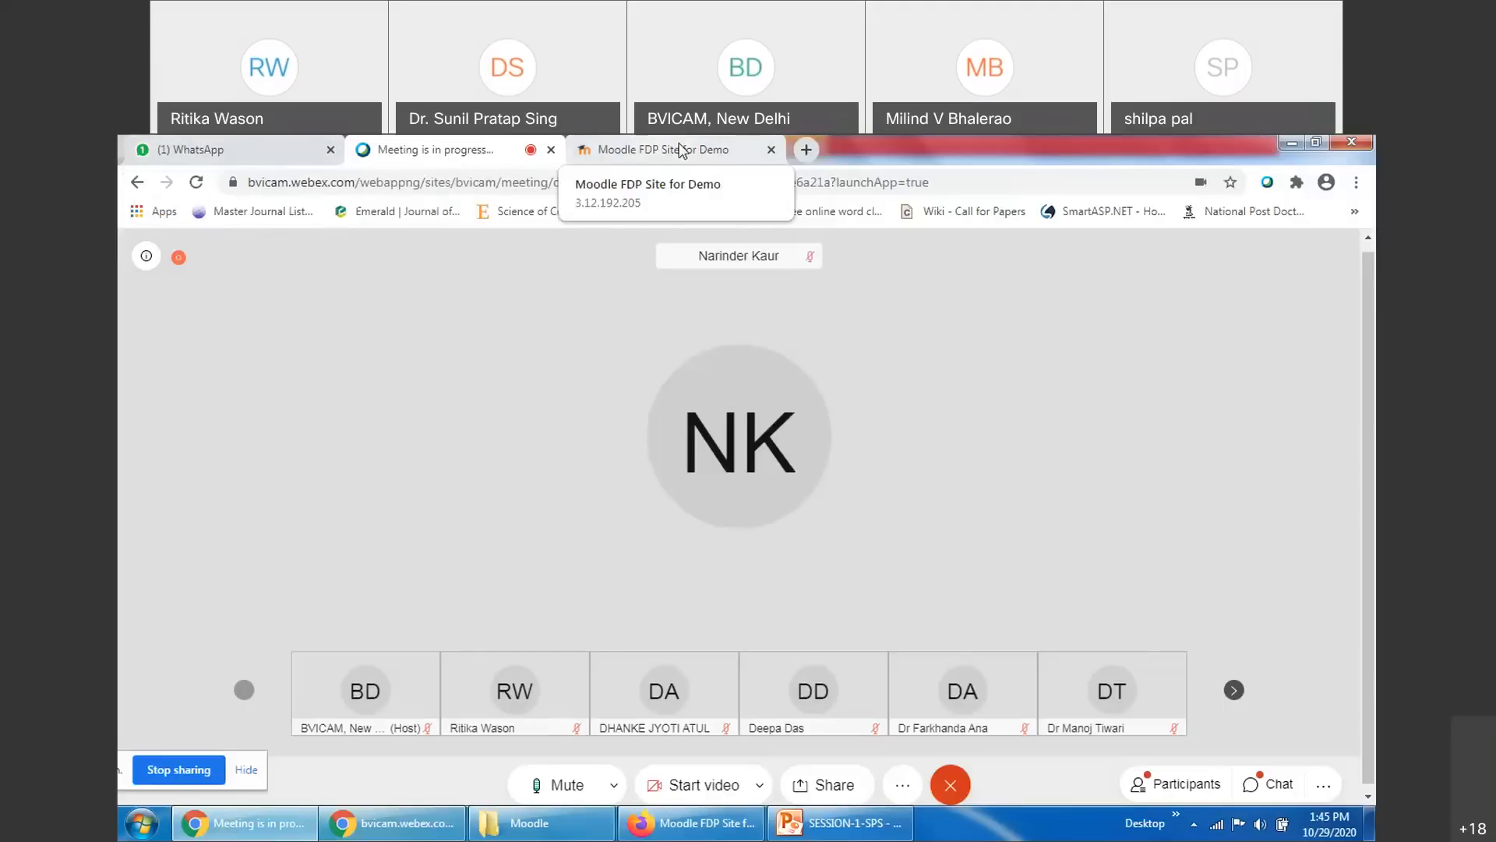
# Switch to the Moodle FDP demo site and log in with the teacher's username and the account password
pyautogui.click(682, 151)
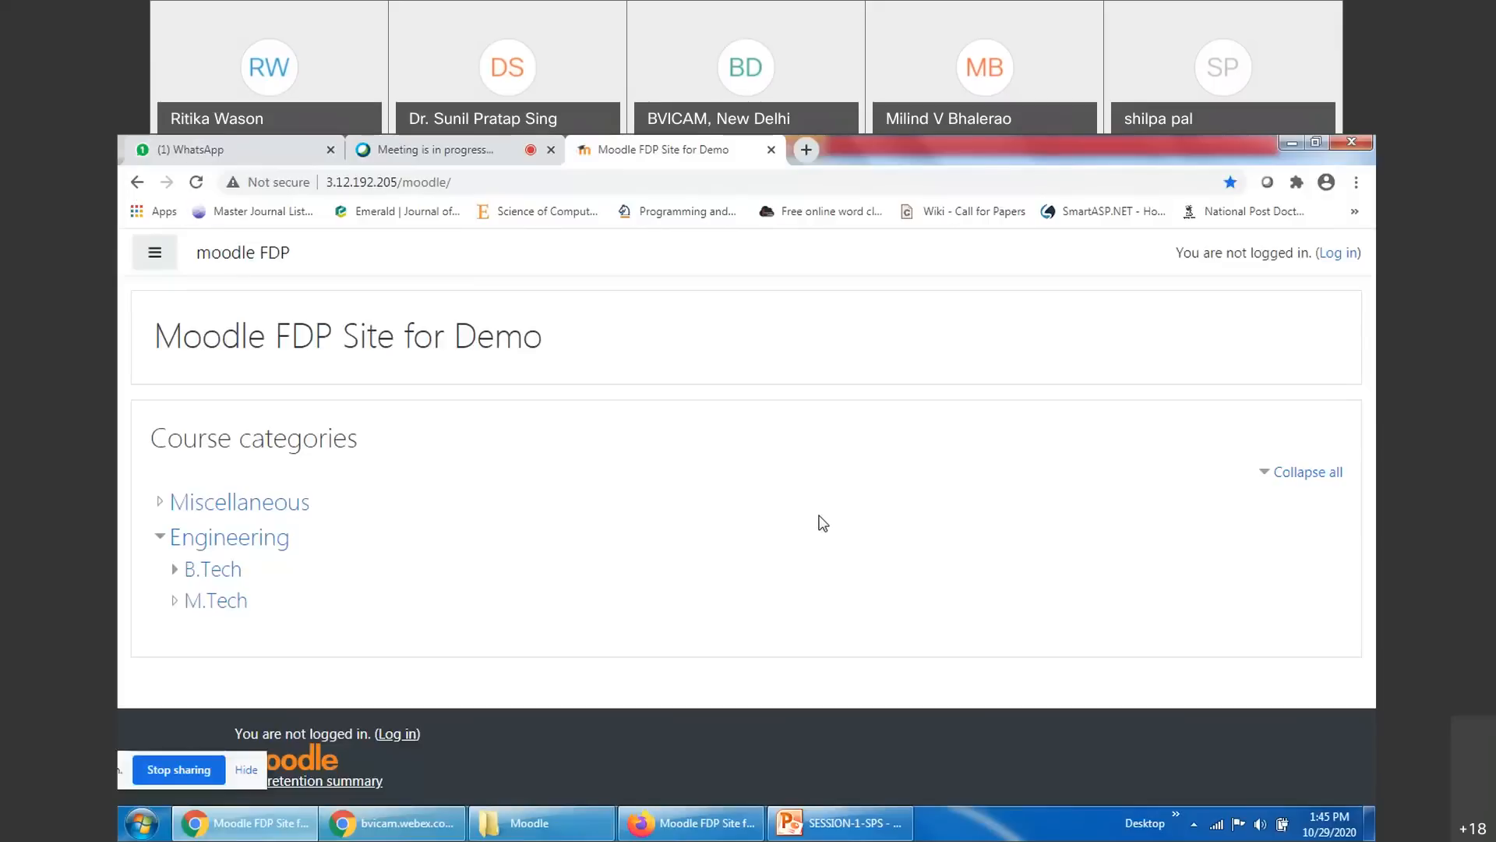
pyautogui.click(1340, 254)
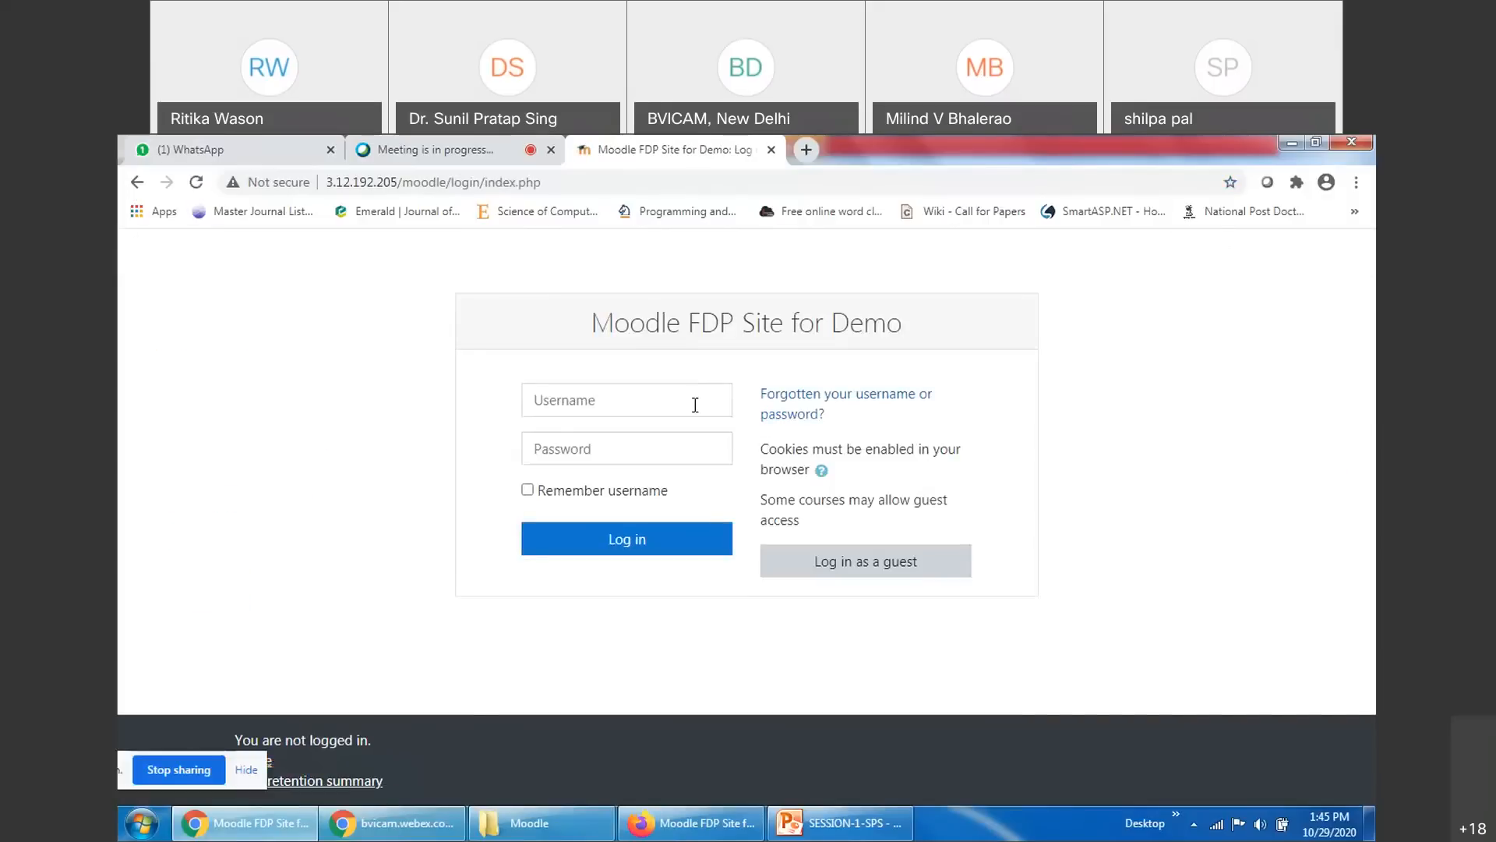
pyautogui.click(658, 399)
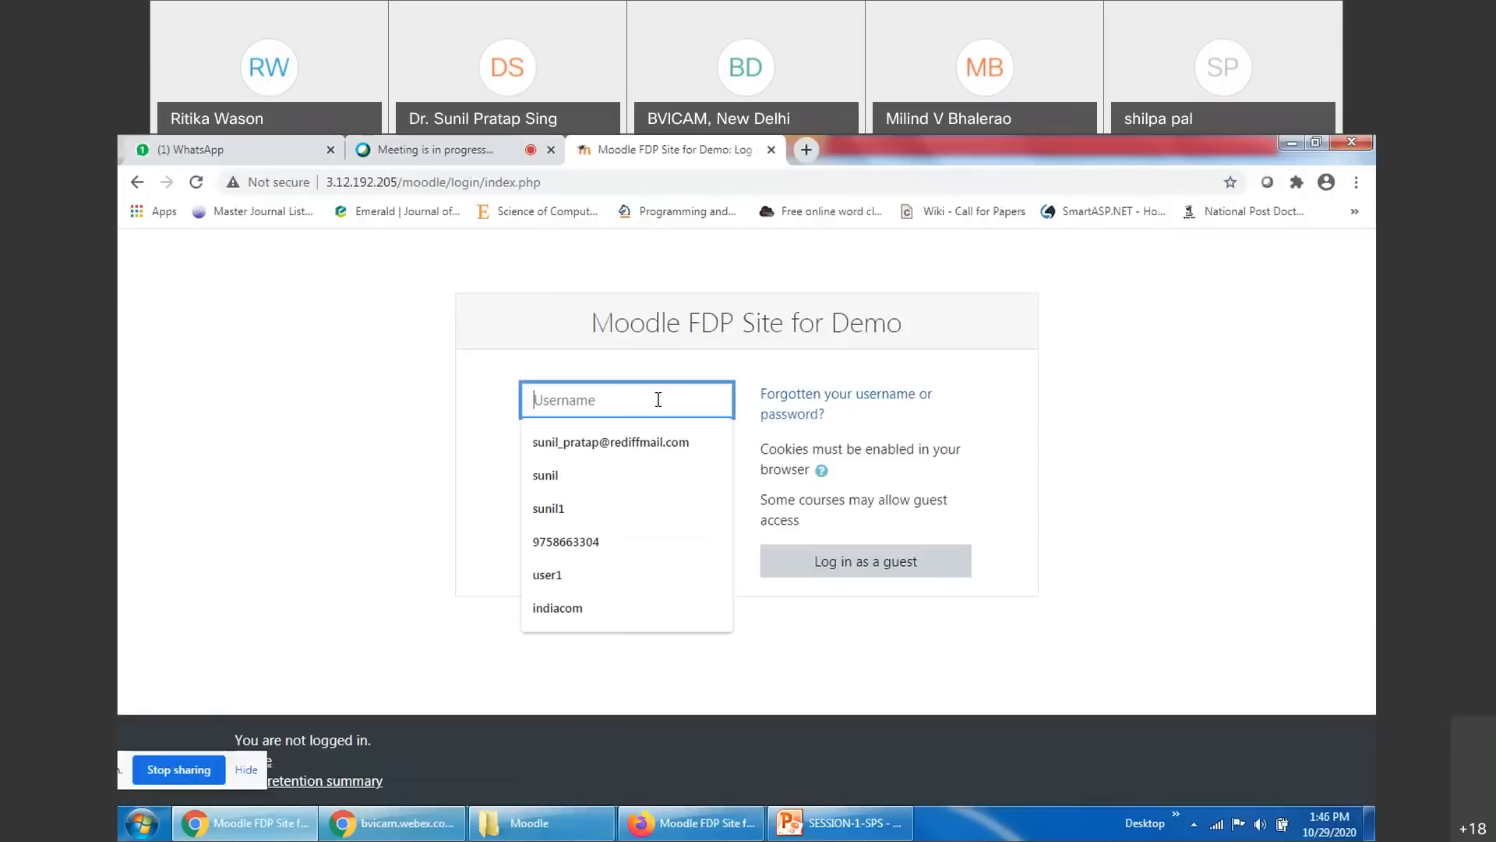
pyautogui.write('sunil')
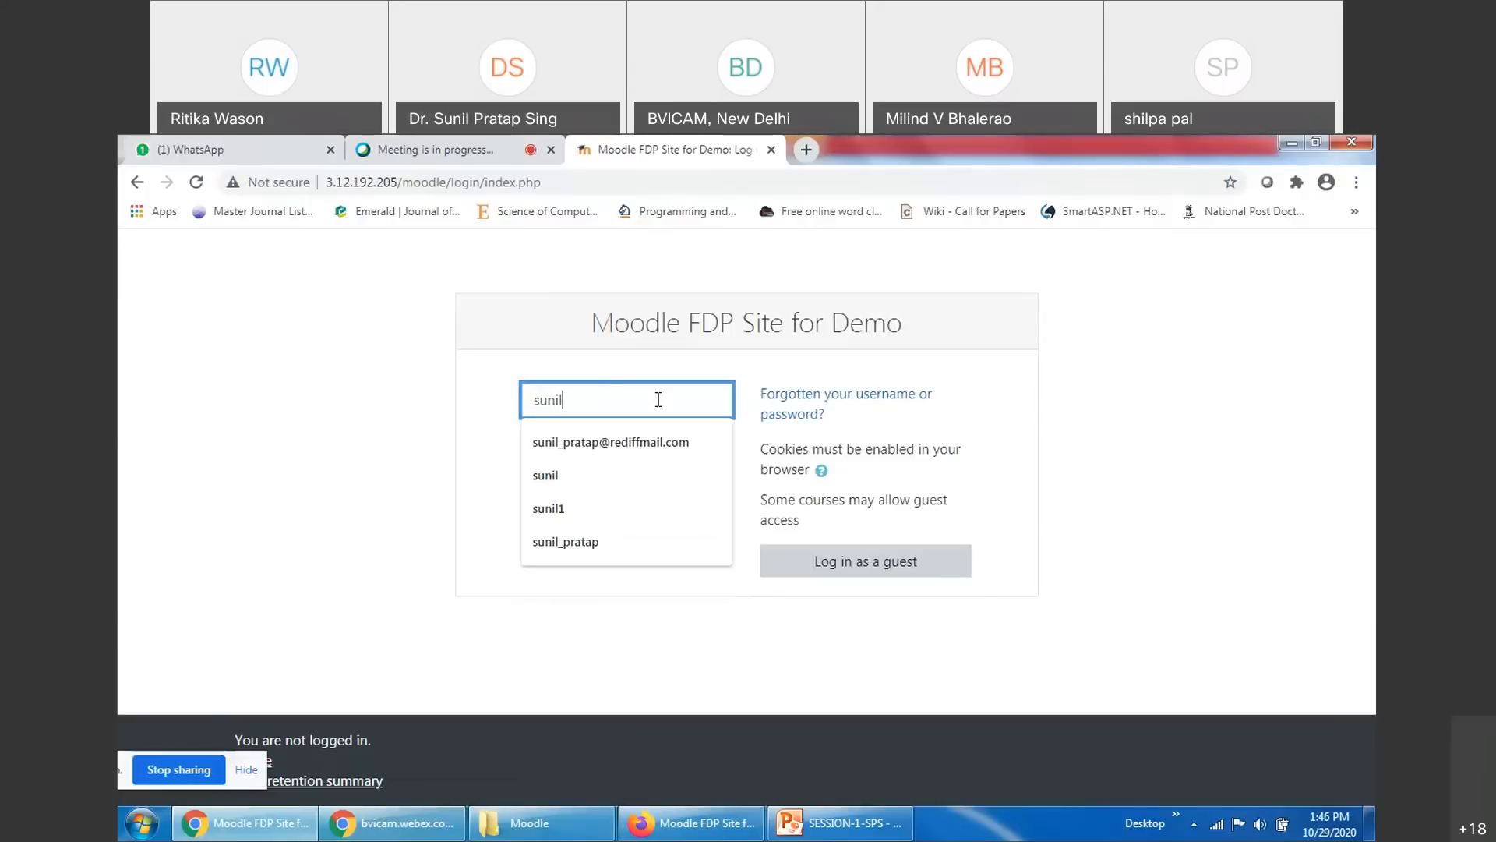
pyautogui.press('Tab')
pyautogui.write('******')
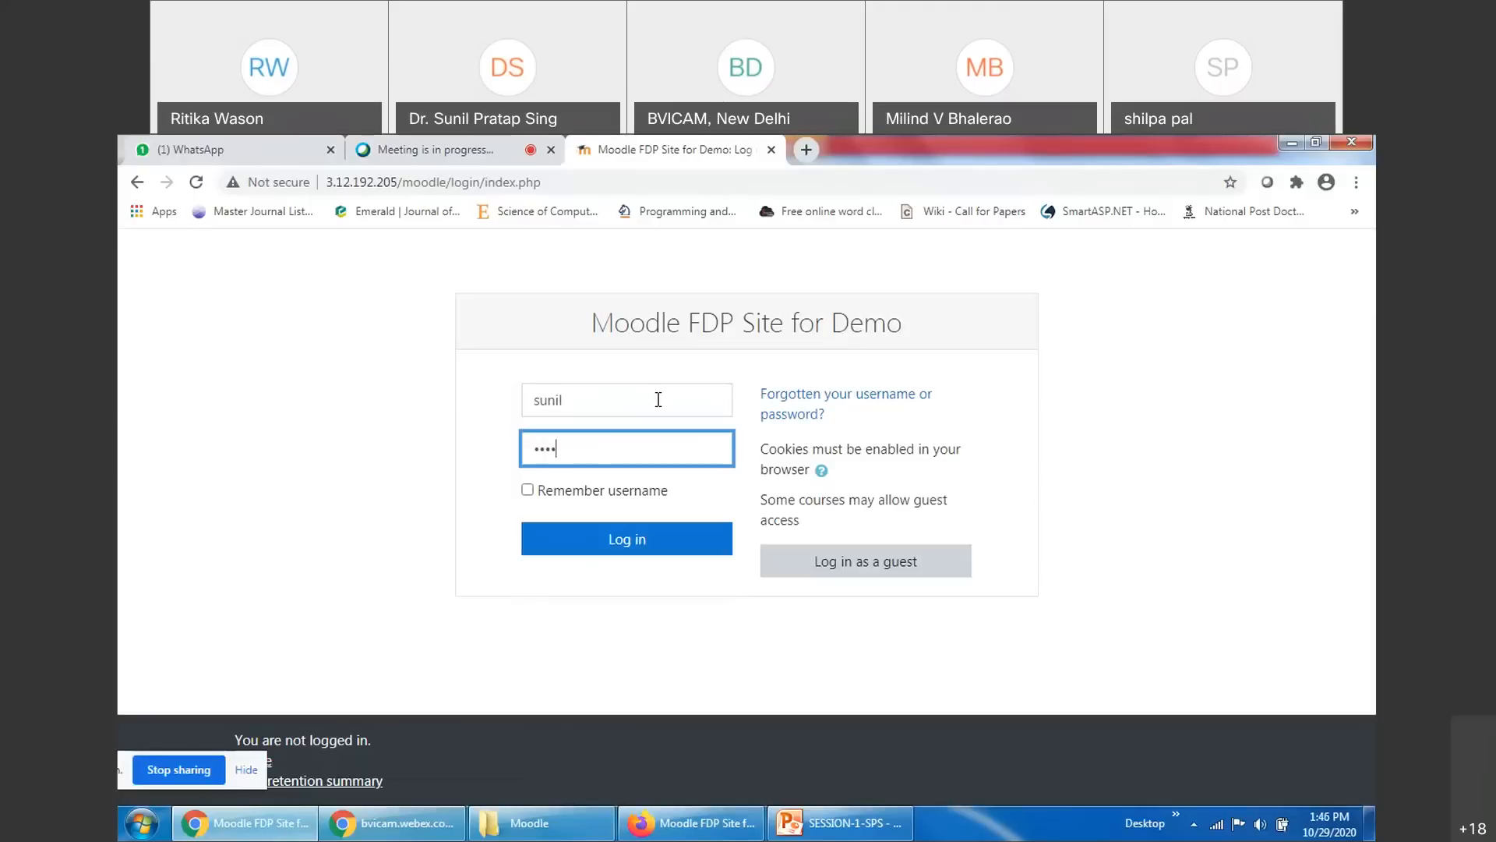
pyautogui.write('****')
pyautogui.click(664, 548)
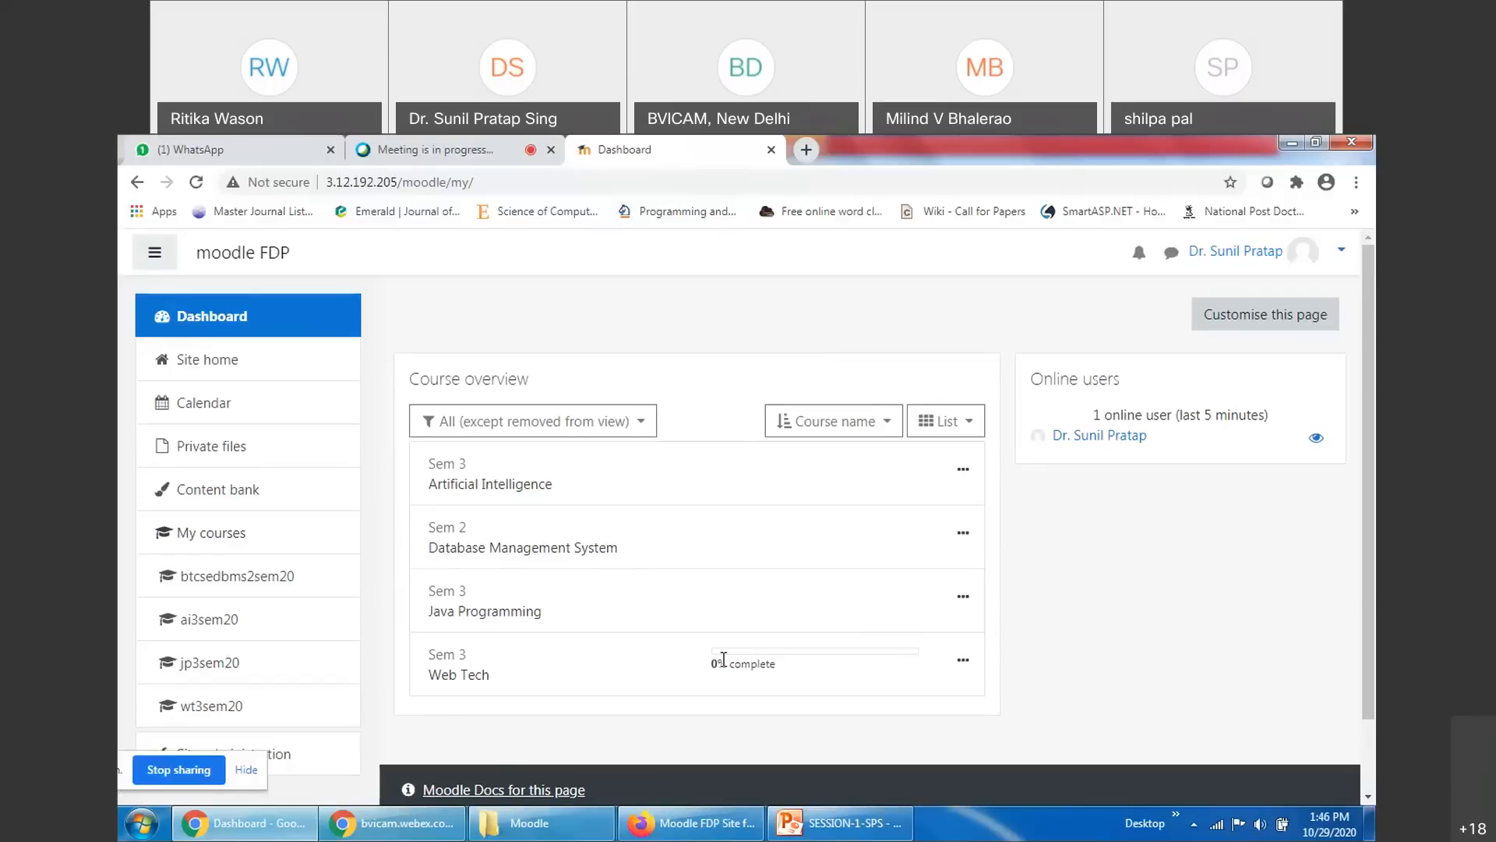
# Open the Artificial Intelligence course and bring up its participants page in a separate browser tab
pyautogui.click(473, 489)
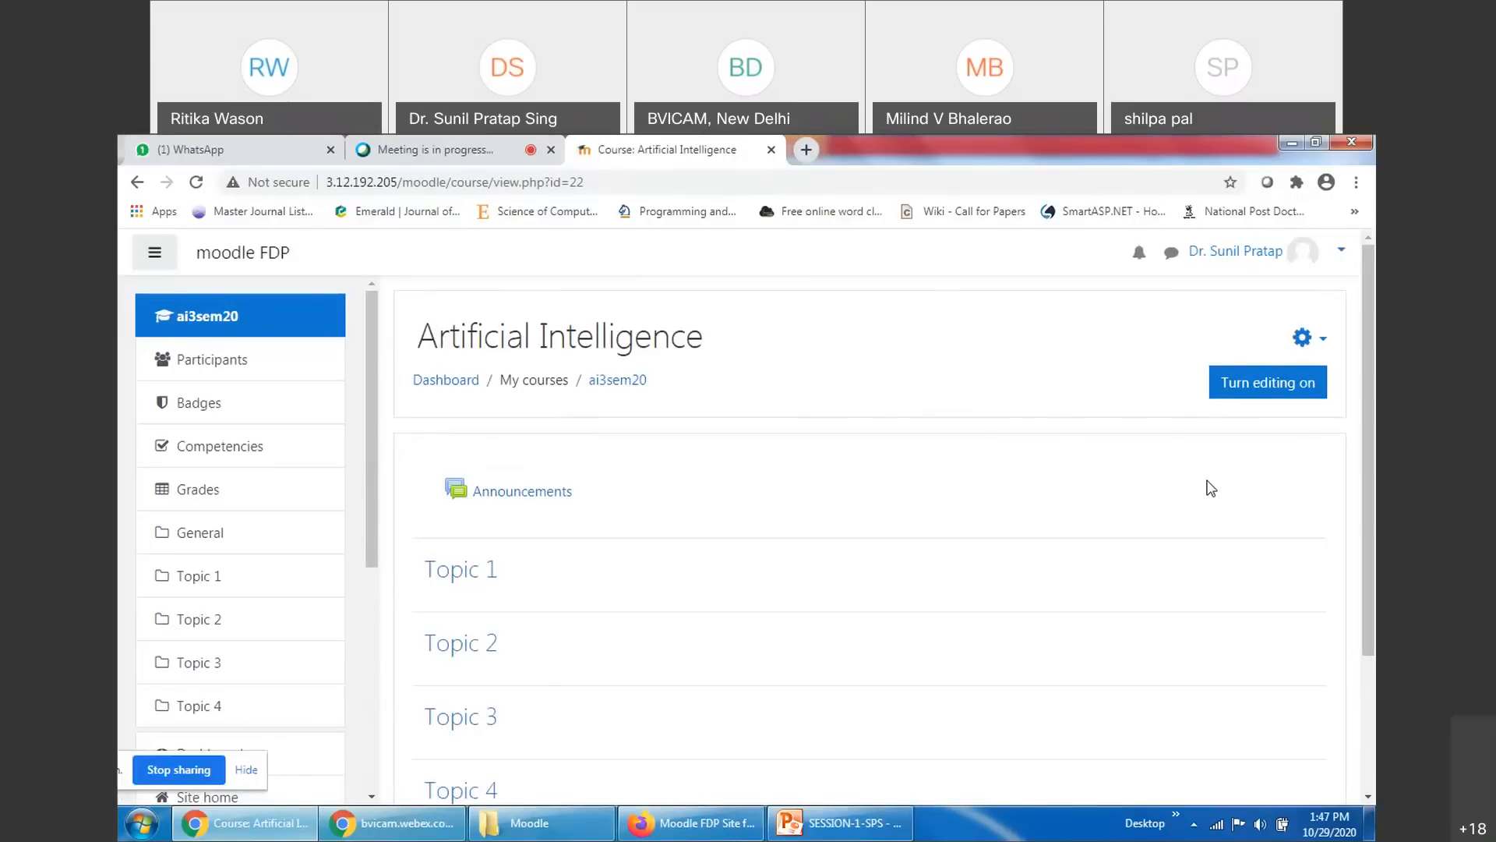
pyautogui.scroll(-3, 959, 538)
pyautogui.scroll(3, 959, 537)
pyautogui.rightClick(207, 365)
pyautogui.click(234, 372)
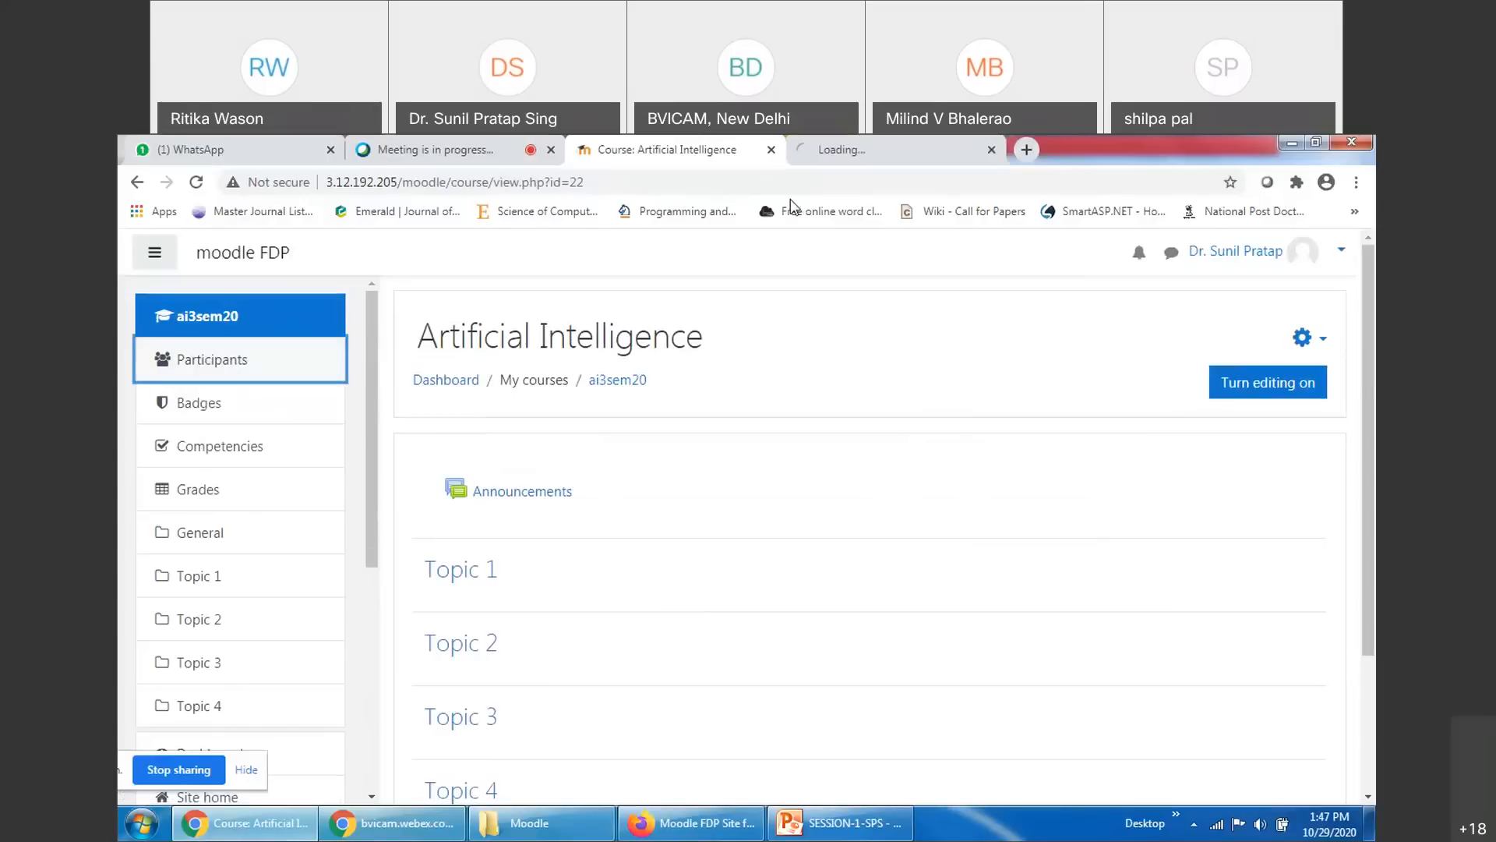
pyautogui.click(879, 150)
# Examine the course participants list, checking each enrolled user's role, groups, last access and status
pyautogui.scroll(-5, 918, 507)
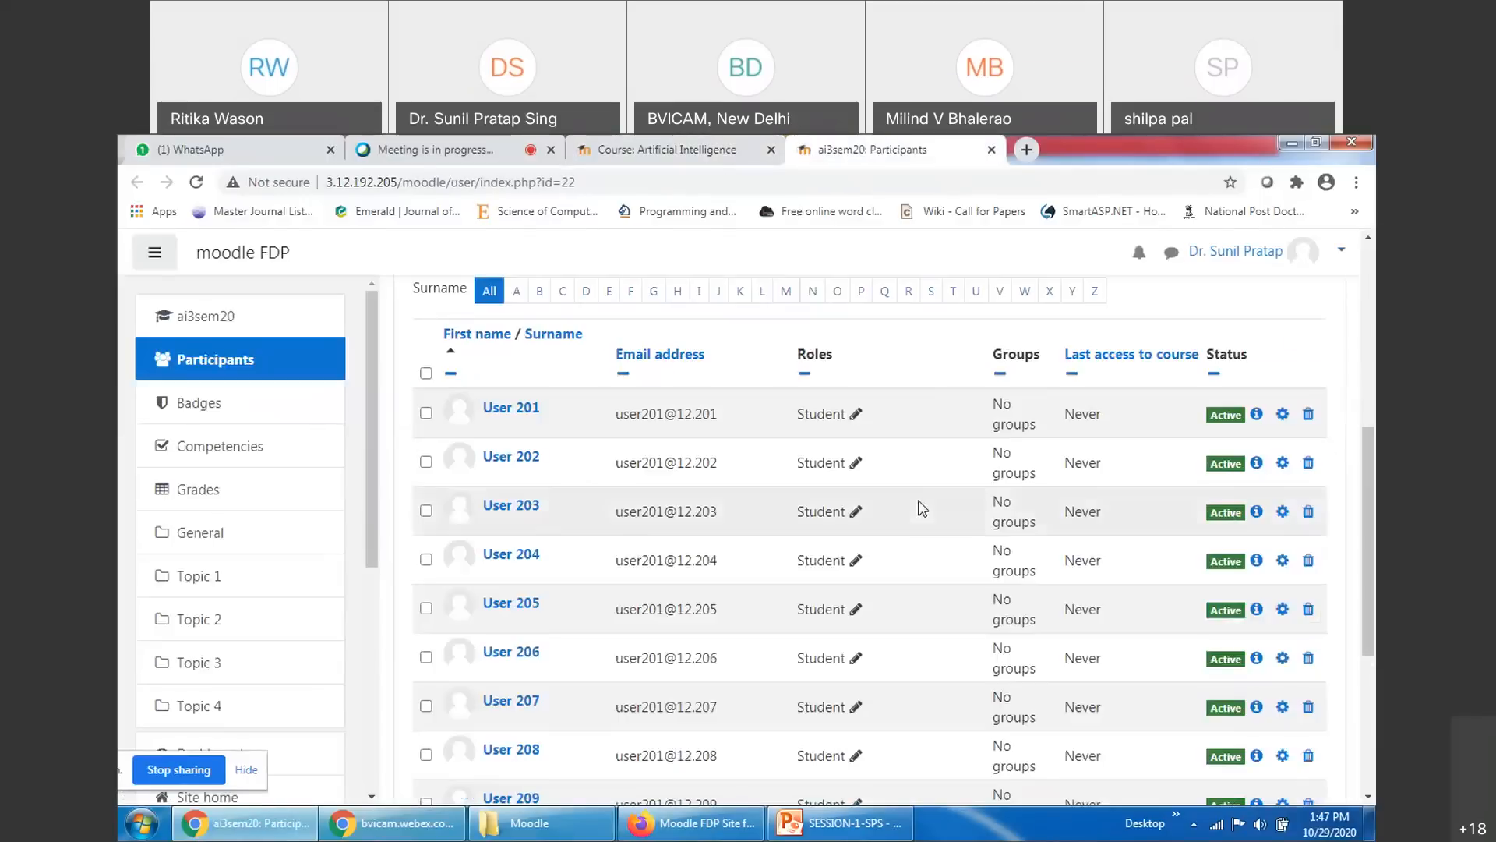
pyautogui.scroll(-4, 1036, 512)
pyautogui.scroll(2, 1033, 514)
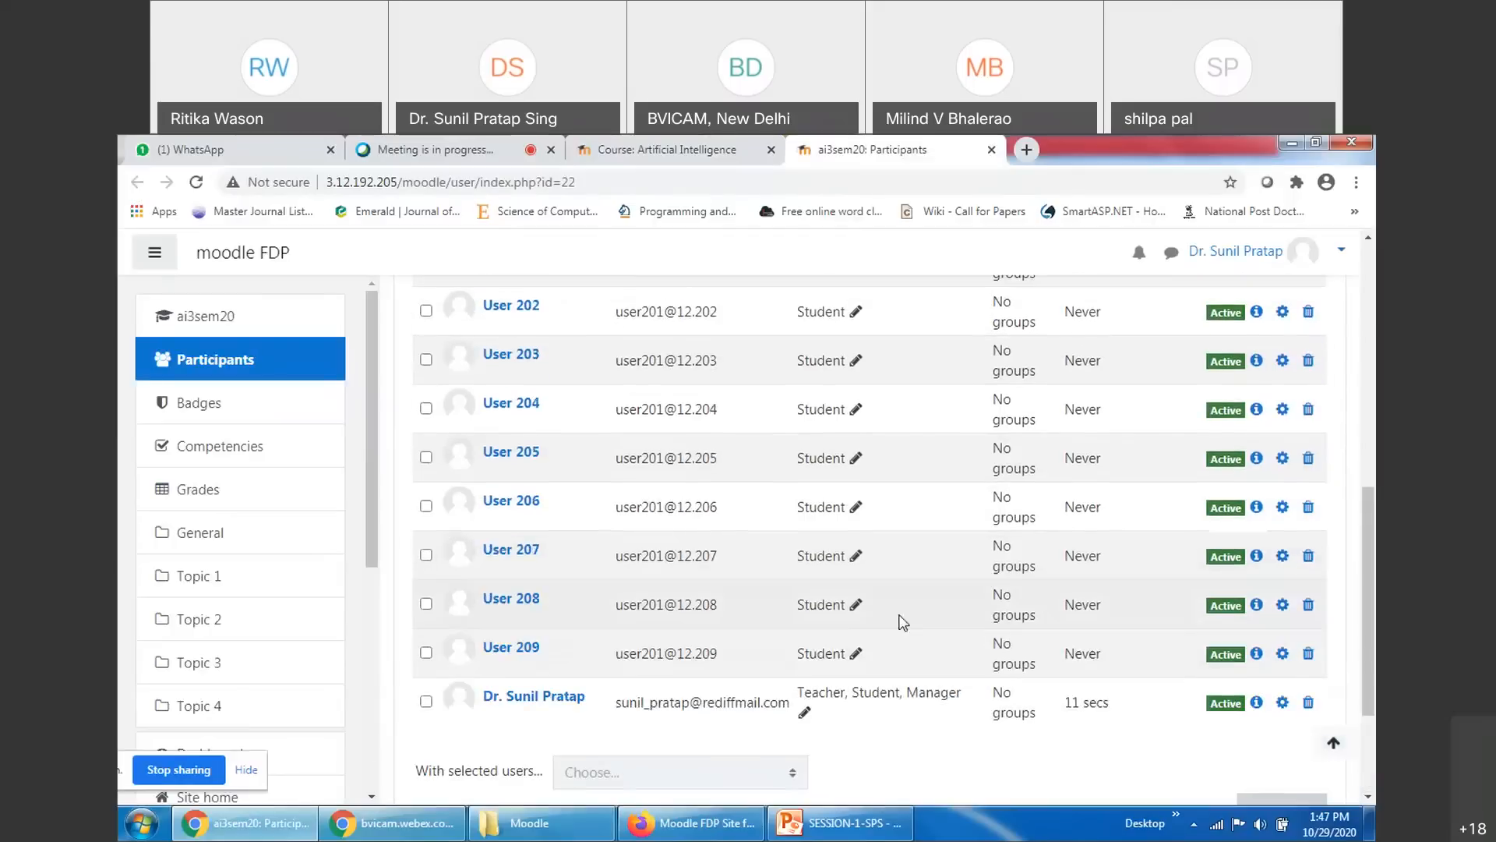
pyautogui.scroll(3, 740, 597)
pyautogui.scroll(-5, 573, 563)
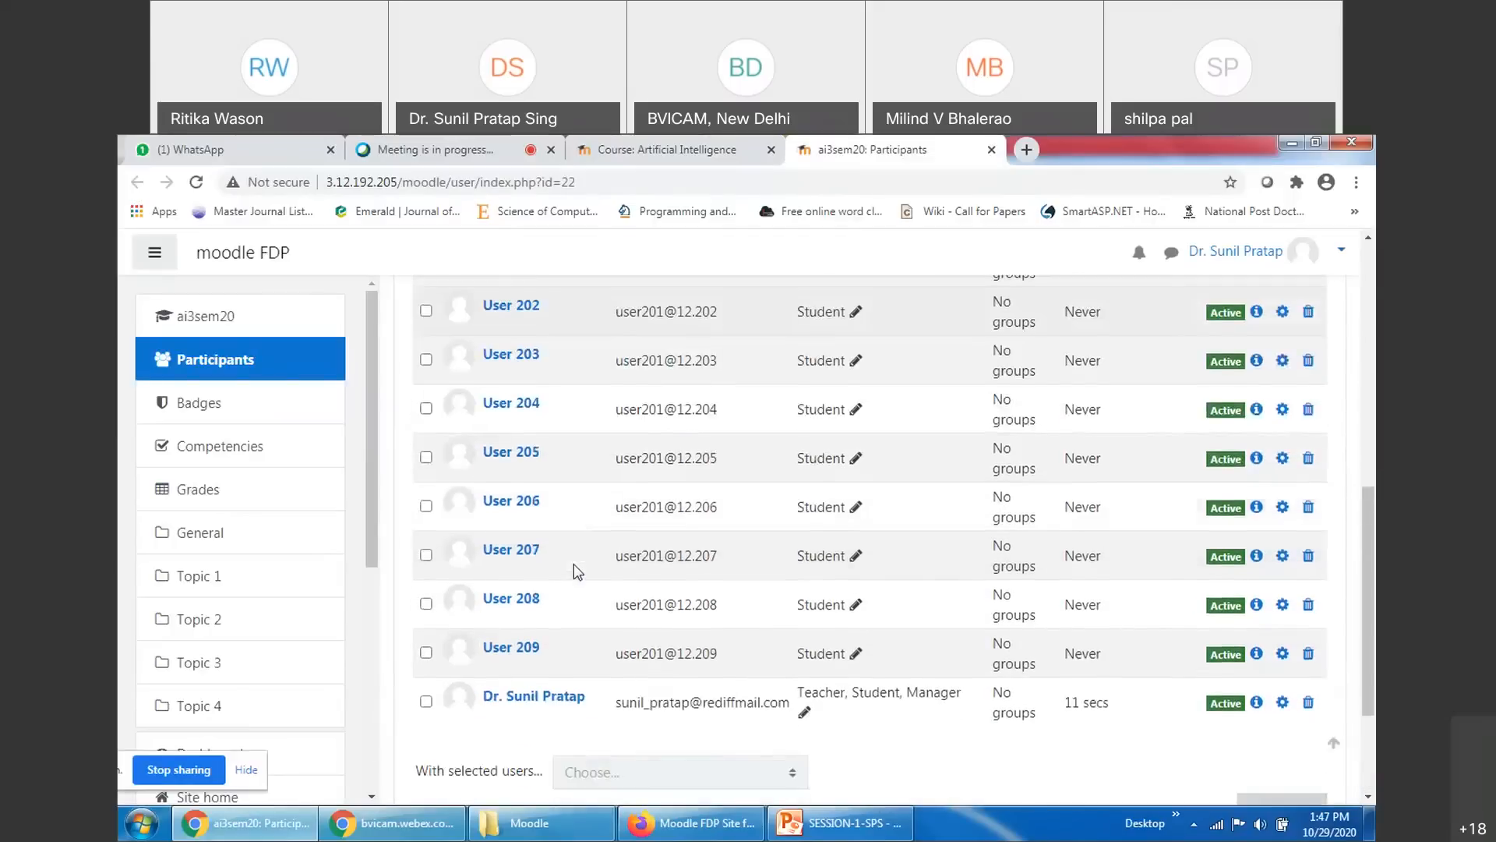
pyautogui.scroll(2, 974, 670)
pyautogui.scroll(-1, 862, 669)
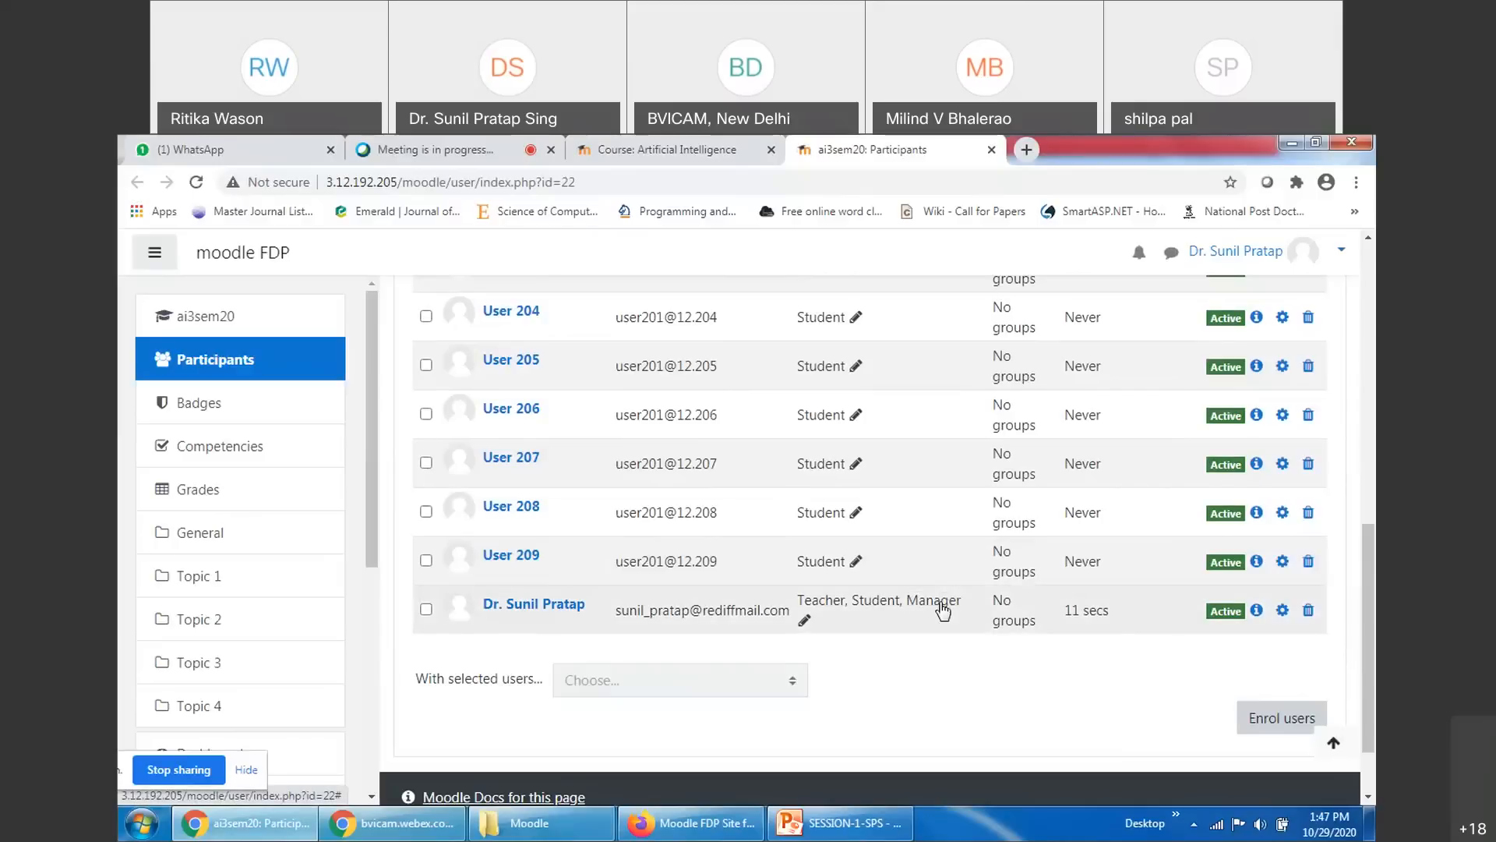
pyautogui.scroll(4, 618, 514)
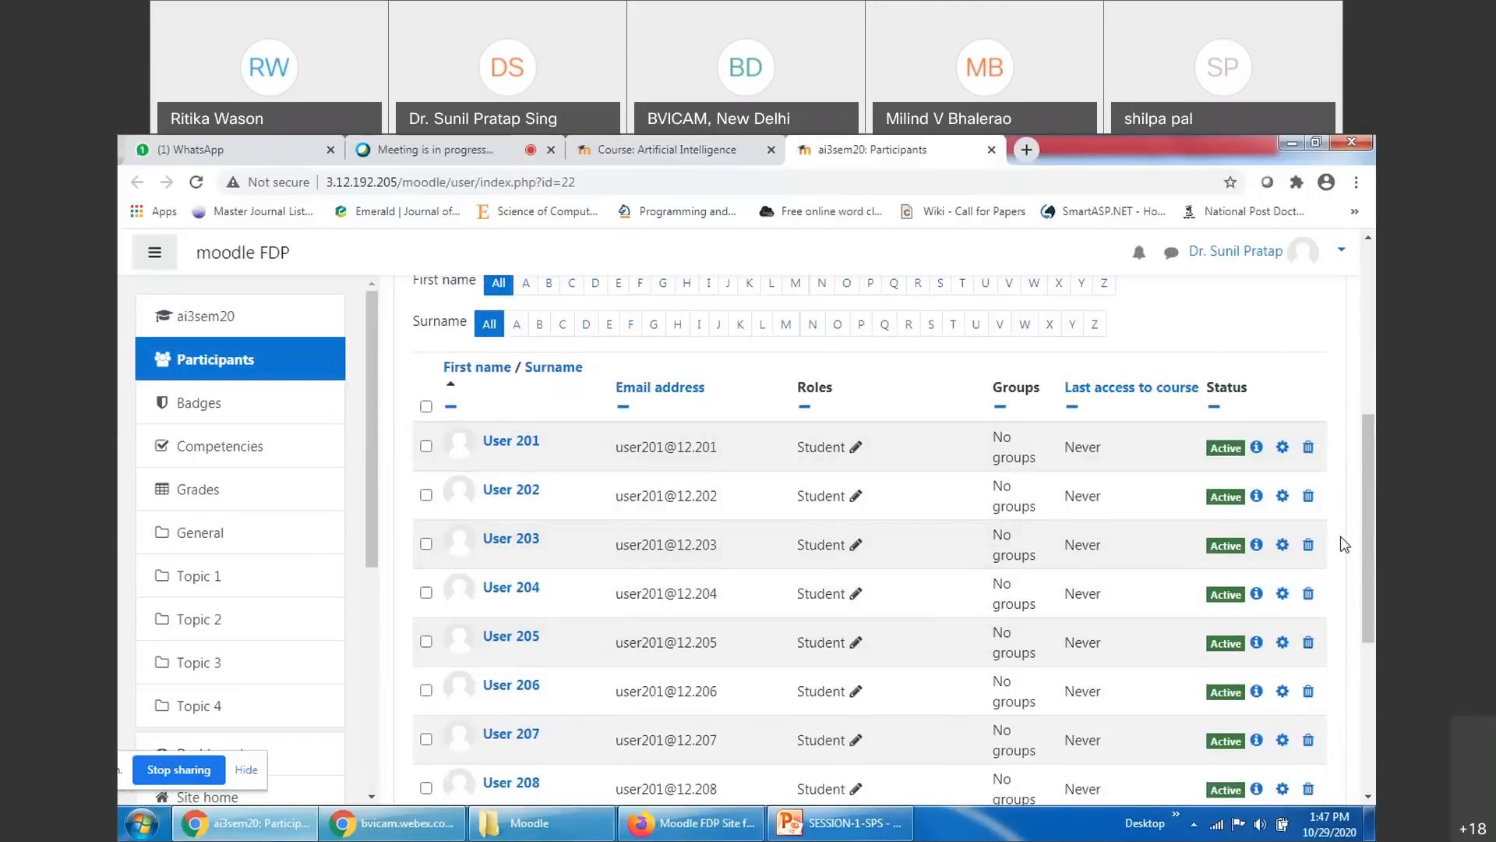
pyautogui.scroll(-4, 491, 444)
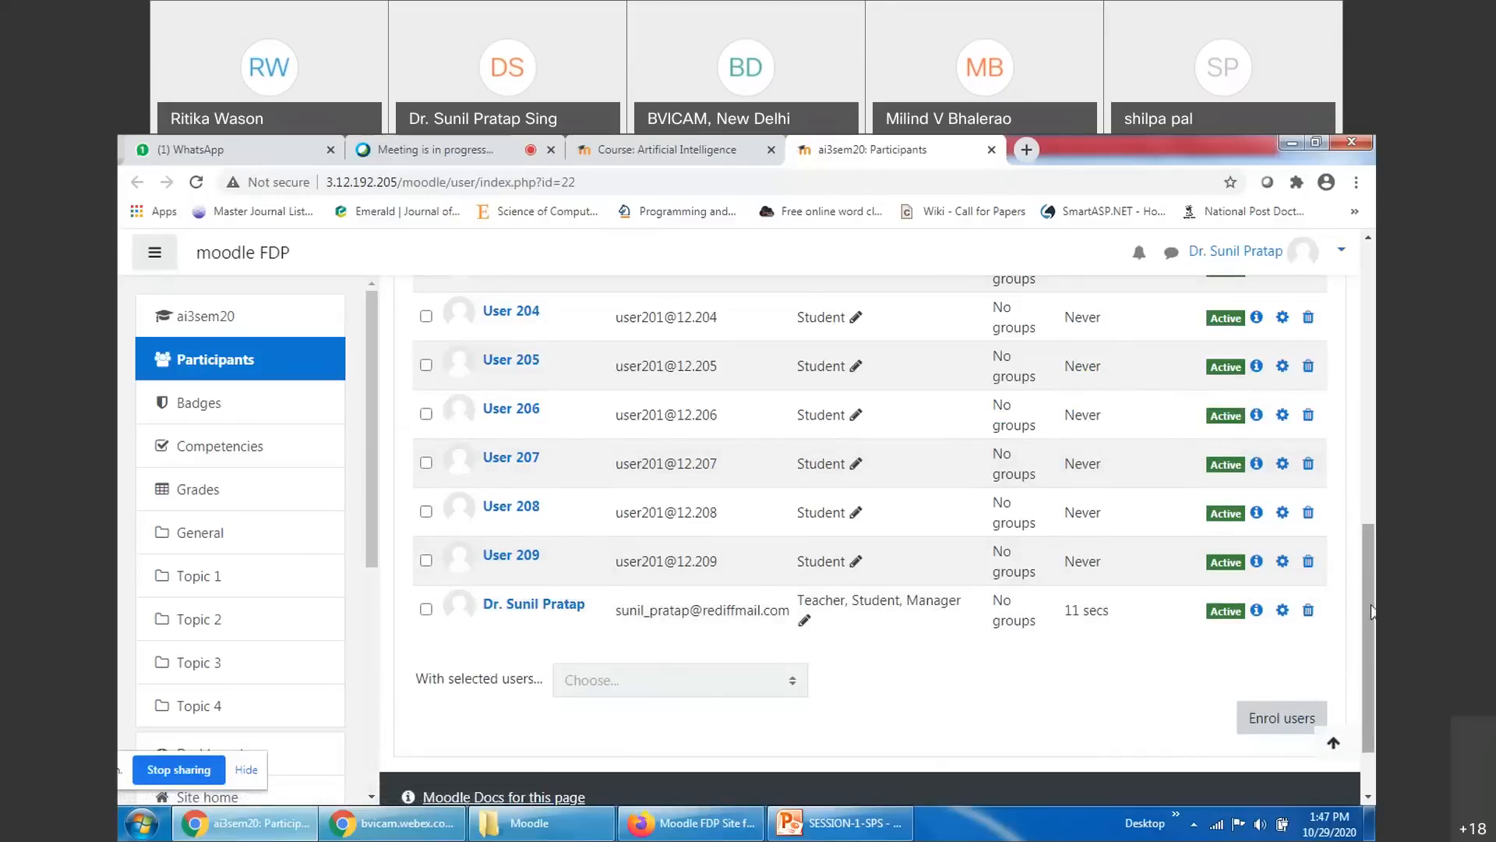
pyautogui.scroll(8, 1372, 610)
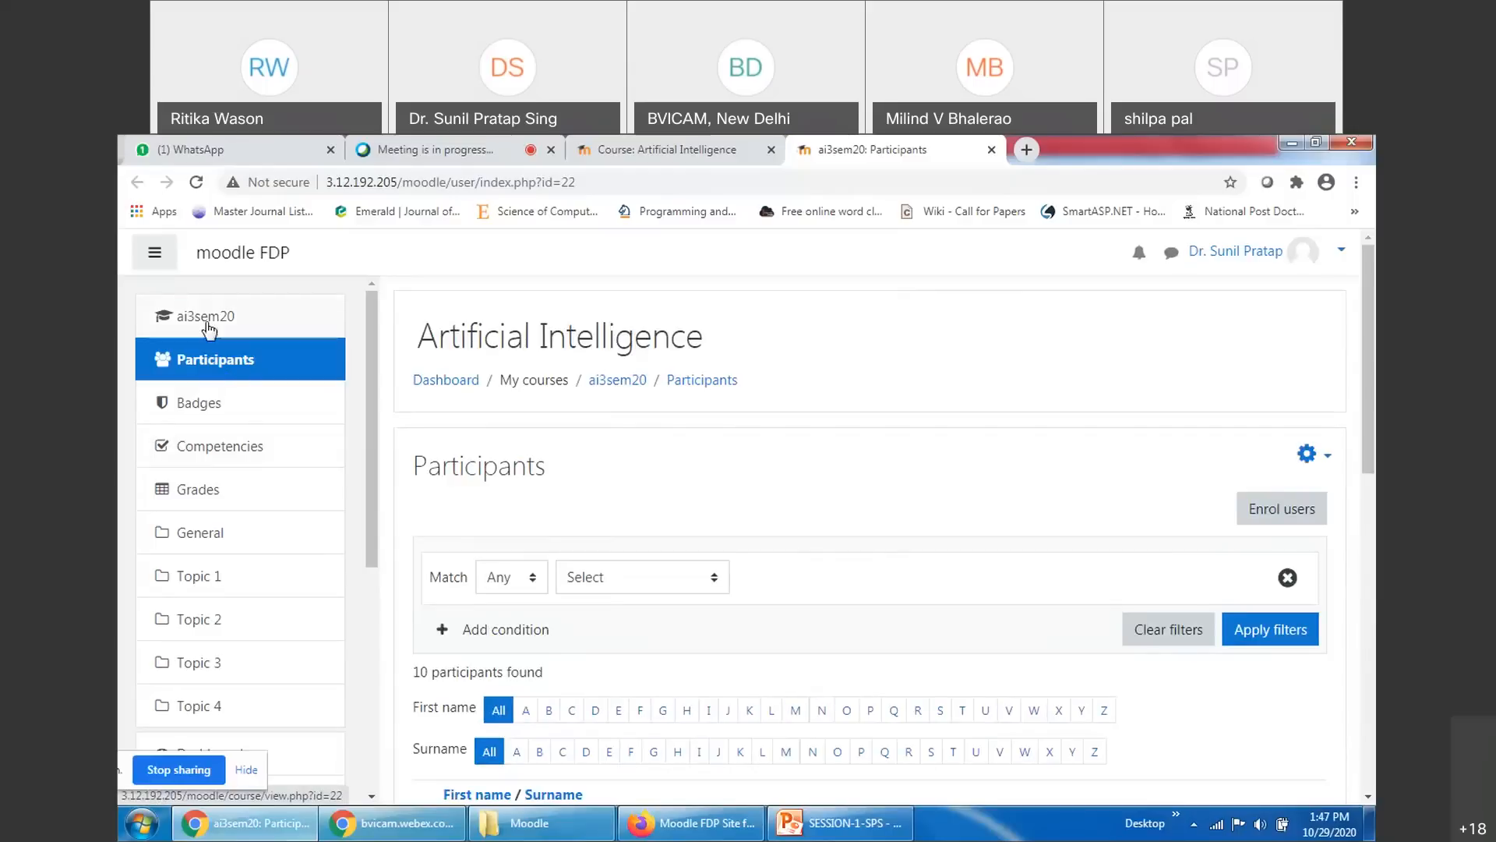
# Return to the Artificial Intelligence course page and close the extra browser tab
pyautogui.click(242, 317)
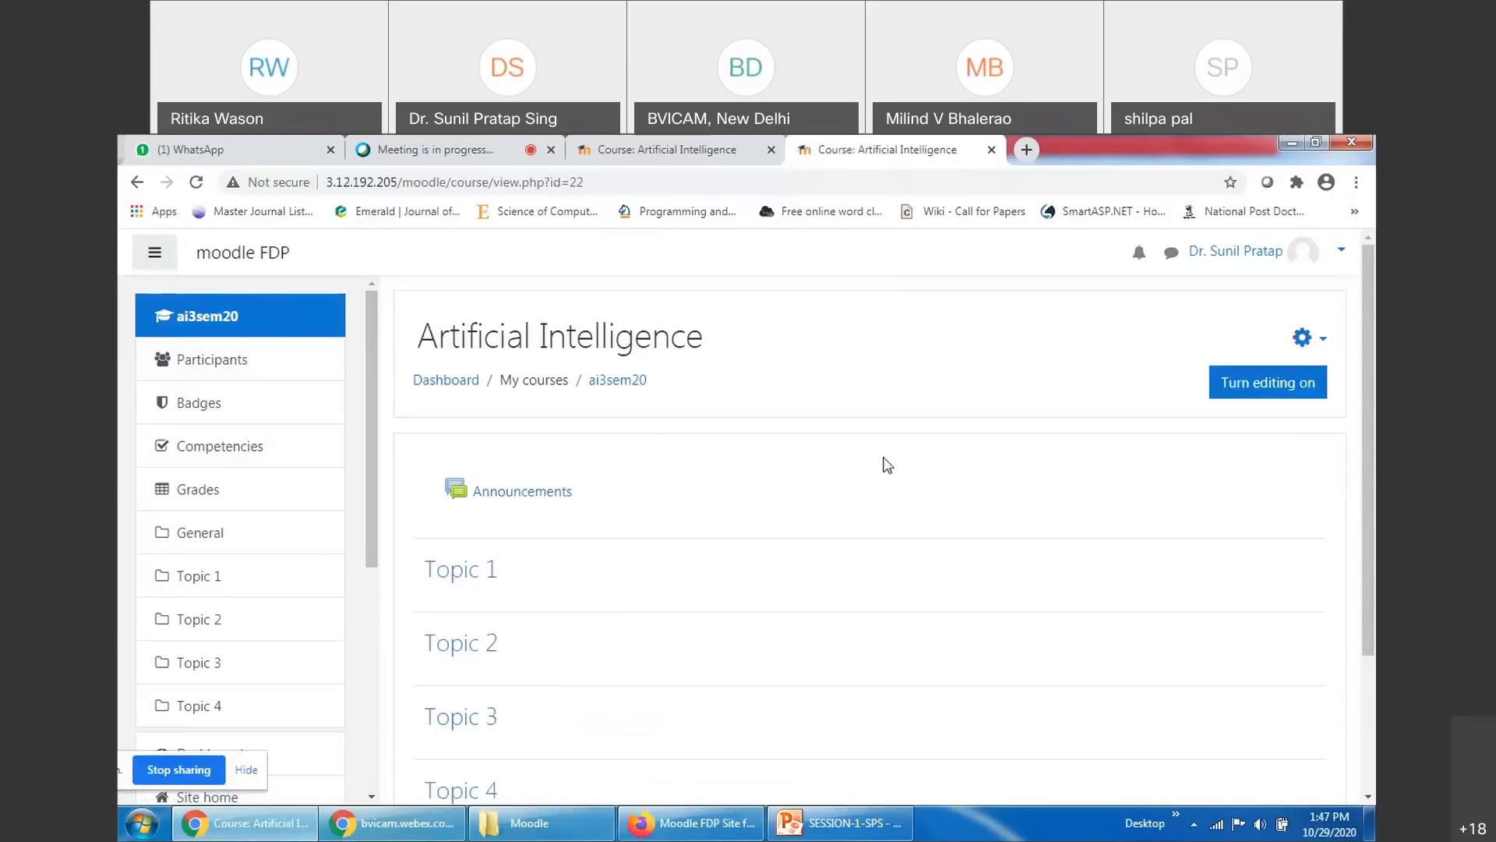
pyautogui.click(718, 158)
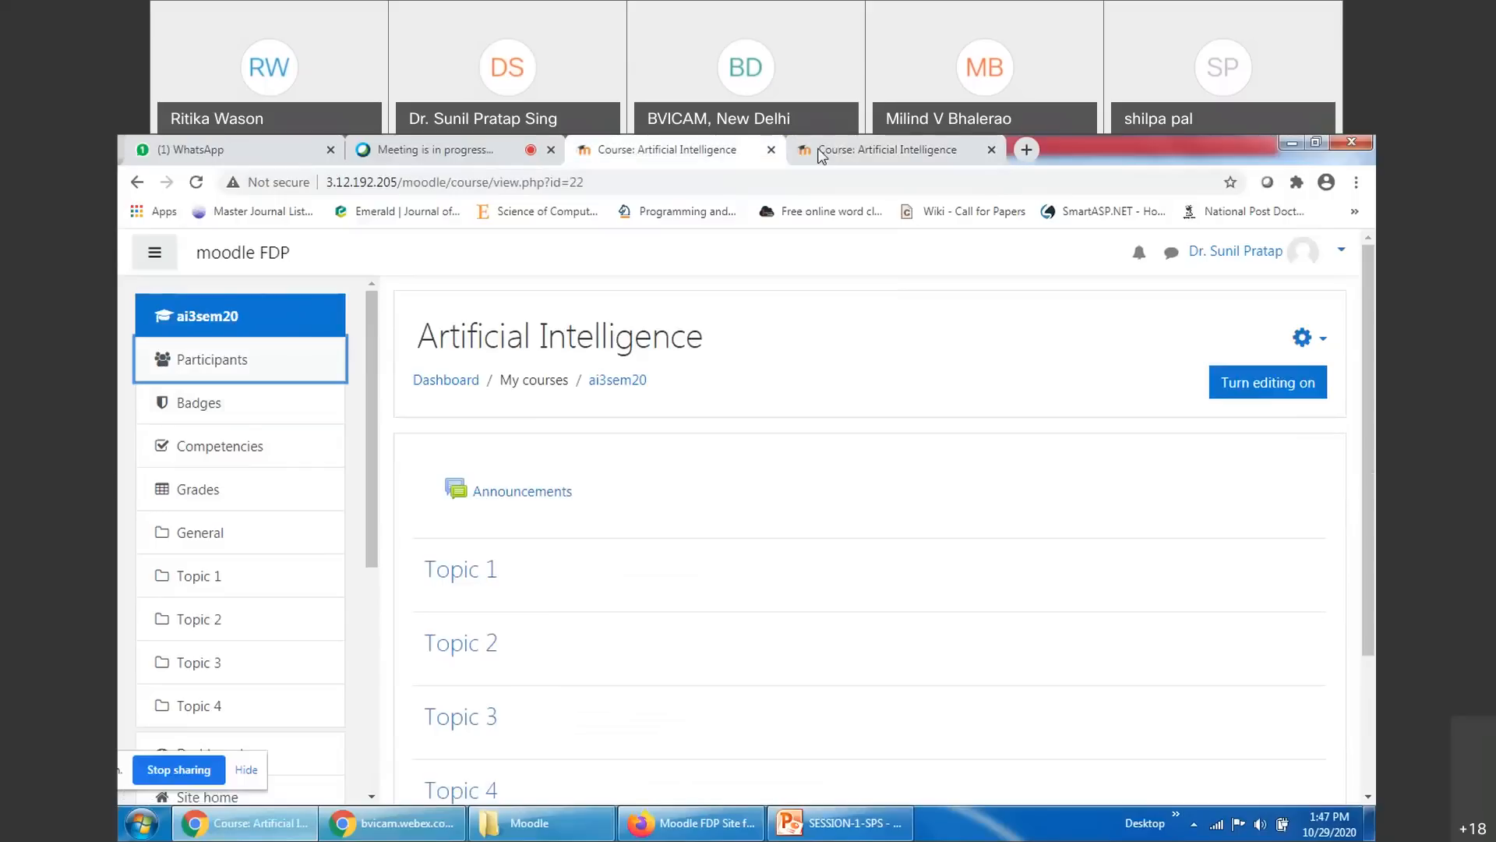
pyautogui.click(991, 149)
# Open the course's Grades and examine the grader report with its participants and course total column
pyautogui.click(198, 490)
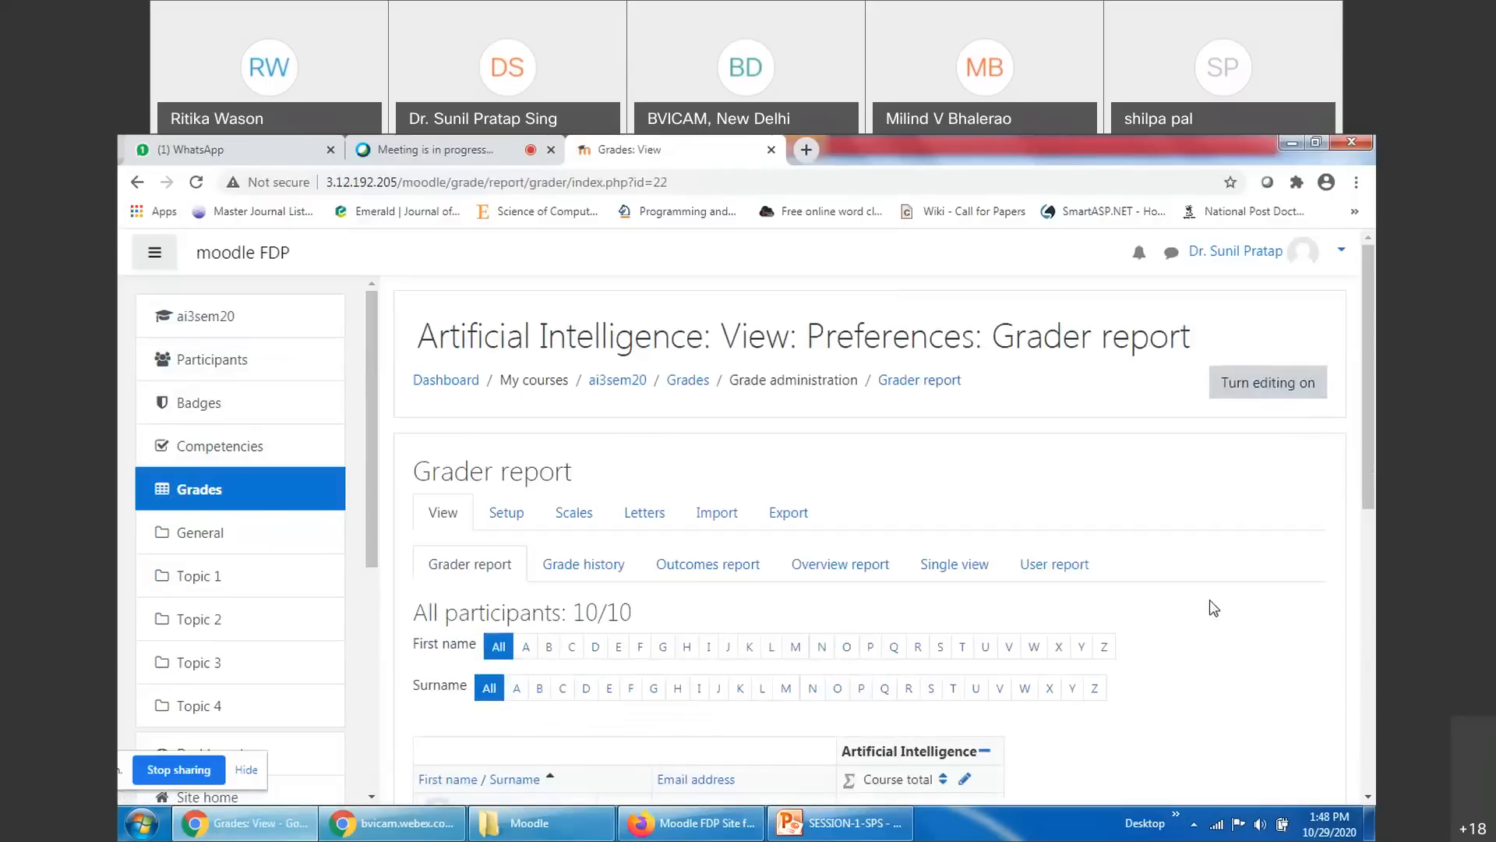
pyautogui.scroll(-3, 1213, 608)
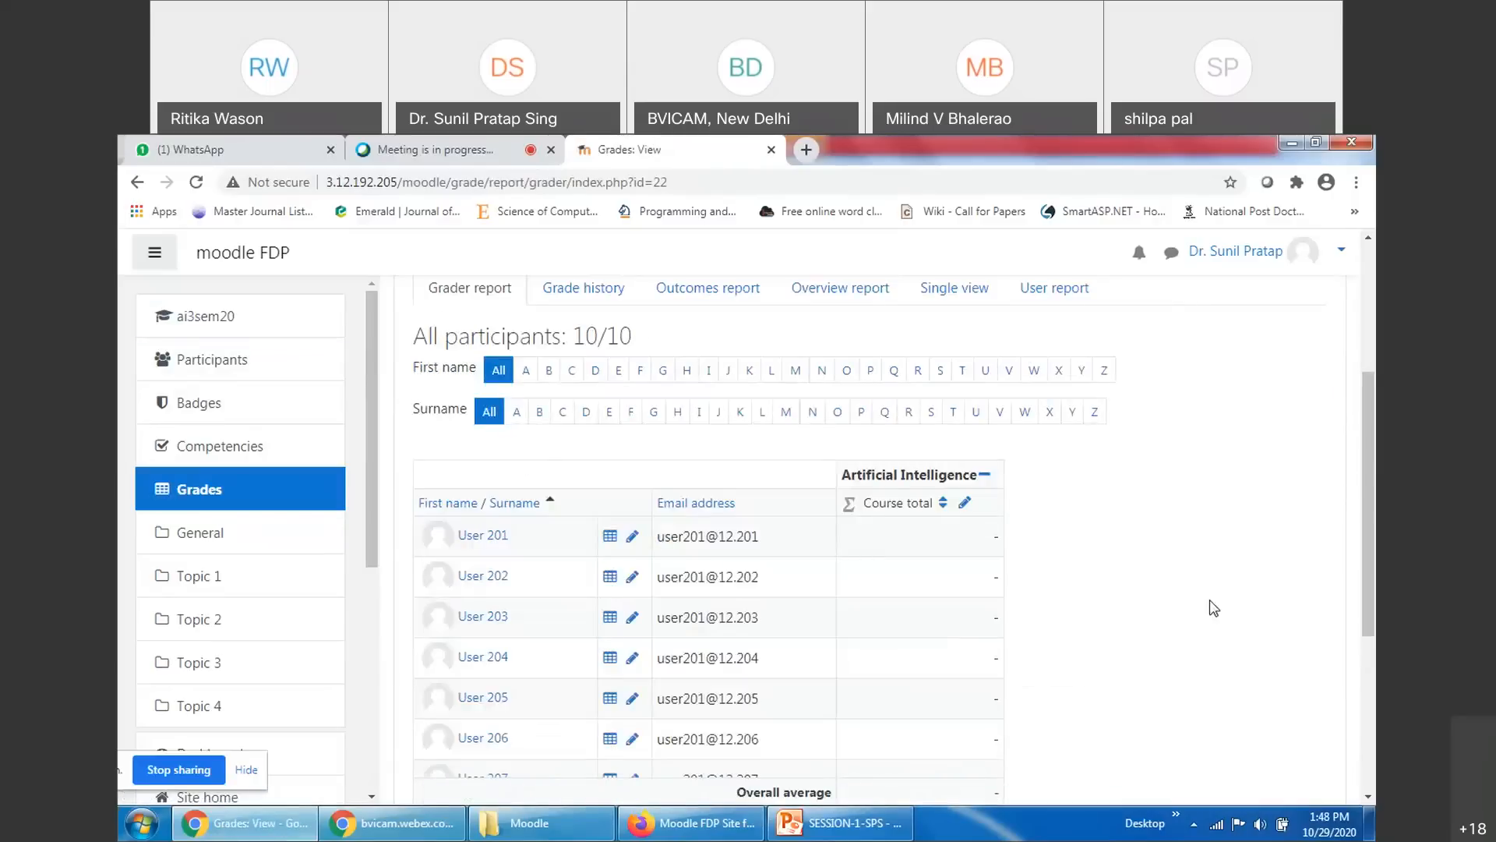
pyautogui.scroll(-3, 1210, 601)
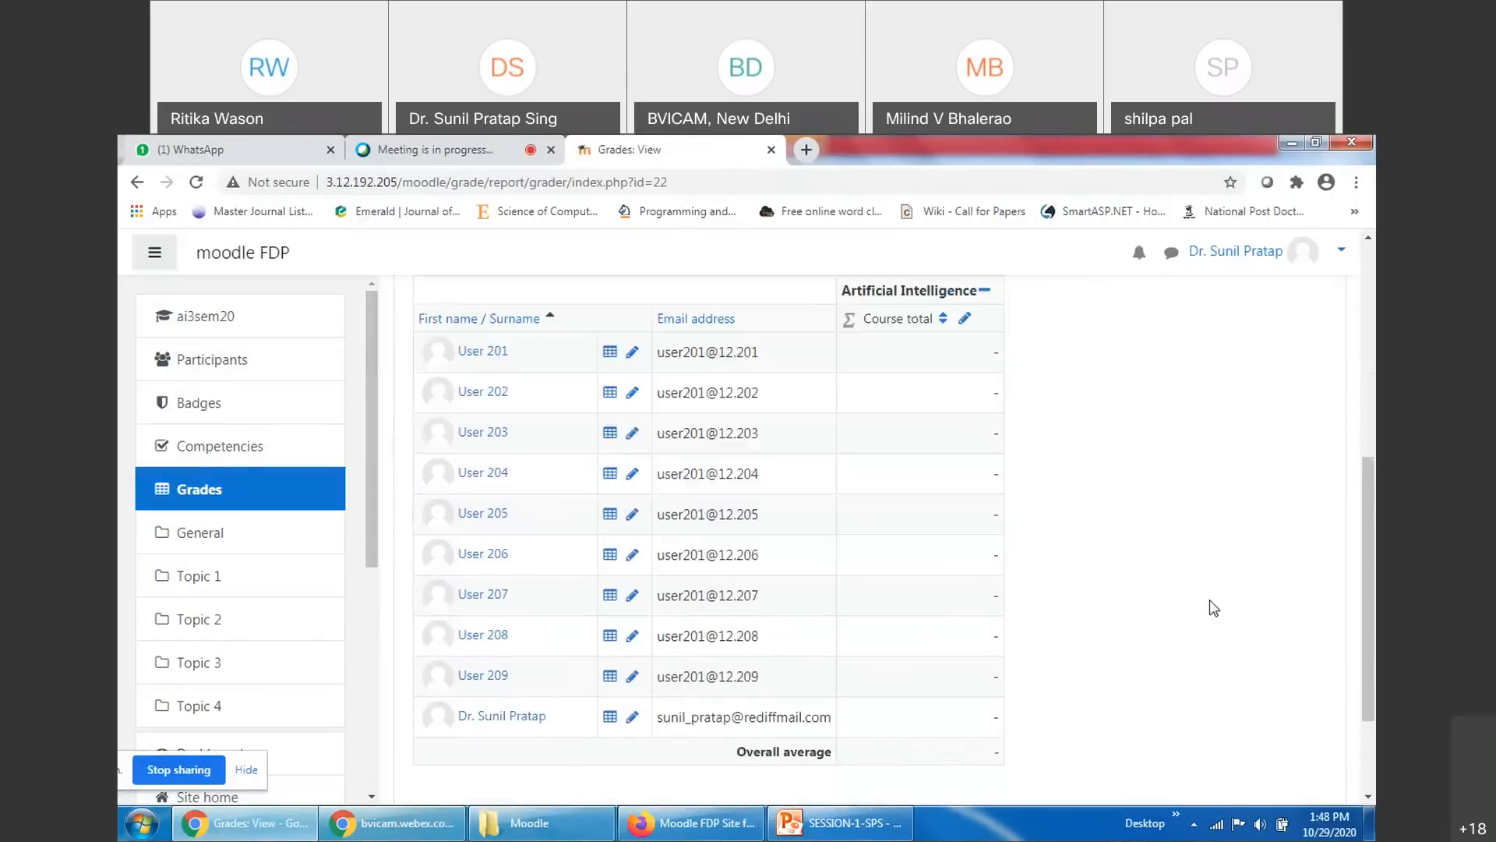
pyautogui.scroll(1, 944, 636)
pyautogui.scroll(3, 1175, 526)
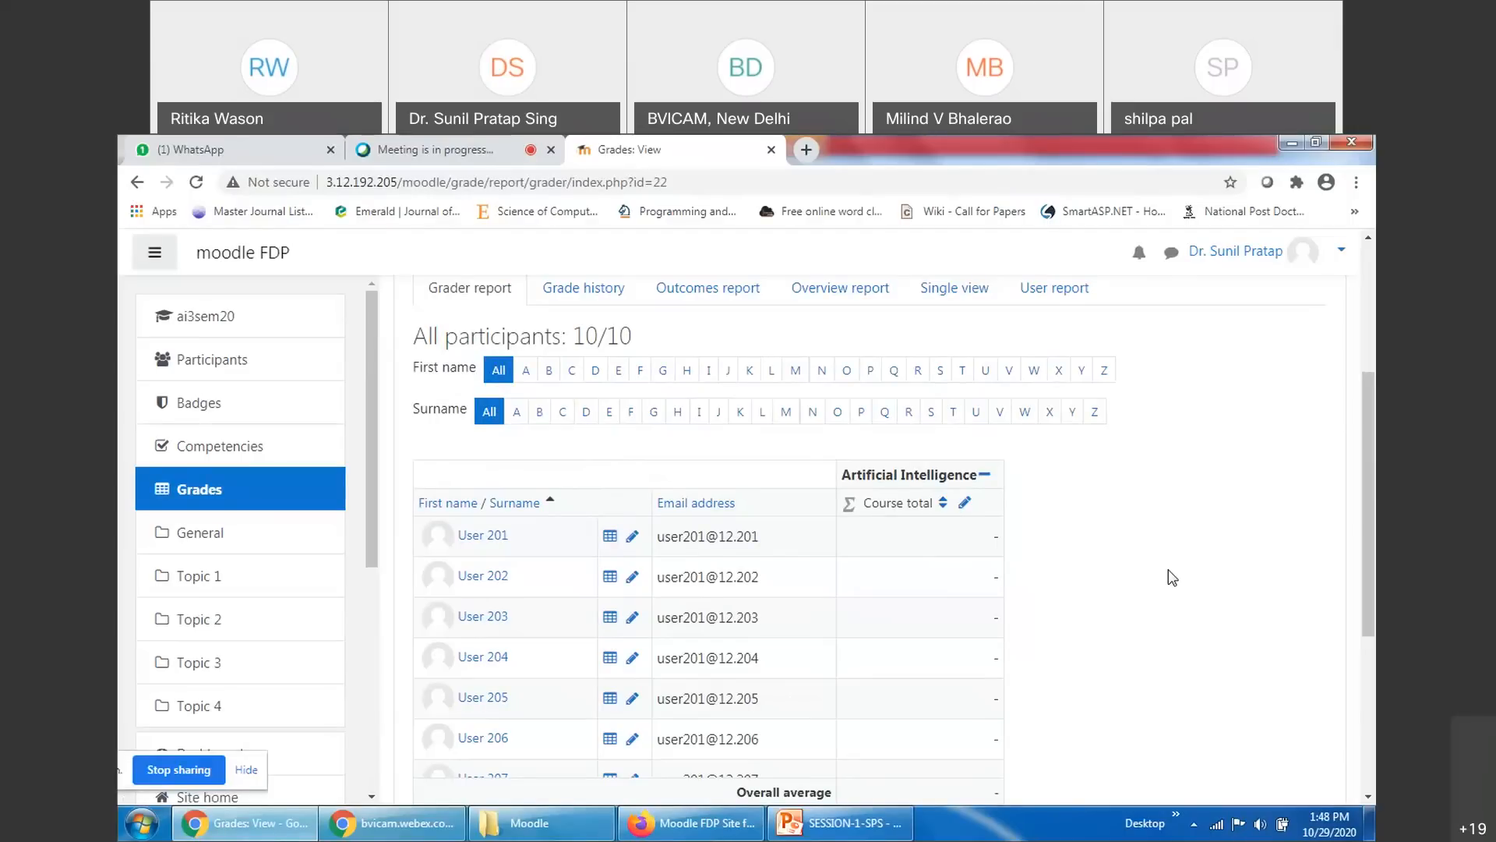
pyautogui.scroll(-3, 1212, 581)
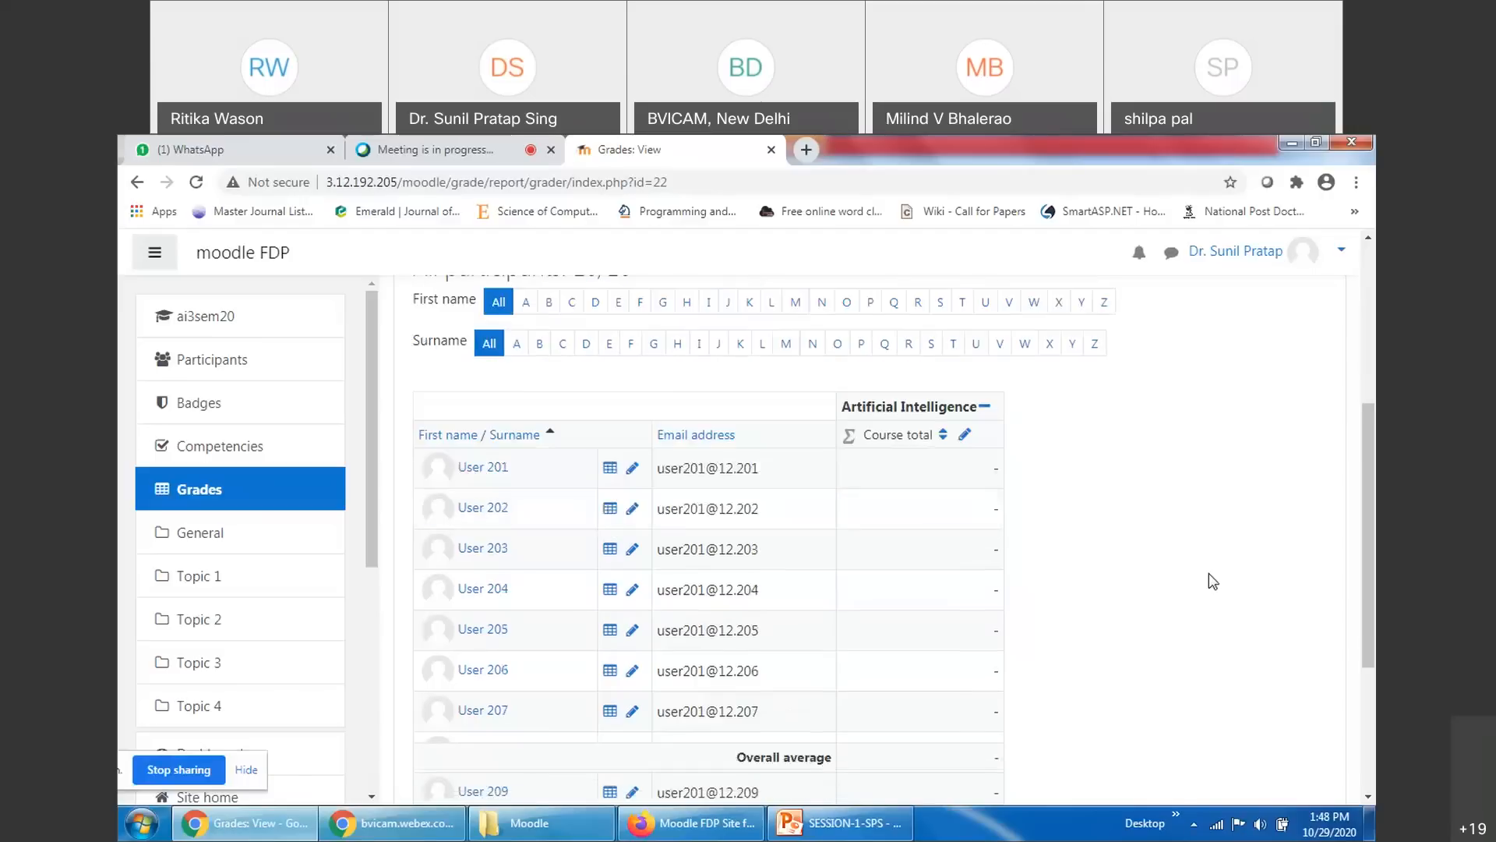
pyautogui.scroll(6, 1213, 581)
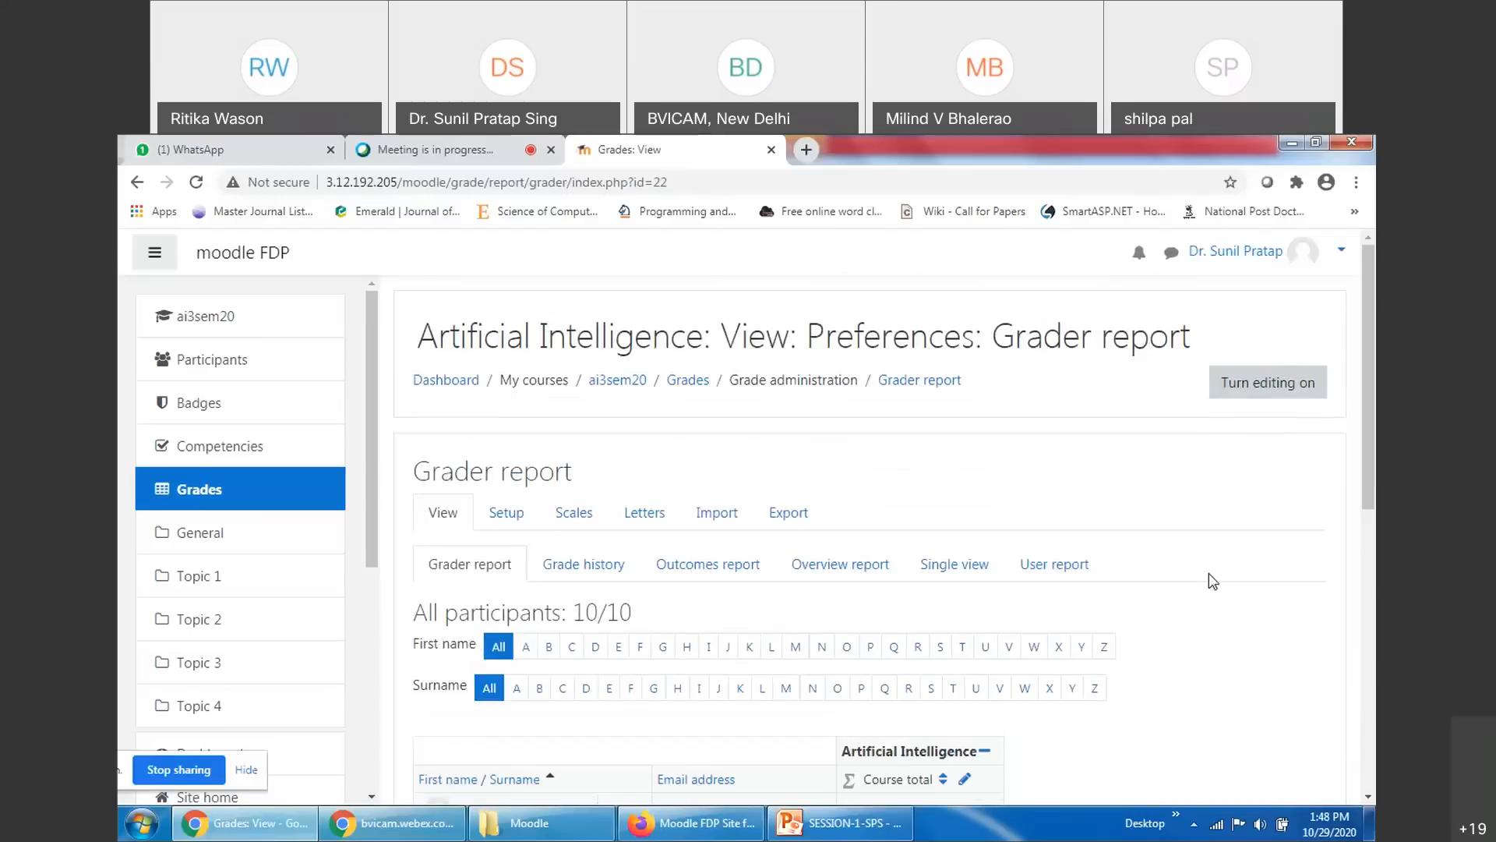
# Turn editing on in the grader report and look over the course total entry fields for the participants
pyautogui.click(1264, 387)
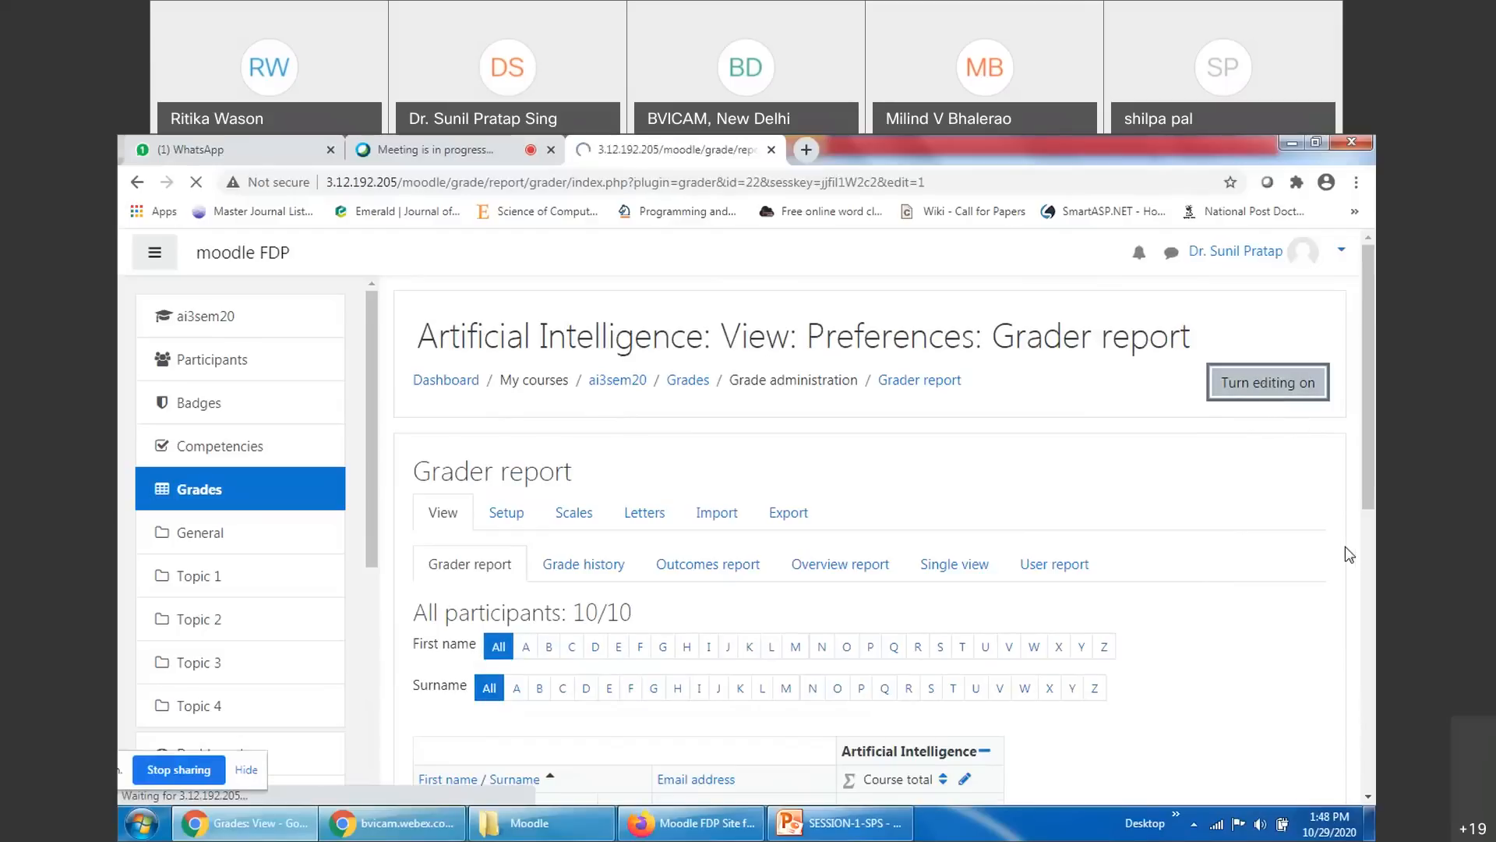
pyautogui.scroll(-10, 1349, 555)
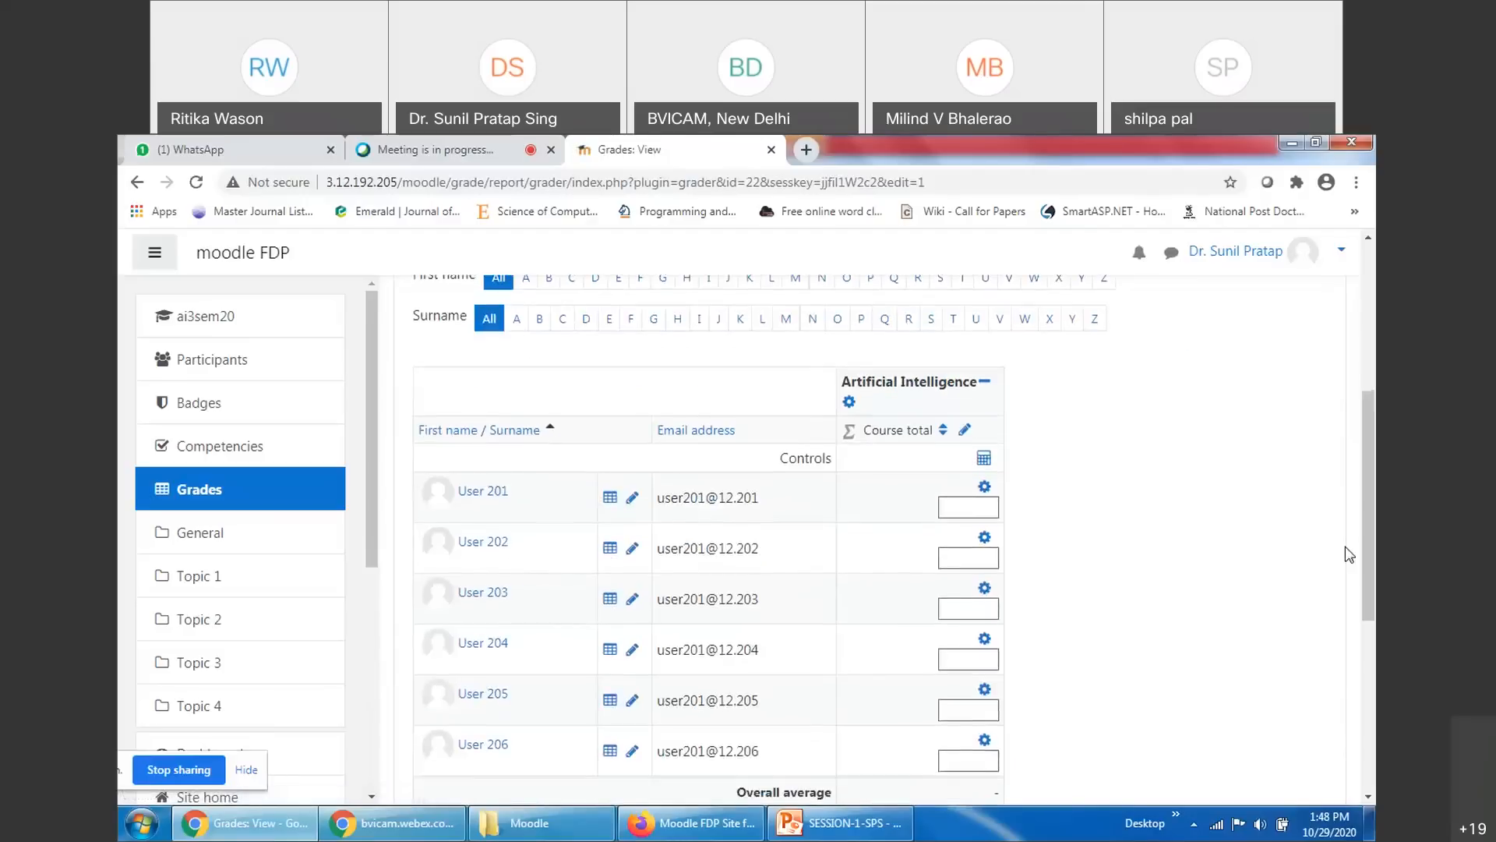
pyautogui.scroll(10, 1349, 555)
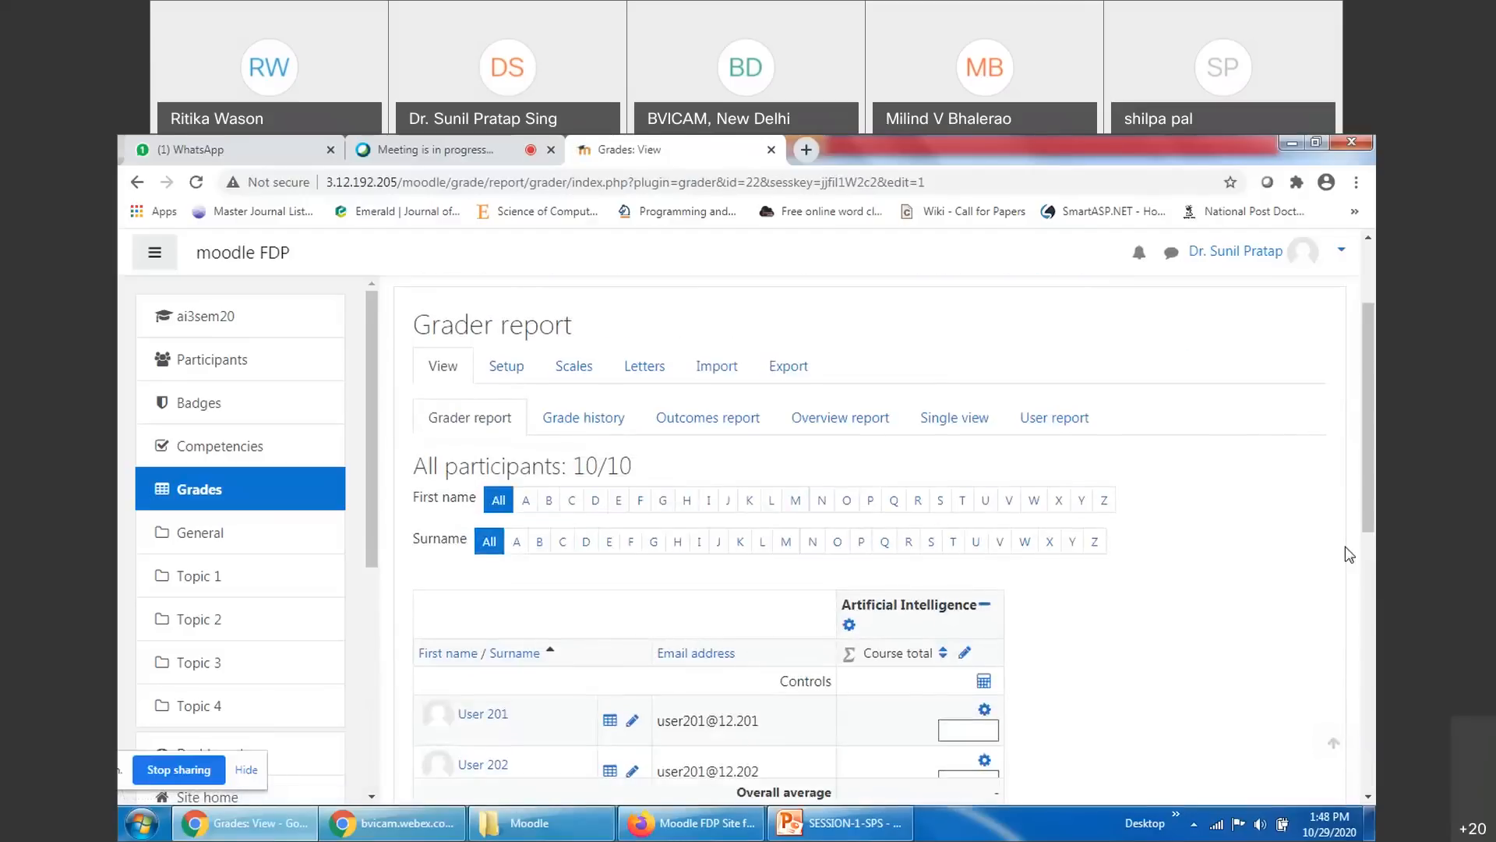
# Open the Gradebook setup for the Artificial Intelligence course and review its grade items and available actions
pyautogui.click(508, 369)
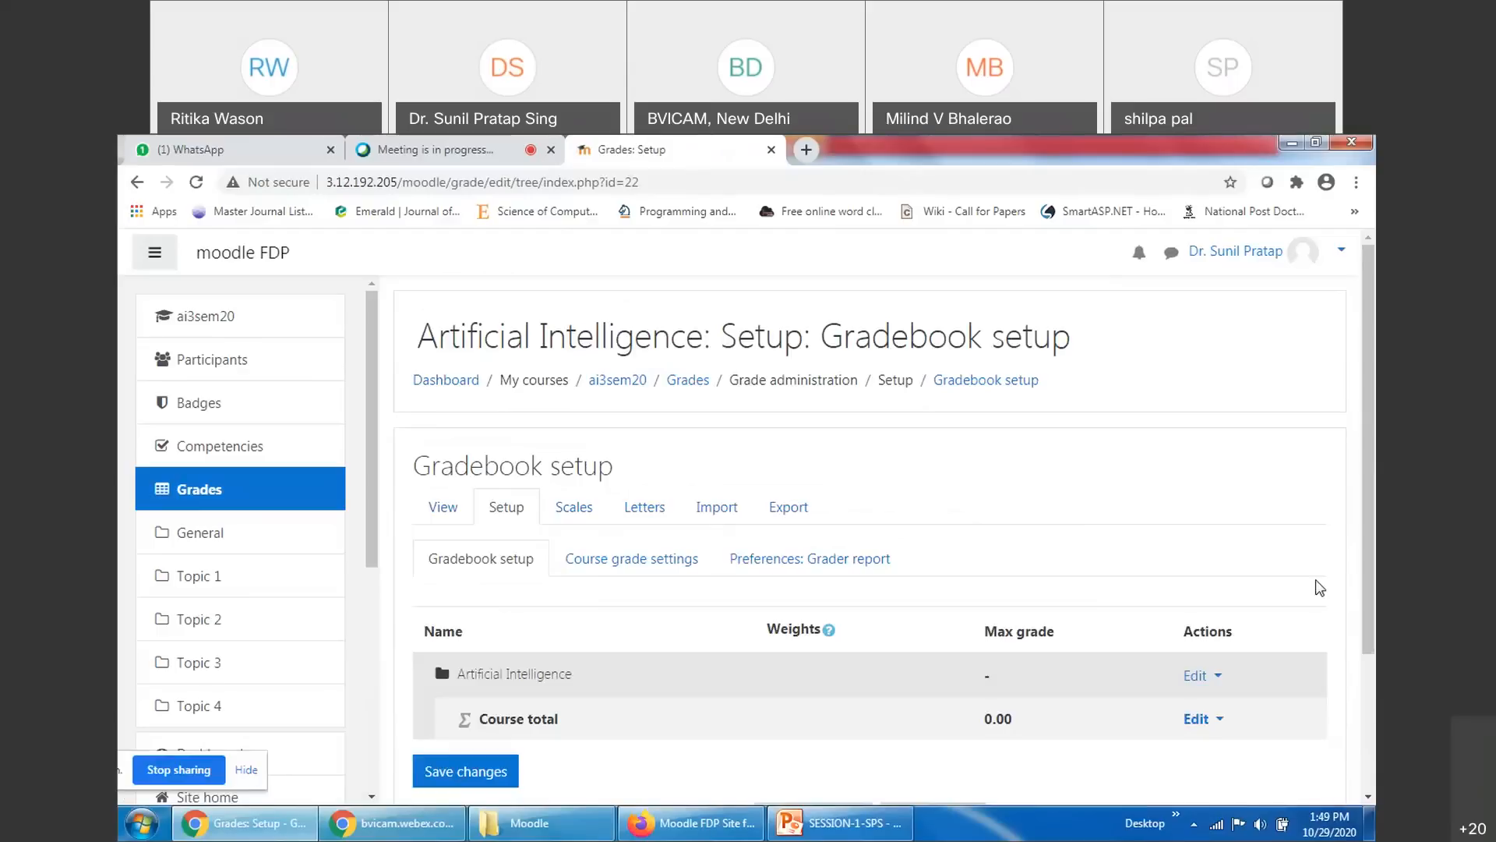
pyautogui.scroll(-3, 1318, 588)
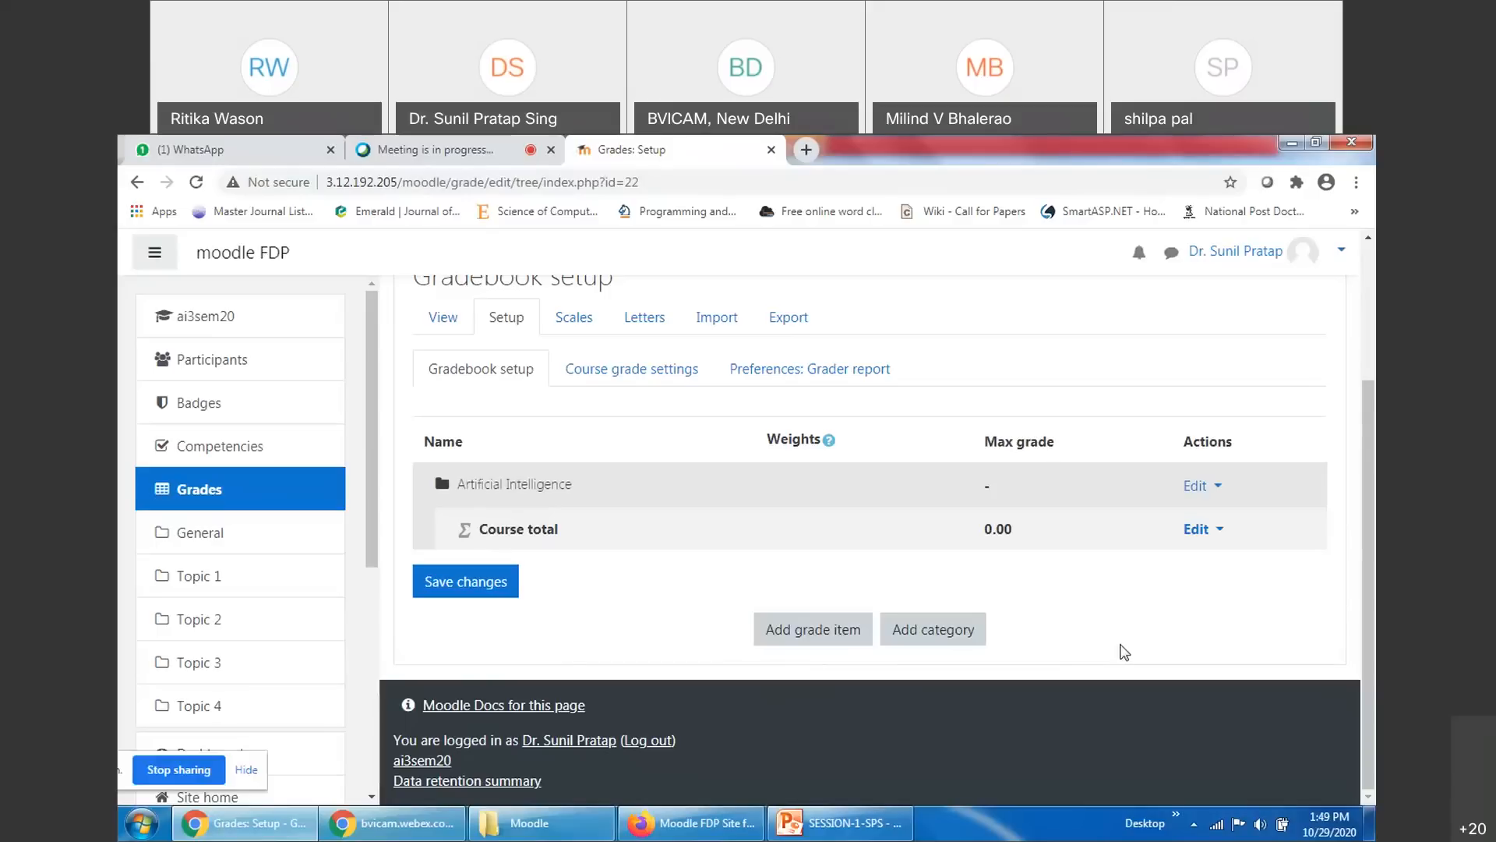
pyautogui.scroll(1, 1127, 649)
pyautogui.scroll(-1, 1122, 654)
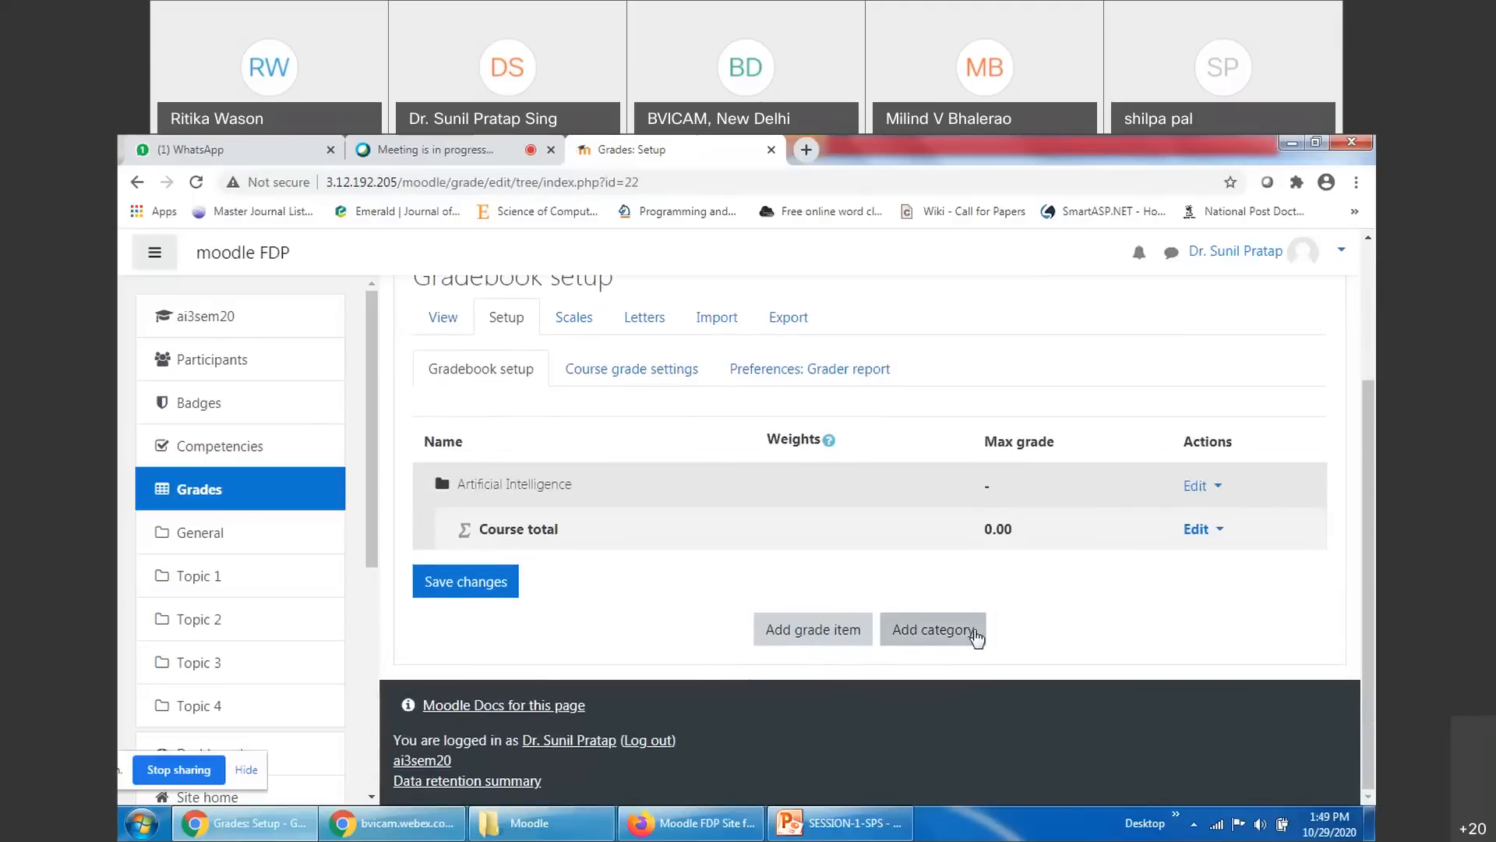
# Start a new grade category in the gradebook and name it Assignments
pyautogui.click(933, 634)
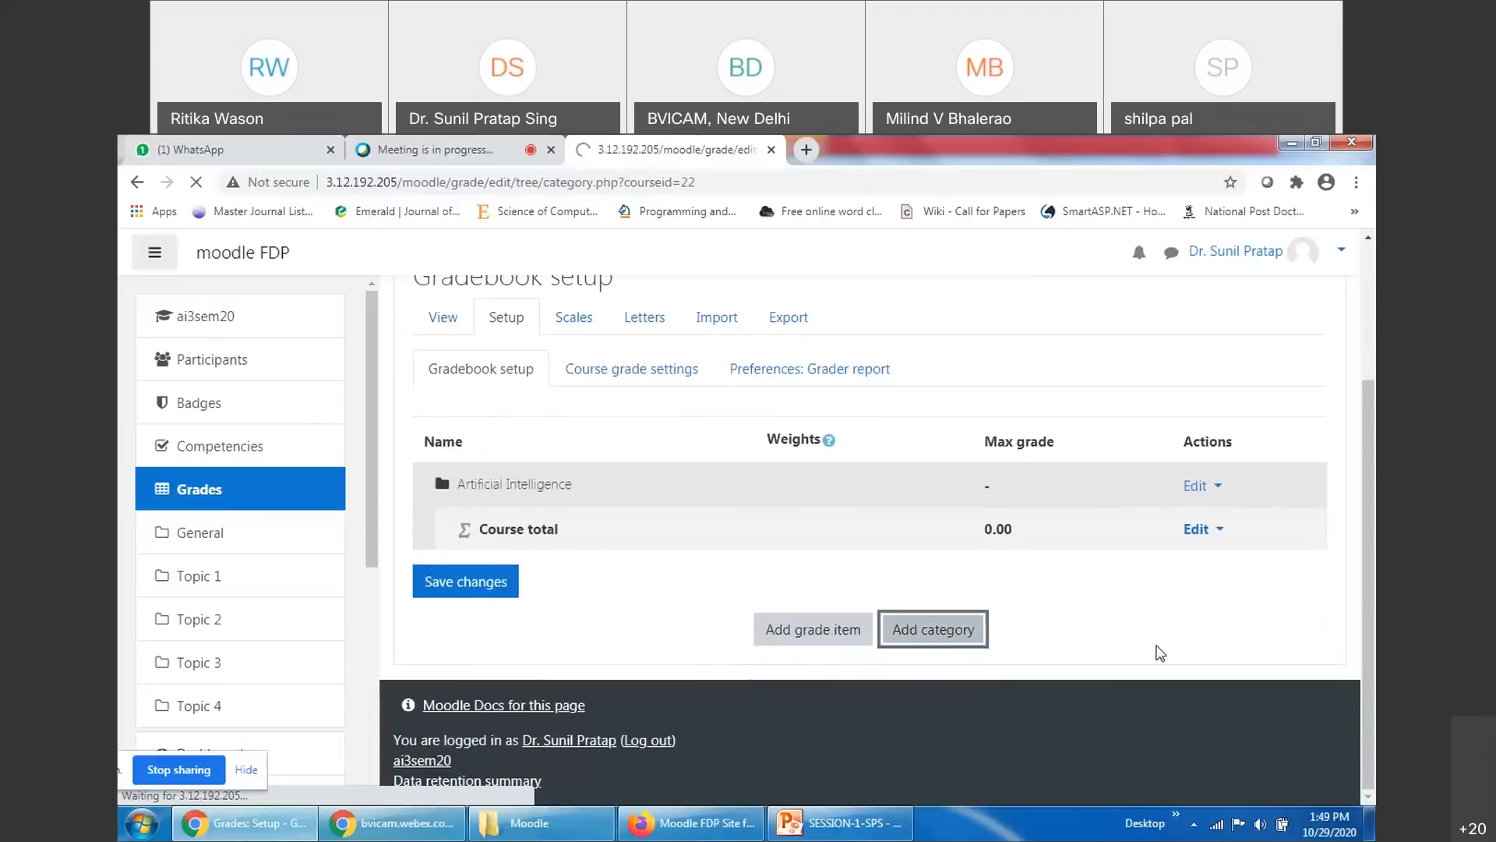
pyautogui.scroll(-2, 1160, 653)
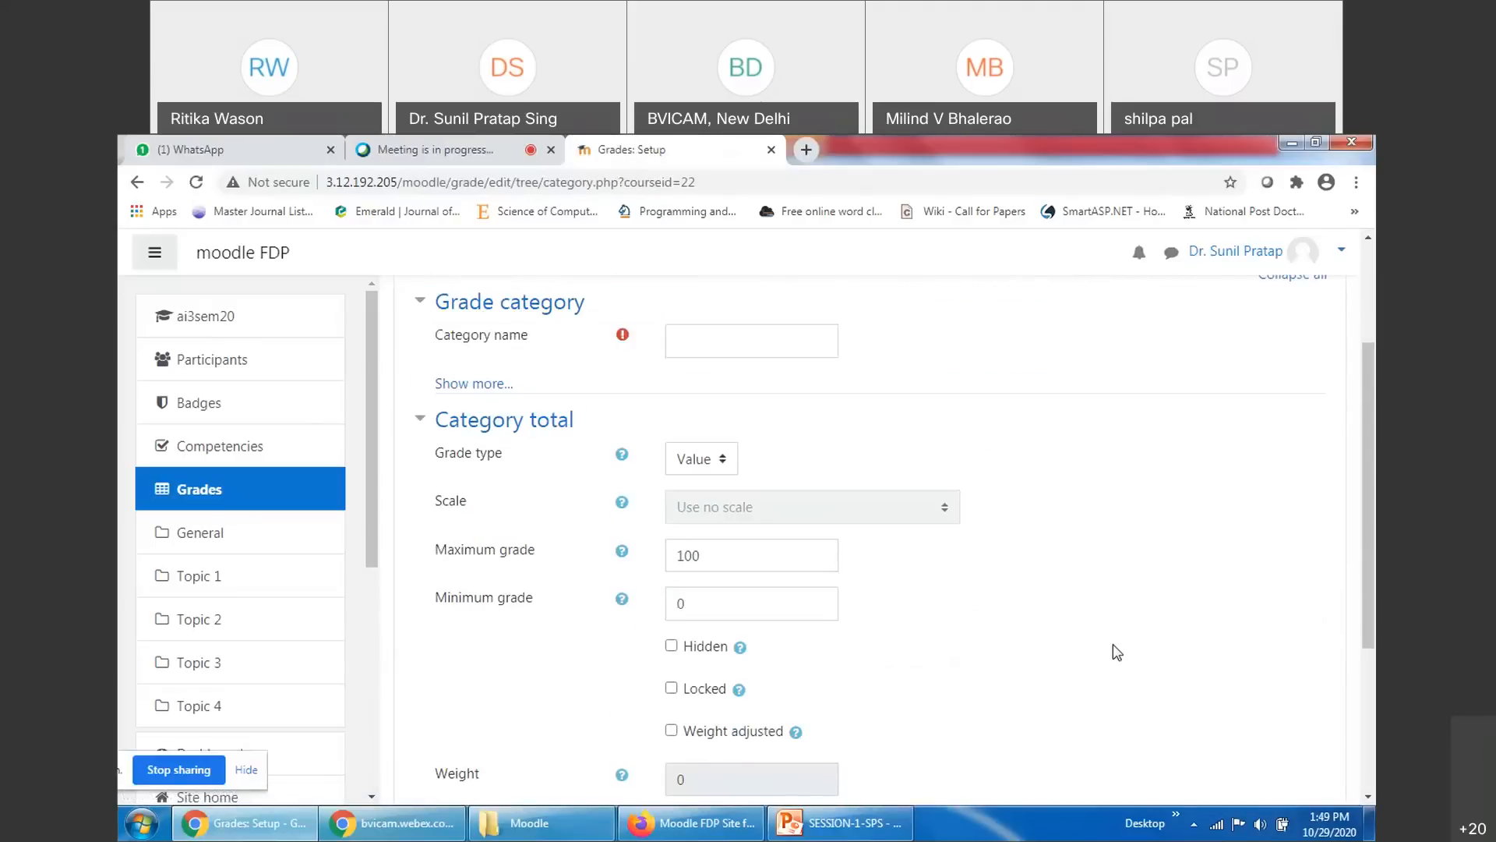
pyautogui.scroll(1, 1117, 652)
pyautogui.click(733, 435)
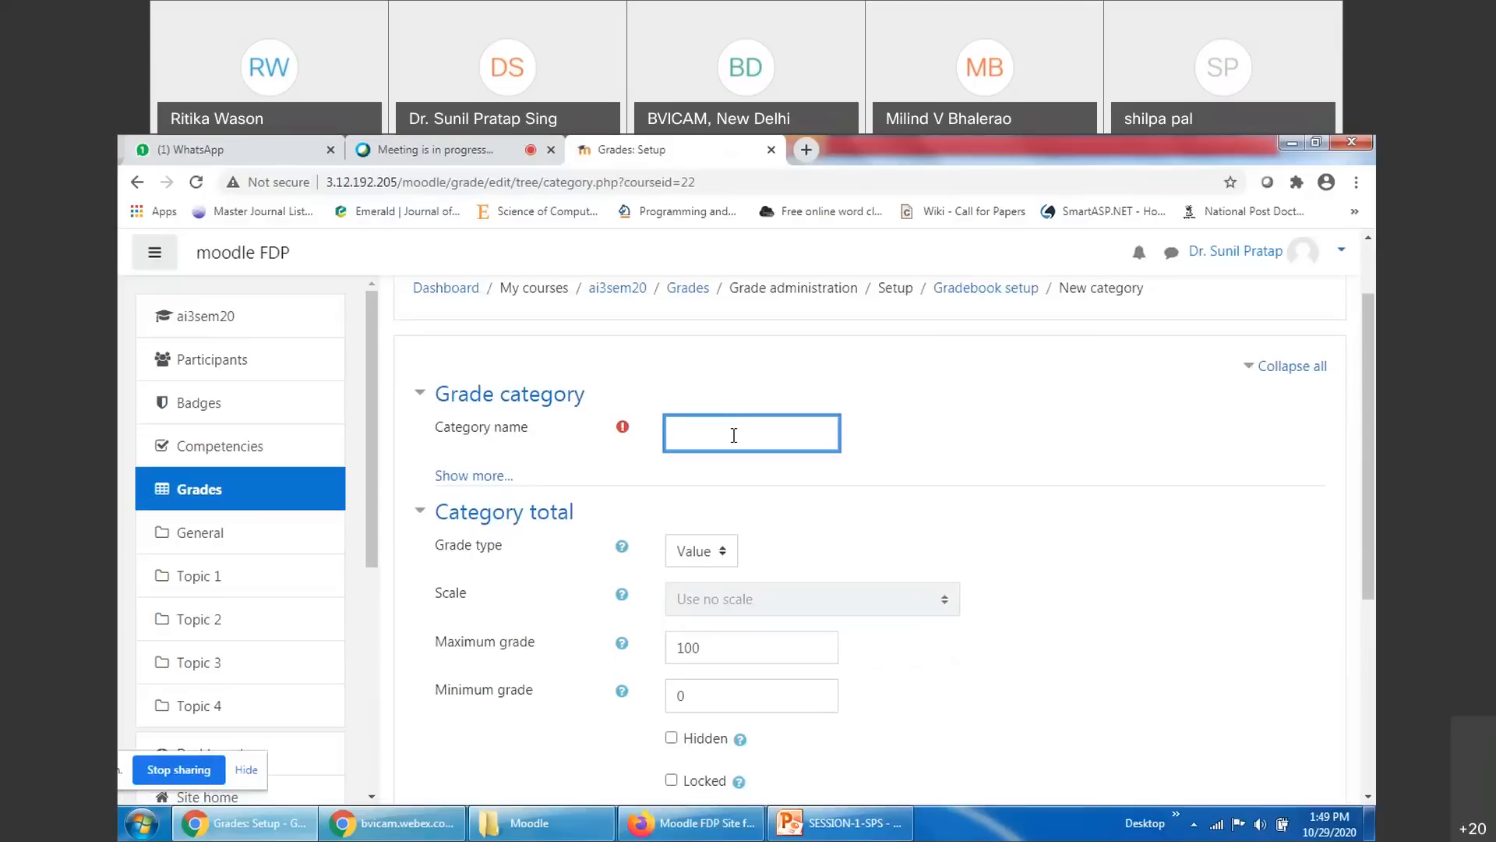
pyautogui.write('Assignments')
# Choose Value as the grade type for the Assignments category total
pyautogui.scroll(-1, 1017, 525)
pyautogui.click(698, 462)
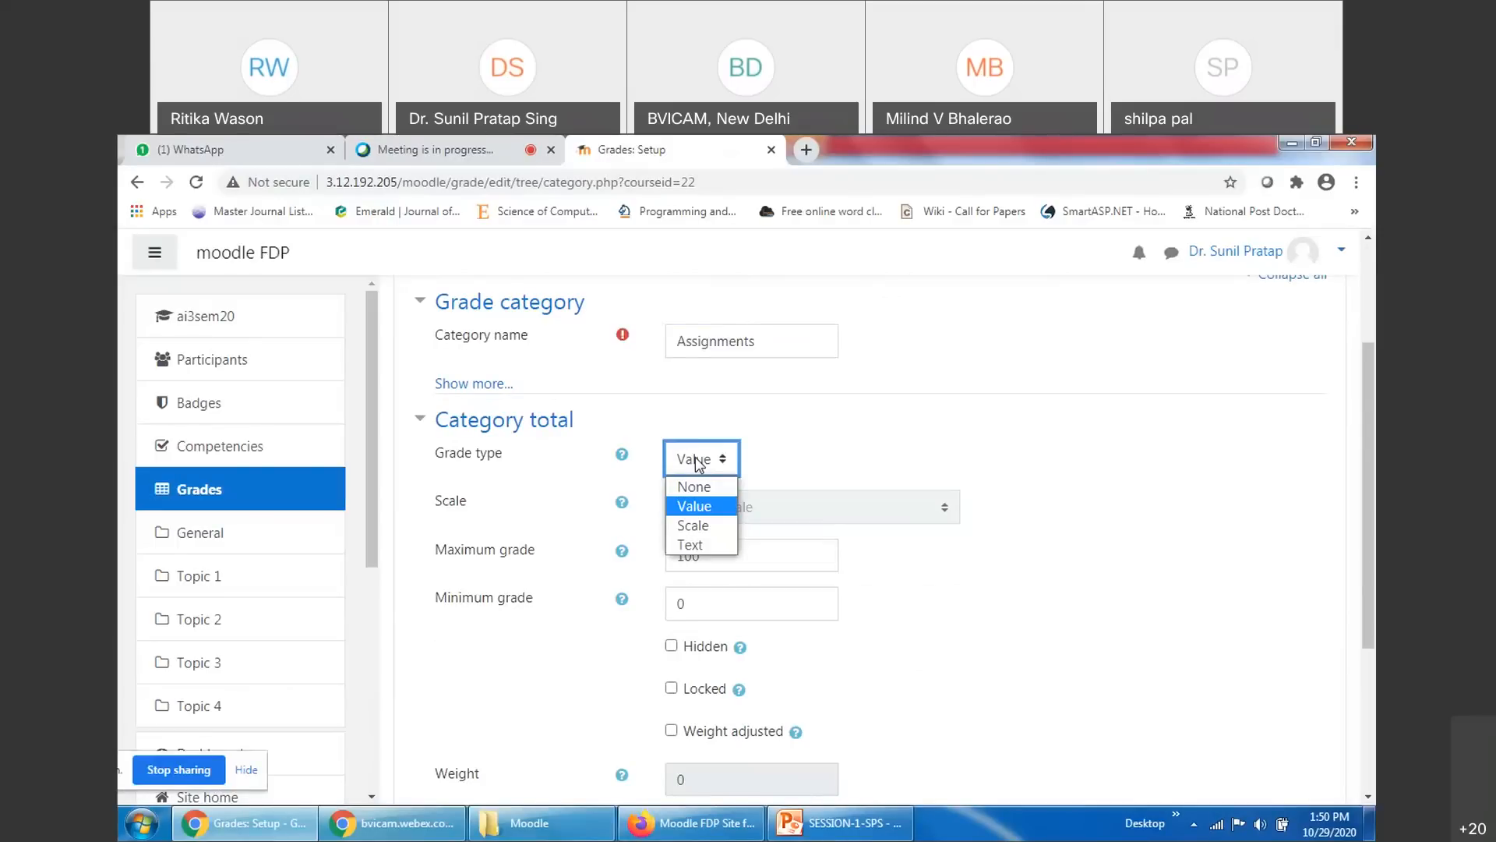
pyautogui.click(706, 506)
pyautogui.click(919, 461)
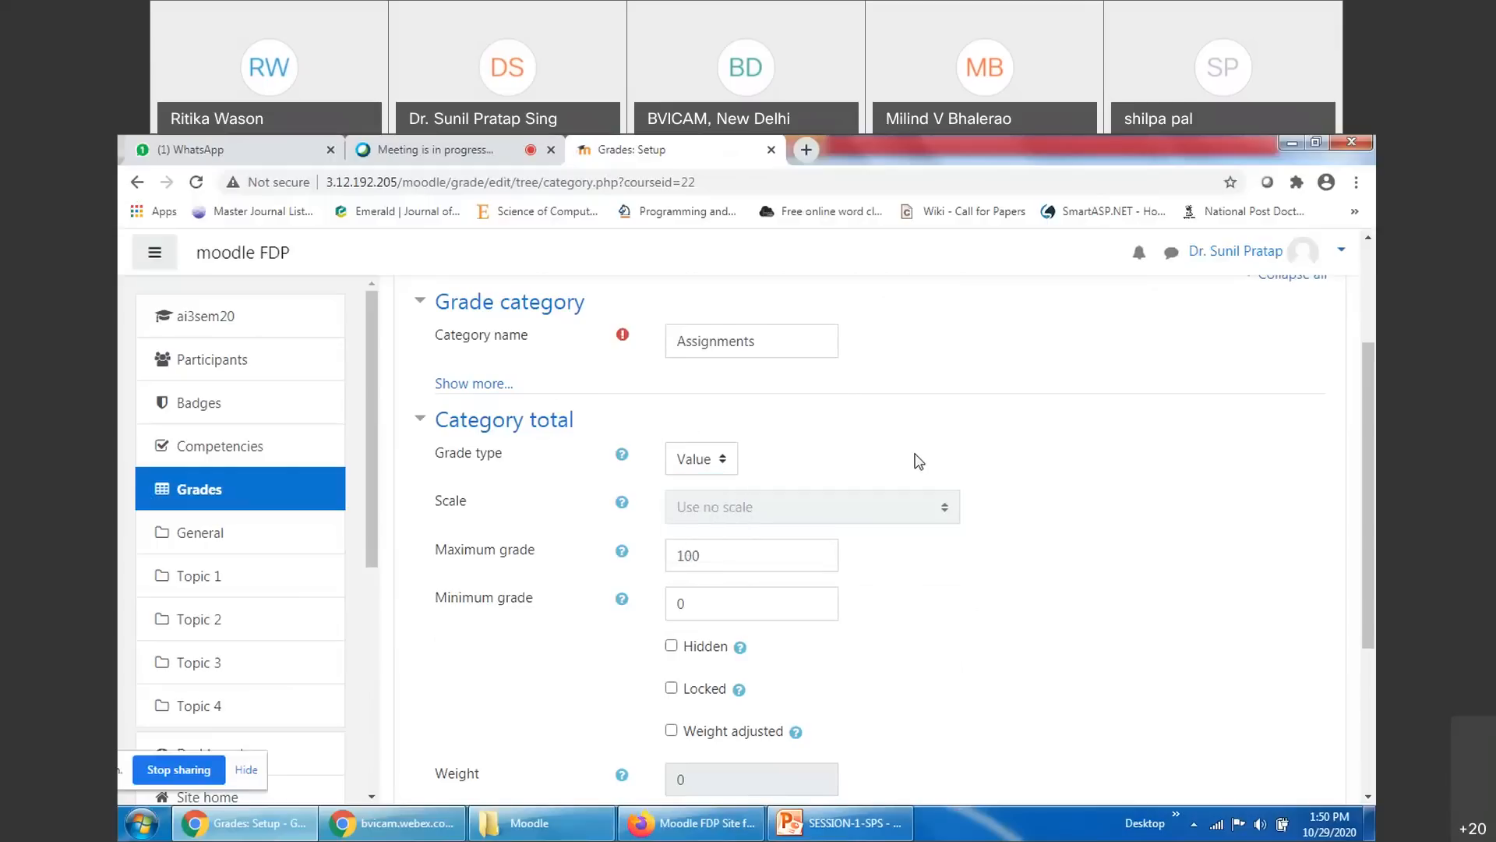
pyautogui.scroll(-1, 919, 461)
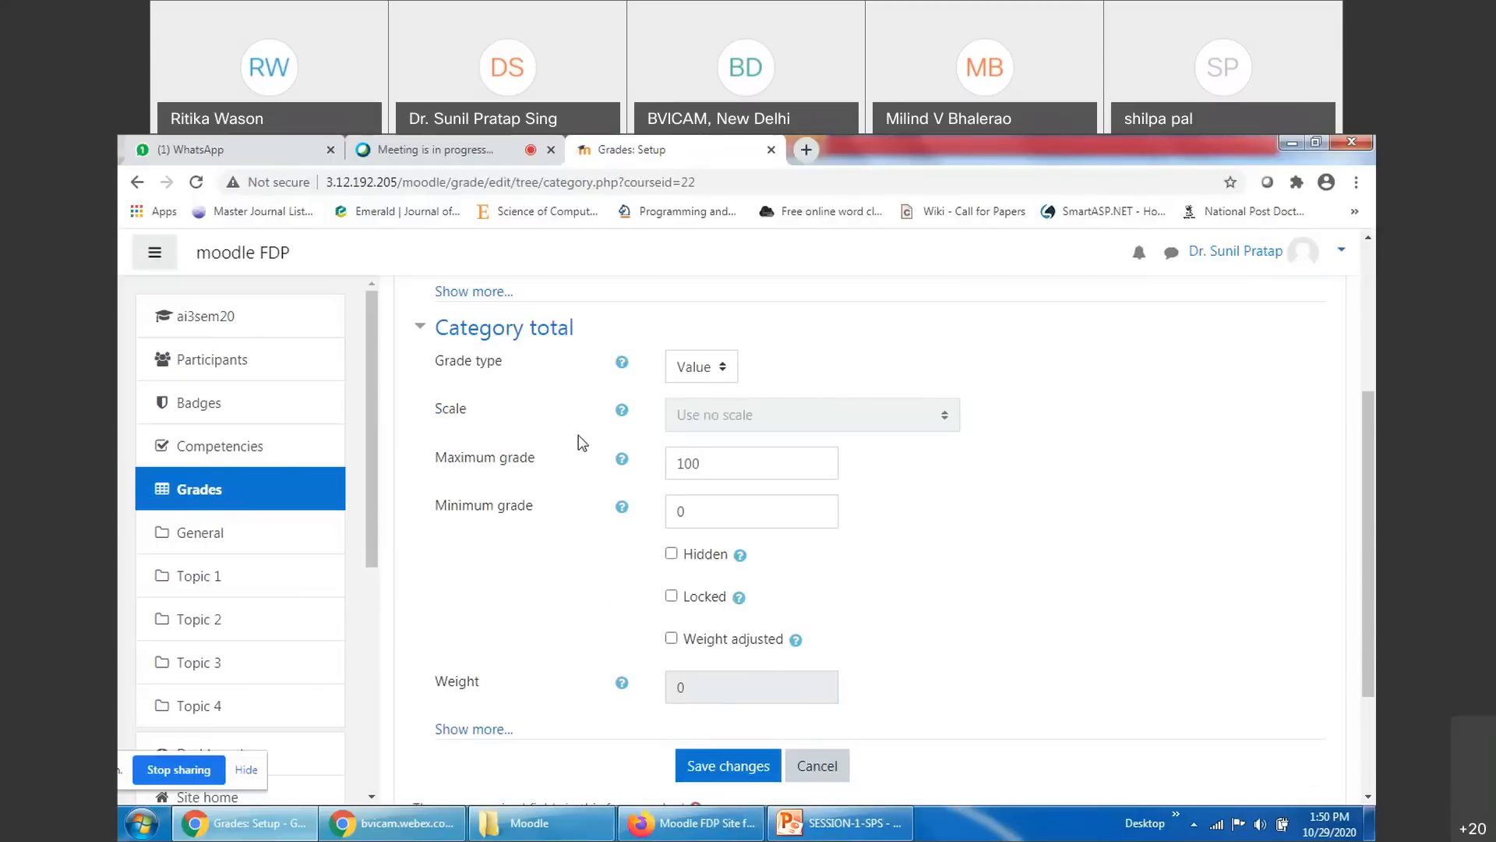
# Check the settings of the new Assignments category and save it to the gradebook
pyautogui.scroll(3, 578, 434)
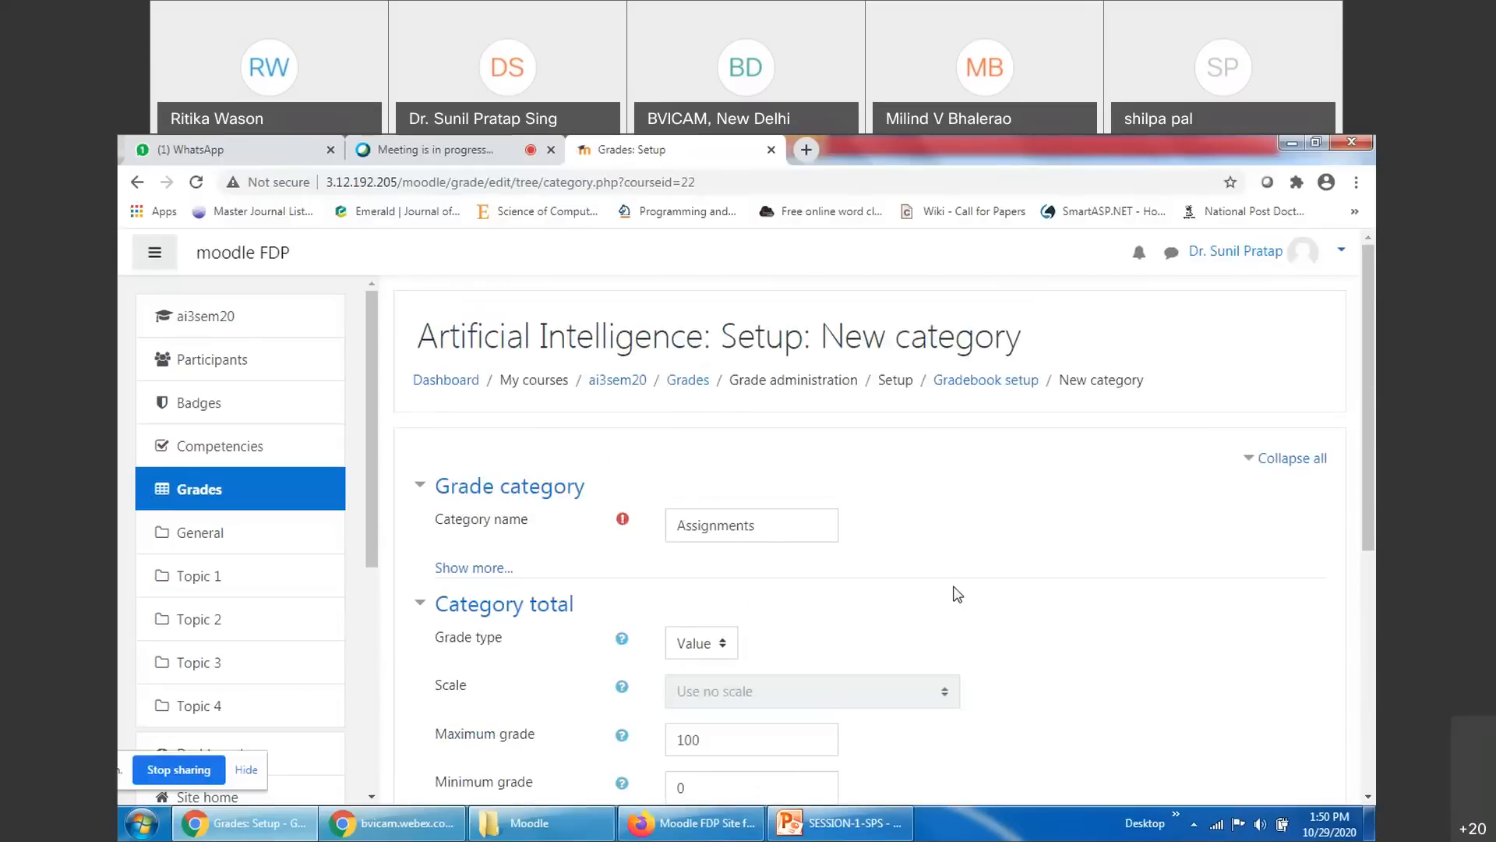
pyautogui.scroll(-2, 958, 594)
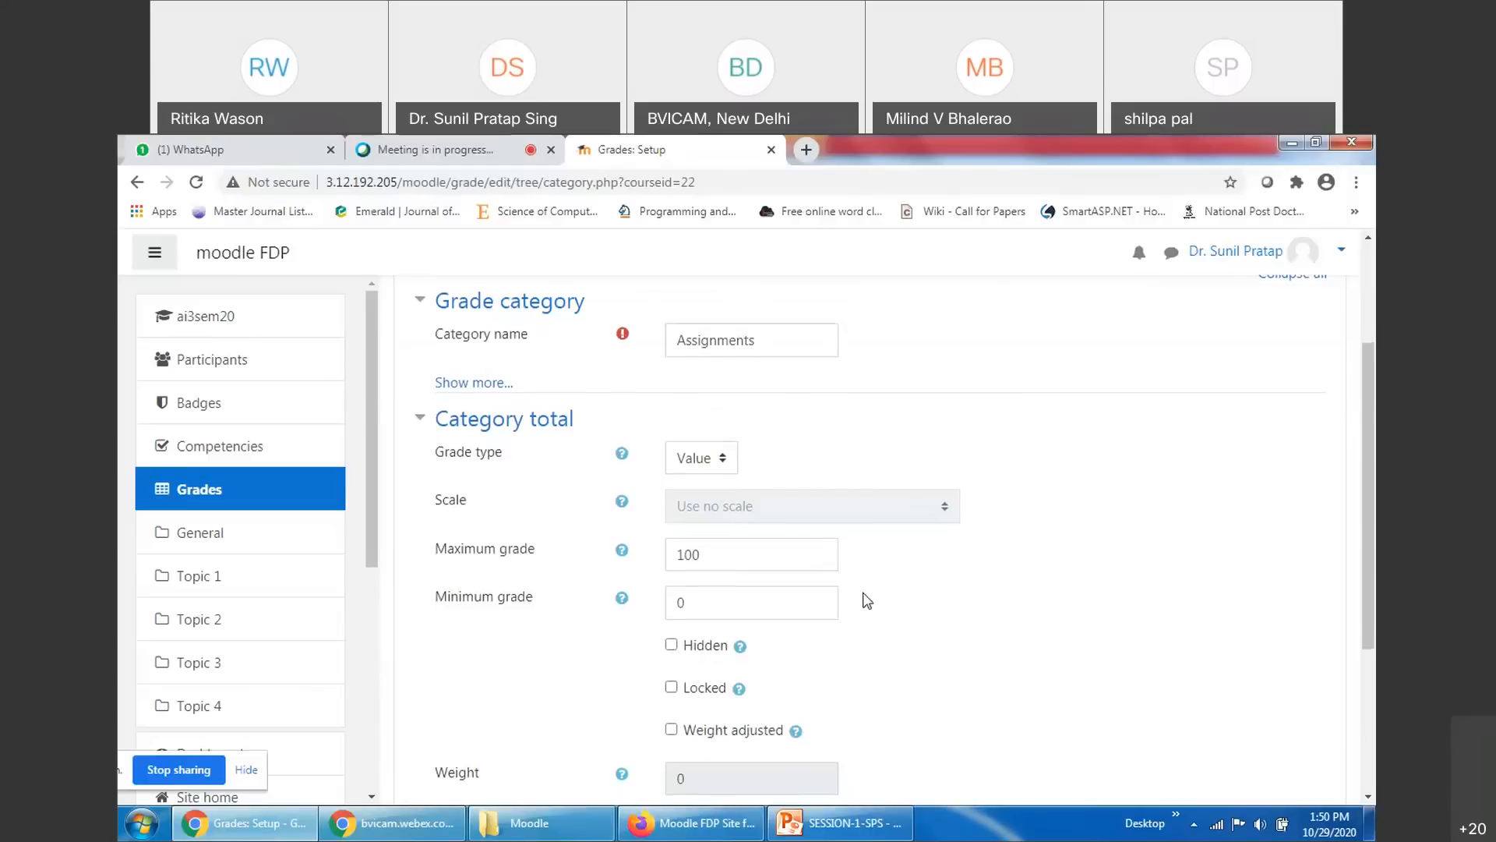
pyautogui.scroll(-1, 864, 600)
pyautogui.scroll(-2, 816, 585)
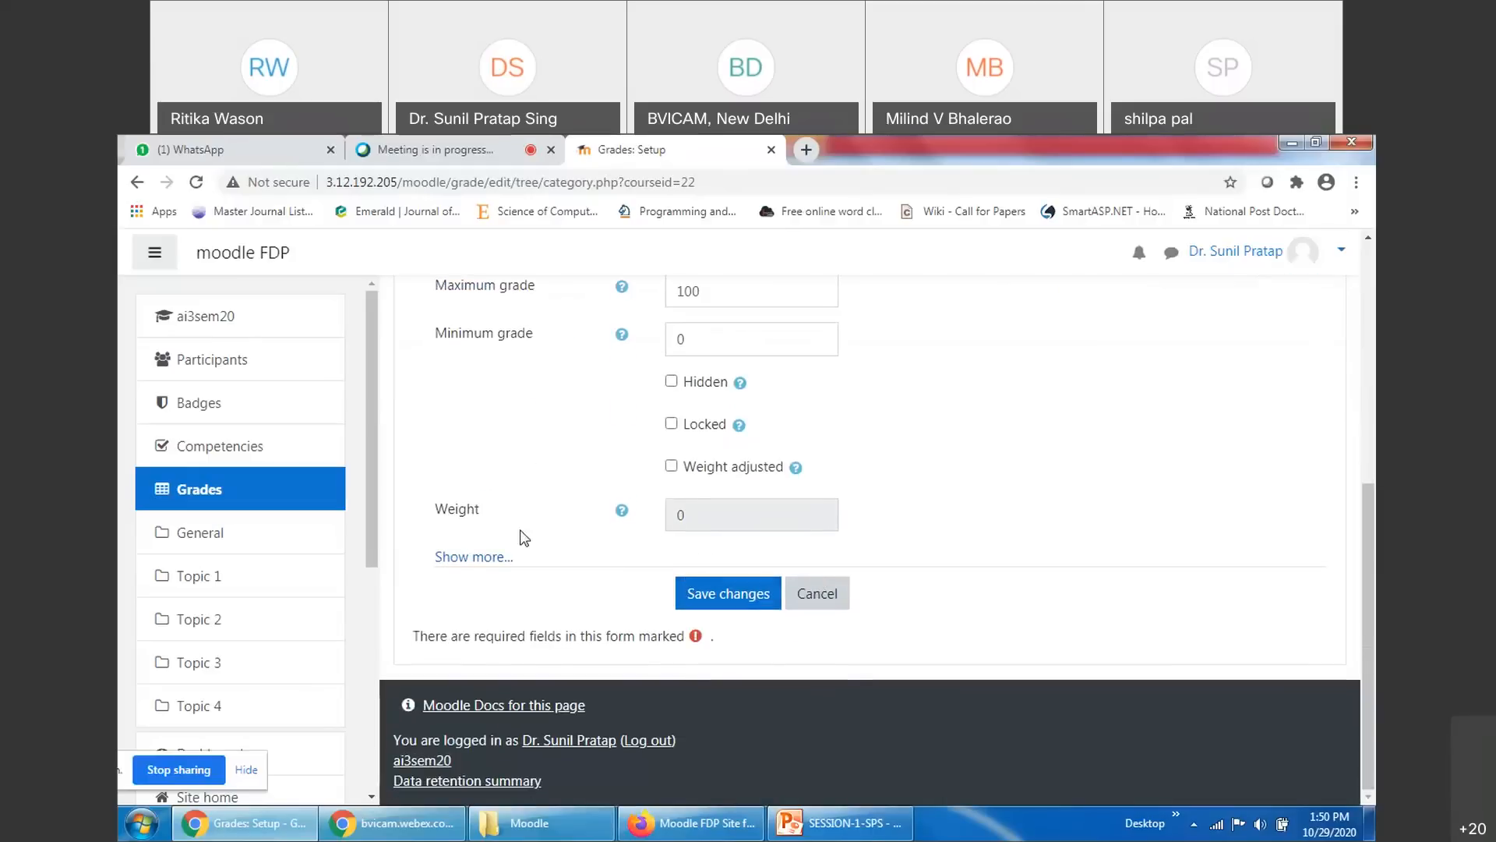
pyautogui.click(733, 596)
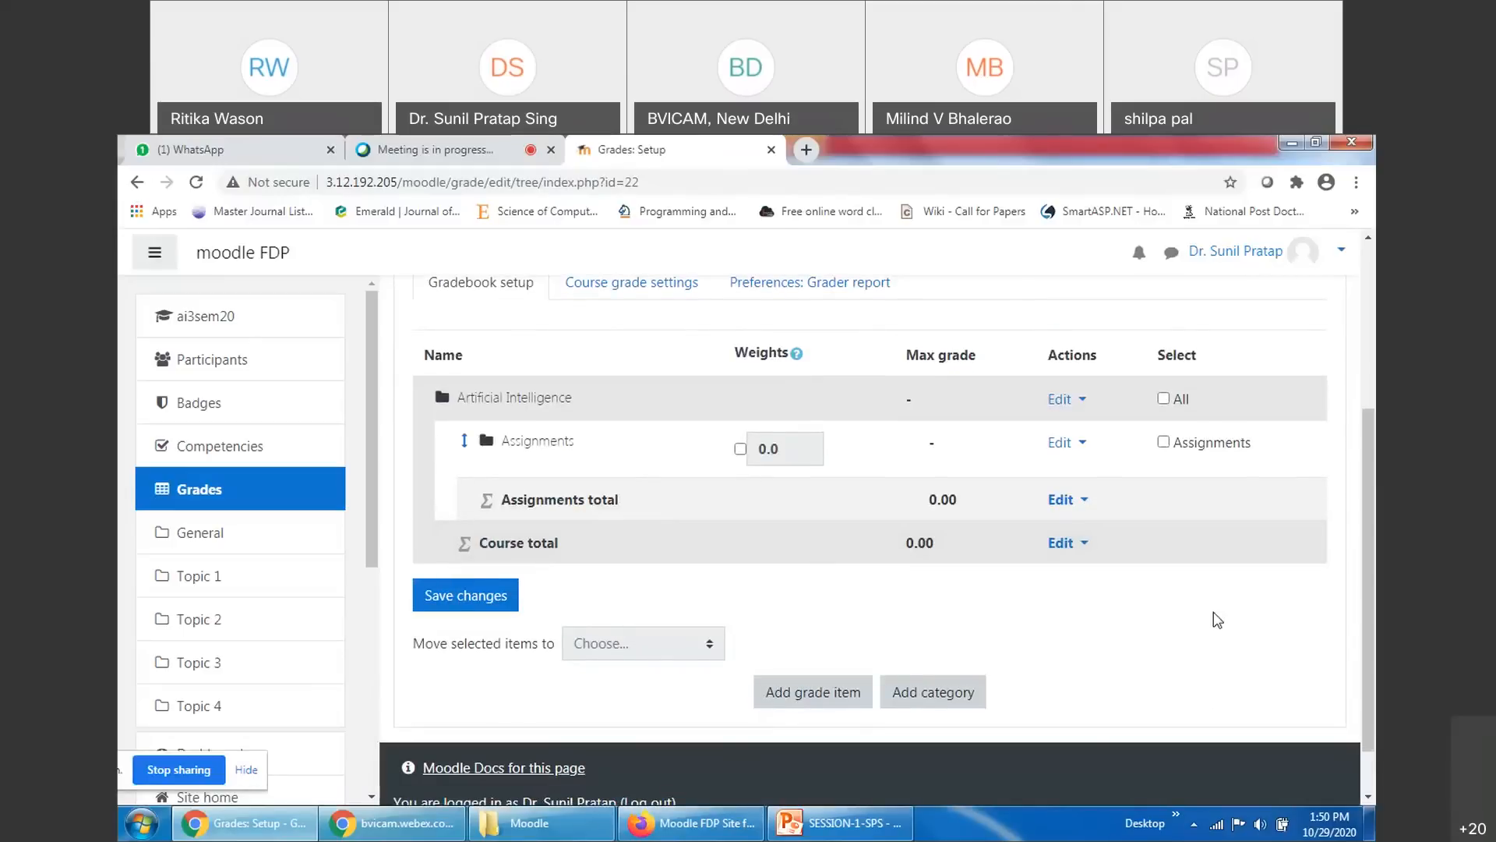
# Start another grade category in the gradebook and name it Quizzes
pyautogui.click(940, 693)
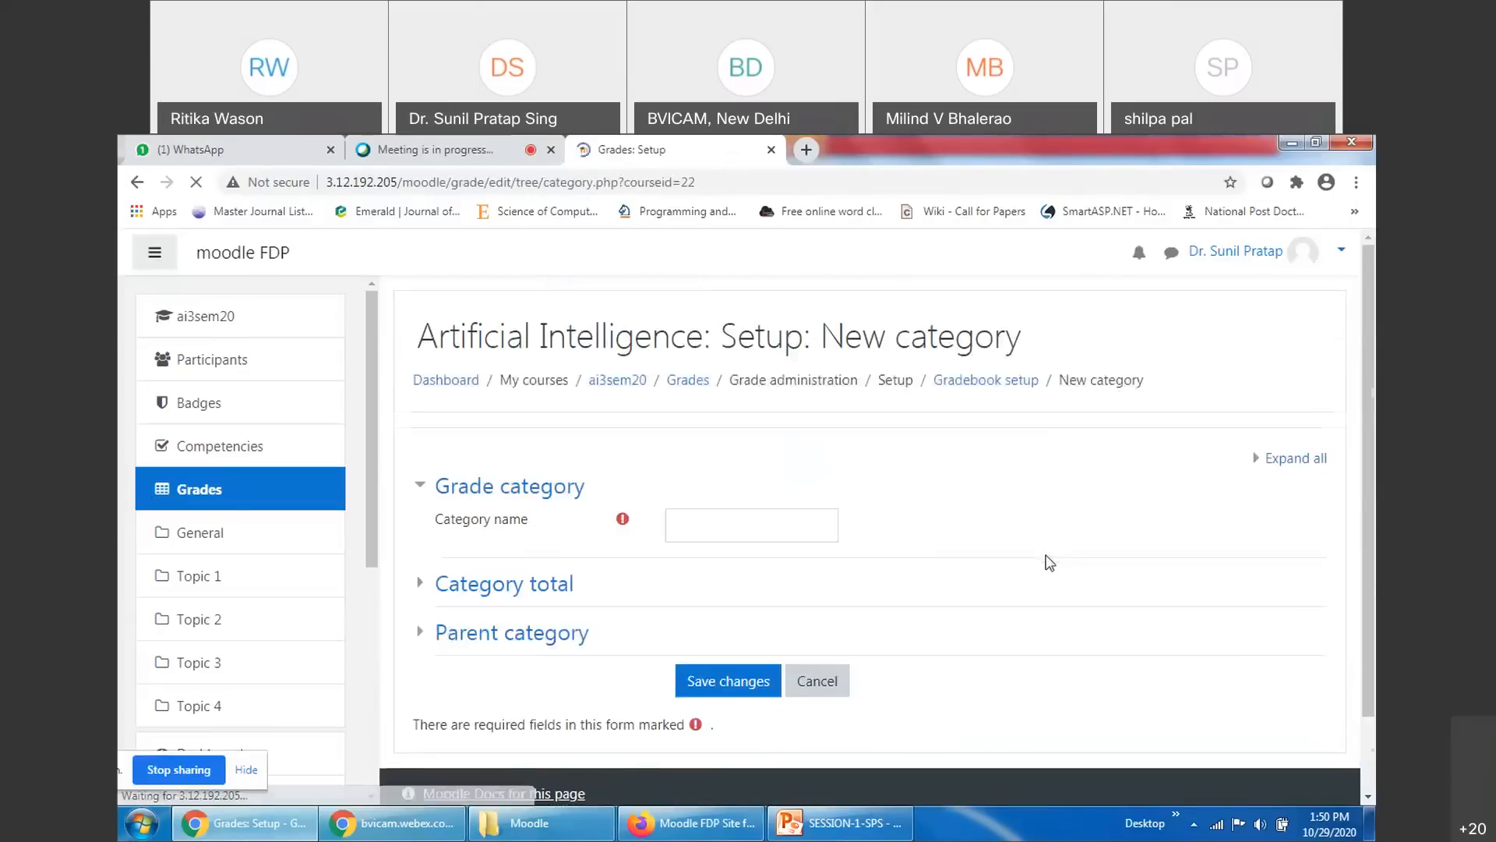
pyautogui.click(698, 528)
pyautogui.write('Quizzes')
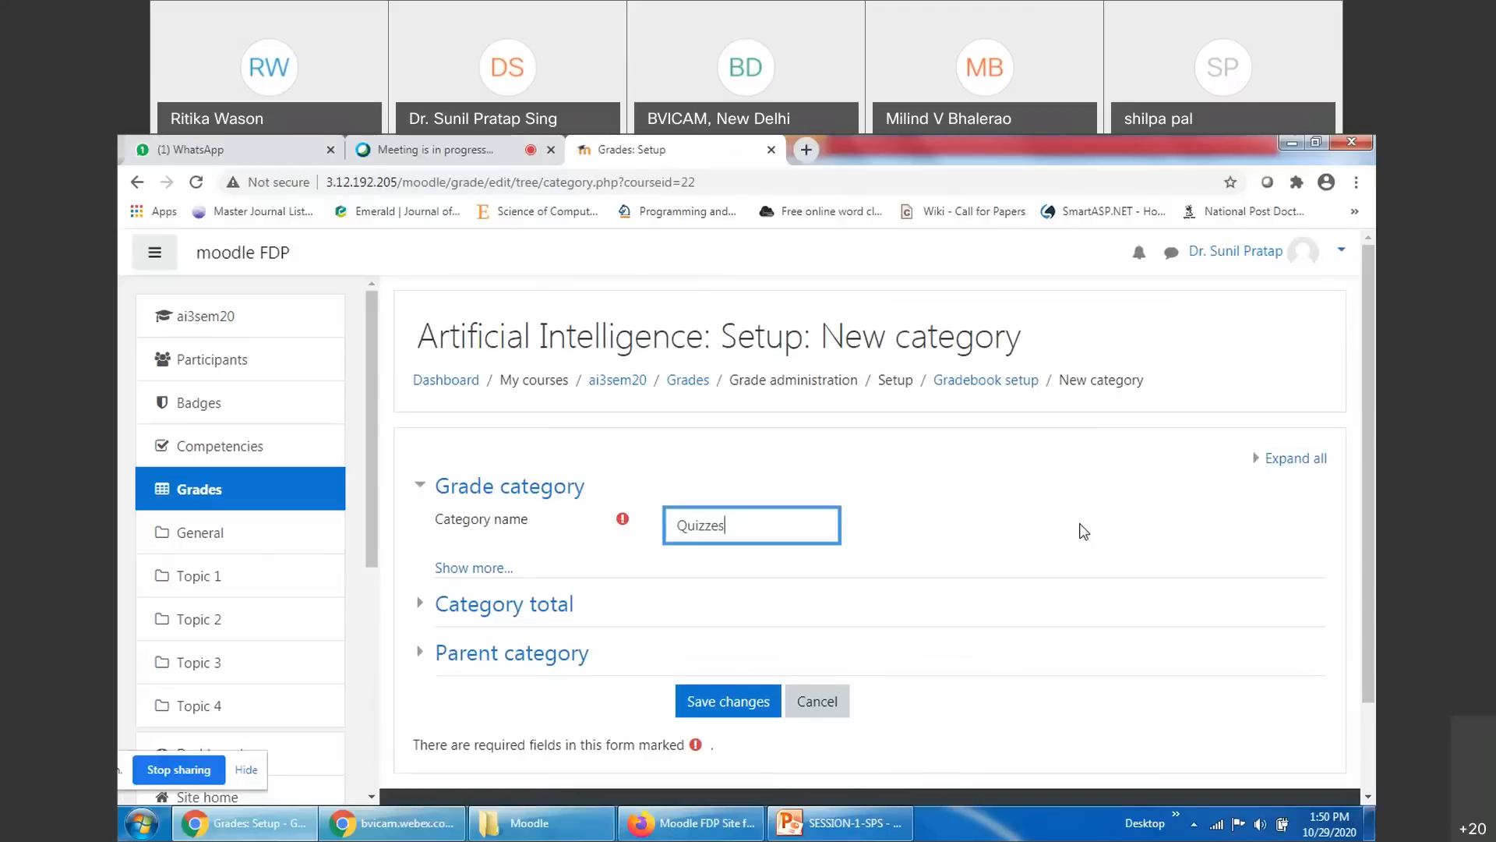
# Choose Value as the grade type for the Quizzes category total and save the category
pyautogui.click(534, 607)
pyautogui.scroll(-2, 945, 625)
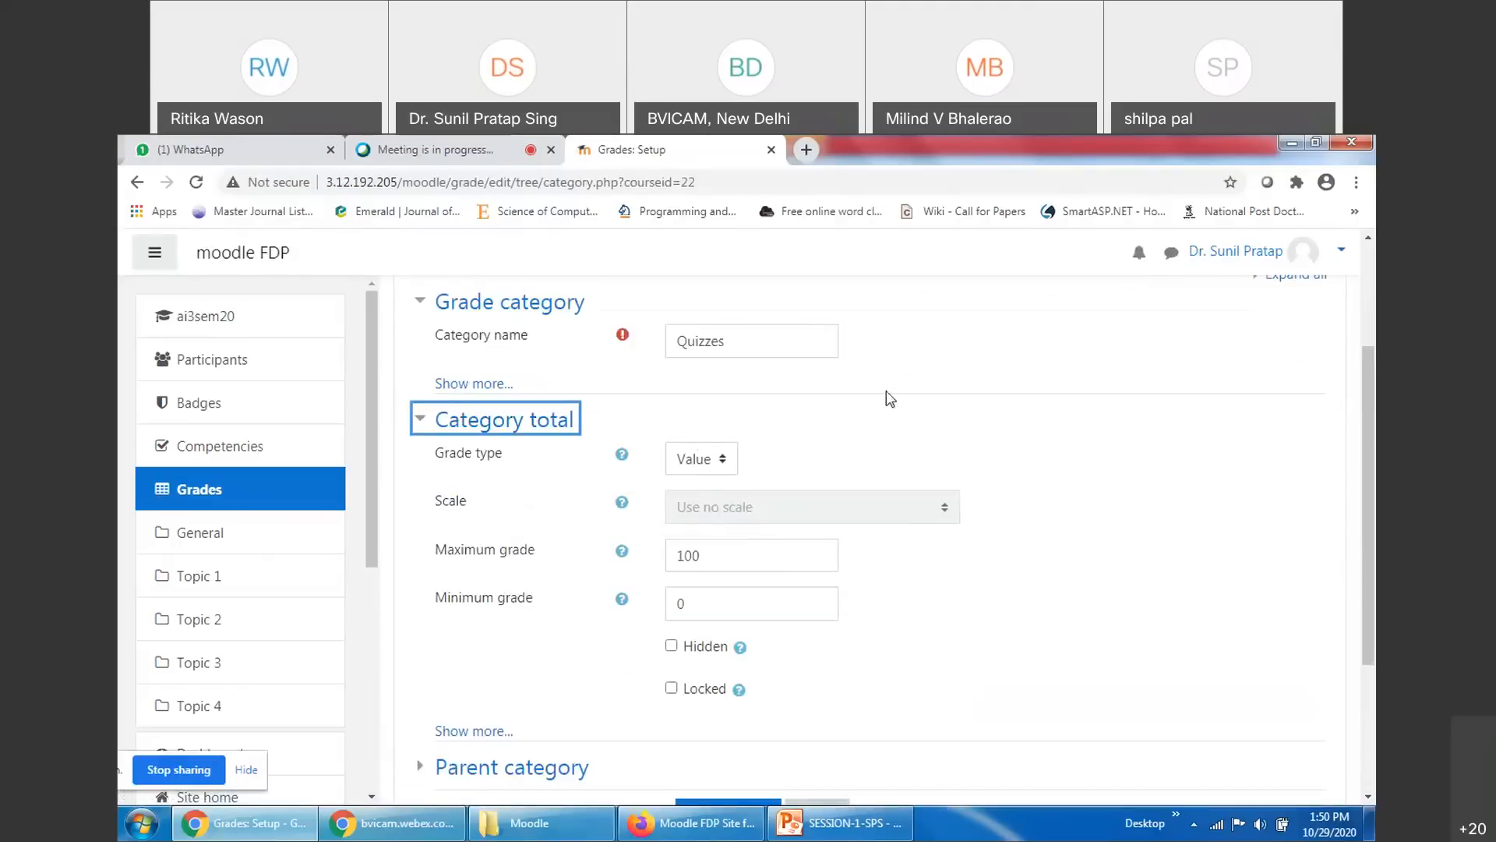
pyautogui.click(711, 460)
pyautogui.click(770, 462)
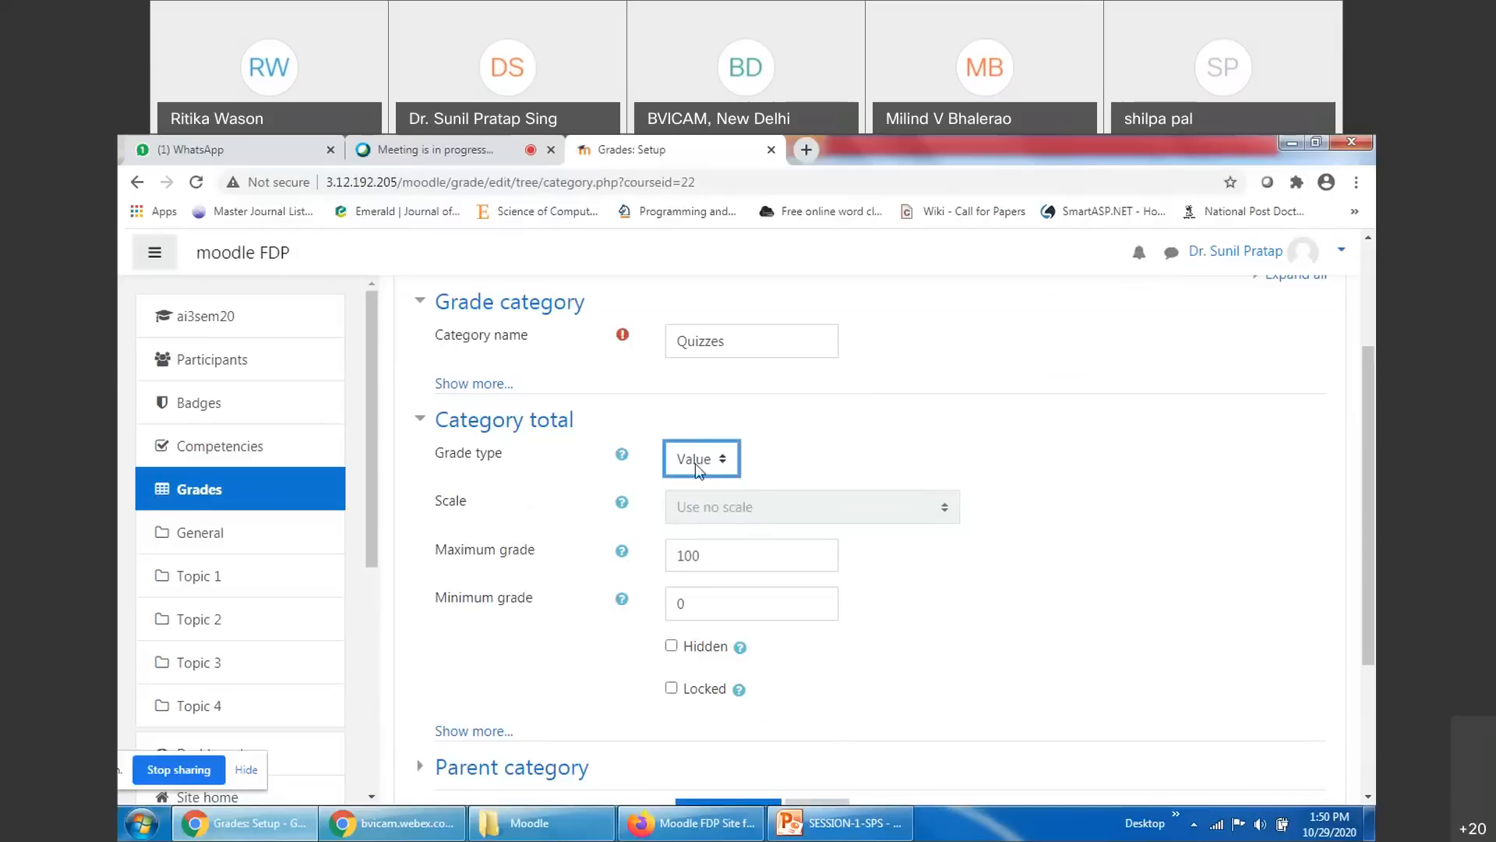
pyautogui.scroll(3, 692, 458)
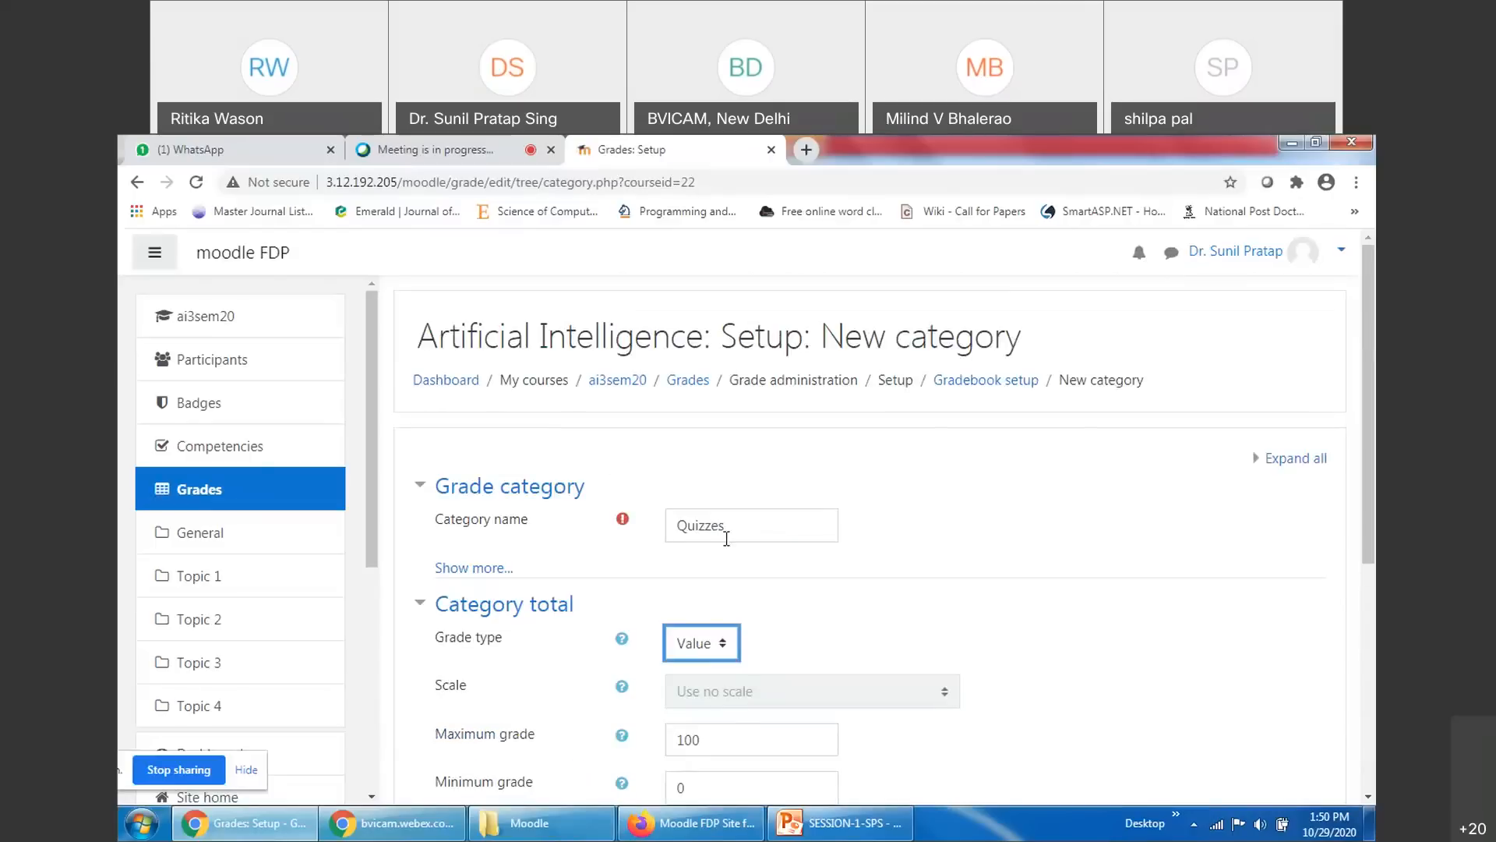
pyautogui.scroll(-2, 1000, 648)
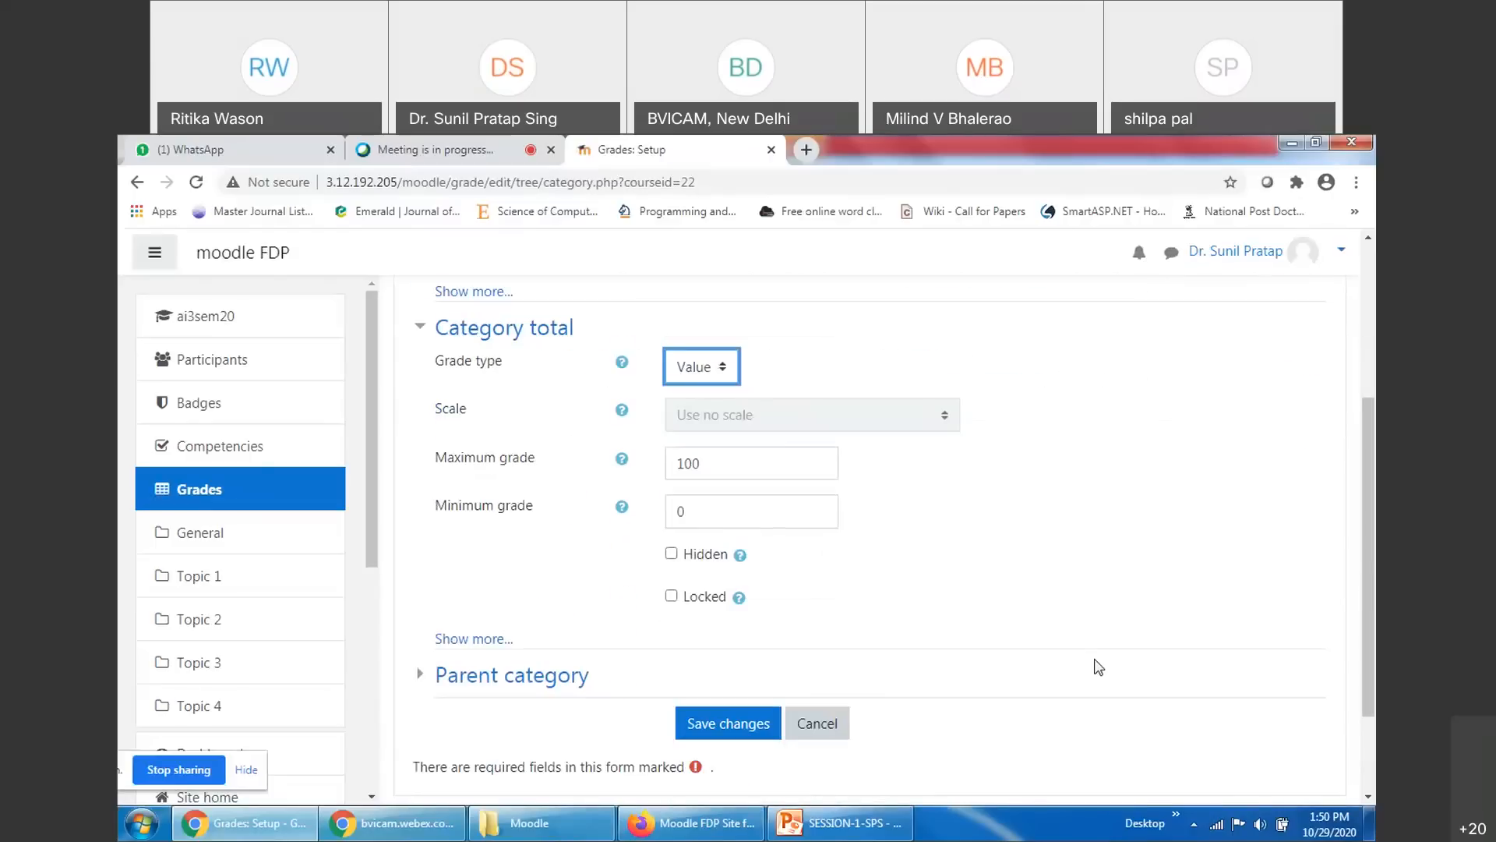
pyautogui.scroll(-2, 738, 661)
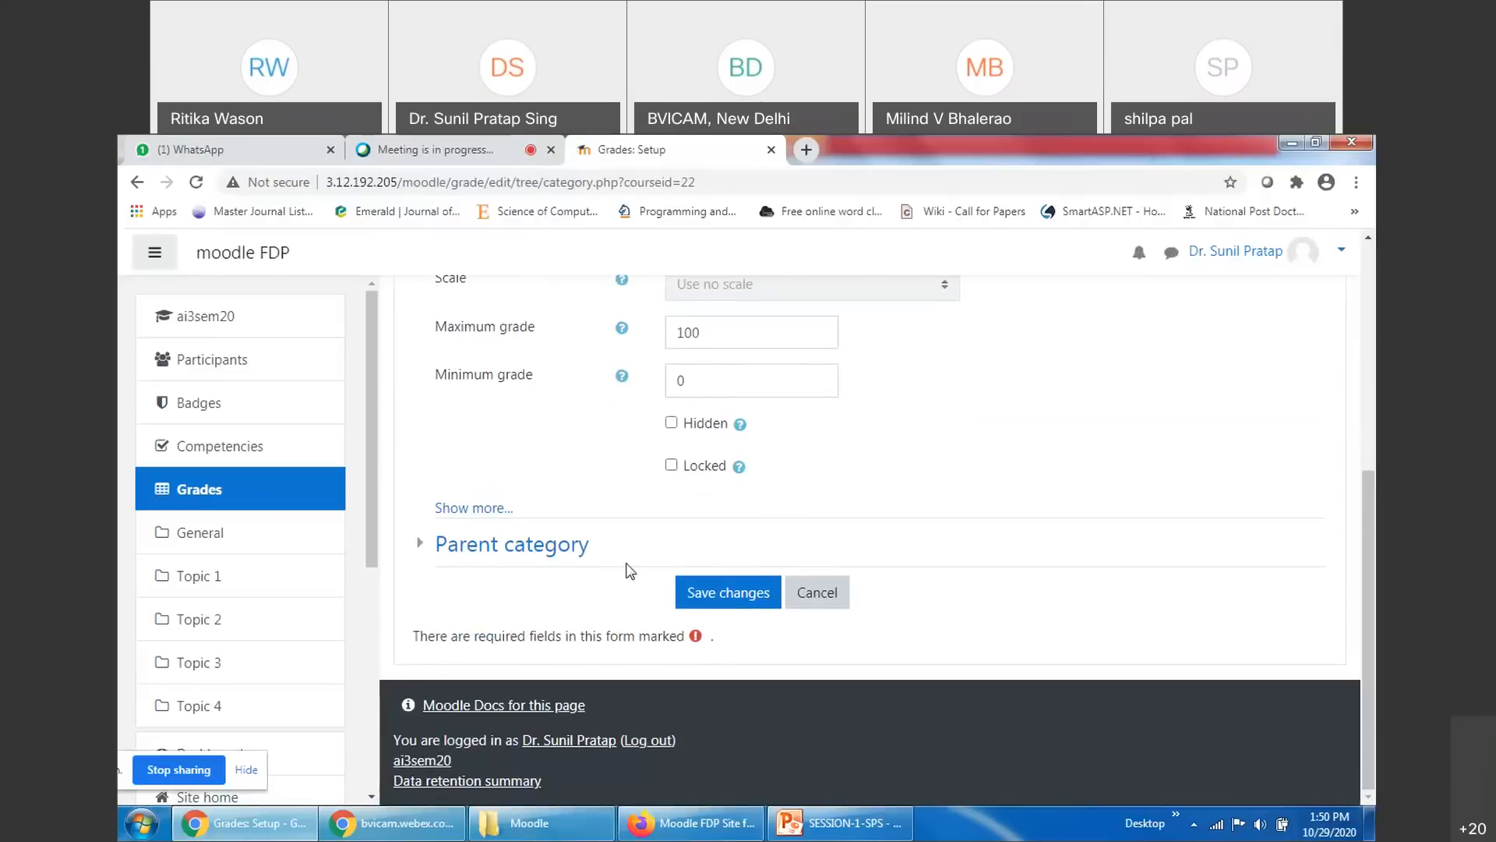
pyautogui.click(724, 597)
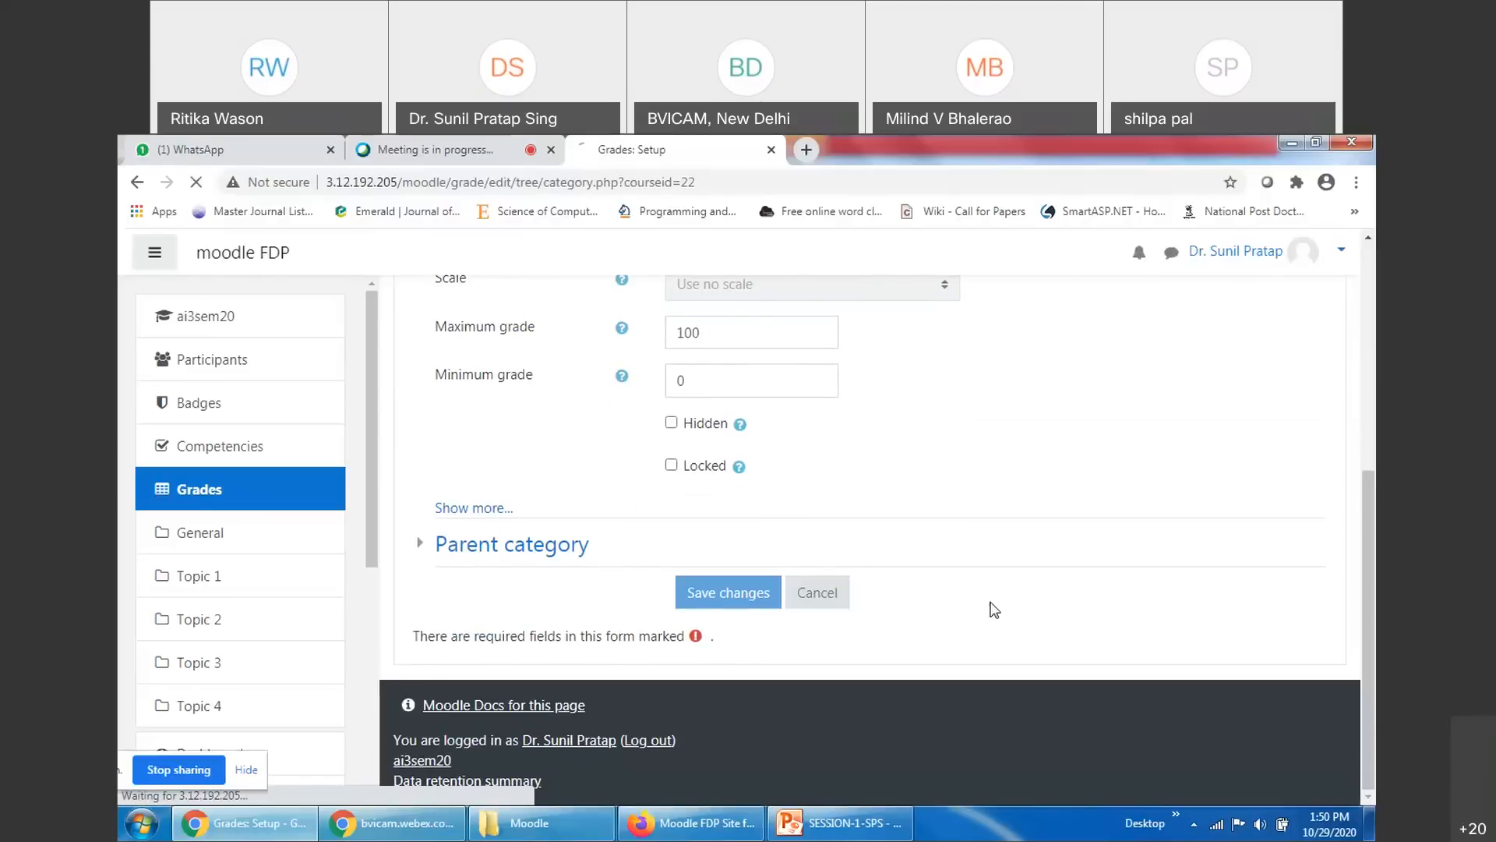
# Start a third grade category in the gradebook and name it Exams
pyautogui.scroll(-5, 1043, 616)
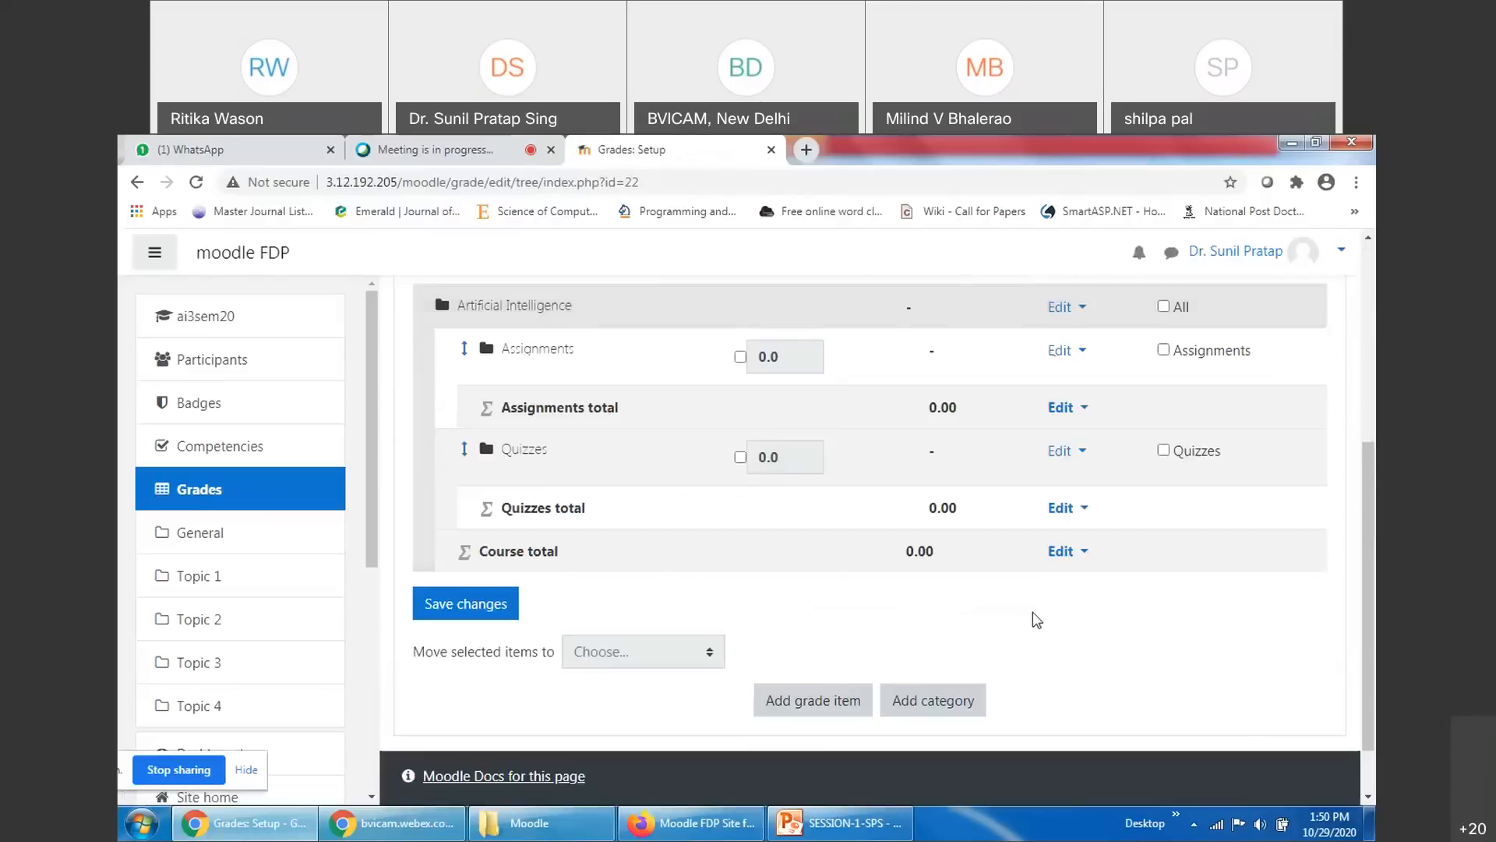
pyautogui.click(935, 702)
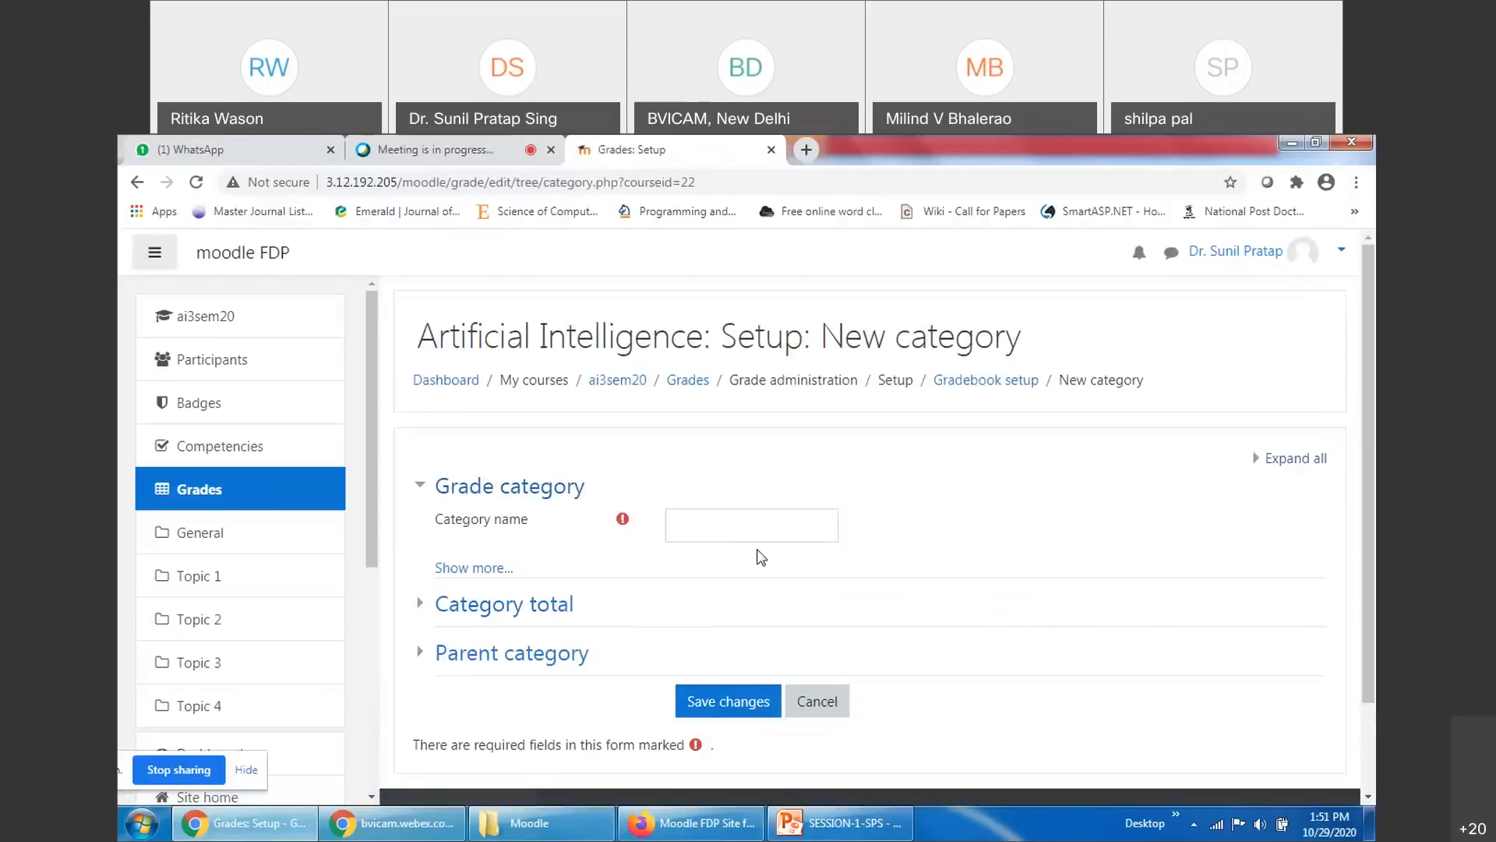
pyautogui.click(750, 532)
pyautogui.write('Exams')
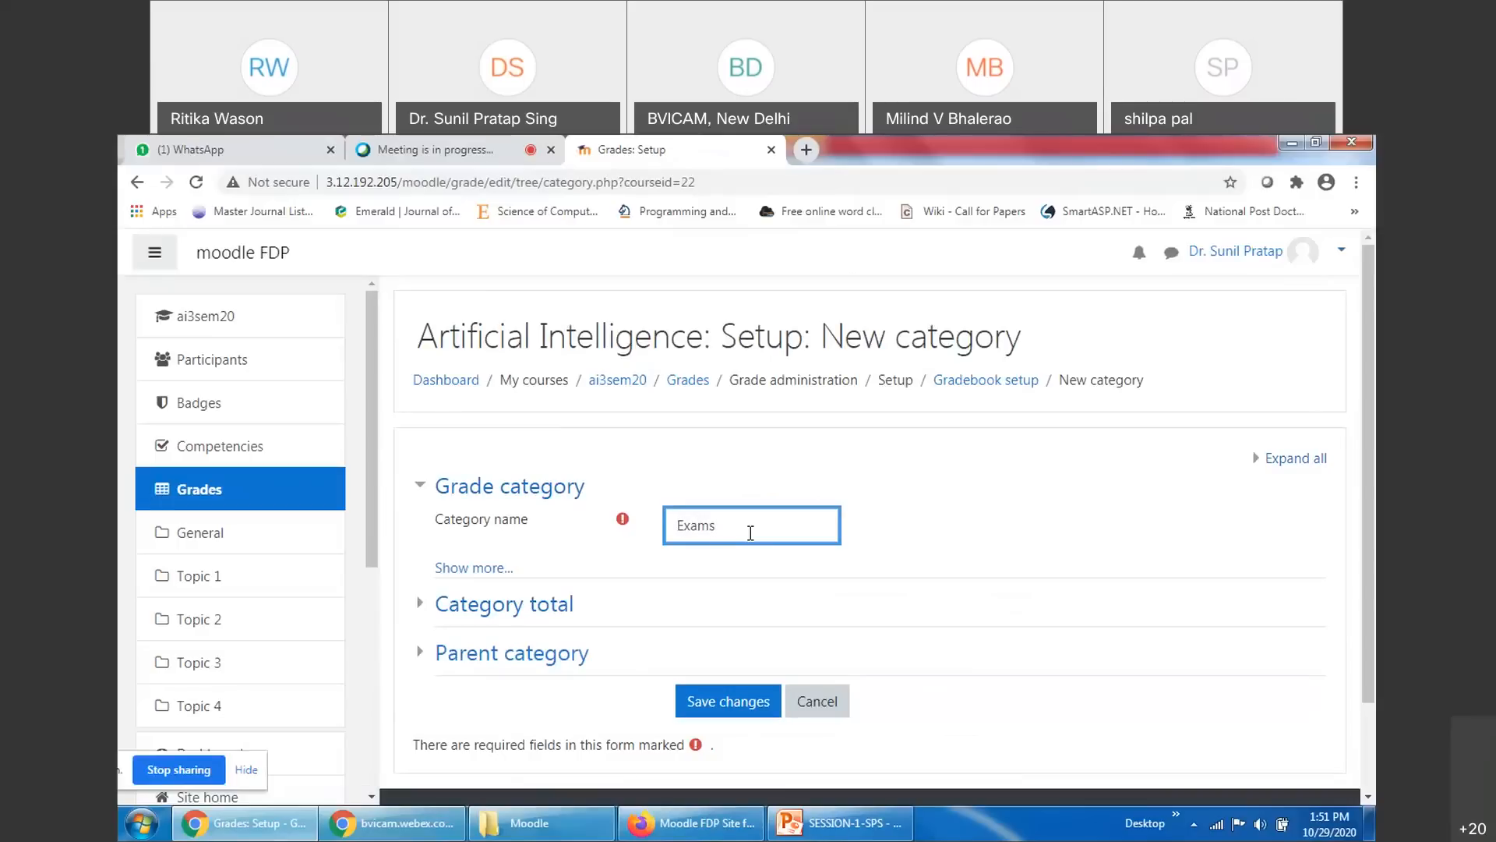
# Expand the category total settings of the Exams category, check them and save the category
pyautogui.click(558, 607)
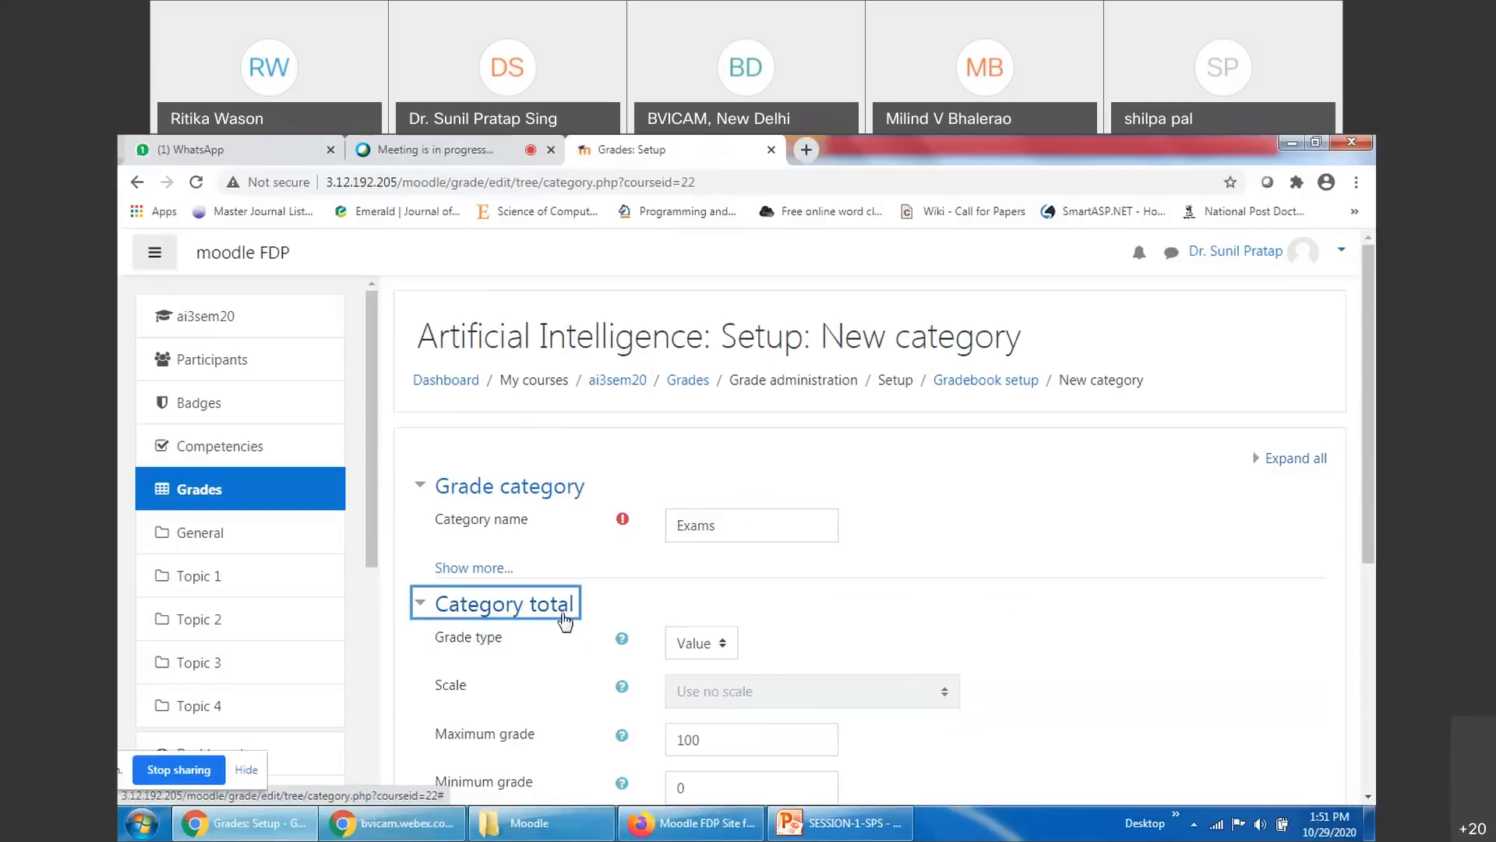
pyautogui.scroll(-1, 859, 646)
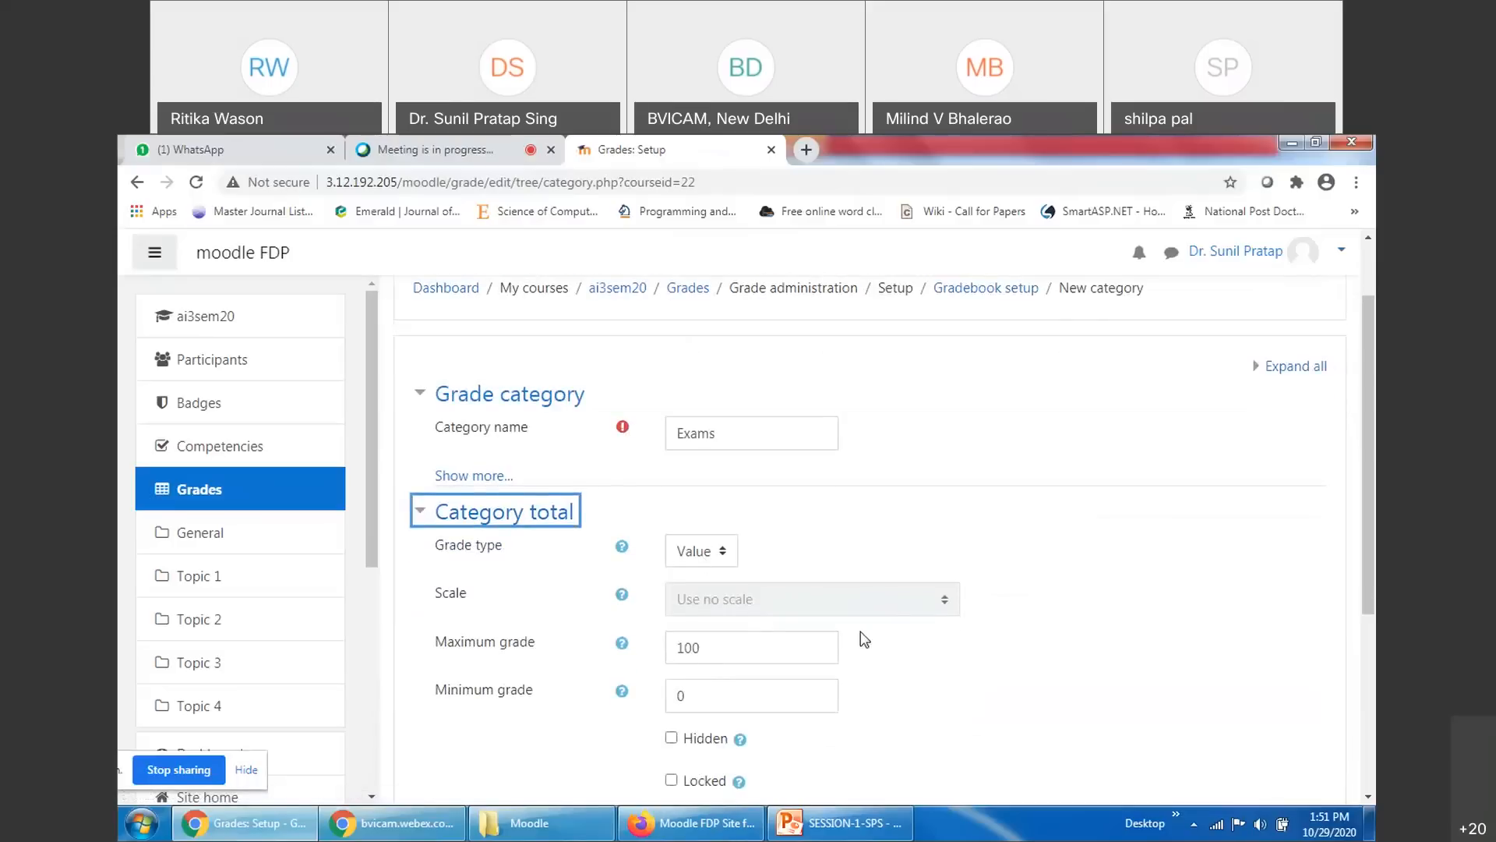
pyautogui.scroll(-2, 947, 640)
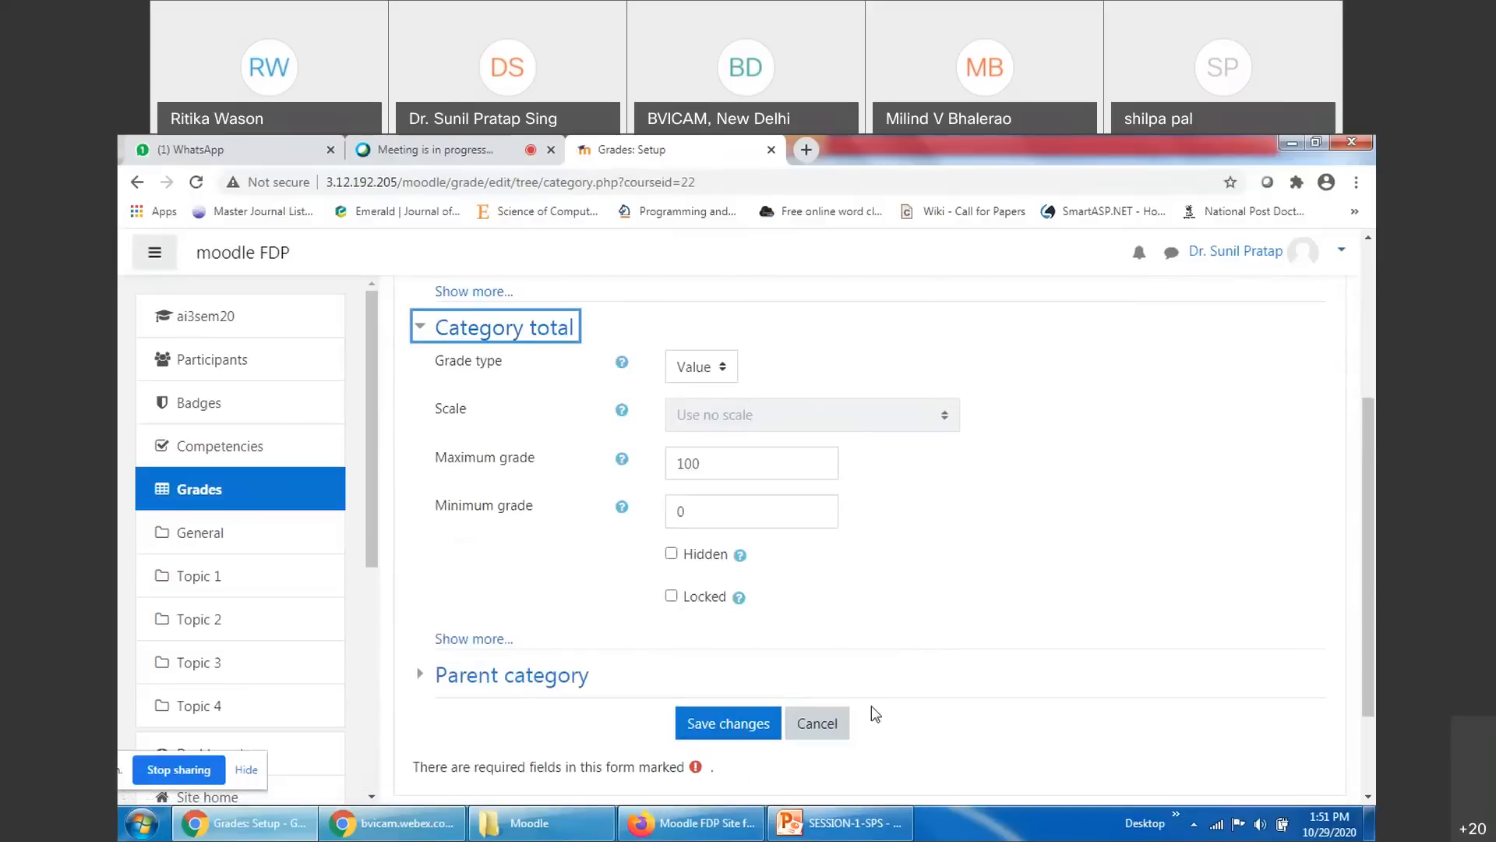
pyautogui.scroll(-1, 865, 697)
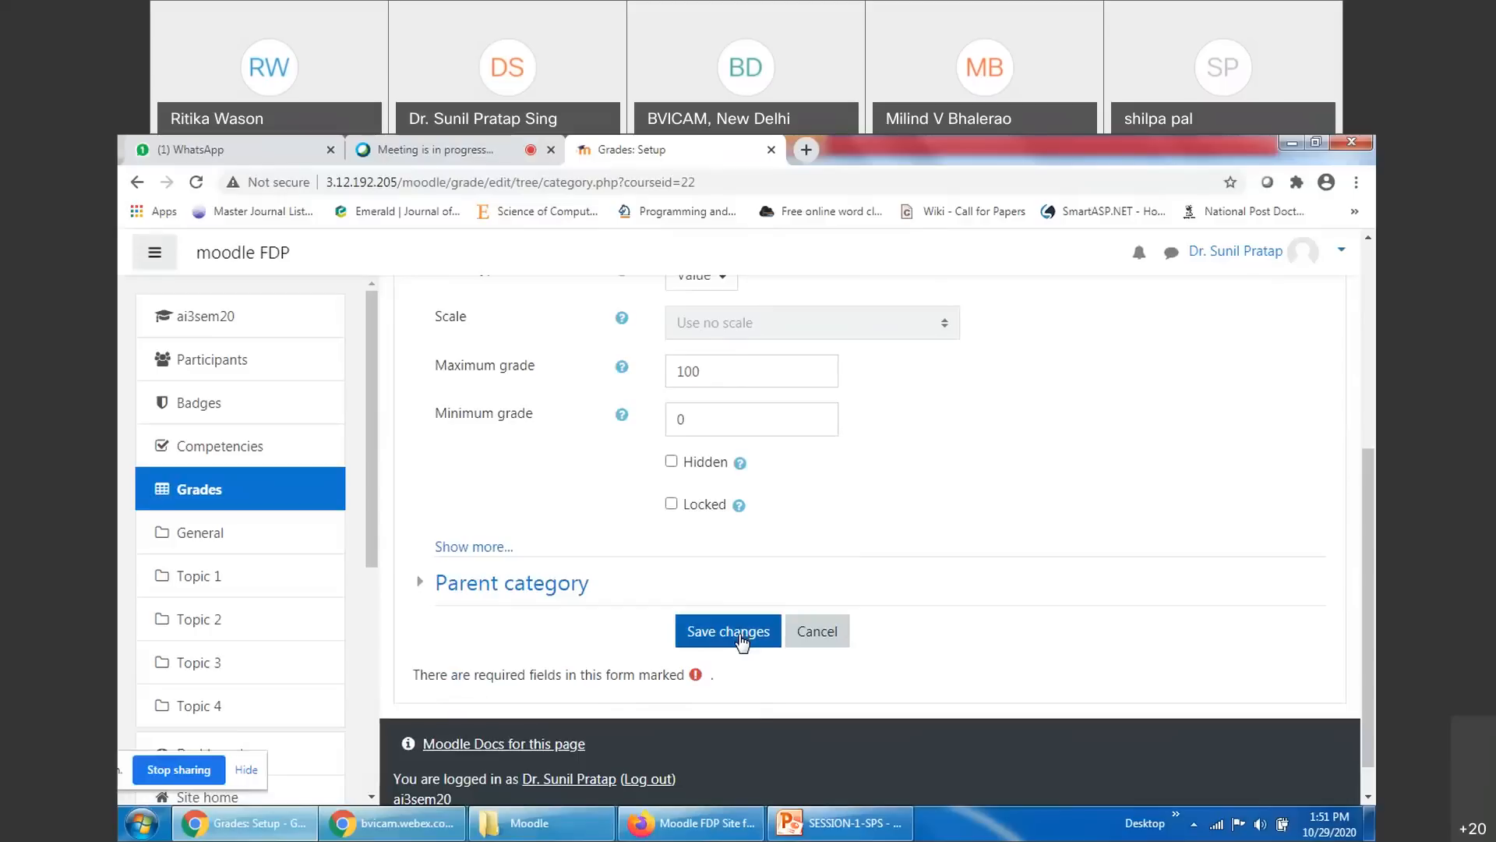
pyautogui.click(741, 642)
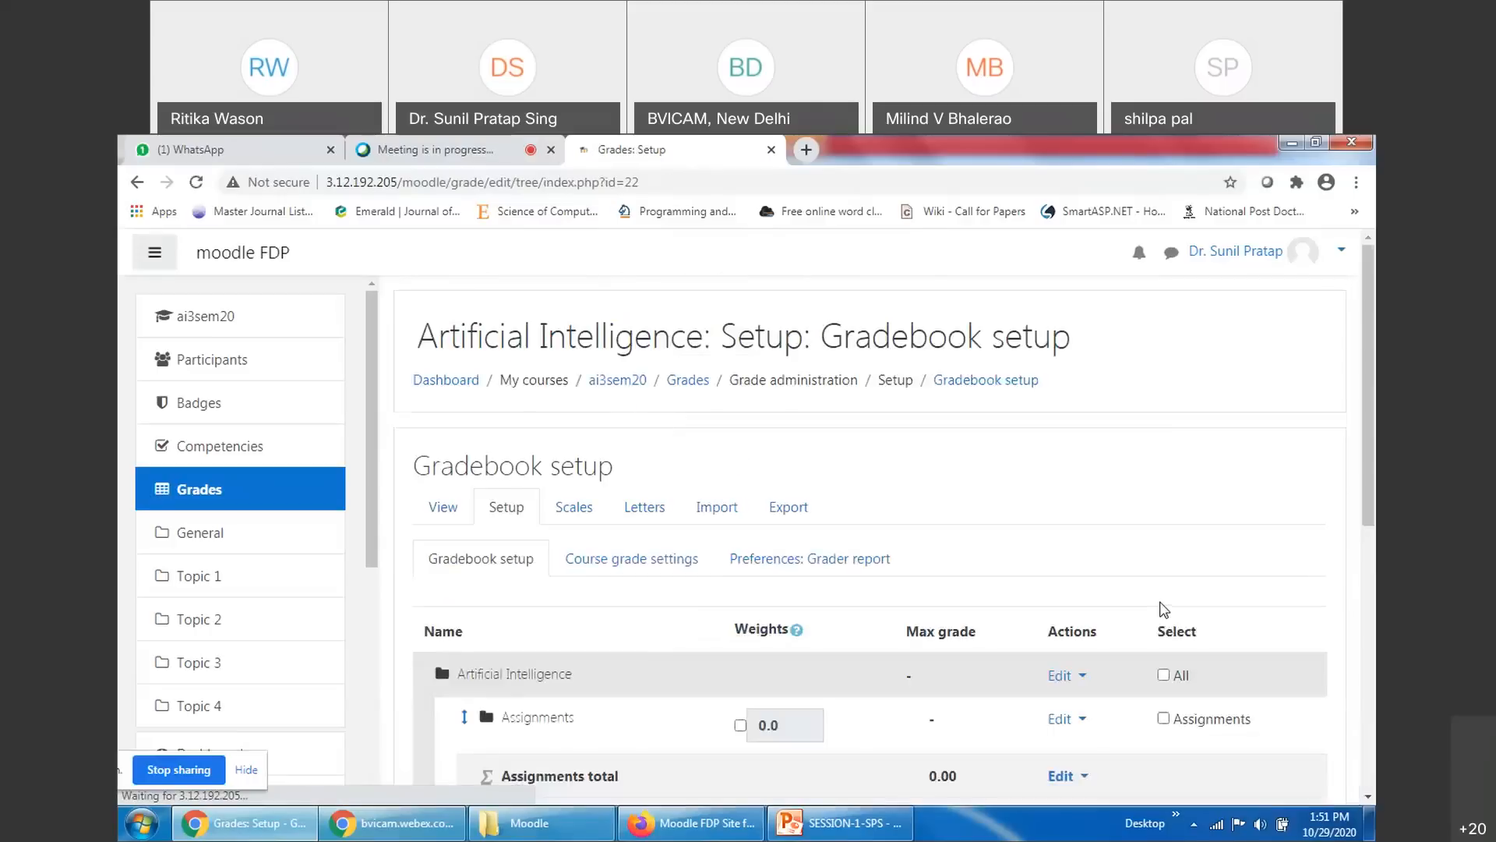
# Review the Assignments, Quizzes and Exams categories listed in the gradebook setup
pyautogui.scroll(-5, 974, 684)
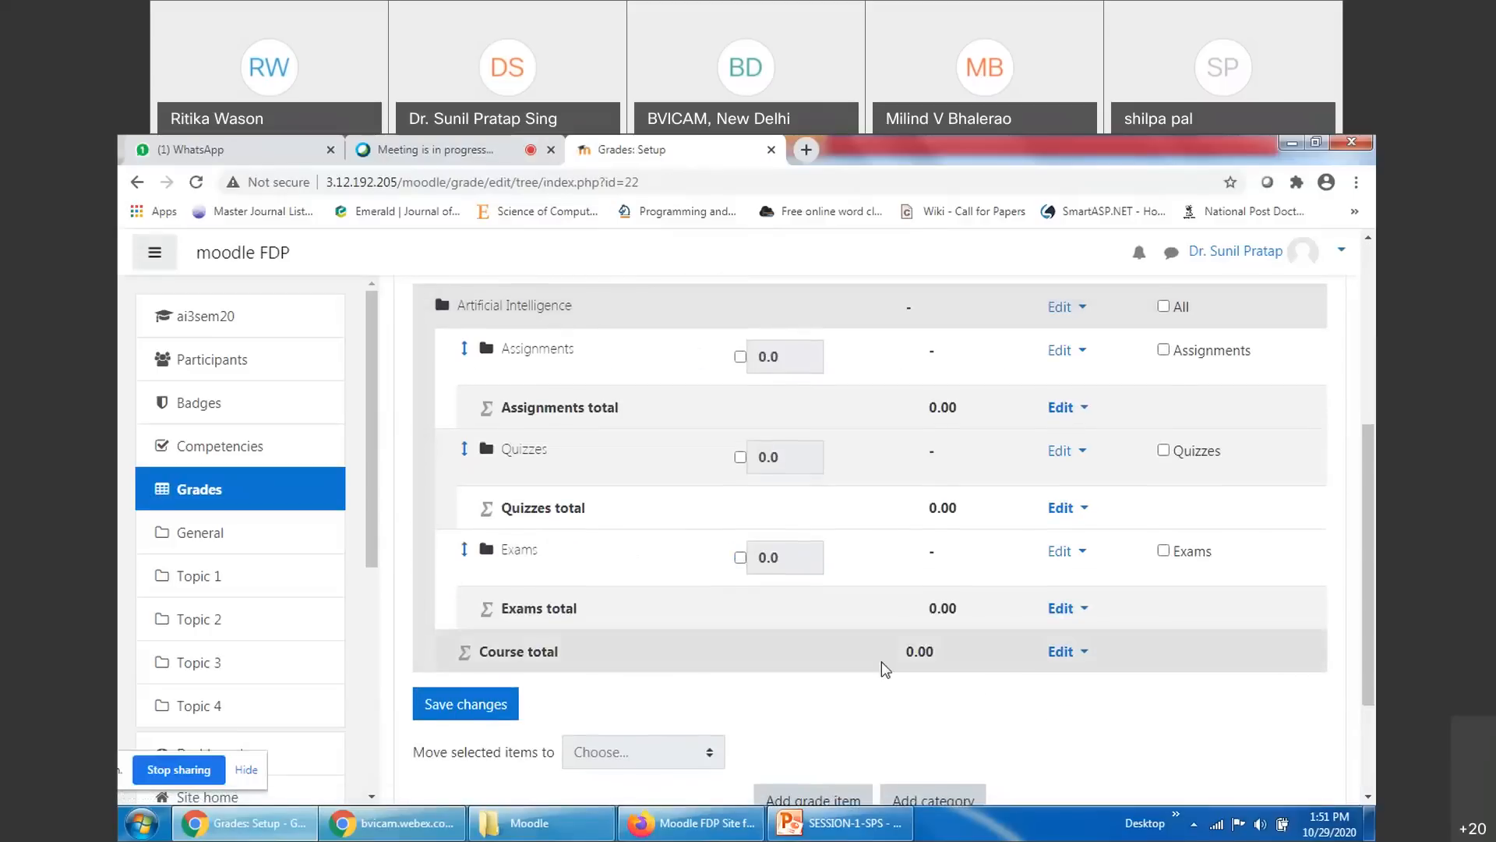
pyautogui.scroll(3, 417, 435)
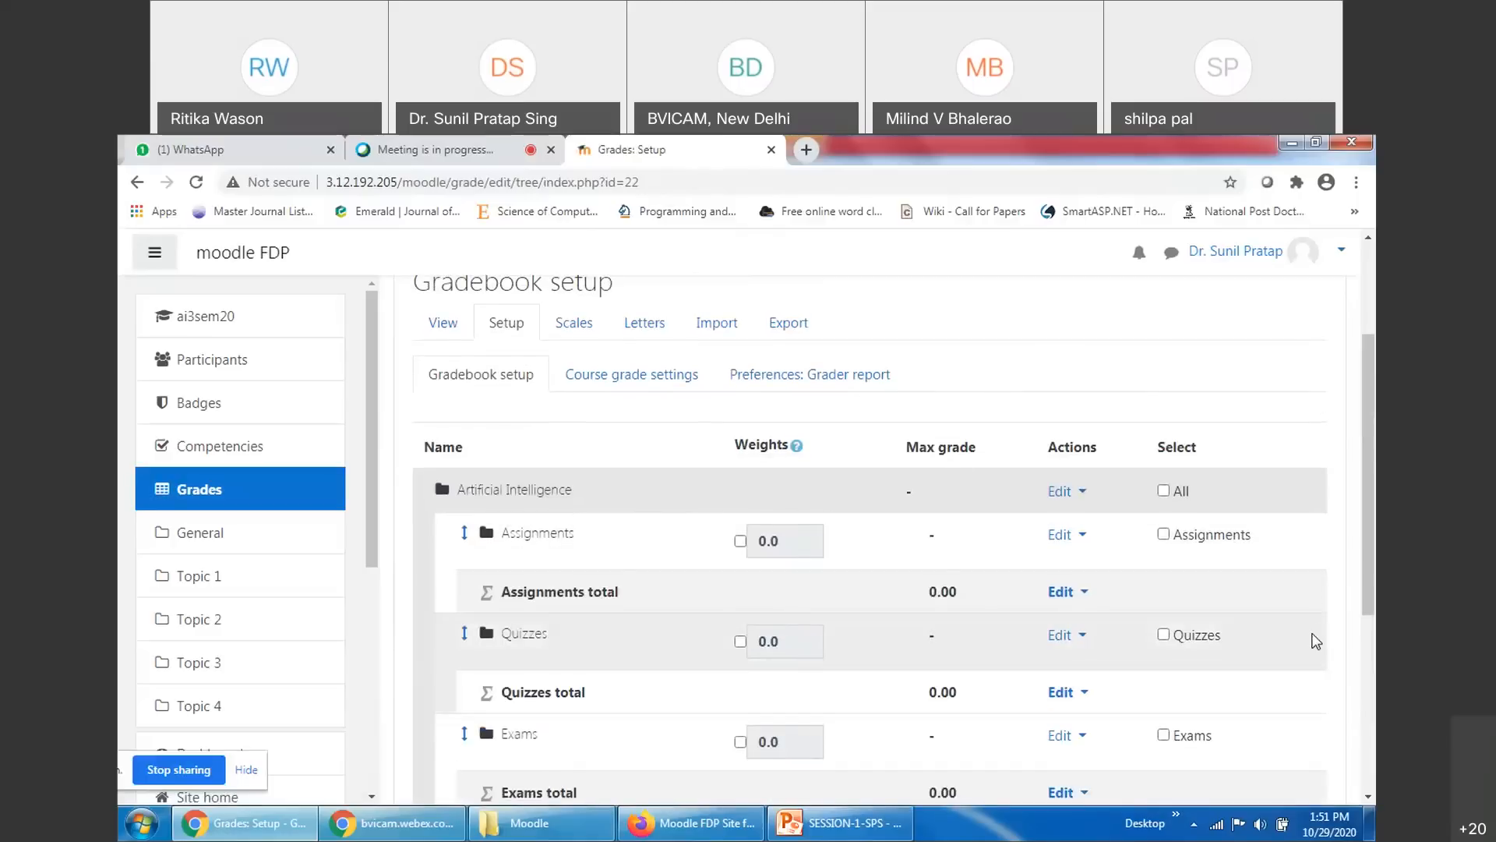
pyautogui.scroll(-1, 1293, 662)
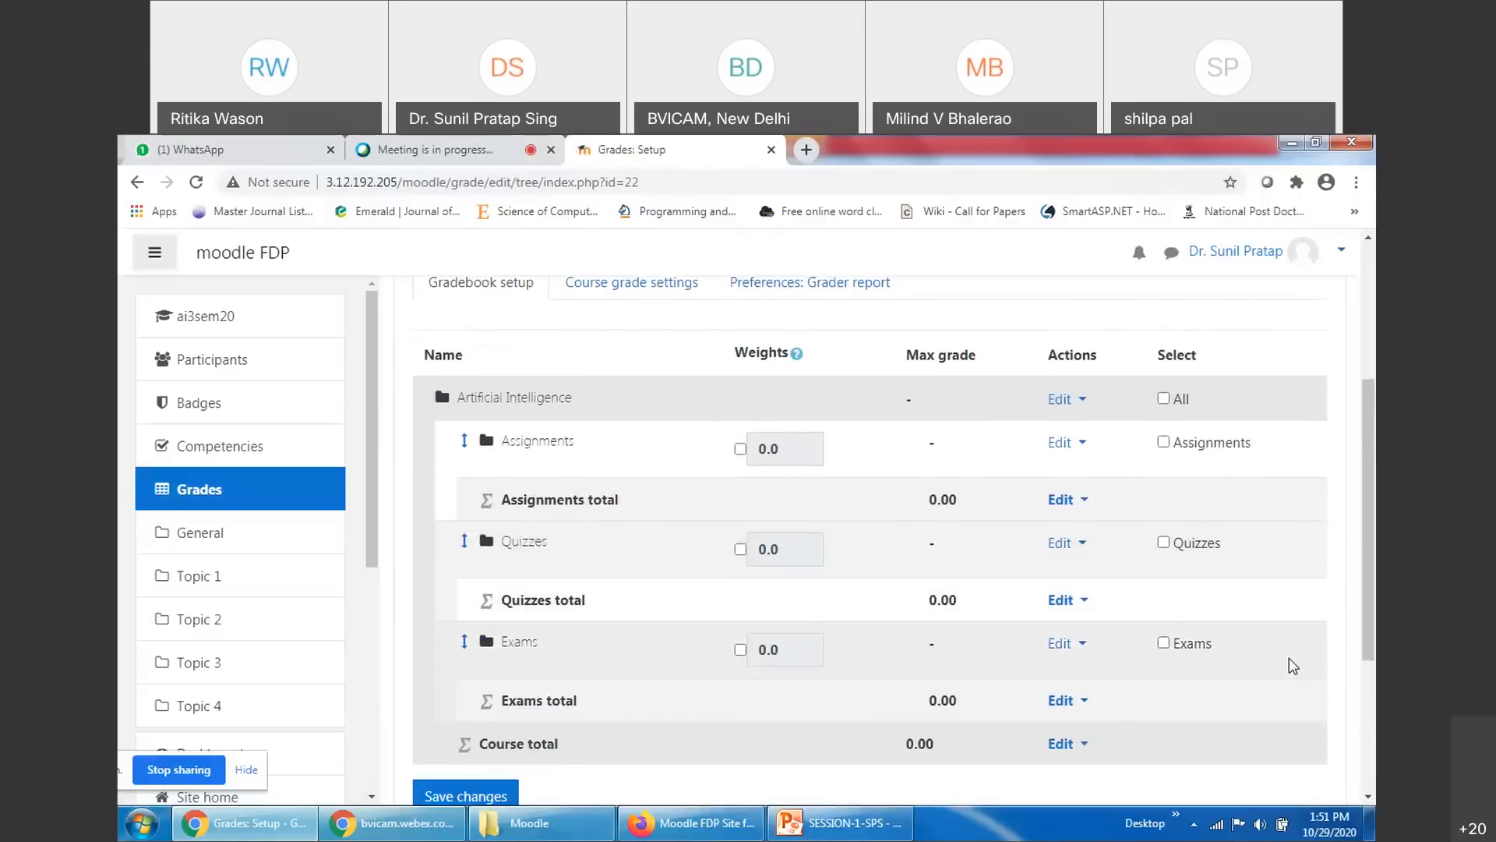
pyautogui.doubleClick(556, 440)
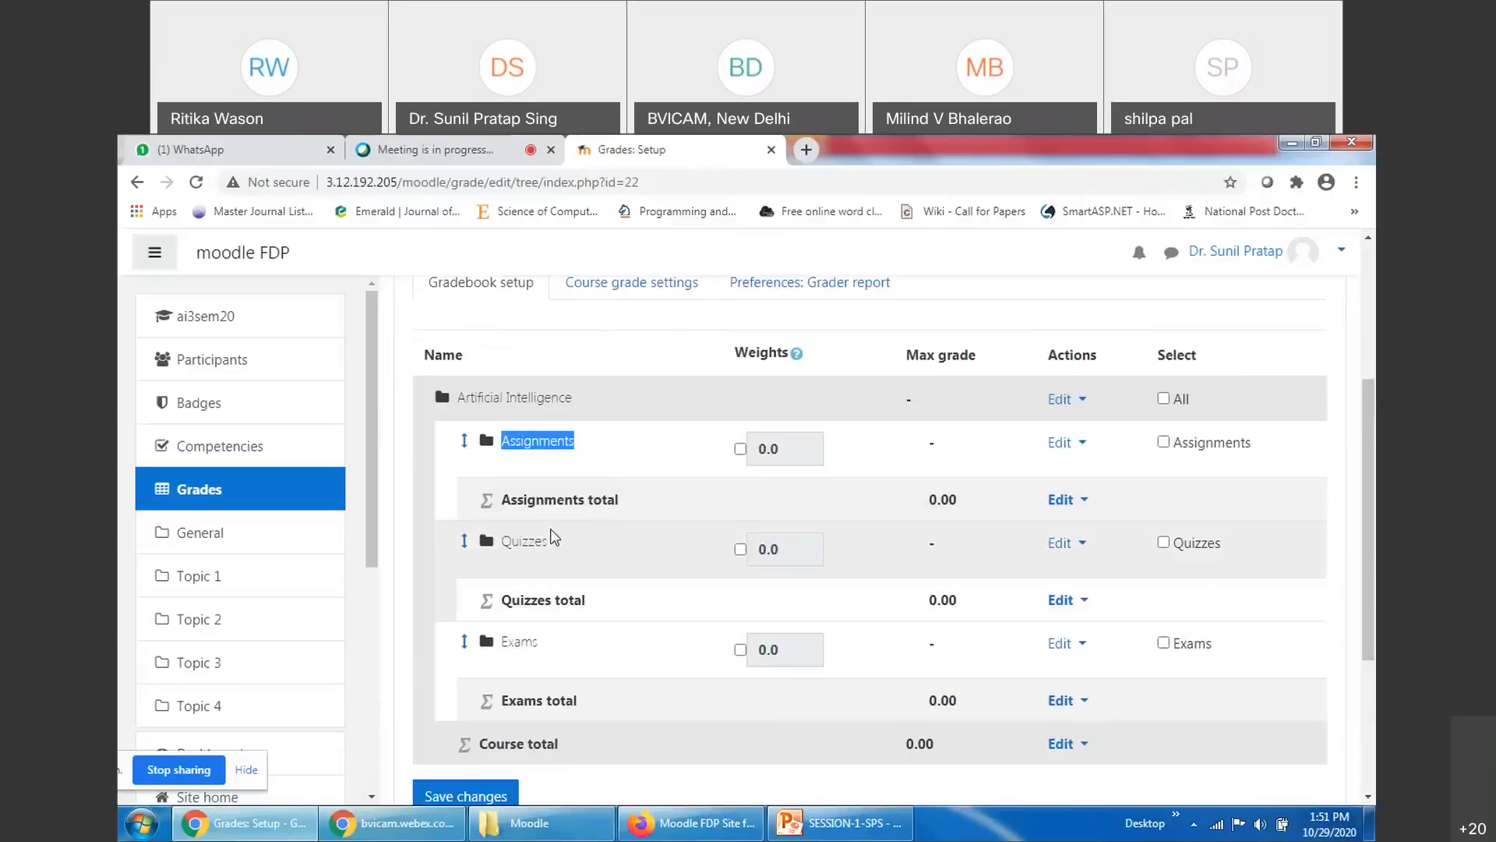
pyautogui.doubleClick(522, 541)
pyautogui.doubleClick(523, 640)
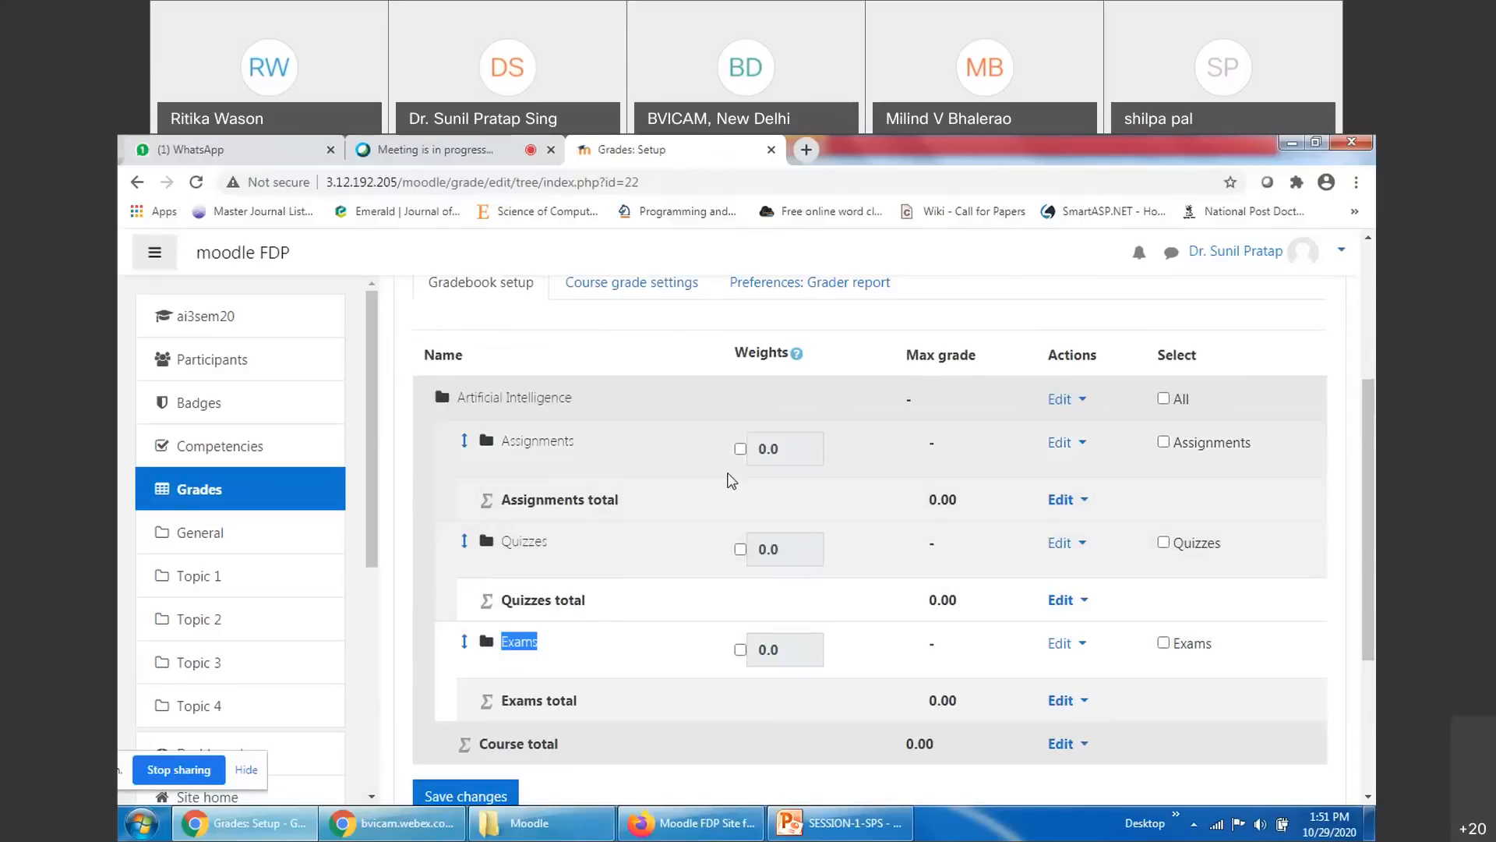
# Enable custom weights for the Assignments and Quizzes categories and set each to 25.0
pyautogui.click(740, 450)
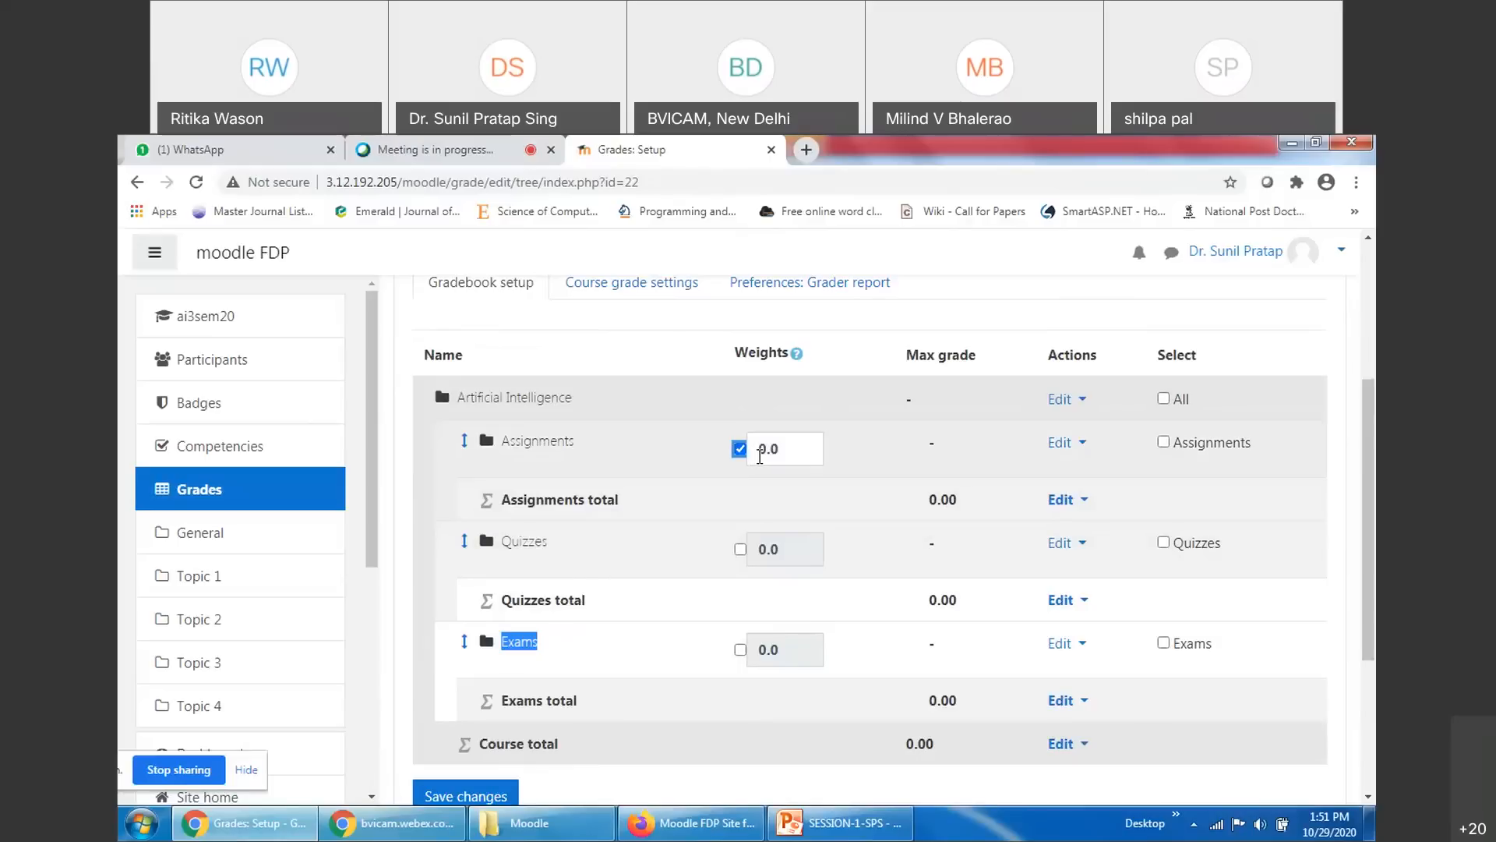
pyautogui.click(760, 452)
pyautogui.write('25')
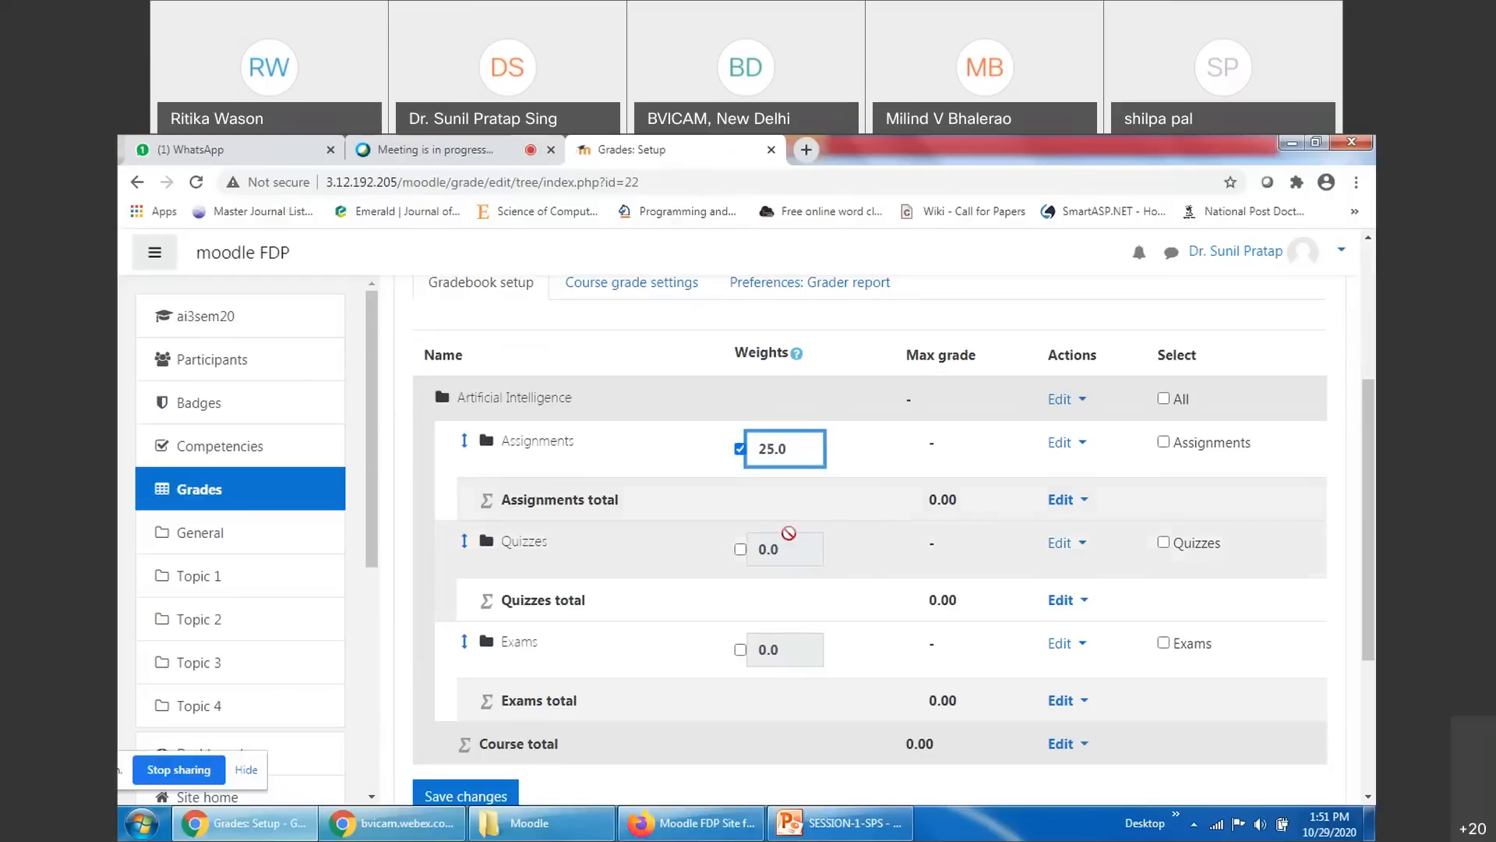
pyautogui.click(740, 550)
pyautogui.click(769, 551)
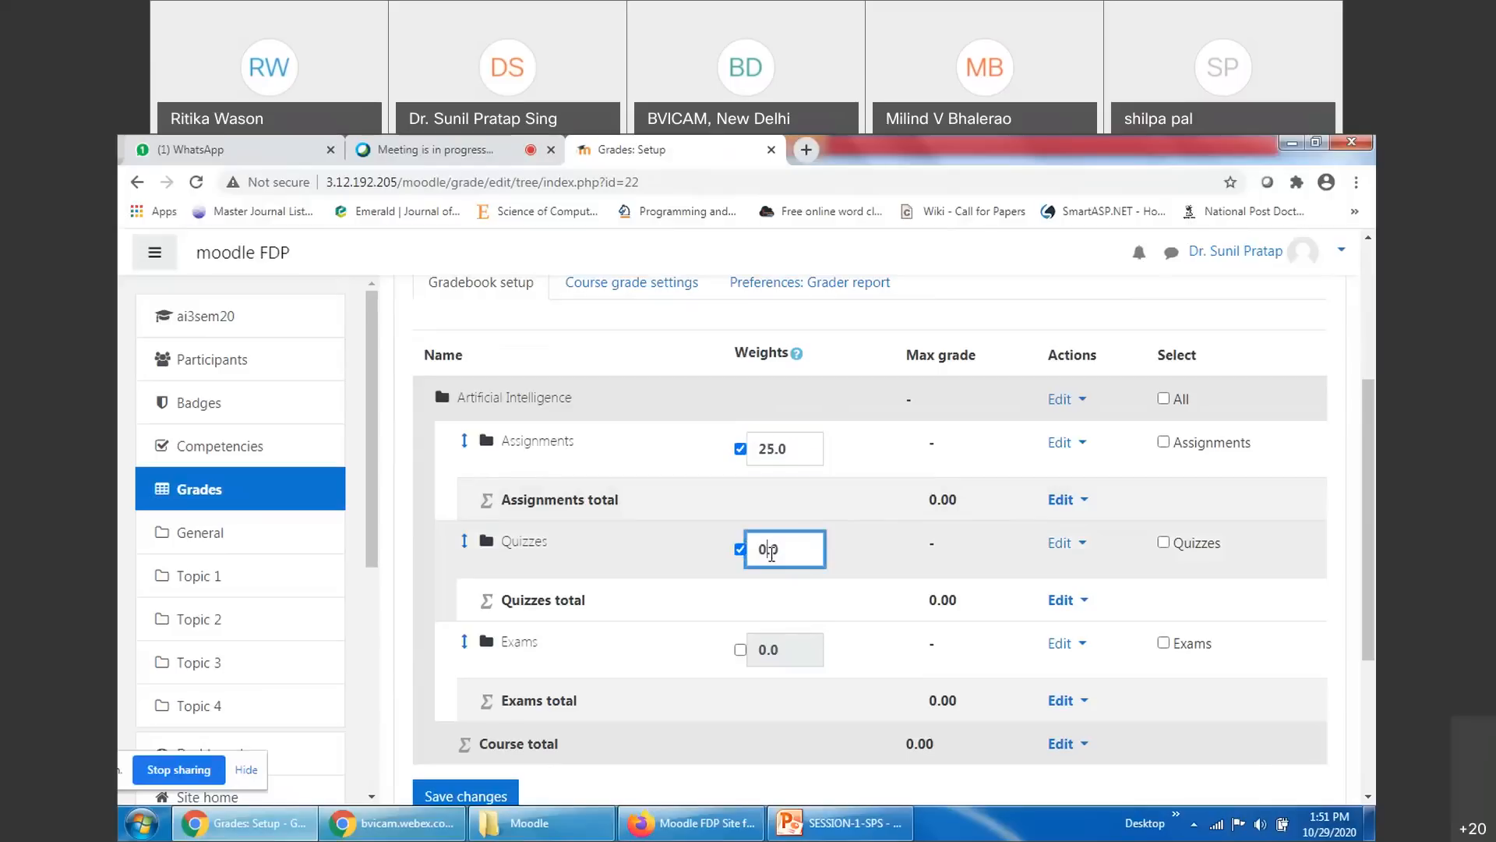
pyautogui.write('25')
# Enable a custom weight of 50.0 for the Exams category and save the gradebook weights
pyautogui.click(741, 651)
pyautogui.click(751, 652)
pyautogui.write('5')
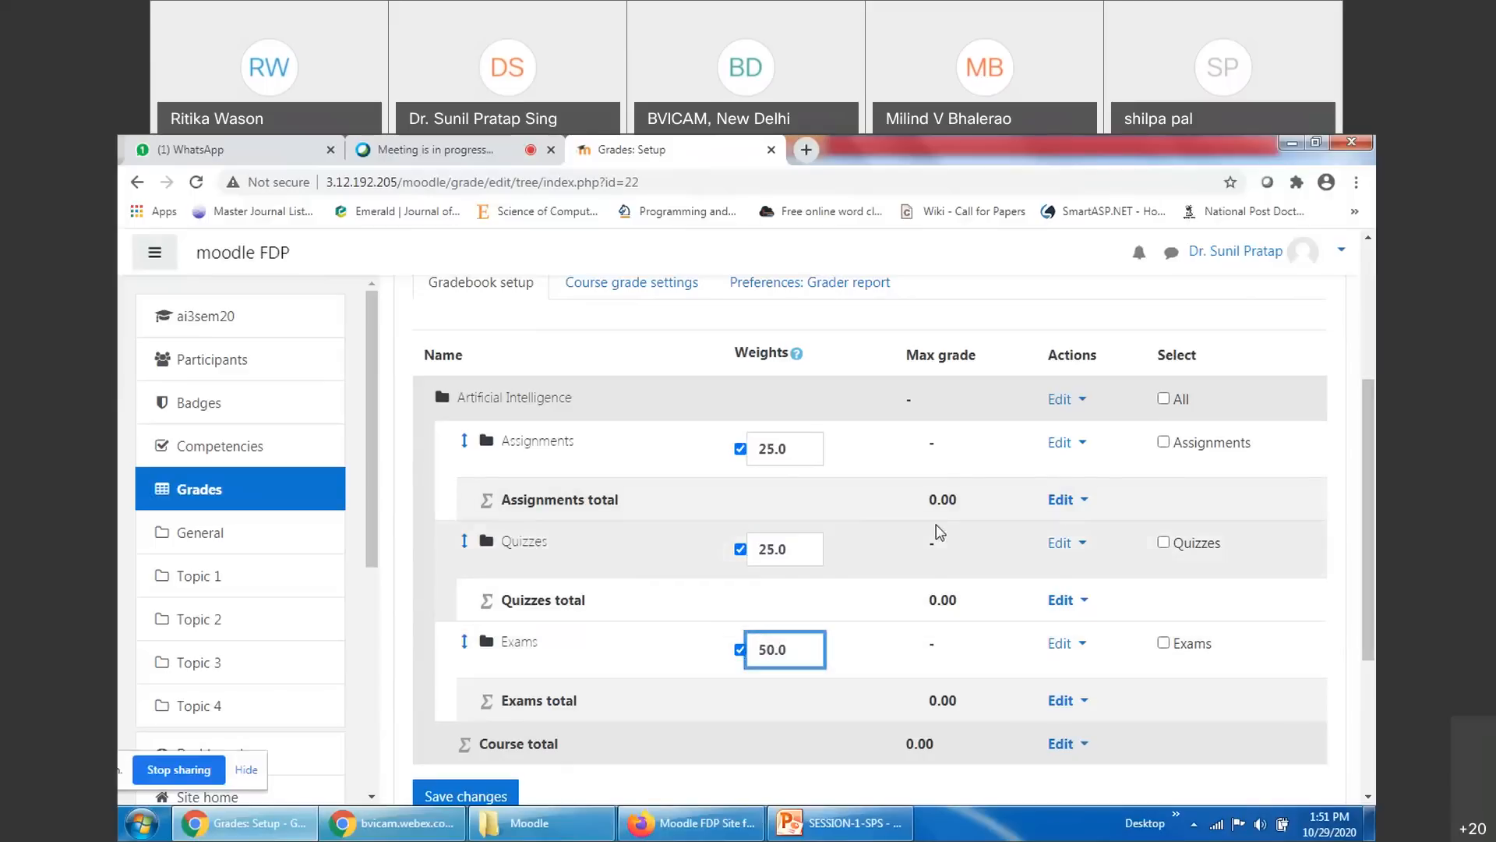
pyautogui.scroll(-4, 939, 533)
pyautogui.scroll(4, 702, 546)
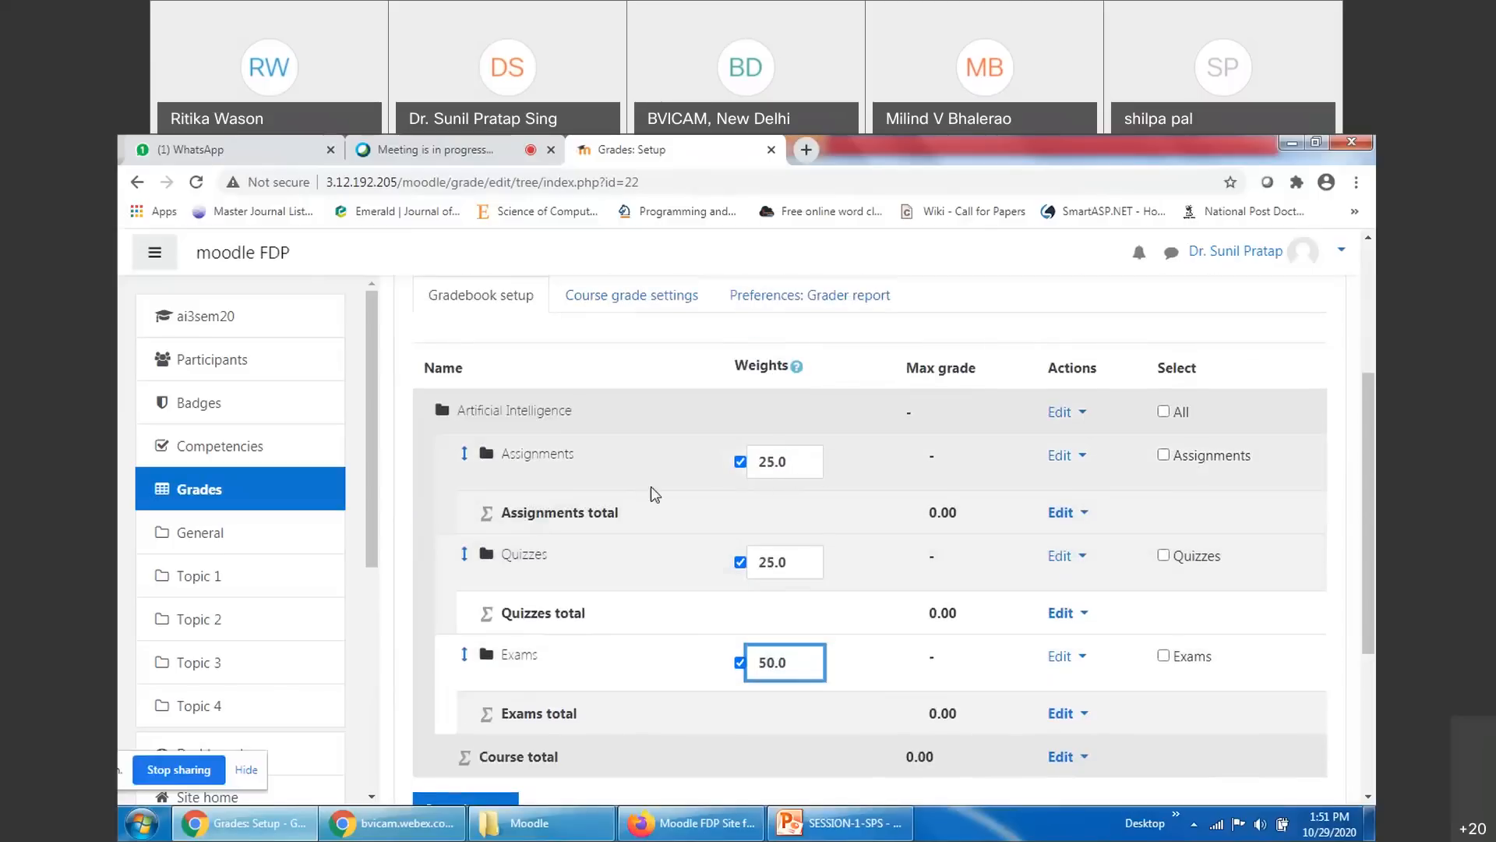
pyautogui.scroll(-3, 678, 574)
pyautogui.click(469, 628)
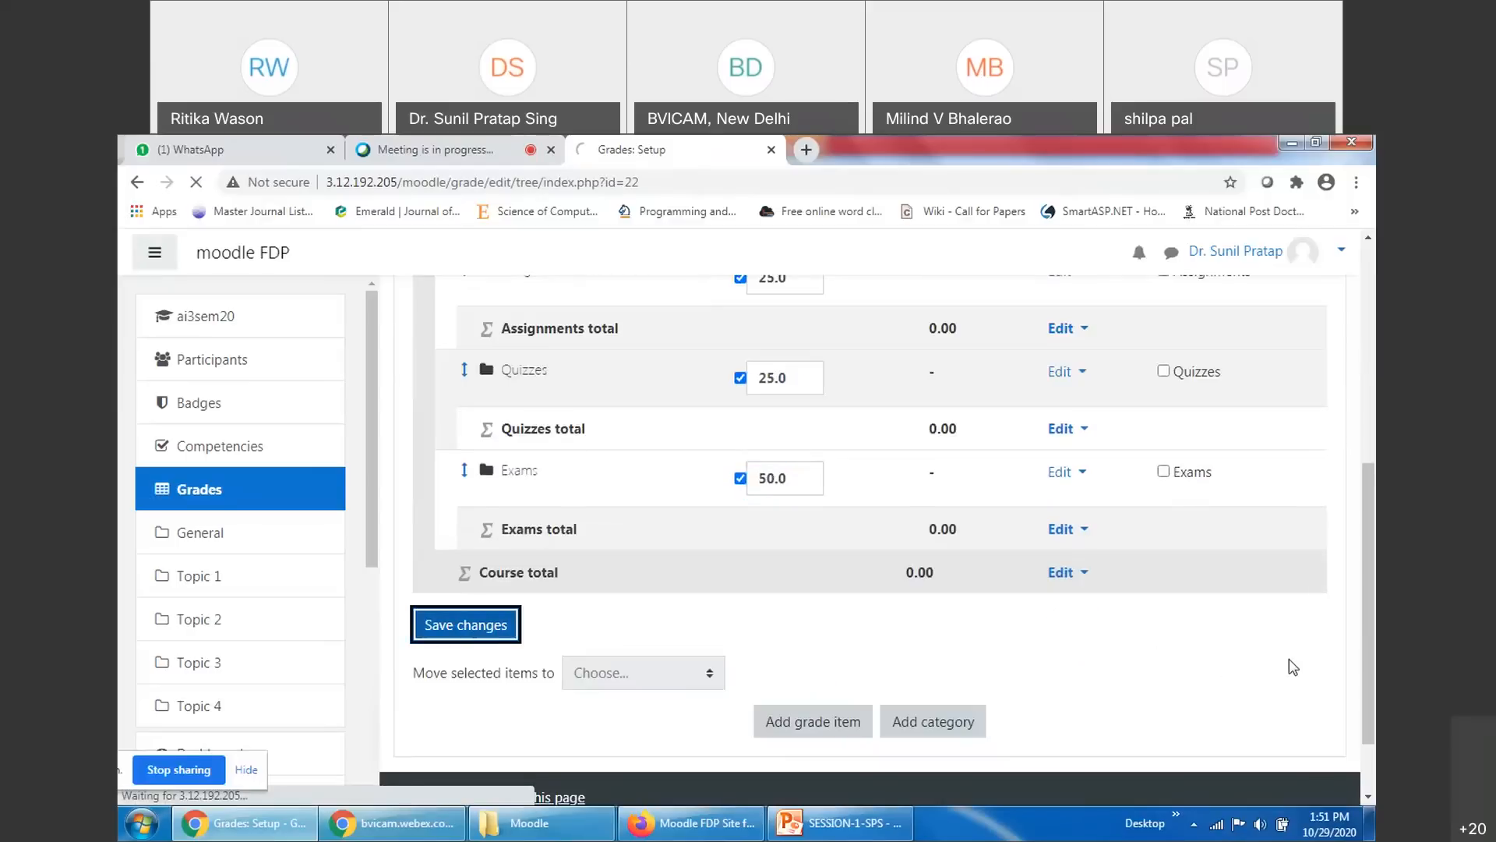
# Examine the saved weights and the total rows of the Assignments, Quizzes and Exams categories
pyautogui.scroll(-3, 1294, 667)
pyautogui.scroll(-3, 1294, 667)
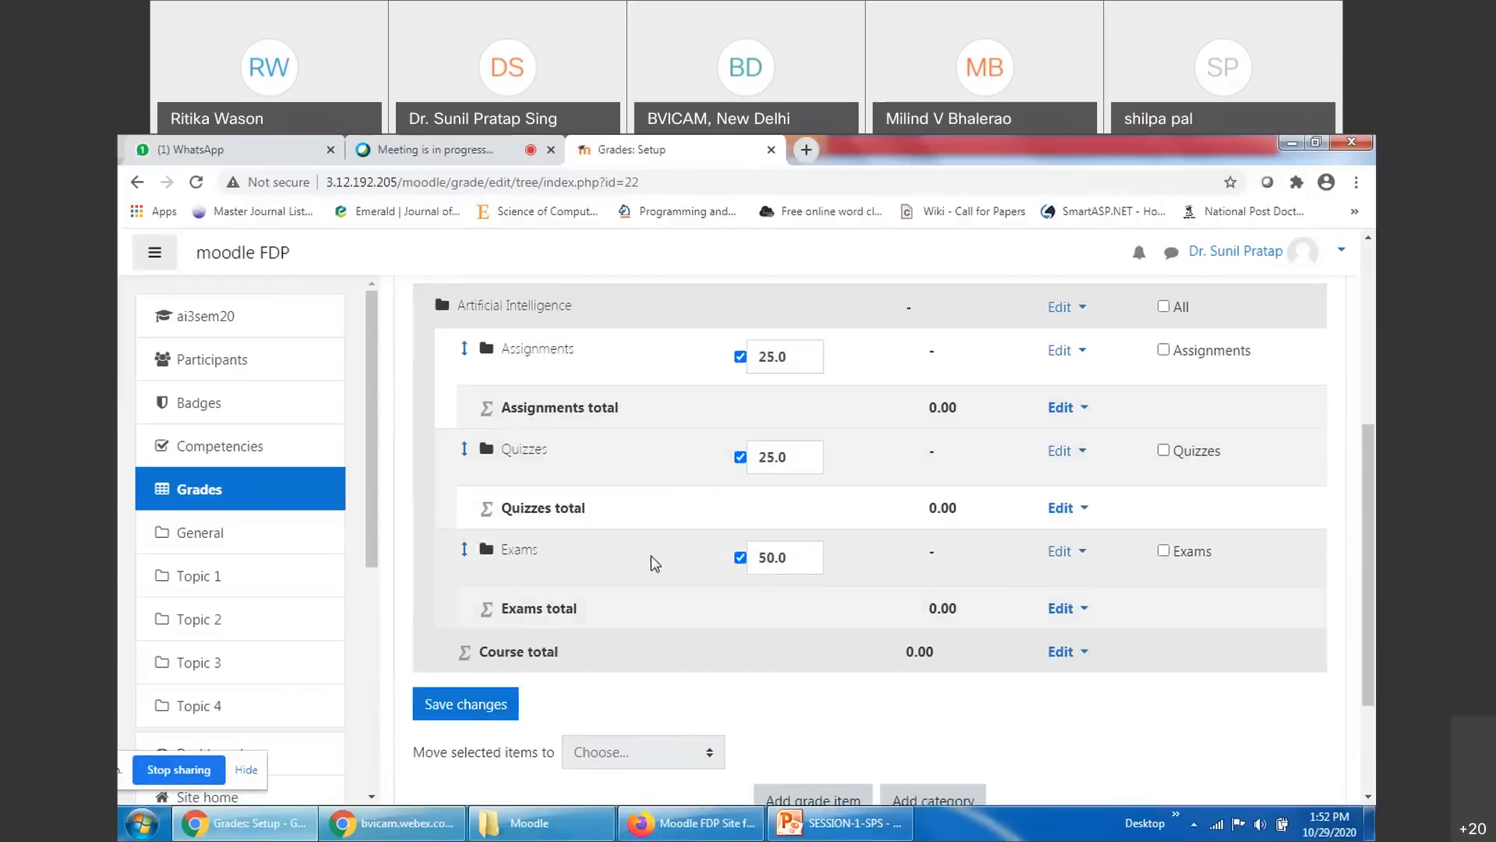
pyautogui.scroll(3, 658, 558)
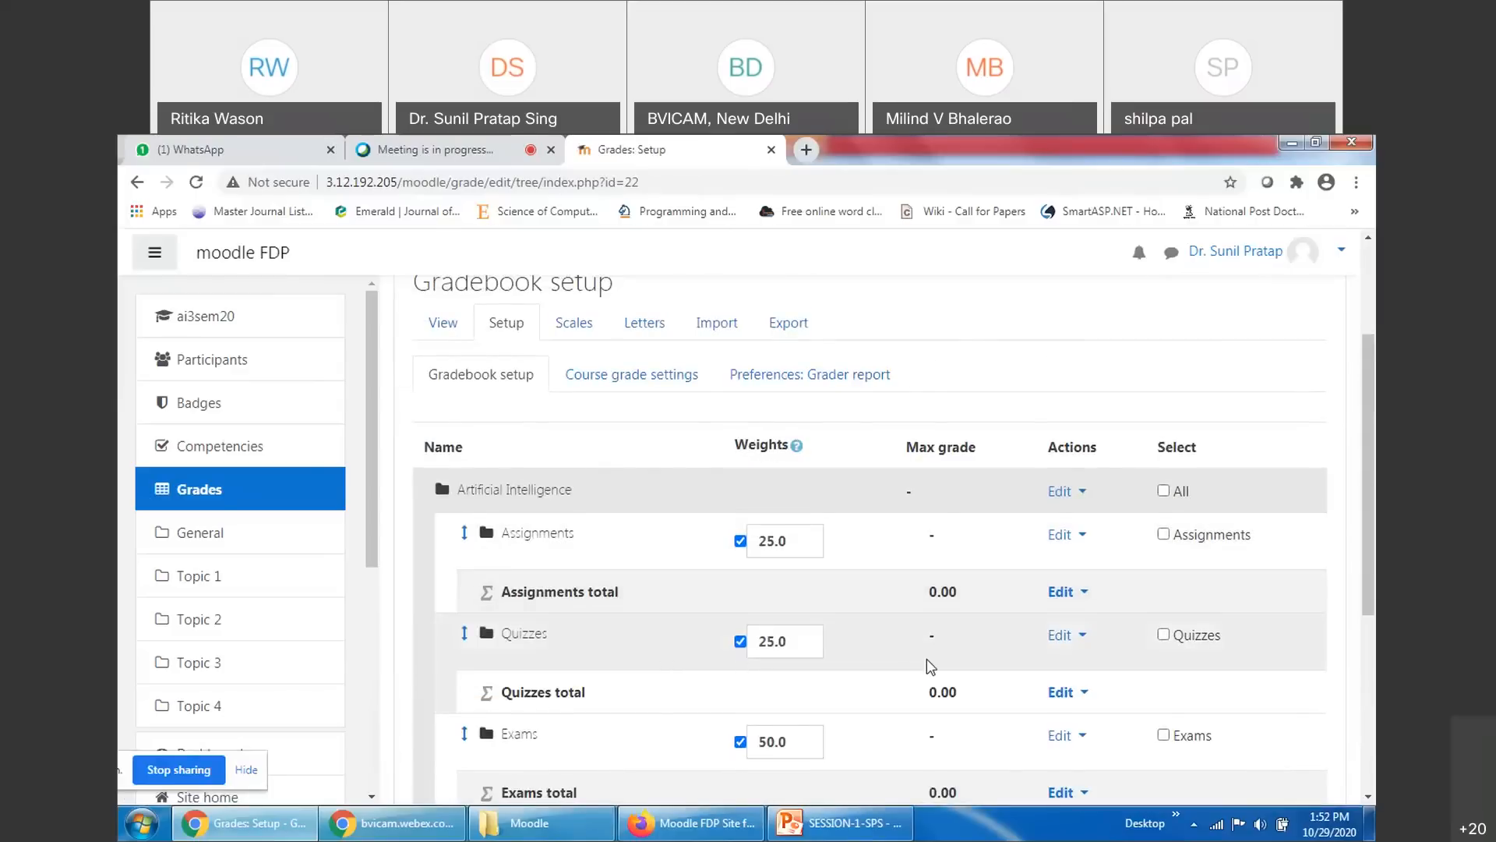
pyautogui.scroll(-3, 896, 631)
pyautogui.scroll(-2, 1075, 762)
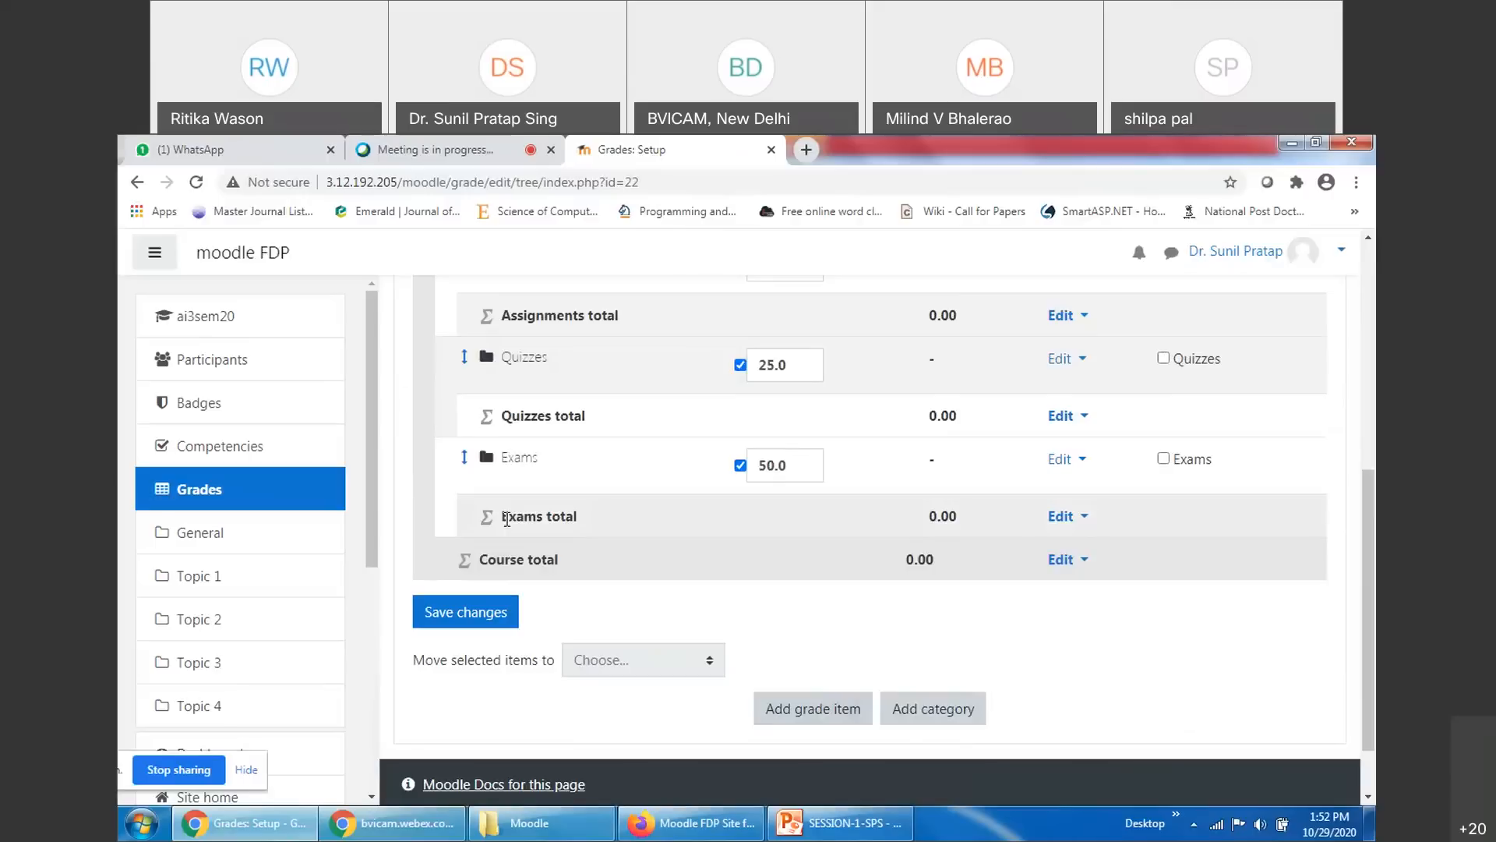
pyautogui.moveTo(505, 516); pyautogui.dragTo(577, 515)
pyautogui.click(624, 531)
pyautogui.scroll(1, 576, 510)
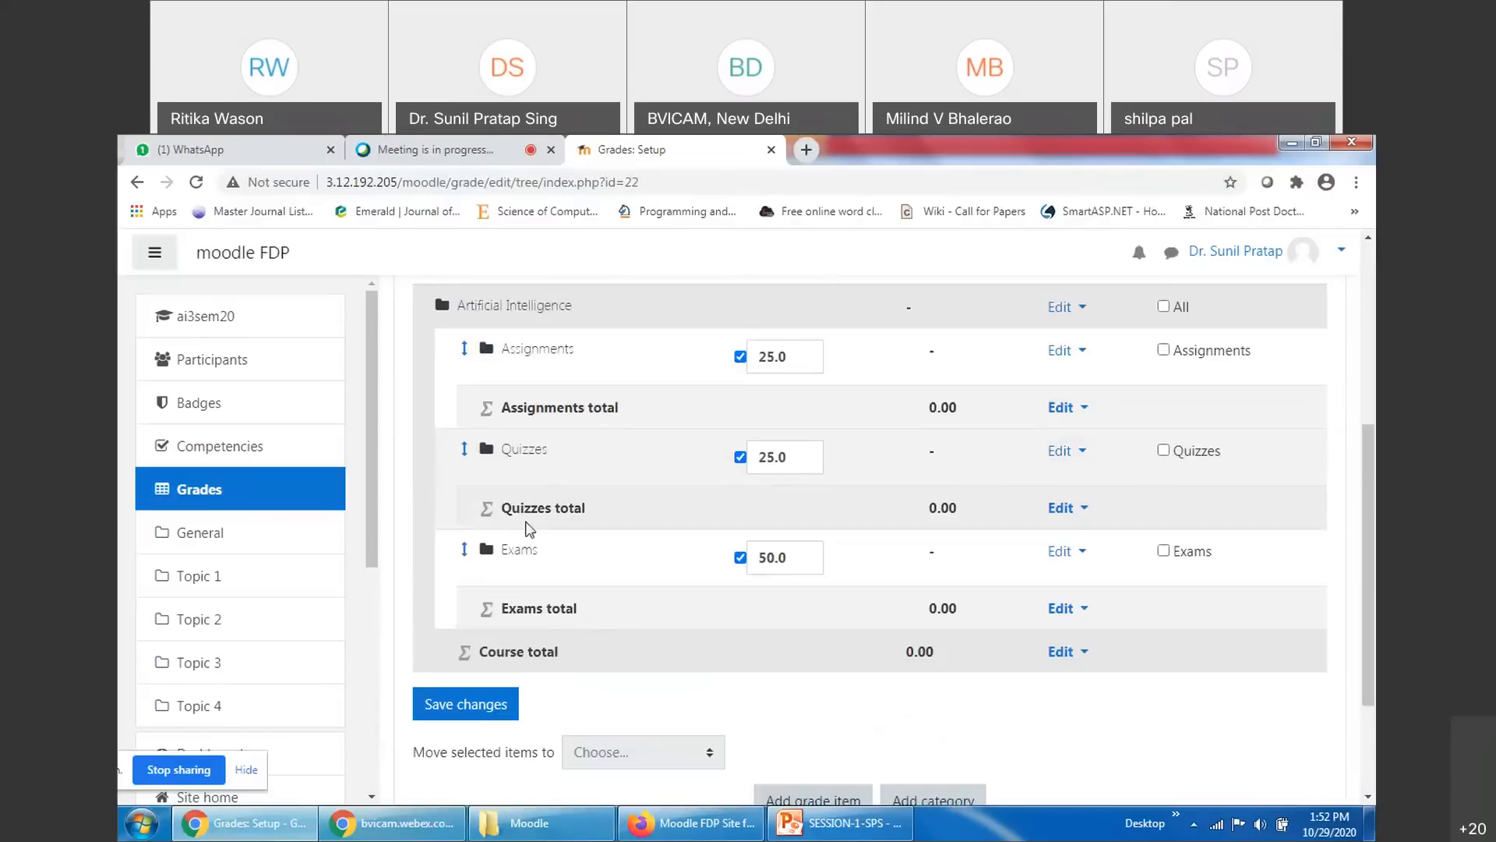
# Review the Exams category row and its weight in the gradebook setup
pyautogui.doubleClick(519, 550)
pyautogui.scroll(-2, 826, 718)
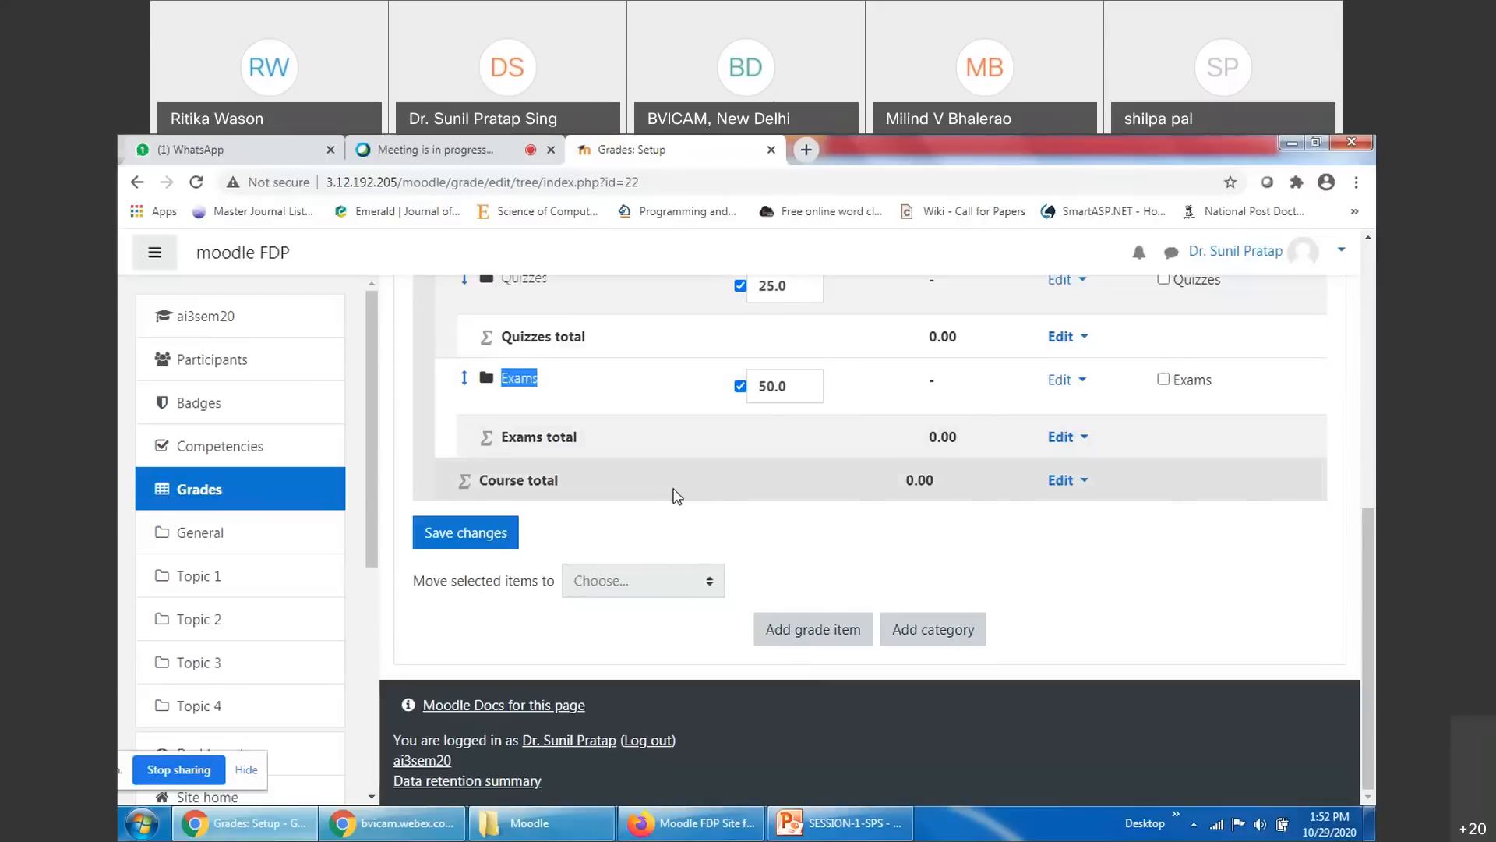
pyautogui.click(522, 379)
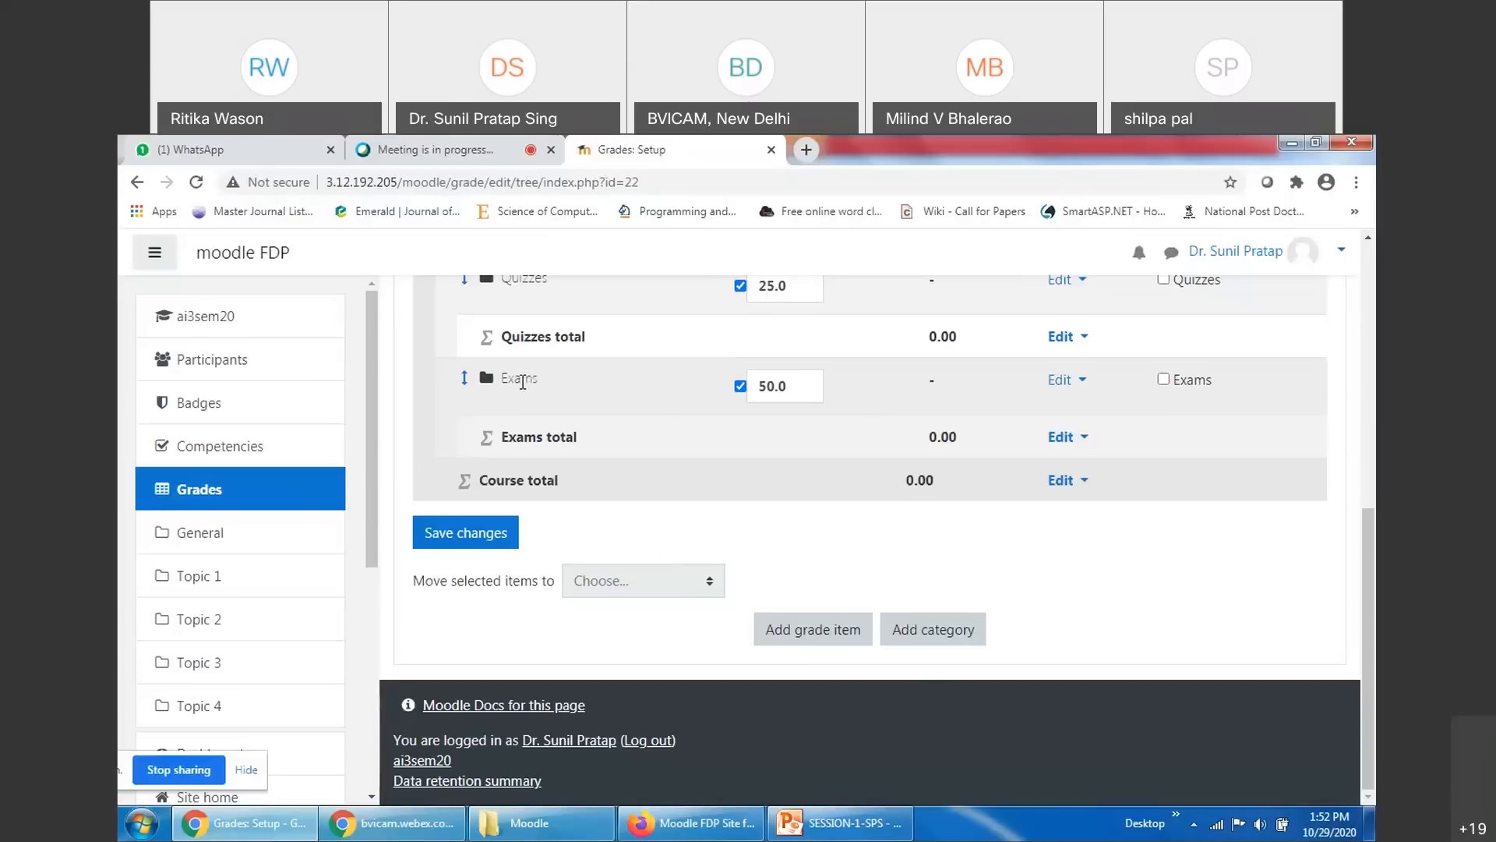
pyautogui.doubleClick(517, 380)
pyautogui.click(843, 401)
pyautogui.doubleClick(521, 382)
pyautogui.click(830, 555)
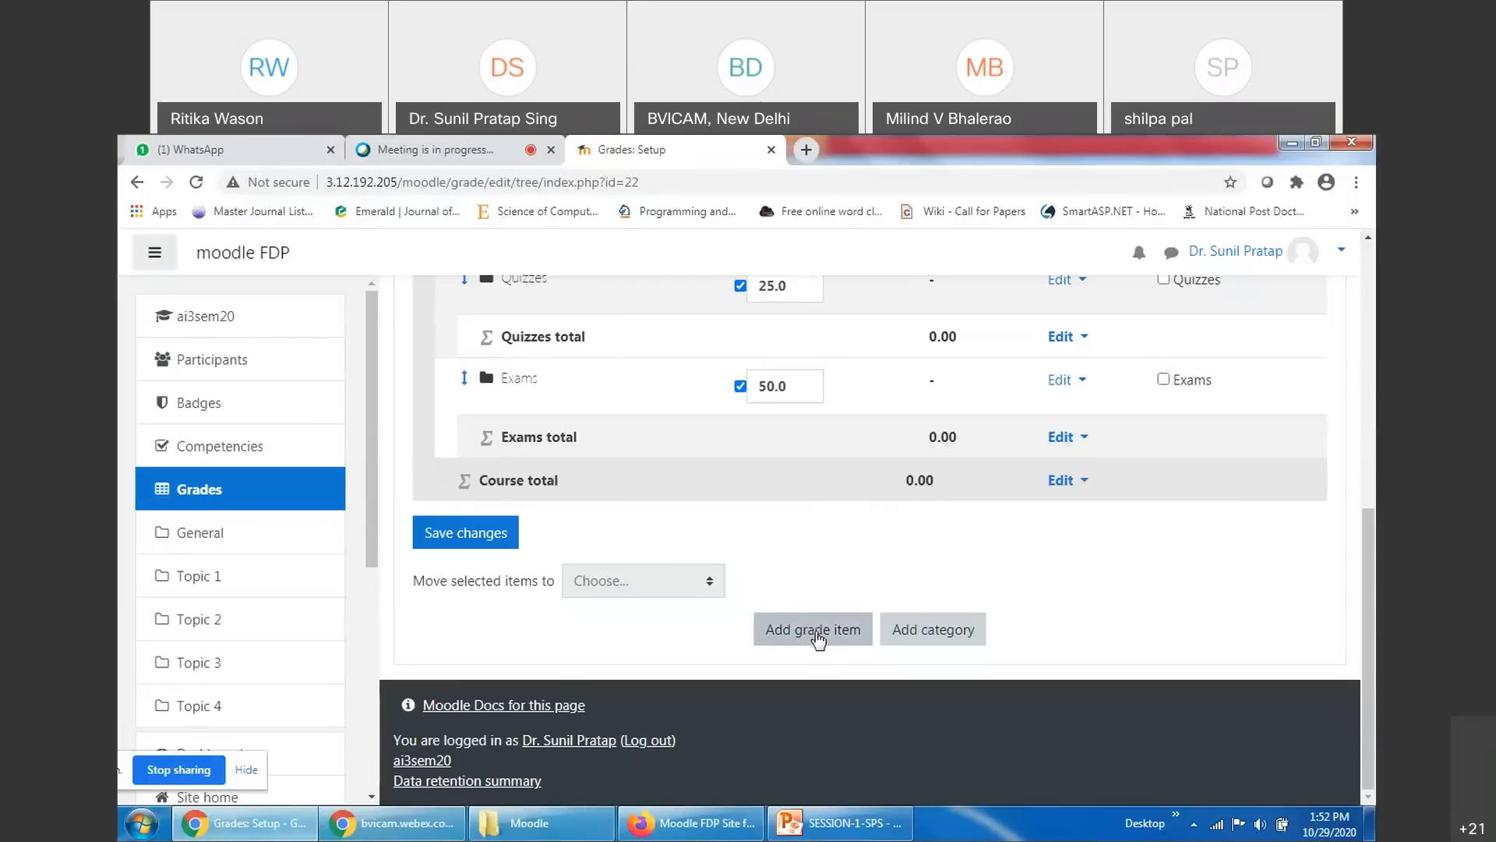
# Start a new grade item named Internal Exam, keeping the Value grade type
pyautogui.click(814, 633)
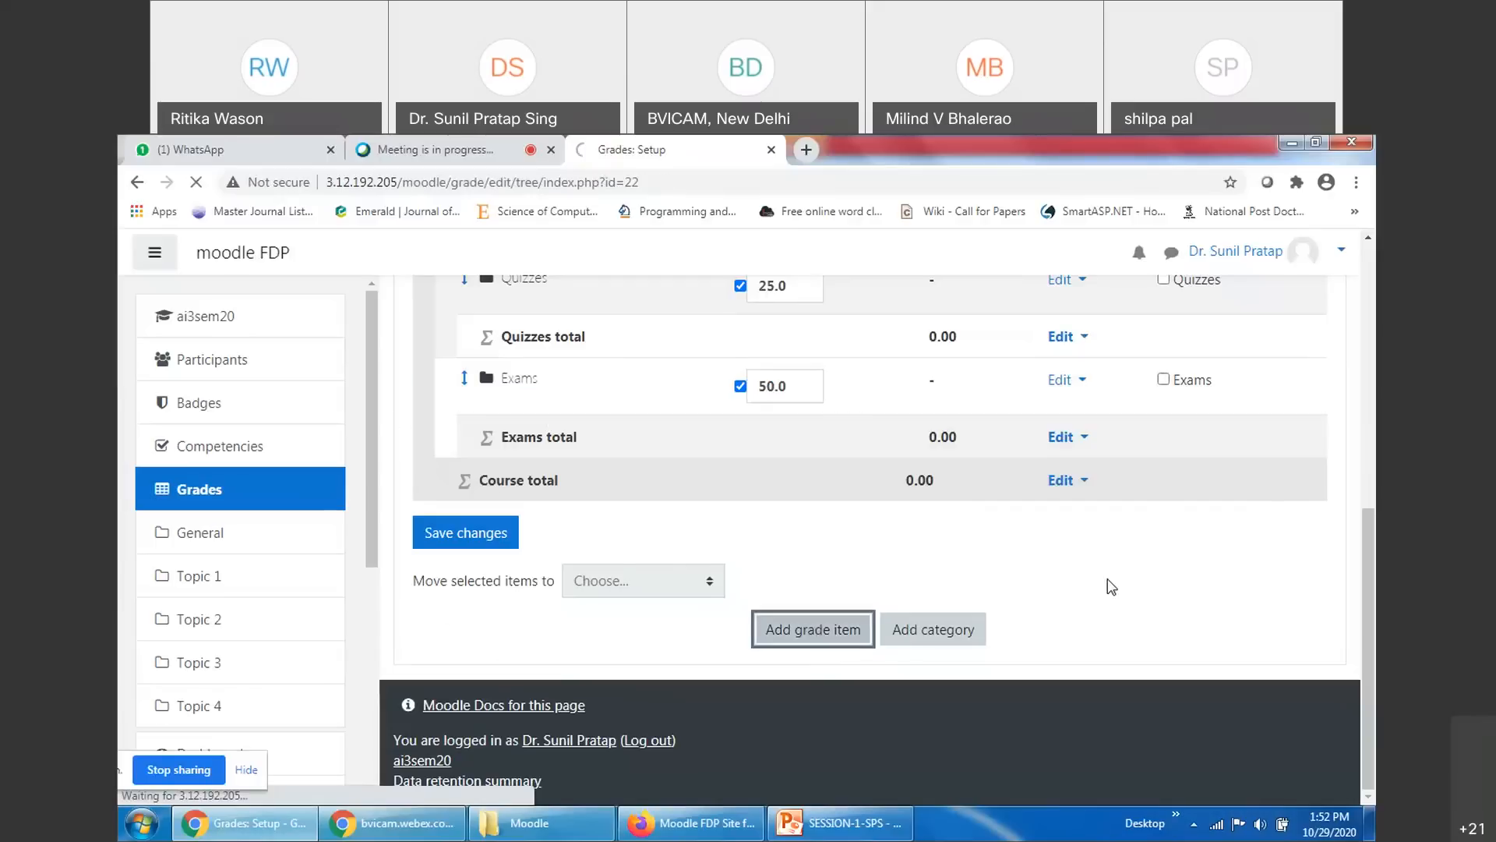
pyautogui.click(730, 528)
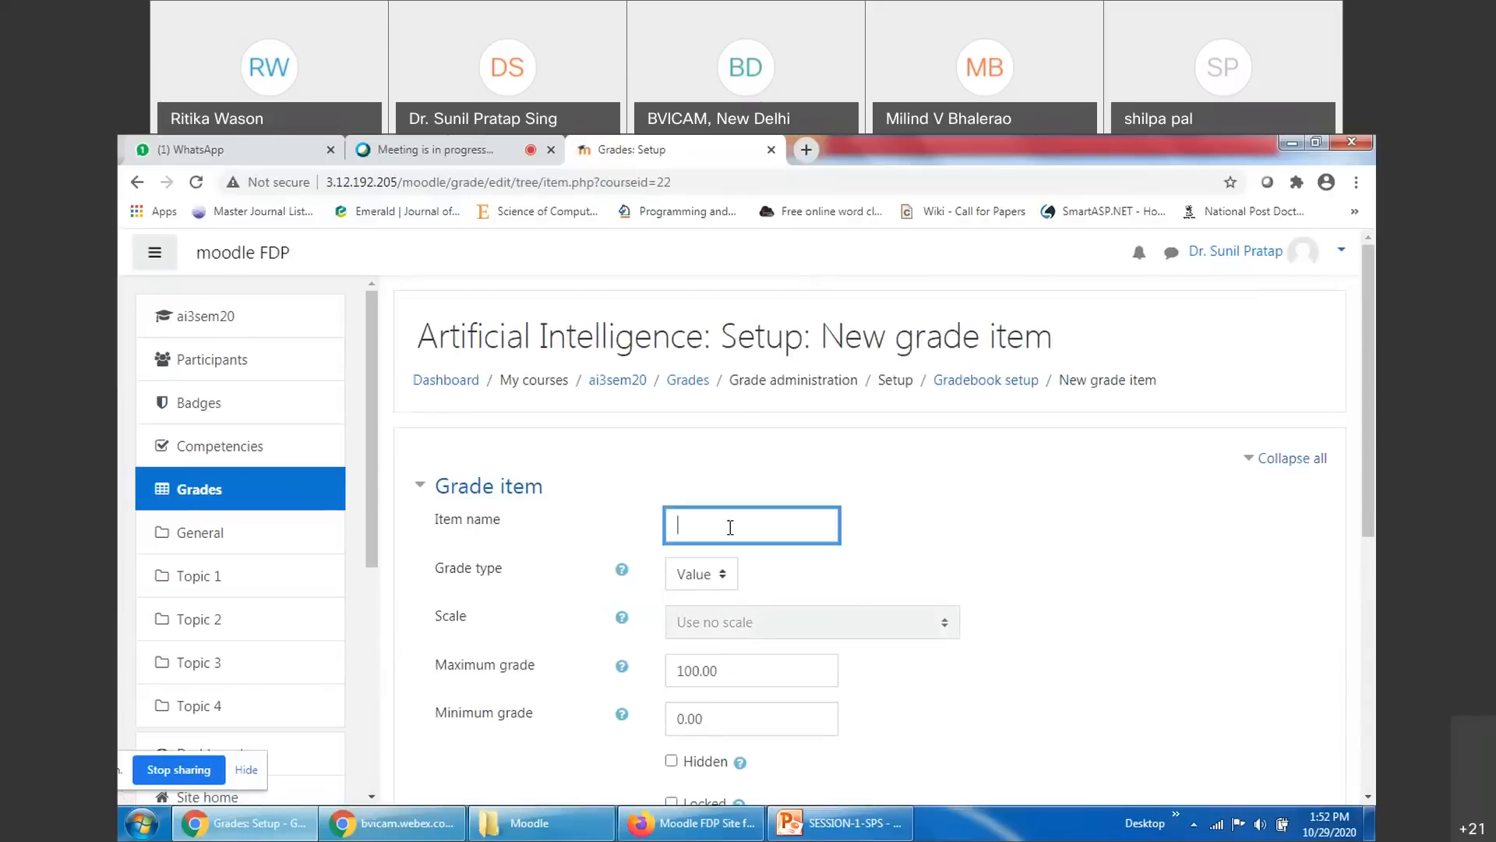
pyautogui.write('Internal Exam')
pyautogui.click(717, 580)
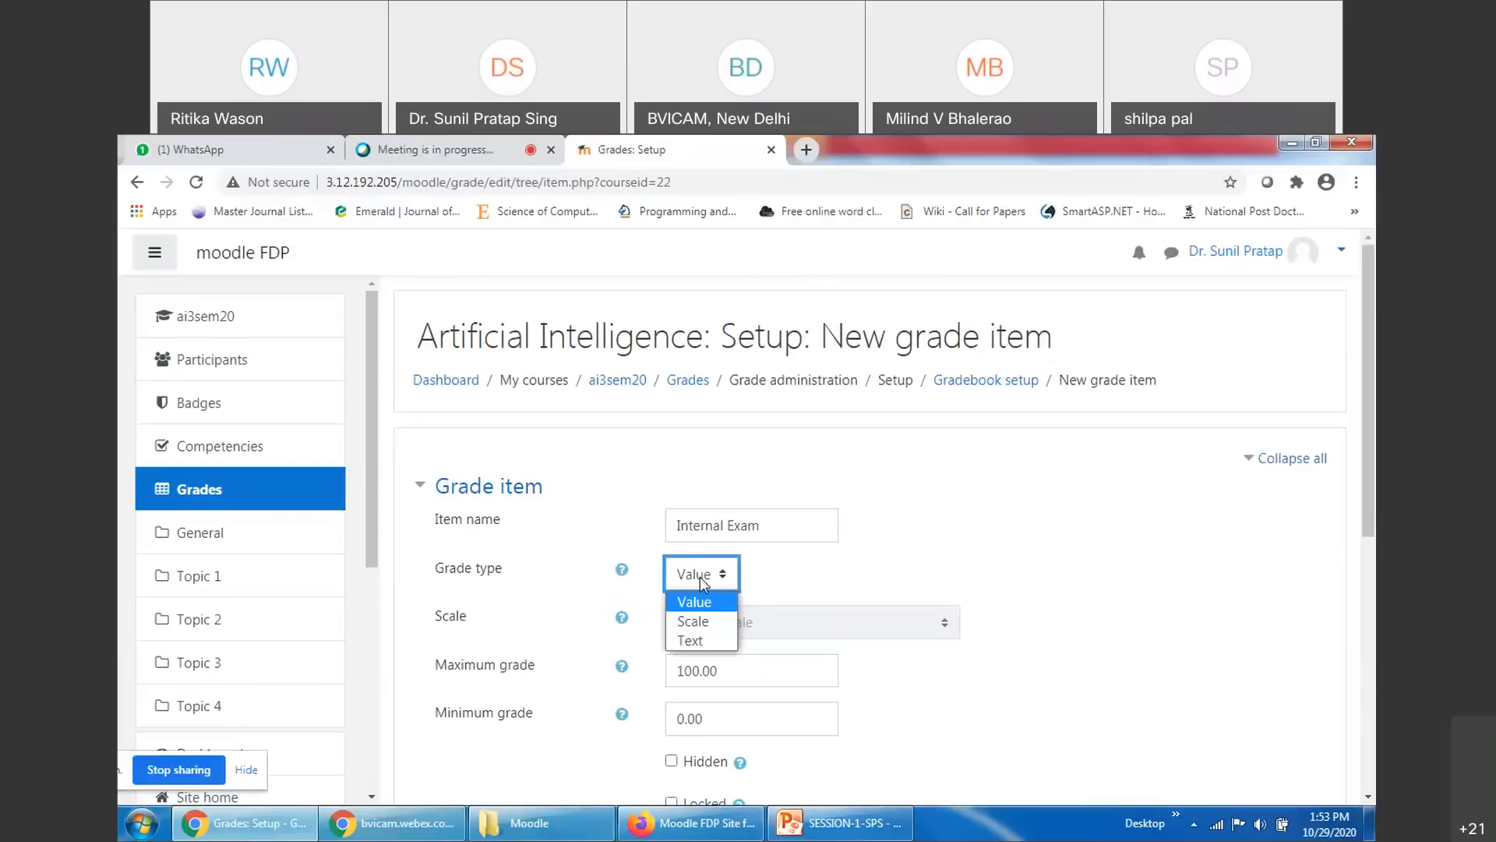
pyautogui.click(700, 576)
pyautogui.scroll(-2, 974, 583)
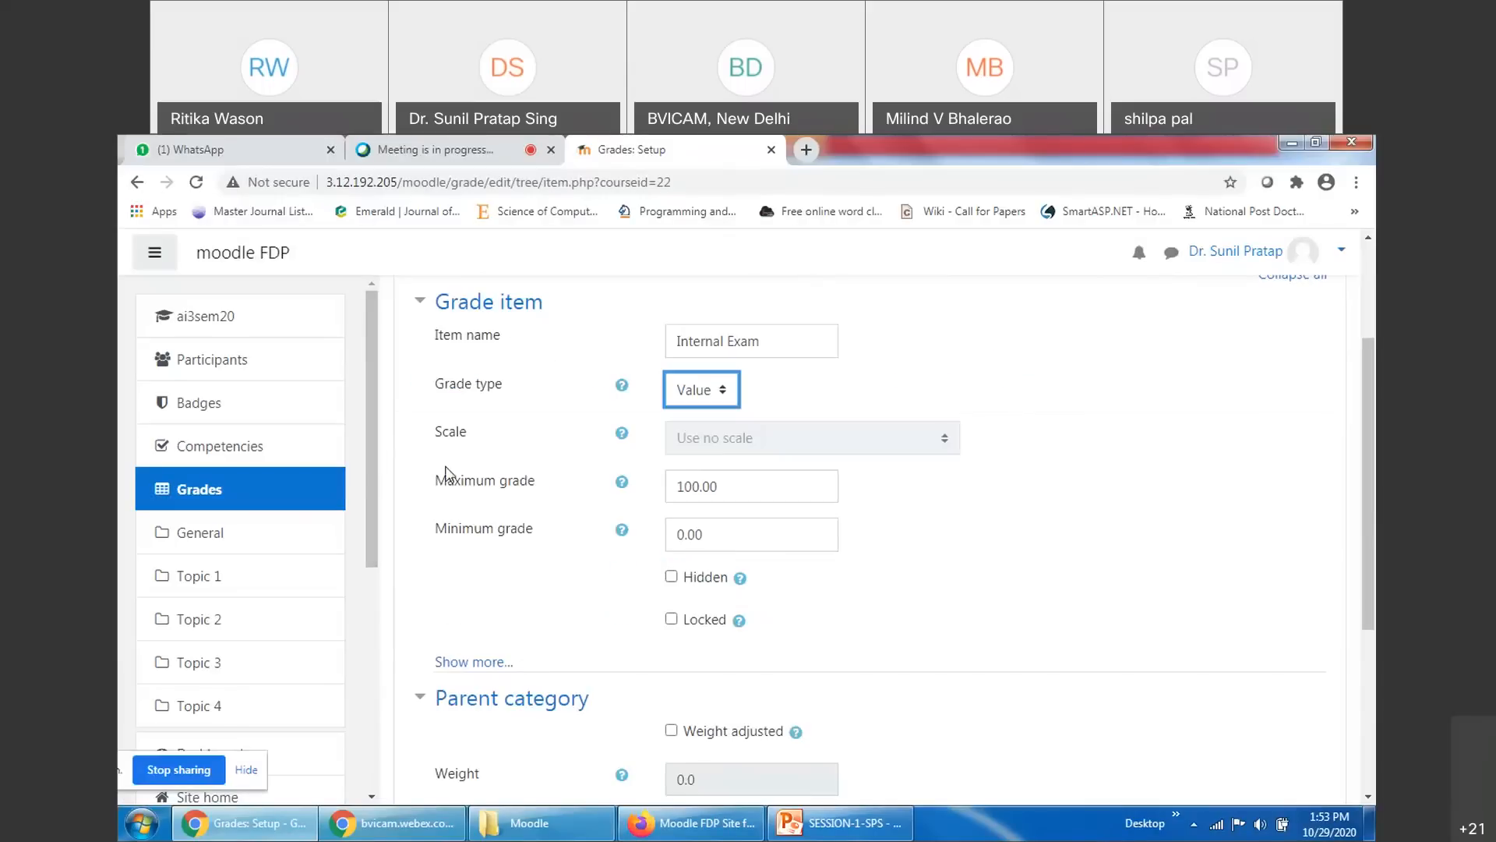
# Place the Internal Exam grade item in the Exams grade category and save it
pyautogui.scroll(-2, 826, 596)
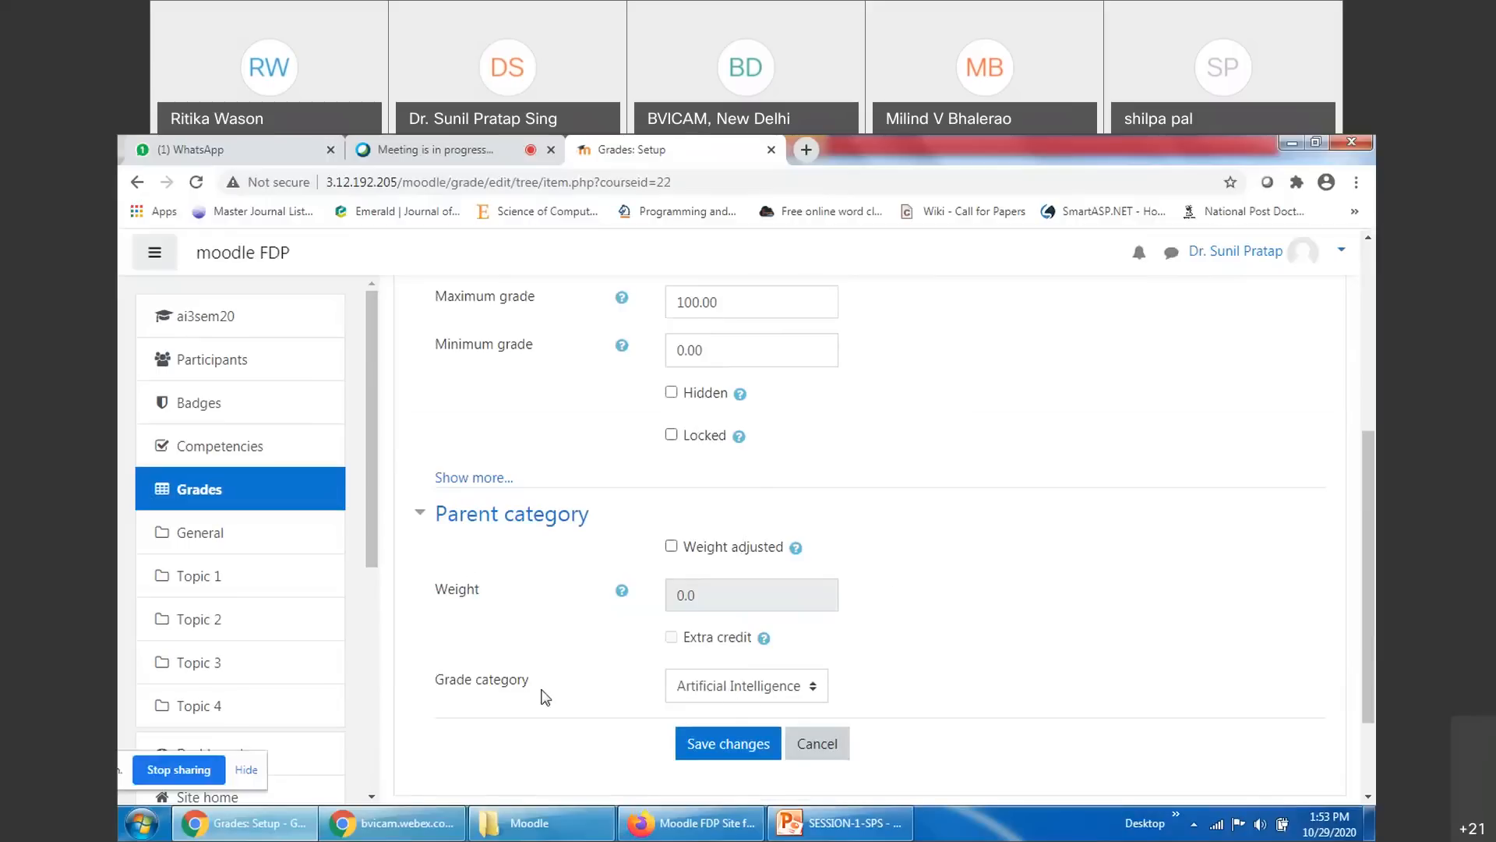
pyautogui.scroll(5, 814, 601)
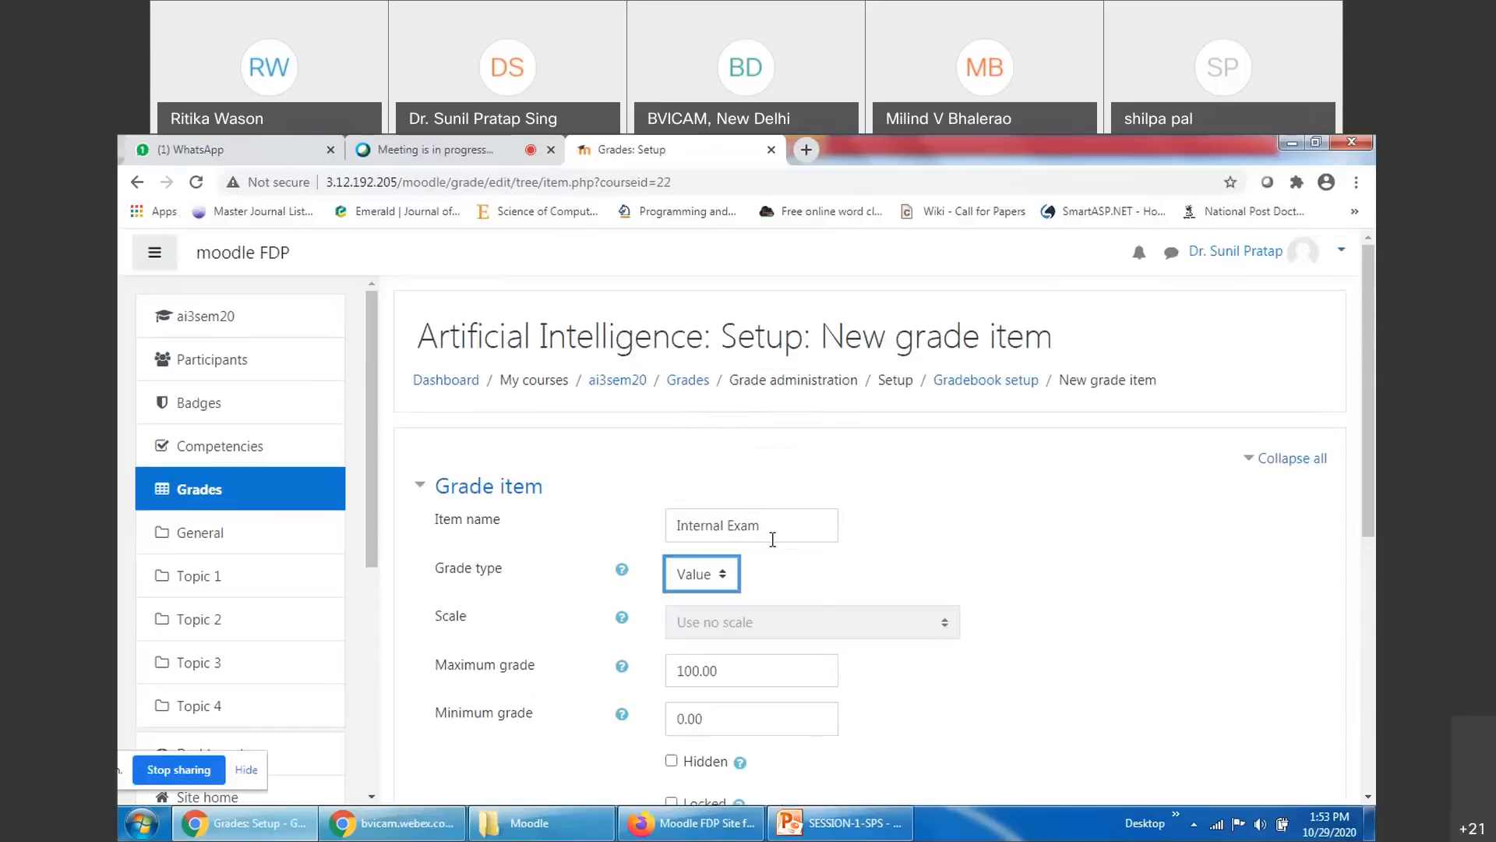
pyautogui.moveTo(773, 528); pyautogui.dragTo(660, 525)
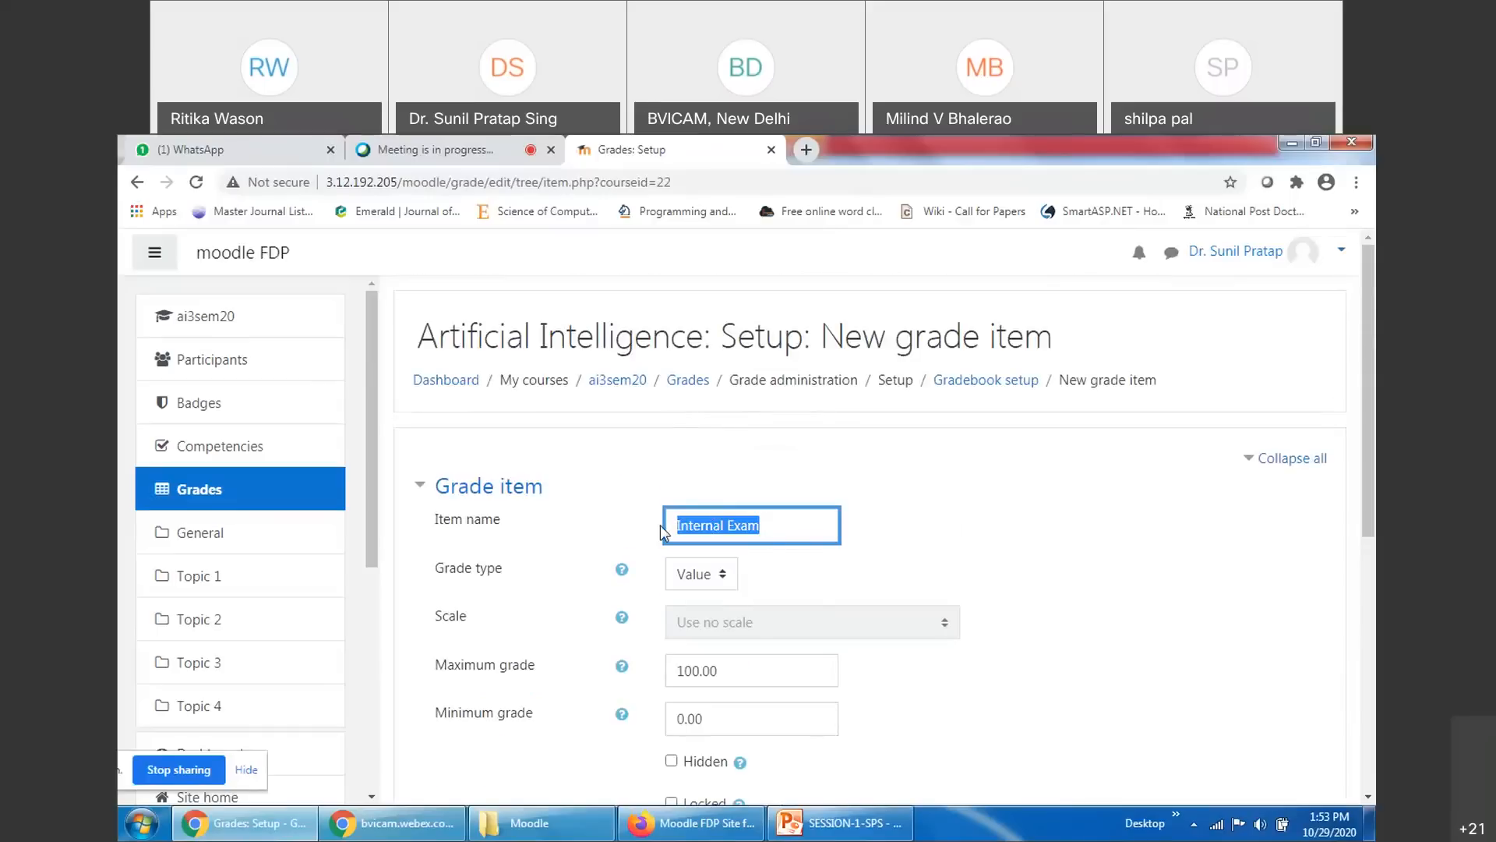
pyautogui.scroll(-5, 1042, 524)
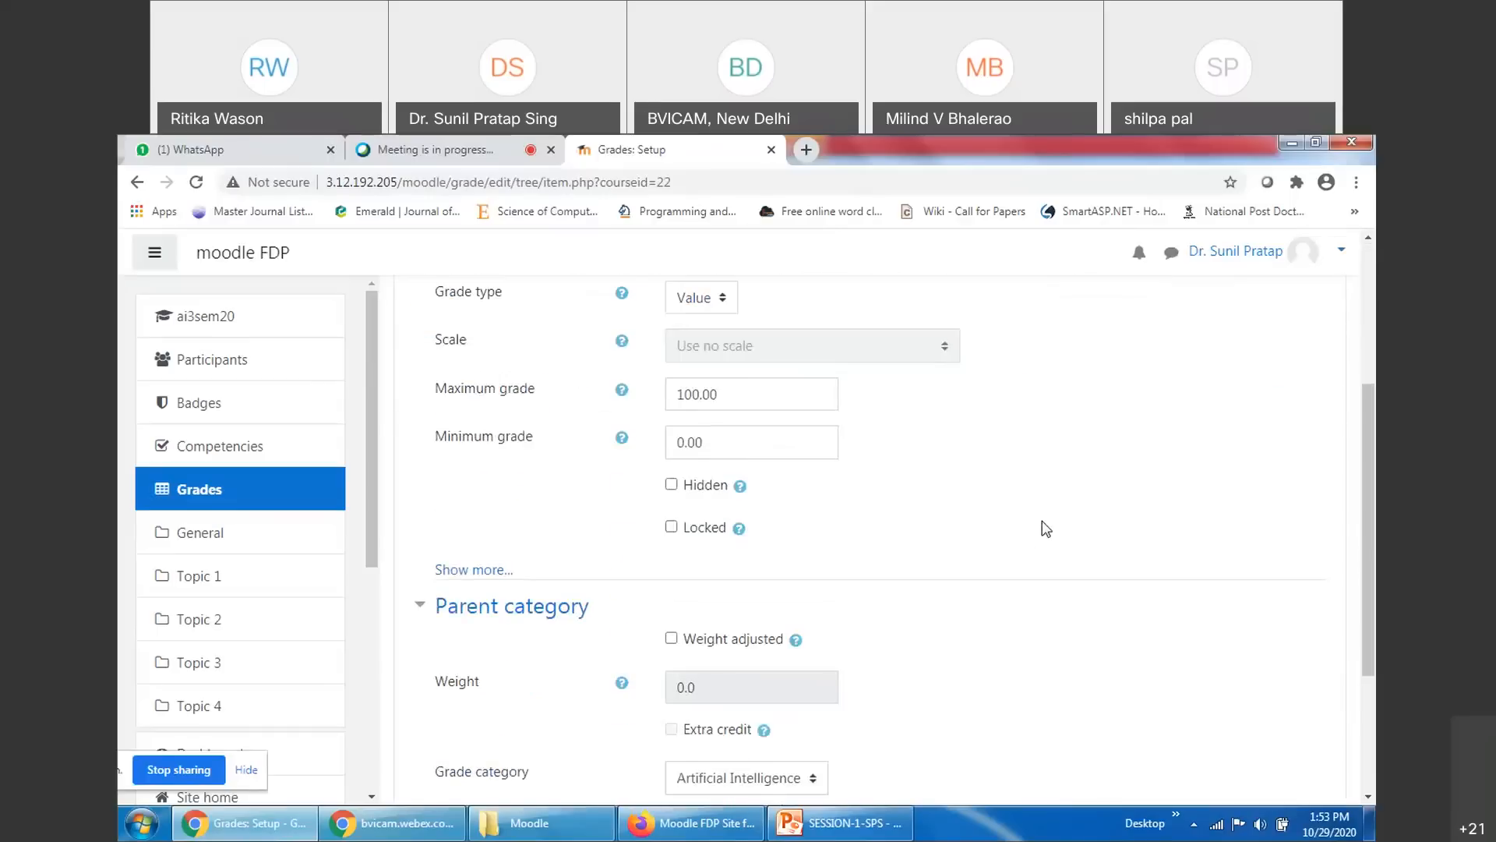
pyautogui.click(772, 596)
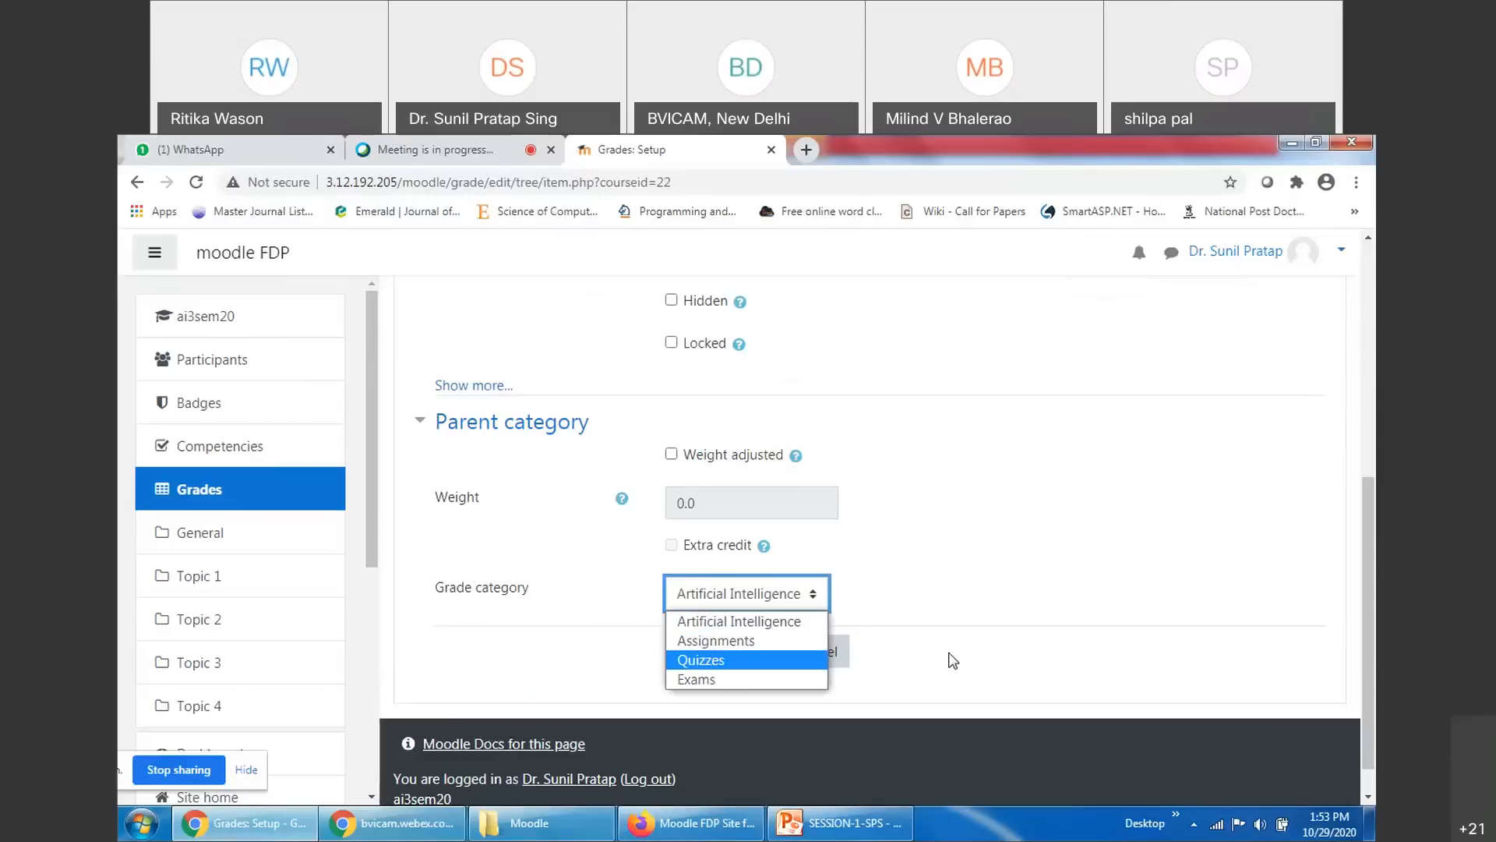
pyautogui.click(741, 680)
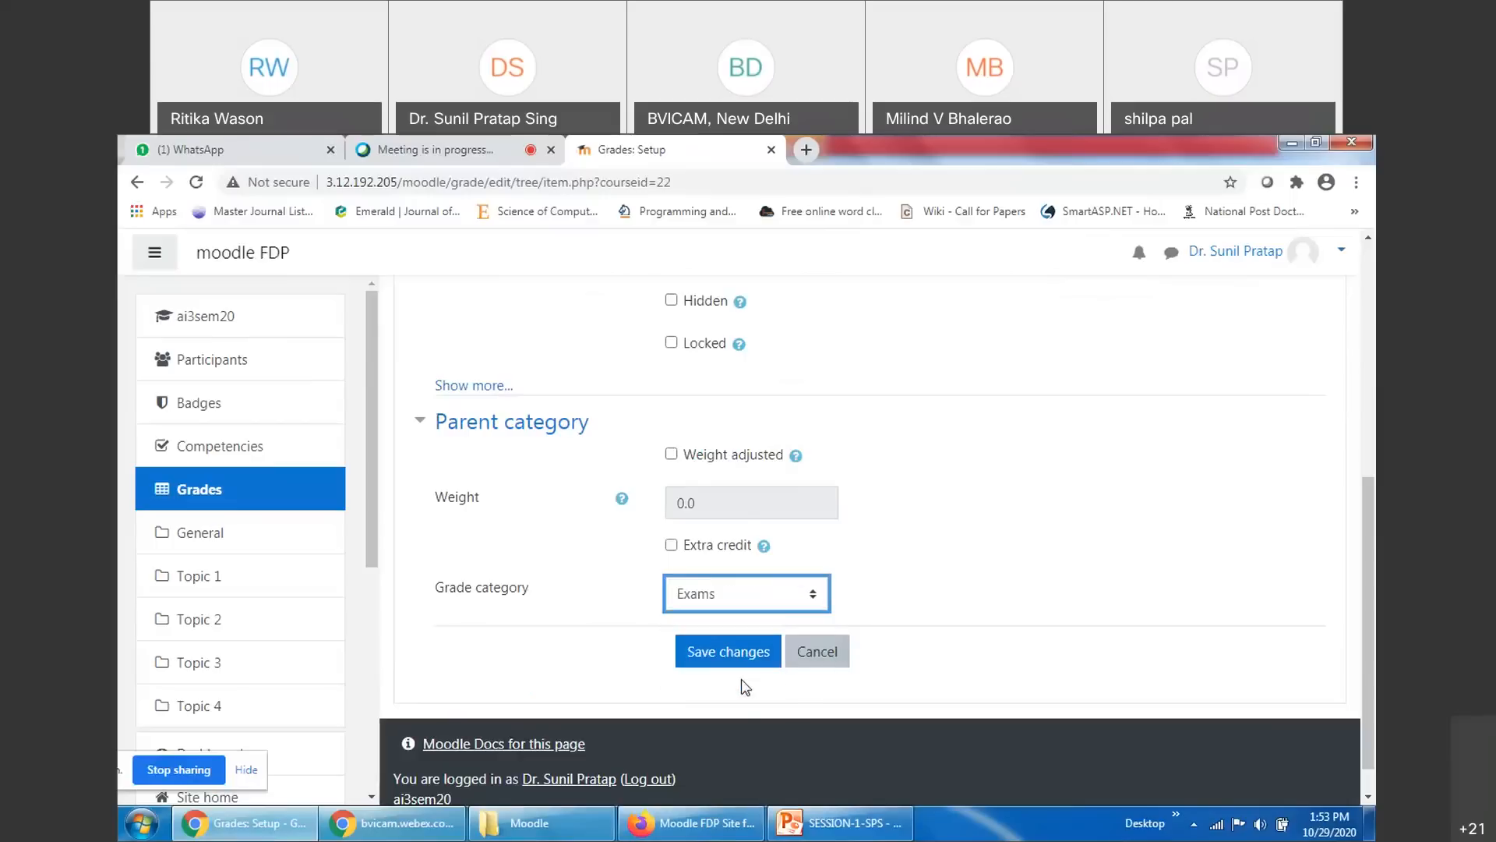
pyautogui.scroll(5, 987, 593)
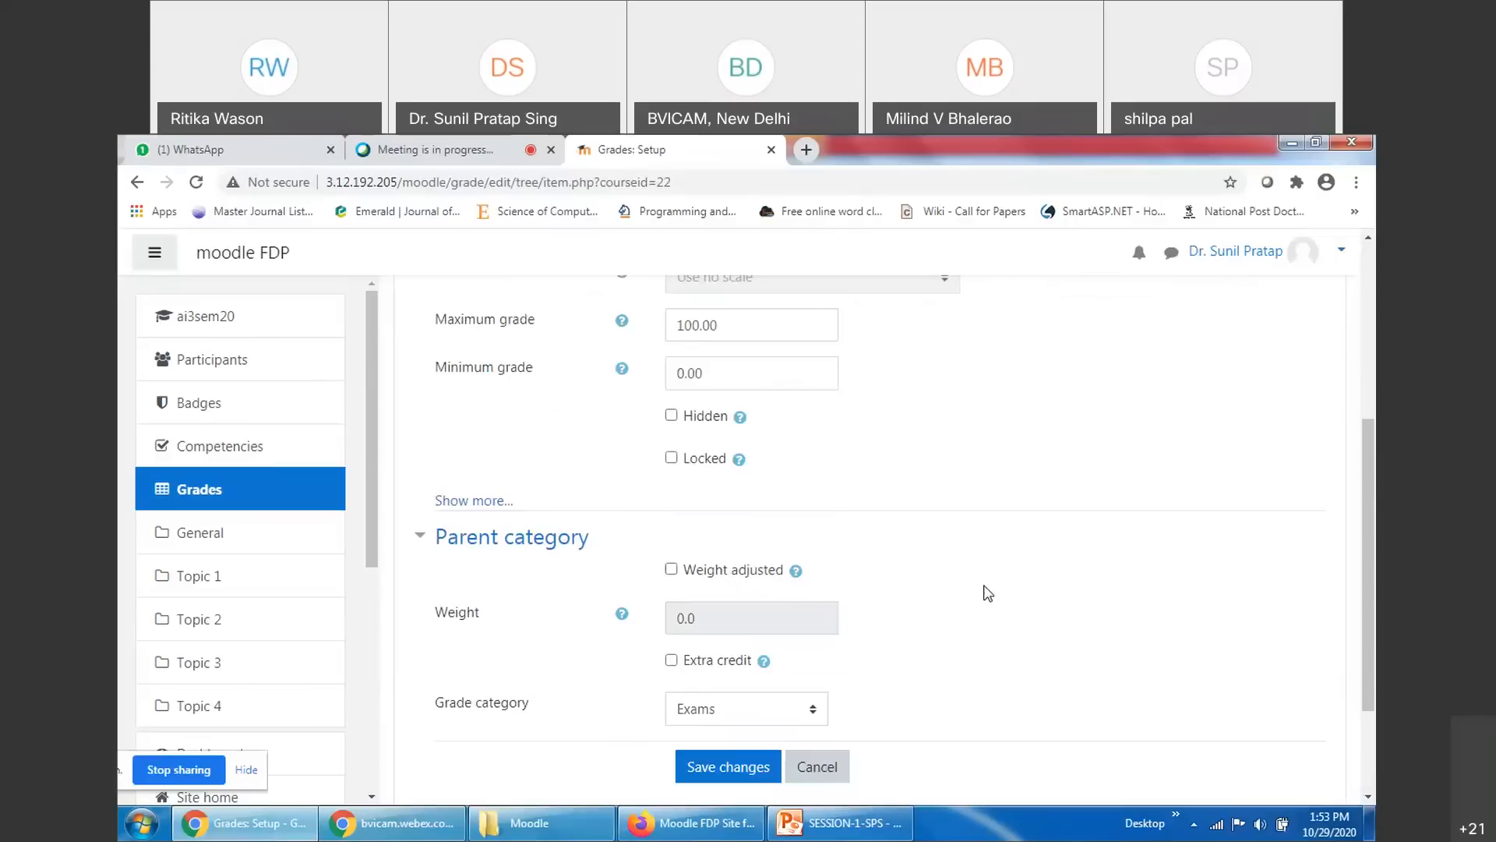
pyautogui.scroll(-4, 1011, 579)
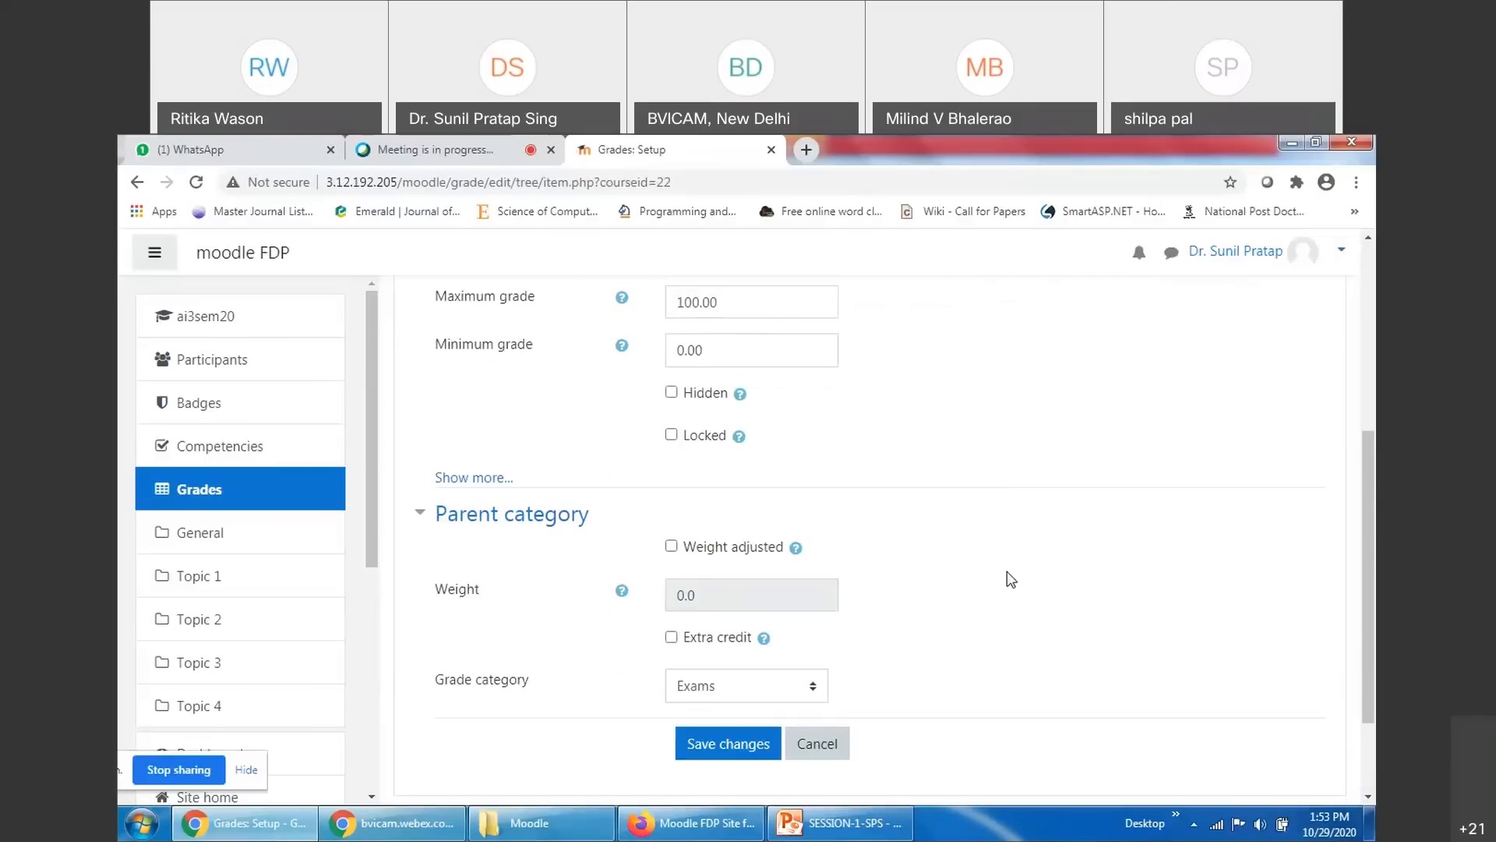
pyautogui.click(726, 749)
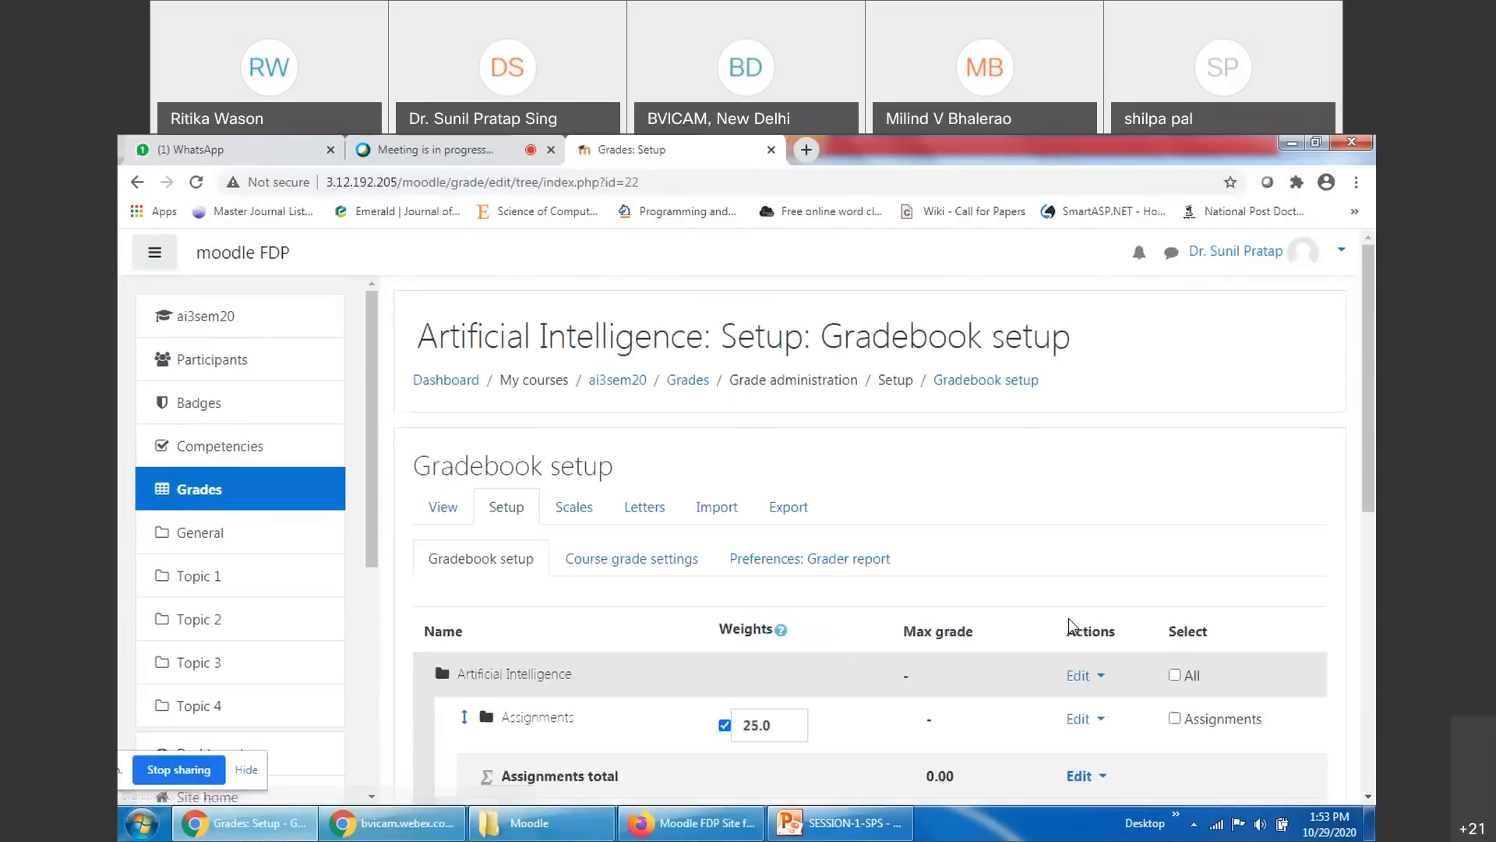
# Check the Internal Exam item listed under the Exams category in the gradebook setup
pyautogui.scroll(-7, 1070, 621)
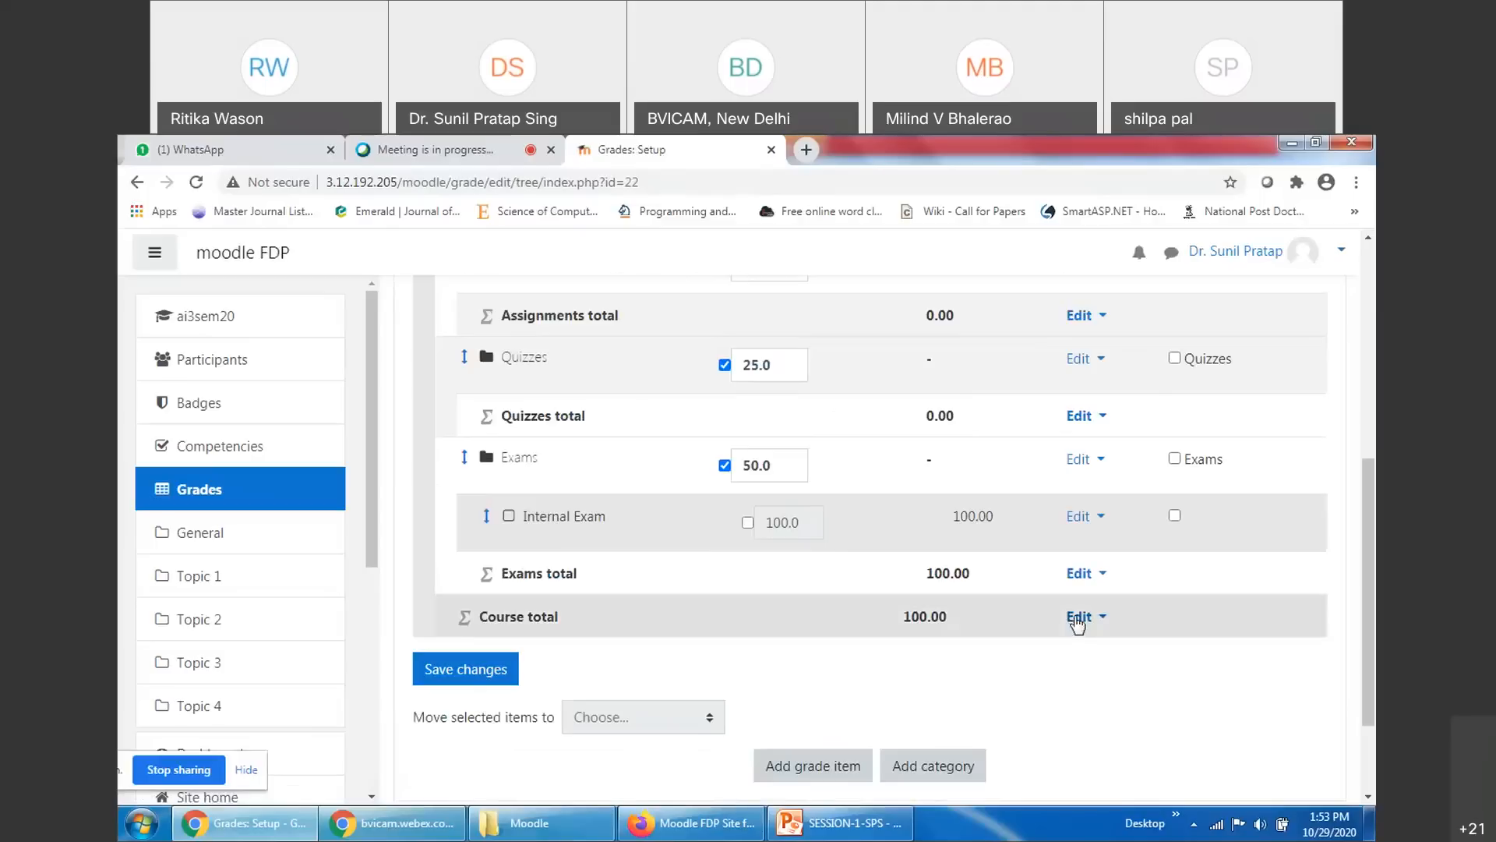
pyautogui.doubleClick(514, 459)
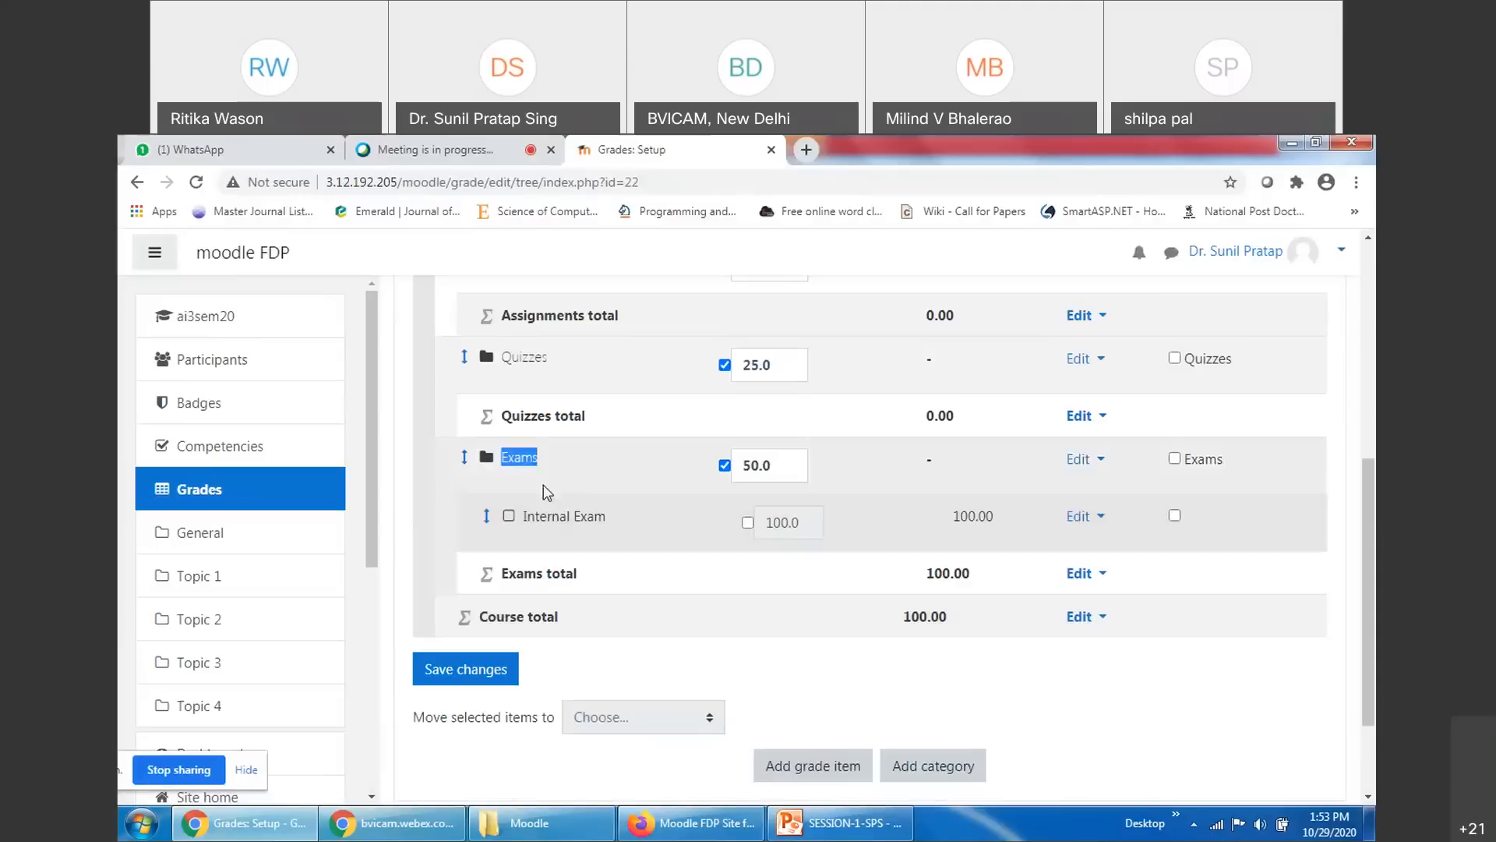
pyautogui.moveTo(524, 516); pyautogui.dragTo(599, 517)
pyautogui.click(598, 517)
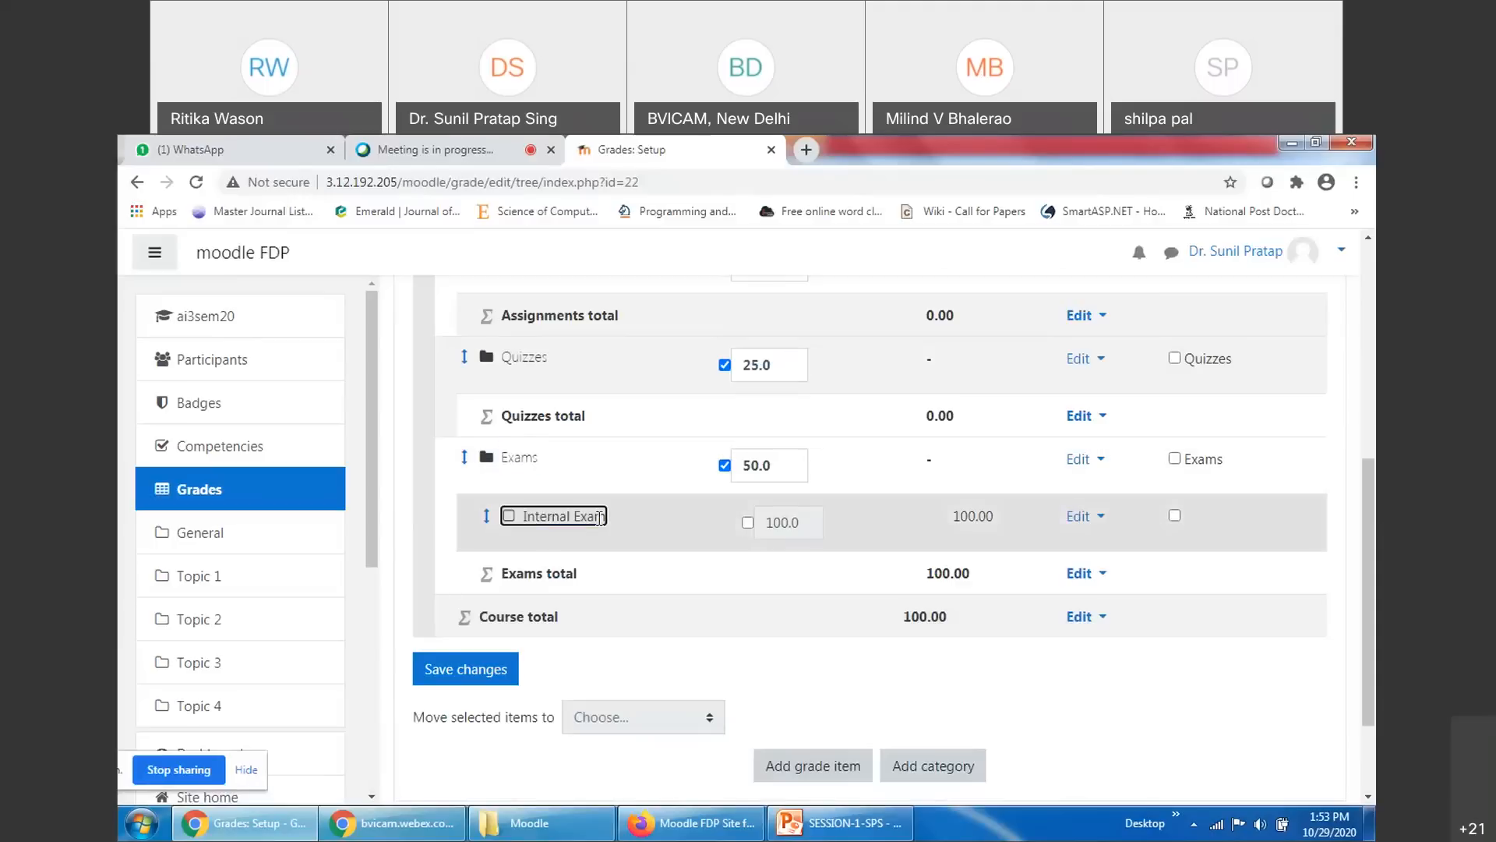
# Start another grade item named External Exam, keeping the Value grade type
pyautogui.scroll(-2, 828, 741)
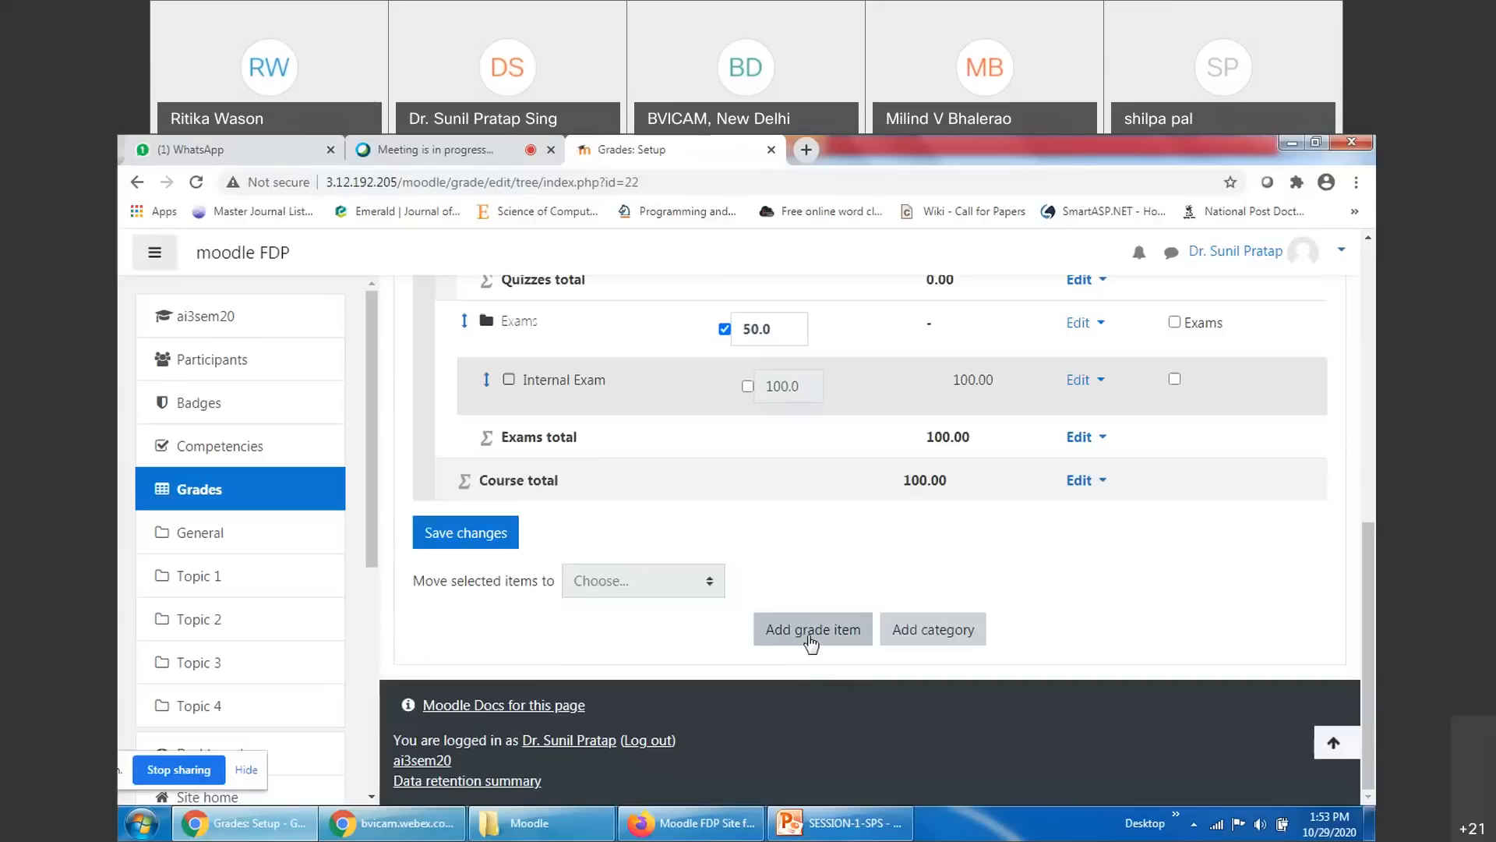
pyautogui.click(810, 643)
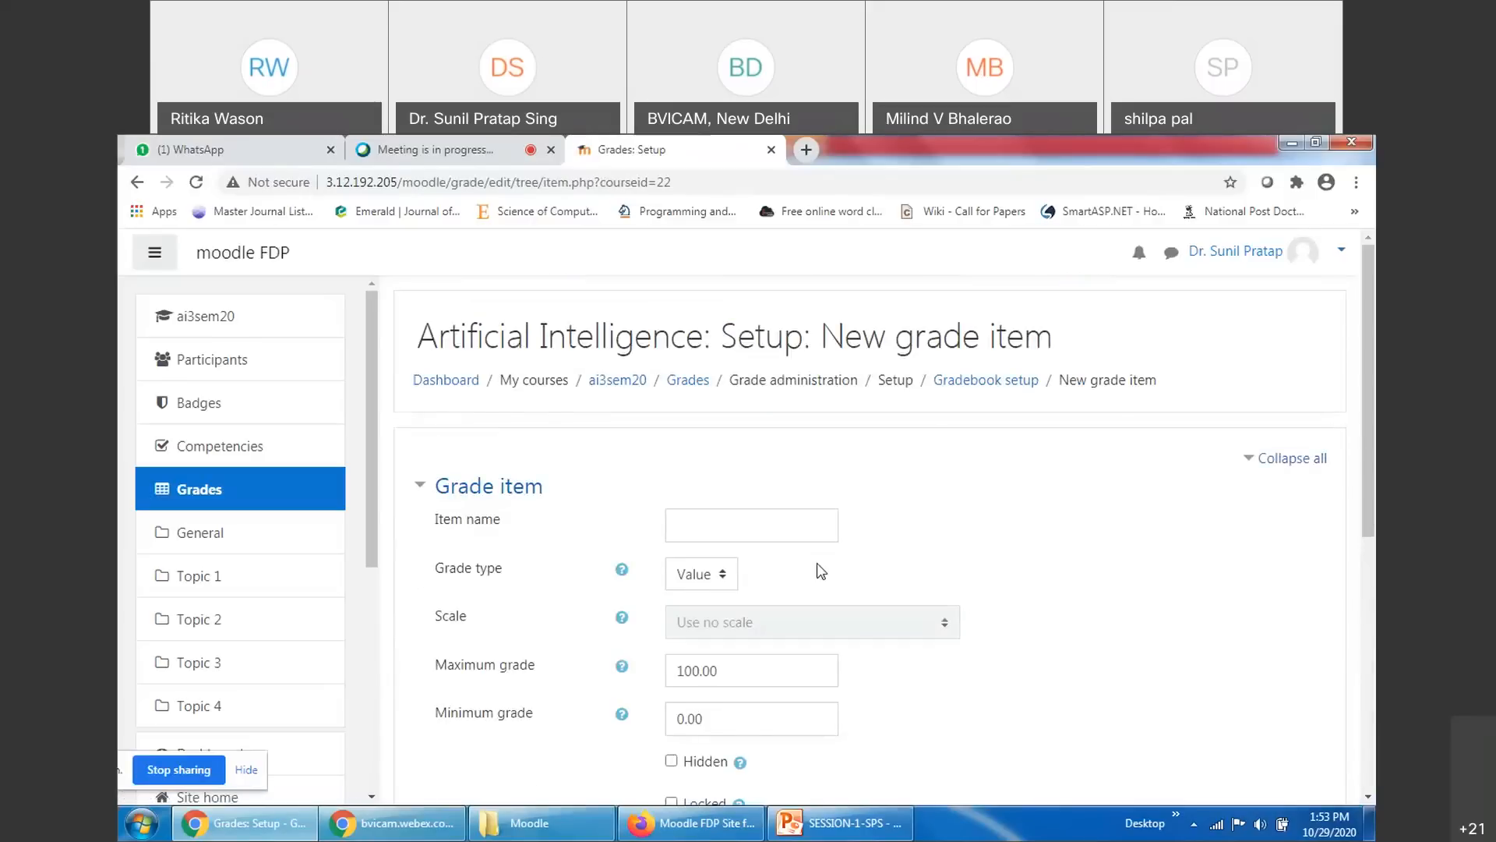
pyautogui.click(751, 531)
pyautogui.write('Ex')
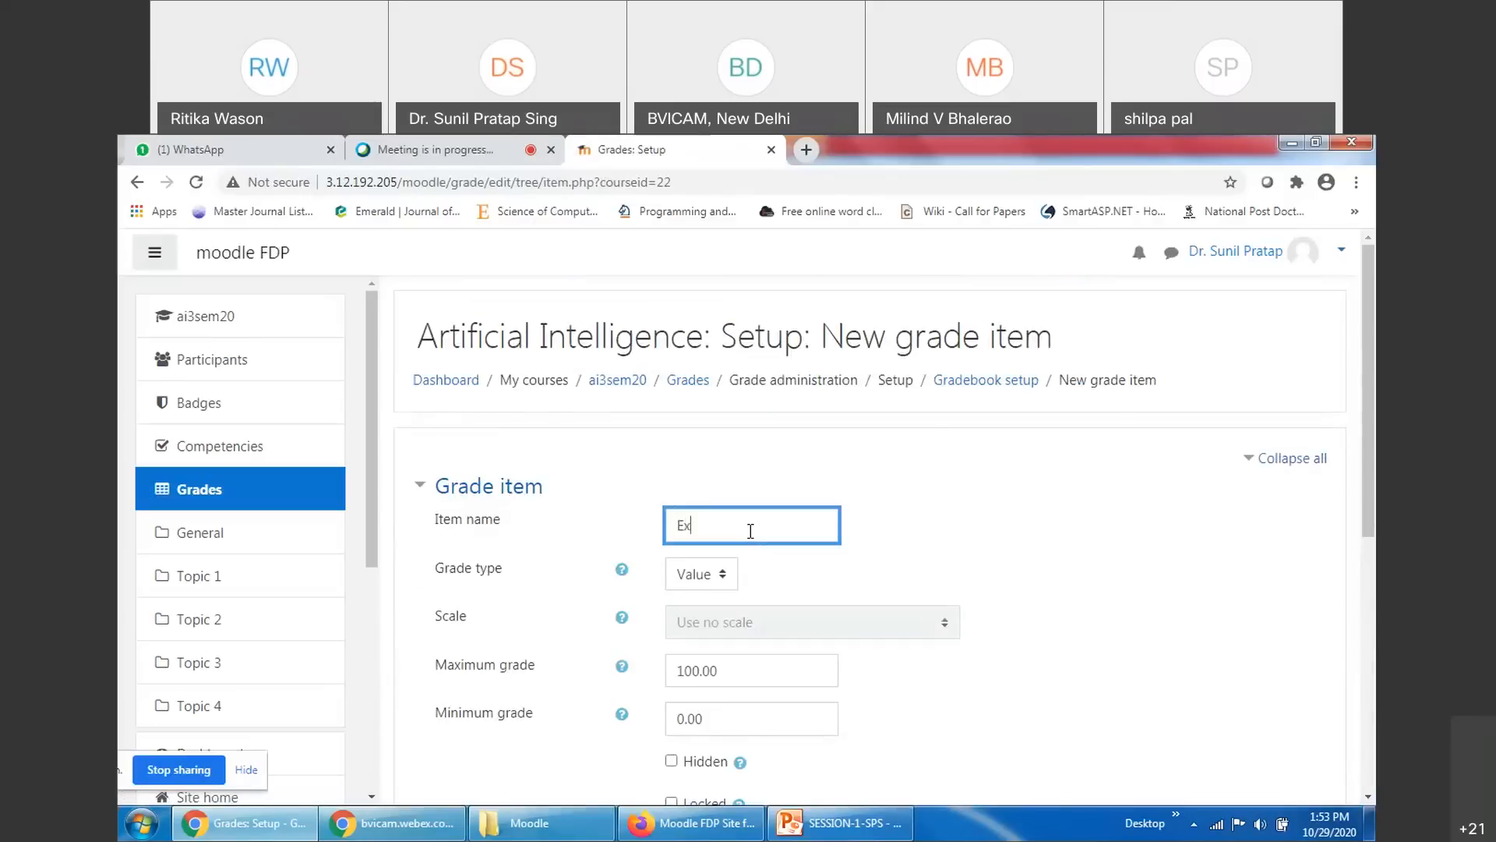
pyautogui.write('ternal Exam')
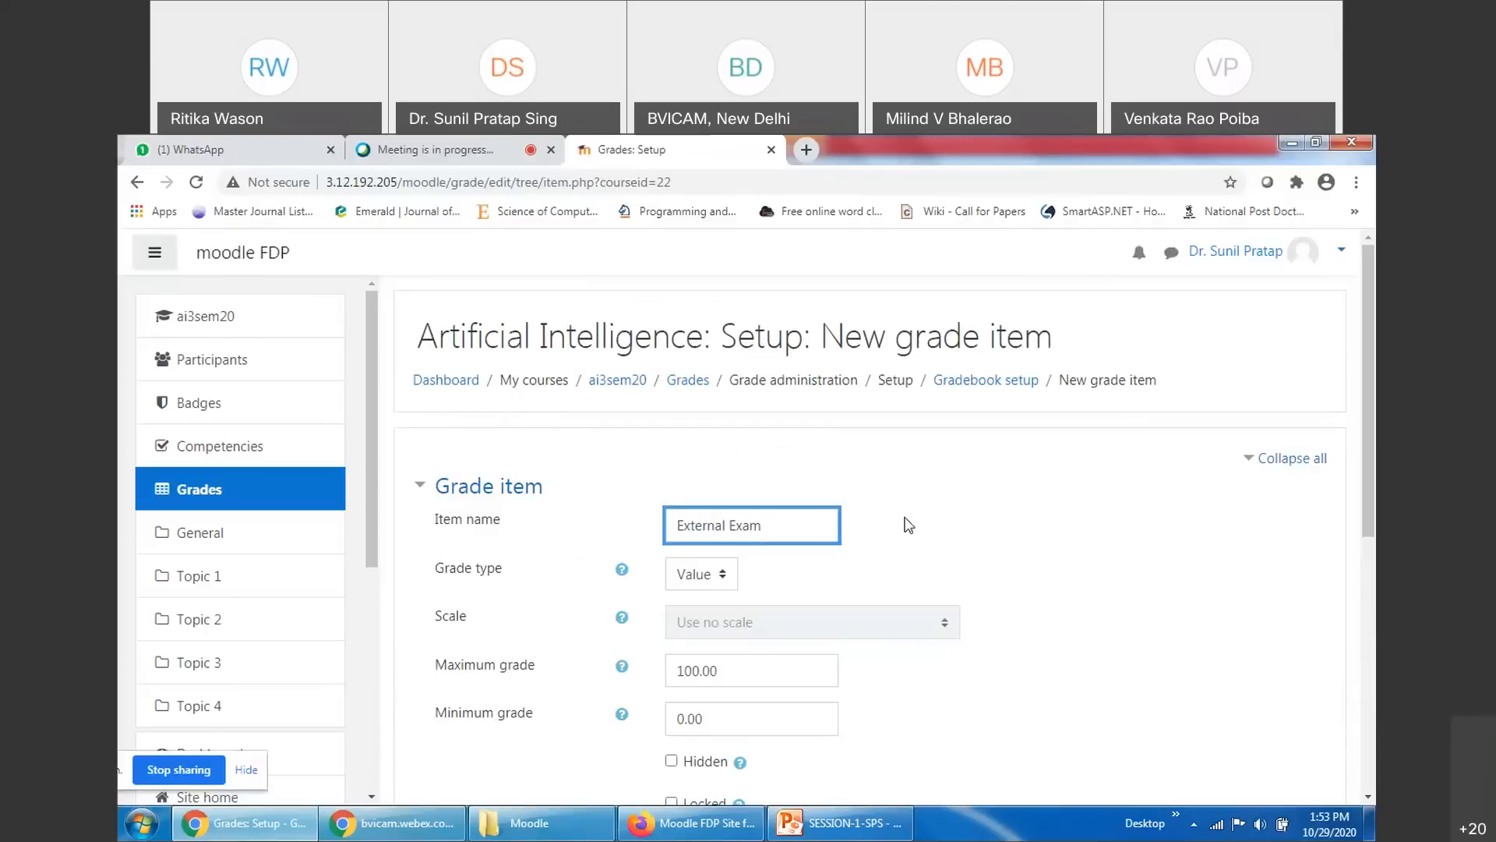
pyautogui.scroll(-2, 1348, 571)
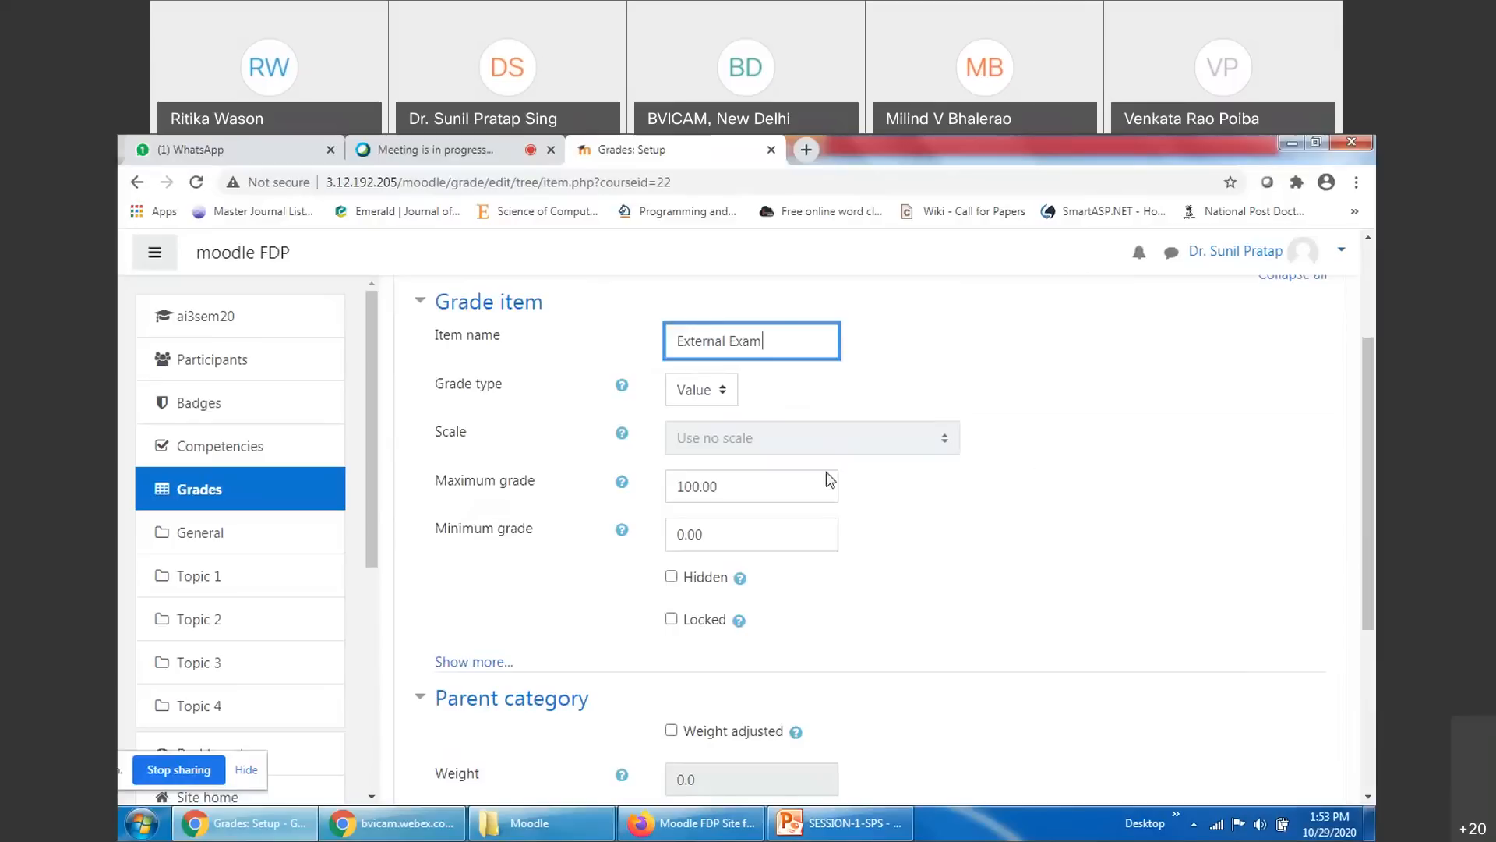
pyautogui.click(697, 394)
pyautogui.click(697, 394)
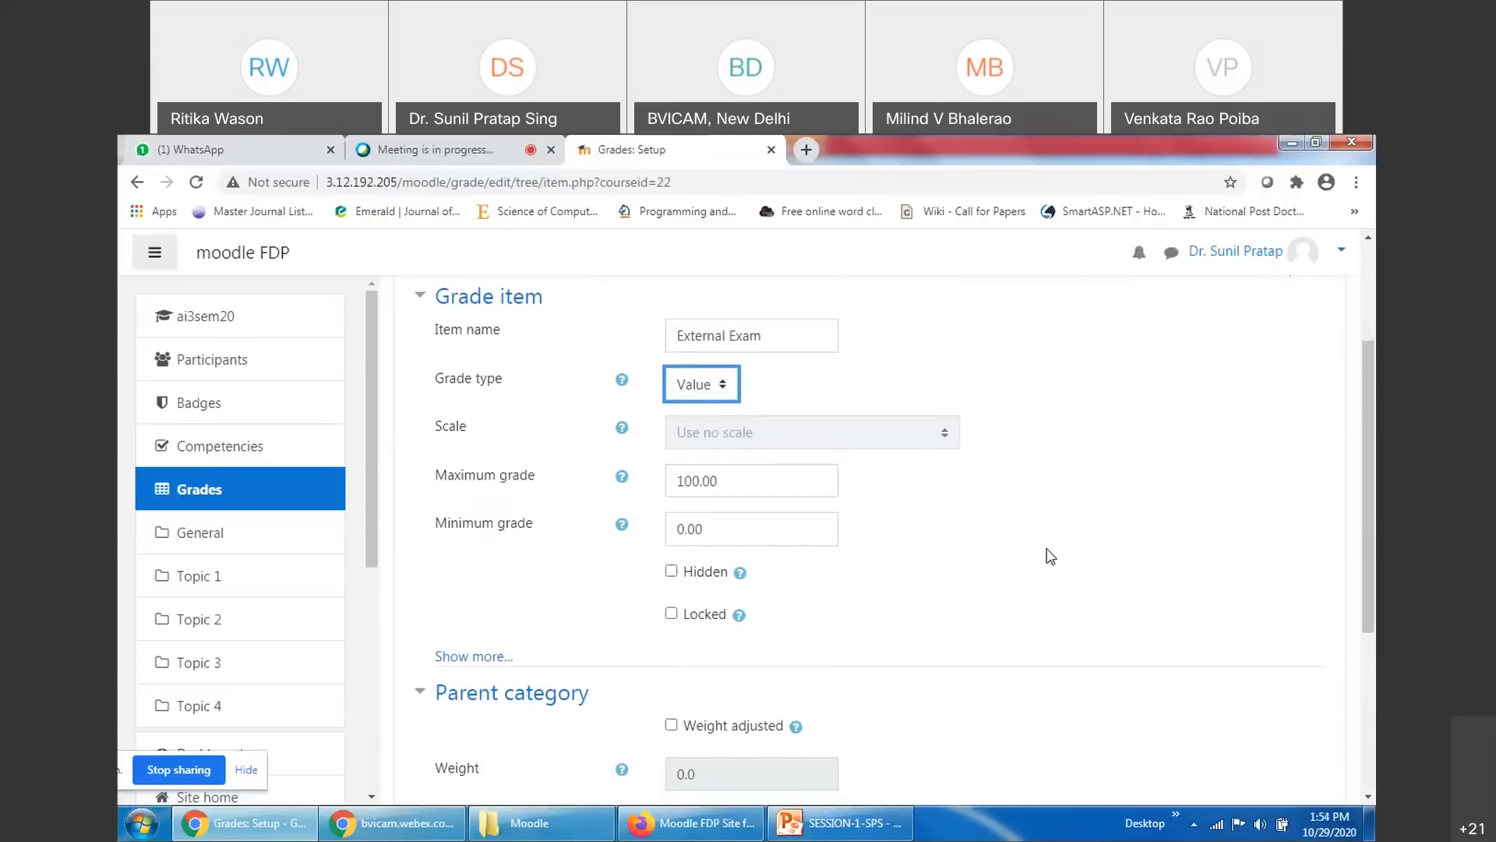
# Read the help text for the Hidden option of the External Exam grade item
pyautogui.scroll(-2, 1050, 556)
pyautogui.scroll(1, 1050, 556)
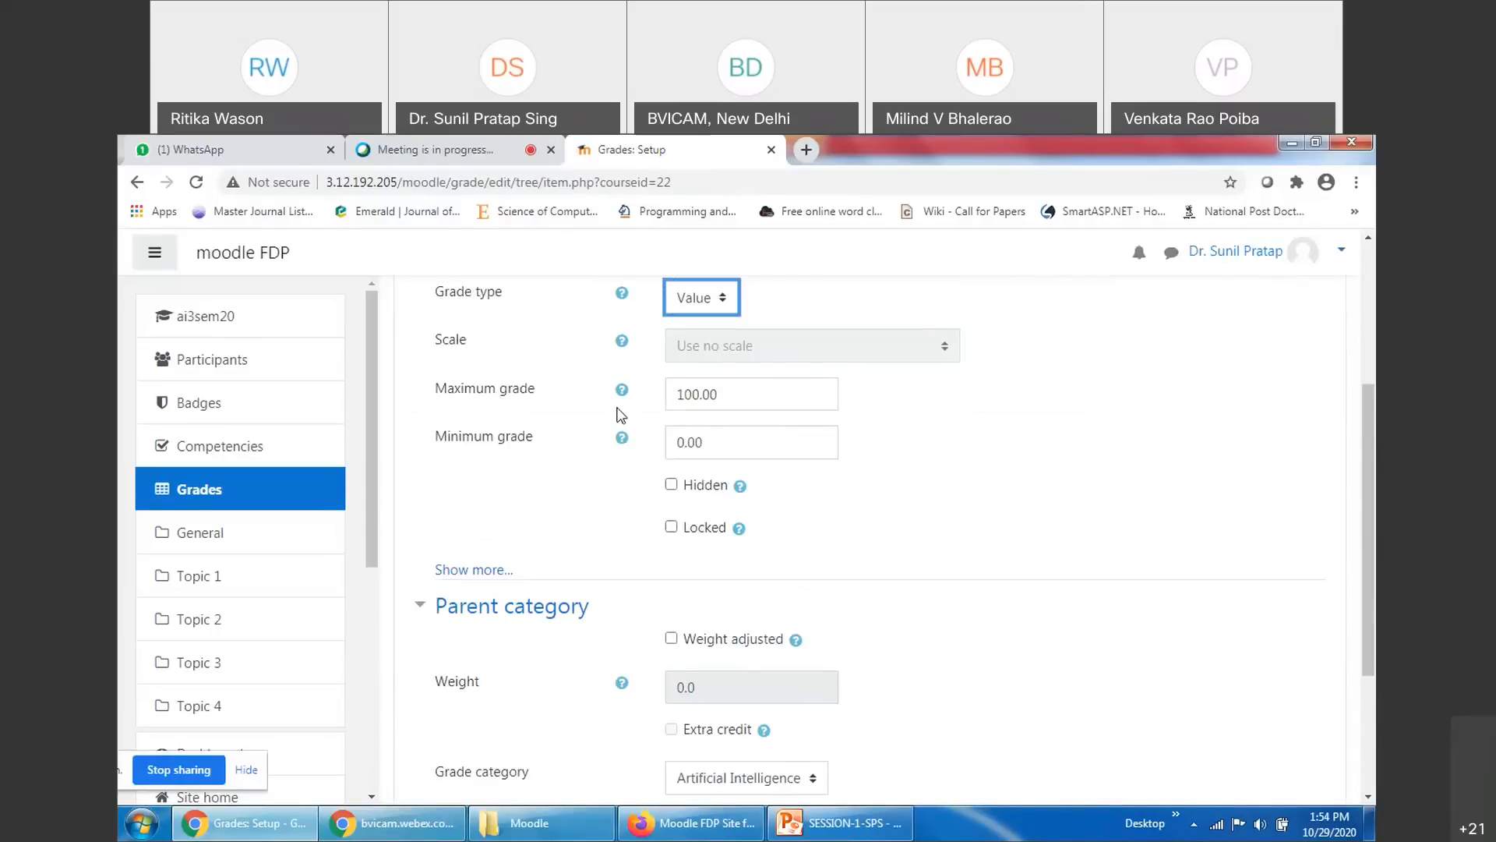
pyautogui.click(740, 487)
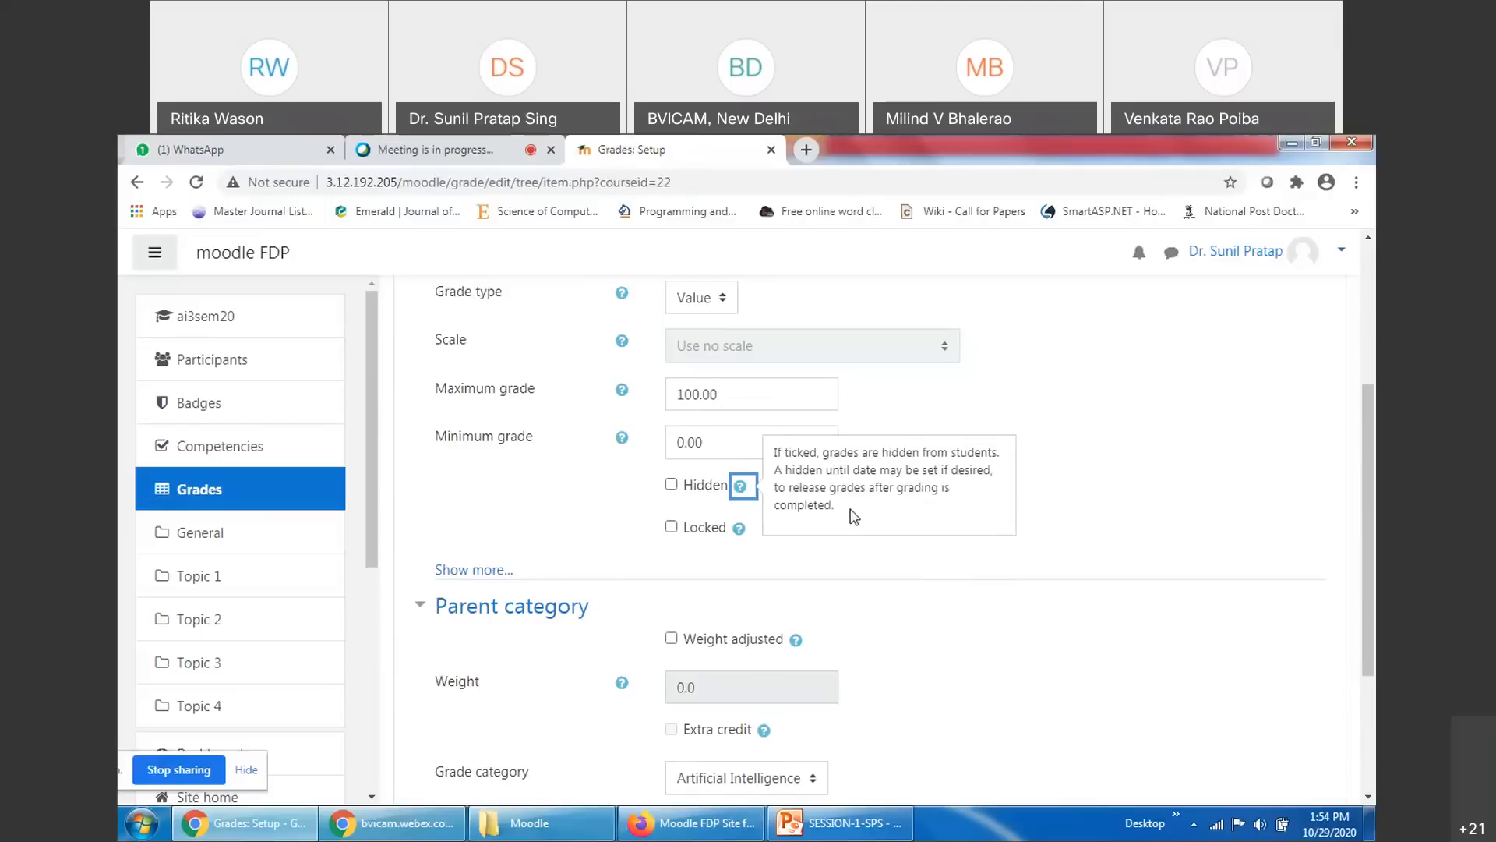
pyautogui.click(1096, 512)
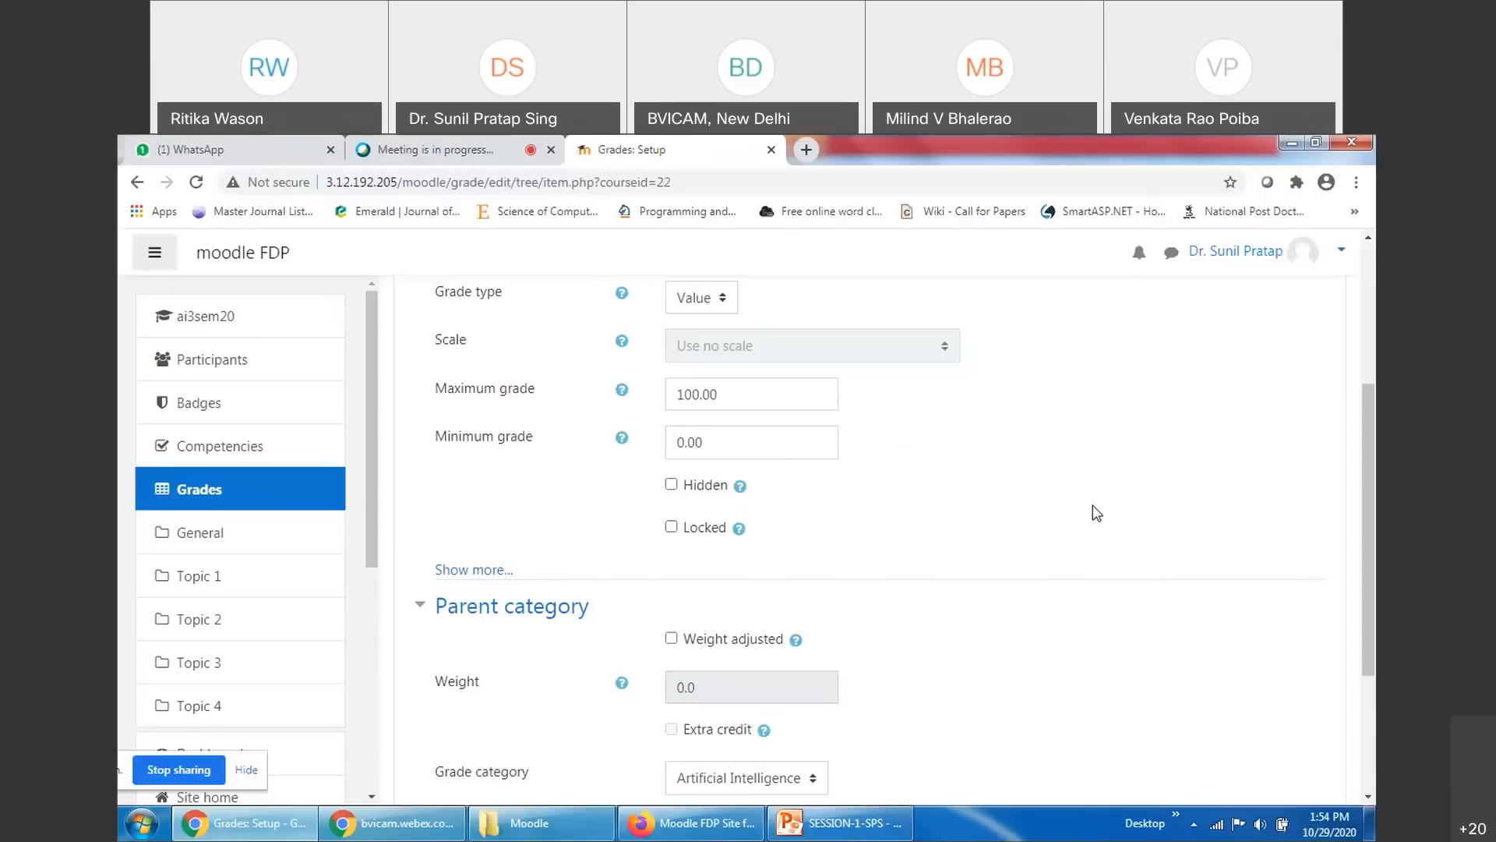
pyautogui.click(672, 486)
pyautogui.click(700, 491)
pyautogui.click(939, 538)
# Place the External Exam grade item in the Exams grade category and save it
pyautogui.scroll(-3, 908, 539)
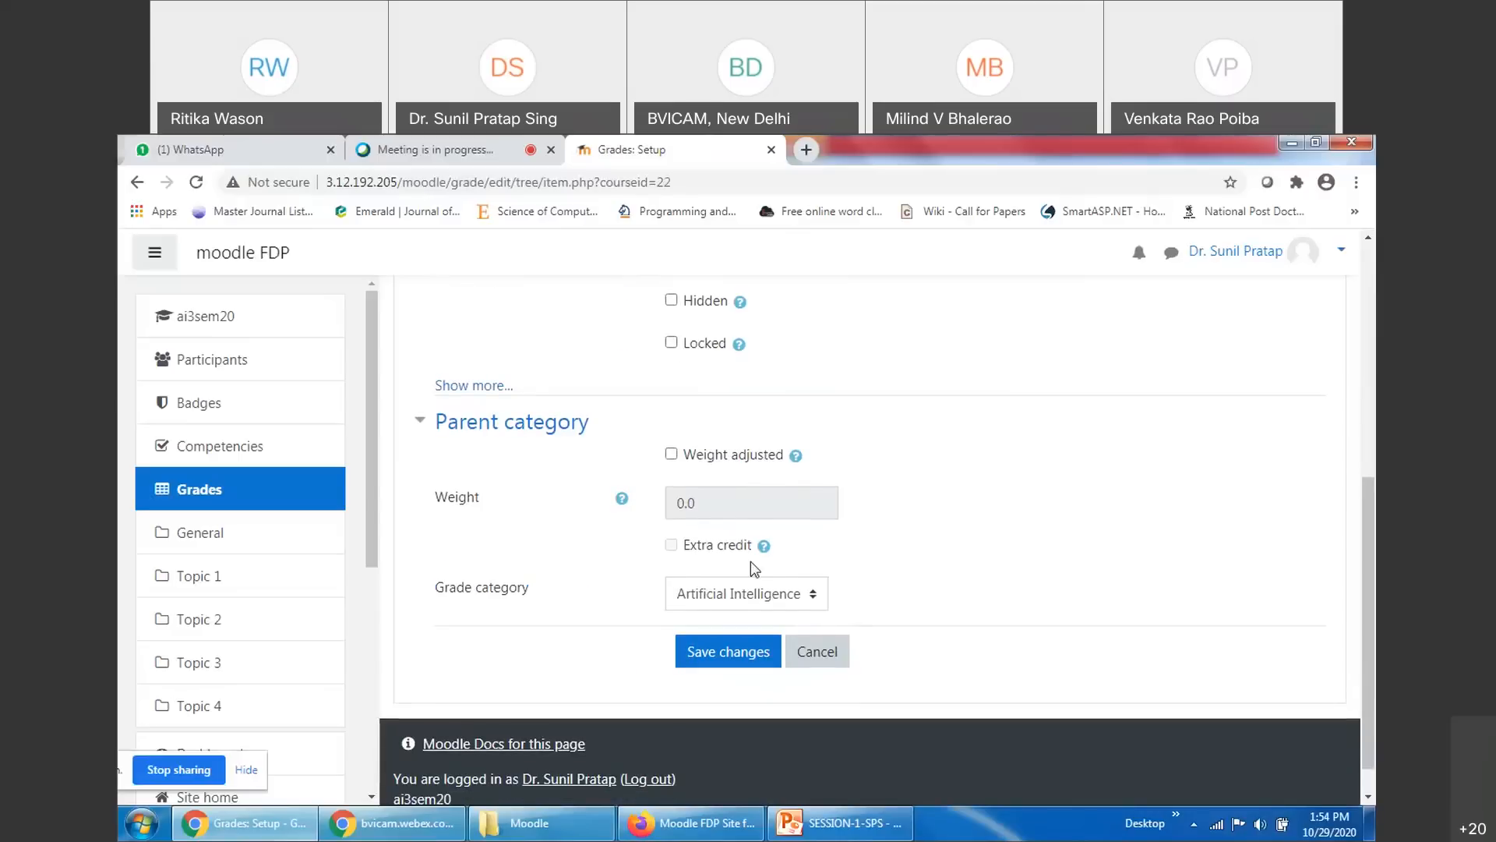
pyautogui.scroll(5, 808, 530)
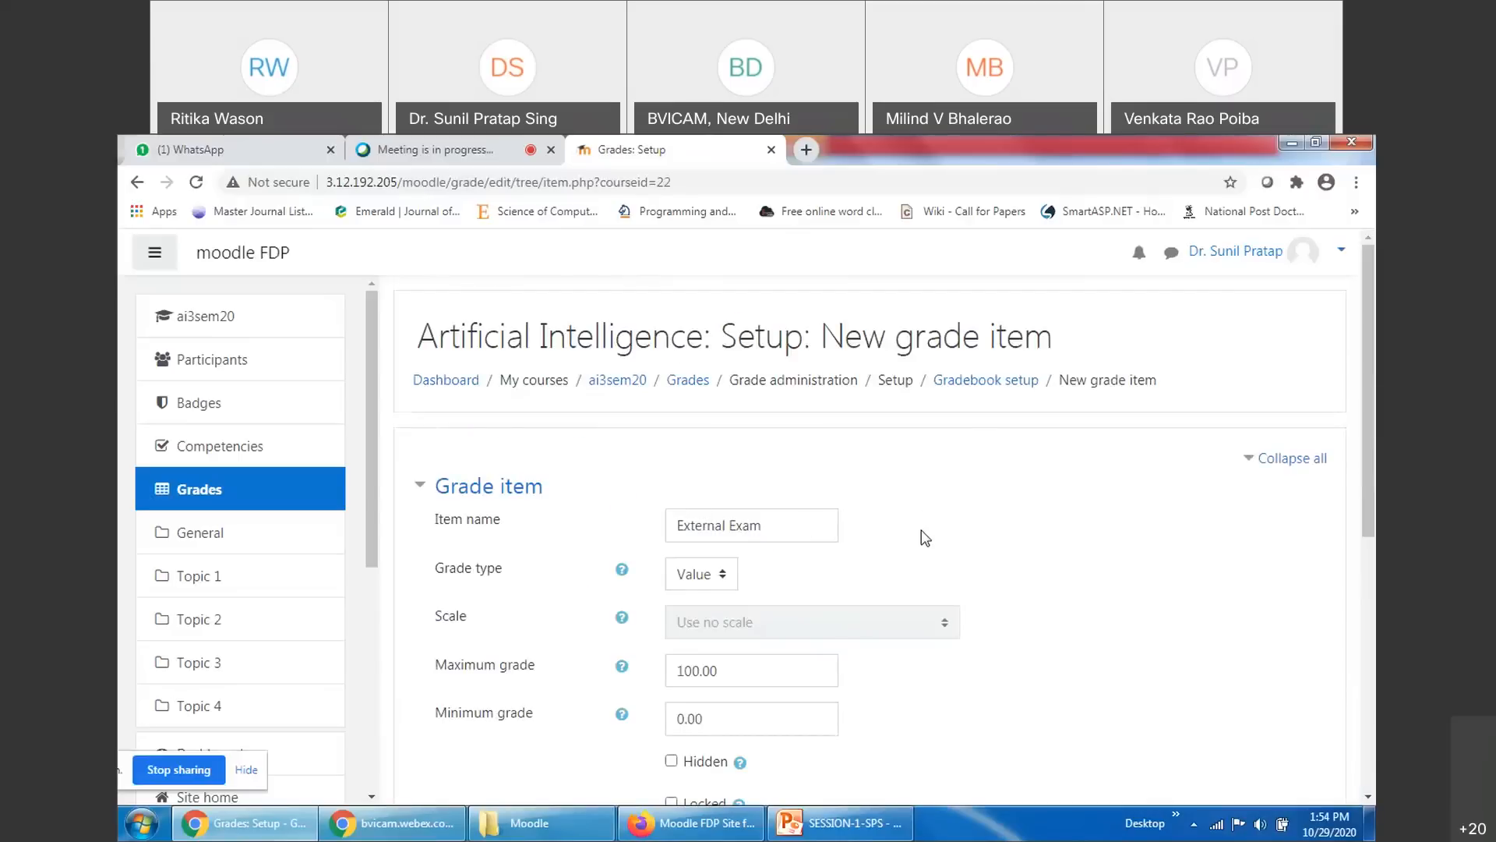
pyautogui.scroll(-1, 923, 536)
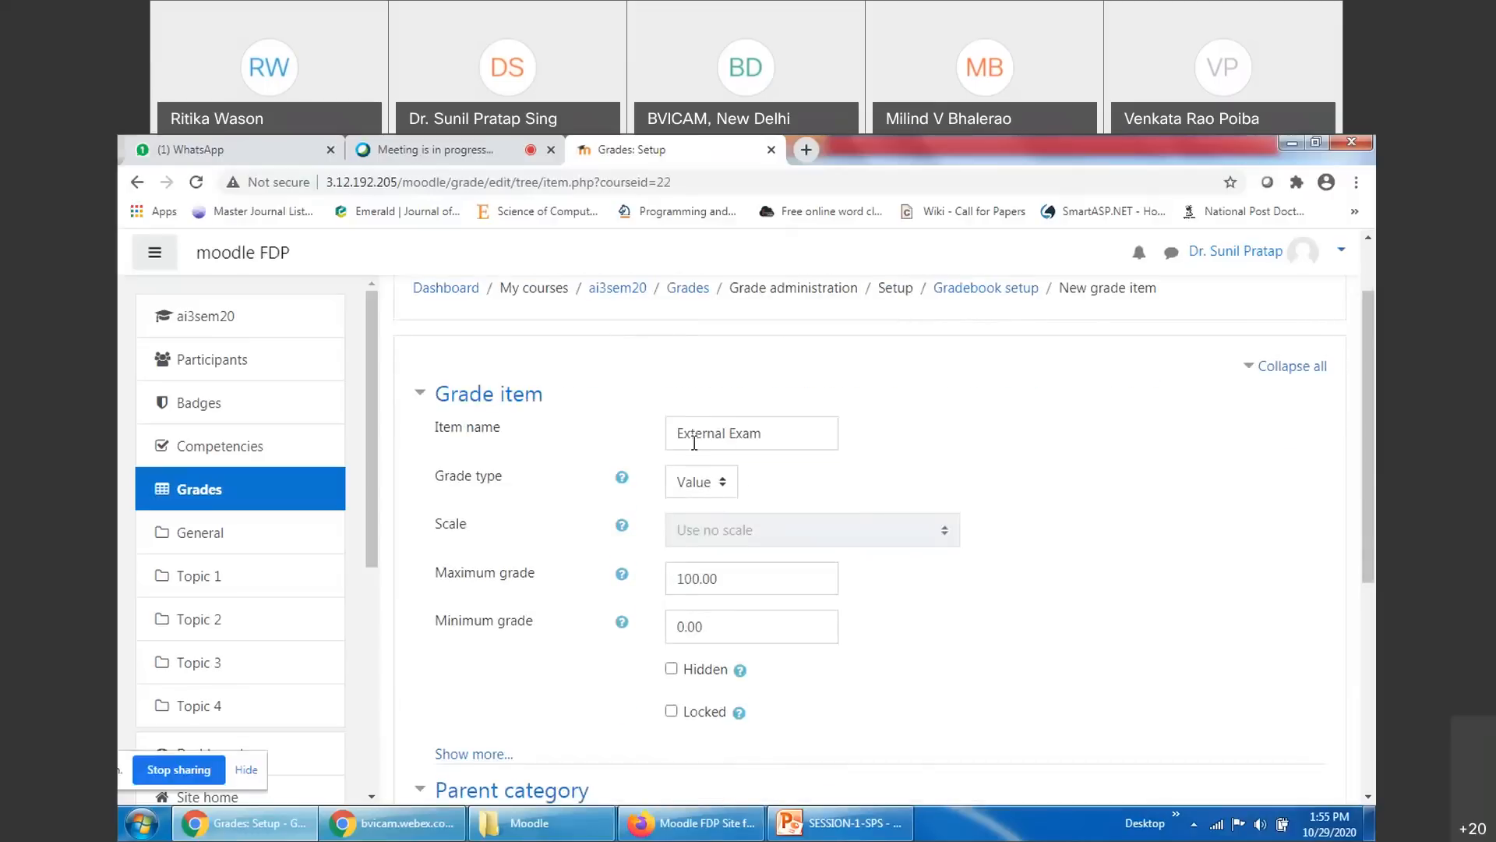
pyautogui.tripleClick(718, 445)
pyautogui.click(974, 469)
pyautogui.scroll(-5, 935, 491)
pyautogui.click(728, 562)
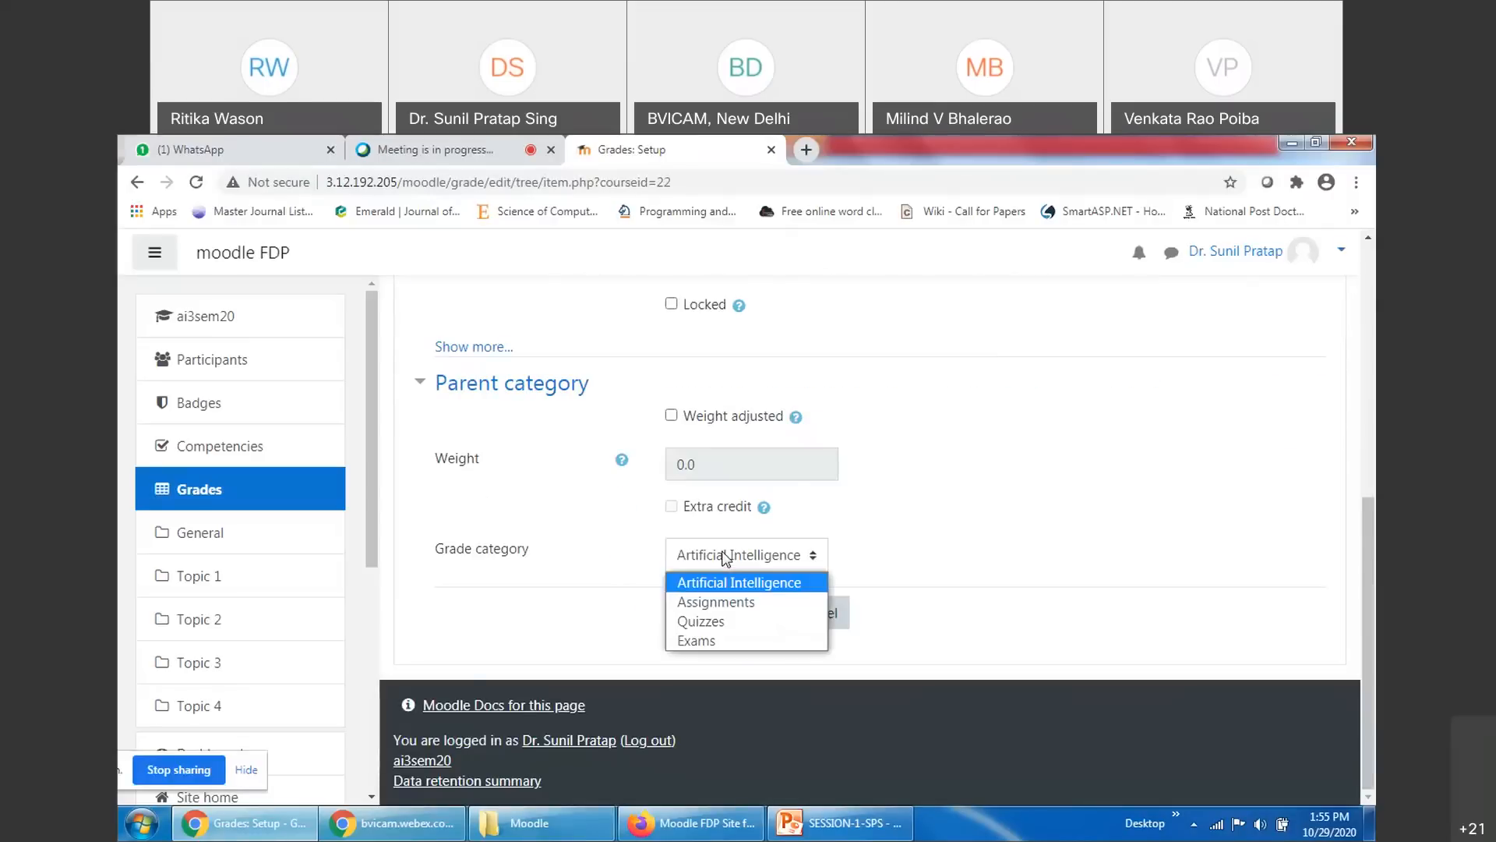
pyautogui.click(721, 639)
pyautogui.click(728, 614)
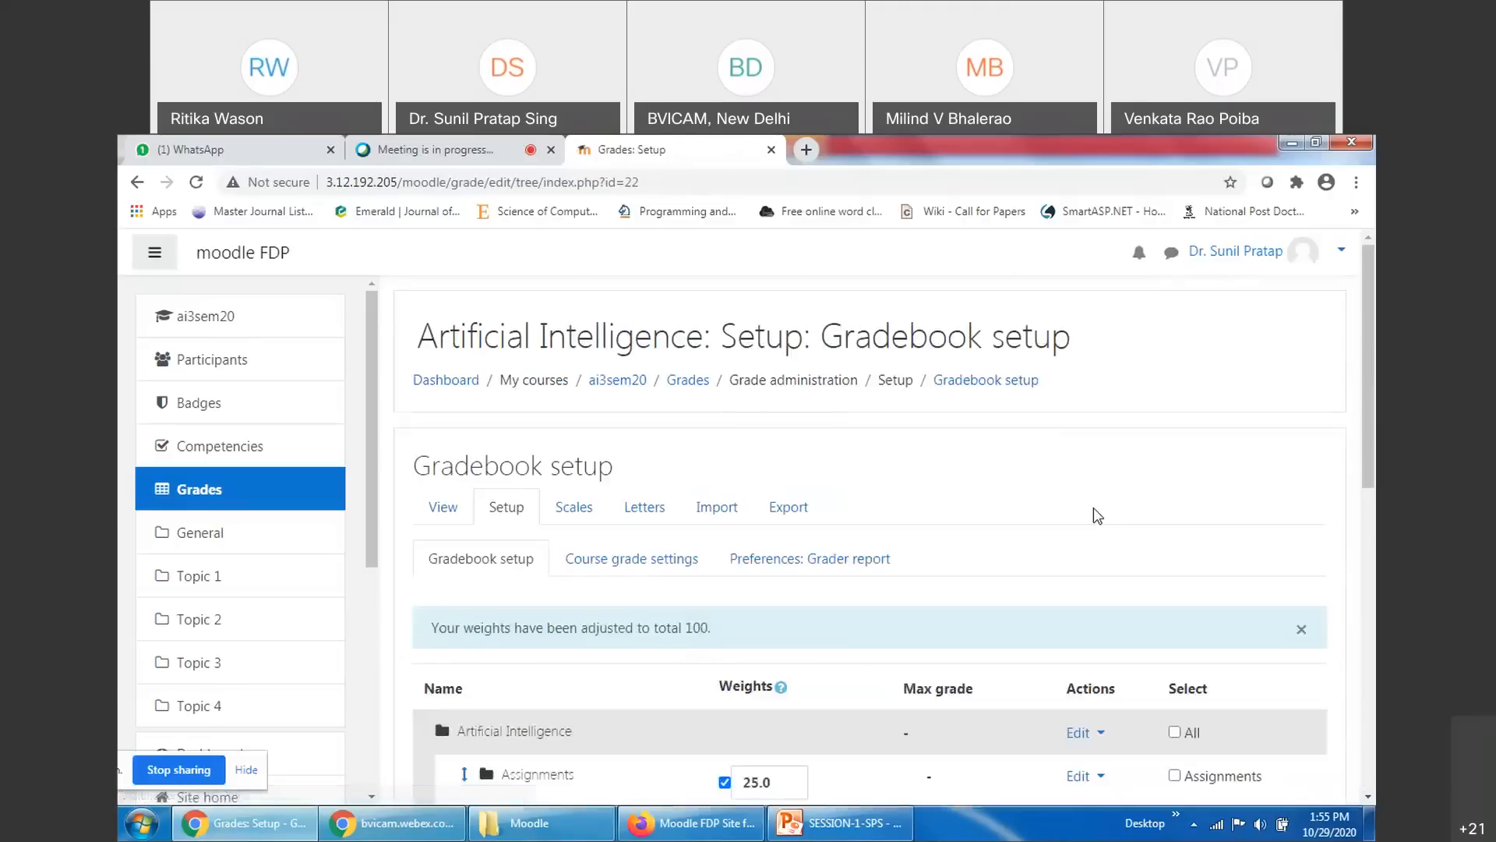
# Override the Internal Exam weight within the Exams category and set it to 25.0
pyautogui.scroll(-7, 1093, 507)
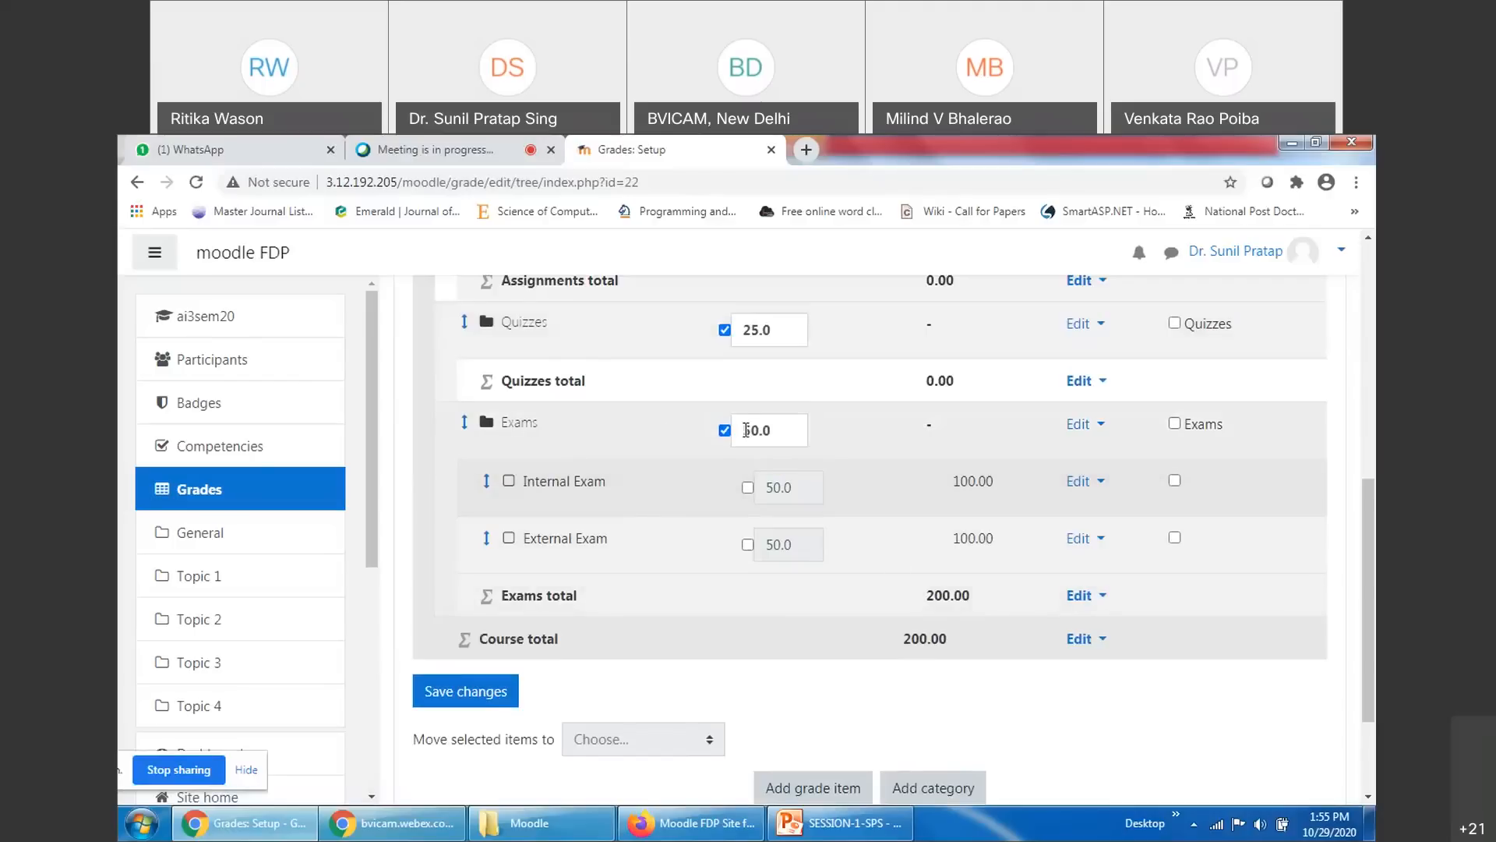
pyautogui.doubleClick(515, 423)
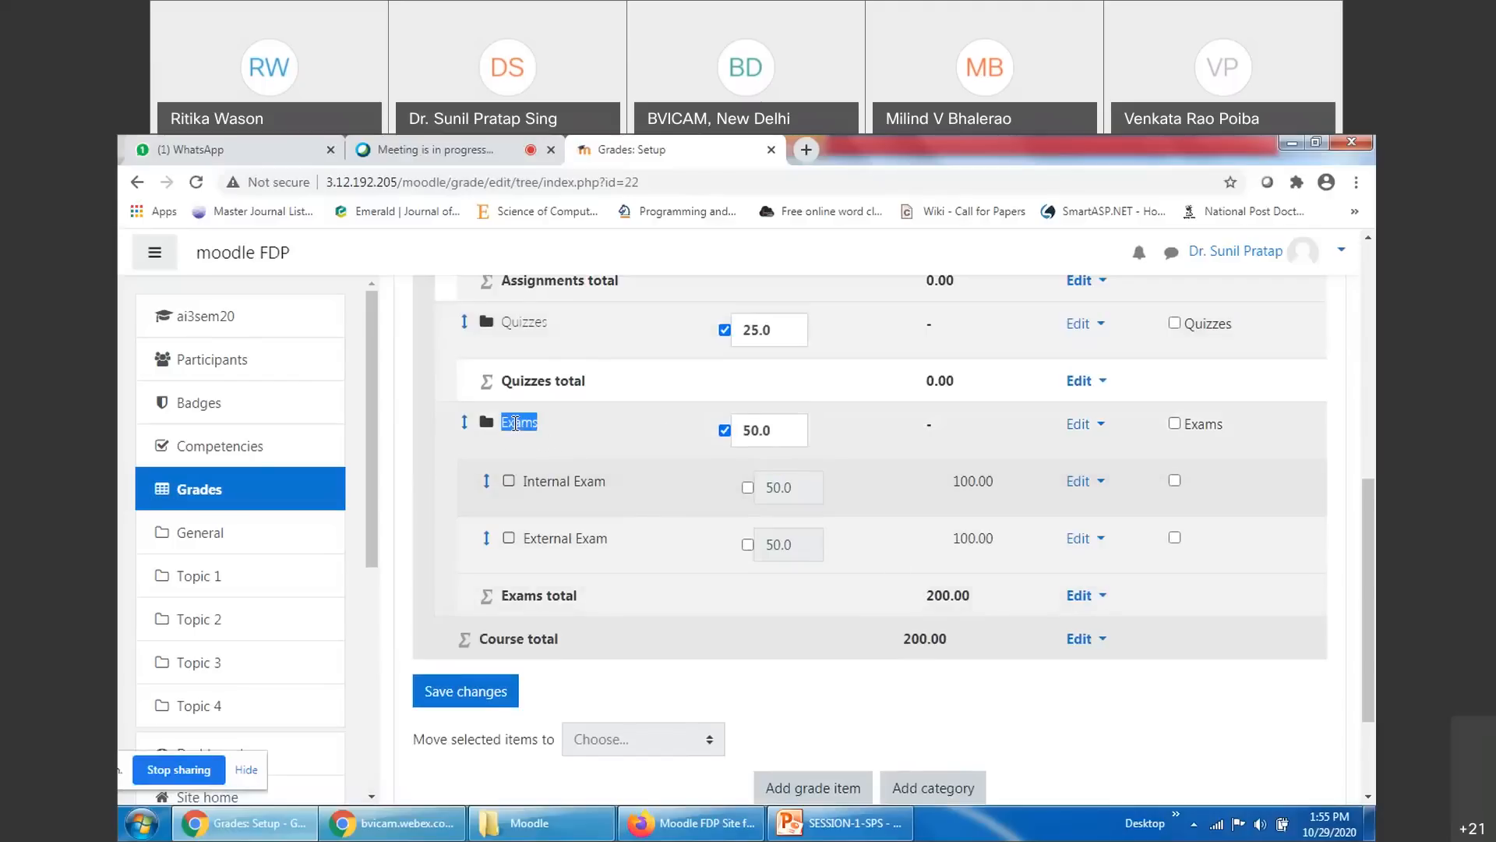
pyautogui.click(849, 440)
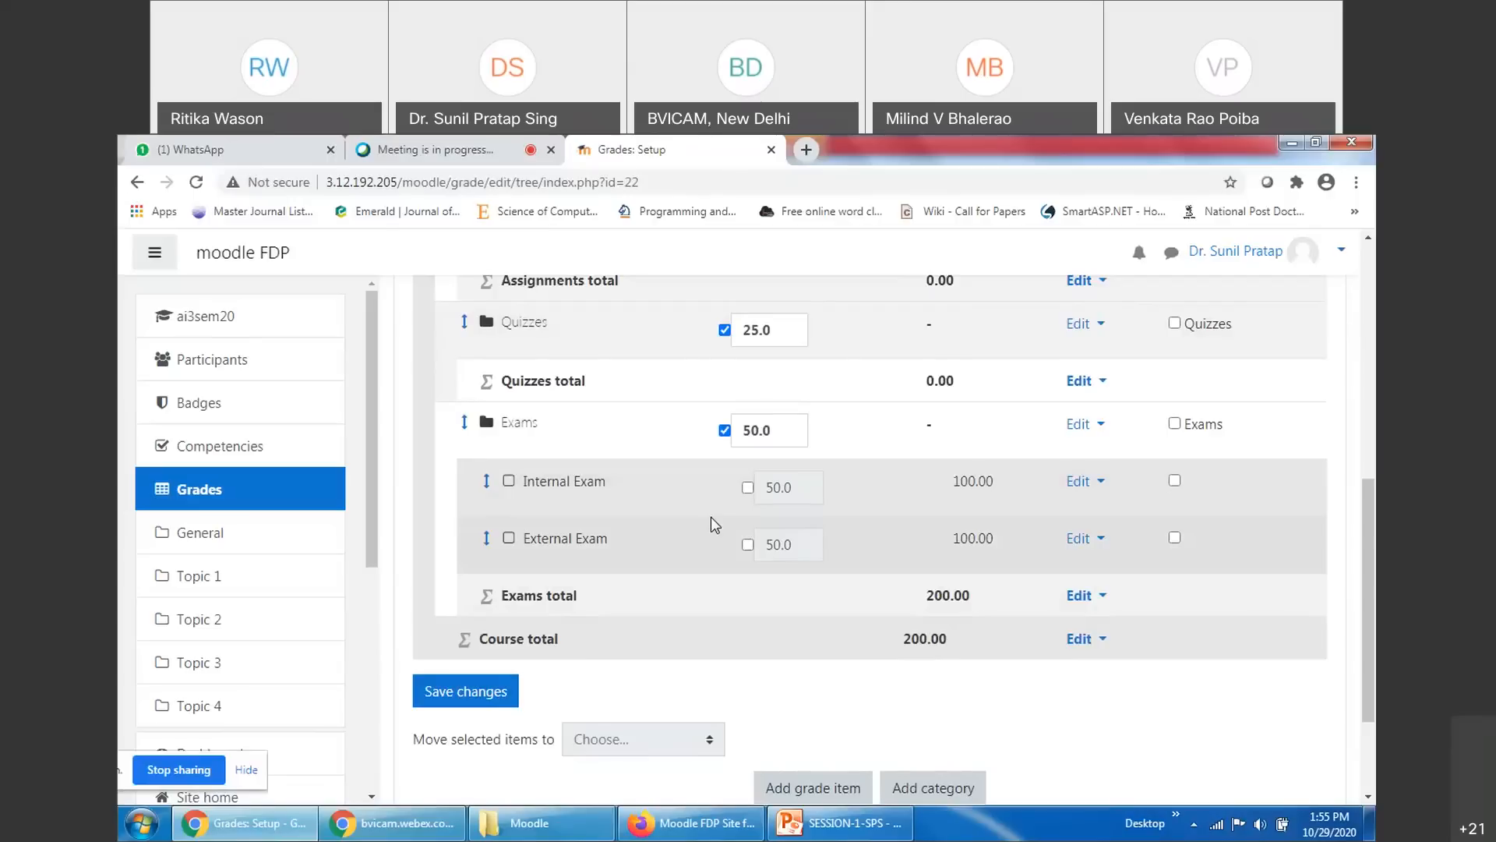
pyautogui.click(748, 488)
pyautogui.click(789, 491)
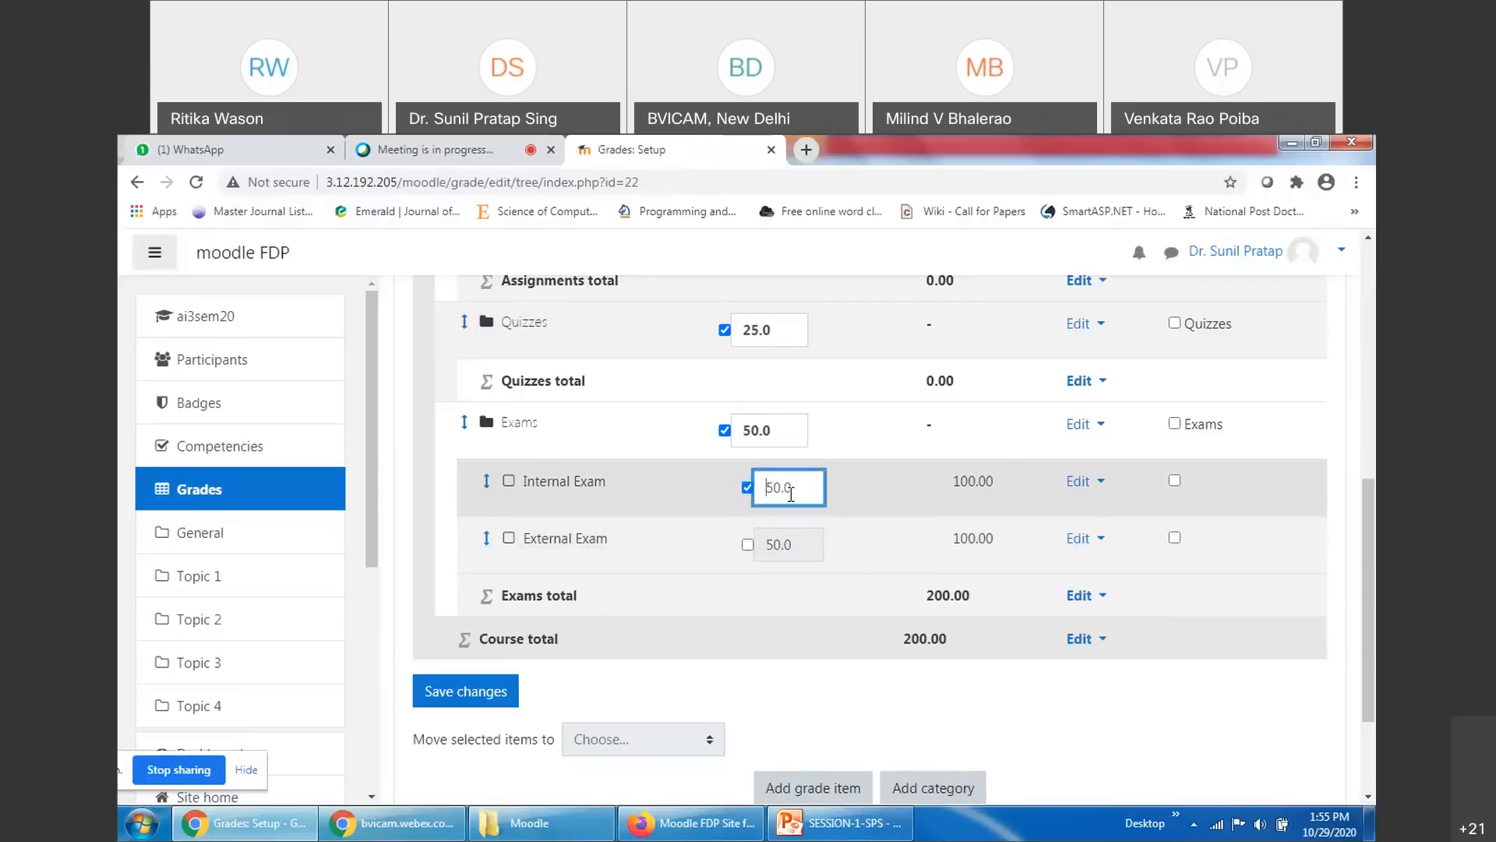
pyautogui.press('BackSpace')
pyautogui.press('BackSpace')
pyautogui.write('25')
# Override the External Exam weight with 75.0 and save the gradebook changes
pyautogui.click(748, 544)
pyautogui.click(782, 545)
pyautogui.press('BackSpace')
pyautogui.press('BackSpace')
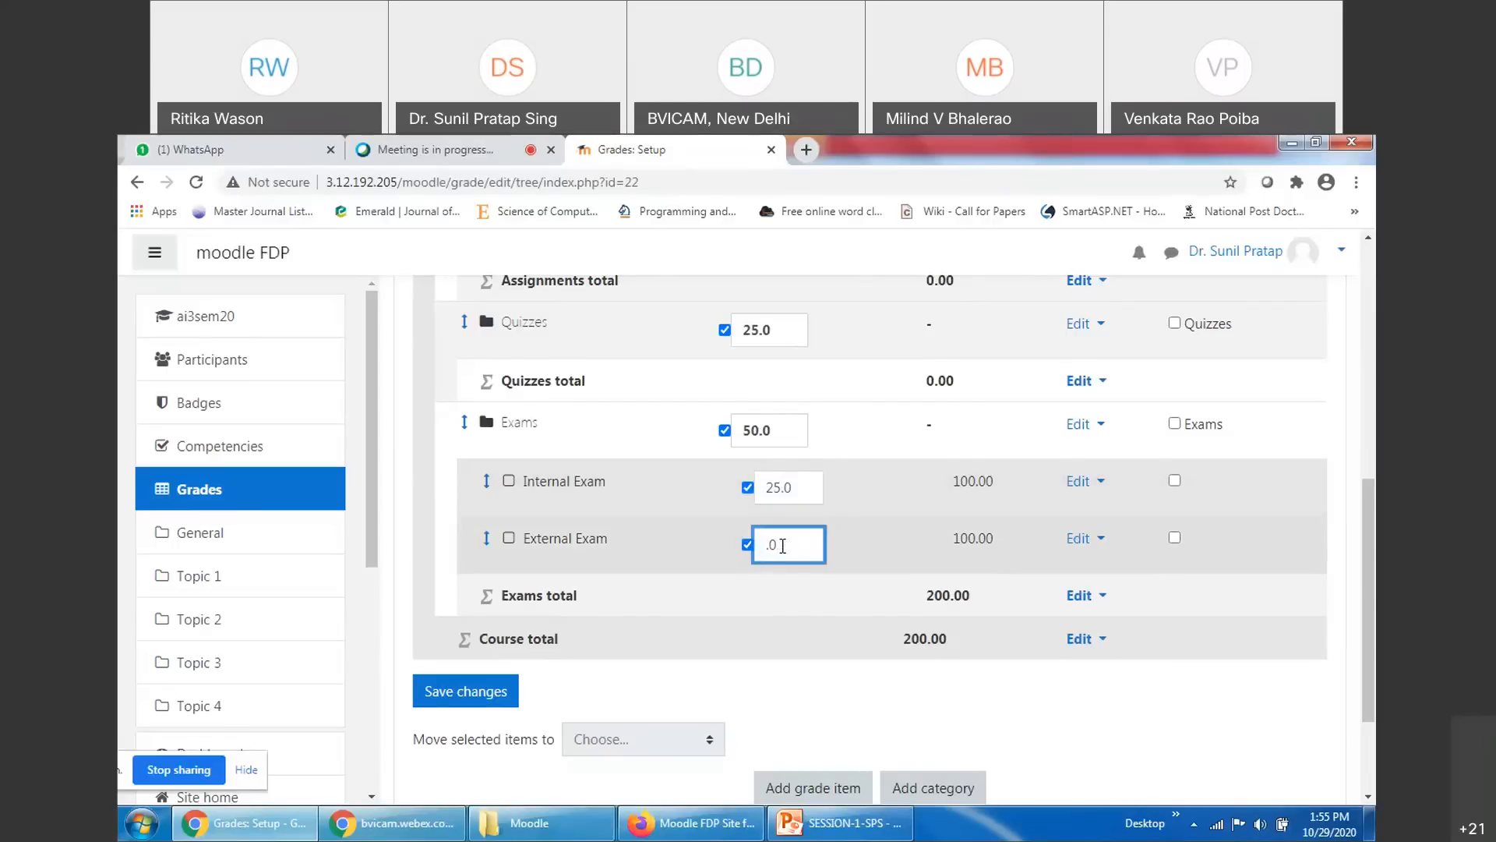
pyautogui.write('75')
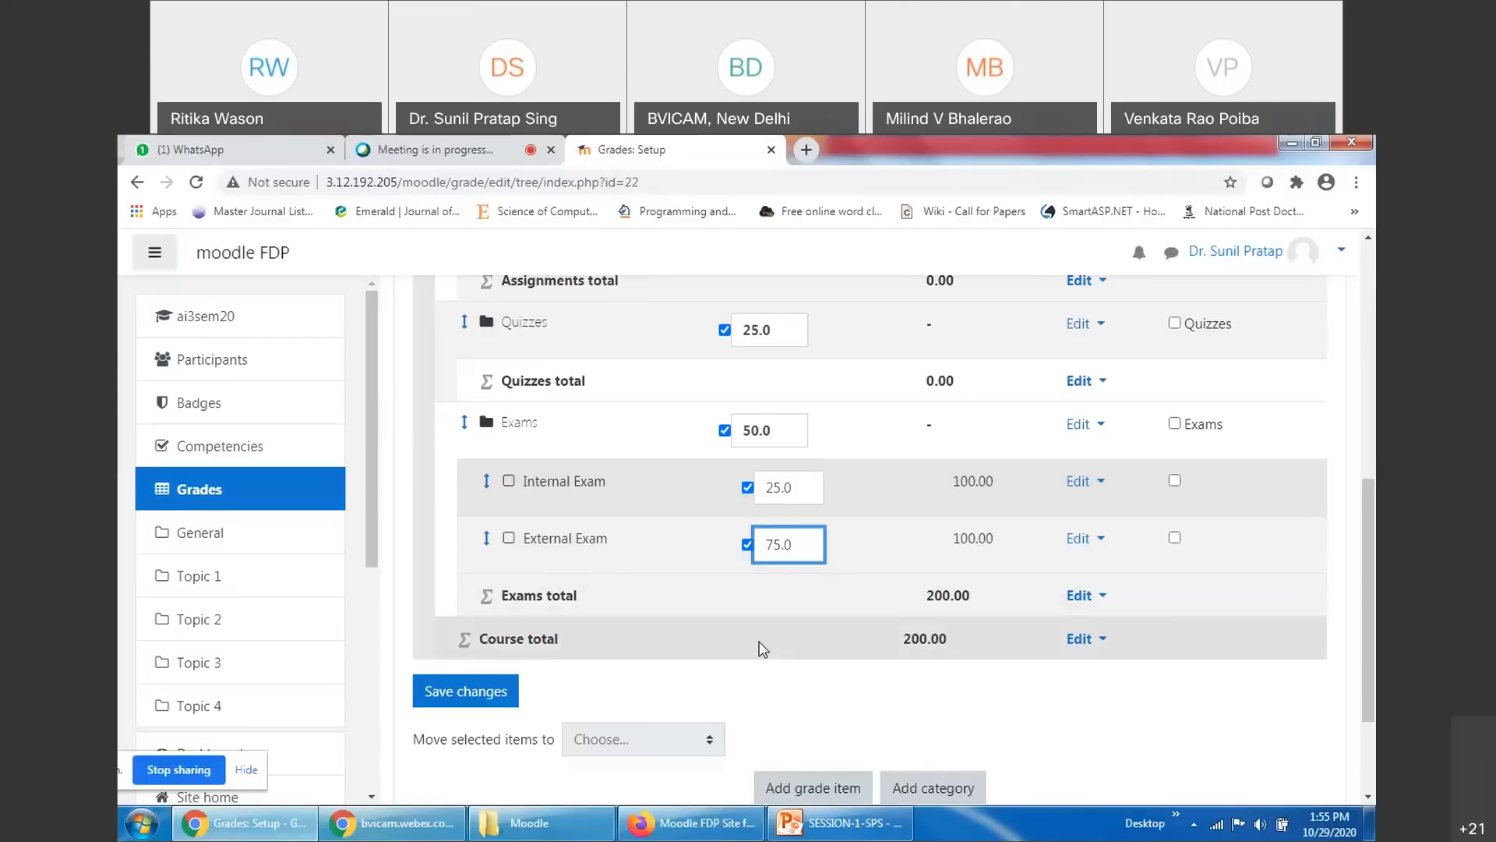
pyautogui.scroll(-1, 762, 649)
pyautogui.click(468, 600)
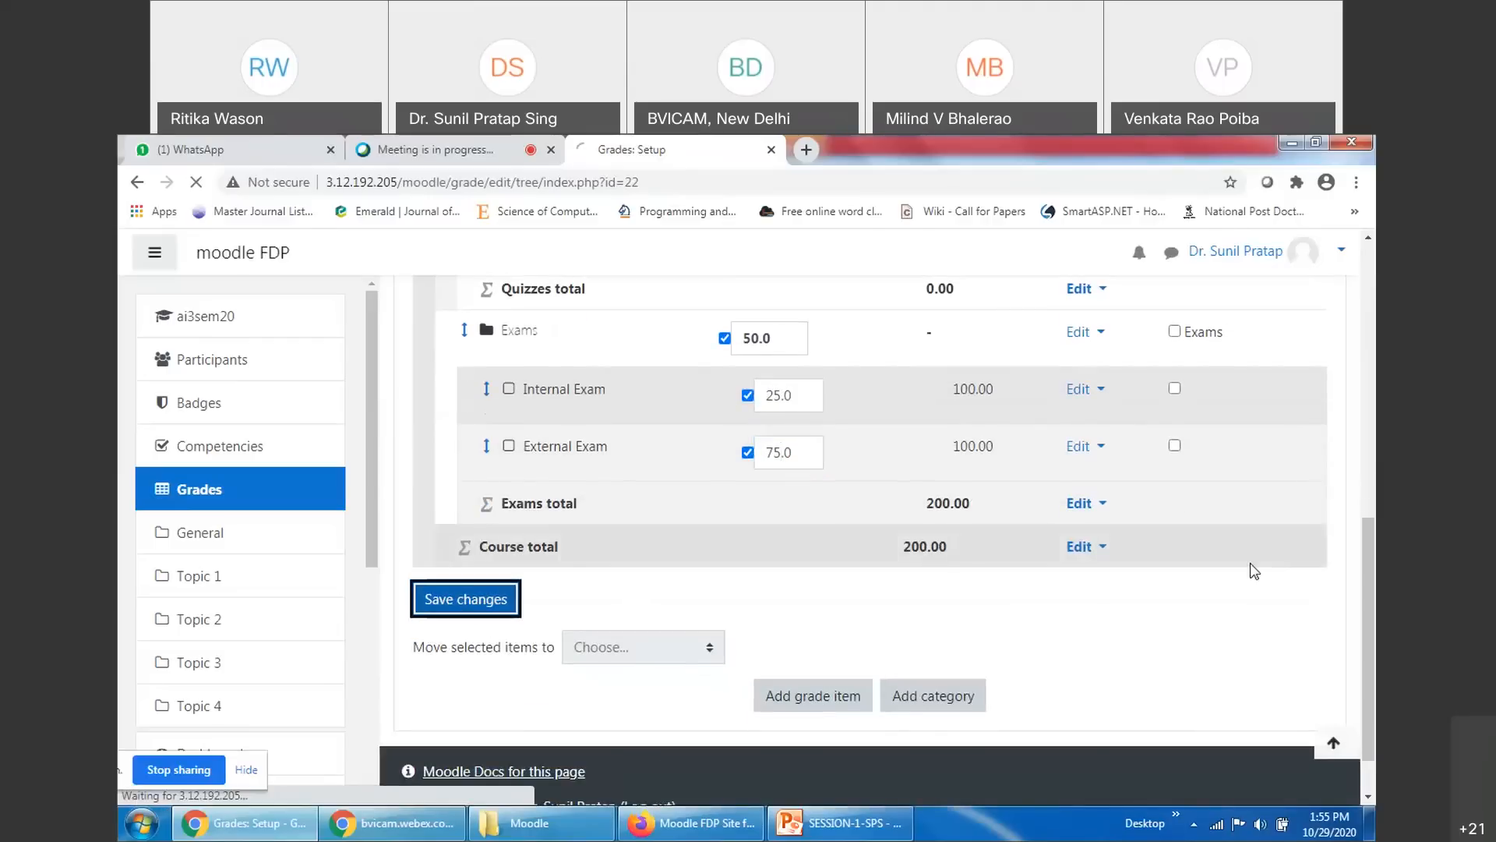
# Review the weights, maximum grades and totals of the Assignments, Quizzes and Exams categories in the gradebook setup
pyautogui.scroll(-8, 1337, 574)
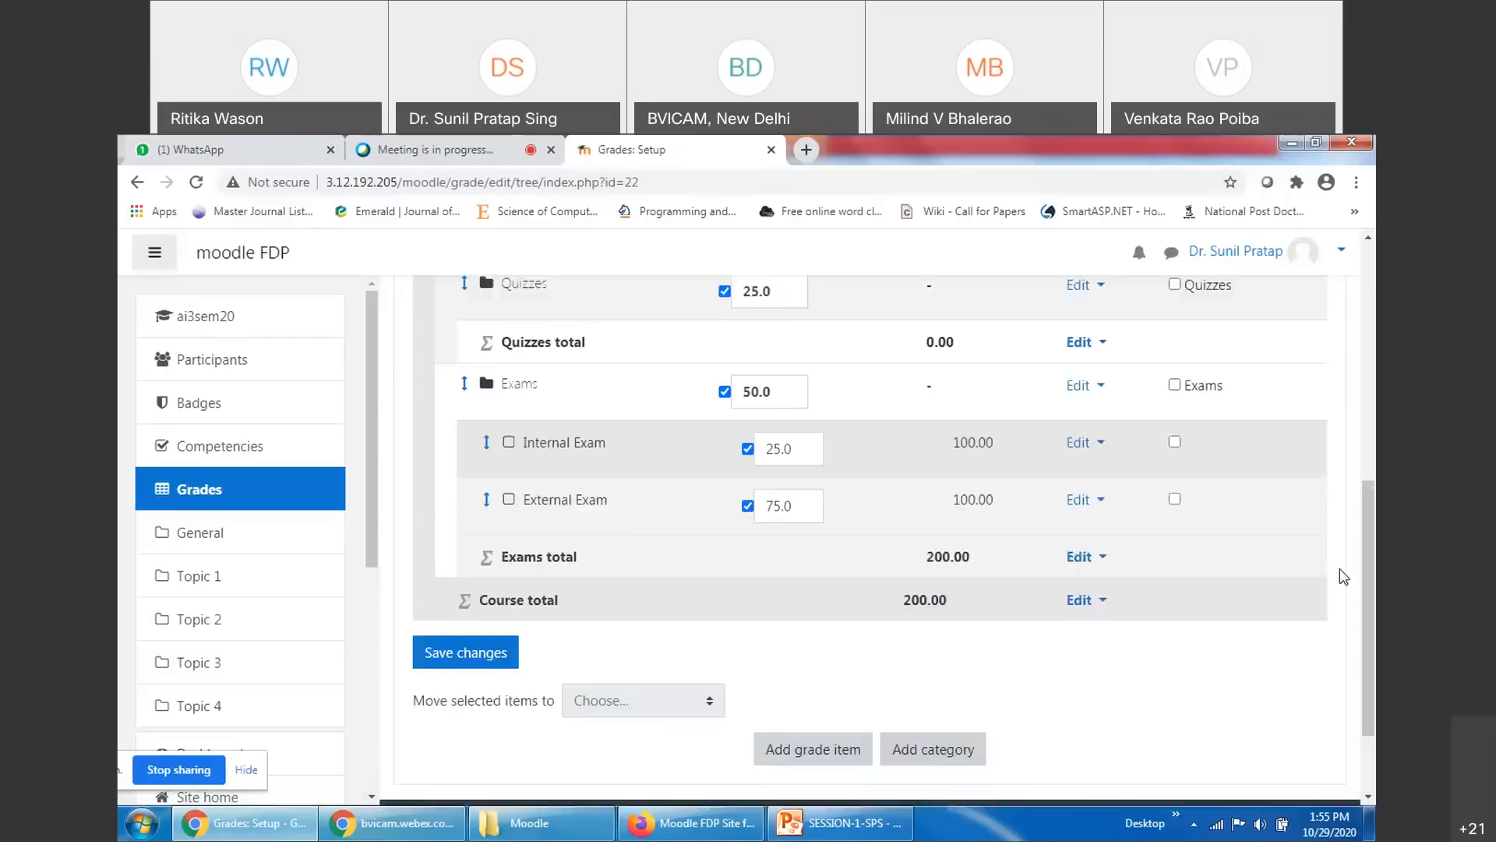
pyautogui.scroll(-1, 1344, 577)
pyautogui.scroll(2, 1344, 577)
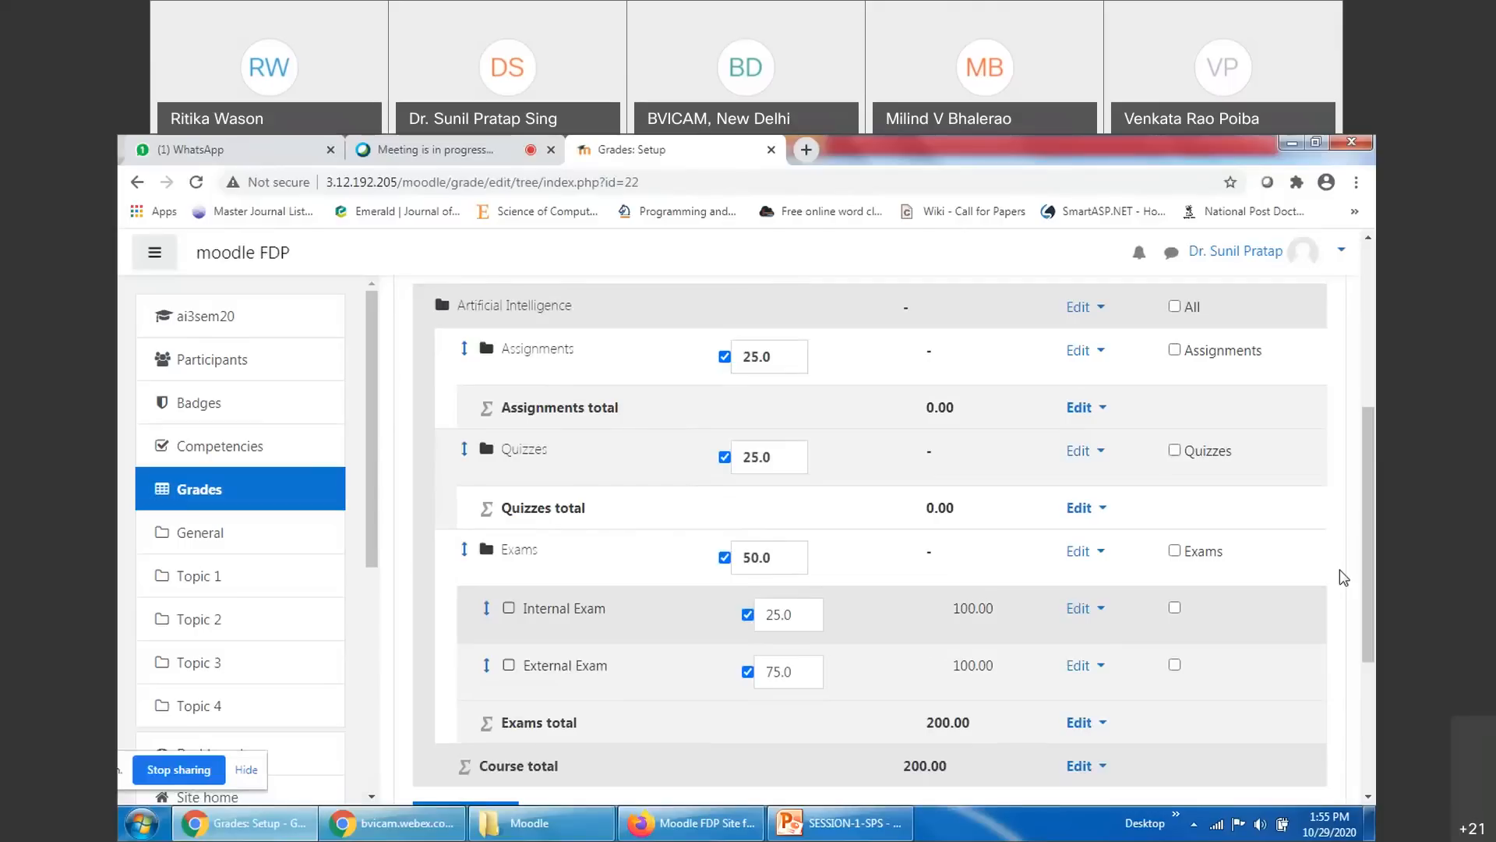
pyautogui.scroll(1, 1344, 577)
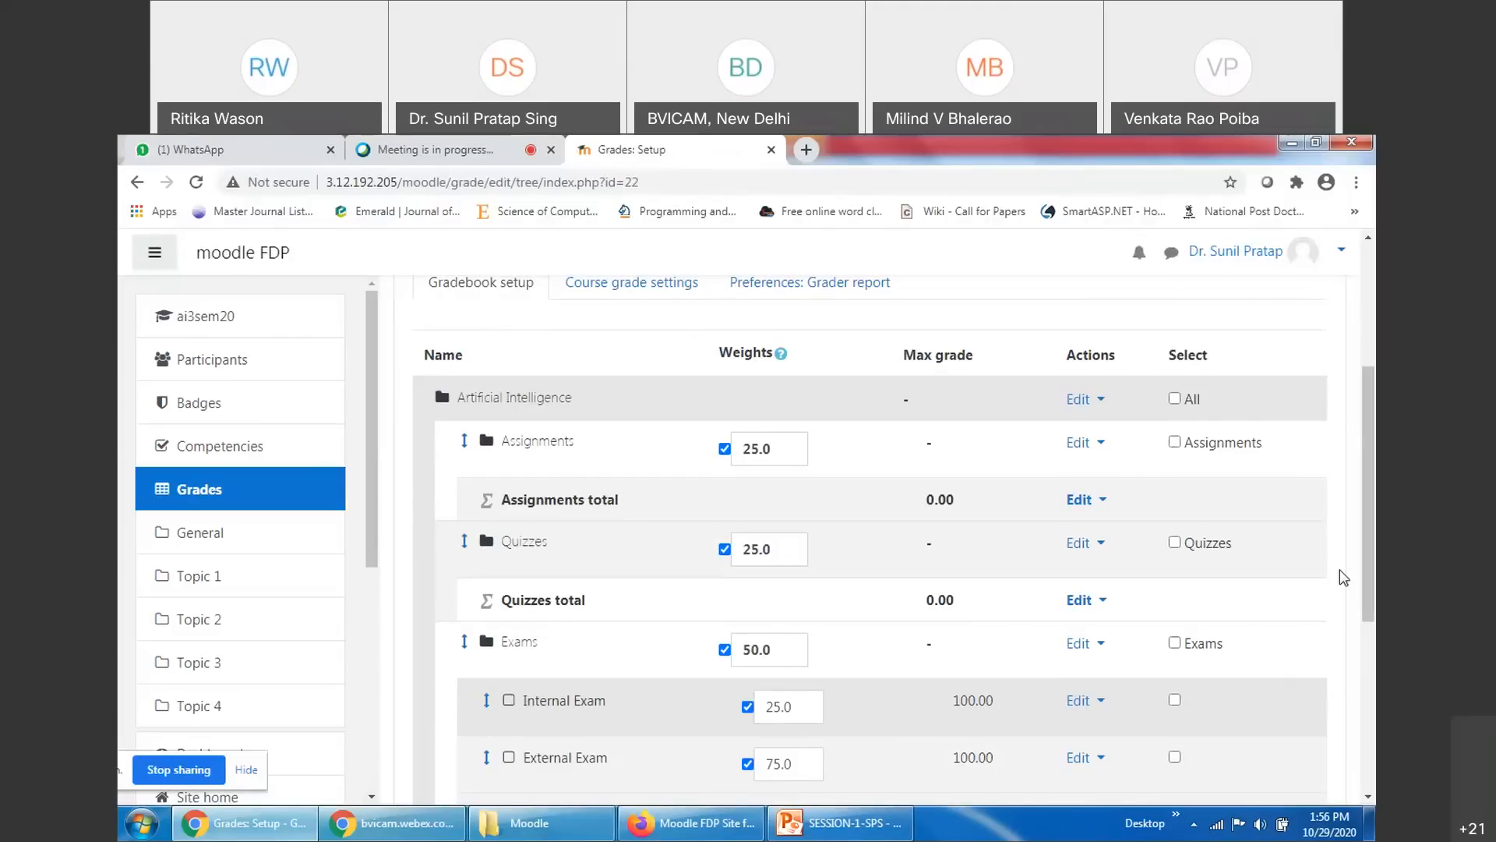
pyautogui.scroll(-5, 1343, 577)
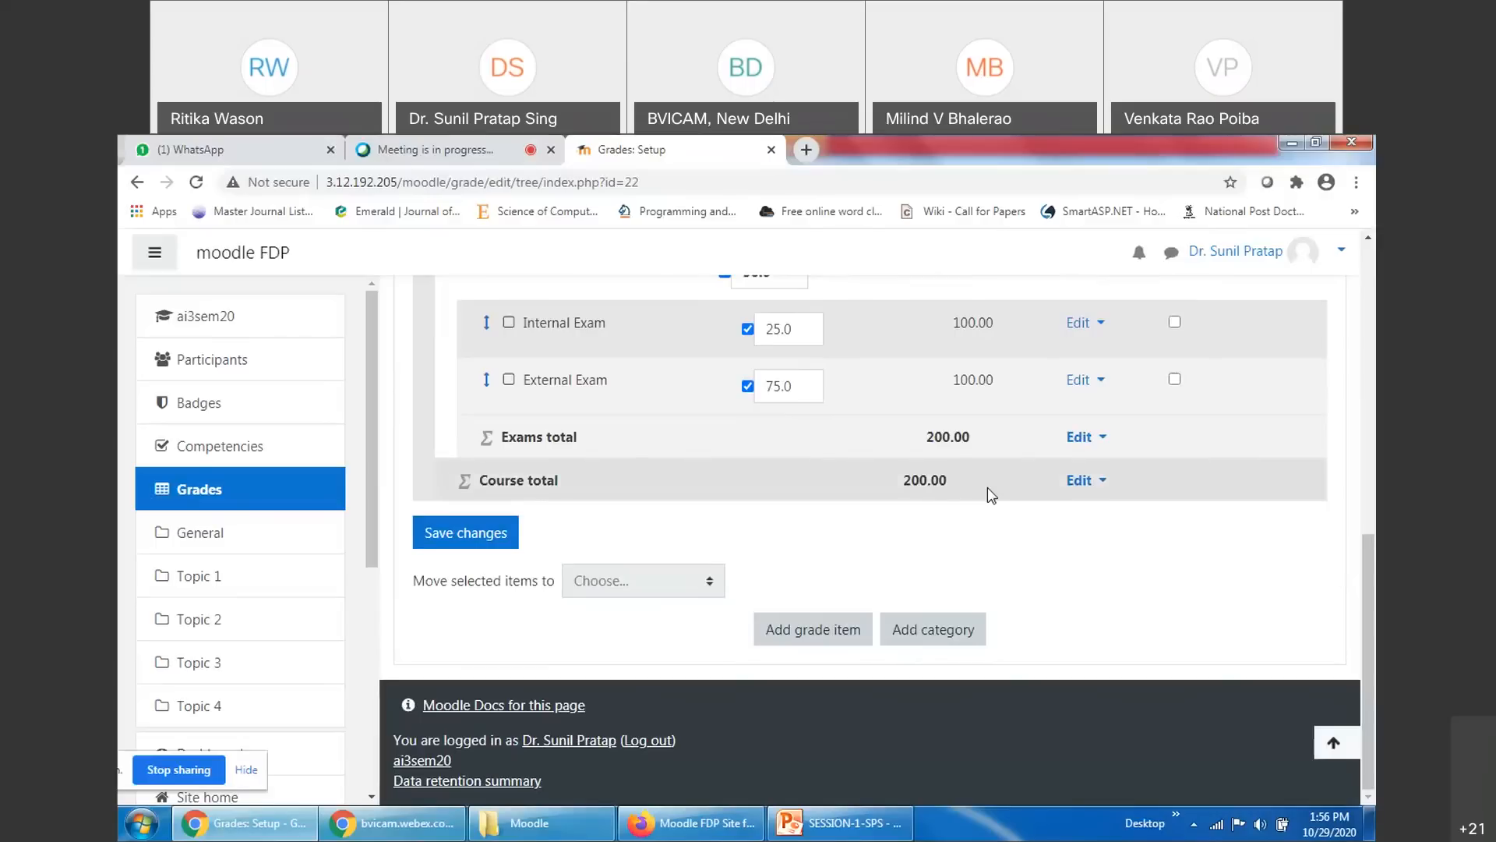
pyautogui.scroll(2, 1254, 547)
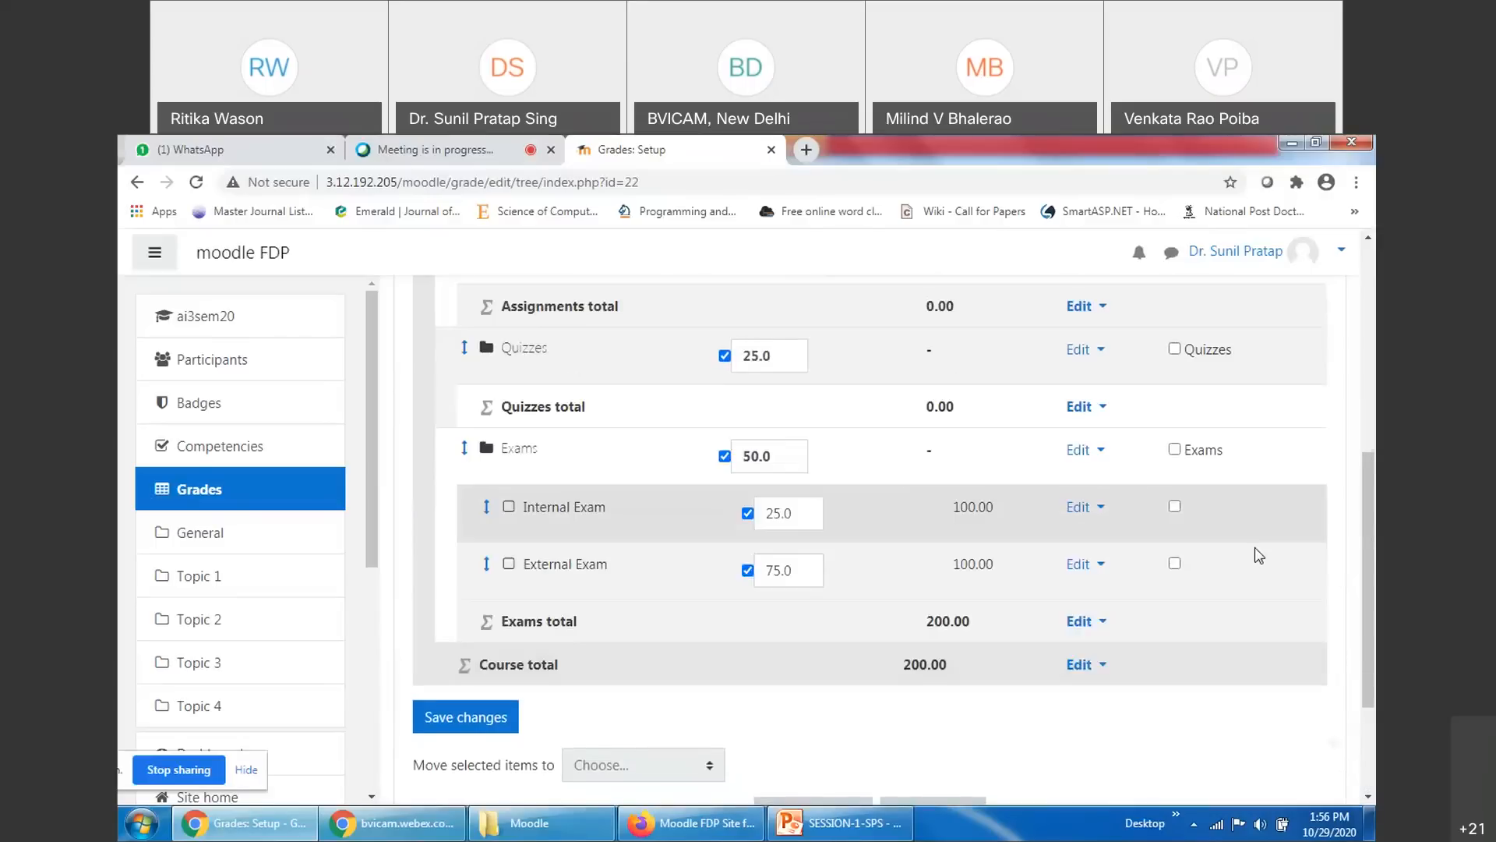
pyautogui.scroll(3, 1255, 547)
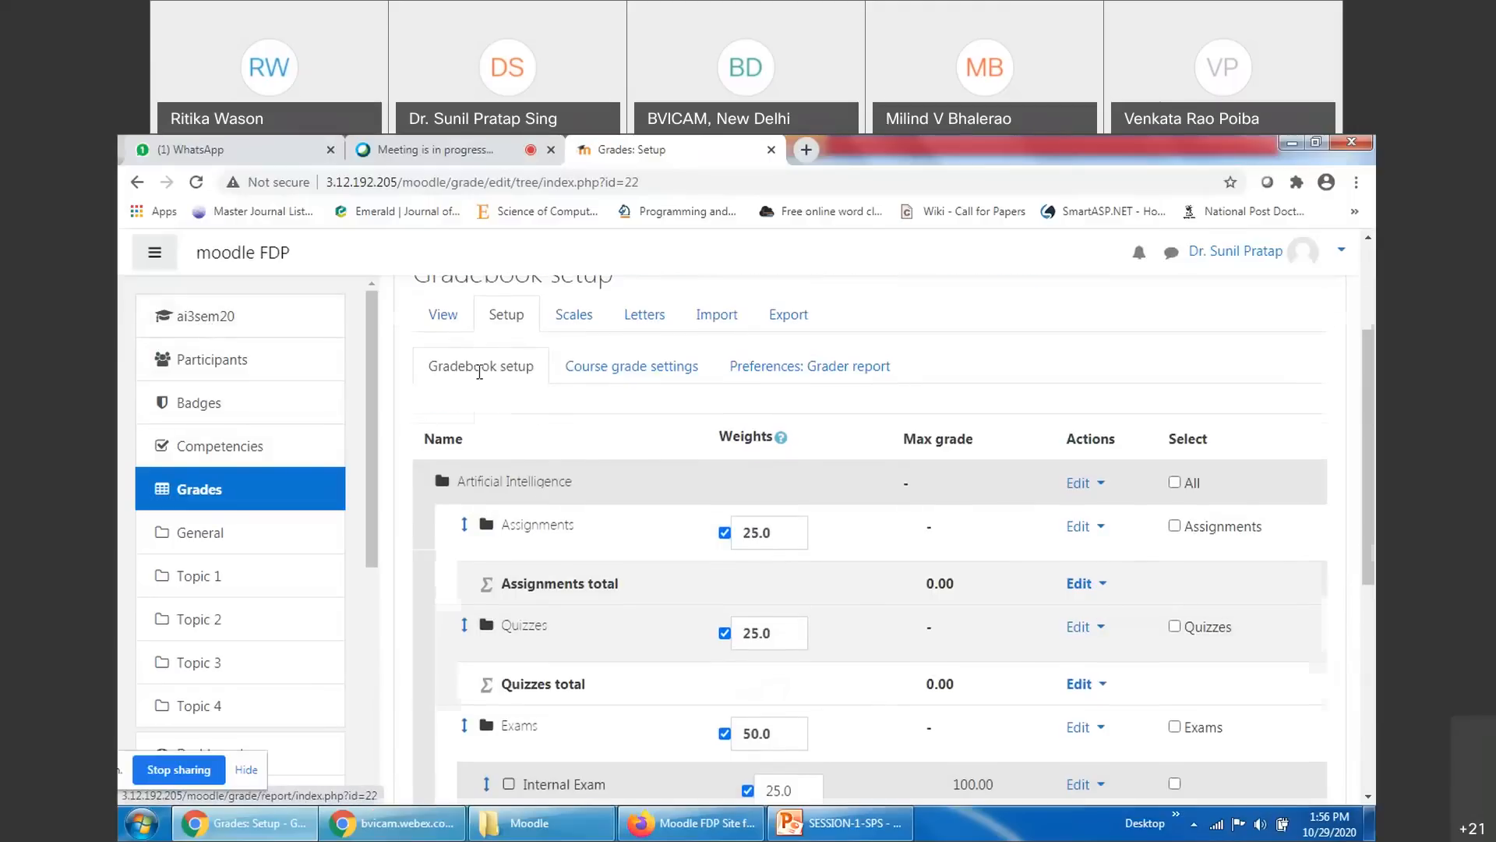
pyautogui.scroll(1, 467, 382)
# Open the grader report and view the grade columns for Assignments, Quizzes and Exams
pyautogui.click(443, 409)
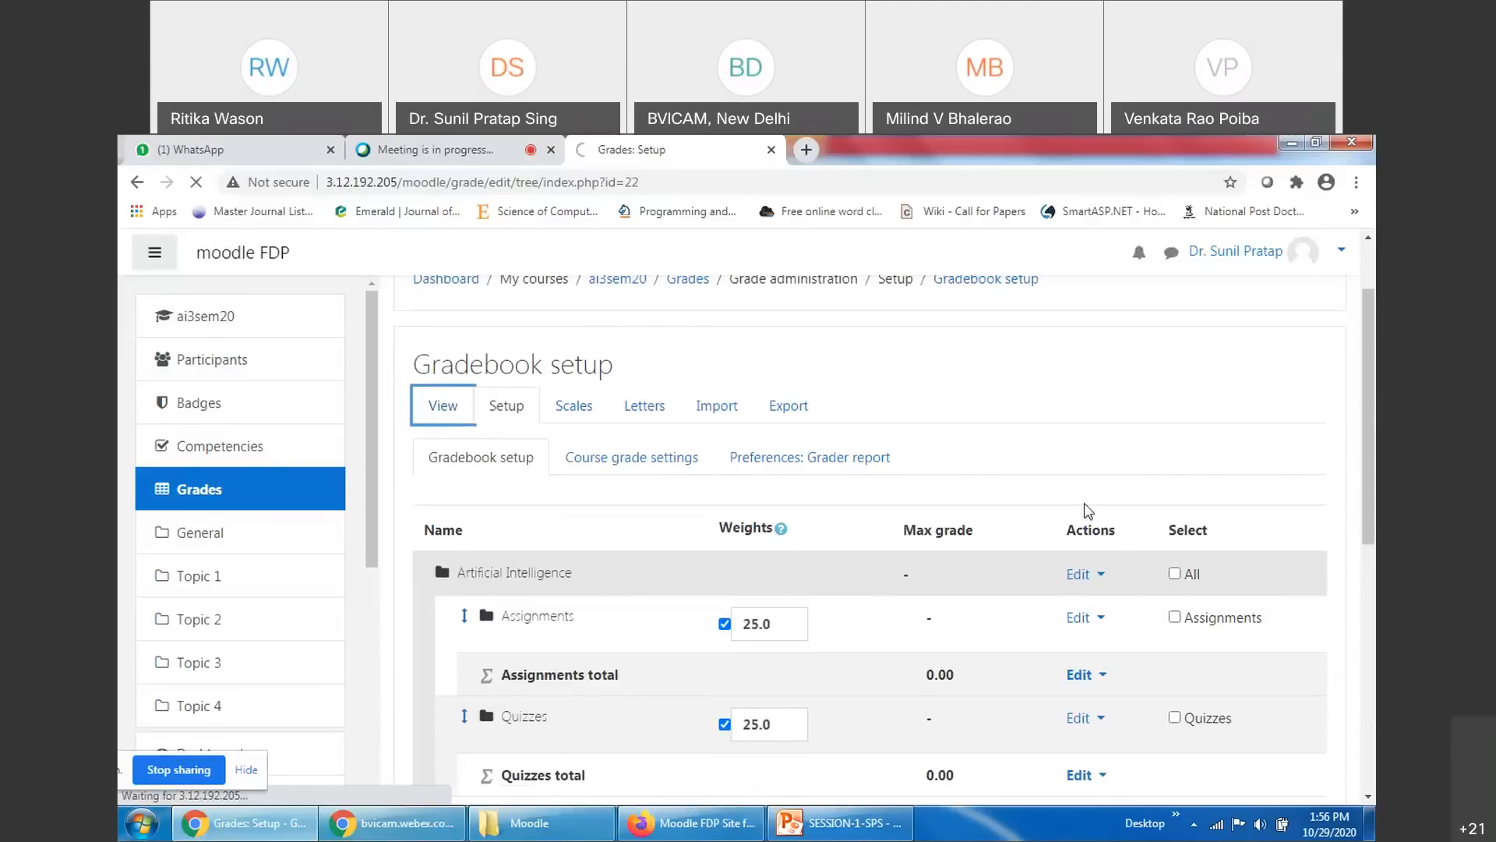
pyautogui.scroll(-3, 1123, 567)
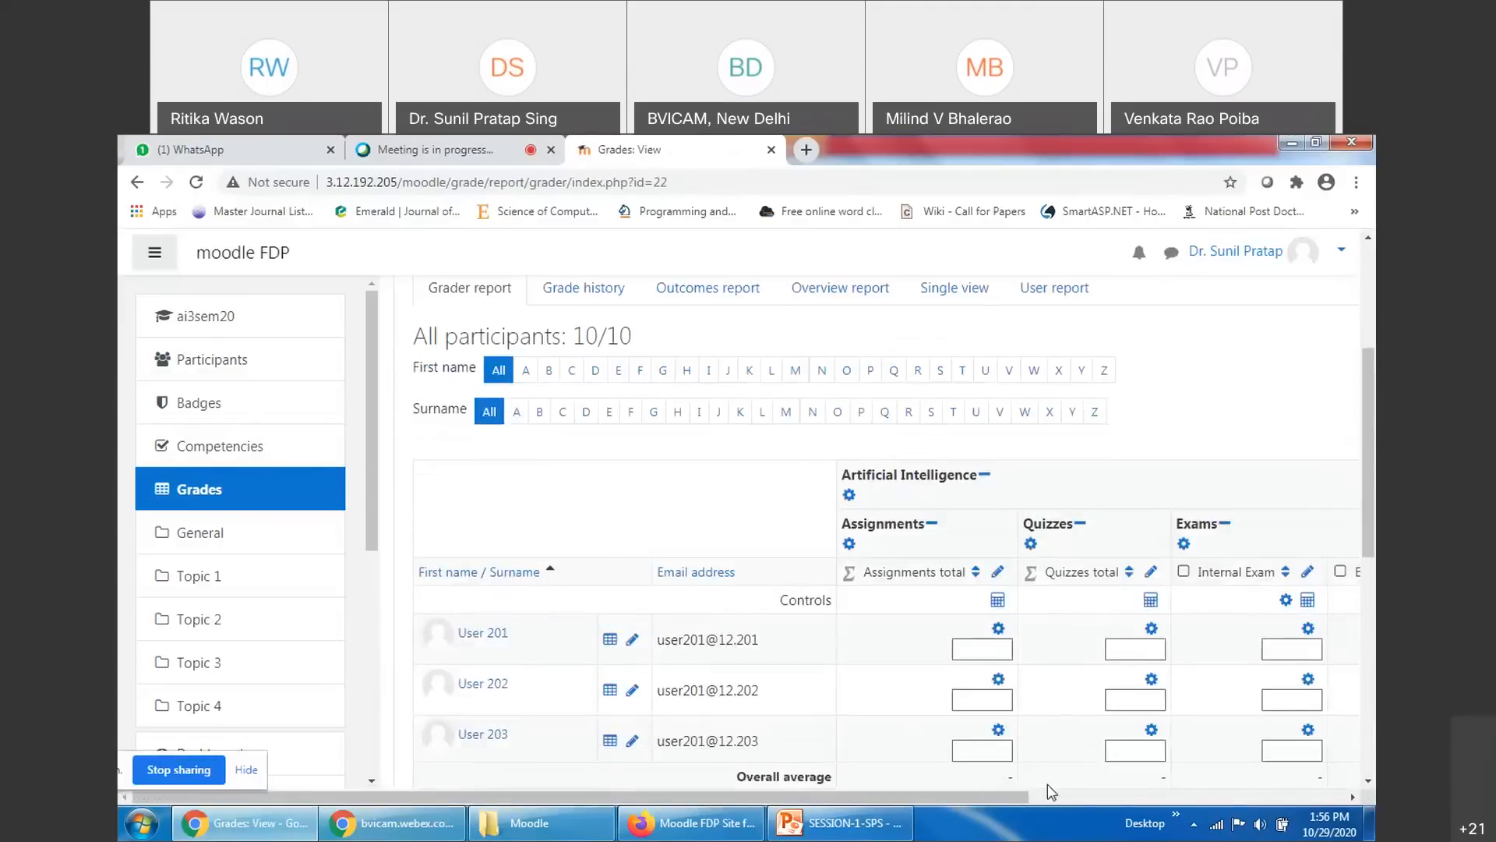
pyautogui.moveTo(985, 796); pyautogui.dragTo(1230, 779)
pyautogui.scroll(3, 1282, 525)
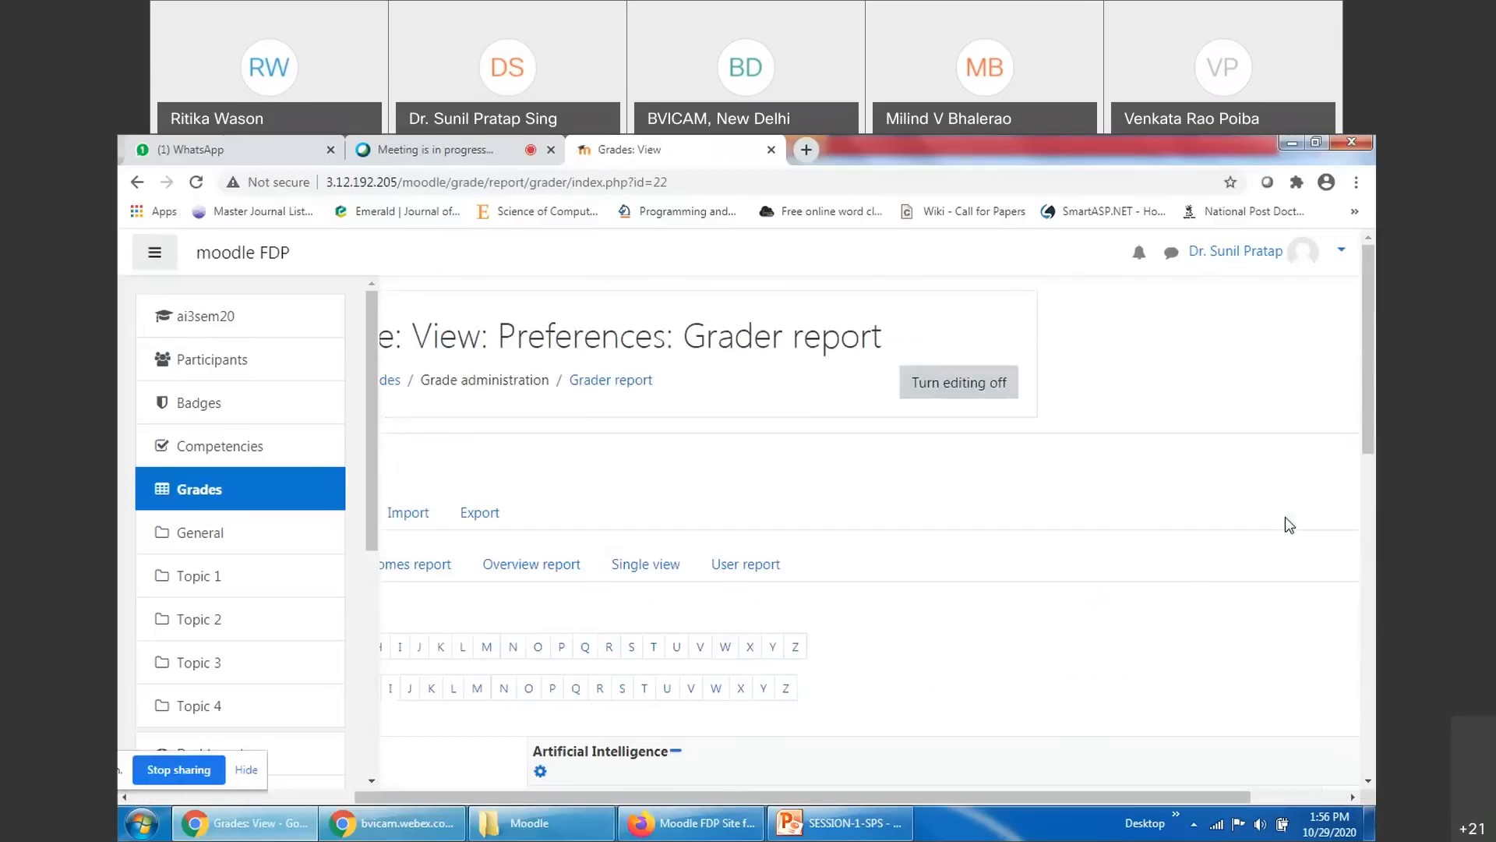
# Turn editing off in the grader report and look over the read-only grade table across all columns
pyautogui.click(958, 390)
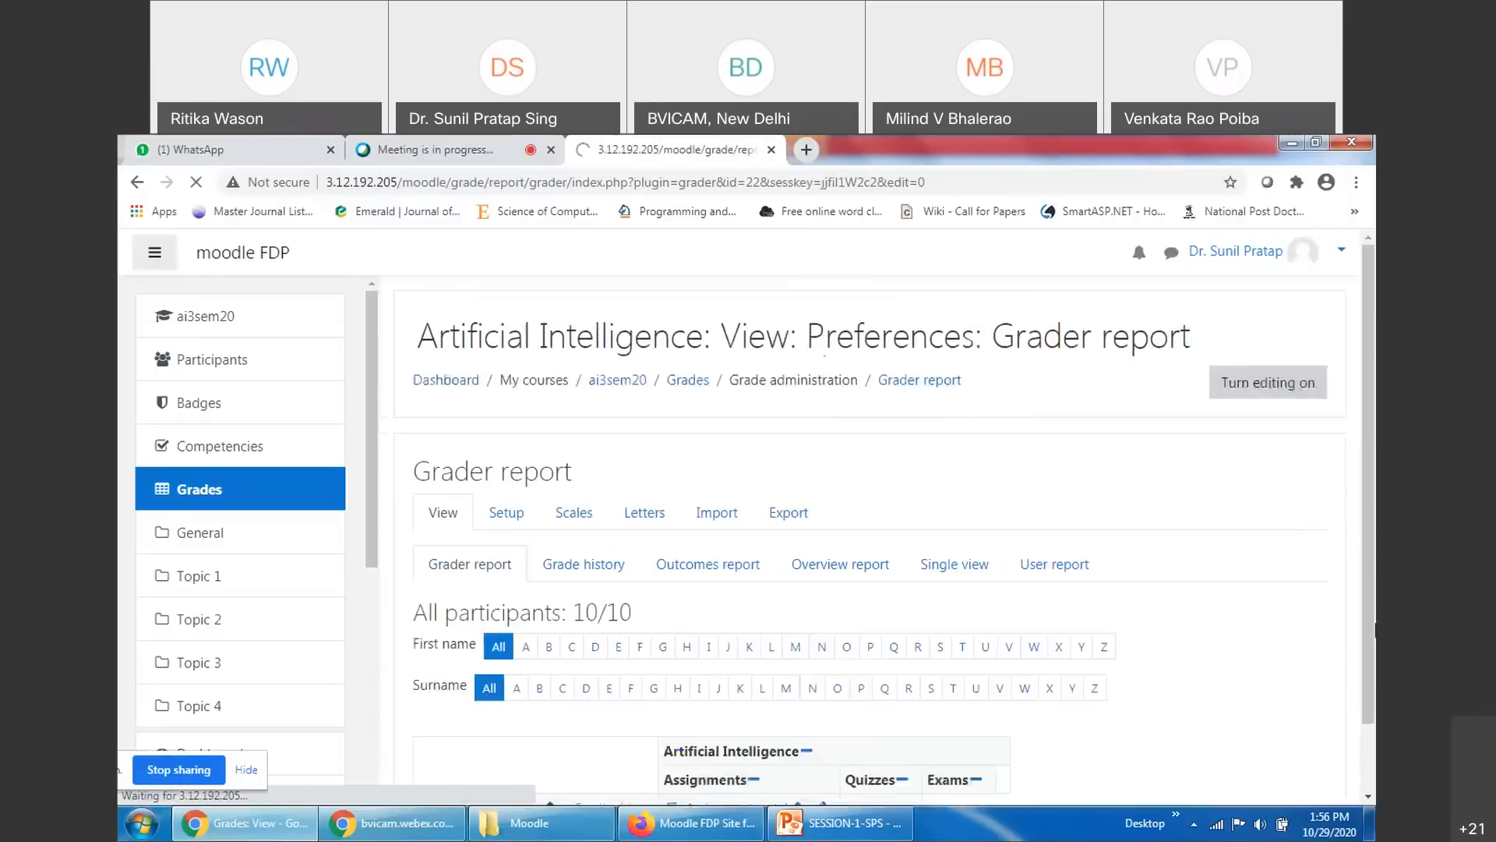
pyautogui.scroll(-5, 1293, 553)
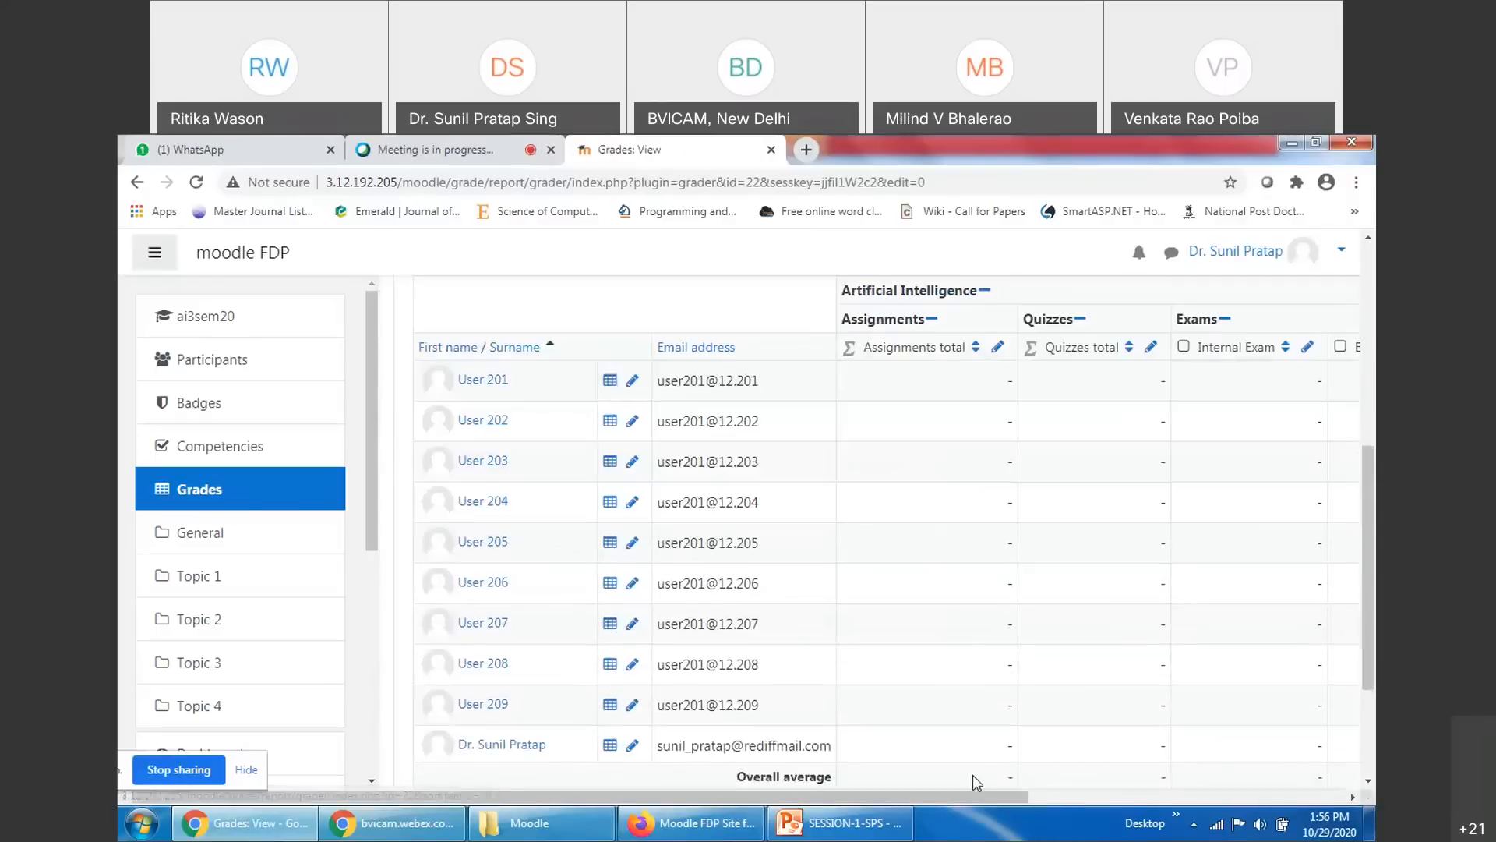
pyautogui.moveTo(946, 796); pyautogui.dragTo(1159, 792)
pyautogui.scroll(5, 939, 792)
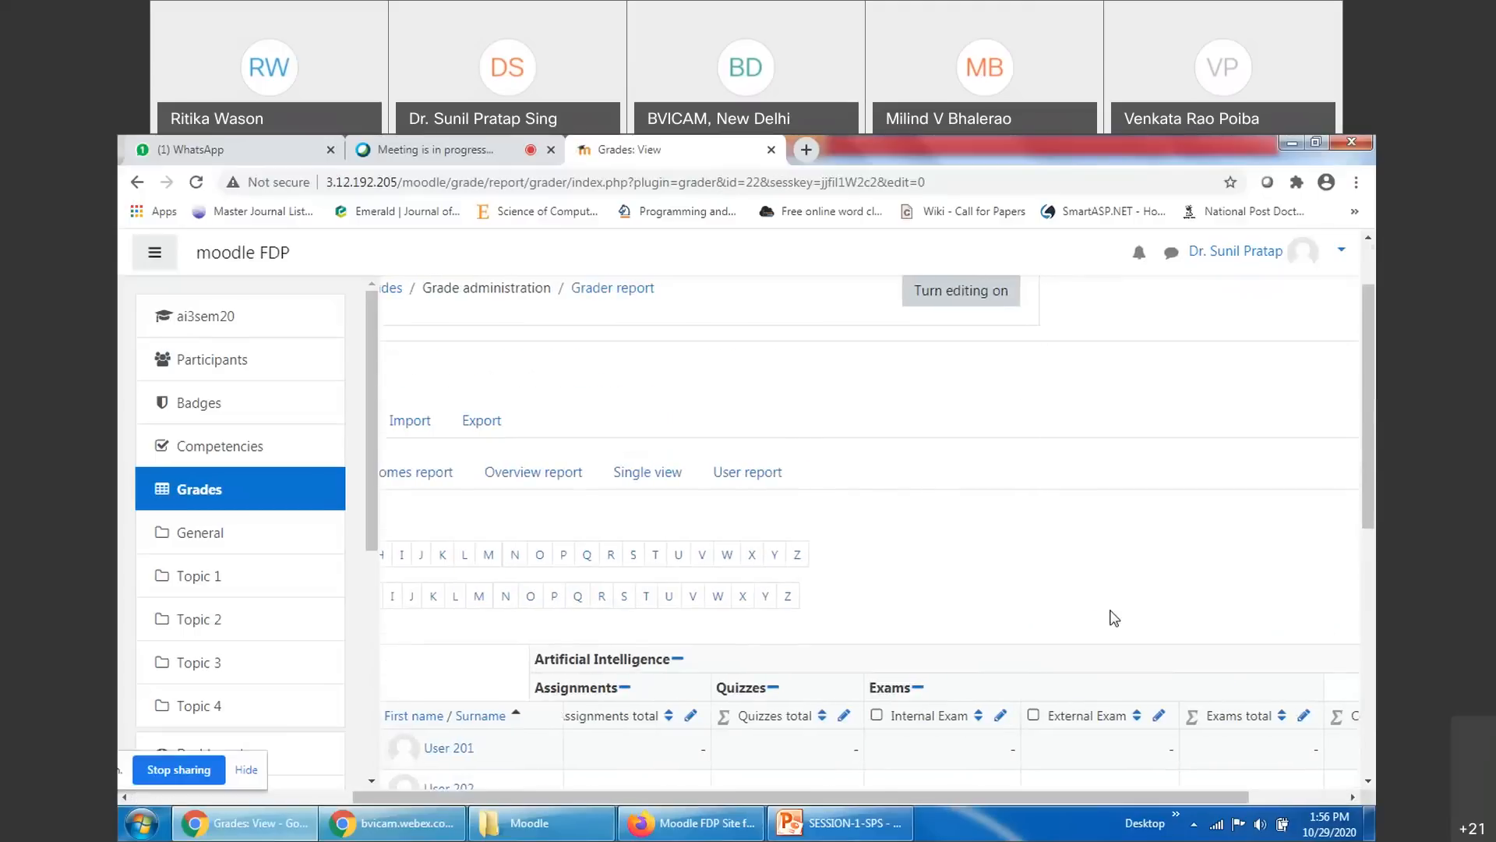
pyautogui.scroll(2, 1112, 615)
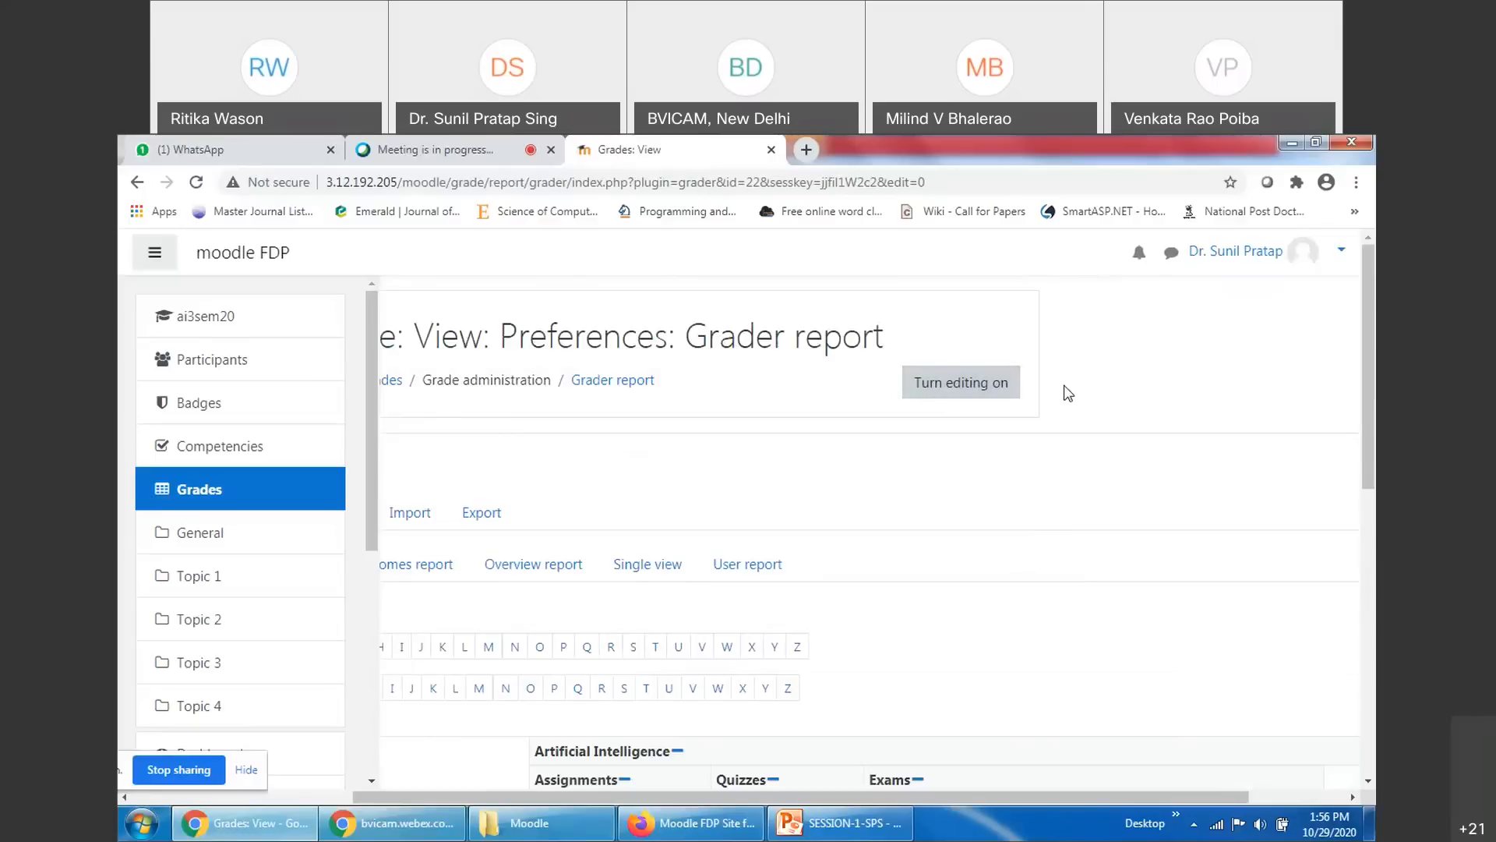
# Turn editing on in the grader report and examine the grade entry fields for each participant
pyautogui.click(967, 390)
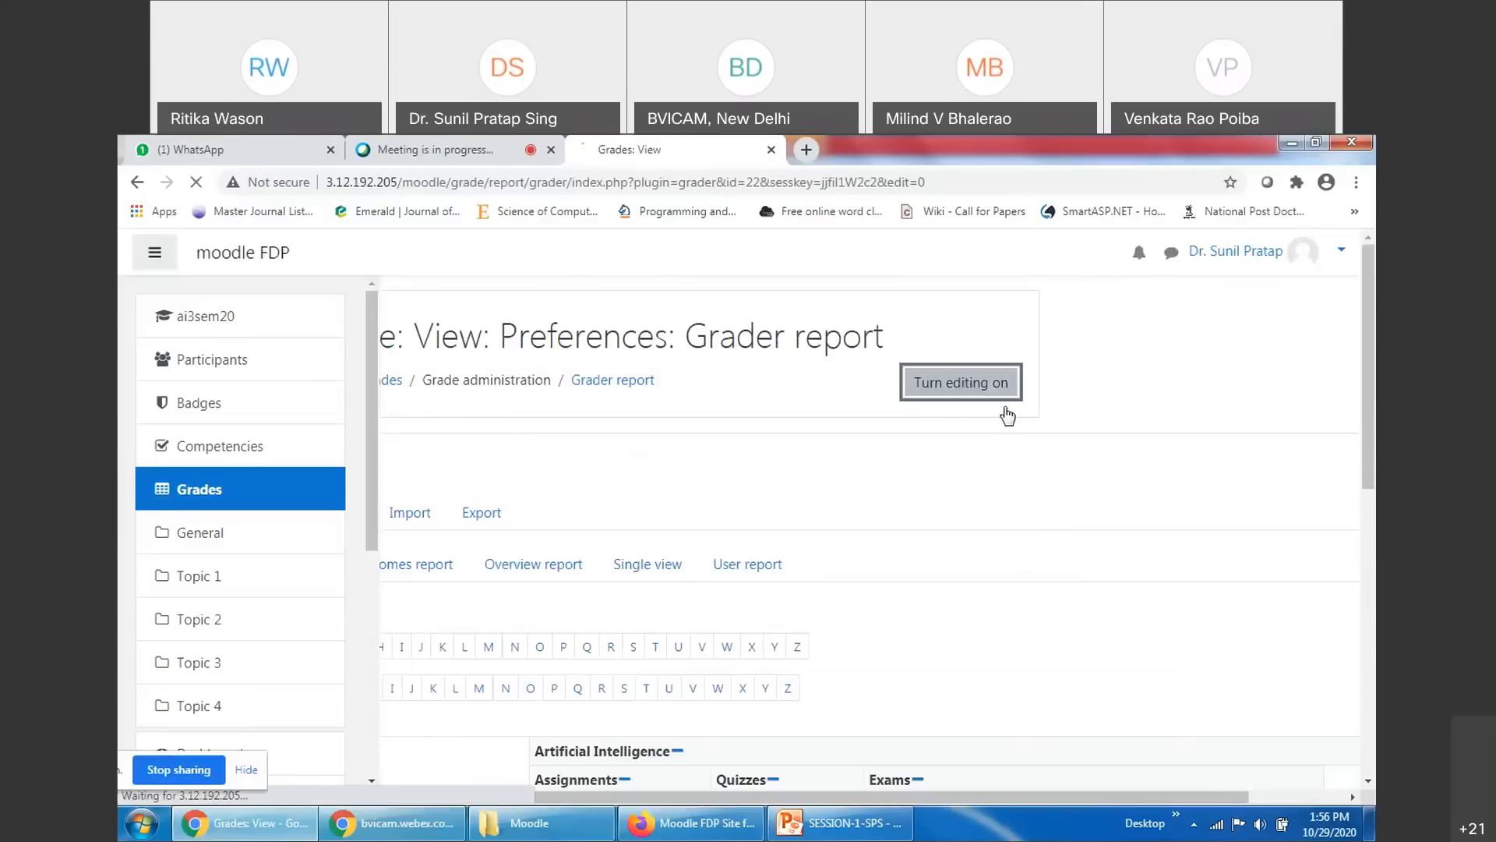
pyautogui.scroll(-4, 1260, 479)
pyautogui.scroll(-3, 1263, 490)
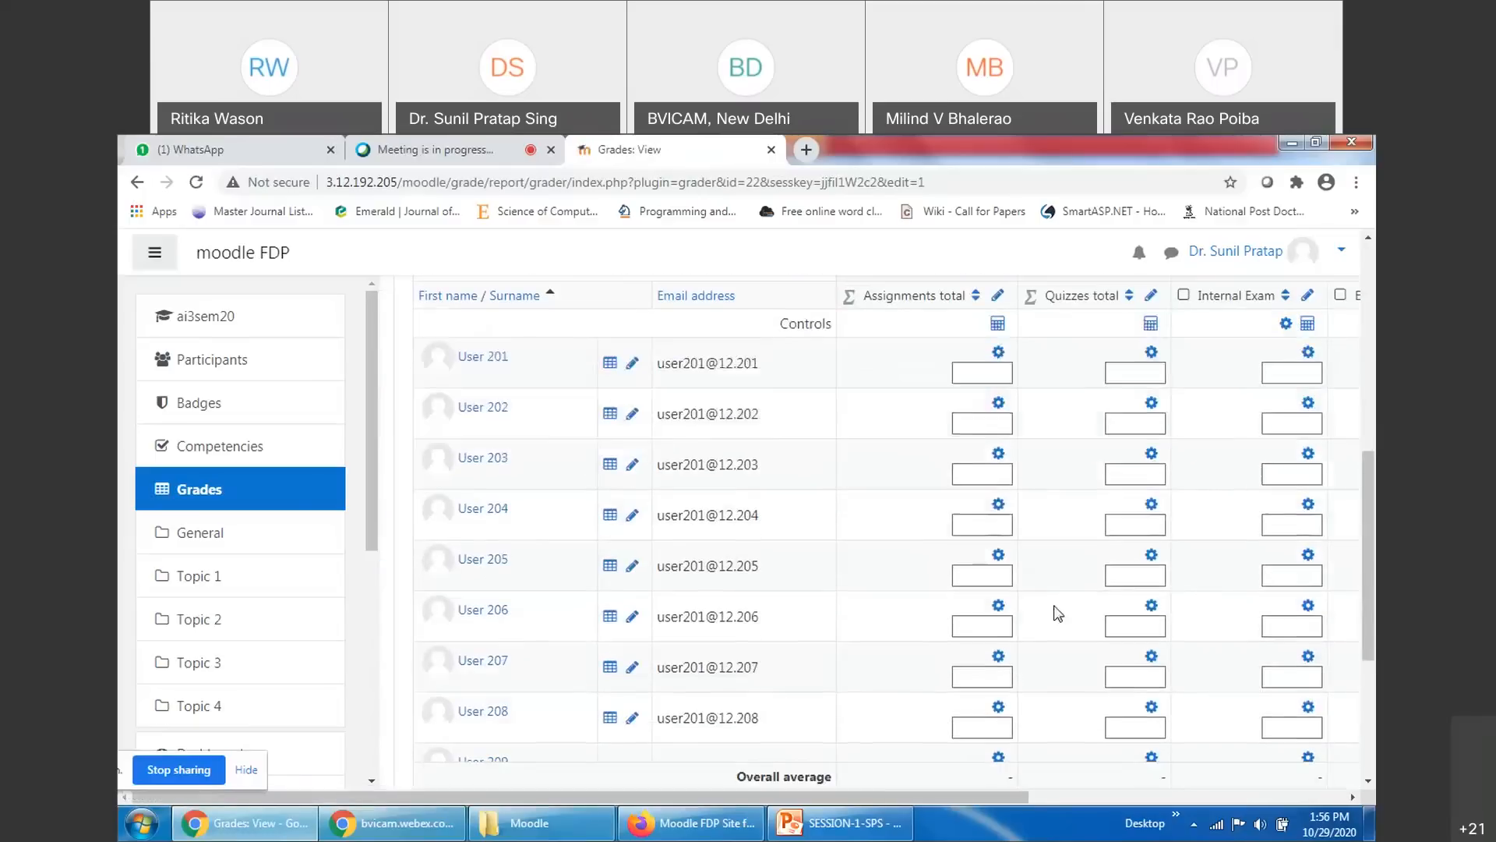
pyautogui.click(995, 374)
pyautogui.scroll(-4, 937, 424)
pyautogui.scroll(3, 1078, 506)
pyautogui.scroll(5, 1078, 507)
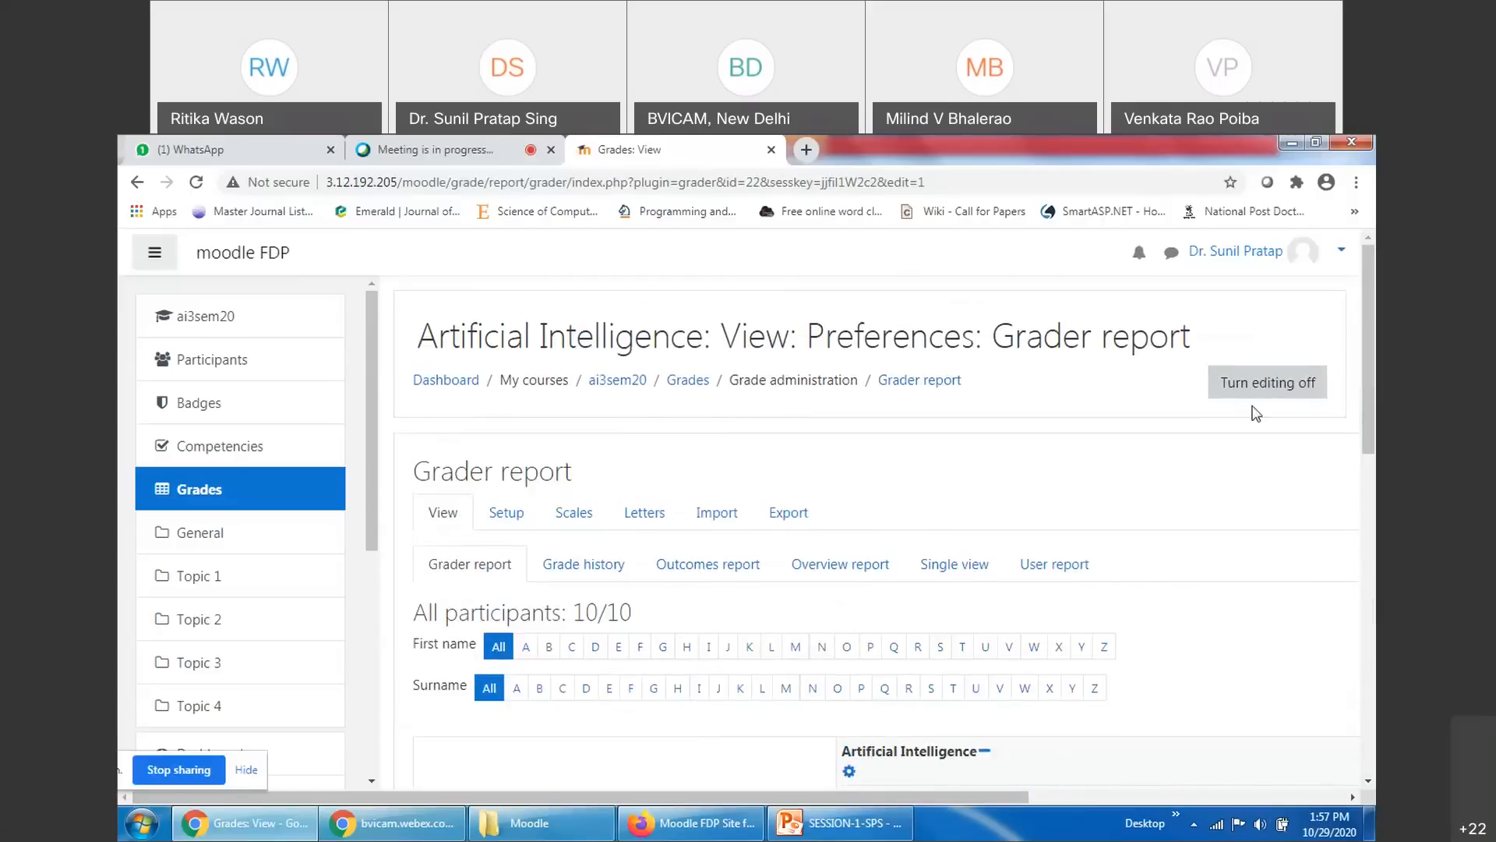
# Turn editing off for the grader report and glance over the participants' grade table
pyautogui.click(1296, 398)
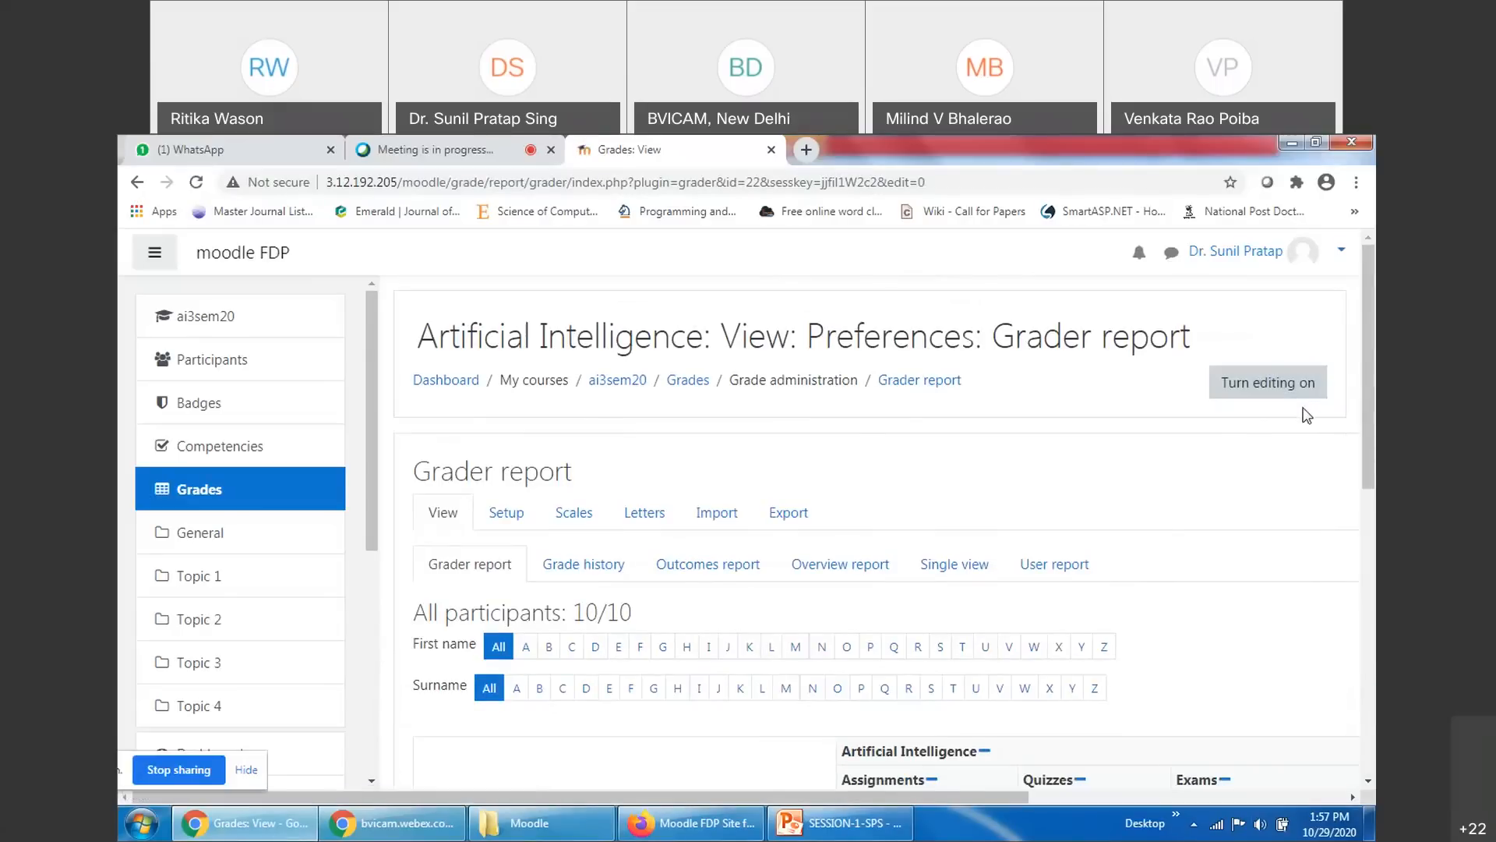
pyautogui.scroll(-4, 965, 568)
pyautogui.scroll(4, 965, 567)
# Open the course scales and examine the Separate and Connected ways of knowing scale
pyautogui.click(508, 518)
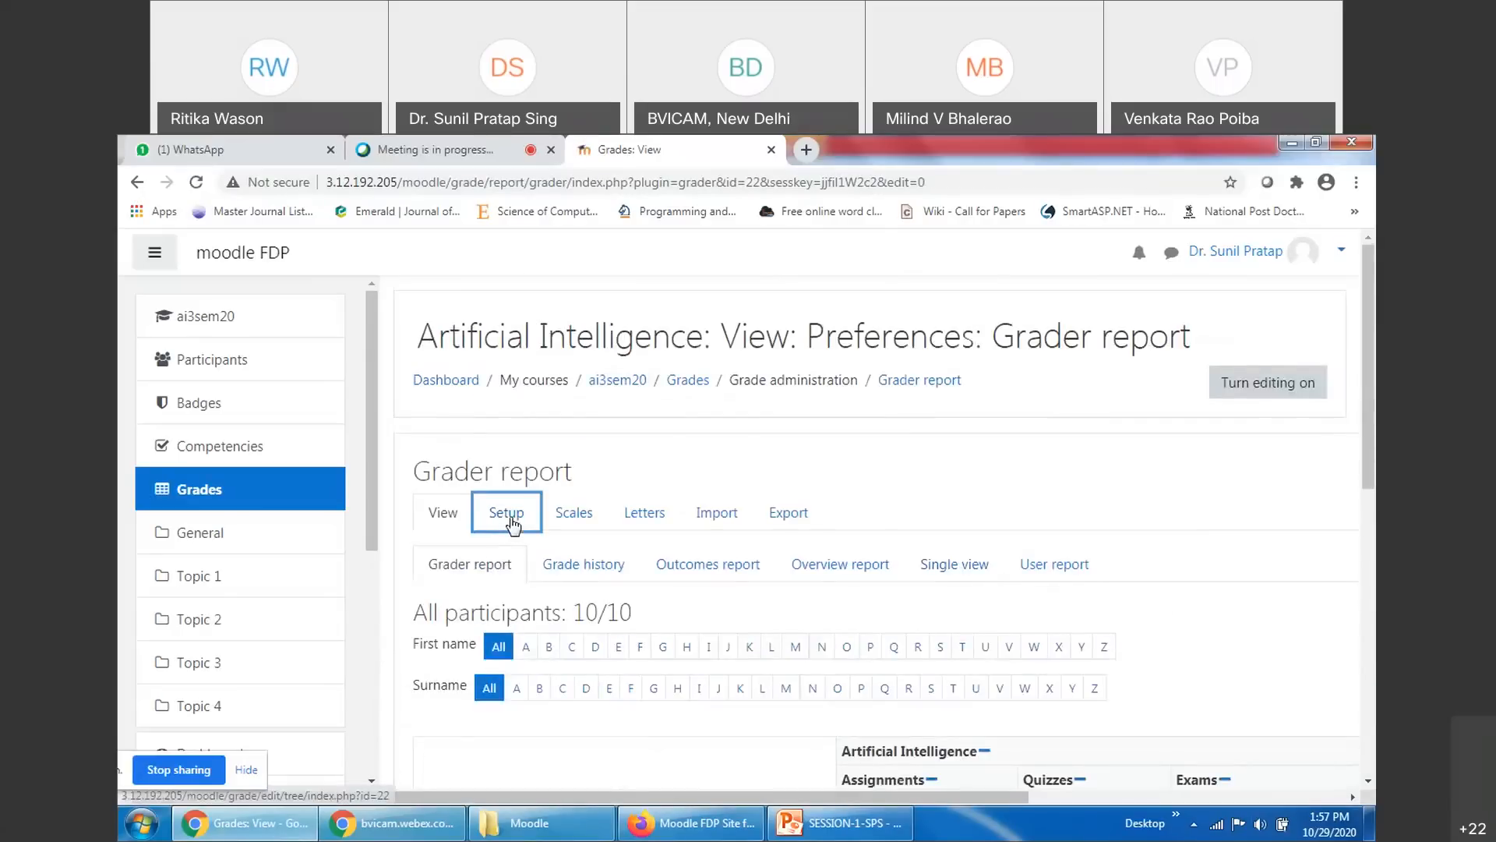
pyautogui.click(574, 510)
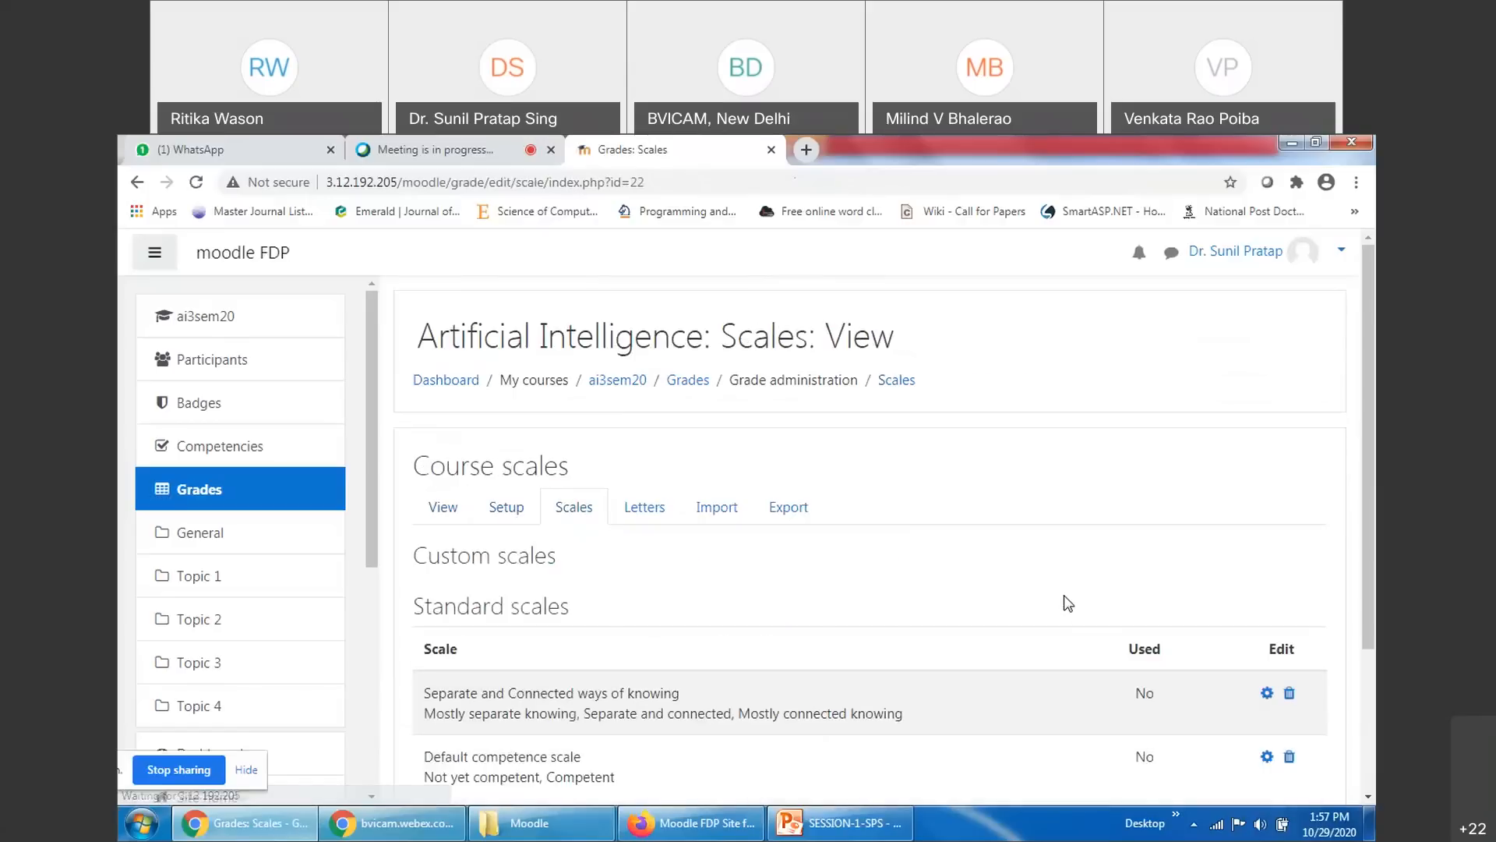
pyautogui.scroll(-1, 1066, 601)
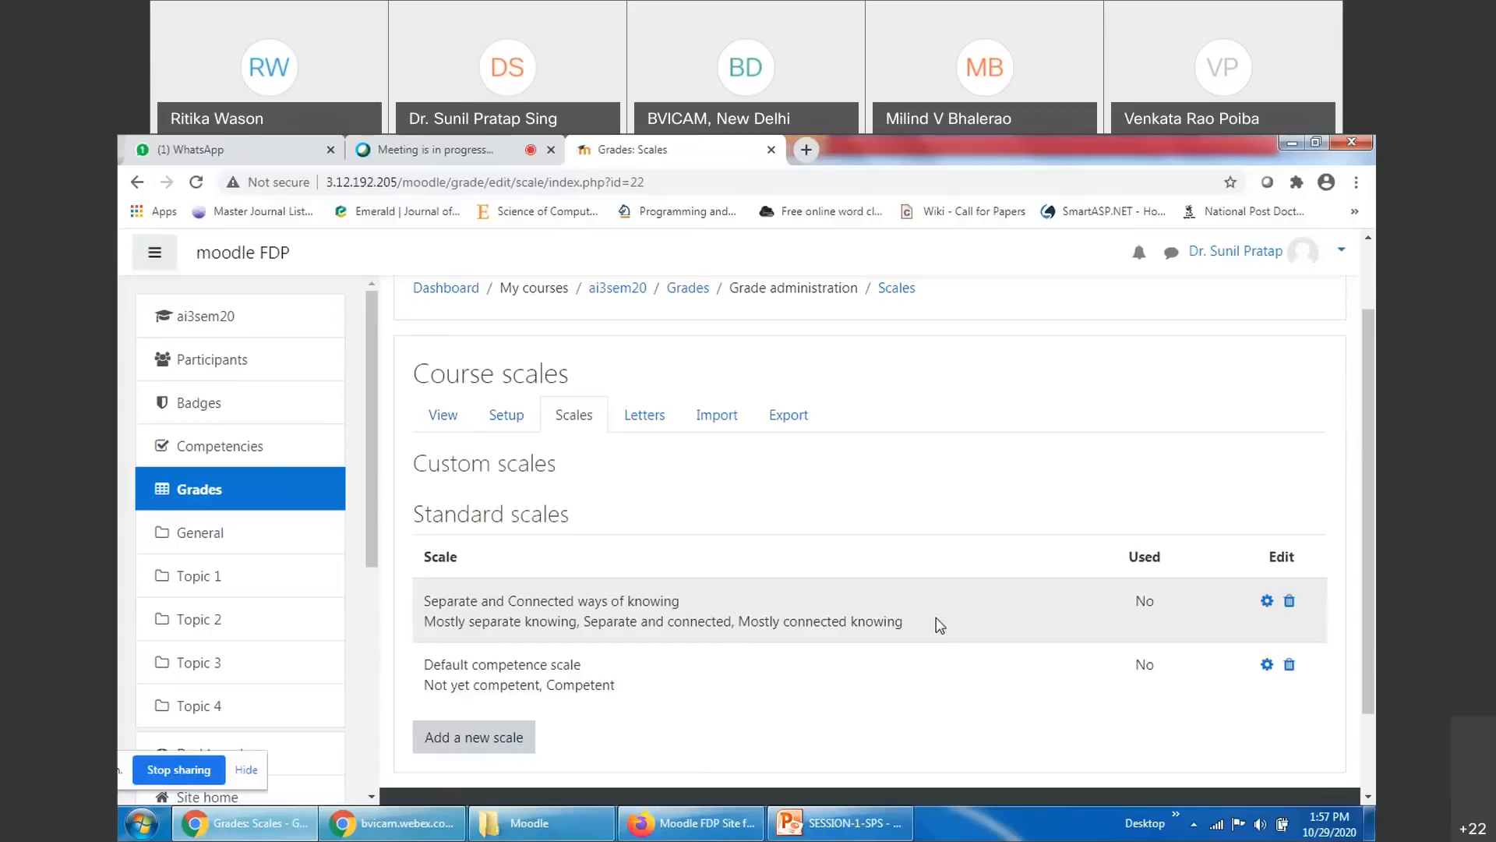
pyautogui.tripleClick(530, 610)
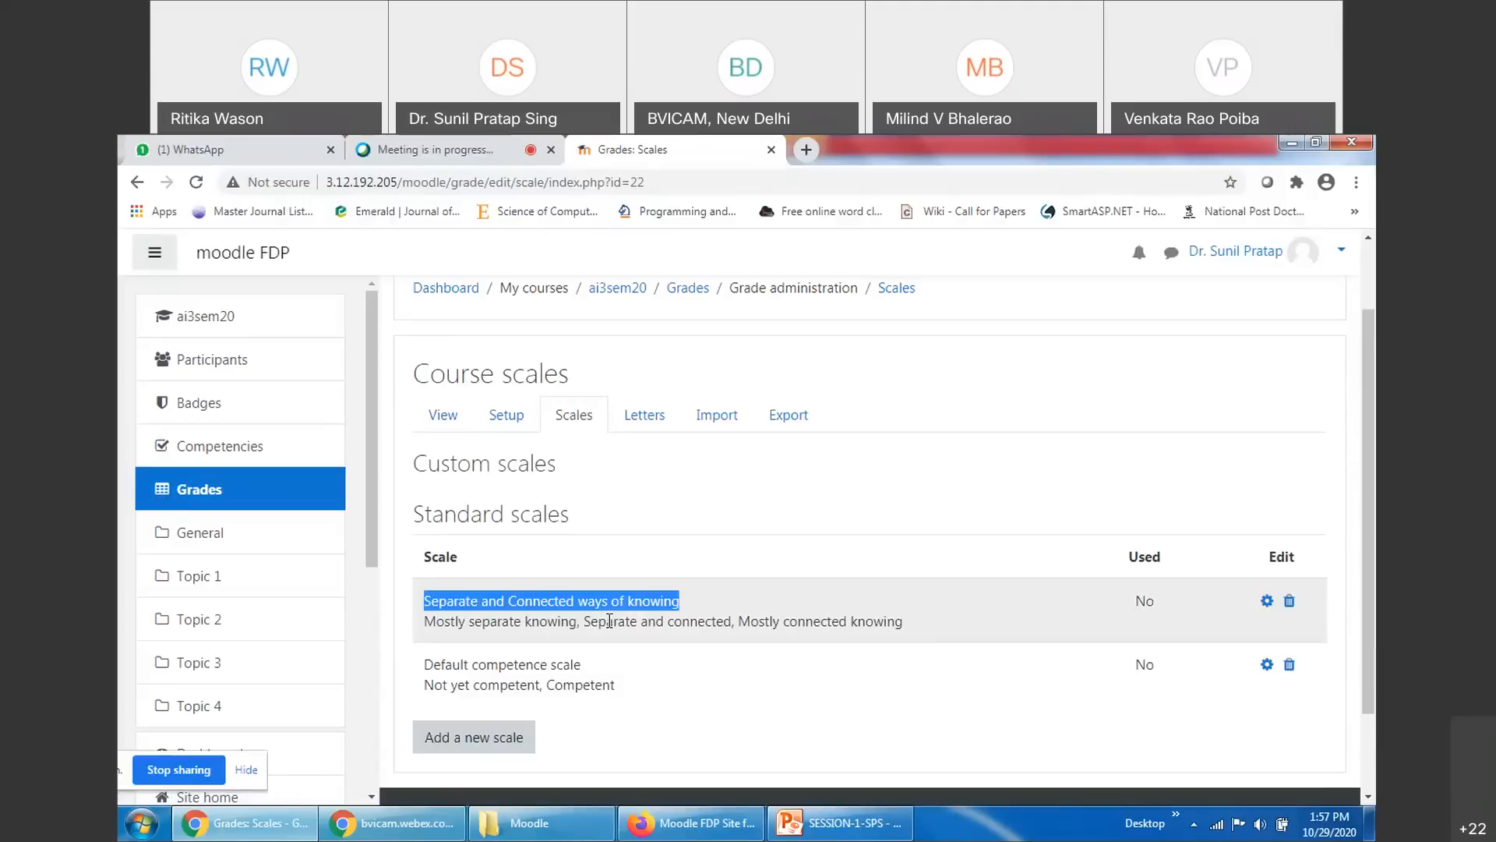
pyautogui.click(525, 600)
pyautogui.moveTo(427, 602); pyautogui.dragTo(688, 606)
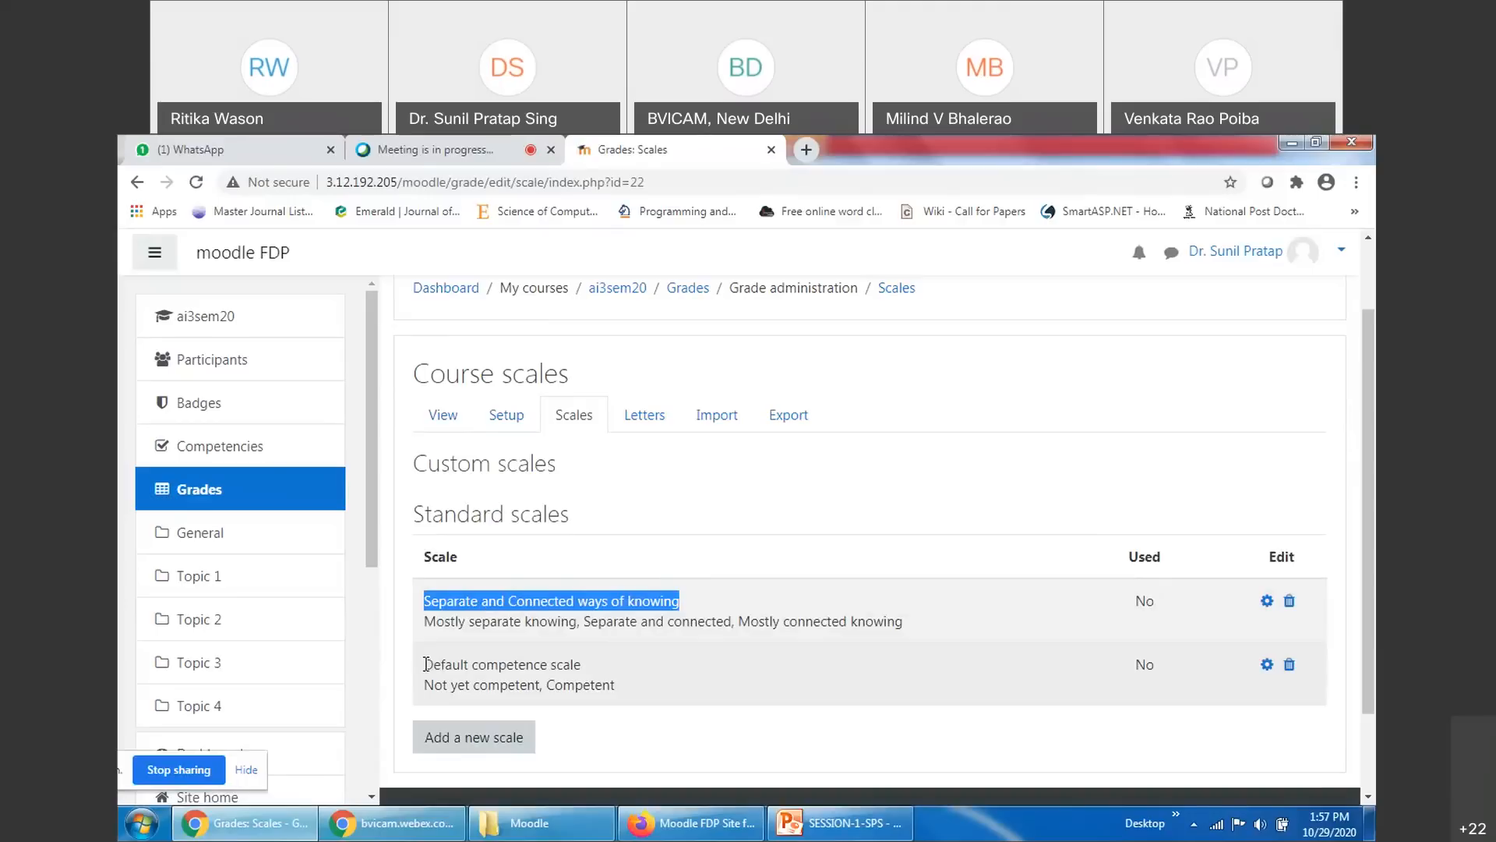
# Examine the Default competence scale's values and compare them with those of the other standard scale
pyautogui.moveTo(427, 664); pyautogui.dragTo(584, 668)
pyautogui.click(621, 677)
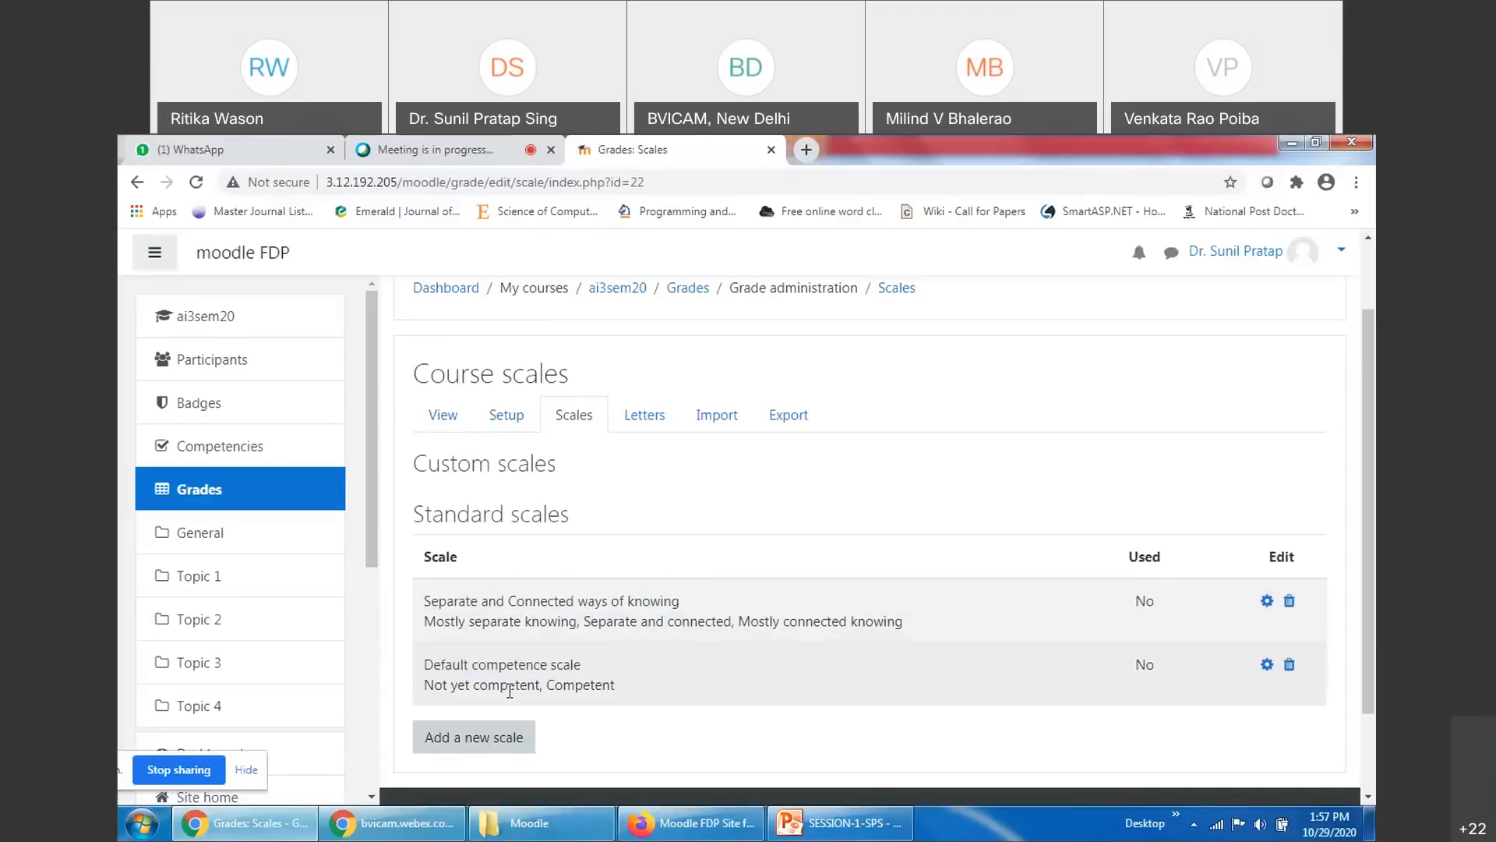
pyautogui.moveTo(424, 685); pyautogui.dragTo(549, 689)
pyautogui.doubleClick(551, 685)
pyautogui.moveTo(424, 621); pyautogui.dragTo(904, 623)
pyautogui.click(906, 626)
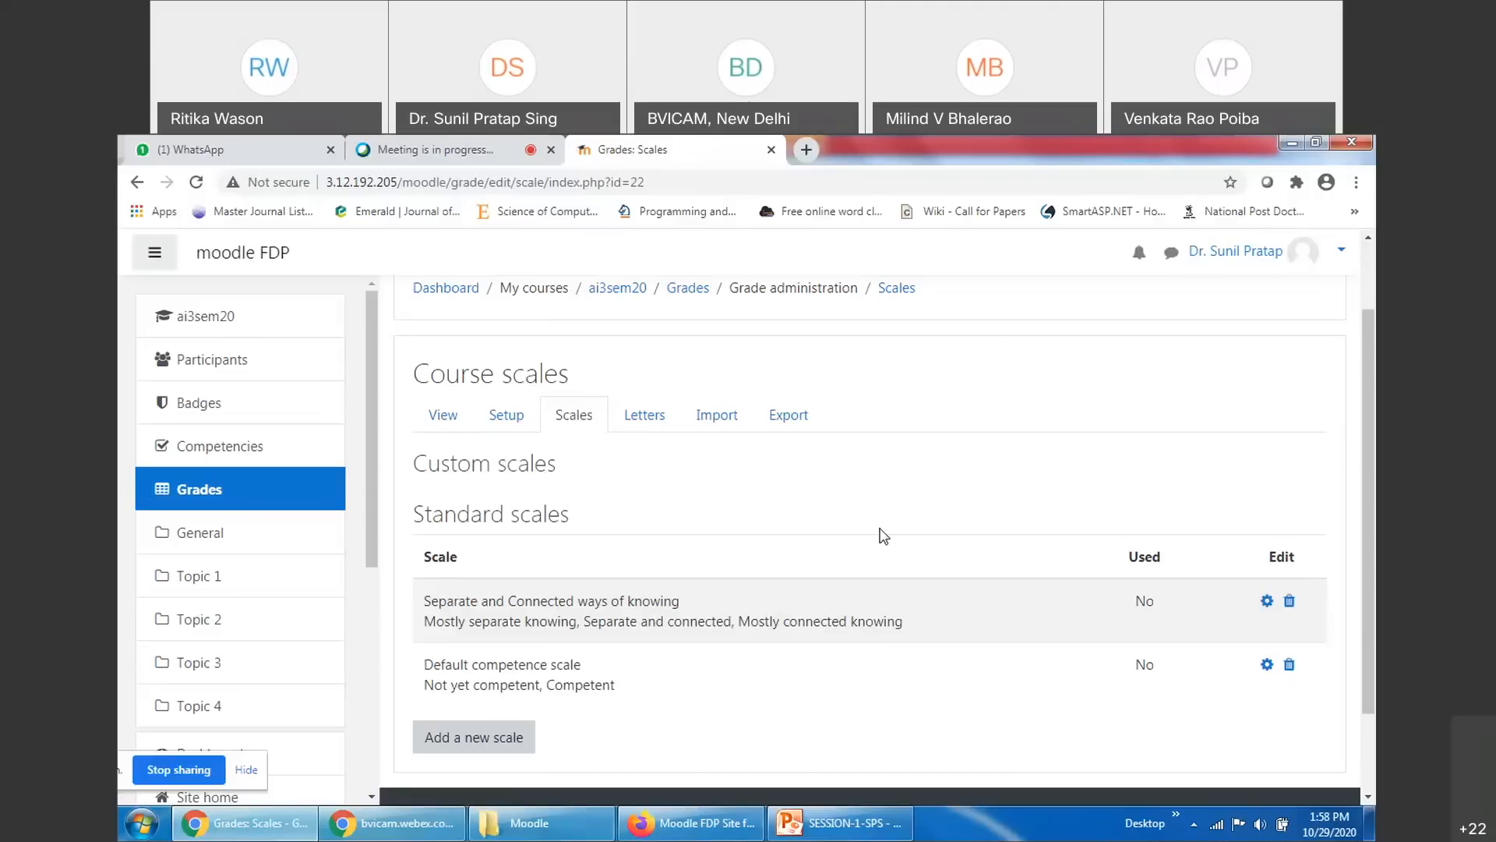
# Open the grade letters and review the percentage range assigned to each letter
pyautogui.click(644, 417)
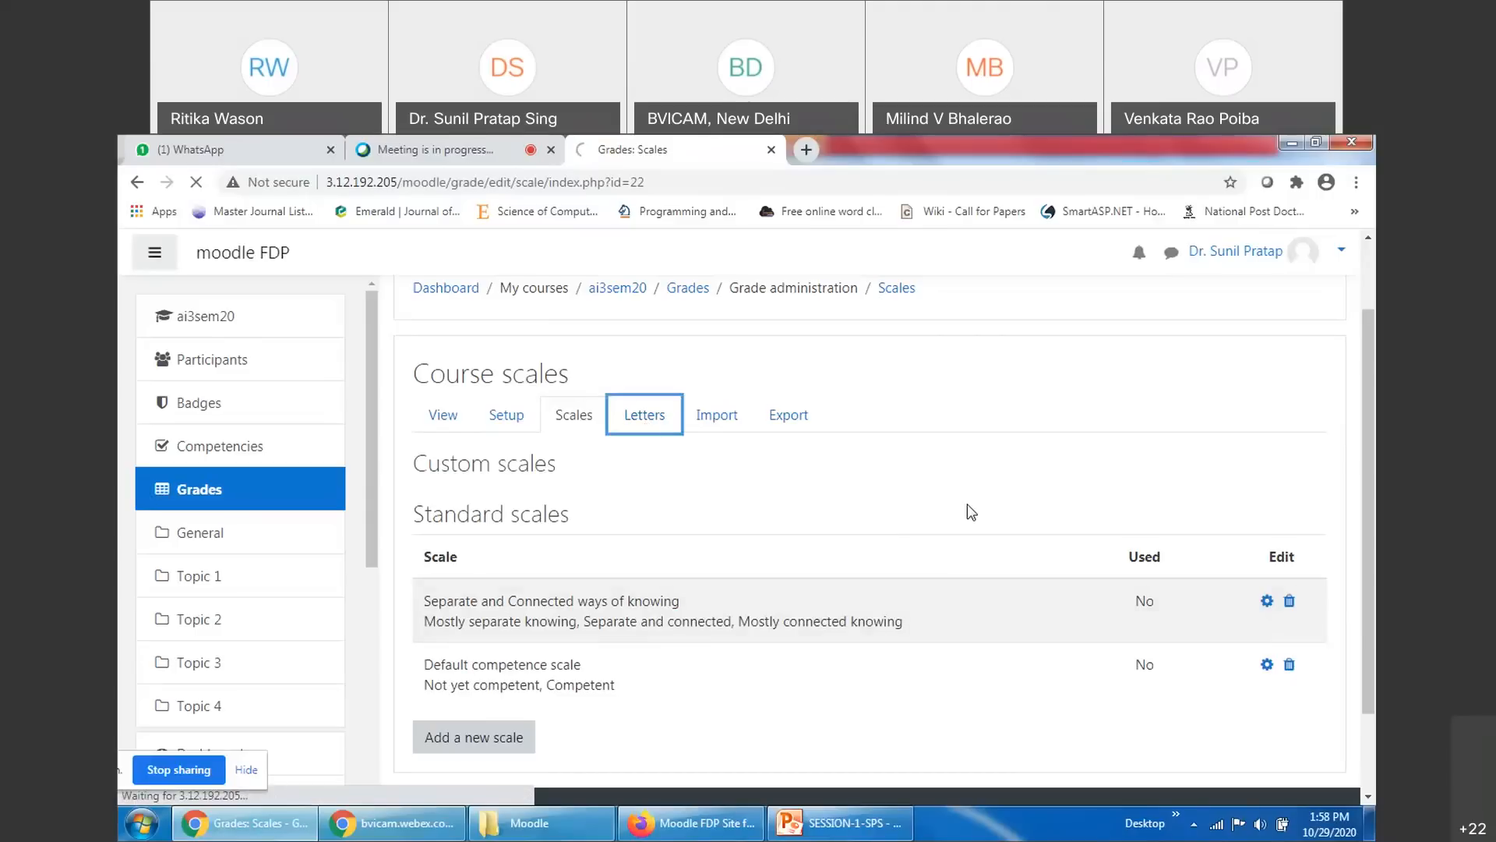
pyautogui.scroll(-2, 1112, 588)
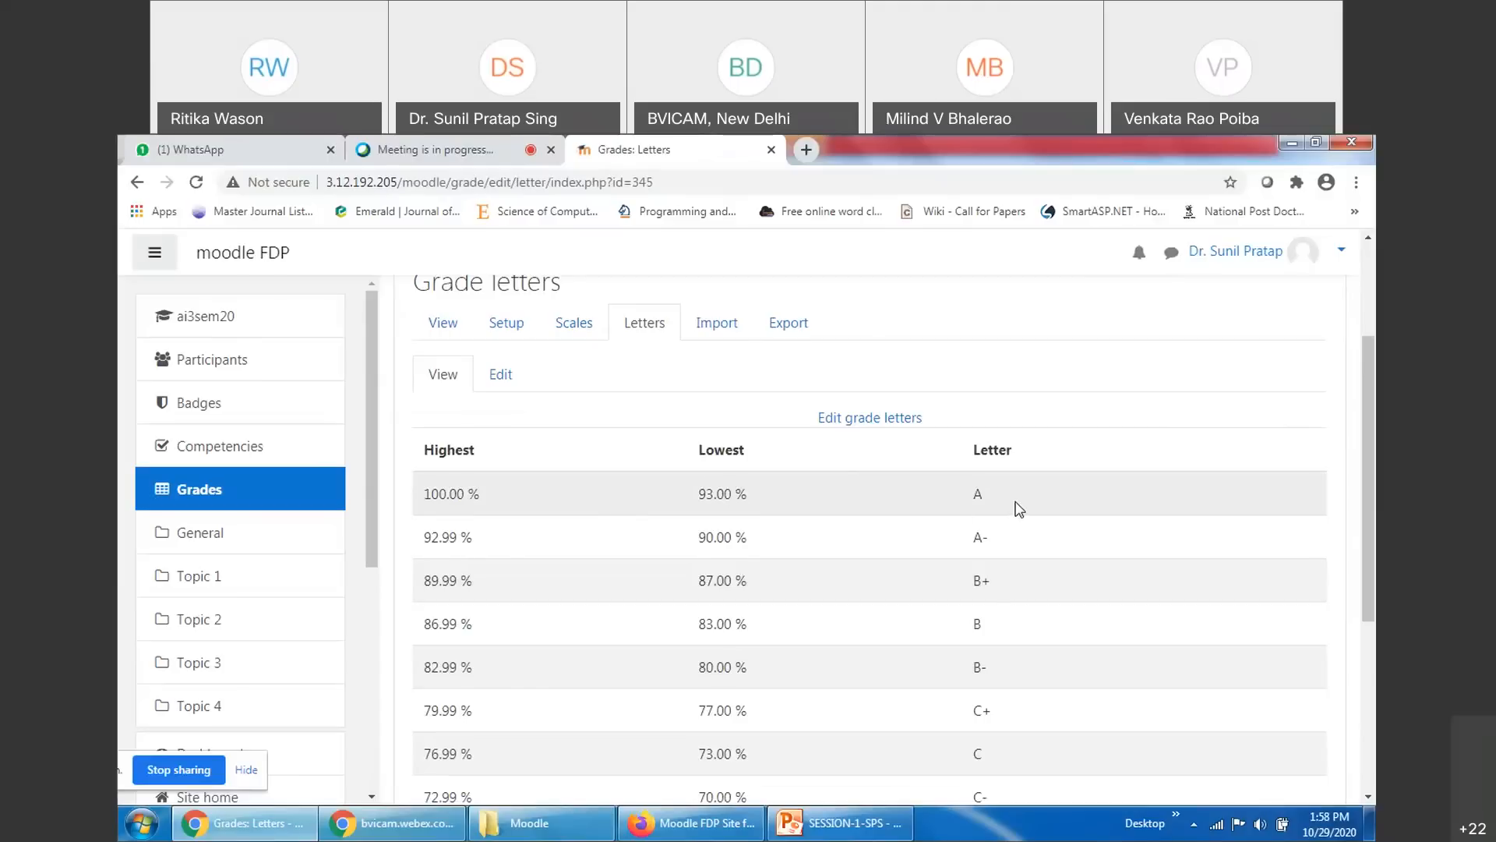
pyautogui.scroll(-1, 1017, 507)
pyautogui.scroll(-3, 1037, 562)
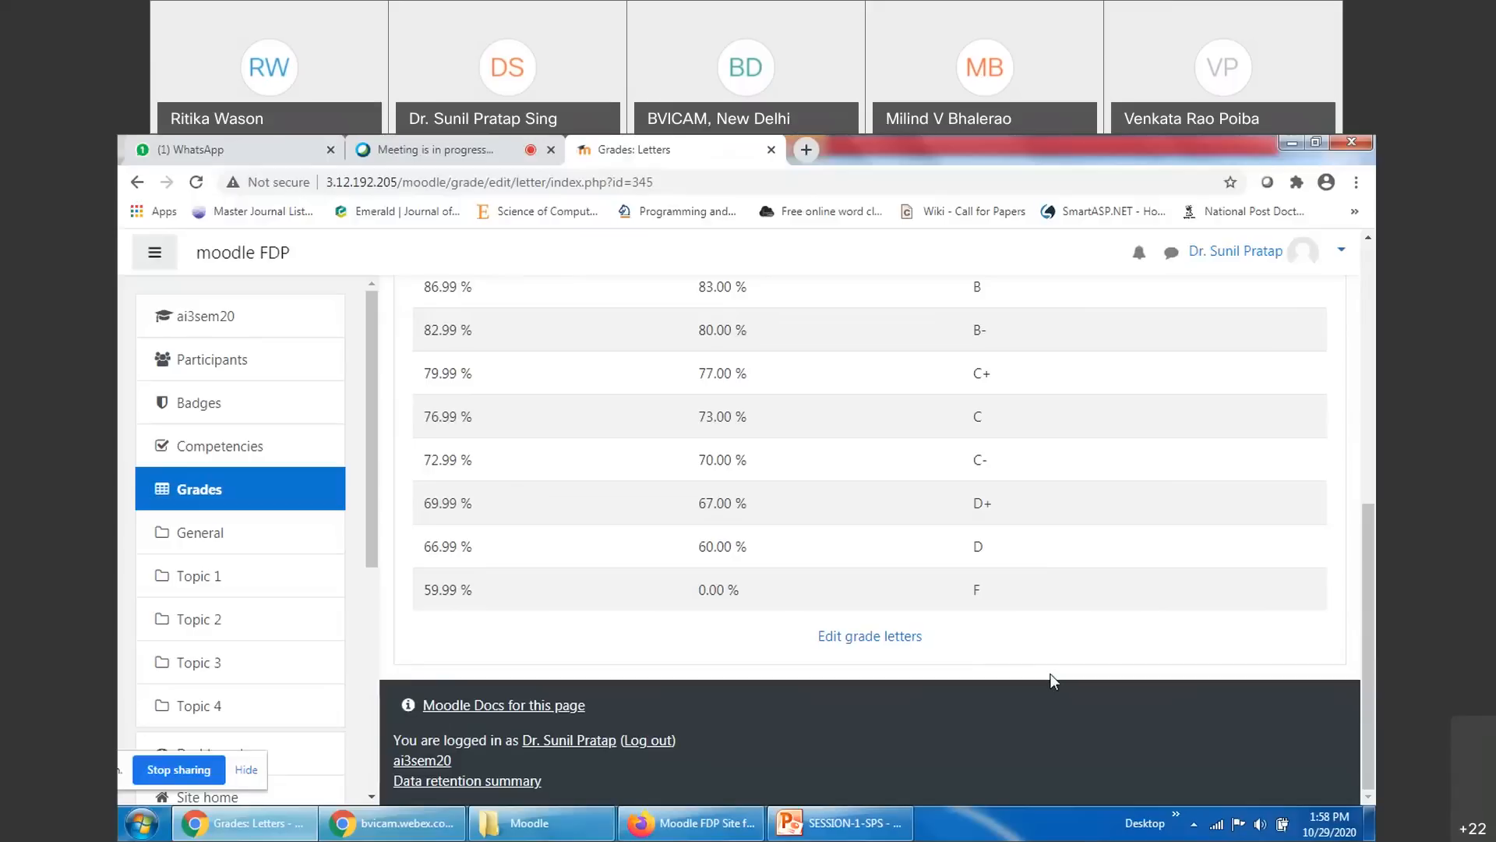
# Open the grade import page for CSV files
pyautogui.scroll(7, 882, 608)
pyautogui.click(738, 517)
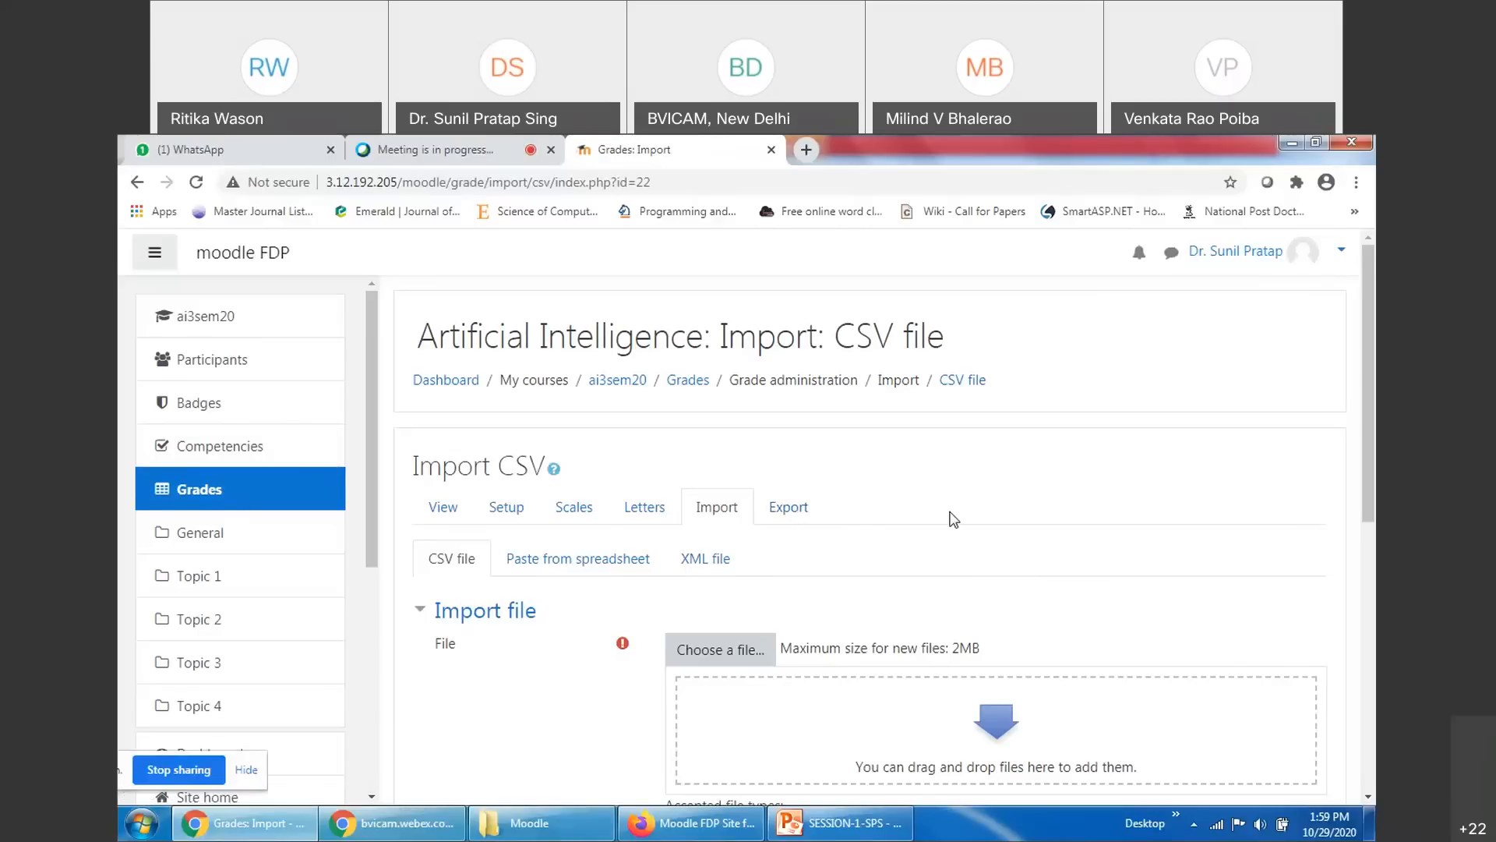
# Open the OpenDocument spreadsheet grade export page and review the grade items to be included
pyautogui.click(789, 508)
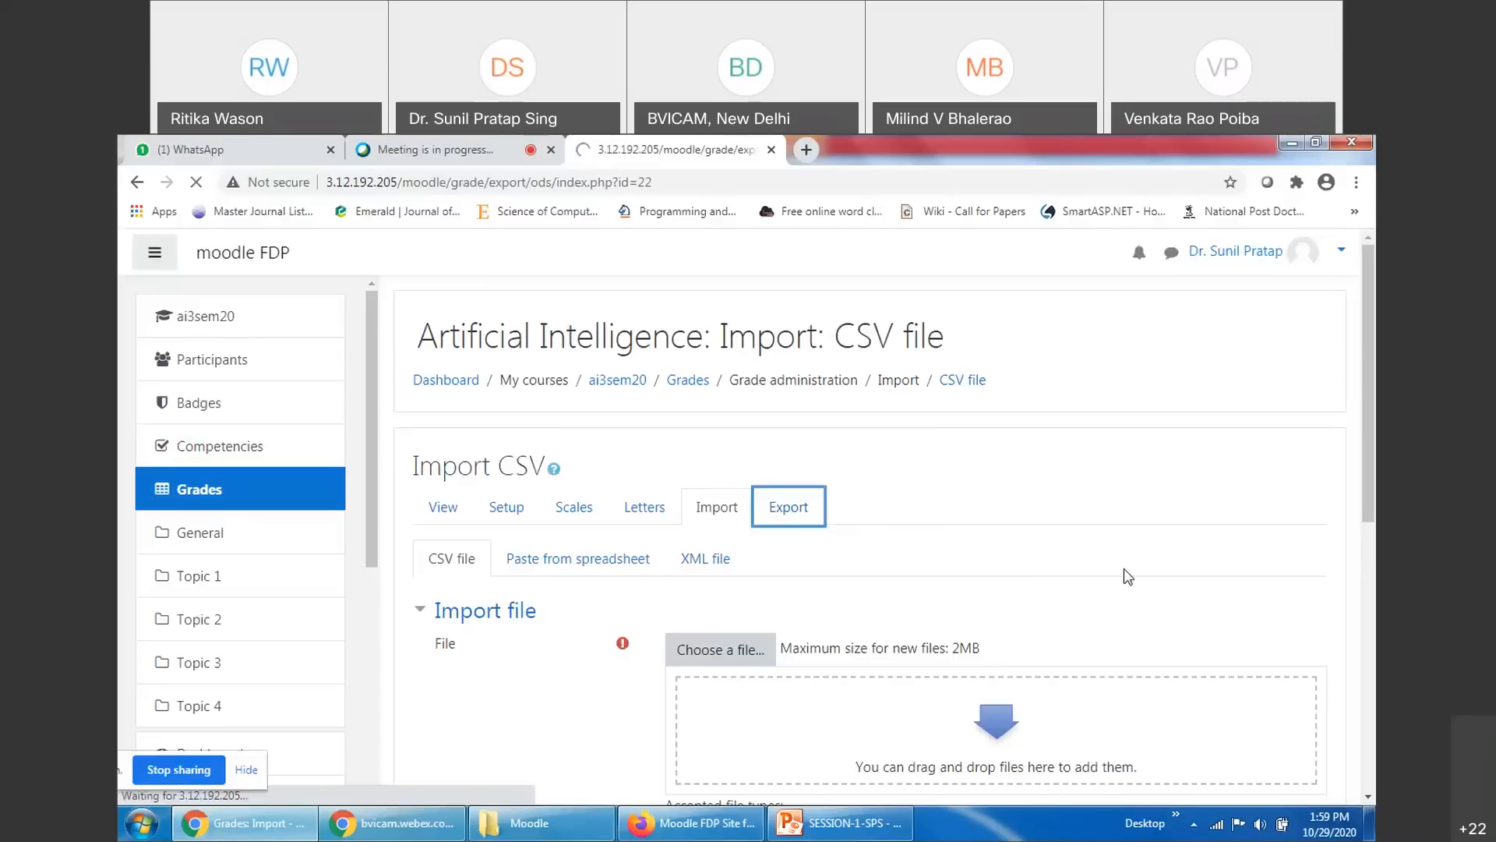
pyautogui.scroll(-2, 1128, 577)
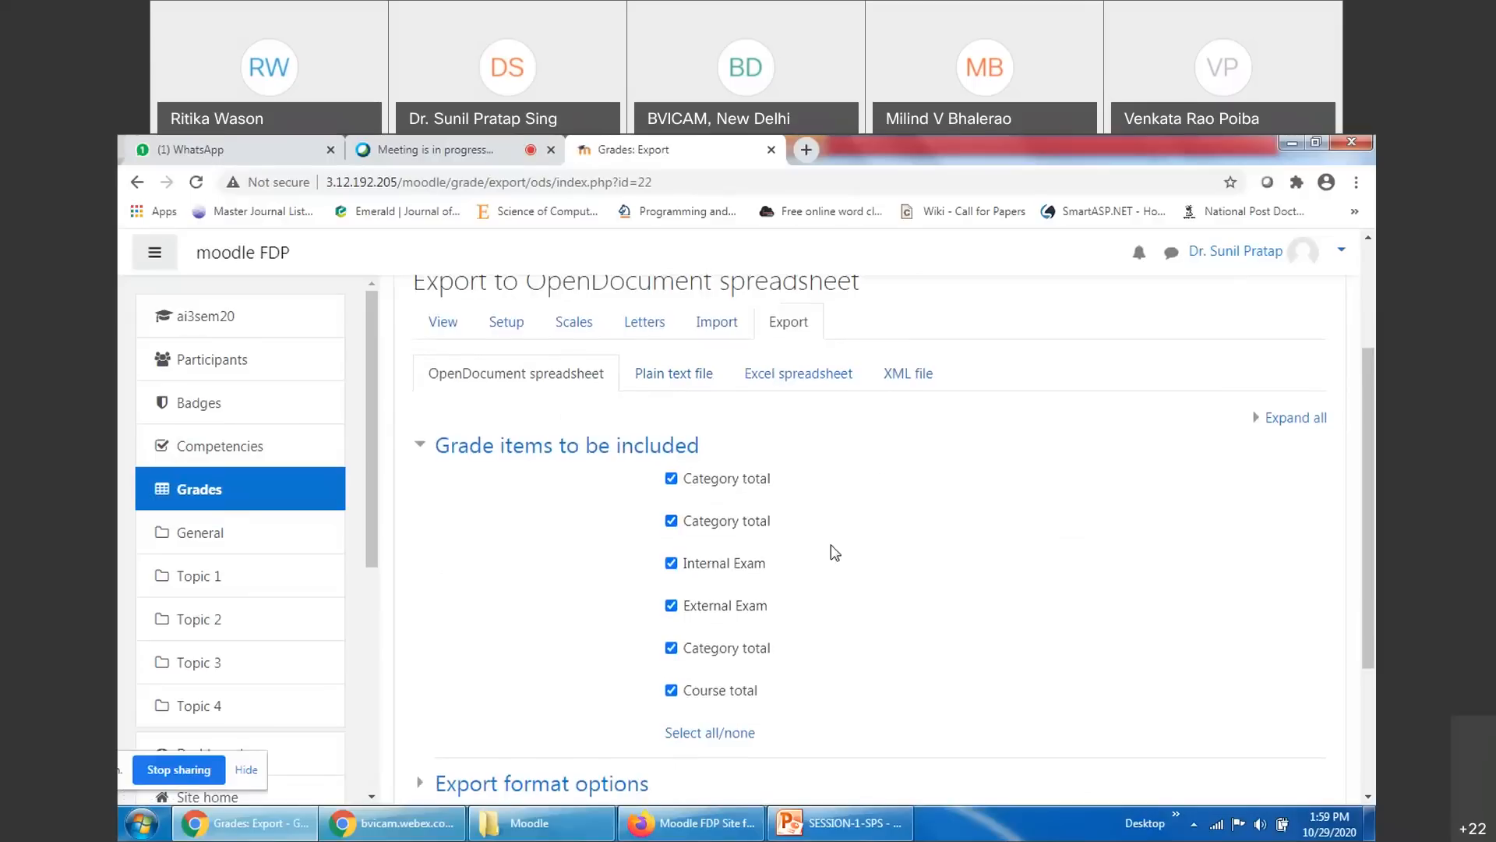
pyautogui.scroll(-1, 832, 551)
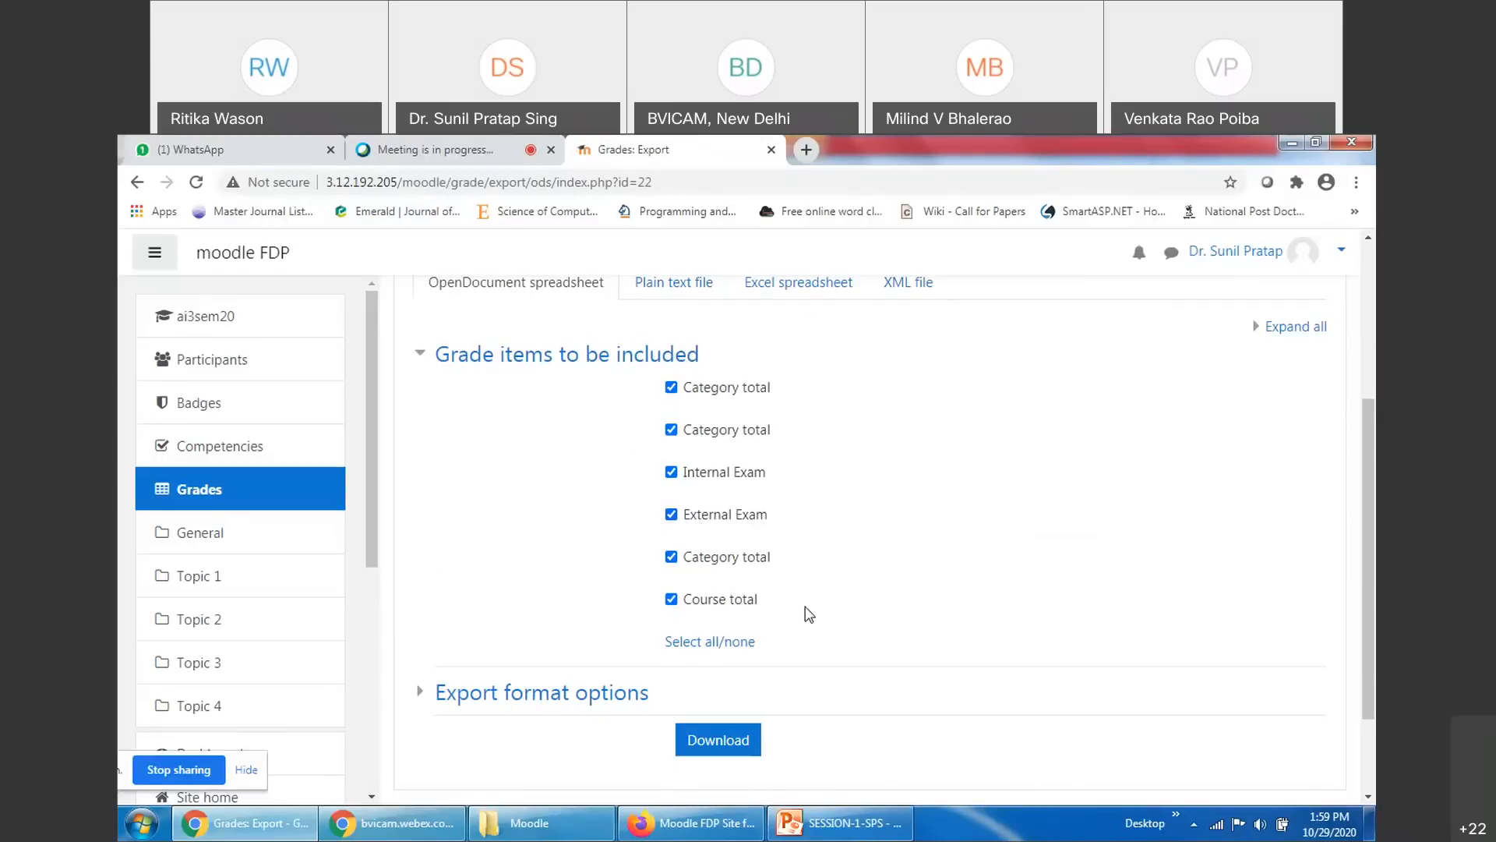
# Deselect all grade items for the export and select them all again
pyautogui.click(709, 641)
pyautogui.scroll(-2, 945, 615)
pyautogui.scroll(5, 755, 678)
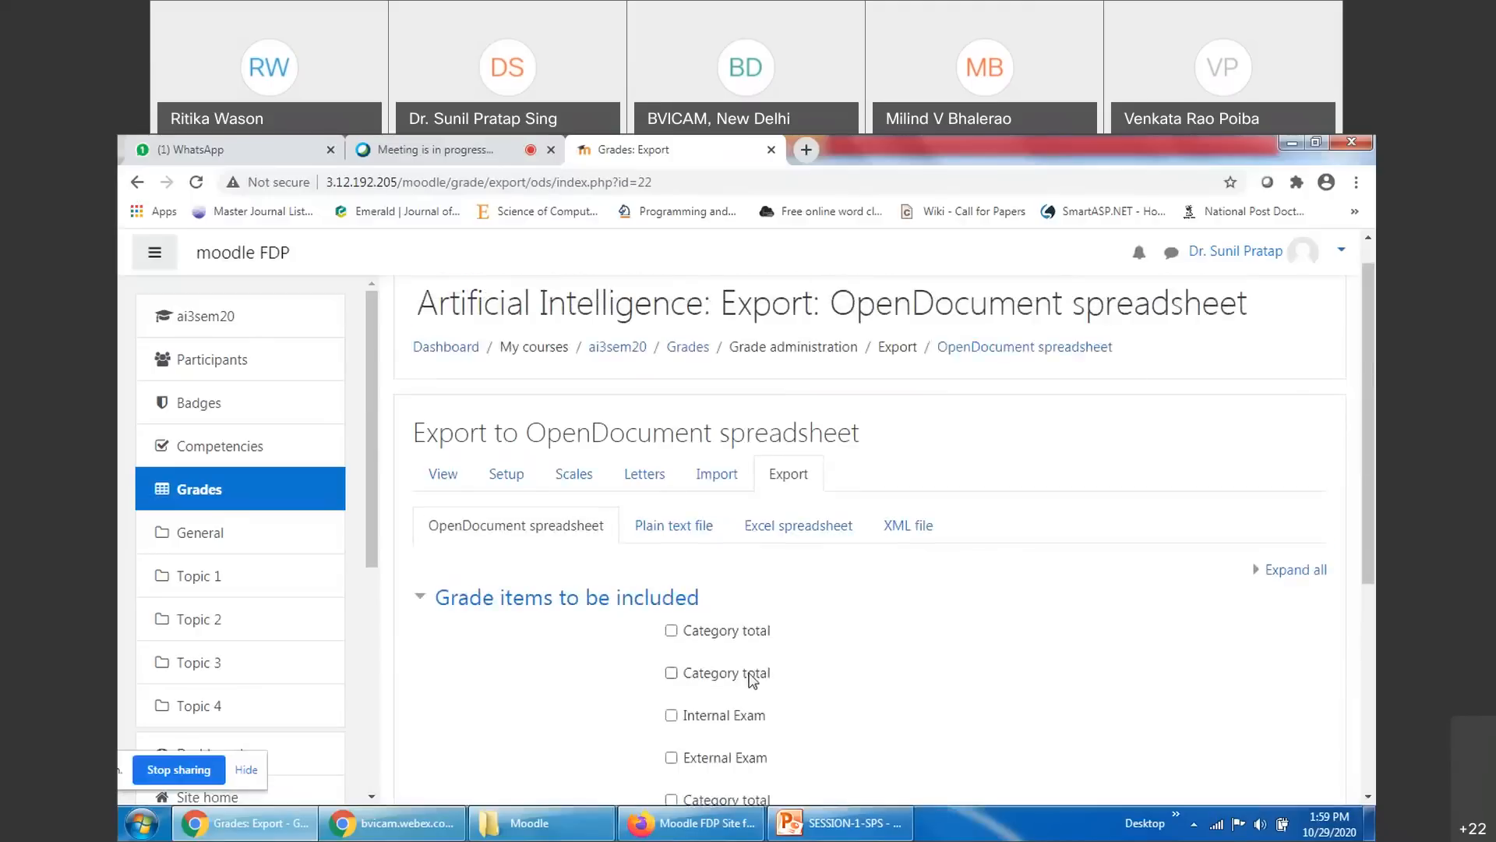
pyautogui.scroll(-2, 738, 627)
pyautogui.click(709, 699)
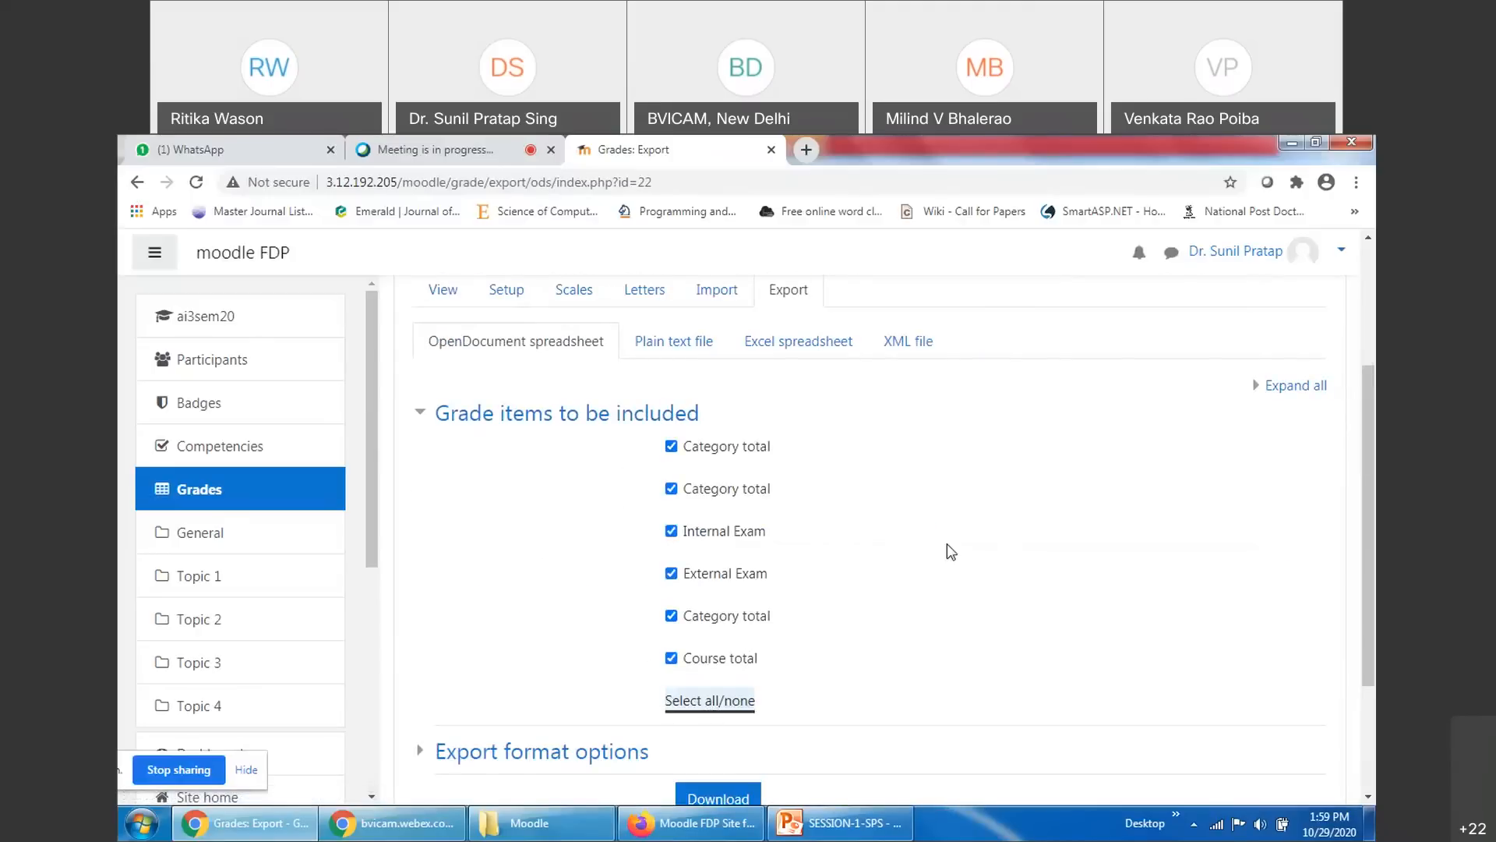
# Expand the export format options and try out the Real, Percentage and Letter grade display types
pyautogui.scroll(-2, 947, 544)
pyautogui.click(639, 567)
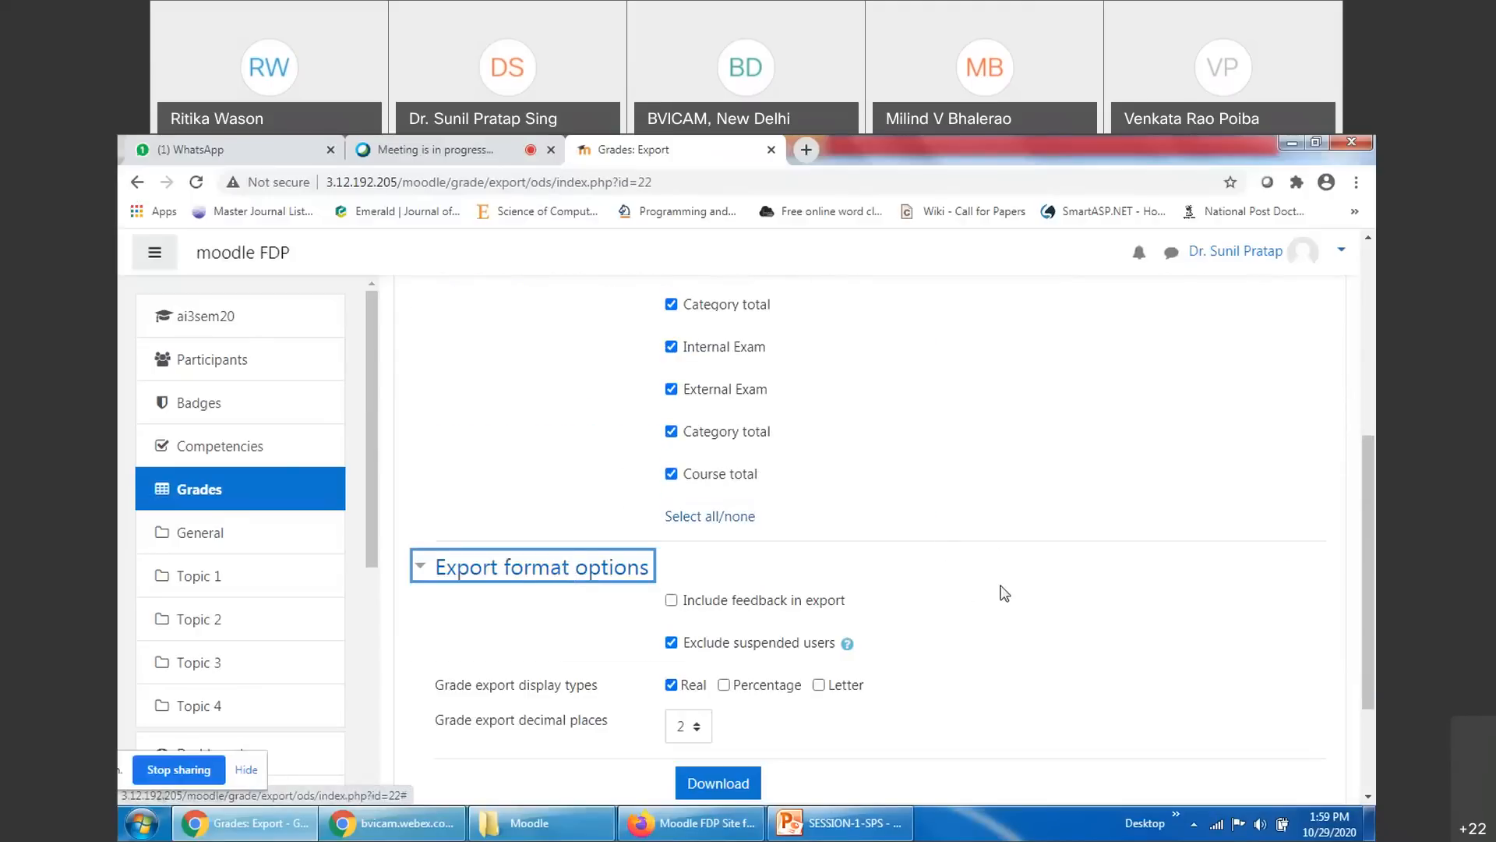
pyautogui.click(724, 685)
pyautogui.click(820, 688)
pyautogui.click(705, 688)
pyautogui.click(724, 686)
pyautogui.click(817, 689)
pyautogui.click(691, 693)
pyautogui.scroll(5, 780, 655)
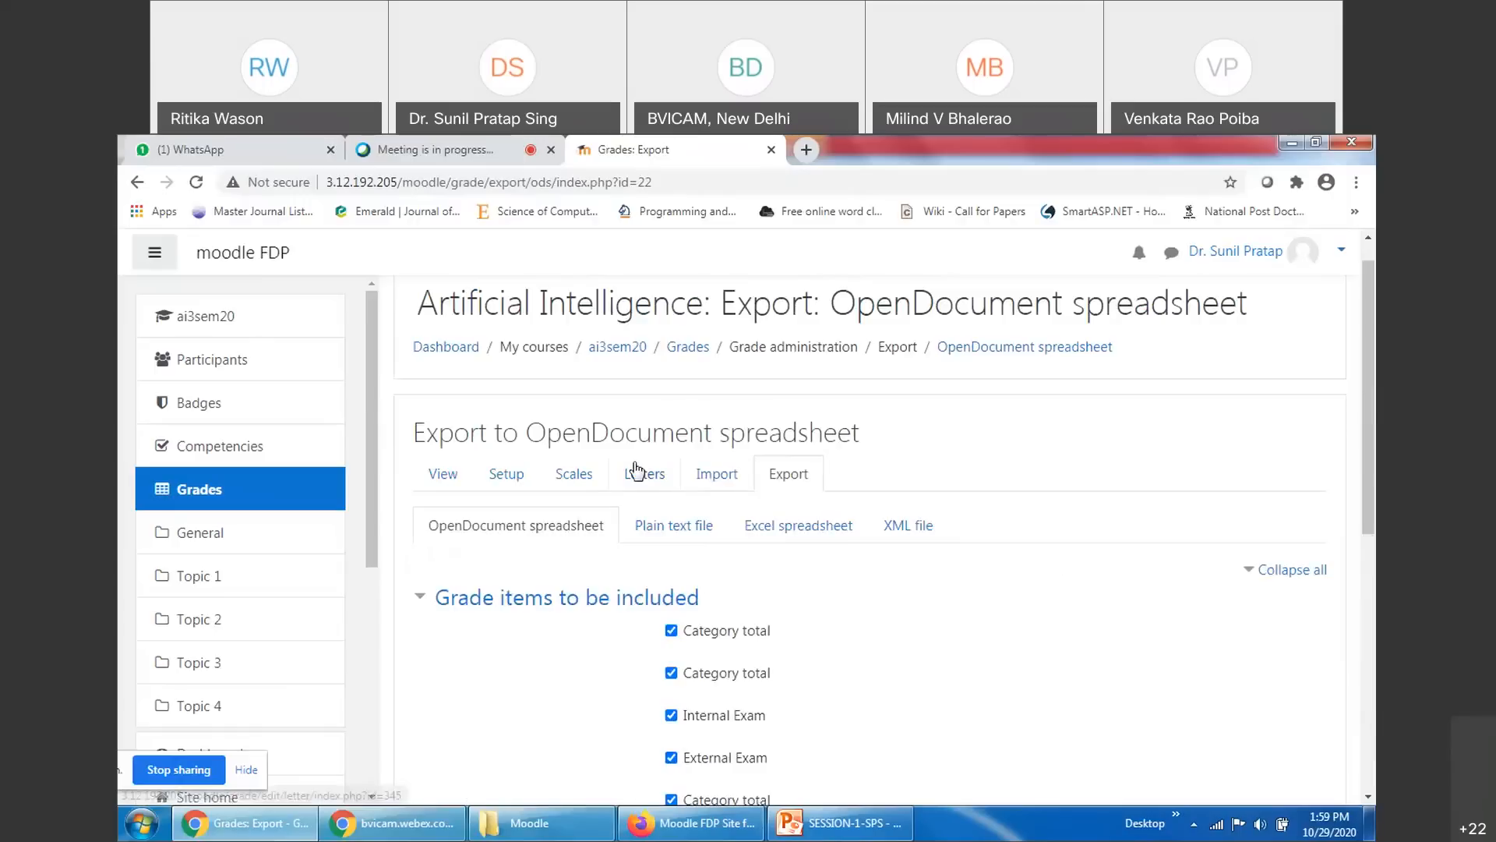
# Return to the CSV grade import page, discarding the export changes, and review its file, encoding and separator settings
pyautogui.click(720, 484)
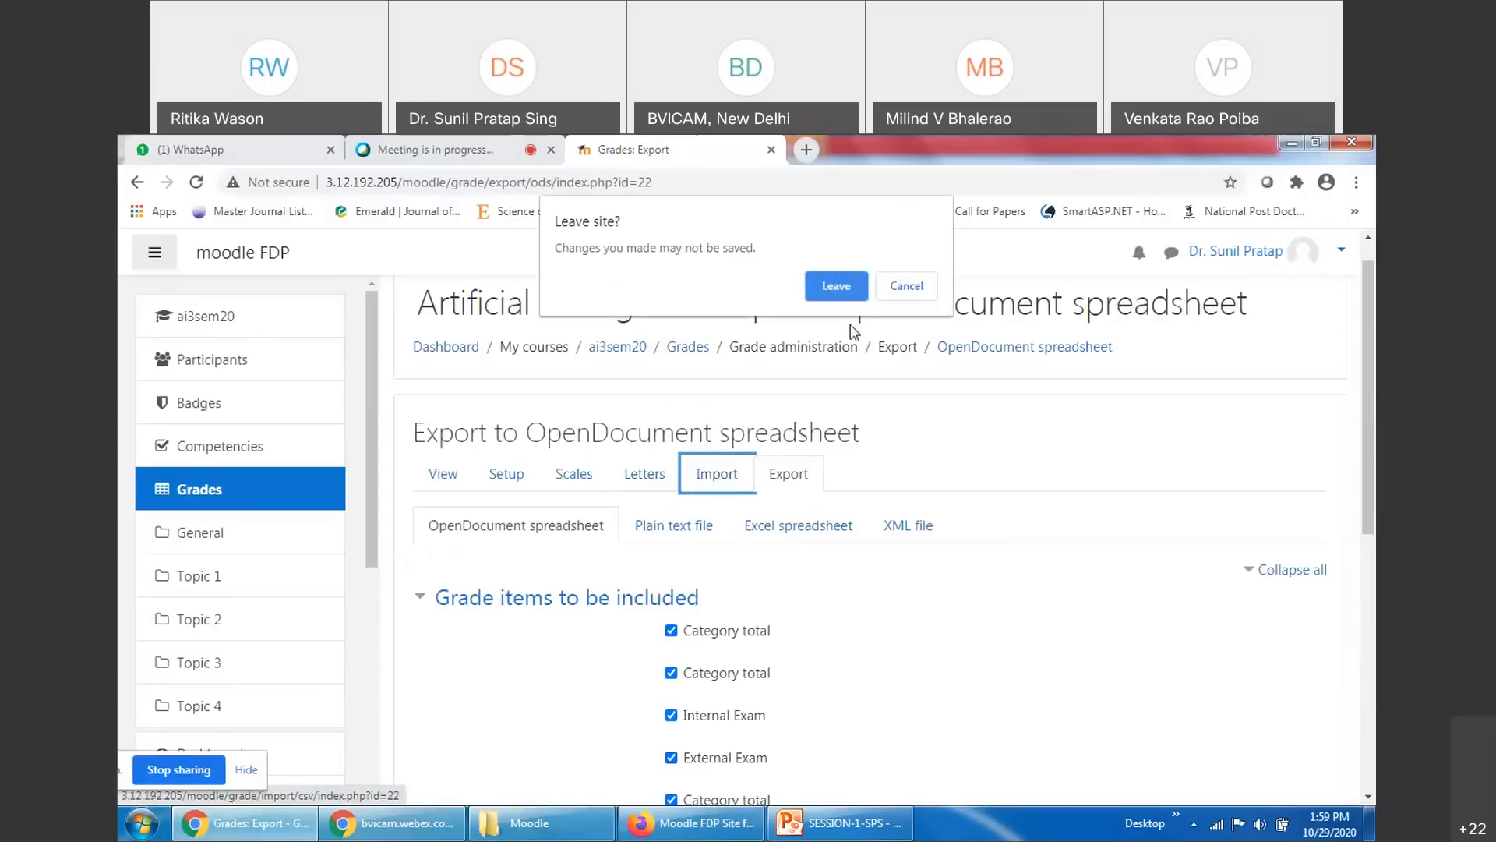
pyautogui.click(837, 284)
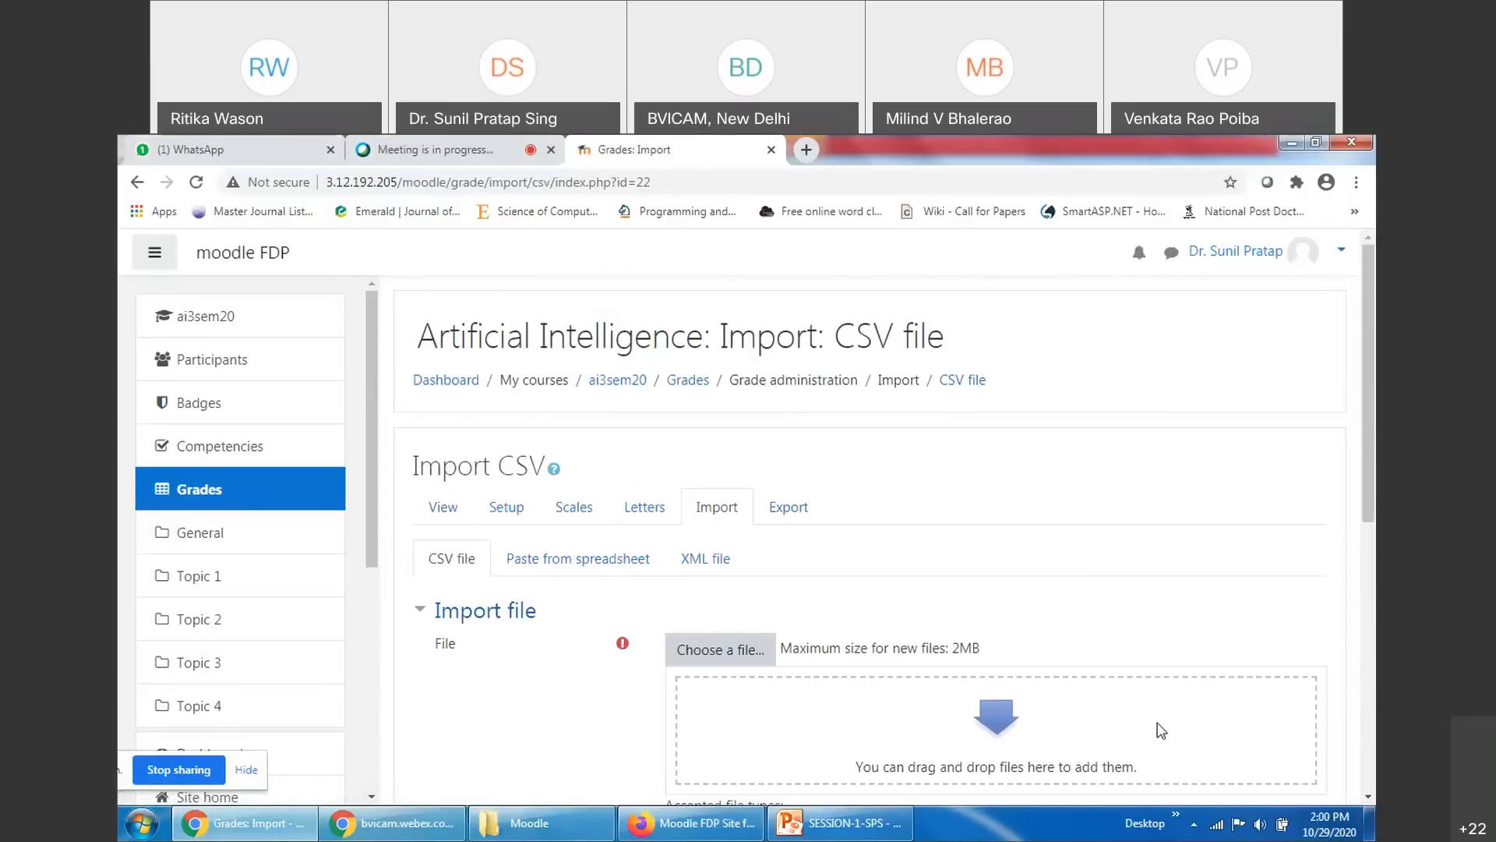
pyautogui.scroll(-2, 1161, 731)
pyautogui.scroll(-2, 1161, 730)
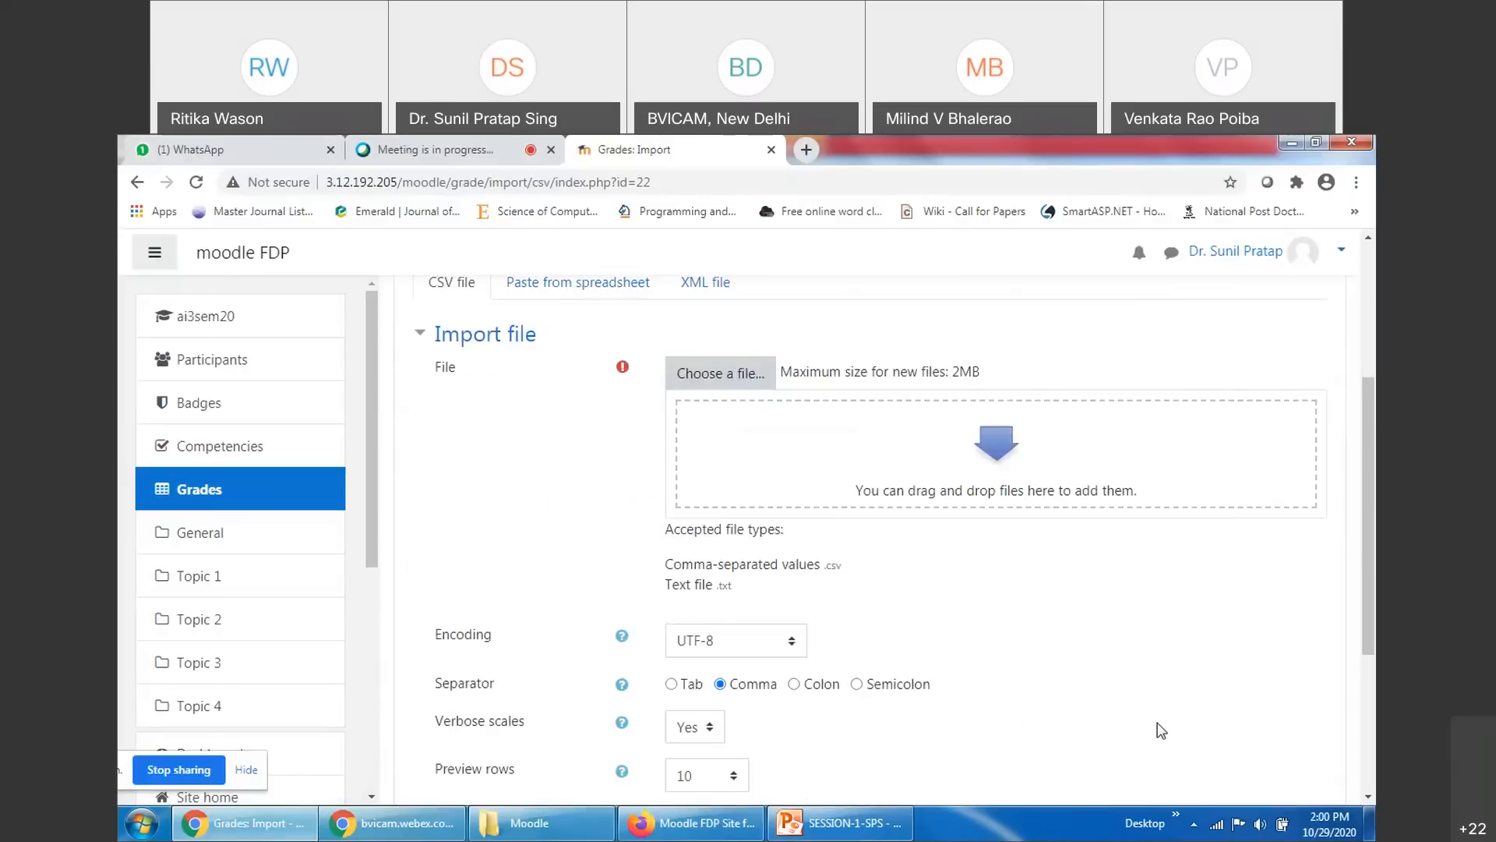
pyautogui.scroll(4, 1161, 730)
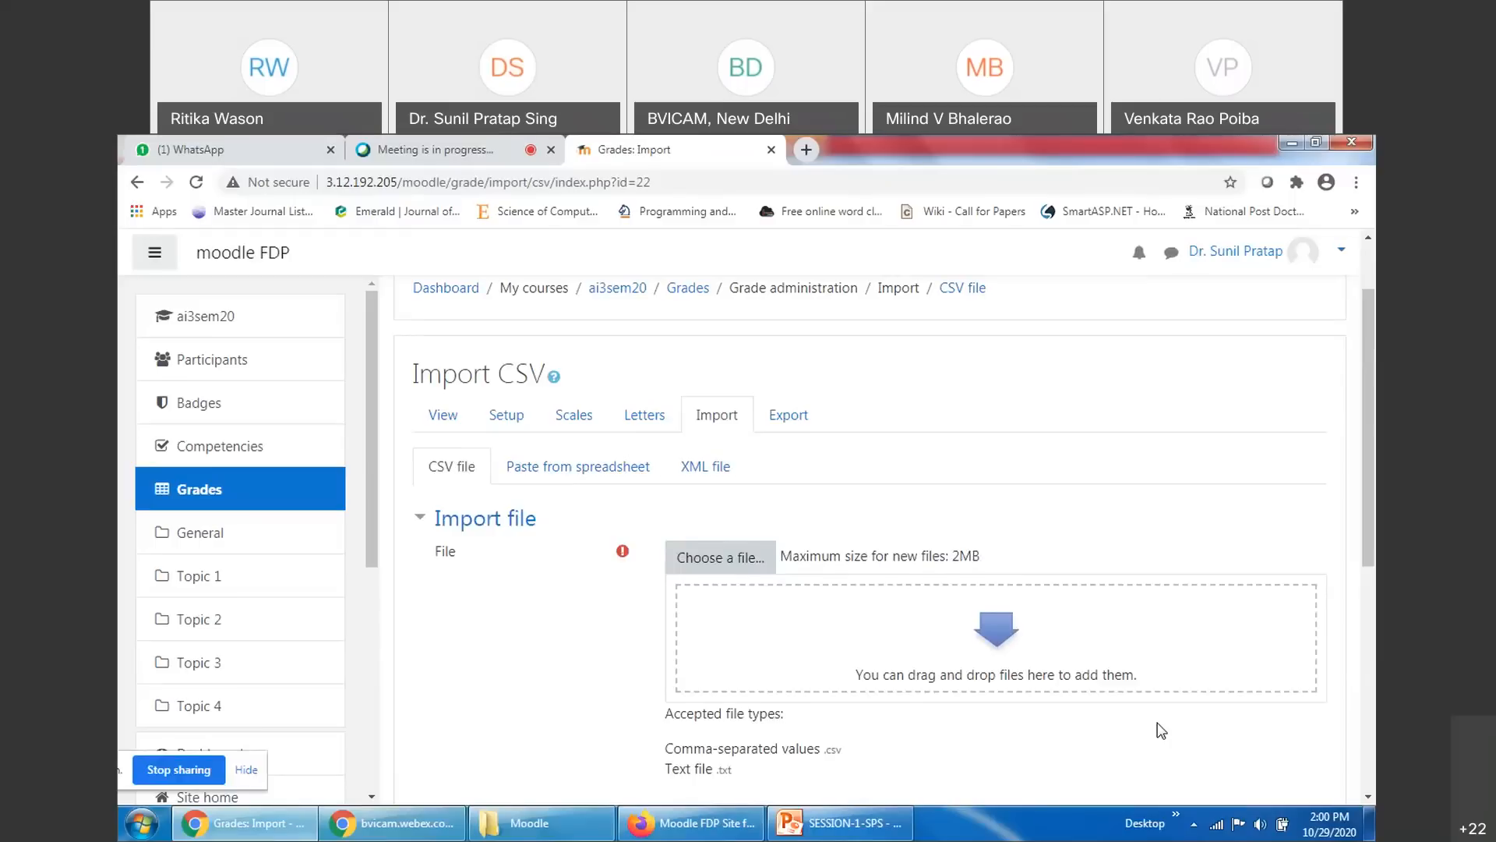
pyautogui.scroll(-1, 1161, 731)
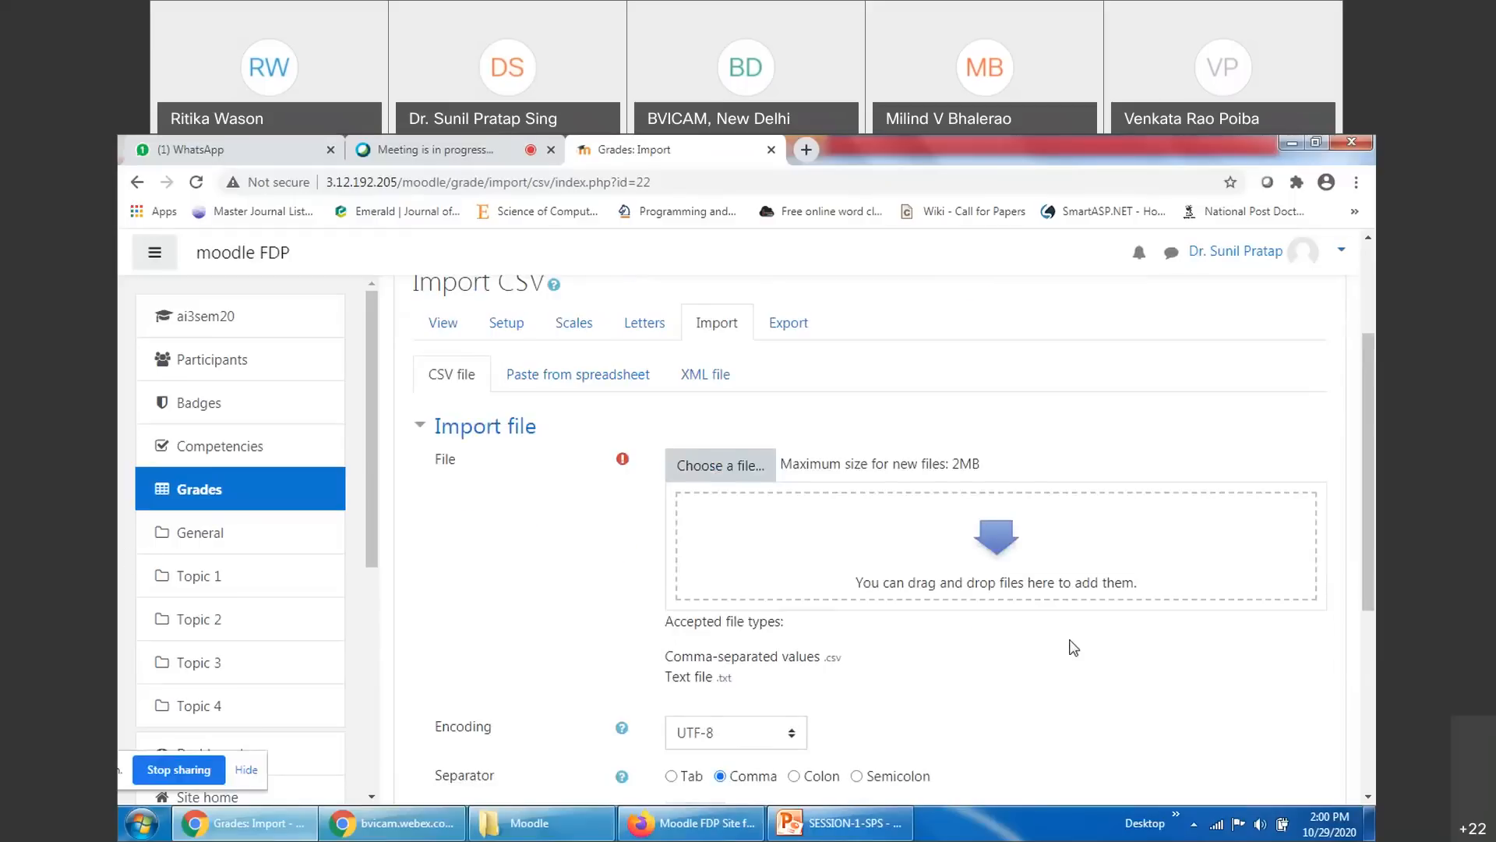
pyautogui.scroll(1, 1074, 647)
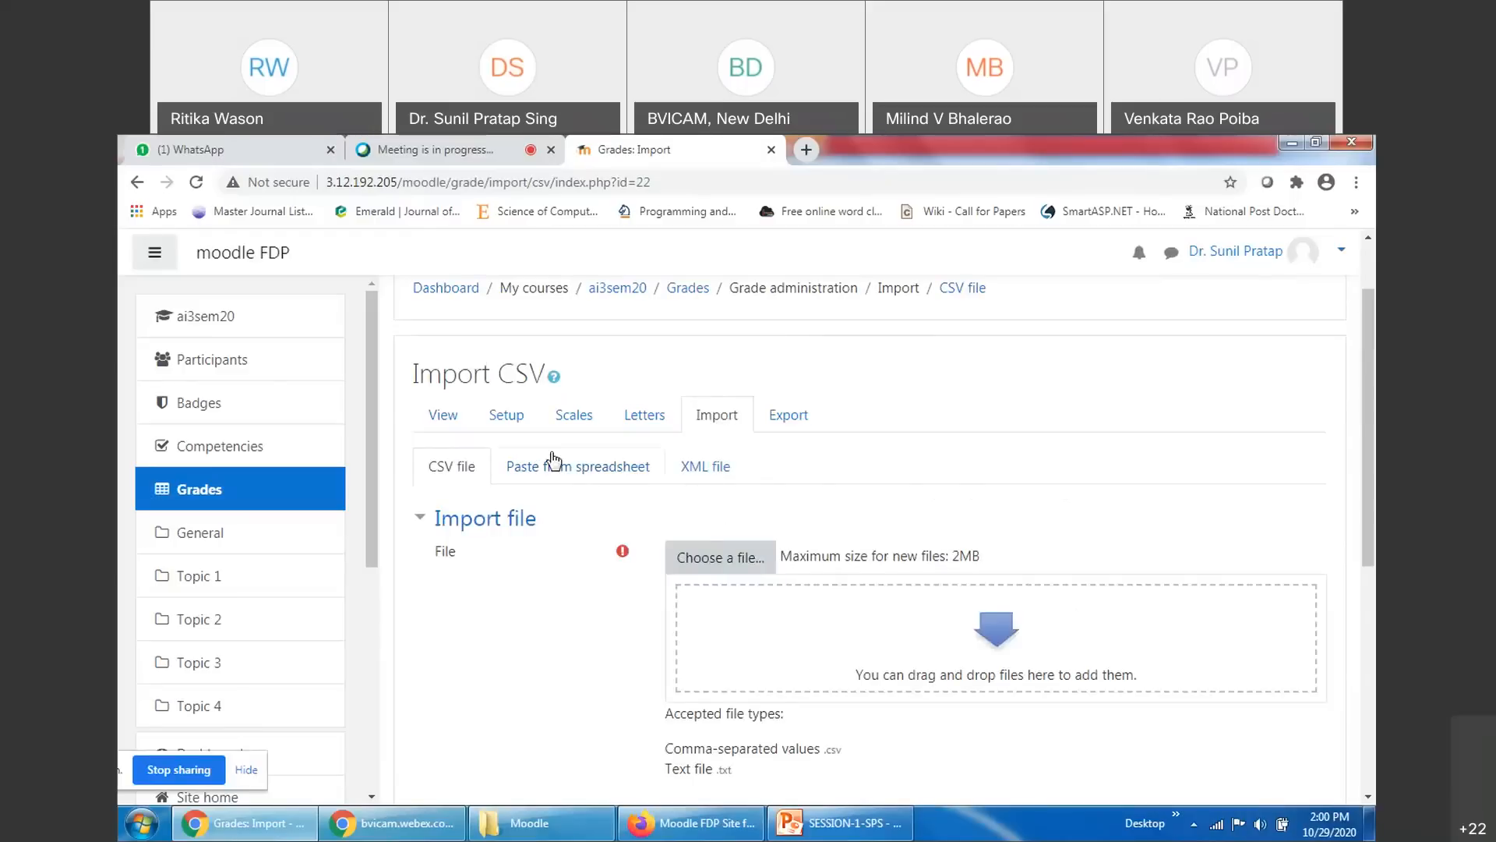
pyautogui.moveTo(431, 468); pyautogui.dragTo(477, 469)
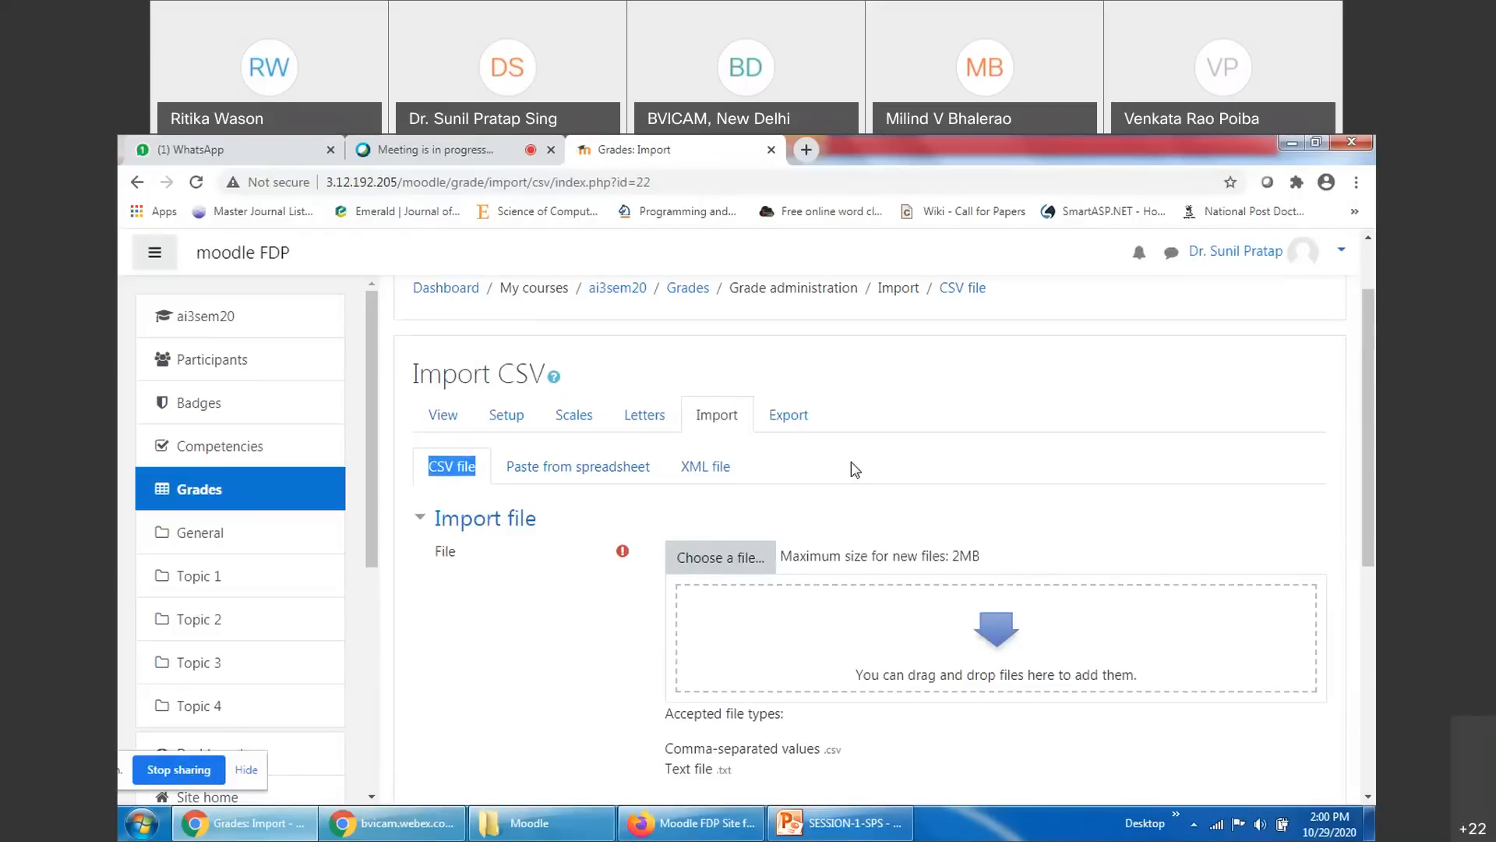
pyautogui.click(865, 510)
pyautogui.scroll(-1, 912, 530)
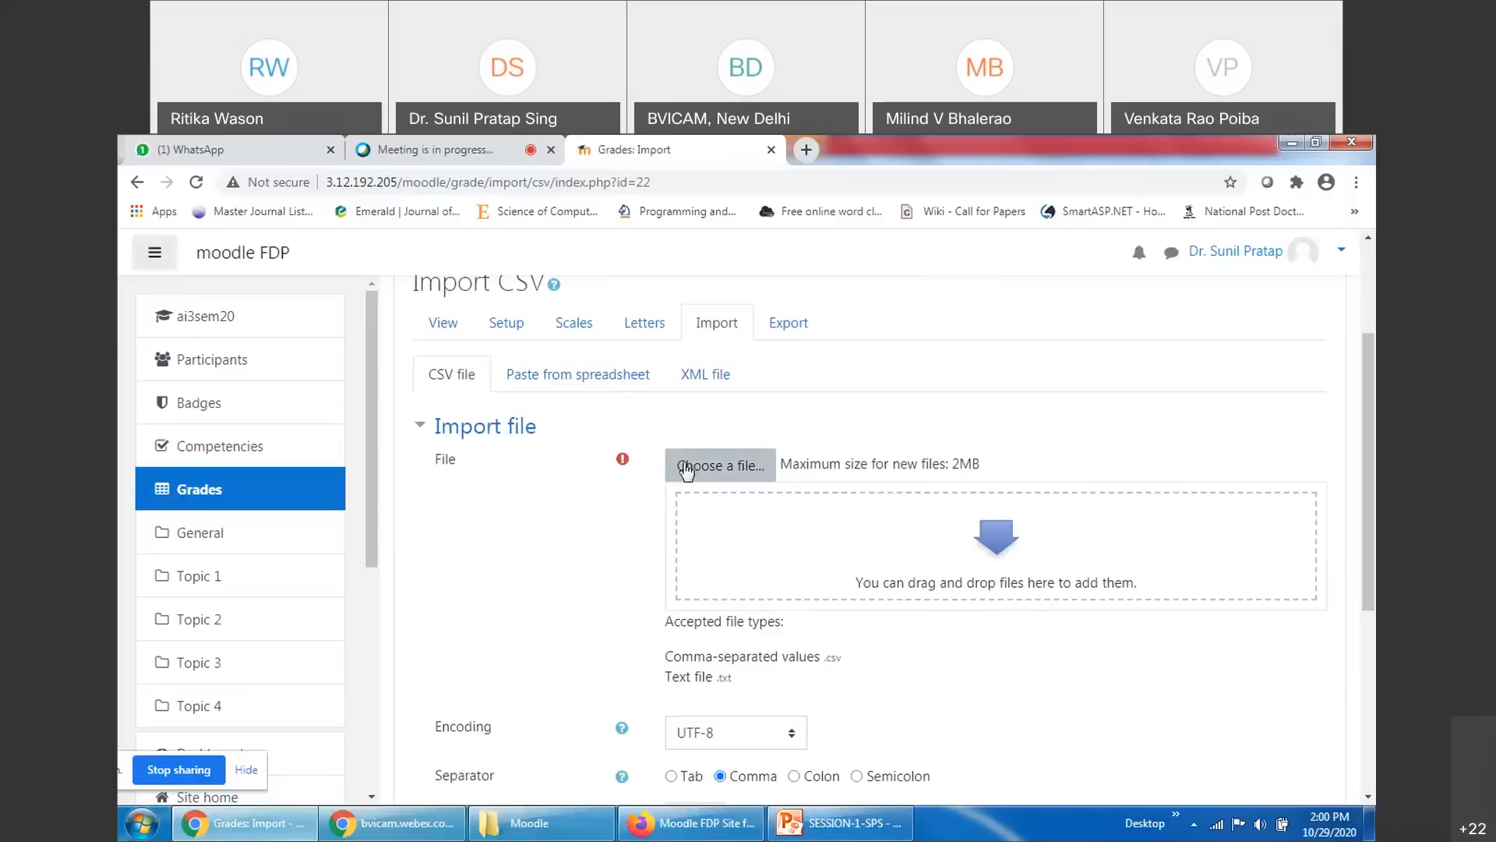
pyautogui.scroll(-3, 898, 483)
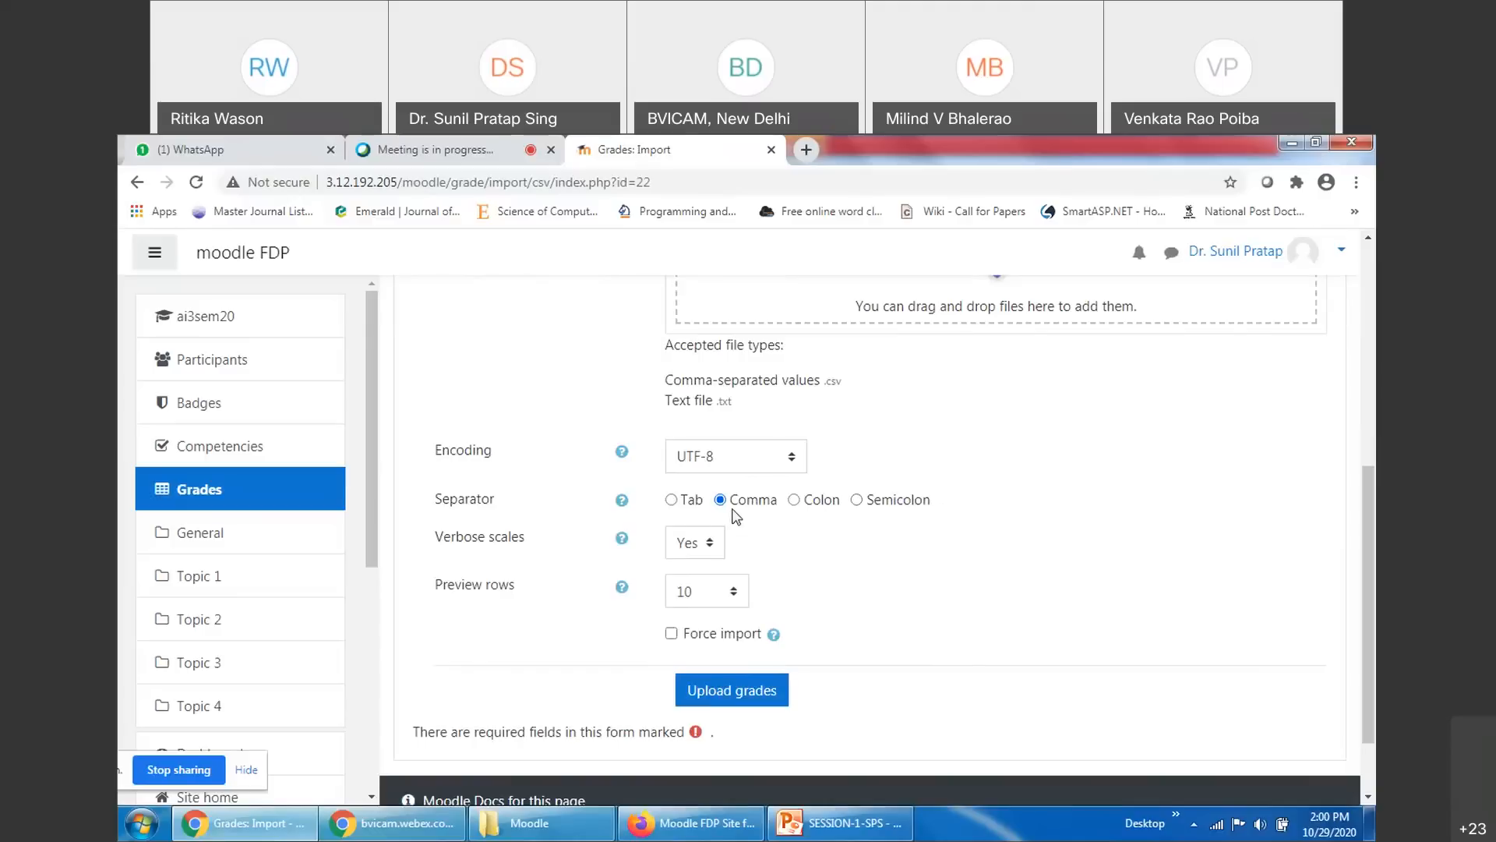
# Examine the choices and help for the Verbose scales setting and the Preview rows setting
pyautogui.click(700, 542)
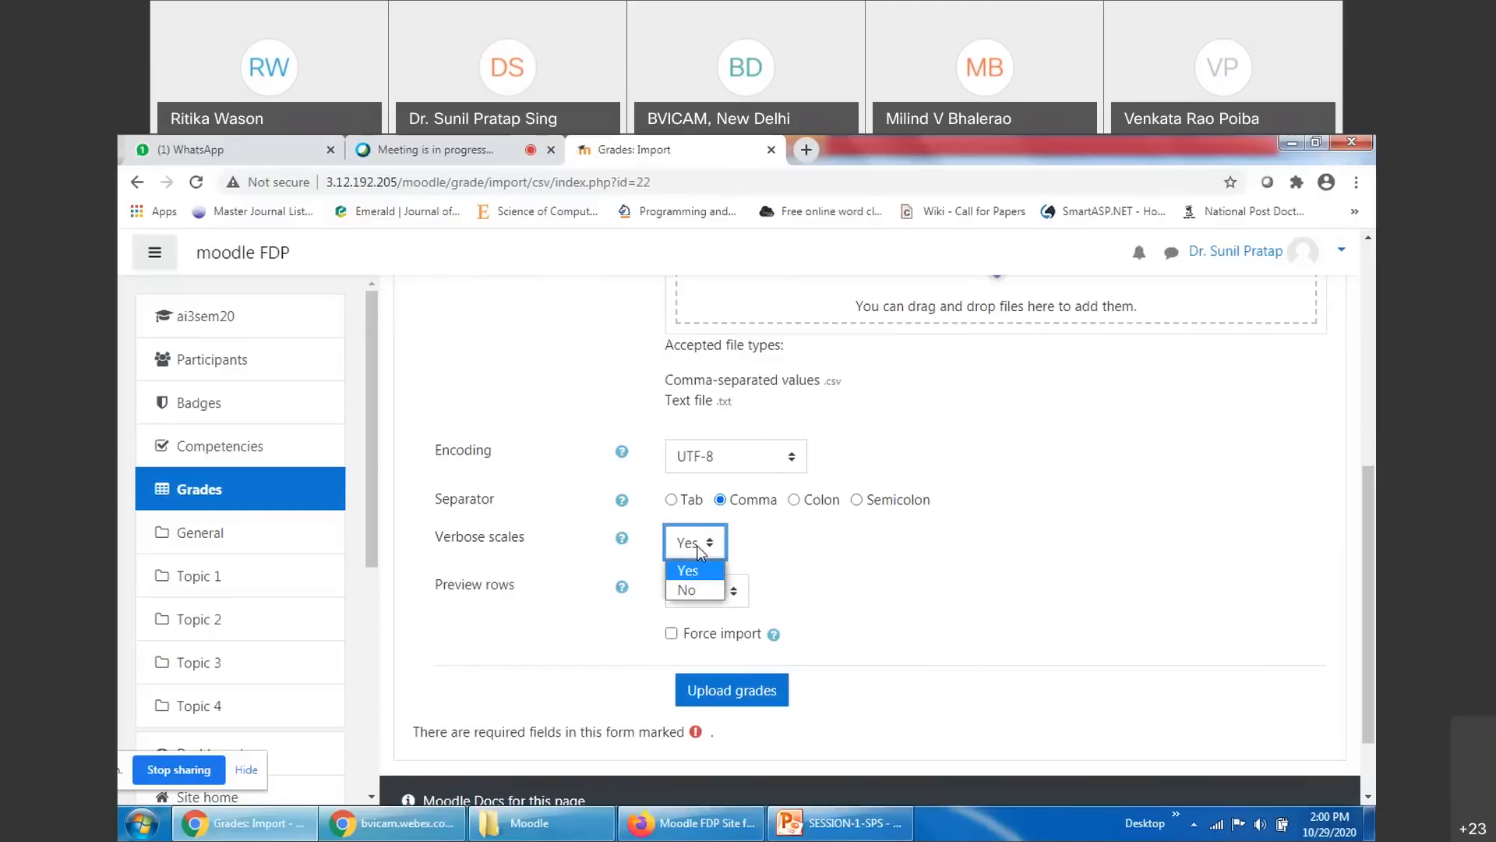
pyautogui.click(621, 538)
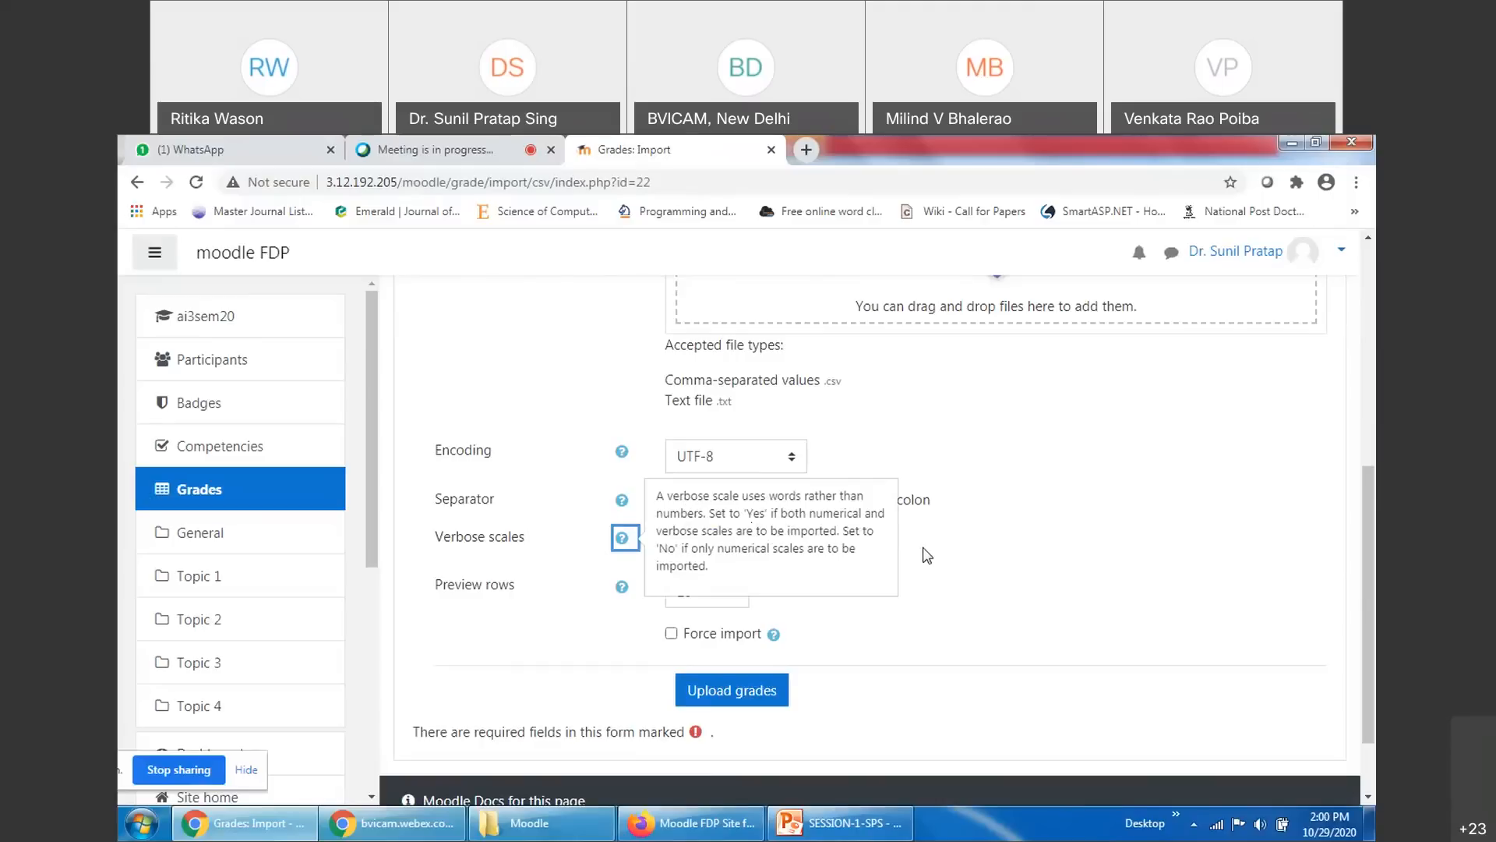
pyautogui.click(949, 578)
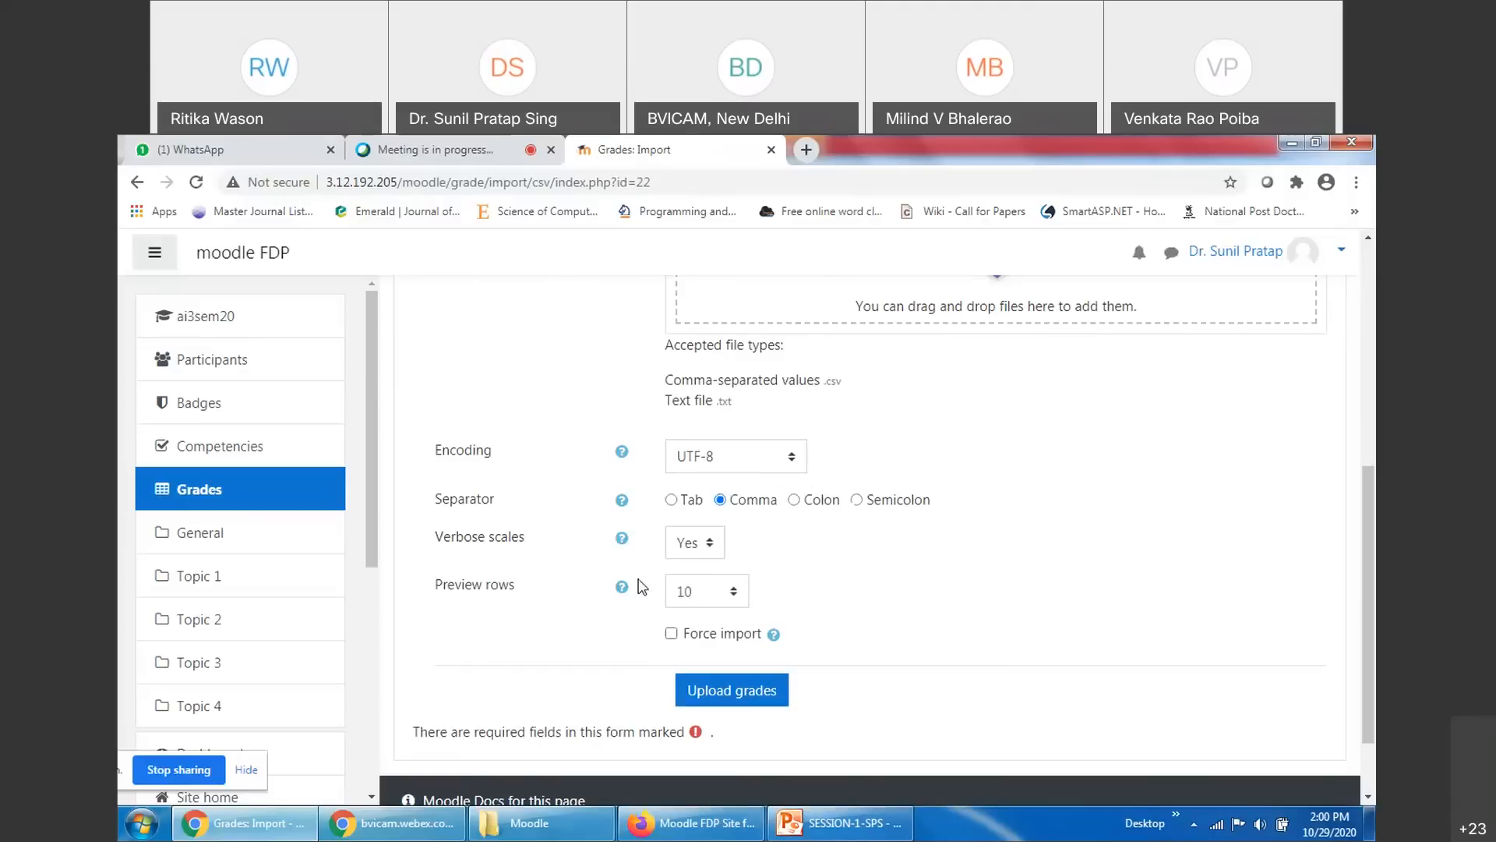
pyautogui.click(689, 544)
pyautogui.click(702, 589)
pyautogui.click(893, 578)
pyautogui.scroll(3, 1124, 620)
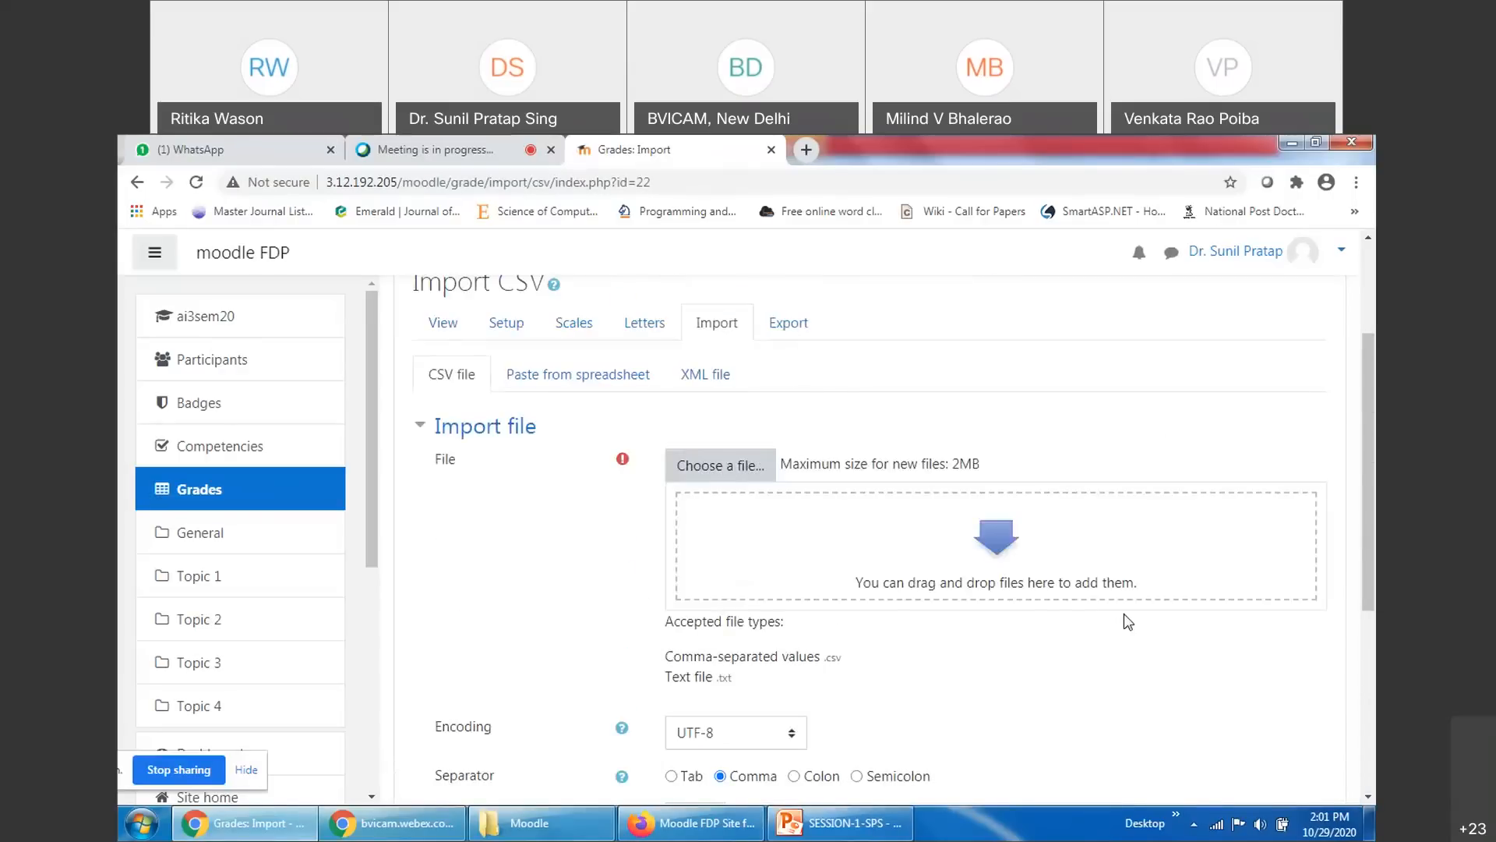
# Switch to the Moodle folder in Windows Explorer, refresh it and open the InternalMarks CSV file in Excel
pyautogui.click(549, 826)
pyautogui.rightClick(635, 599)
pyautogui.click(685, 404)
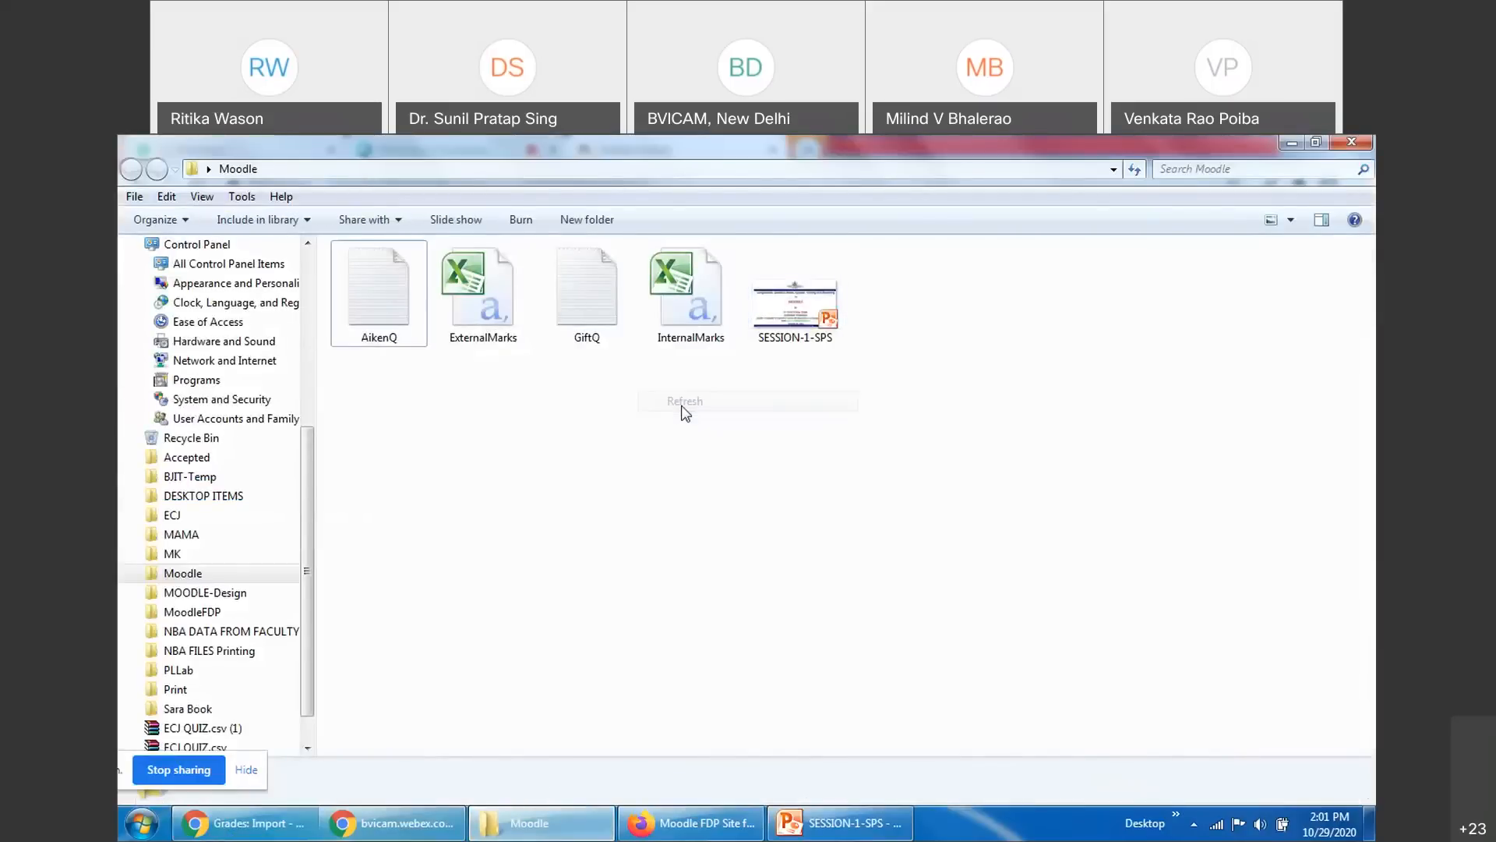
pyautogui.doubleClick(690, 288)
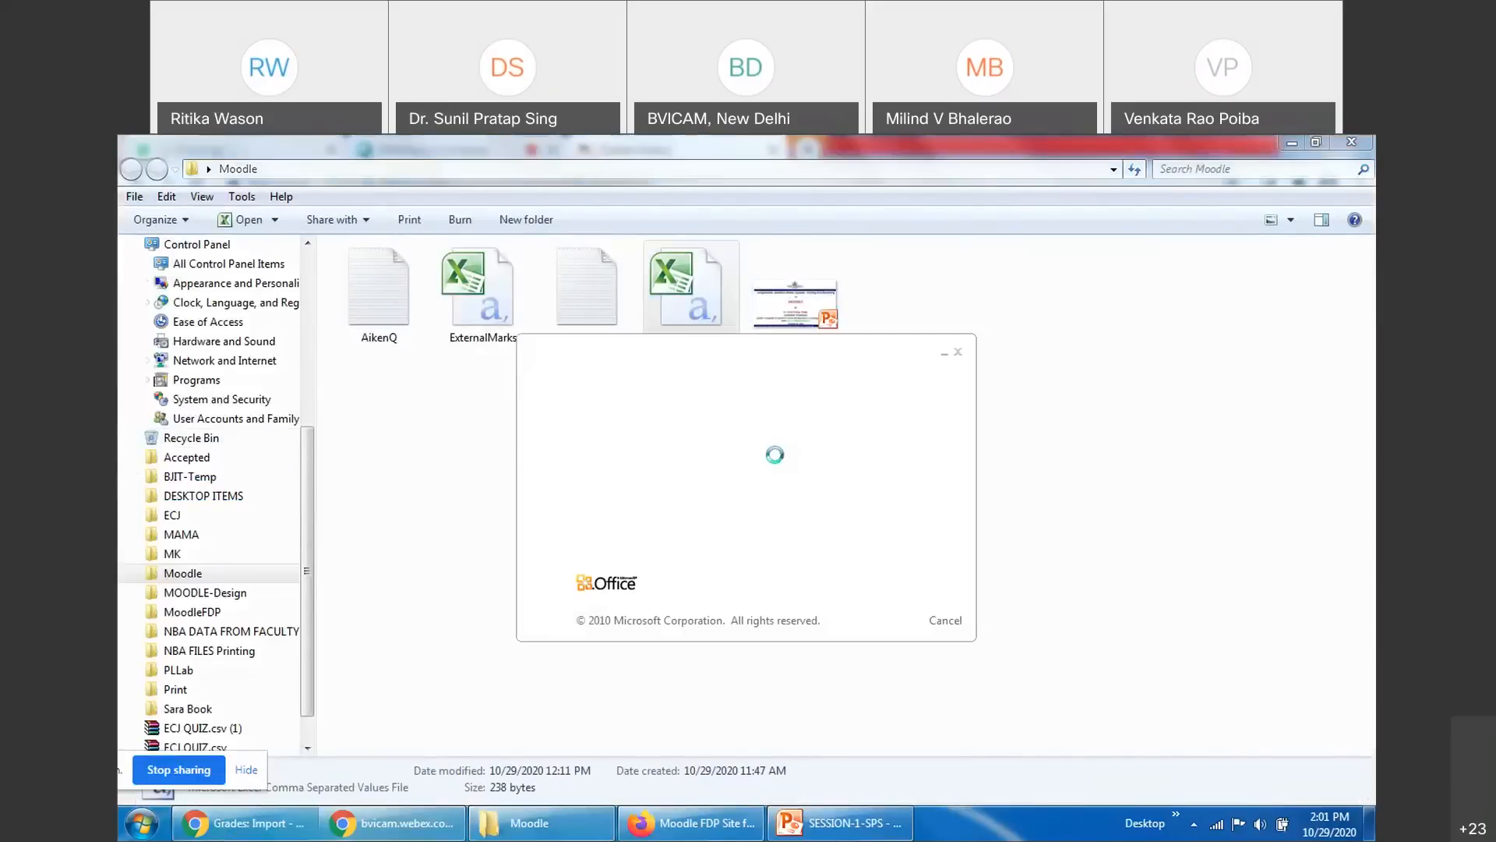
pyautogui.click(939, 654)
# Fit the widths of the Email address and Internal Exam Marks columns to their contents
pyautogui.click(185, 292)
pyautogui.click(421, 516)
pyautogui.doubleClick(200, 293)
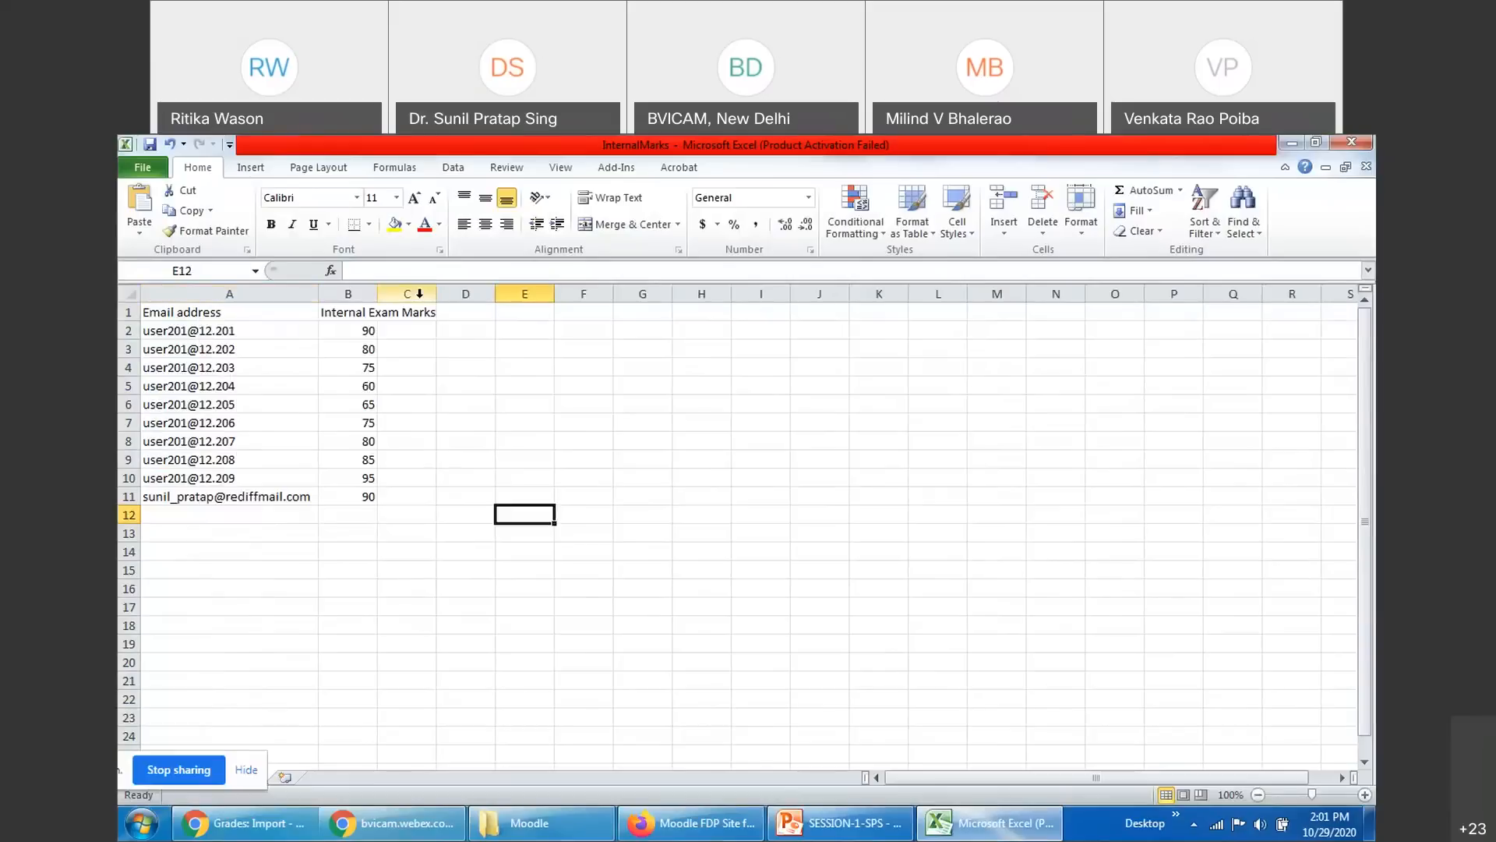
pyautogui.doubleClick(377, 293)
pyautogui.click(553, 660)
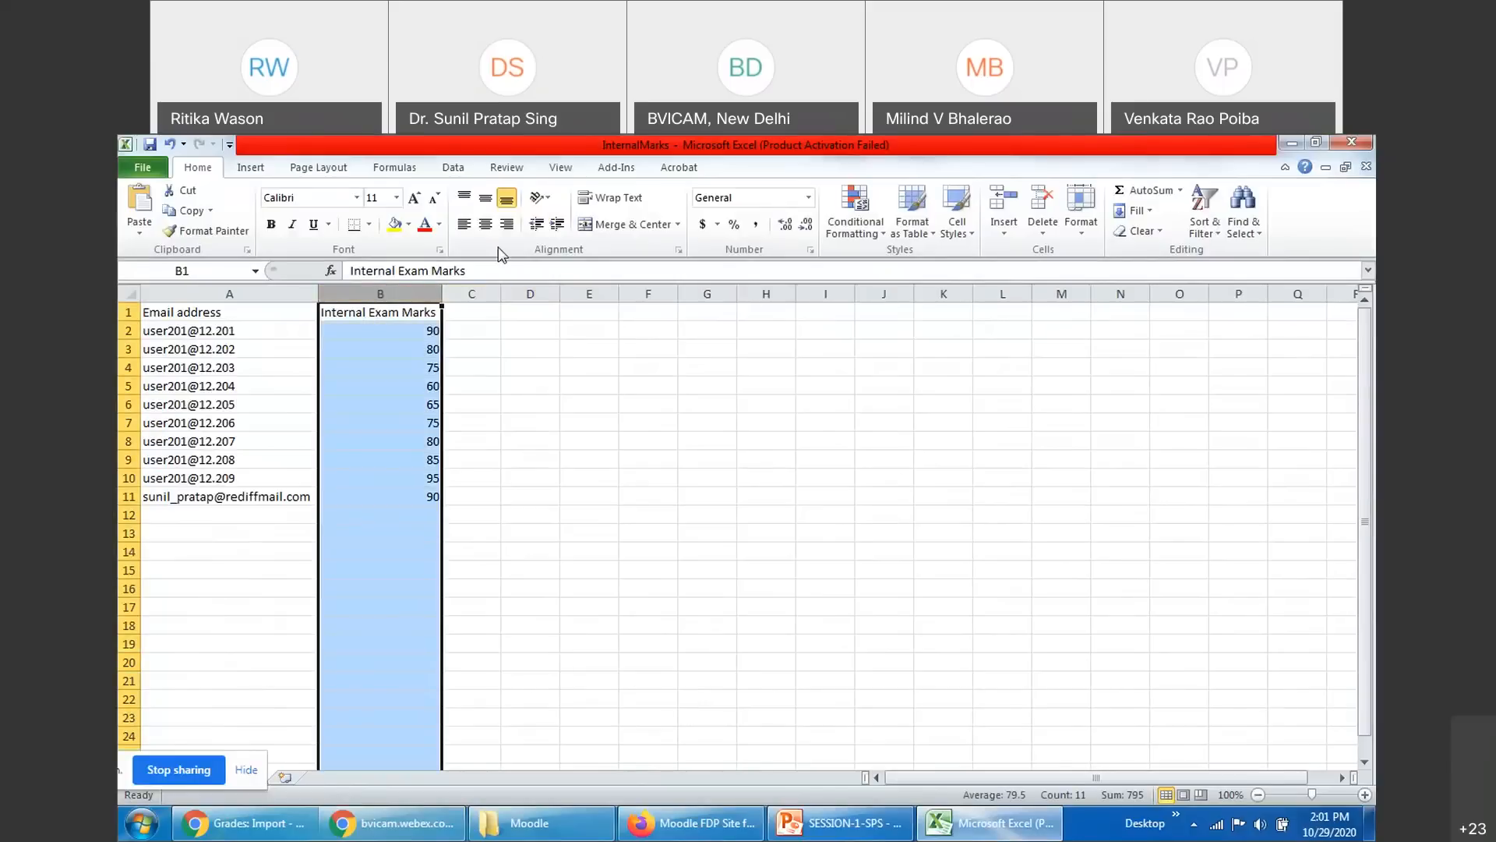
# Center the Internal Exam Marks column and save InternalMarks, keeping the CSV (Comma delimited) format
pyautogui.click(484, 224)
pyautogui.click(530, 475)
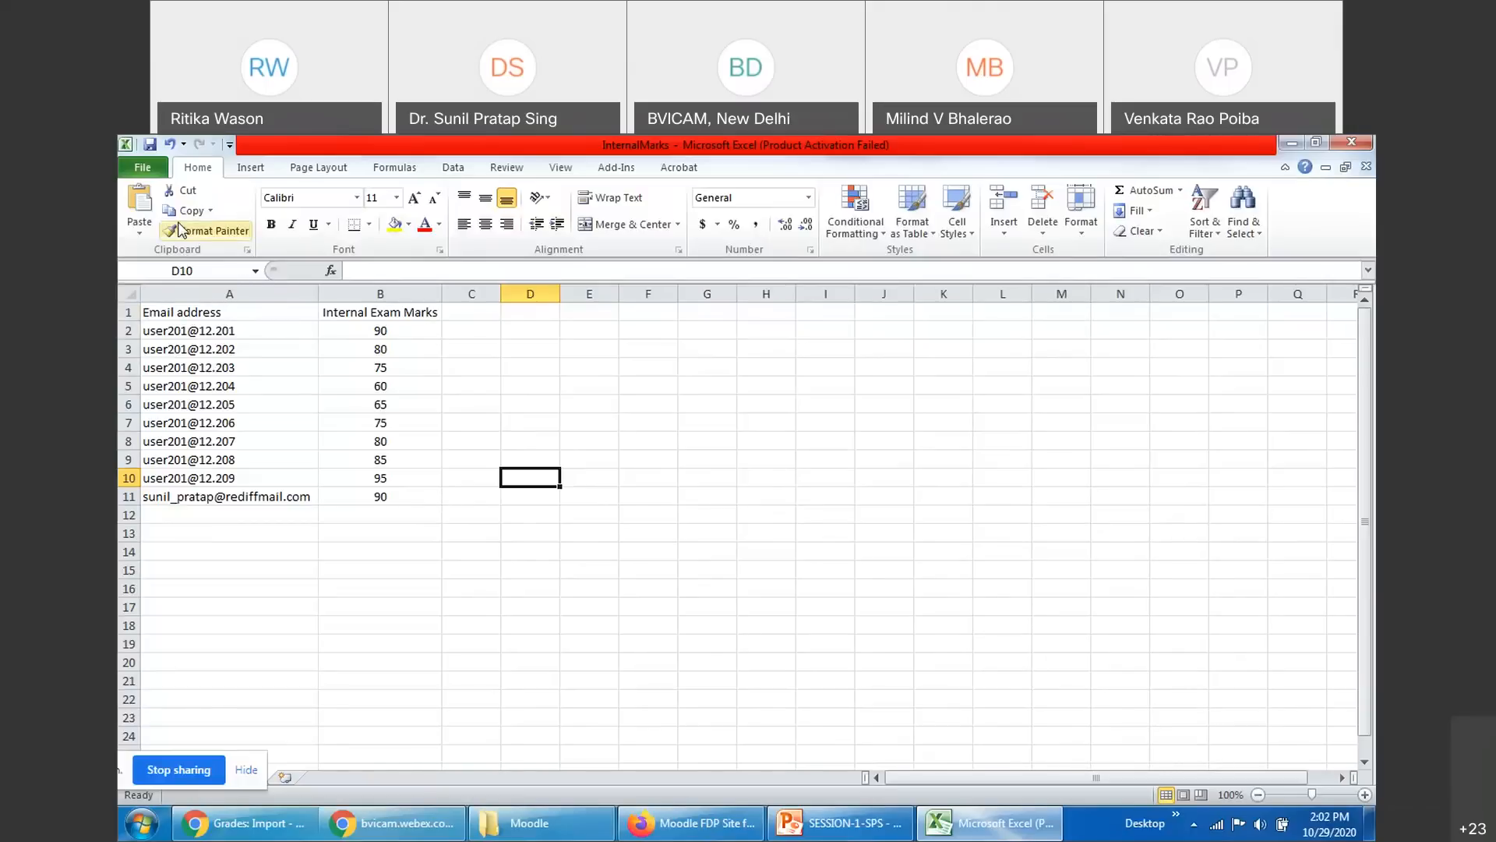
pyautogui.click(149, 144)
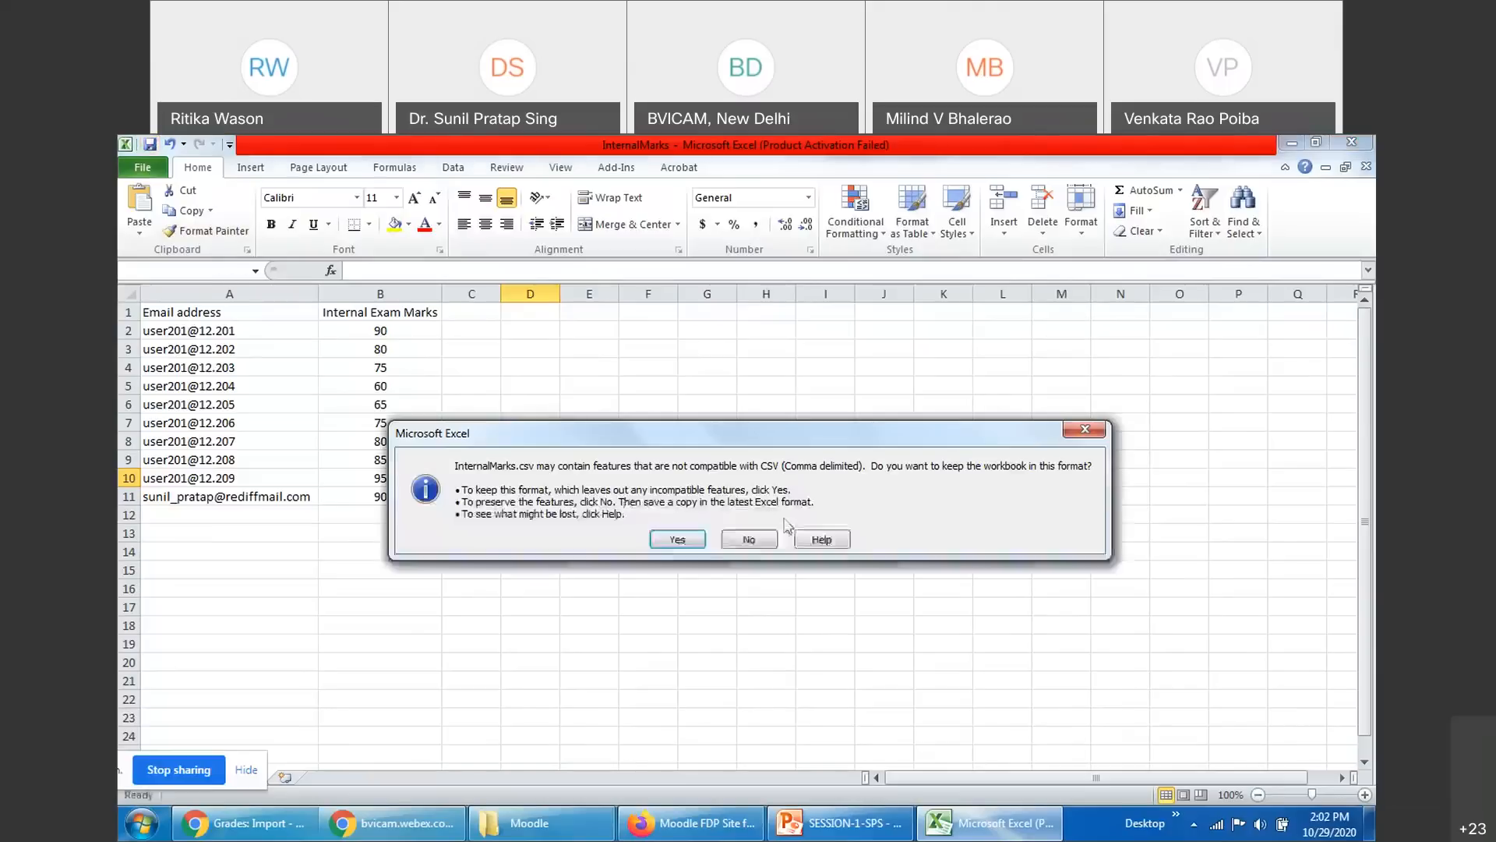
pyautogui.click(698, 539)
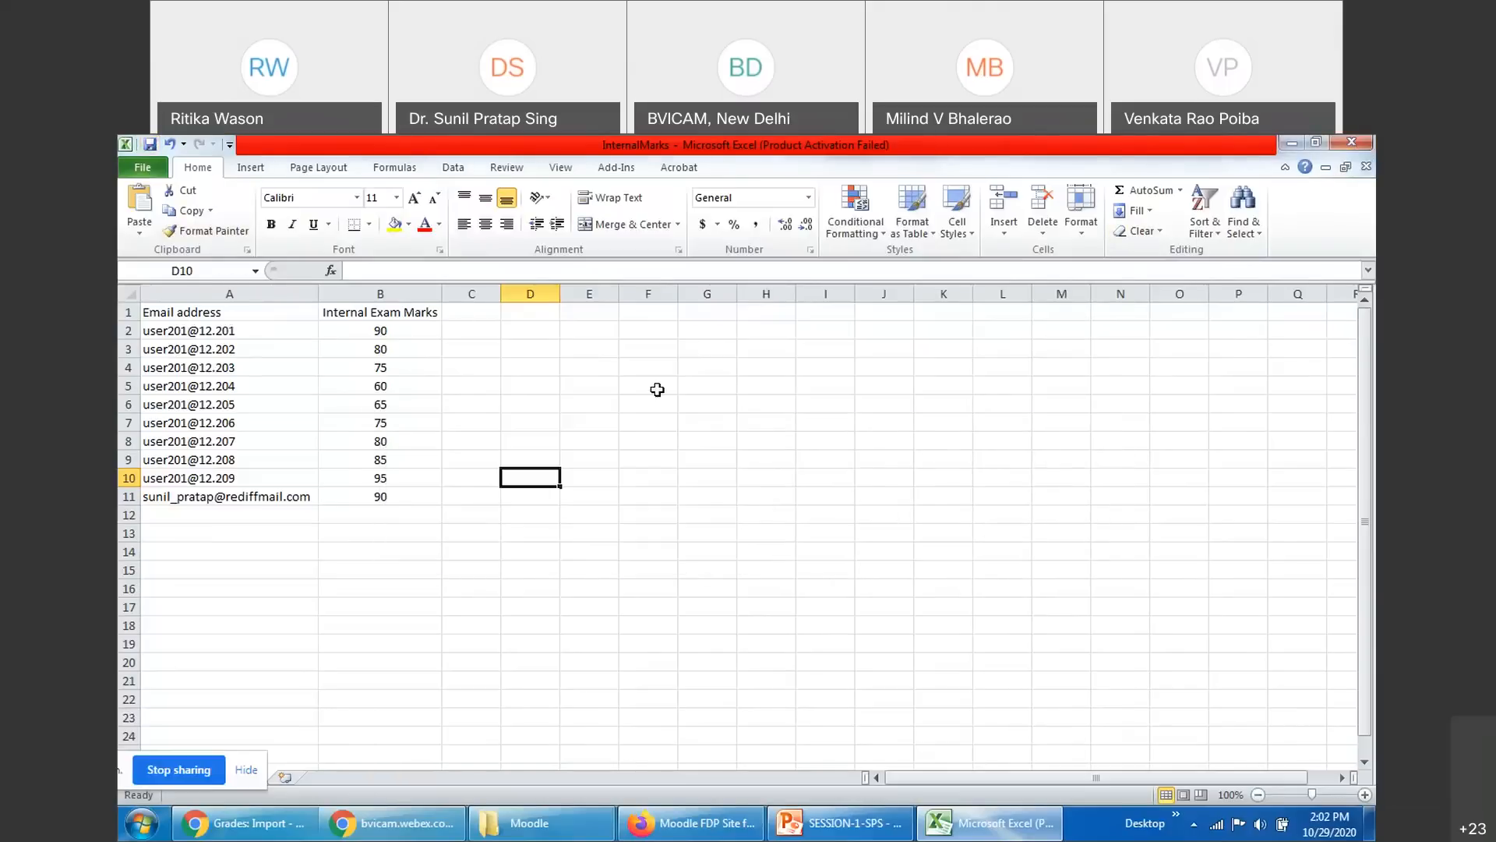
# Highlight the Email address column to examine it as the identifier for each student's marks
pyautogui.click(197, 295)
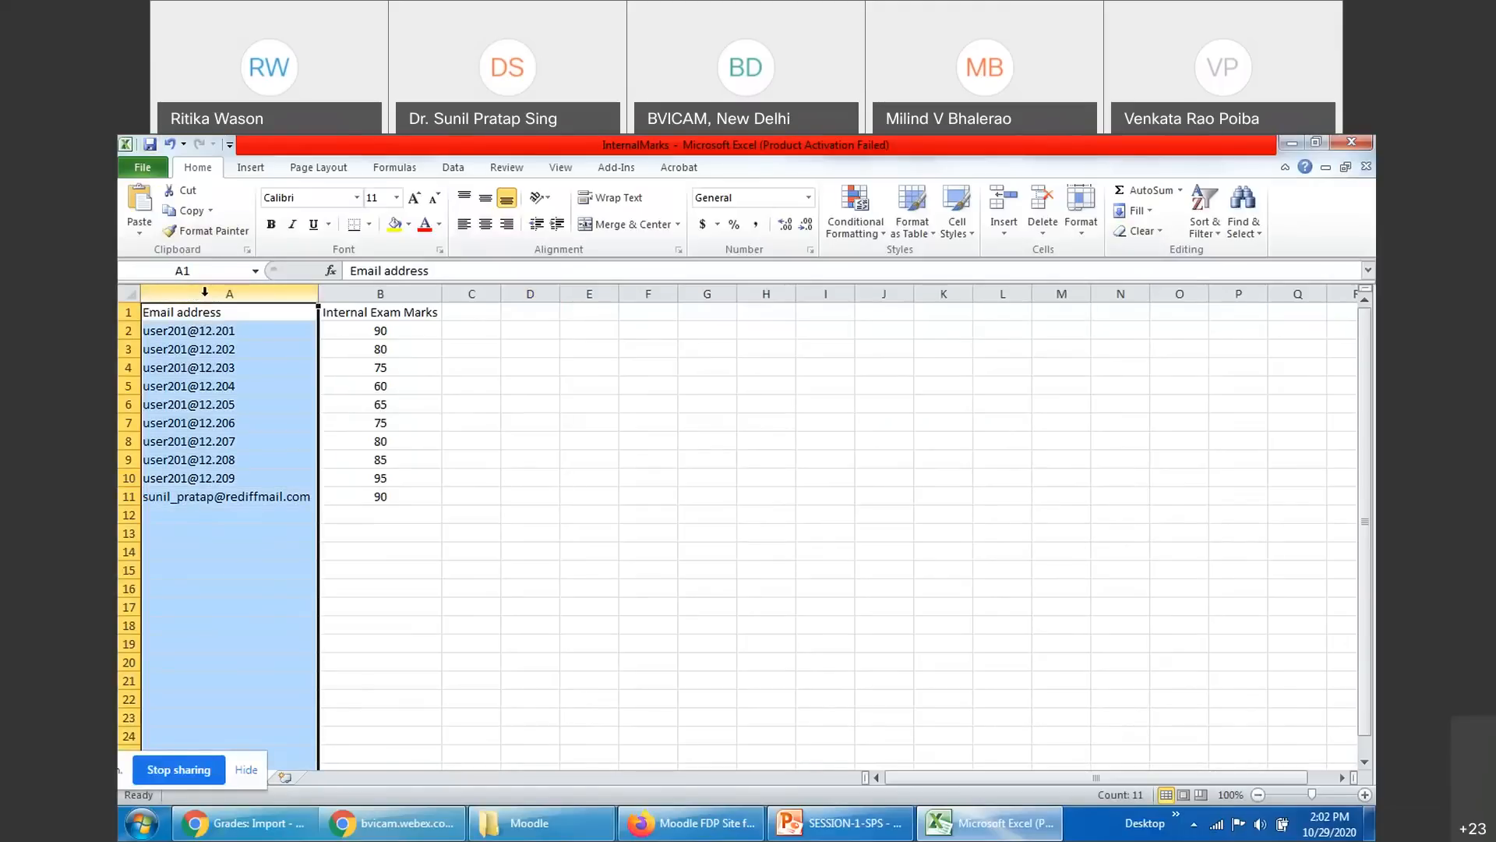
pyautogui.click(586, 406)
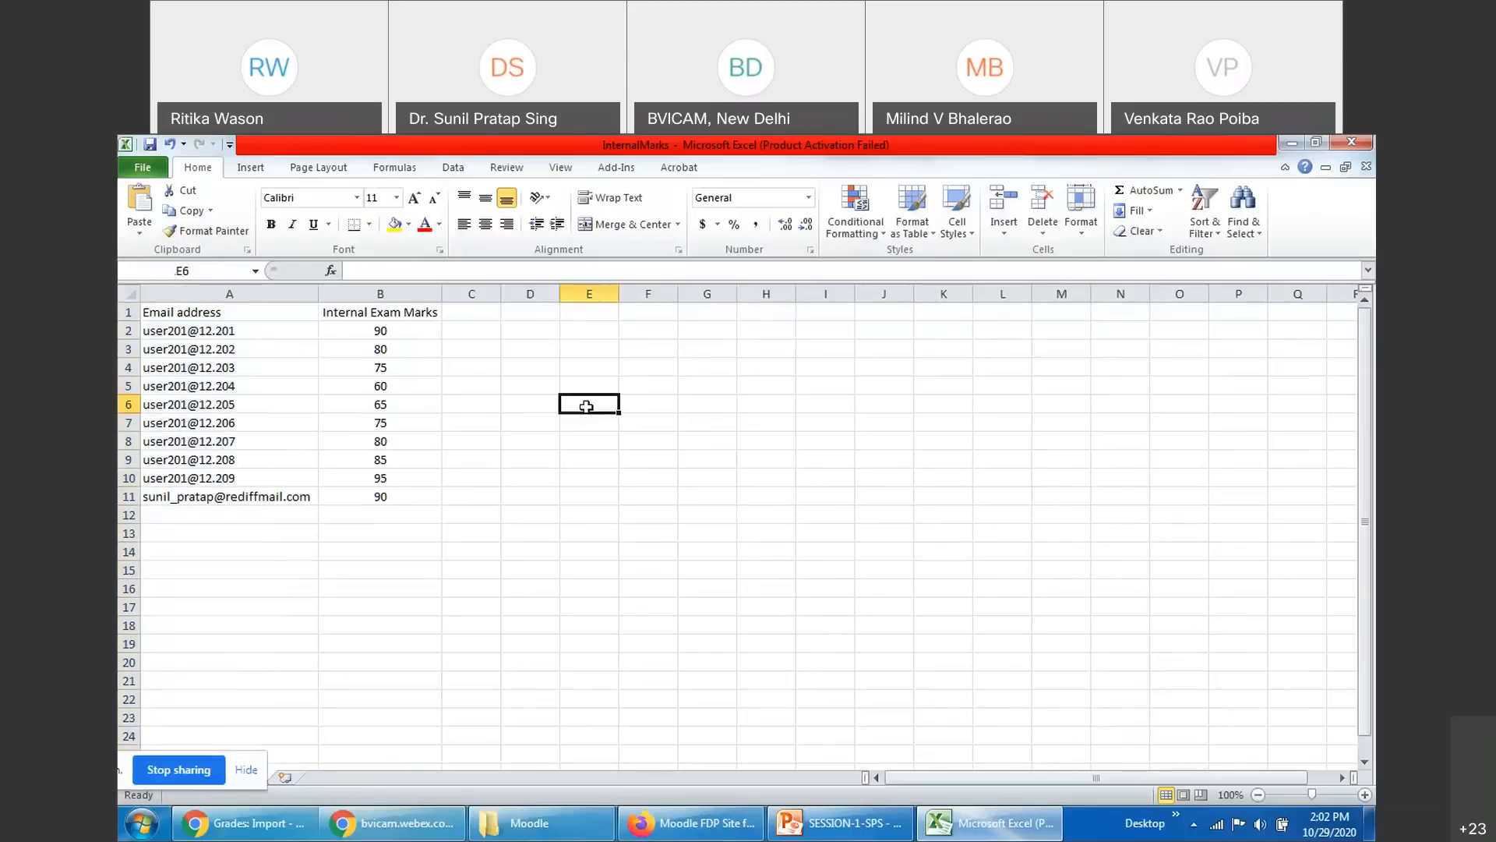
pyautogui.click(221, 295)
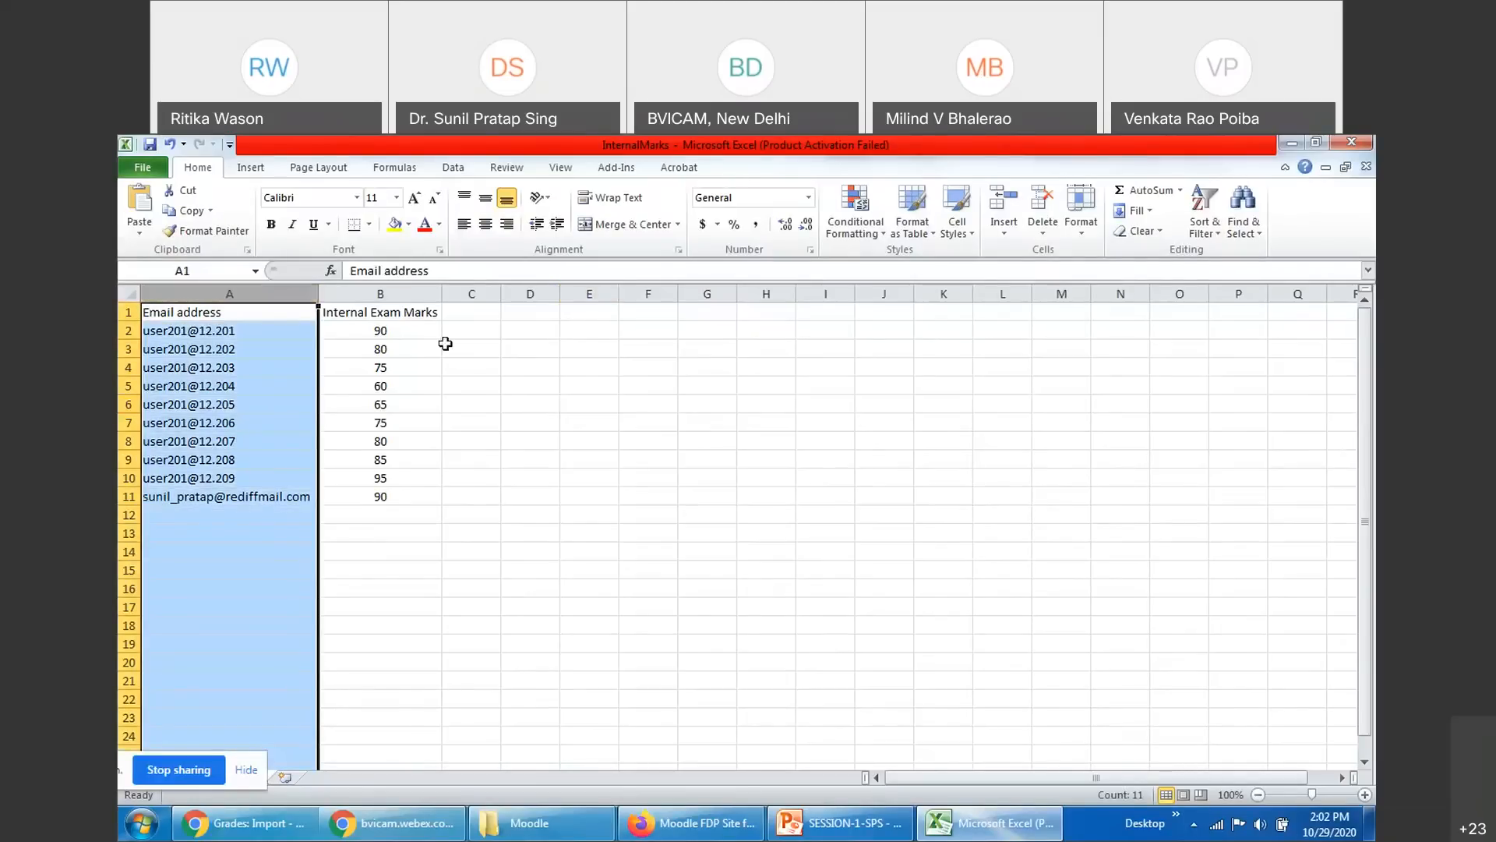
pyautogui.click(536, 401)
pyautogui.click(269, 291)
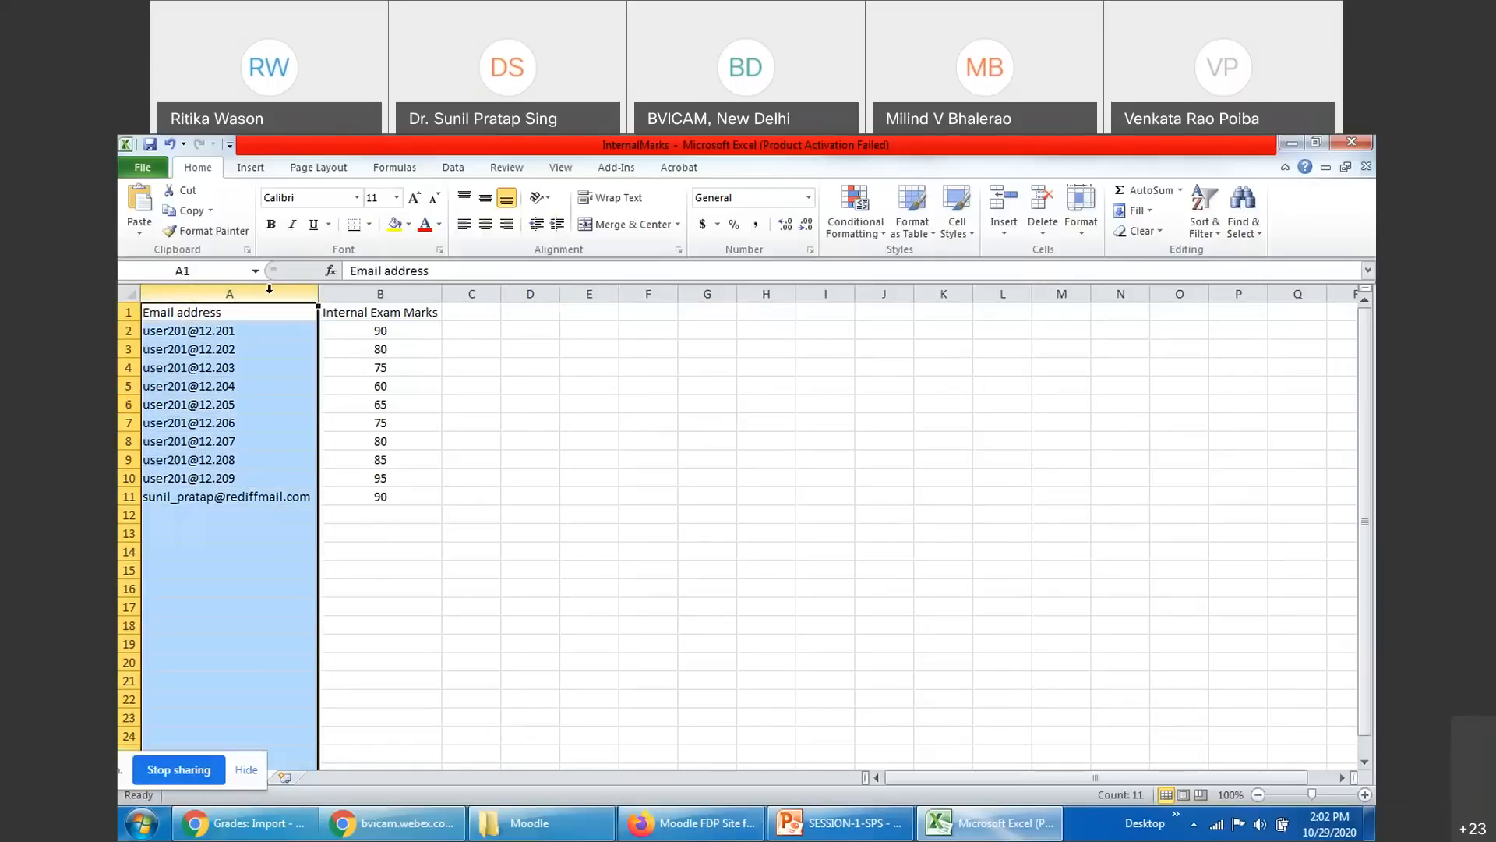
pyautogui.click(632, 431)
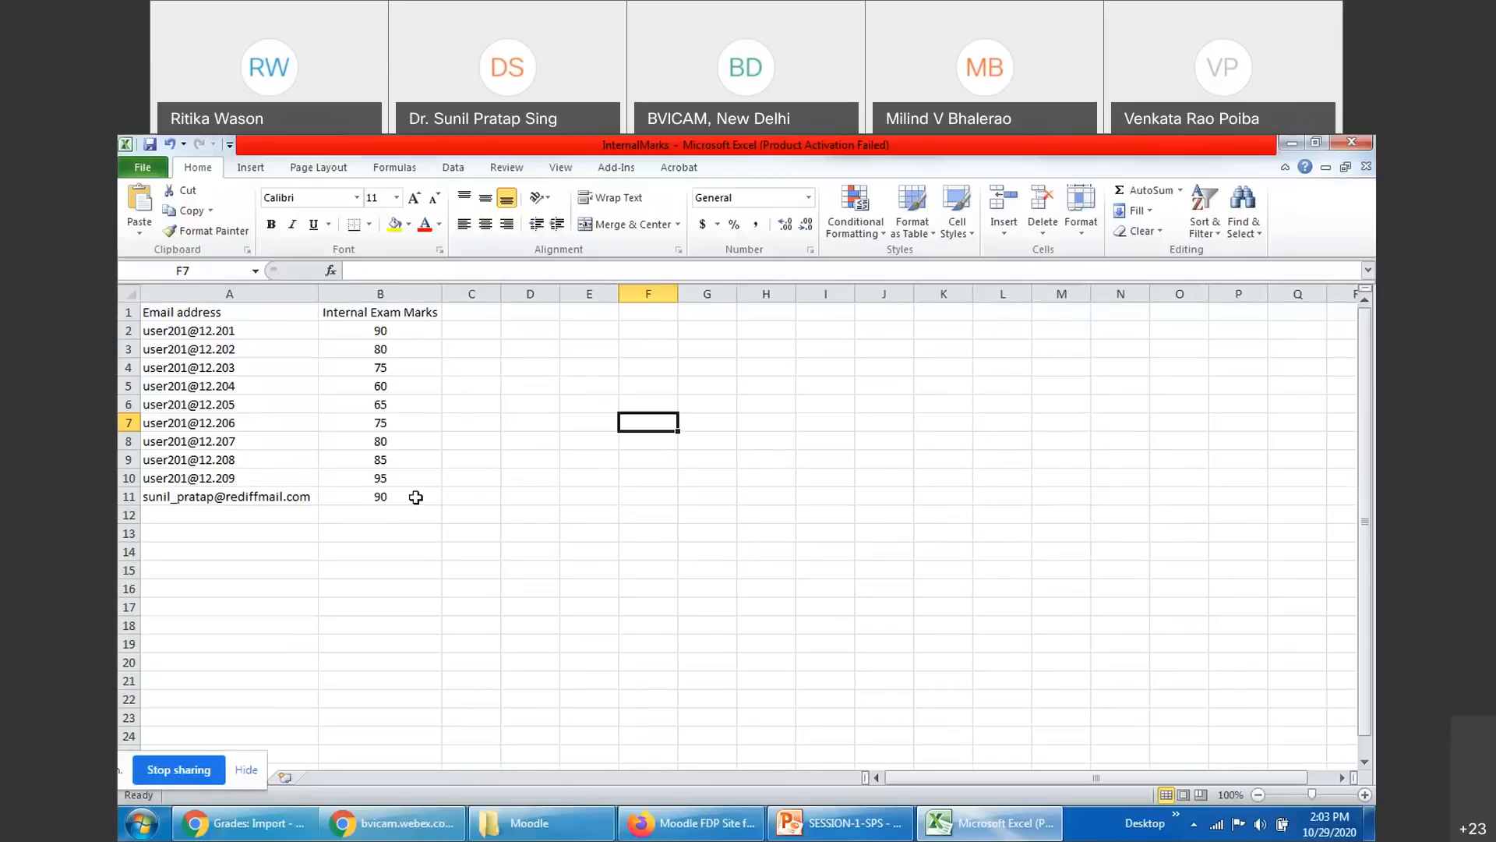
# Close the InternalMarks workbook, saving it over the existing CSV (Comma delimited) file, and refresh the Moodle folder
pyautogui.click(1352, 143)
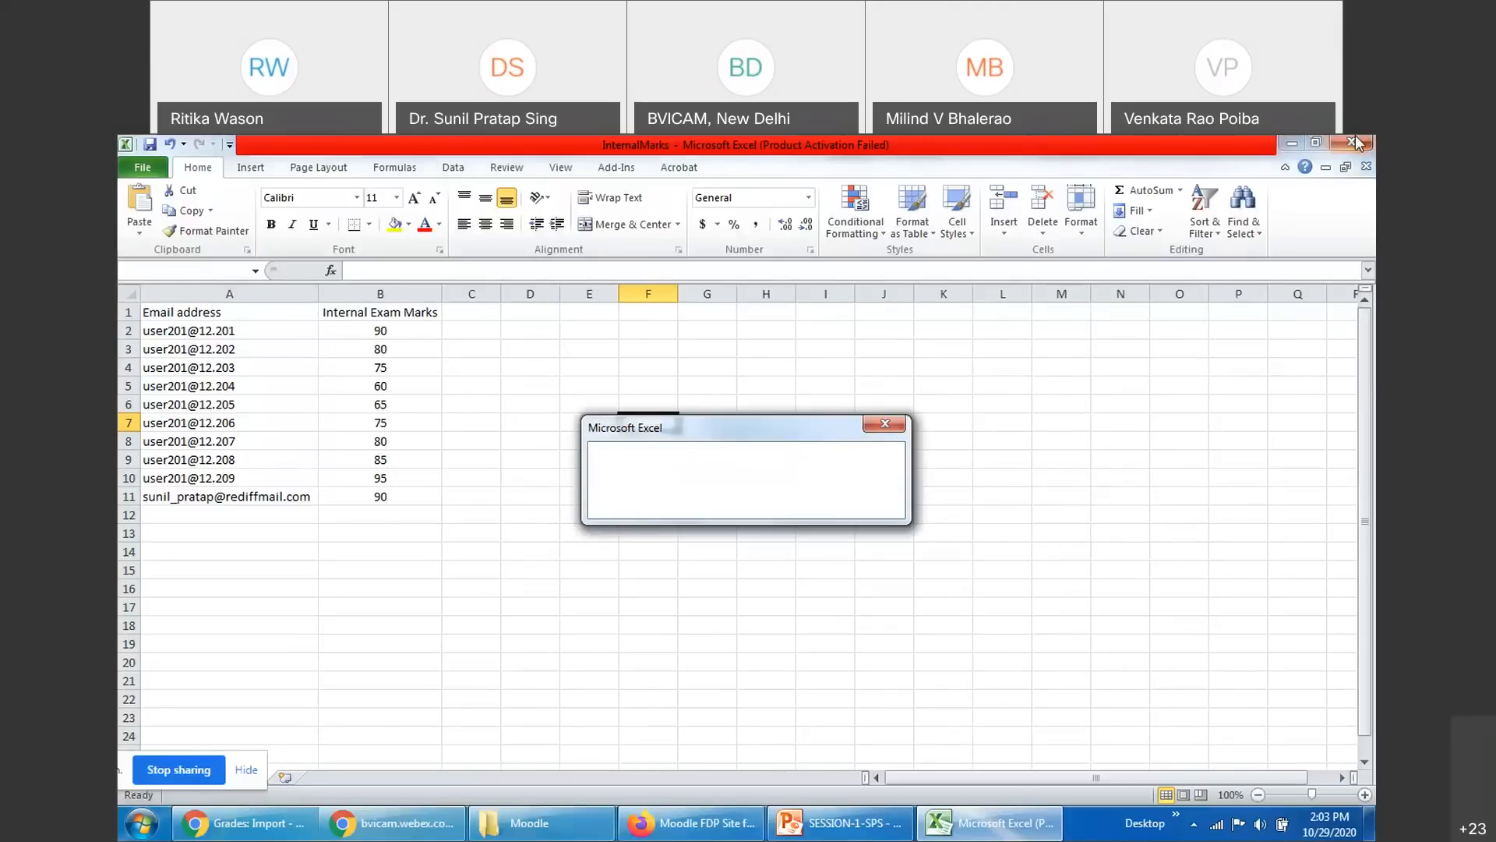
pyautogui.click(672, 507)
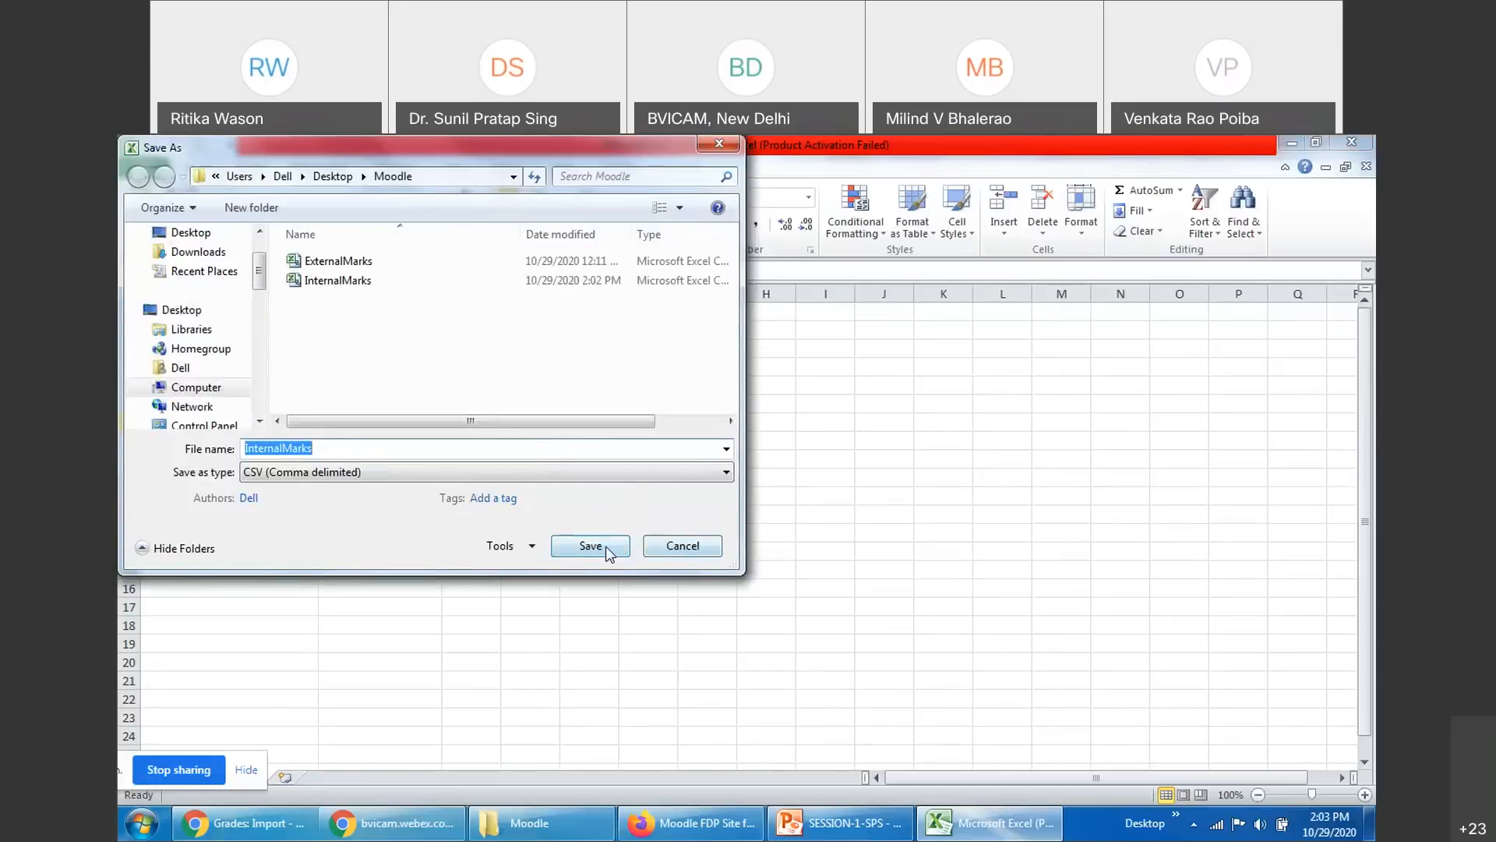
pyautogui.click(607, 549)
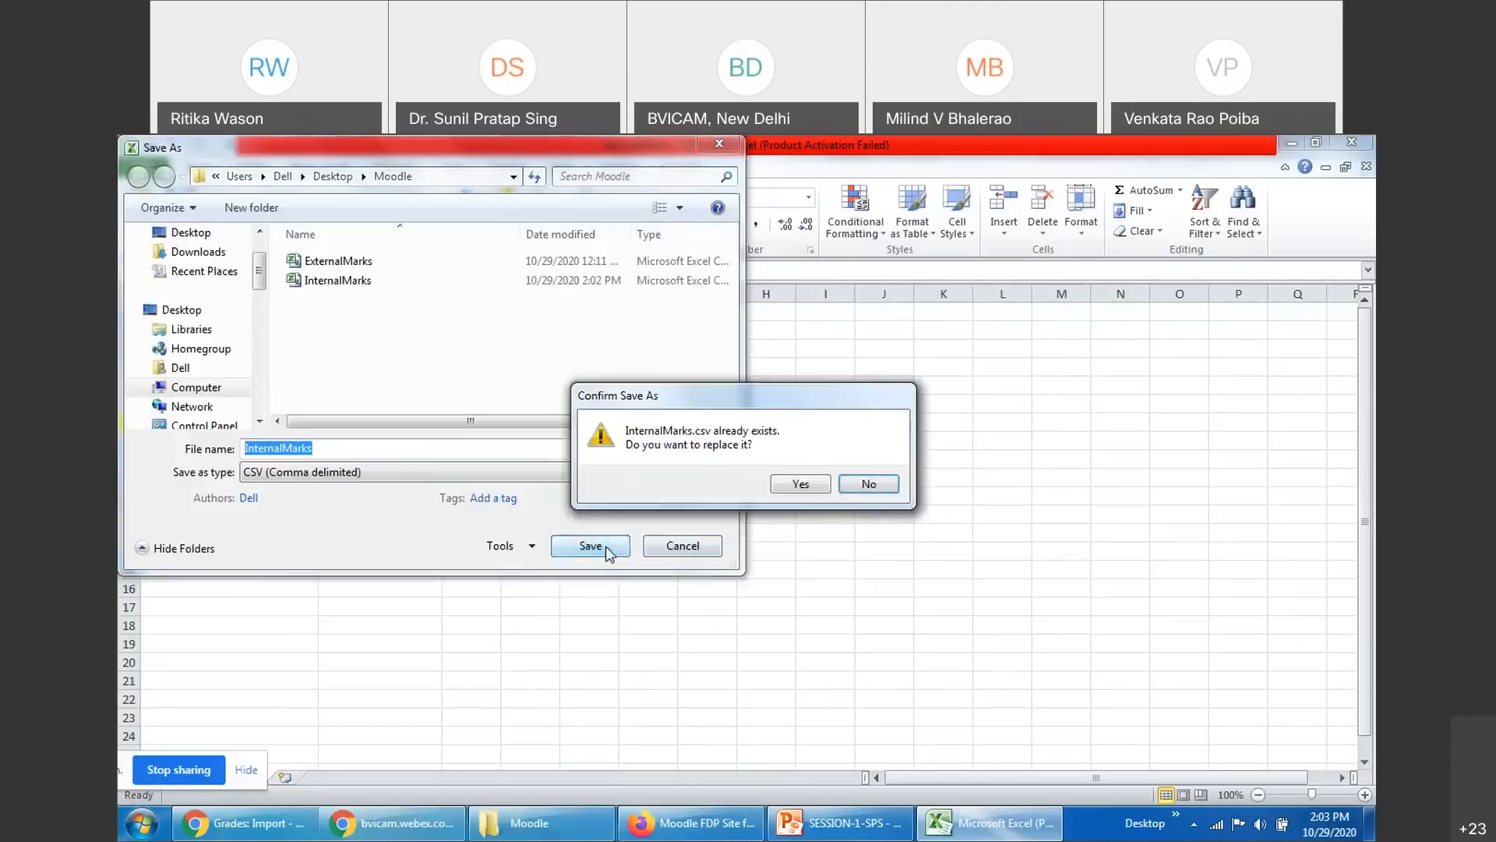
pyautogui.click(806, 489)
pyautogui.click(682, 537)
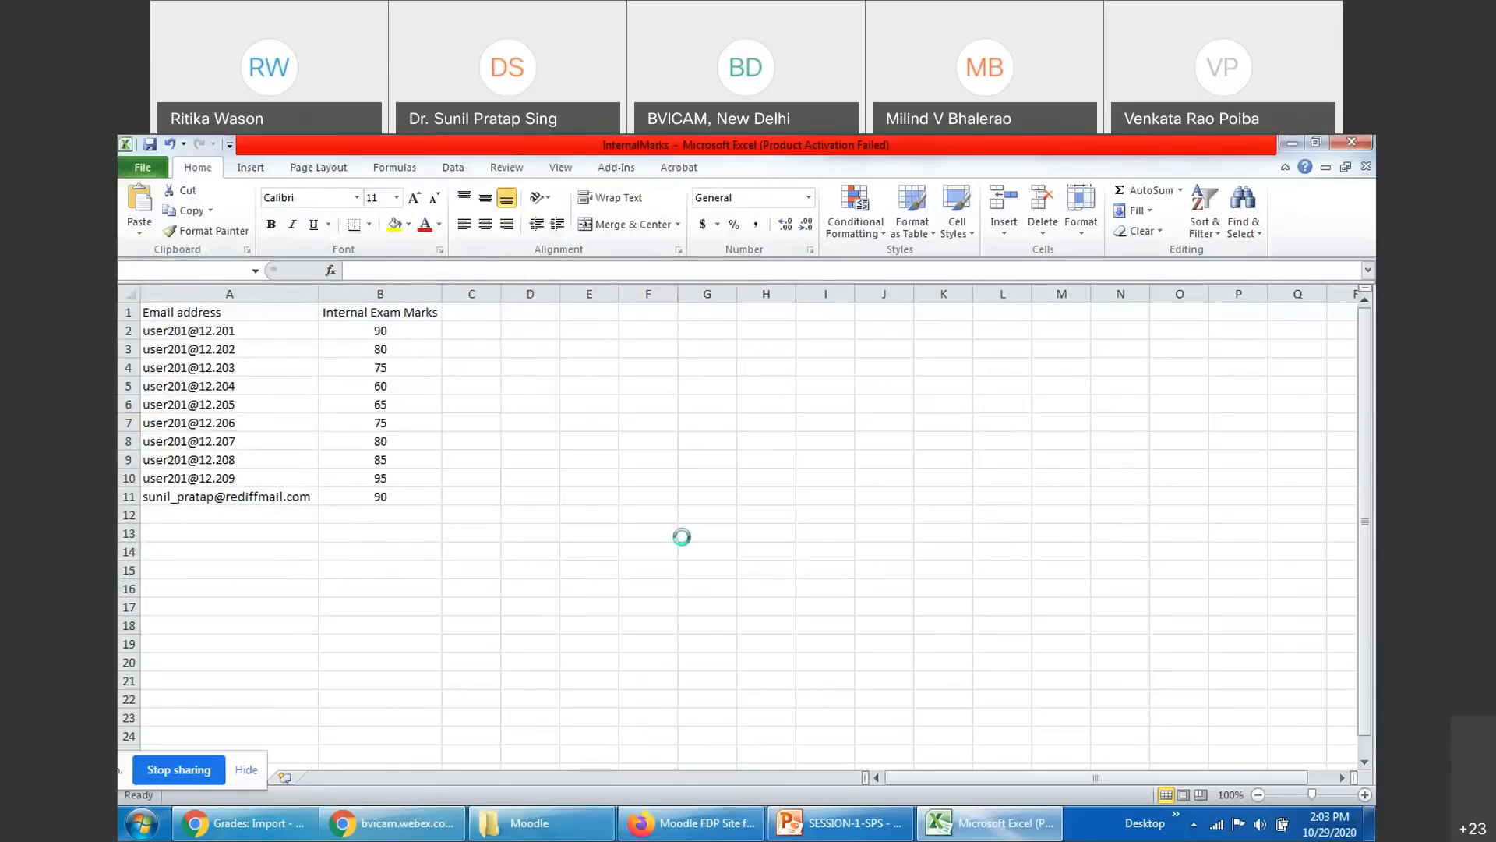
pyautogui.hotkey('alt', 'F4')
pyautogui.rightClick(683, 530)
pyautogui.click(725, 610)
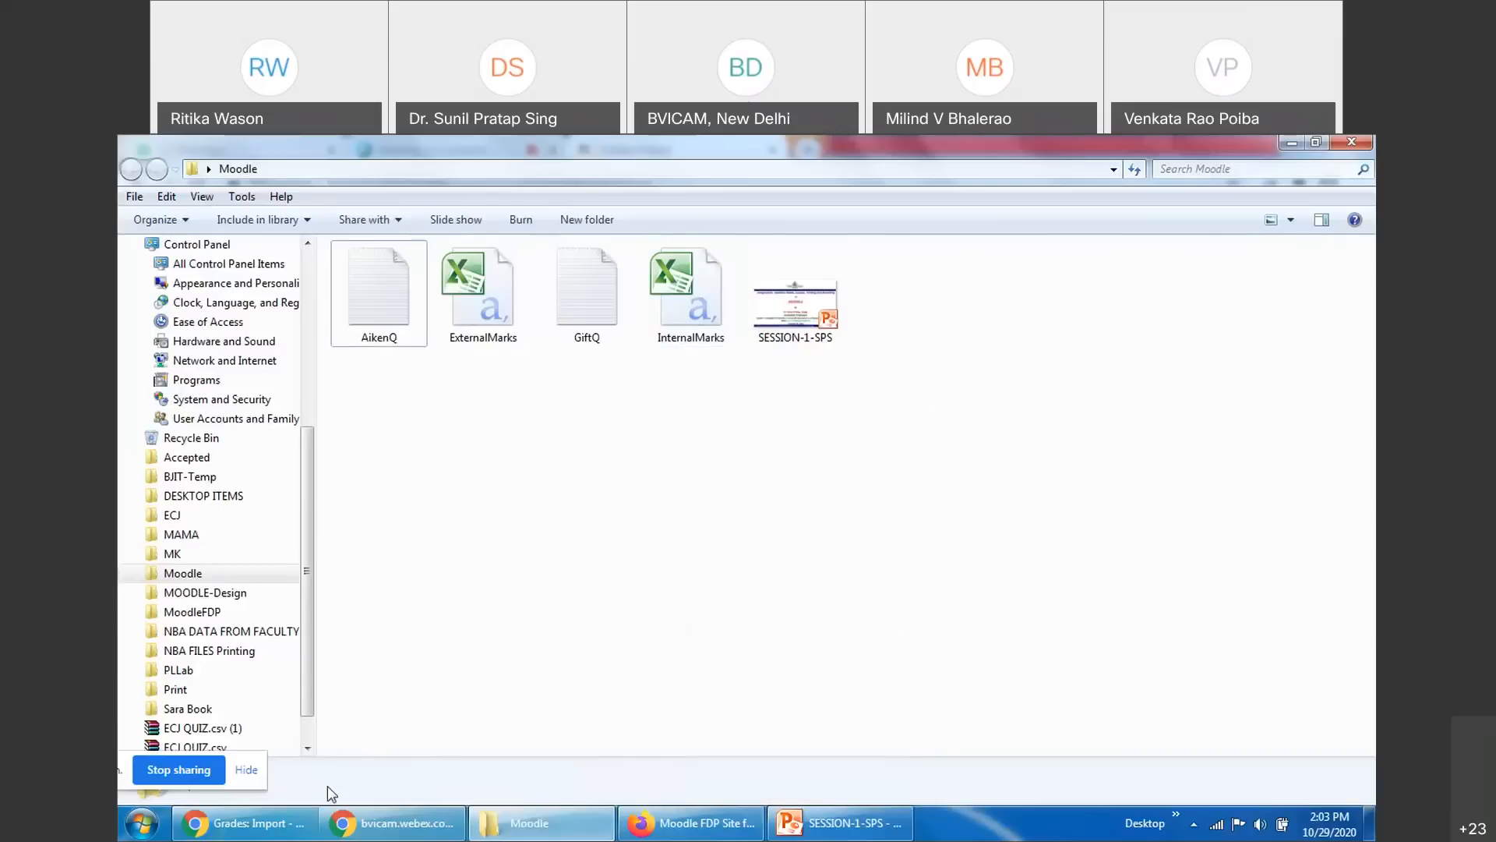
# Switch to Moodle's CSV import page in Chrome, attach InternalMarks.csv saved as IntMarks, and upload the grades for preview
pyautogui.click(243, 823)
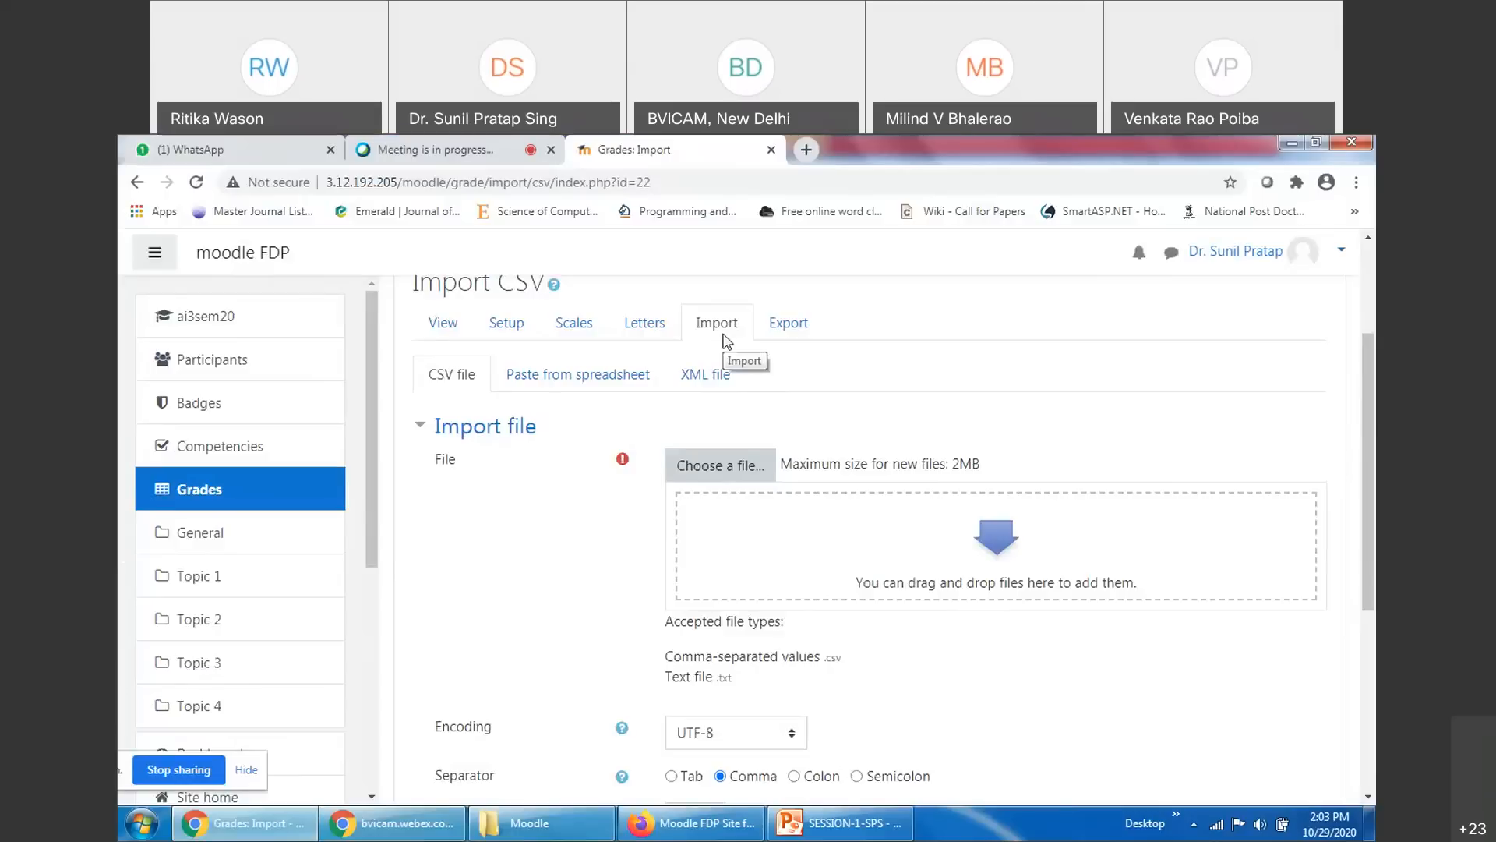
pyautogui.click(724, 470)
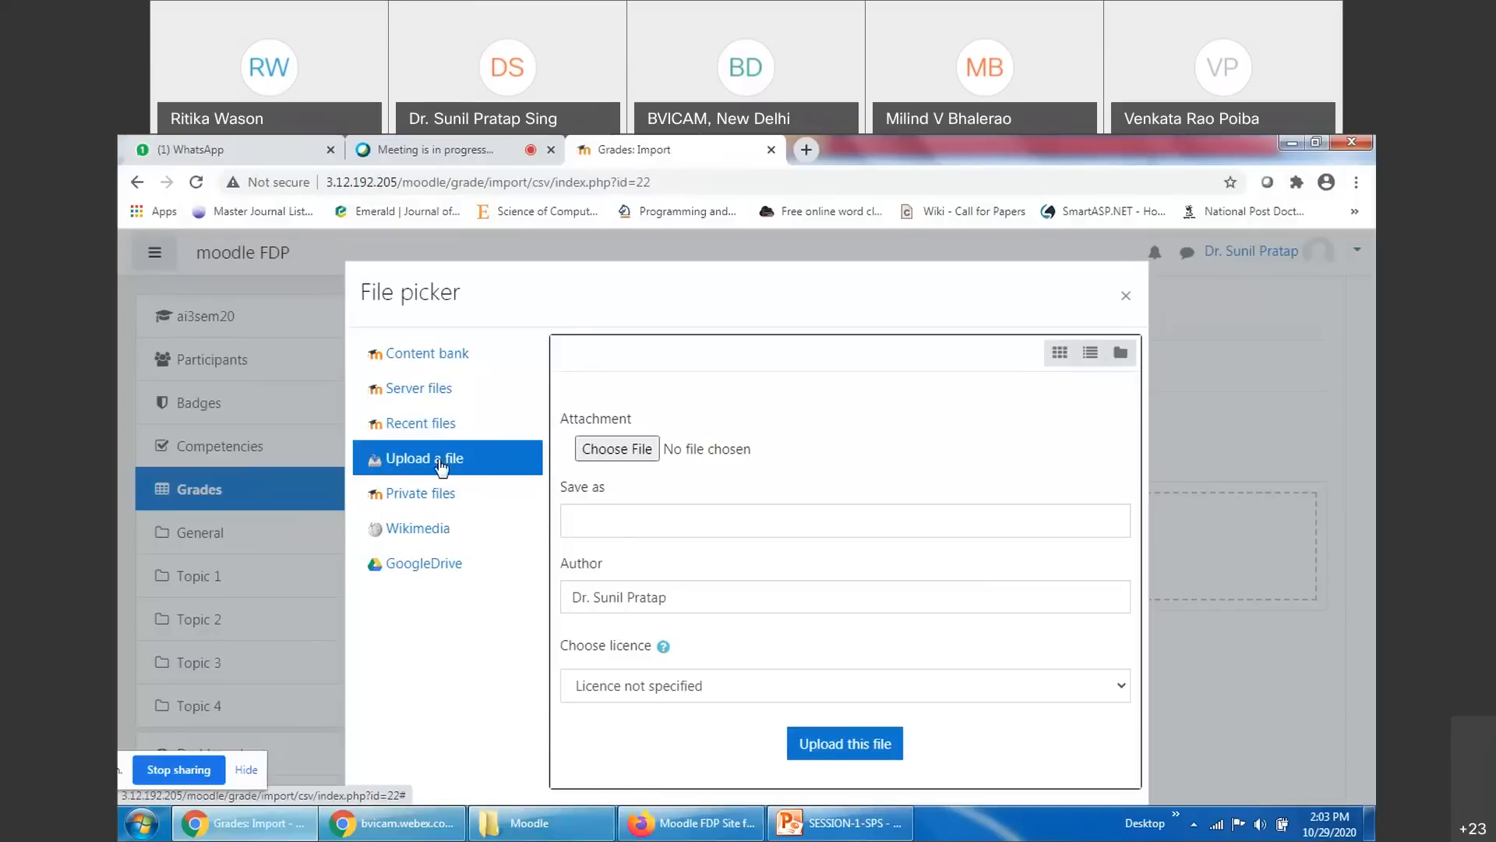
pyautogui.click(630, 456)
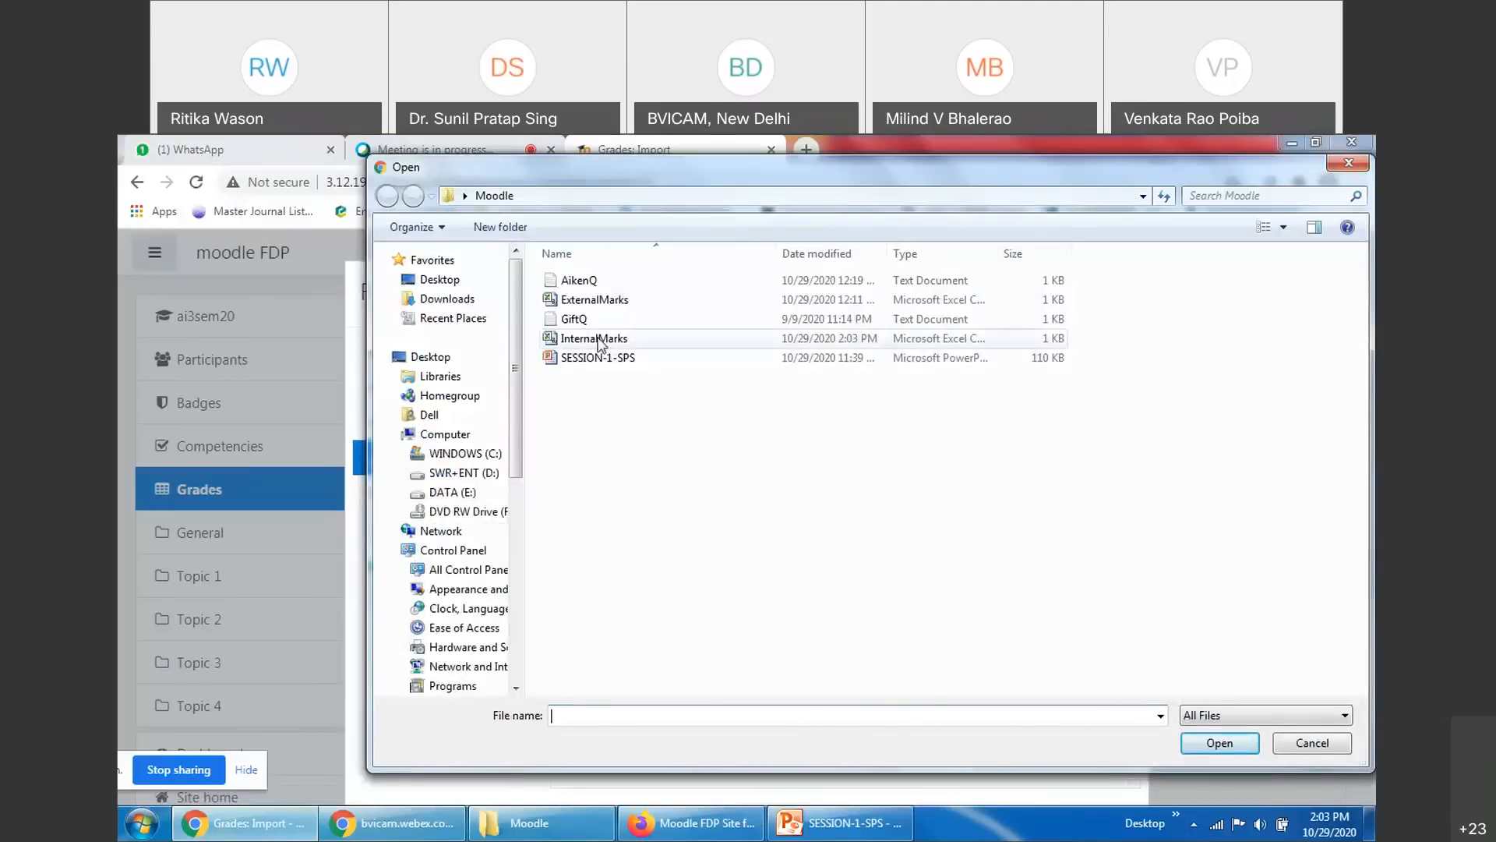
pyautogui.doubleClick(596, 340)
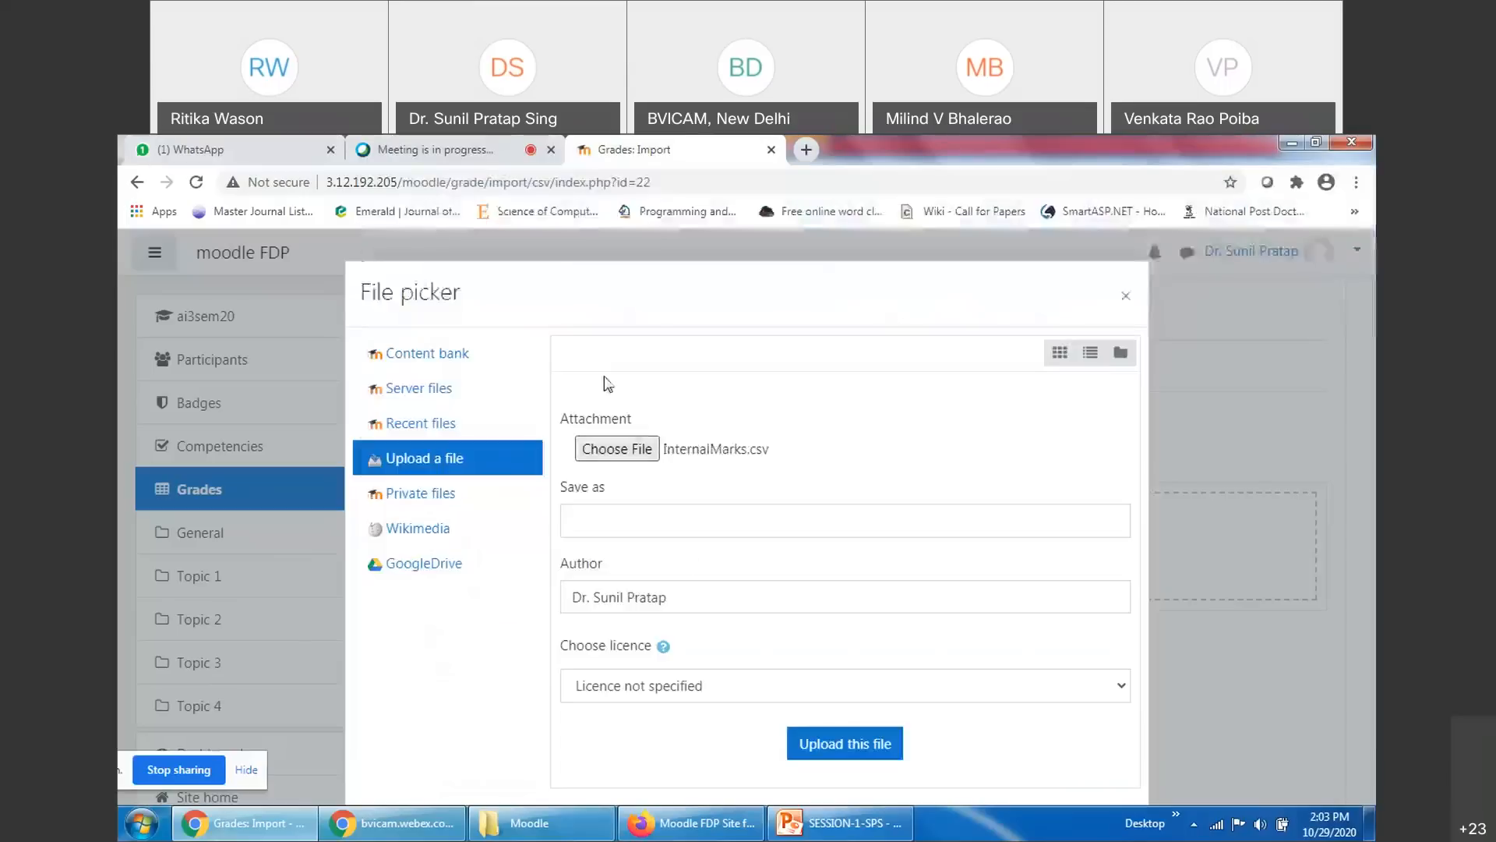
pyautogui.click(613, 510)
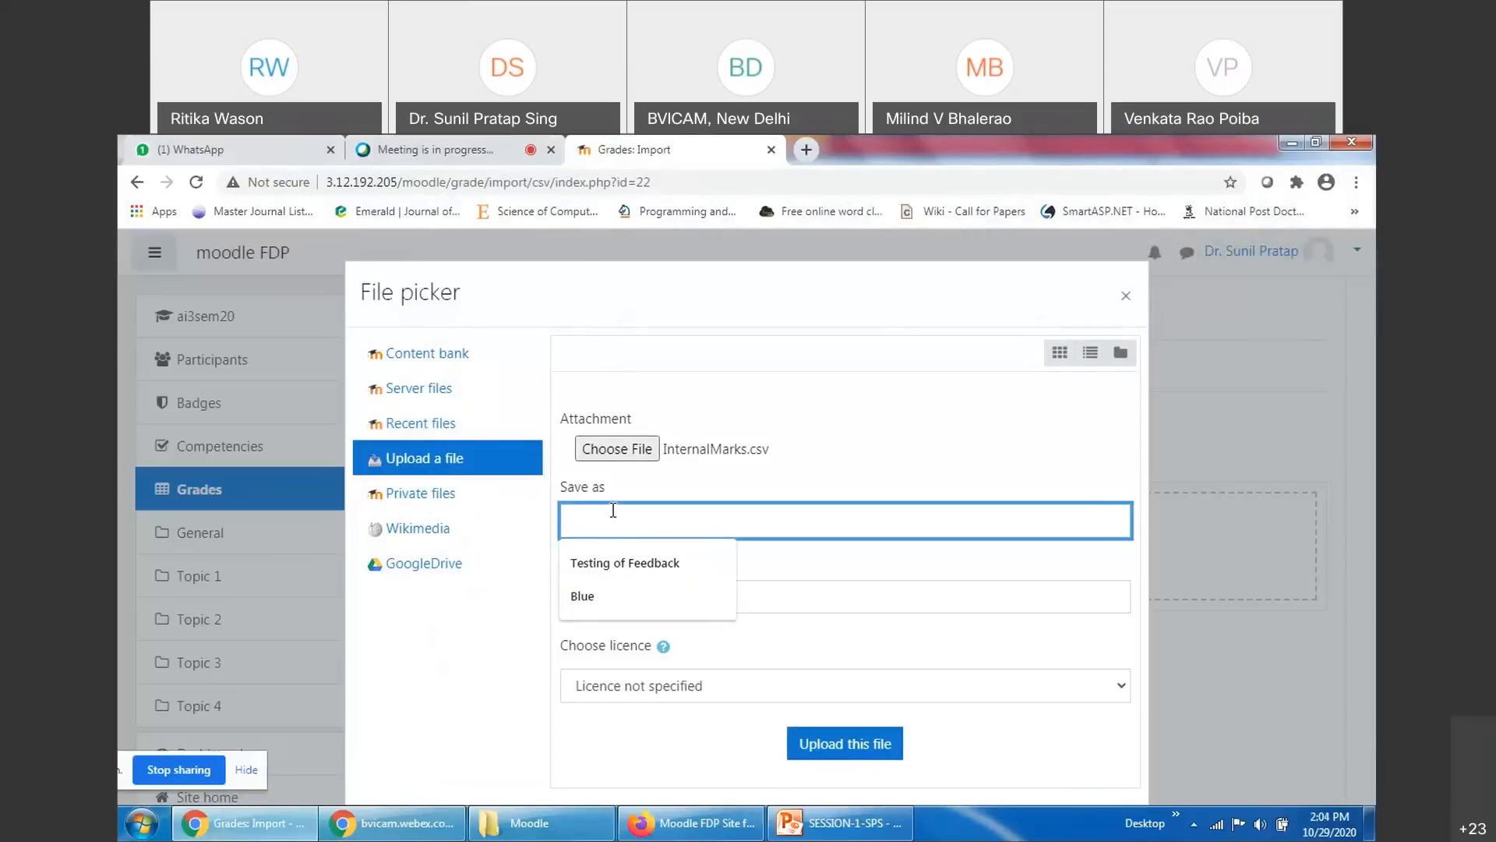
pyautogui.write('In')
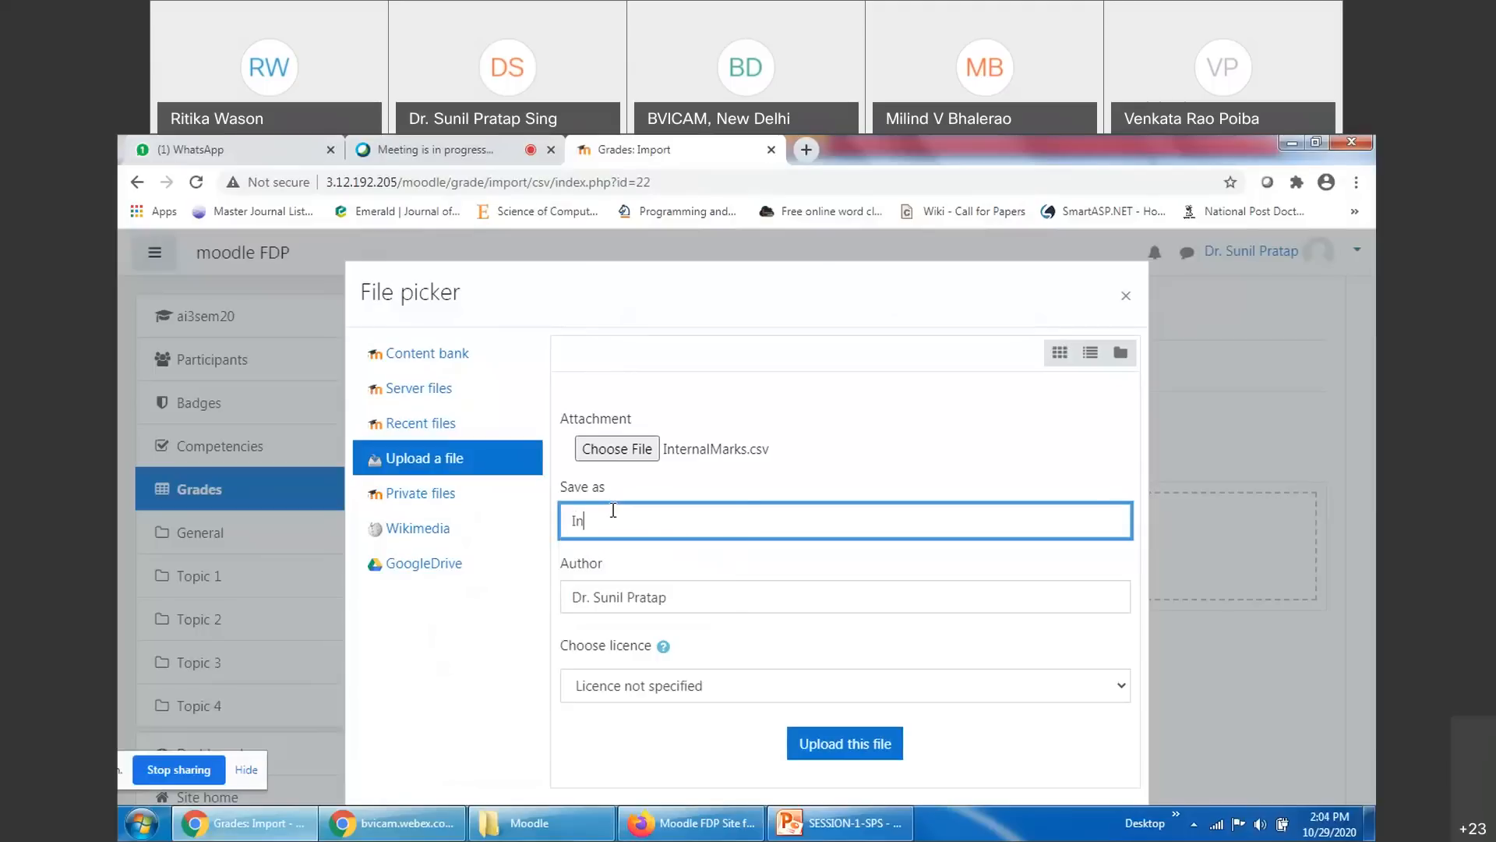
pyautogui.write('tMarks')
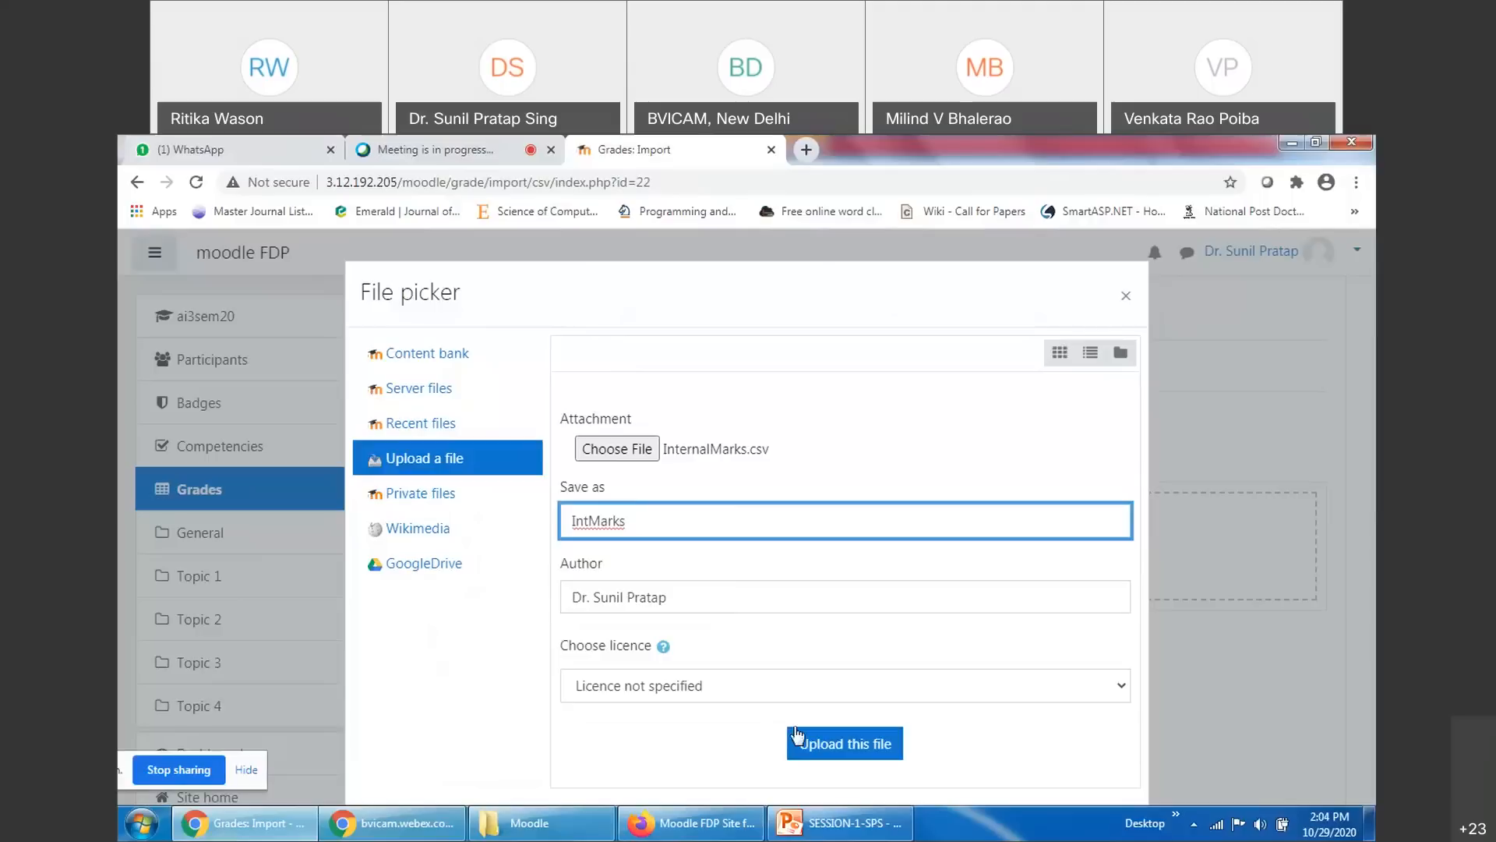
pyautogui.click(846, 746)
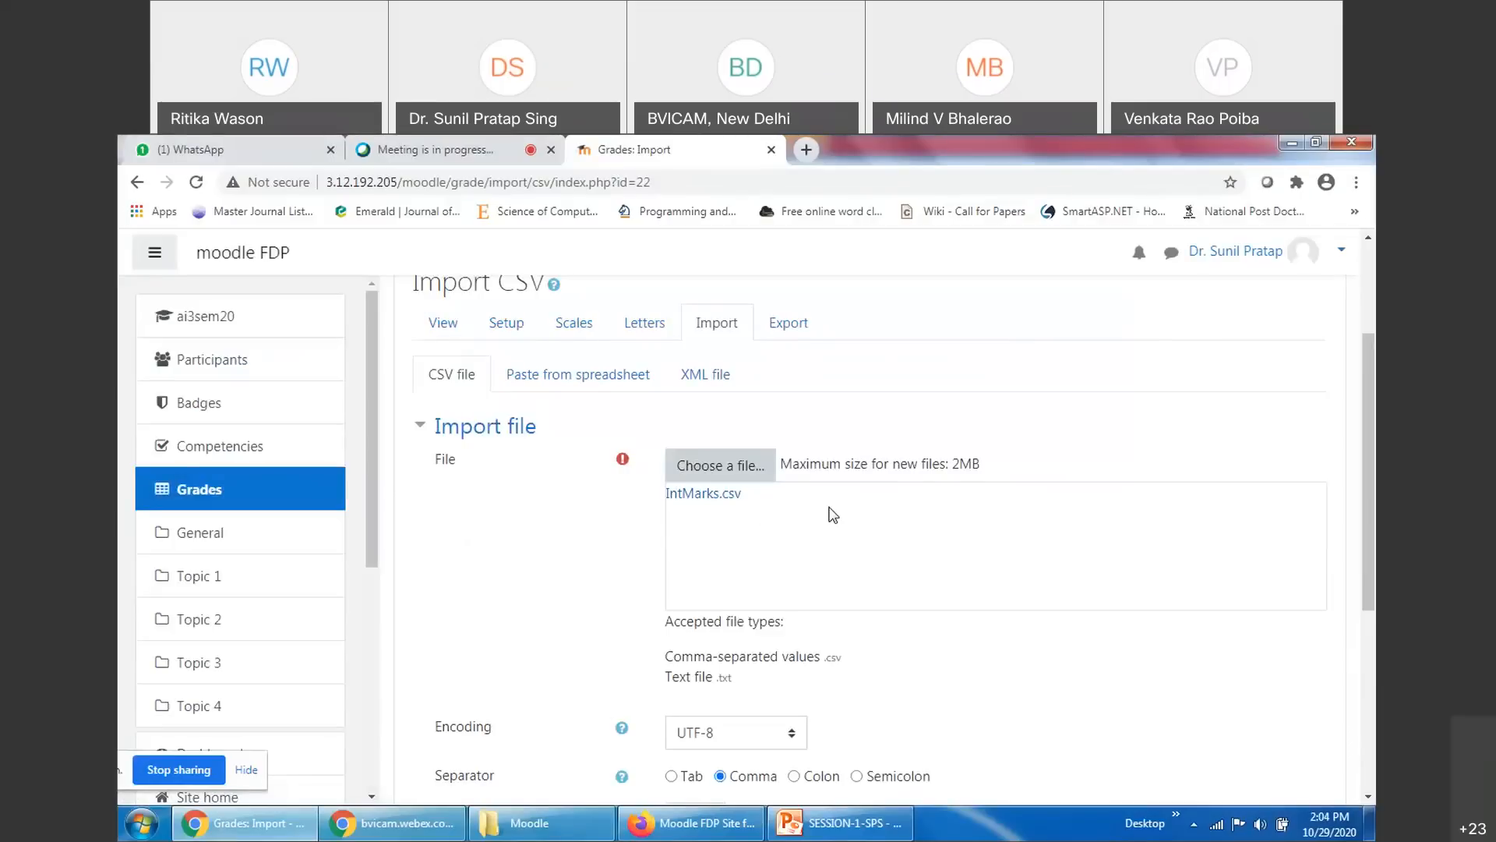
pyautogui.scroll(-5, 834, 514)
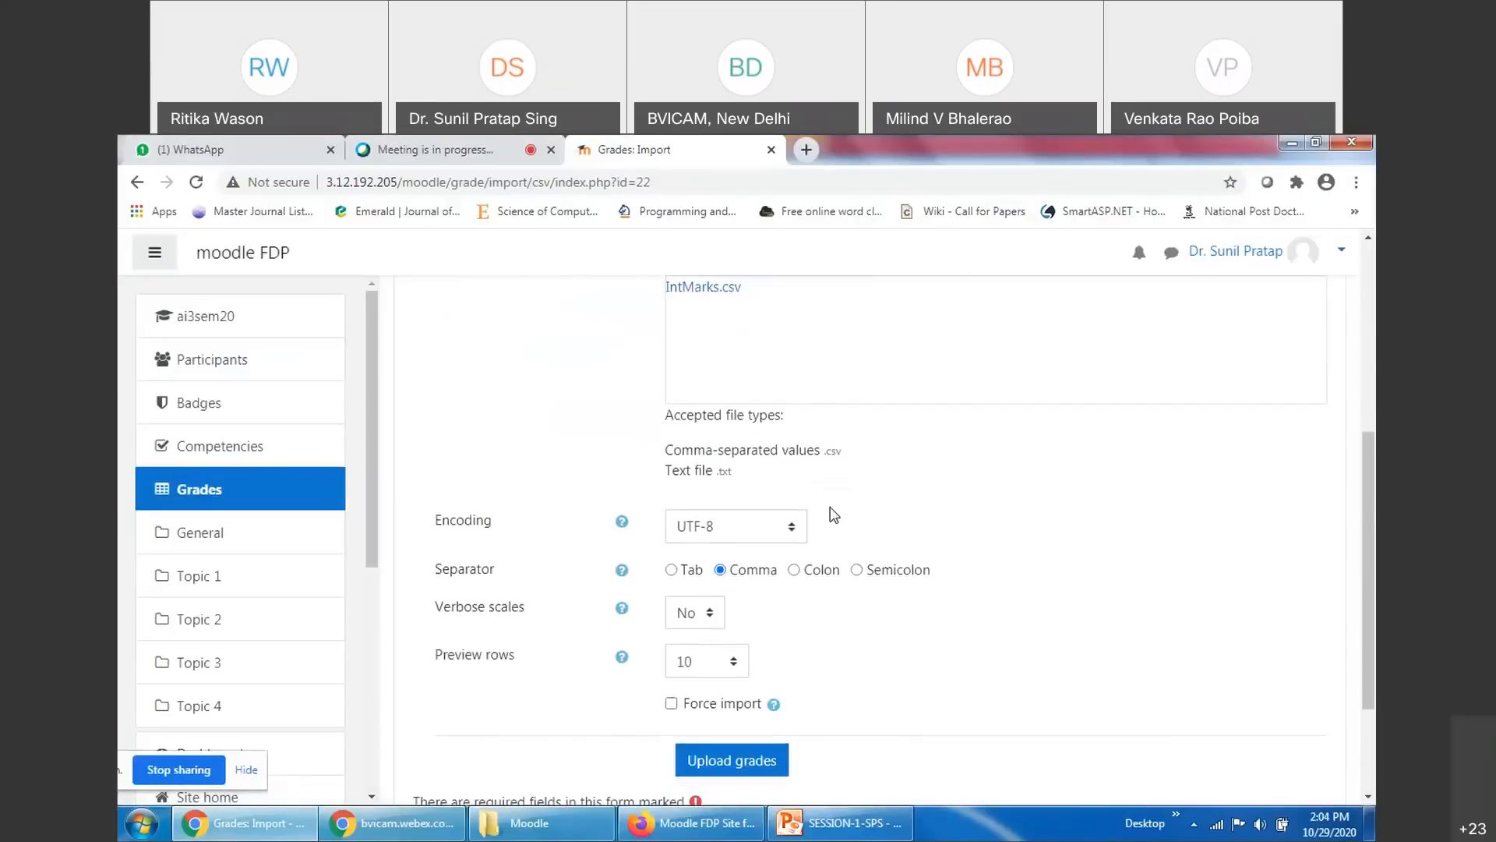
pyautogui.click(755, 597)
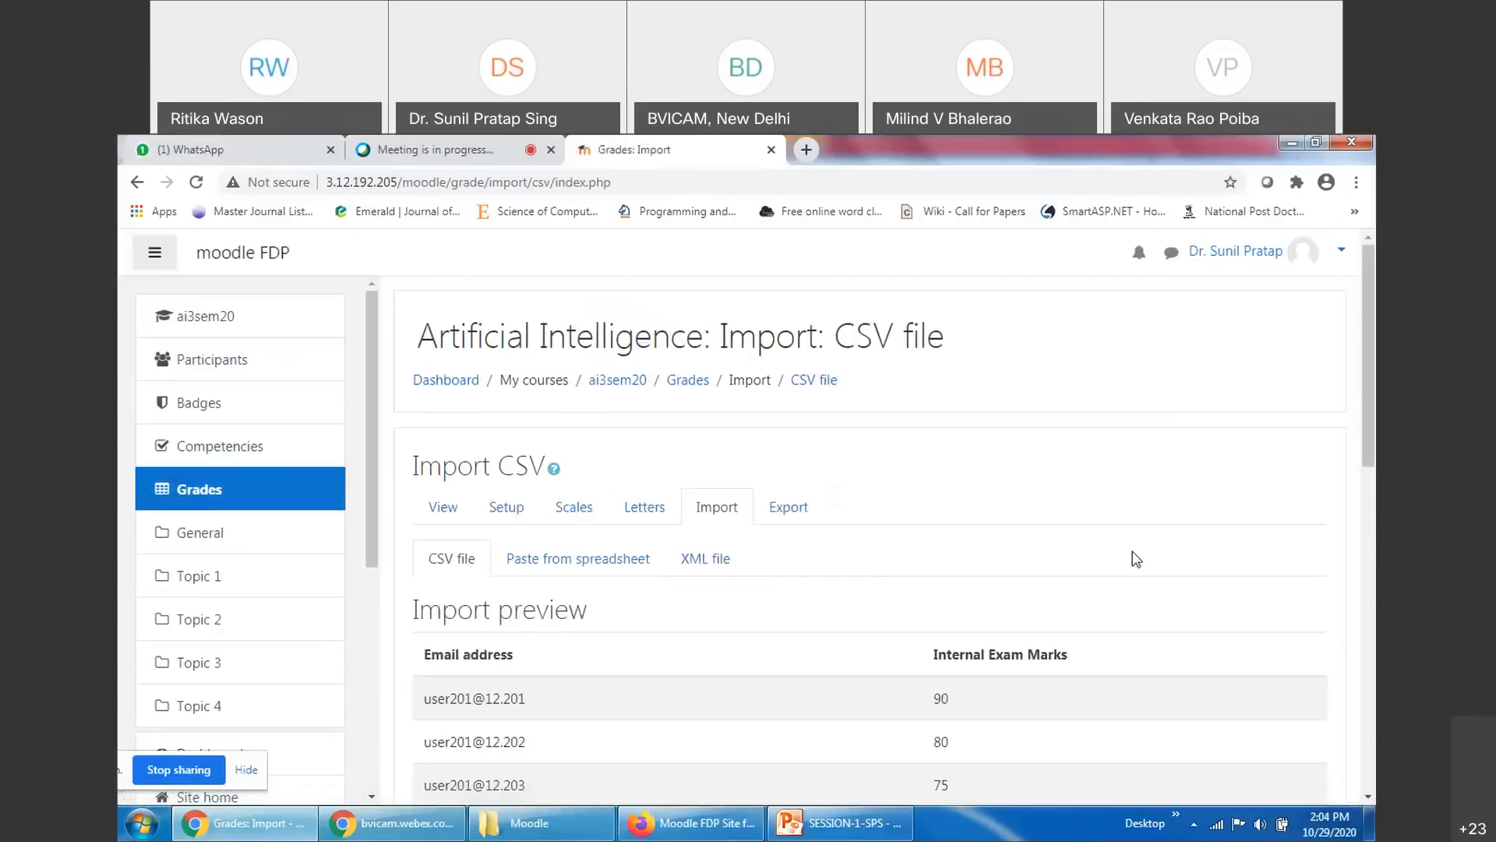
# Examine the import preview, highlighting the Email address and Internal Exam Marks column headings
pyautogui.scroll(-2, 1136, 559)
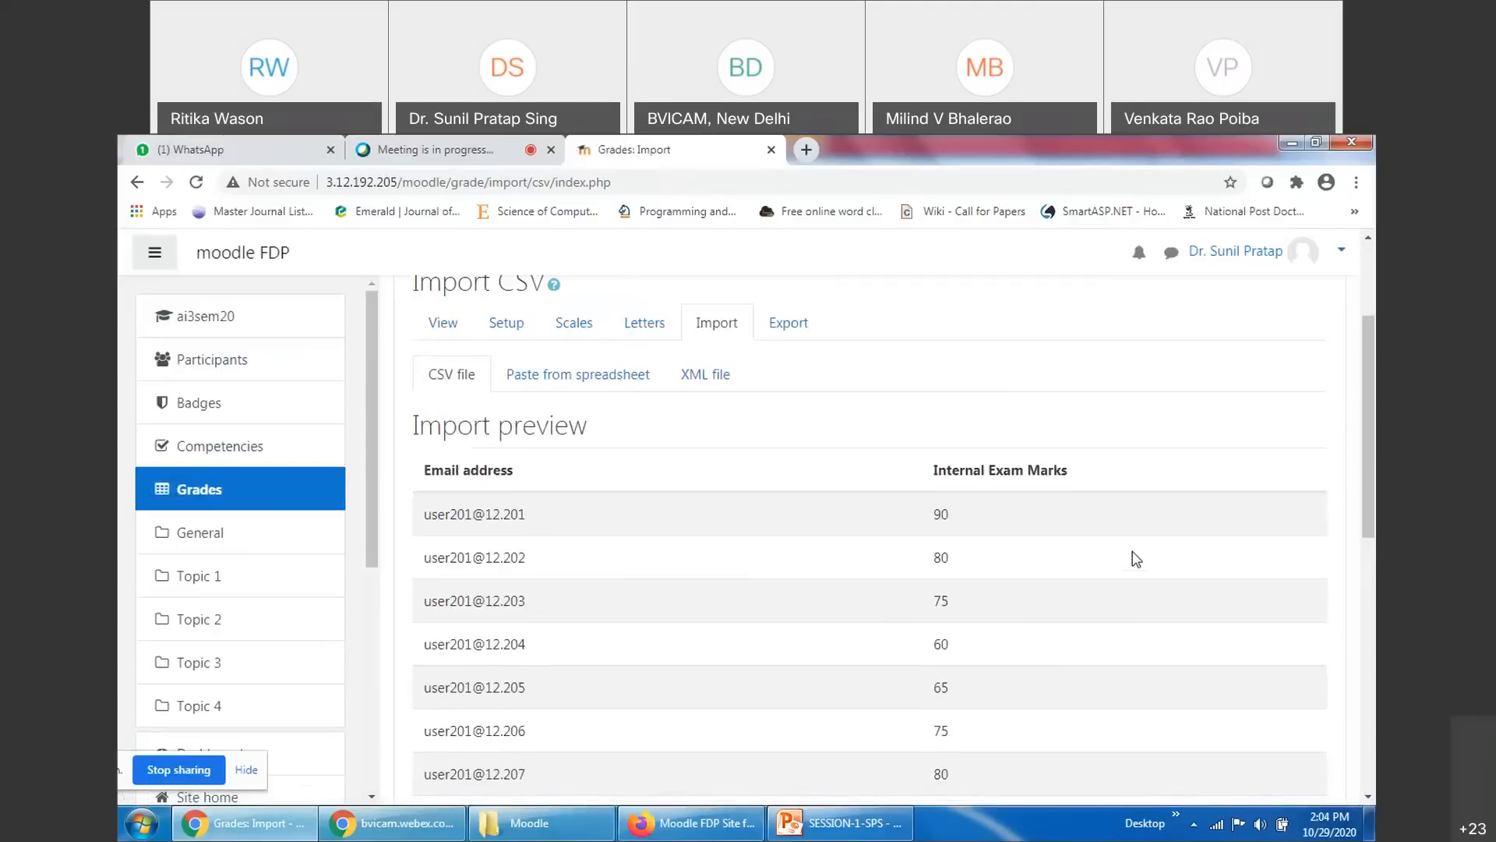
pyautogui.scroll(-2, 1136, 559)
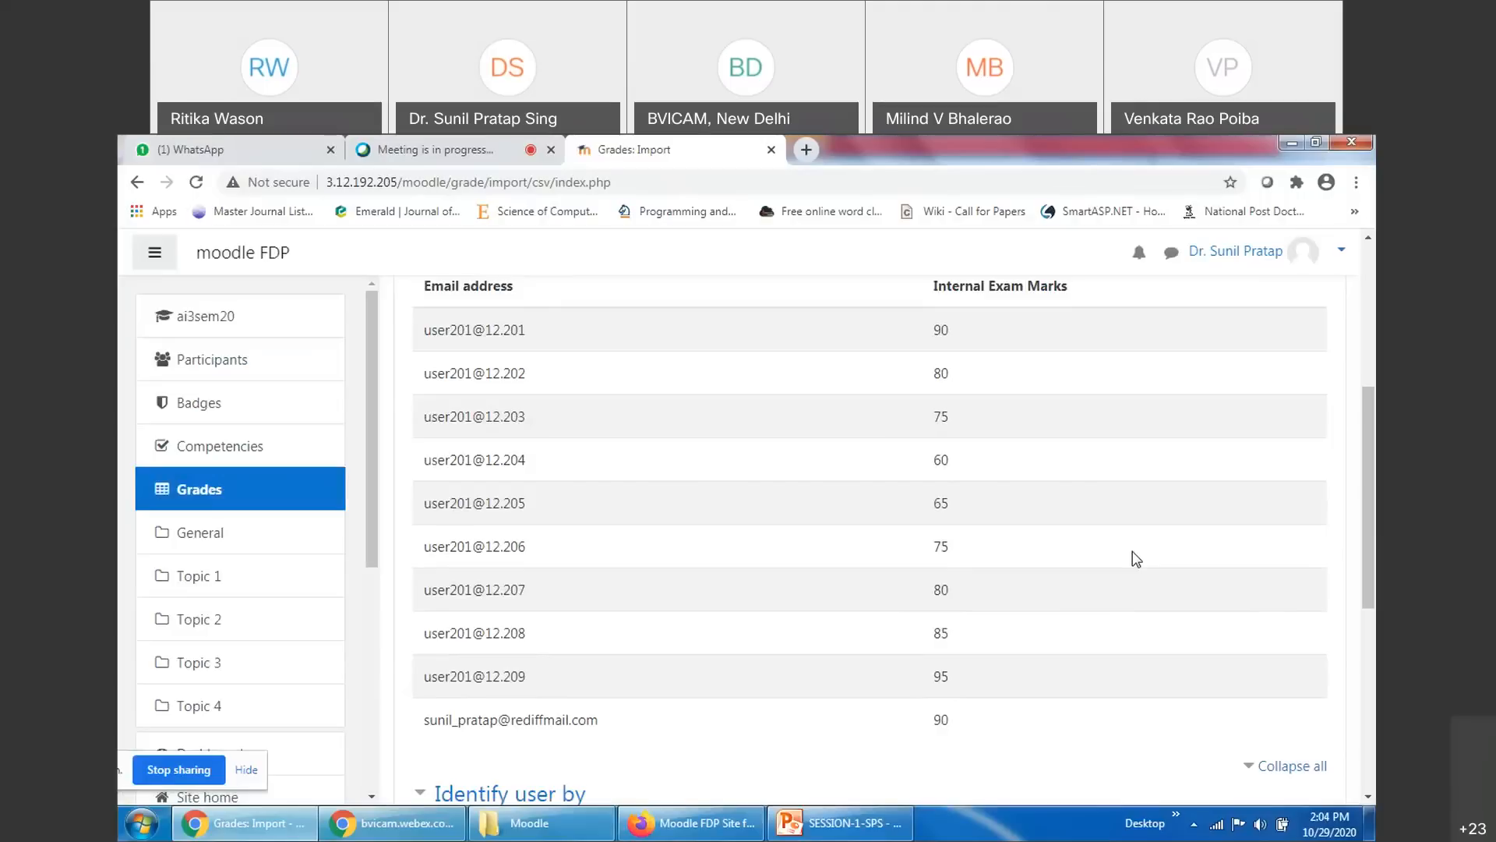
pyautogui.scroll(1, 1136, 559)
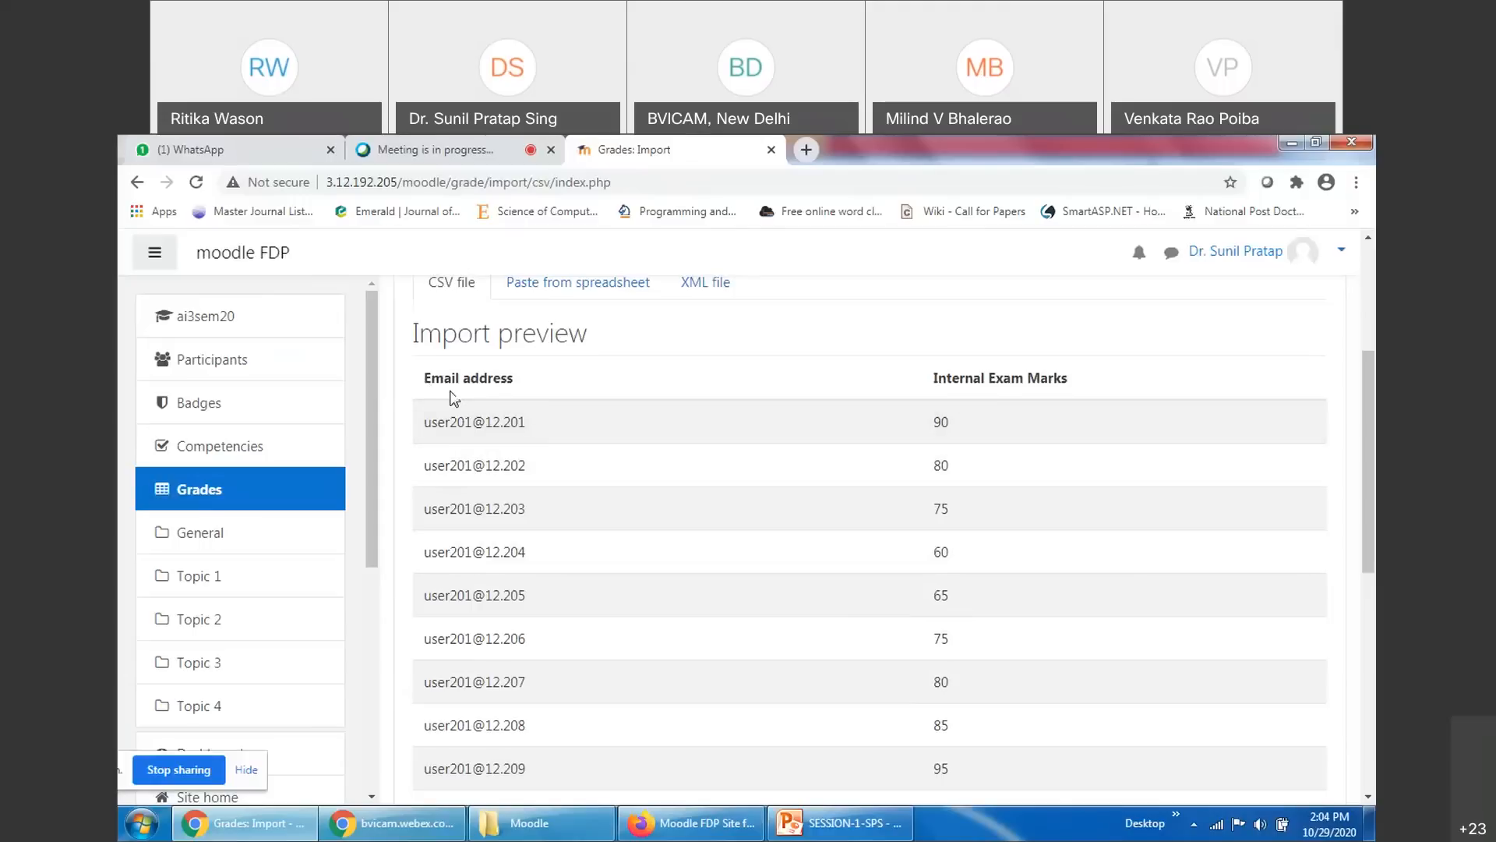
pyautogui.moveTo(424, 379); pyautogui.dragTo(524, 386)
pyautogui.click(544, 437)
pyautogui.scroll(-2, 545, 438)
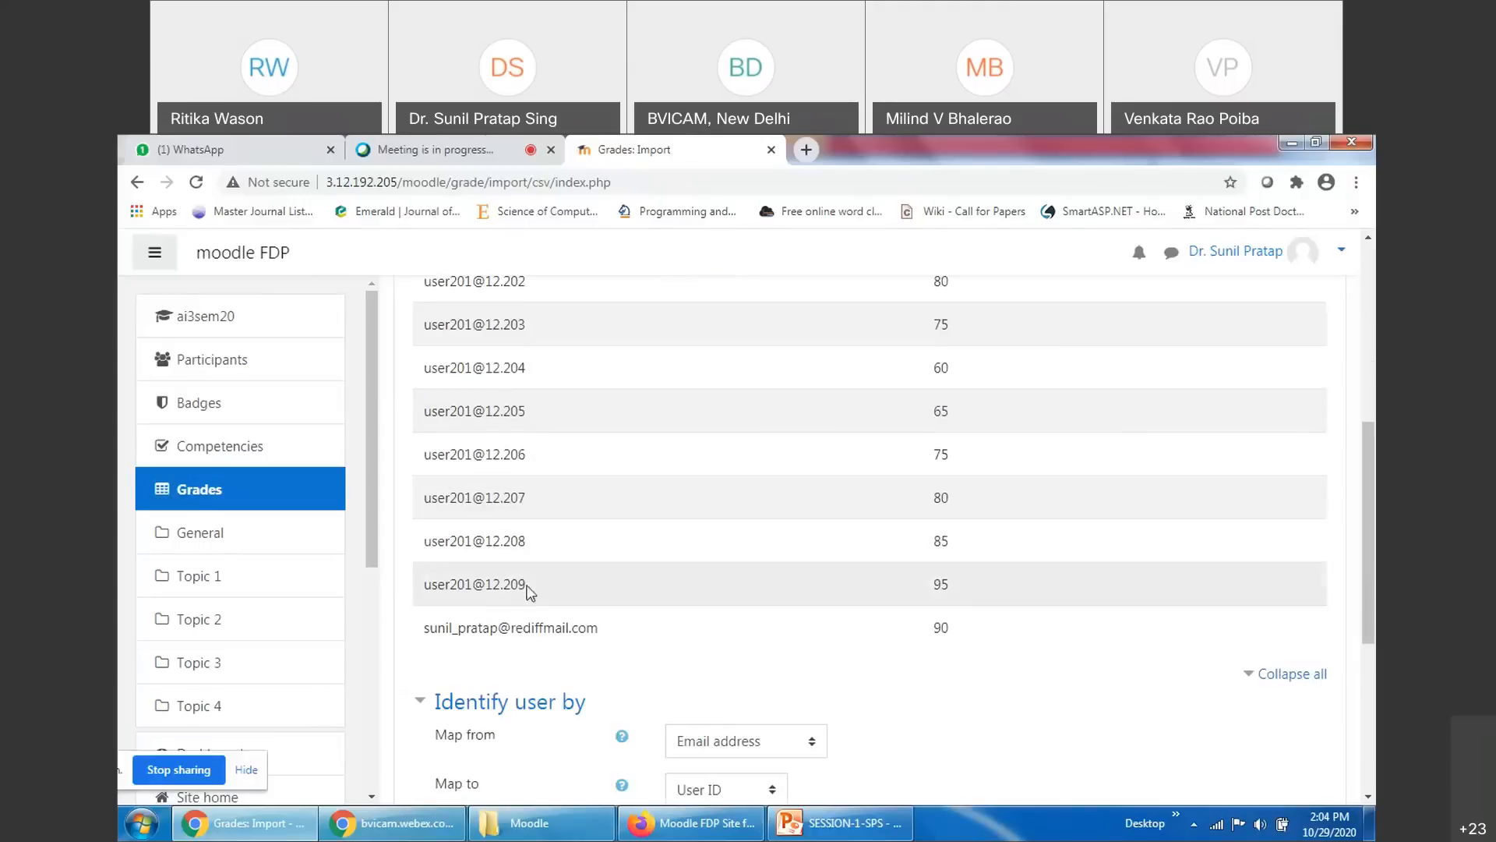
pyautogui.scroll(3, 868, 574)
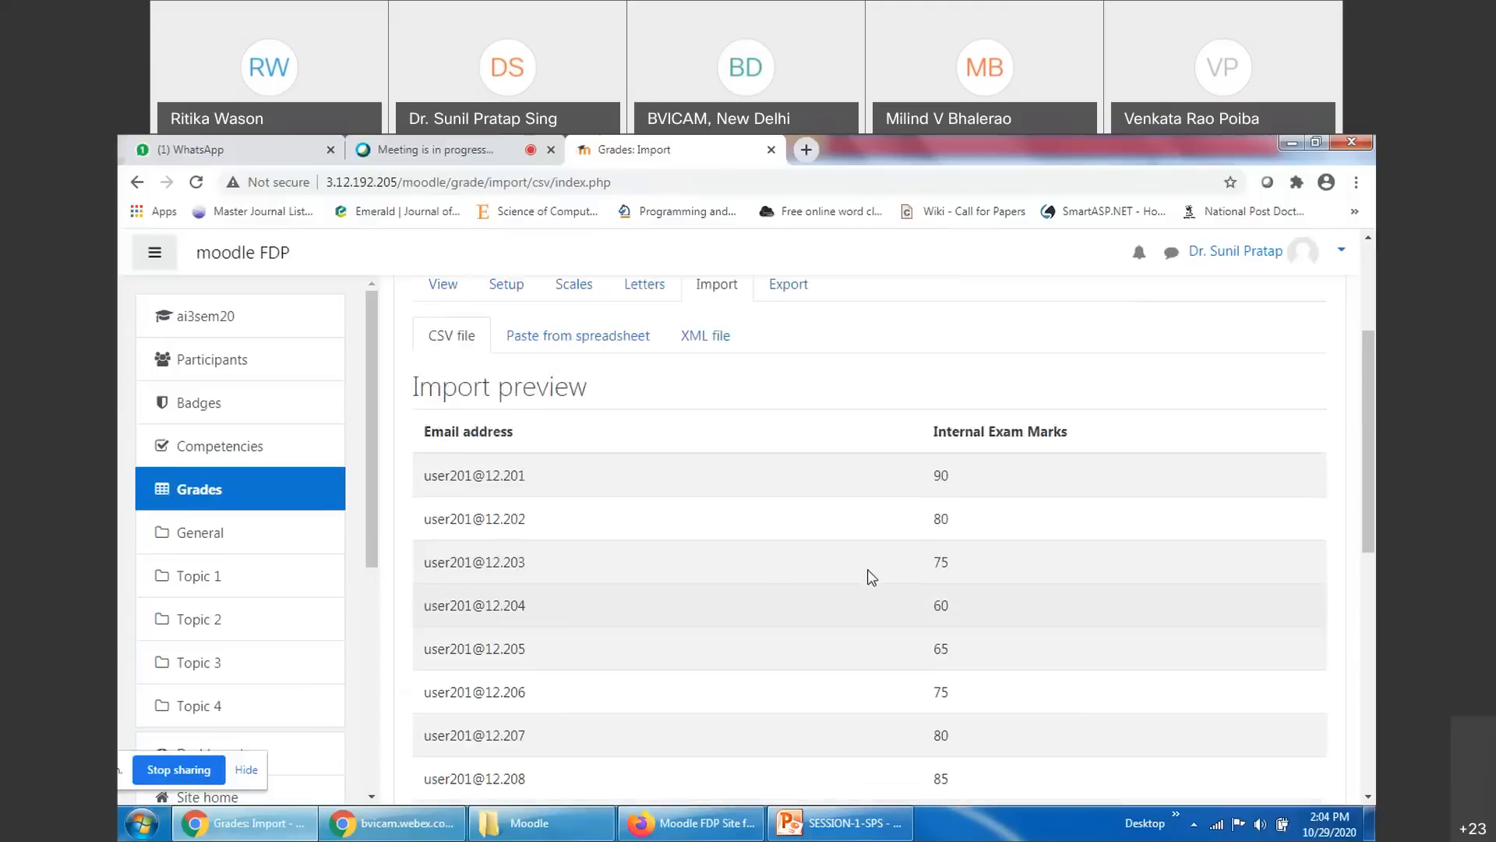
pyautogui.moveTo(935, 472); pyautogui.dragTo(1069, 472)
pyautogui.scroll(-6, 1073, 471)
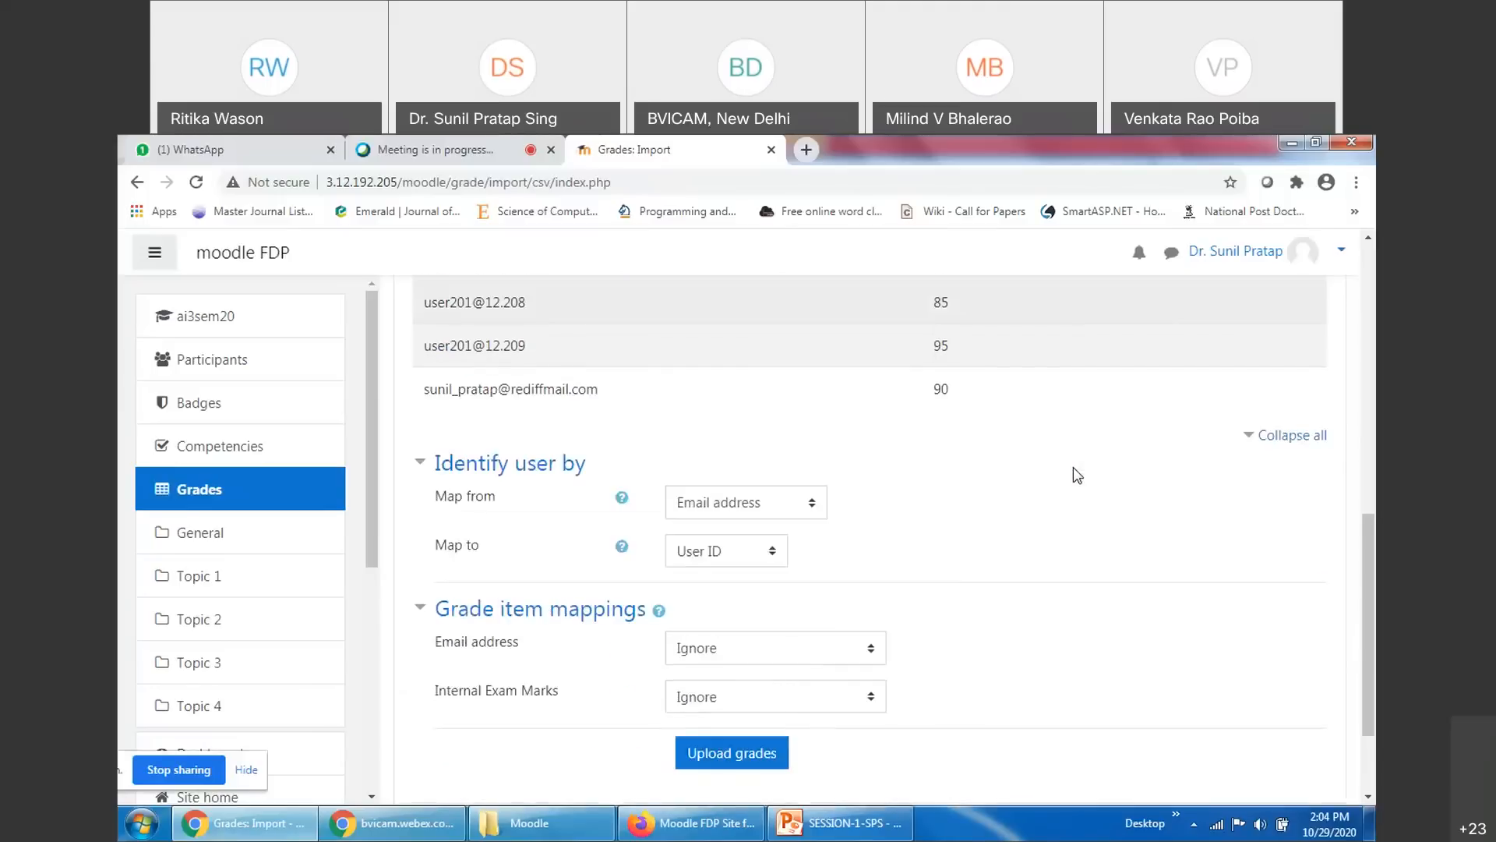
pyautogui.scroll(4, 1056, 473)
pyautogui.scroll(1, 427, 360)
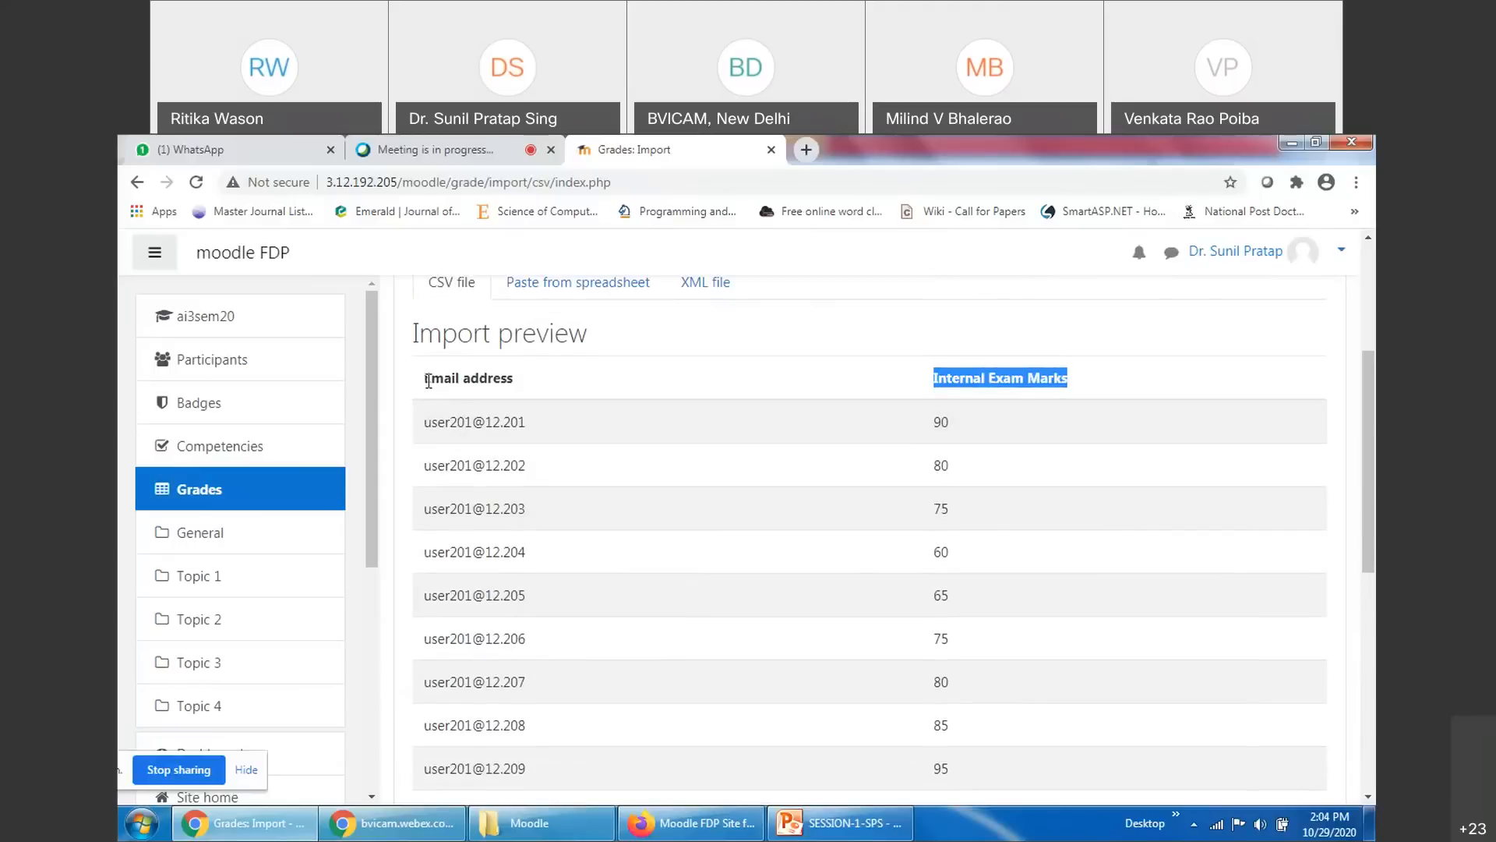
pyautogui.click(968, 383)
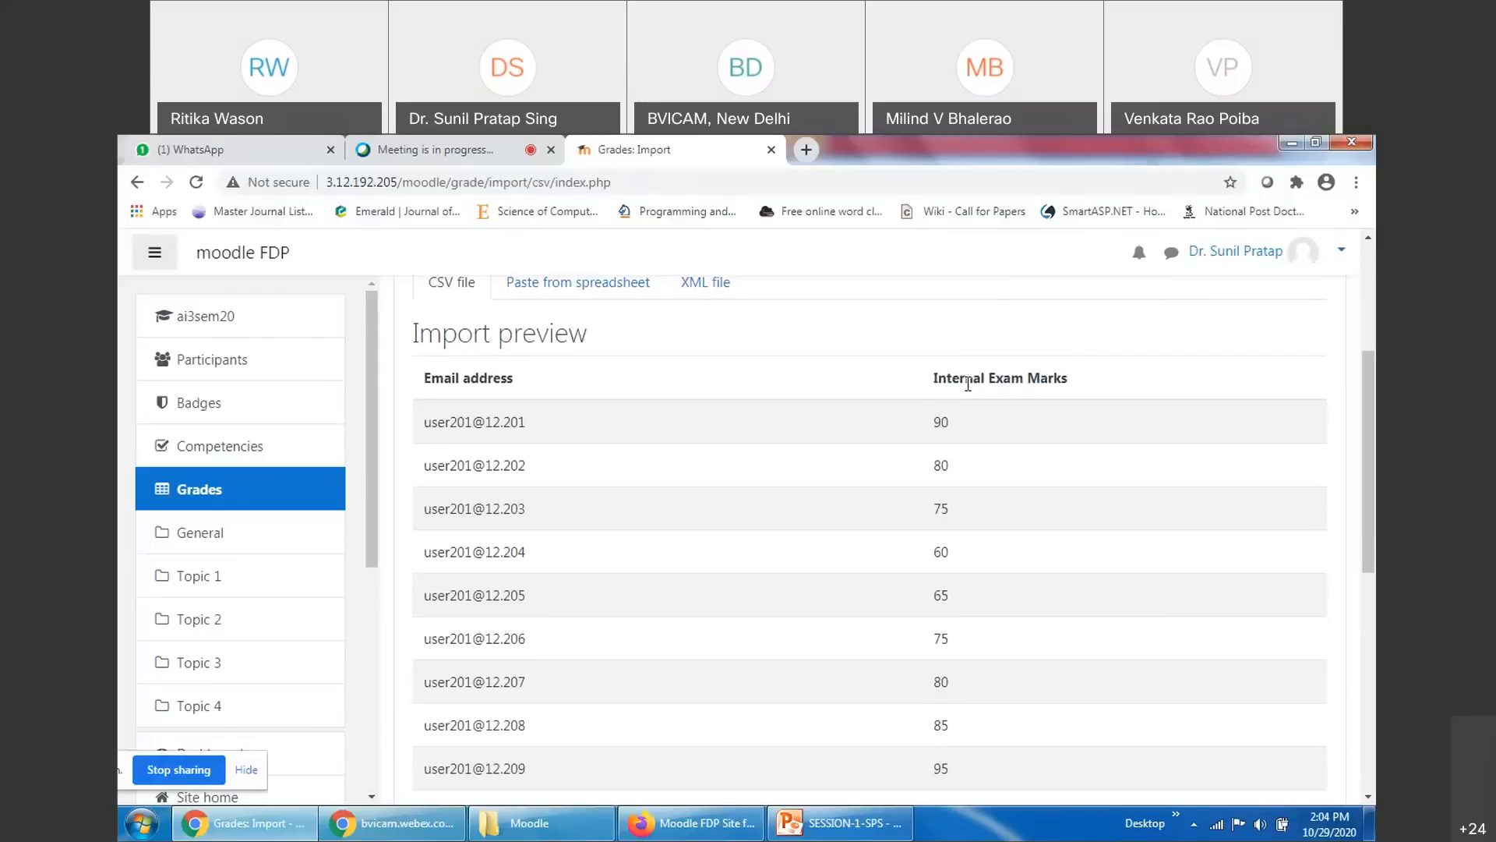
# Check the students' marks in the import preview against the user identification and grade item mapping sections
pyautogui.scroll(-2, 968, 384)
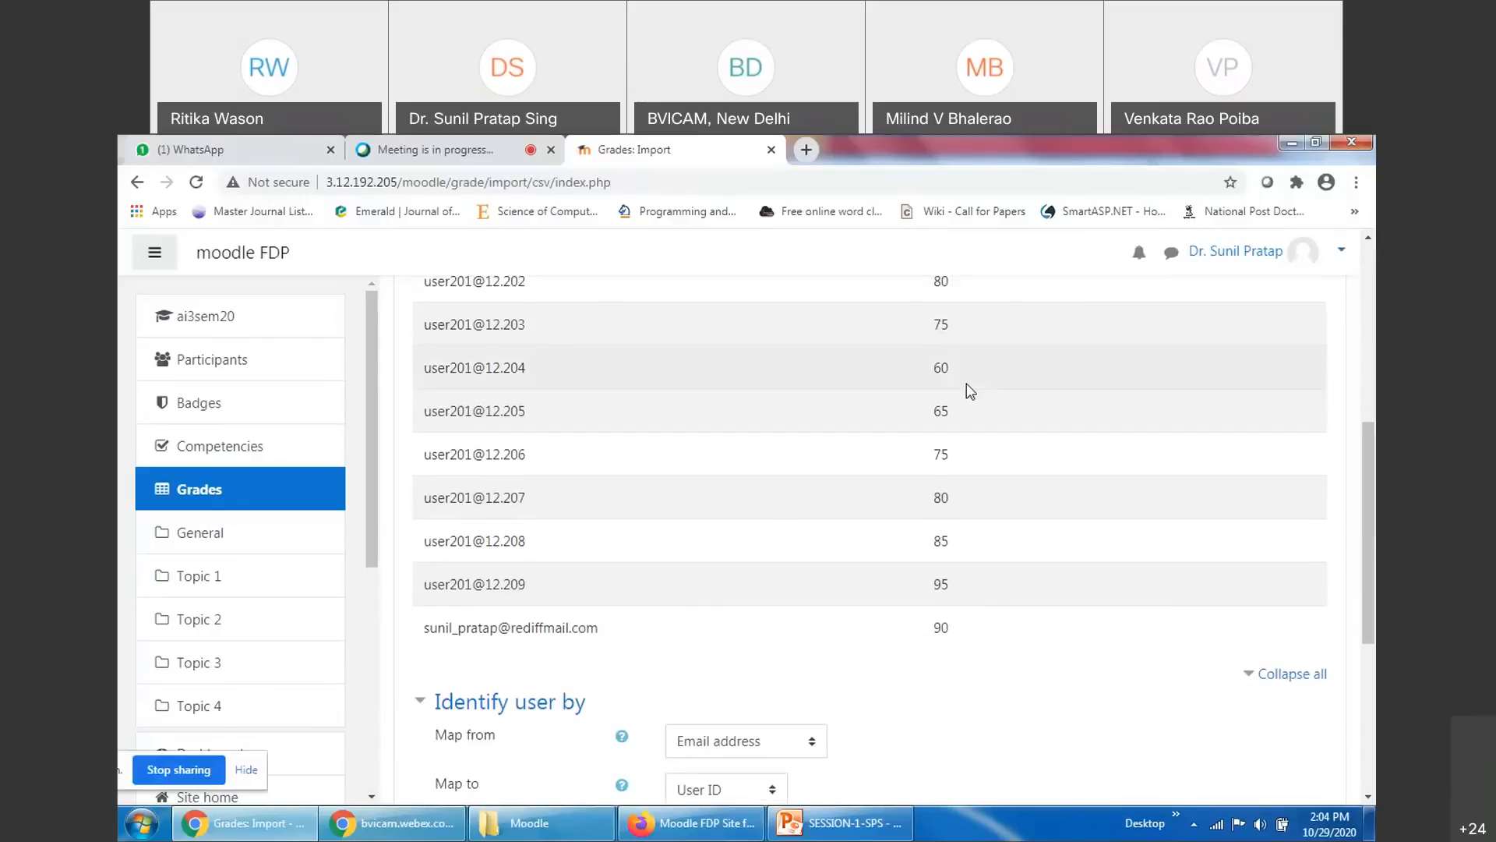
pyautogui.scroll(-2, 968, 384)
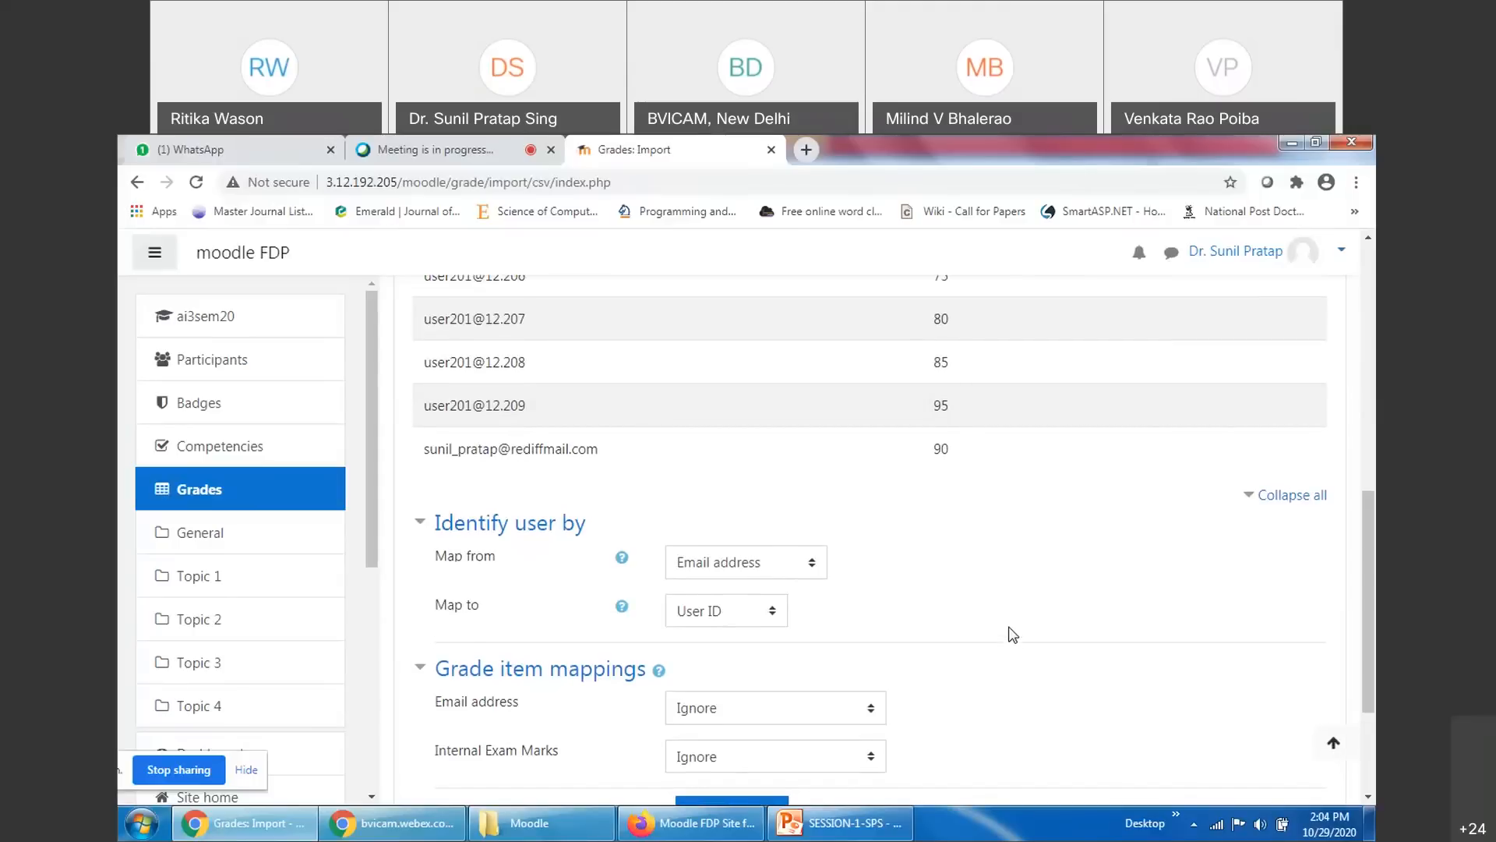
pyautogui.scroll(5, 685, 444)
pyautogui.scroll(-4, 832, 574)
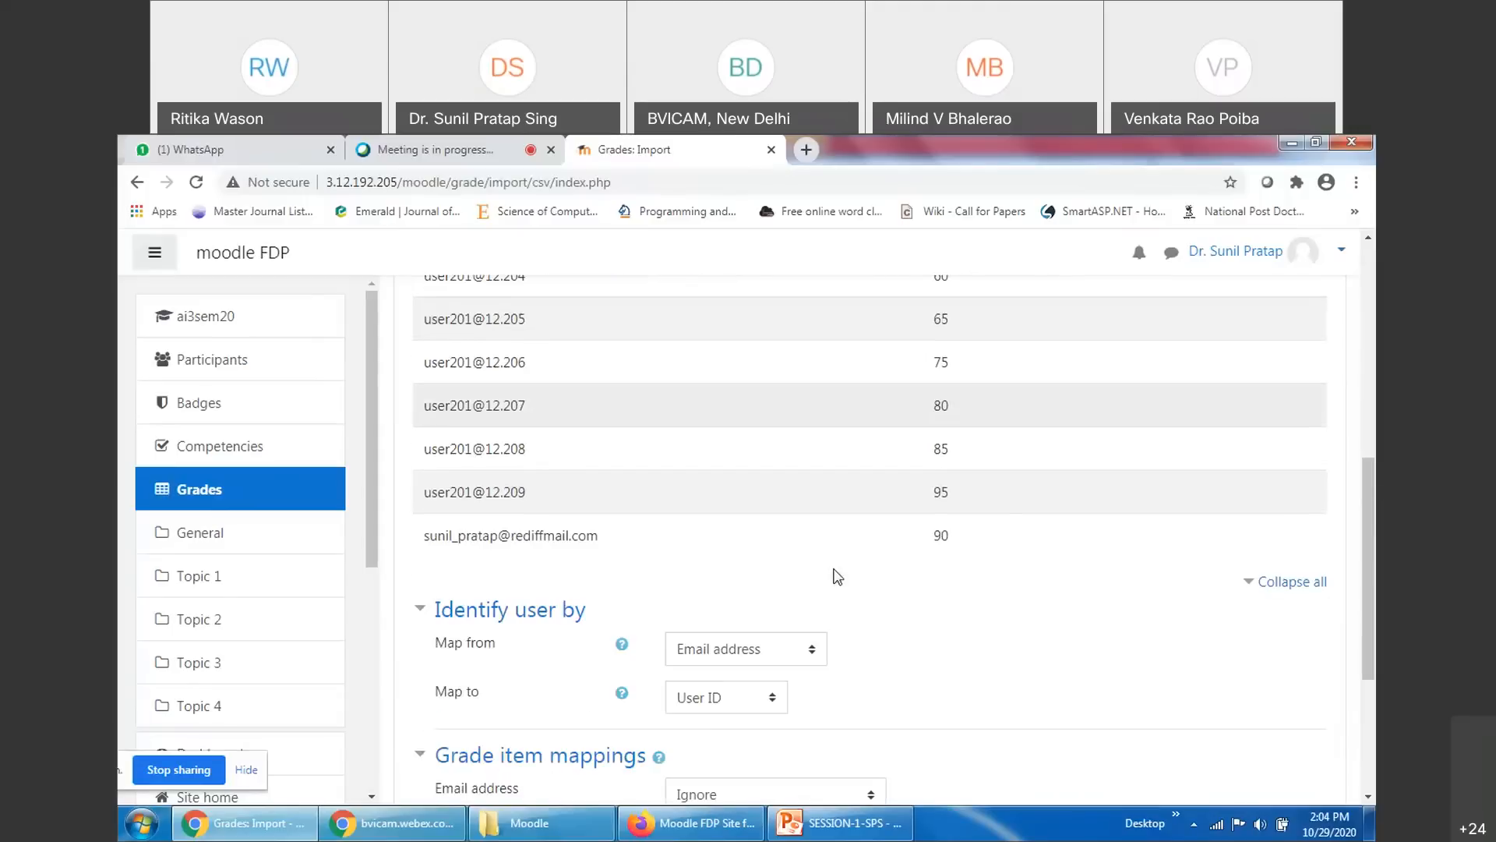
pyautogui.scroll(5, 1088, 625)
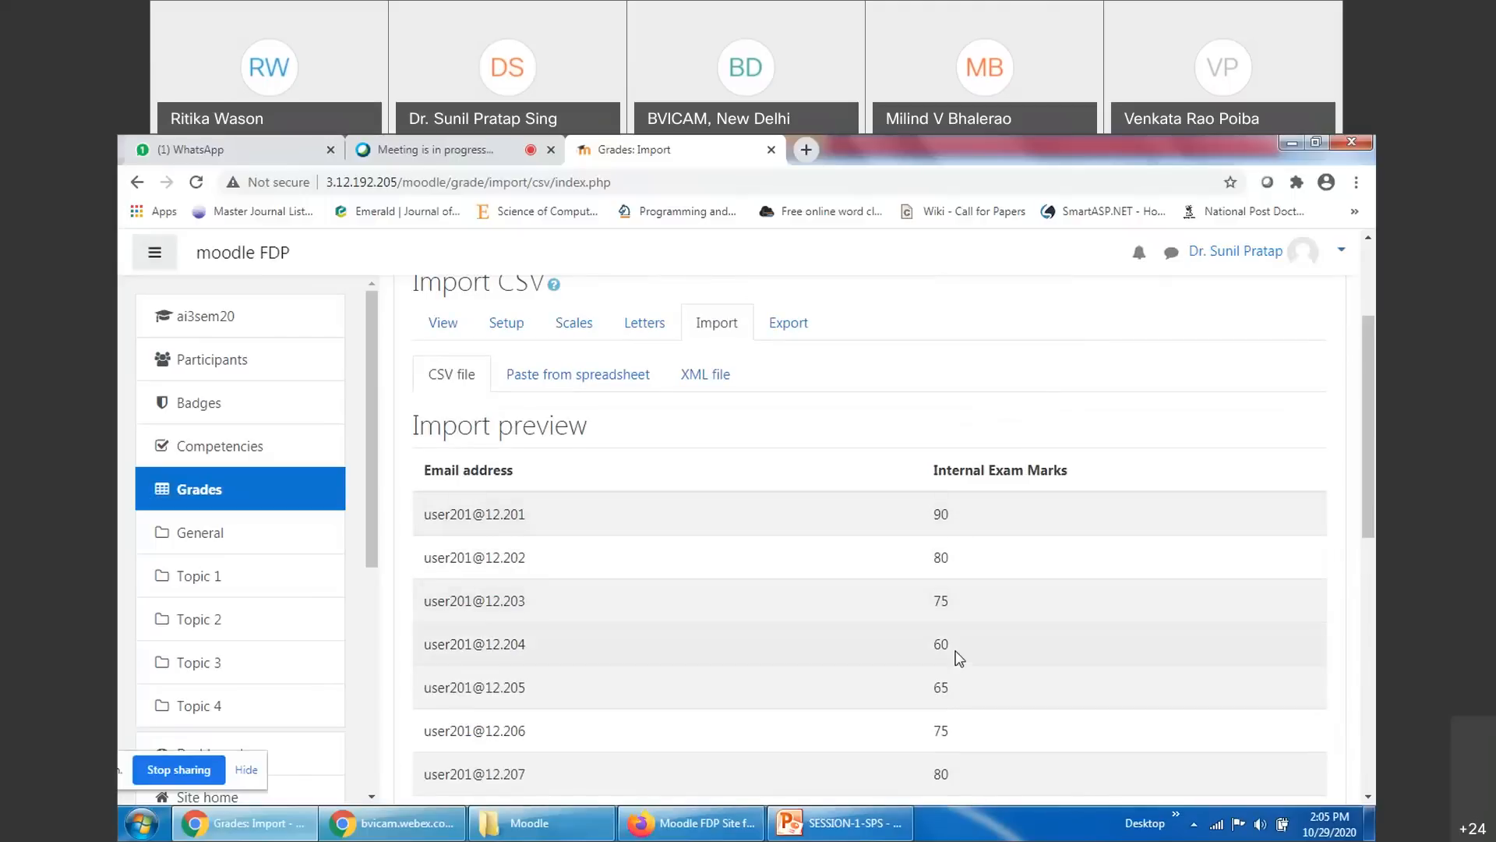
pyautogui.scroll(-1, 957, 672)
pyautogui.scroll(-1, 958, 672)
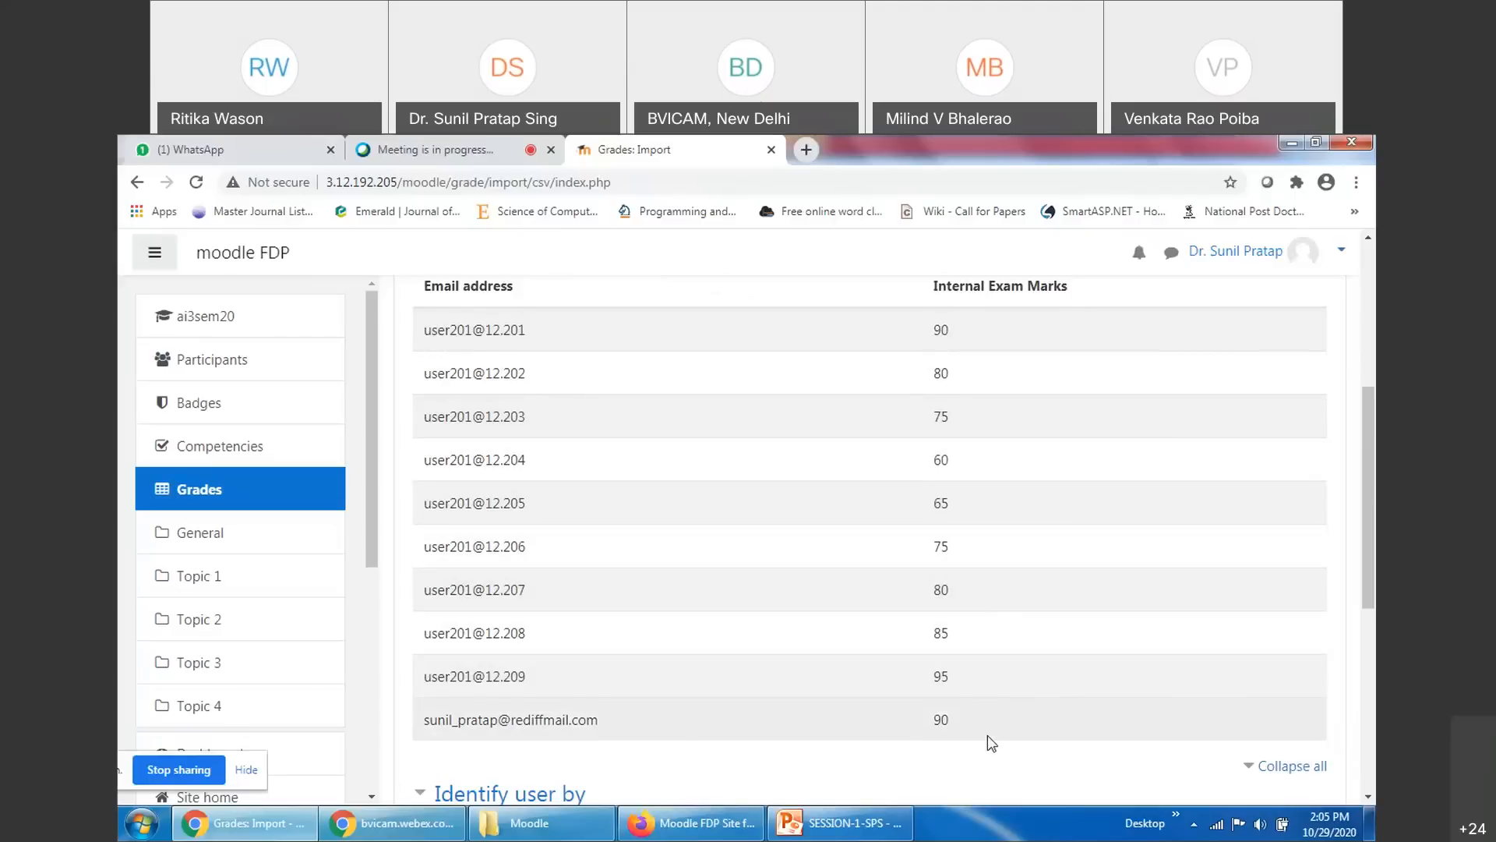
pyautogui.scroll(-2, 988, 735)
pyautogui.scroll(3, 583, 451)
pyautogui.scroll(-2, 675, 530)
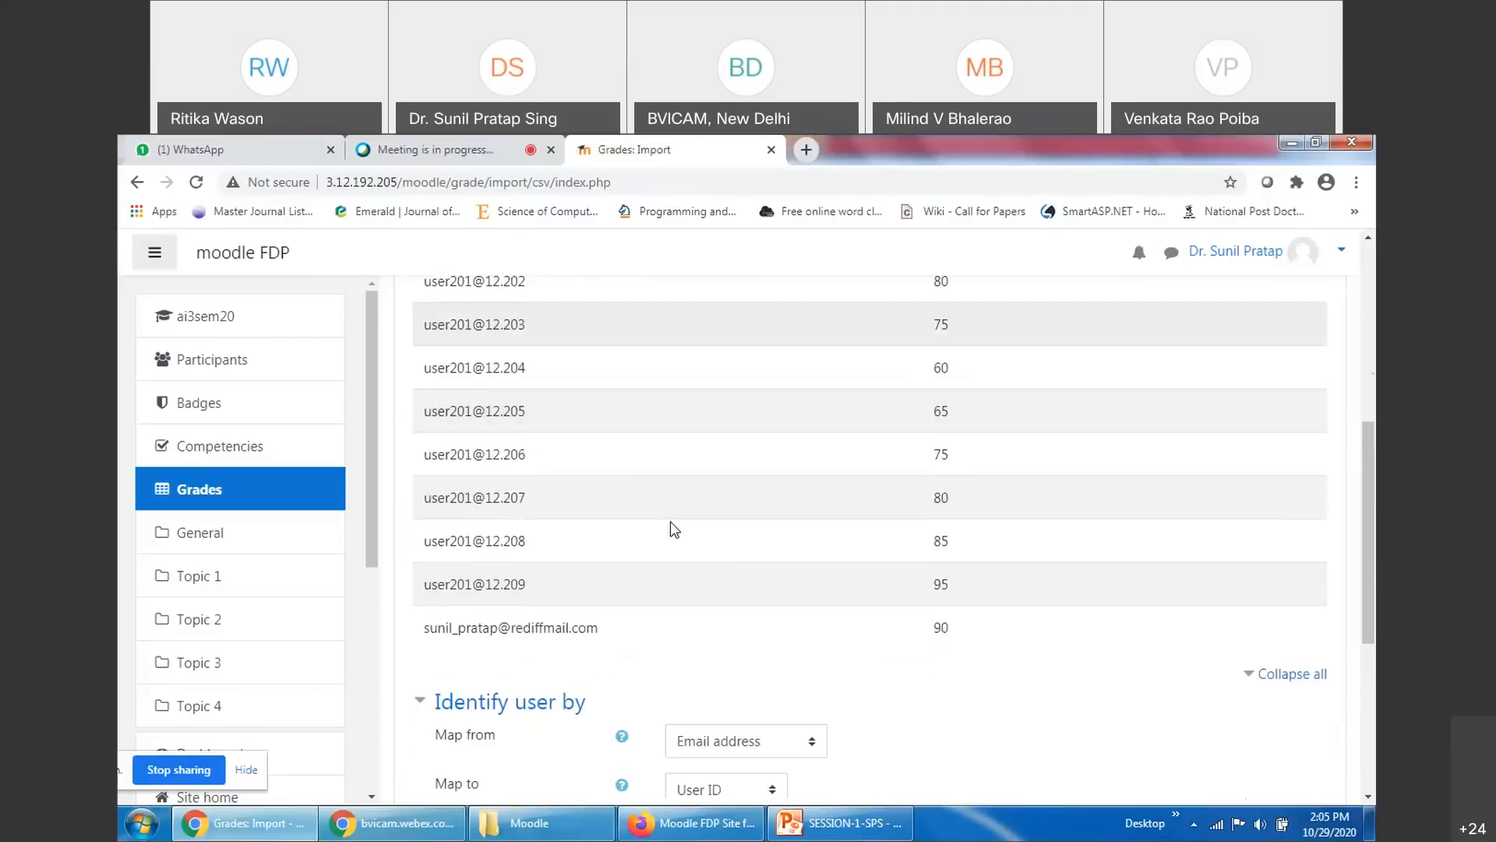
# Identify users by mapping from the file's Email address column to Moodle's Email address field
pyautogui.scroll(-2, 675, 529)
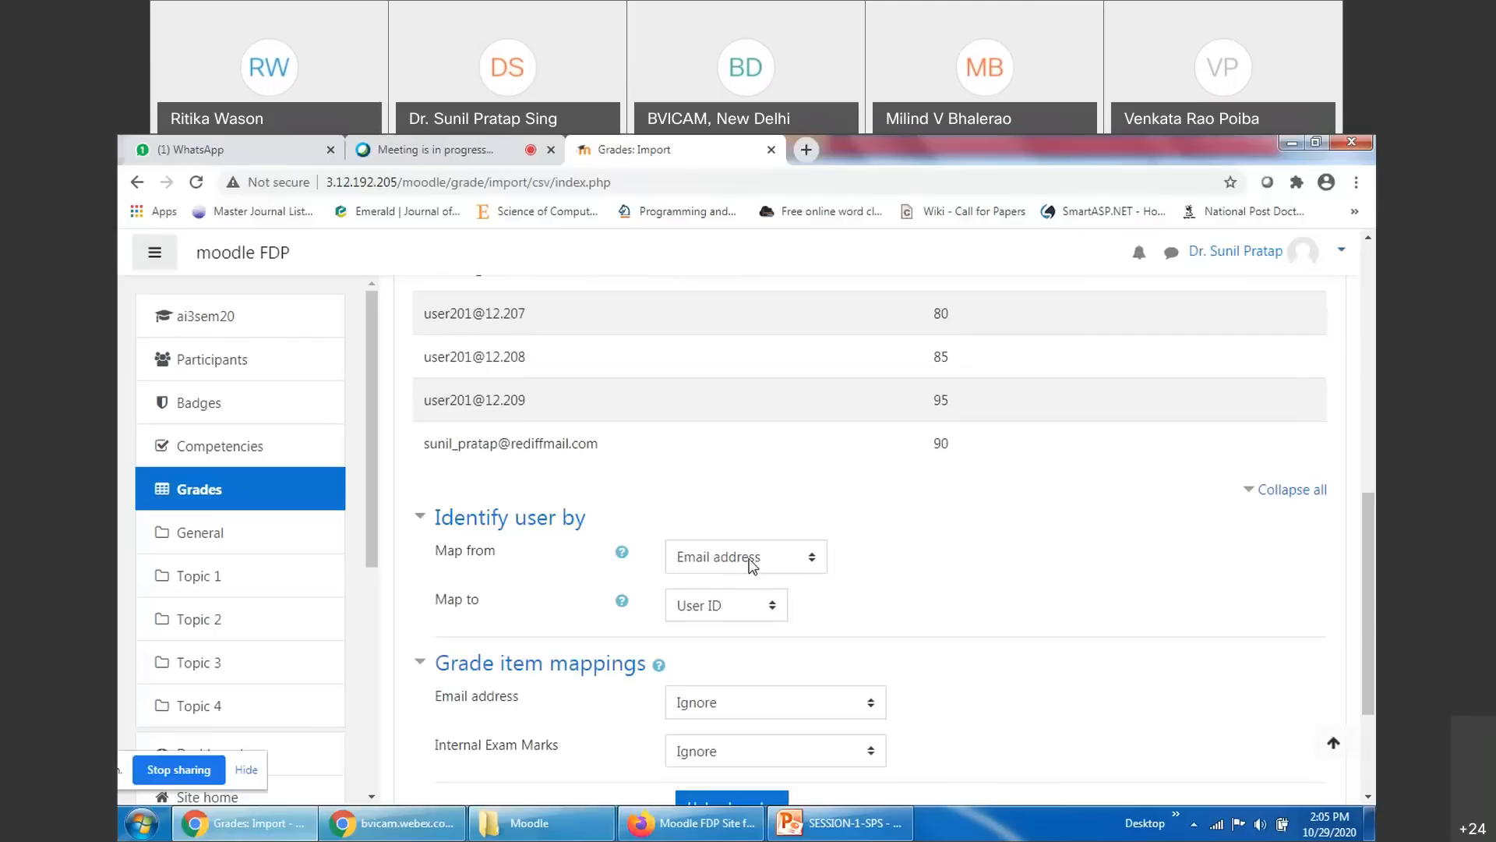
pyautogui.click(752, 564)
pyautogui.click(753, 585)
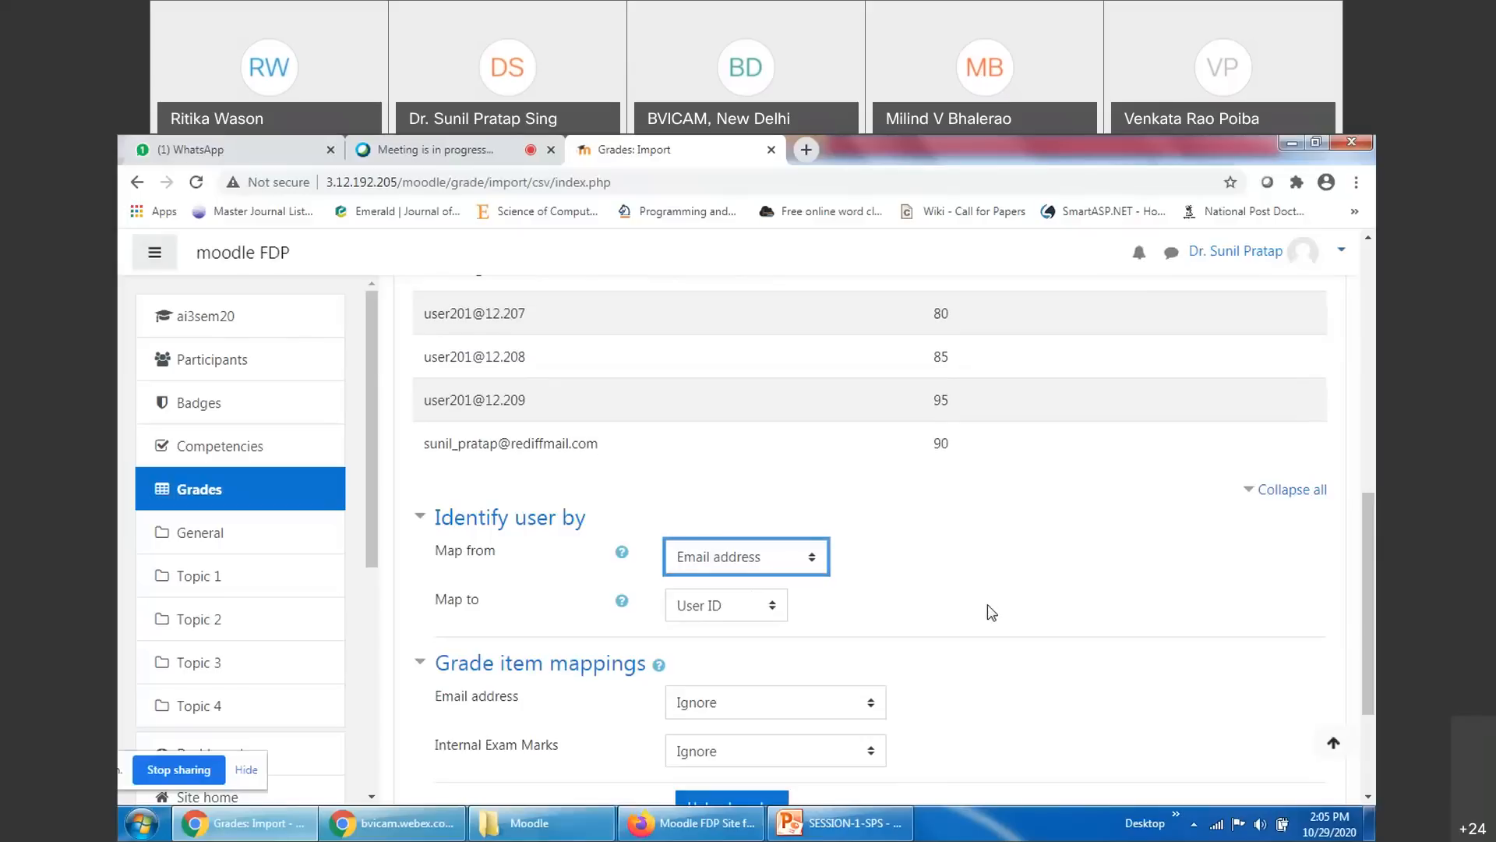
pyautogui.click(741, 606)
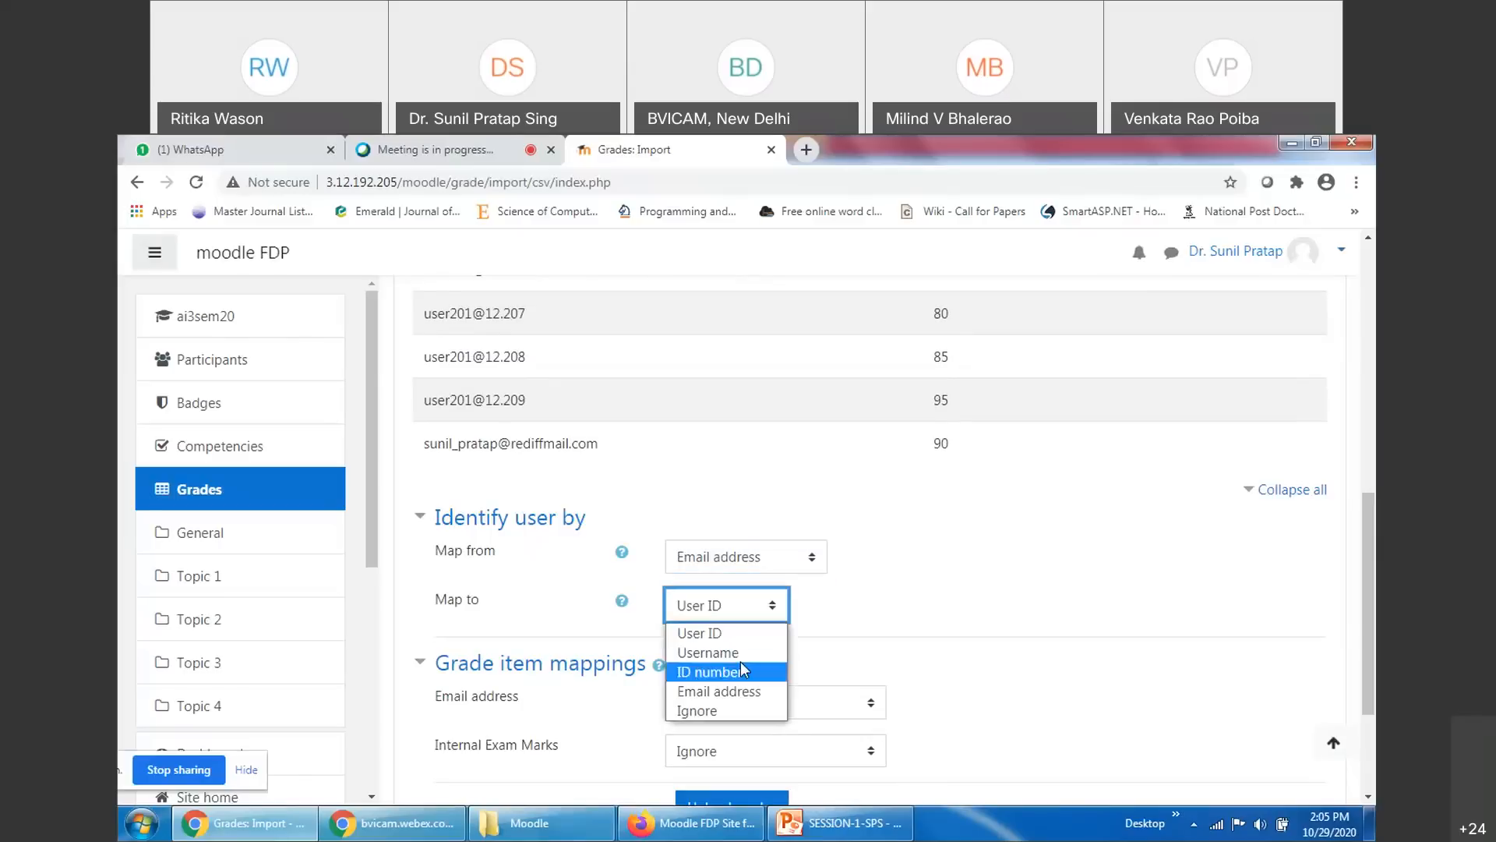
pyautogui.click(737, 691)
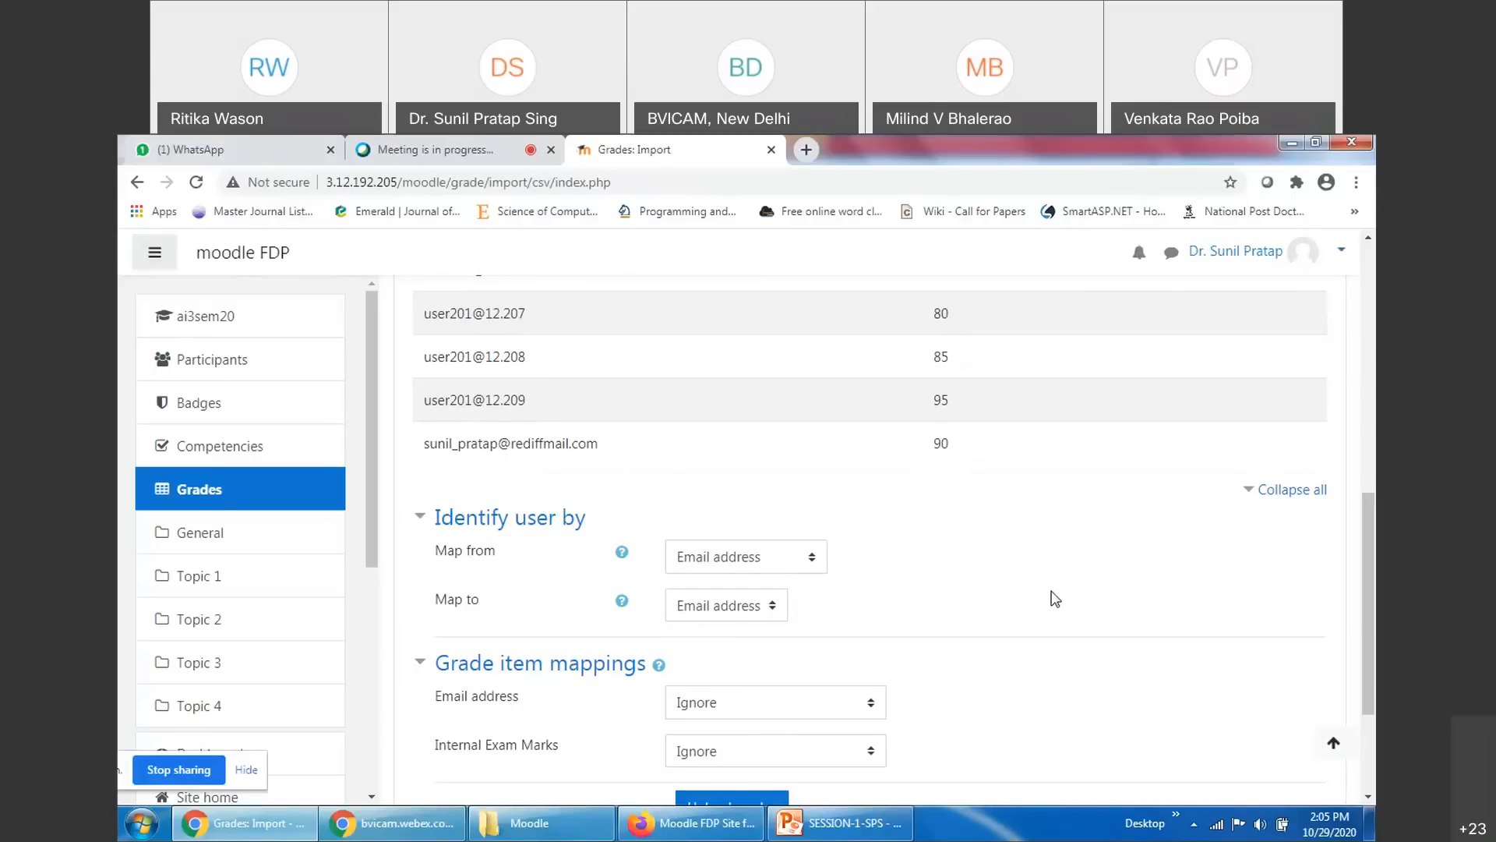
pyautogui.scroll(5, 1055, 599)
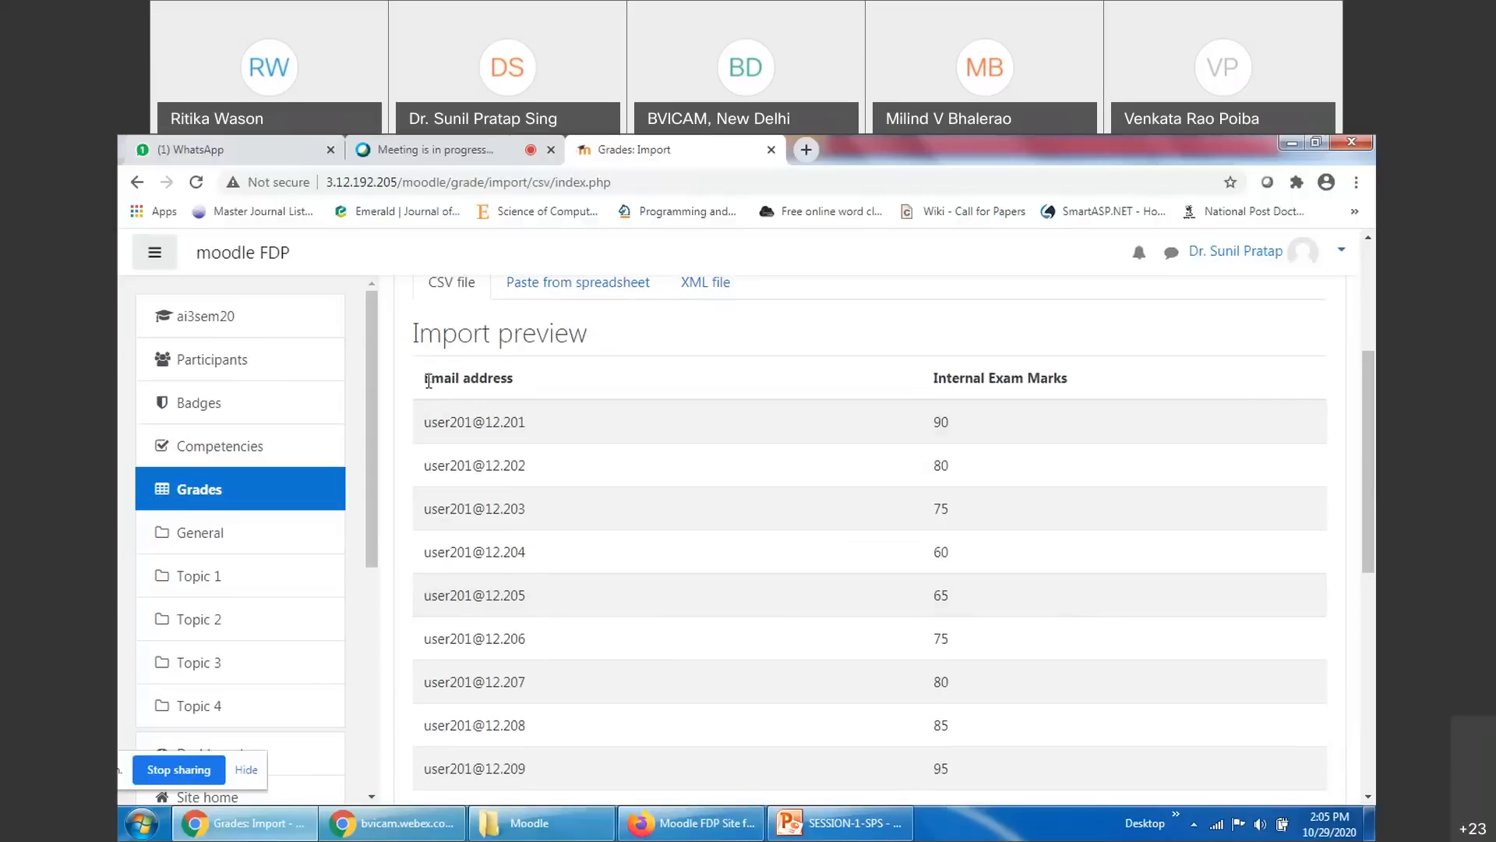
pyautogui.moveTo(426, 378); pyautogui.dragTo(514, 381)
pyautogui.scroll(-5, 708, 458)
pyautogui.click(747, 609)
pyautogui.click(719, 693)
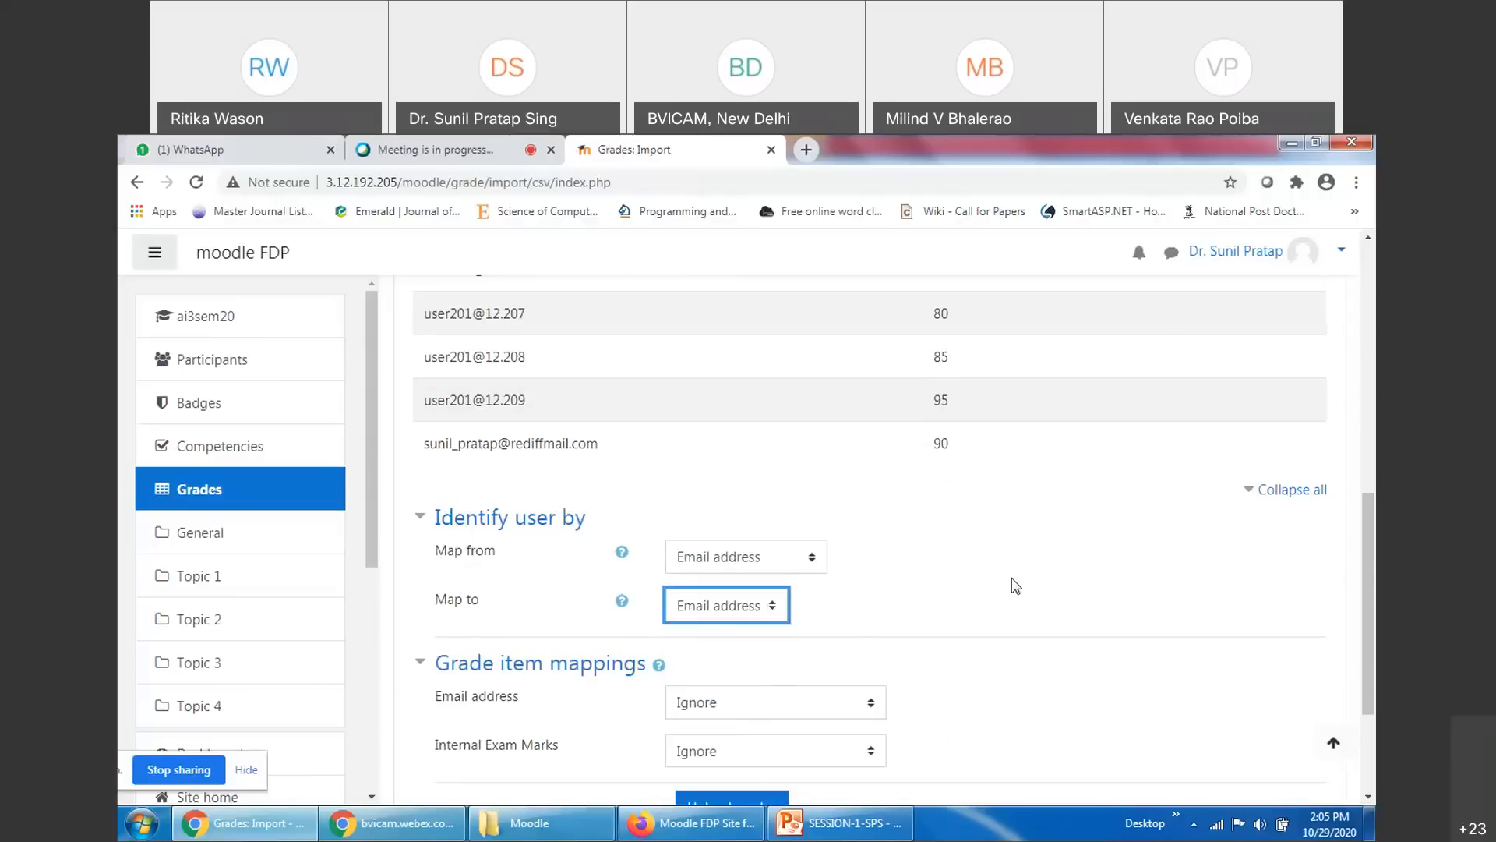
# Compare the Email address column in the import preview with the options offered for mapping users from and to
pyautogui.scroll(5, 1013, 585)
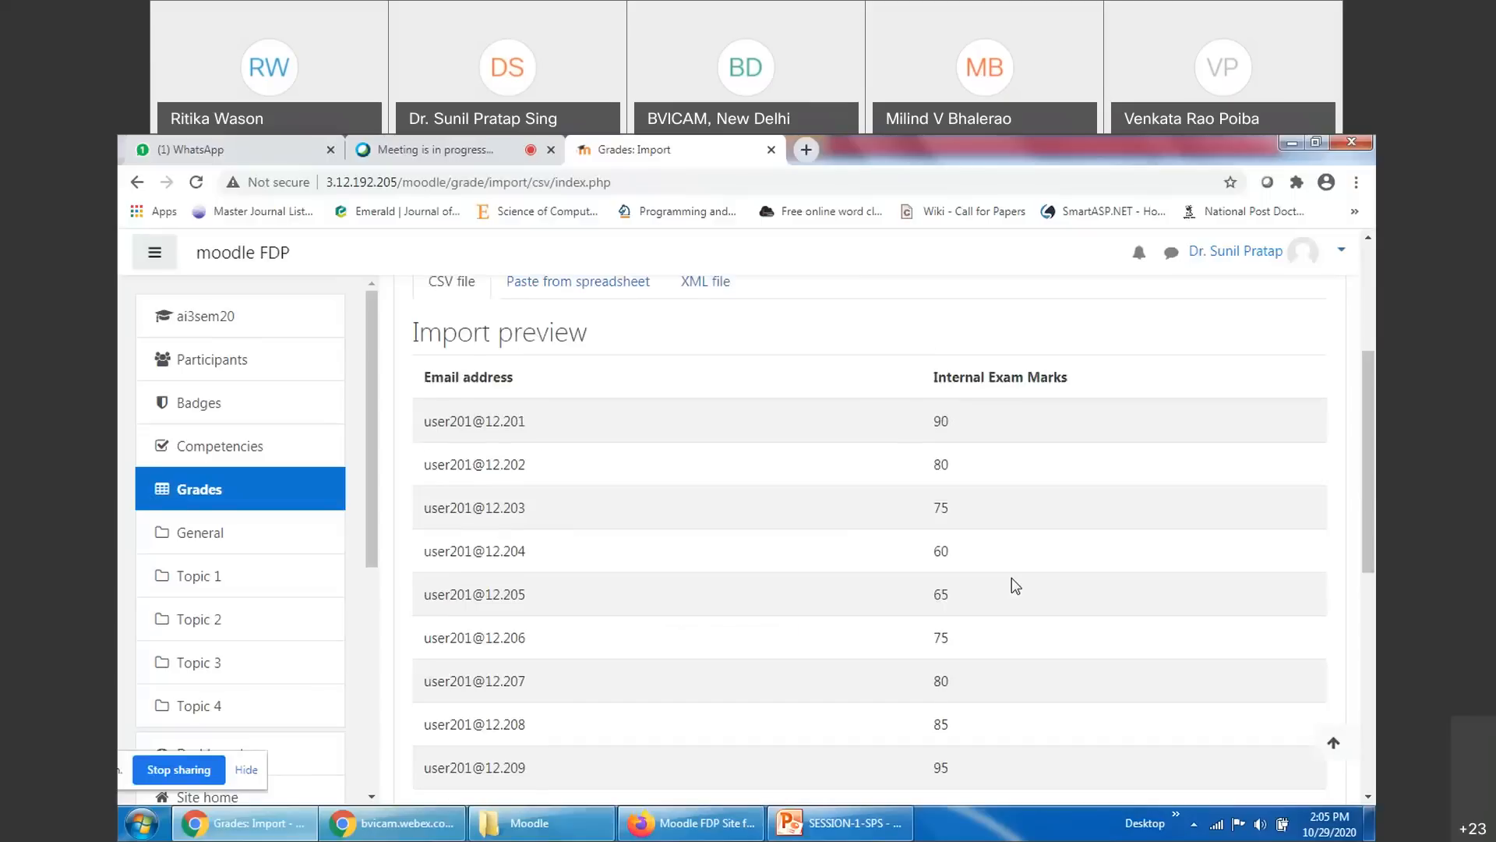
pyautogui.doubleClick(441, 380)
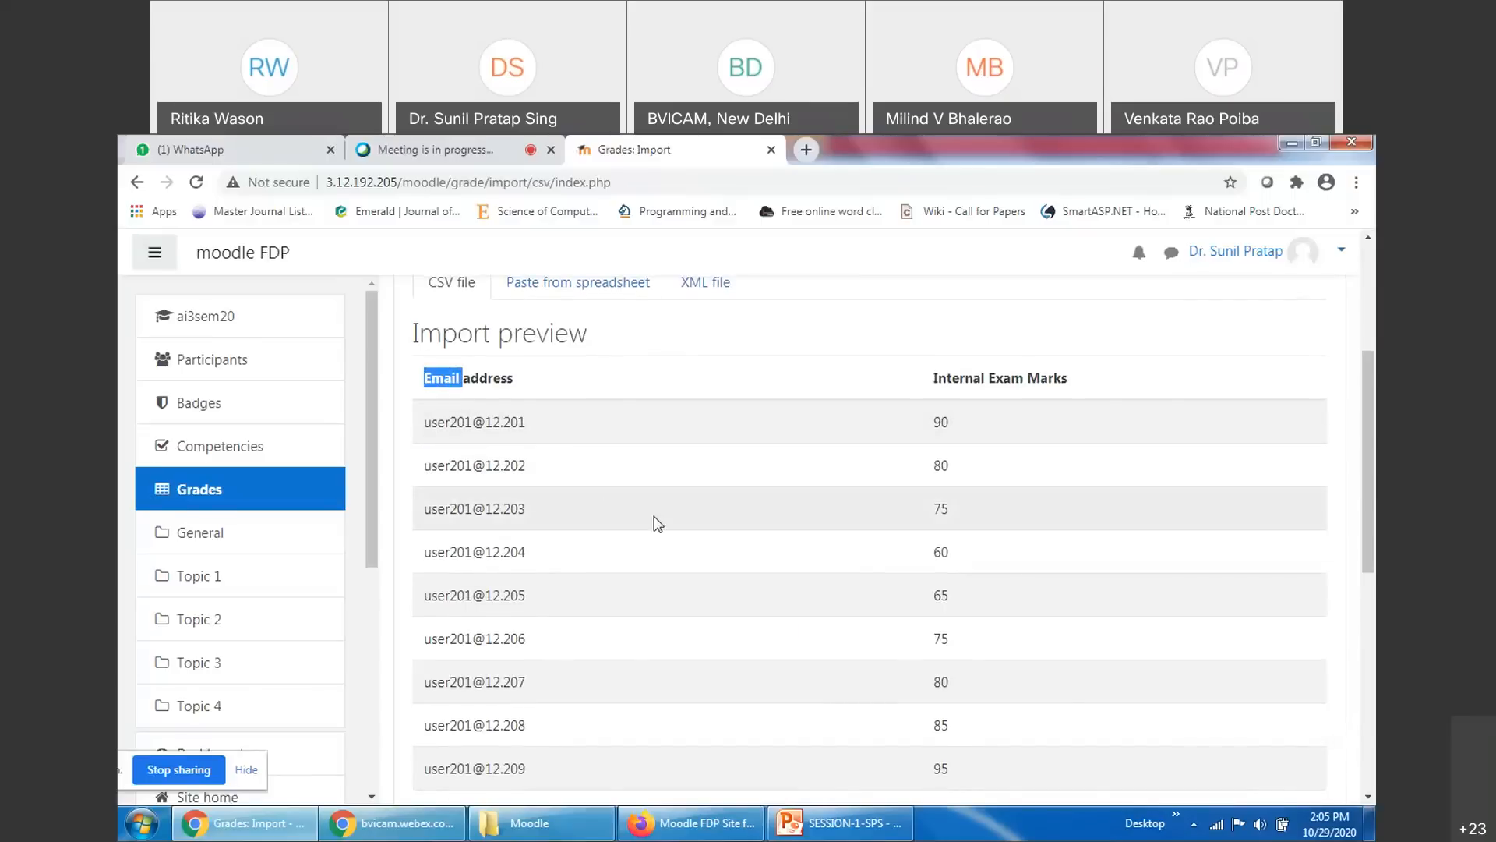
pyautogui.scroll(-5, 751, 657)
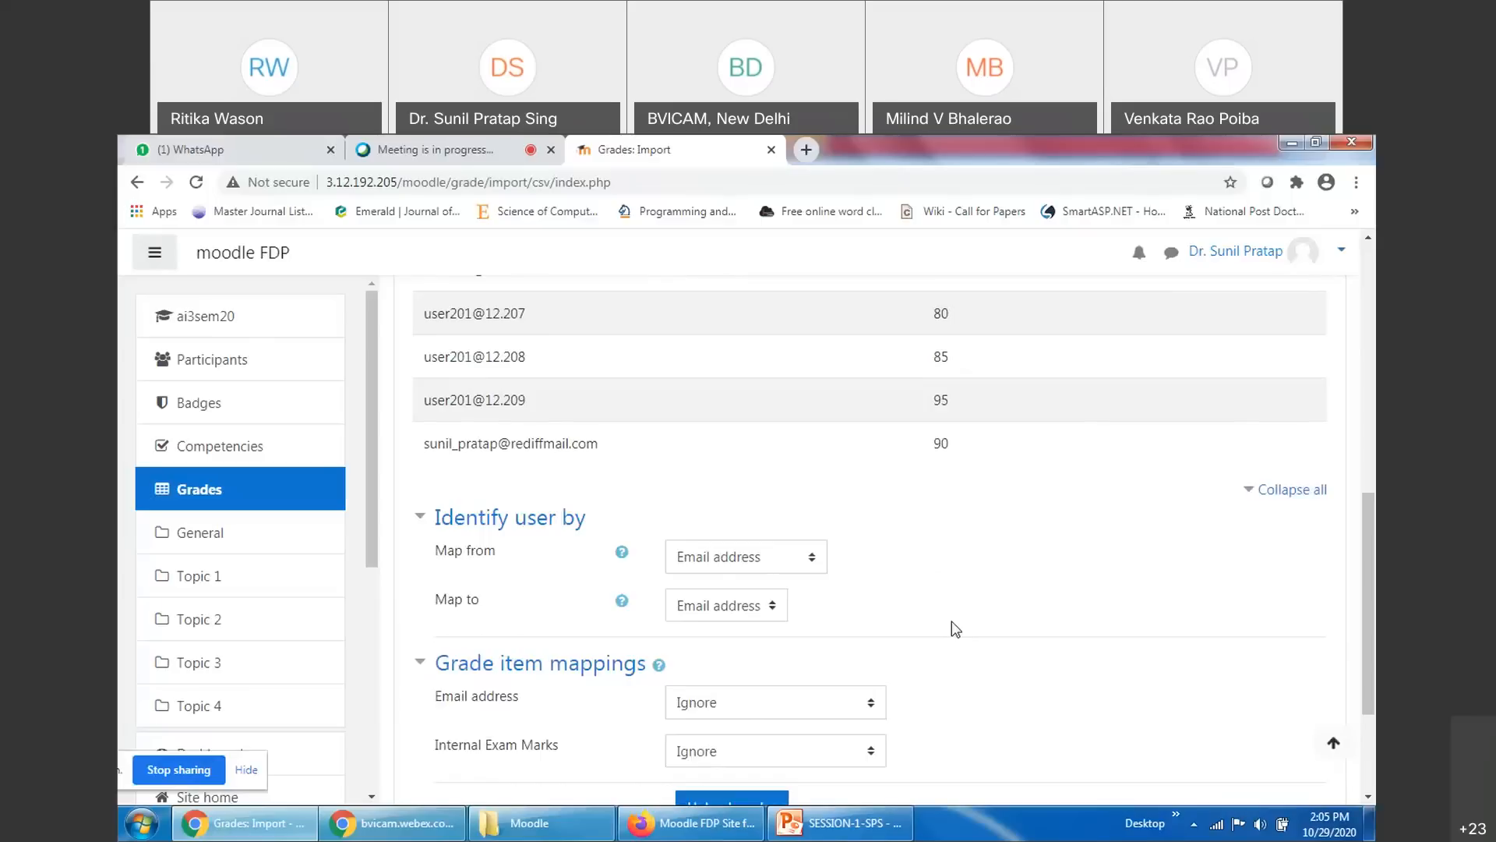
pyautogui.click(737, 613)
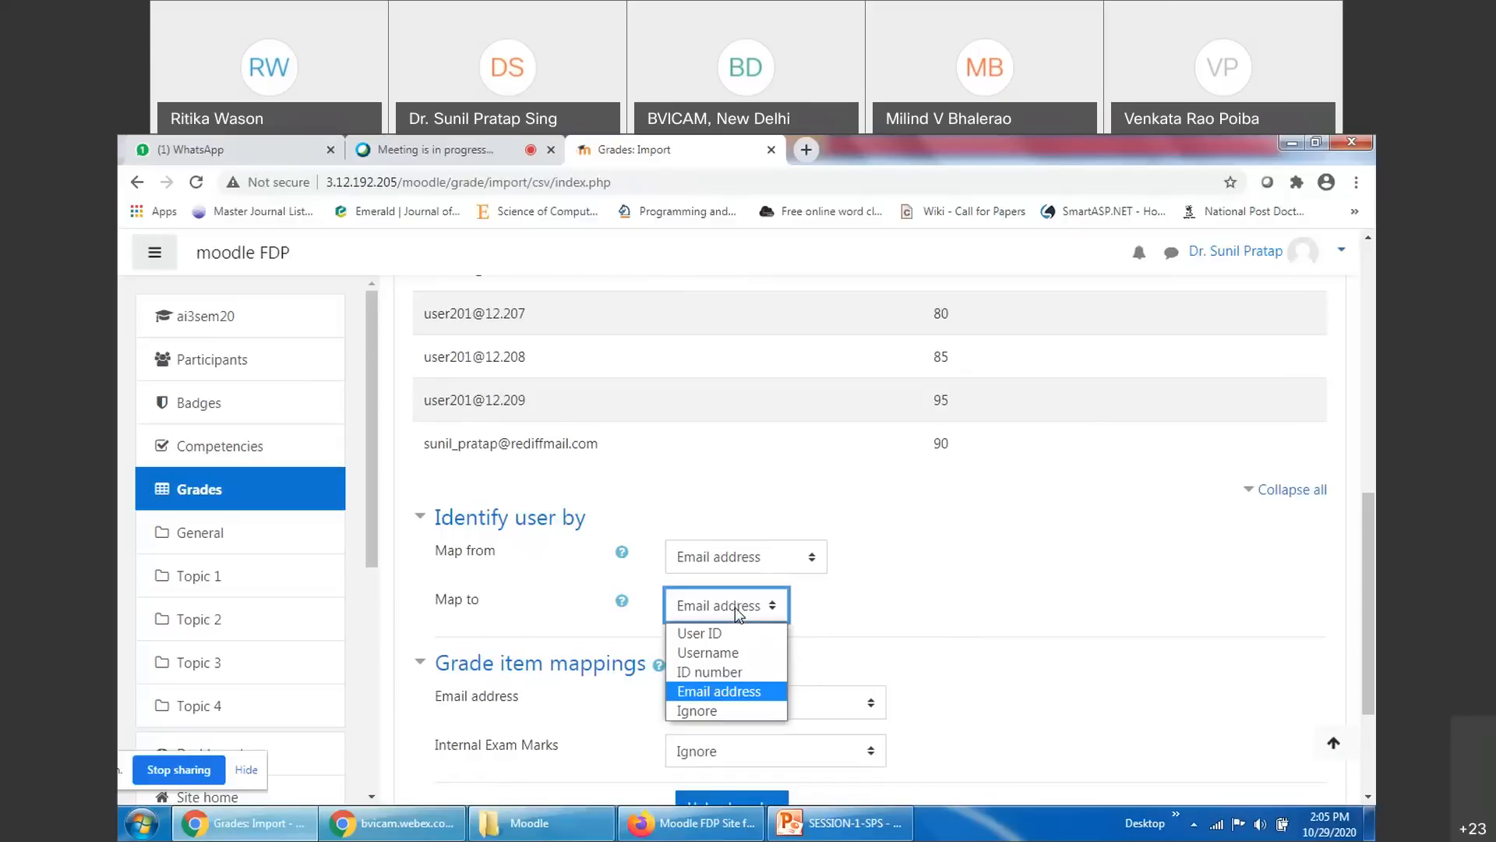
pyautogui.click(737, 613)
pyautogui.click(896, 585)
pyautogui.scroll(5, 895, 584)
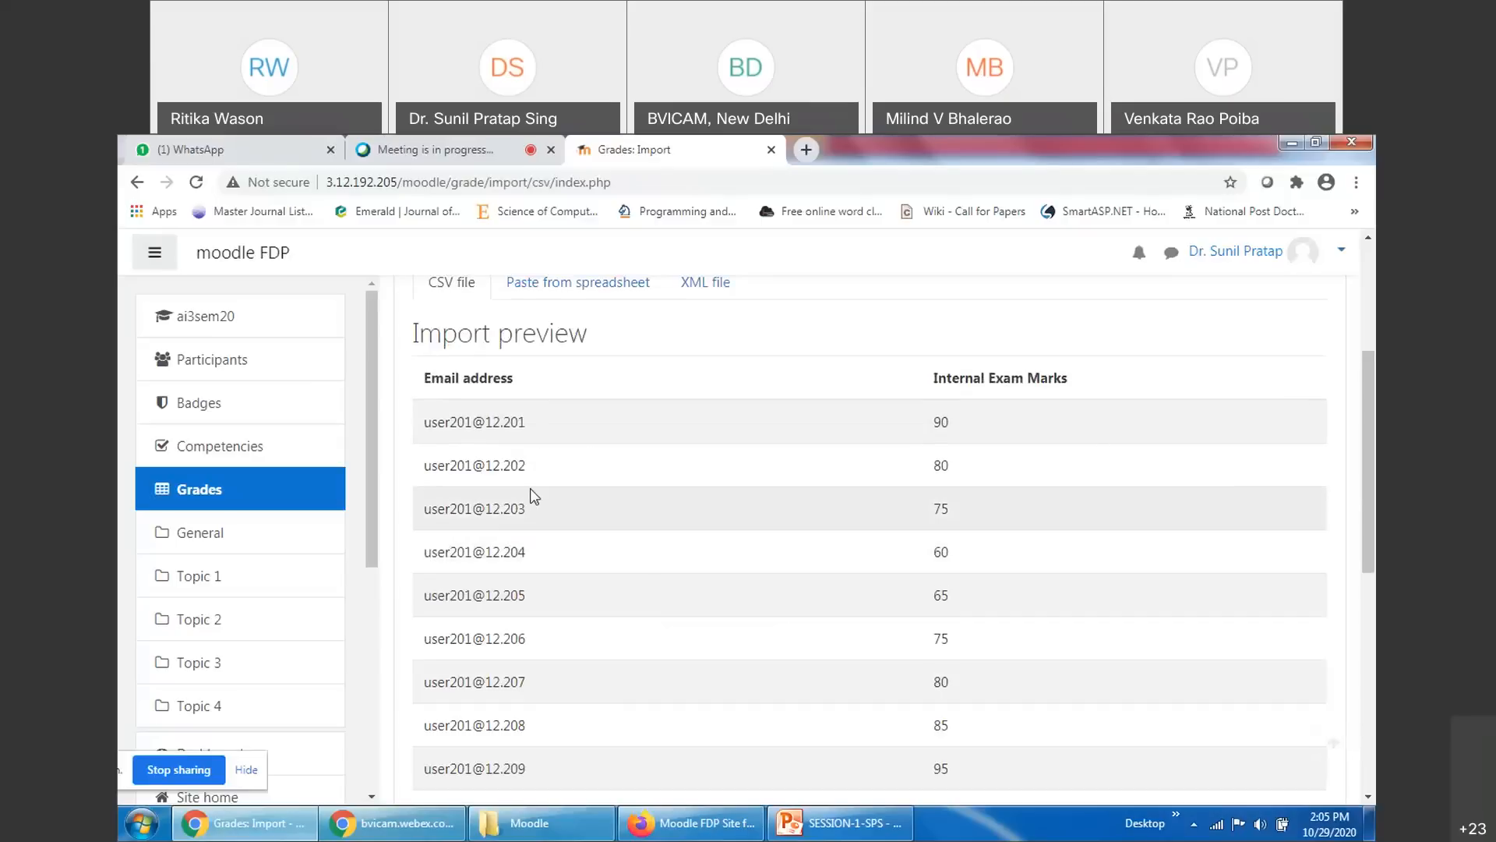
pyautogui.doubleClick(438, 378)
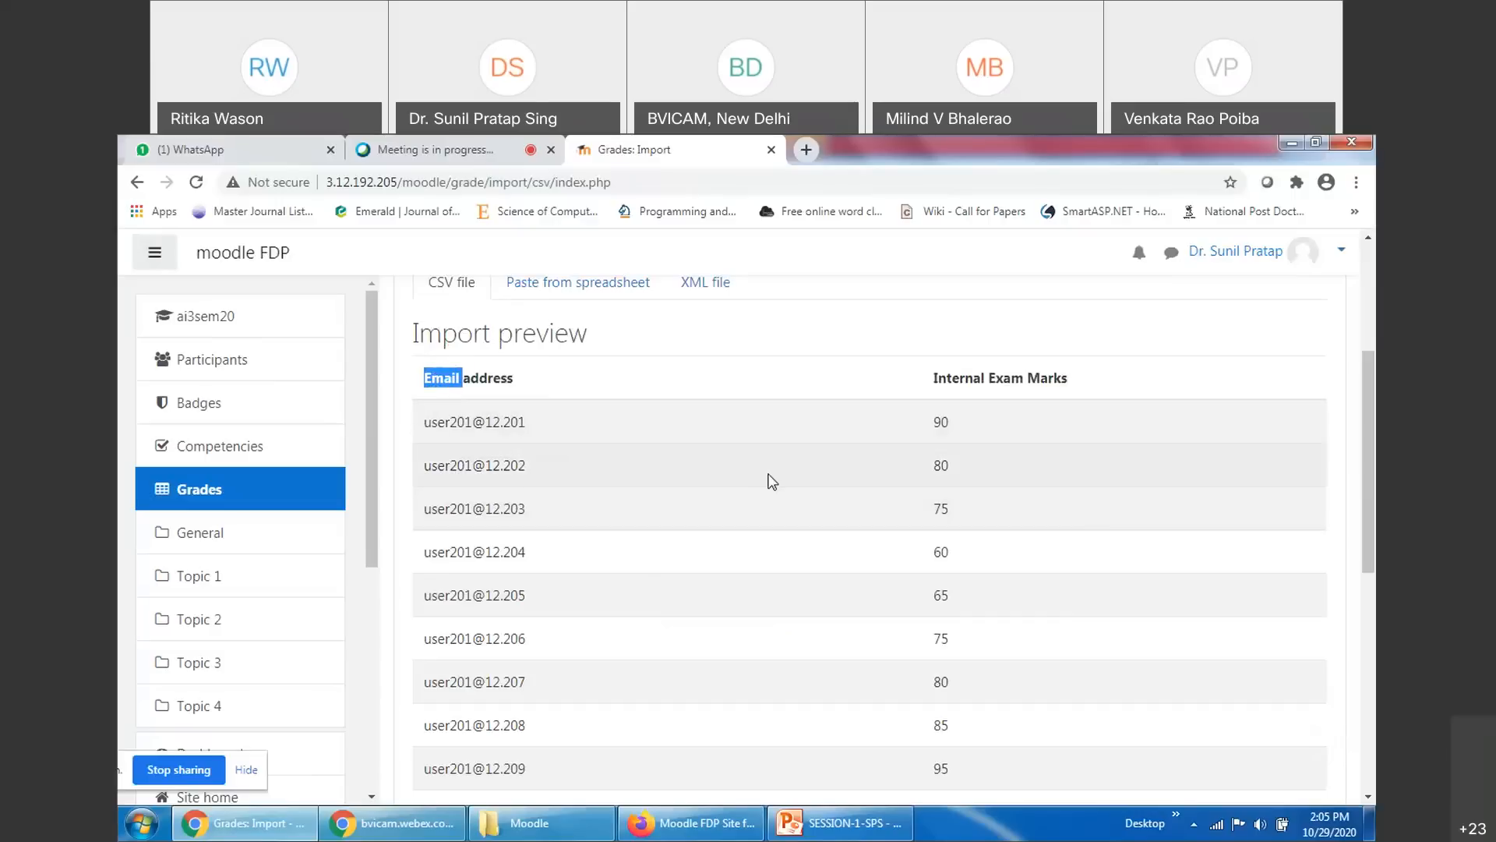
pyautogui.scroll(-5, 774, 481)
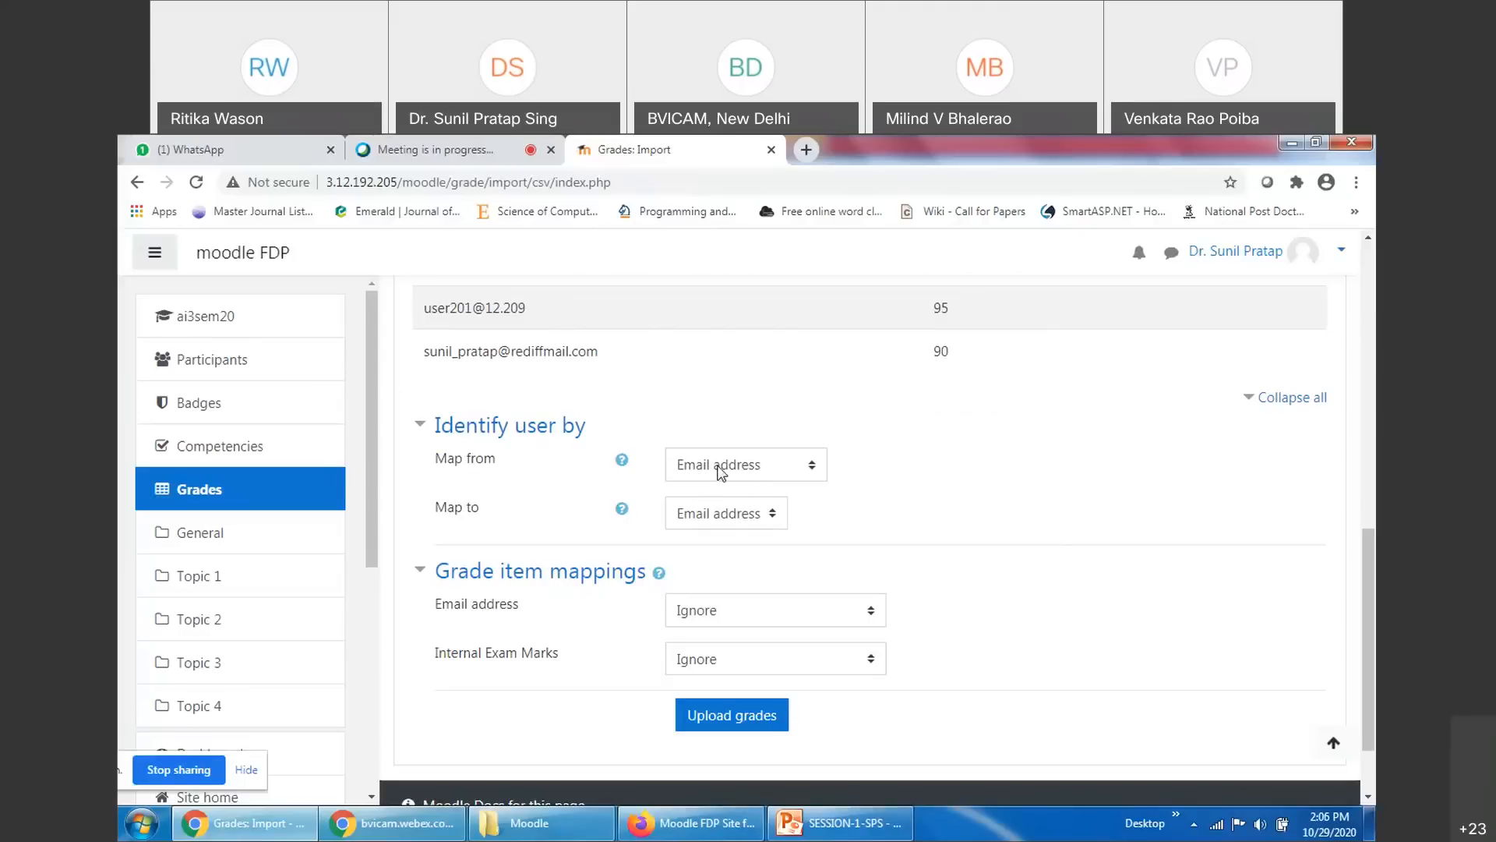
pyautogui.click(756, 468)
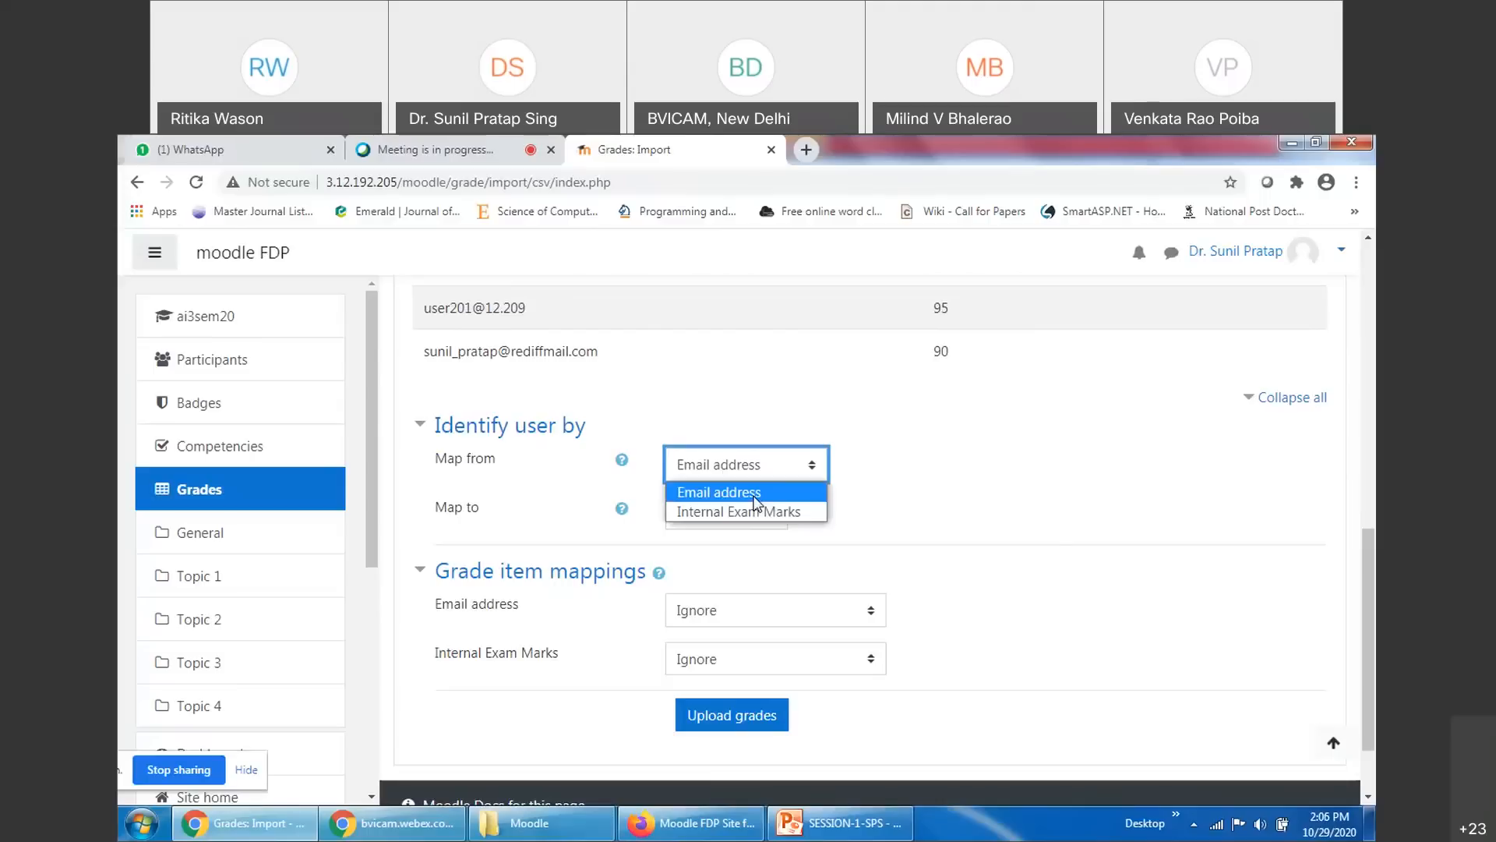
pyautogui.click(1056, 479)
pyautogui.scroll(7, 1031, 517)
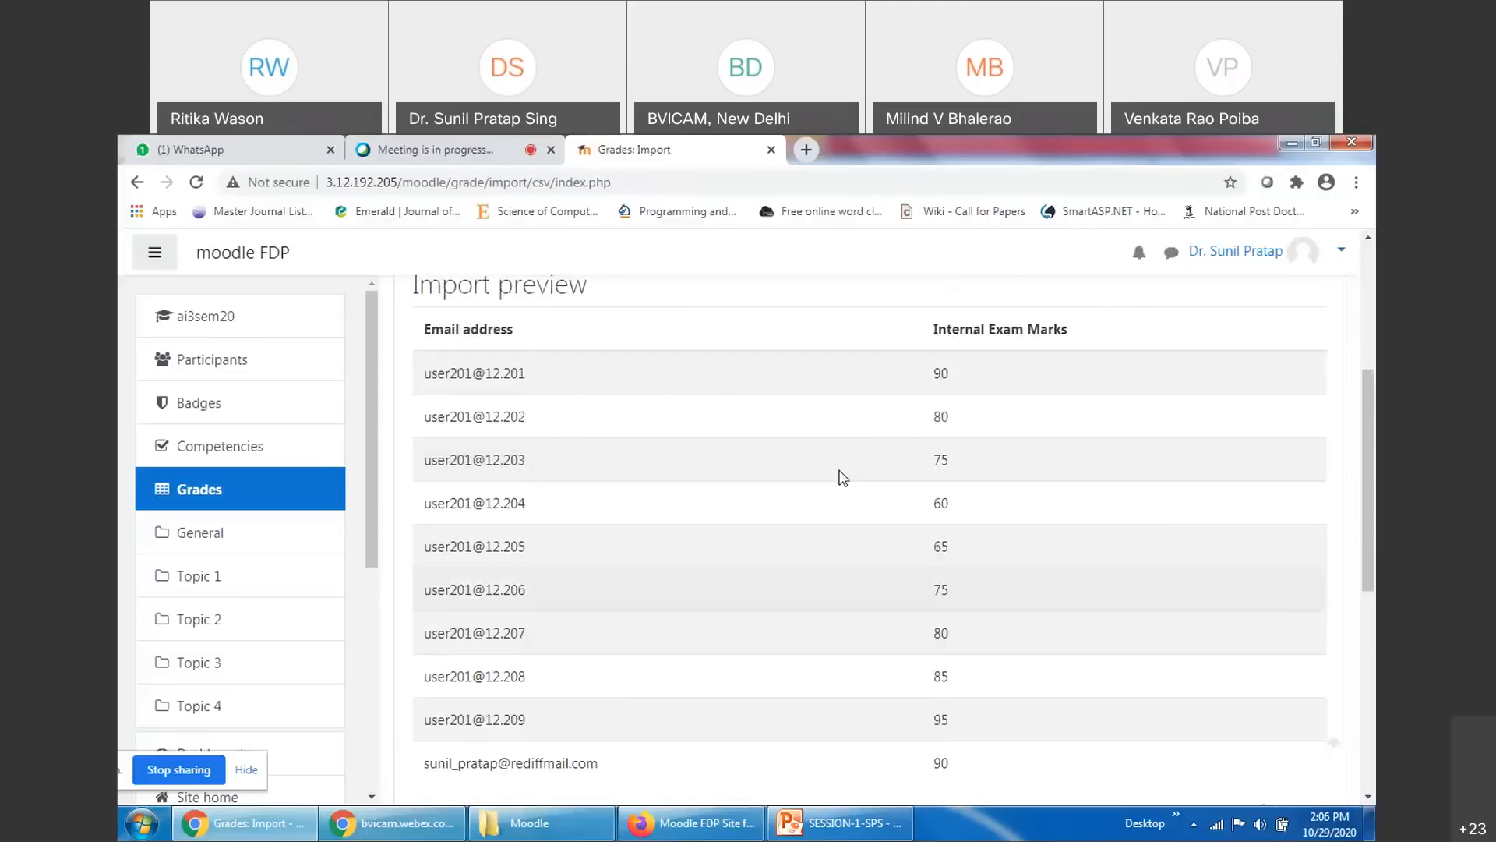
pyautogui.scroll(-6, 1113, 525)
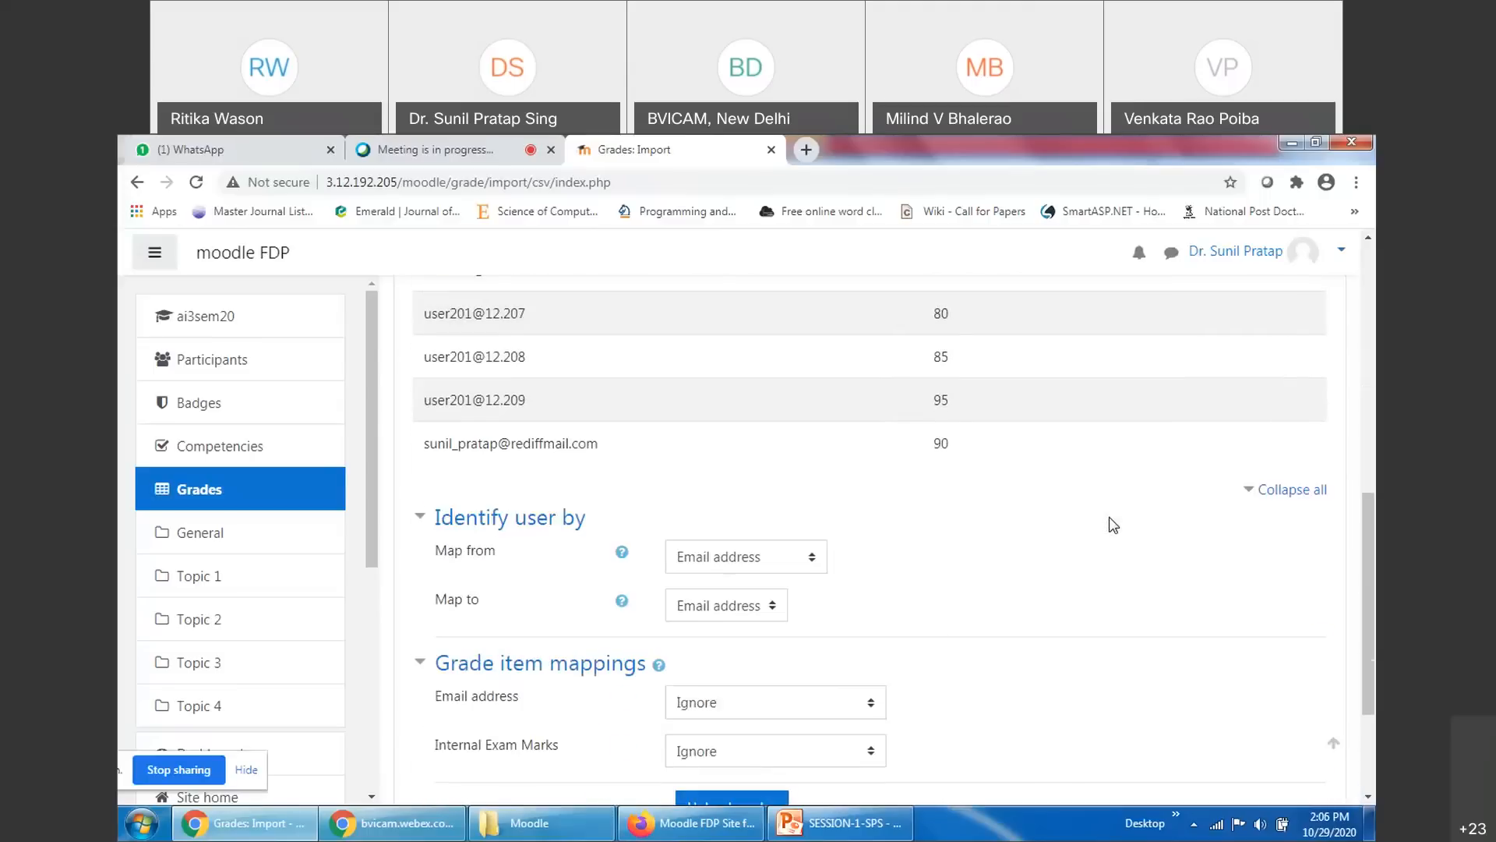
# Reselect Email address as both the Map from and Map to field for identifying users
pyautogui.click(782, 558)
pyautogui.click(782, 558)
pyautogui.click(782, 558)
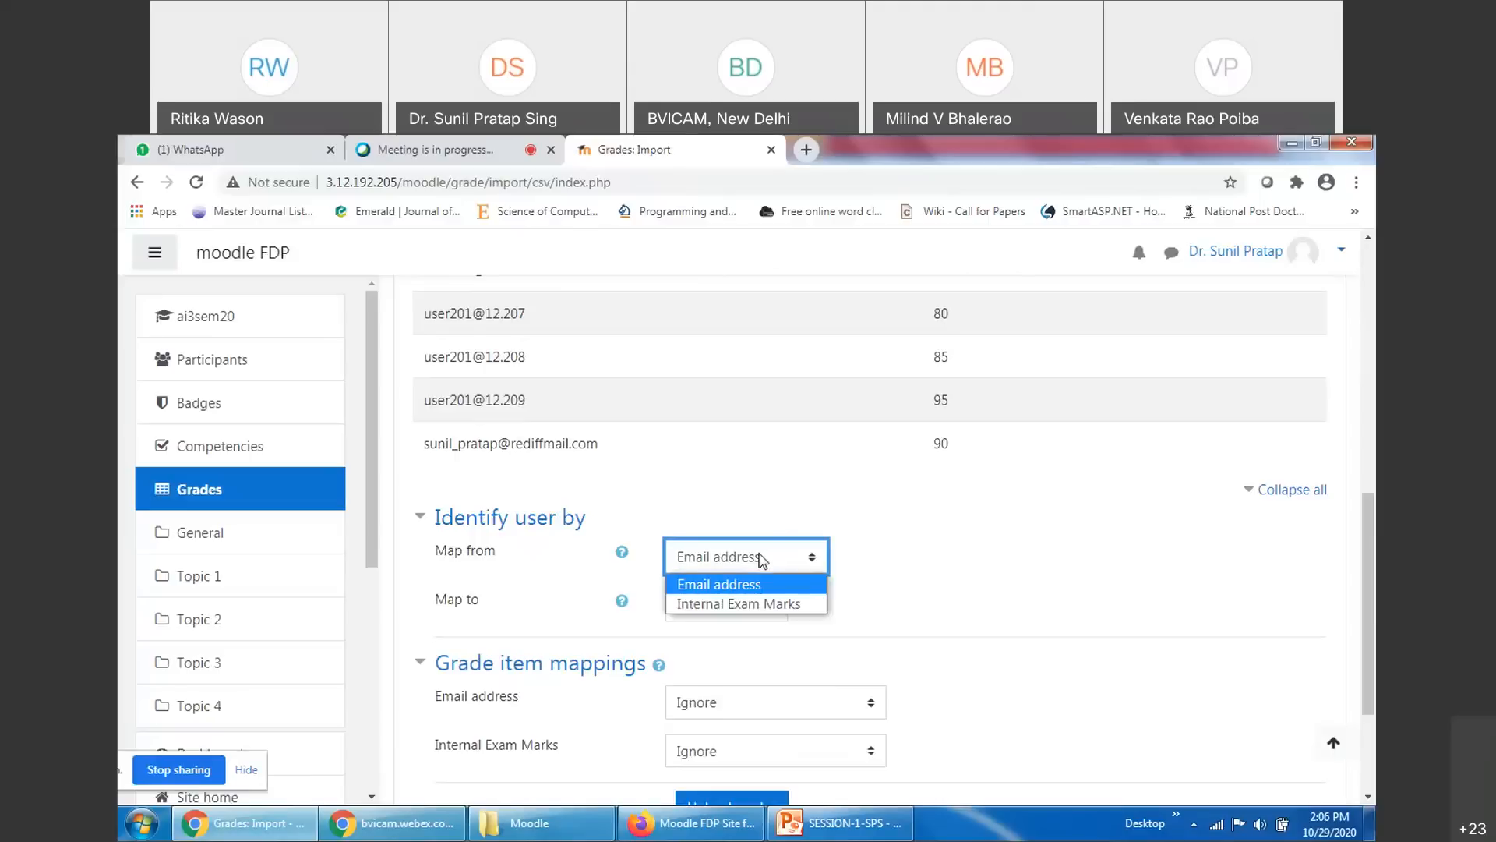
pyautogui.click(741, 592)
pyautogui.click(736, 616)
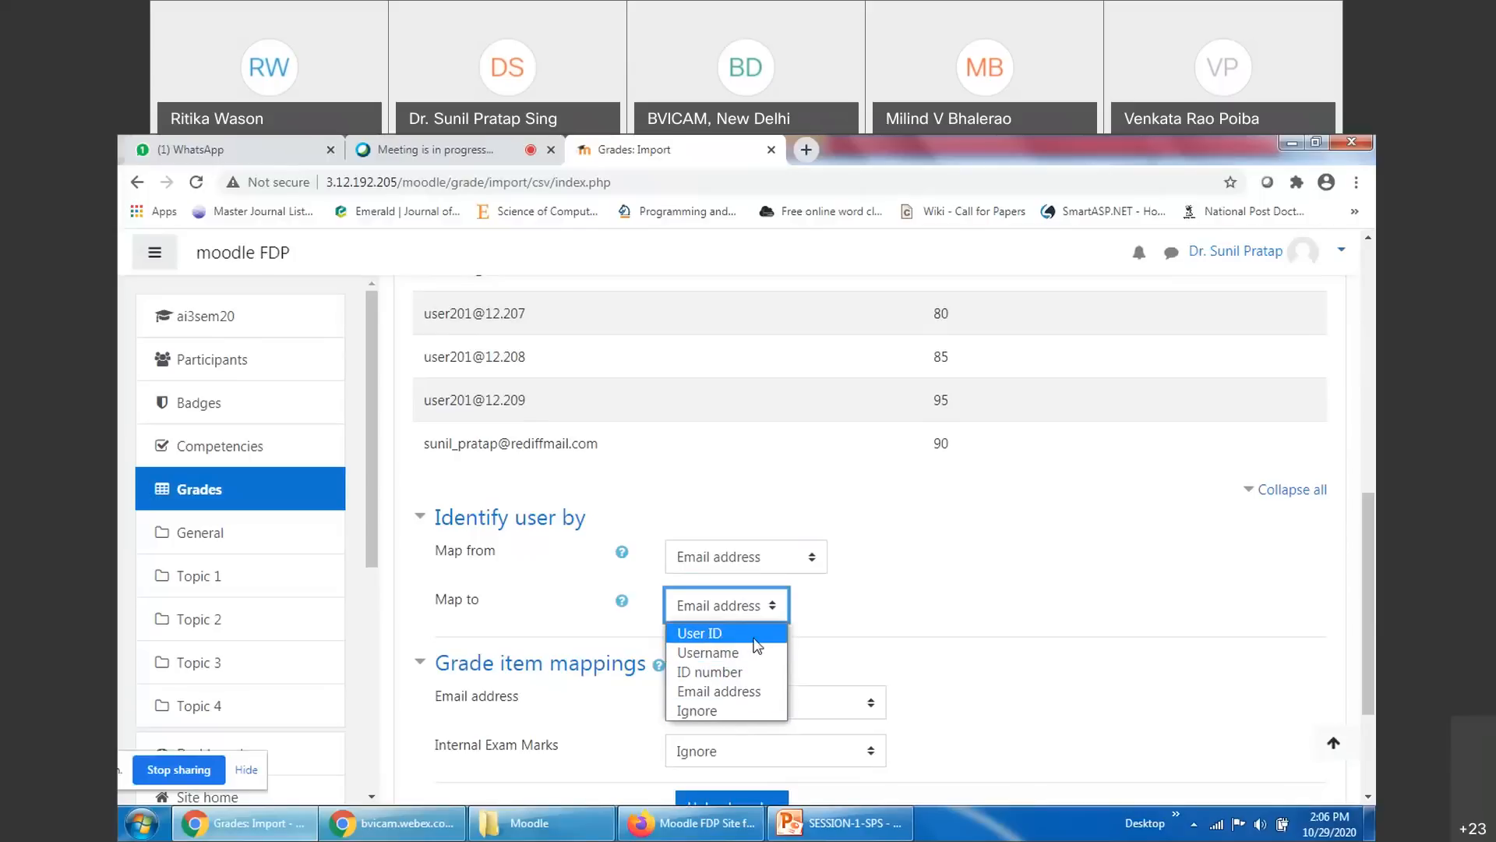
pyautogui.click(755, 691)
pyautogui.click(953, 579)
# Map the Internal Exam Marks column to the Internal Exam grade item, leaving the Email address column on Ignore
pyautogui.scroll(-3, 1091, 561)
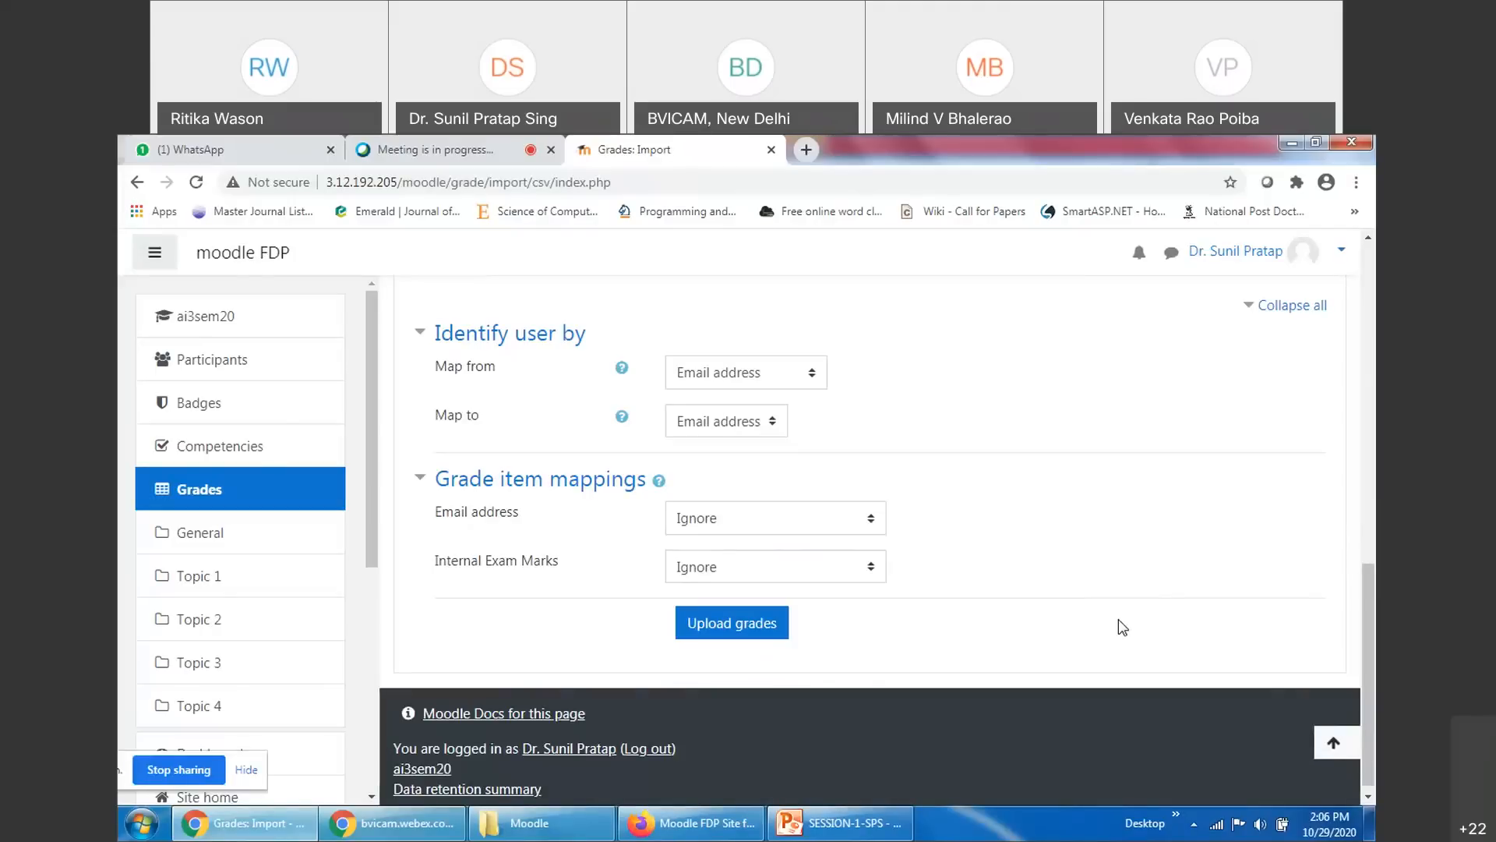
pyautogui.scroll(5, 1119, 623)
pyautogui.scroll(-5, 1013, 693)
pyautogui.click(485, 515)
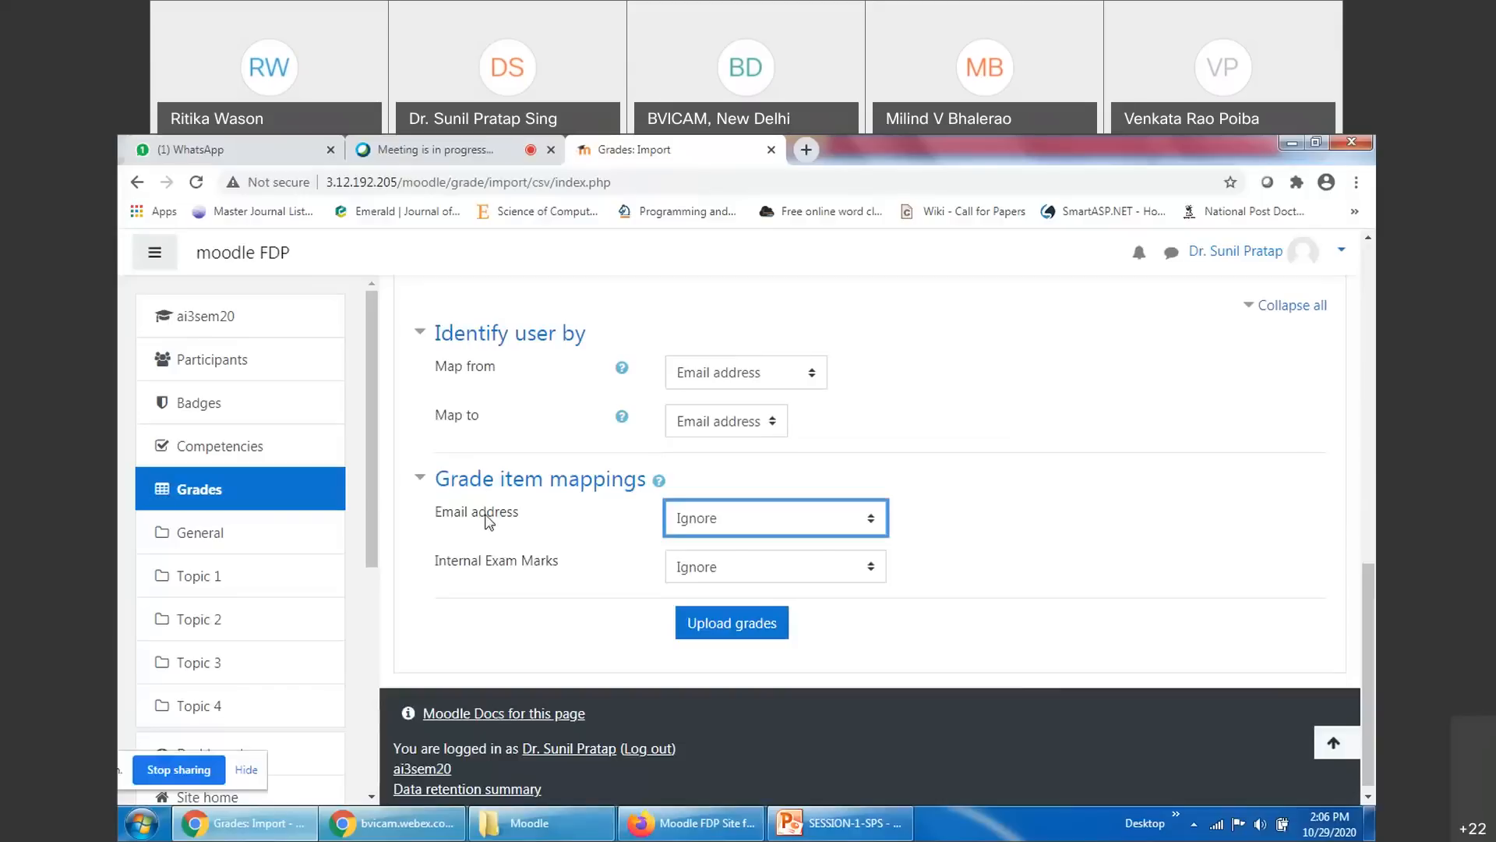
pyautogui.click(862, 432)
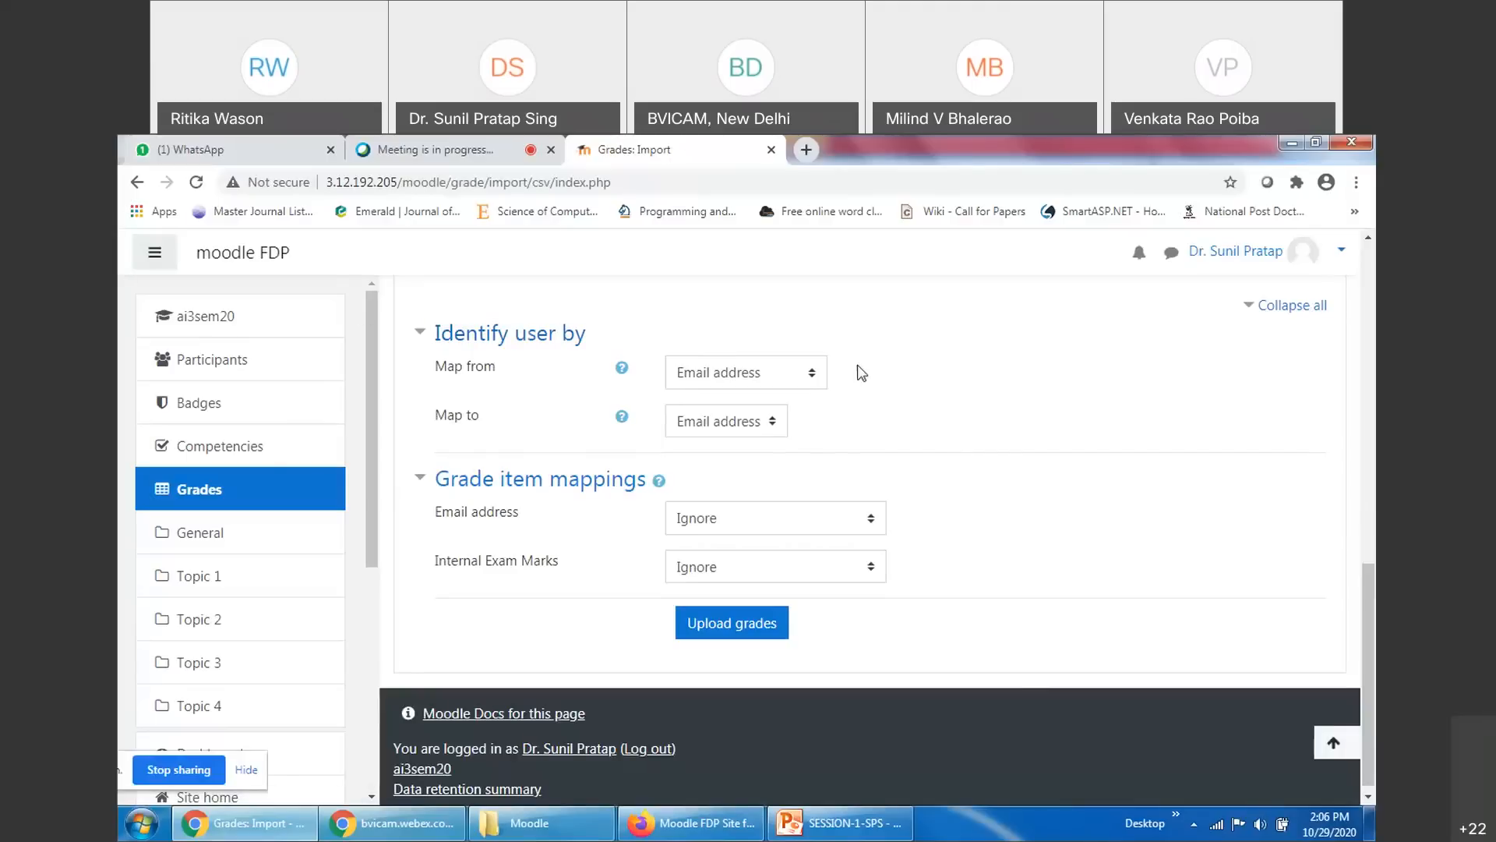
pyautogui.click(805, 578)
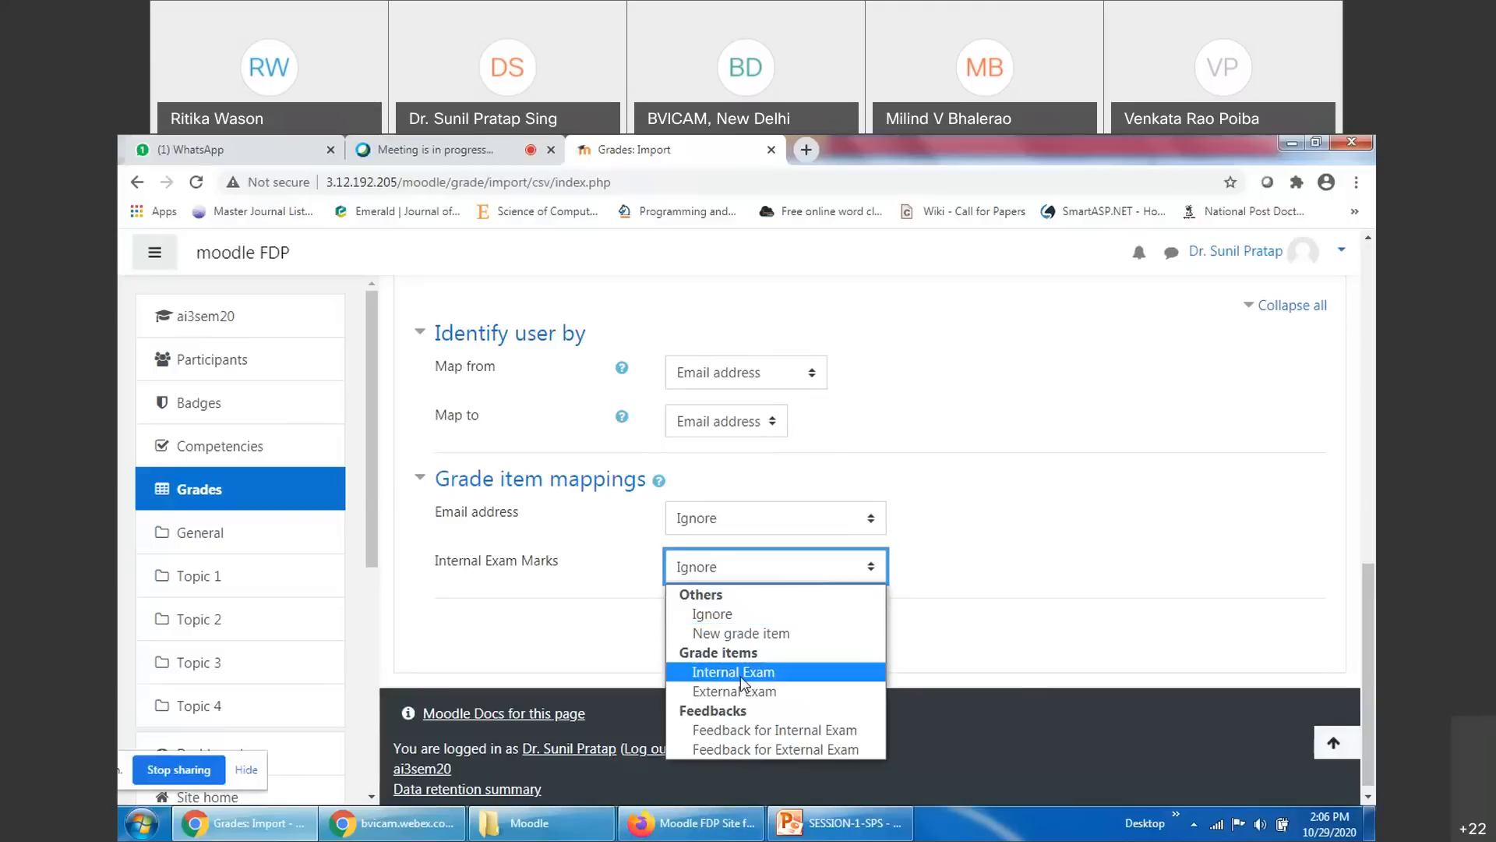
pyautogui.click(740, 675)
pyautogui.click(783, 575)
pyautogui.click(732, 671)
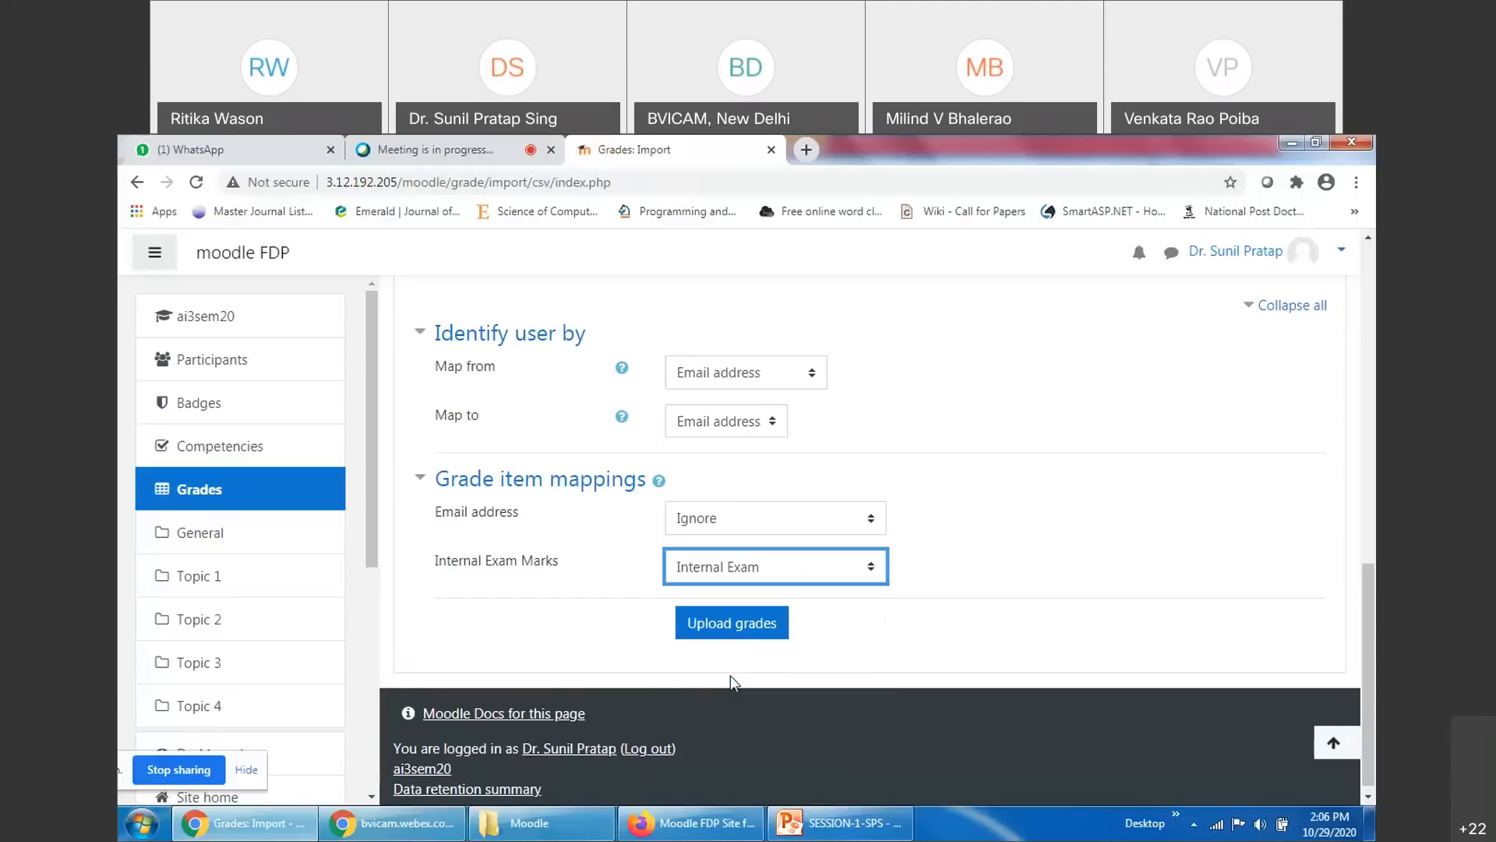
pyautogui.click(1033, 641)
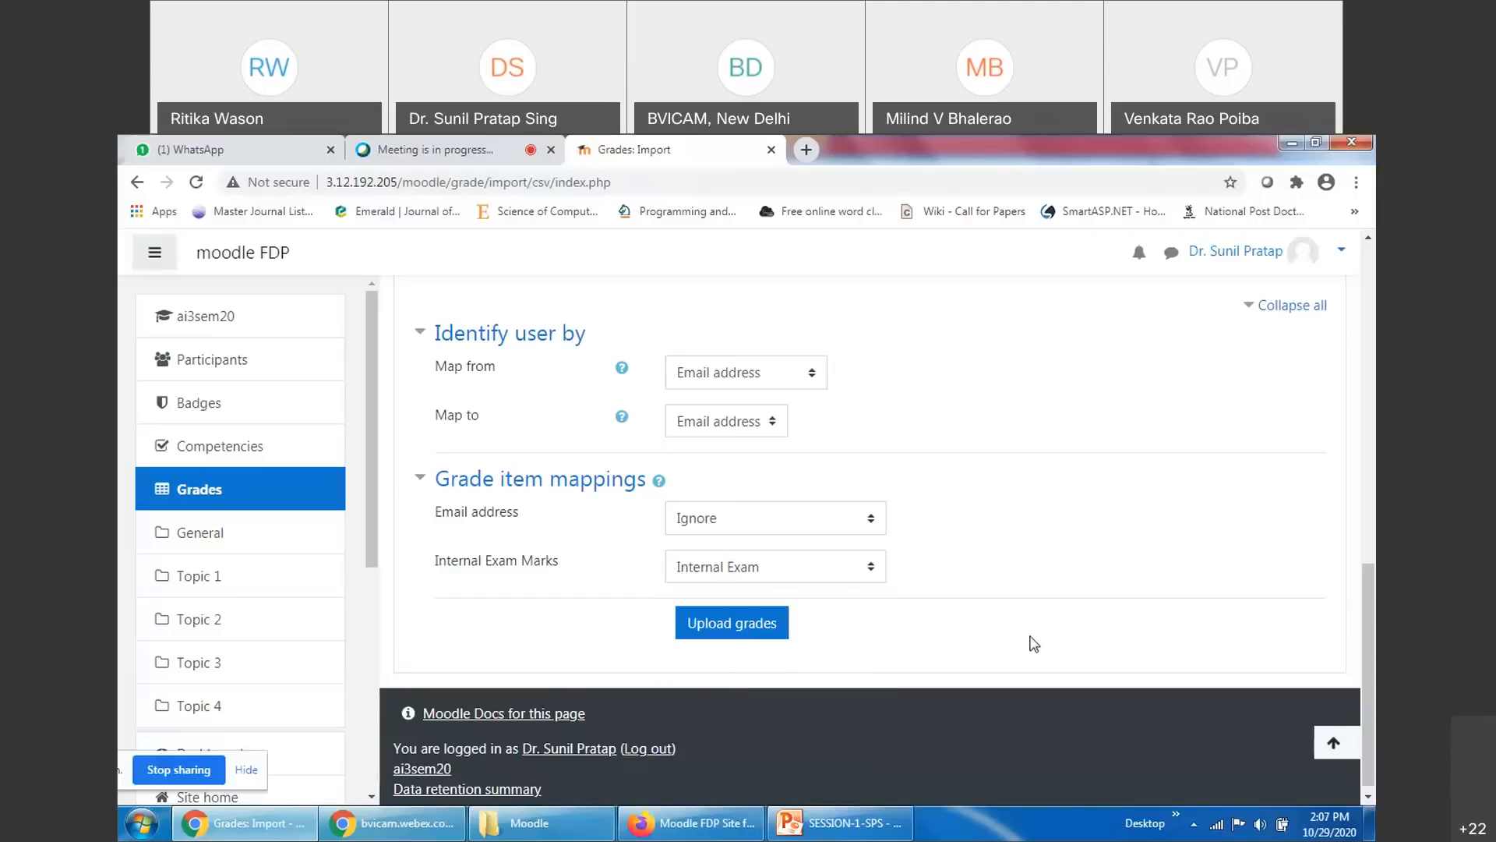
# Upload the mapped grades and continue to the grader report to review the exam marks and totals of all students
pyautogui.click(750, 635)
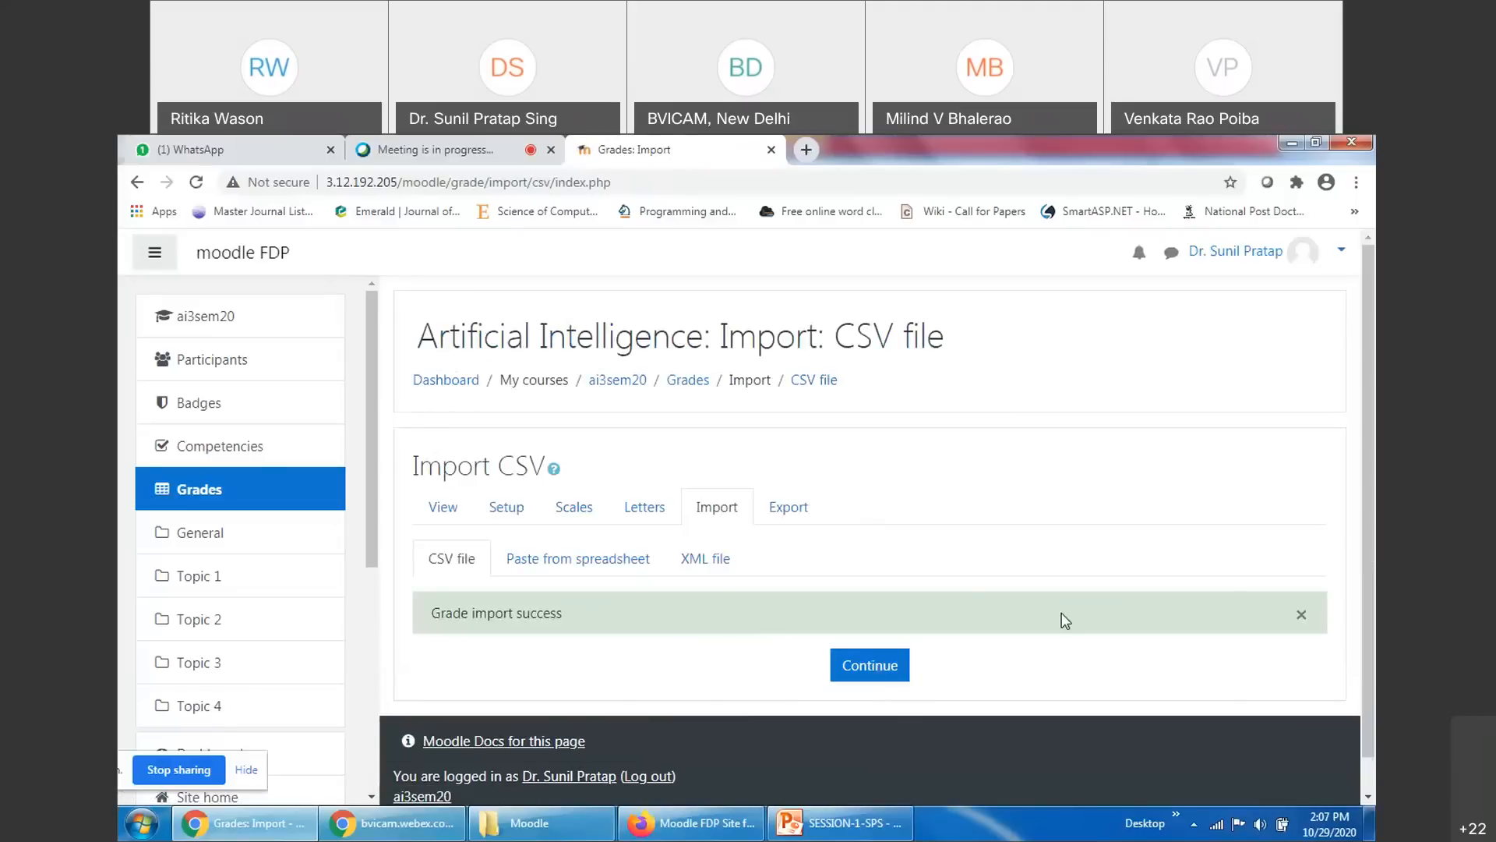
pyautogui.click(870, 669)
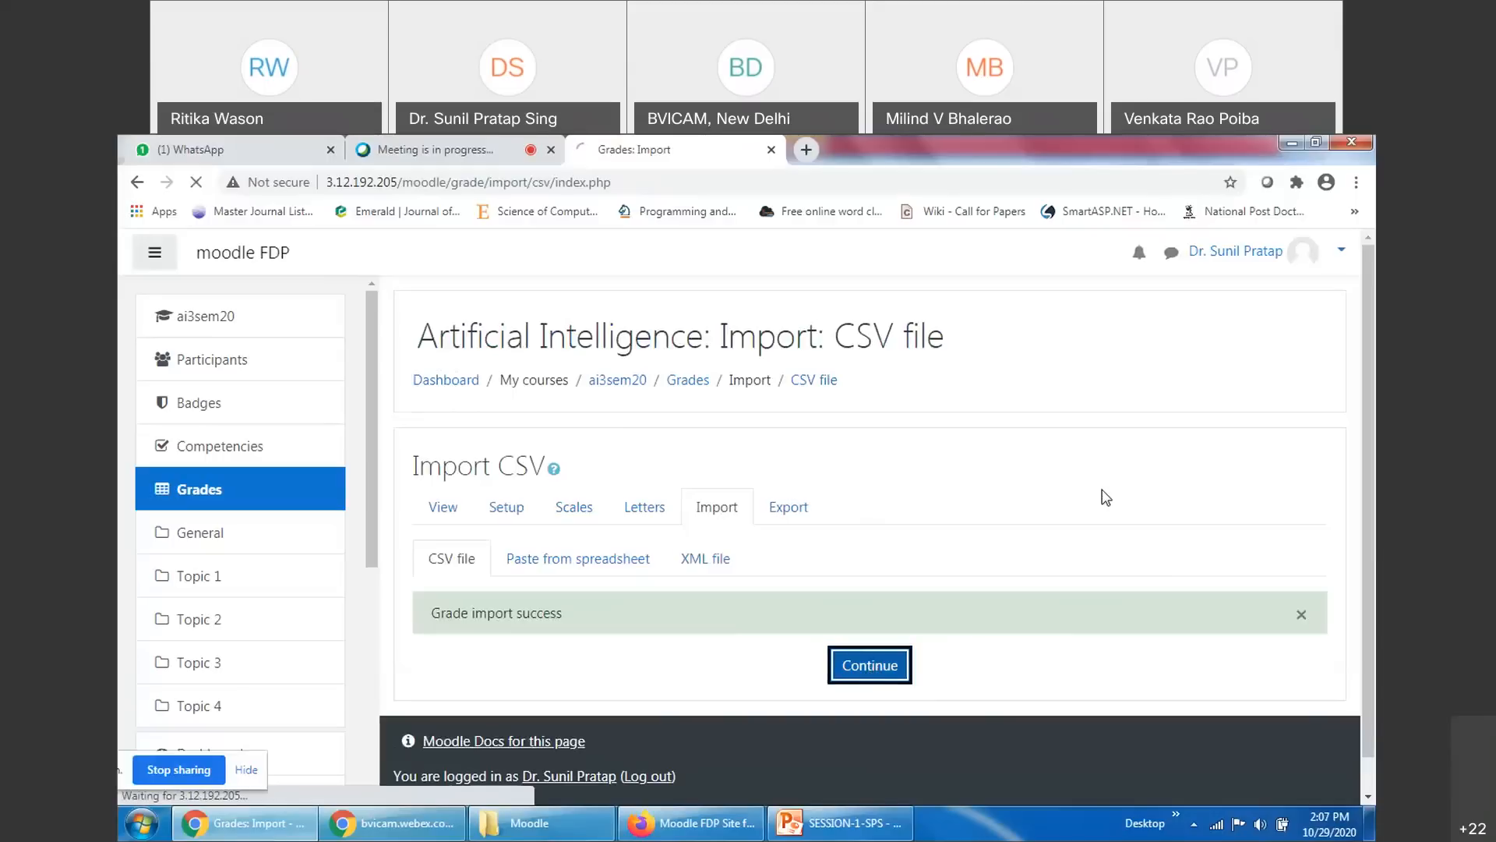
pyautogui.scroll(-5, 1106, 497)
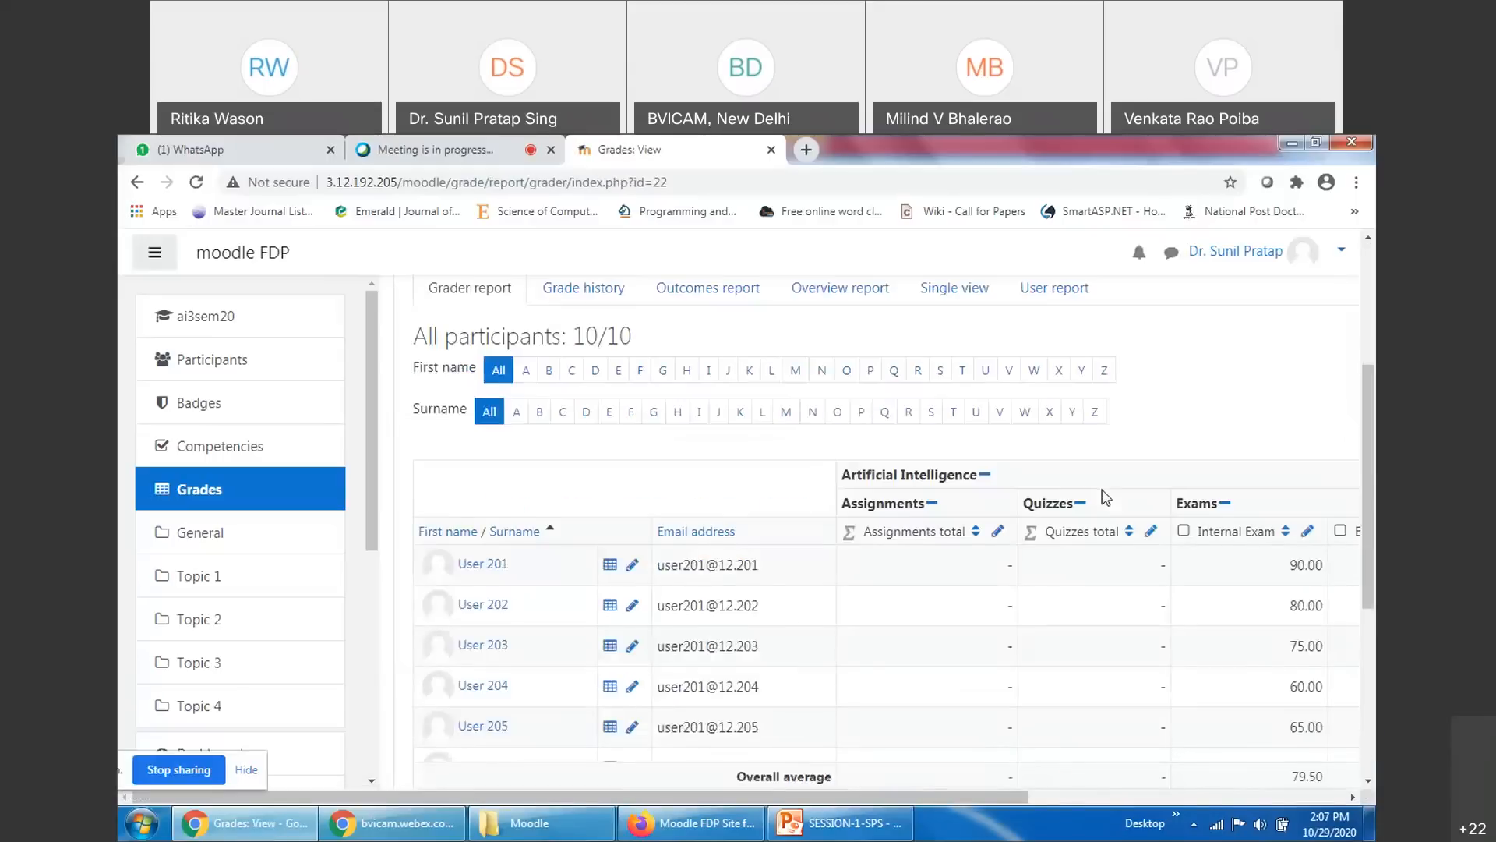
pyautogui.scroll(-1, 1106, 497)
pyautogui.moveTo(978, 796); pyautogui.dragTo(1368, 792)
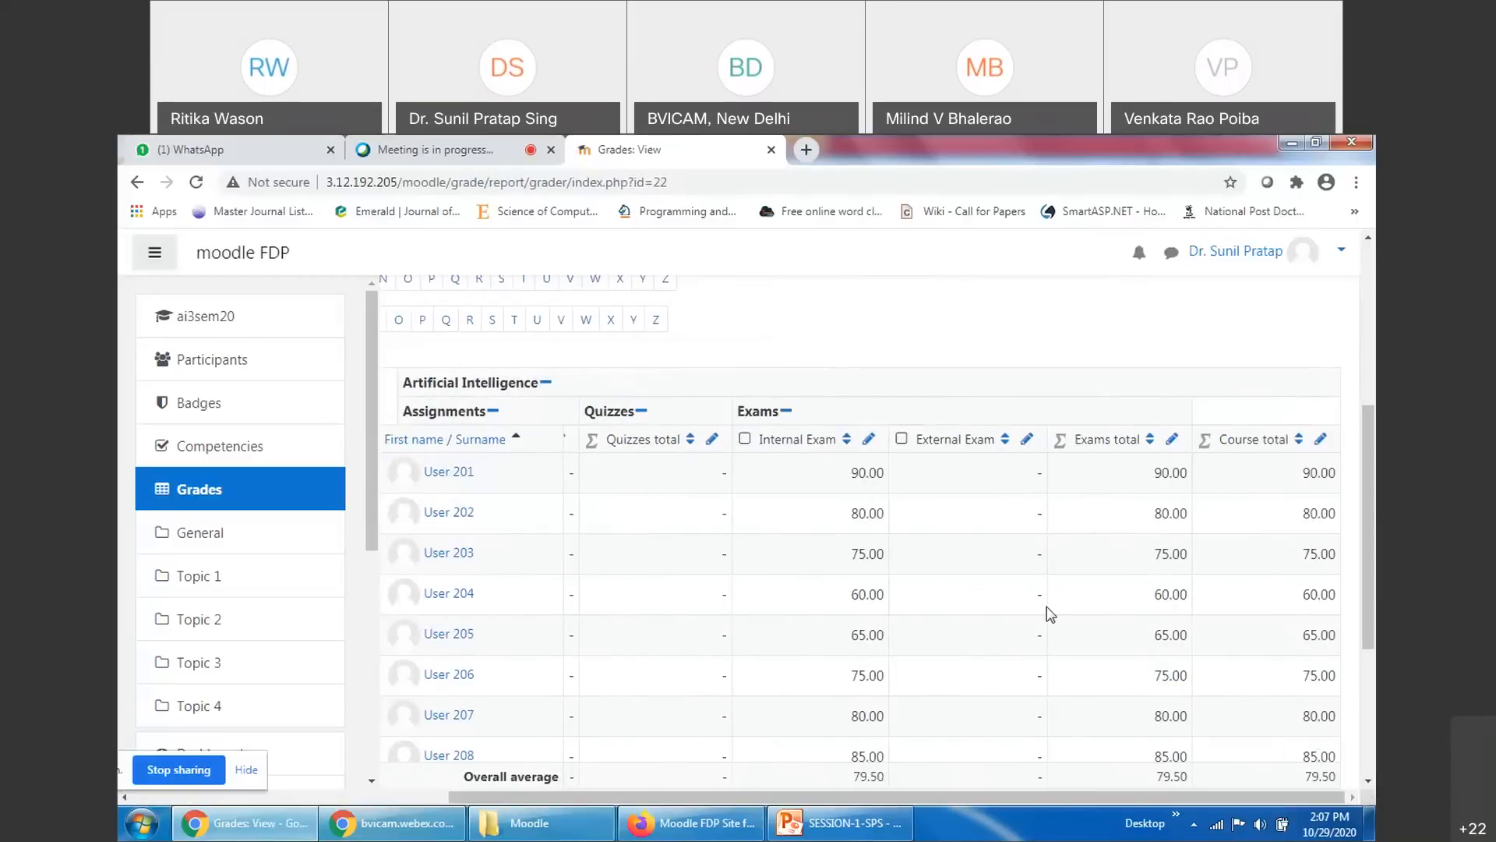
pyautogui.scroll(-4, 1050, 614)
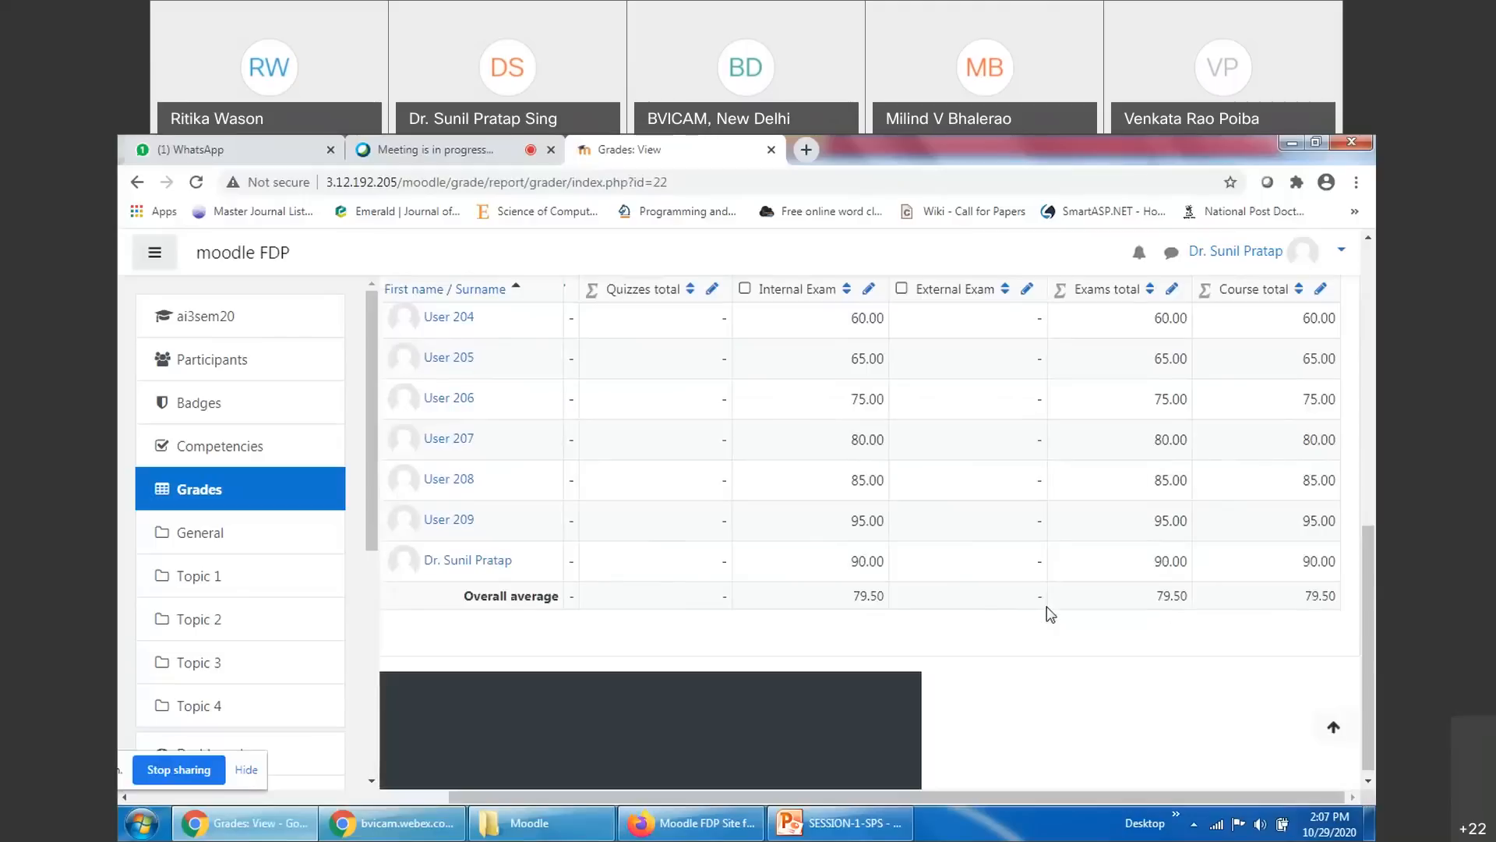
pyautogui.scroll(2, 1050, 614)
pyautogui.moveTo(1002, 798); pyautogui.dragTo(950, 798)
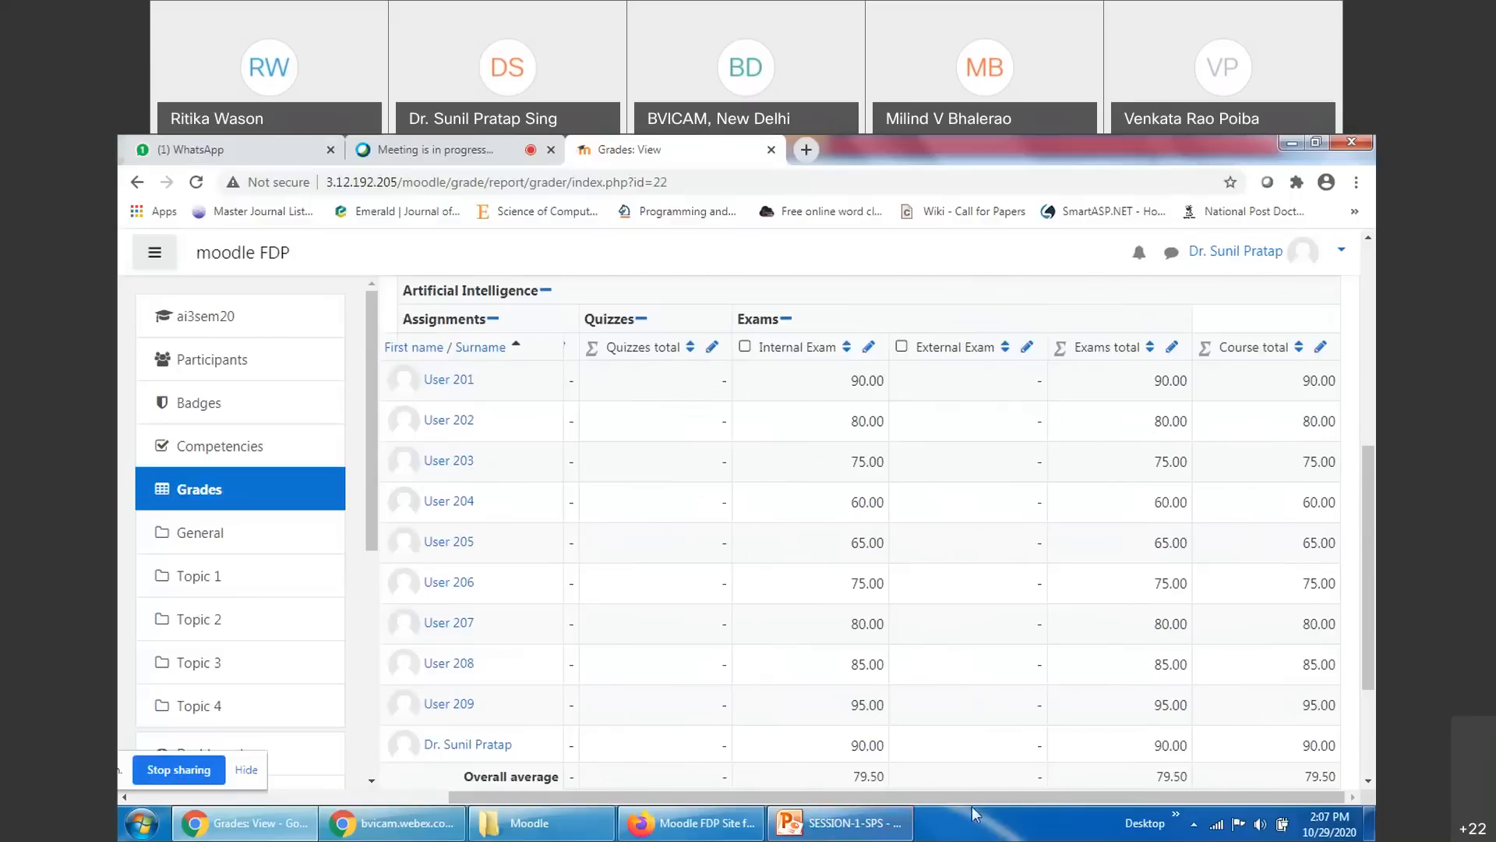
pyautogui.moveTo(972, 797); pyautogui.dragTo(655, 798)
# Return to the CSV grade import page and open the file picker's upload form, cancelling the file selection
pyautogui.scroll(5, 724, 514)
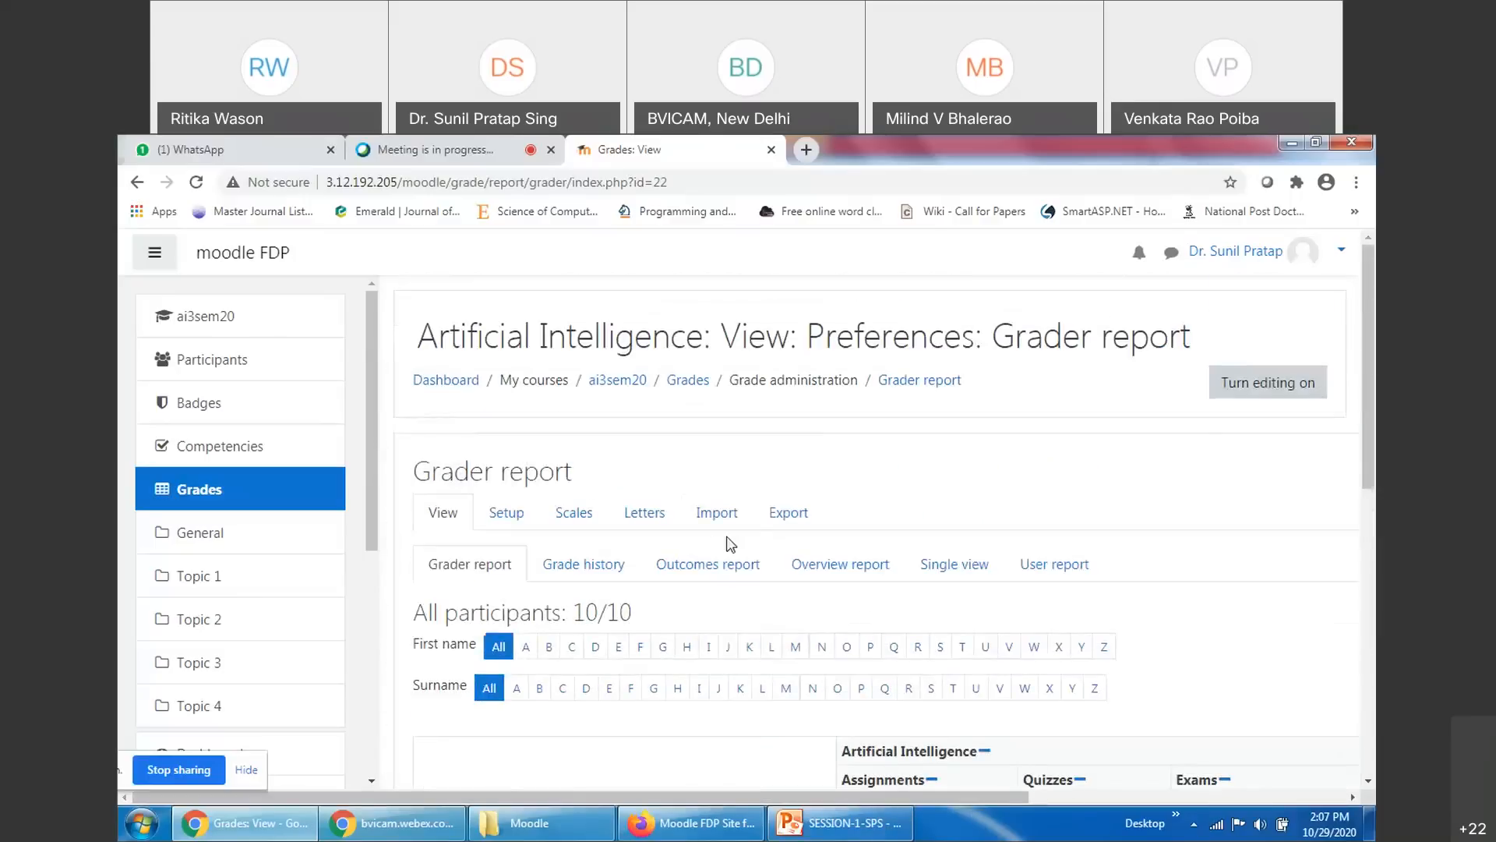
pyautogui.click(717, 513)
pyautogui.scroll(-2, 779, 538)
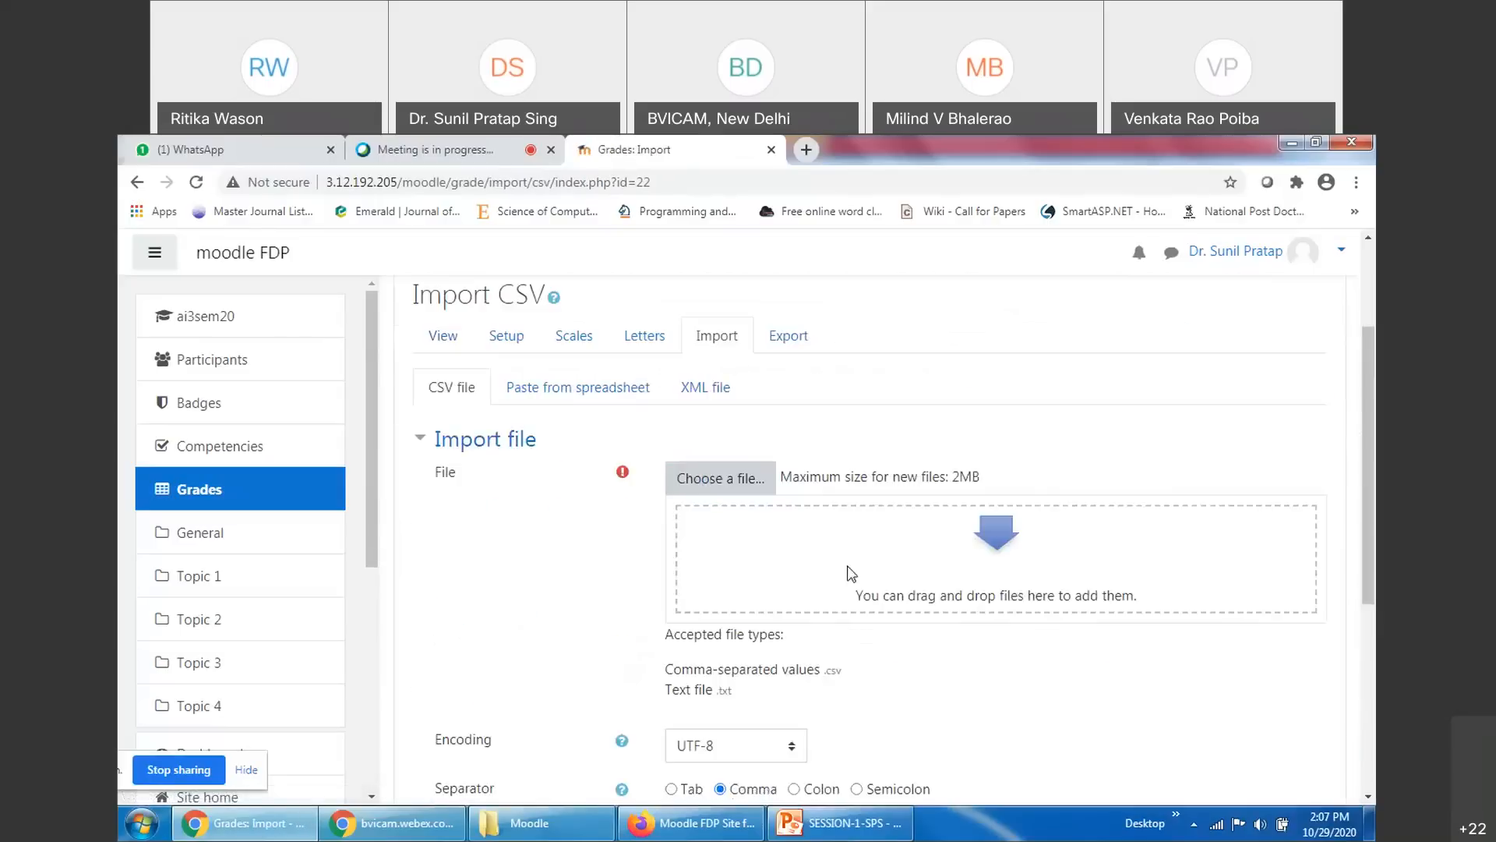
pyautogui.click(687, 478)
pyautogui.click(494, 461)
pyautogui.click(626, 452)
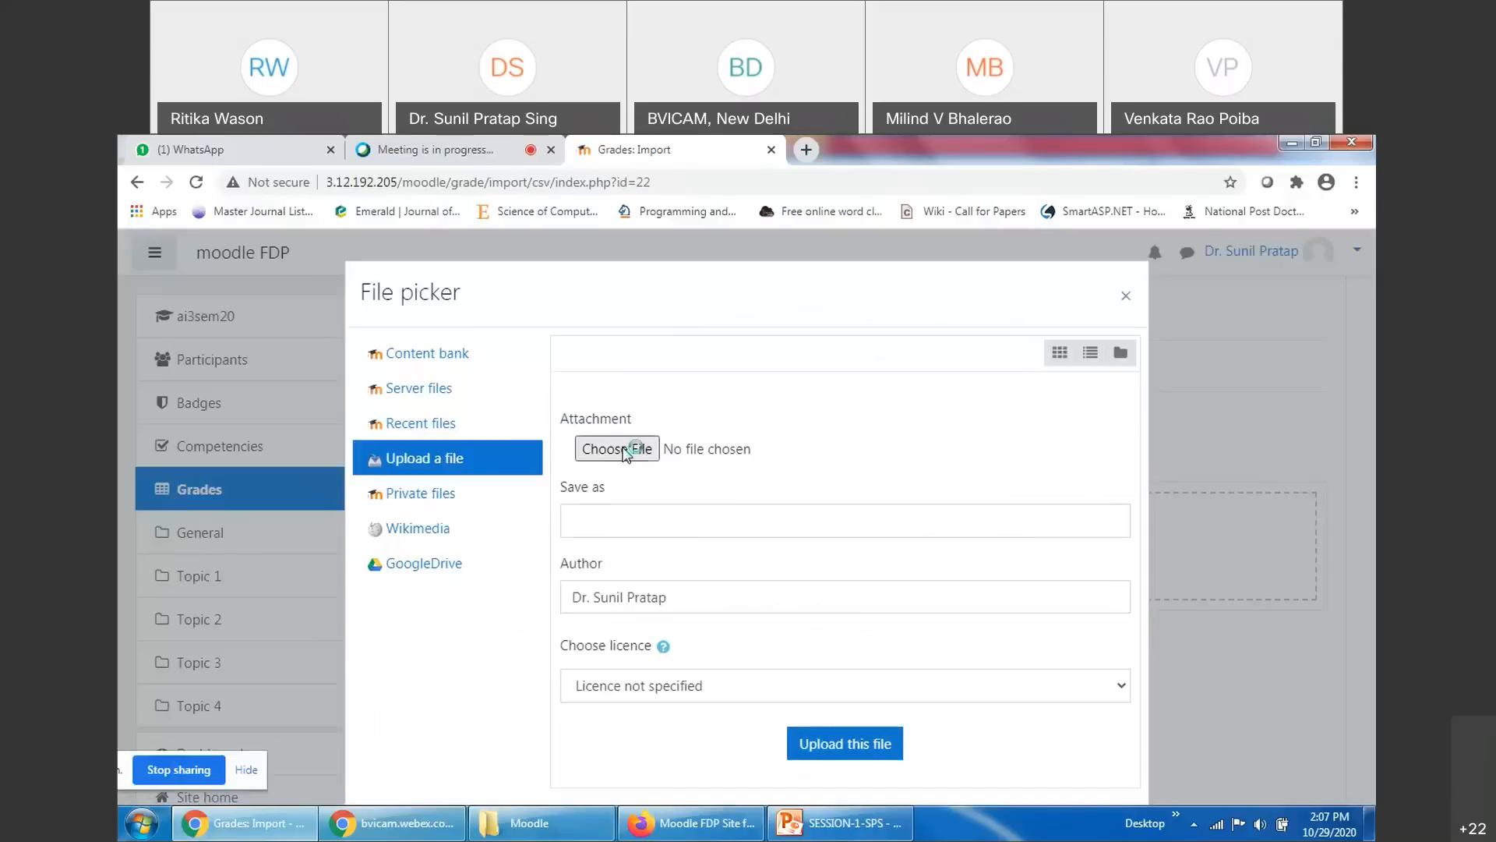
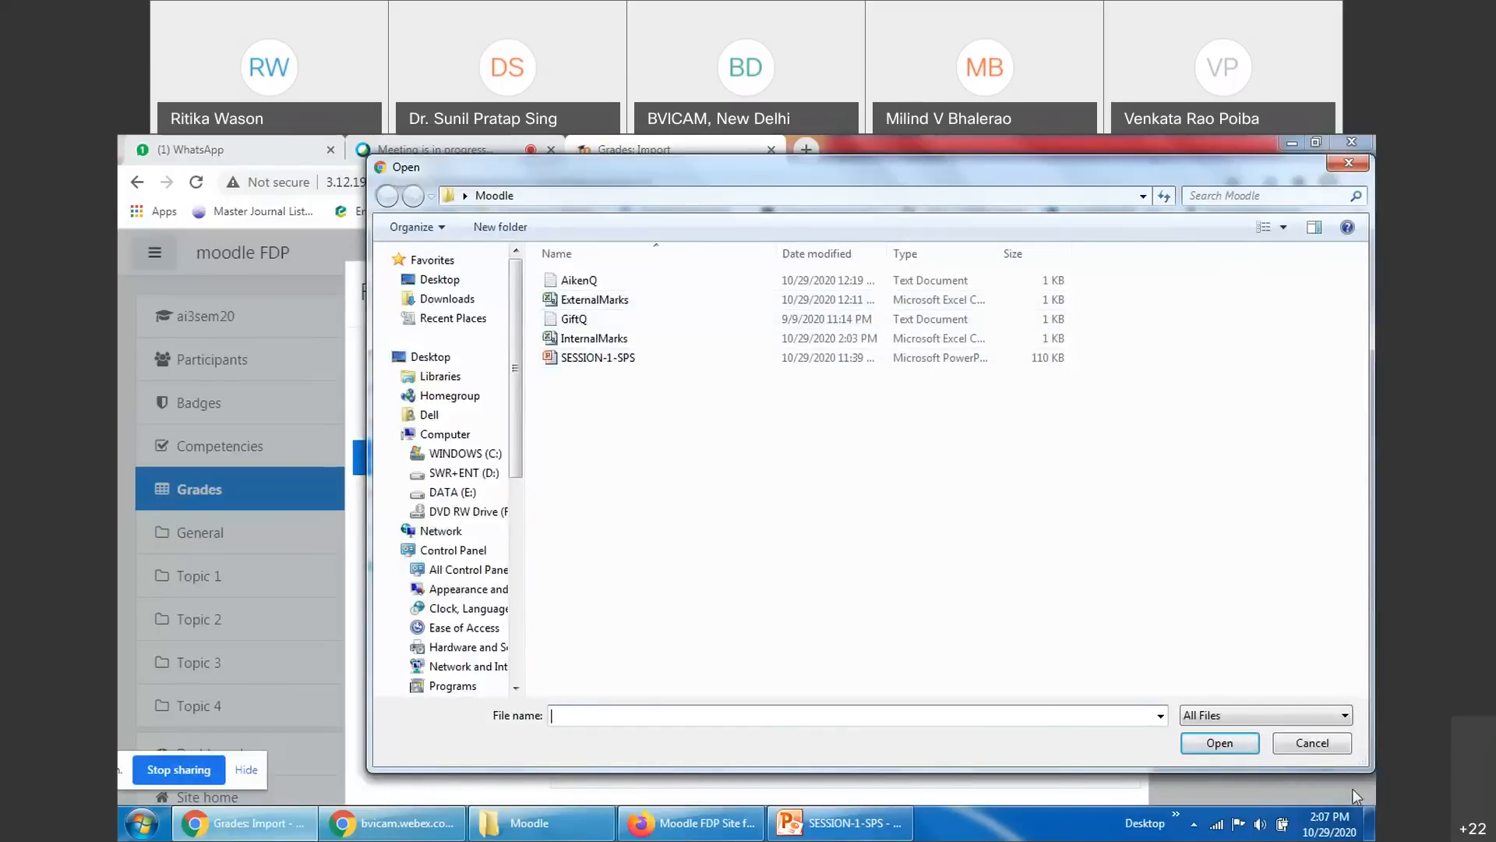
pyautogui.click(1315, 741)
# Switch to the Moodle folder, open ExternalMarks in Excel and widen columns A and B to fit their contents
pyautogui.click(537, 822)
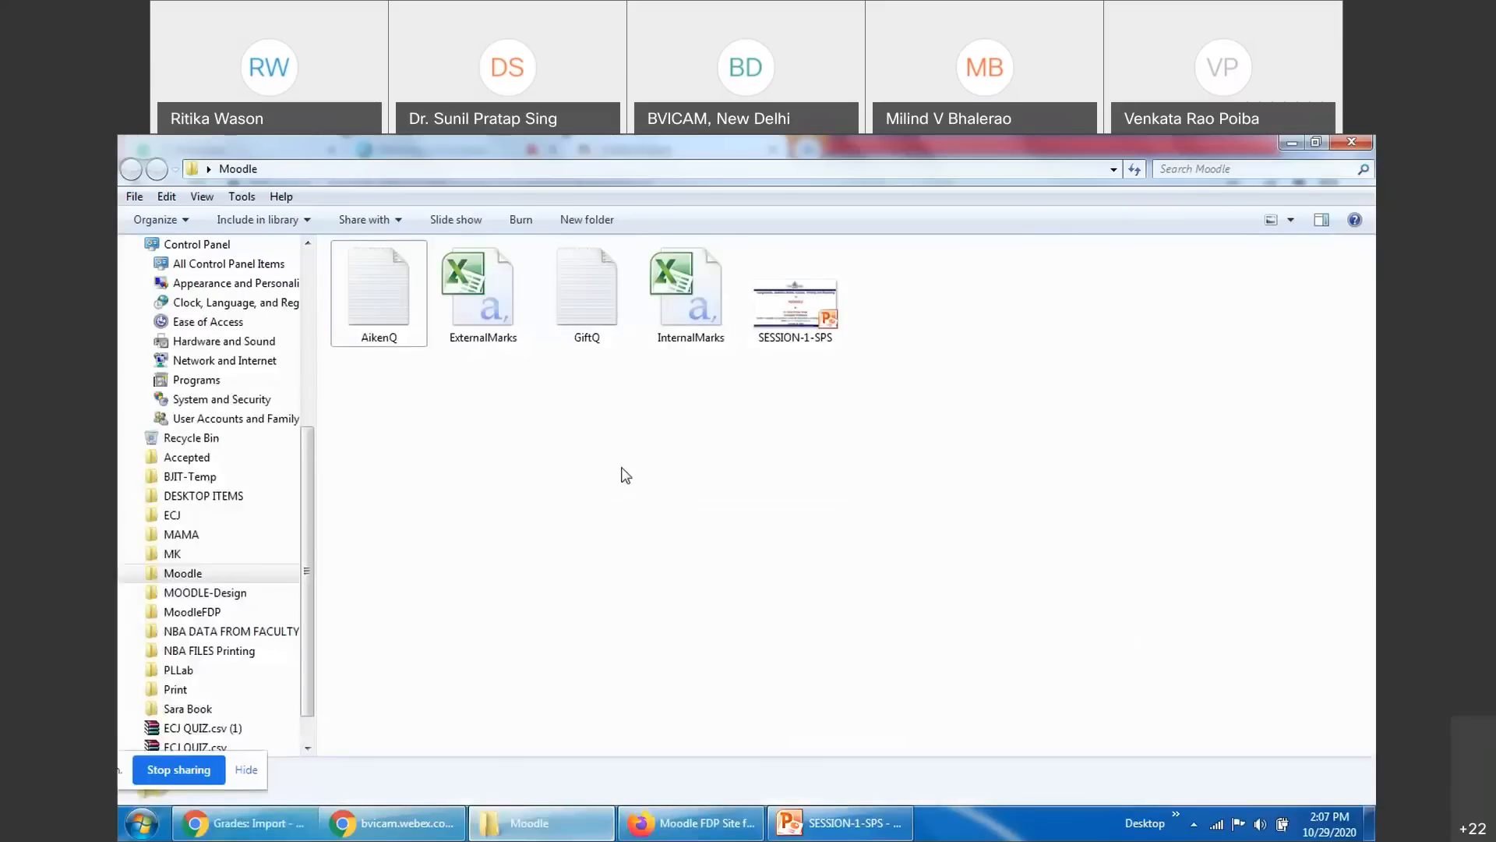
pyautogui.doubleClick(474, 308)
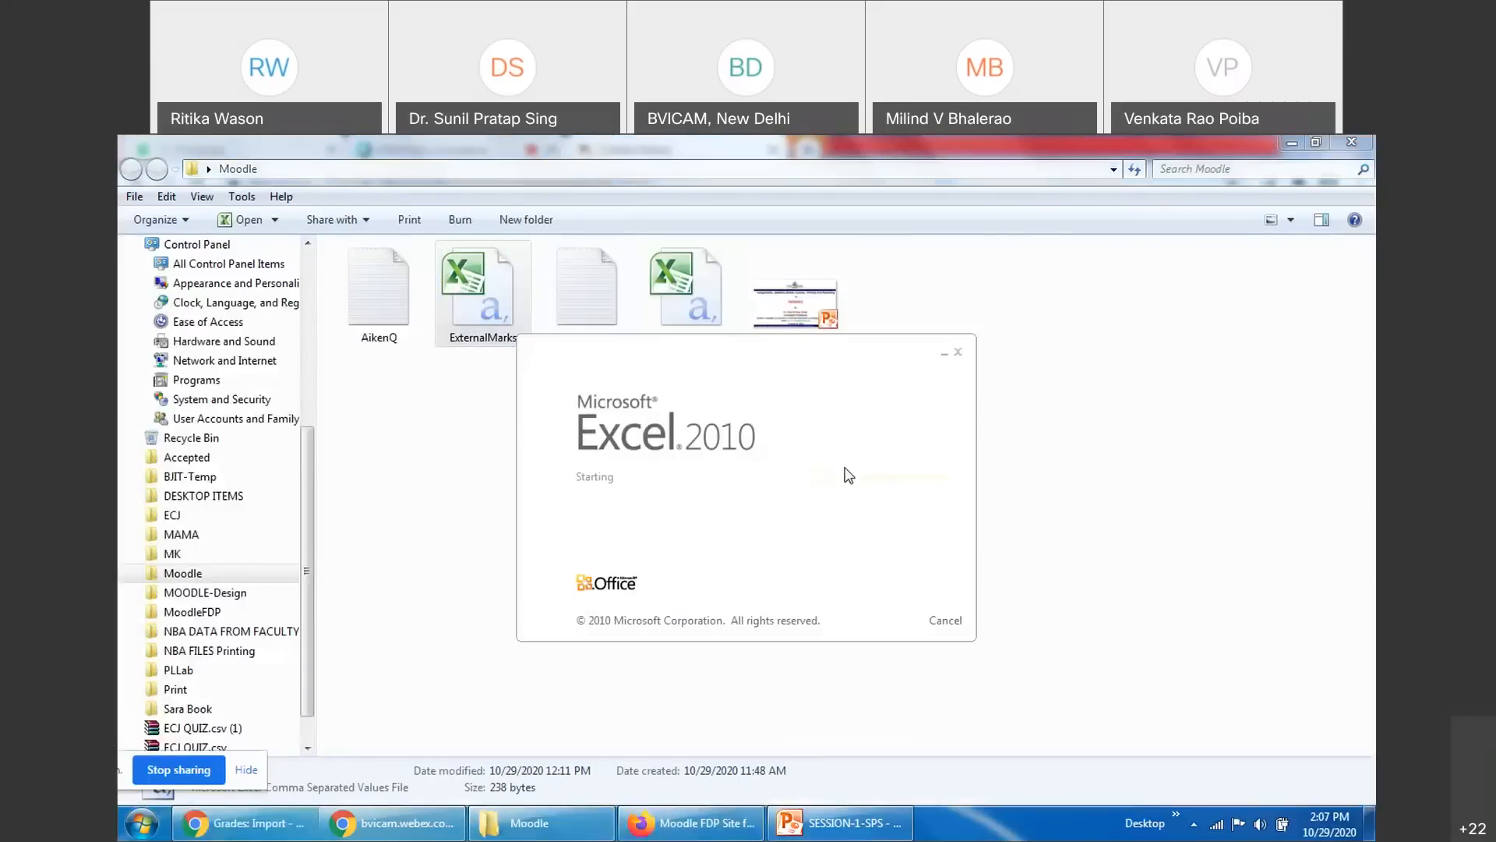
pyautogui.click(945, 652)
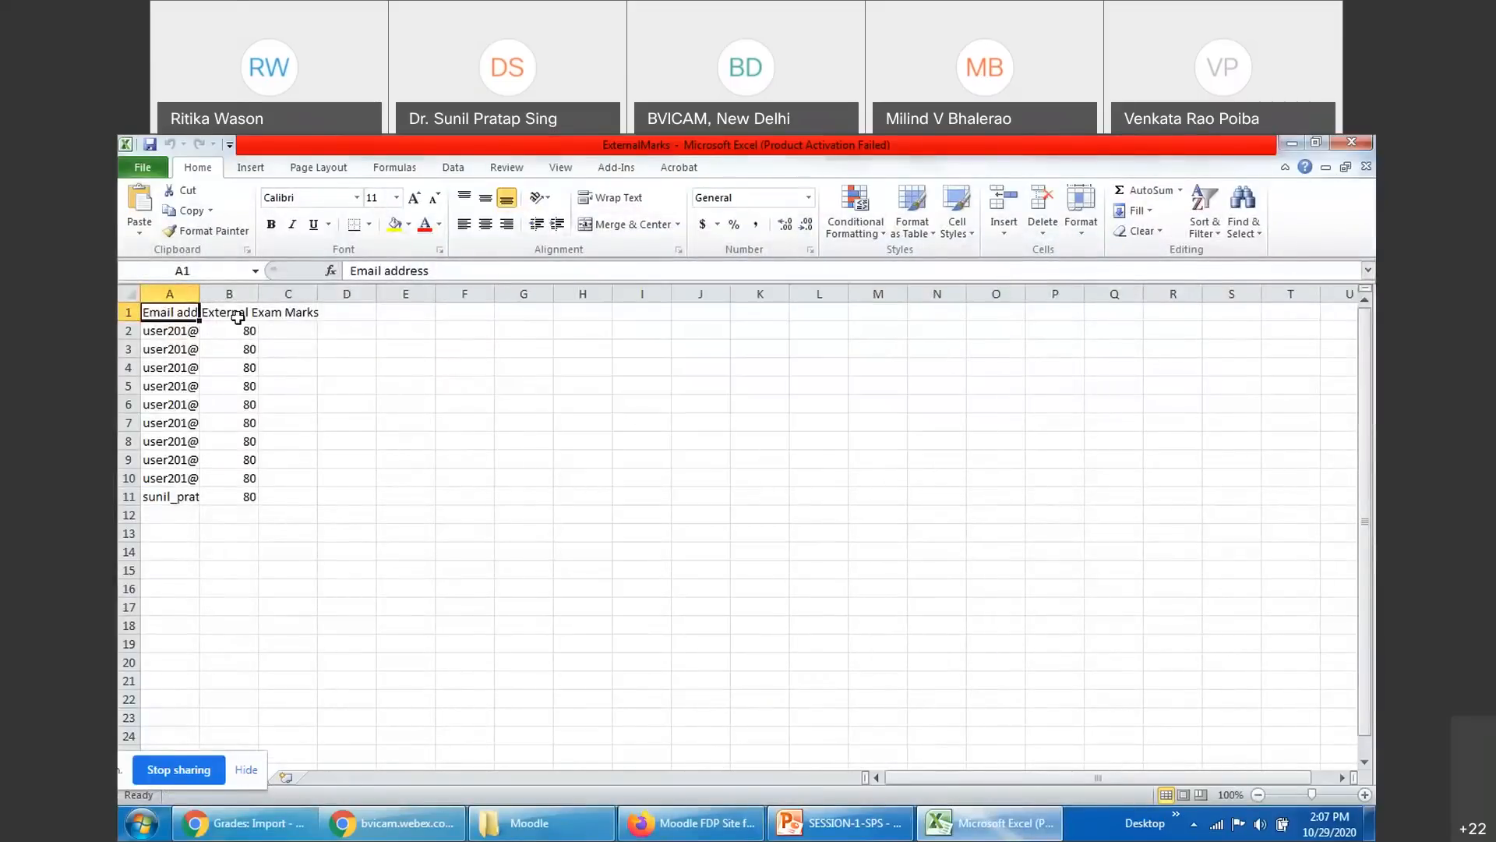
pyautogui.moveTo(200, 293); pyautogui.dragTo(405, 293)
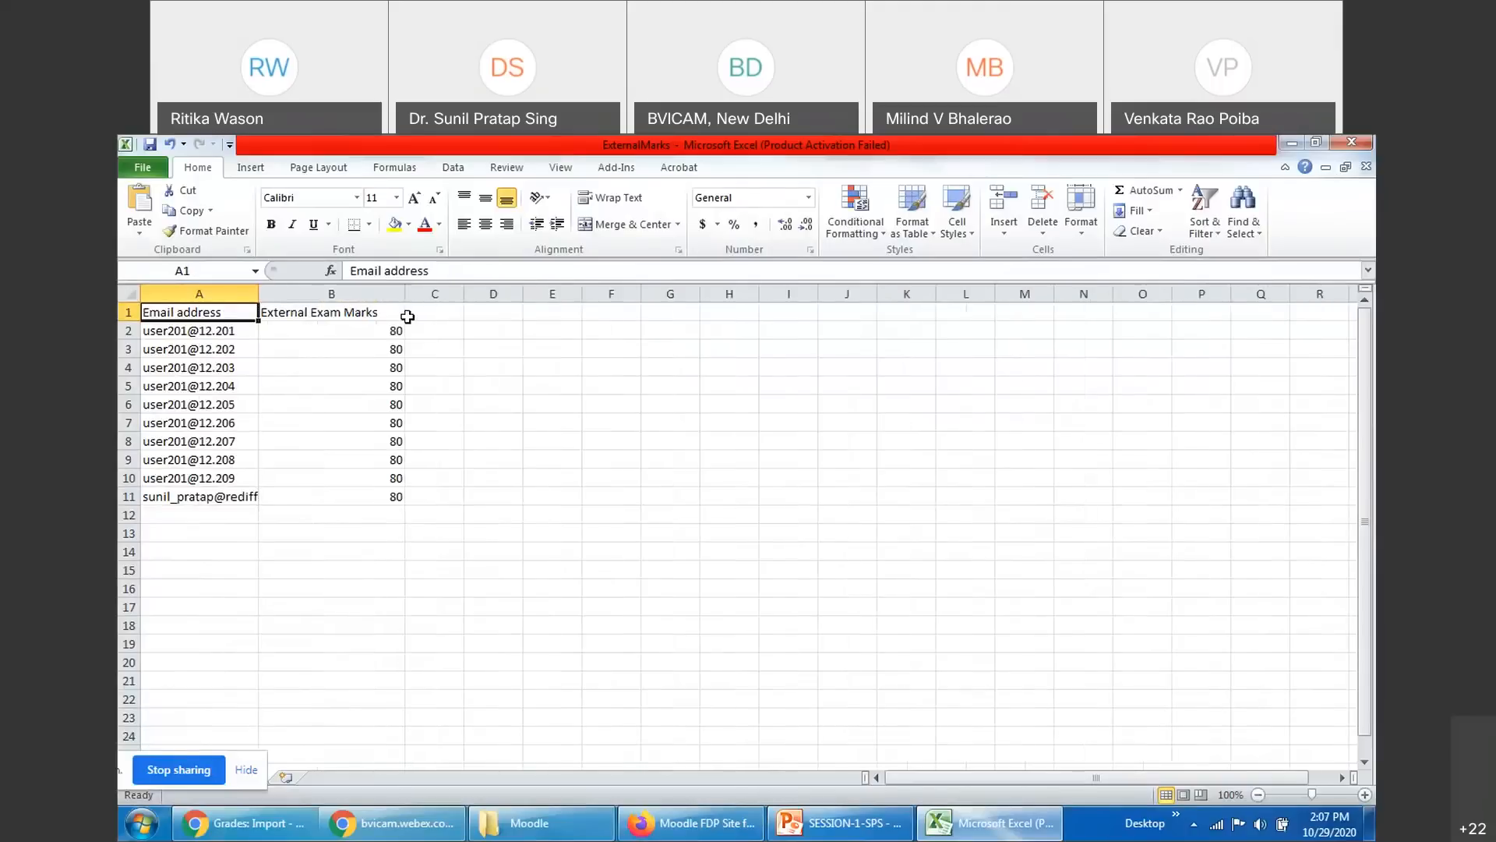
# Shorten the heading in cell A1 to Email and save ExternalMarks.csv, keeping the CSV format
pyautogui.doubleClick(231, 313)
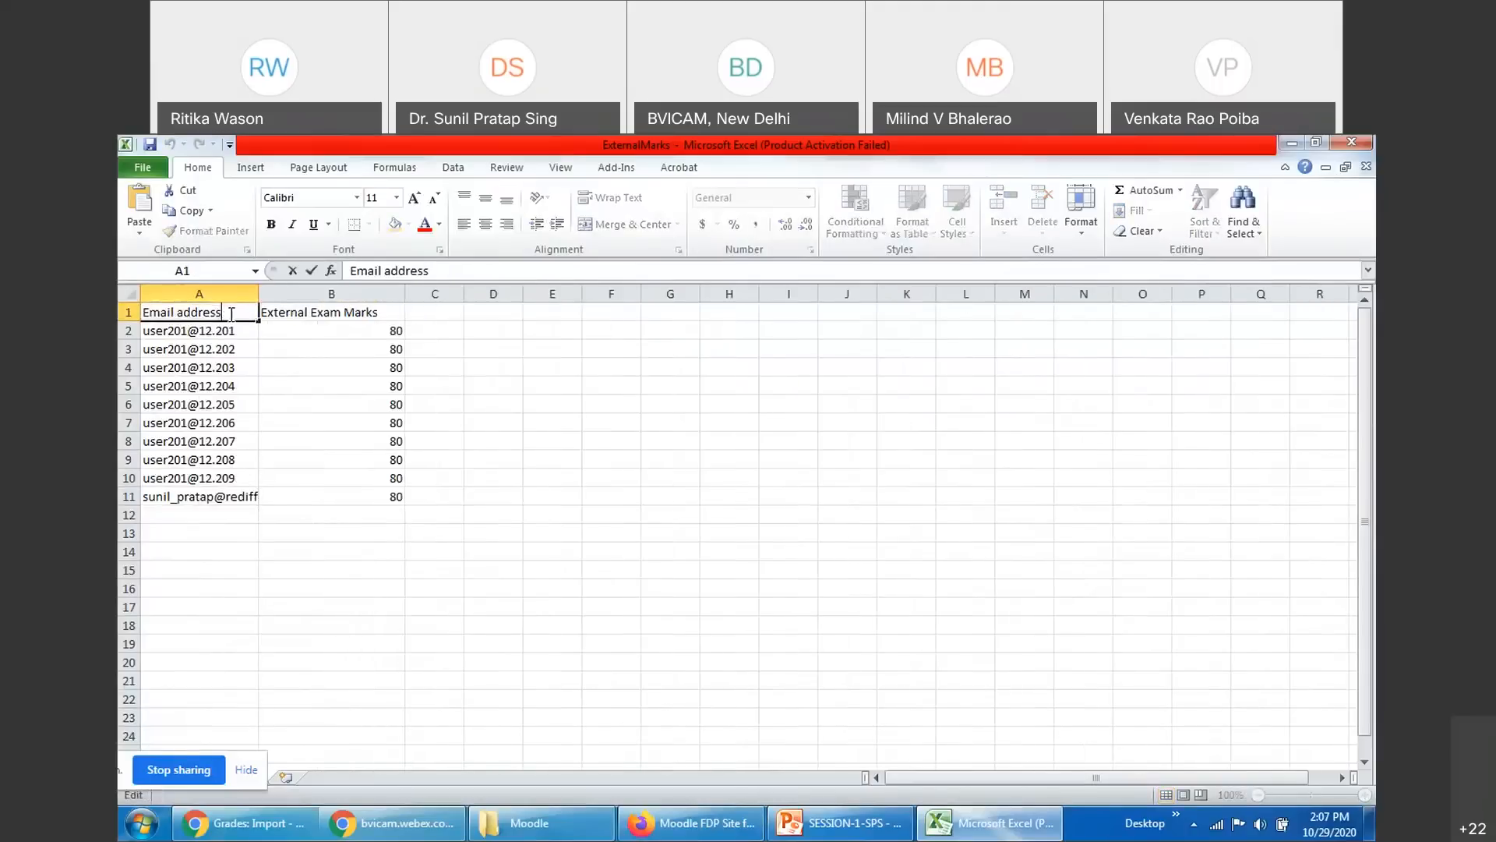
pyautogui.press('BackSpace')
pyautogui.press('BackSpace')
pyautogui.press('BackSpace')
pyautogui.press('BackSpace')
pyautogui.press('BackSpace')
pyautogui.press('BackSpace')
pyautogui.hotkey('ctrl', 's')
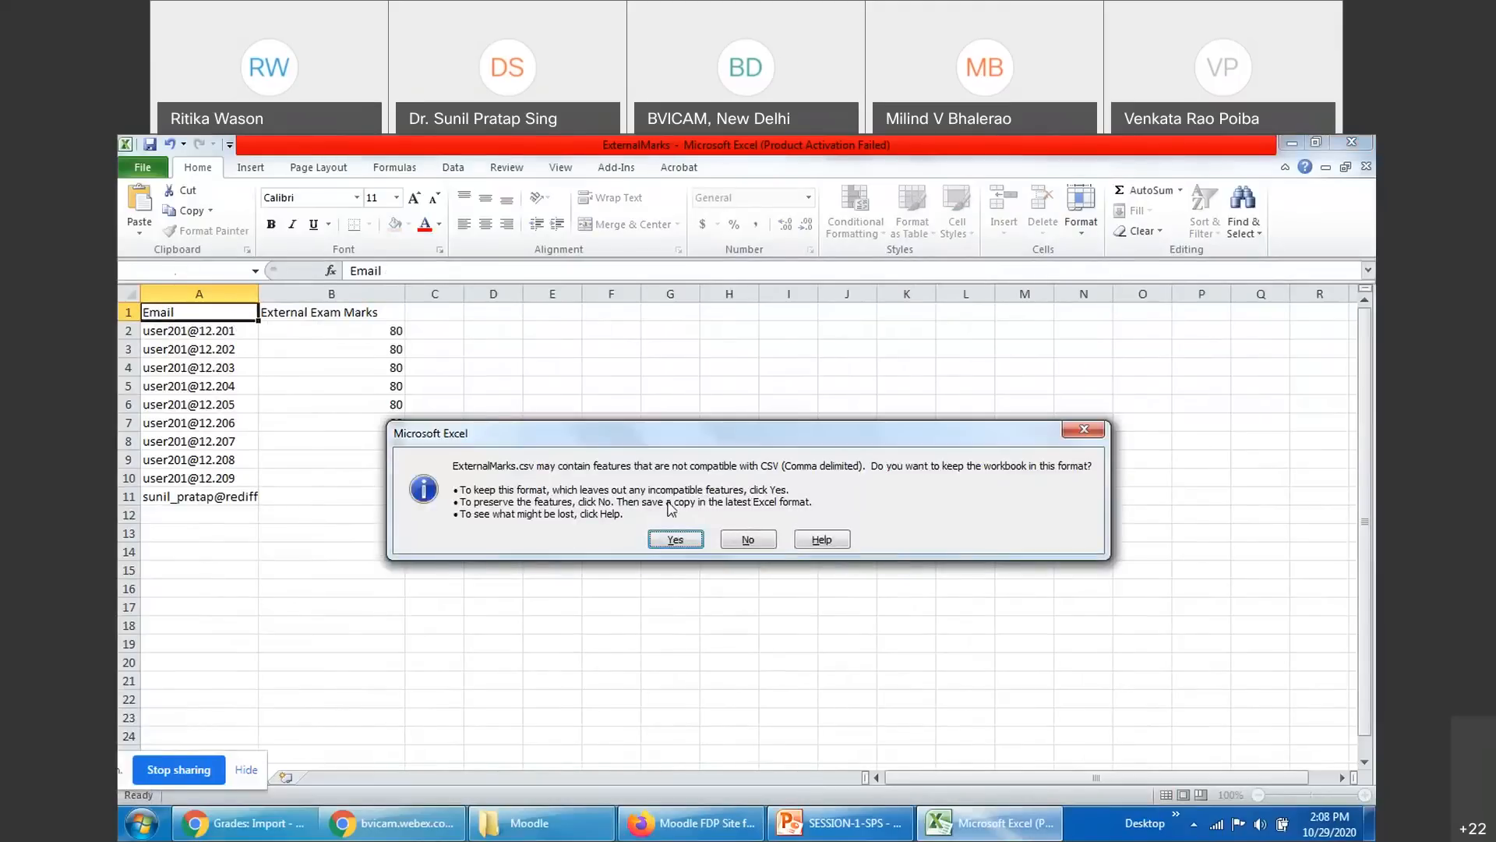
pyautogui.click(675, 539)
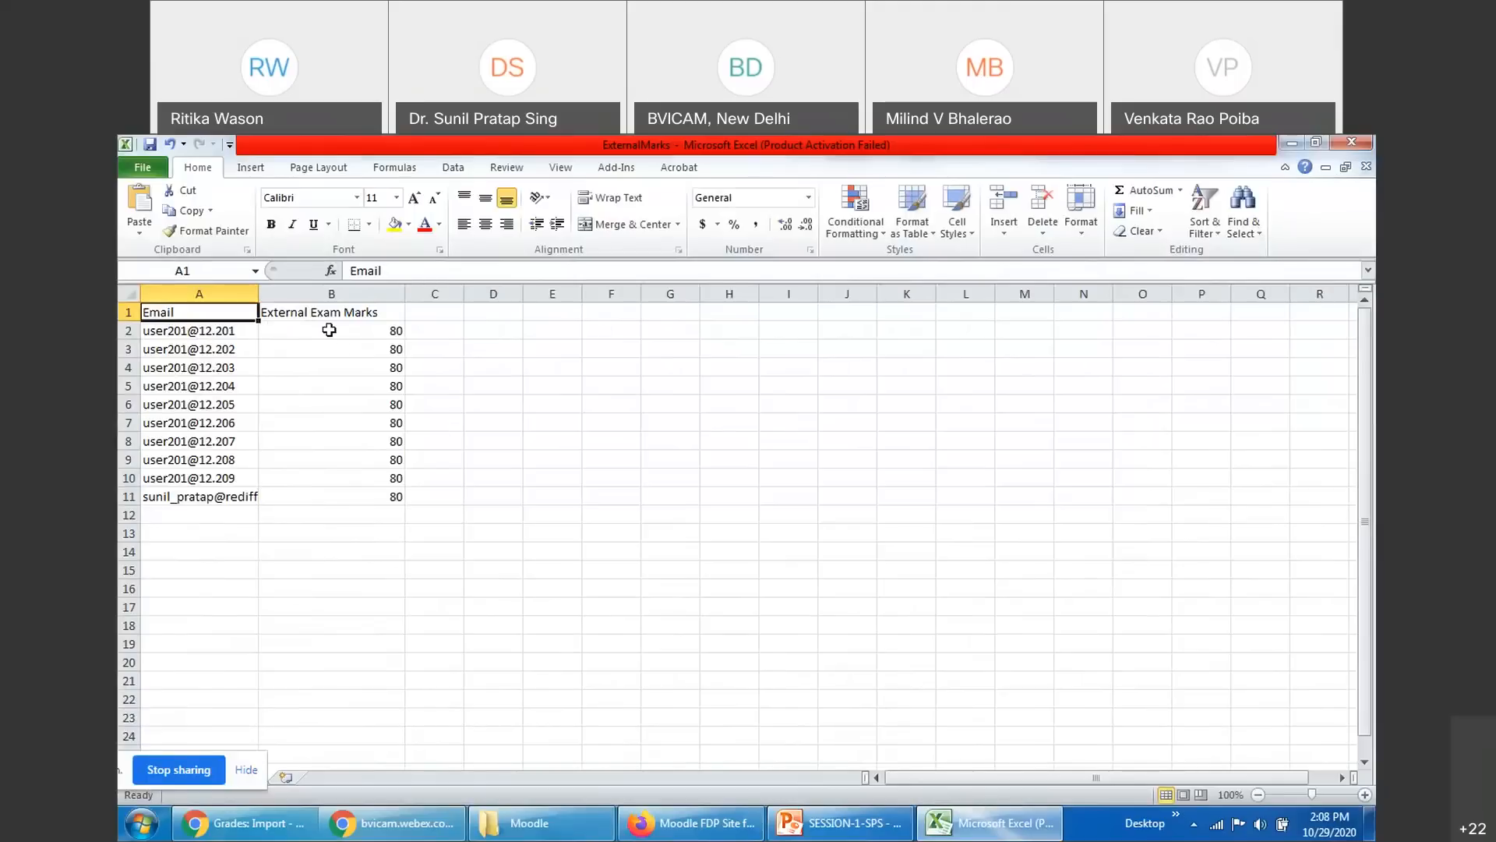
# Centre the contents of column B and save ExternalMarks.csv, keeping the CSV format
pyautogui.click(381, 295)
pyautogui.click(485, 224)
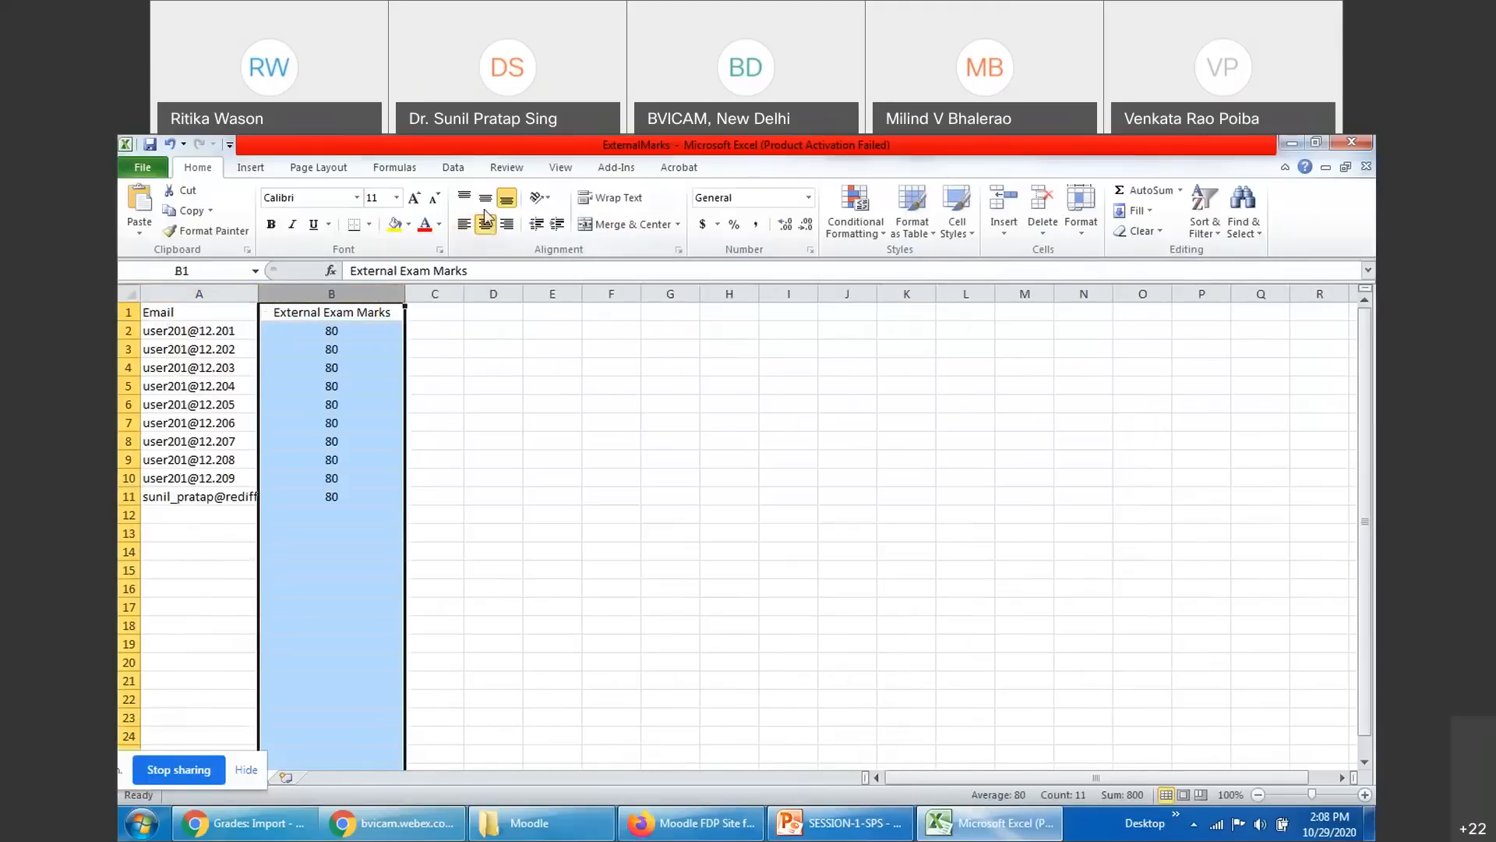
pyautogui.click(542, 400)
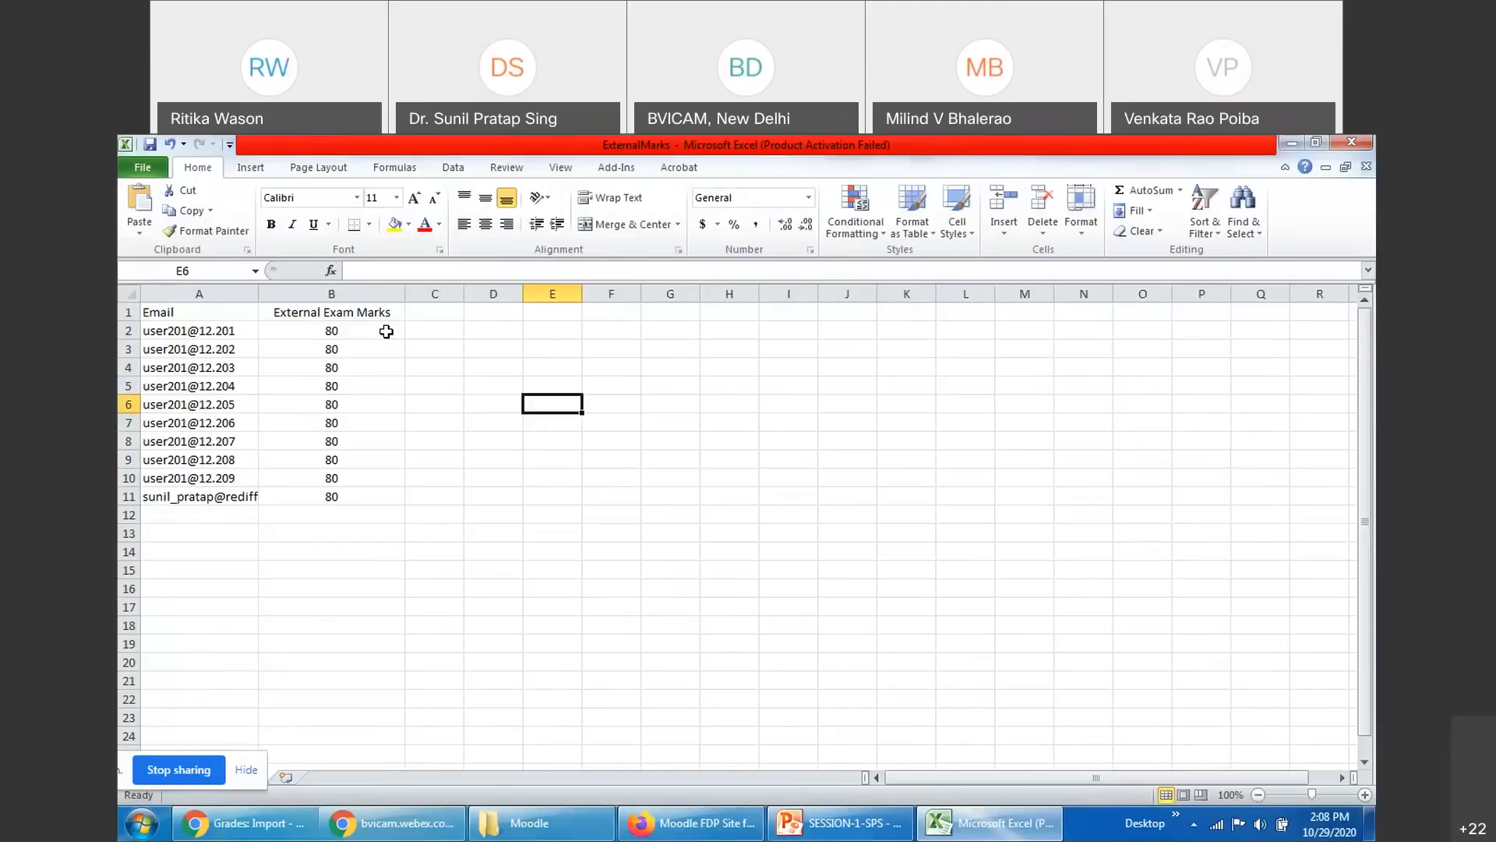
pyautogui.click(149, 144)
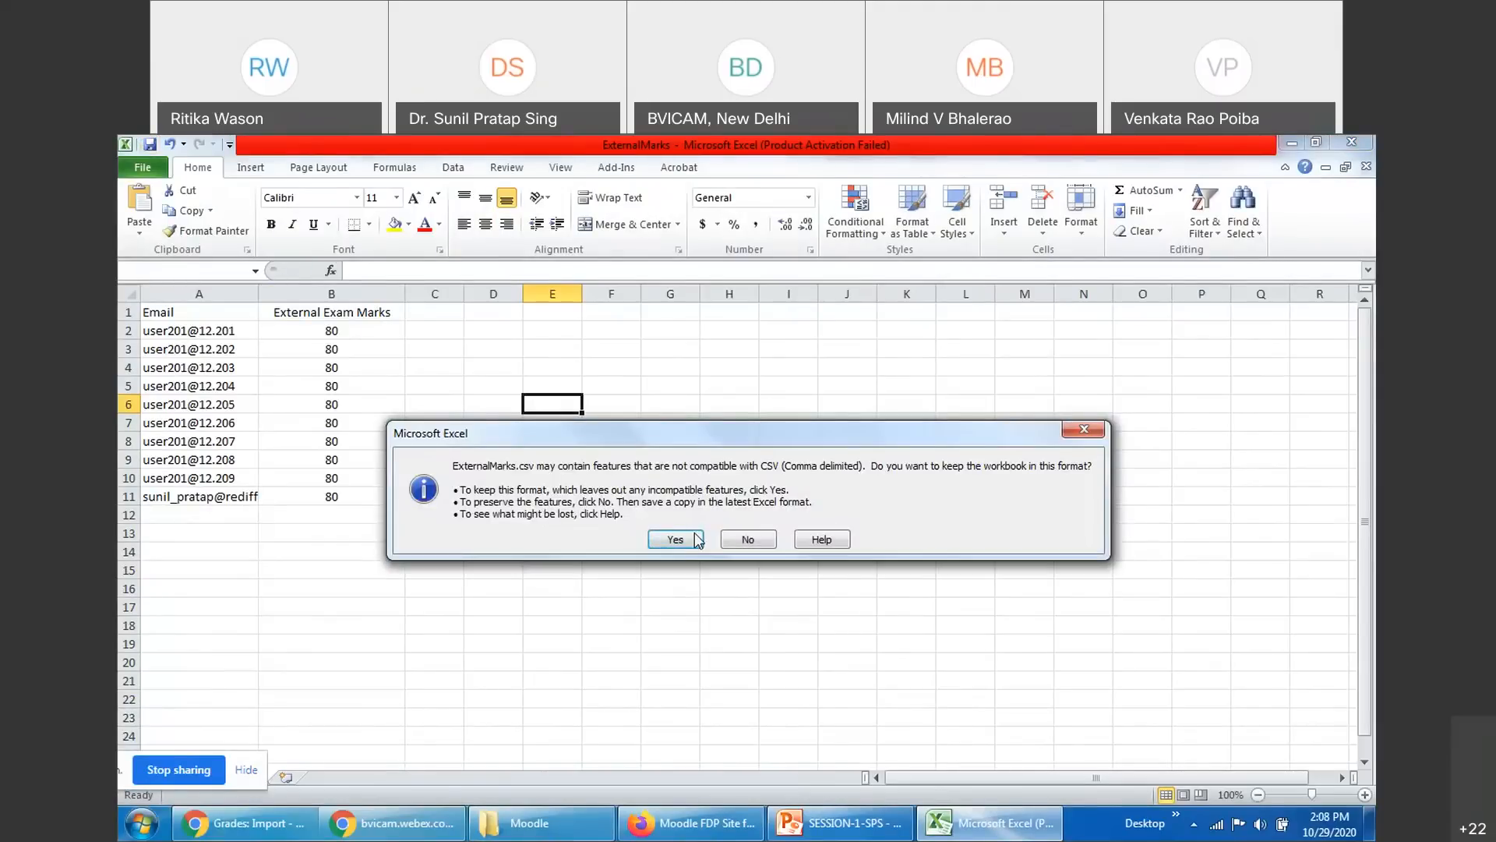
pyautogui.click(675, 539)
# Close Excel, saving over the existing ExternalMarks.csv in CSV format, and refresh the Moodle folder
pyautogui.click(1353, 143)
pyautogui.click(668, 511)
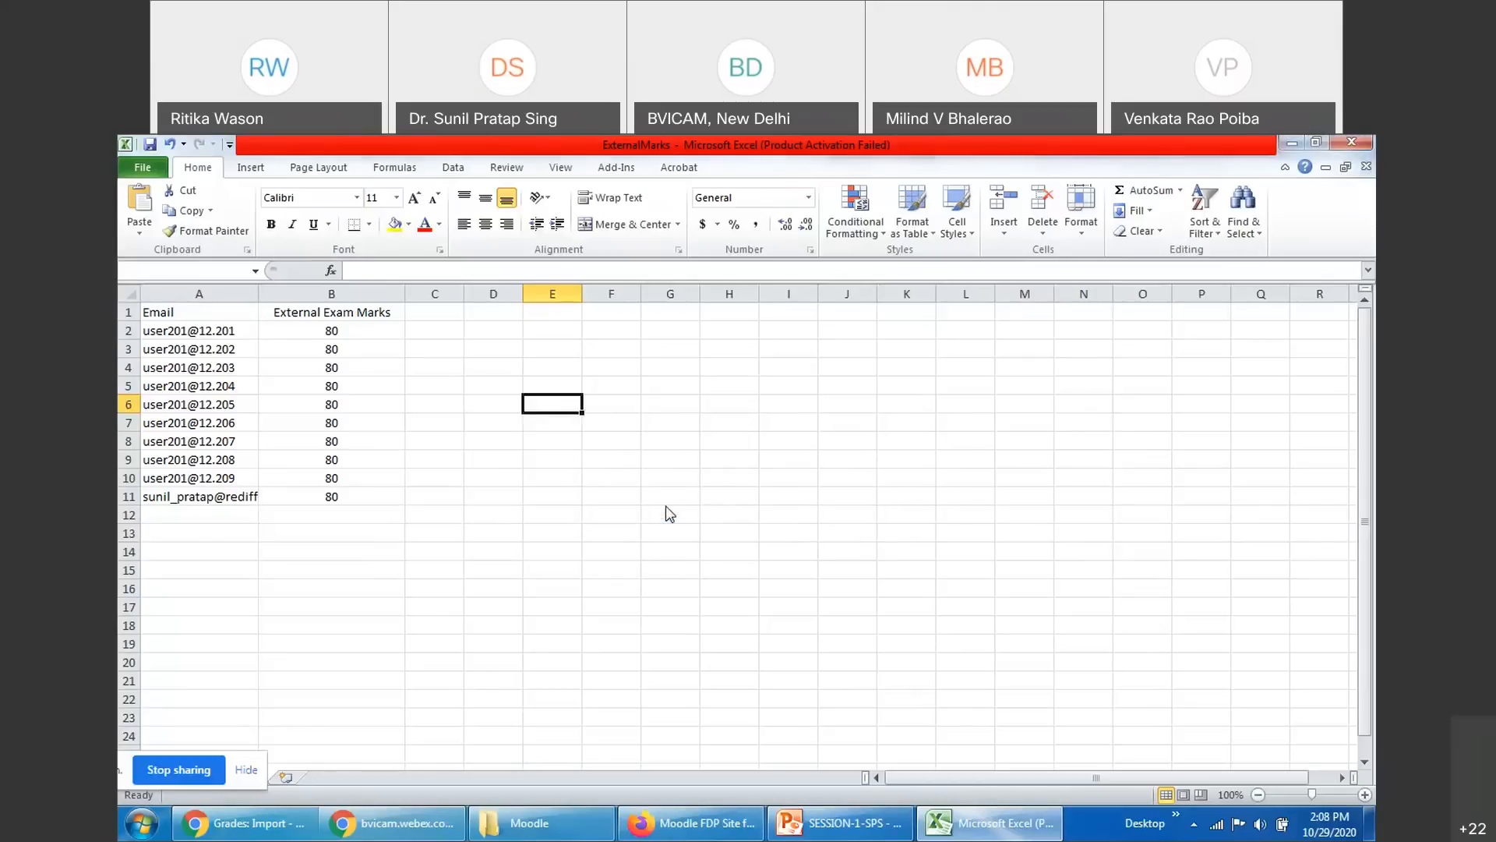
pyautogui.click(589, 545)
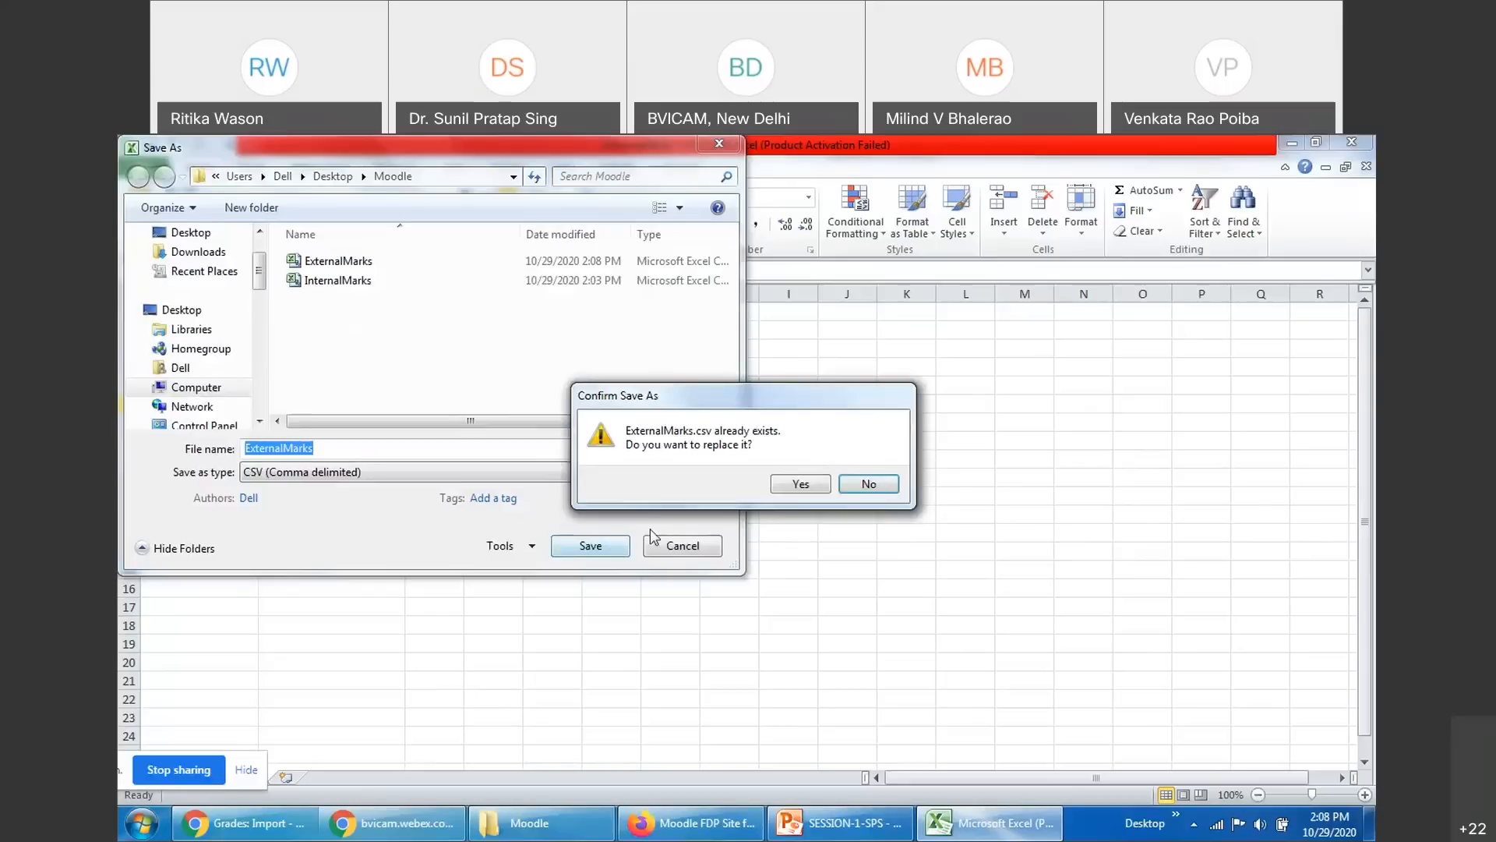
pyautogui.click(801, 483)
pyautogui.click(675, 541)
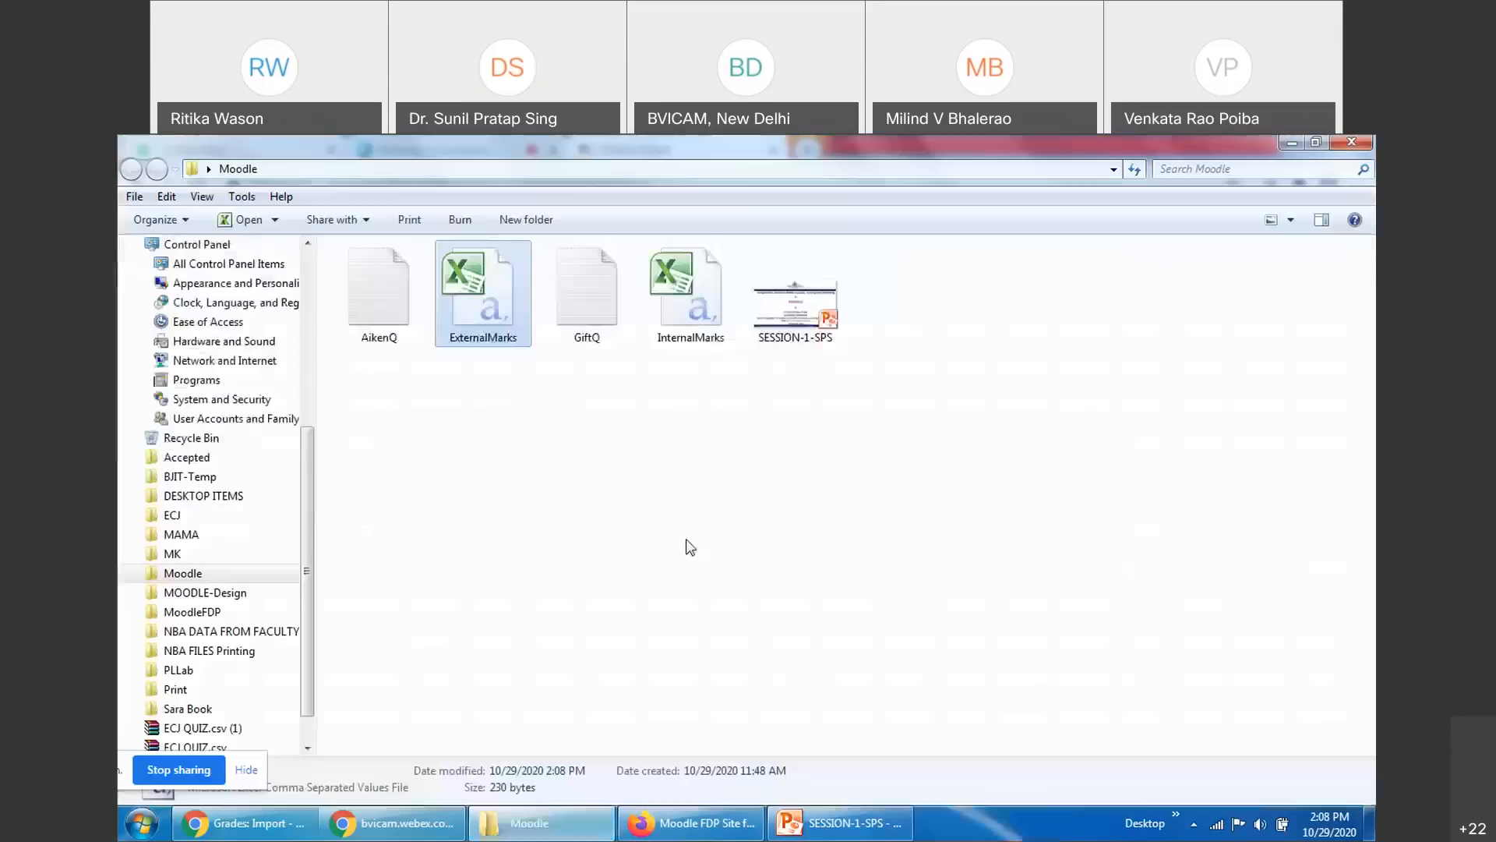
pyautogui.rightClick(751, 501)
pyautogui.click(816, 580)
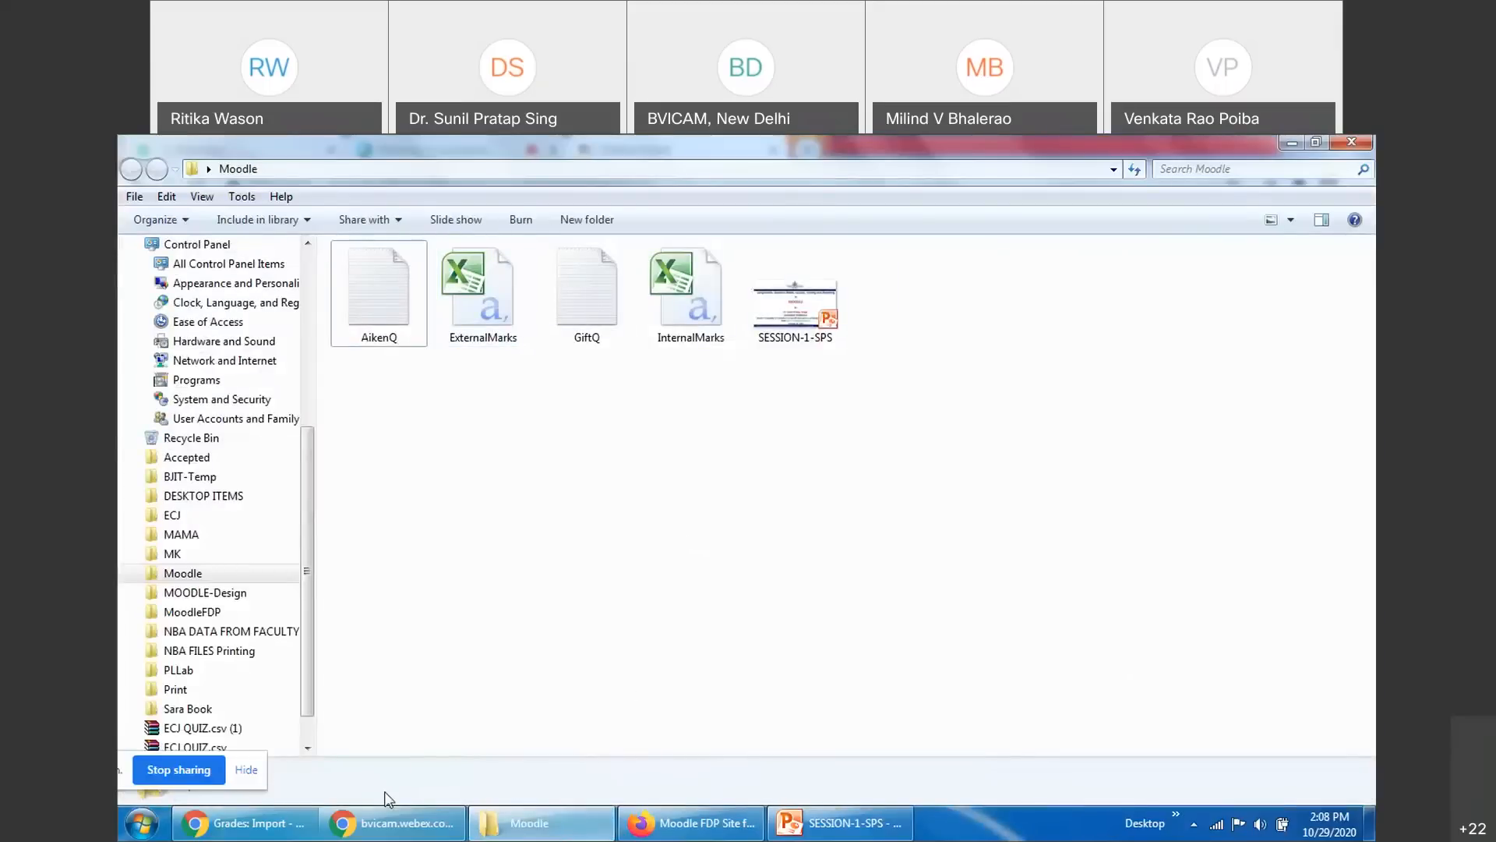
# Return to the Moodle file picker in Chrome, choose ExternalMarks.csv and upload it under the name ExtMarks
pyautogui.click(243, 823)
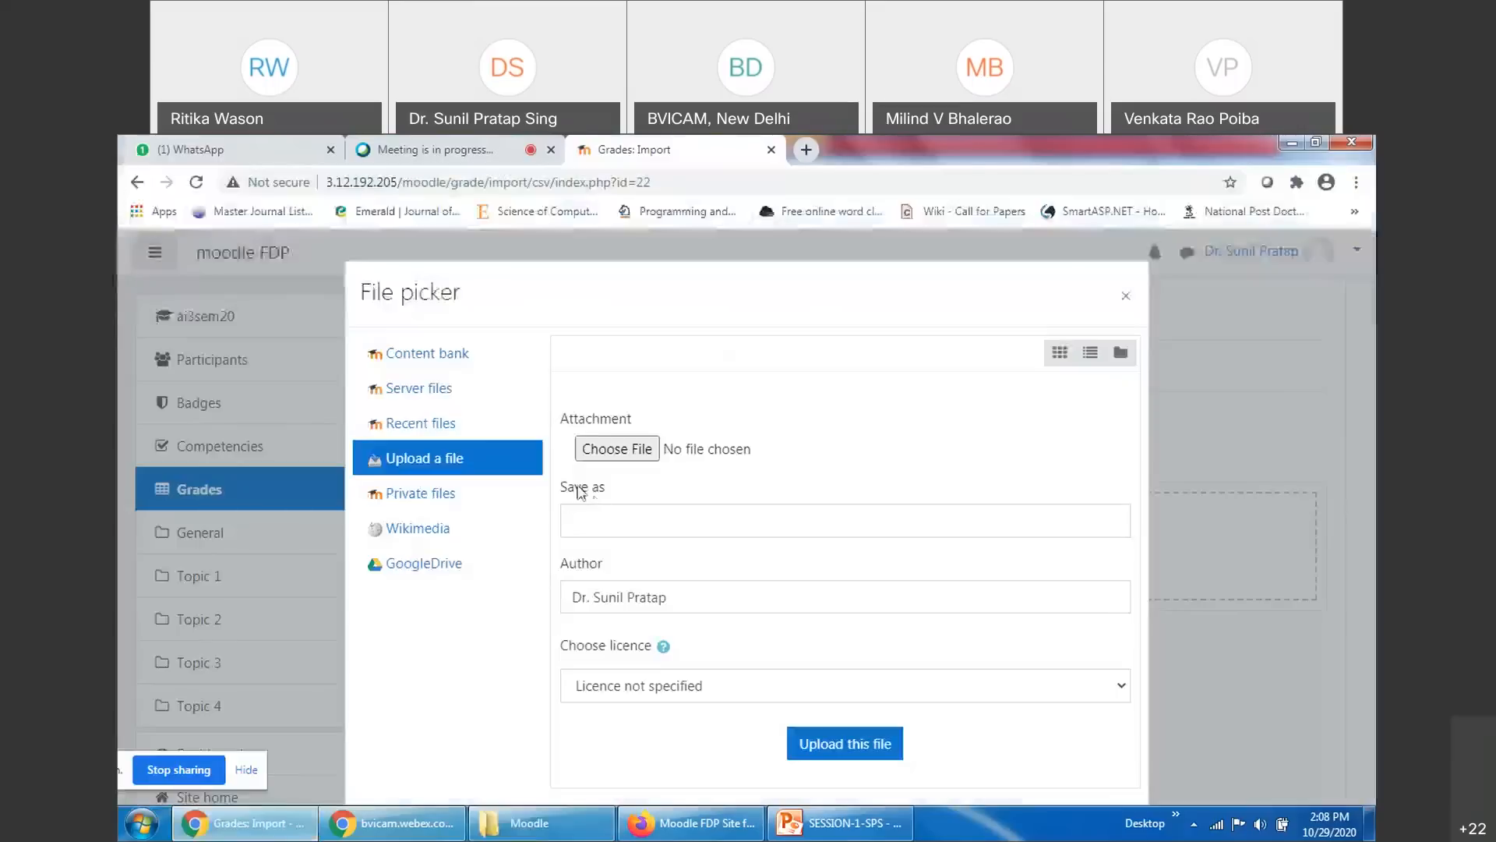
pyautogui.click(618, 450)
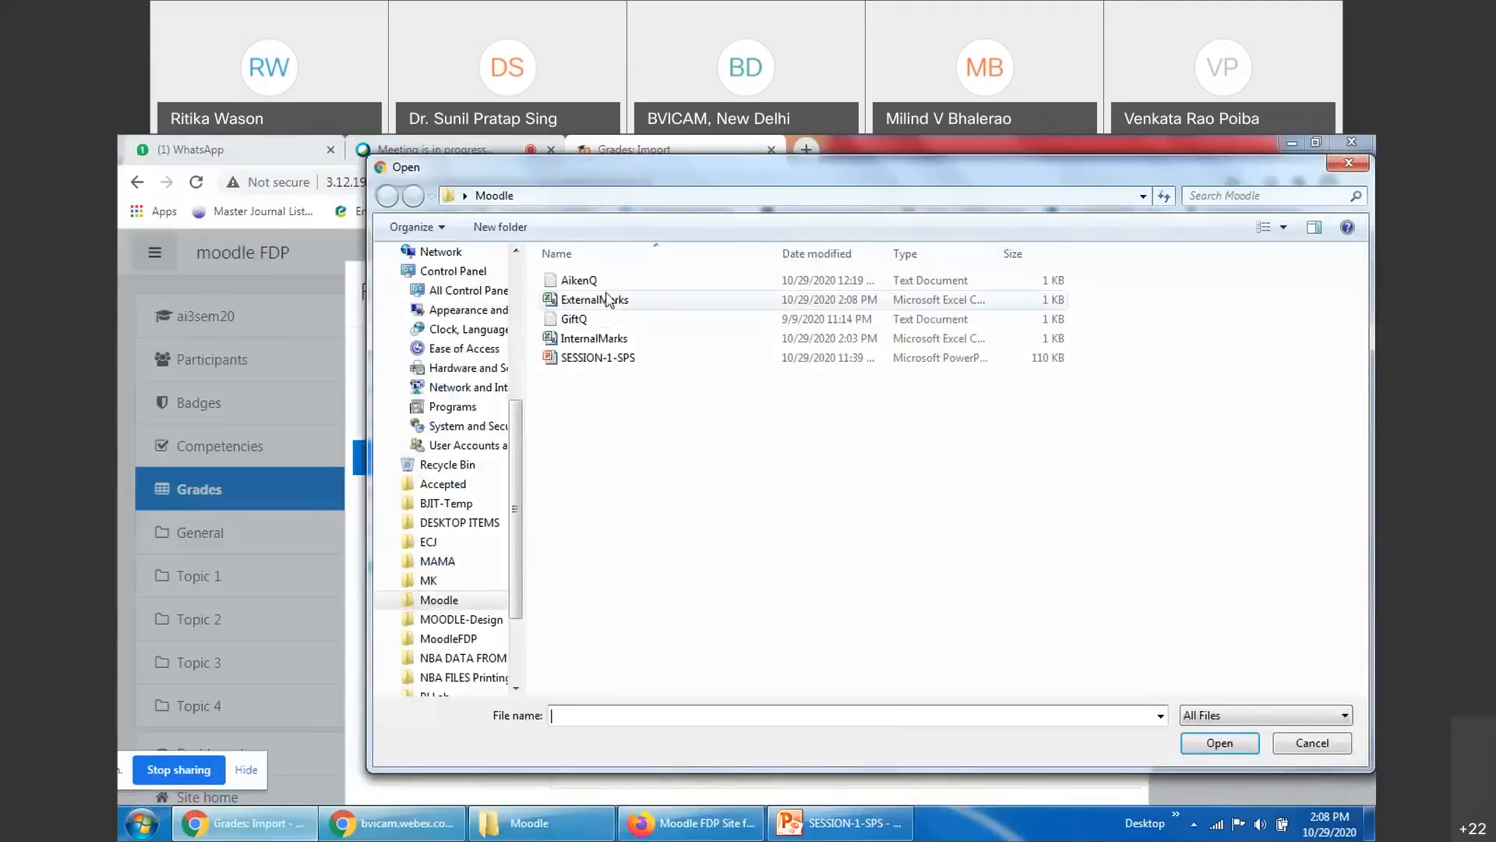
pyautogui.click(602, 302)
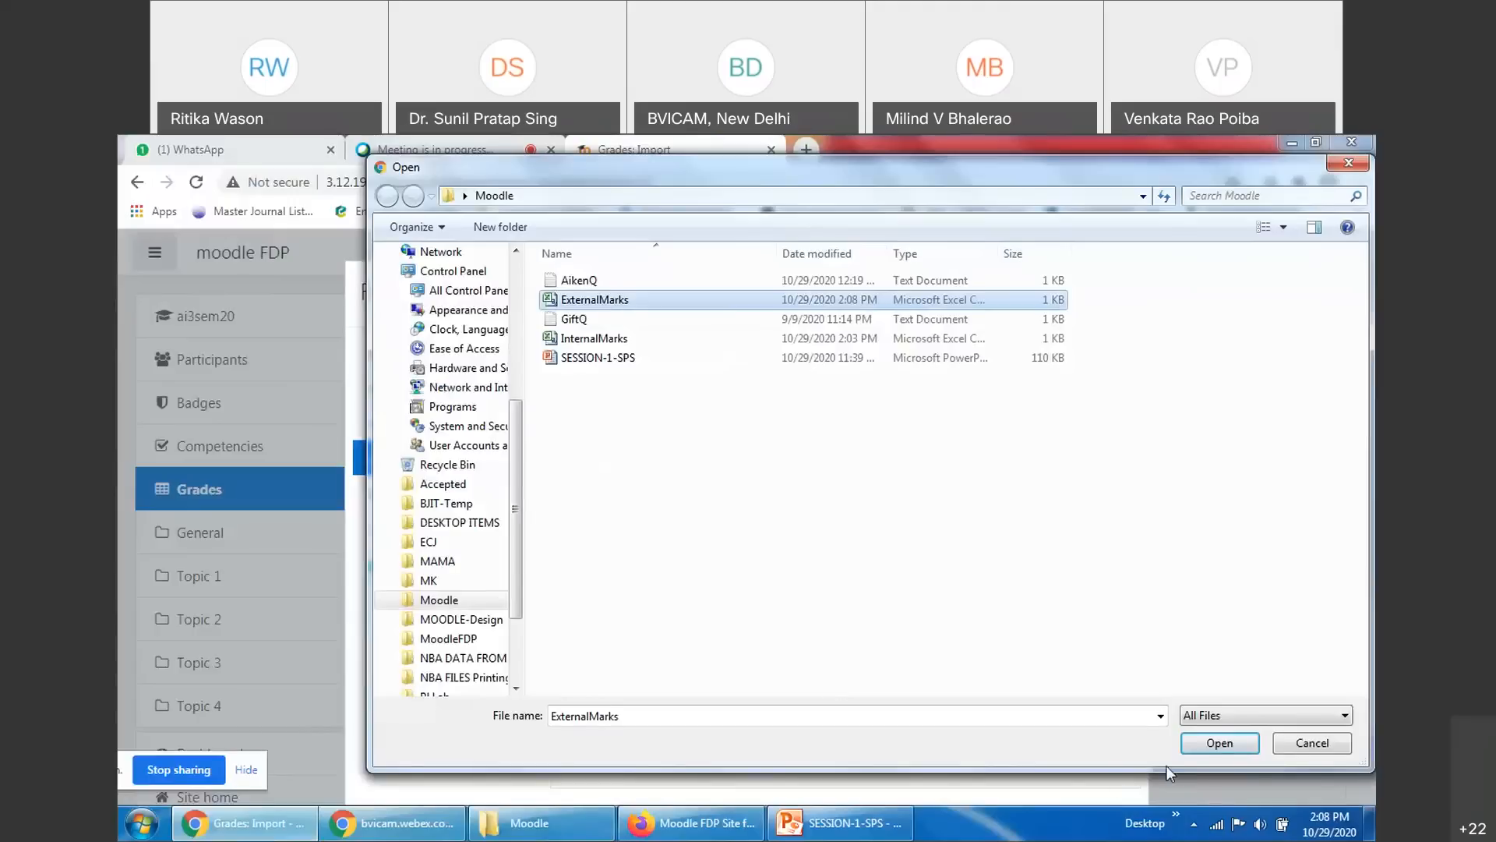
pyautogui.click(1218, 742)
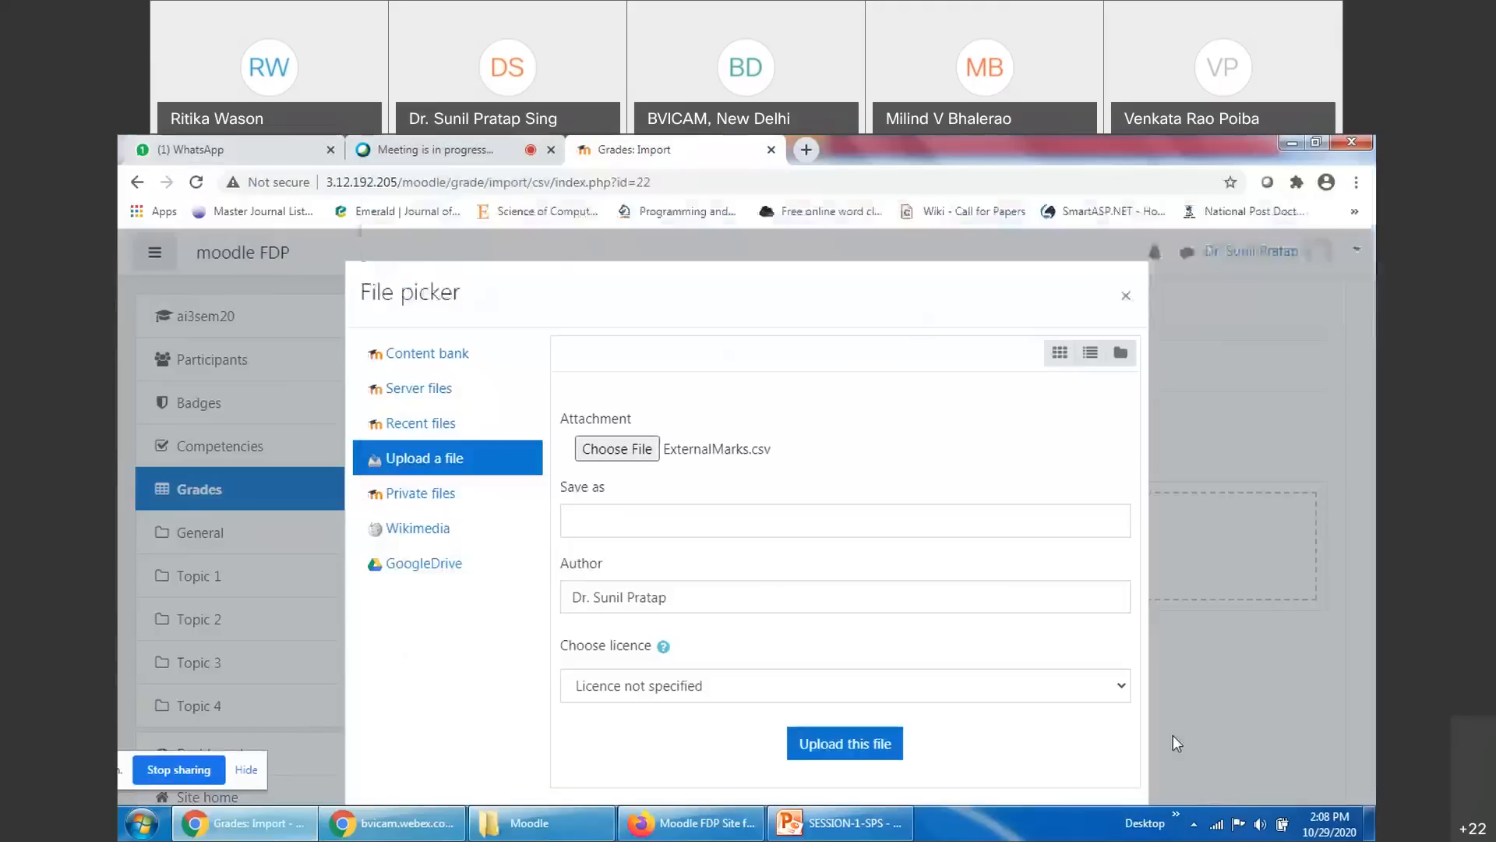
pyautogui.click(613, 521)
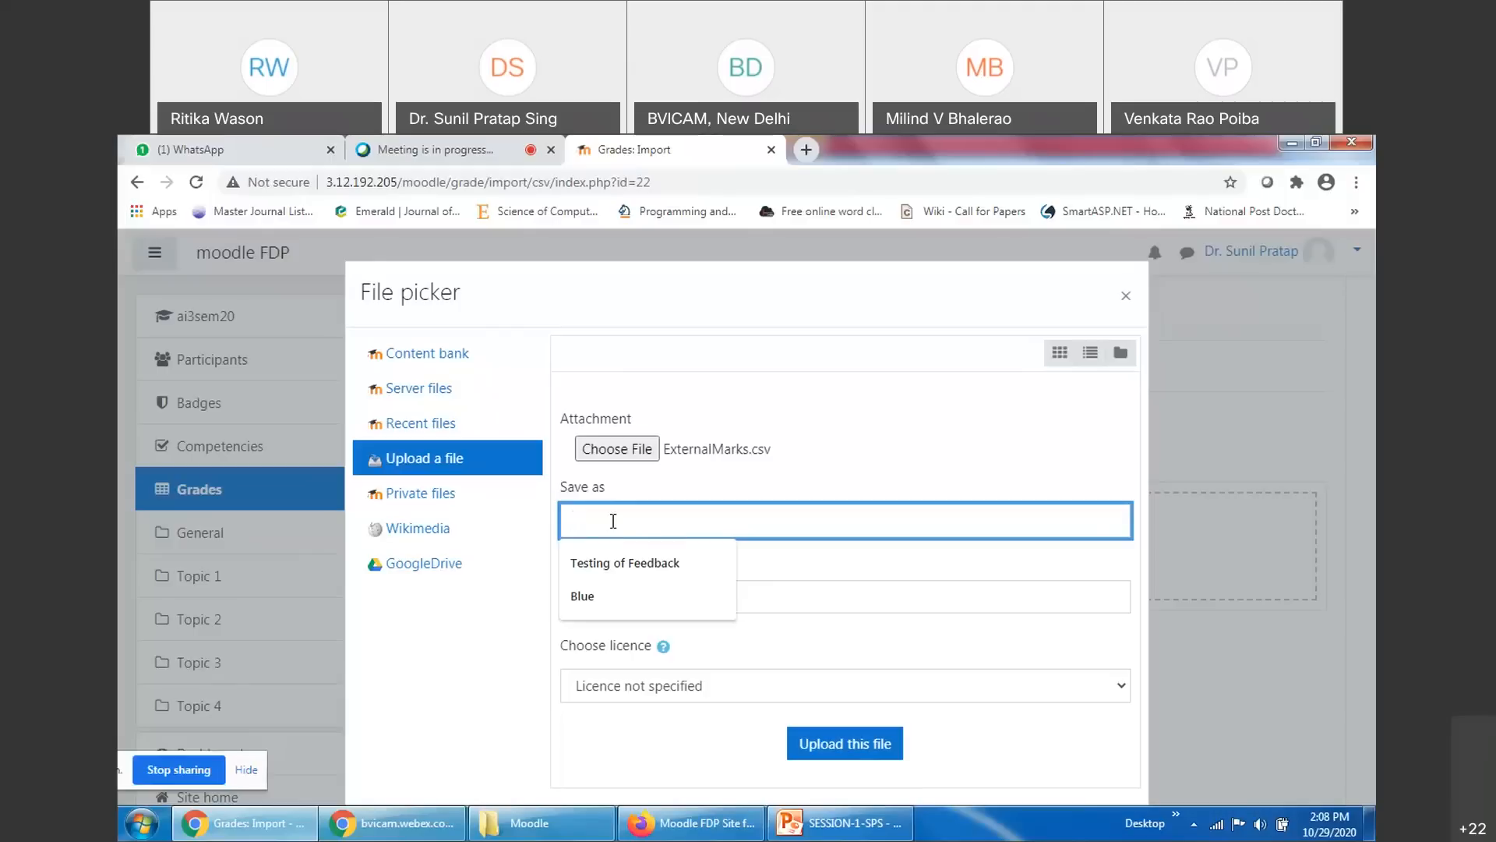
pyautogui.write('Ext')
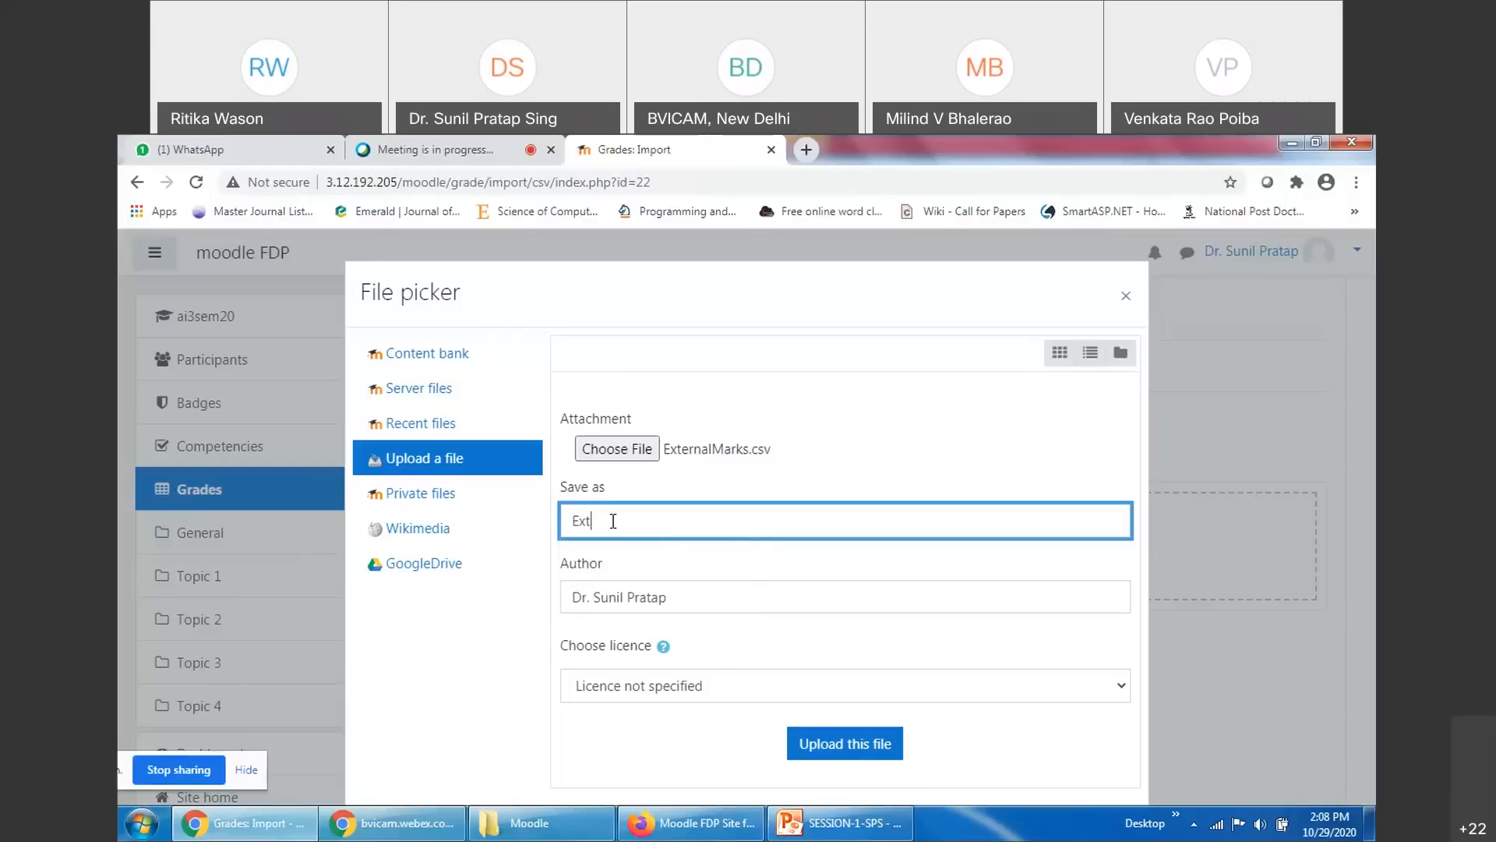
pyautogui.write('Marks')
pyautogui.click(823, 746)
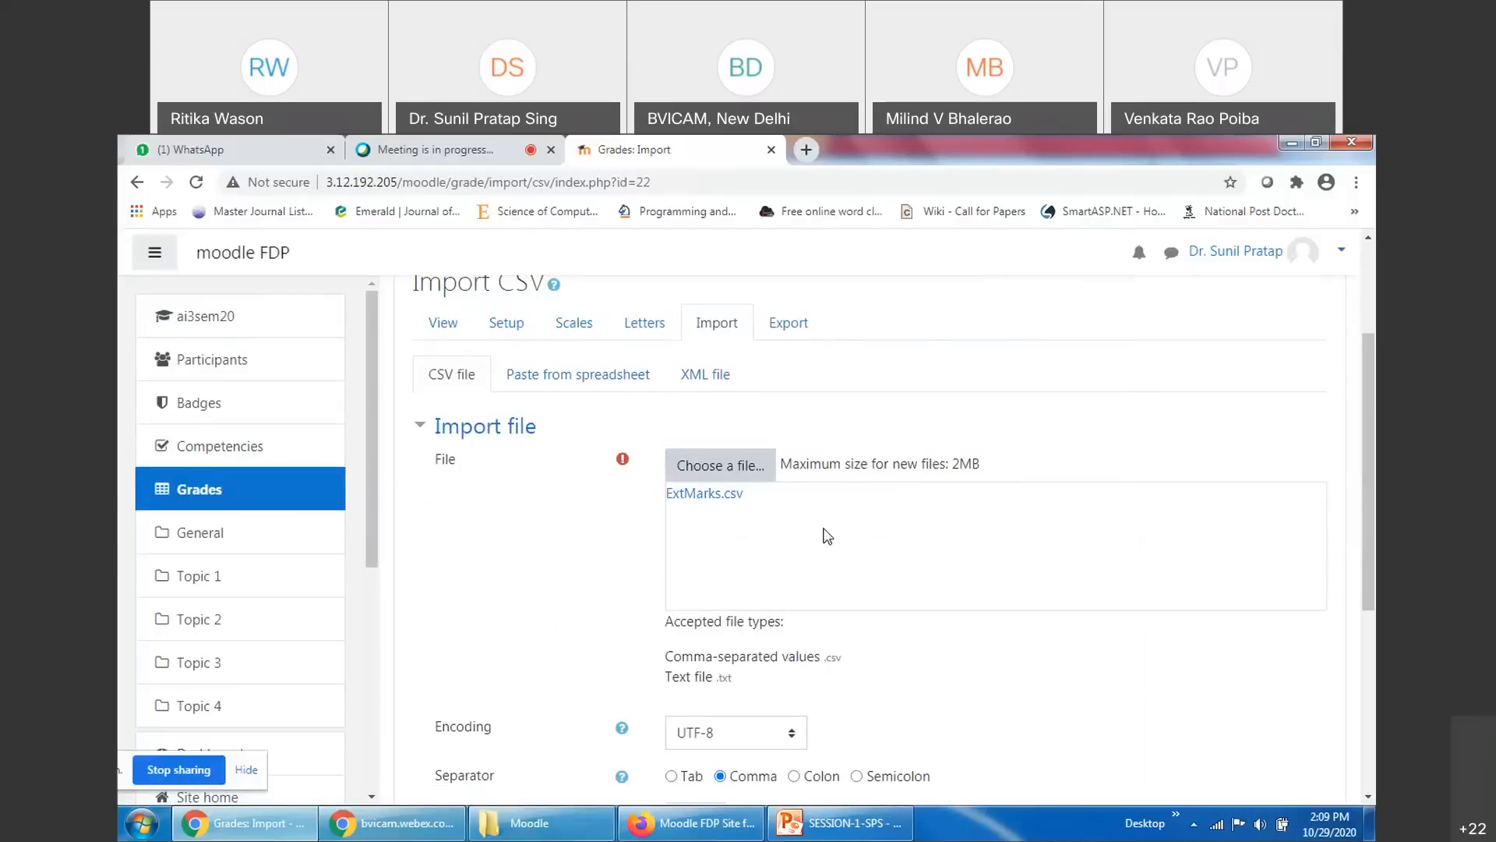
# Set Verbose scales to No for the CSV import and read the help explanation for that option
pyautogui.scroll(-3, 826, 536)
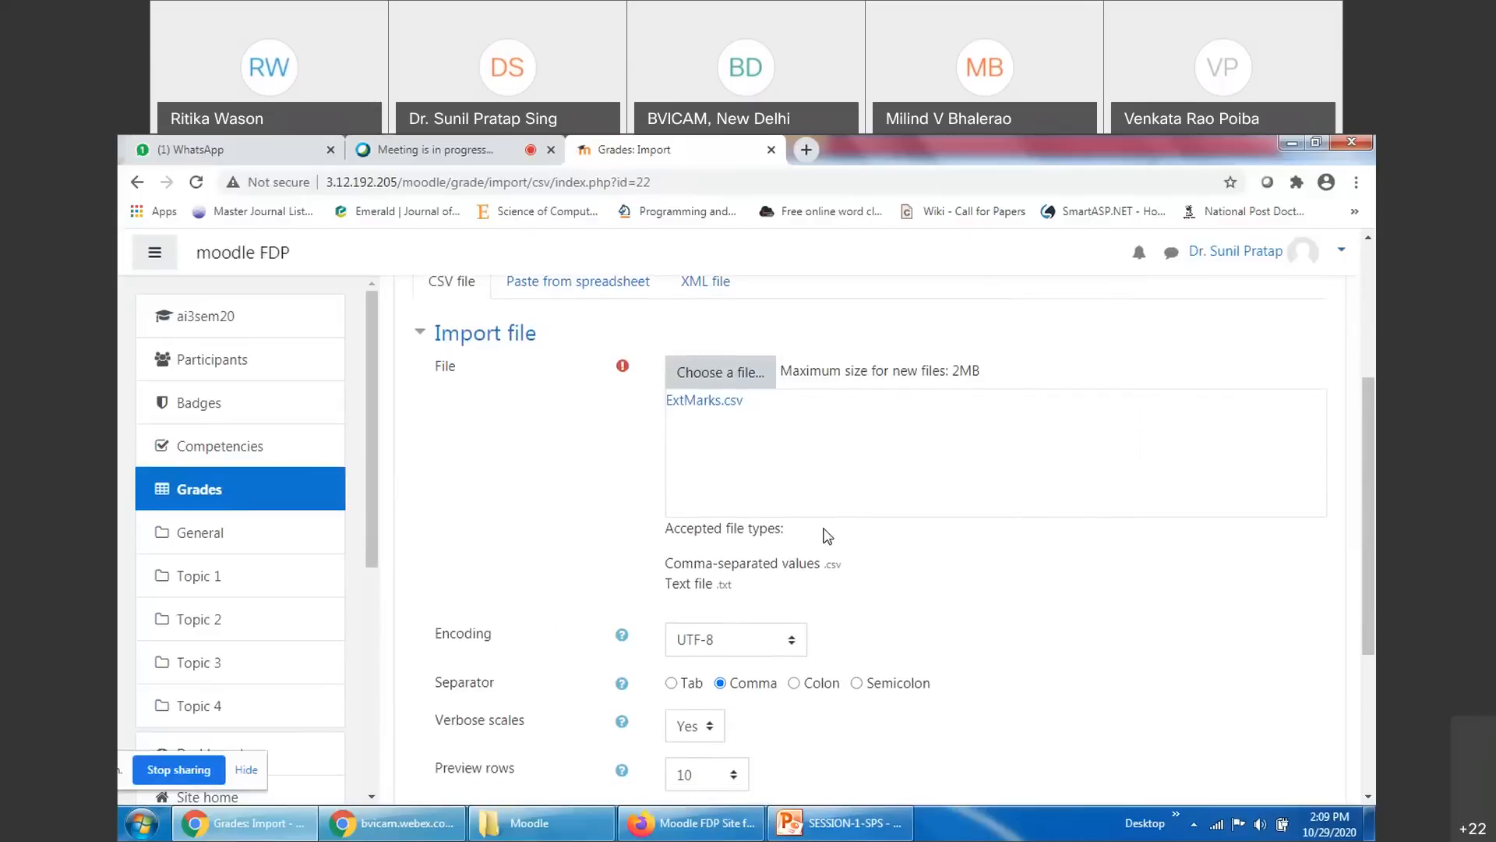
pyautogui.click(701, 634)
pyautogui.click(696, 679)
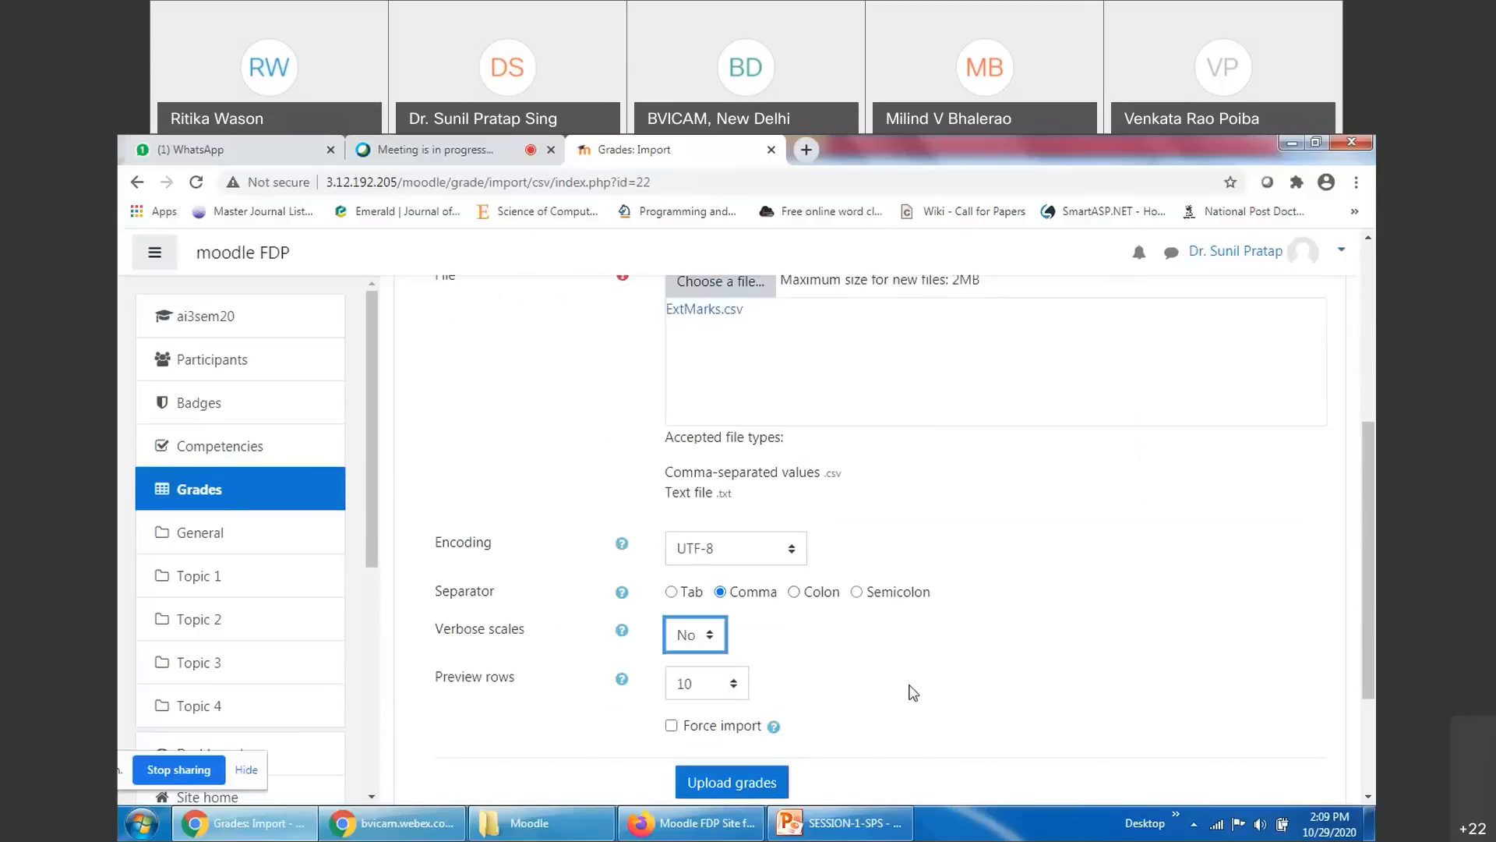
pyautogui.click(702, 635)
pyautogui.click(696, 635)
pyautogui.click(623, 633)
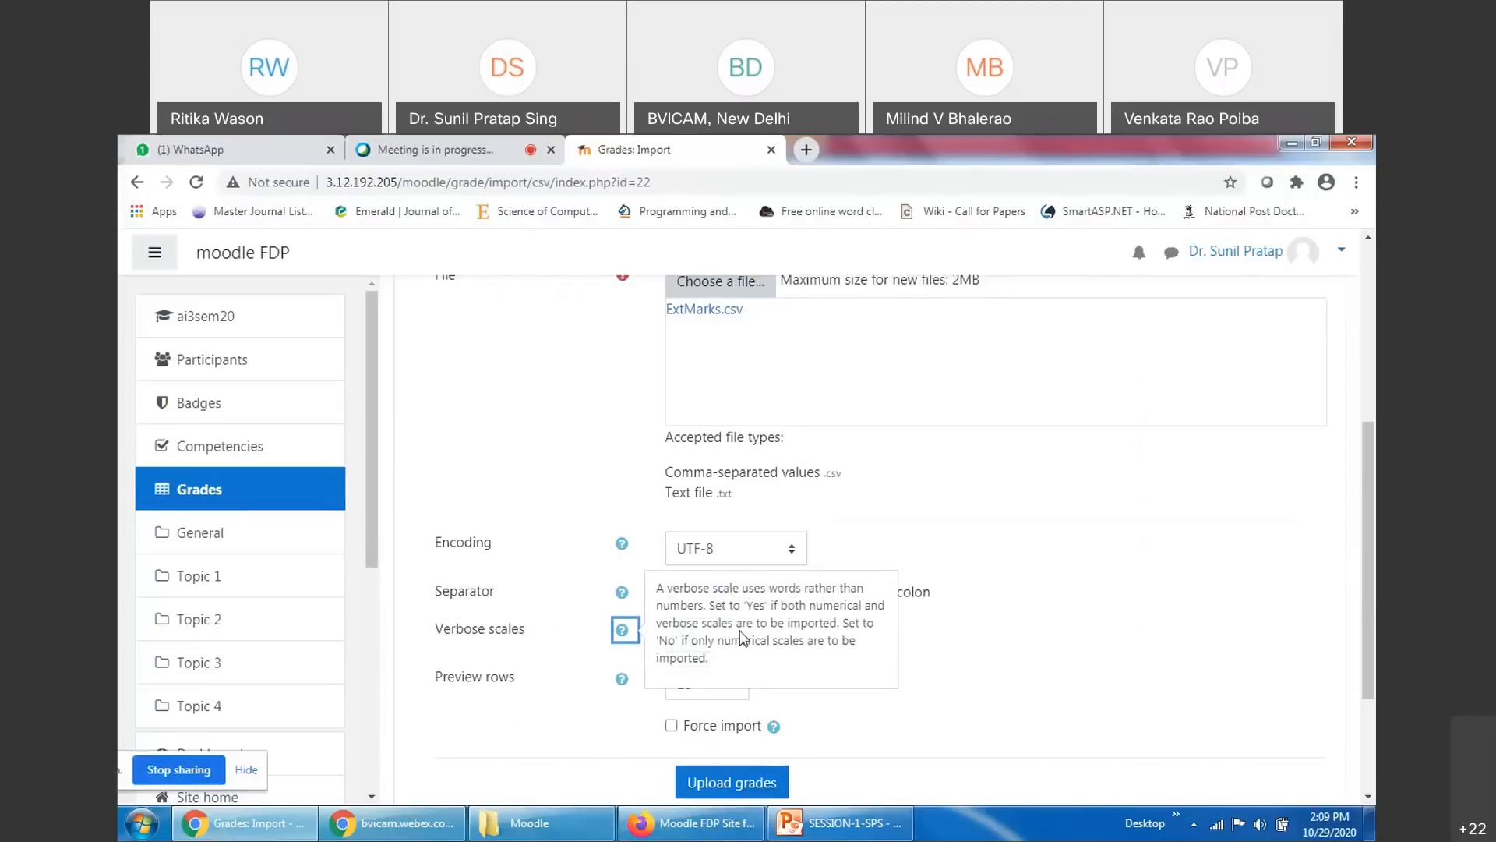
pyautogui.click(964, 637)
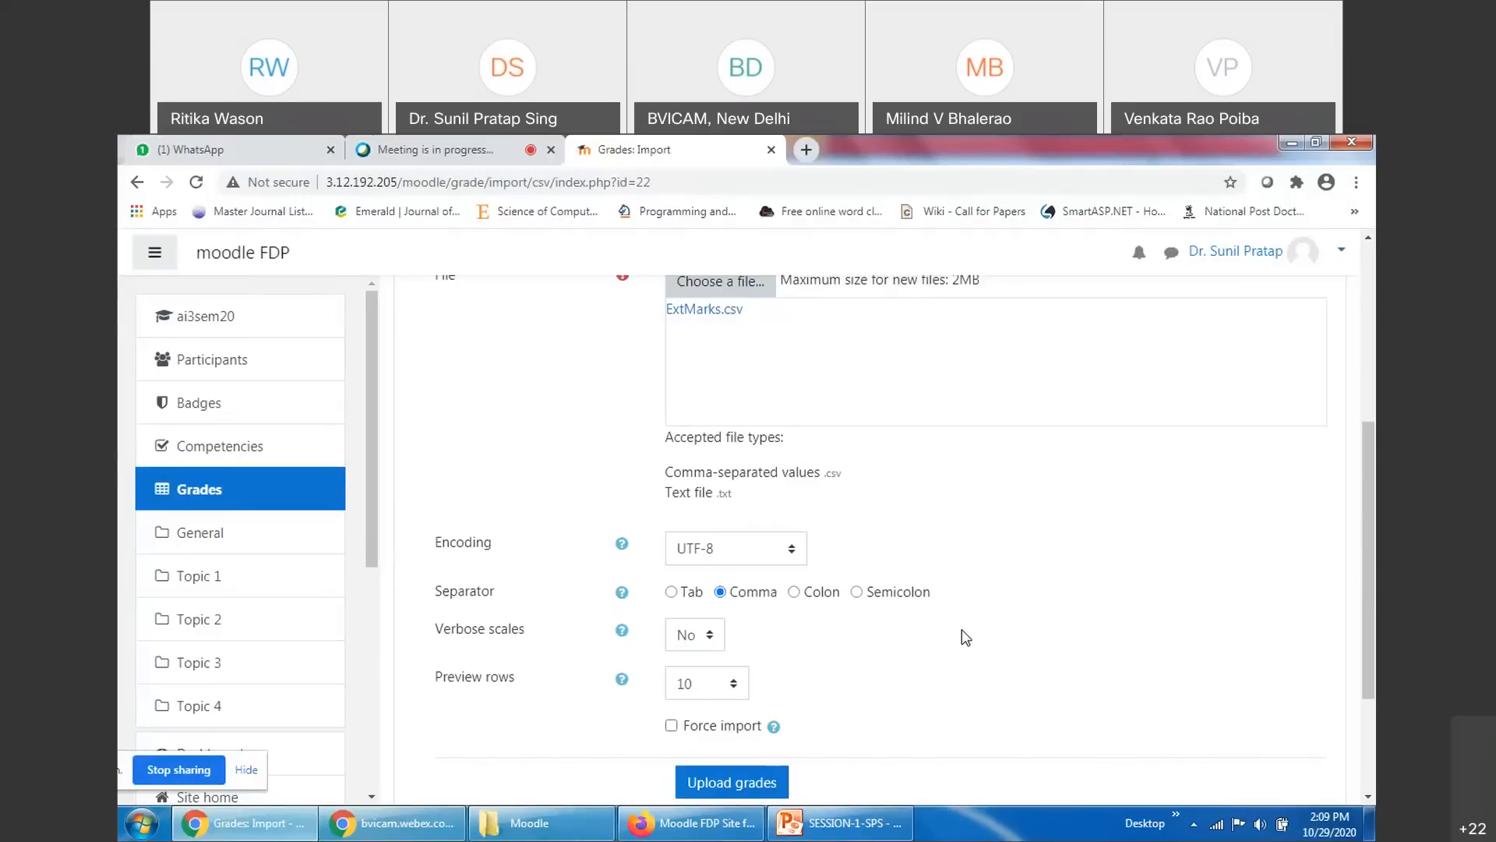
# Upload the grades from ExtMarks.csv with comma separator and 10 preview rows
pyautogui.scroll(5, 892, 624)
pyautogui.scroll(-7, 772, 604)
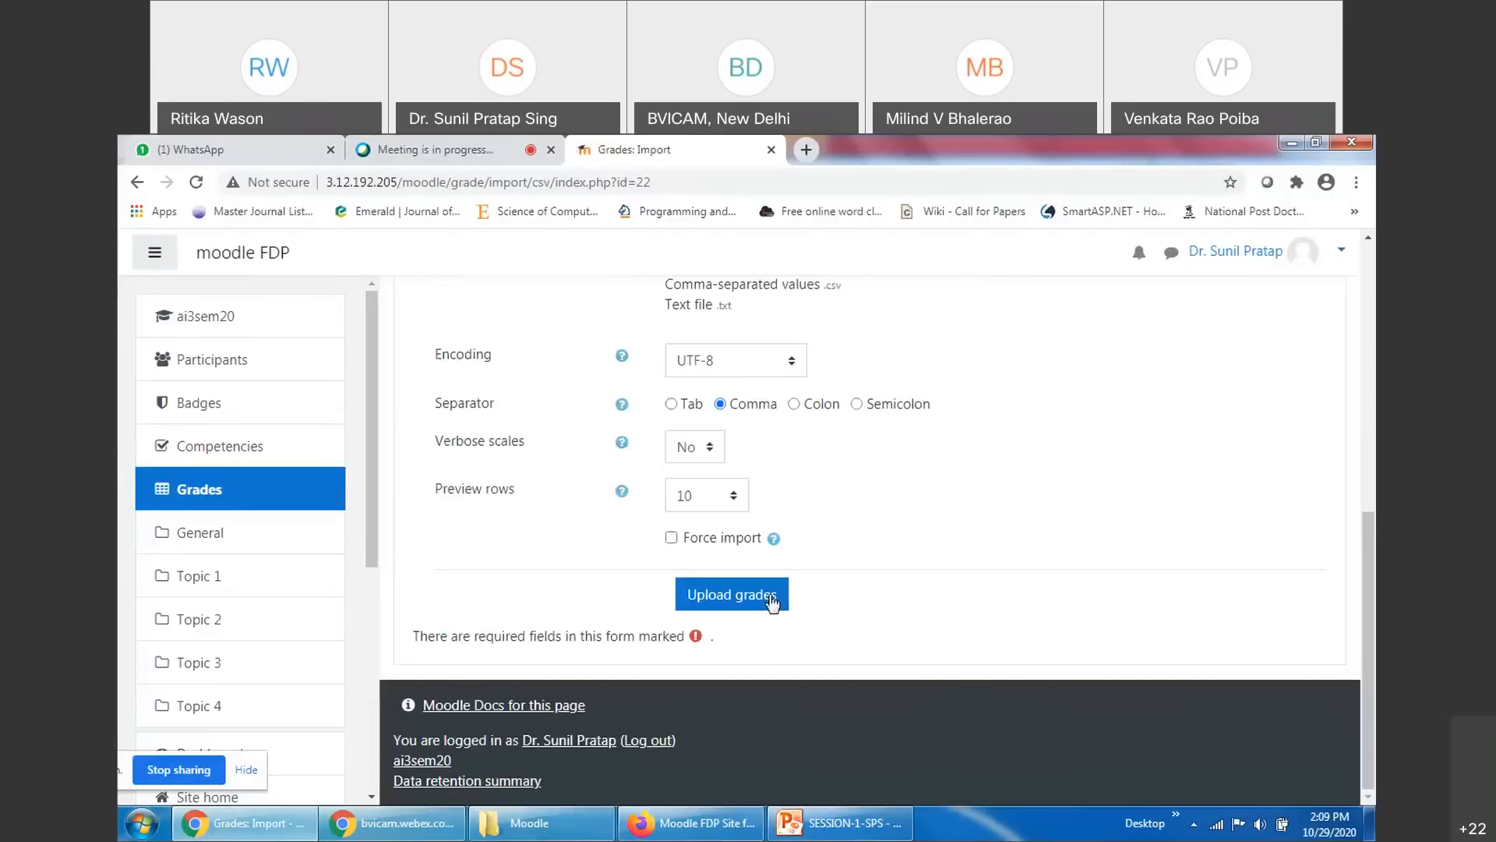
pyautogui.click(741, 598)
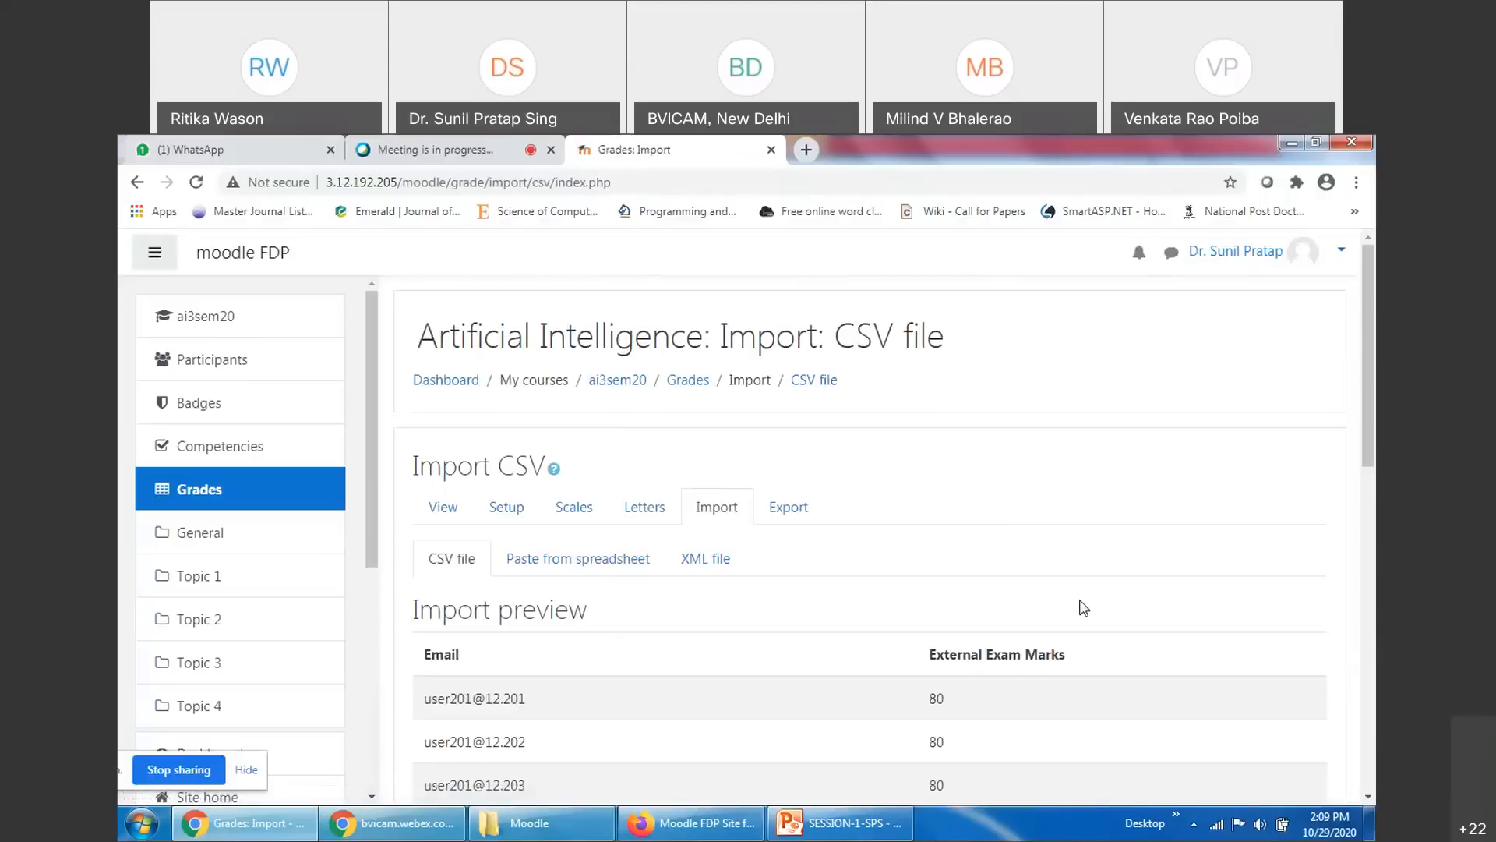
# Examine the Email and External Exam Marks columns in the import preview and the mapping options below it
pyautogui.scroll(-3, 1082, 607)
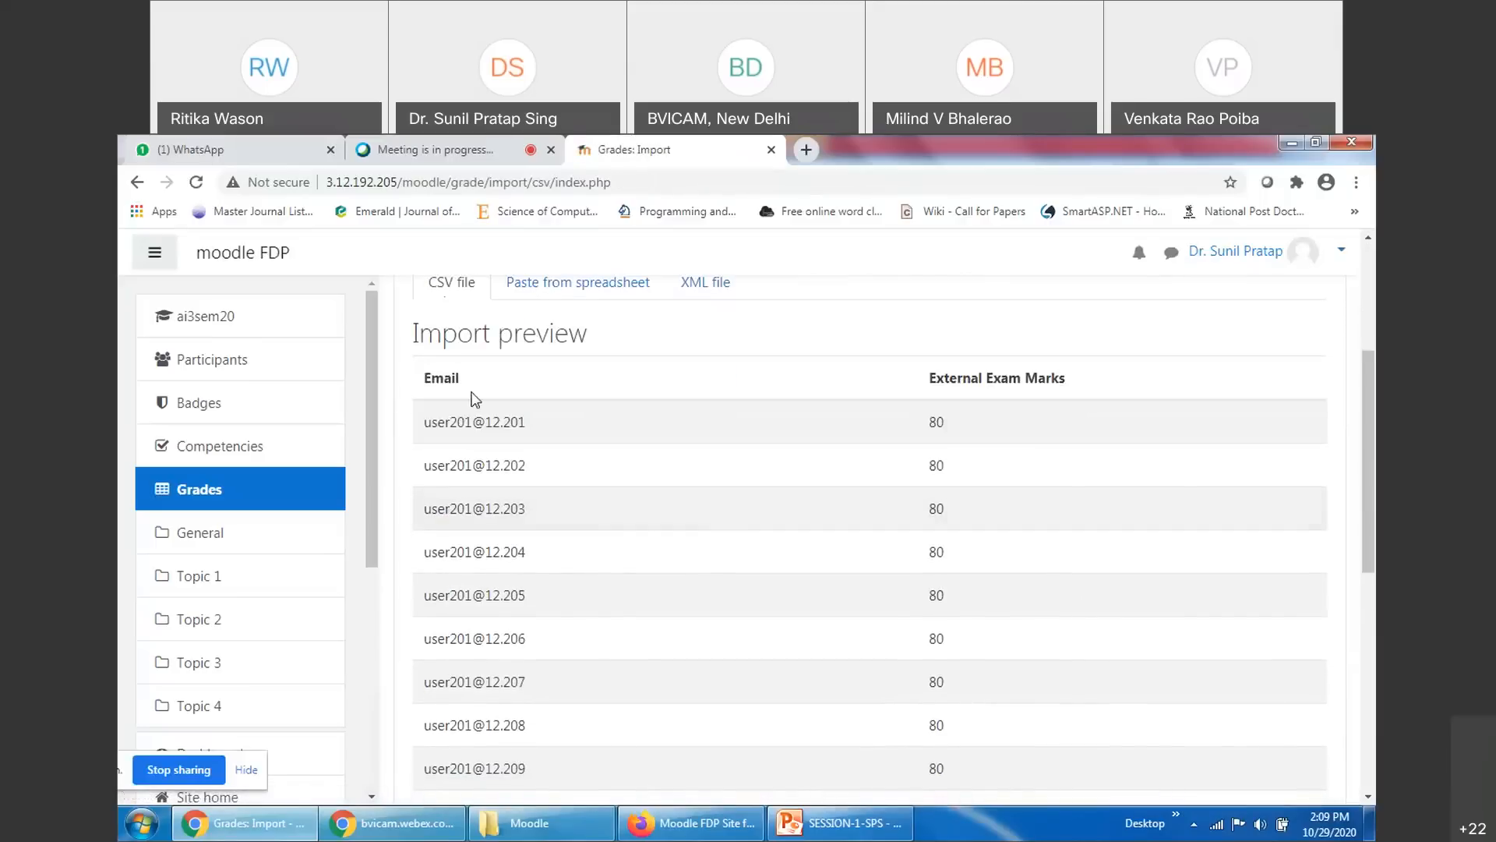
pyautogui.doubleClick(441, 377)
pyautogui.moveTo(929, 378); pyautogui.dragTo(1074, 388)
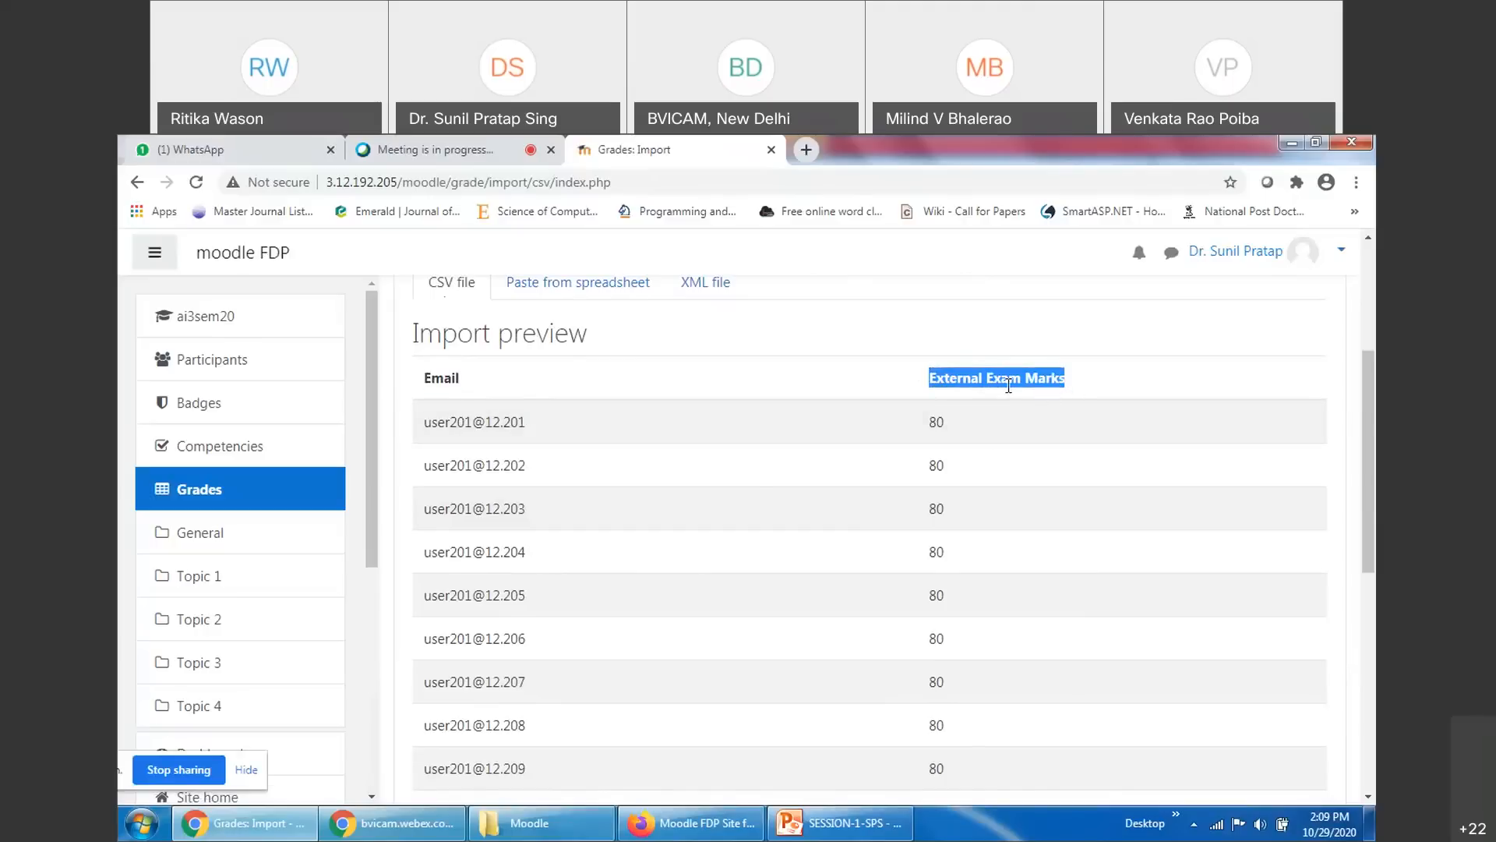
pyautogui.scroll(-2, 935, 461)
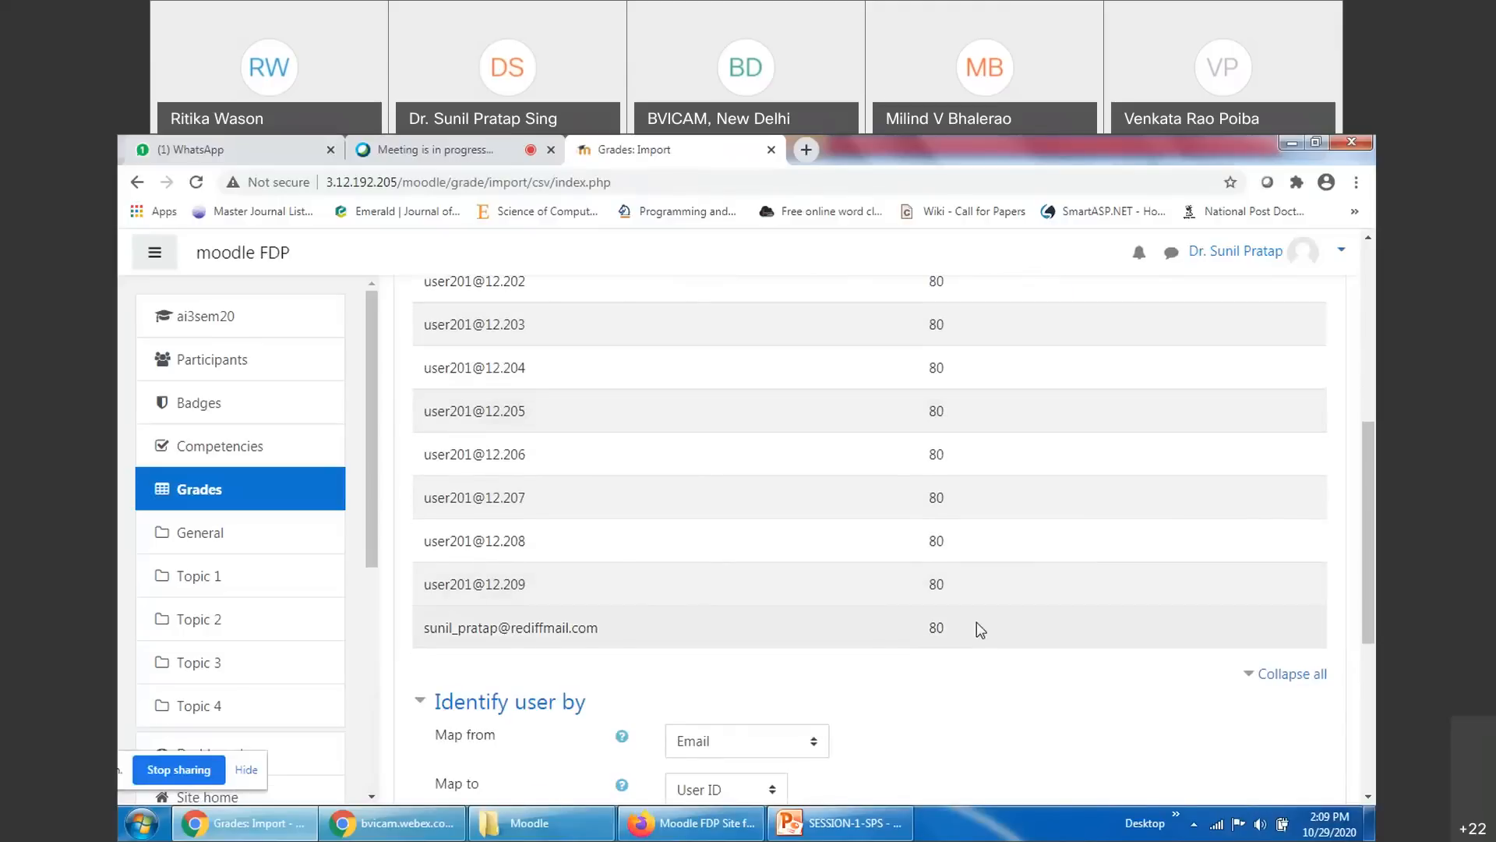
pyautogui.scroll(2, 978, 624)
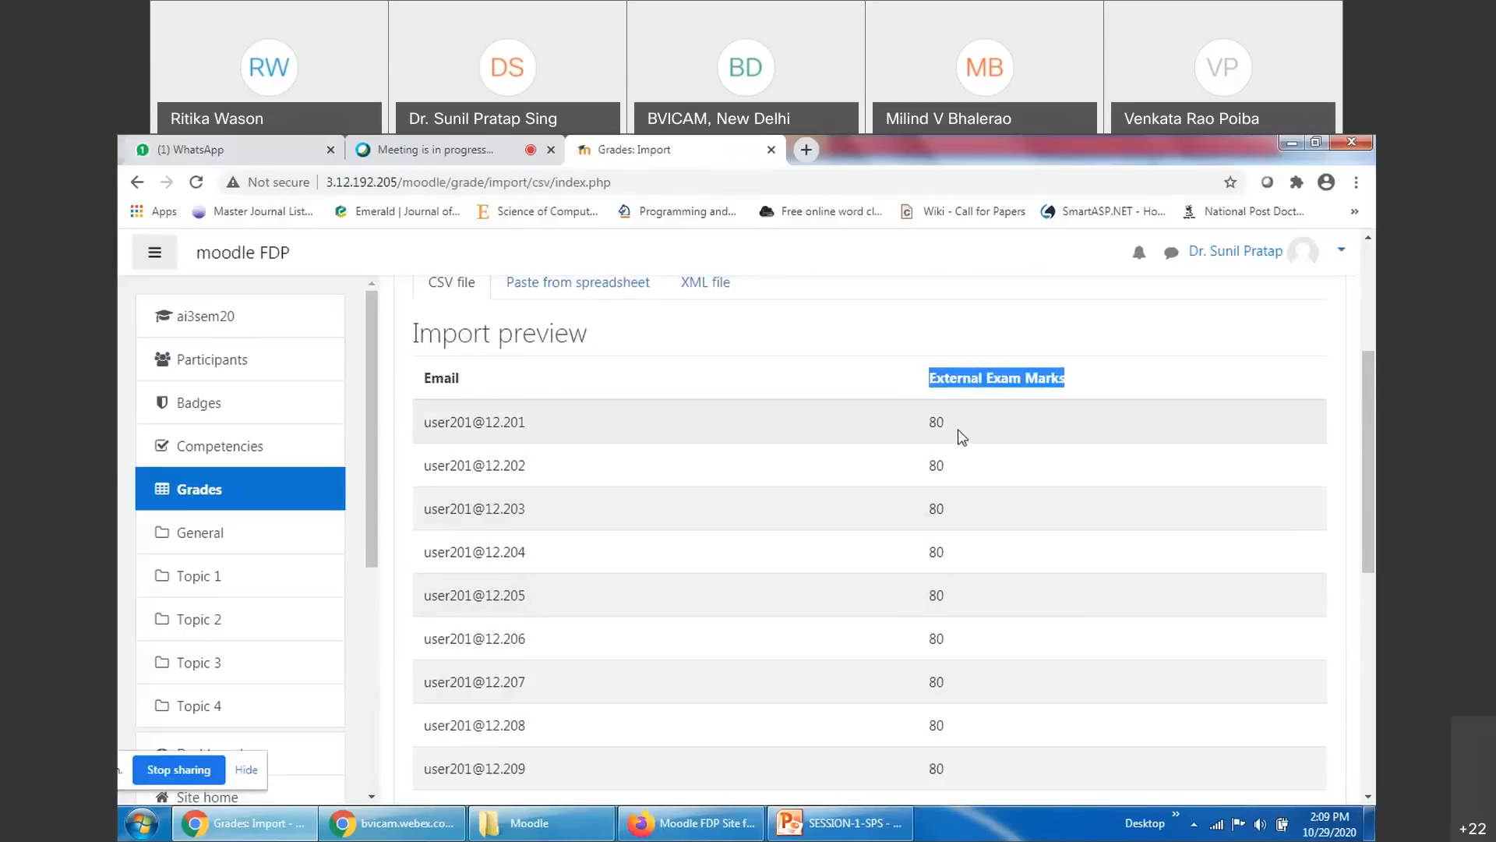
pyautogui.scroll(2, 1021, 458)
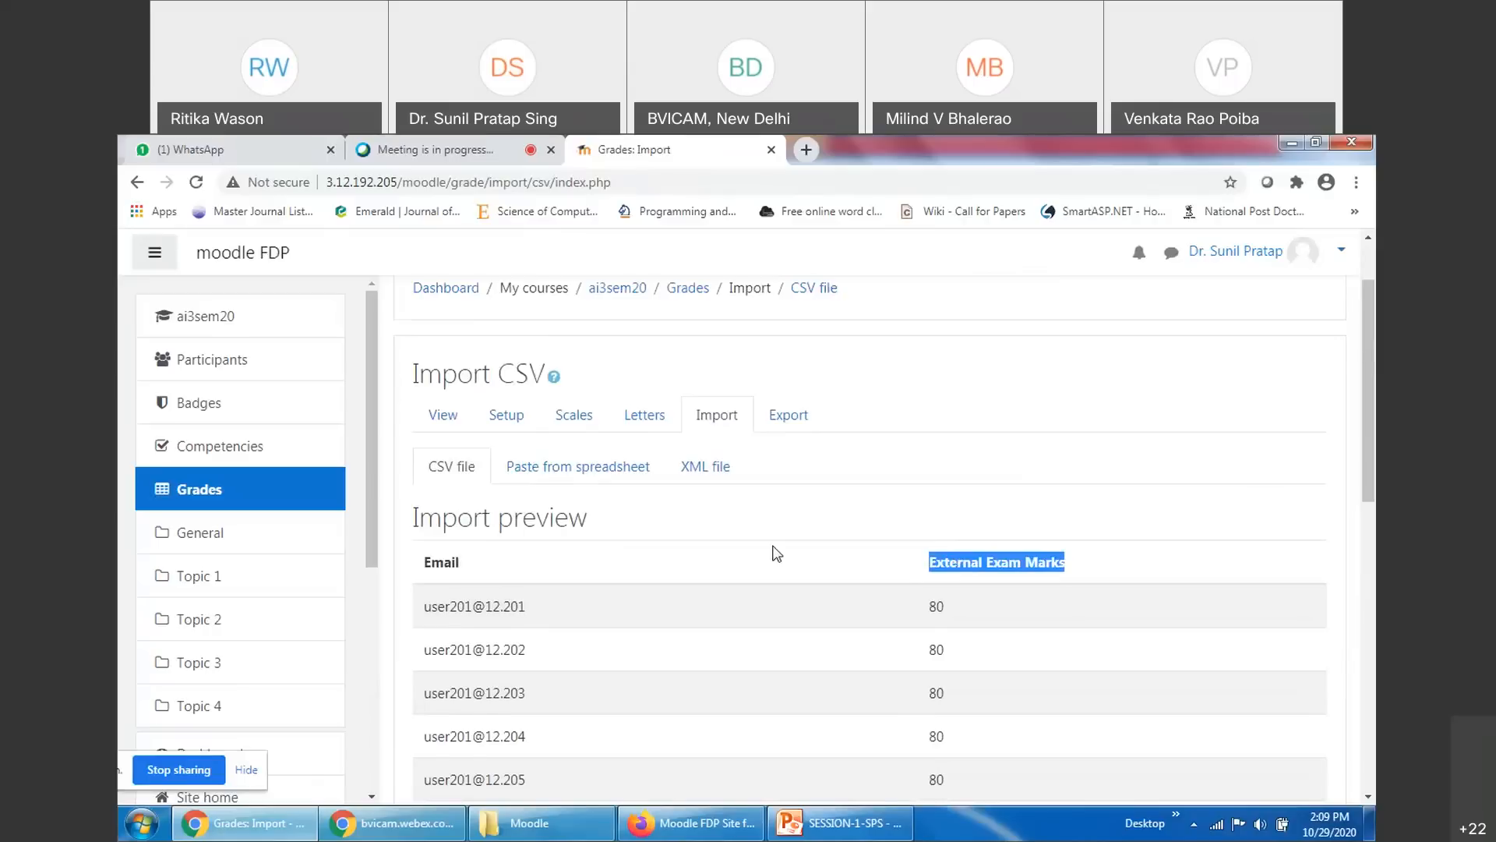
pyautogui.scroll(-5, 776, 552)
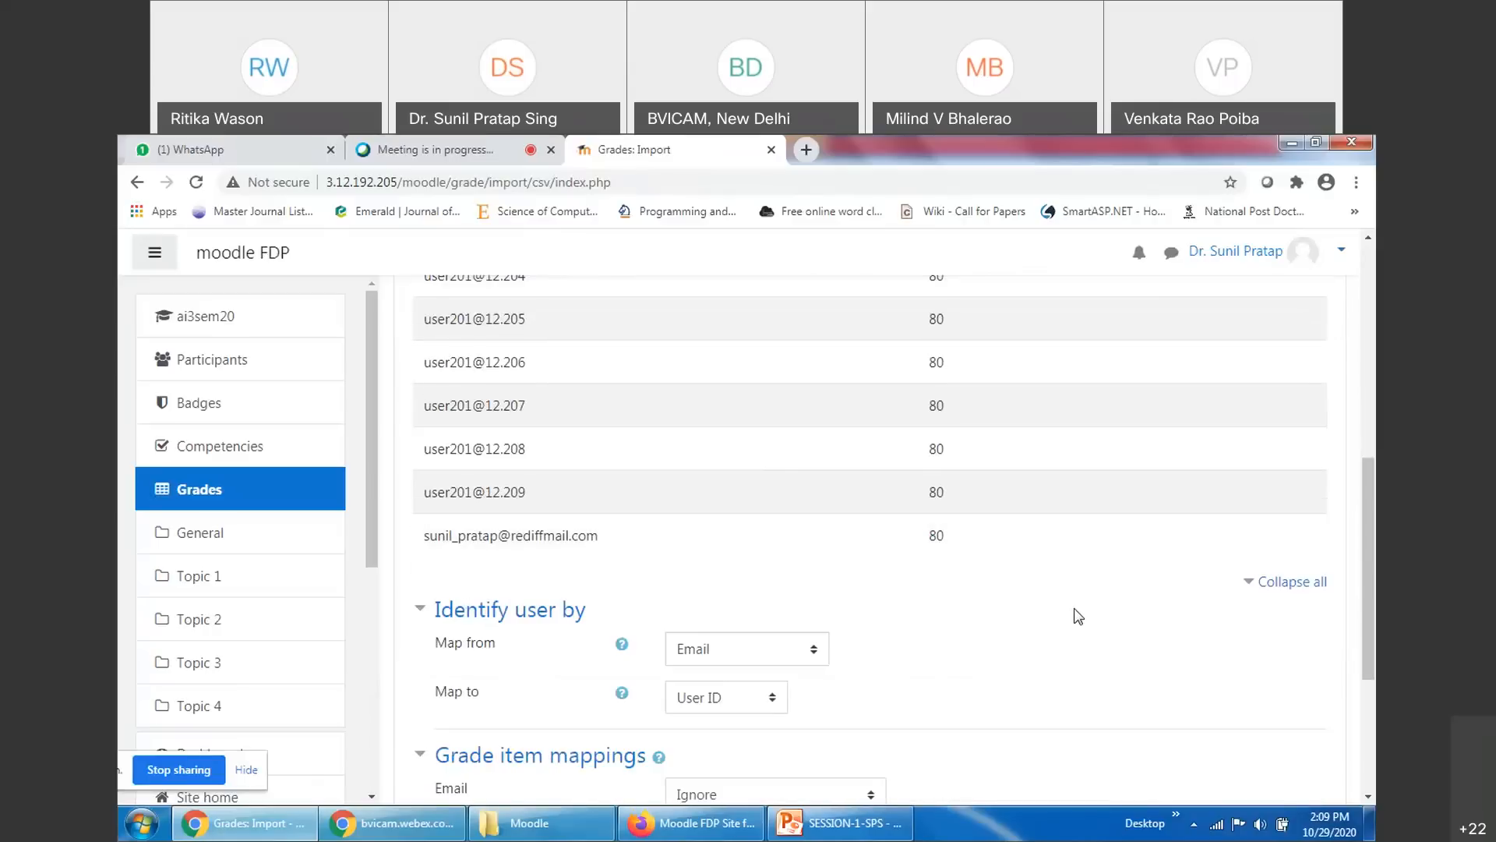
pyautogui.scroll(-1, 1042, 622)
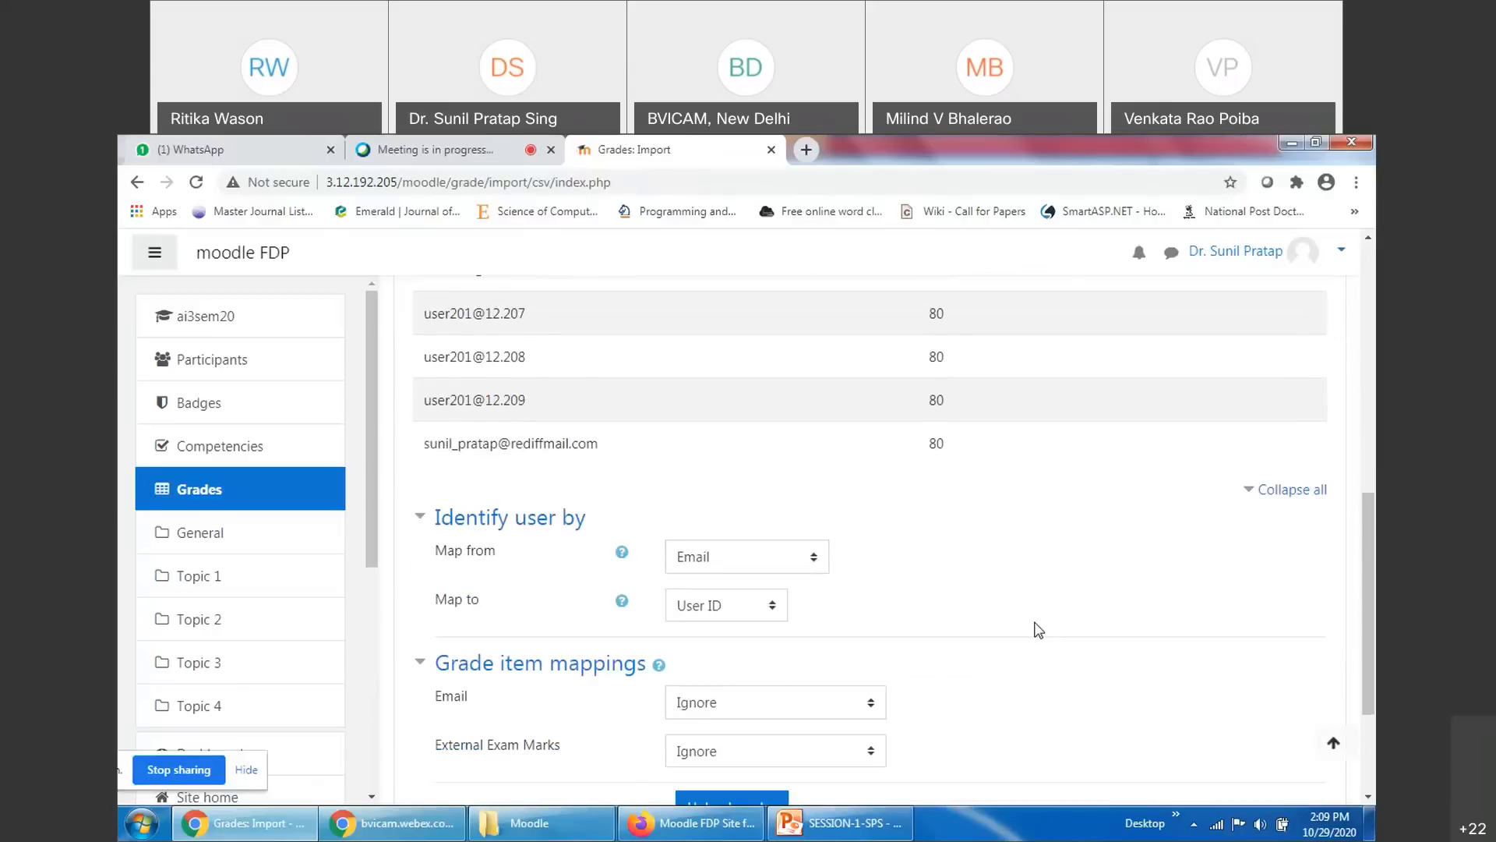
pyautogui.scroll(5, 1037, 628)
pyautogui.scroll(-5, 1035, 629)
# Identify users by mapping from the Email column to the Email address field
pyautogui.tripleClick(461, 555)
pyautogui.click(685, 568)
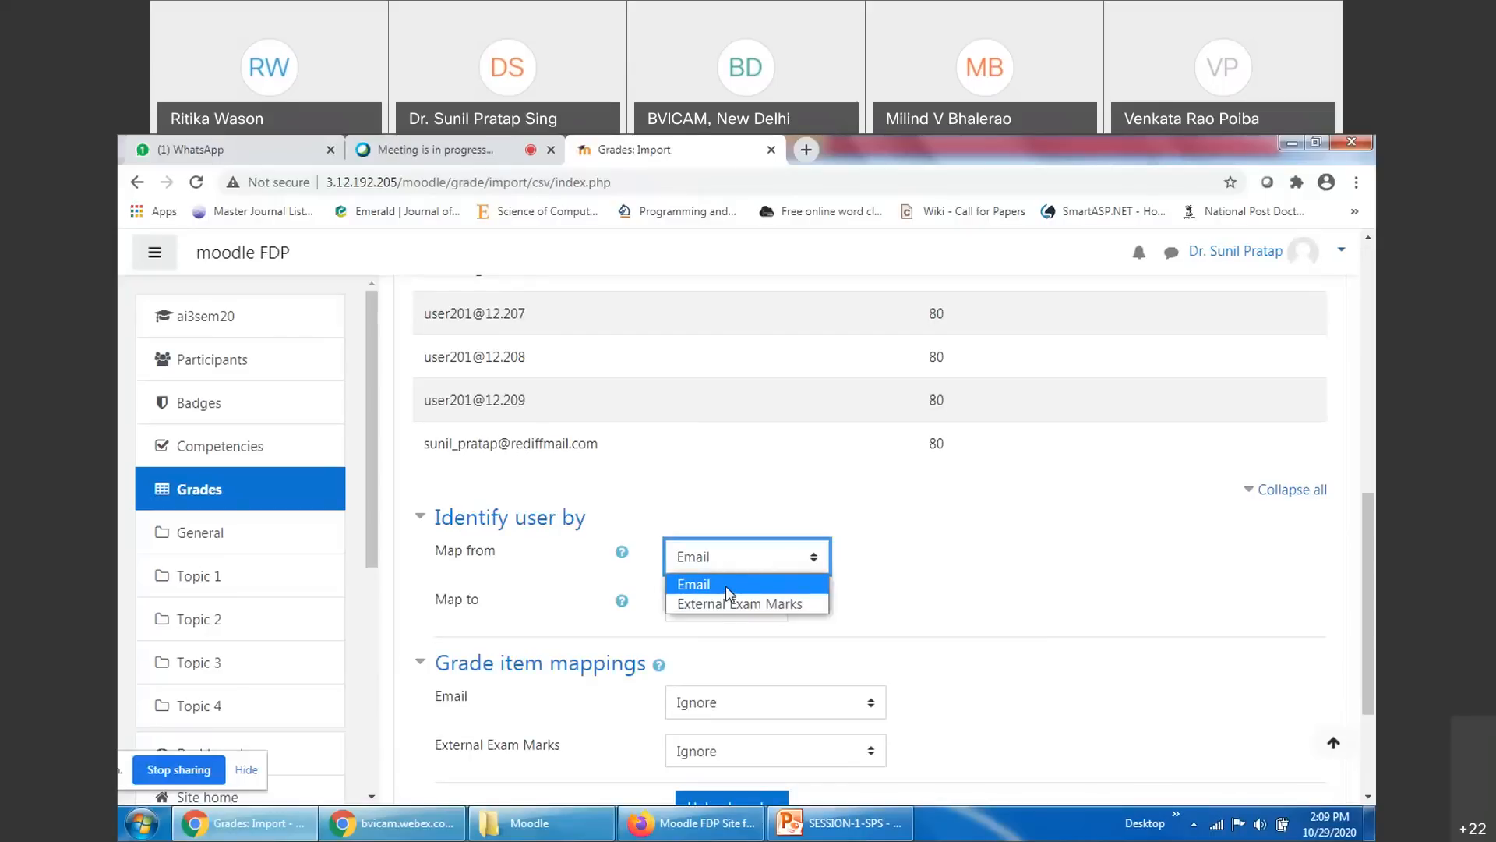
pyautogui.click(728, 586)
pyautogui.click(993, 621)
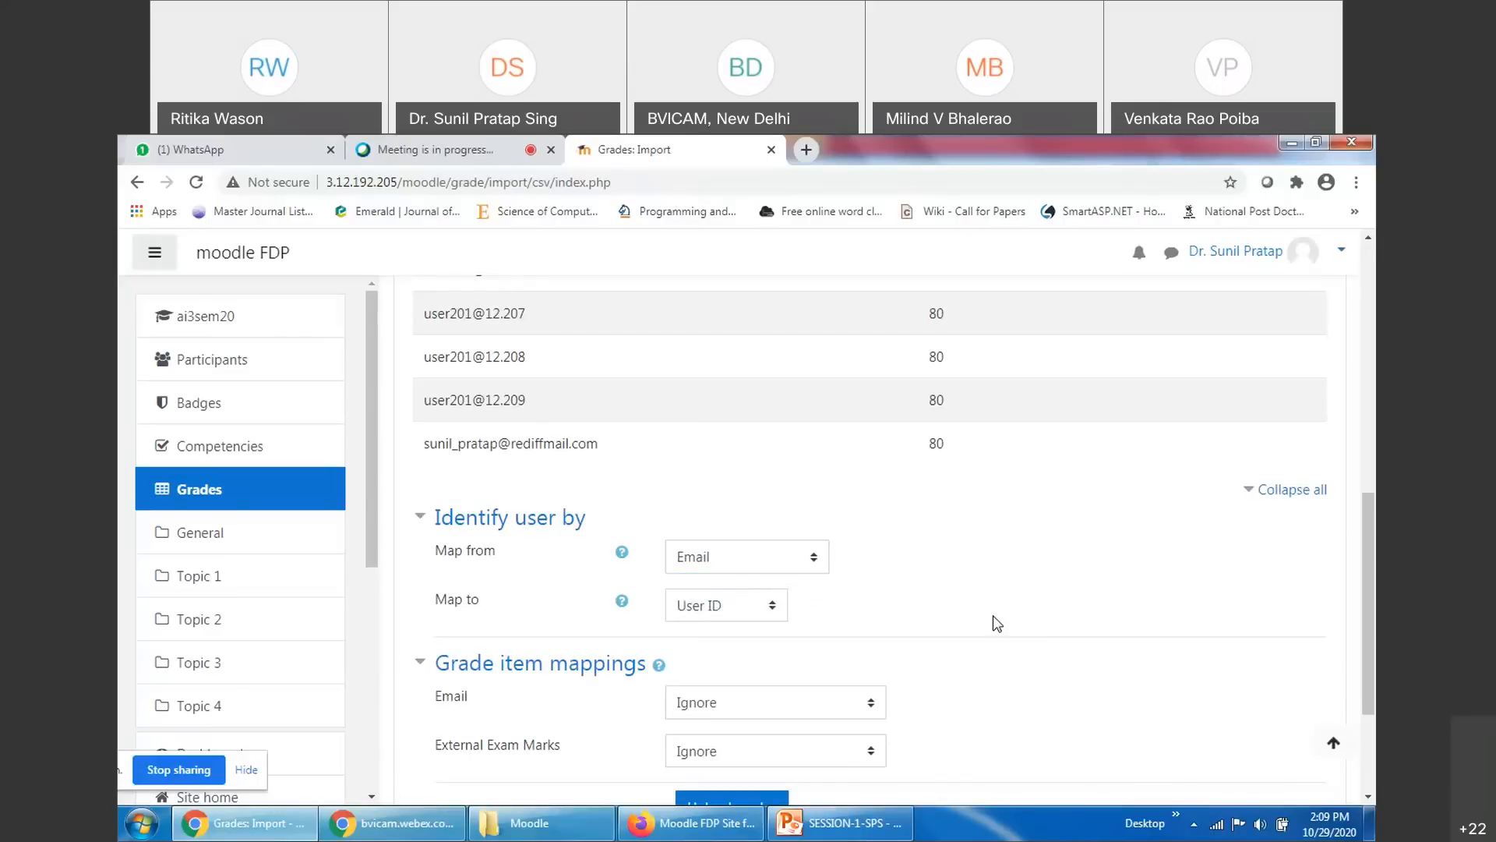
pyautogui.click(727, 608)
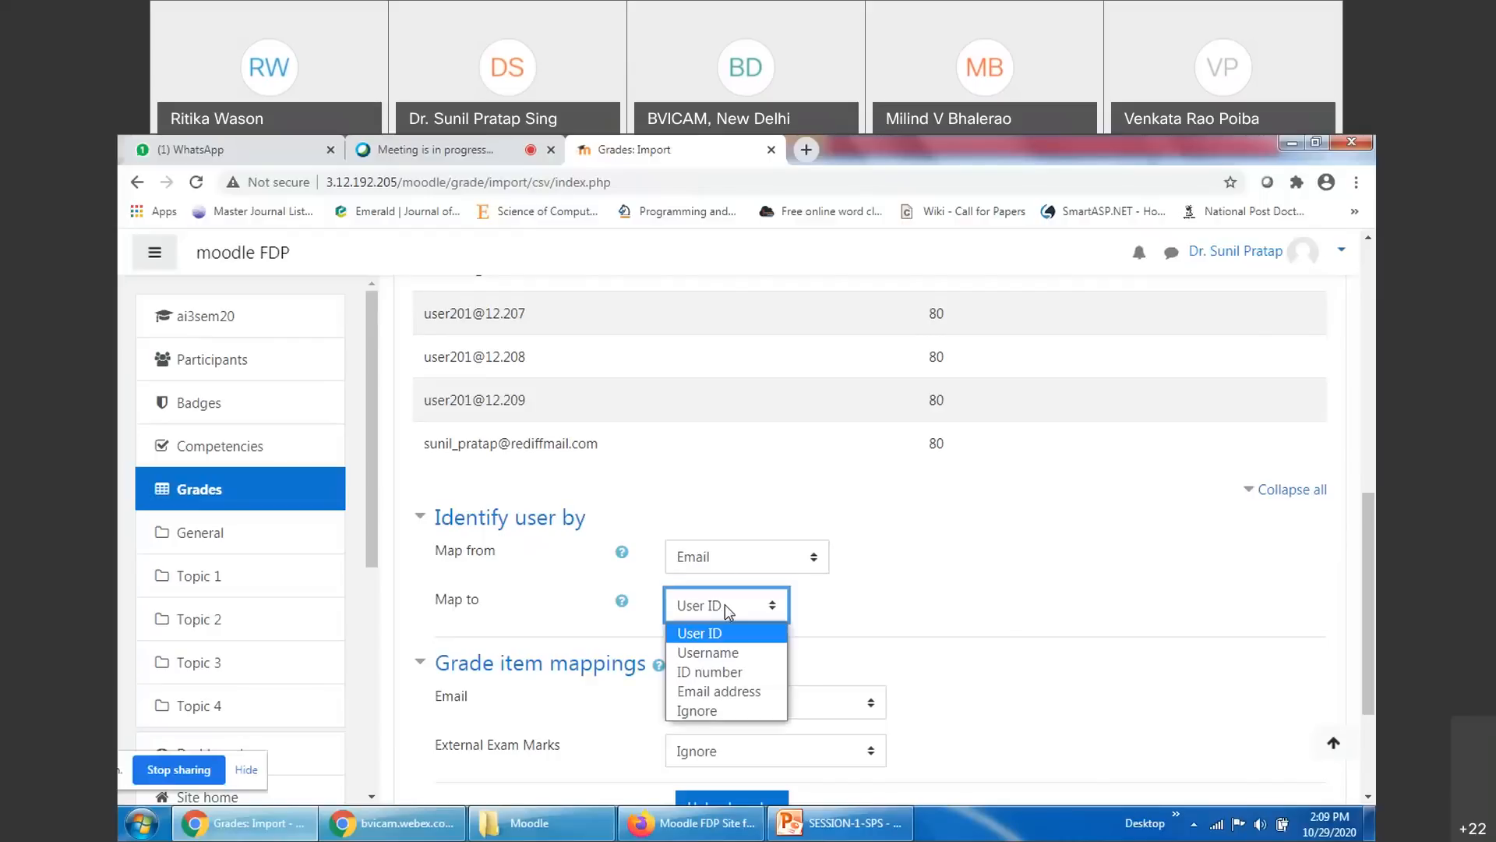
pyautogui.click(728, 692)
pyautogui.click(1007, 601)
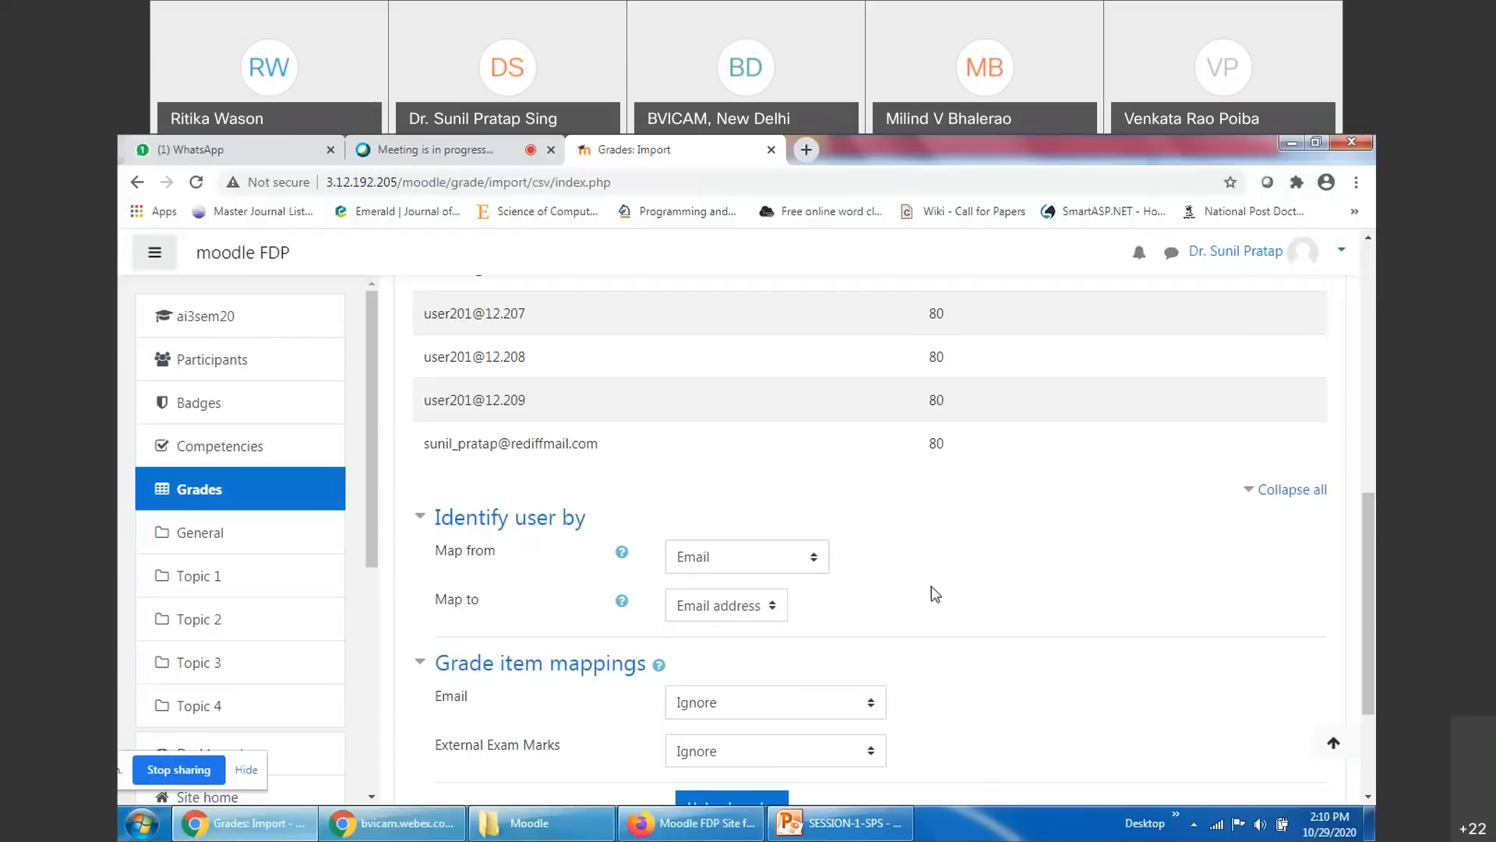
pyautogui.scroll(-2, 979, 581)
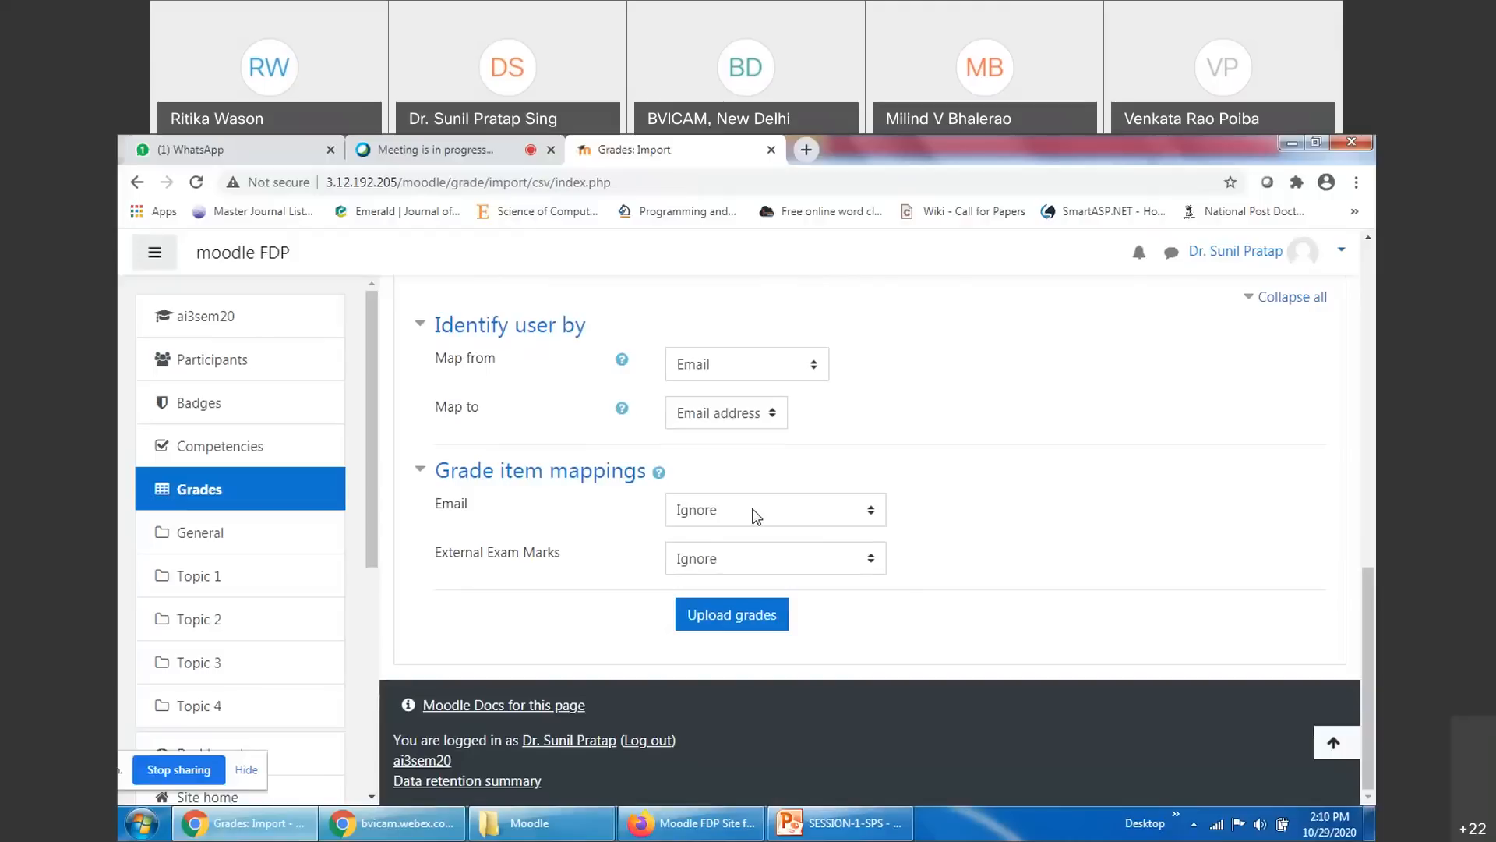
# Map External Exam Marks to the External Exam grade item, upload the grades and continue to the grader report
pyautogui.click(711, 559)
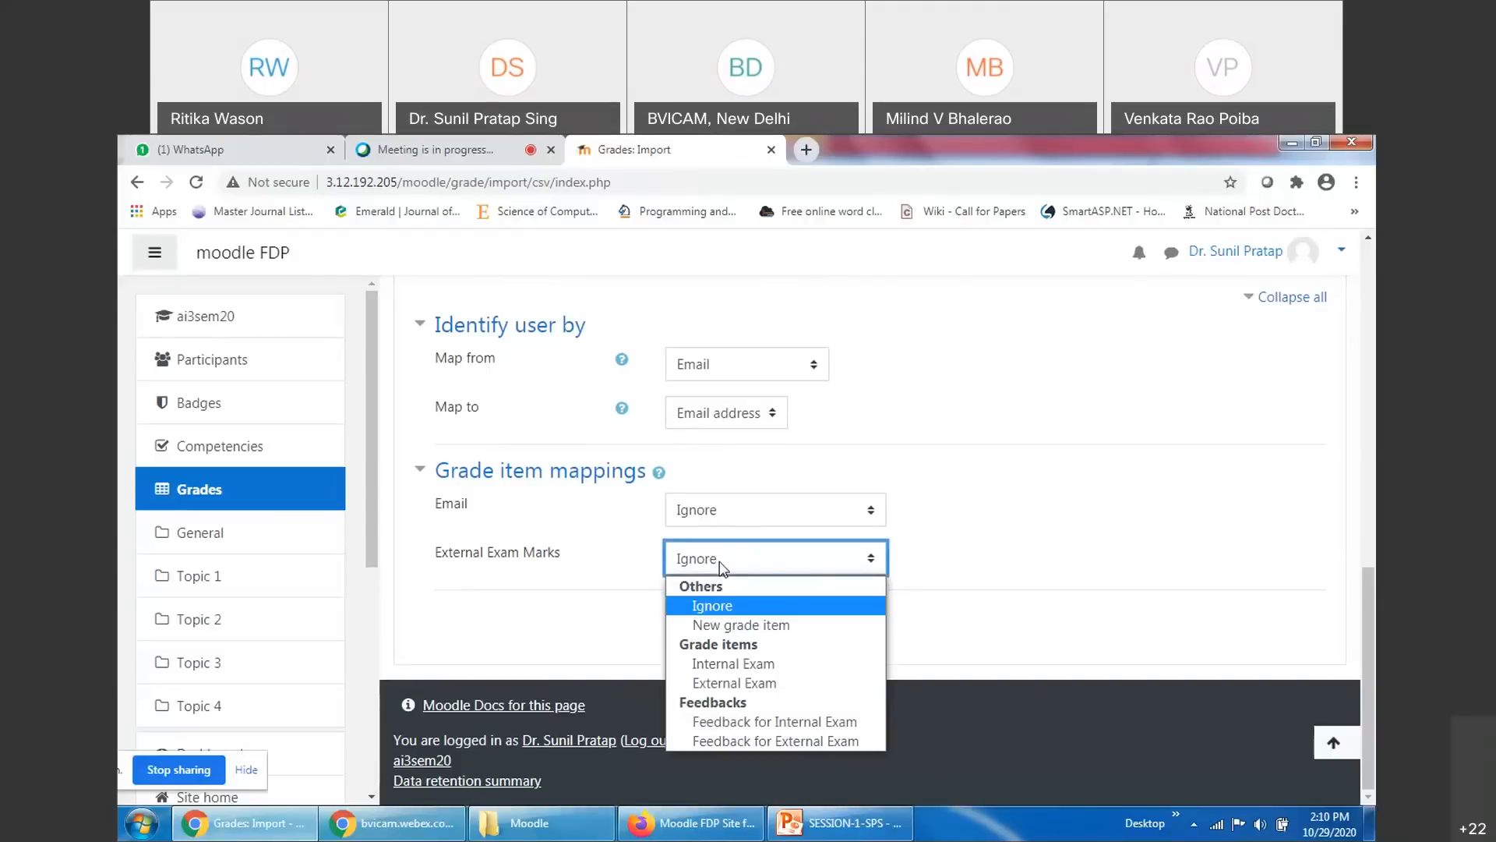
pyautogui.click(752, 685)
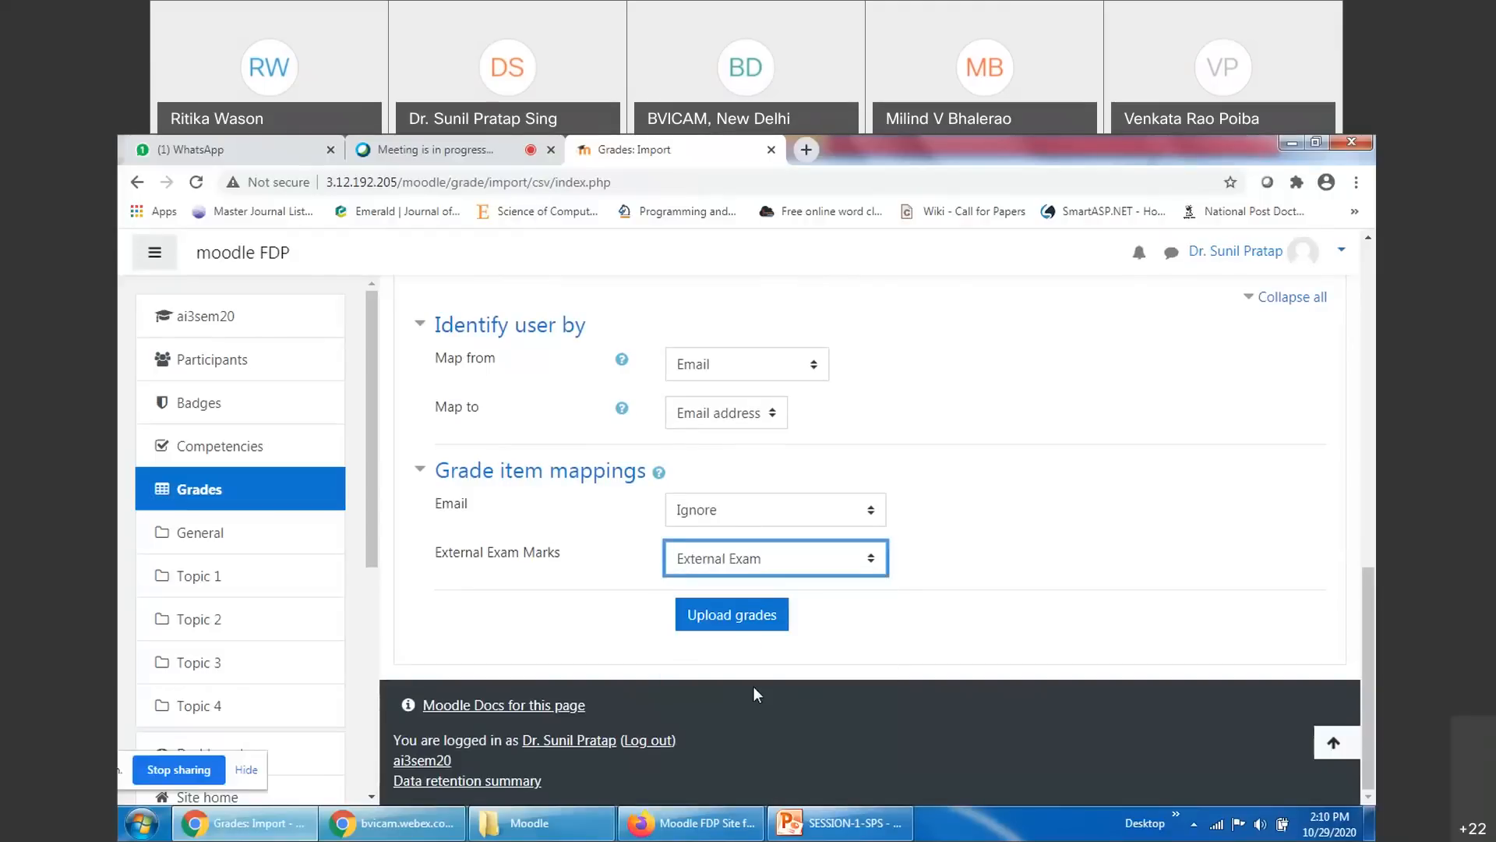
pyautogui.click(732, 615)
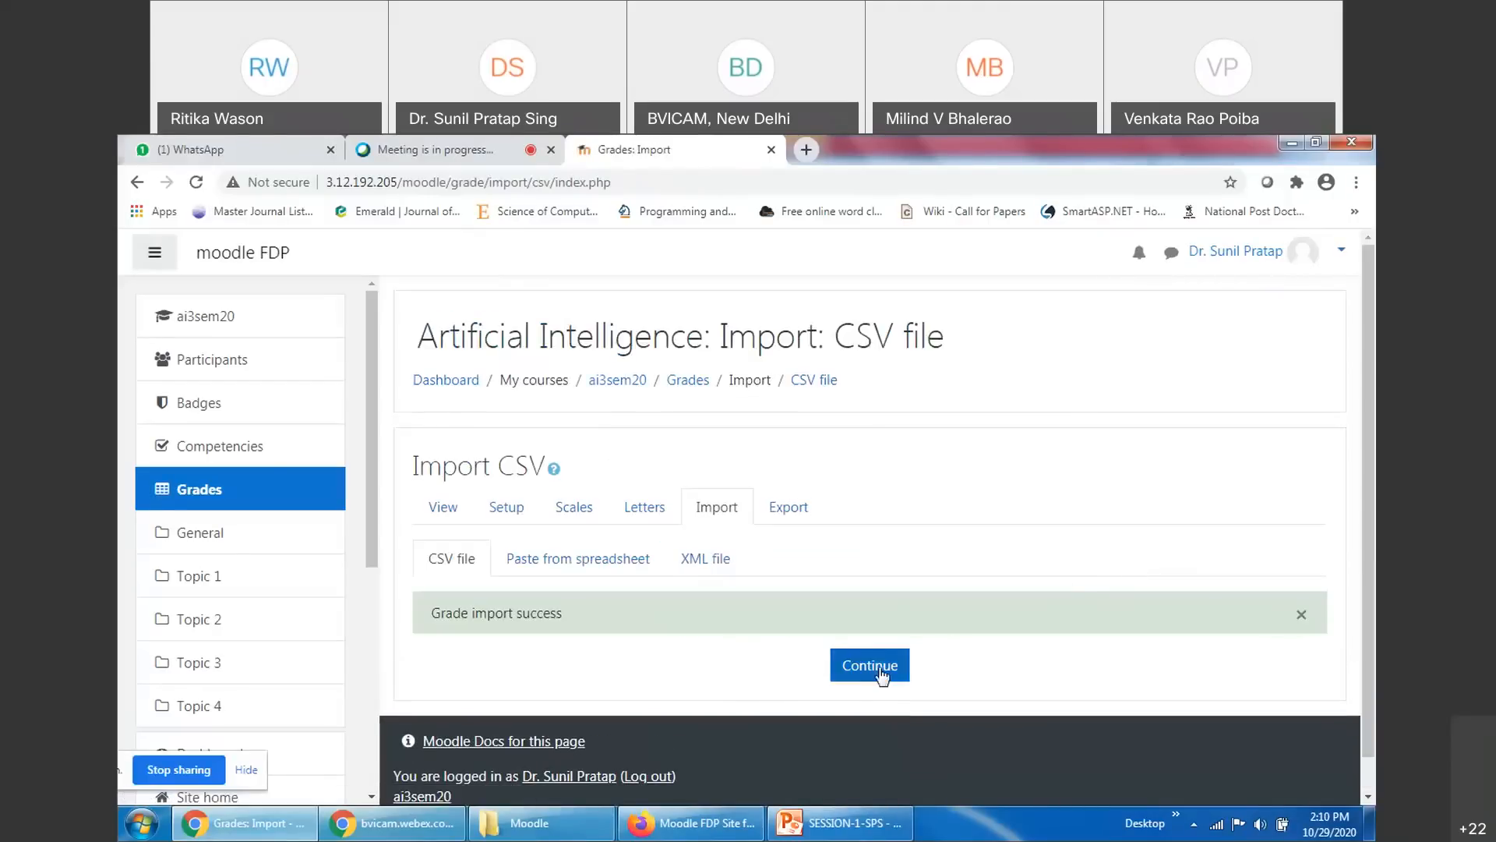
pyautogui.press('Return')
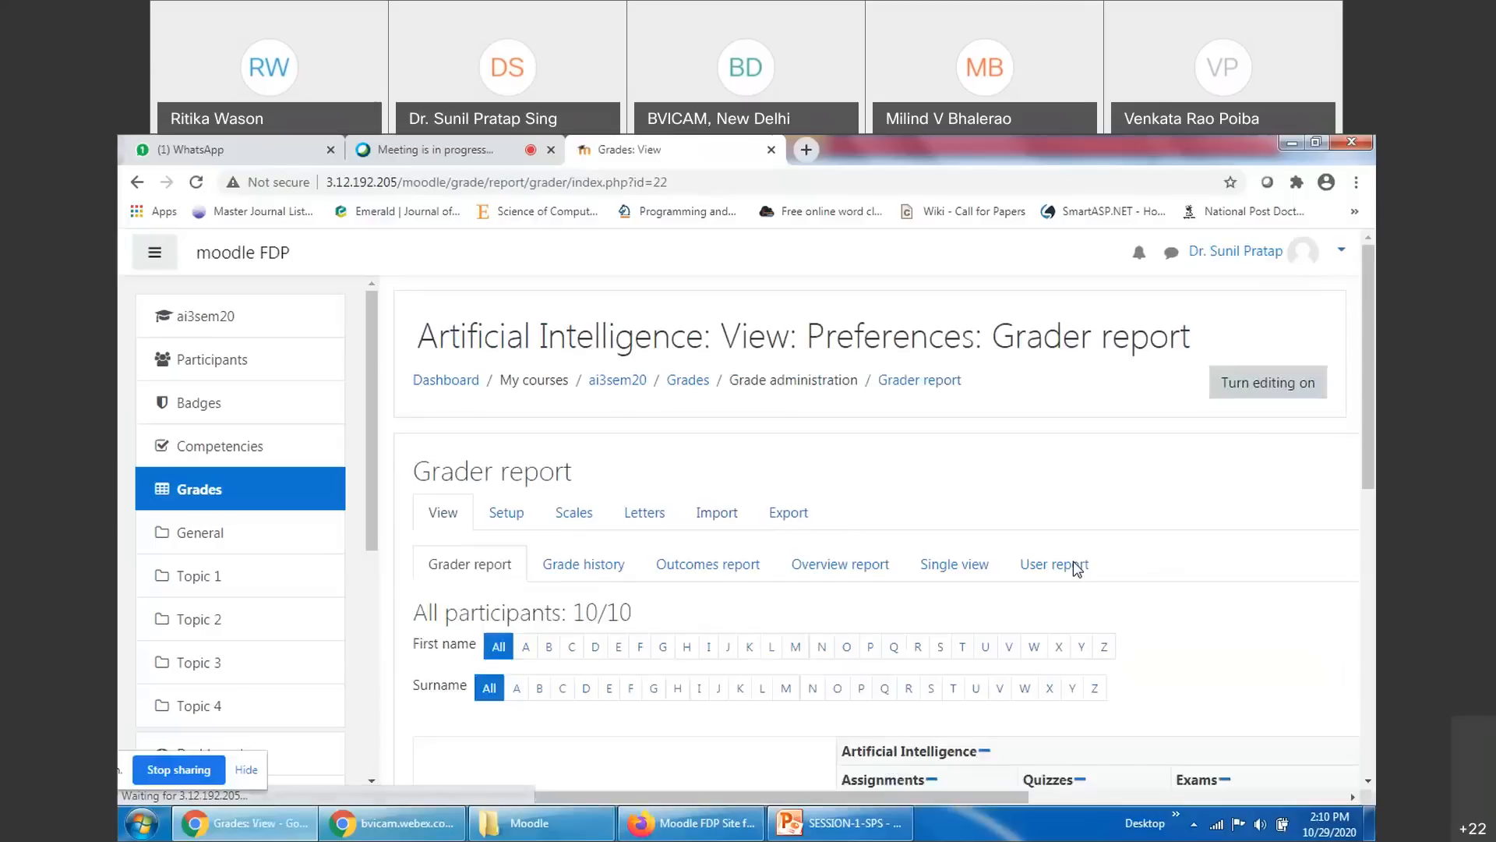
# Review the internal exam, external exam, exams total and course total columns in the grader report
pyautogui.scroll(-3, 1206, 565)
pyautogui.moveTo(980, 797); pyautogui.dragTo(1316, 807)
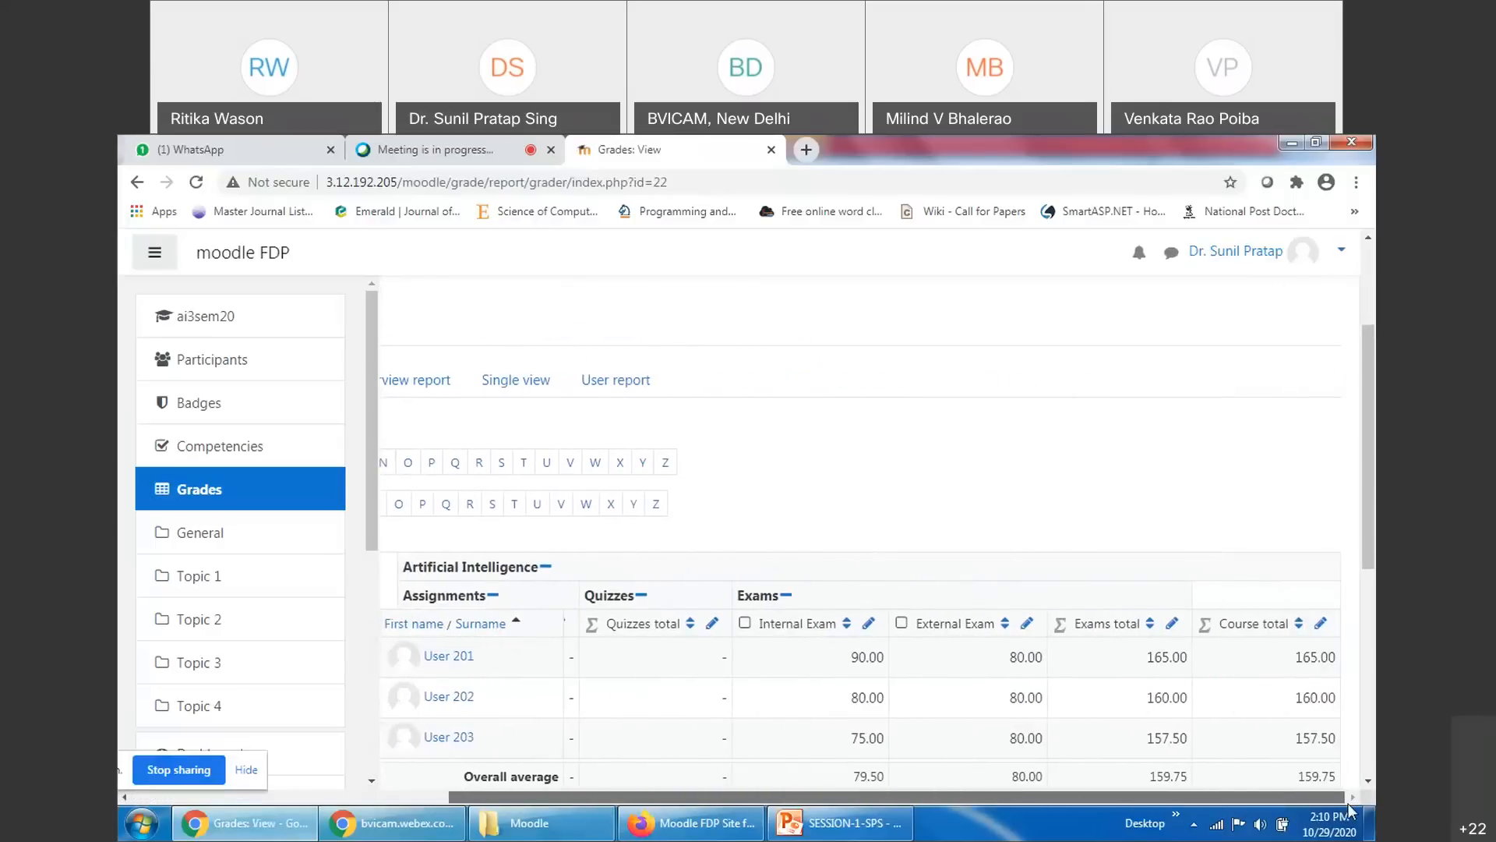
pyautogui.scroll(-3, 1361, 670)
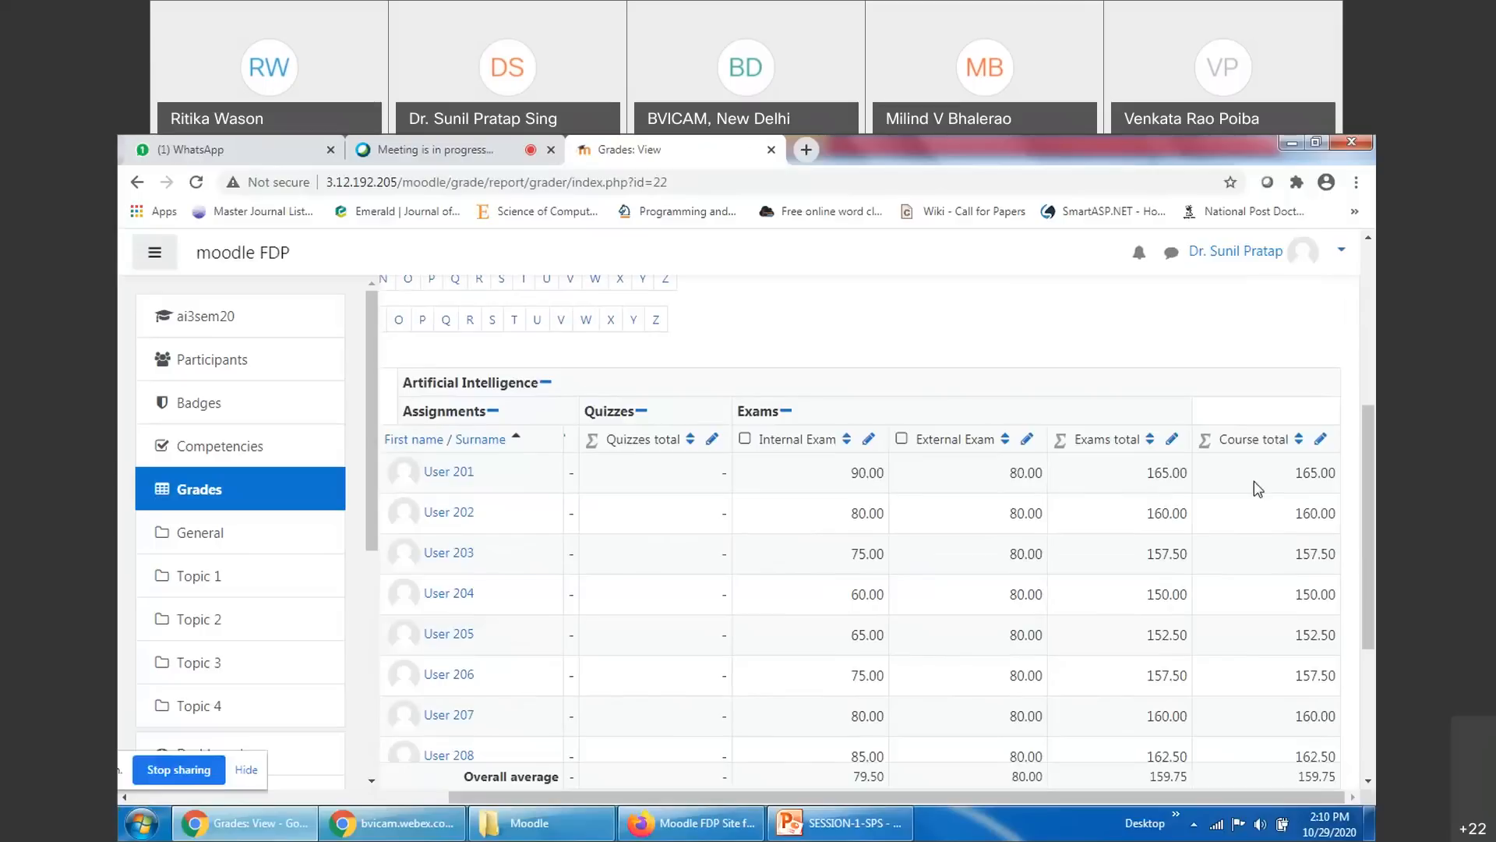
pyautogui.moveTo(1296, 474); pyautogui.dragTo(1334, 477)
pyautogui.click(1325, 479)
pyautogui.scroll(3, 858, 569)
pyautogui.moveTo(885, 796); pyautogui.dragTo(598, 824)
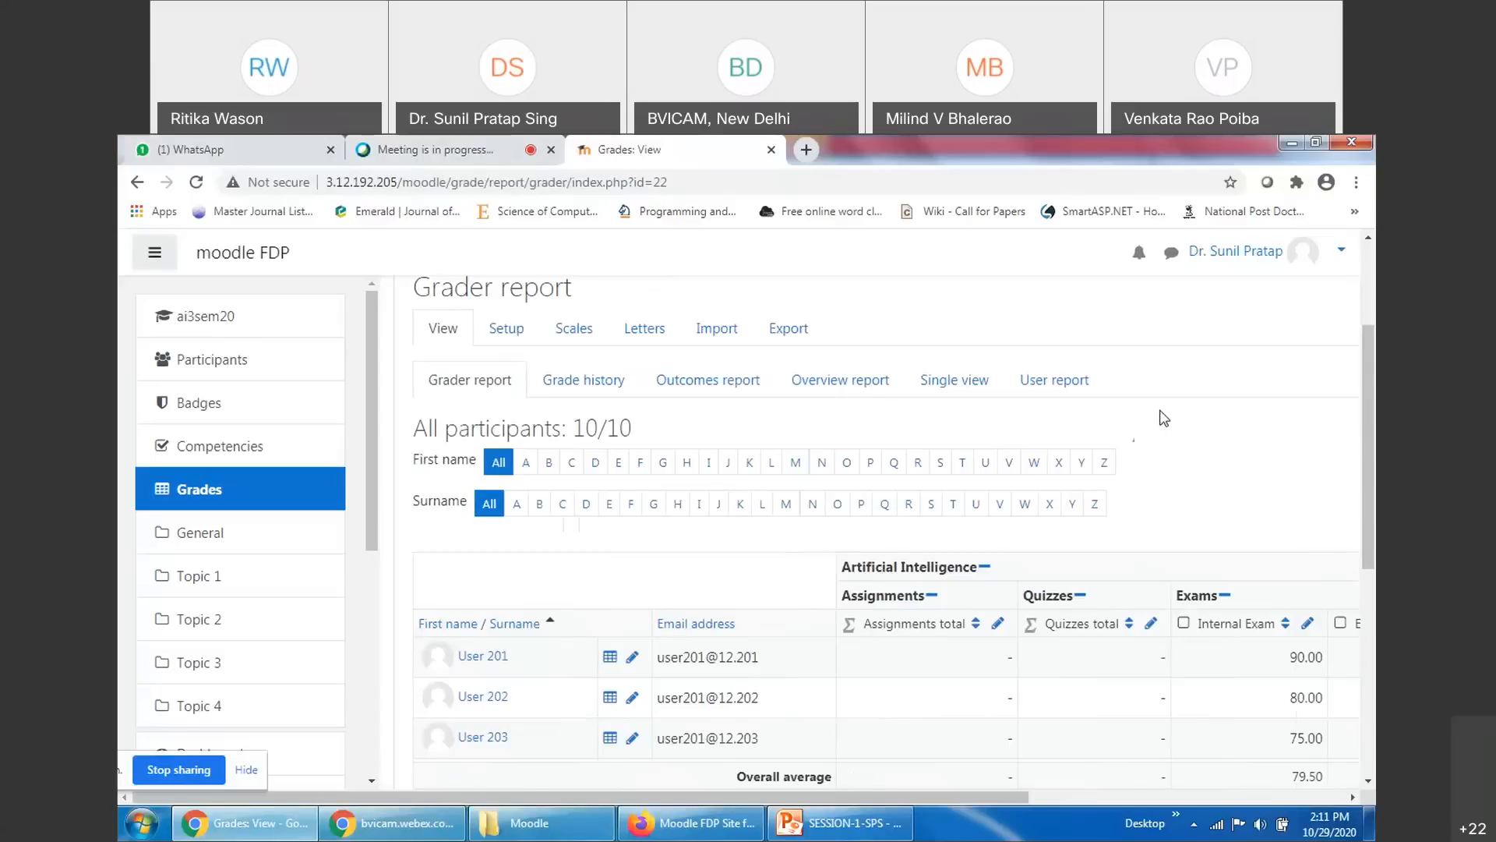
# Look through the course's grade scales, grade letters and CSV import page
pyautogui.click(574, 329)
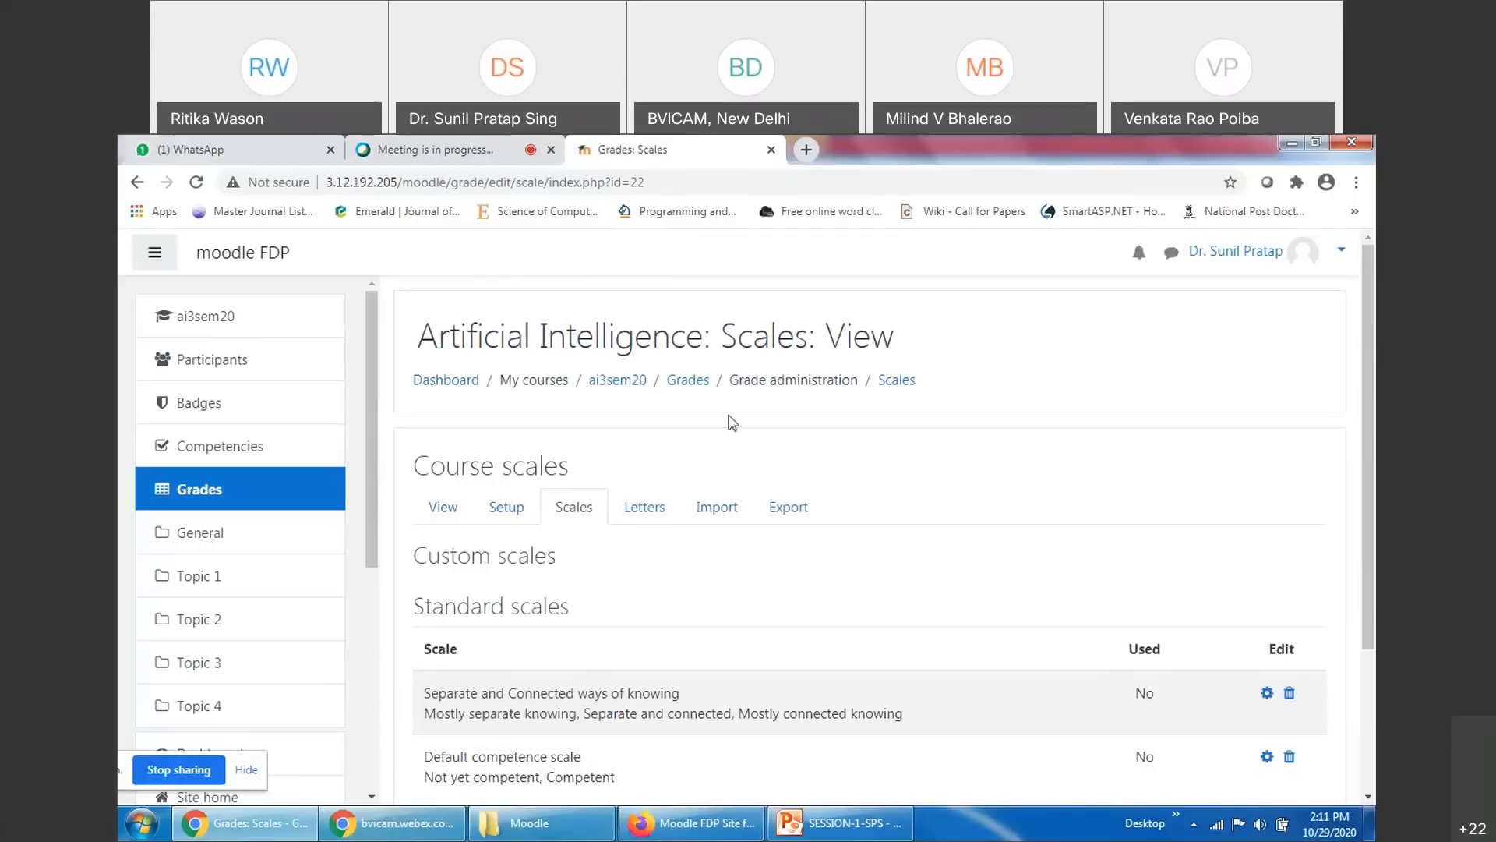
pyautogui.click(644, 508)
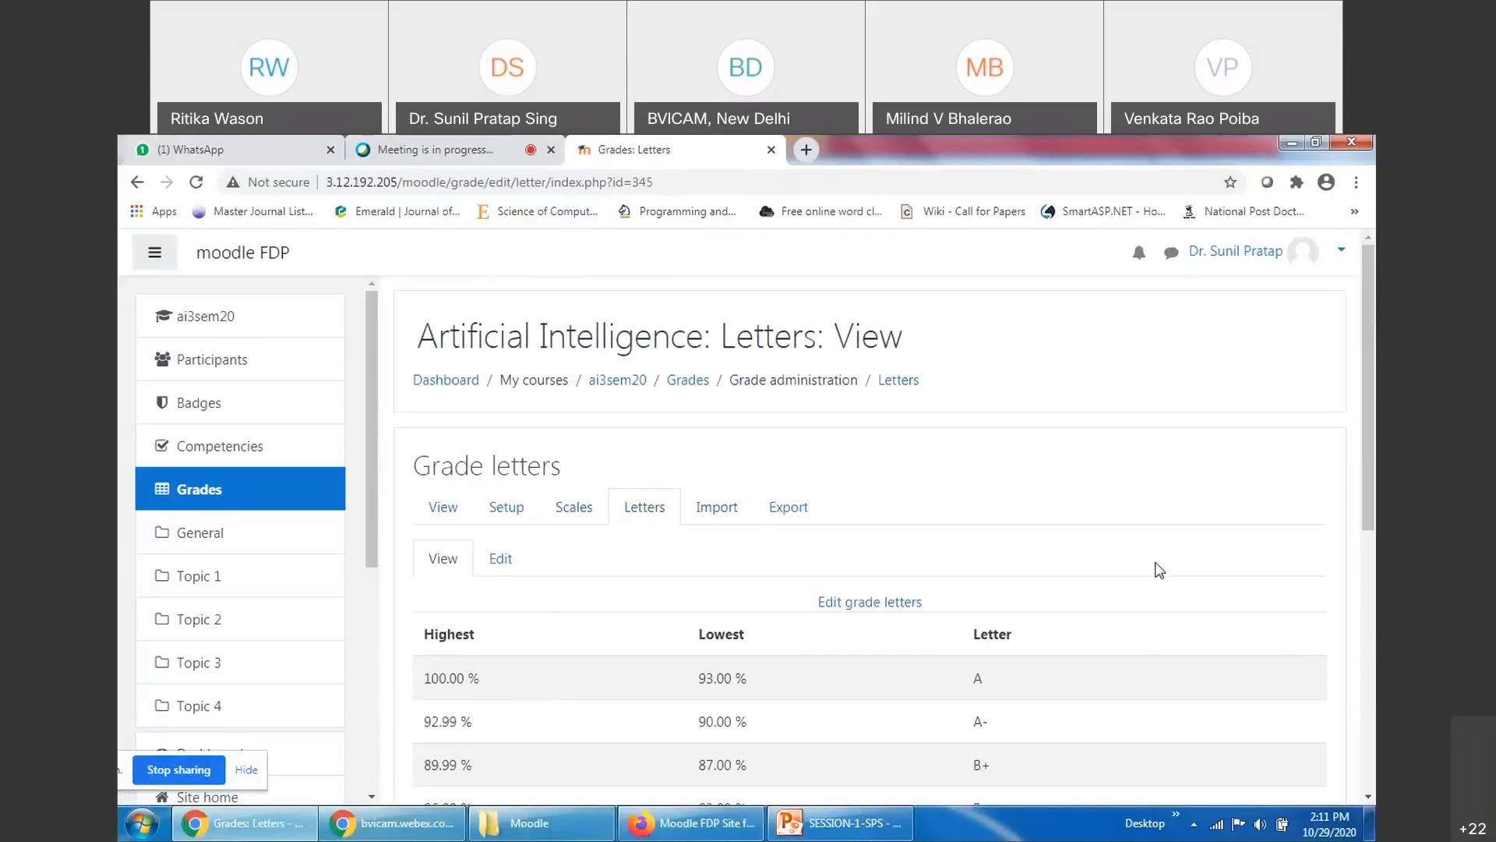
pyautogui.click(717, 507)
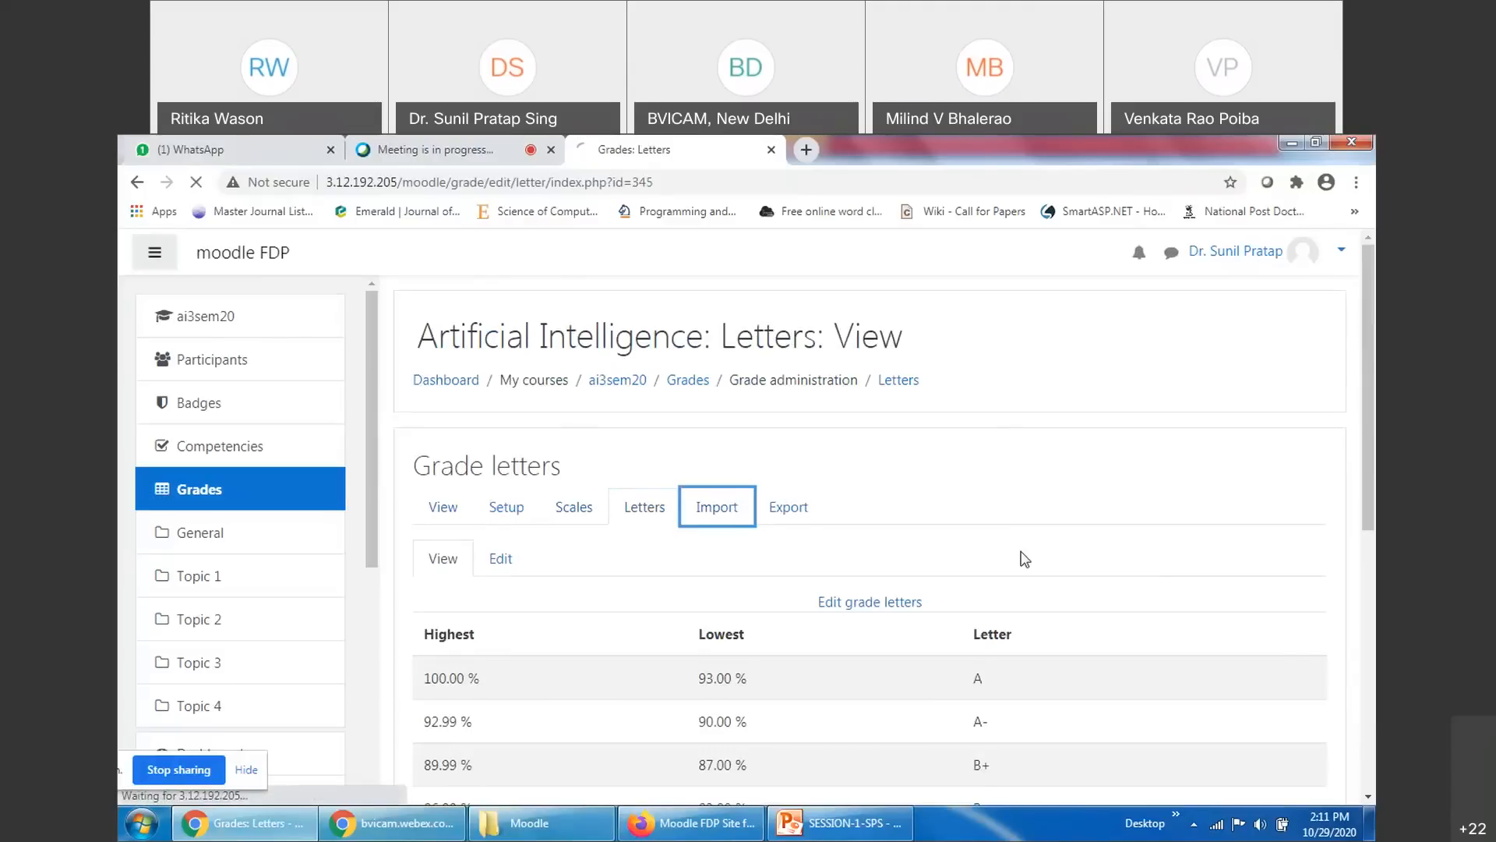
pyautogui.scroll(-1, 1032, 550)
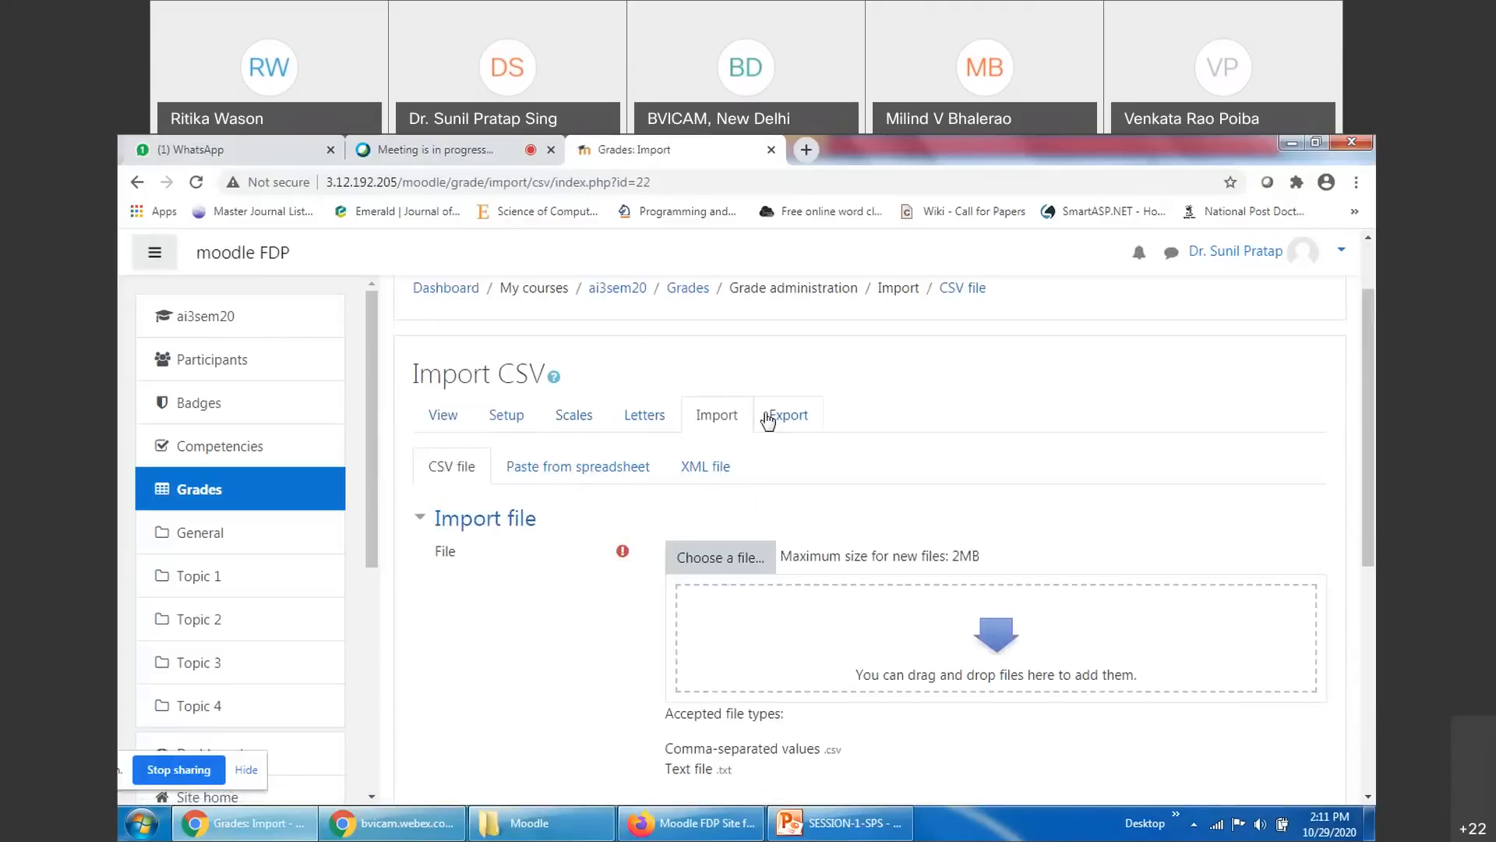
# Examine the grade items offered for OpenDocument spreadsheet export, and return to the grader report
pyautogui.click(805, 421)
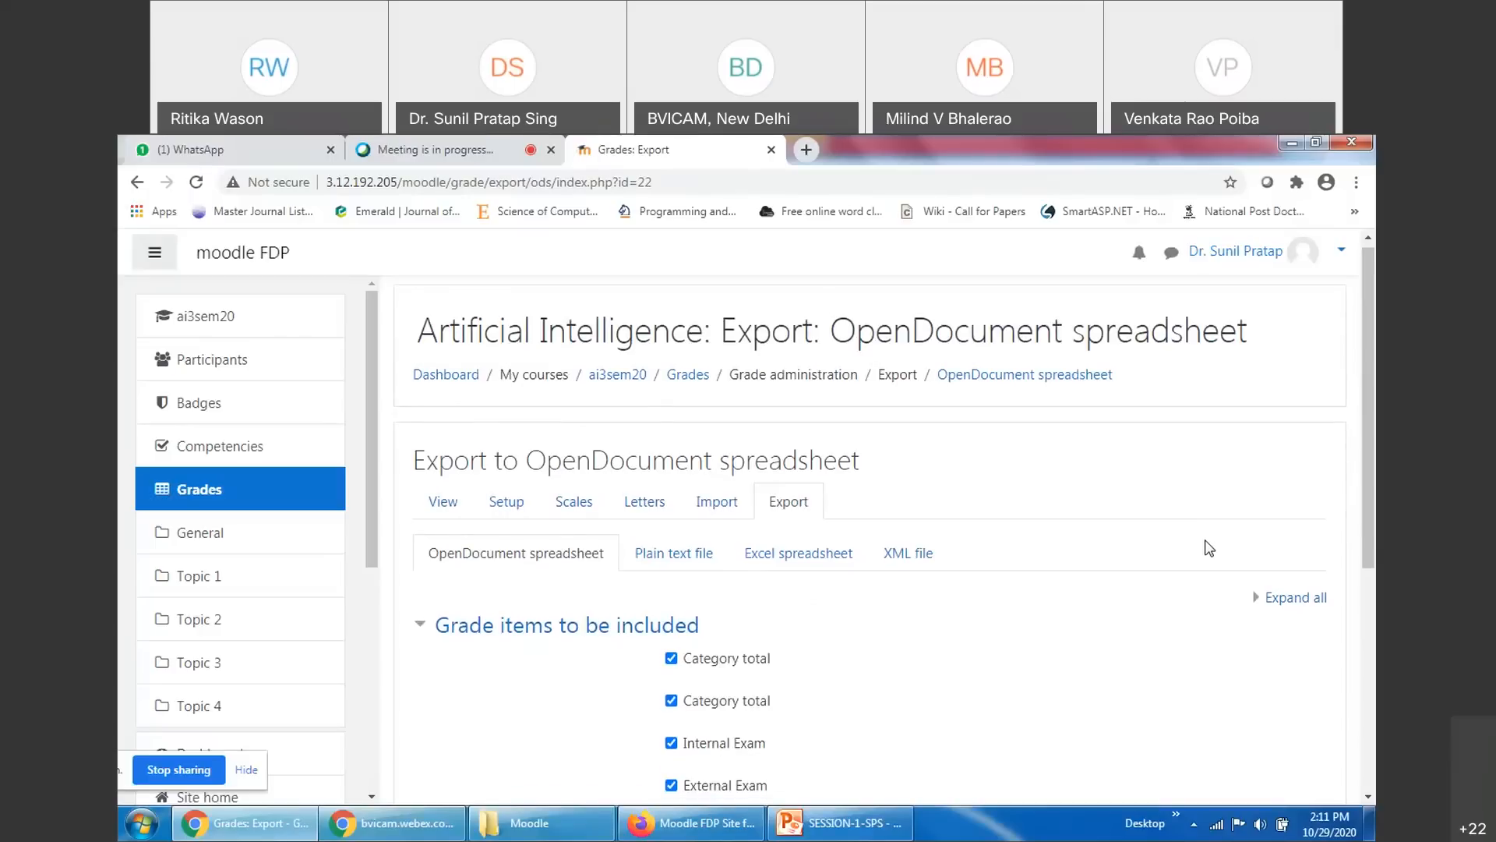
pyautogui.scroll(-3, 1169, 548)
pyautogui.scroll(2, 779, 506)
pyautogui.scroll(-3, 789, 481)
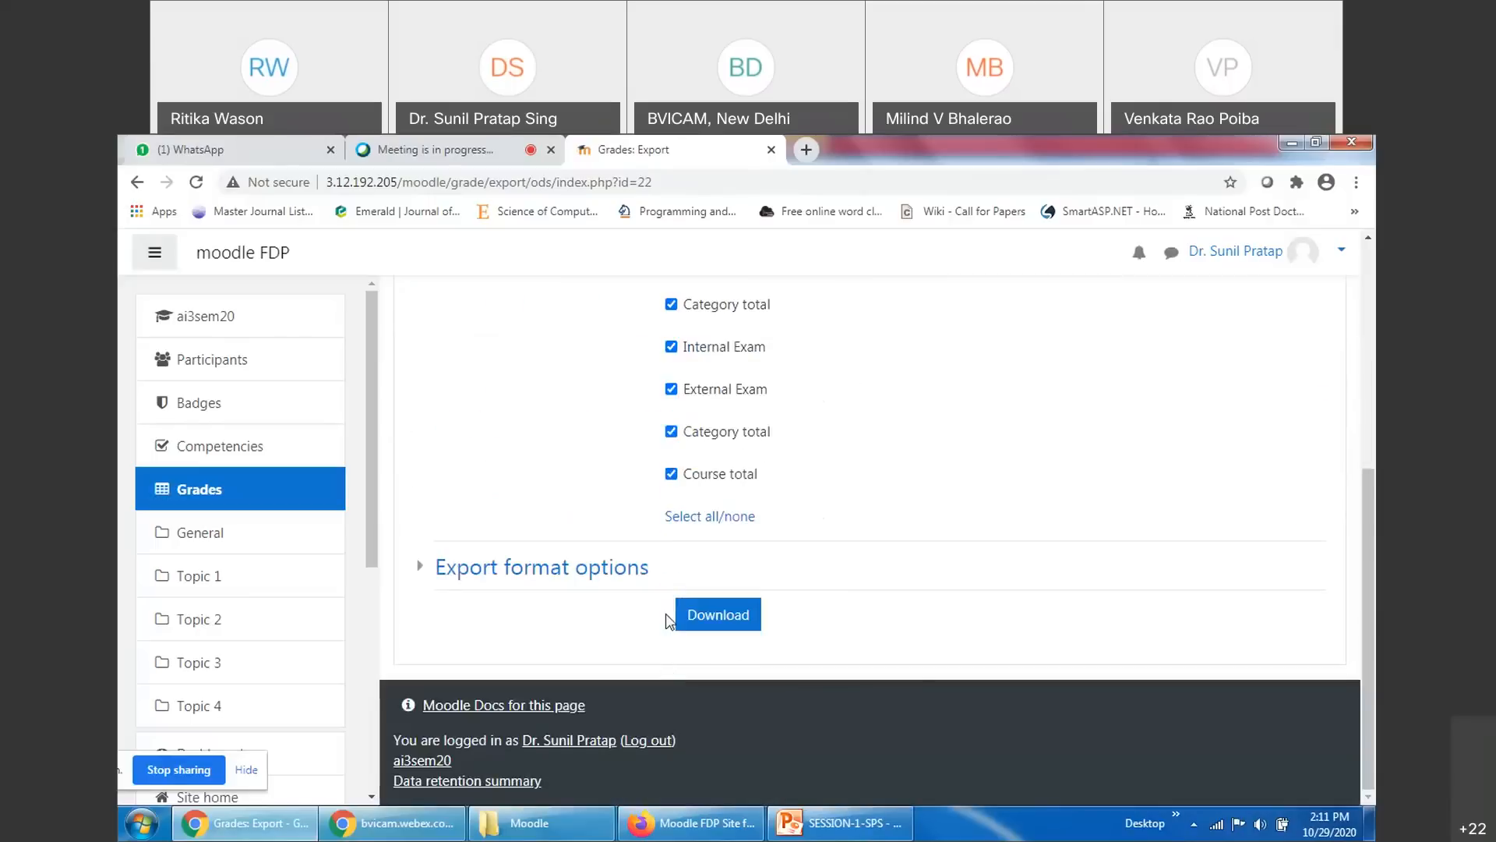
pyautogui.scroll(5, 978, 591)
pyautogui.click(443, 507)
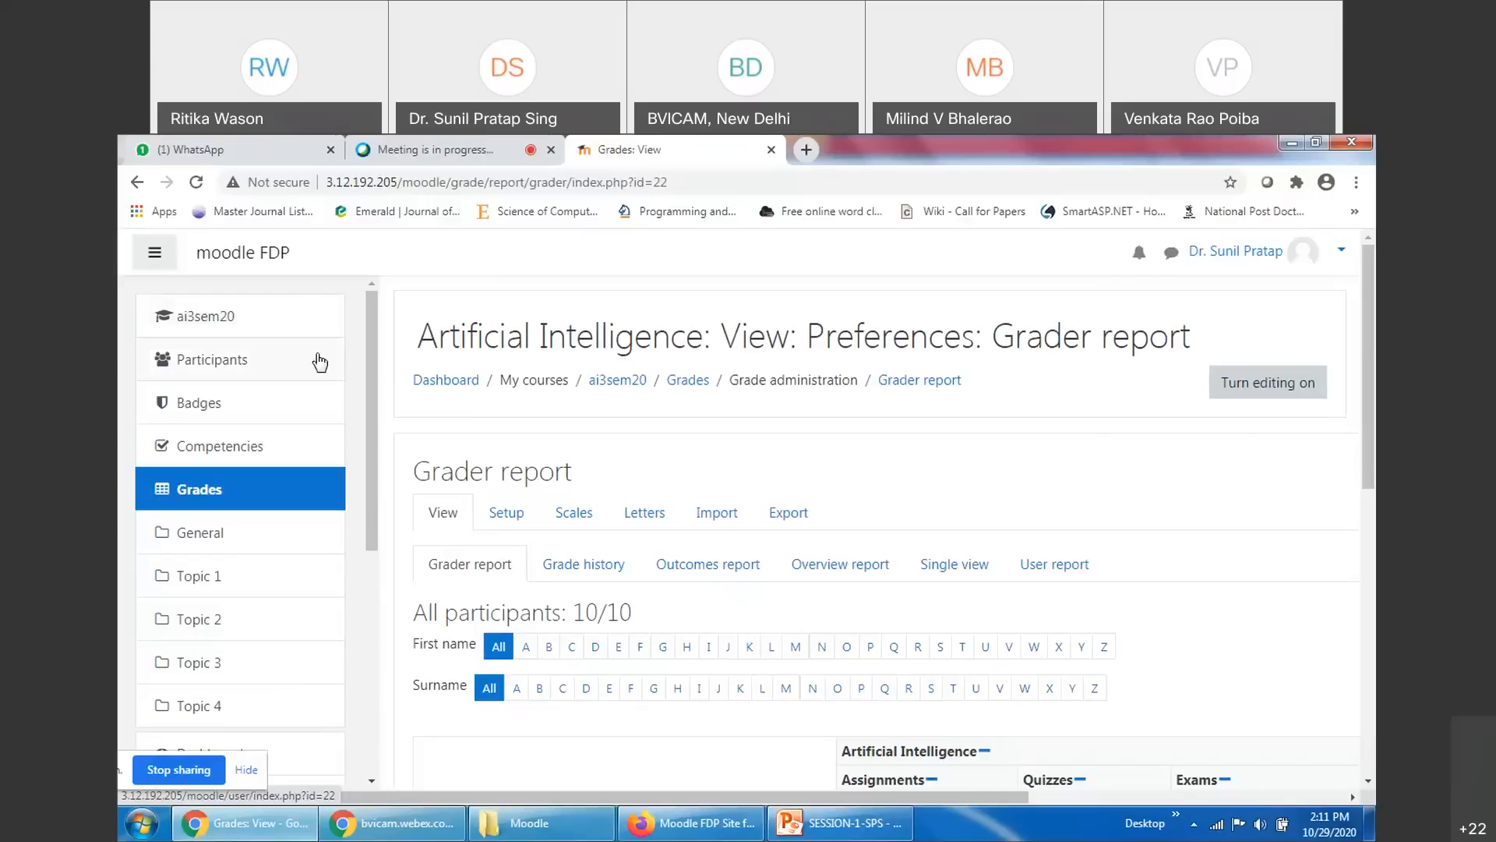
# Open the ai3sem20 course page and turn editing on
pyautogui.click(205, 319)
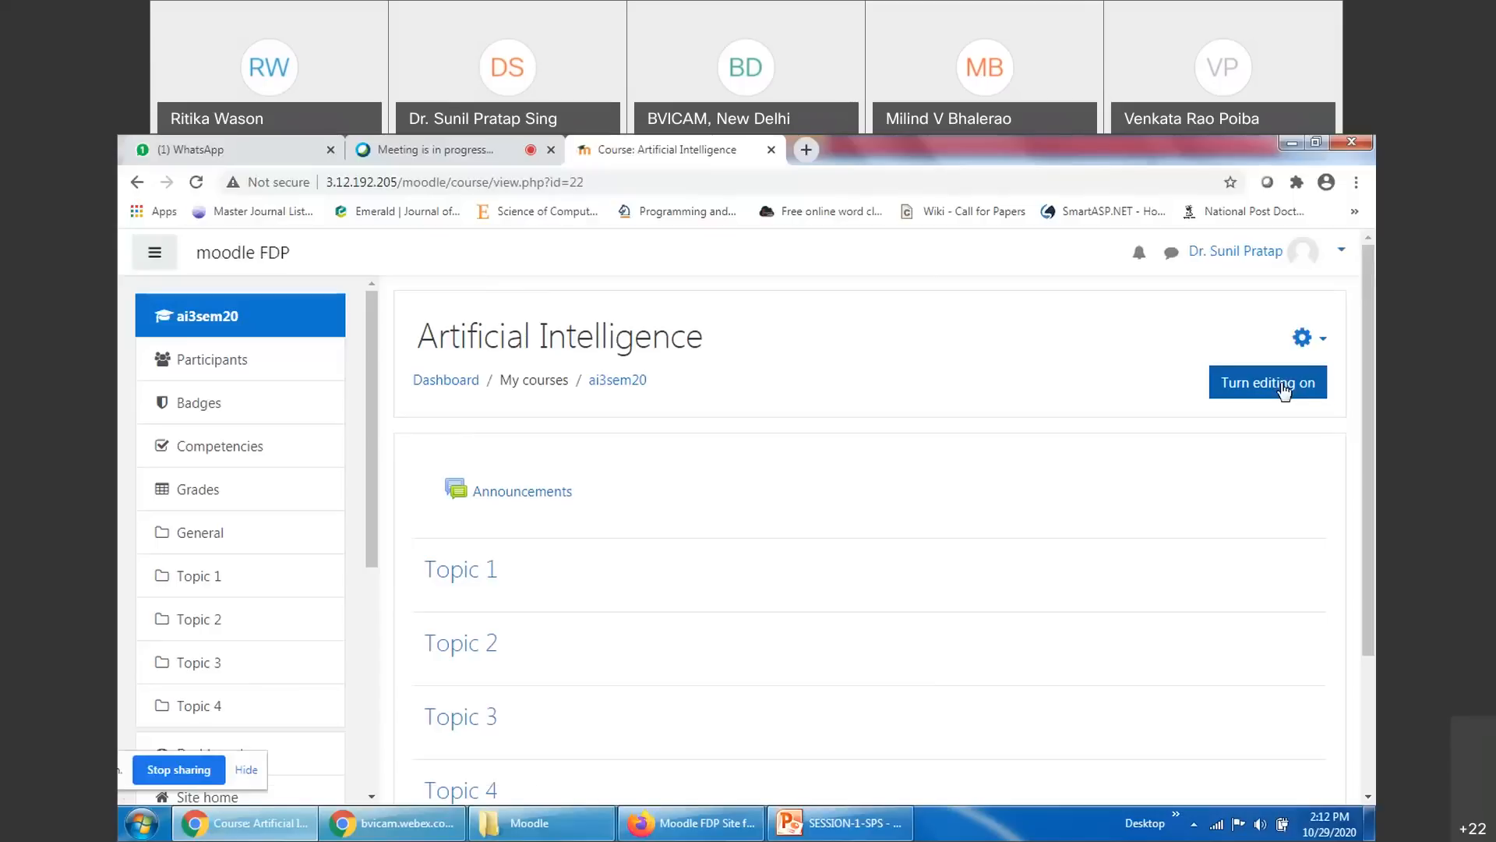
pyautogui.click(1283, 384)
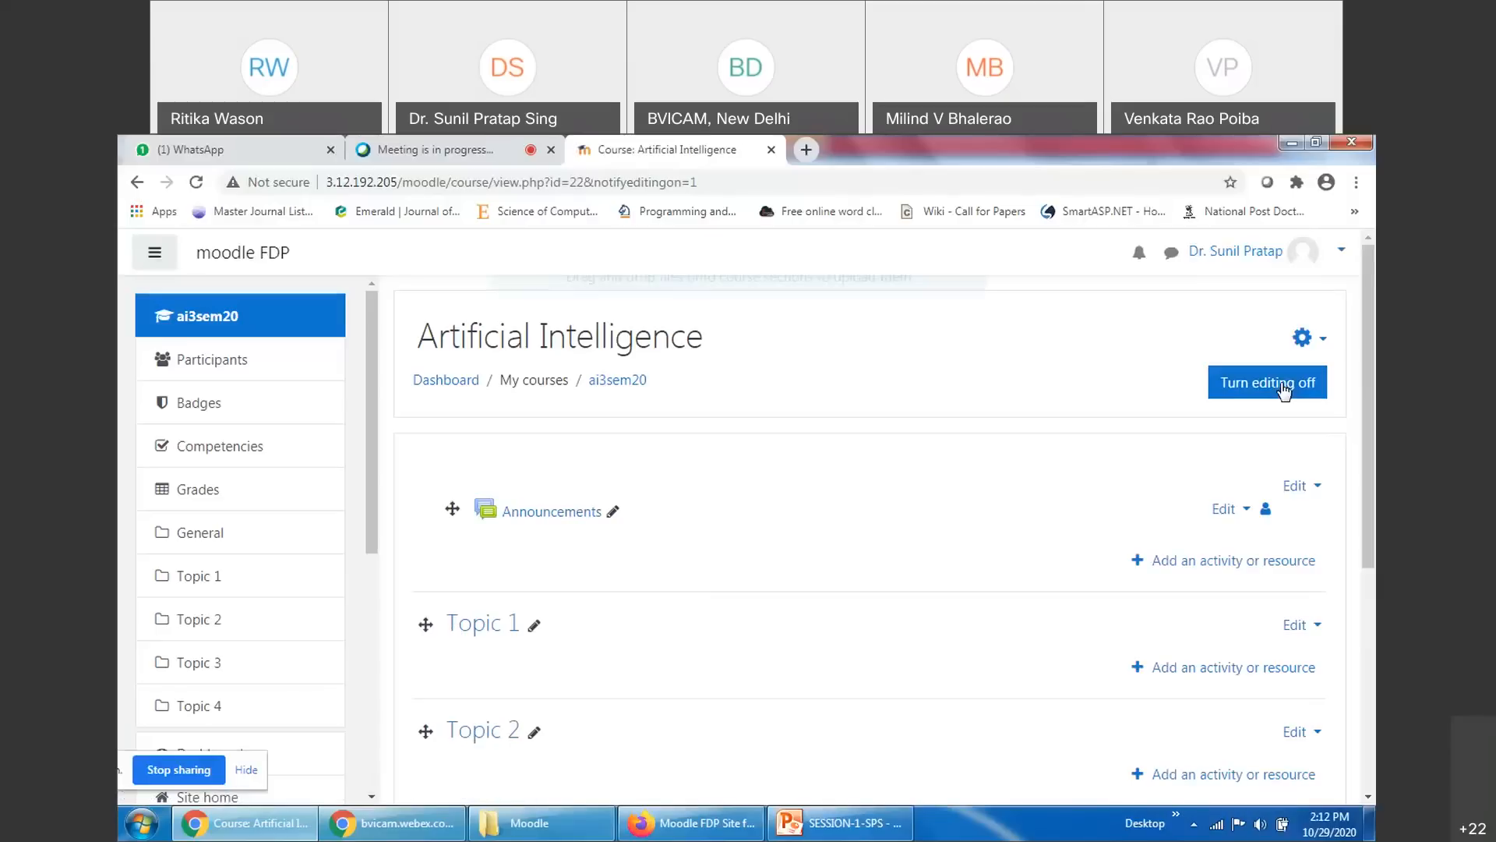
# Switch to the Webex meeting and read the participants' questions about internal exam marks in the chat
pyautogui.click(437, 149)
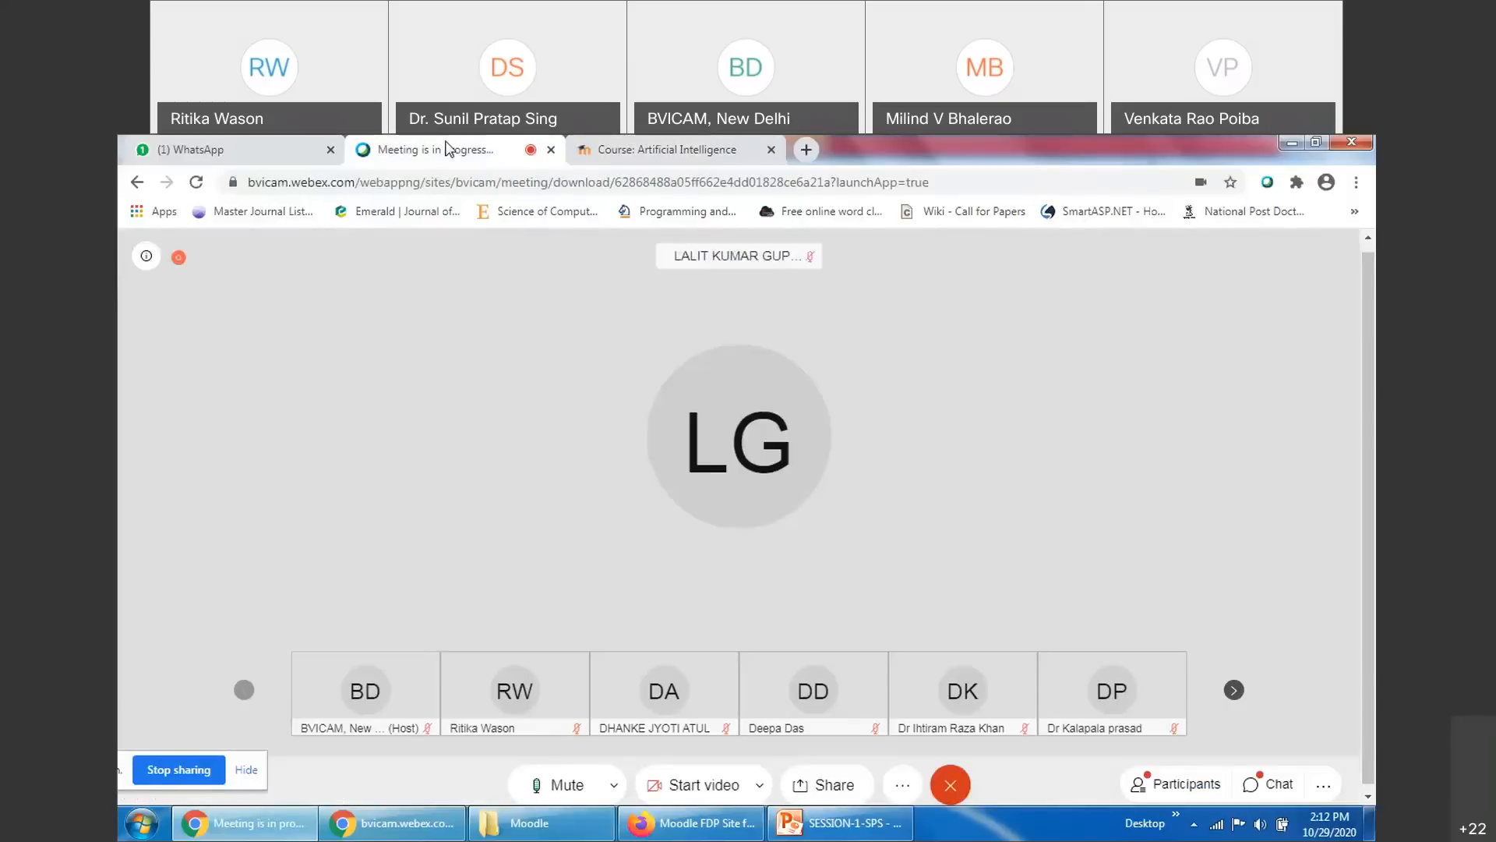
pyautogui.click(1275, 784)
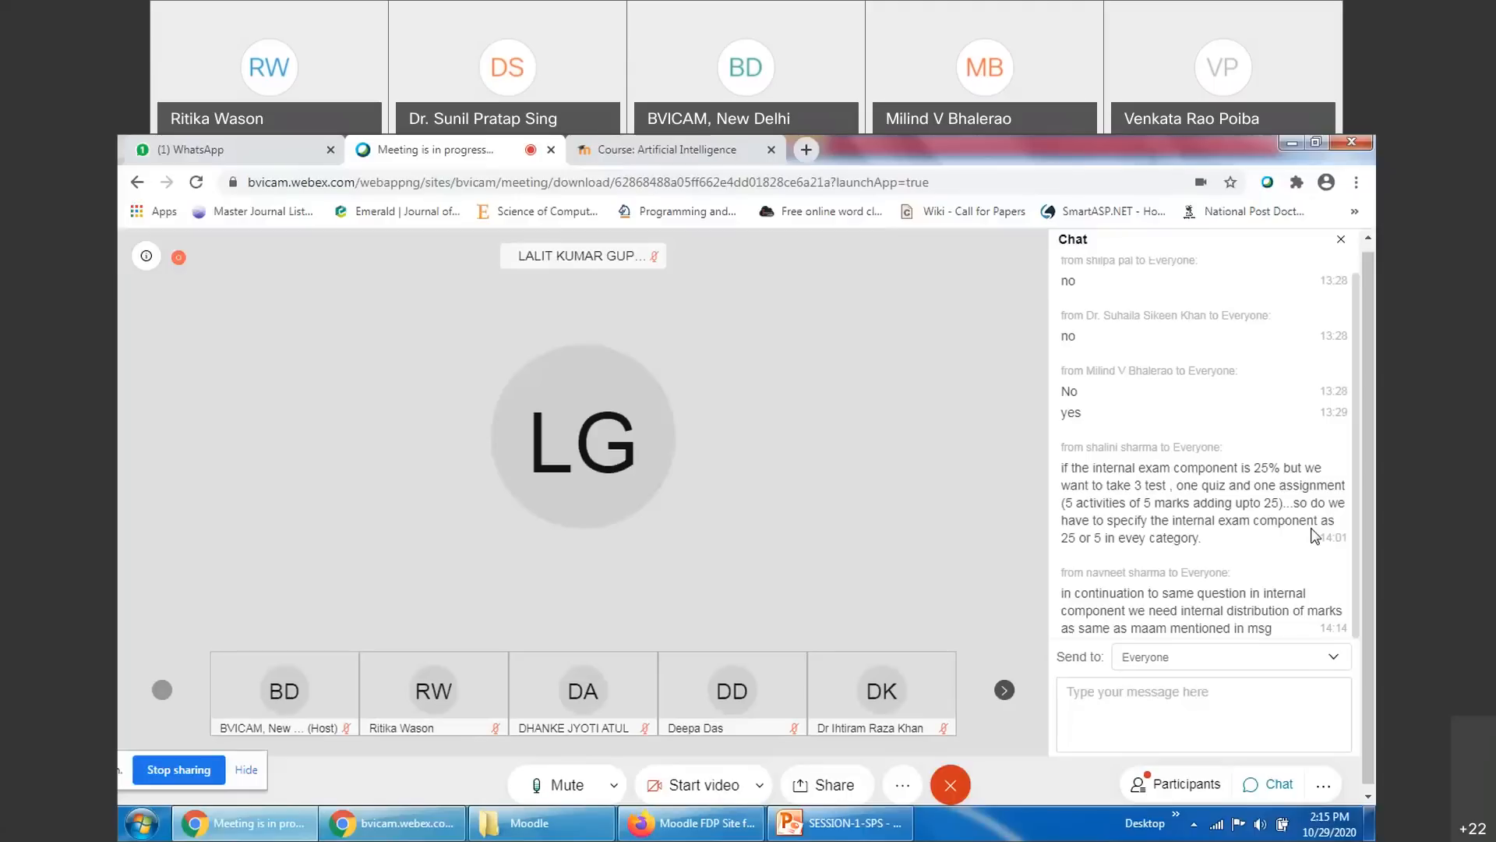
pyautogui.scroll(-1, 1317, 479)
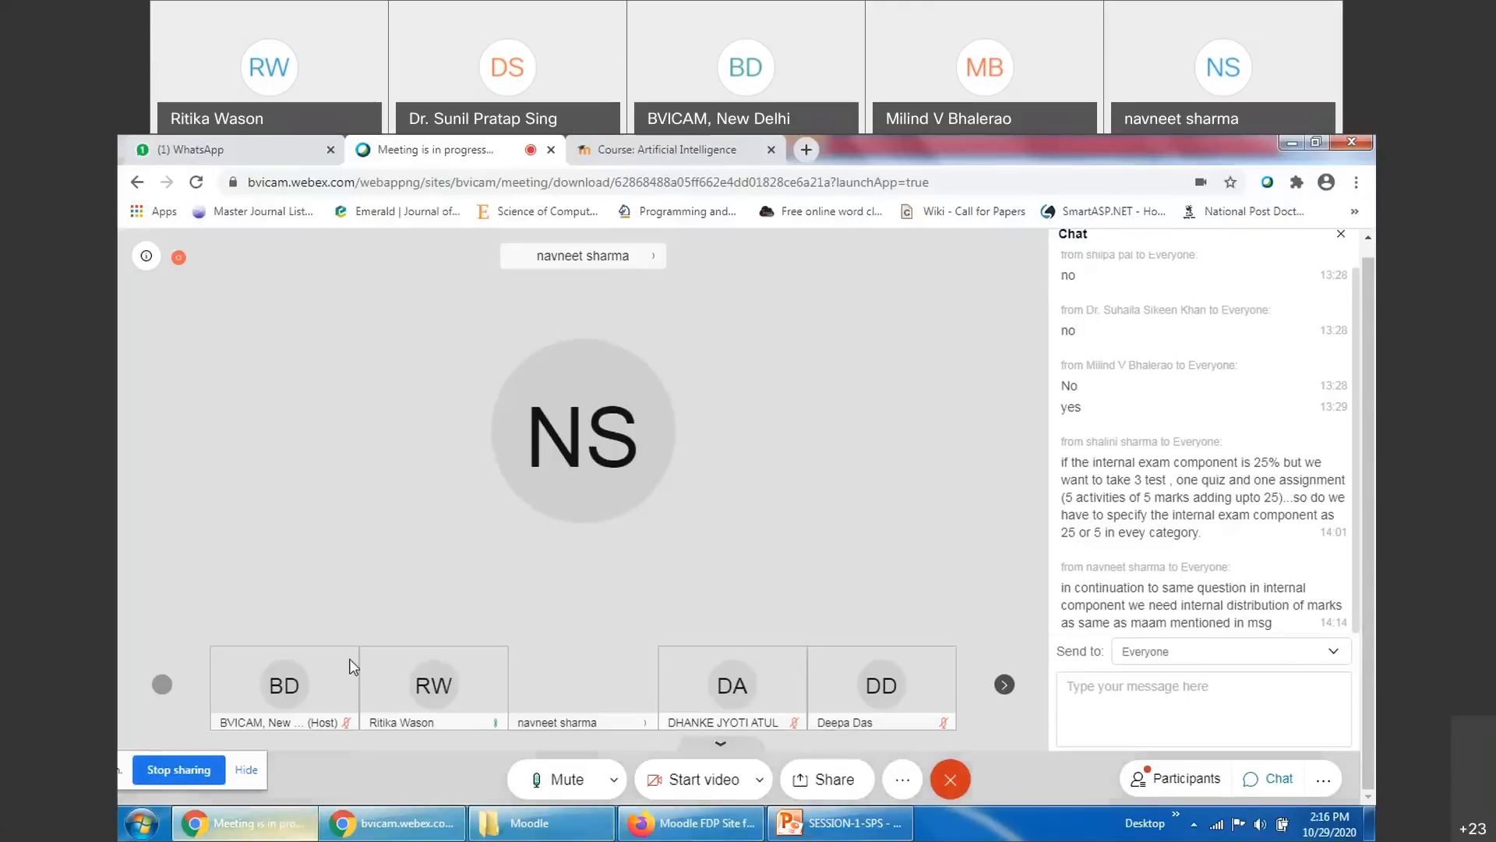
pyautogui.click(639, 149)
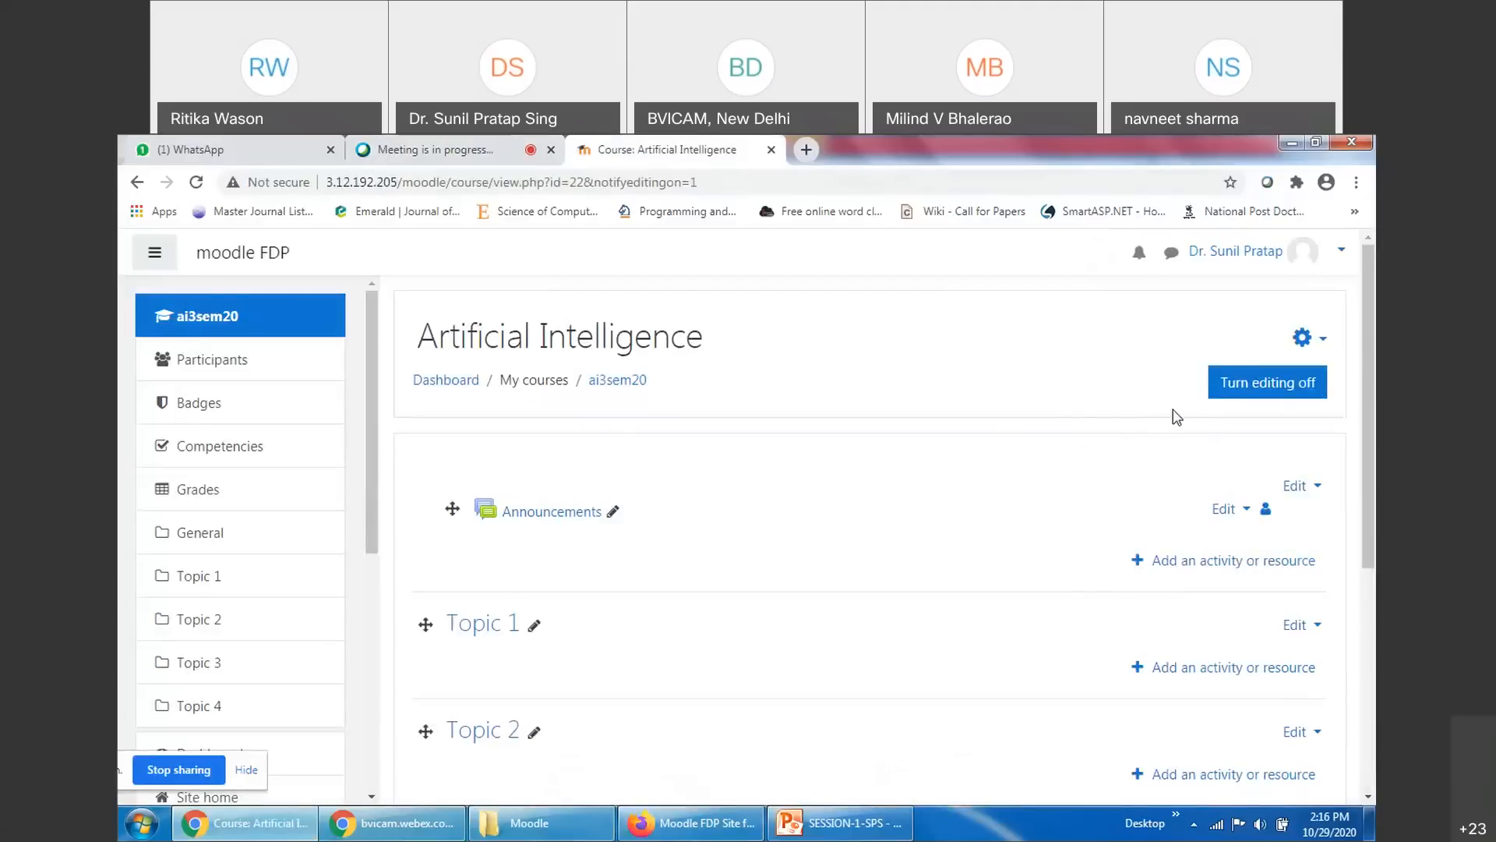
pyautogui.click(428, 143)
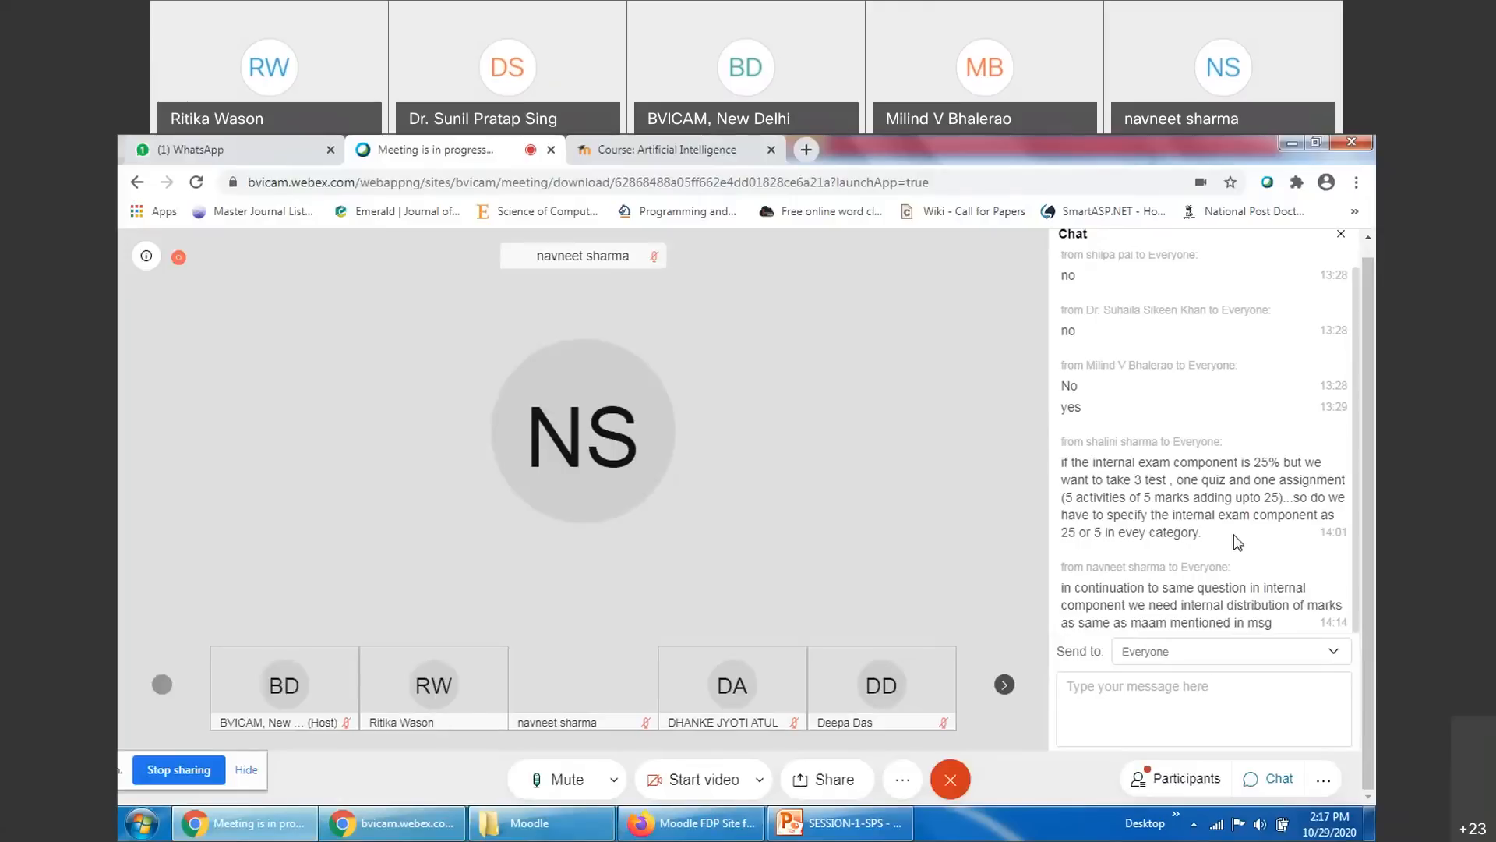
# Switch back to the Moodle course page, turn editing off and turn it on again
pyautogui.click(661, 148)
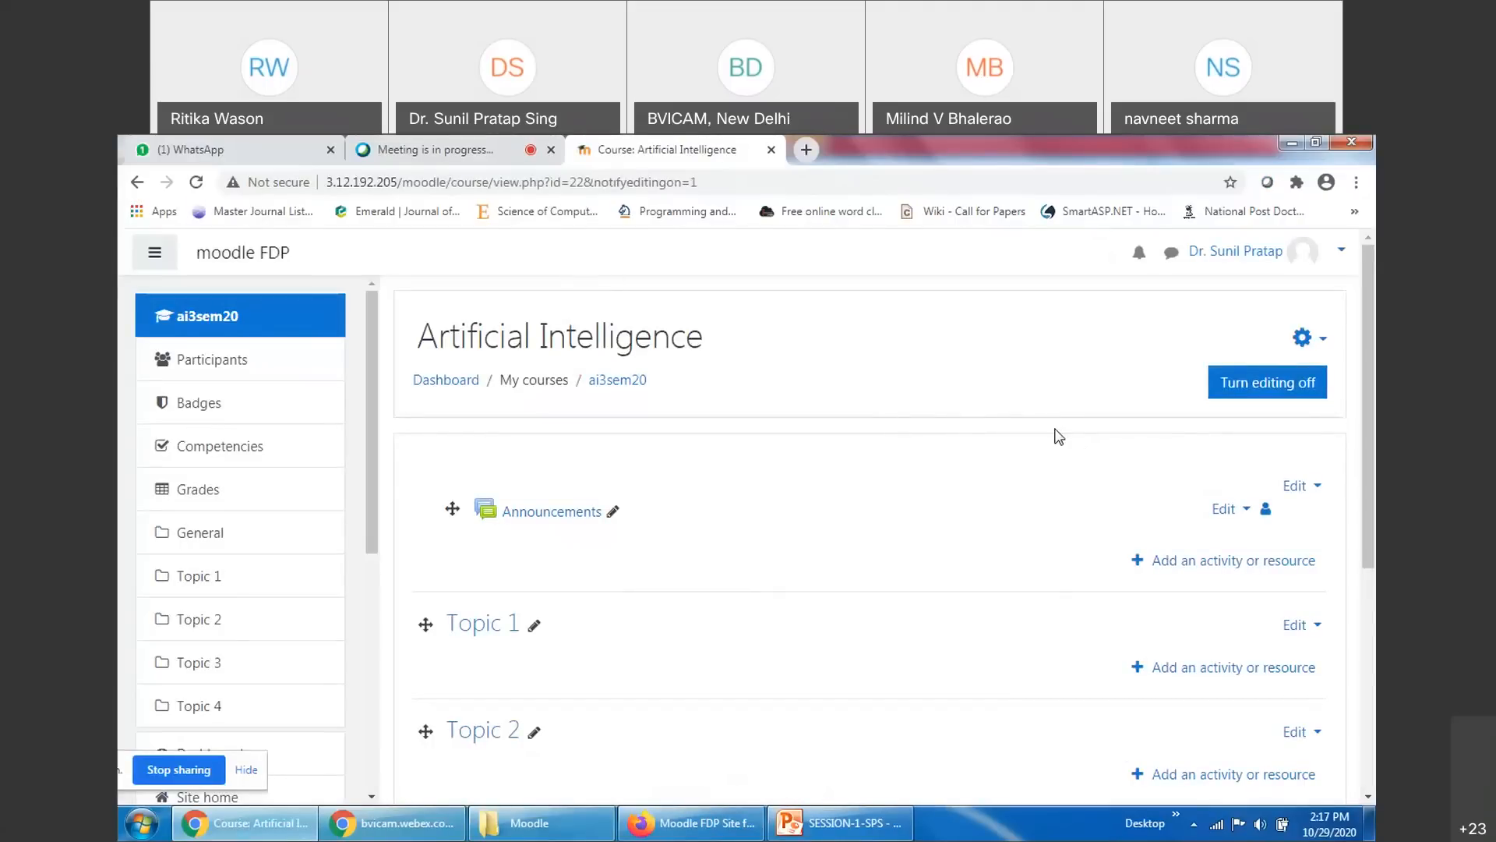
pyautogui.click(1300, 400)
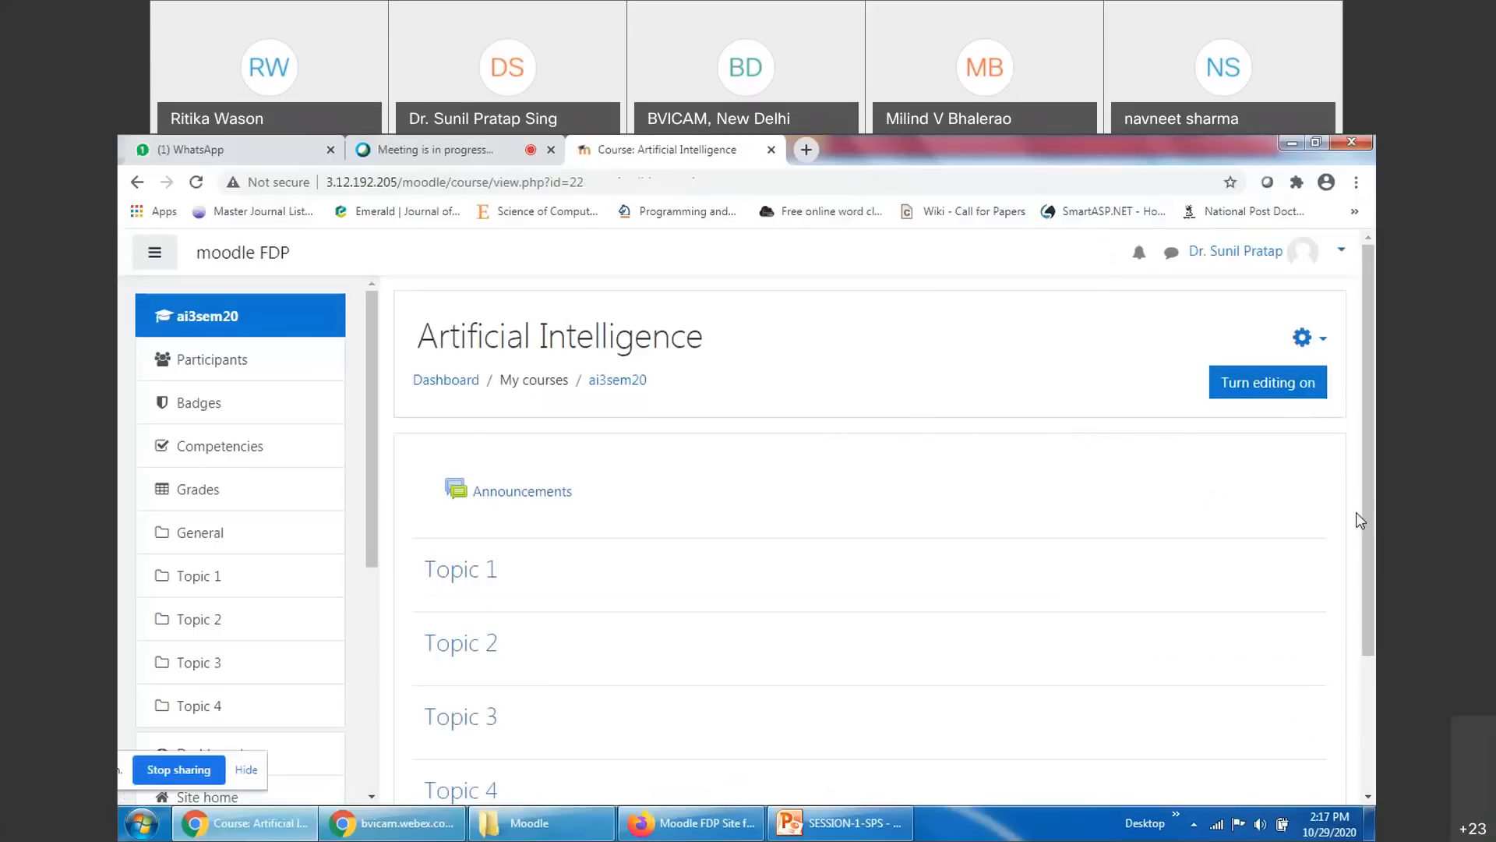
pyautogui.click(1264, 394)
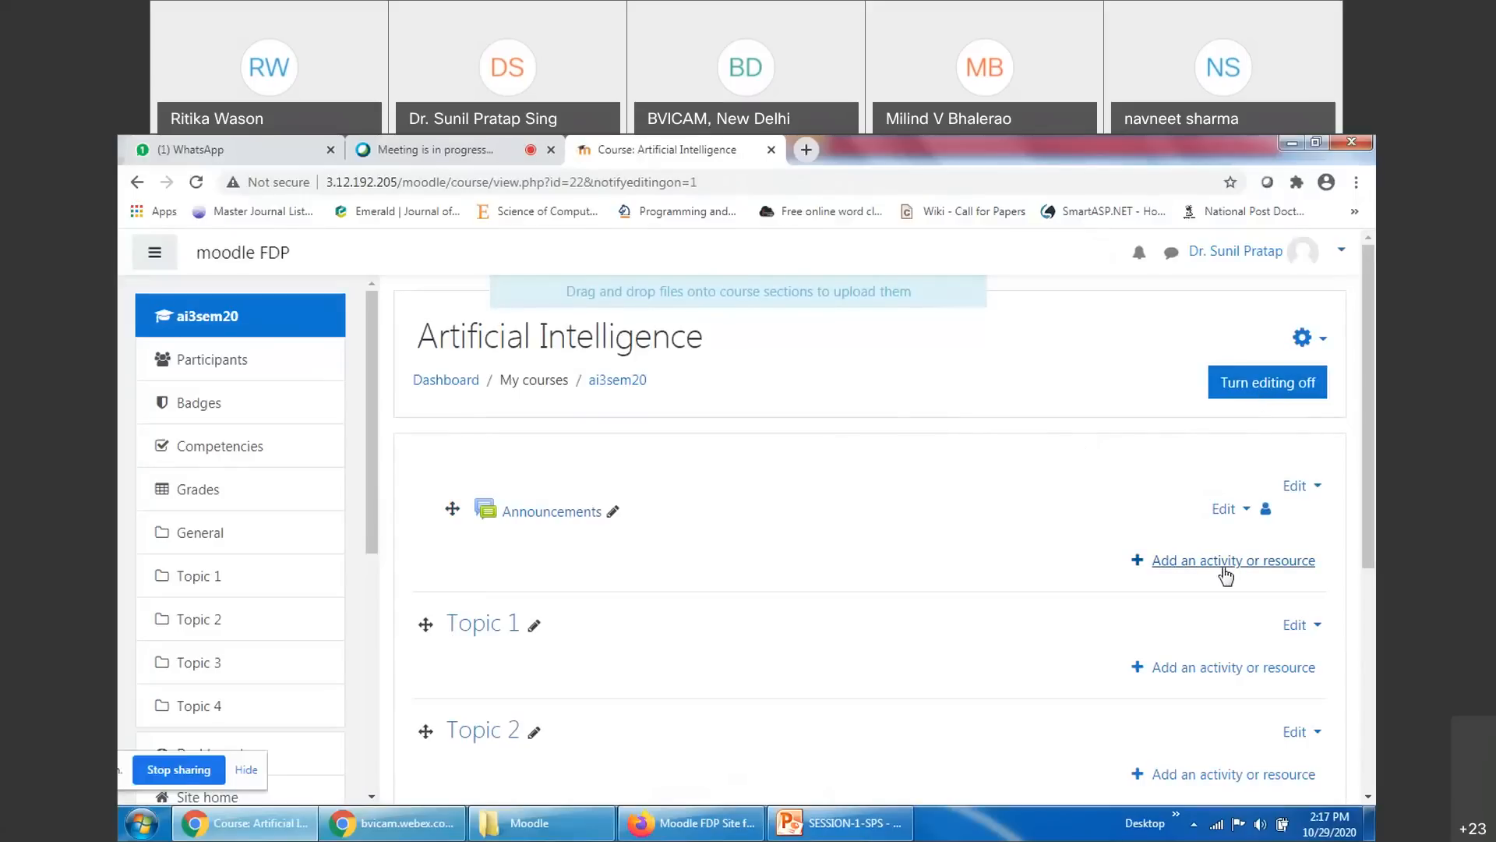
# Examine the Artificial Intelligence course's sections from Announcements to Topic 4 and where each allows adding an activity or resource
pyautogui.scroll(-4, 1226, 575)
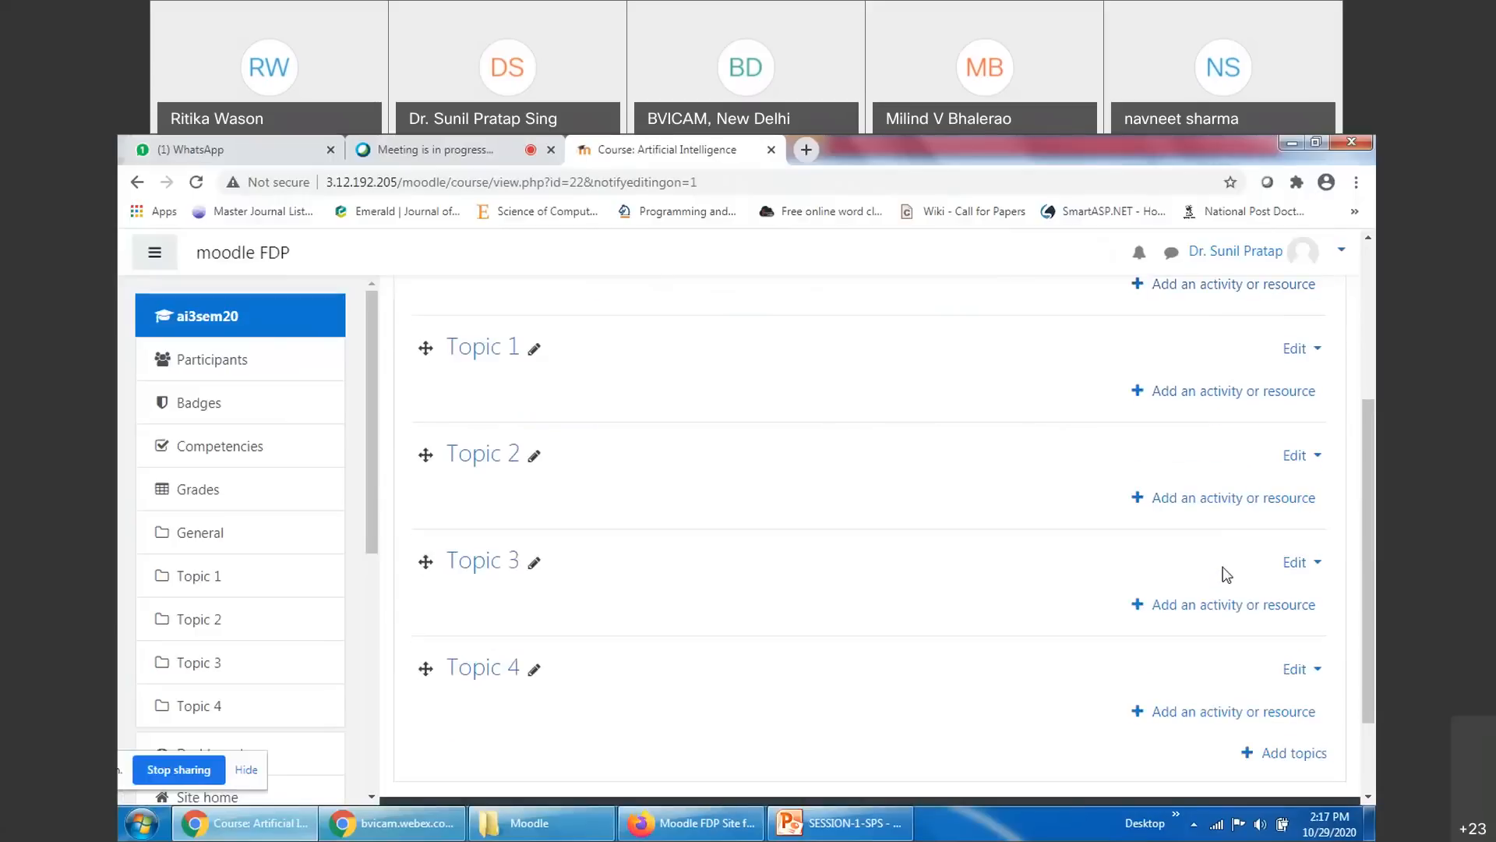
pyautogui.scroll(2, 1227, 575)
pyautogui.scroll(1, 542, 553)
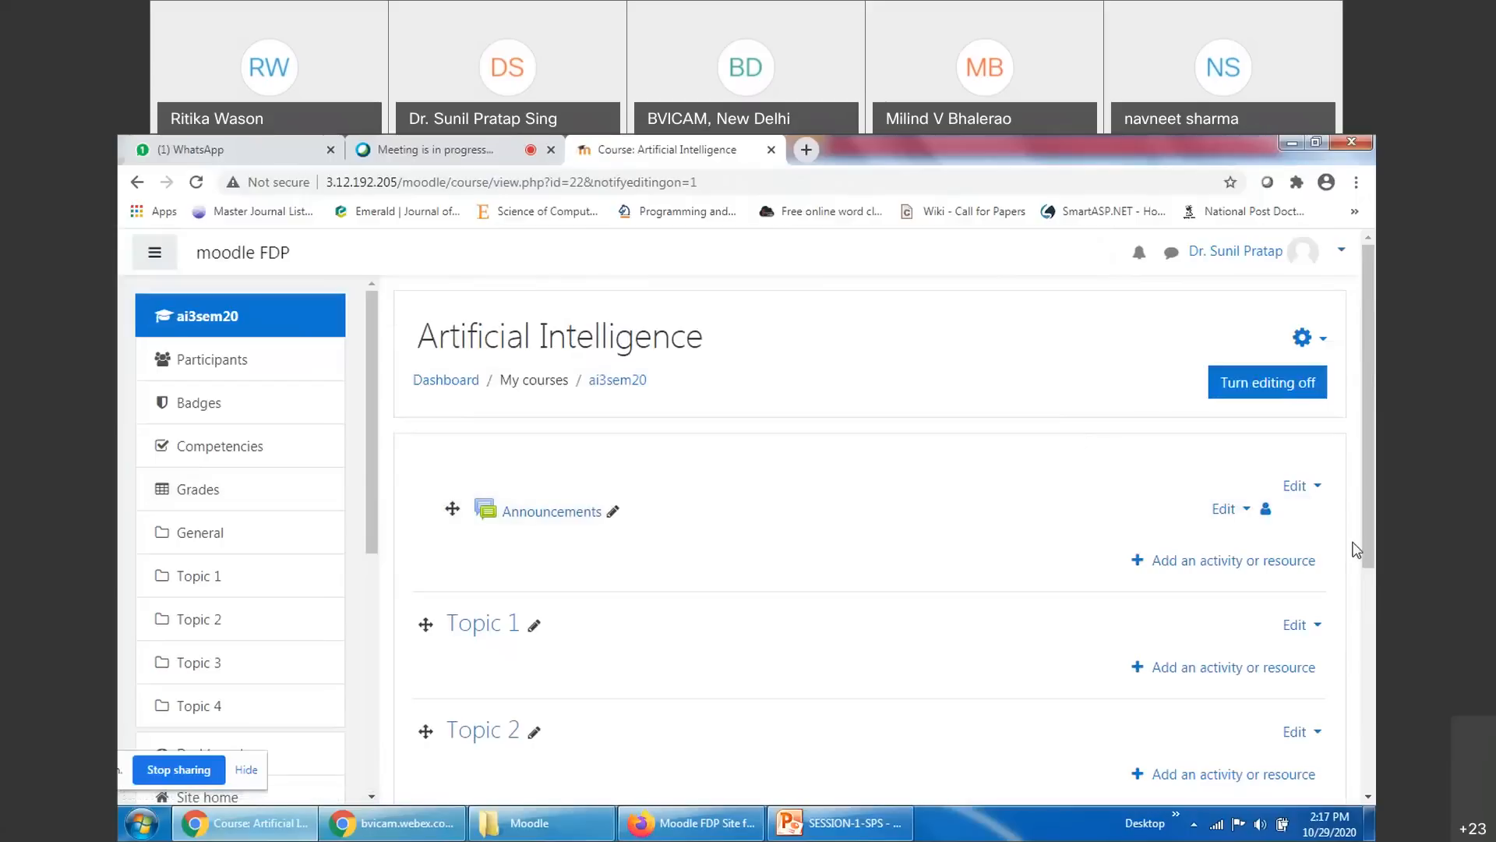
pyautogui.scroll(-4, 1370, 553)
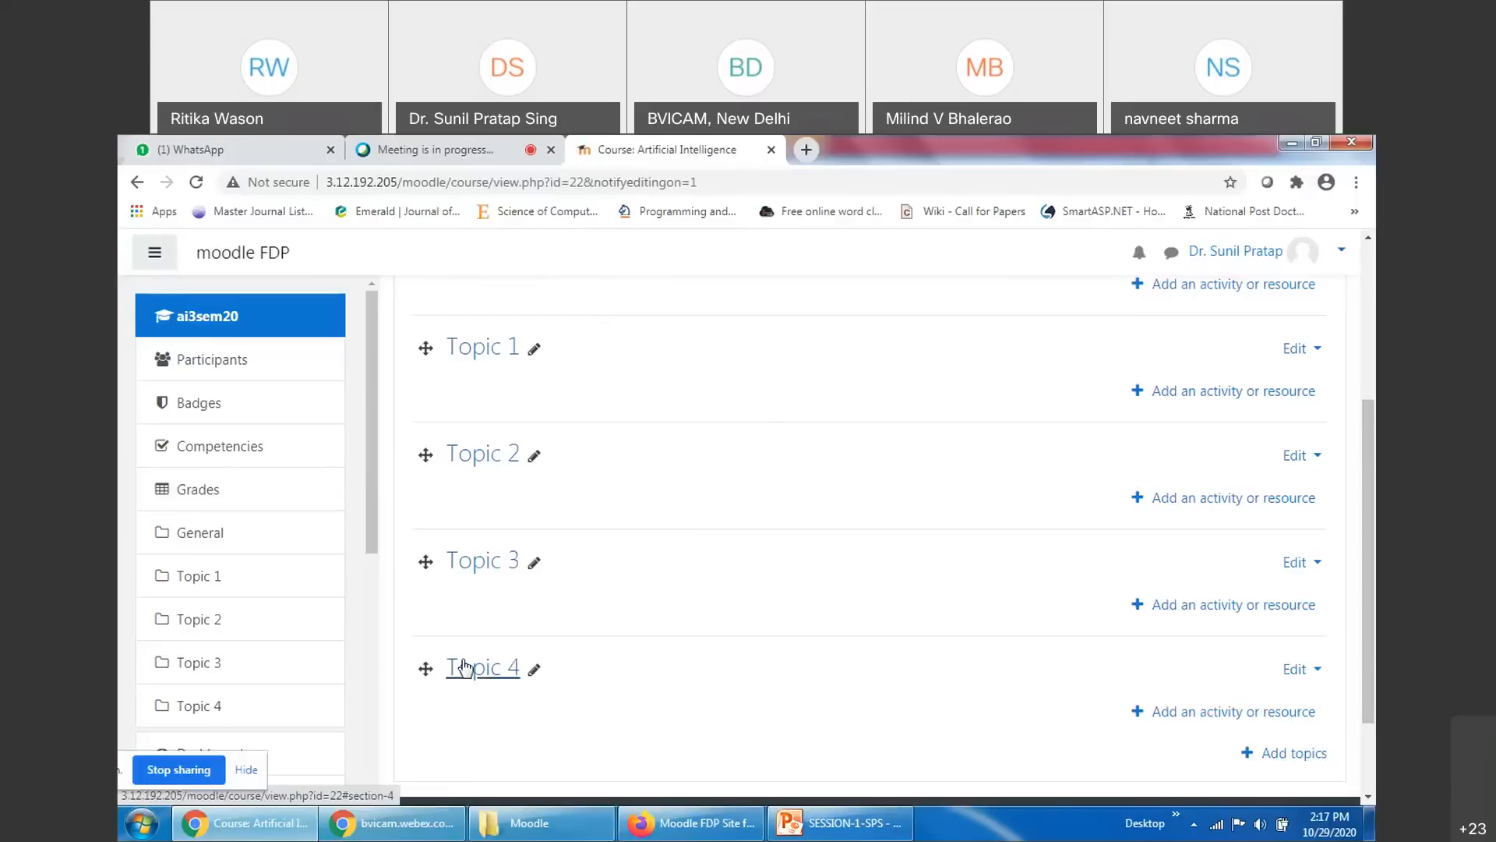
pyautogui.scroll(1, 1074, 558)
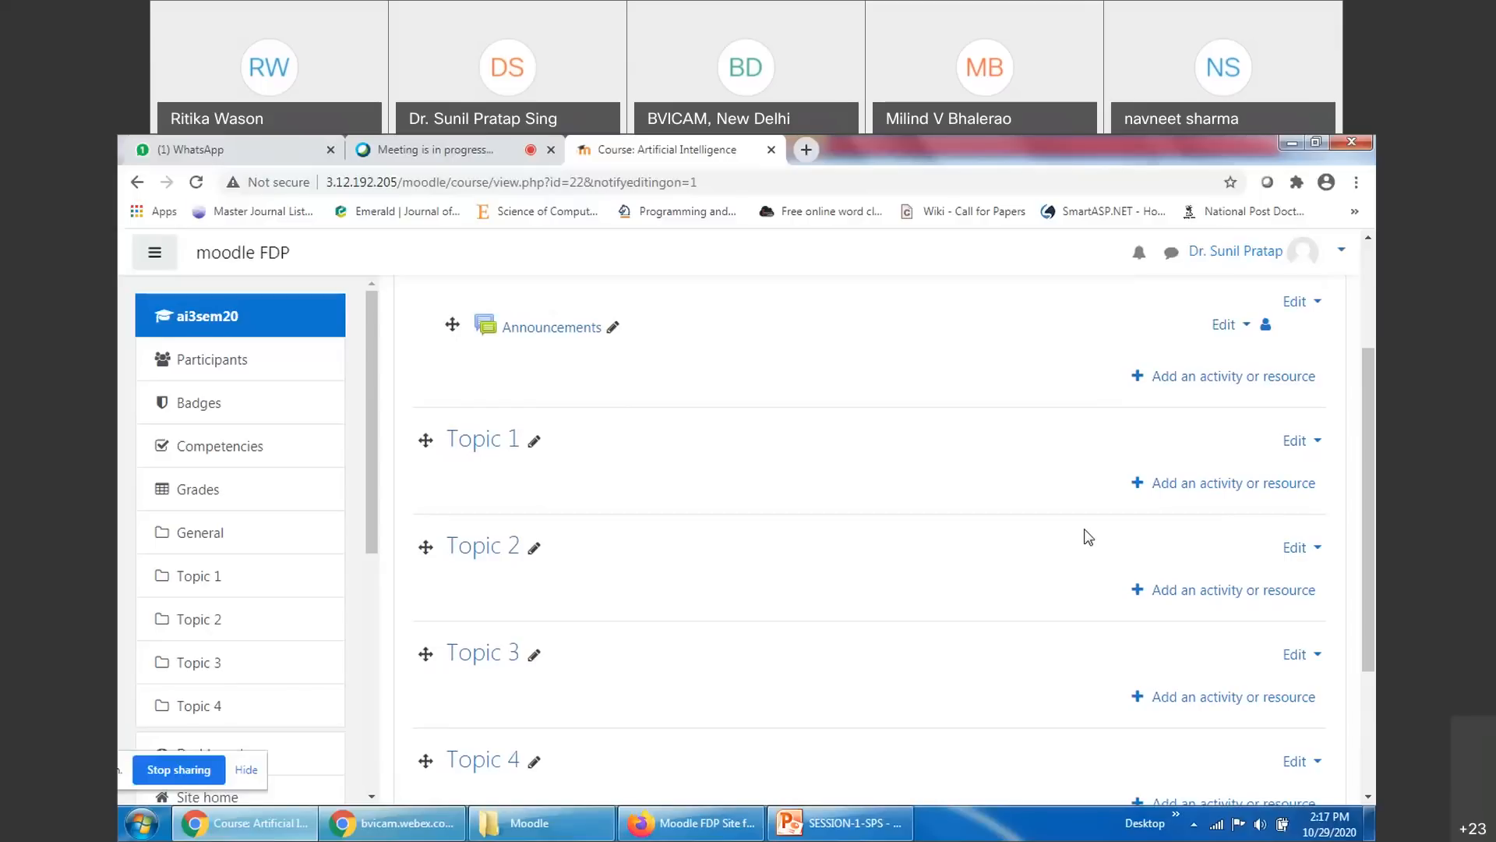
pyautogui.scroll(2, 1089, 537)
pyautogui.scroll(-1, 1089, 537)
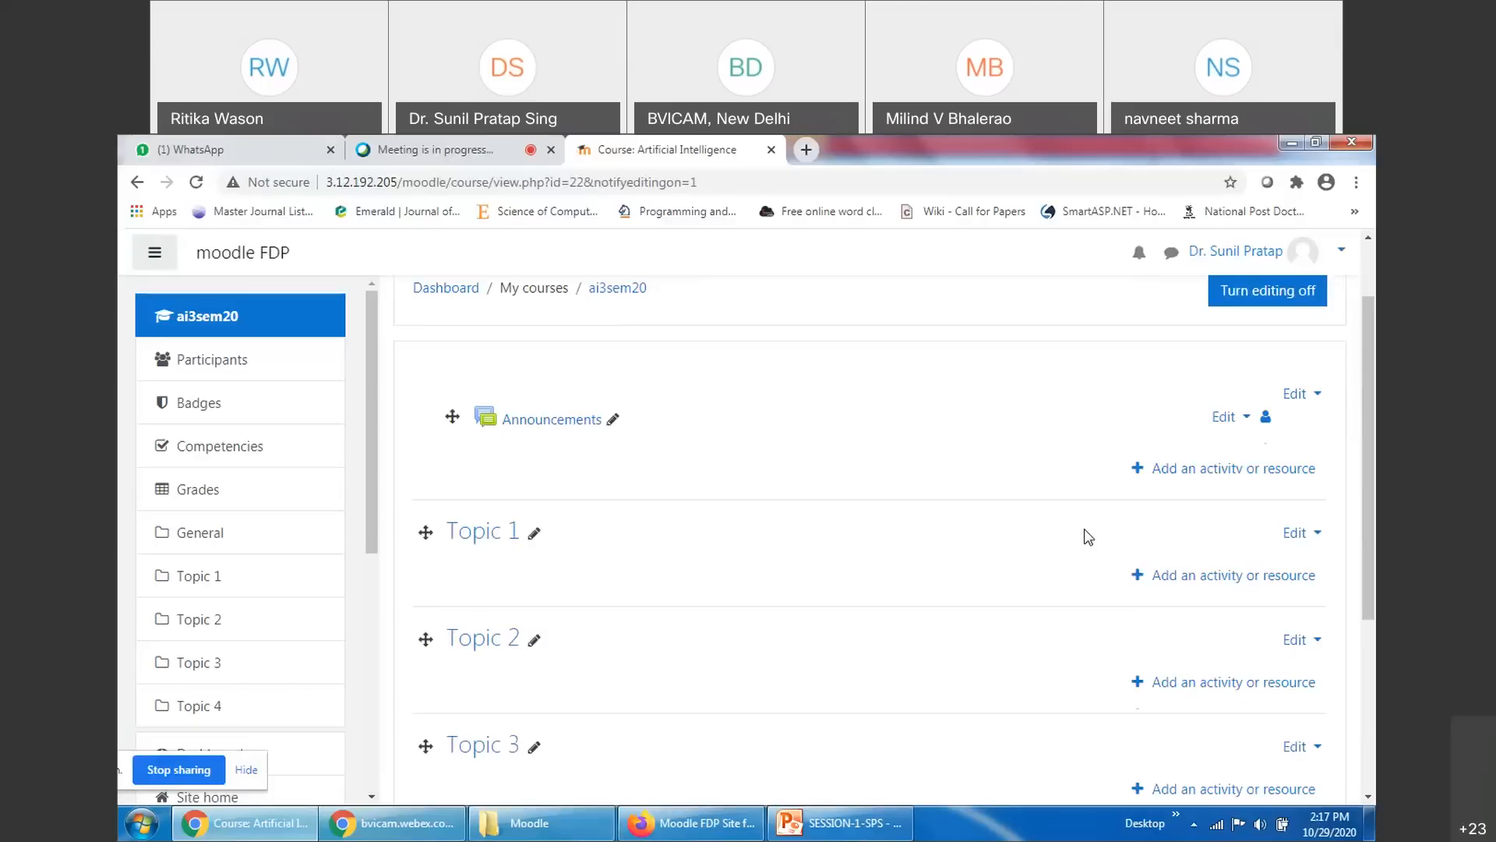
pyautogui.scroll(-2, 1089, 537)
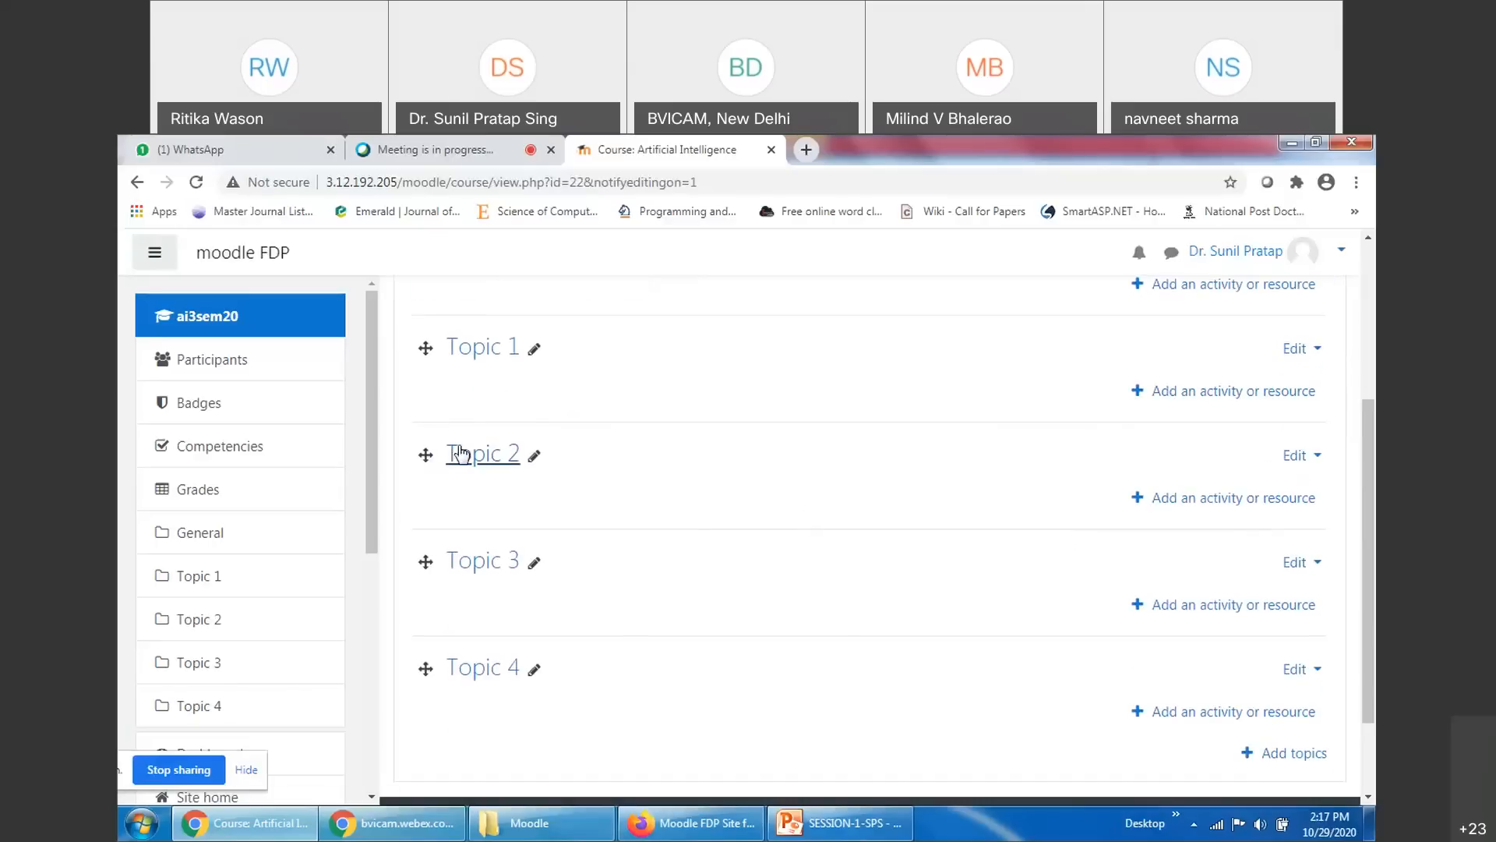
pyautogui.scroll(1, 1212, 593)
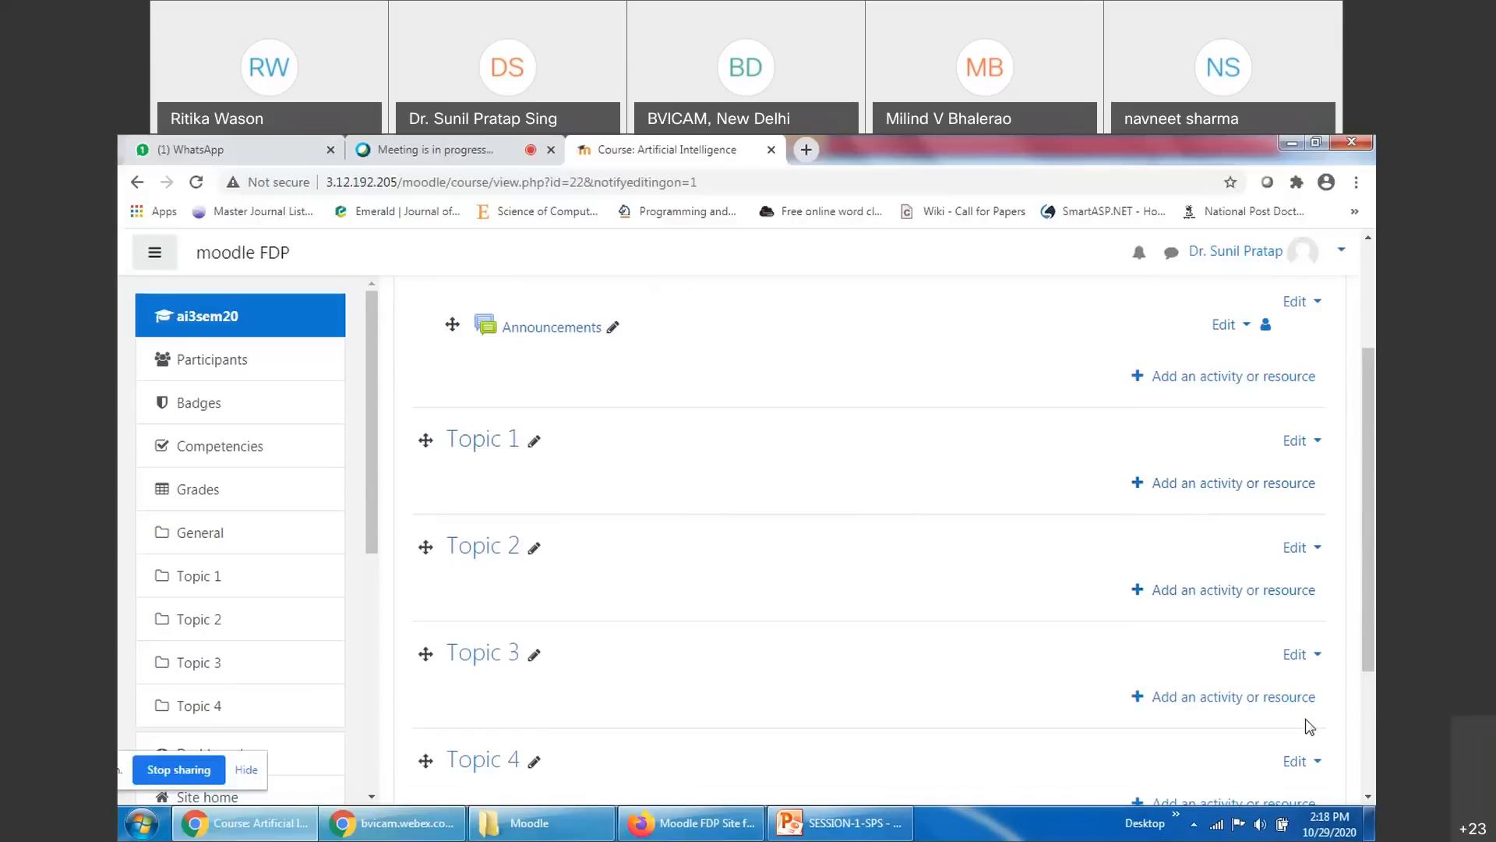
pyautogui.scroll(-1, 705, 698)
pyautogui.scroll(3, 705, 698)
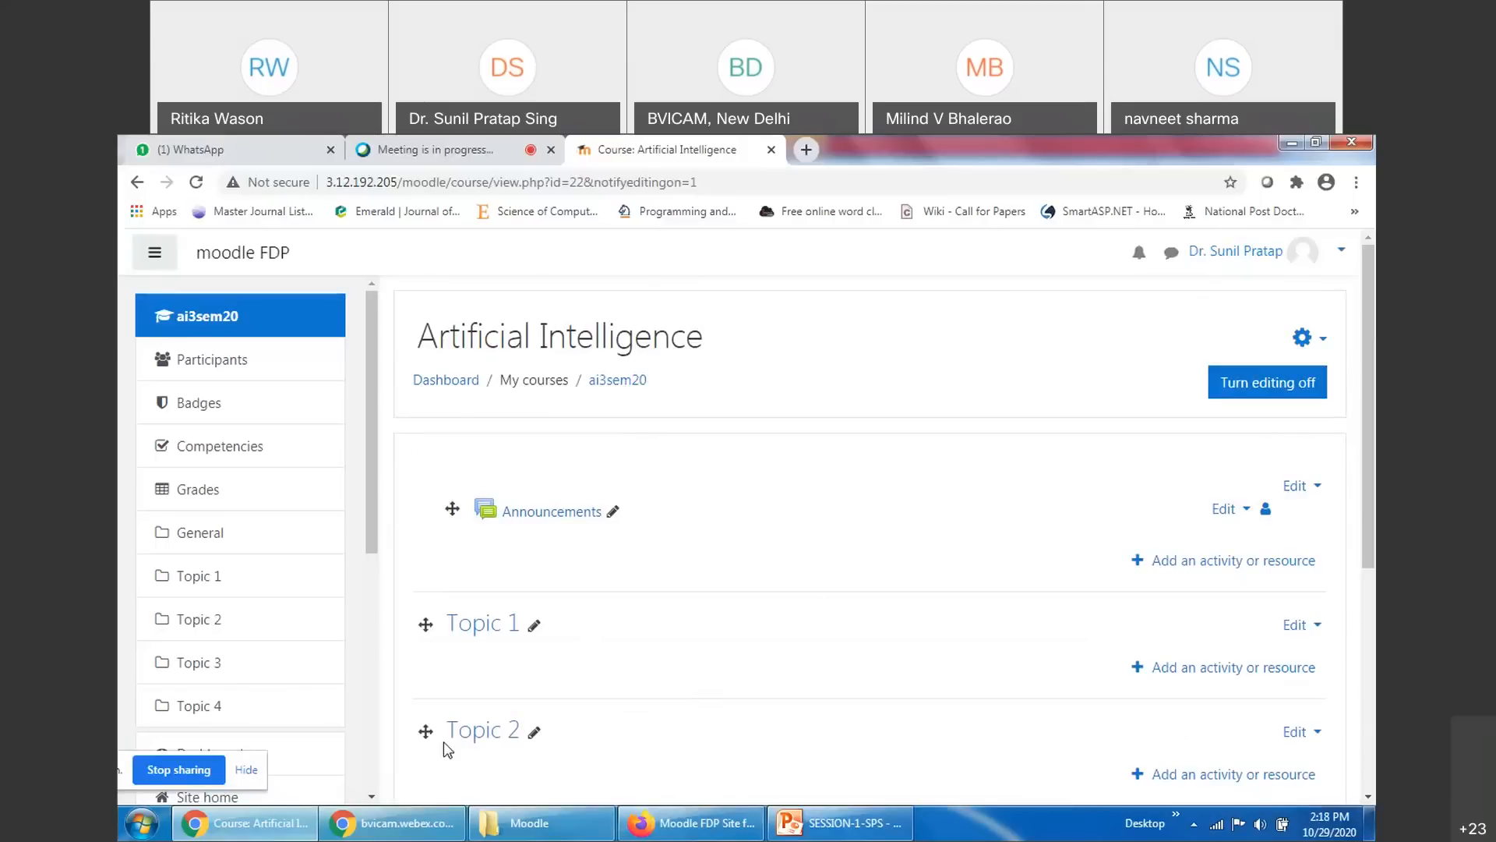
pyautogui.scroll(-3, 541, 568)
pyautogui.scroll(3, 546, 592)
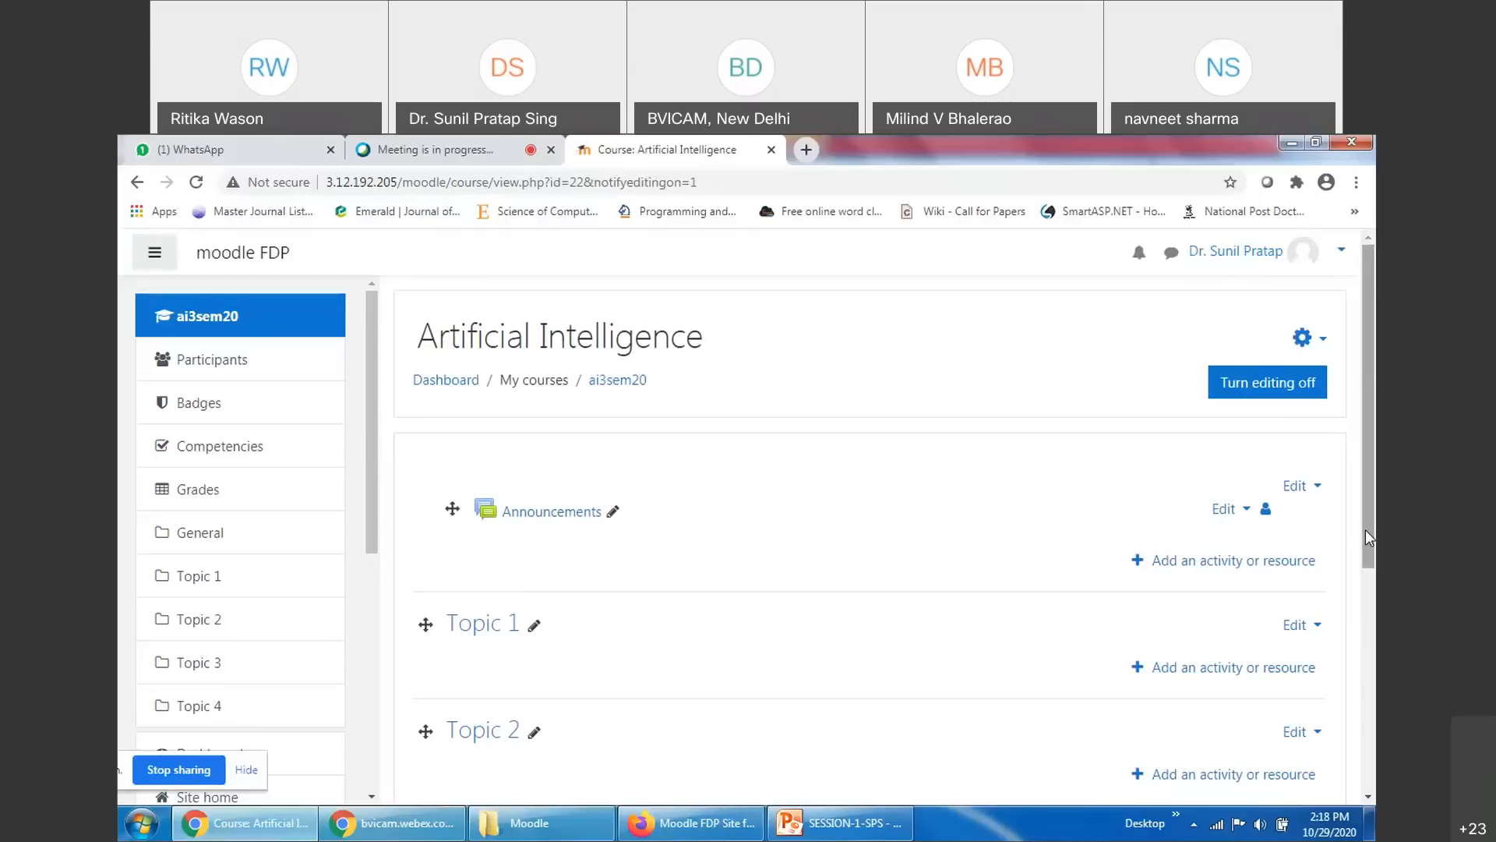
pyautogui.moveTo(1366, 531); pyautogui.dragTo(1375, 475)
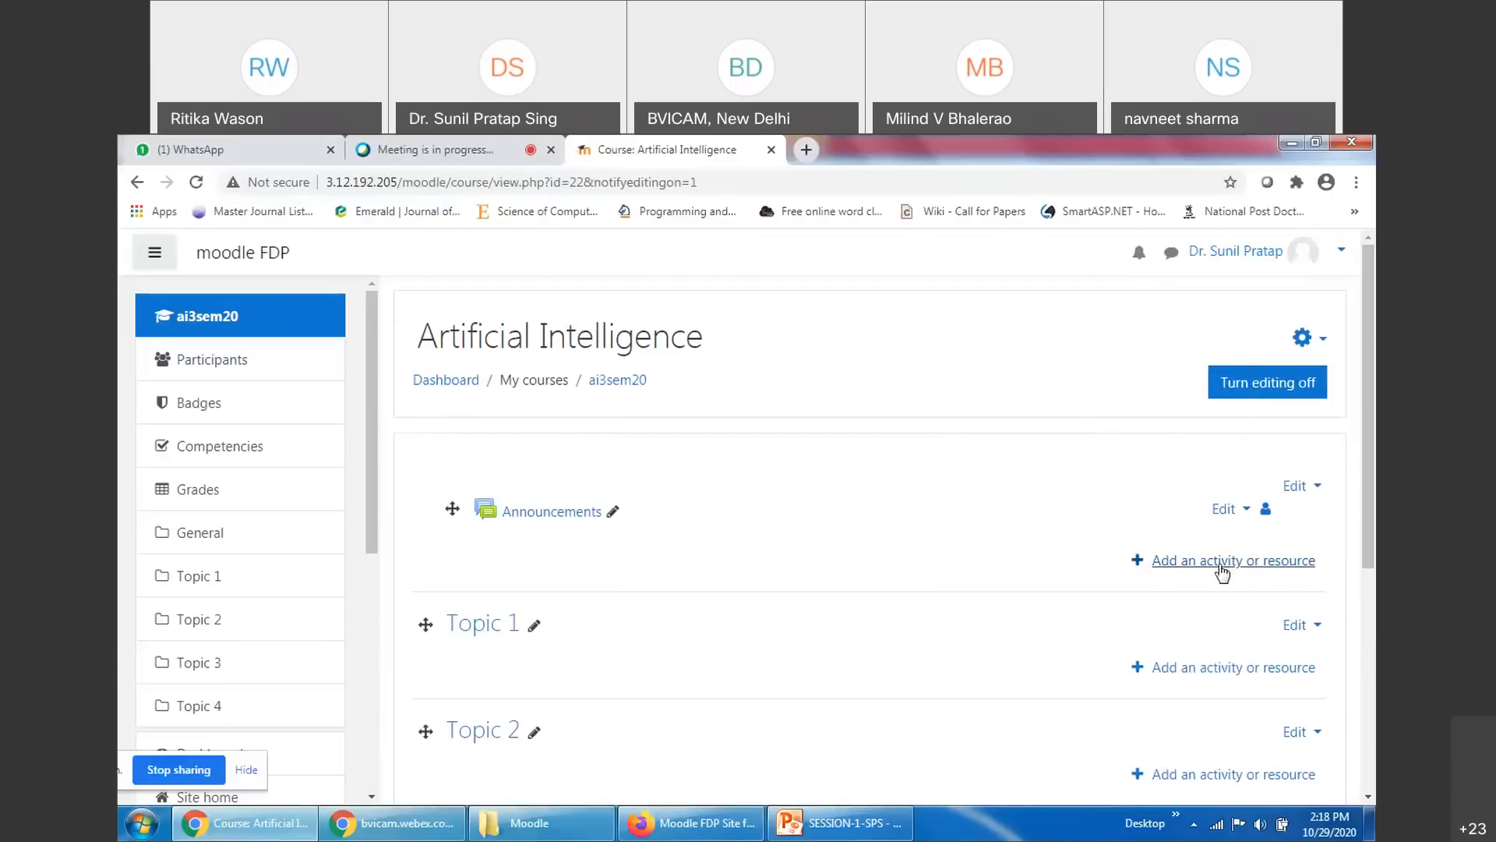
pyautogui.scroll(-2, 1285, 552)
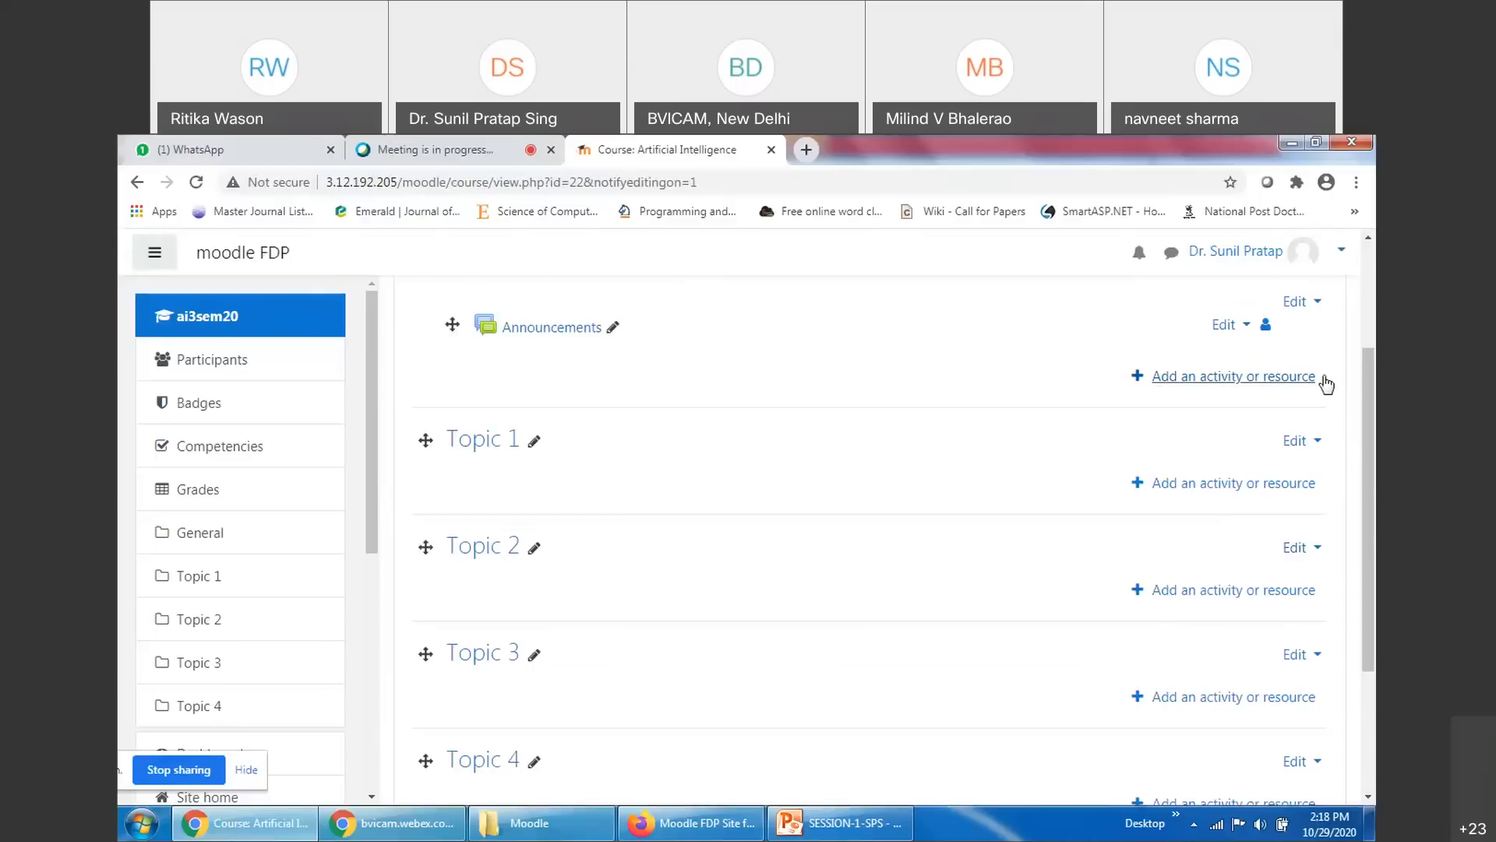
# Start adding a new Assignment activity to the course's General section, beneath Announcements
pyautogui.scroll(-1, 1232, 512)
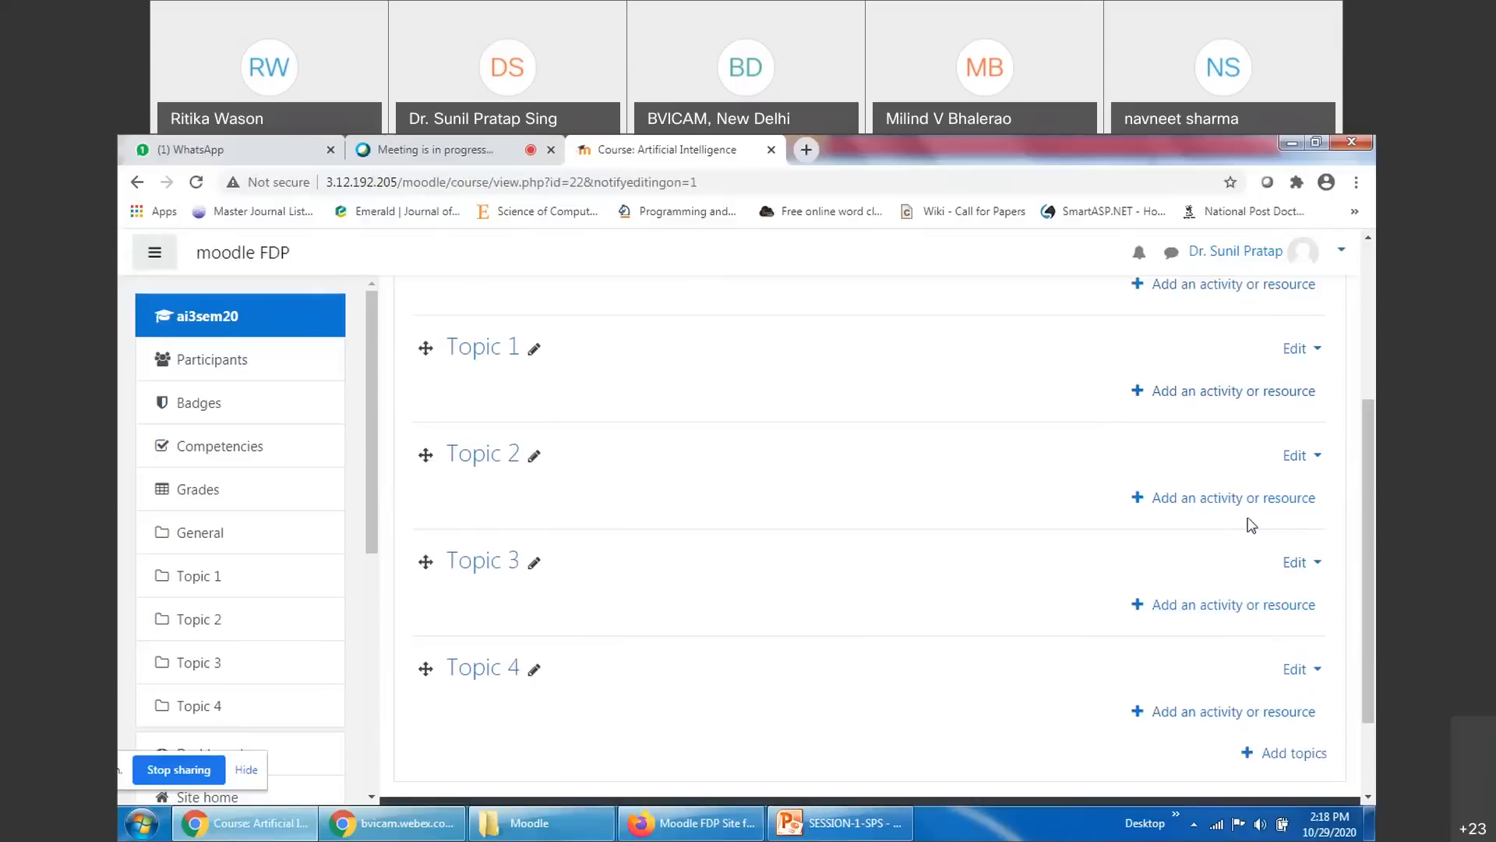
pyautogui.scroll(2, 1089, 615)
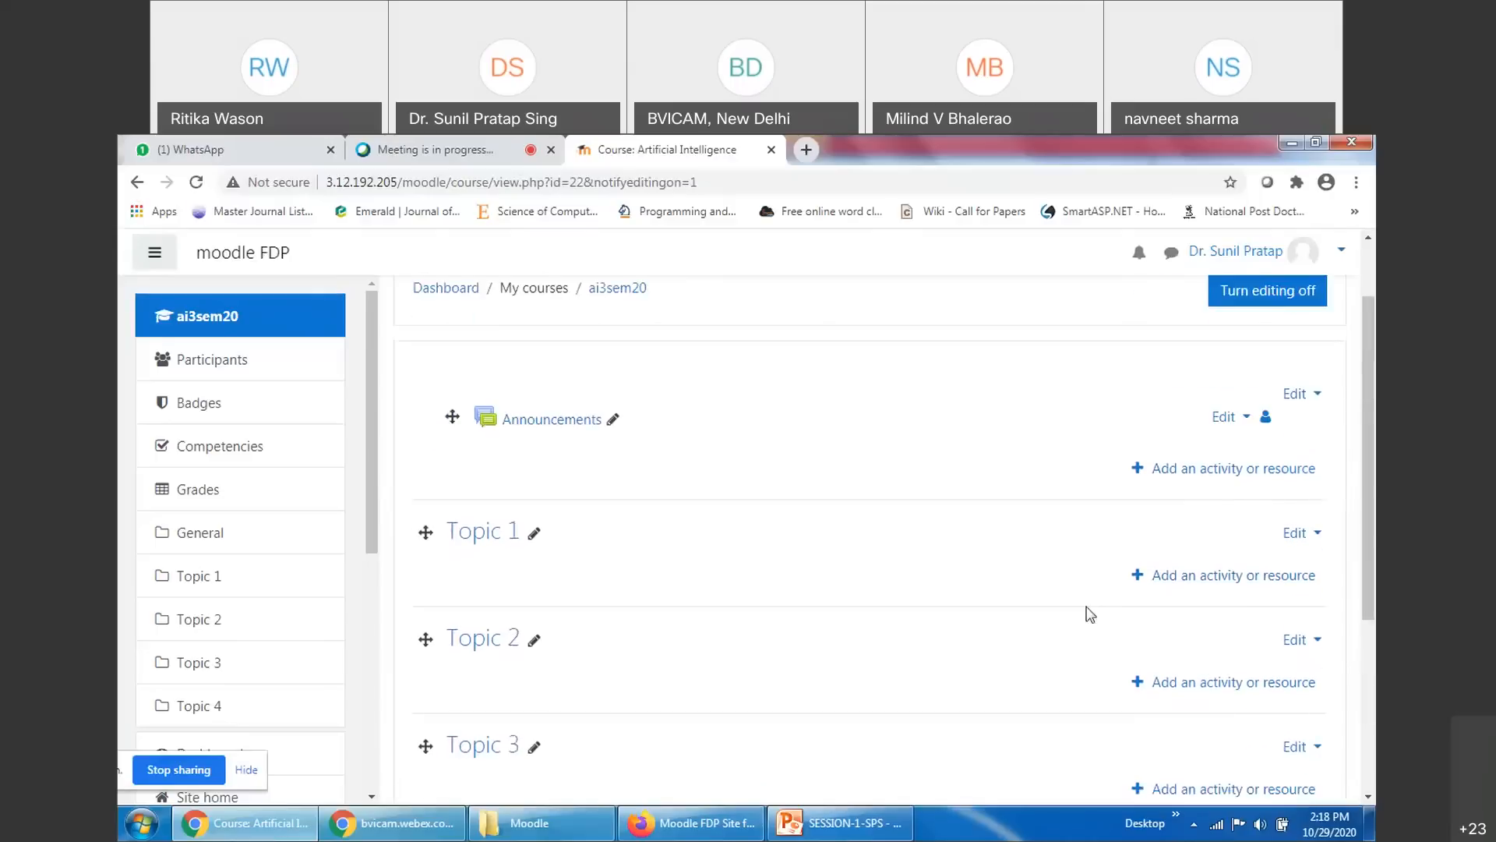
pyautogui.click(1229, 470)
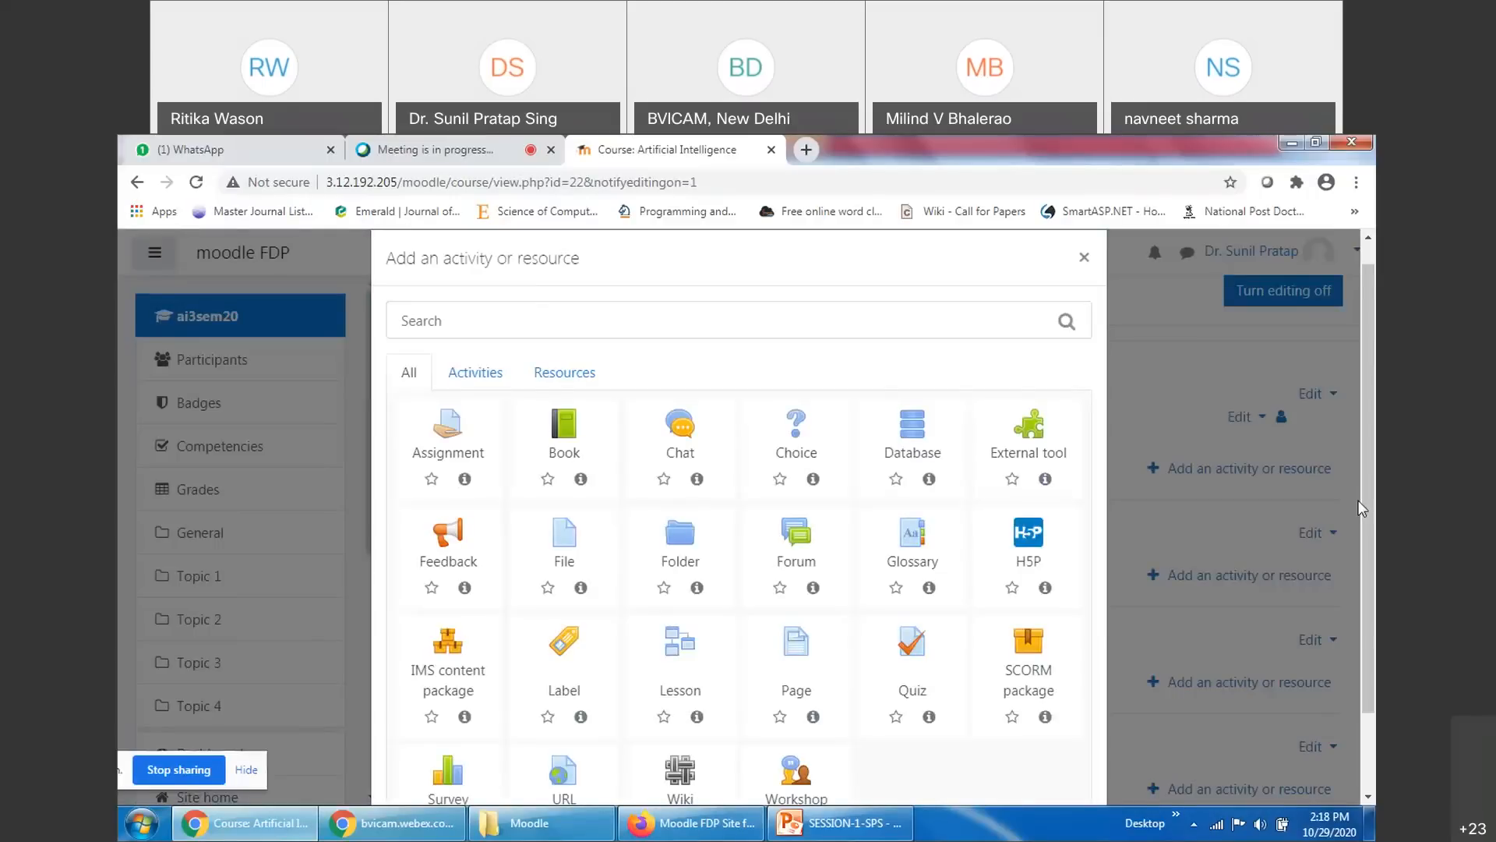
pyautogui.click(448, 434)
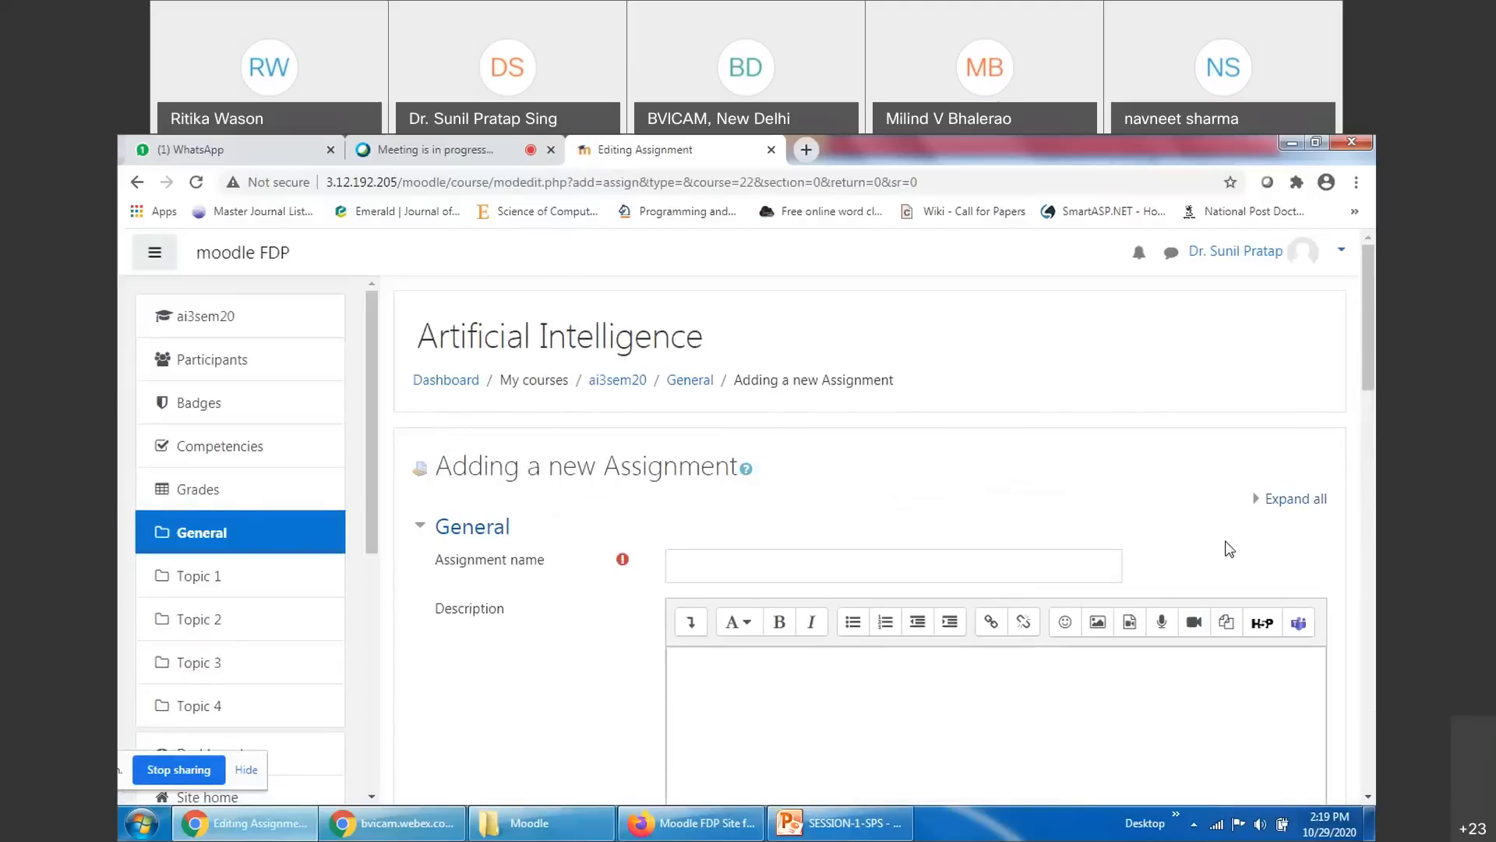
# Name the assignment "Assignment-1" and enter "Write an essay on COVID-19" as its description
pyautogui.scroll(-1, 1229, 550)
pyautogui.click(782, 471)
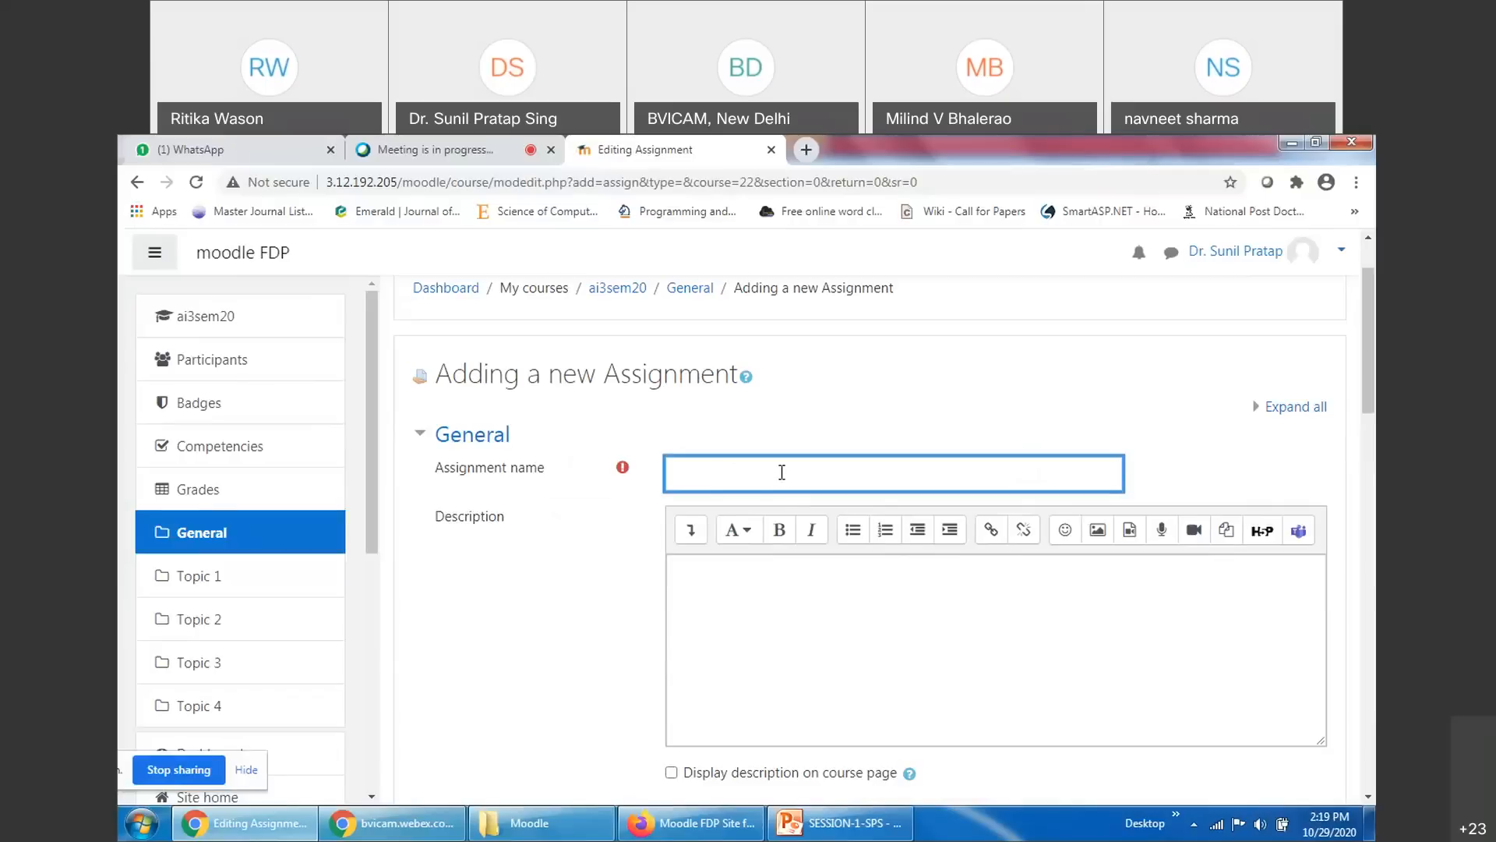
pyautogui.write('Assignment-1')
pyautogui.click(781, 625)
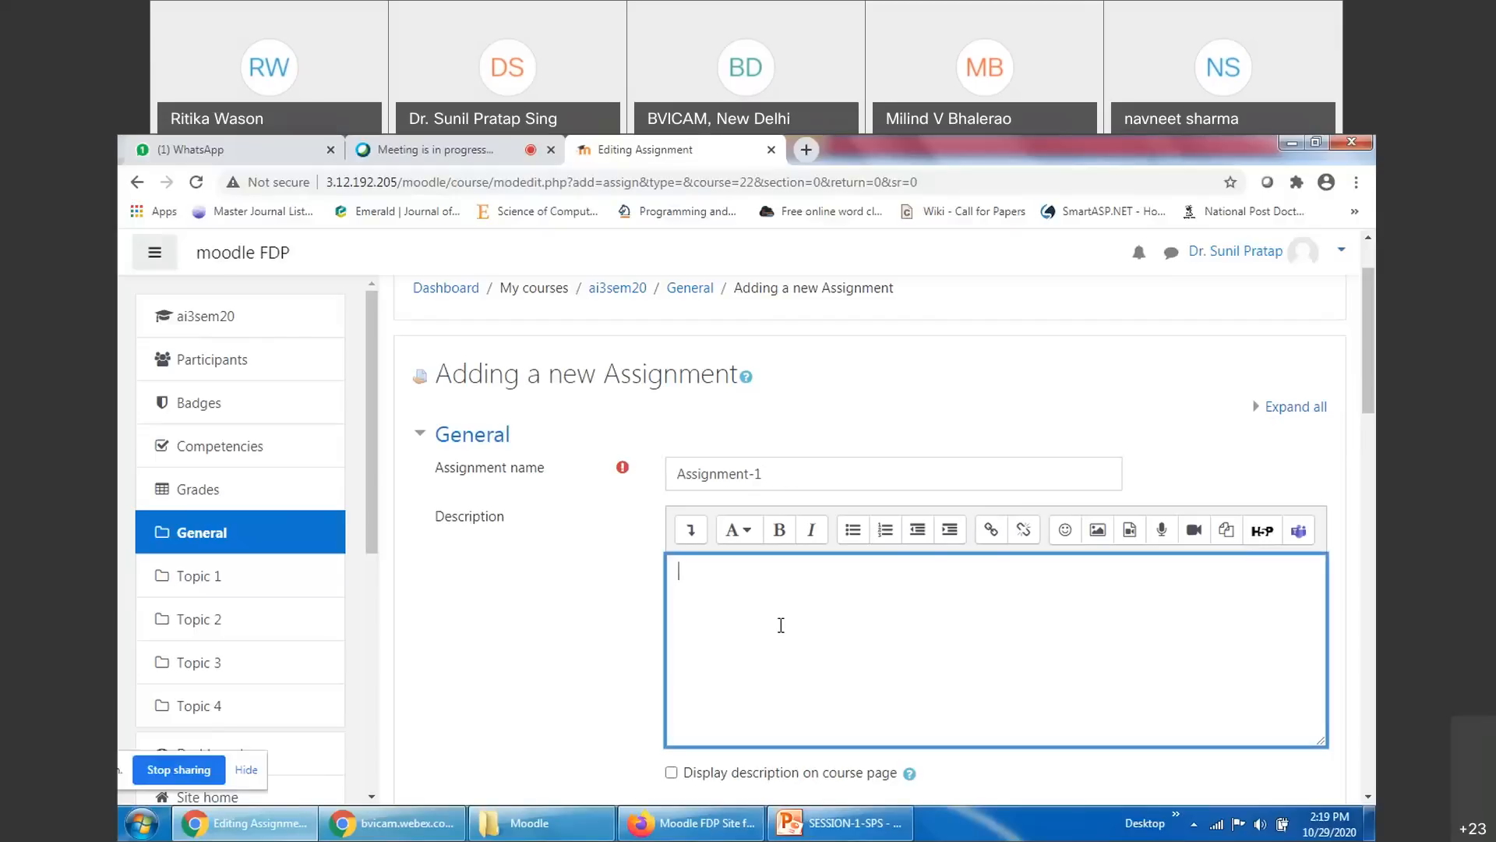
pyautogui.write('Write an essay on COVID-19')
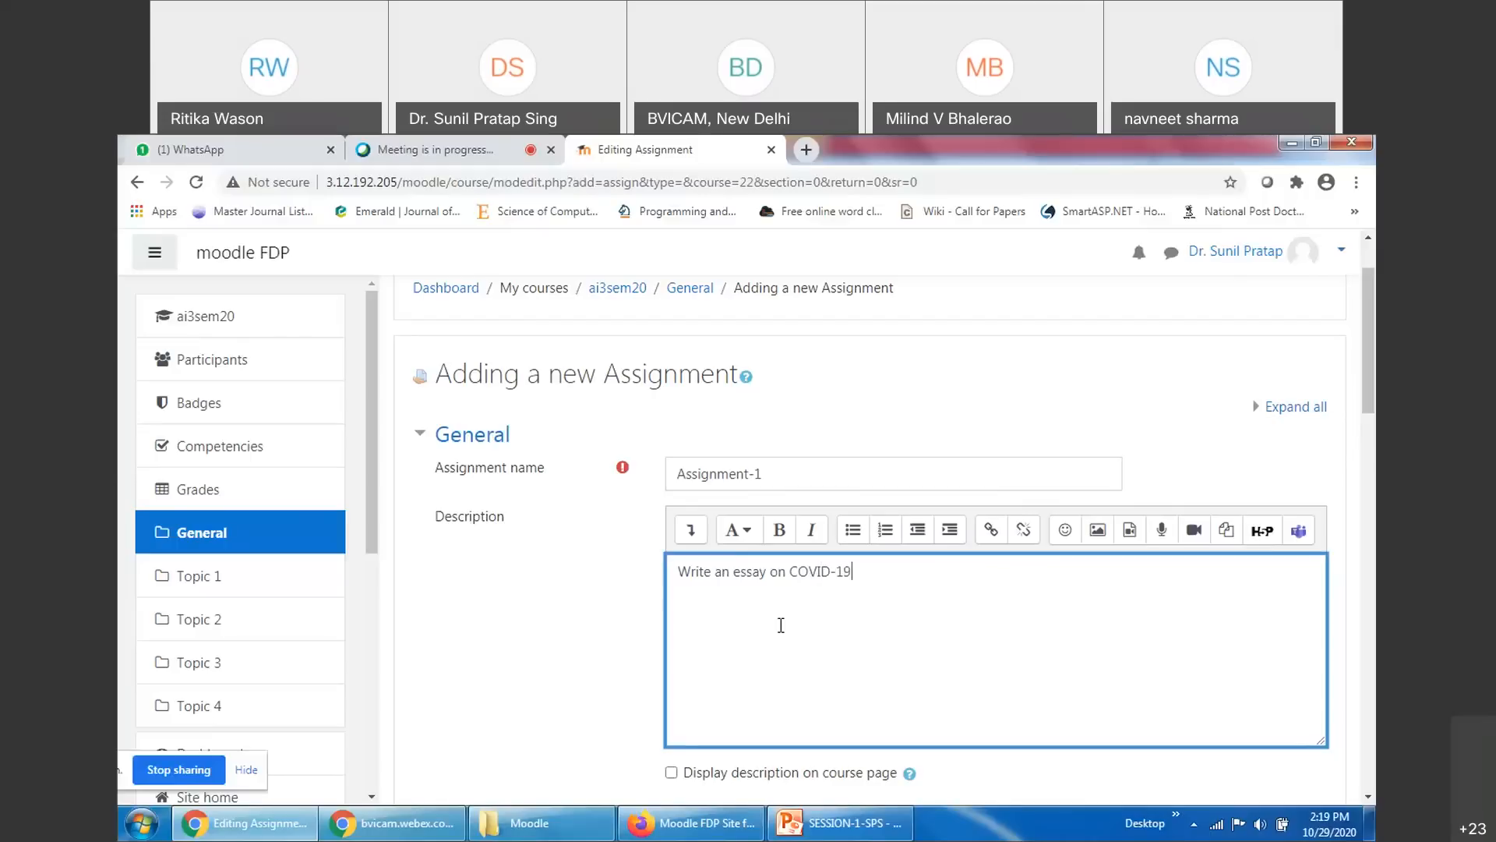
# Expand the assignment description to read "Write an essay on impact o COVID-19 on Education in India."
pyautogui.press('Left')
pyautogui.press('Left')
pyautogui.hotkey('ctrl', 'Left')
pyautogui.write('impact ')
pyautogui.write('of ')
pyautogui.write('on ')
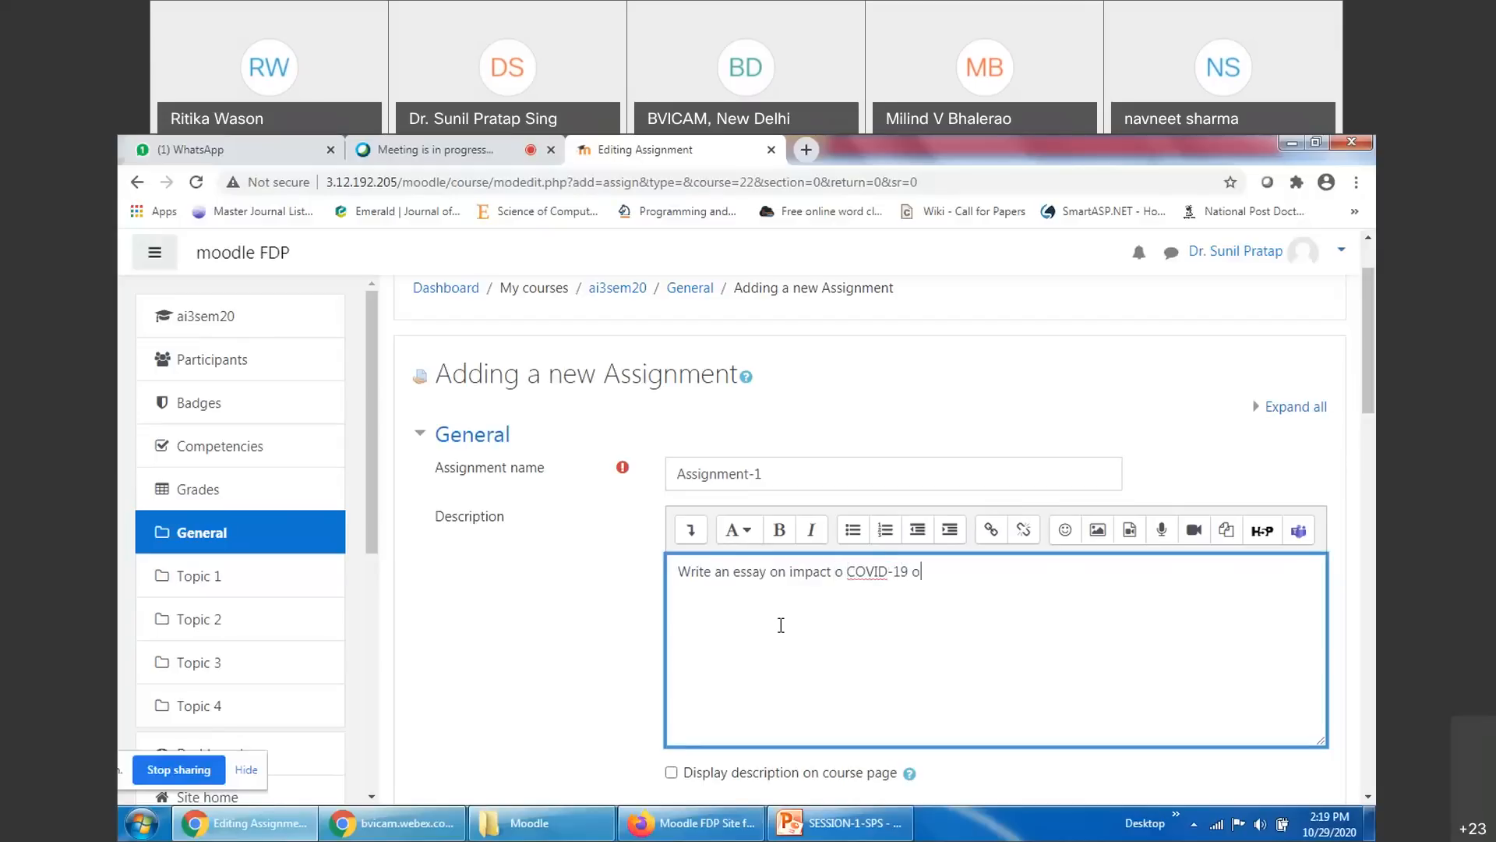
pyautogui.write('Education in India.')
pyautogui.tripleClick(968, 578)
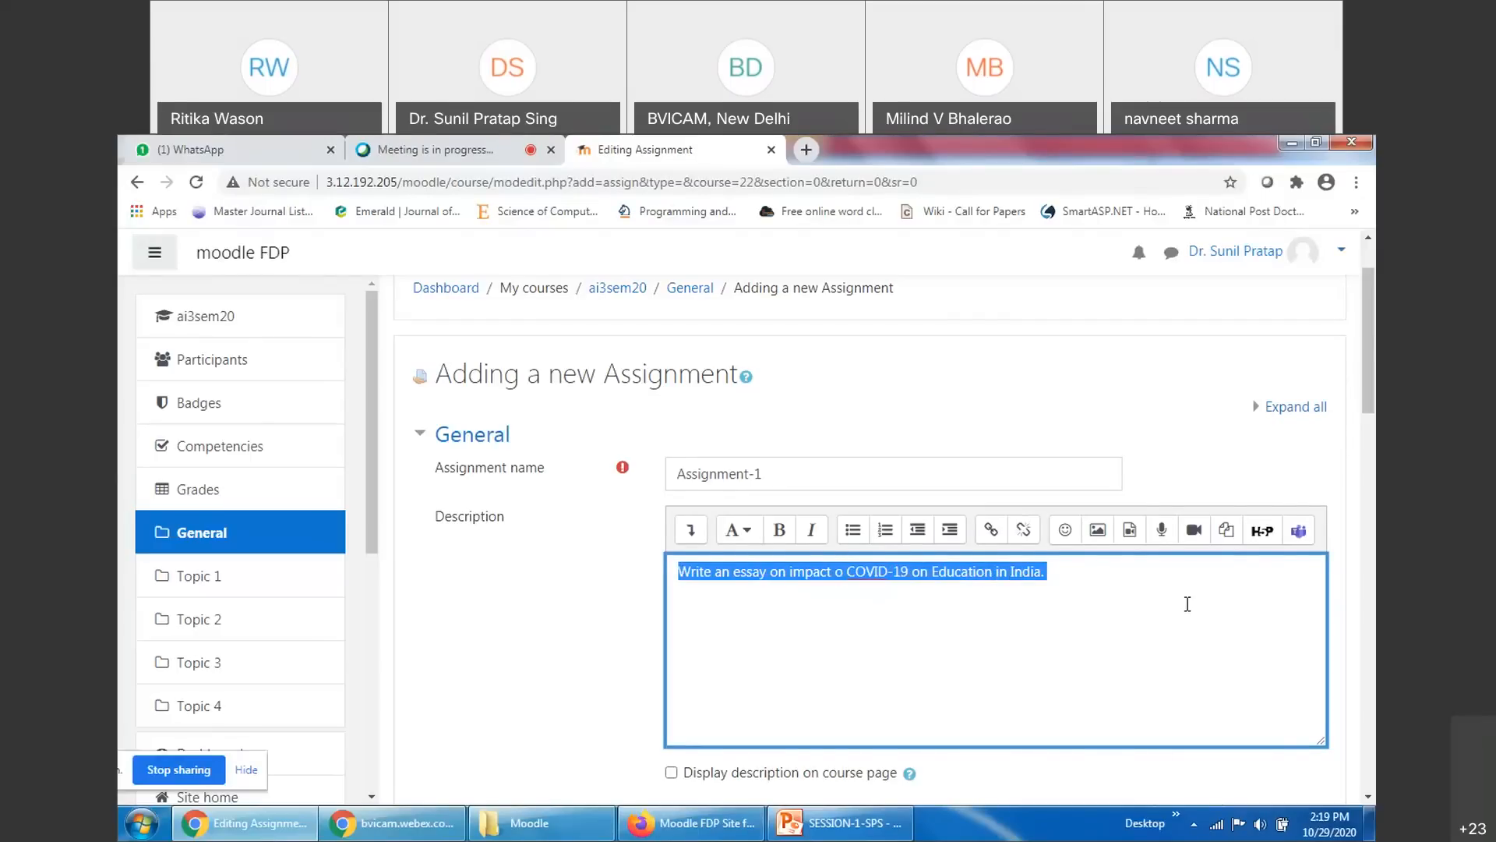
# Enable displaying the assignment's description on the course page
pyautogui.scroll(-2, 1186, 605)
pyautogui.scroll(2, 1075, 607)
pyautogui.scroll(-2, 867, 644)
pyautogui.click(671, 588)
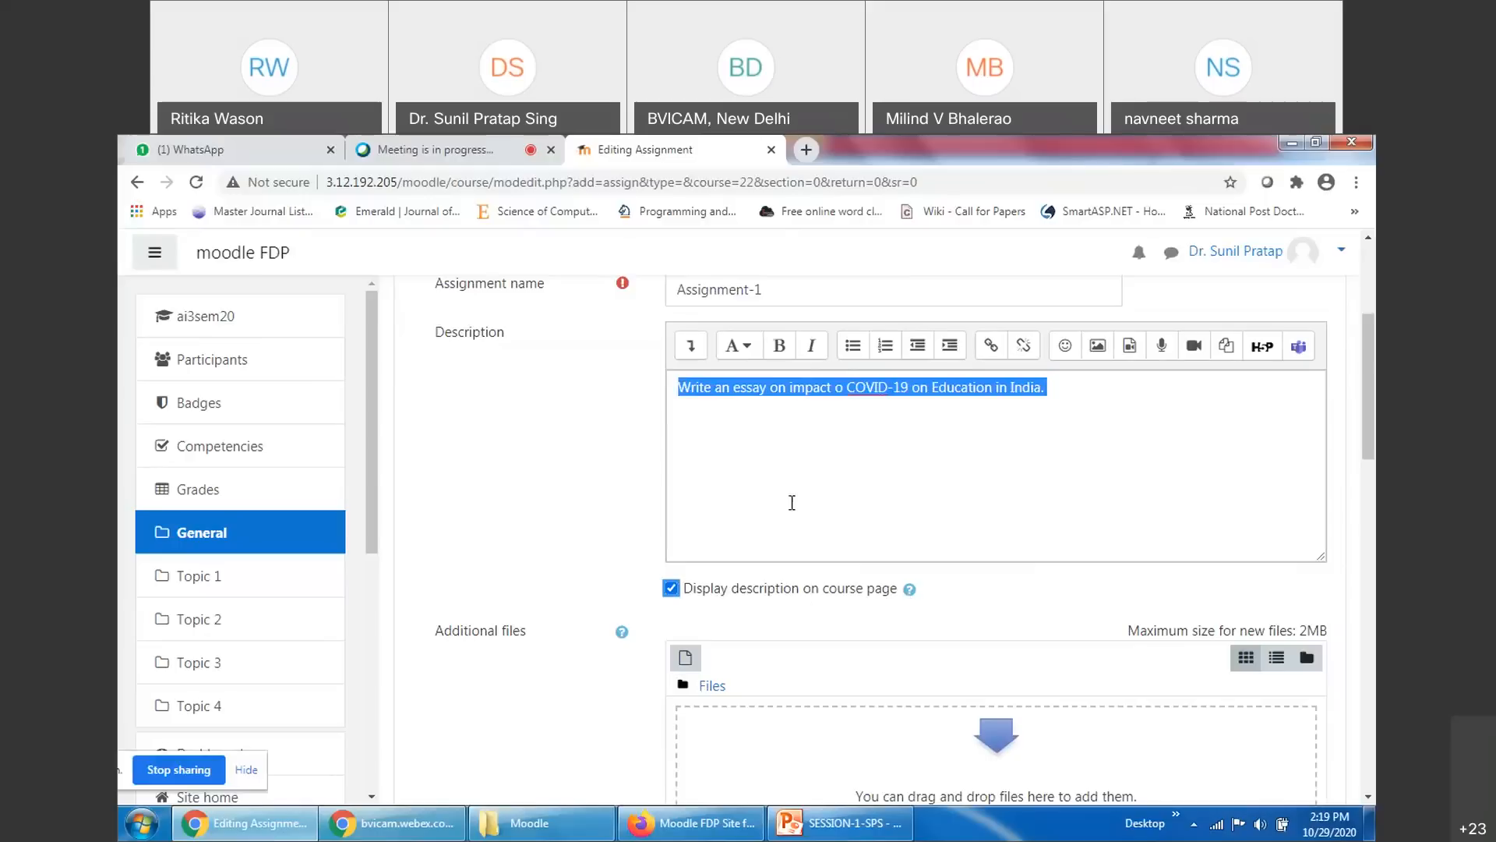
pyautogui.click(736, 383)
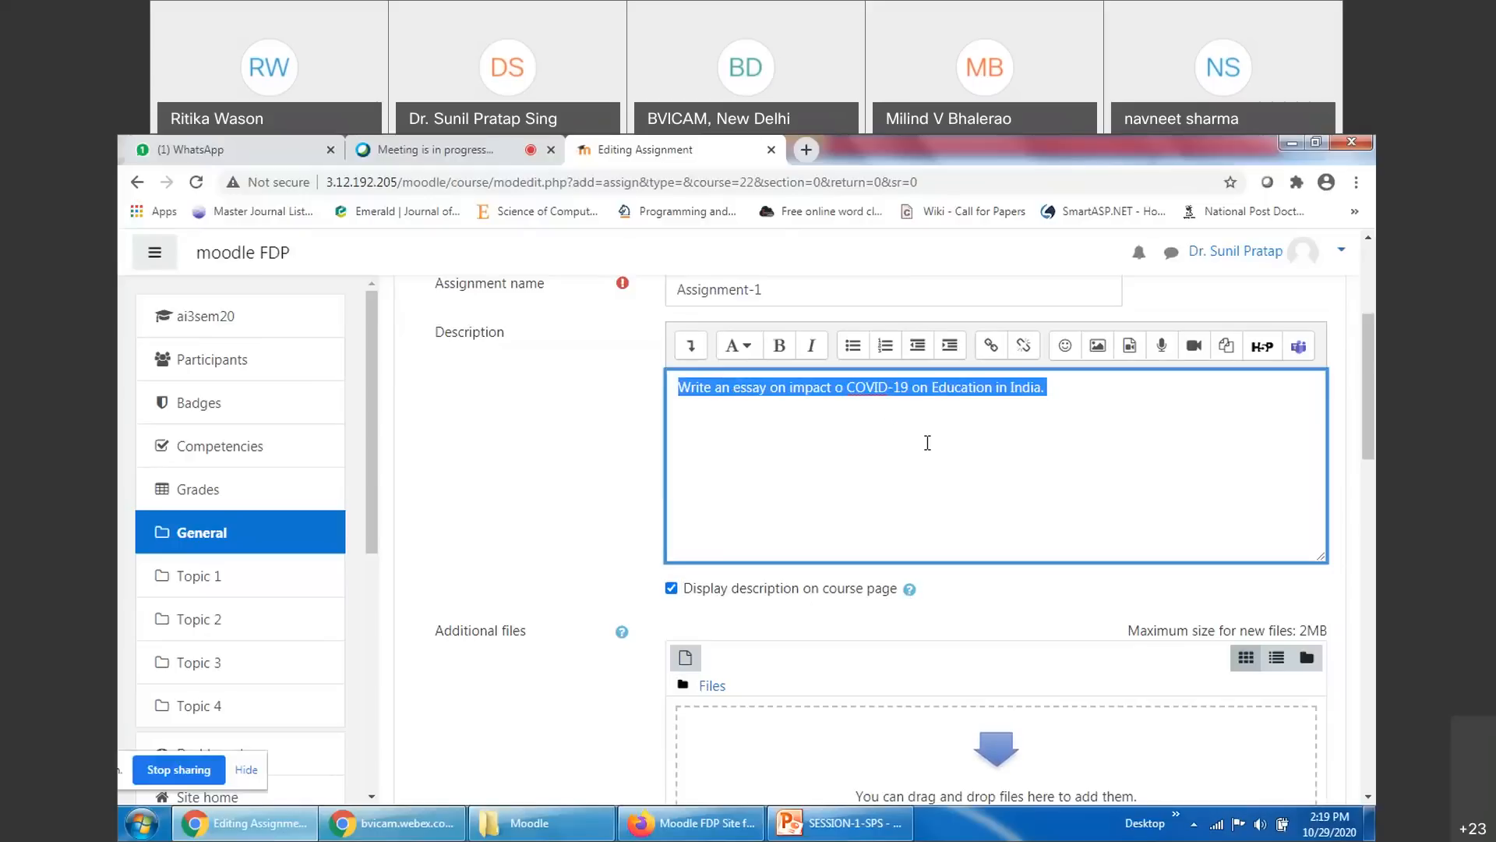
pyautogui.click(671, 589)
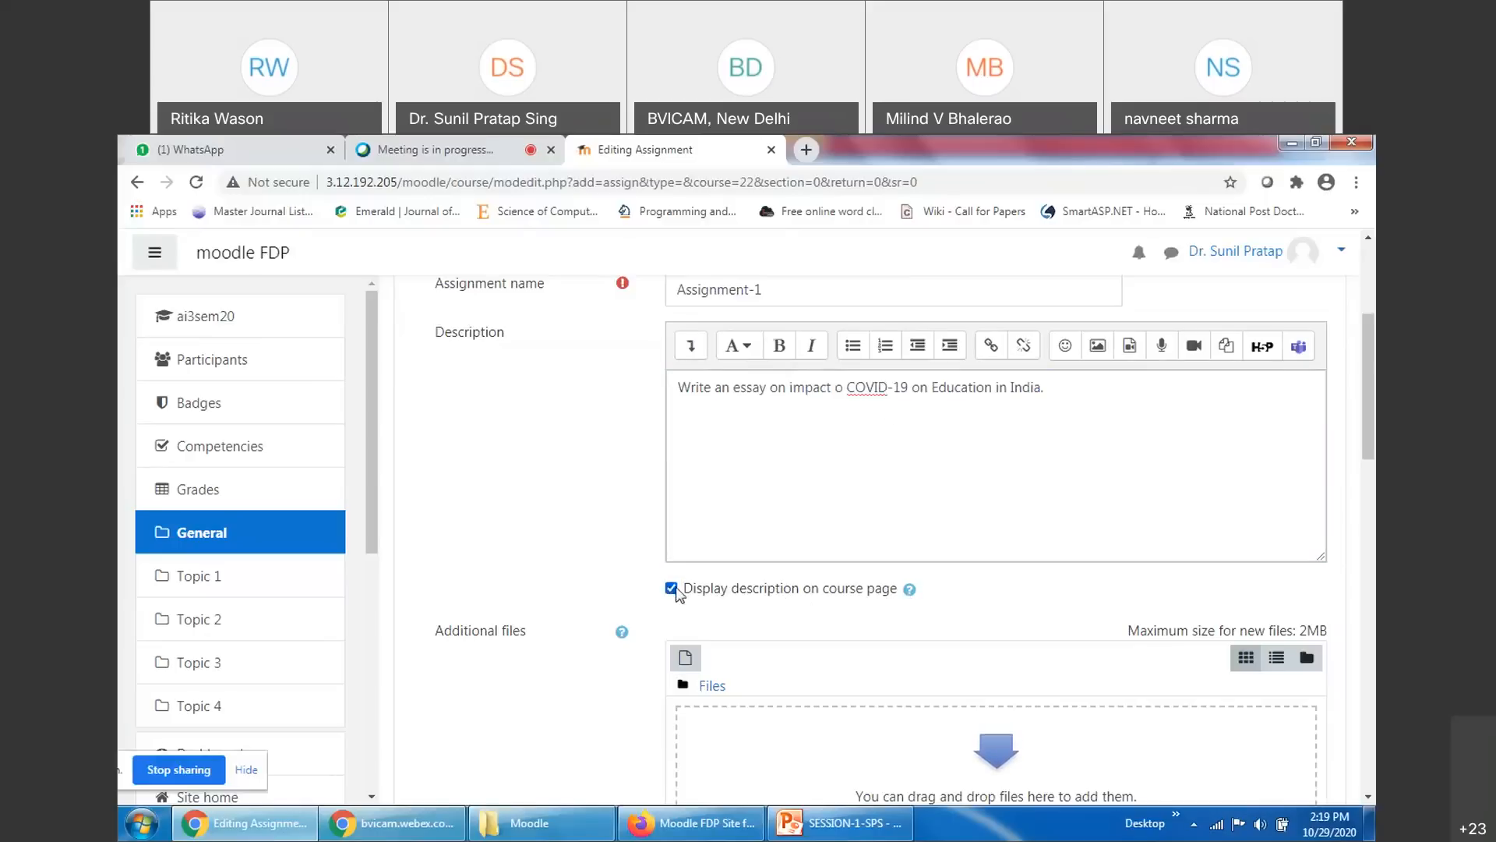
pyautogui.scroll(4, 766, 545)
pyautogui.moveTo(767, 566); pyautogui.dragTo(681, 566)
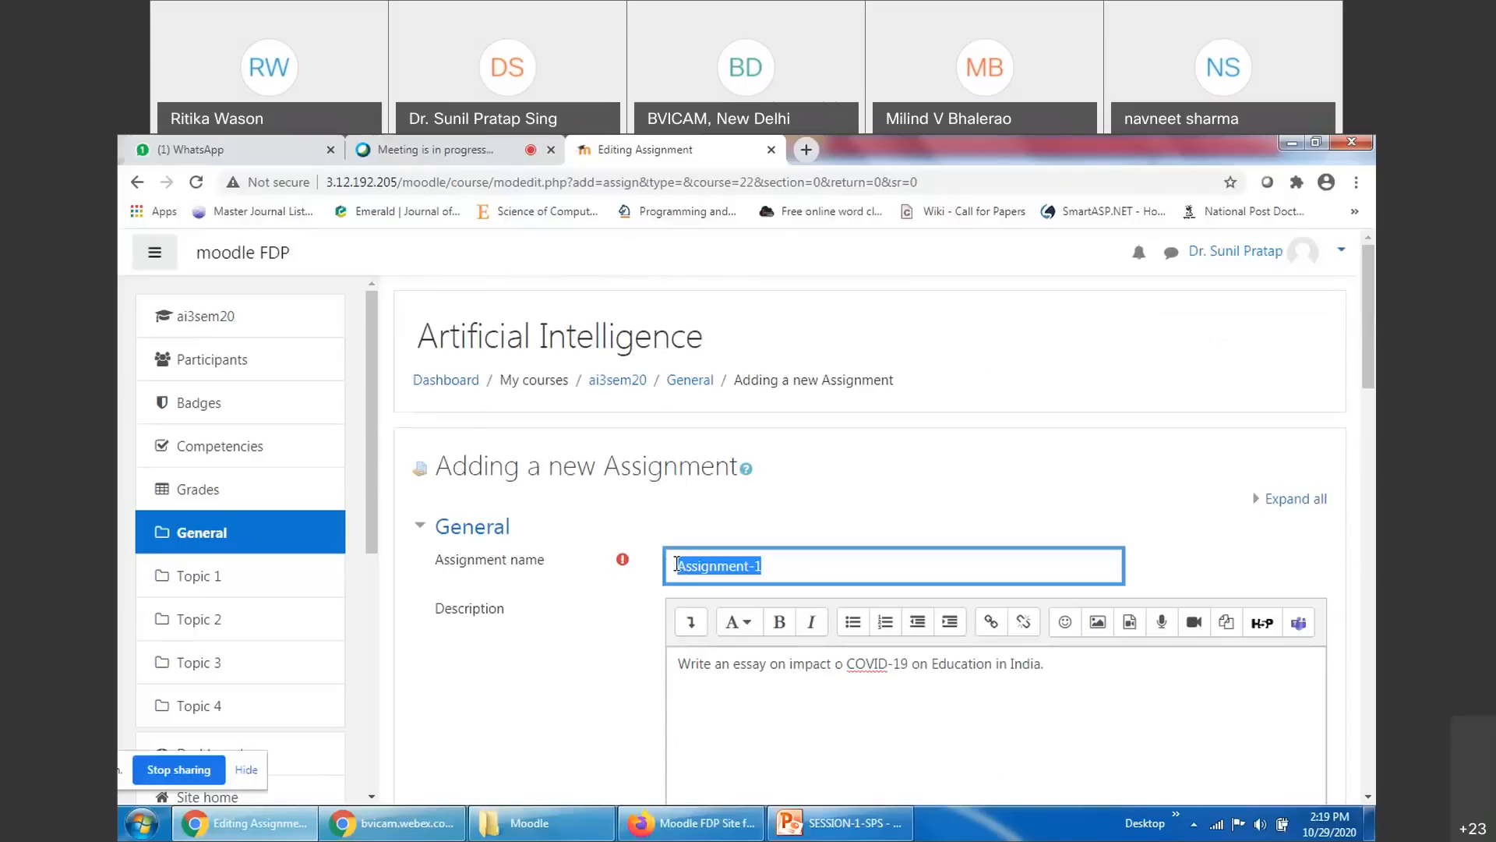
pyautogui.click(710, 565)
pyautogui.scroll(-3, 783, 551)
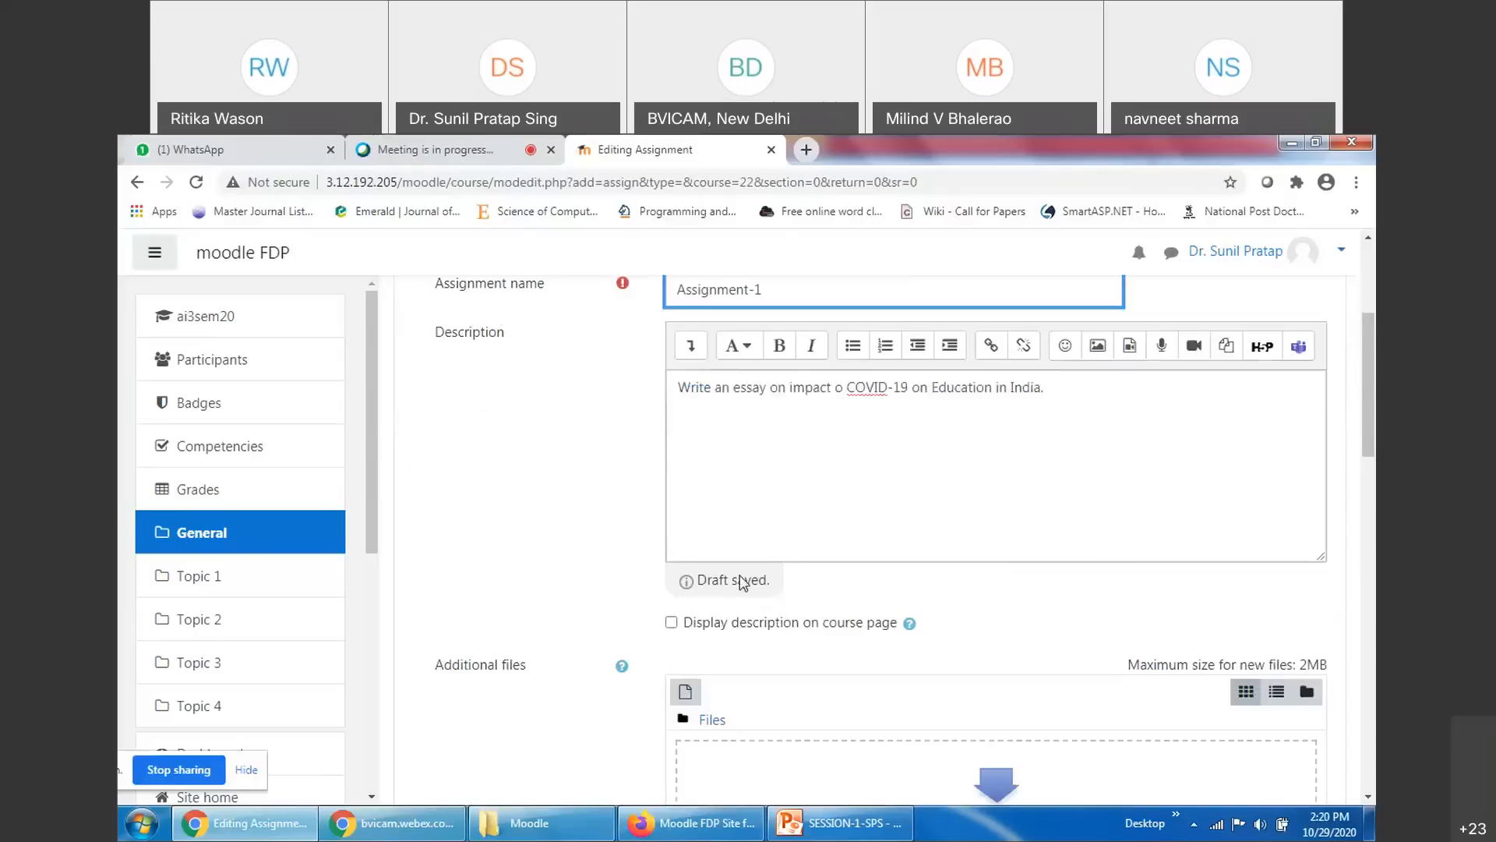
pyautogui.click(671, 623)
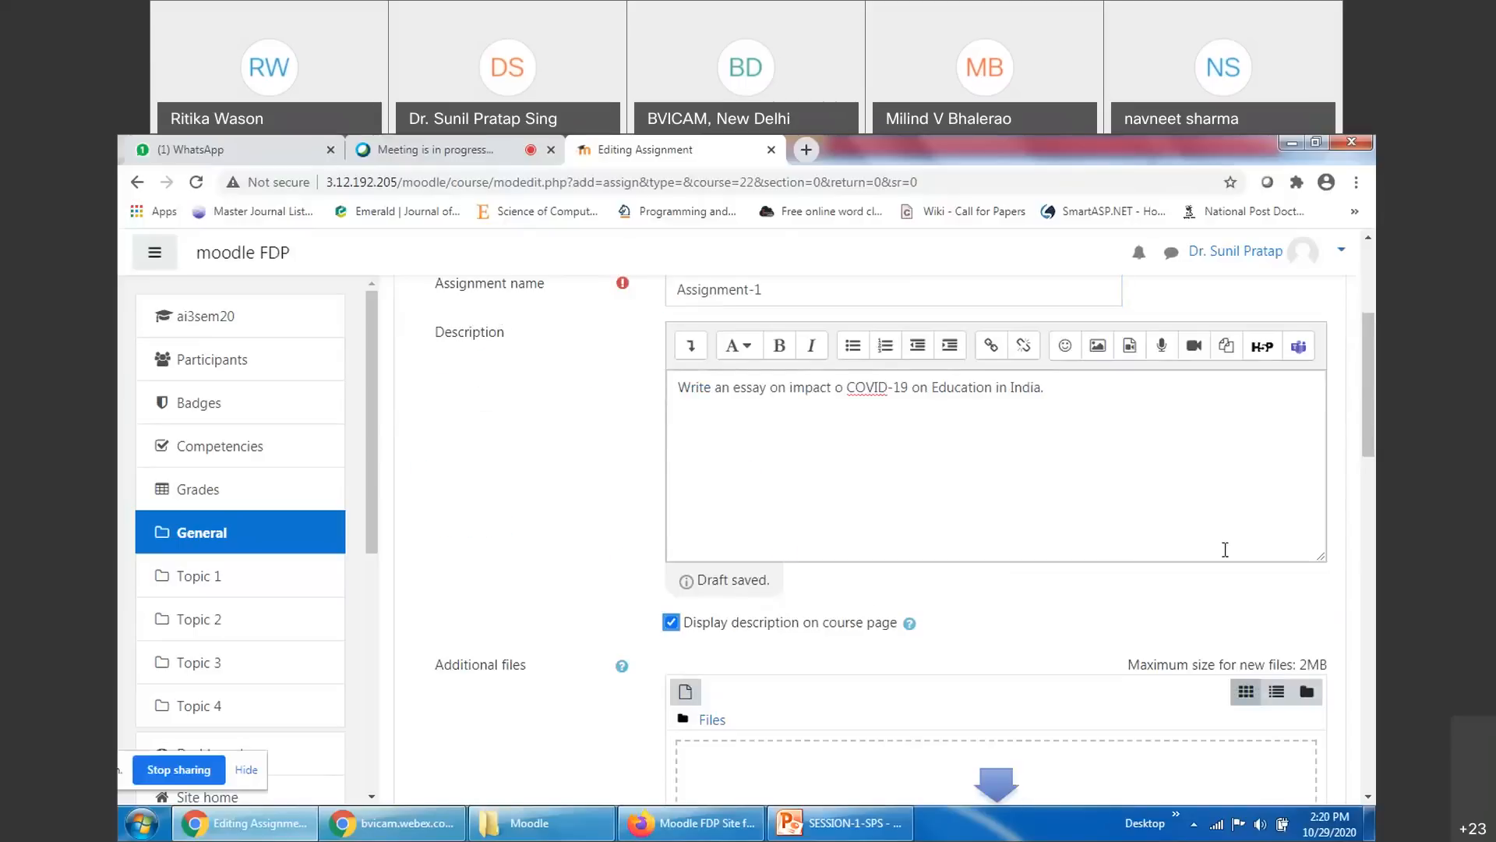
# Examine the assignment's description, the additional files area and the availability date settings
pyautogui.scroll(1, 1225, 550)
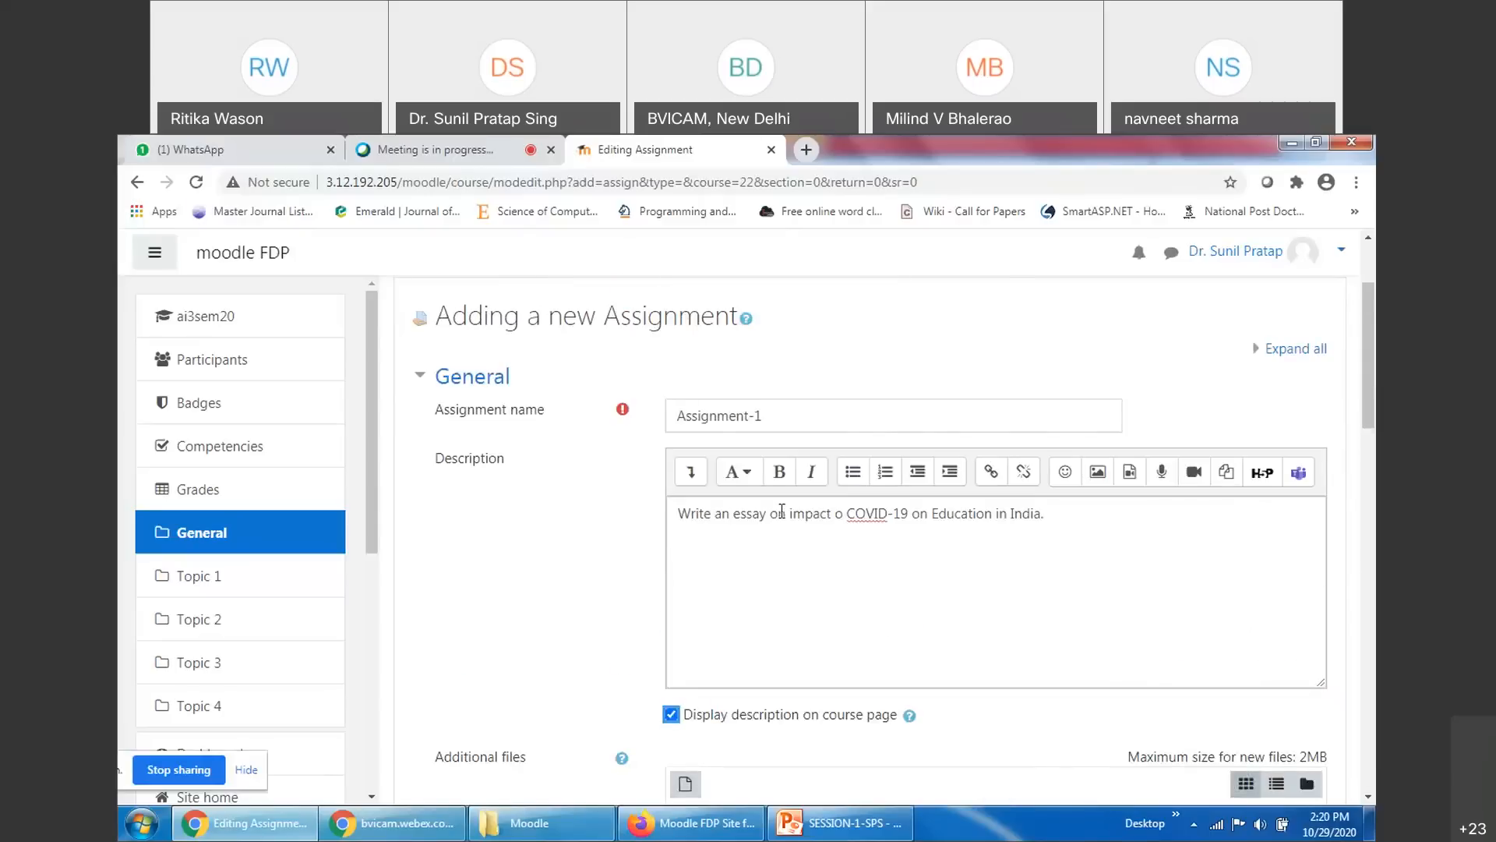
pyautogui.tripleClick(760, 521)
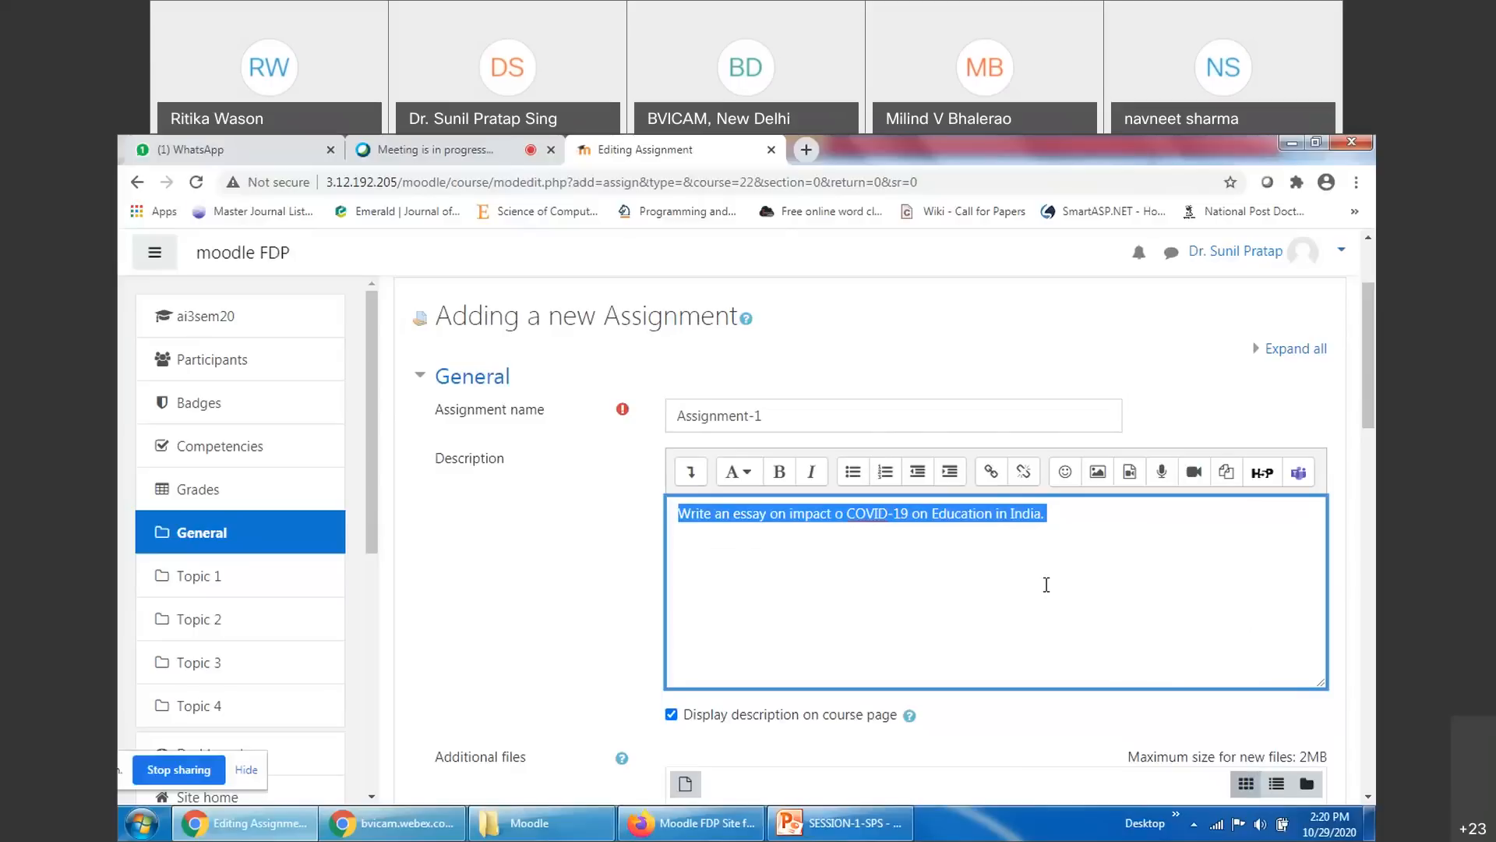
pyautogui.scroll(-2, 1046, 584)
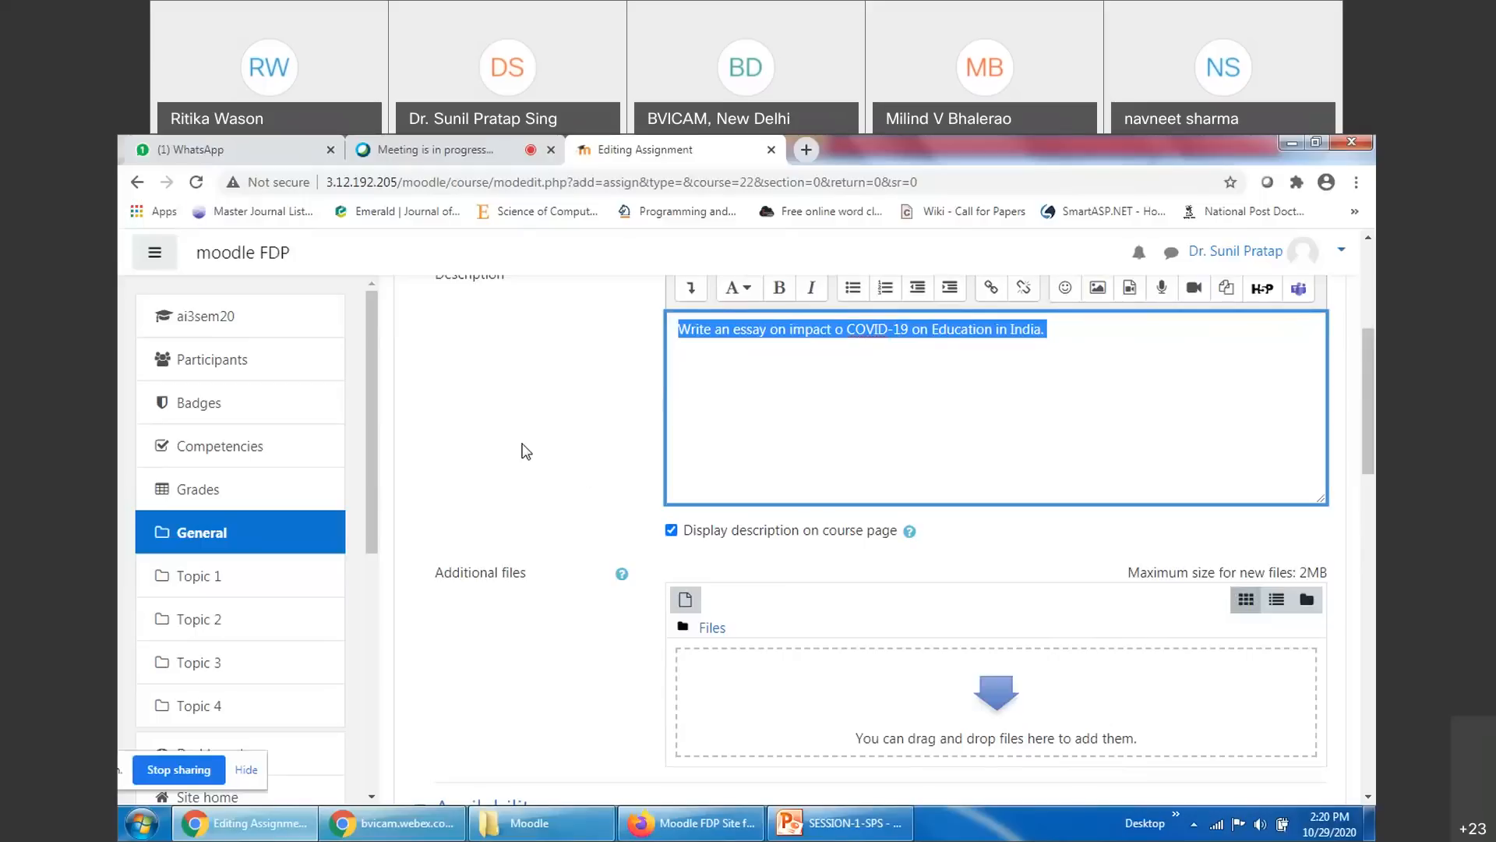
pyautogui.scroll(-1, 1305, 598)
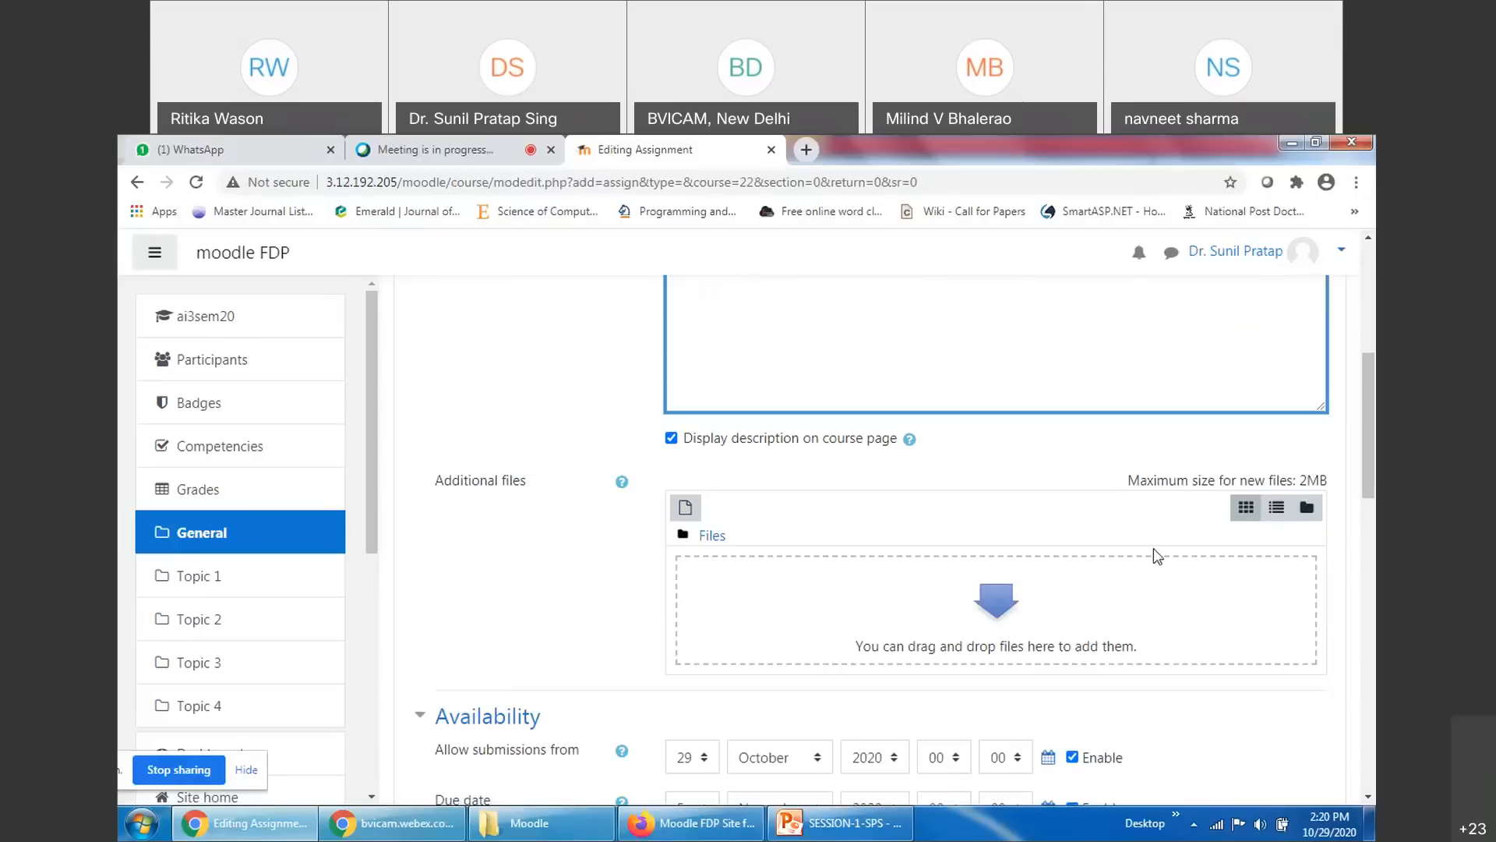
pyautogui.scroll(-1, 717, 569)
pyautogui.scroll(3, 718, 570)
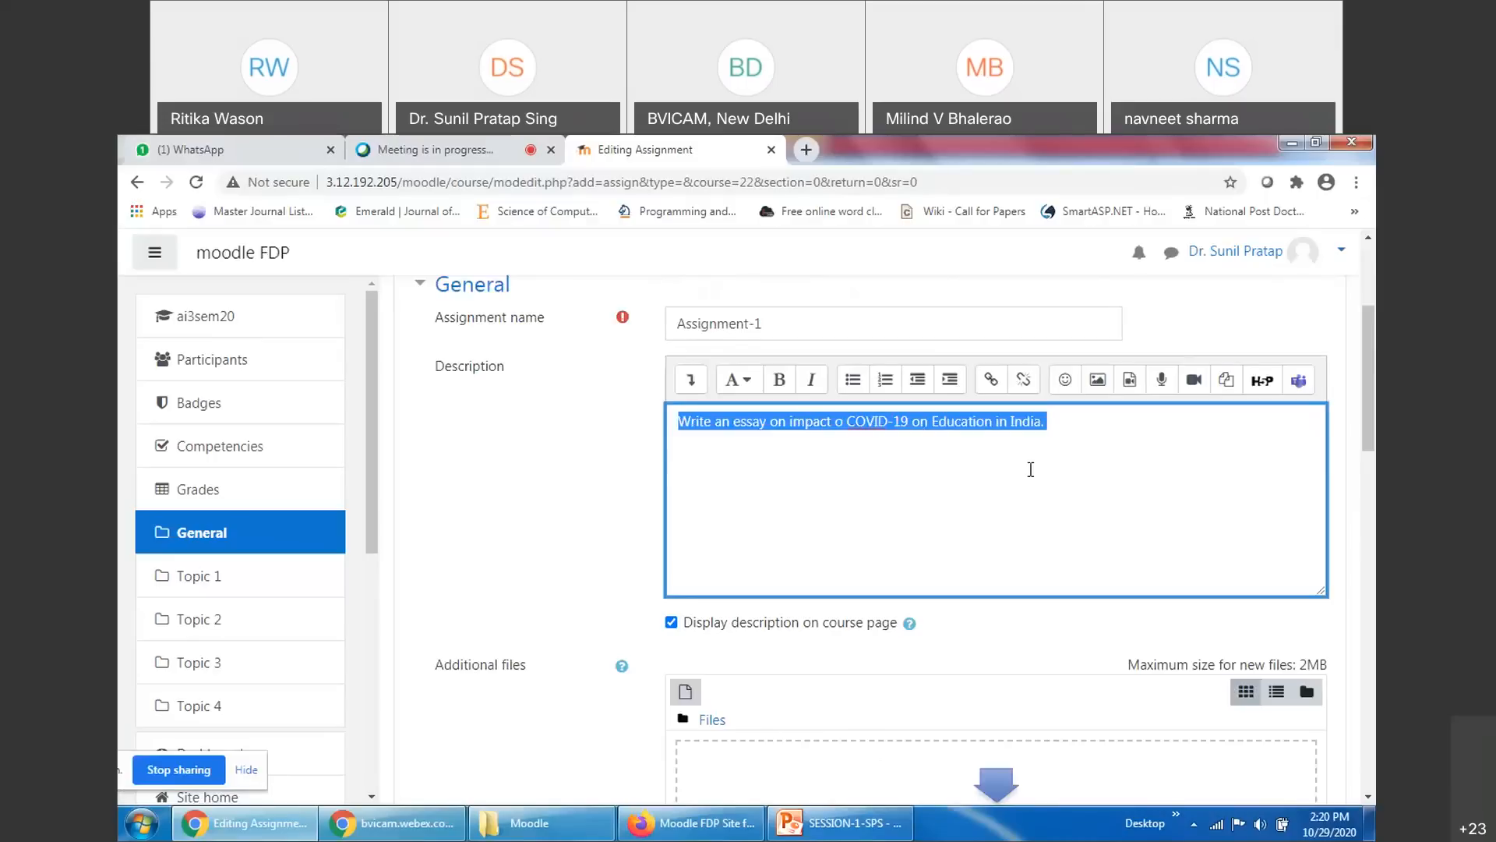
pyautogui.scroll(-3, 1030, 468)
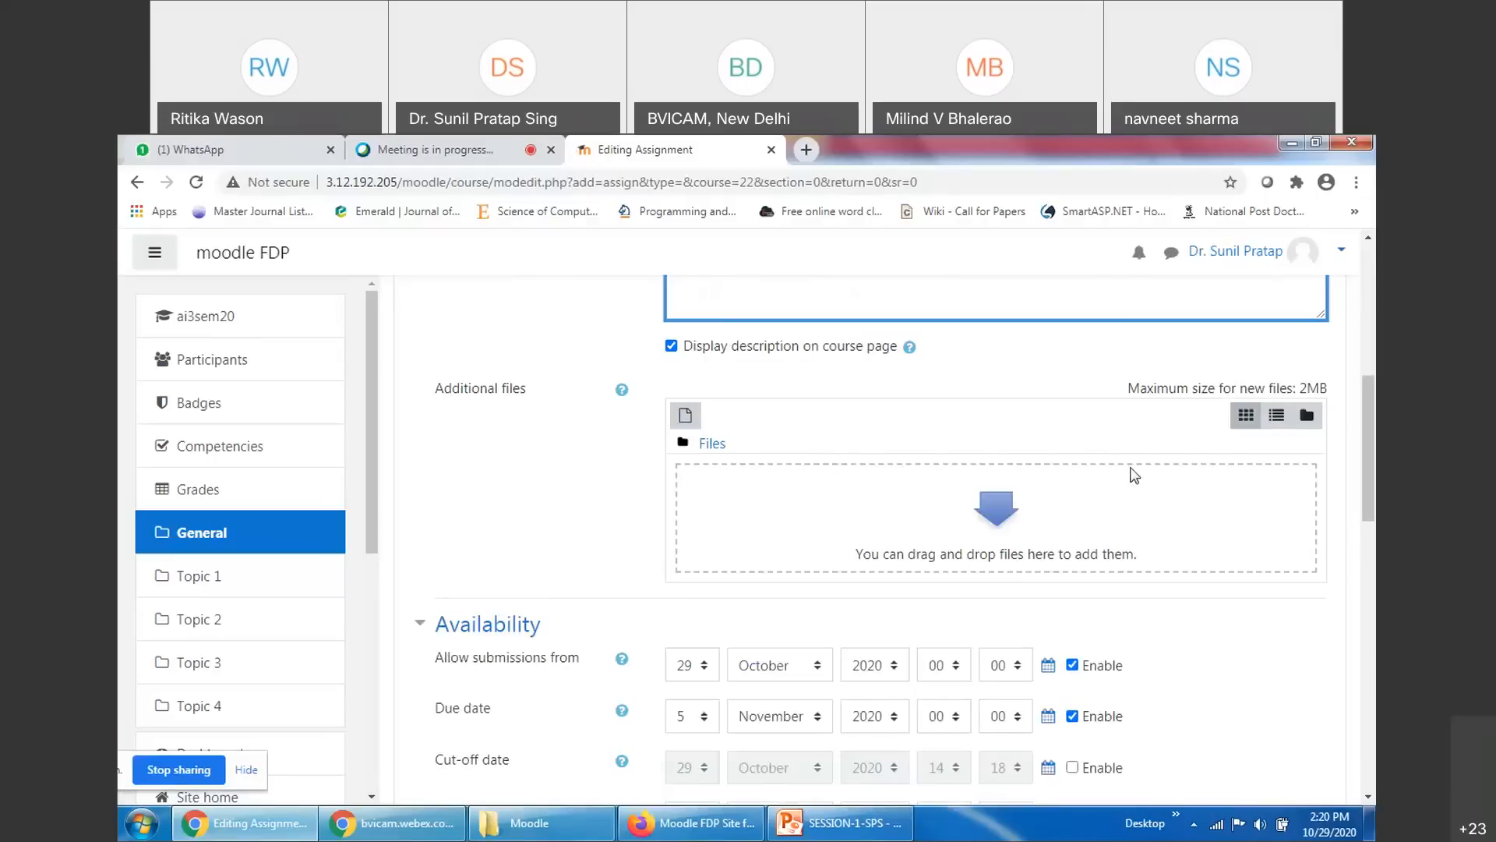
pyautogui.scroll(-1, 1134, 471)
pyautogui.scroll(3, 518, 527)
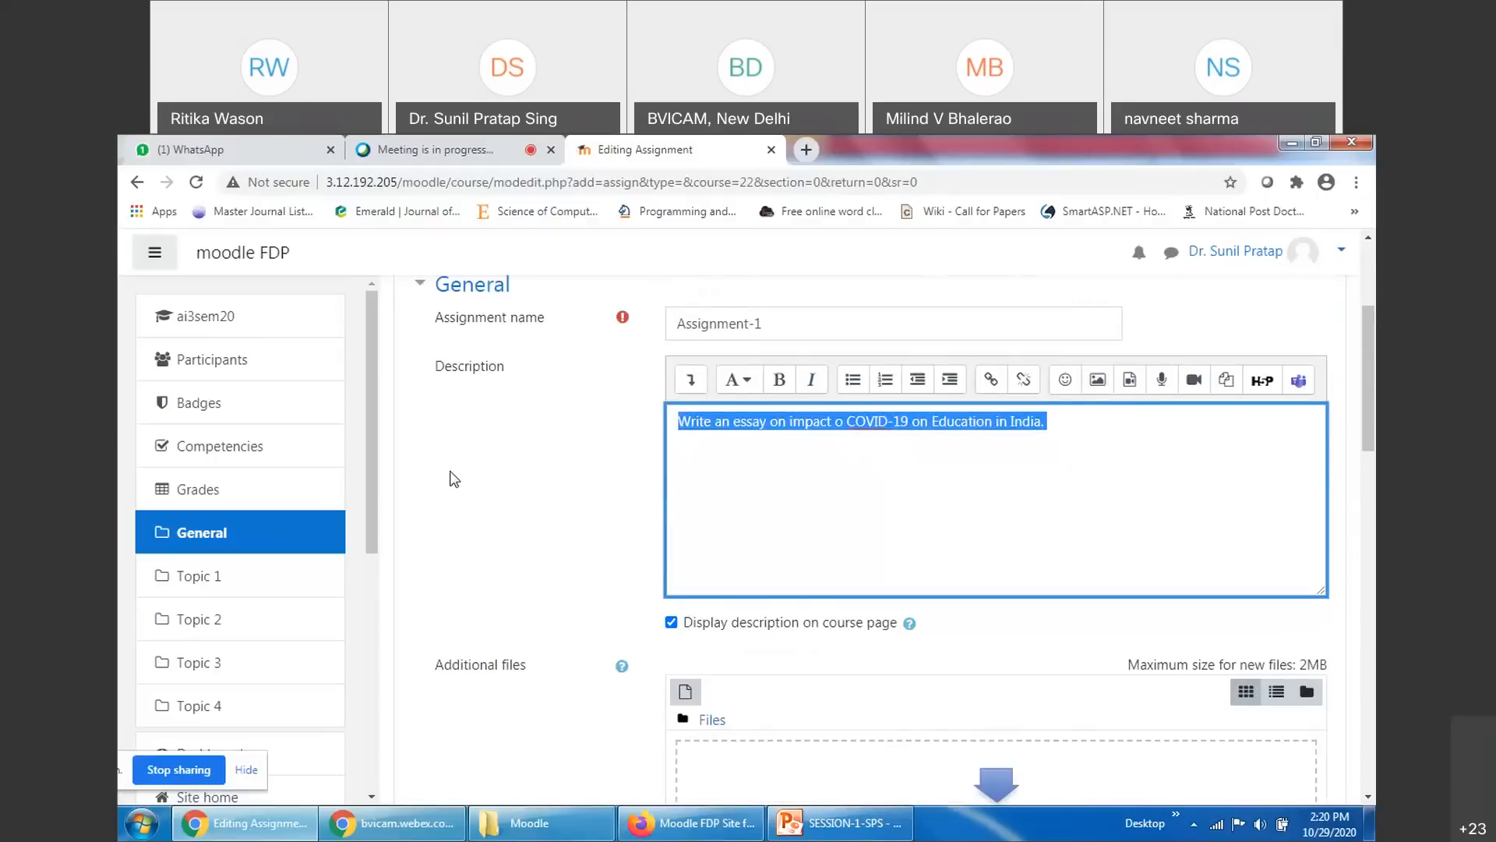
pyautogui.scroll(1, 447, 473)
pyautogui.scroll(-5, 1167, 550)
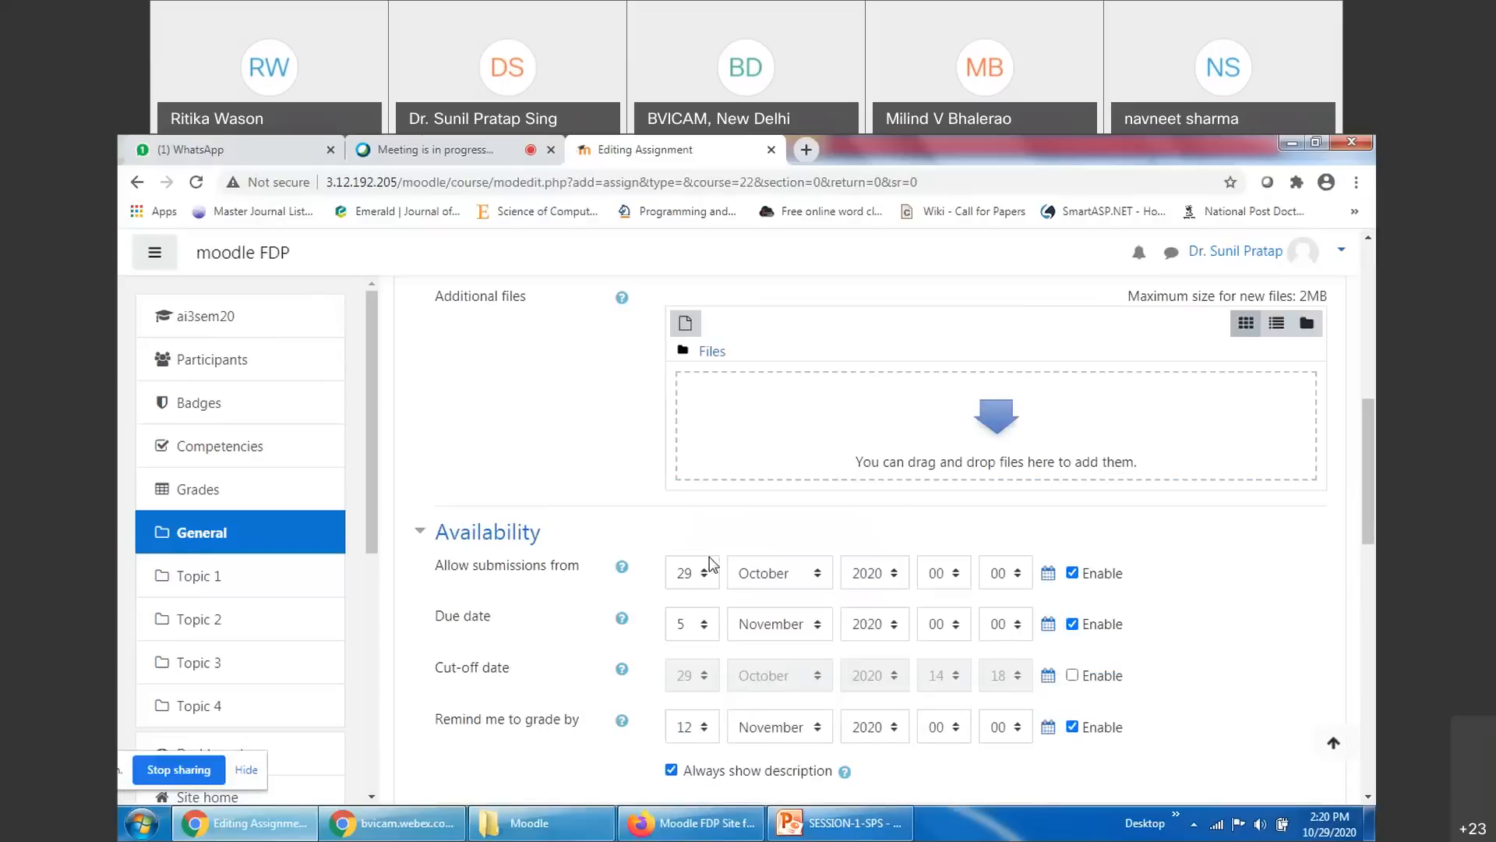
# Enable the assignment's cut-off date and set its day and month to 5 November
pyautogui.scroll(-1, 1166, 550)
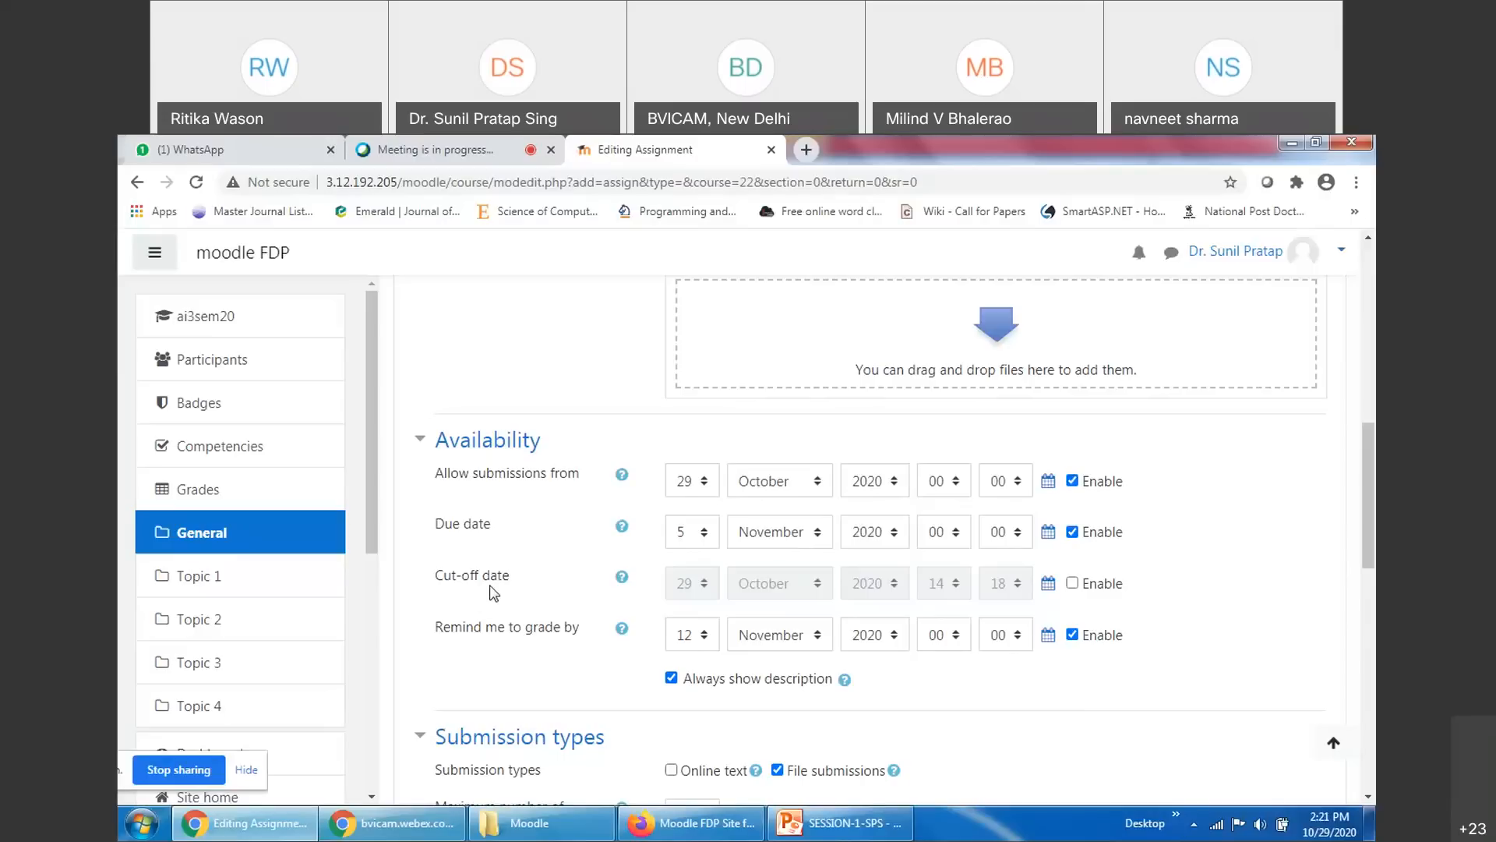
pyautogui.click(1074, 584)
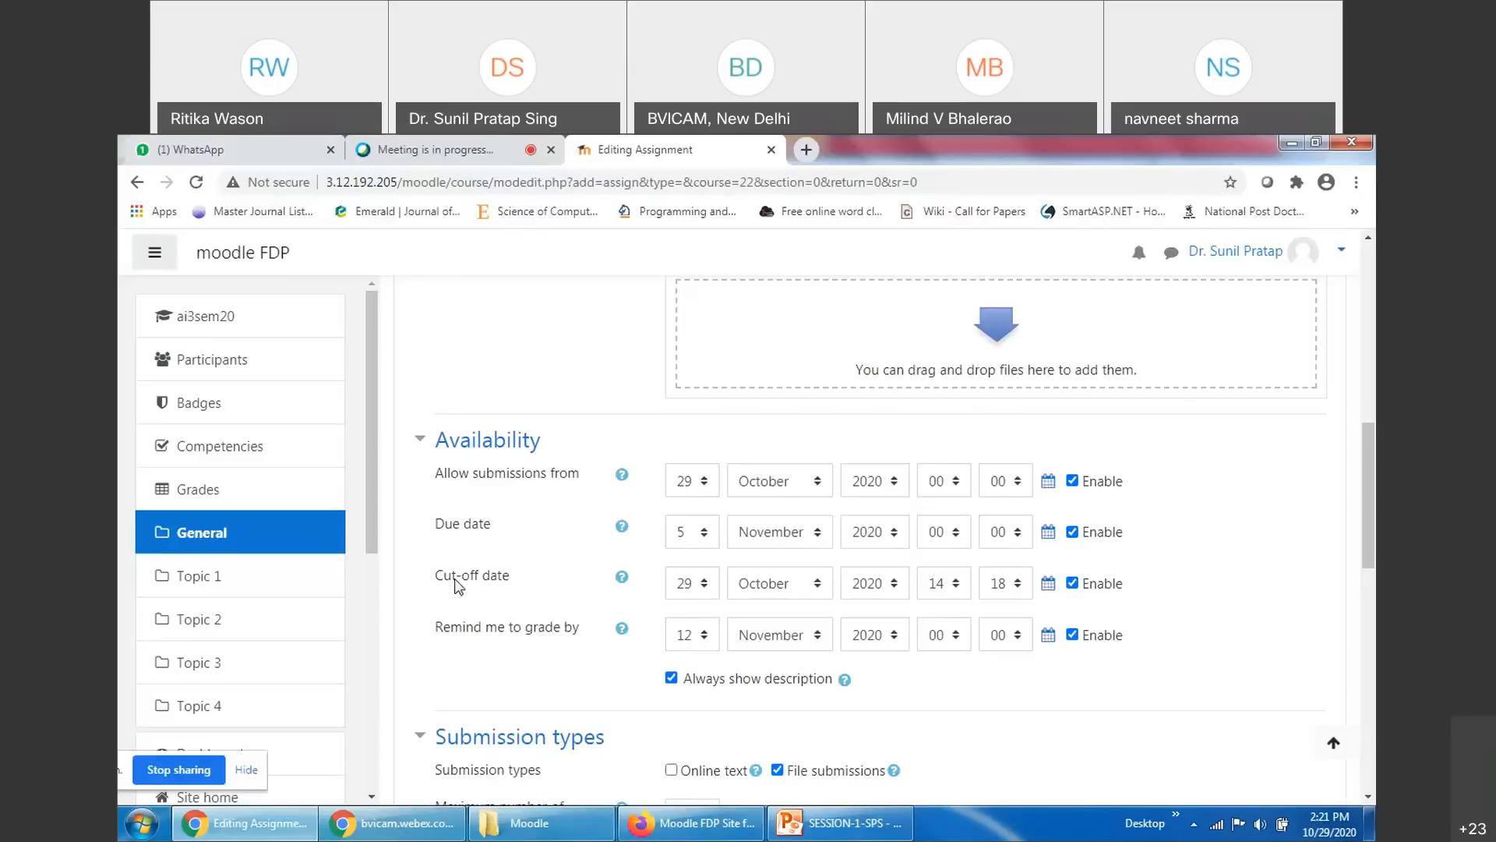
pyautogui.click(690, 591)
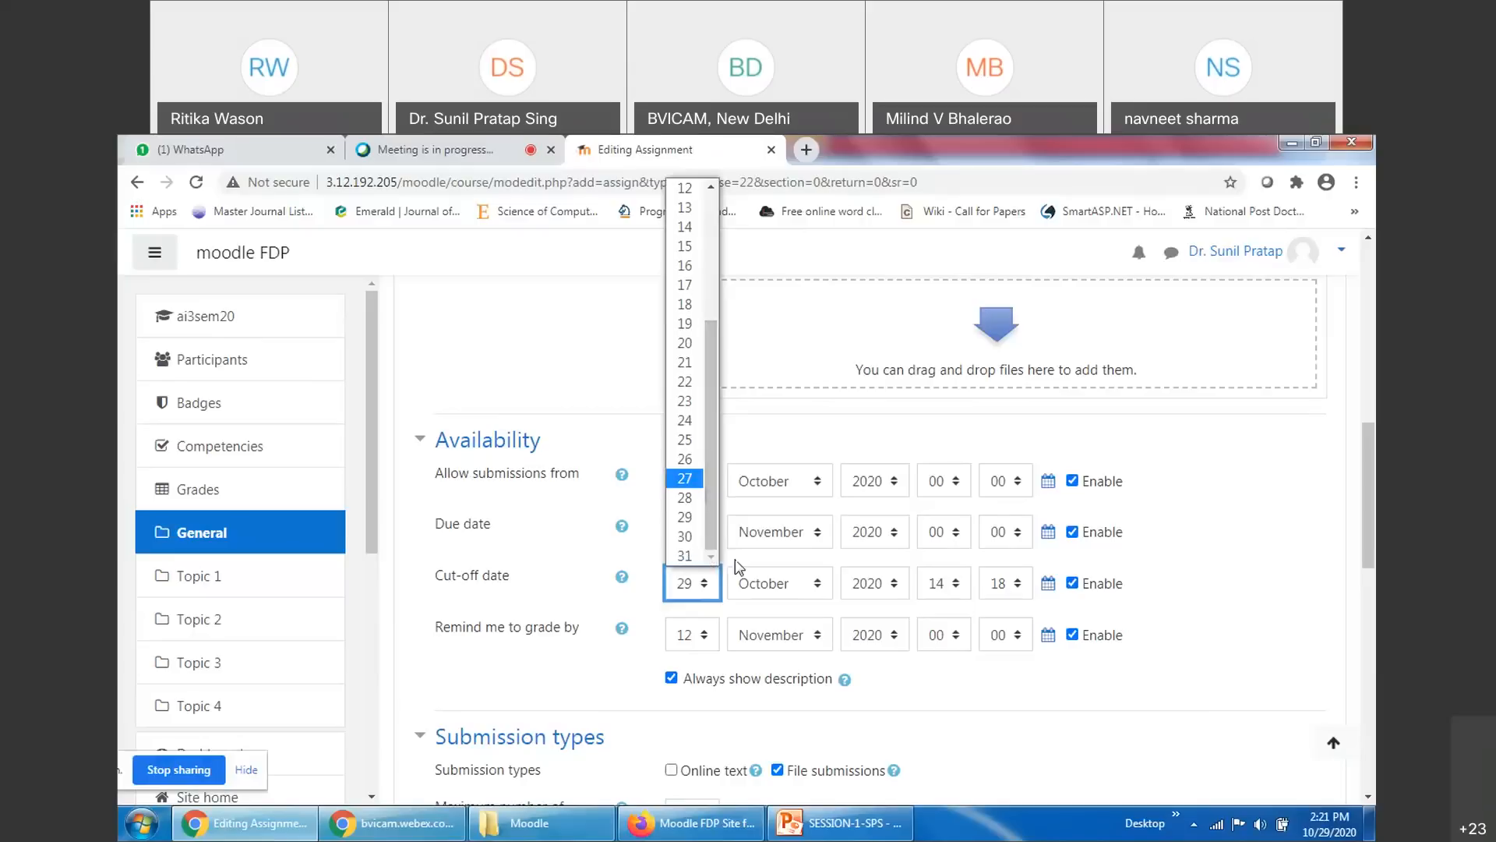
pyautogui.click(774, 587)
pyautogui.click(781, 537)
pyautogui.click(691, 583)
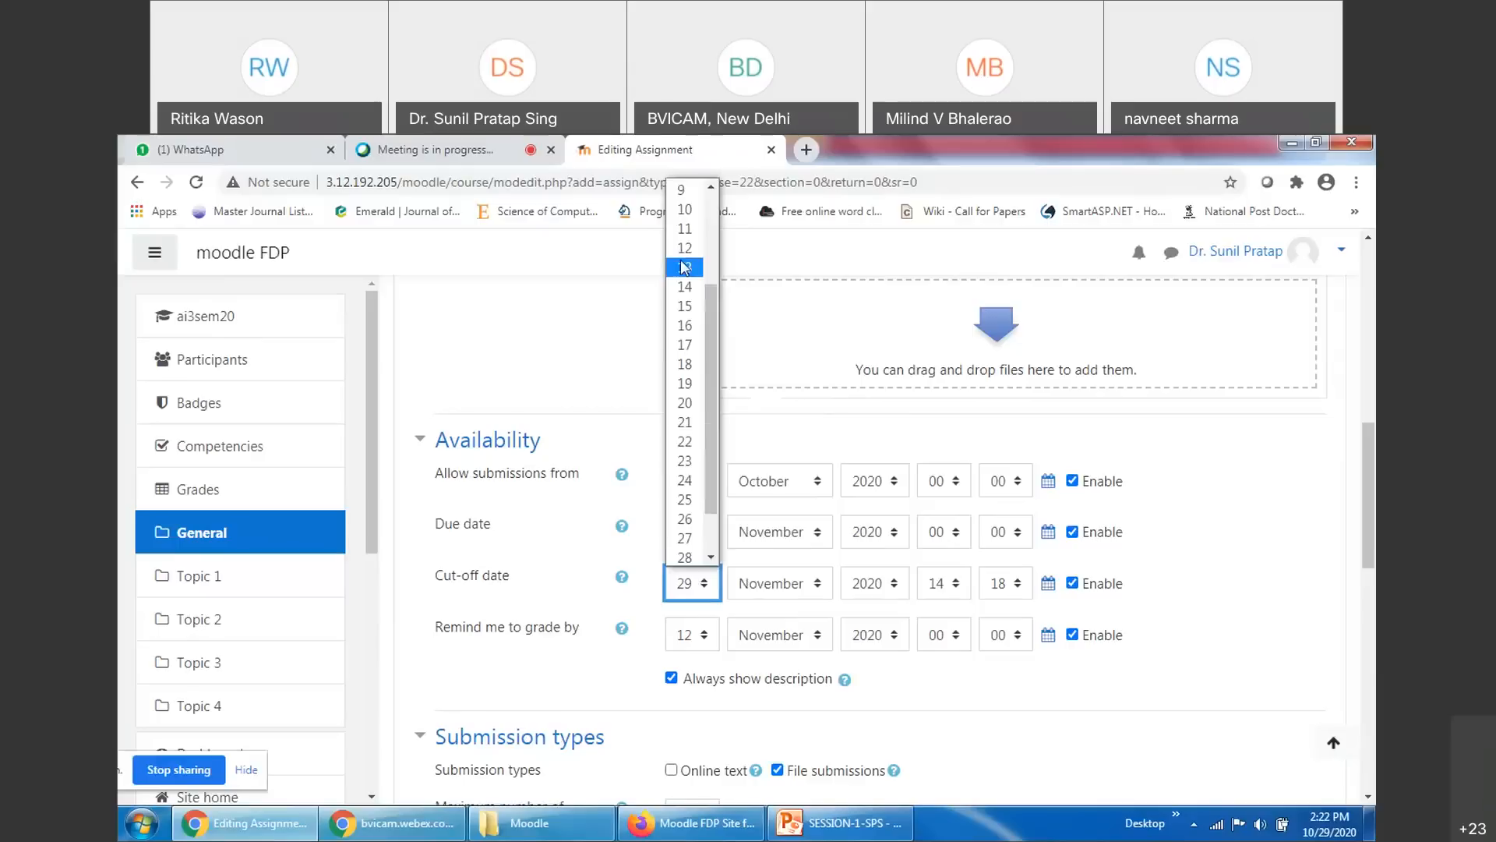
pyautogui.scroll(3, 695, 269)
pyautogui.click(695, 265)
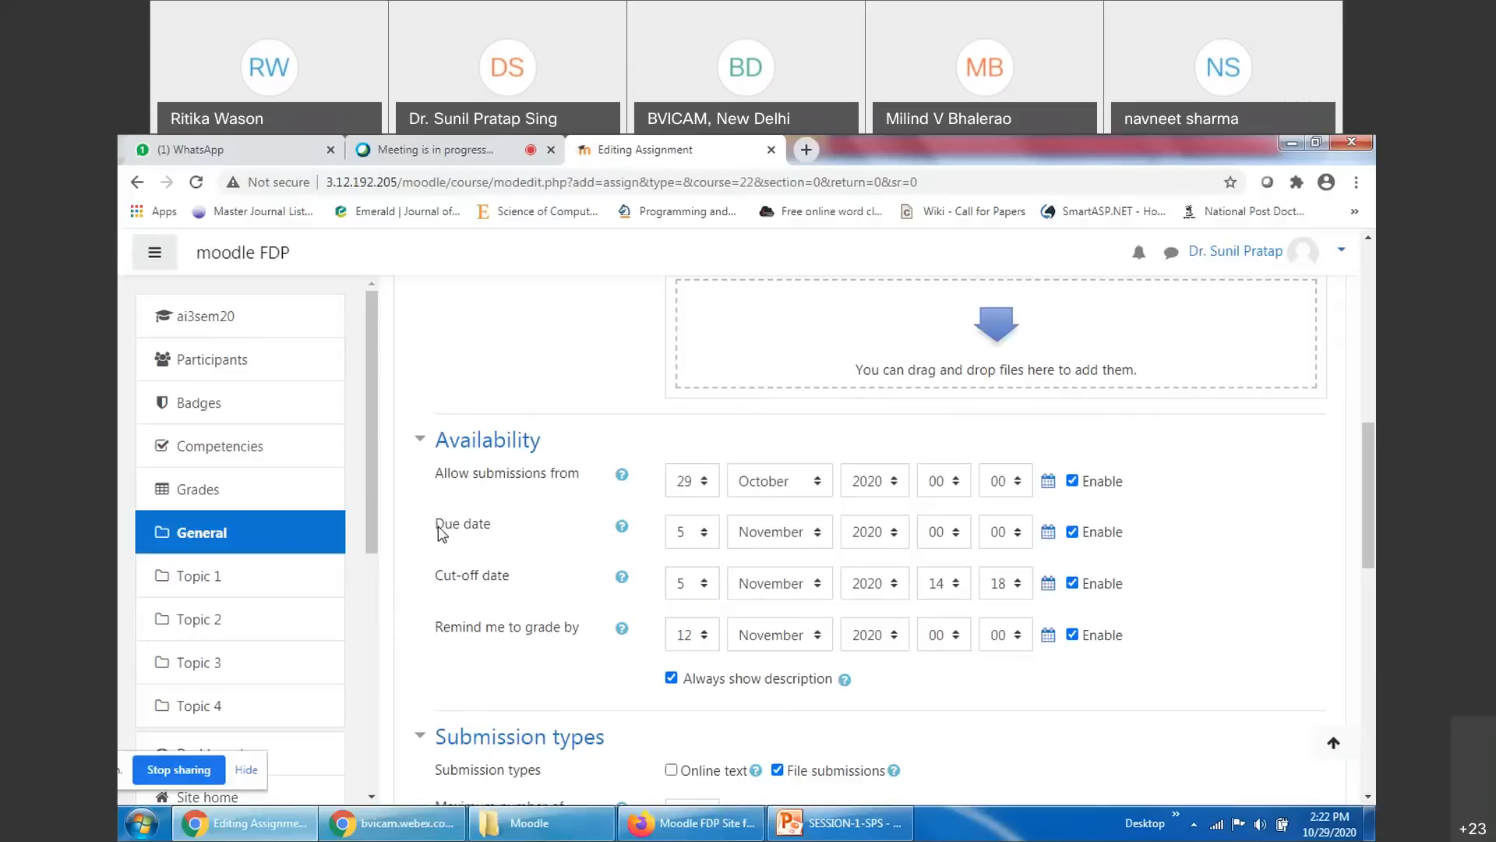
# Review the due date setting and read the help for "Remind me to grade by"
pyautogui.moveTo(441, 534); pyautogui.dragTo(494, 536)
pyautogui.click(480, 524)
pyautogui.click(1219, 597)
pyautogui.click(621, 628)
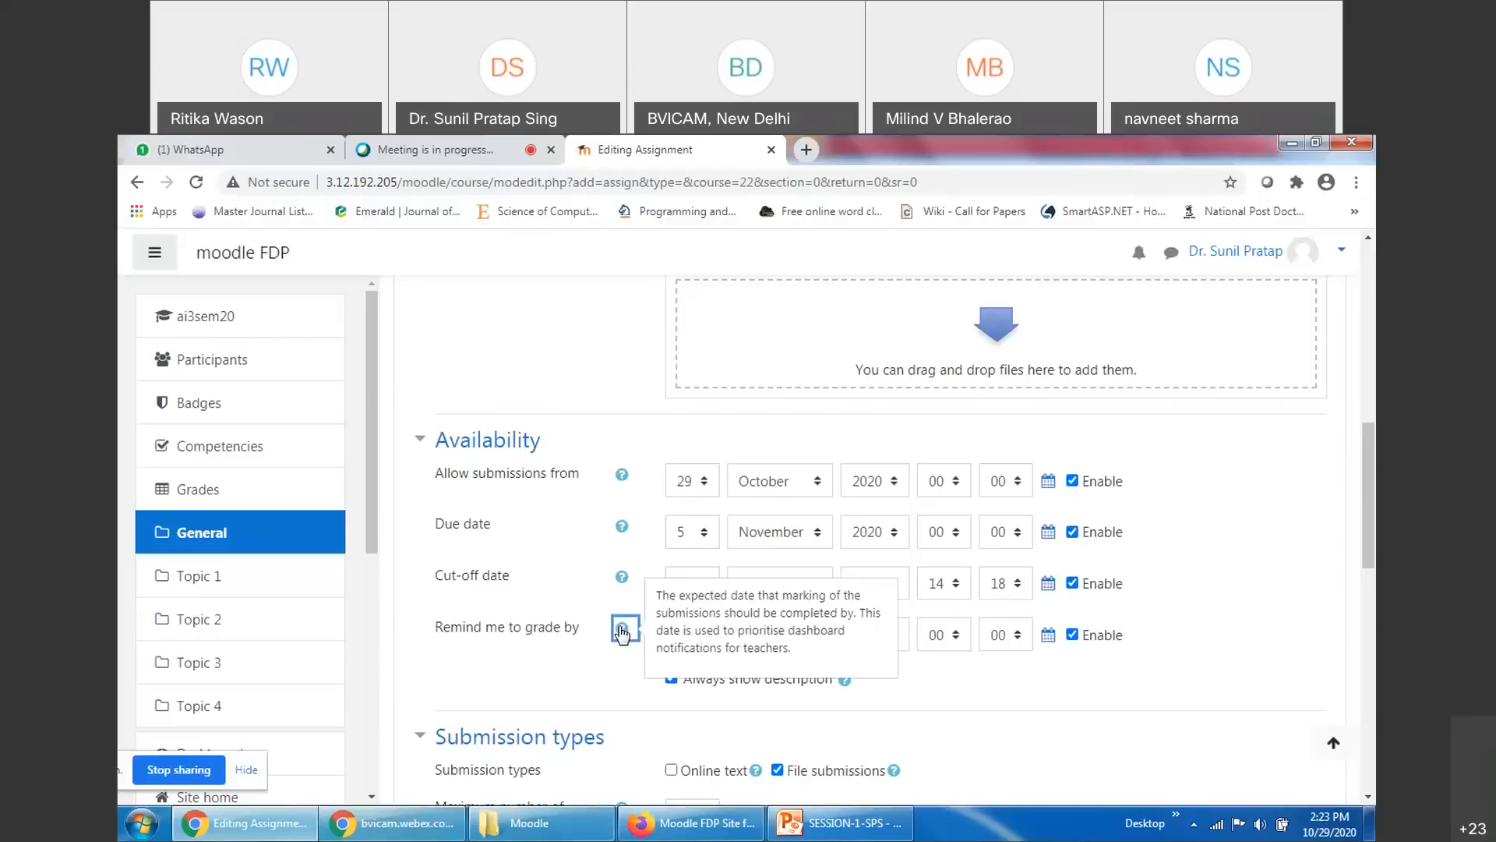
pyautogui.click(1181, 598)
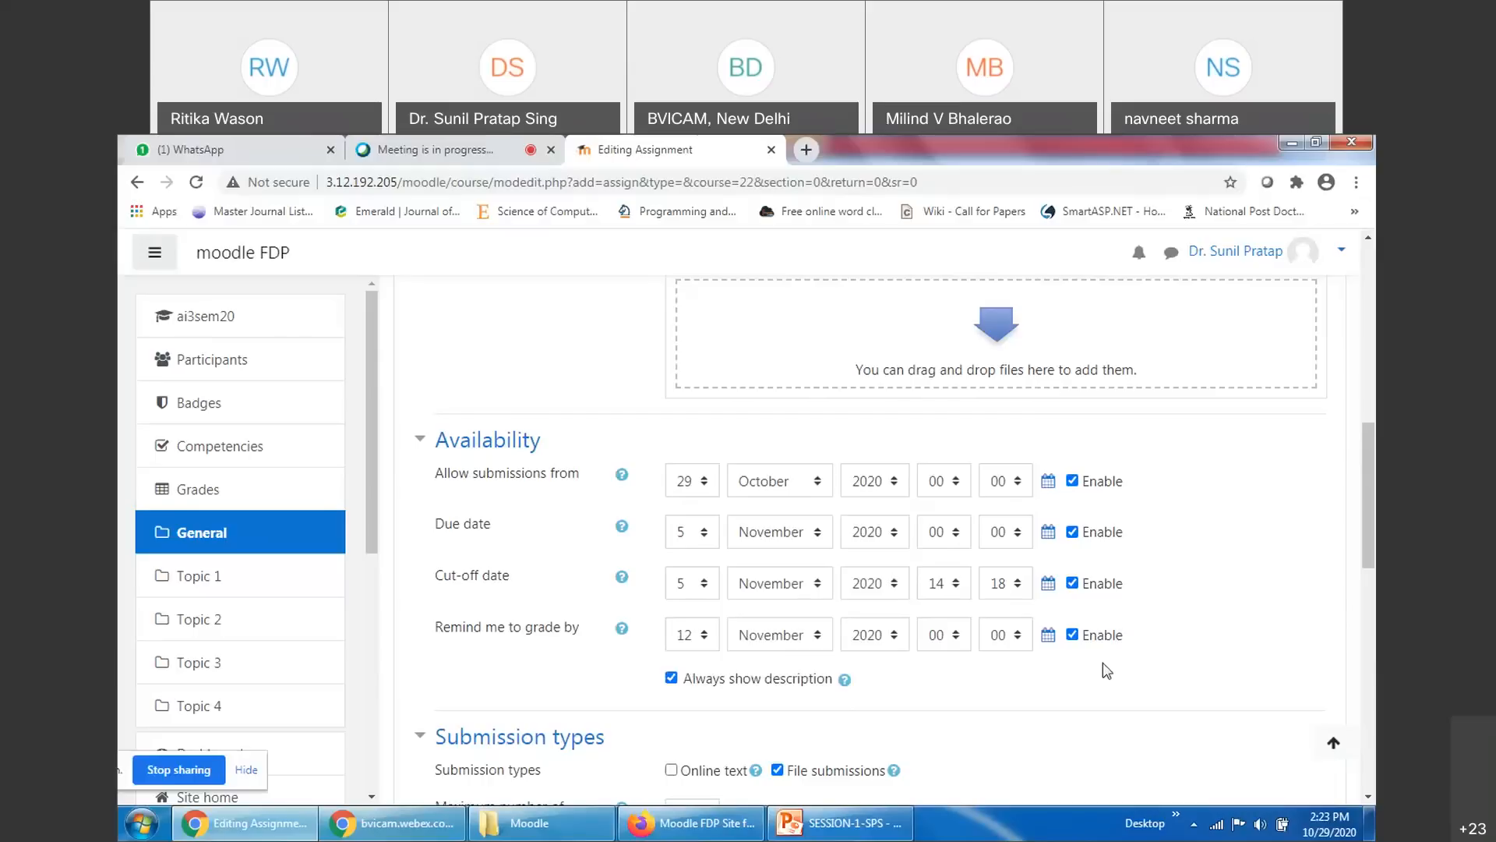
# Accept only online text submissions, without file submissions, and enable a word limit of 100
pyautogui.scroll(-5, 1230, 594)
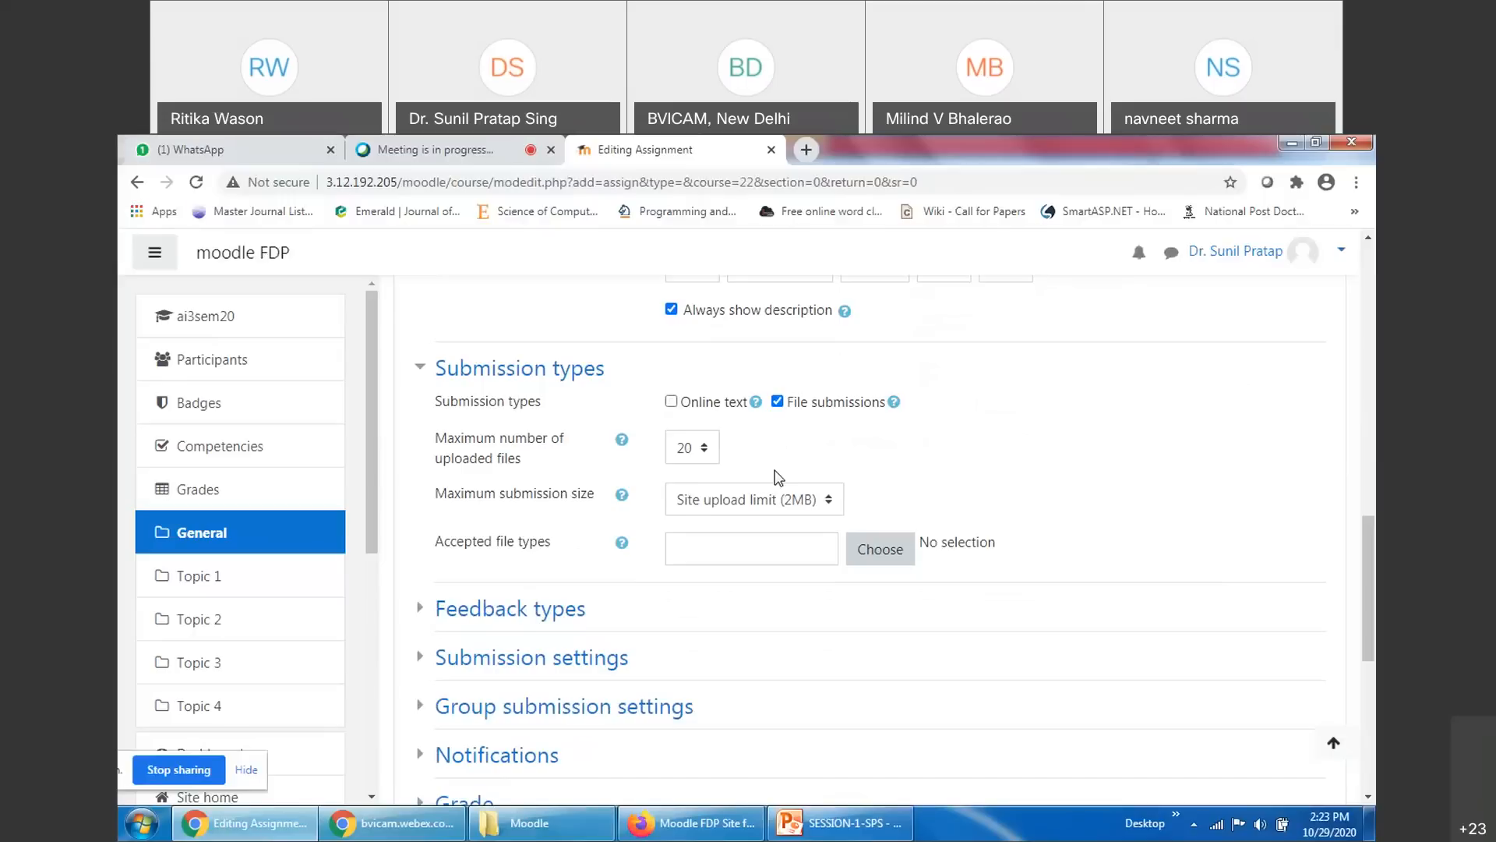
pyautogui.click(671, 401)
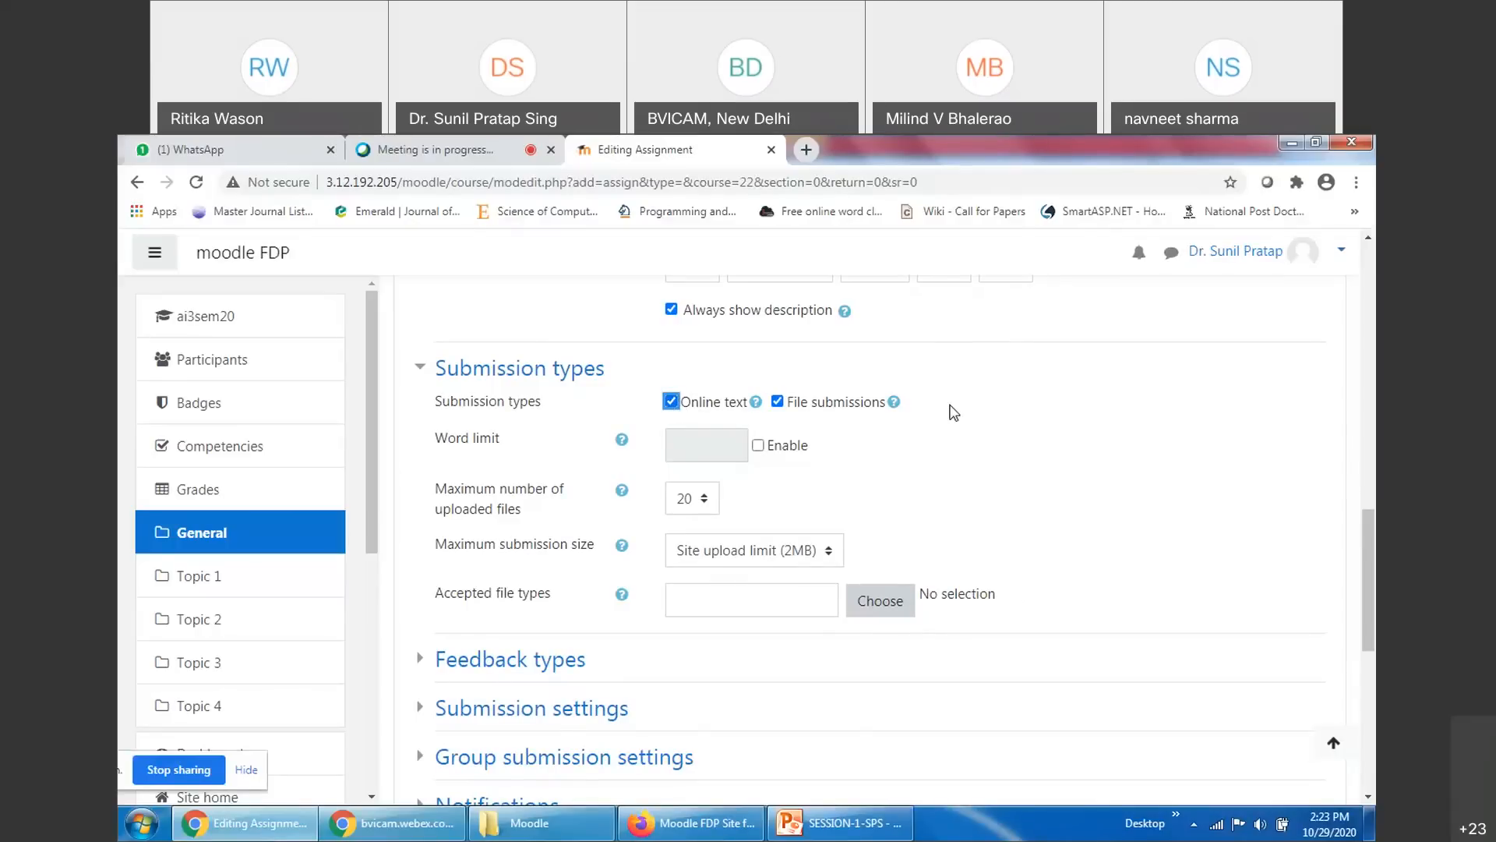
pyautogui.click(777, 401)
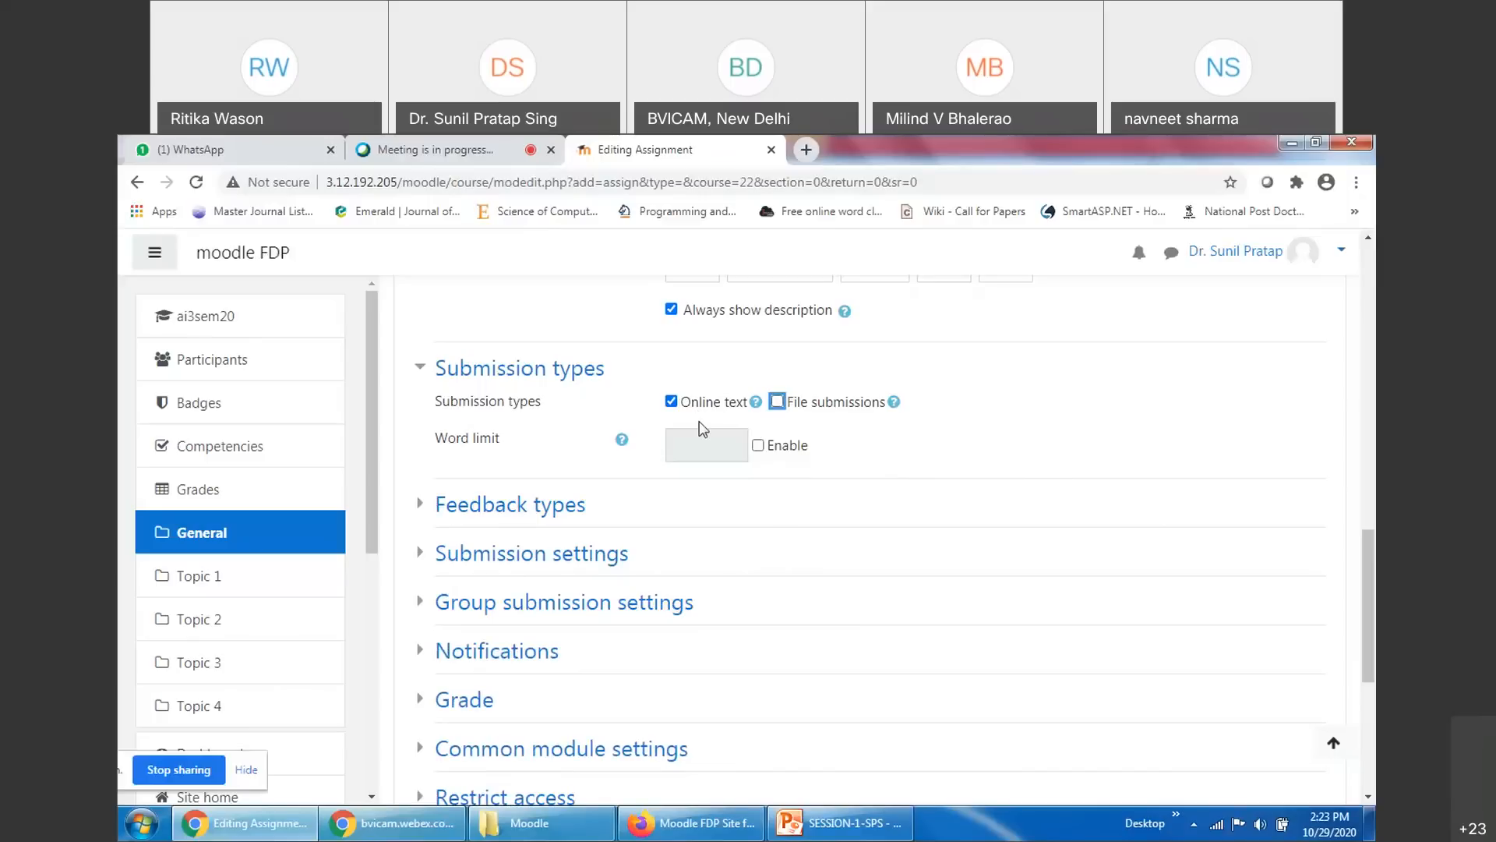
pyautogui.click(759, 448)
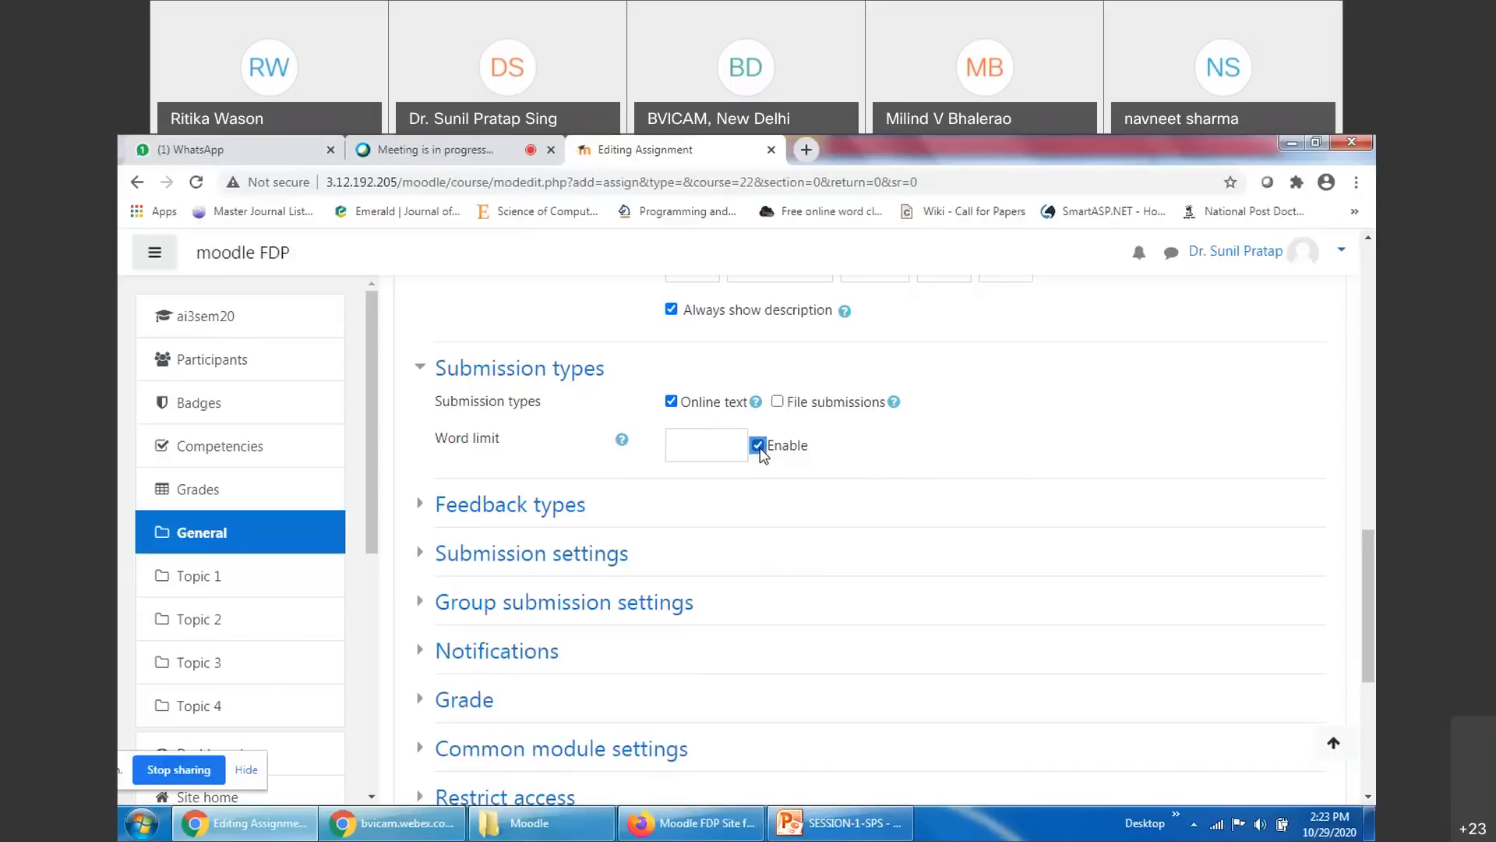
pyautogui.click(705, 446)
pyautogui.write('100')
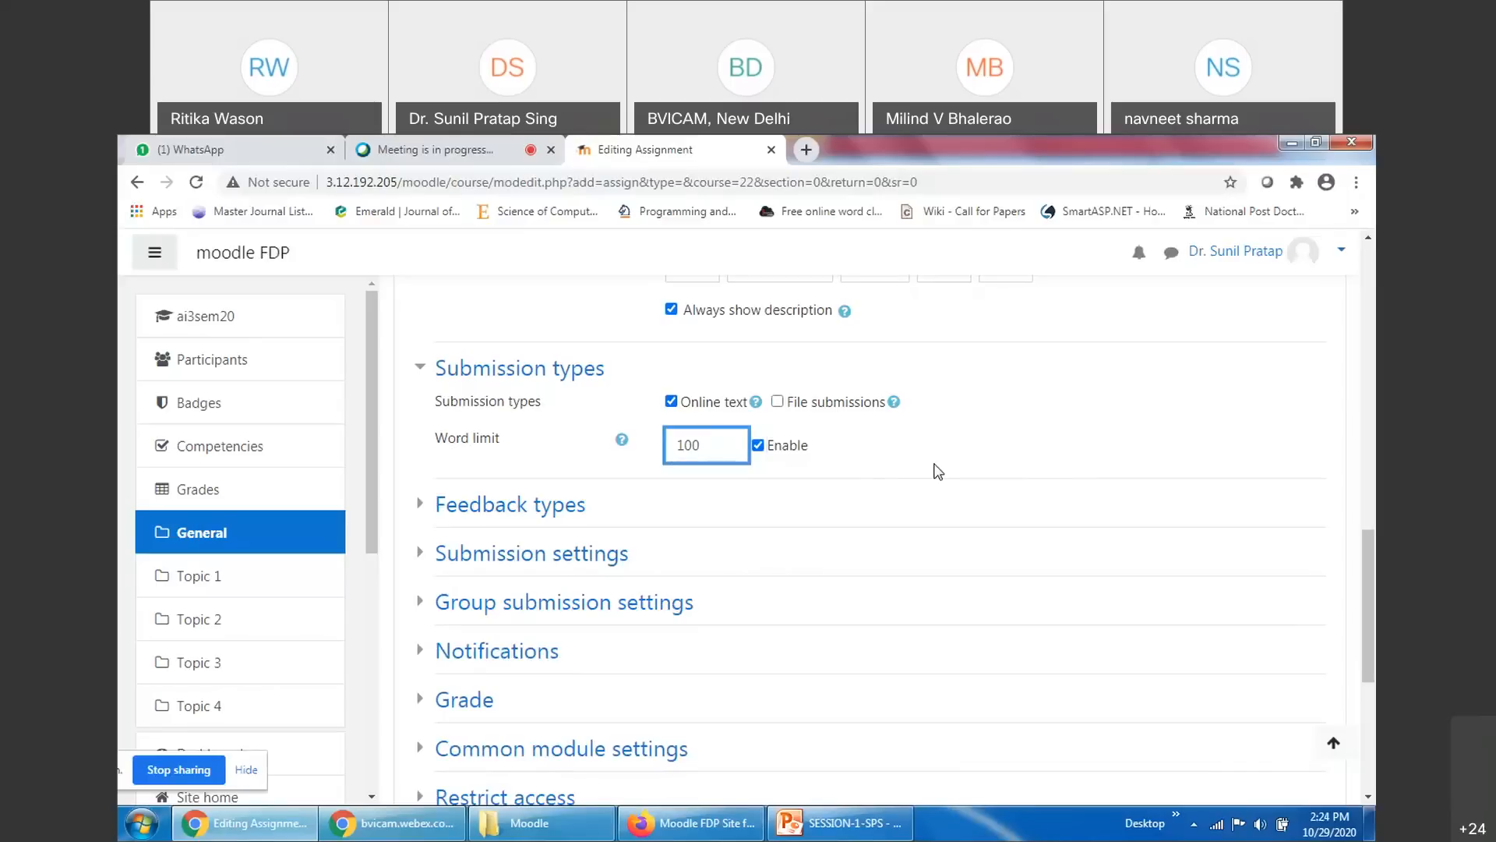
# Read the help for the feedback comments, offline grading worksheet and feedback files options under Feedback types
pyautogui.click(489, 508)
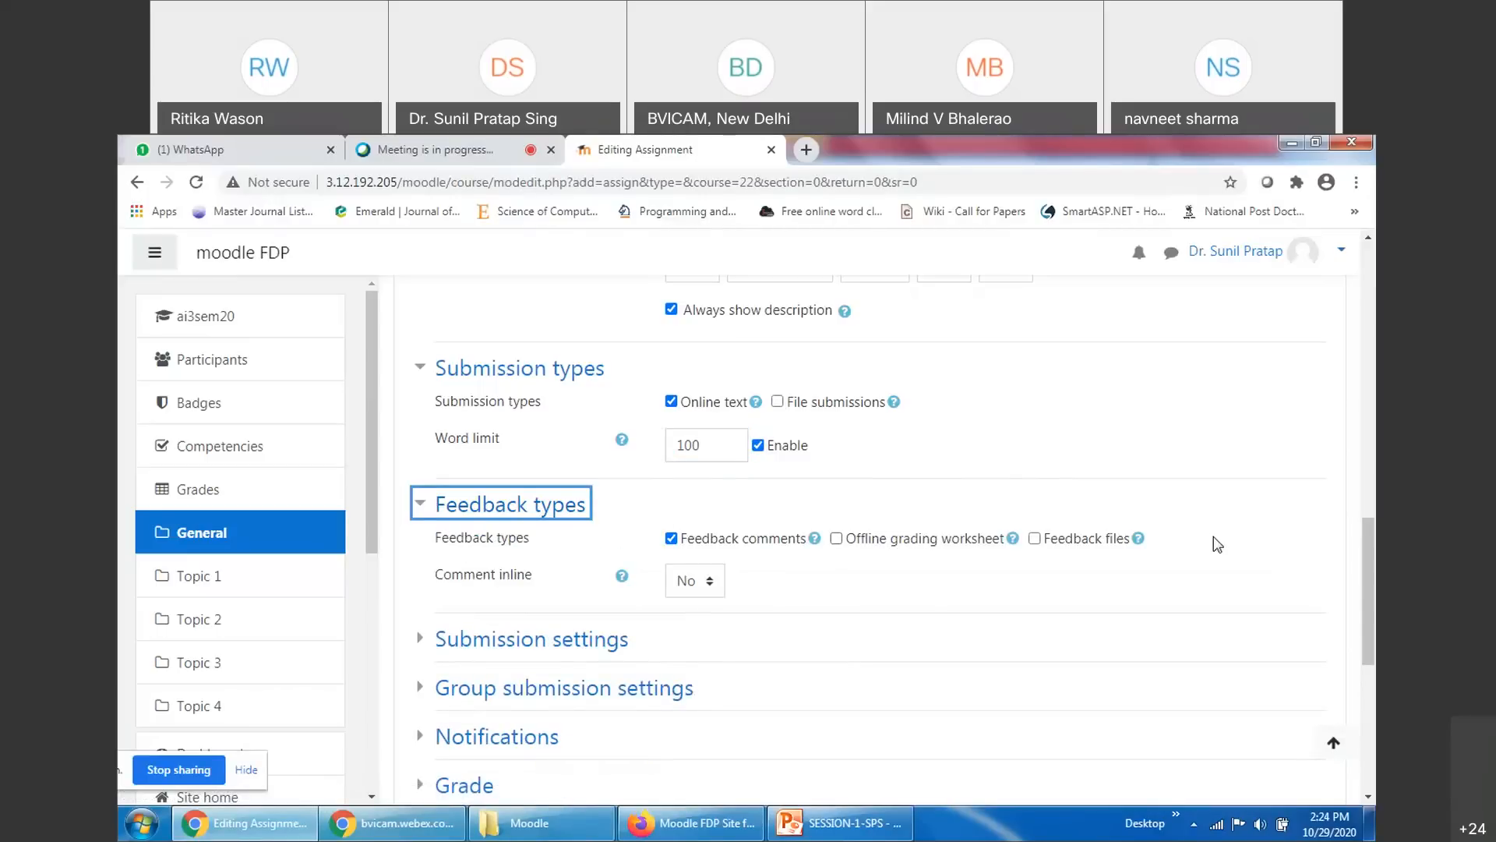
pyautogui.scroll(-1, 1213, 538)
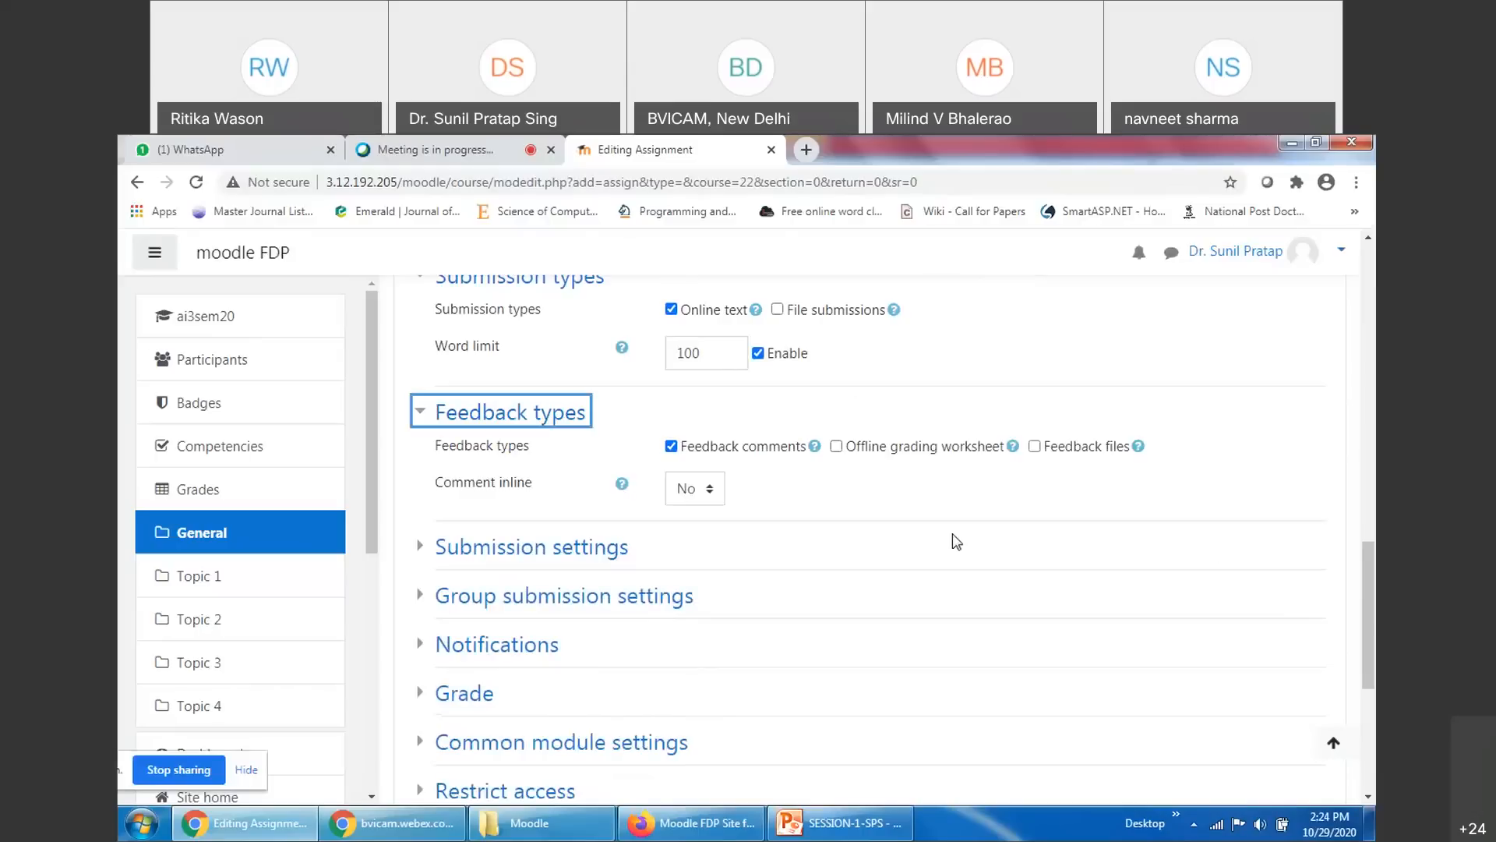
pyautogui.click(814, 446)
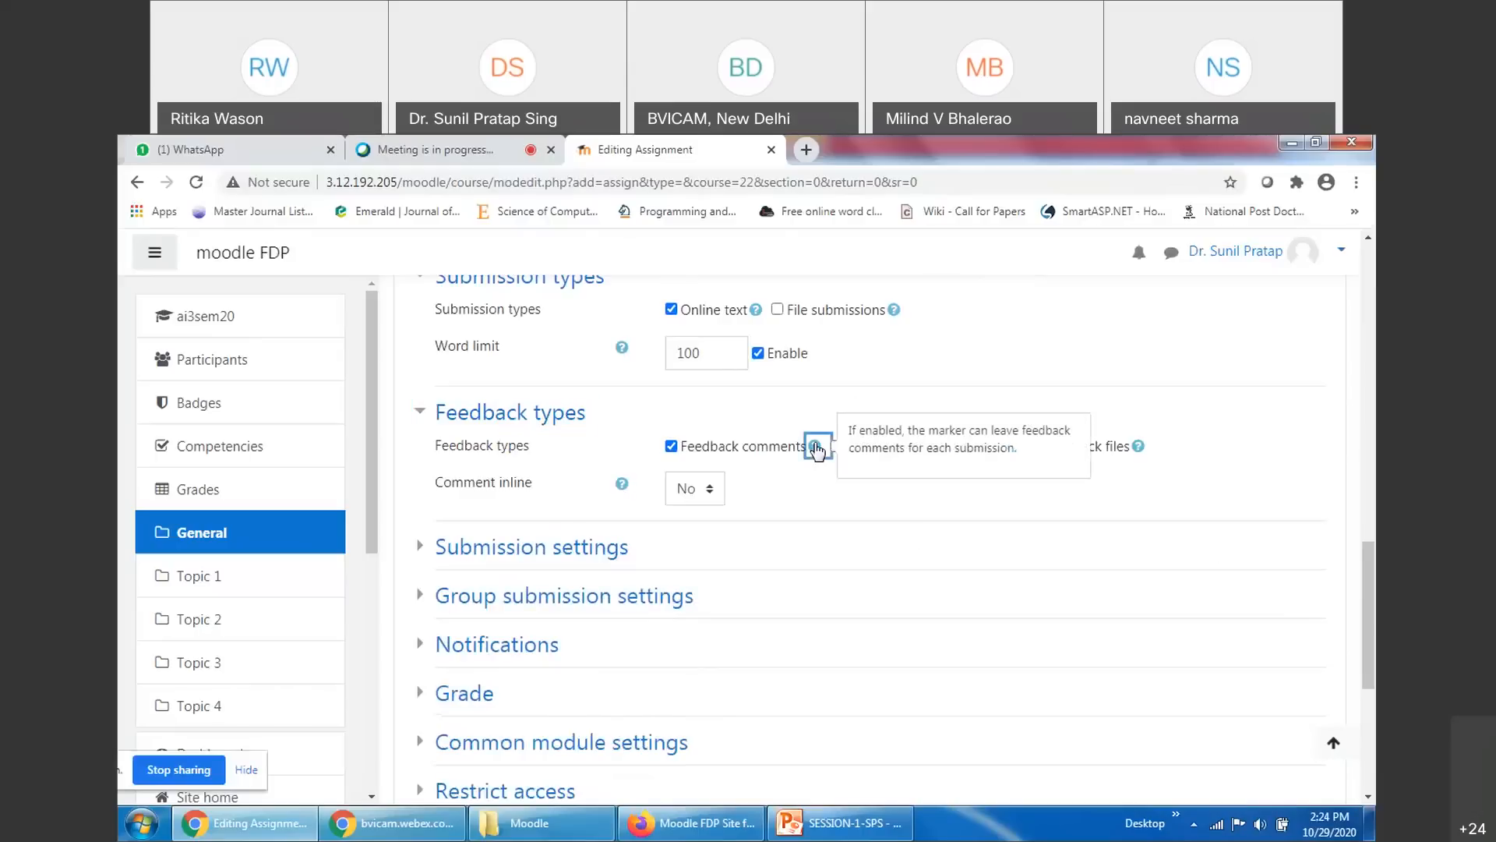
pyautogui.click(1221, 448)
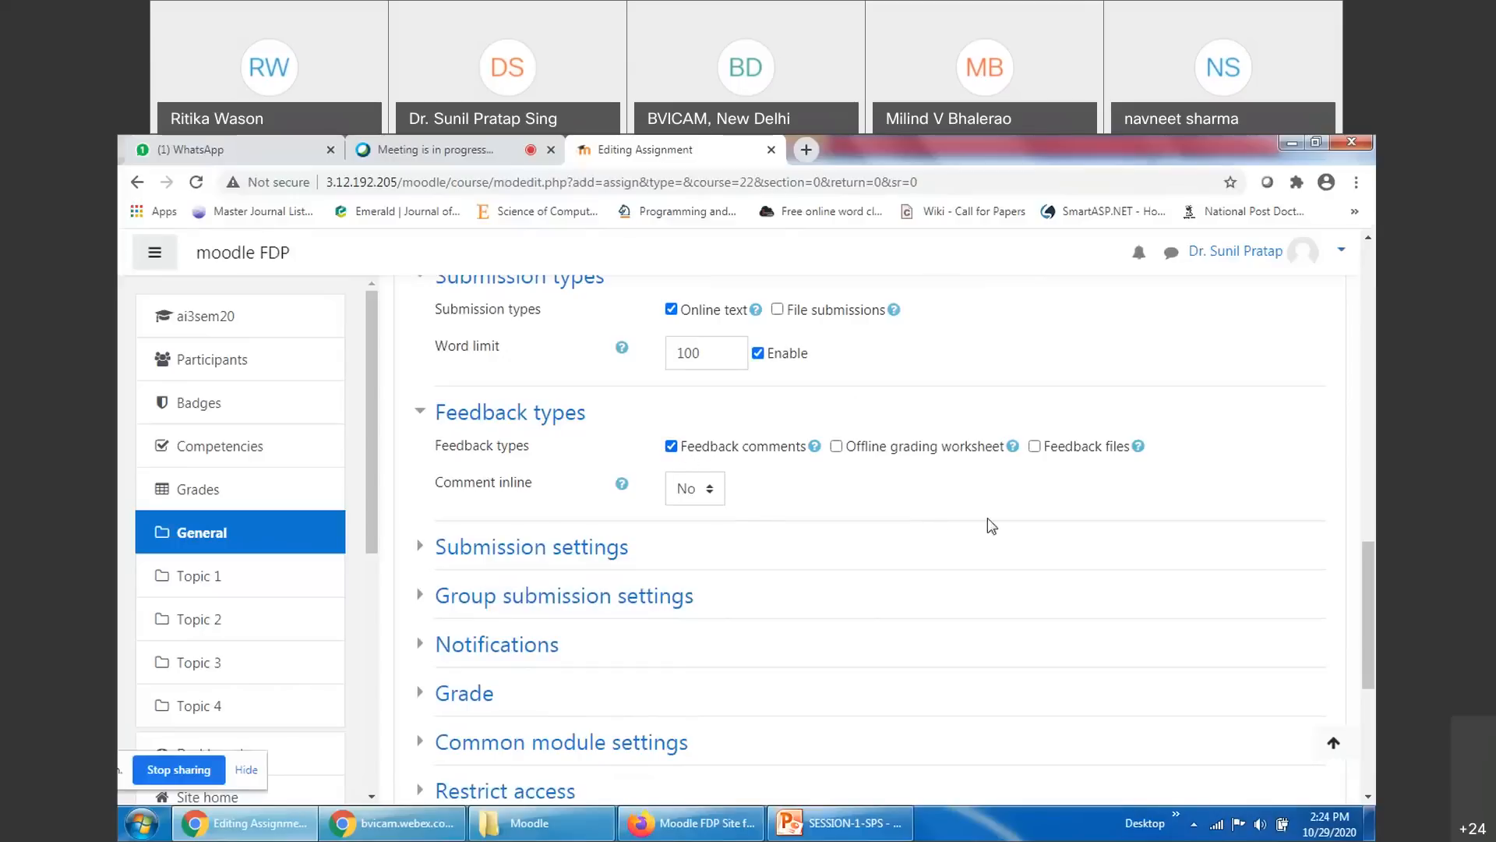
pyautogui.click(1013, 448)
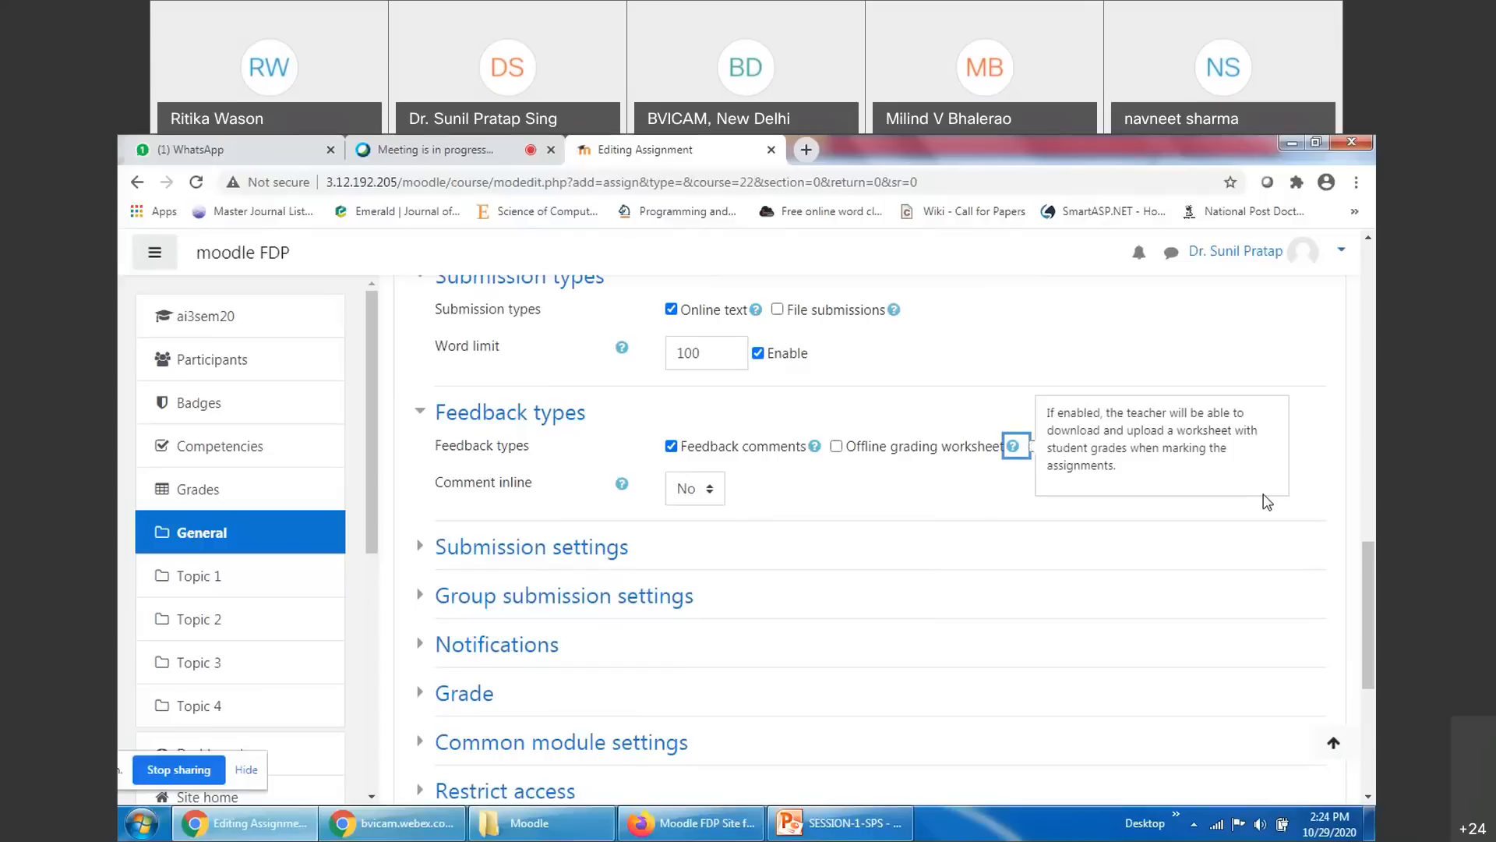
pyautogui.click(886, 503)
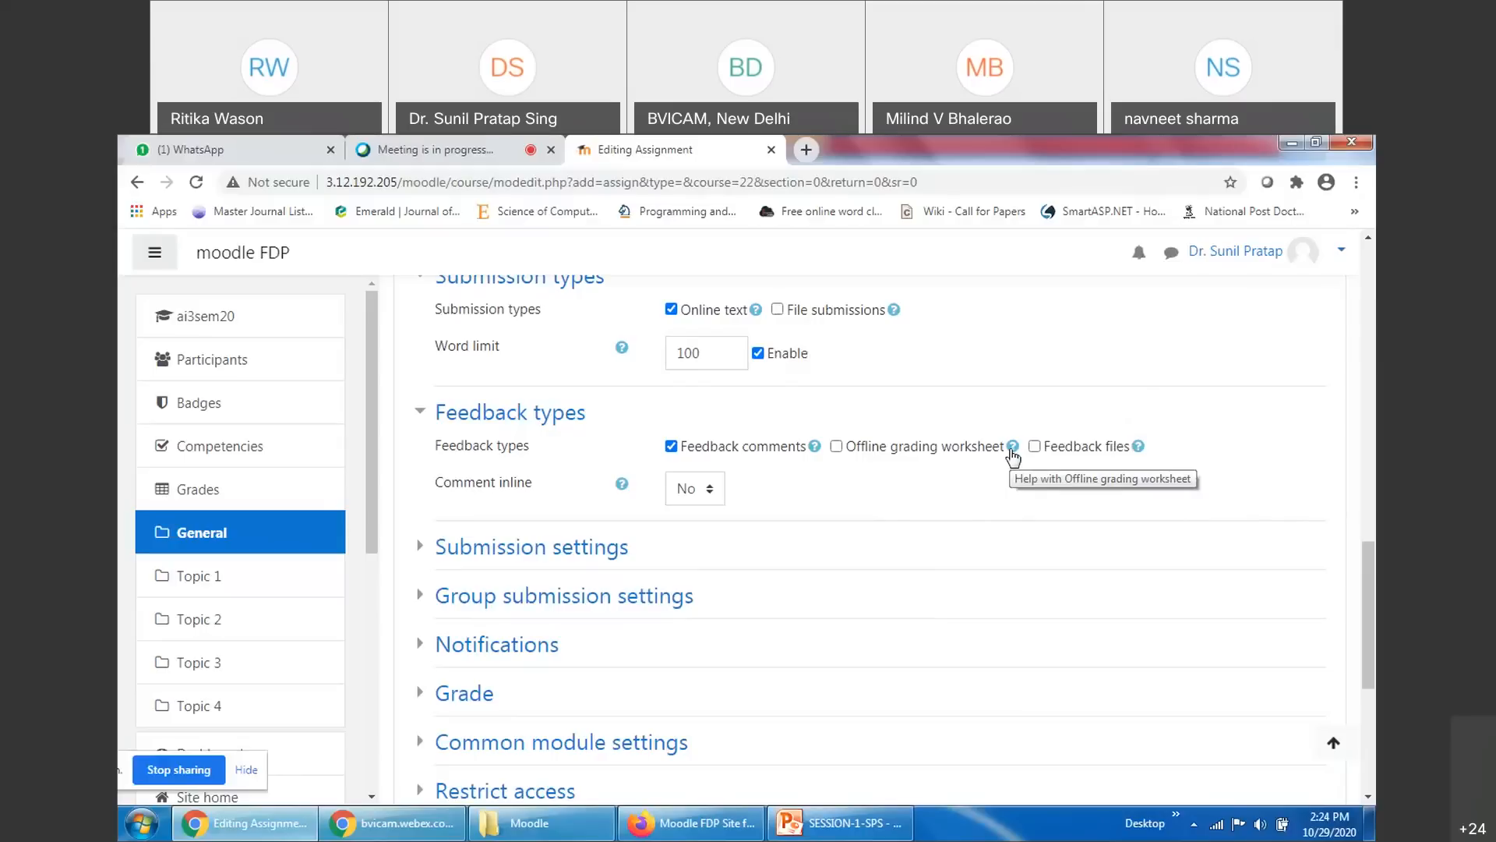
pyautogui.click(1139, 446)
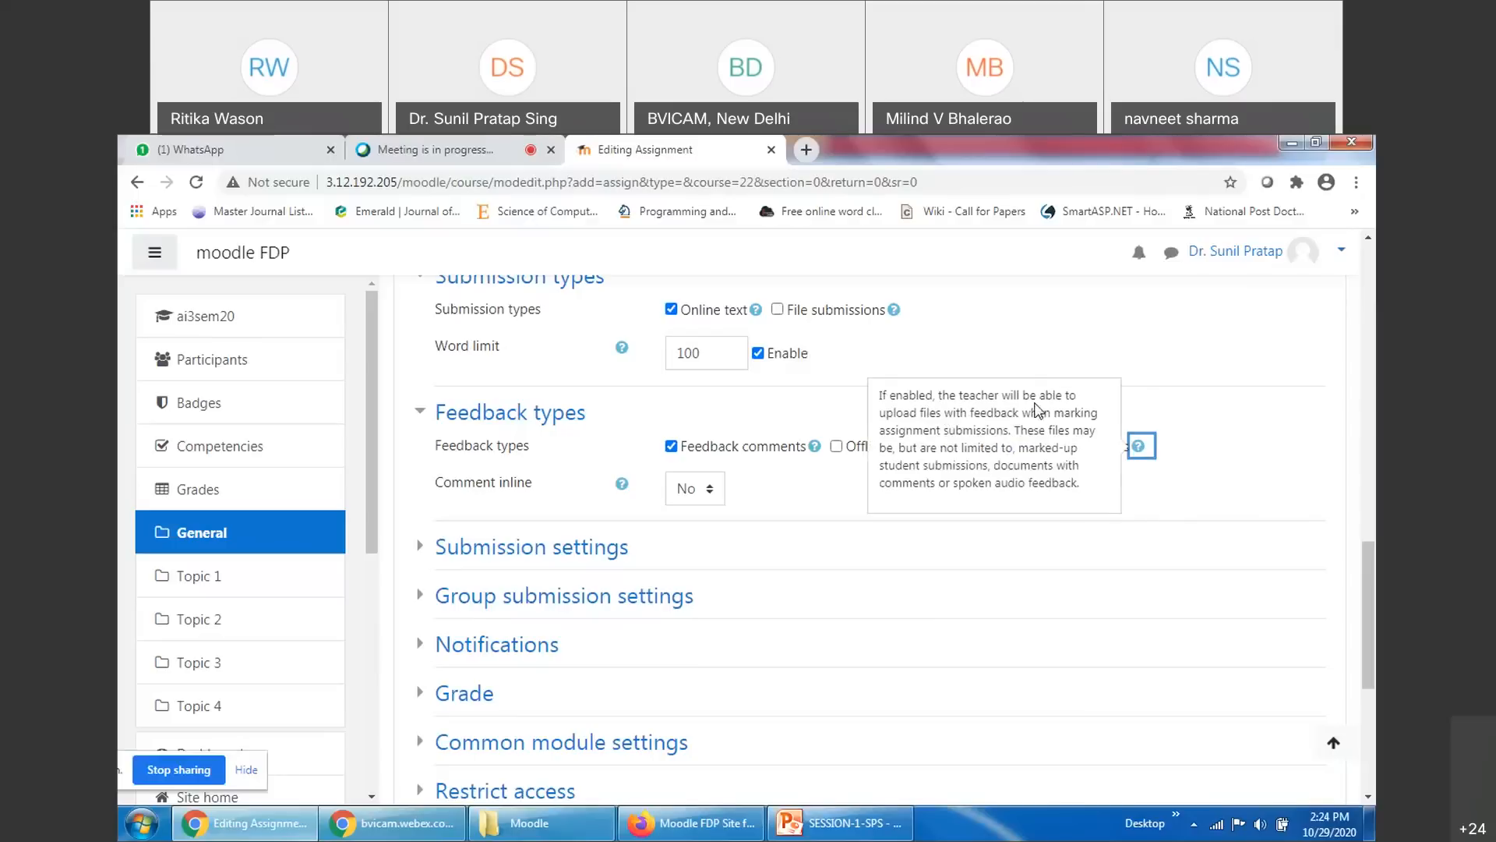
pyautogui.click(1217, 488)
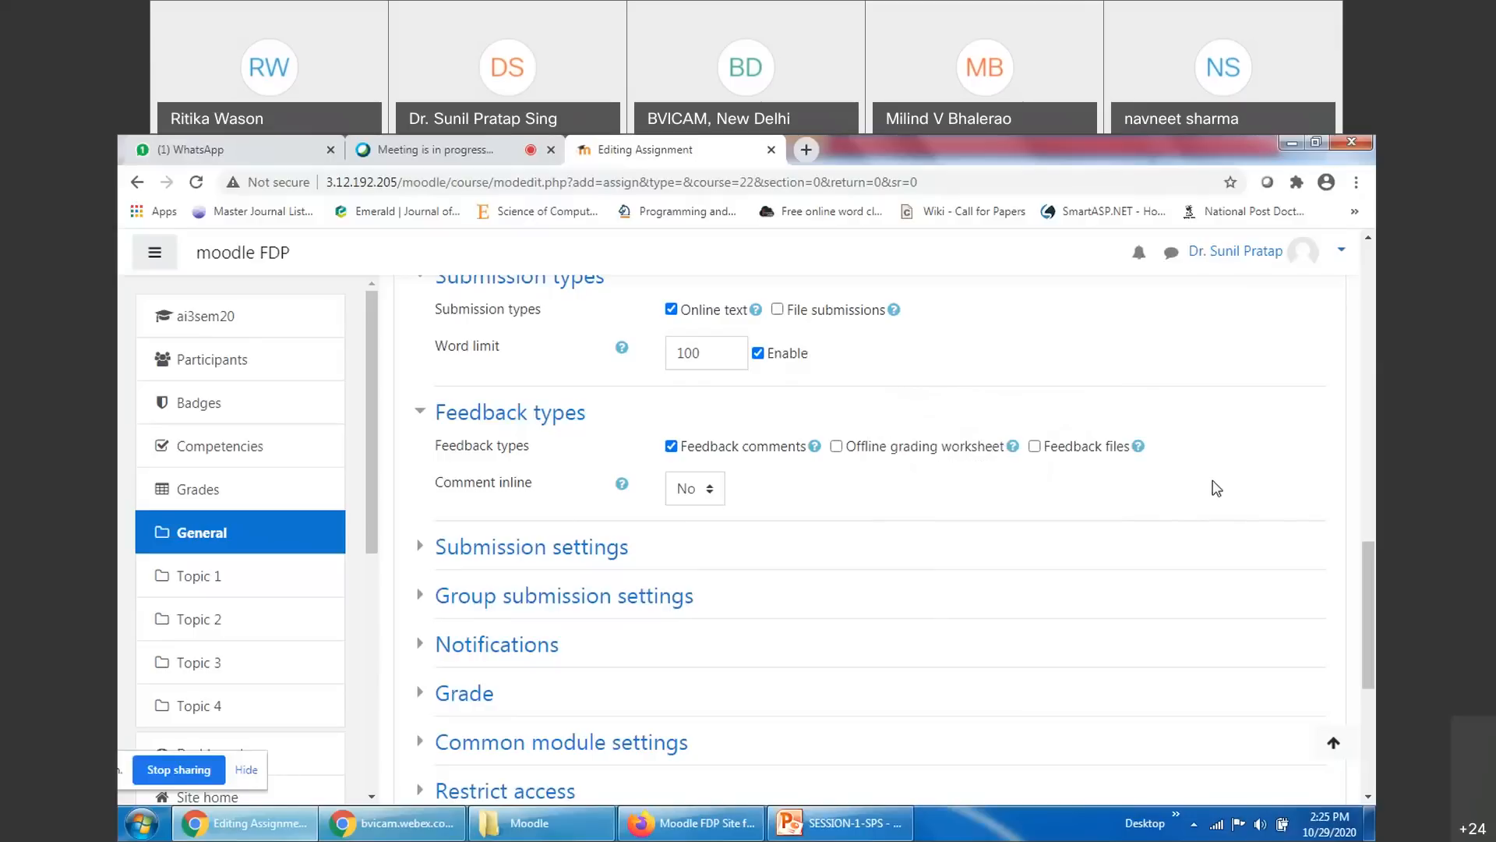
pyautogui.click(814, 447)
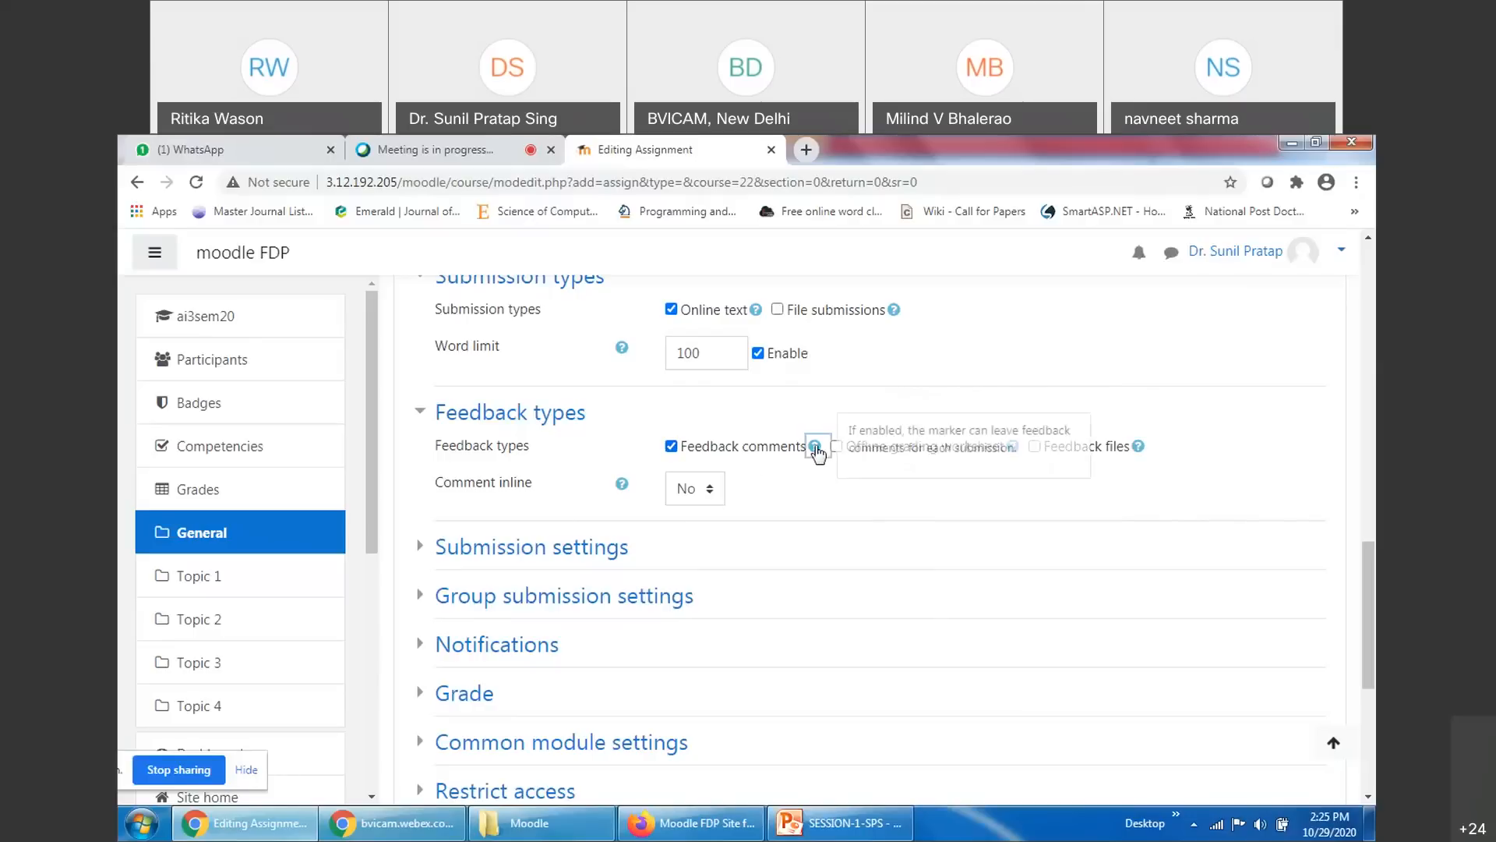
pyautogui.click(813, 494)
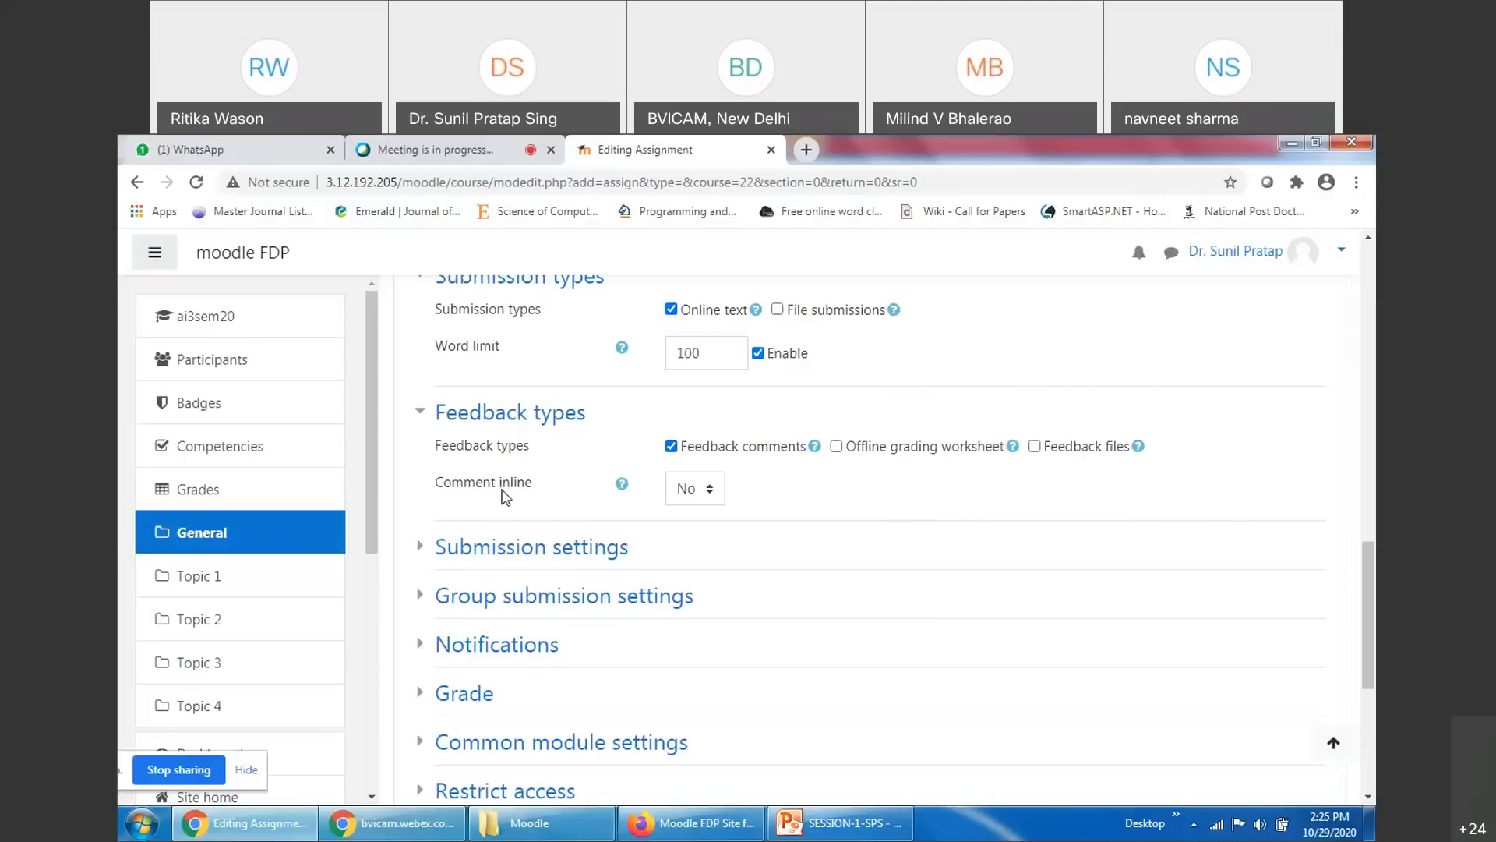
# Set Comment inline to Yes in the feedback types, and collapse the Submission types and Feedback types sections
pyautogui.click(689, 491)
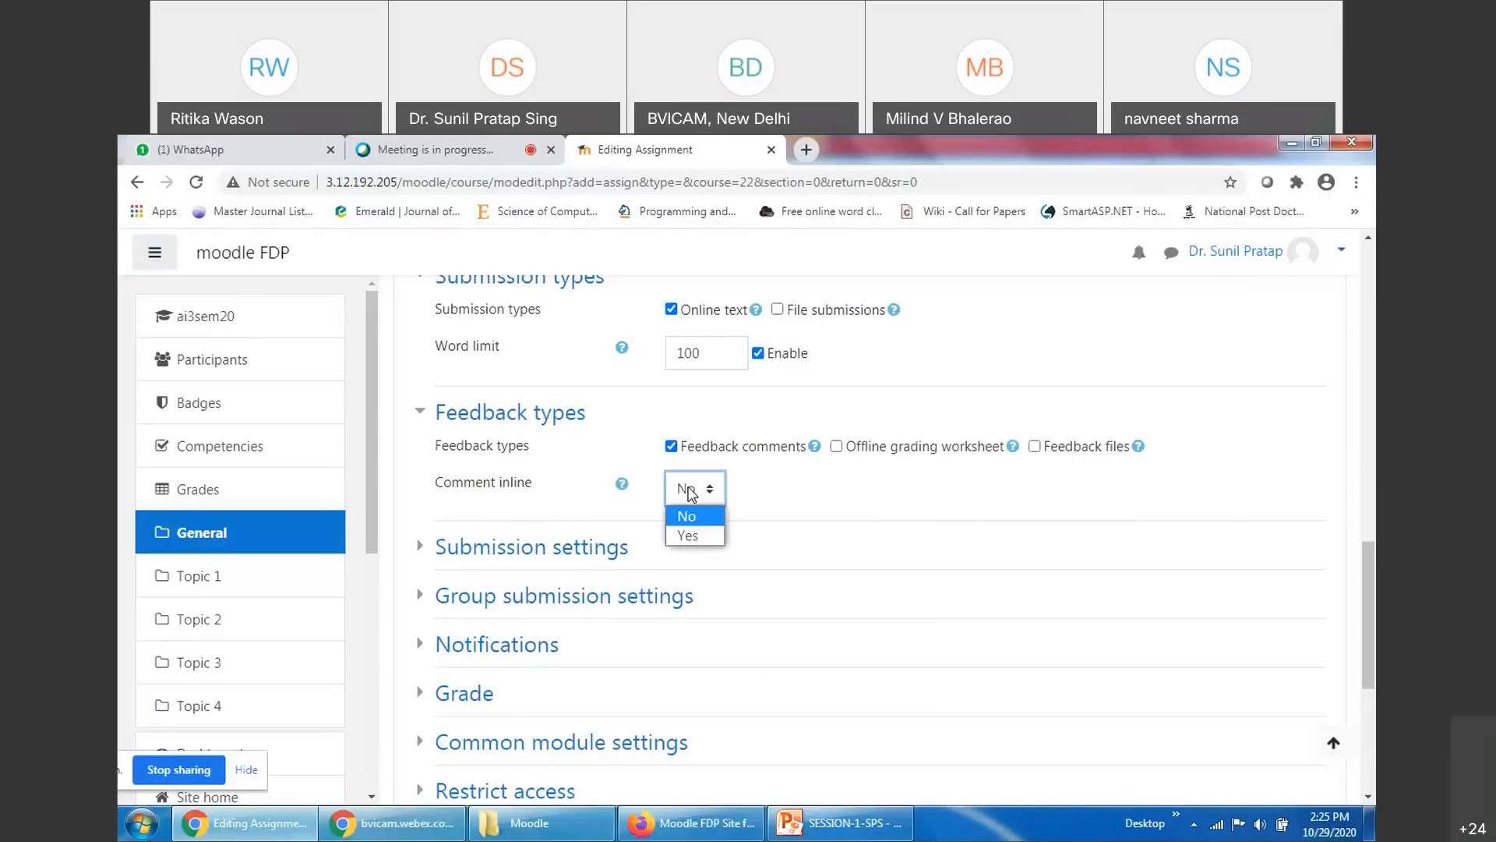
pyautogui.click(691, 538)
pyautogui.click(788, 511)
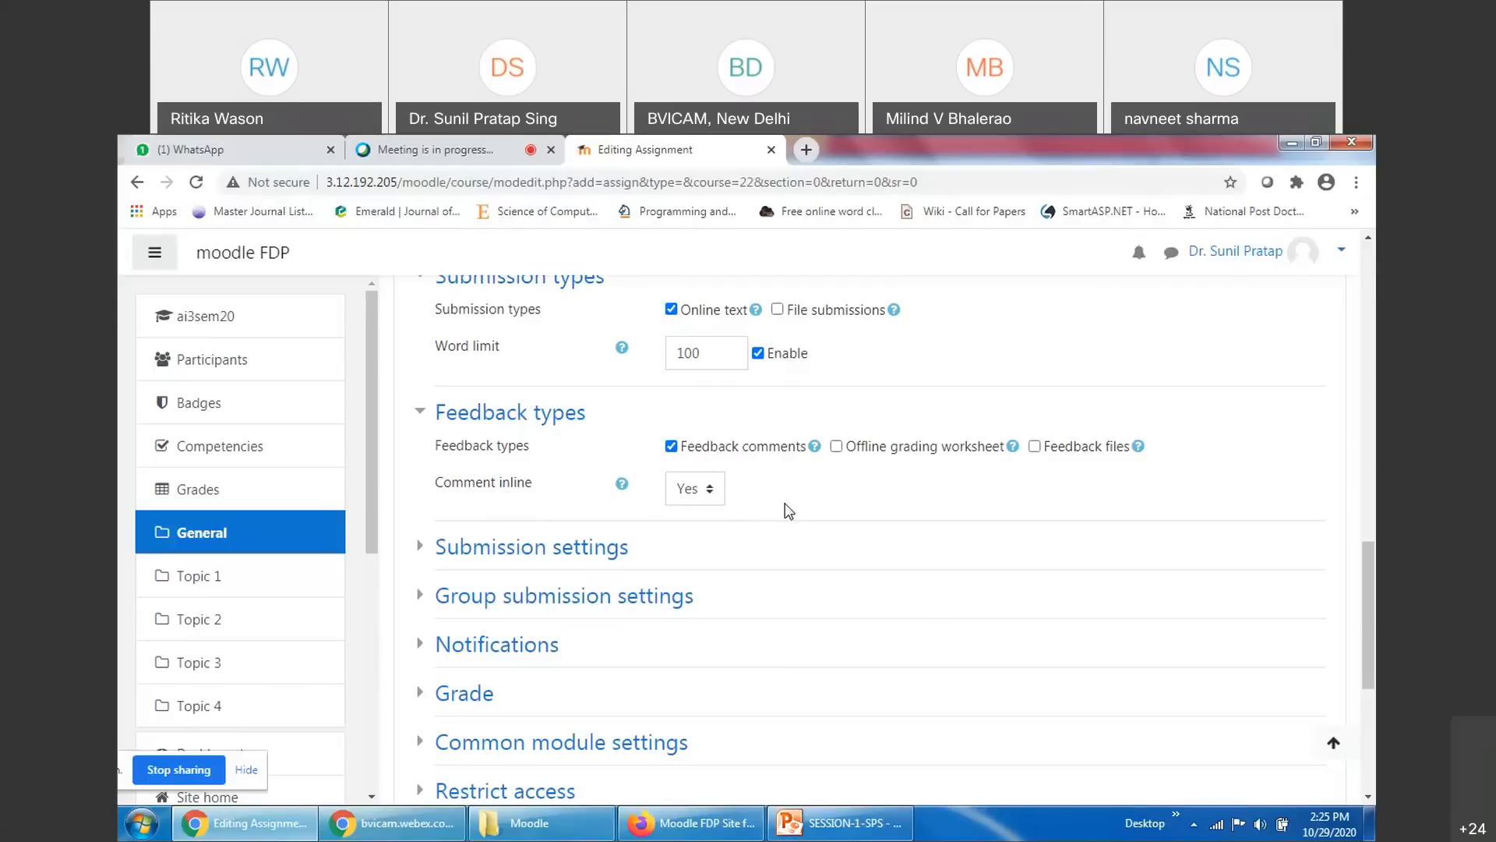
pyautogui.click(700, 499)
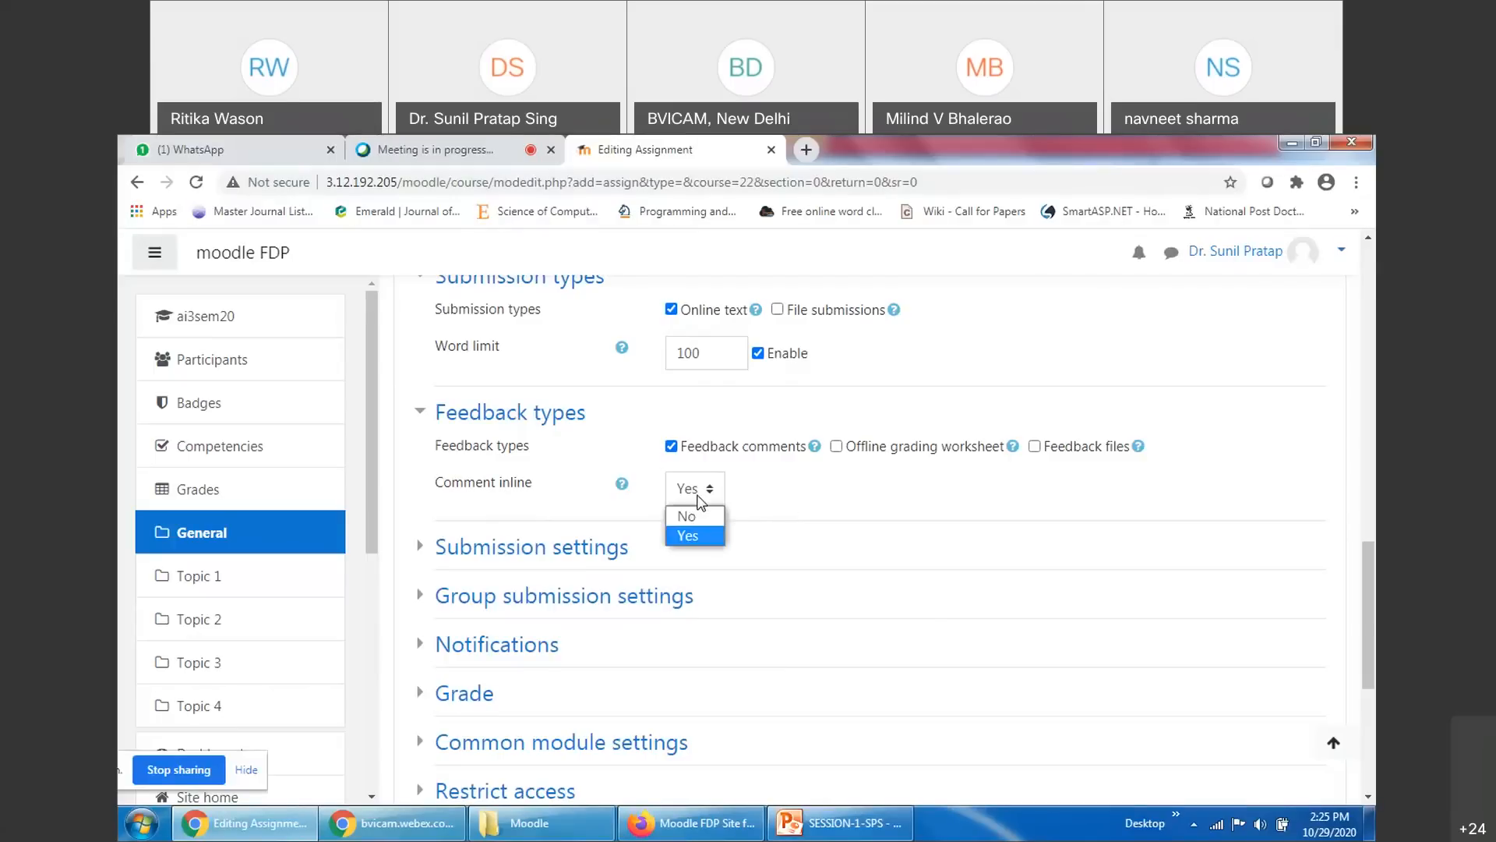
pyautogui.click(693, 536)
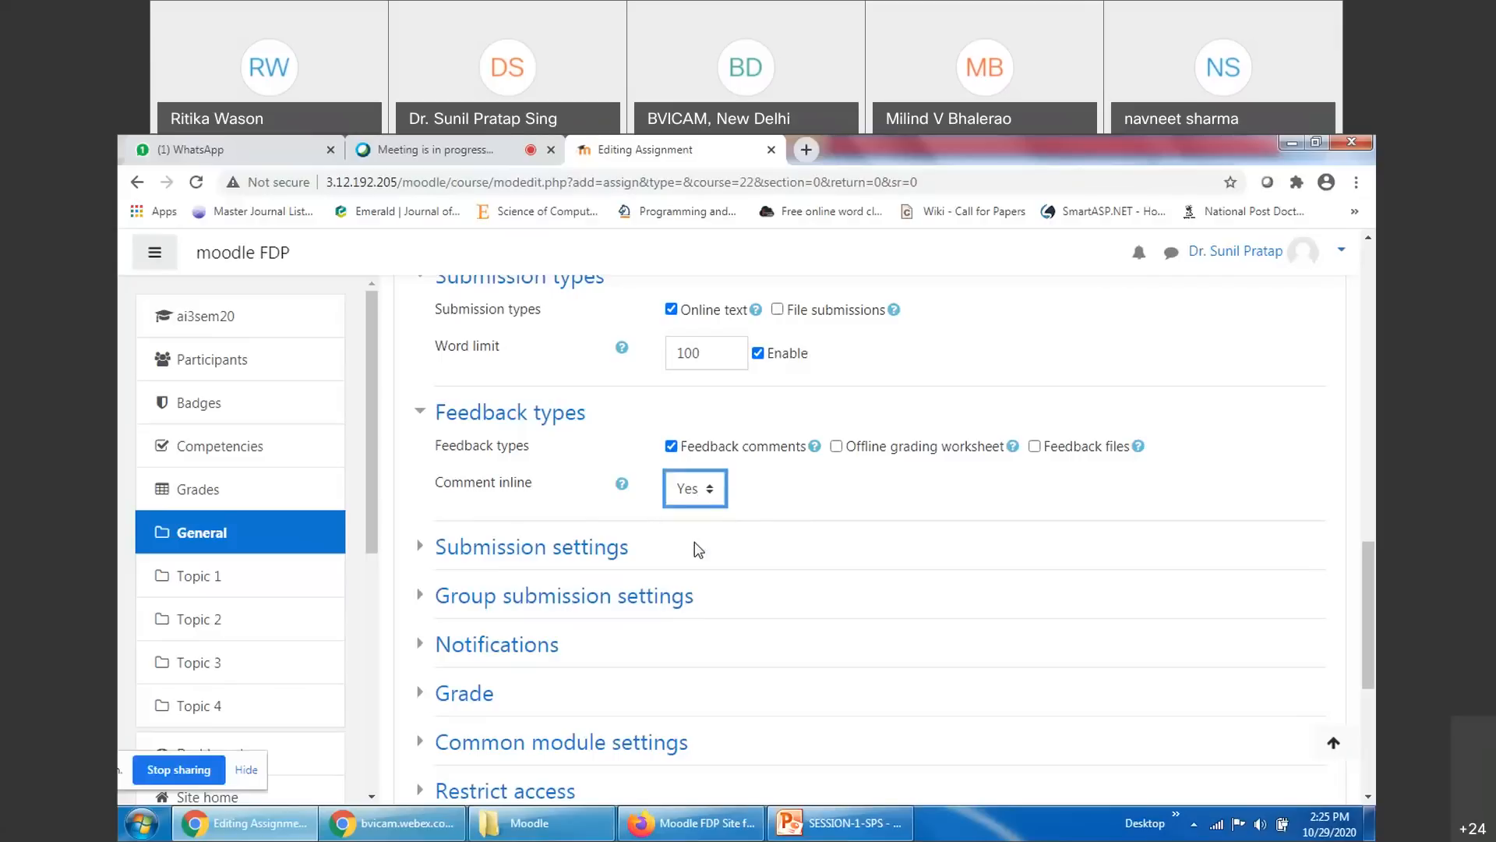
pyautogui.click(815, 499)
pyautogui.scroll(-1, 811, 497)
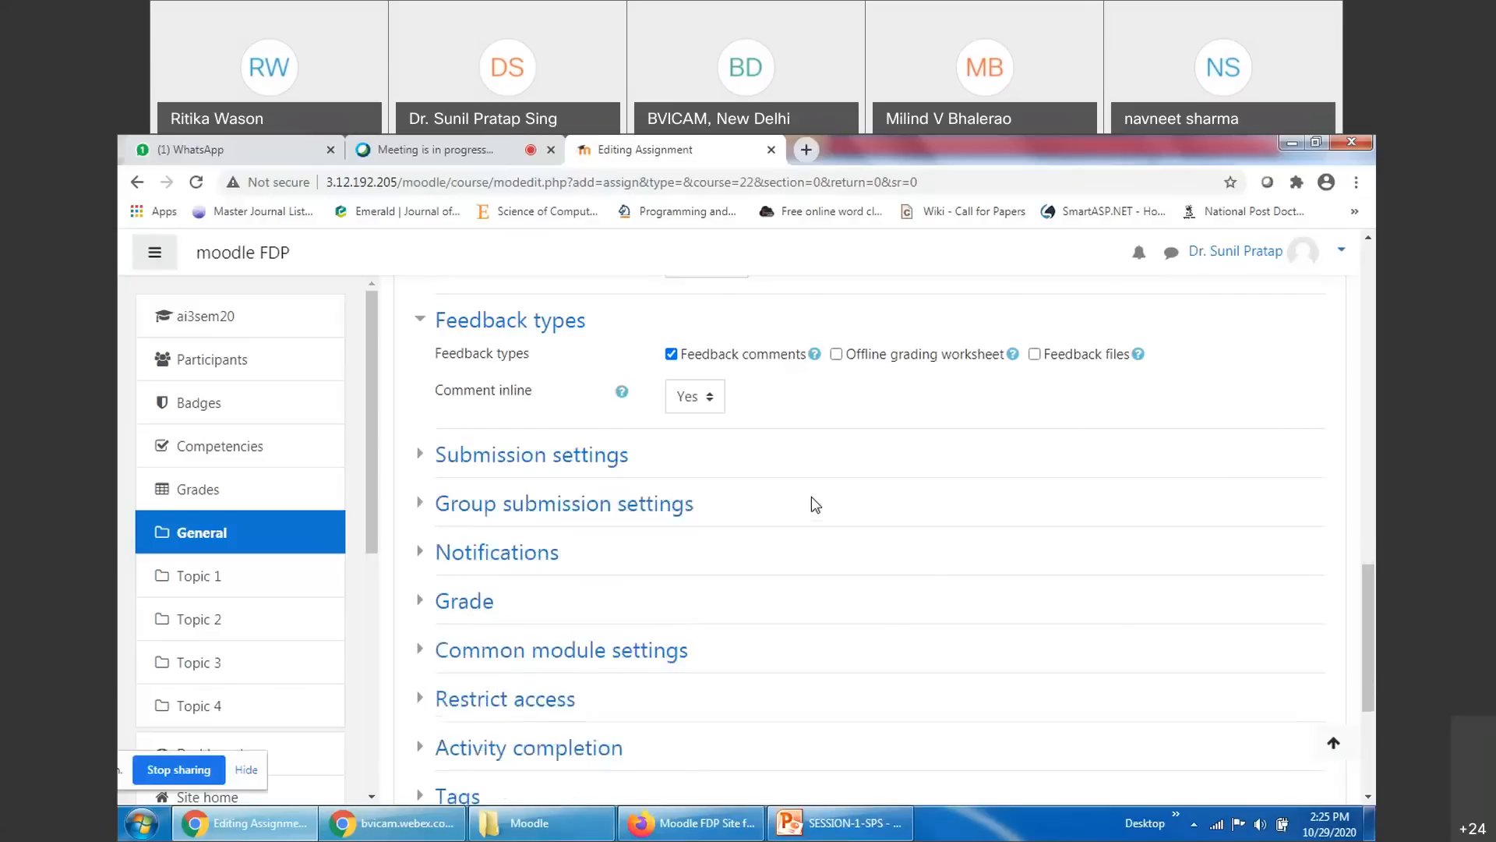
pyautogui.scroll(3, 811, 497)
pyautogui.click(422, 468)
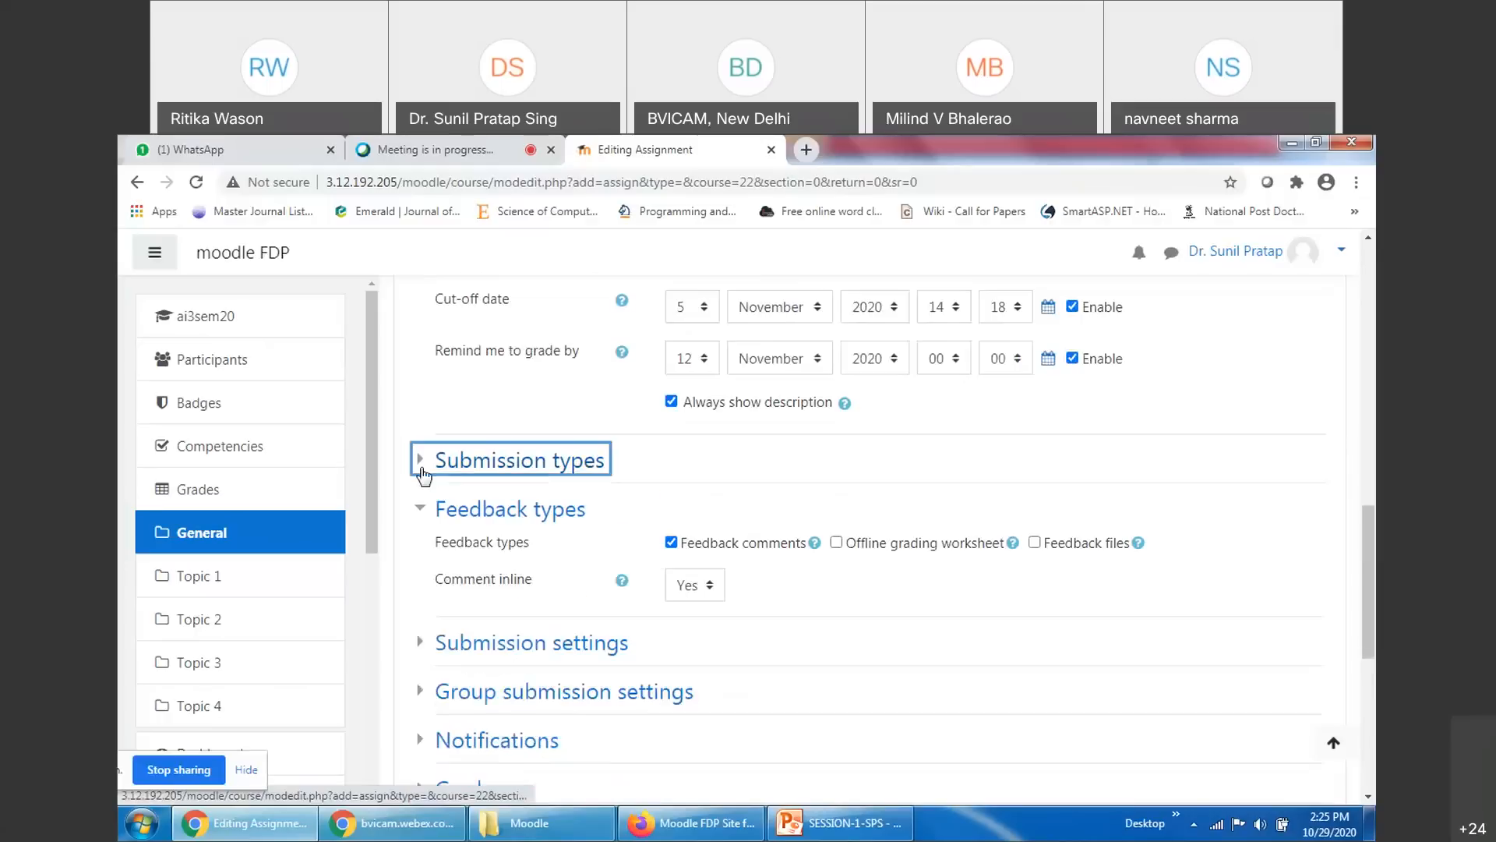
pyautogui.click(423, 510)
# In the submission settings, require students to click the submit button and to accept the submission statement
pyautogui.click(434, 566)
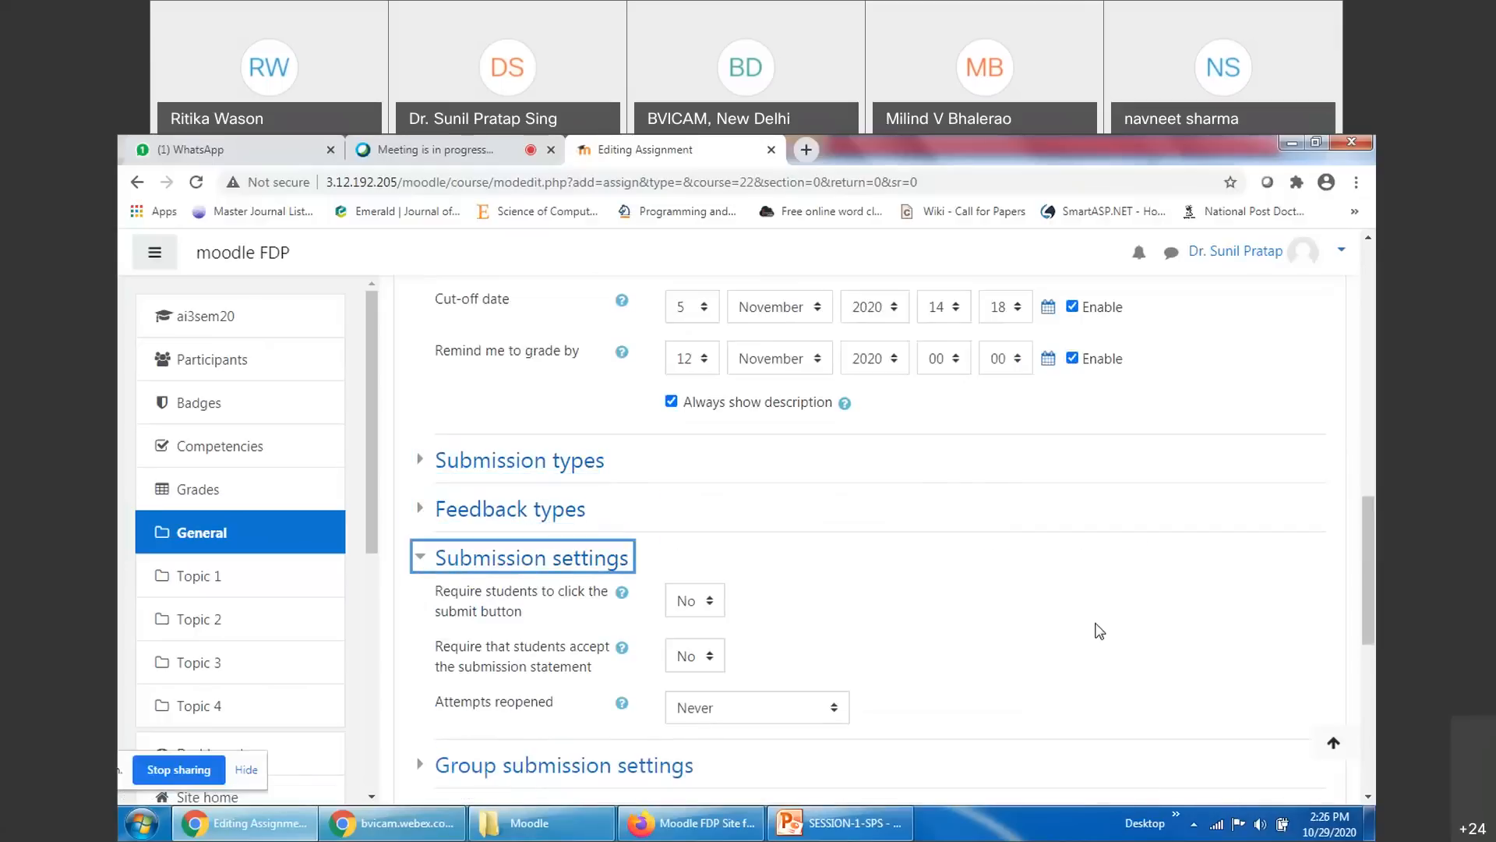
pyautogui.scroll(-1, 1098, 630)
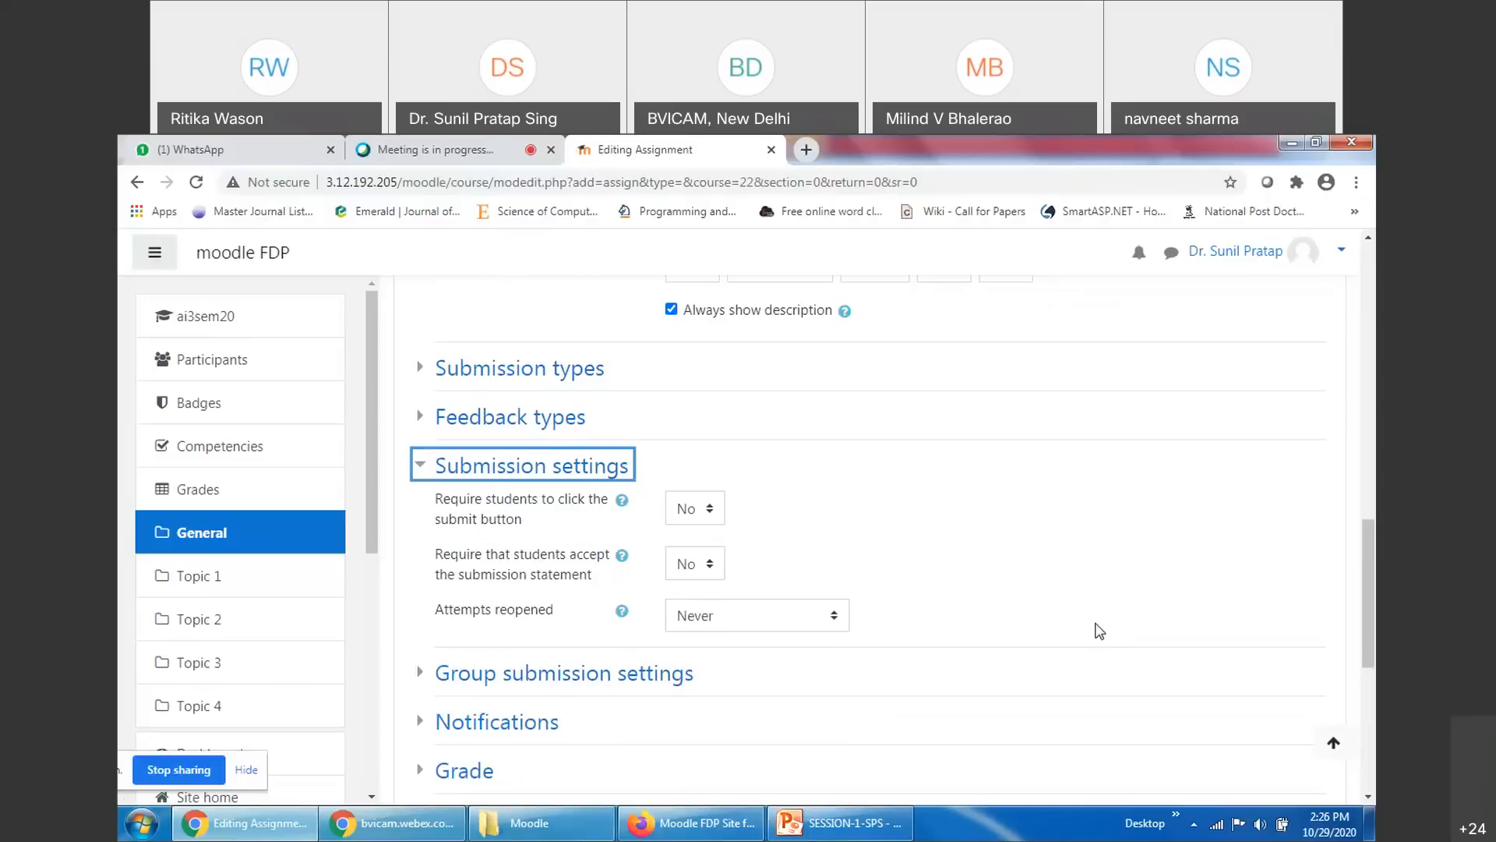
pyautogui.click(690, 508)
pyautogui.click(694, 555)
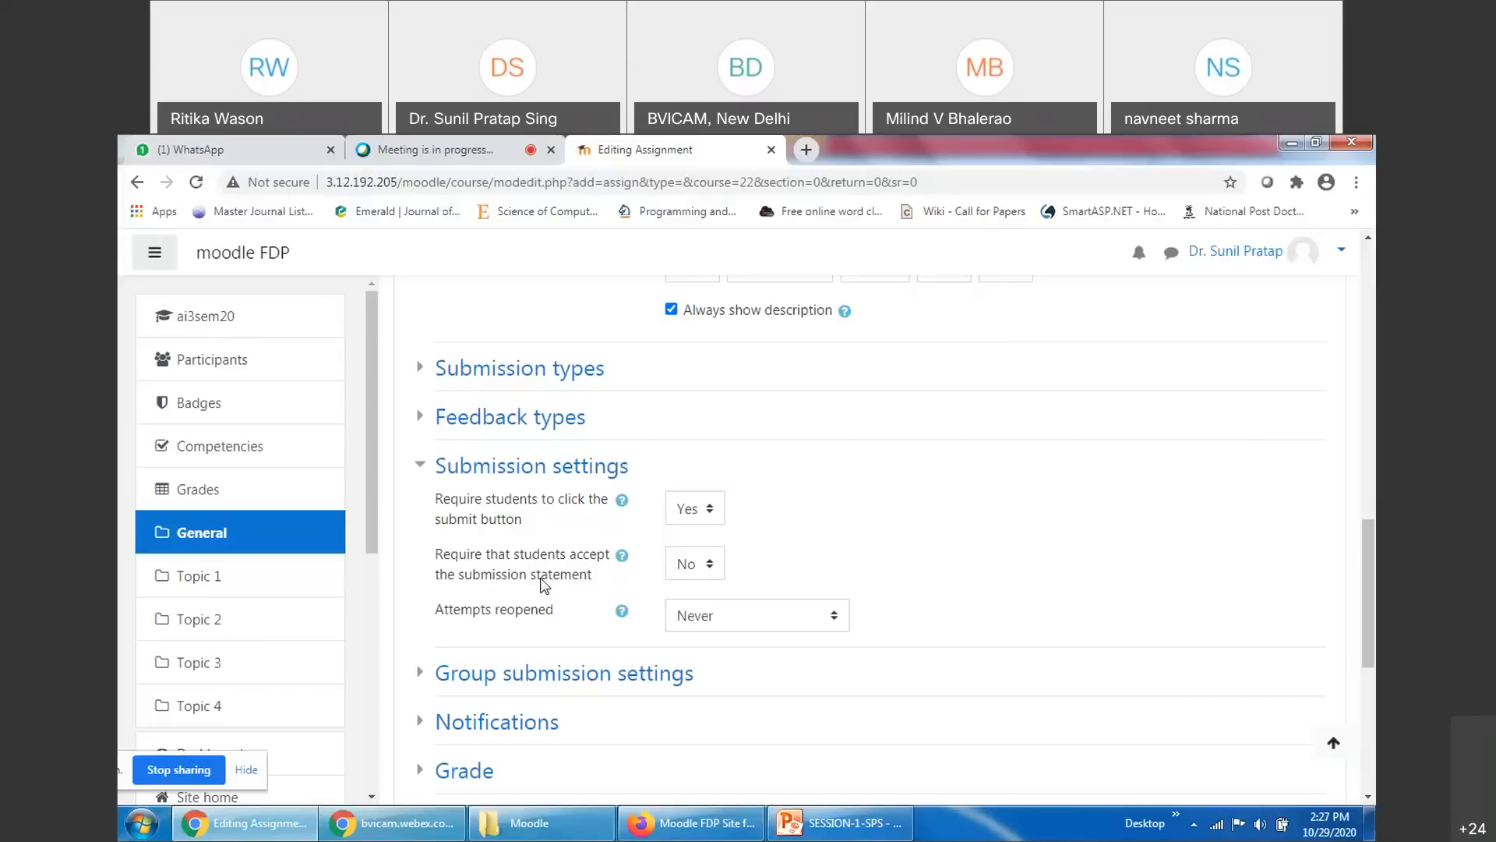
pyautogui.click(696, 575)
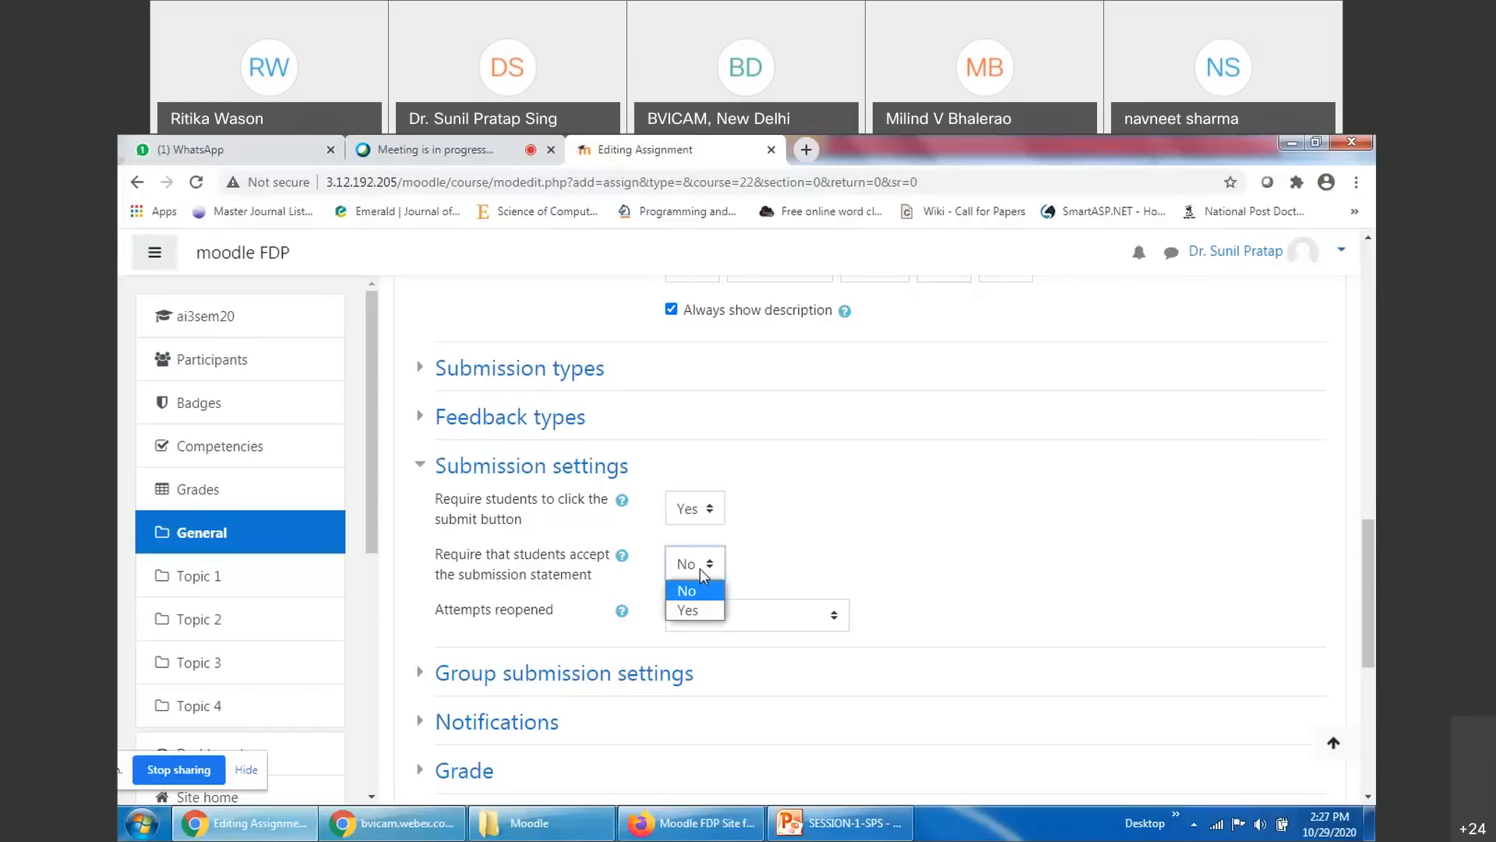
pyautogui.click(706, 614)
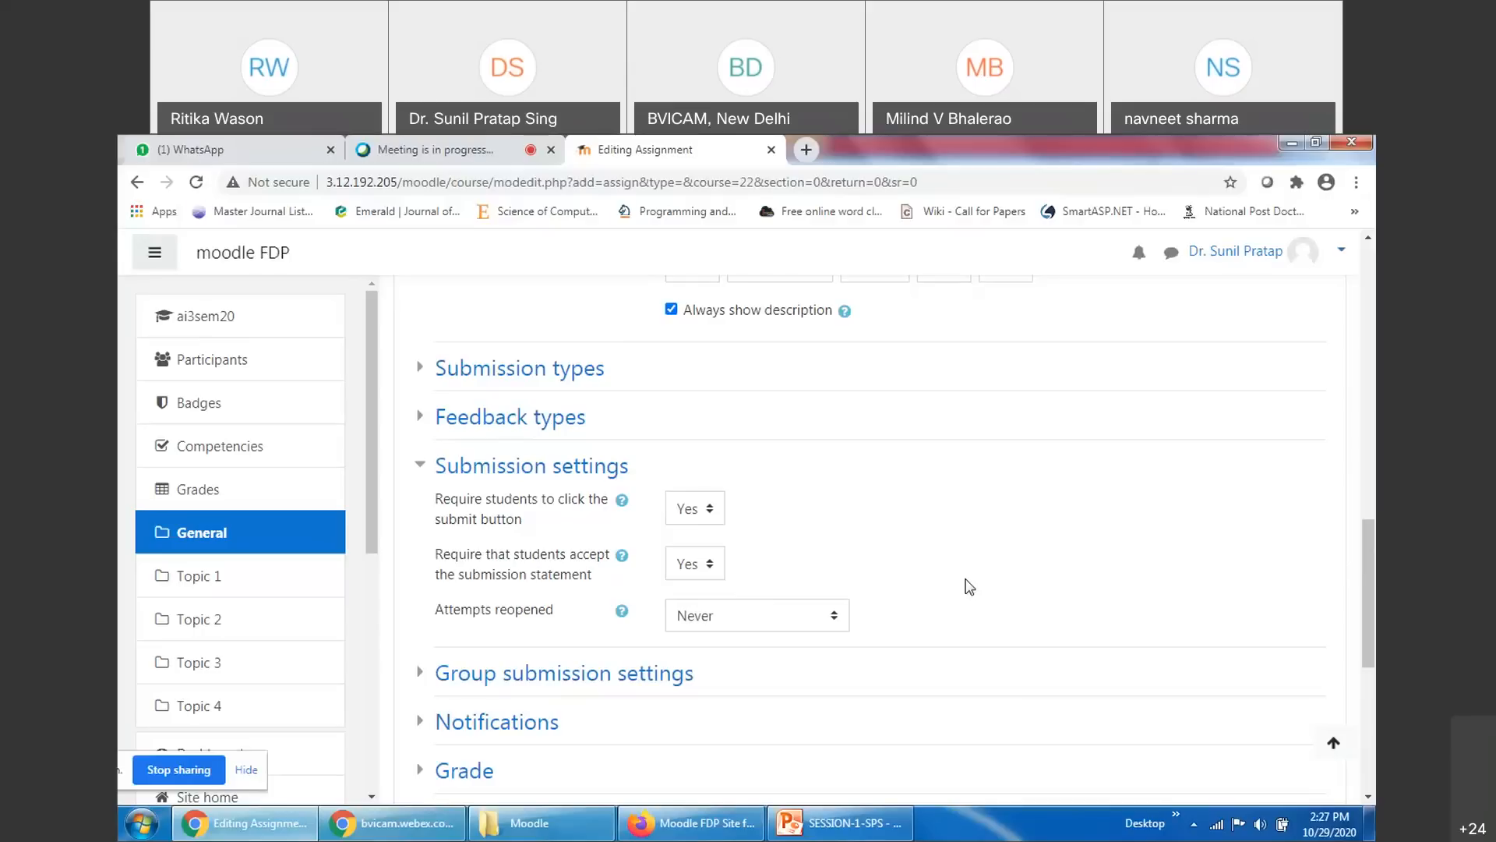
# Try Manually and Automatically until pass for reopening attempts, and return the option to Never
pyautogui.scroll(-1, 970, 586)
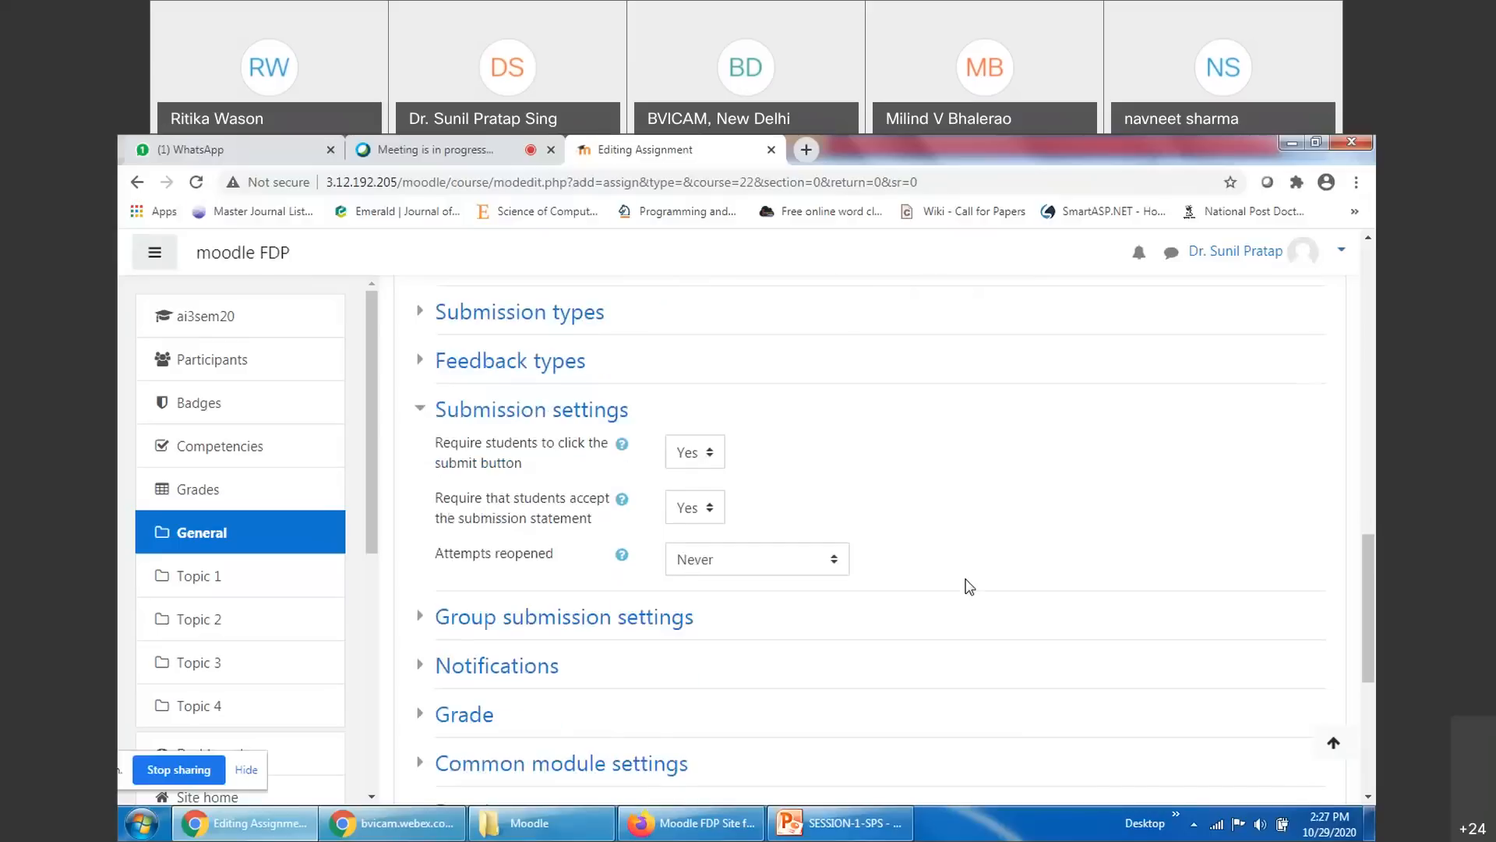
pyautogui.click(792, 526)
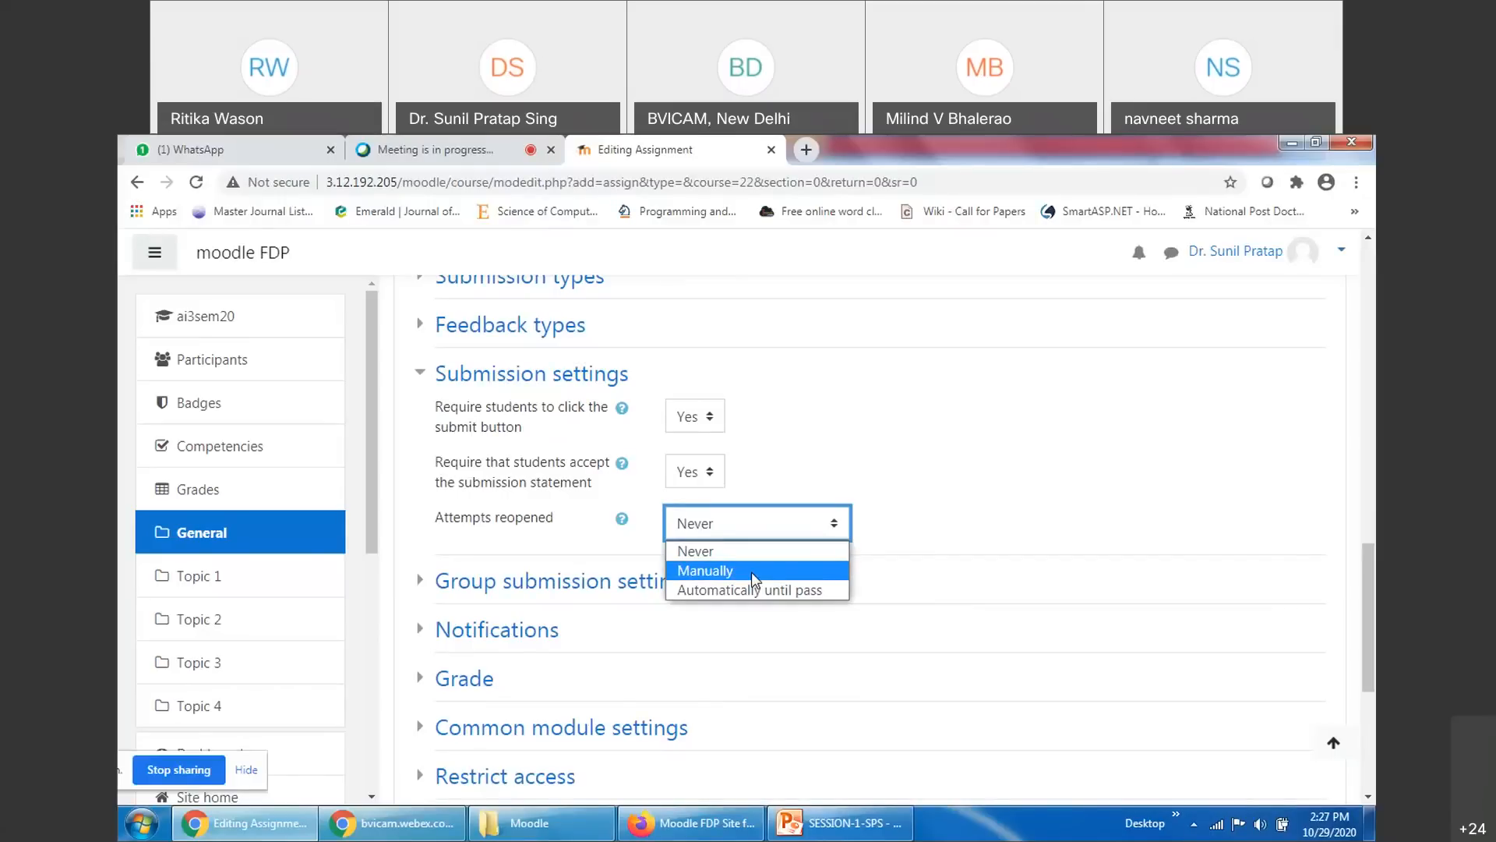
pyautogui.click(752, 572)
pyautogui.click(760, 524)
pyautogui.click(751, 589)
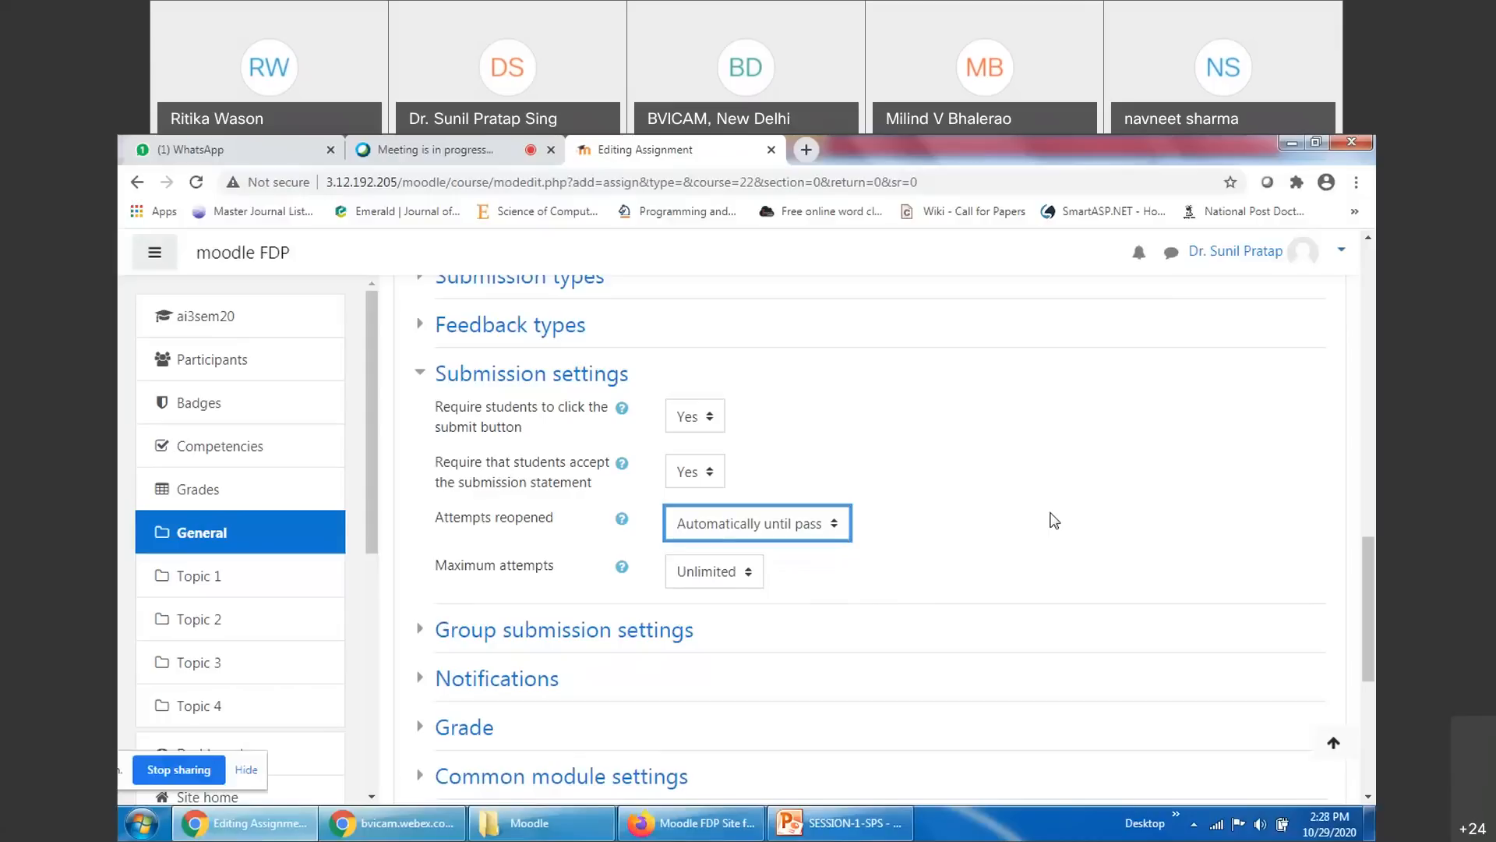
pyautogui.click(796, 524)
pyautogui.click(972, 525)
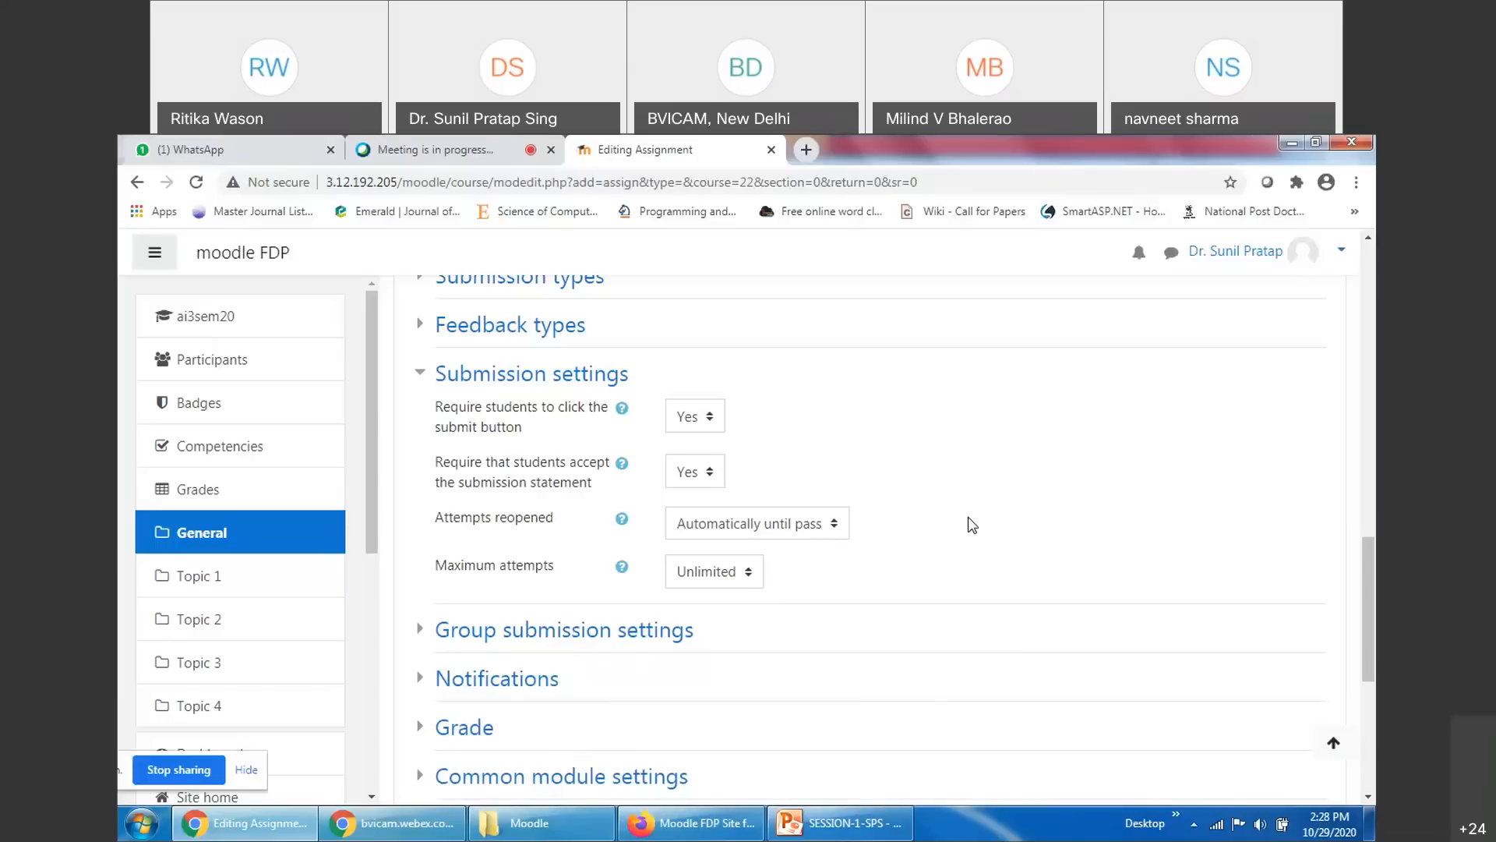
pyautogui.click(797, 524)
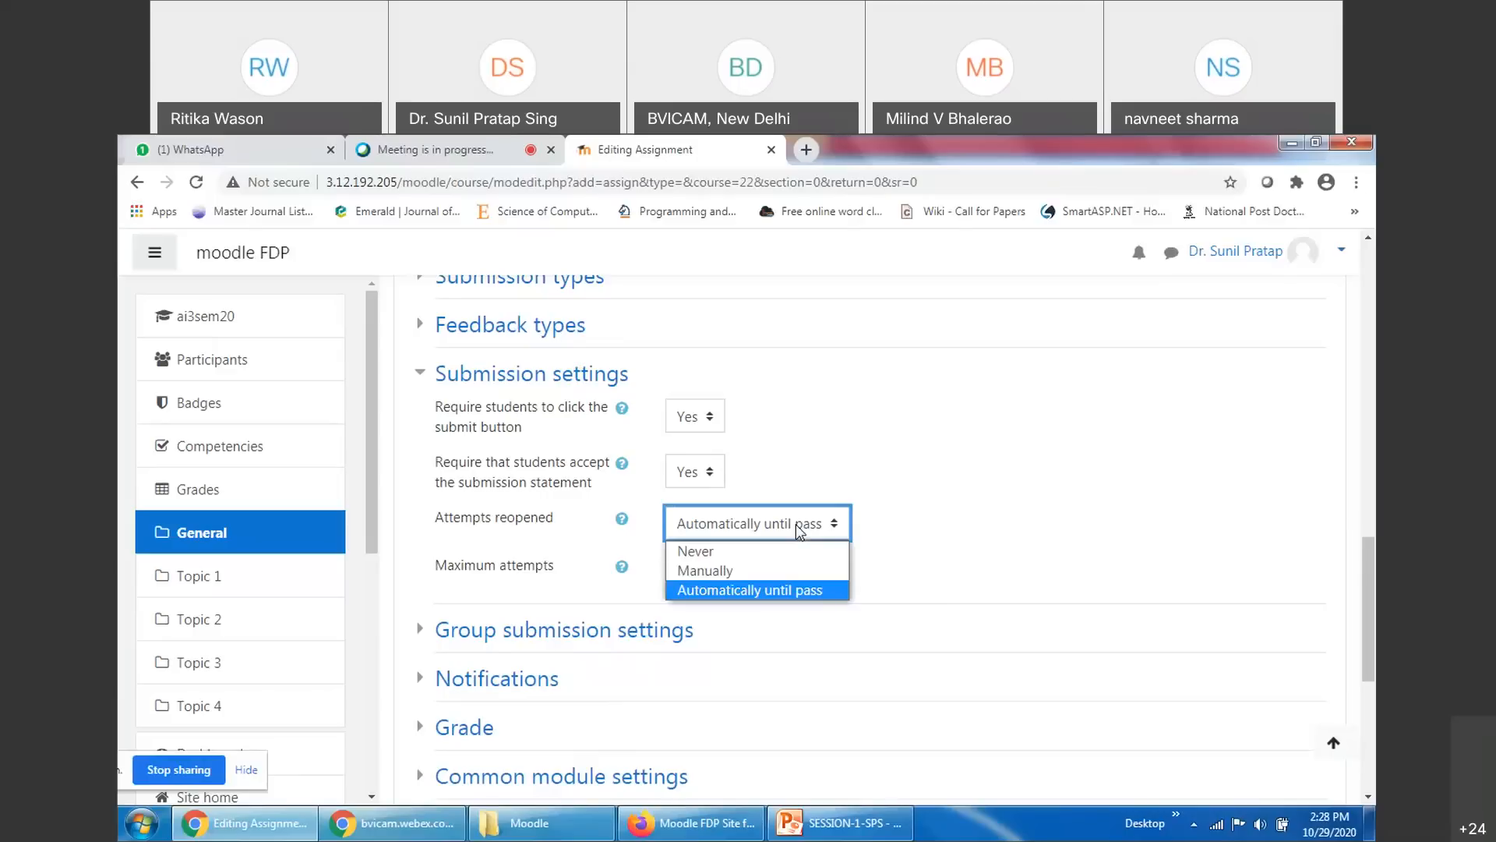
pyautogui.click(755, 556)
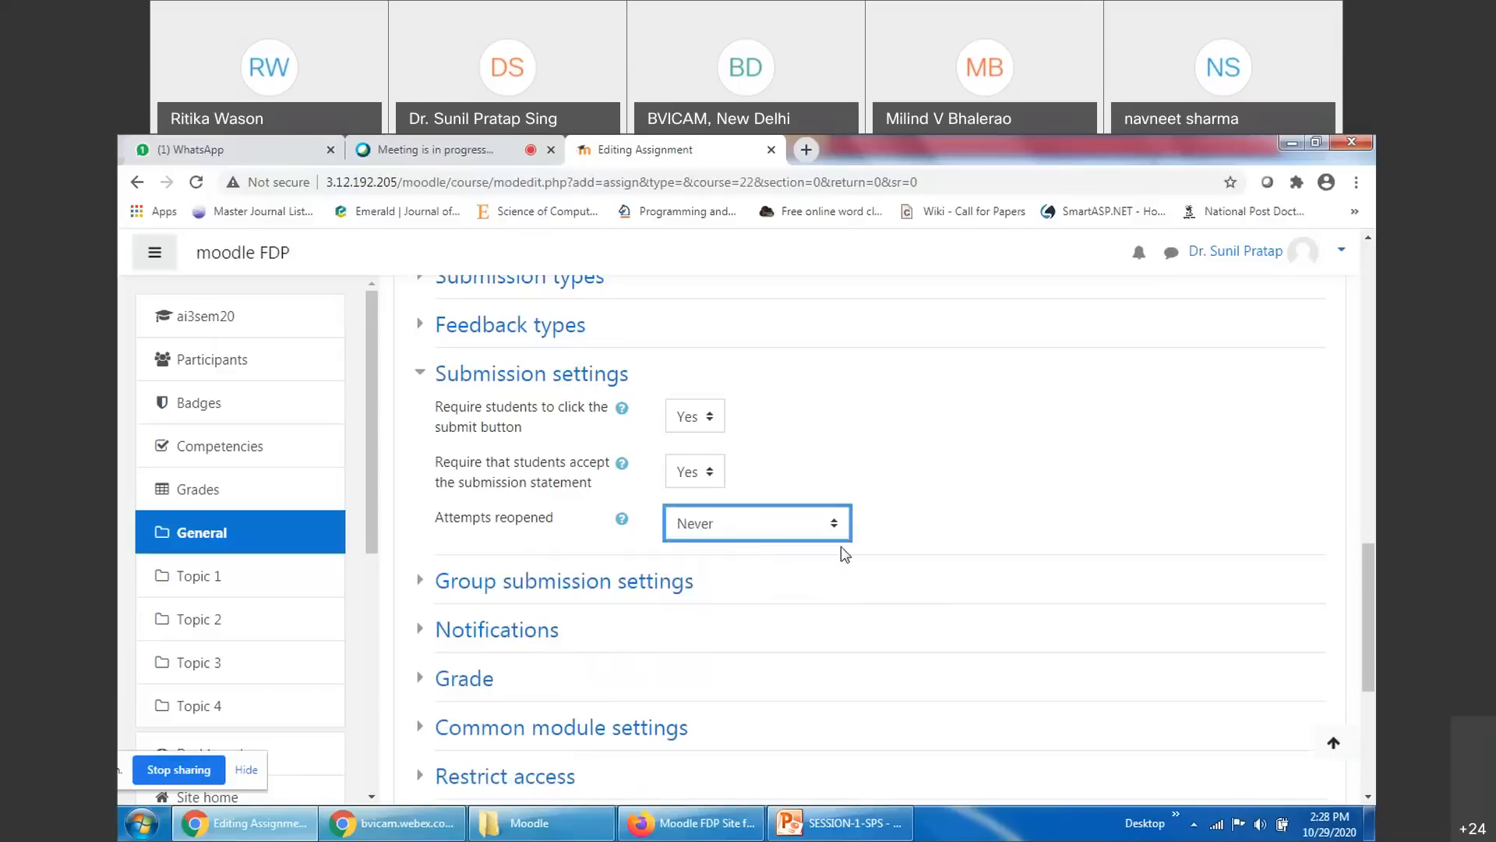
pyautogui.click(1033, 501)
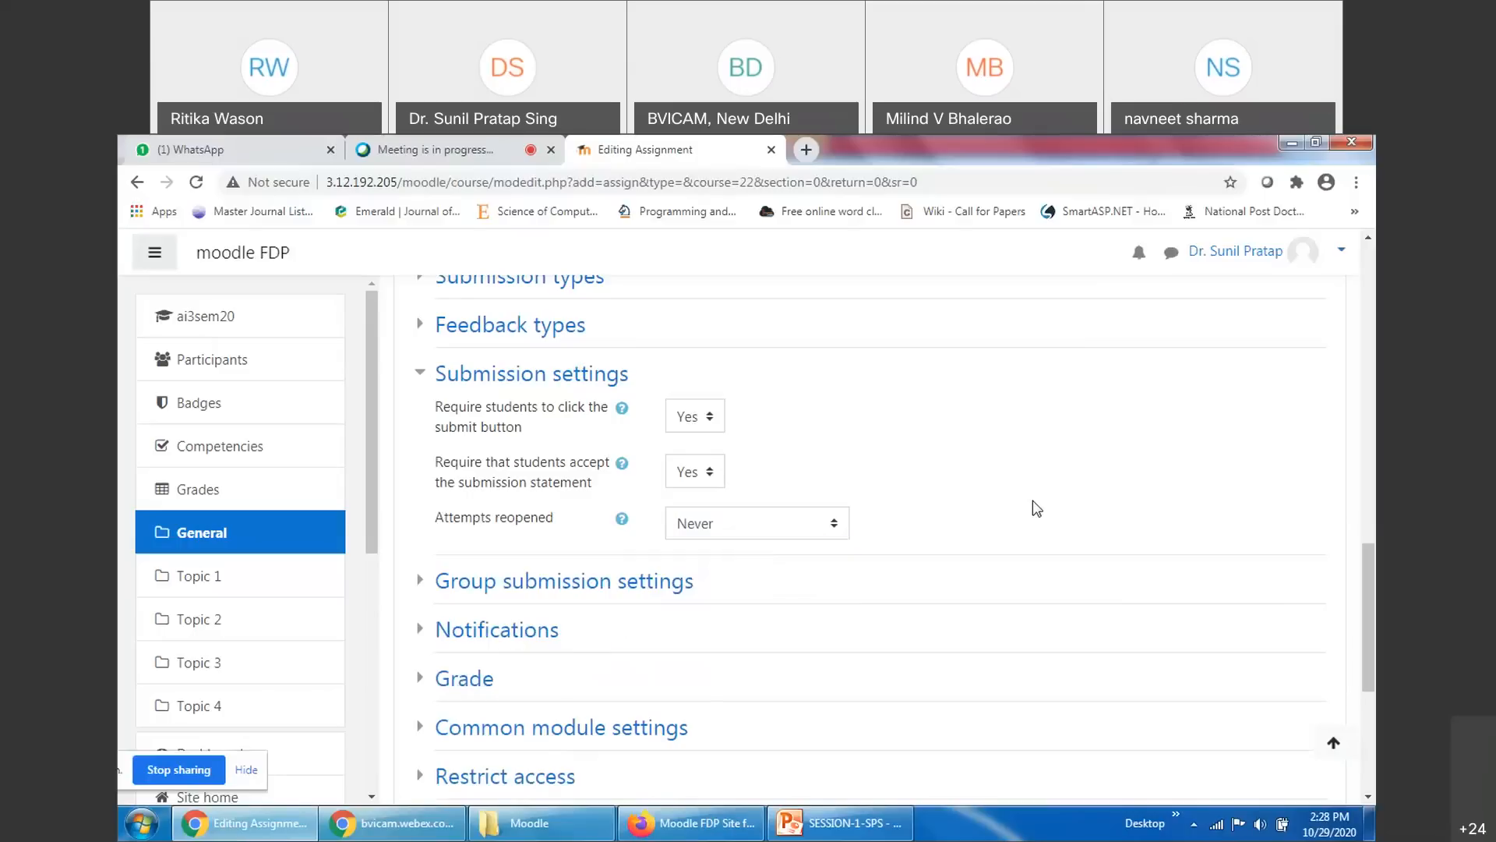
# Collapse the submission settings and review the option for students to submit in groups
pyautogui.click(422, 375)
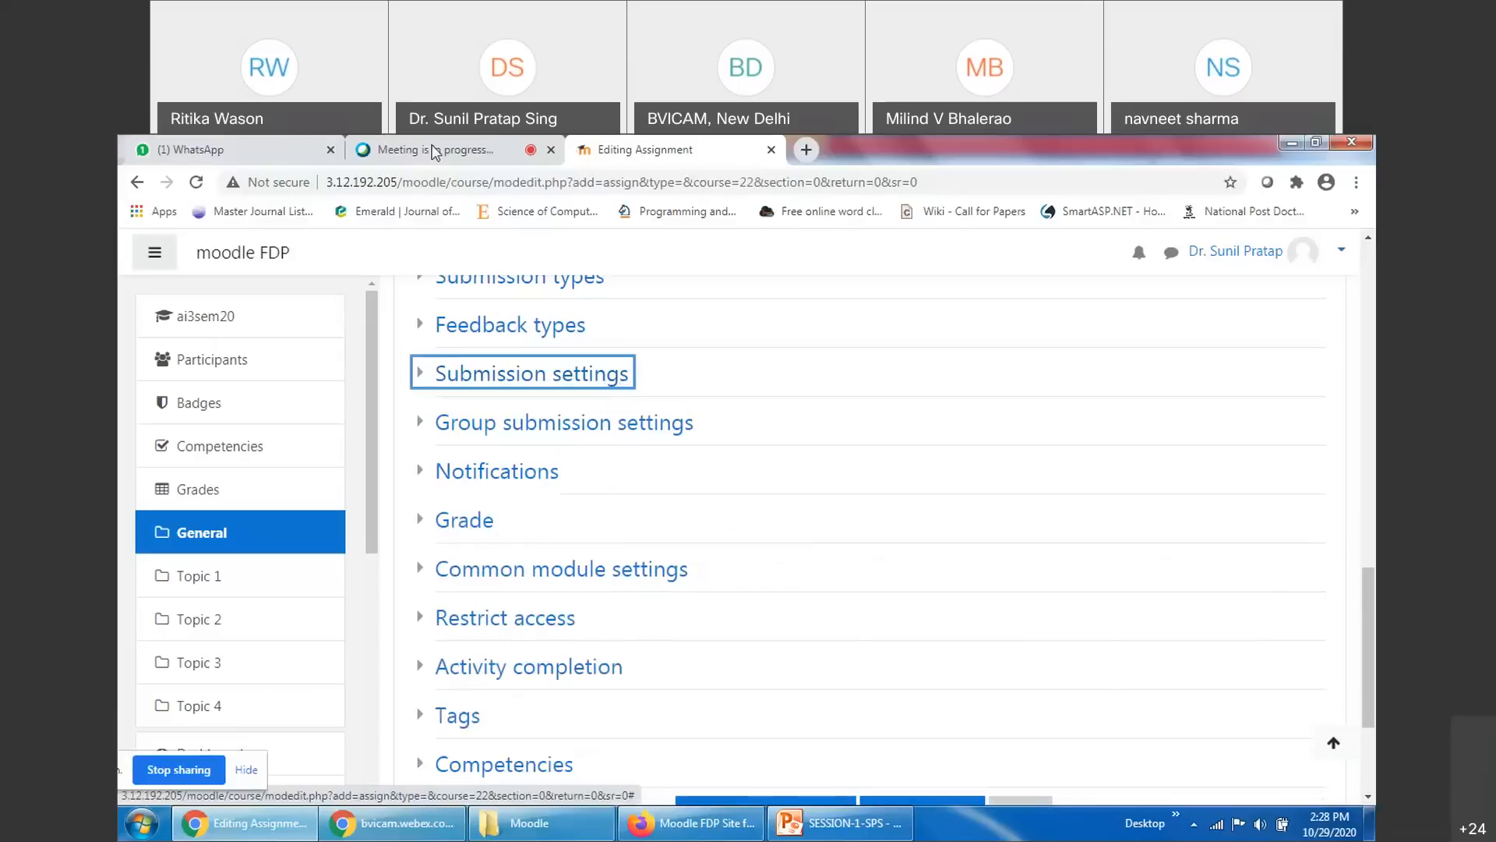
pyautogui.click(434, 149)
pyautogui.click(633, 151)
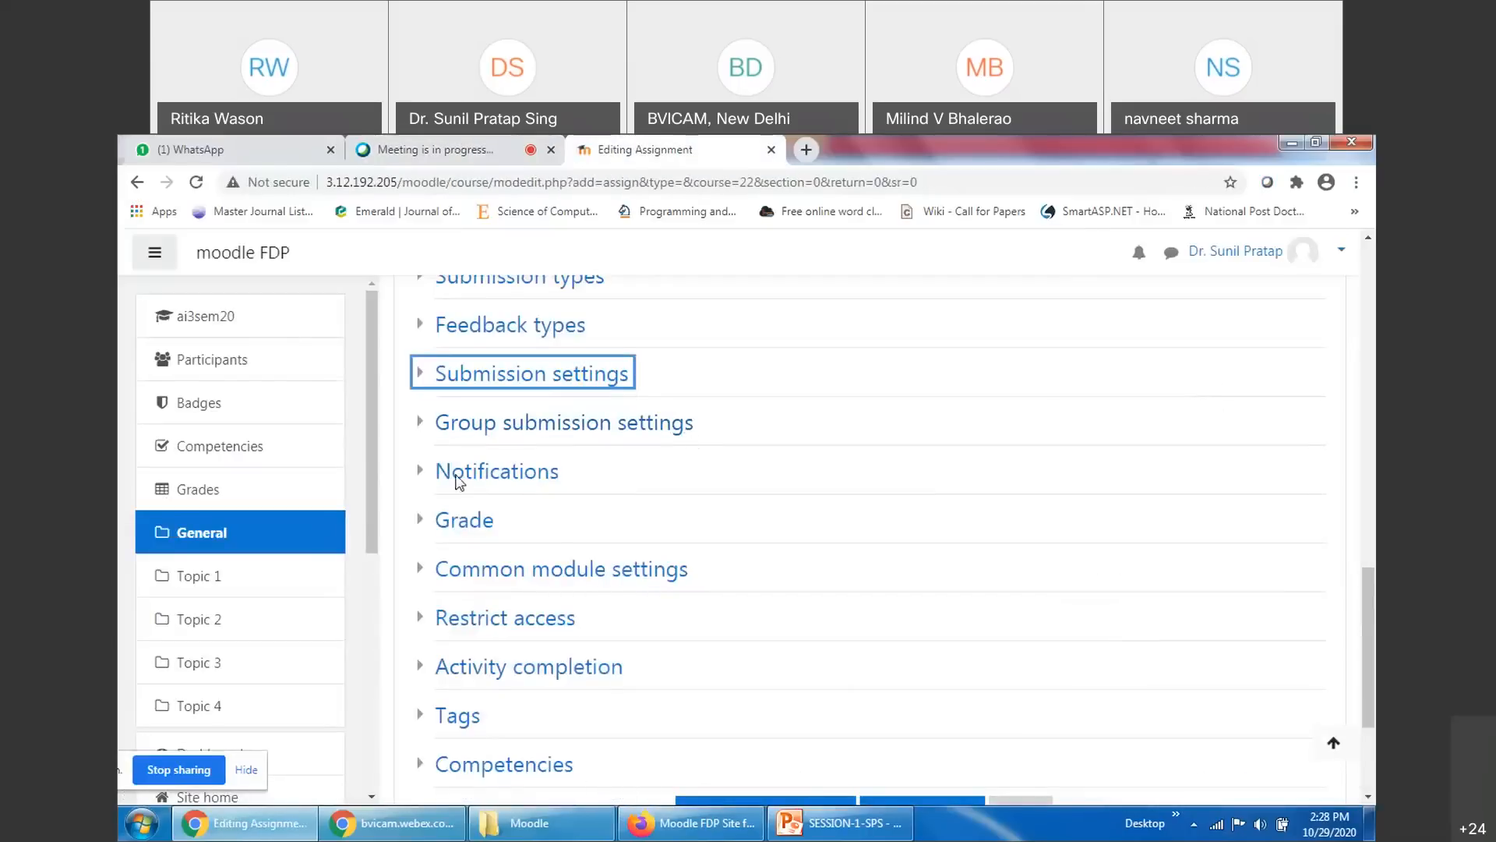
pyautogui.click(471, 426)
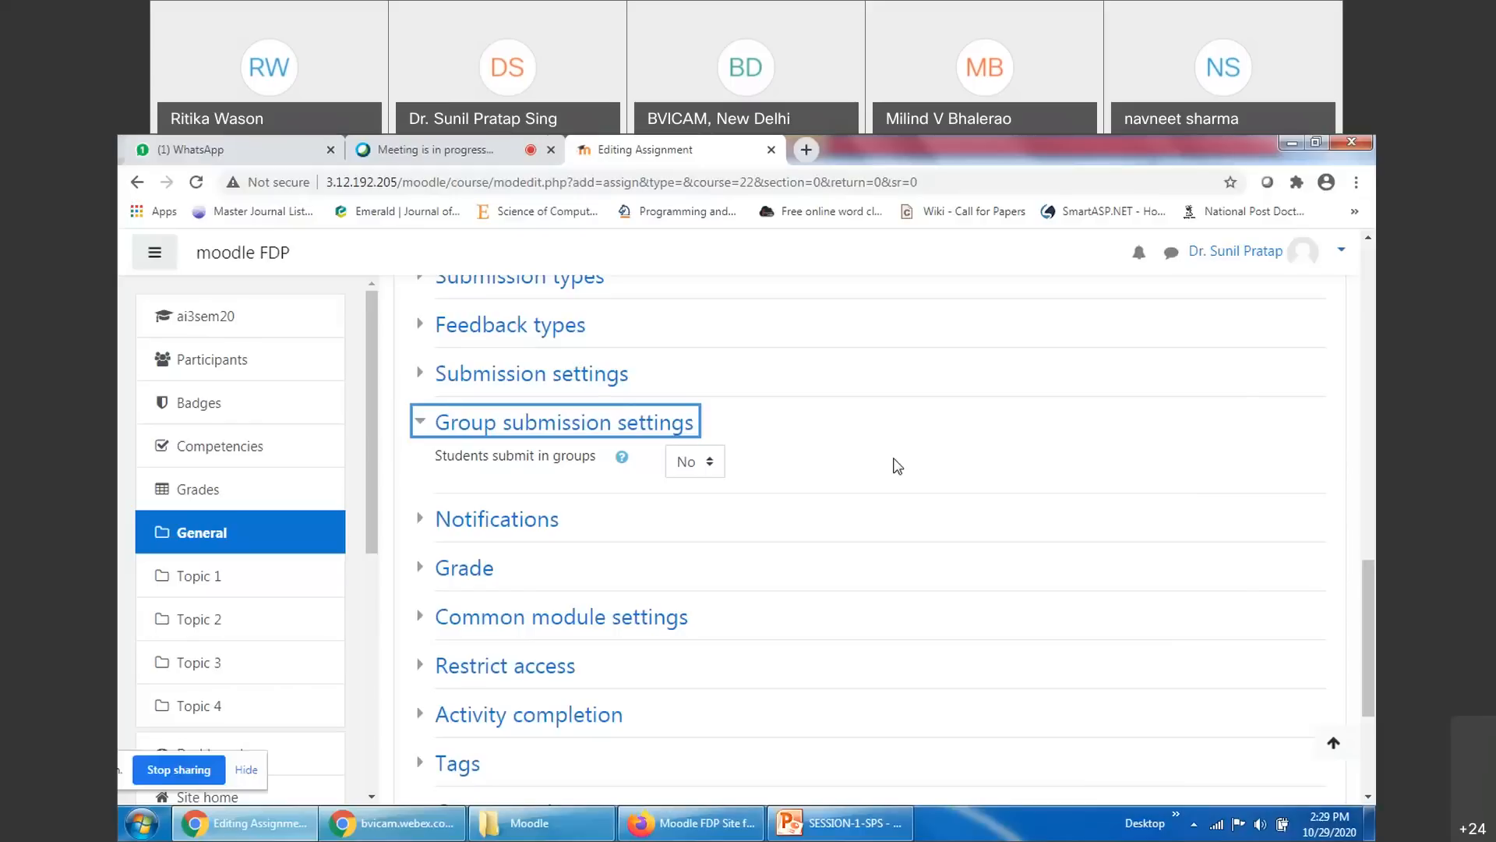
pyautogui.click(853, 459)
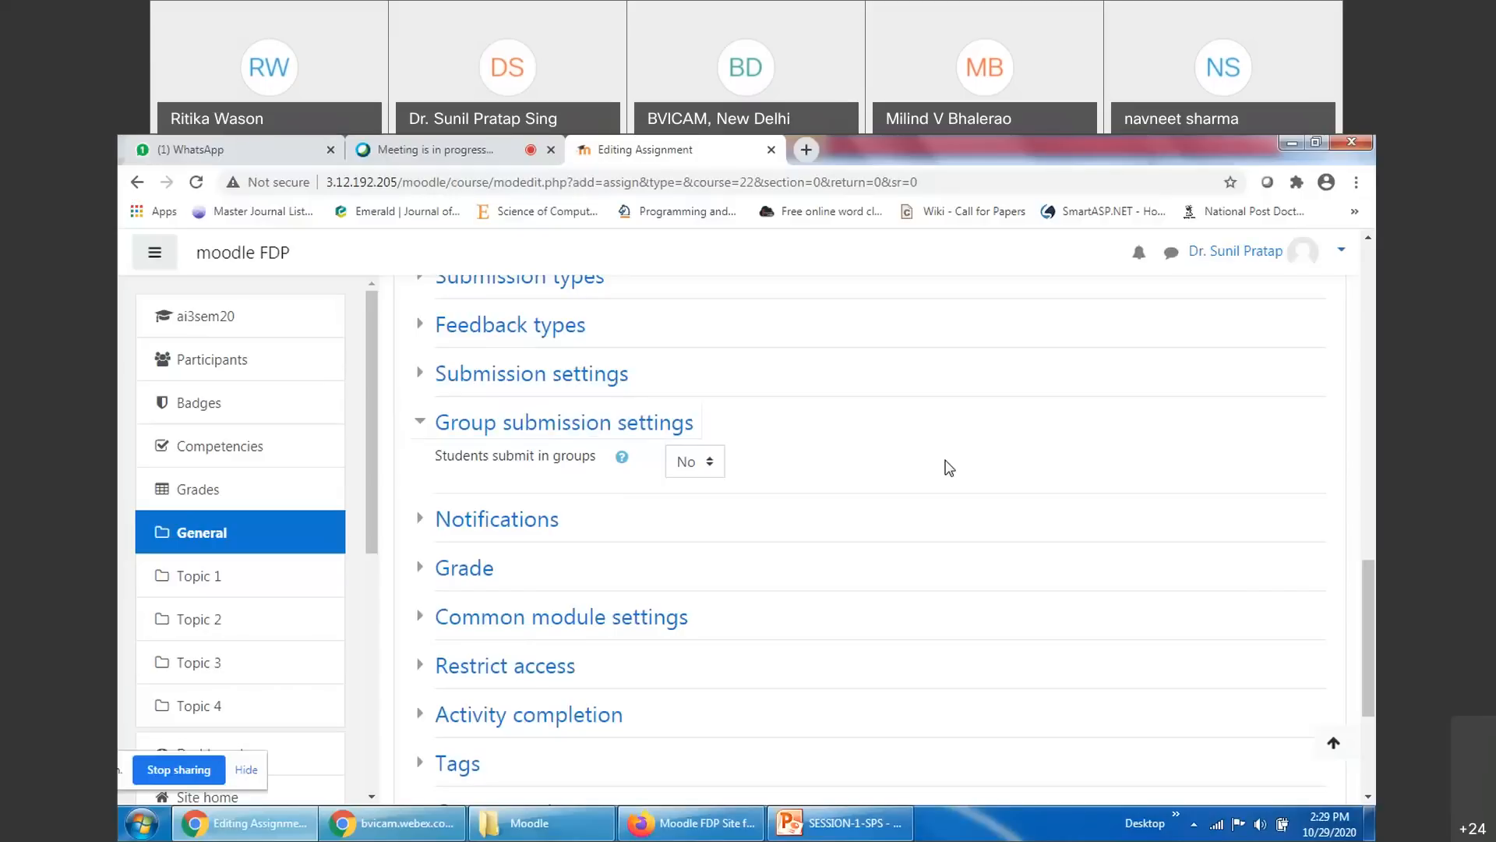
pyautogui.click(419, 422)
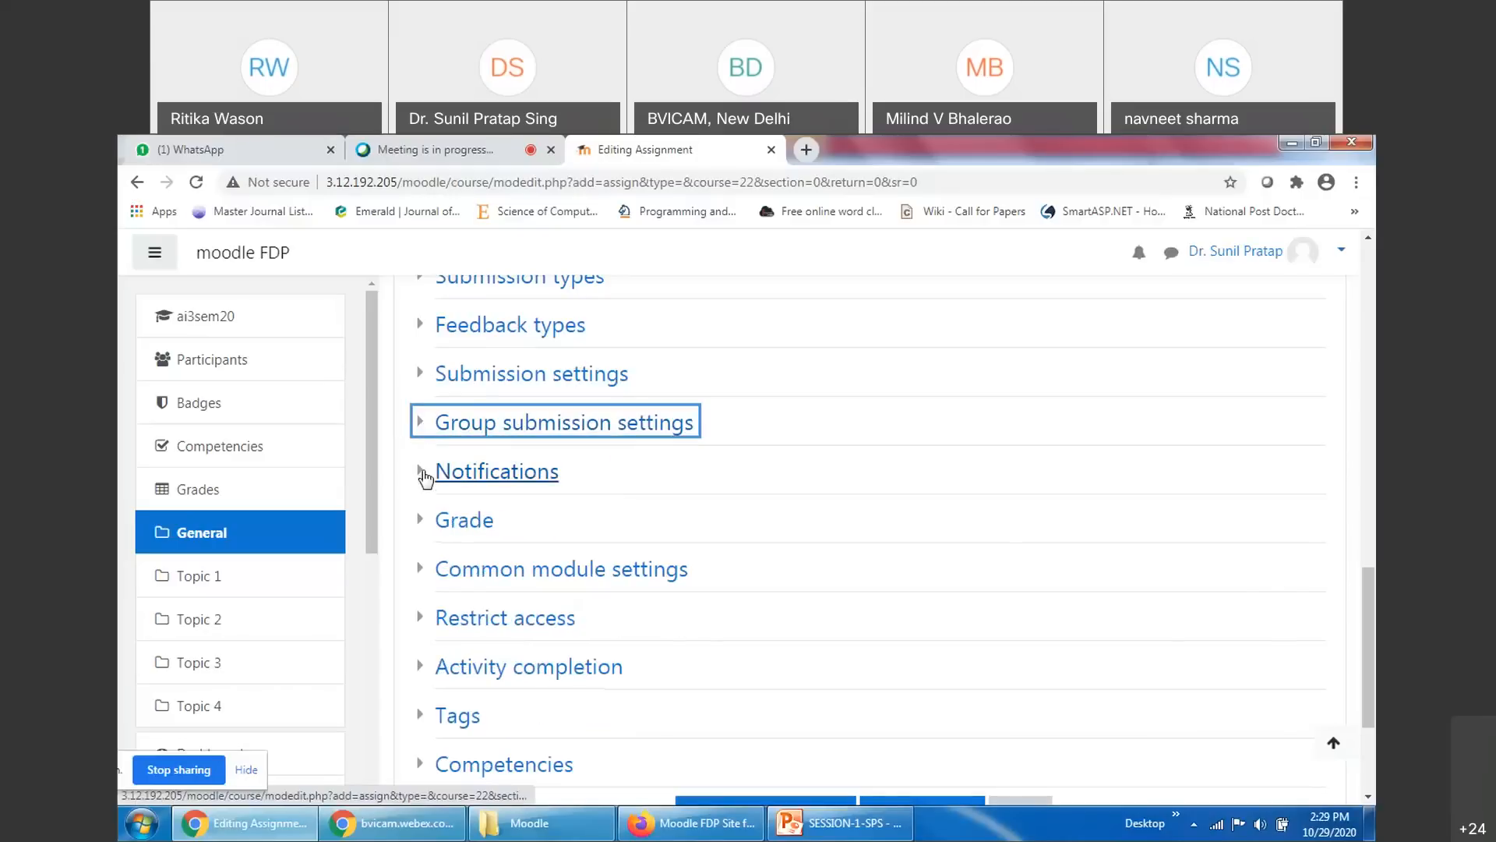
# Set the assignment's notifications to notify graders about submissions
pyautogui.click(538, 475)
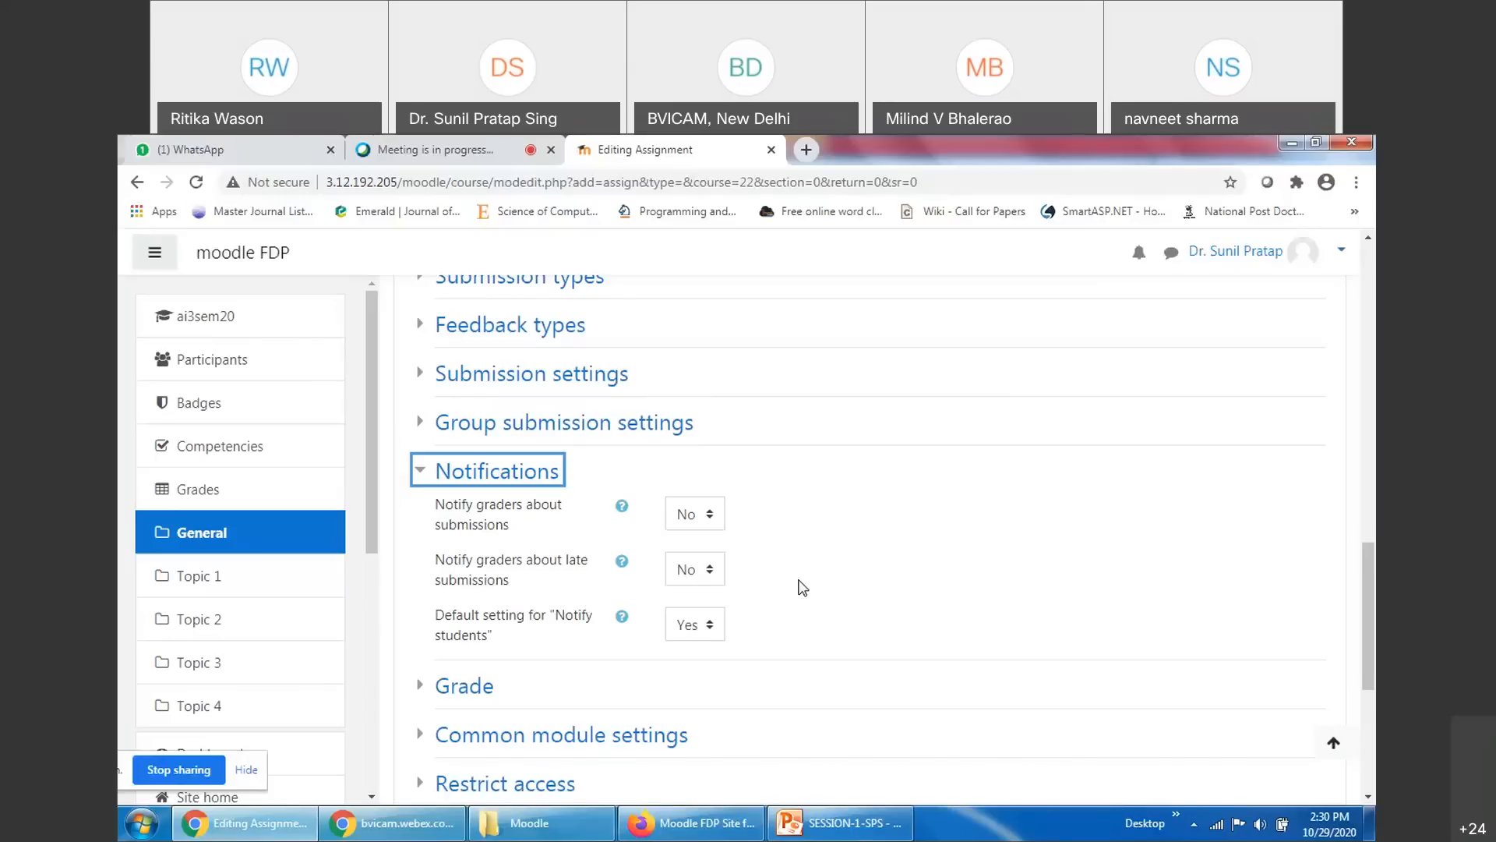
pyautogui.click(685, 513)
pyautogui.click(689, 558)
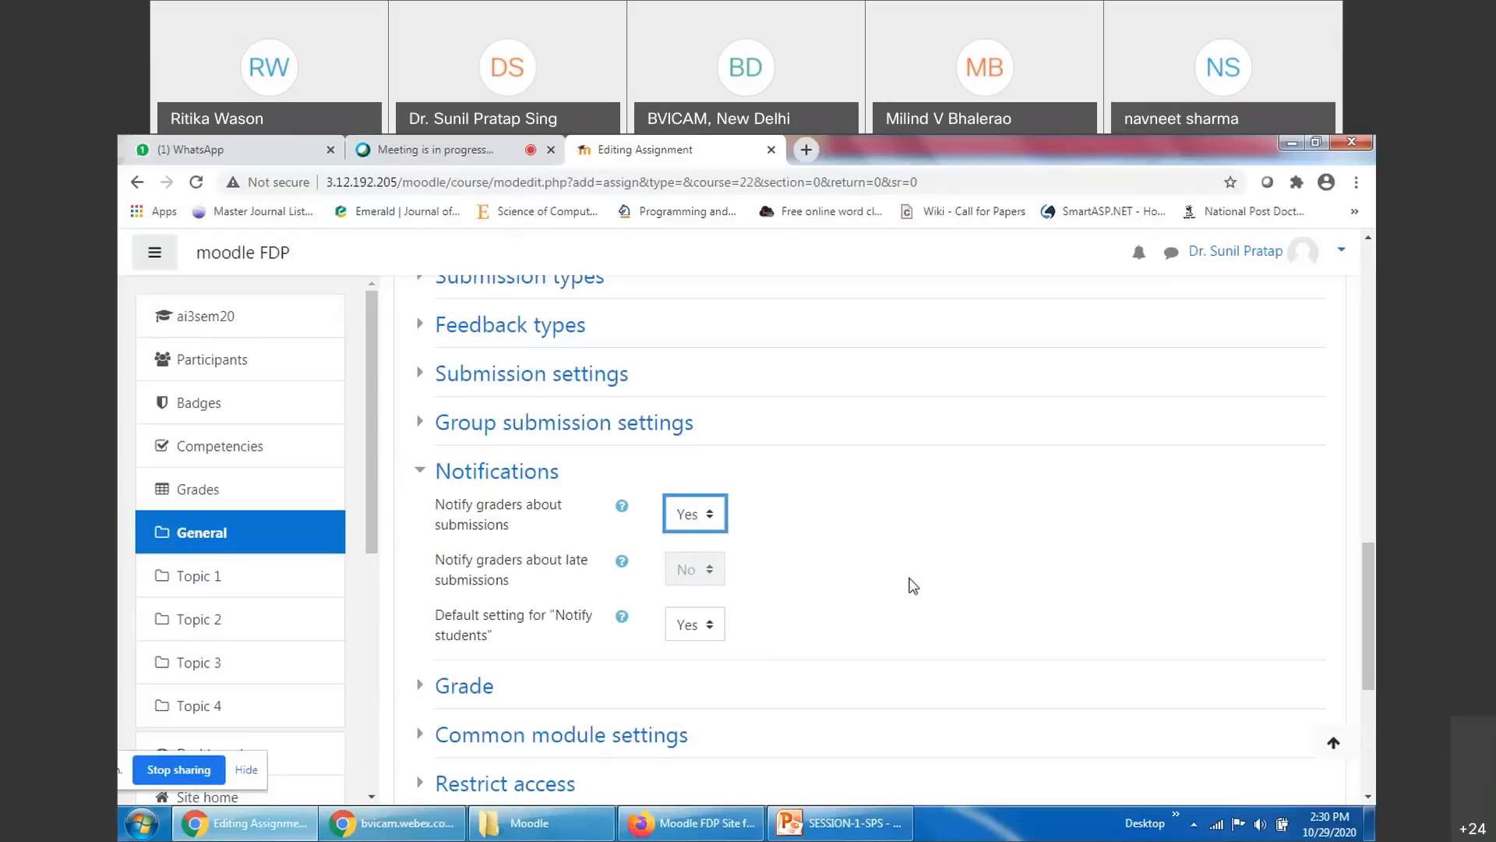
# Turn off grader notifications about submissions and turn on the ones about late submissions
pyautogui.click(686, 516)
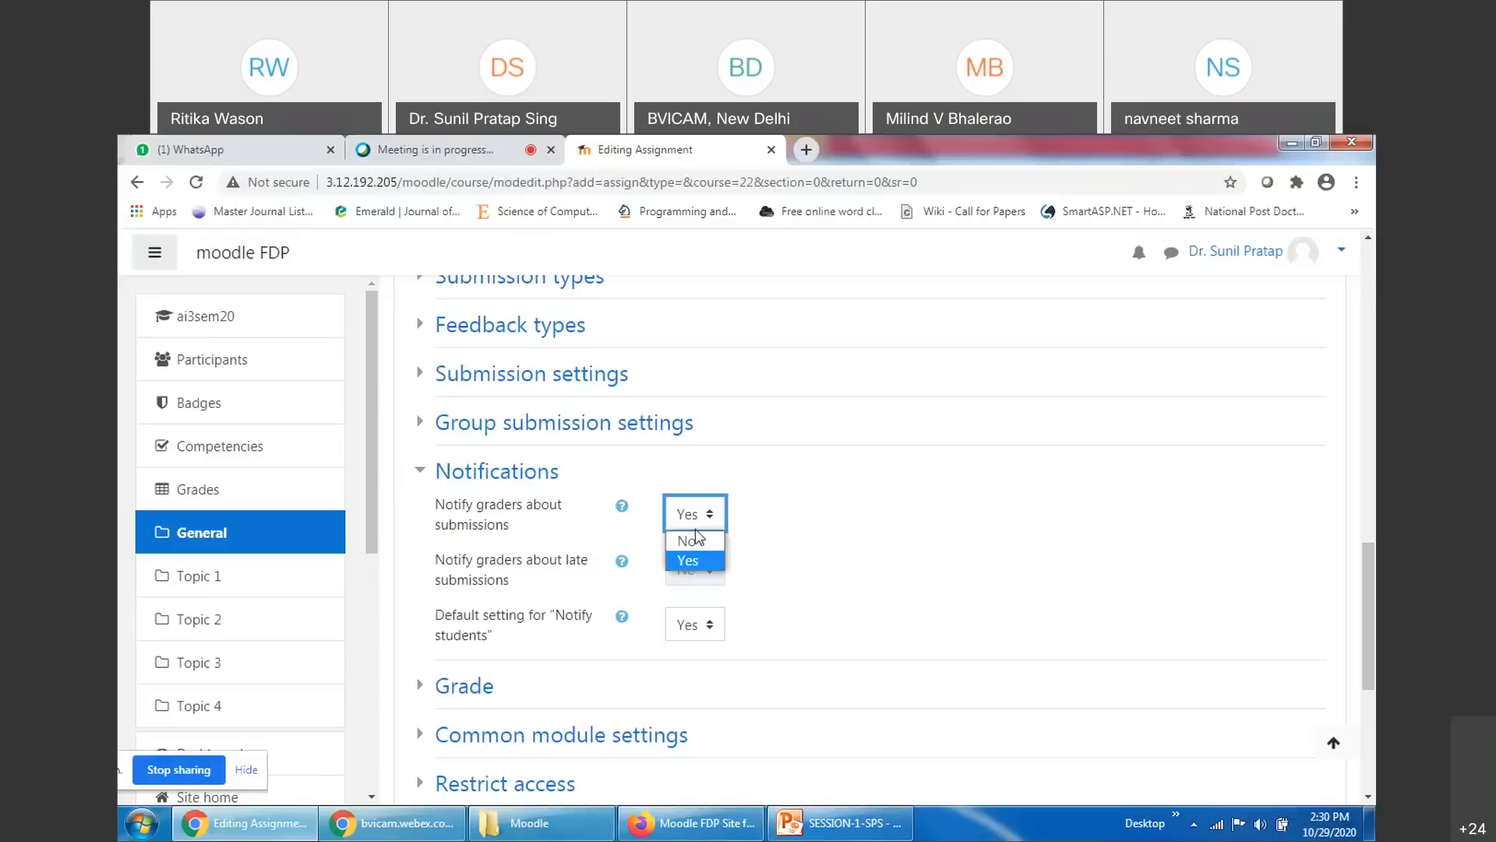
pyautogui.click(696, 545)
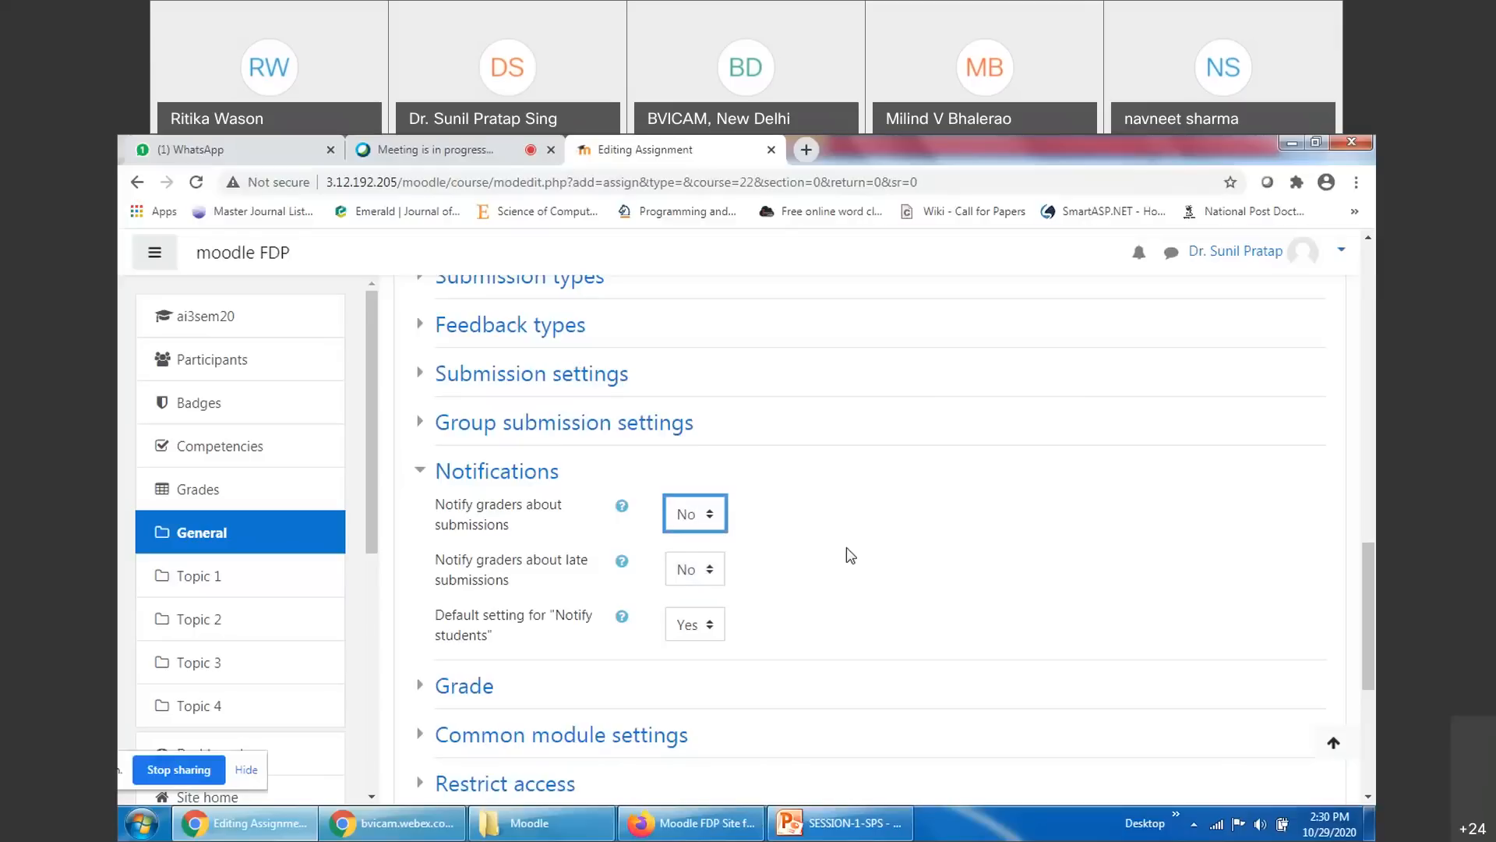
pyautogui.click(704, 573)
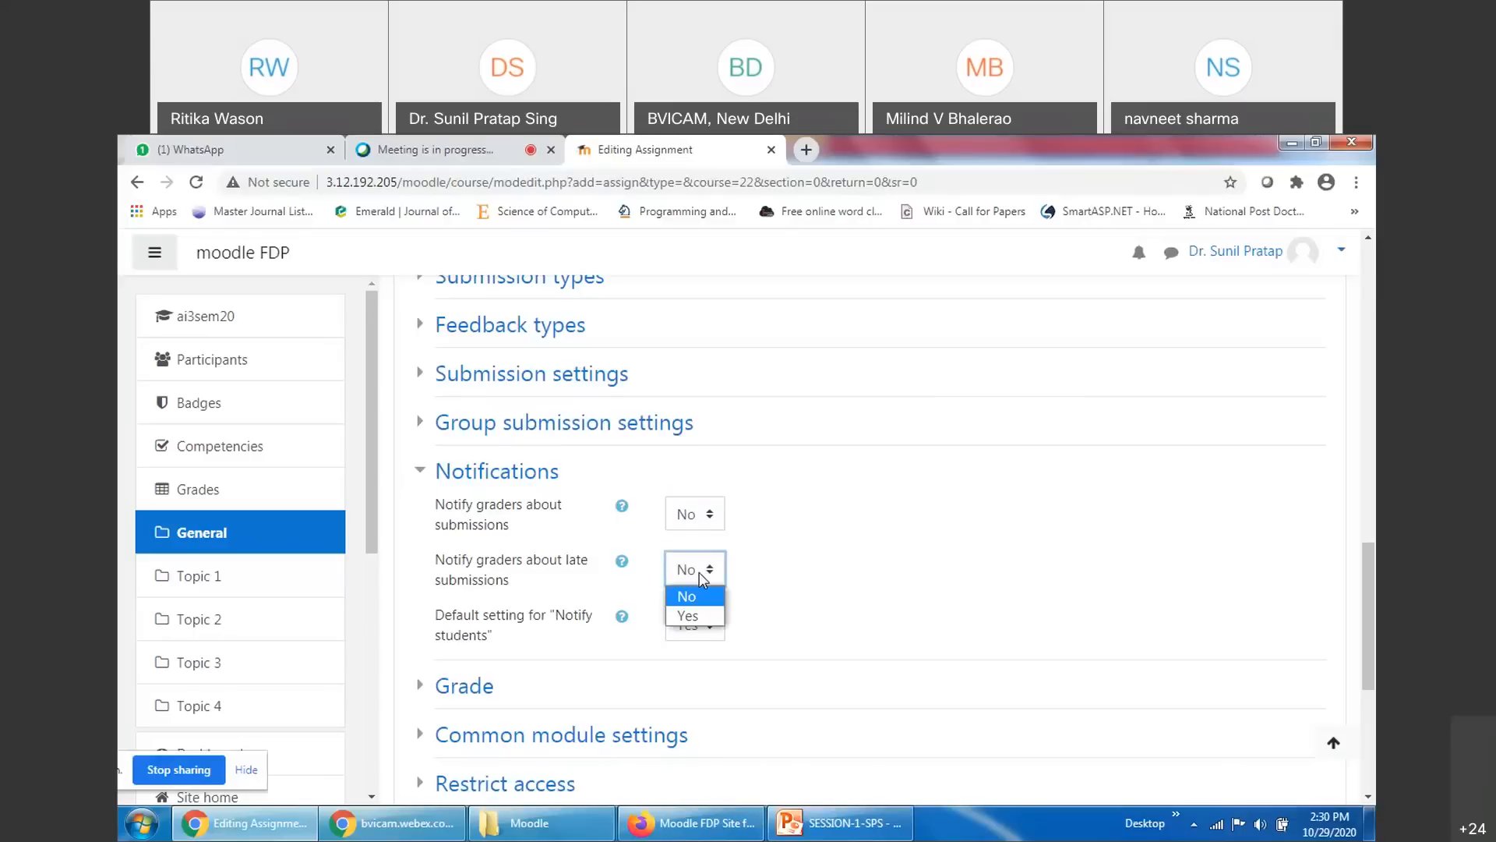
pyautogui.click(704, 617)
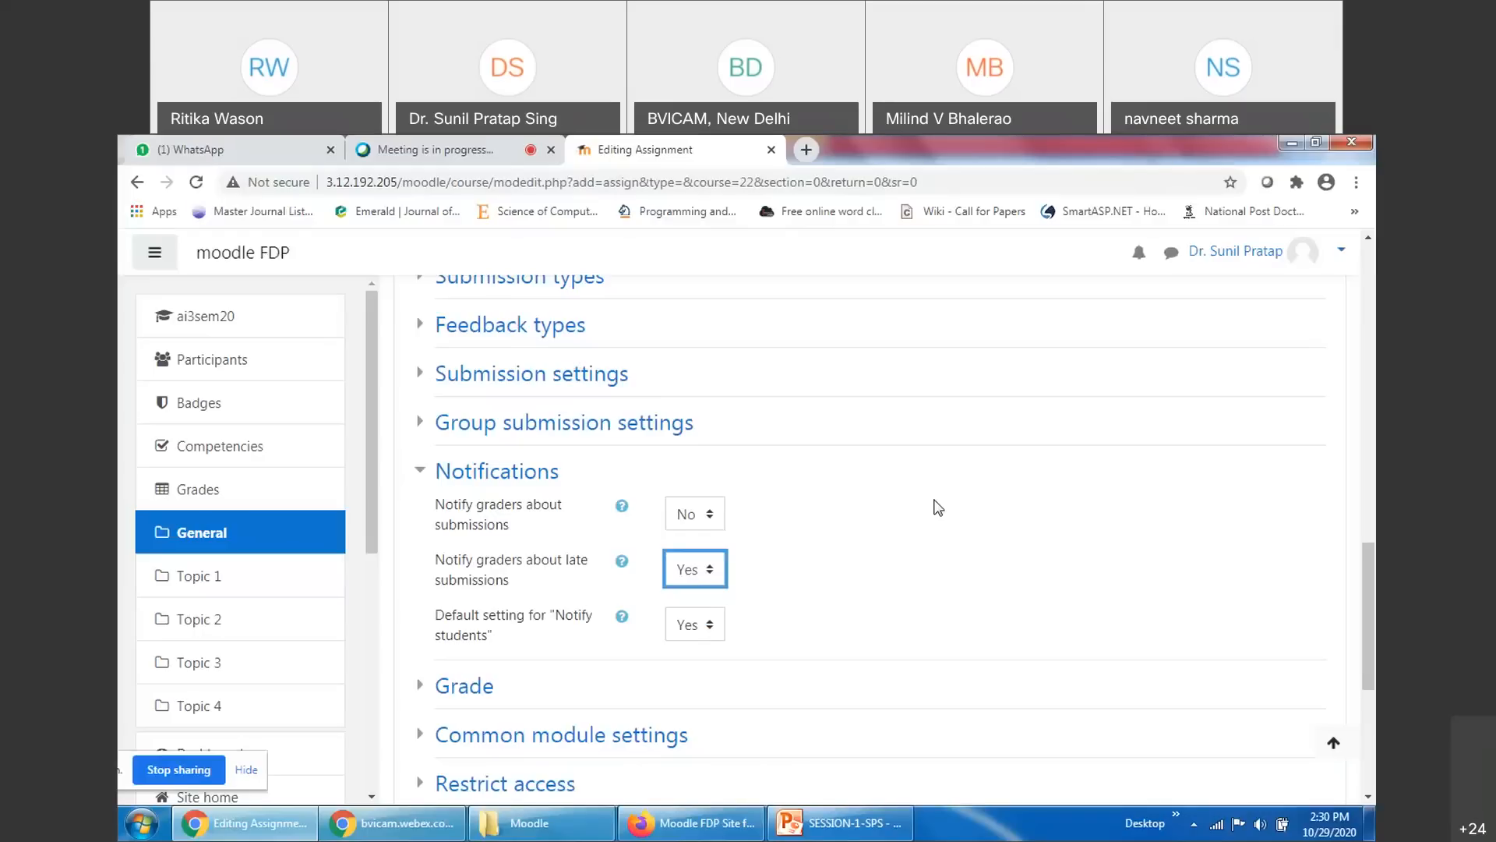
pyautogui.click(689, 568)
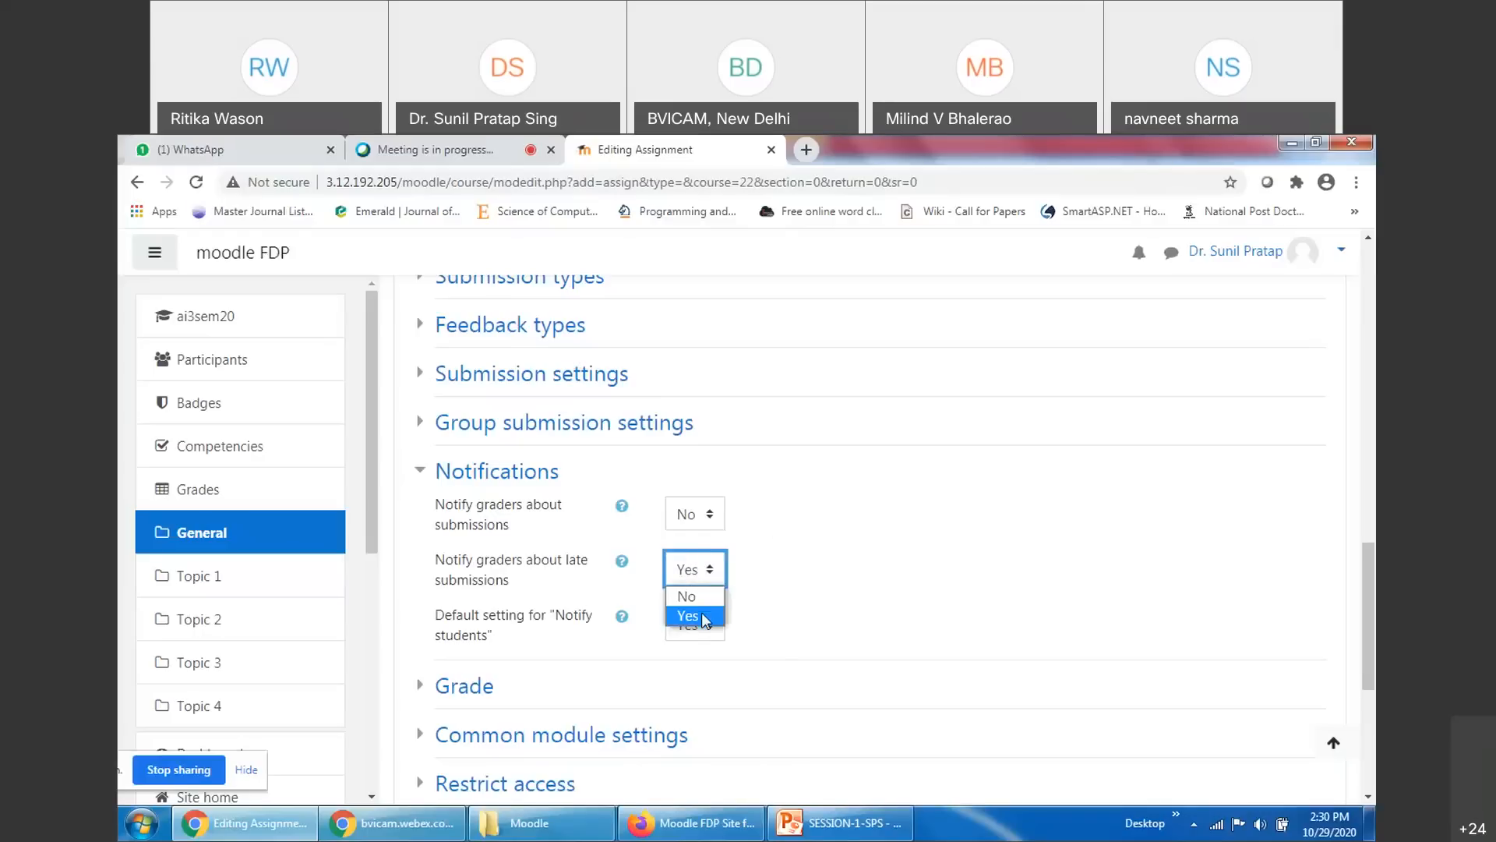
pyautogui.click(689, 612)
# Set the option to notify graders about submissions back to Yes, and collapse the notification settings
pyautogui.click(694, 514)
pyautogui.click(692, 558)
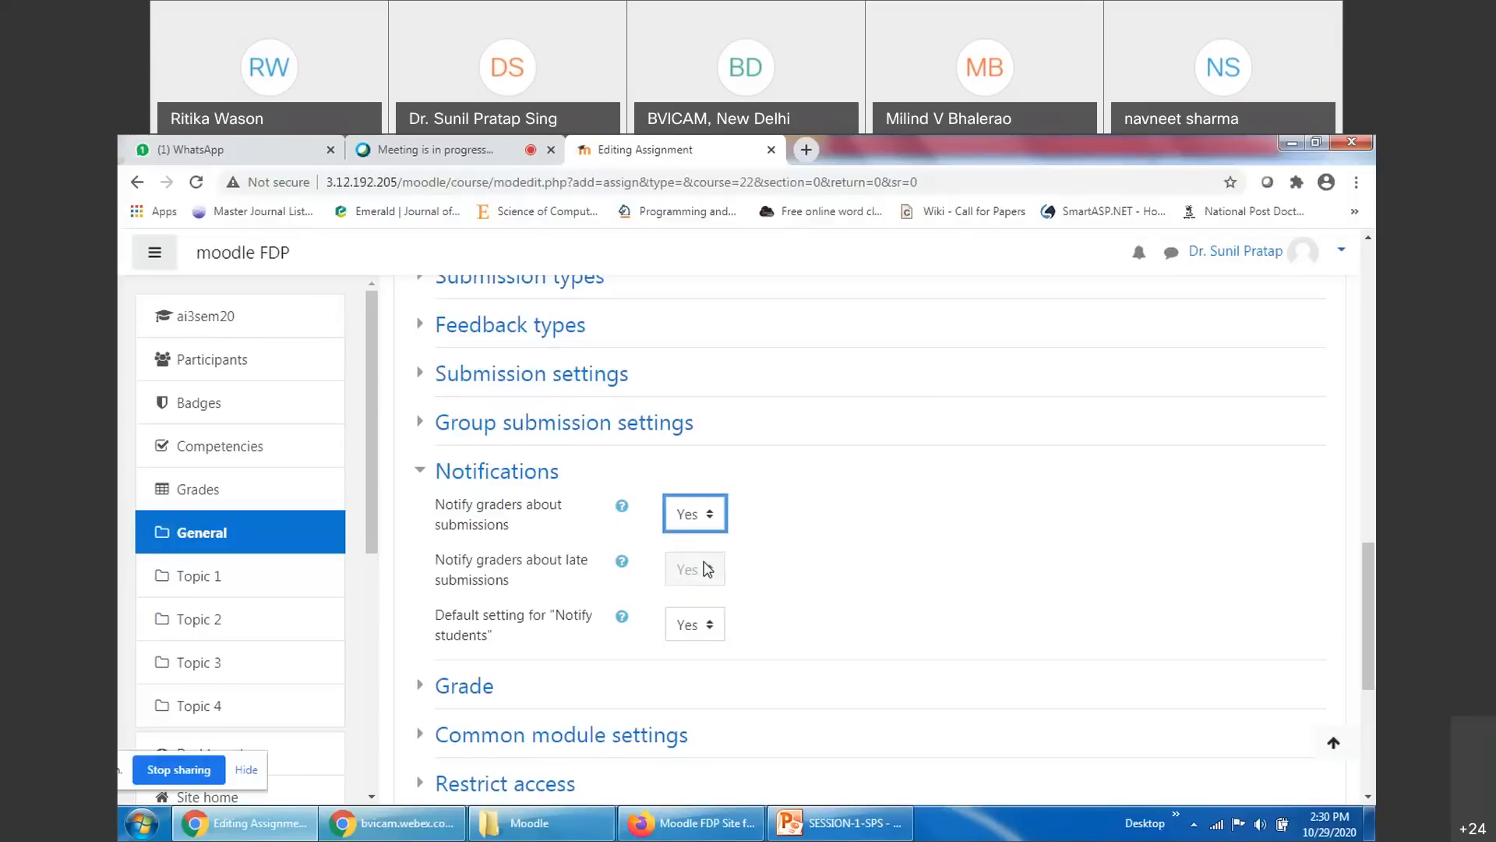
pyautogui.click(682, 516)
pyautogui.click(691, 567)
pyautogui.scroll(-1, 824, 614)
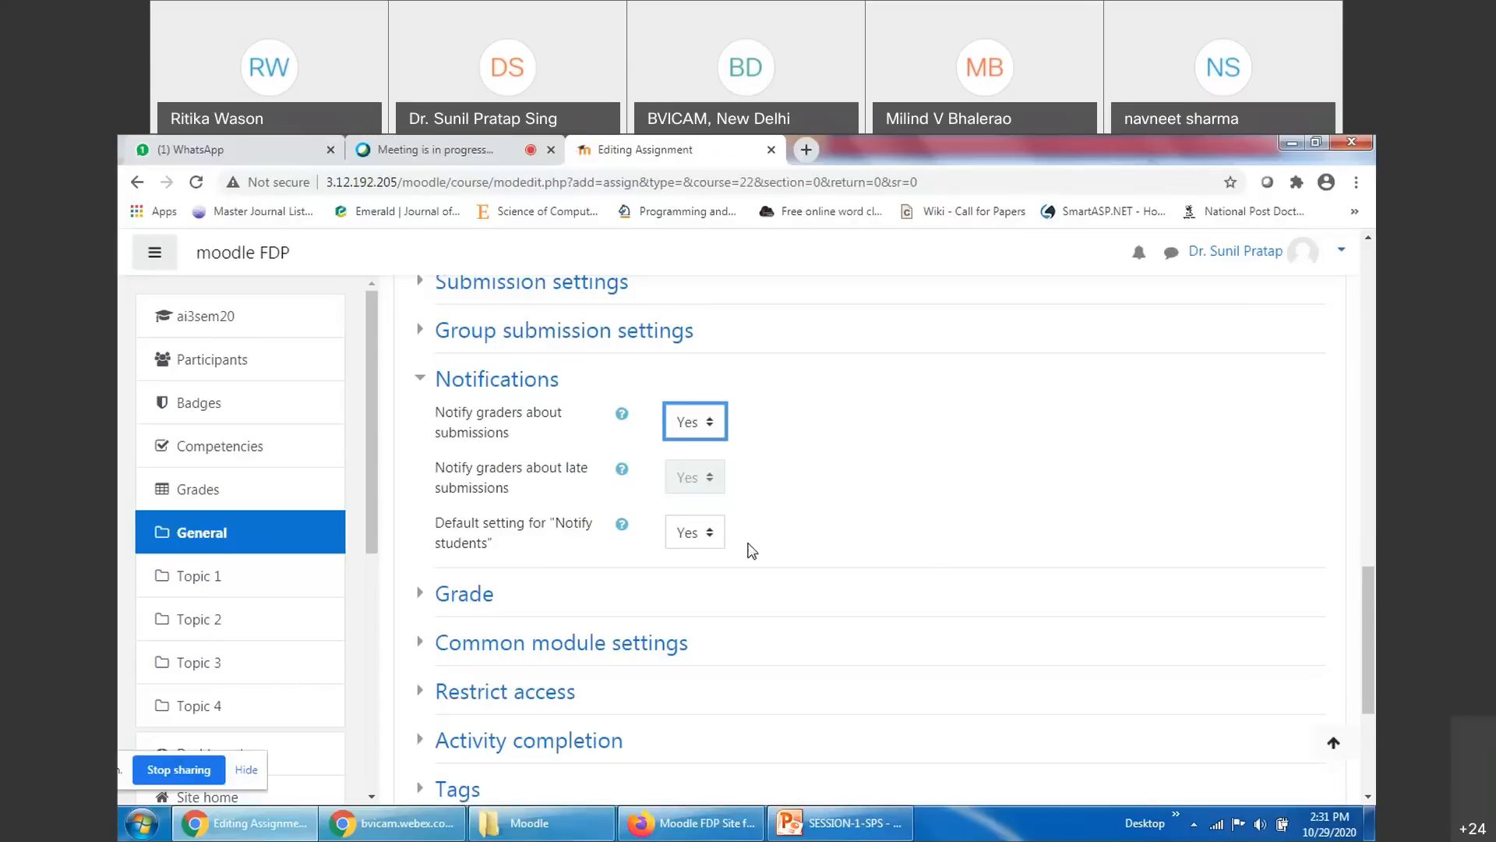
pyautogui.click(850, 554)
pyautogui.click(421, 380)
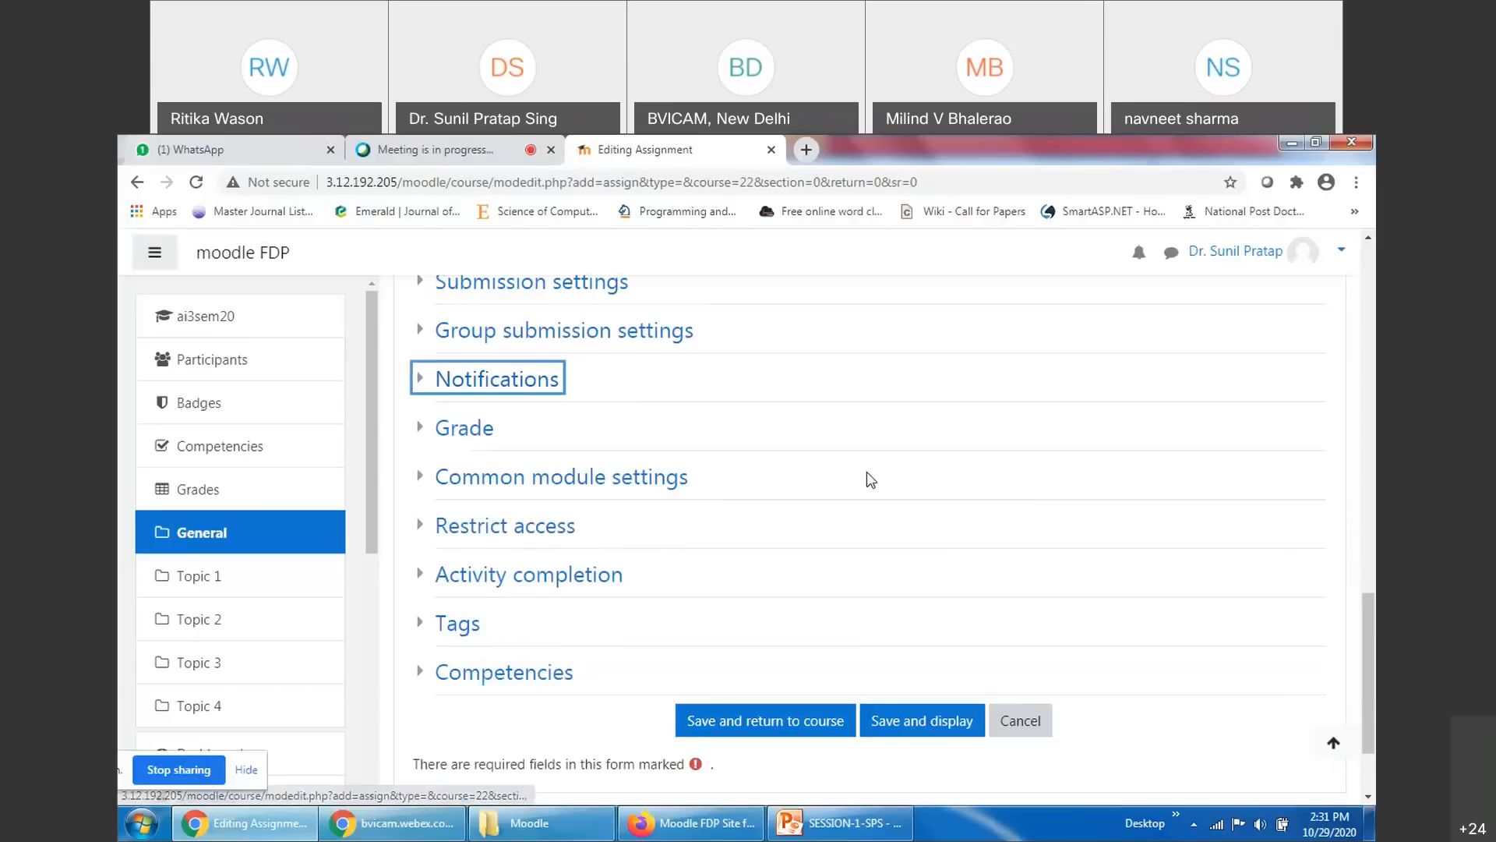
# In the grade settings, try the Scale type with Separate and Connected ways of knowing, and return the type to Point
pyautogui.click(421, 431)
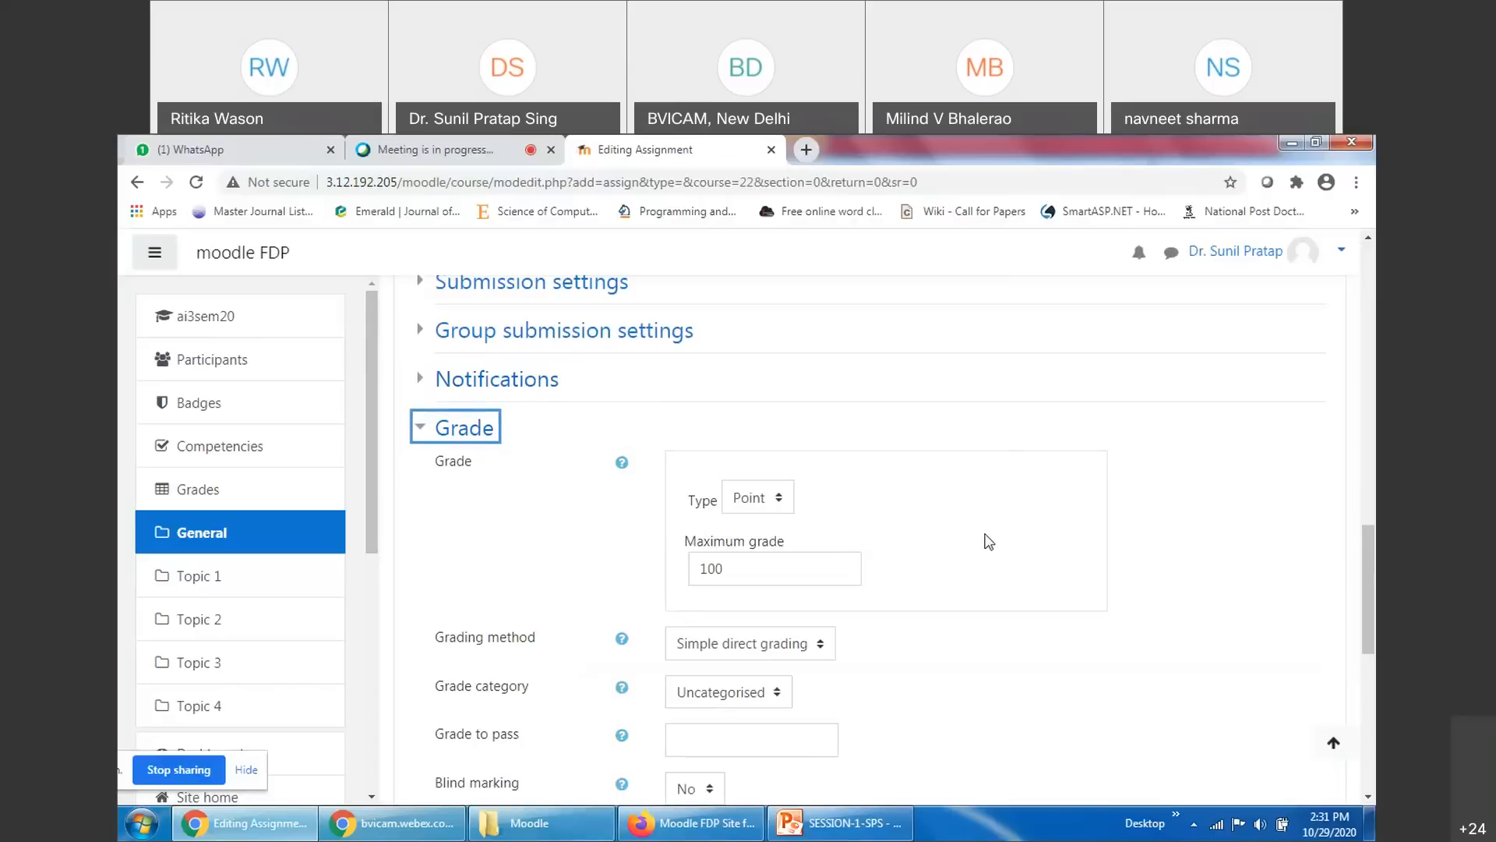
pyautogui.click(776, 500)
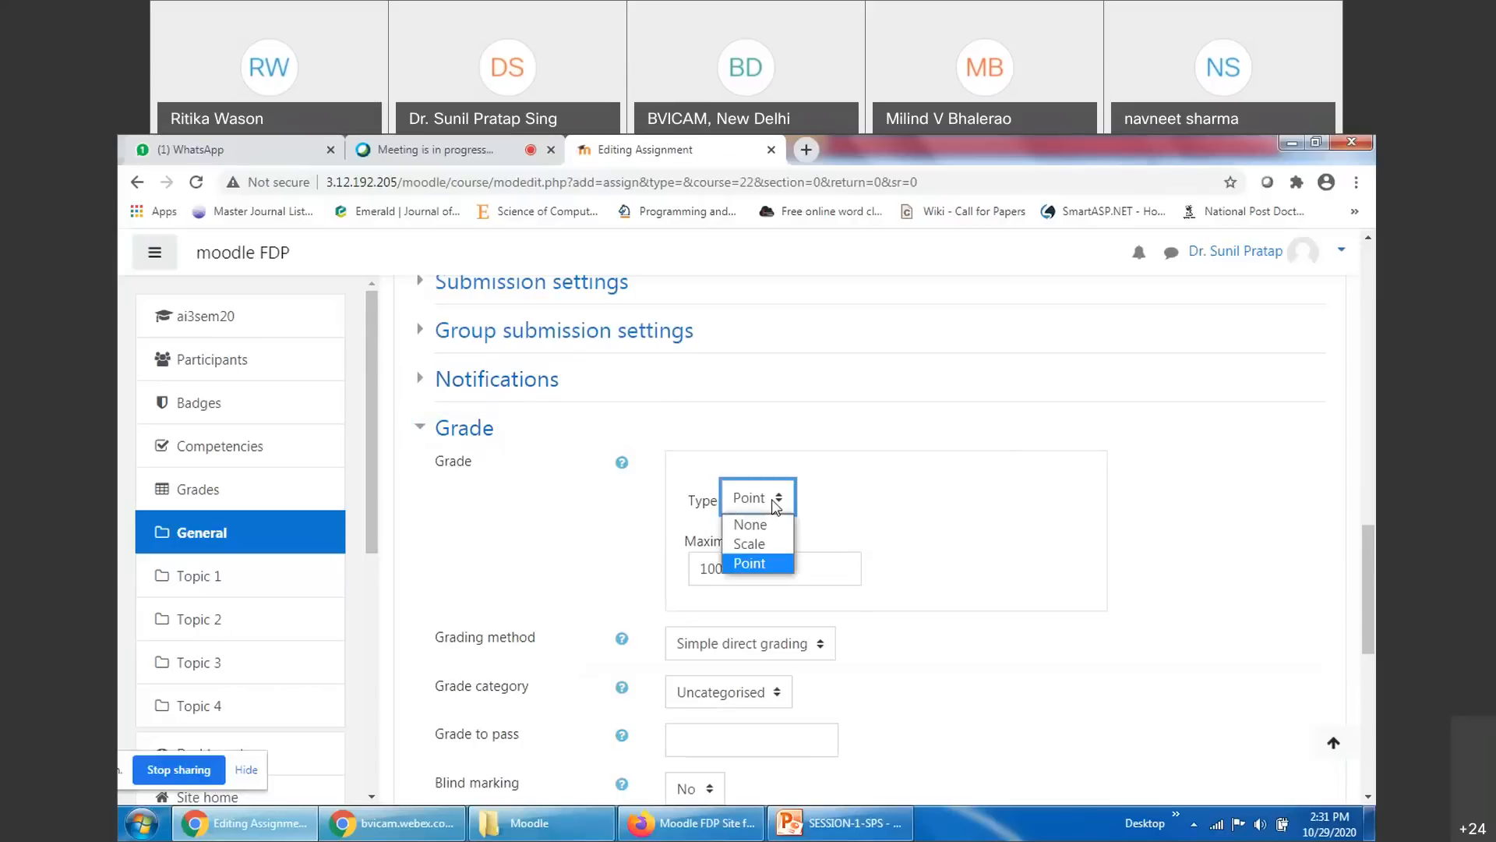
pyautogui.click(775, 546)
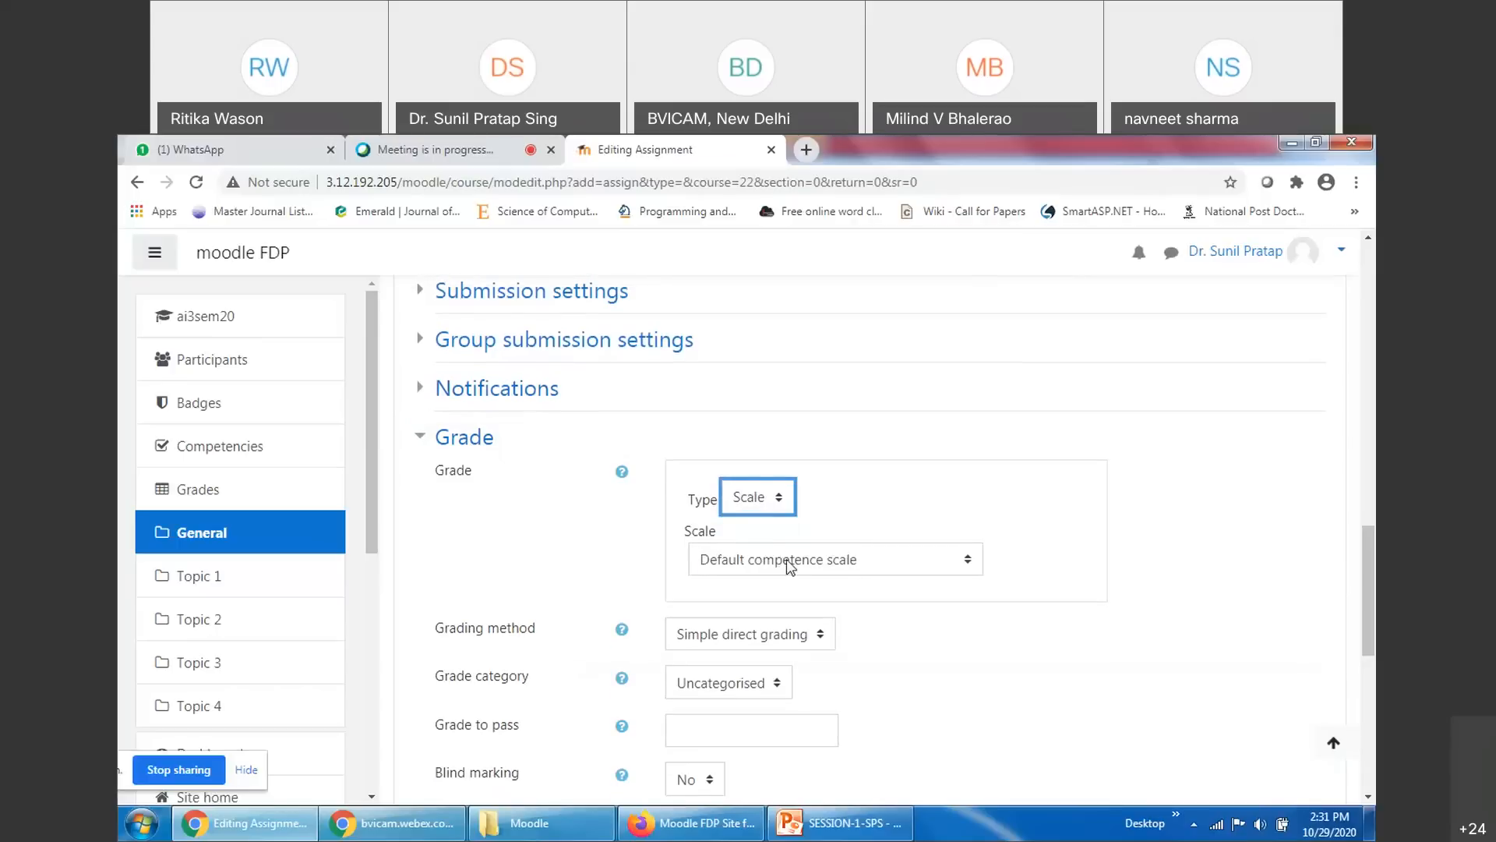
pyautogui.click(789, 560)
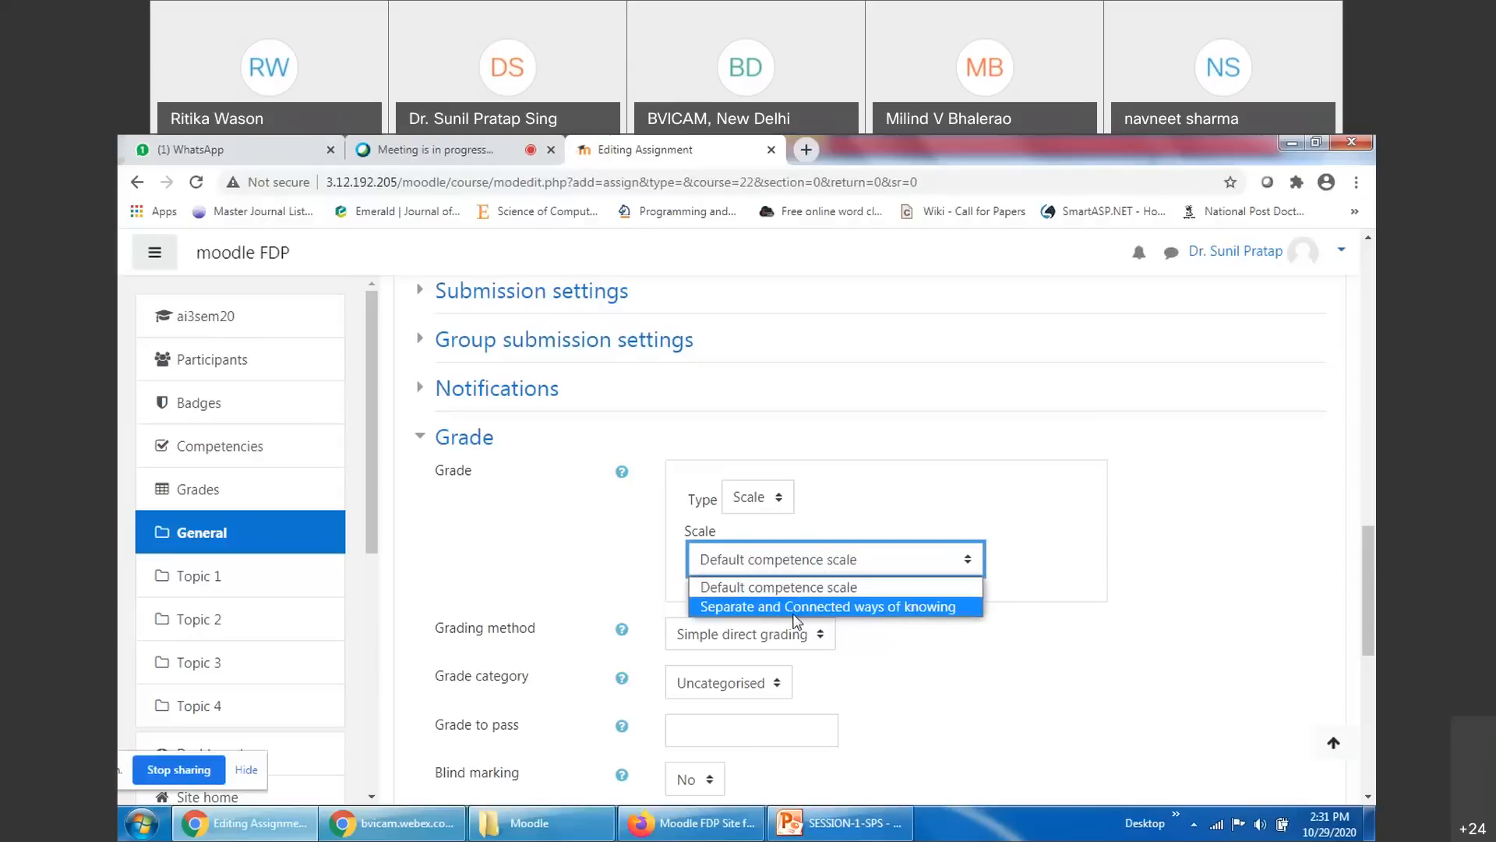
pyautogui.click(909, 607)
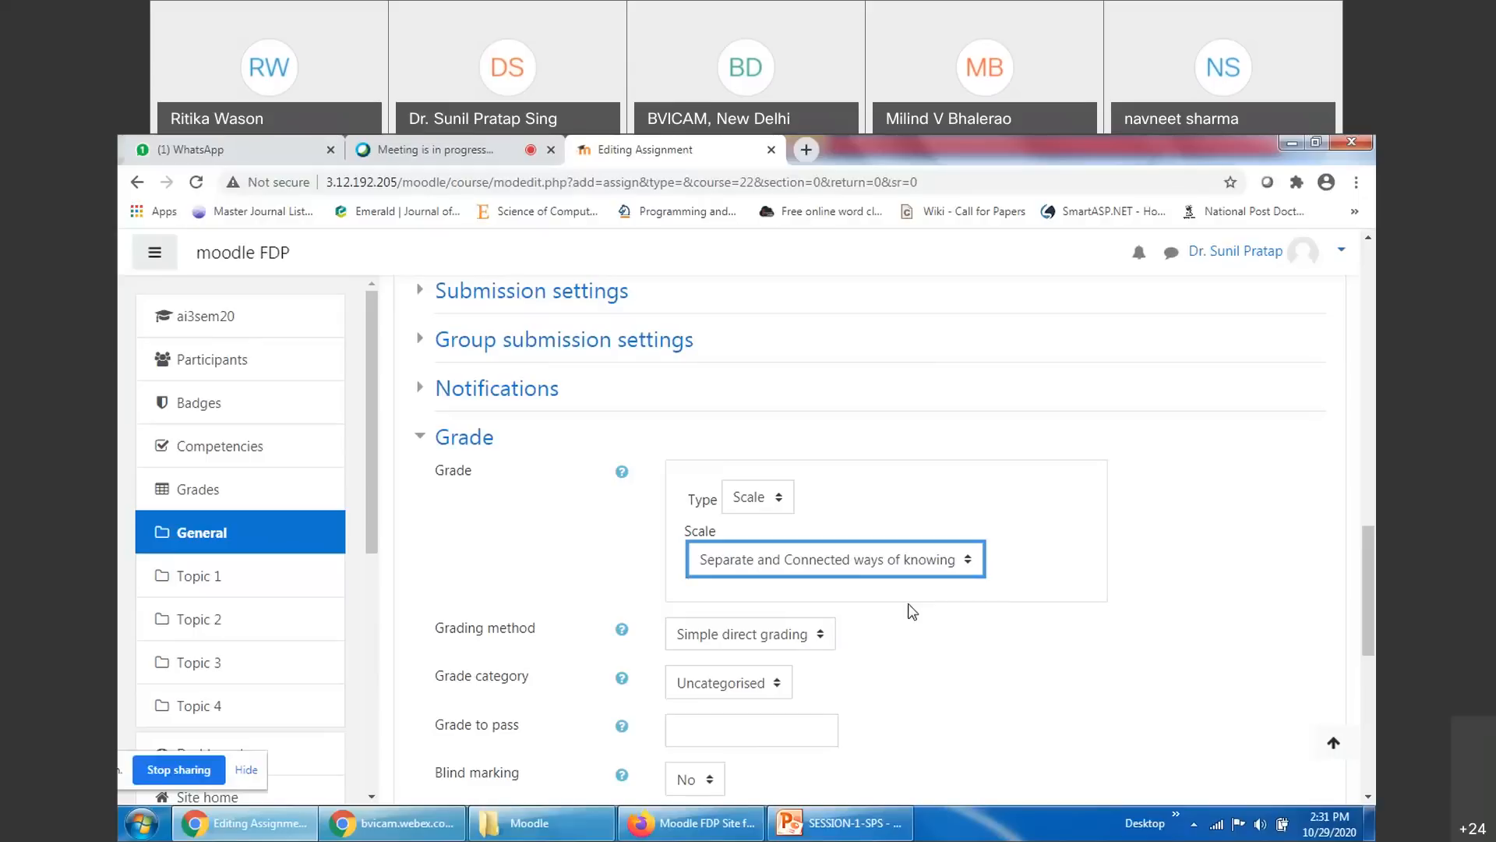
pyautogui.click(808, 569)
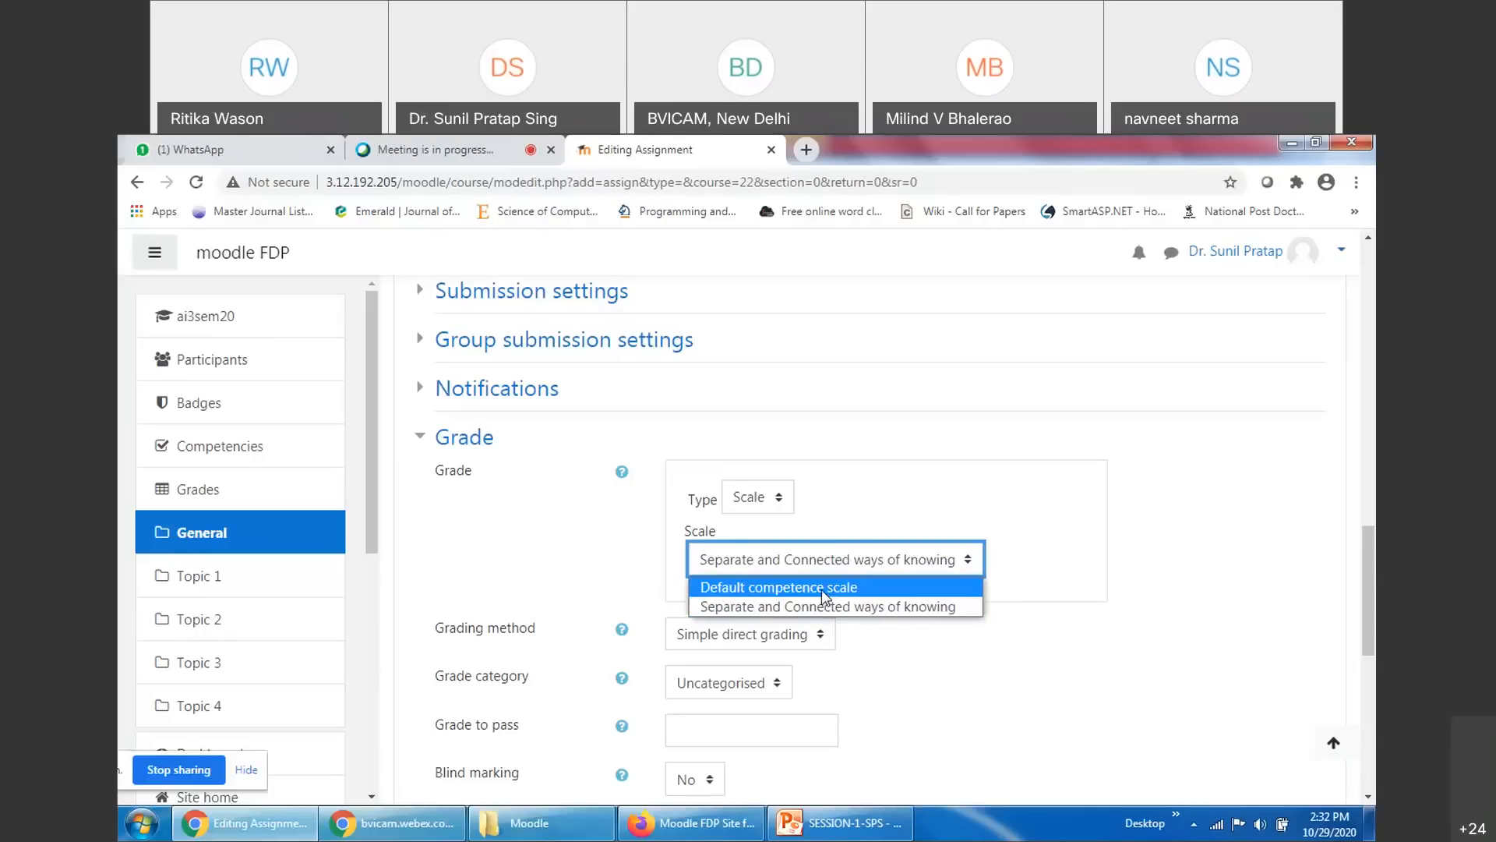
pyautogui.click(764, 499)
pyautogui.click(765, 502)
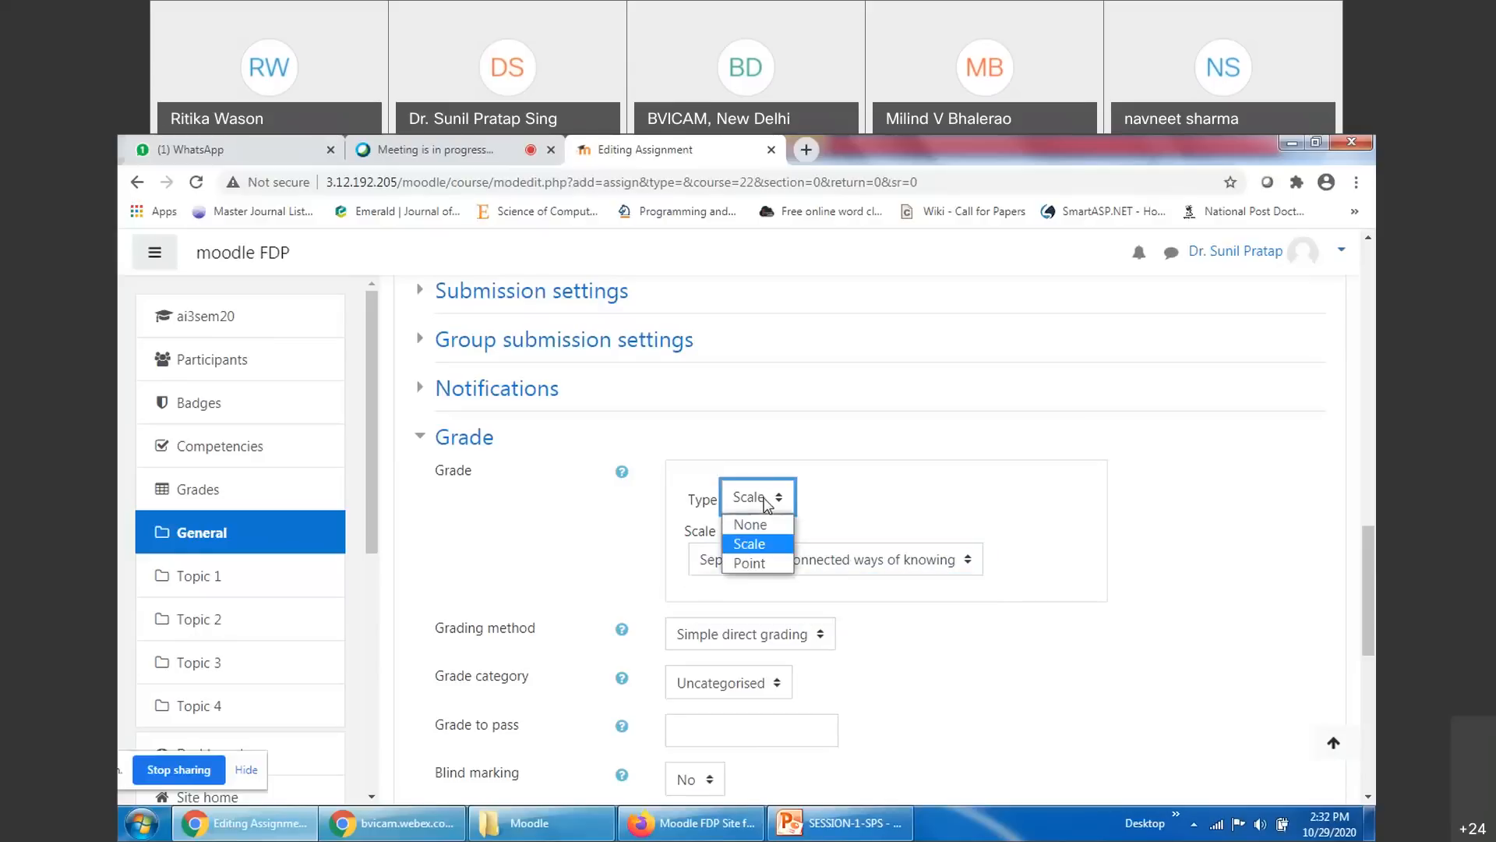
pyautogui.click(760, 562)
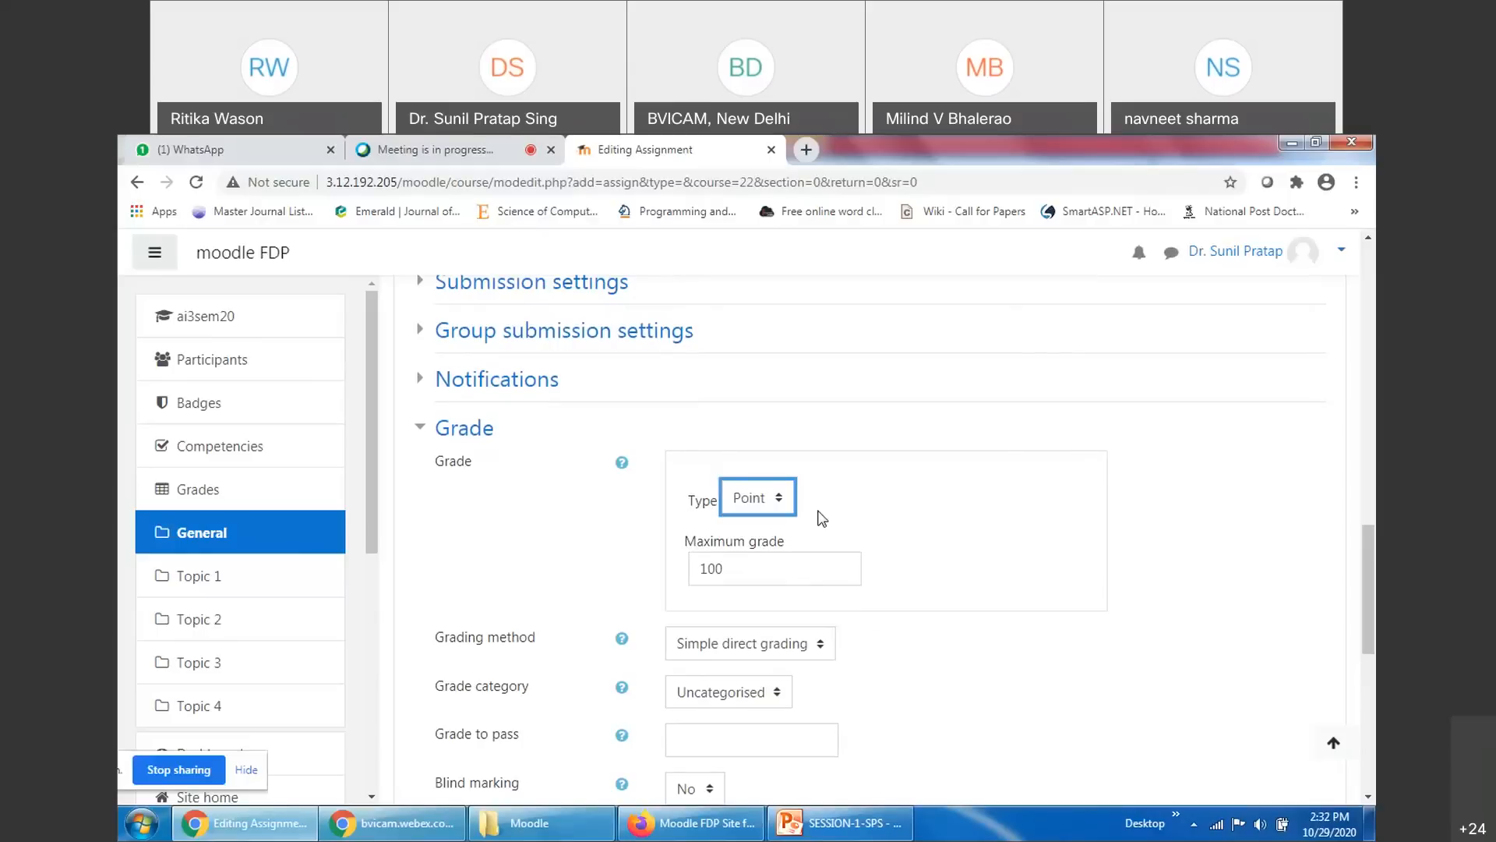
pyautogui.click(750, 569)
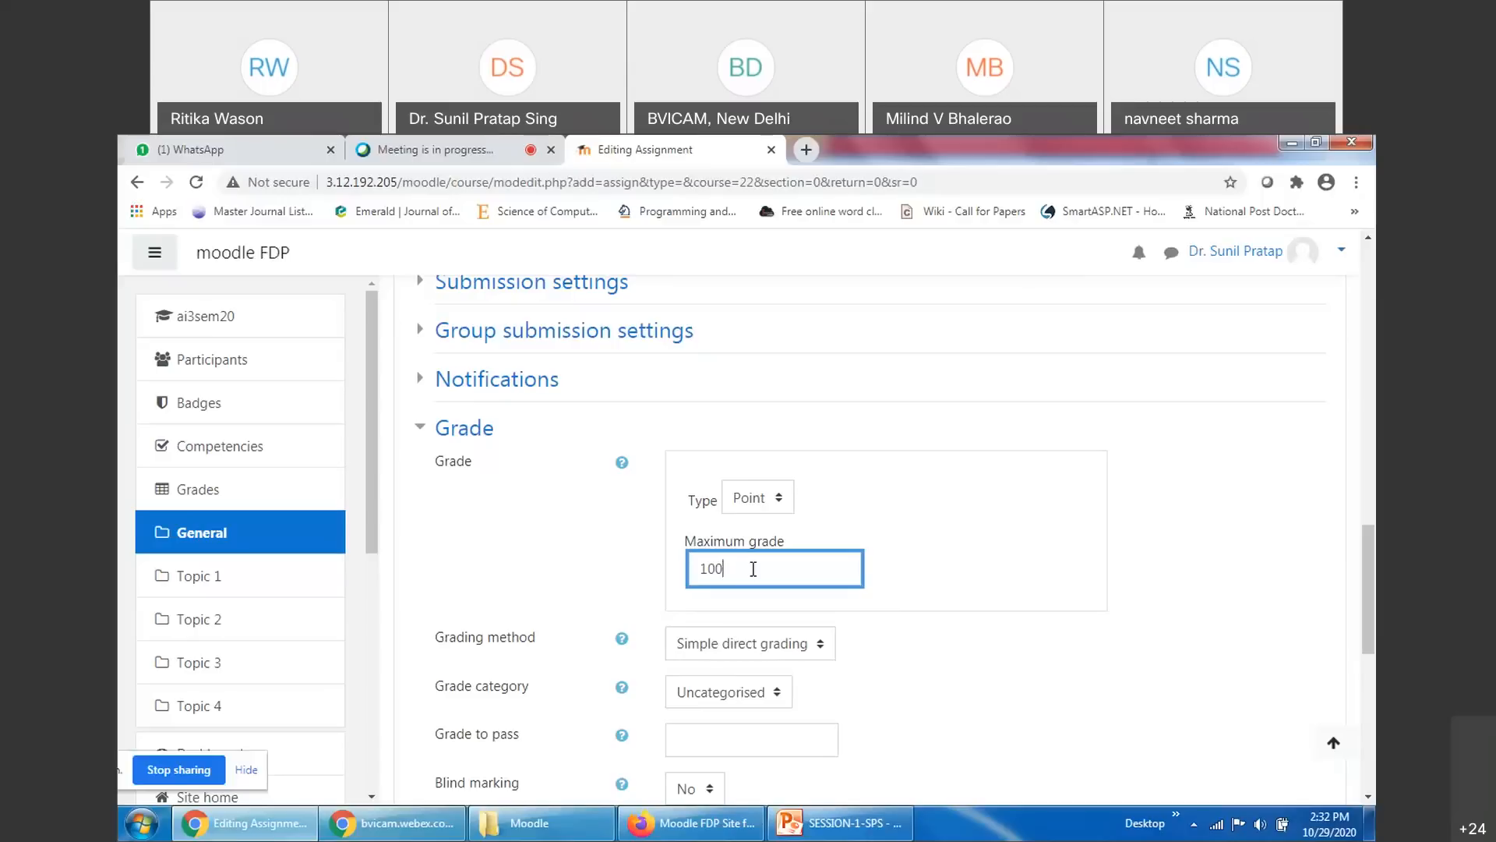
pyautogui.click(1216, 566)
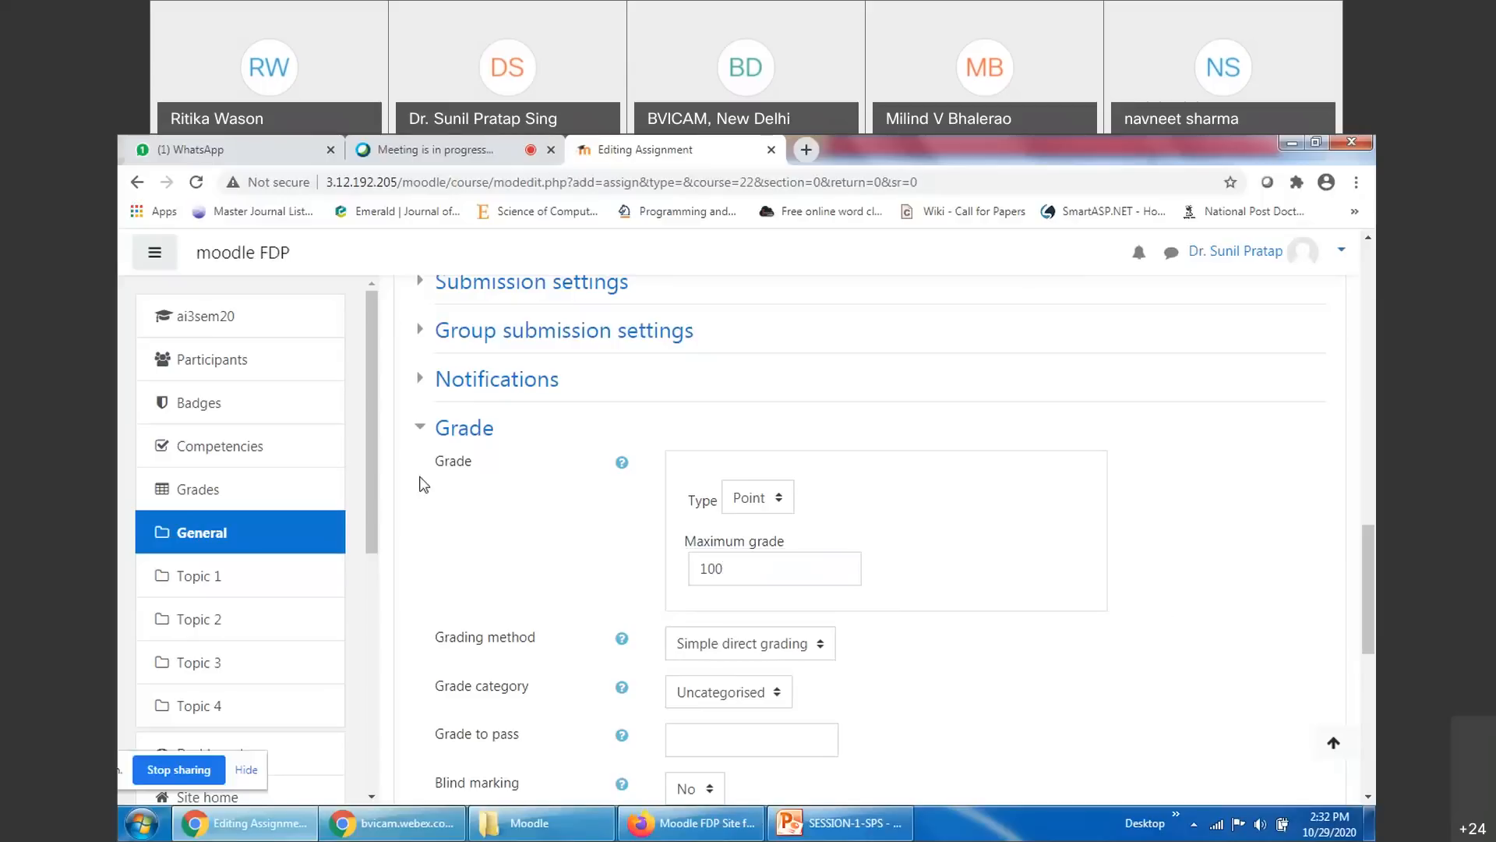
# Try Rubric and Marking guide as the assignment's grading method, and return it to Simple direct grading
pyautogui.scroll(-1, 1180, 571)
pyautogui.scroll(-2, 1181, 570)
pyautogui.click(714, 466)
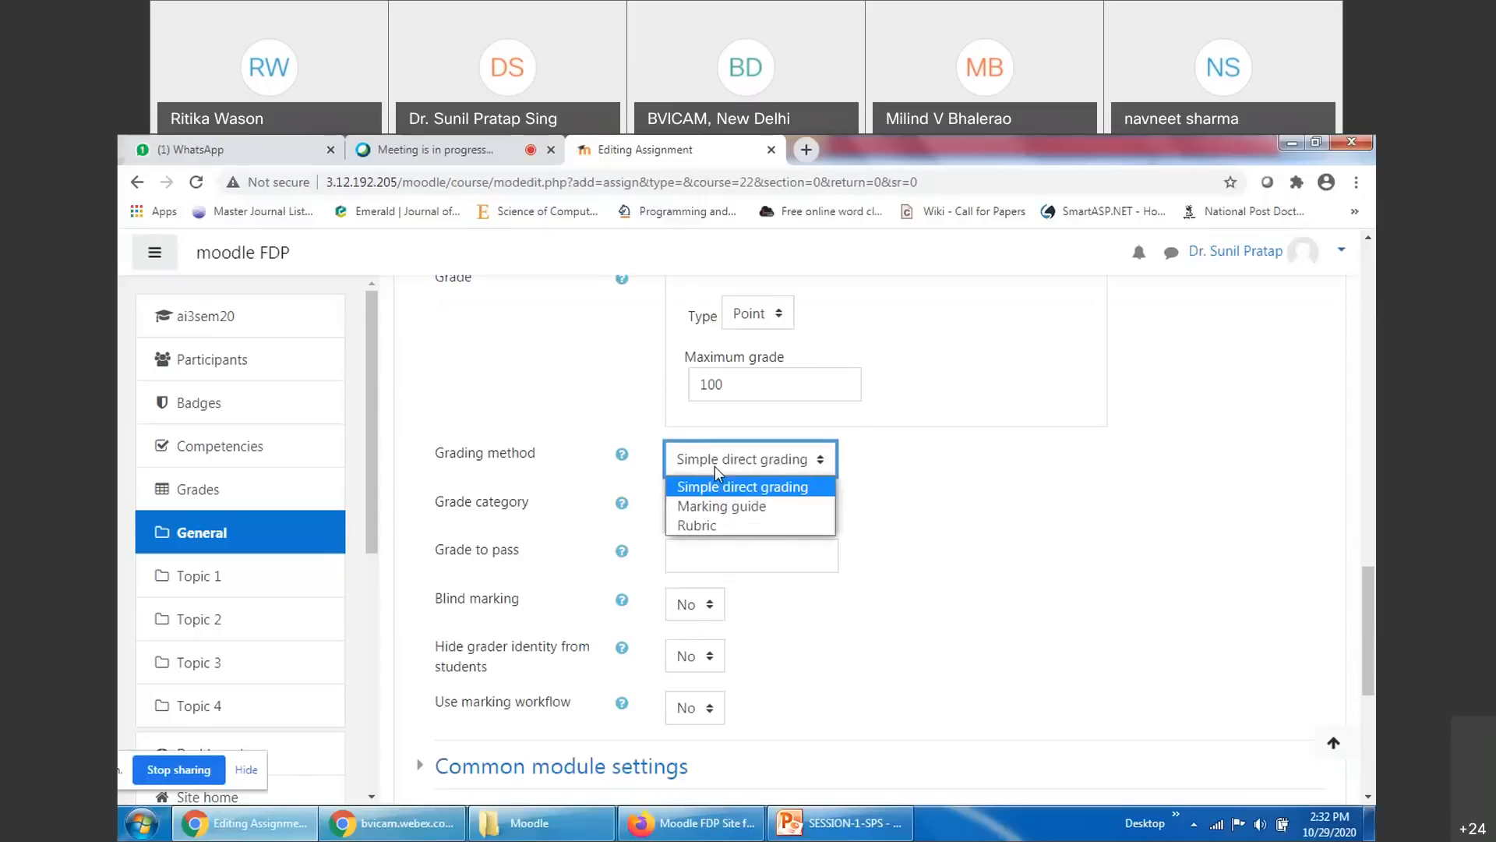
pyautogui.scroll(1, 713, 466)
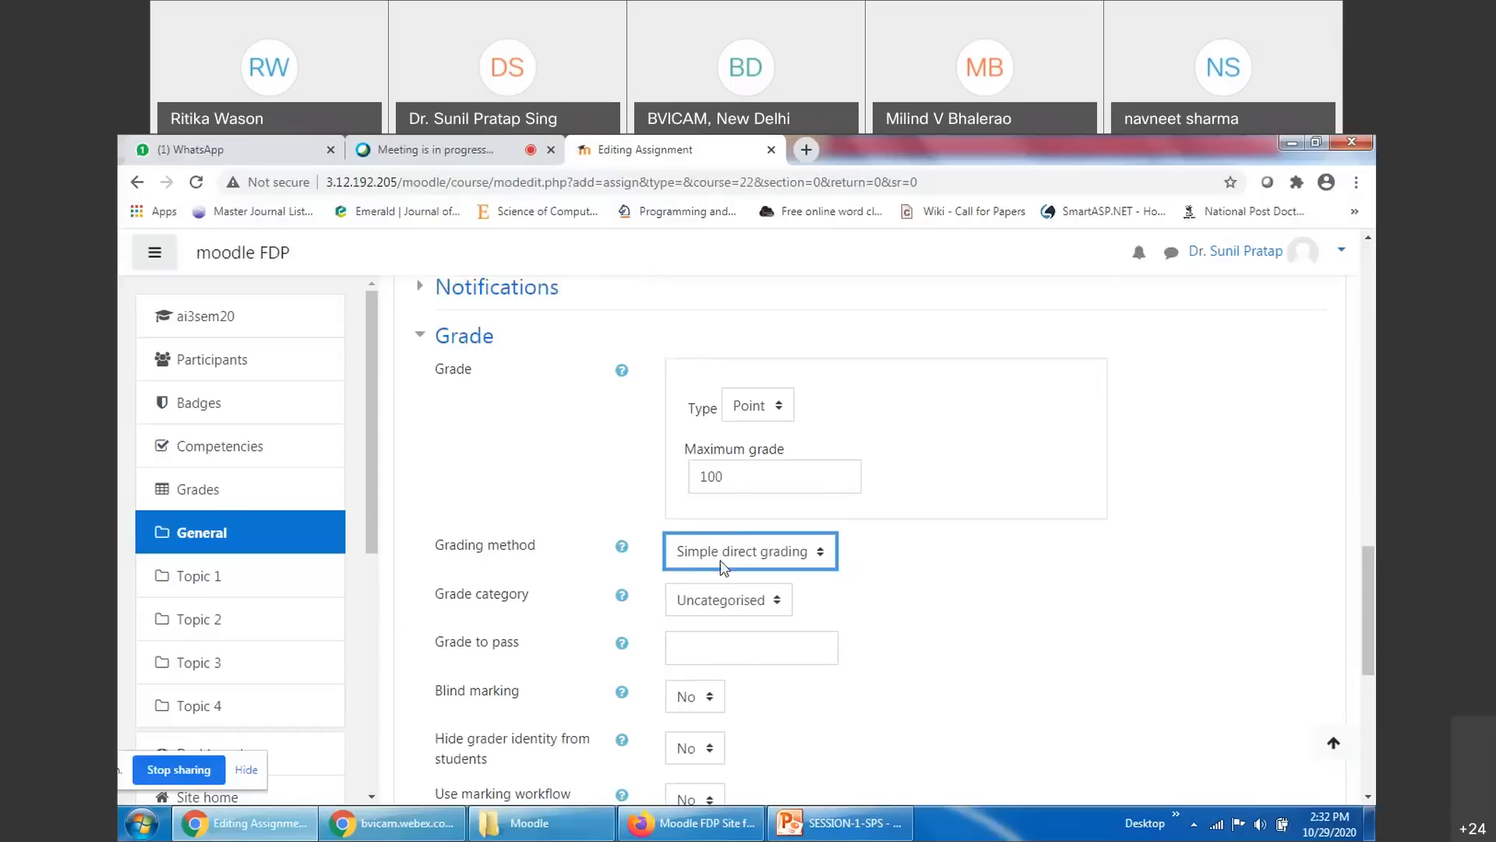
pyautogui.click(746, 555)
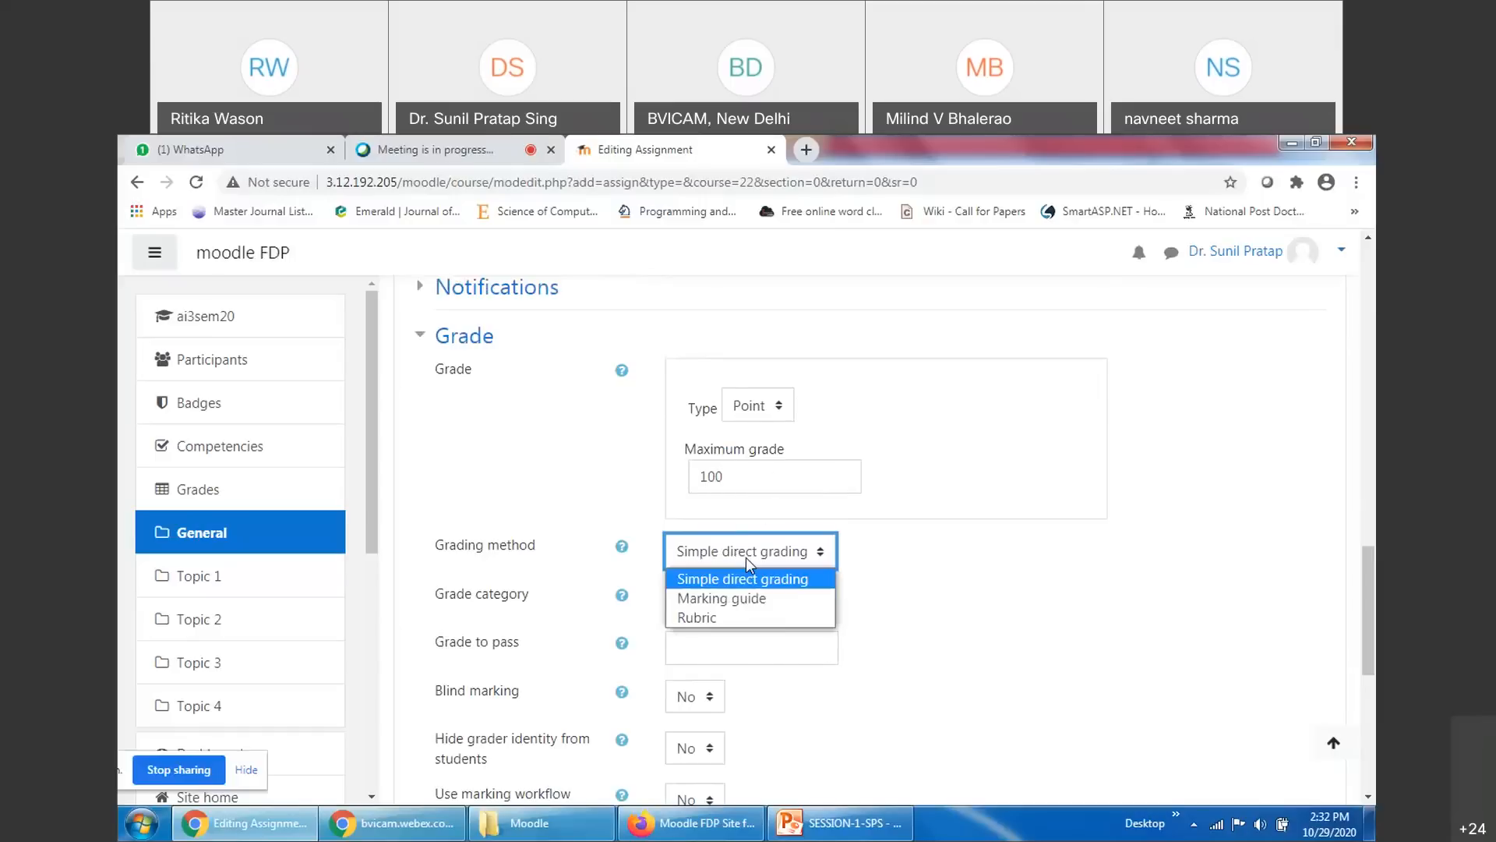
pyautogui.click(711, 624)
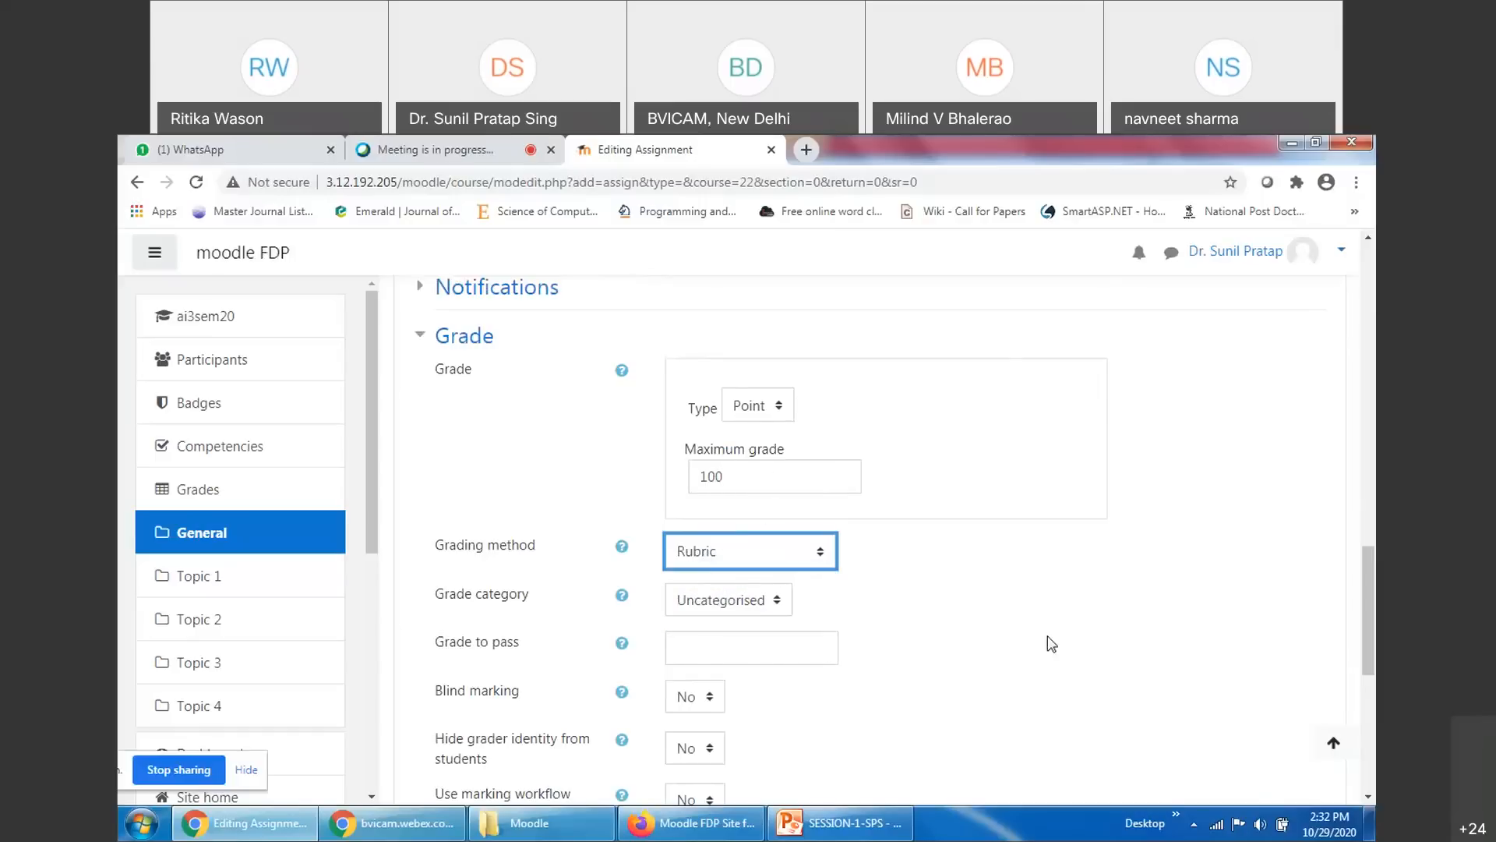
pyautogui.click(753, 555)
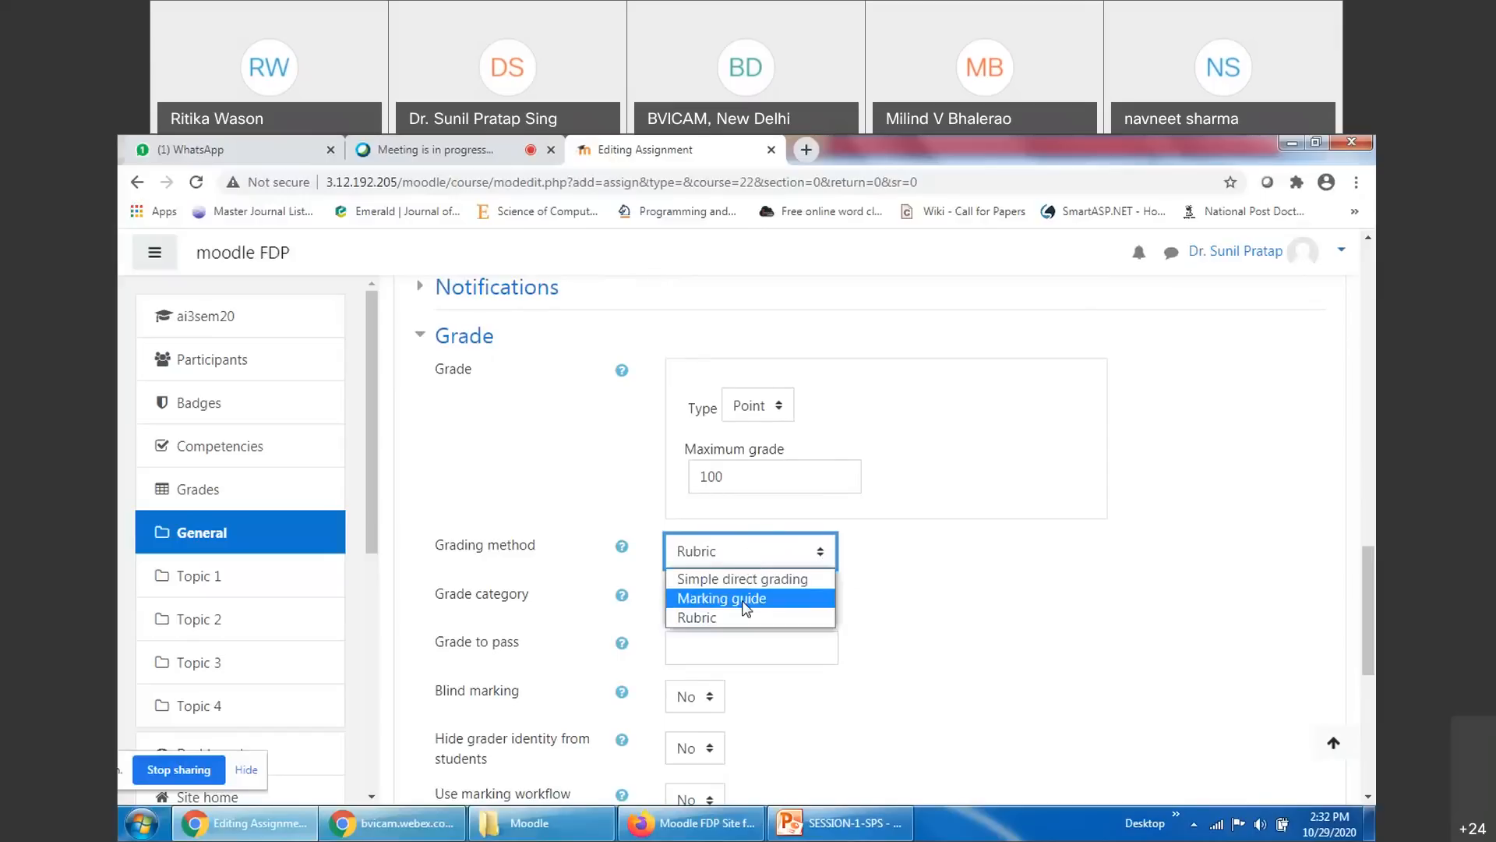
pyautogui.click(746, 607)
pyautogui.click(752, 557)
pyautogui.click(746, 581)
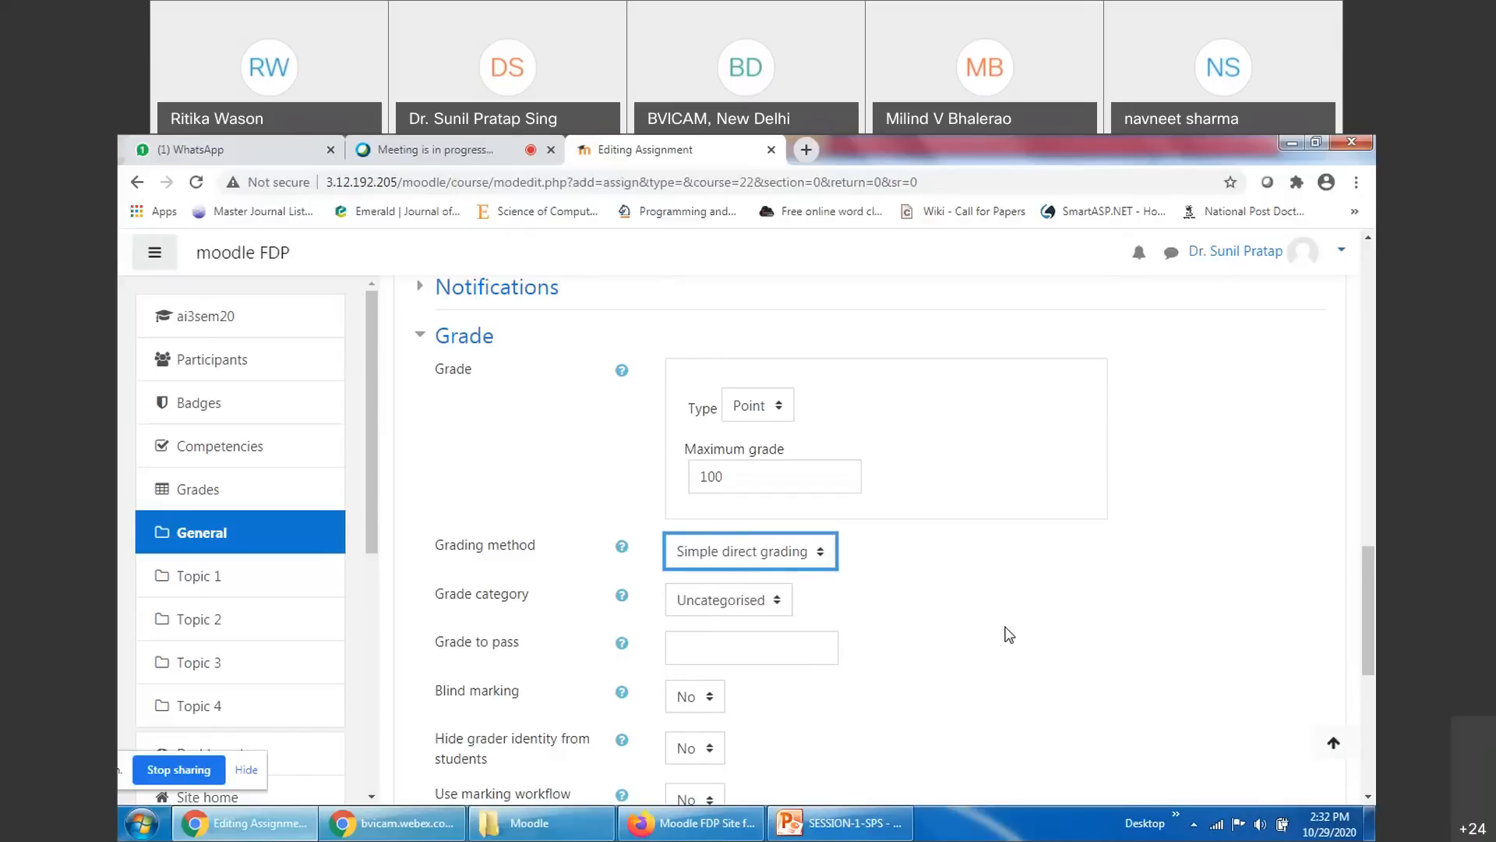
# Switch the grading method to Rubric again, and go through Marking guide back to Simple direct grading
pyautogui.click(752, 561)
pyautogui.click(756, 615)
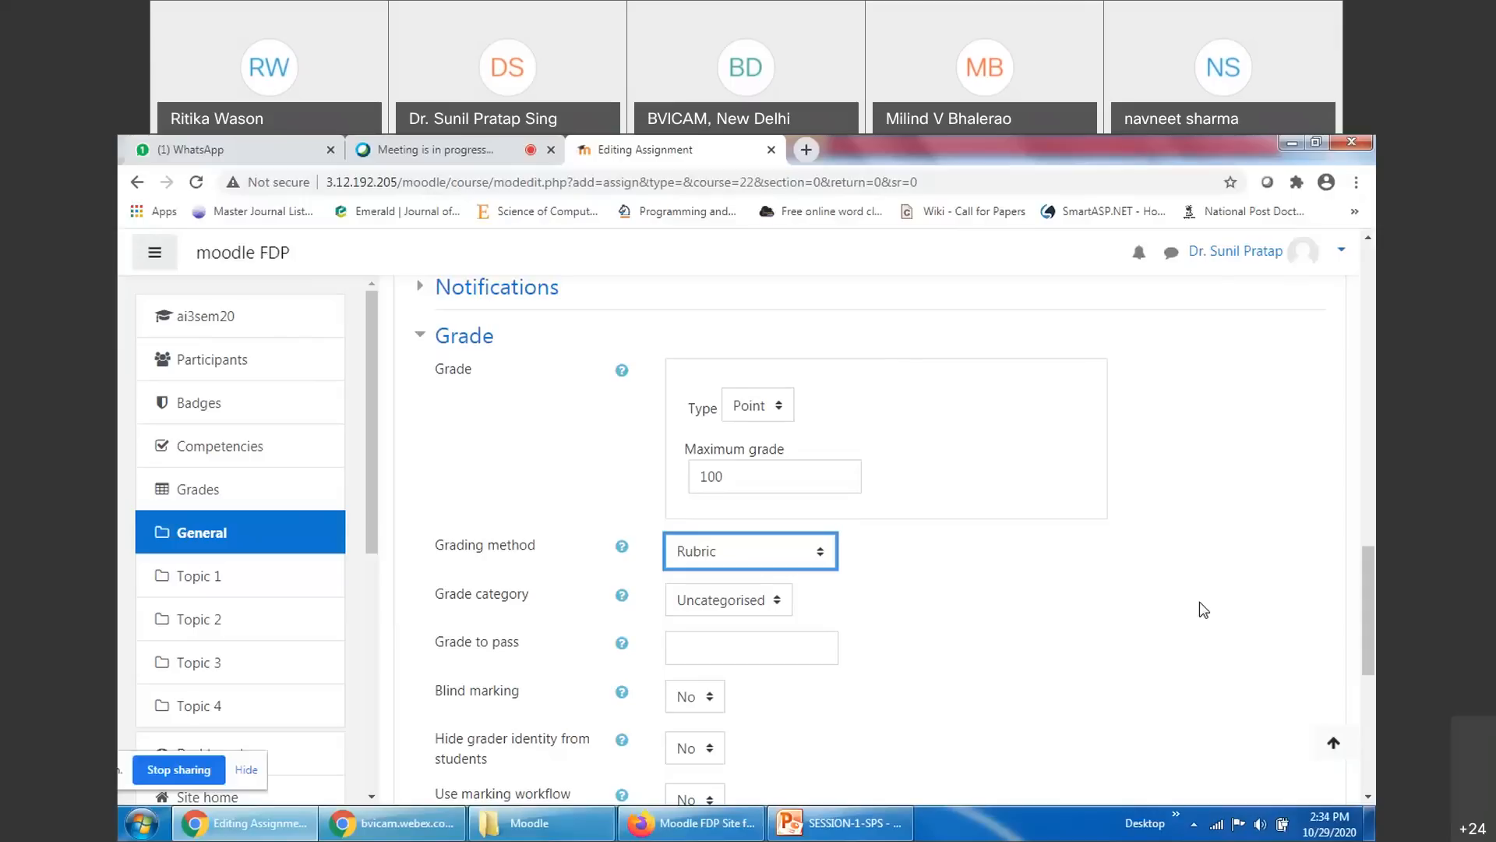
pyautogui.click(1204, 609)
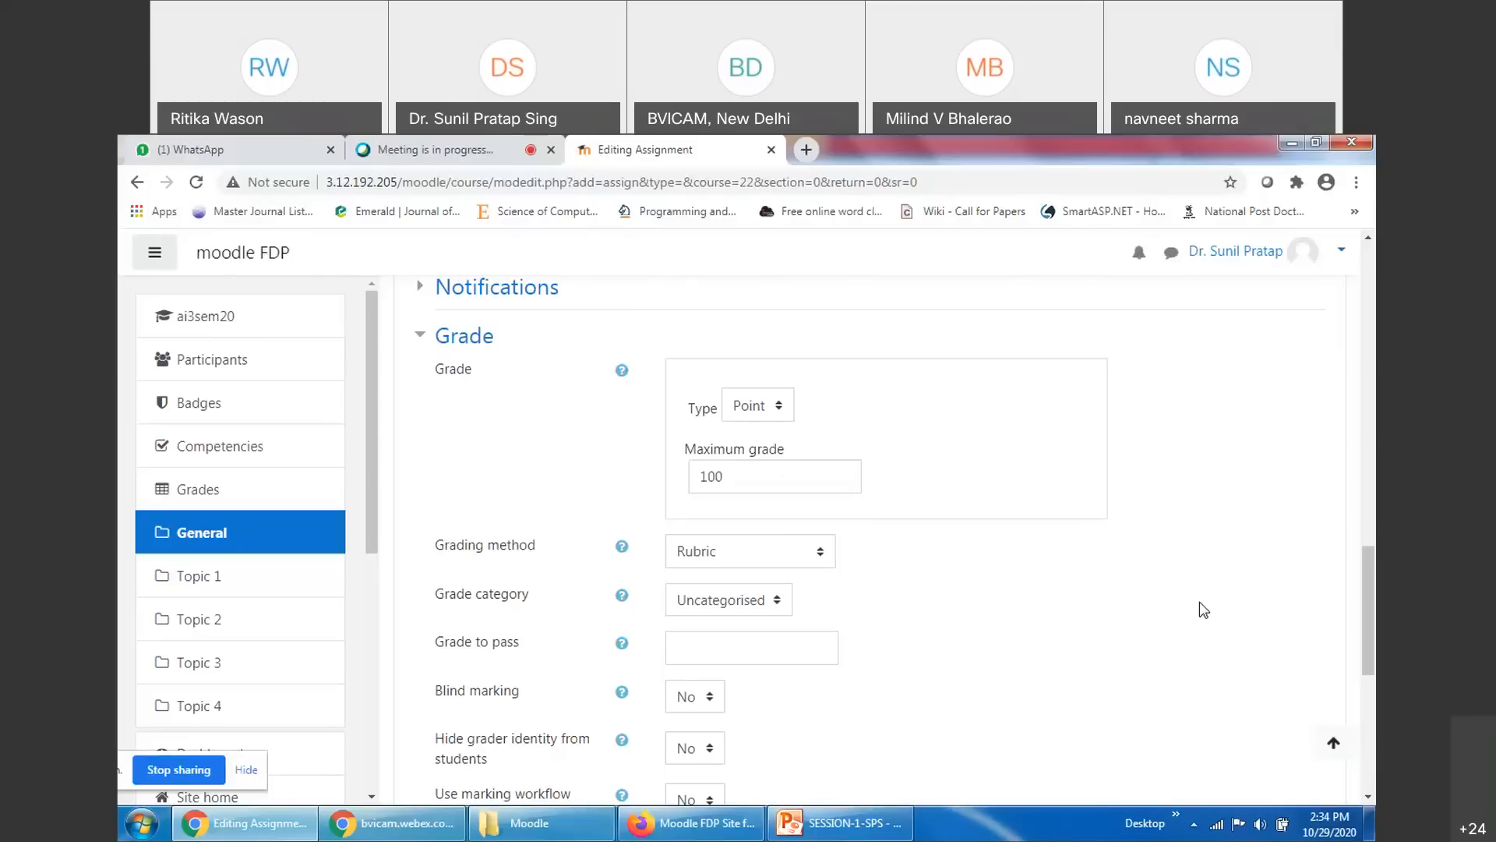
pyautogui.click(701, 554)
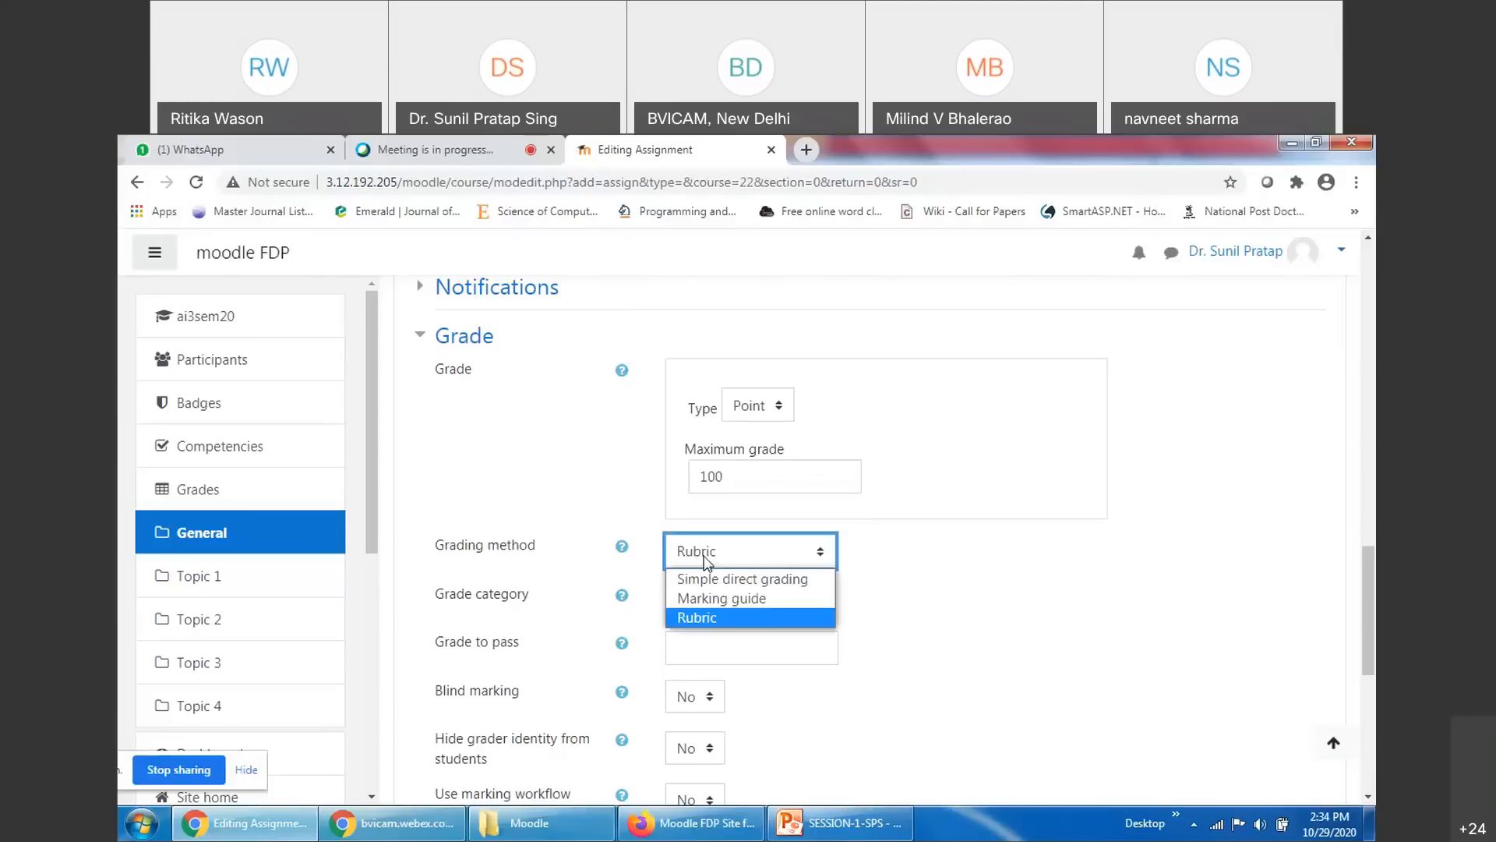
pyautogui.click(746, 598)
pyautogui.click(760, 552)
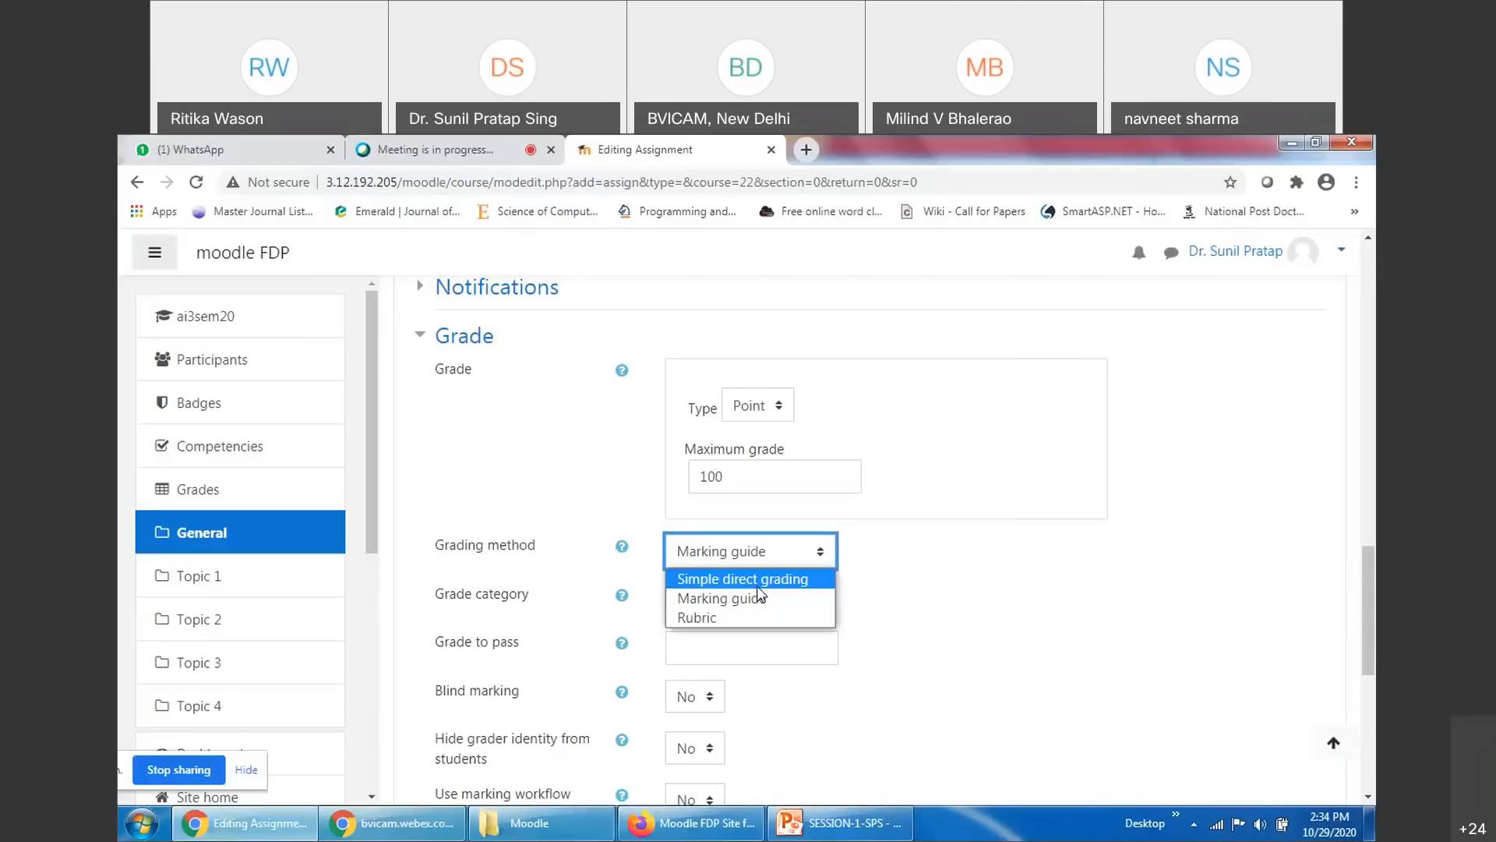
pyautogui.click(756, 580)
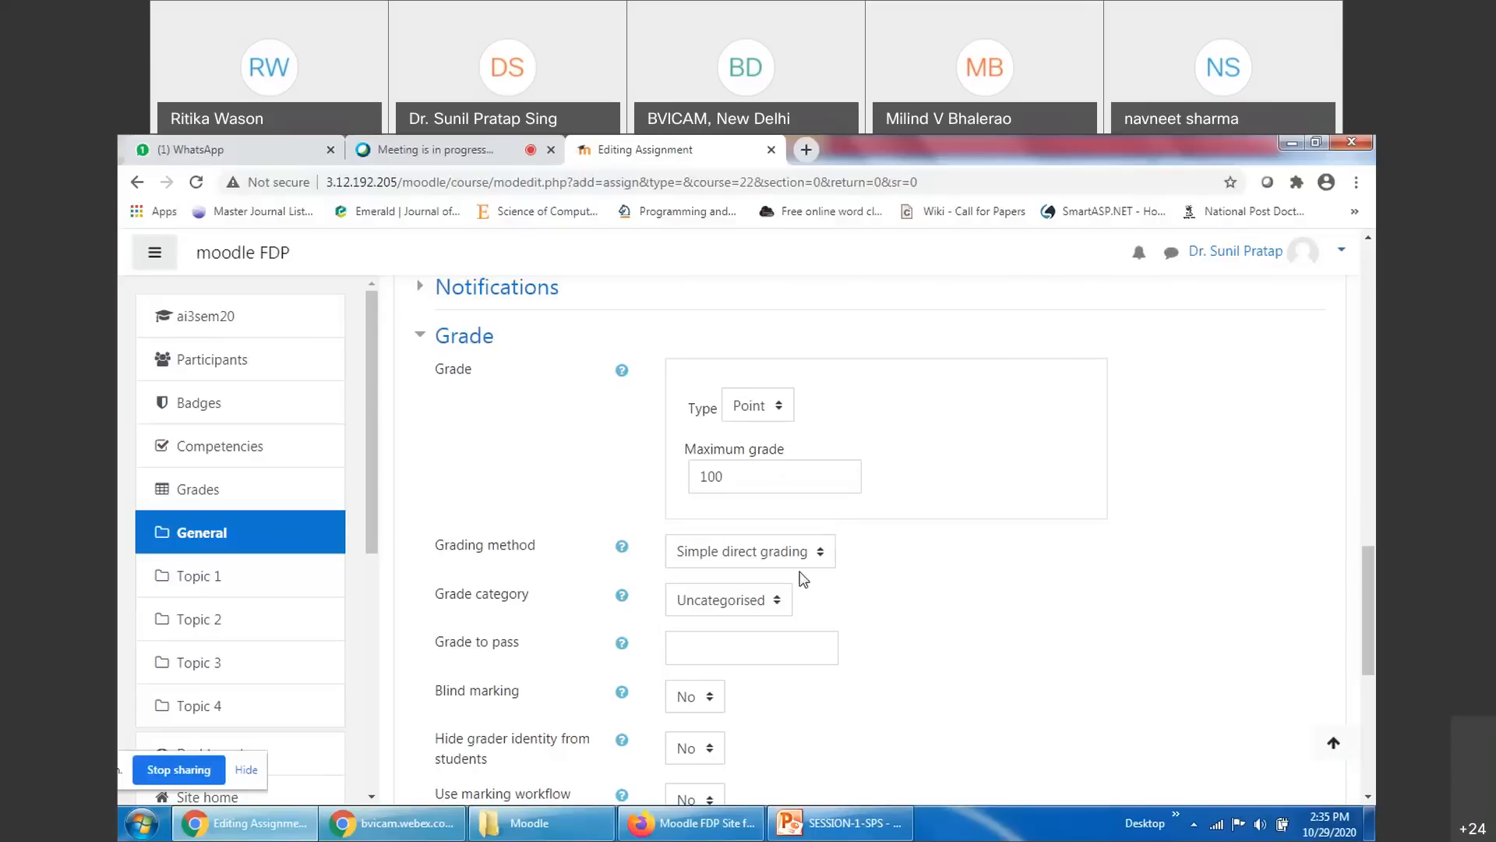
pyautogui.click(783, 558)
pyautogui.click(945, 599)
# Review the grade, grading method and grade category options of the assignment
pyautogui.doubleClick(451, 371)
pyautogui.doubleClick(460, 545)
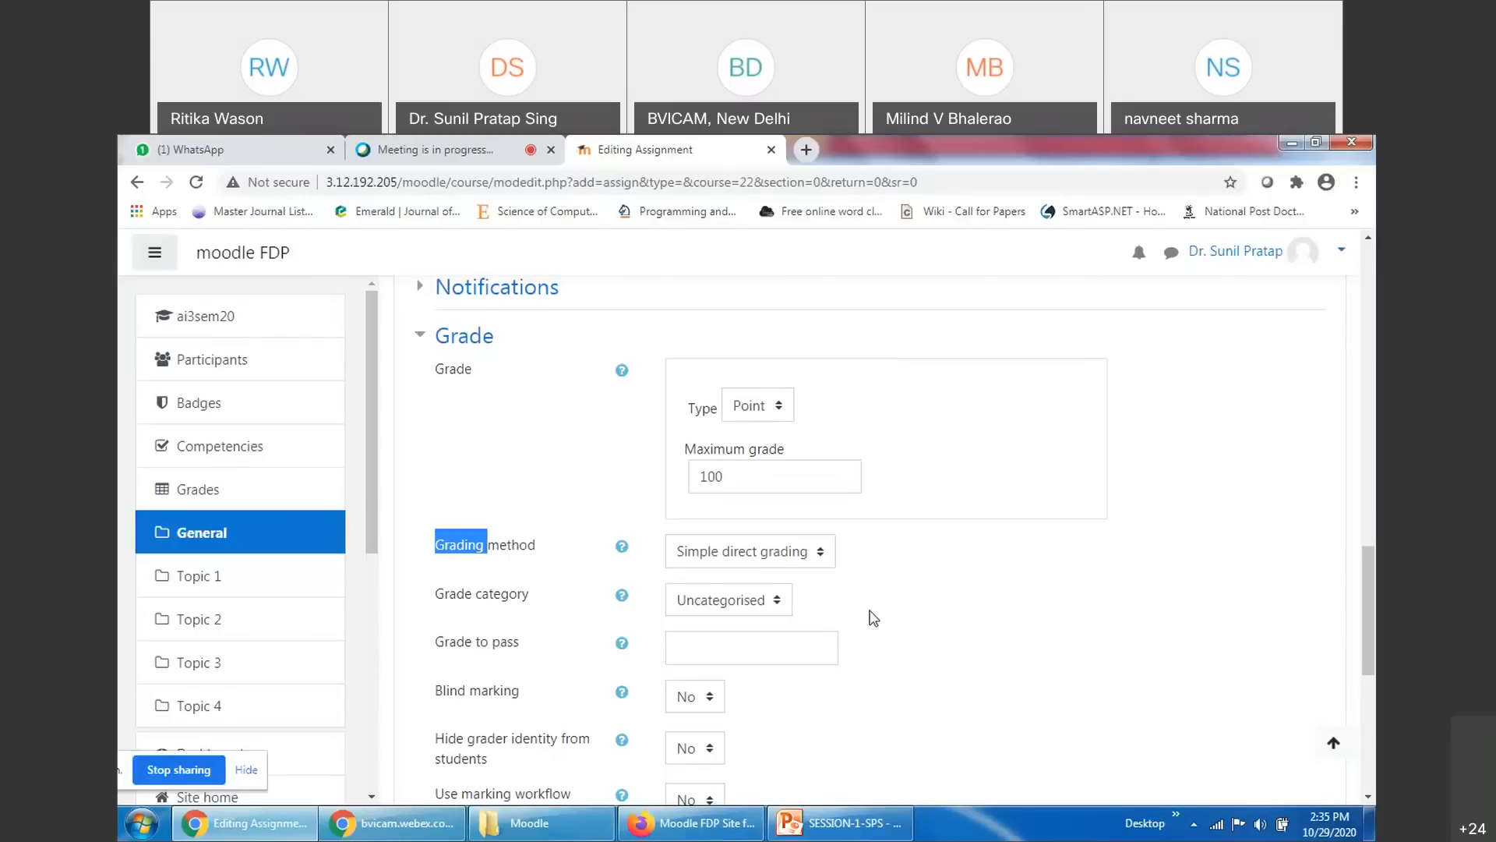
pyautogui.click(984, 629)
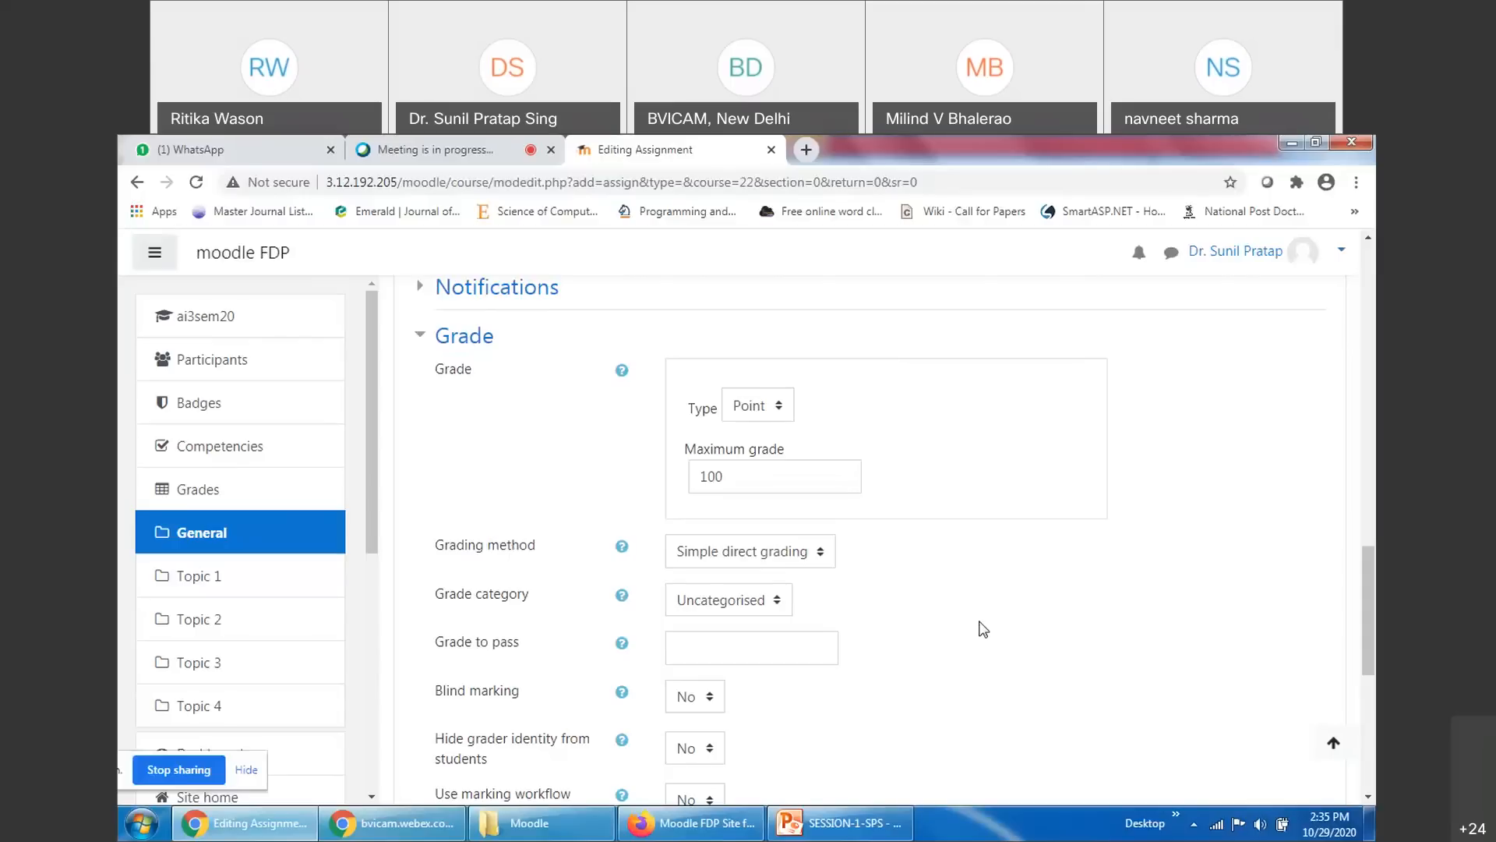
pyautogui.tripleClick(490, 597)
pyautogui.click(491, 597)
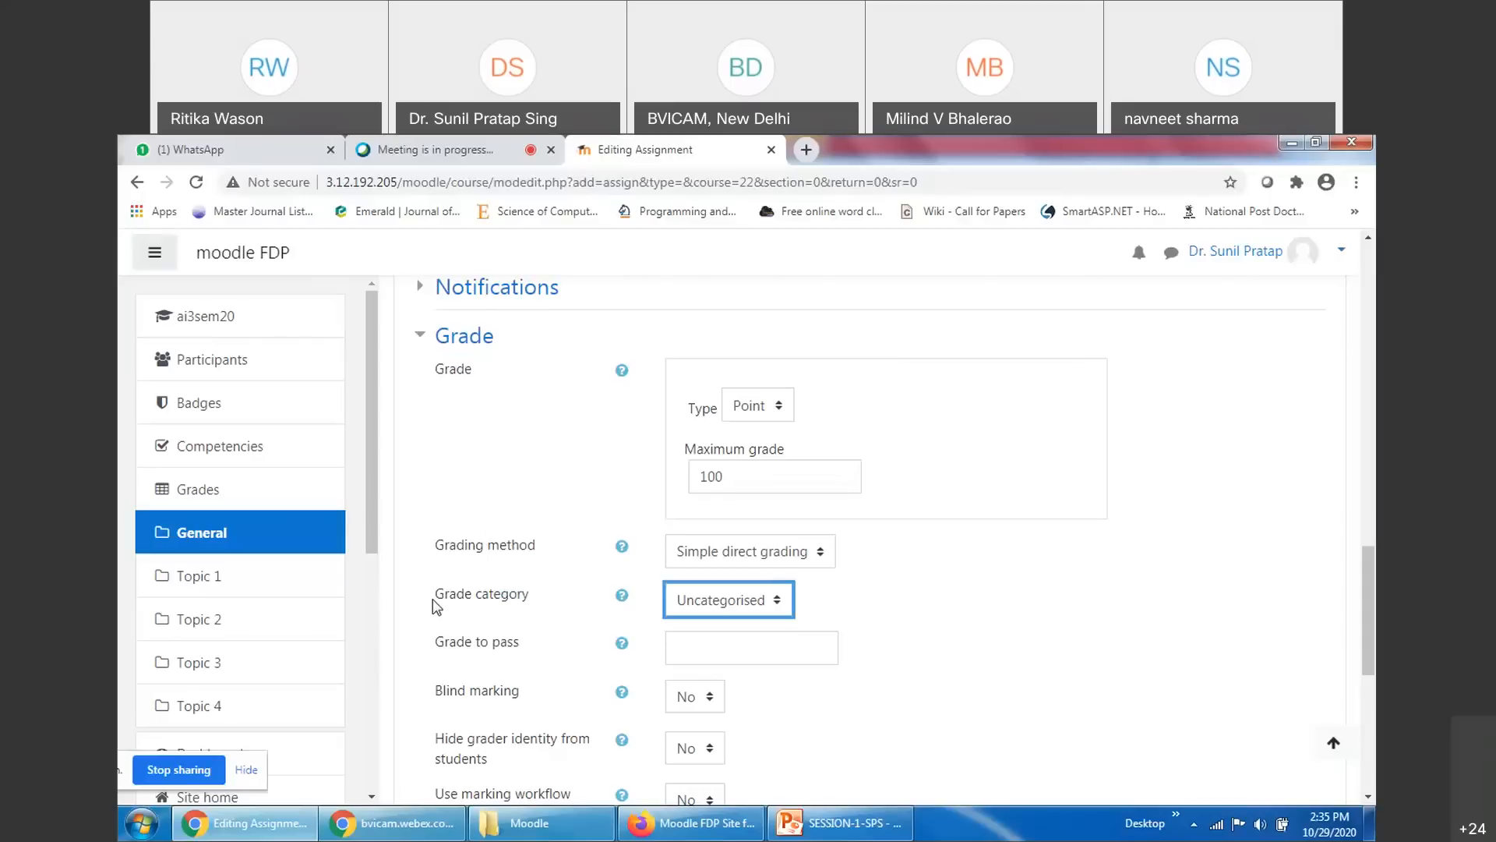
pyautogui.moveTo(434, 605); pyautogui.dragTo(542, 604)
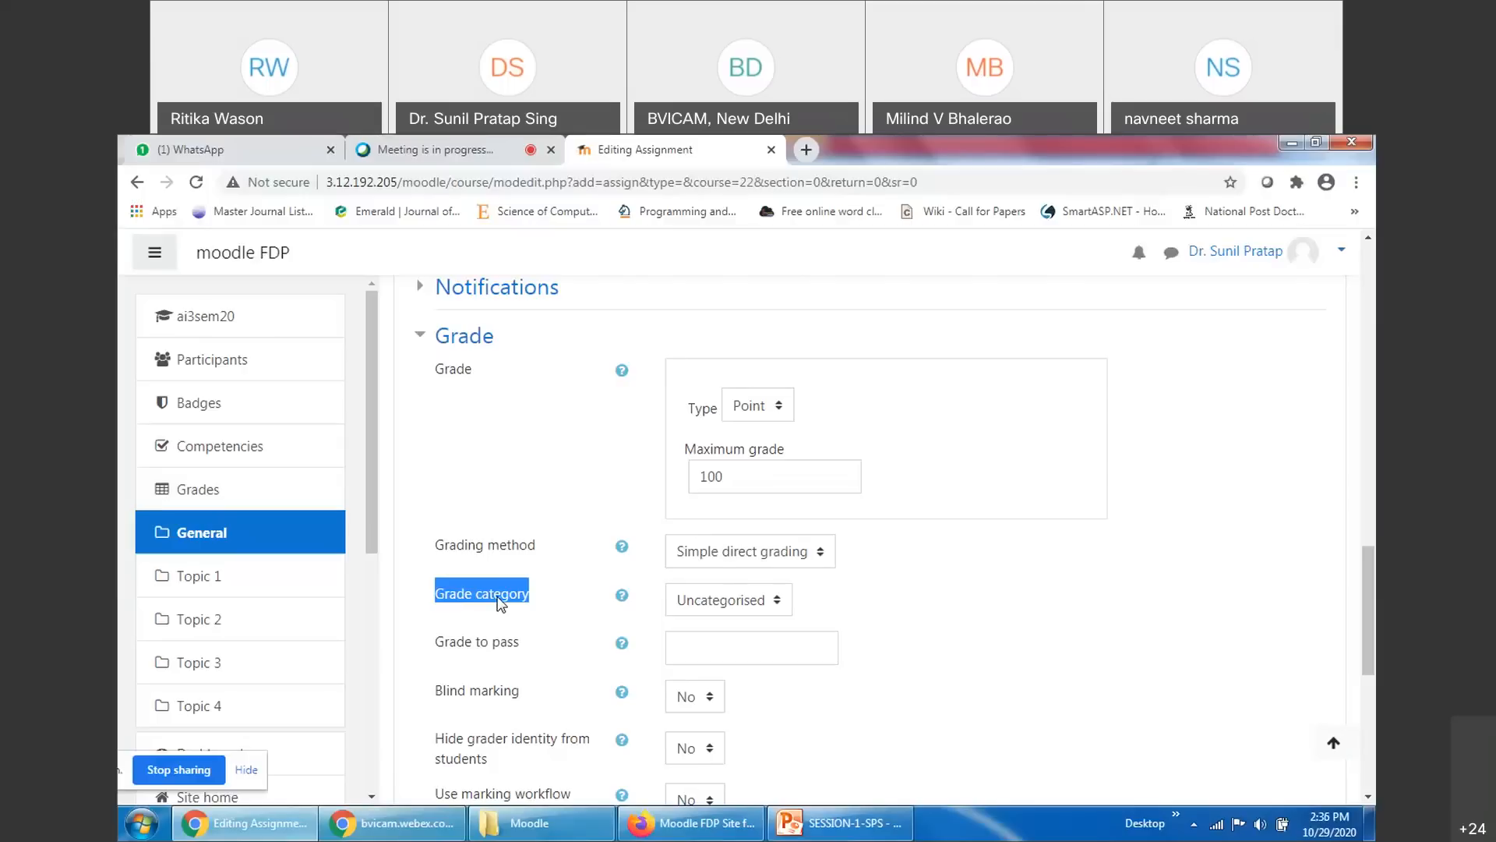
# Look back over the assignment's name and its availability dates
pyautogui.scroll(15, 500, 602)
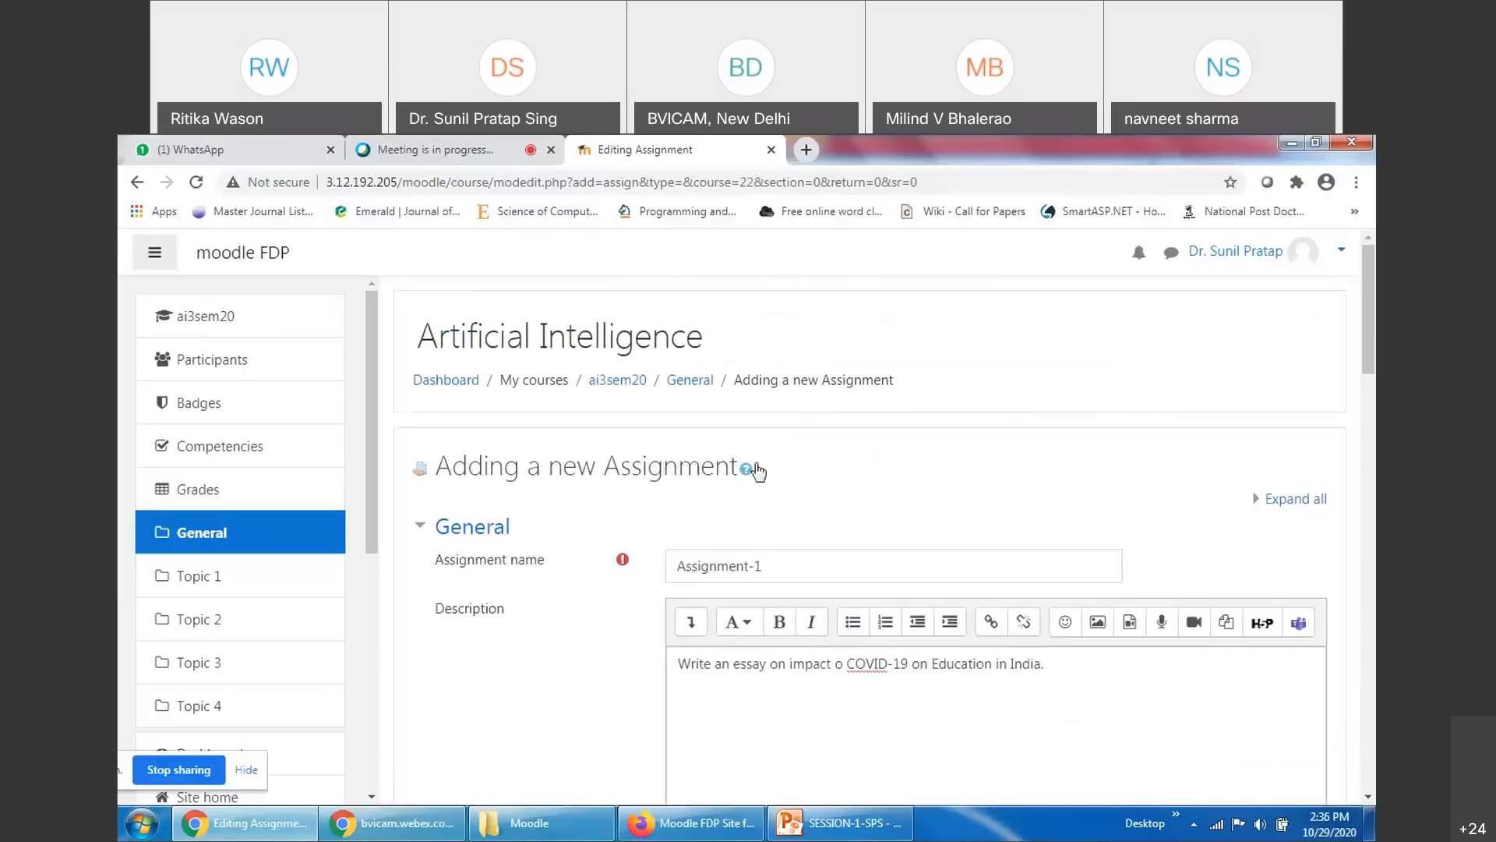
pyautogui.tripleClick(770, 565)
pyautogui.scroll(-15, 771, 565)
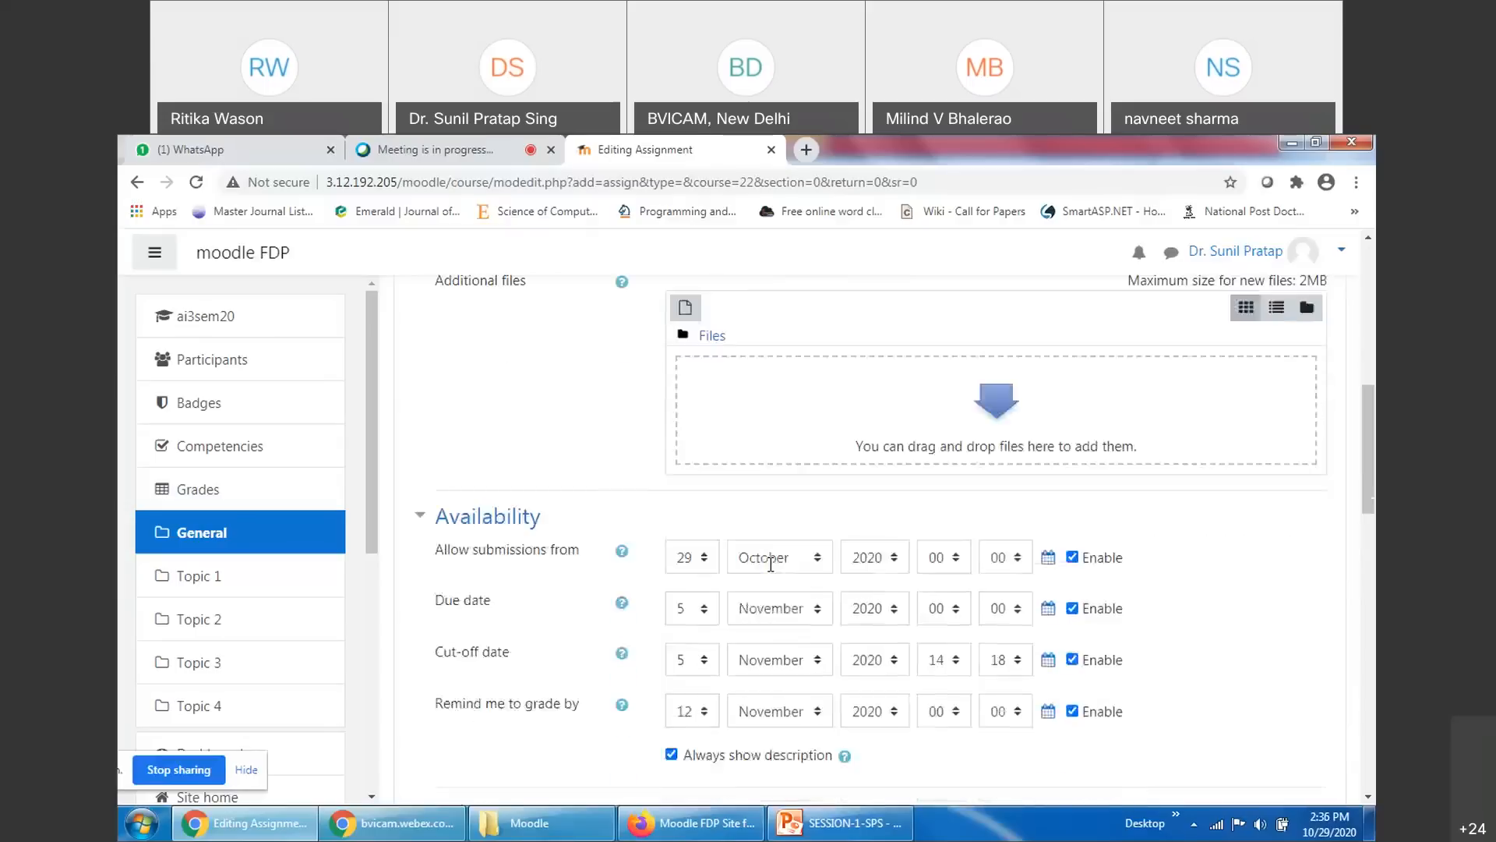
# Set the assignment's grade category to Assignments and its grade to pass to 40
pyautogui.click(741, 659)
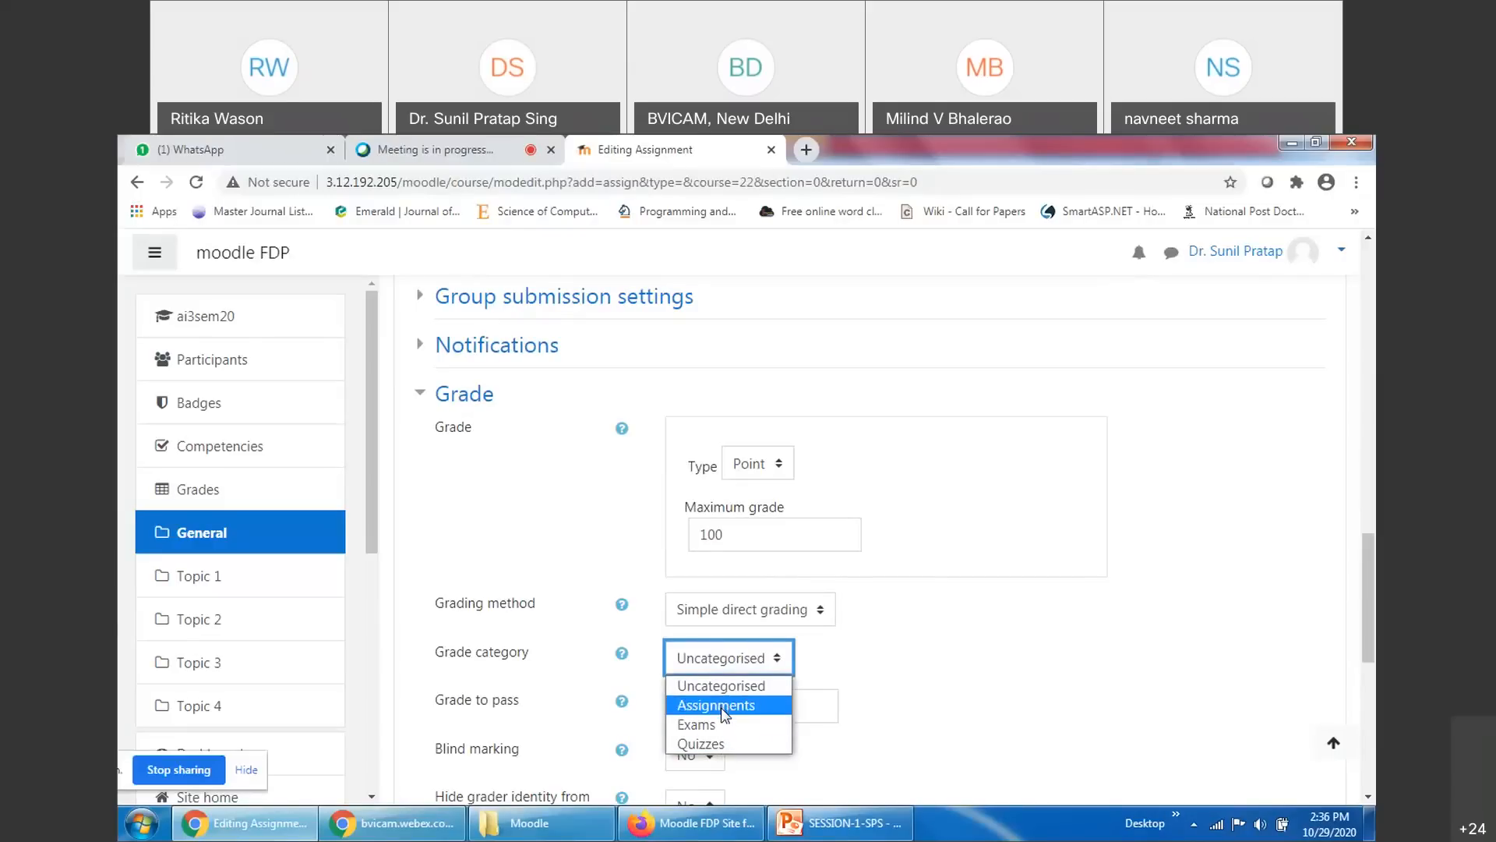
pyautogui.click(723, 705)
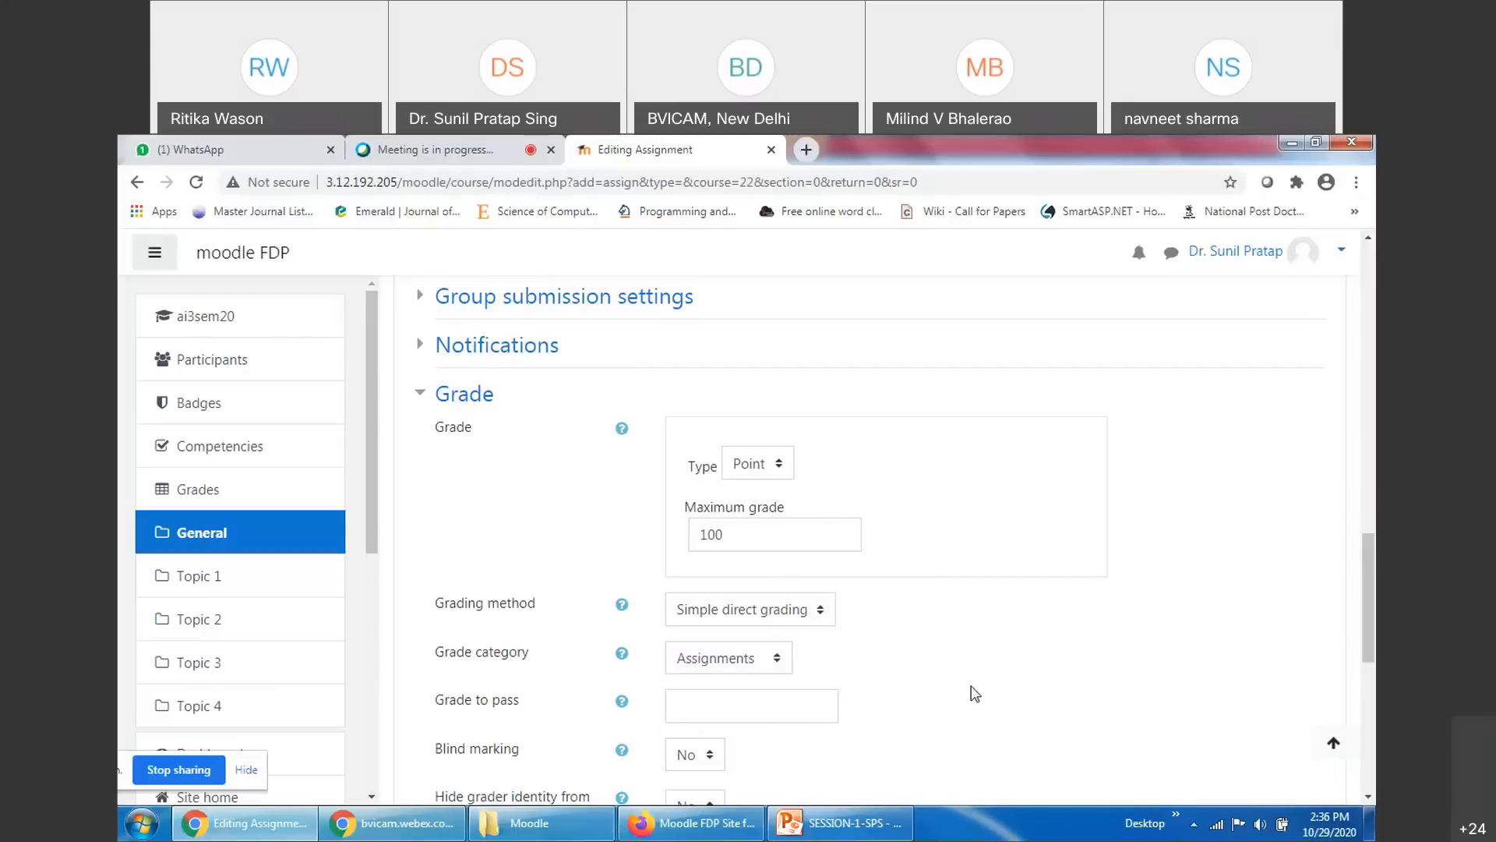
pyautogui.doubleClick(710, 533)
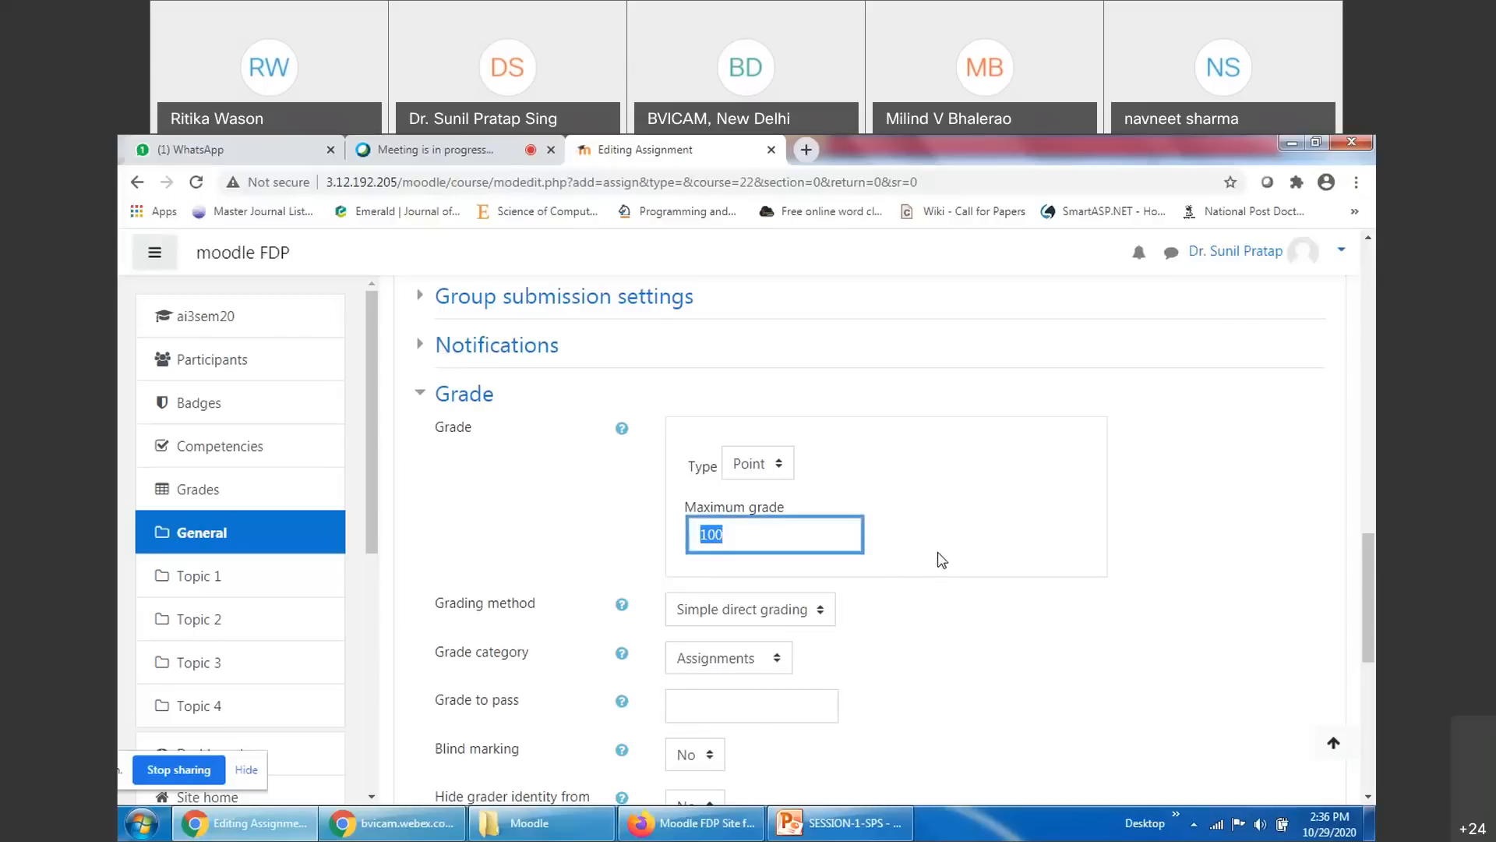
pyautogui.click(748, 704)
pyautogui.write('4')
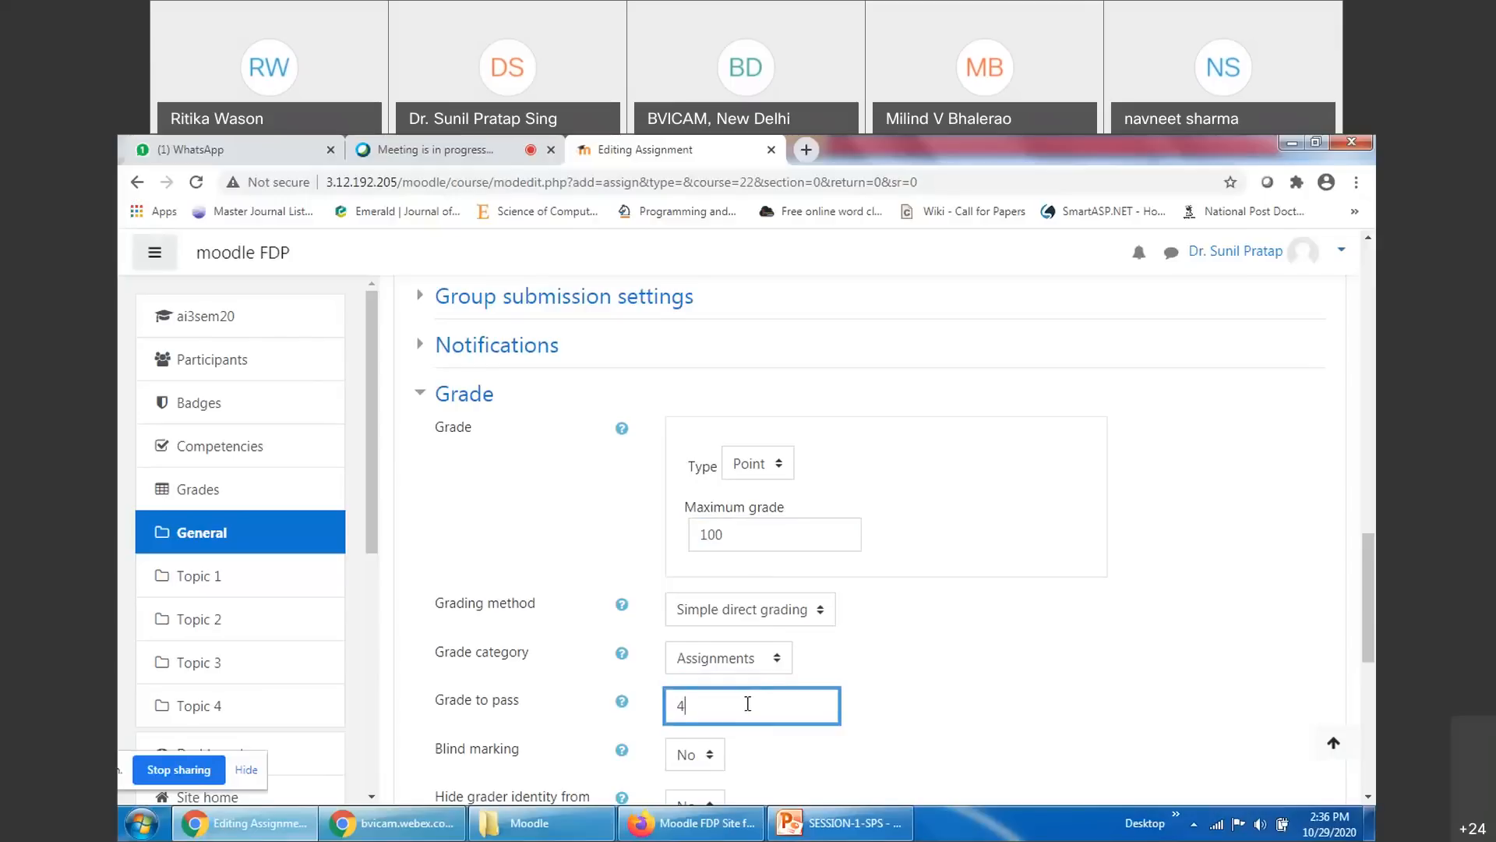
pyautogui.write('0')
pyautogui.click(934, 697)
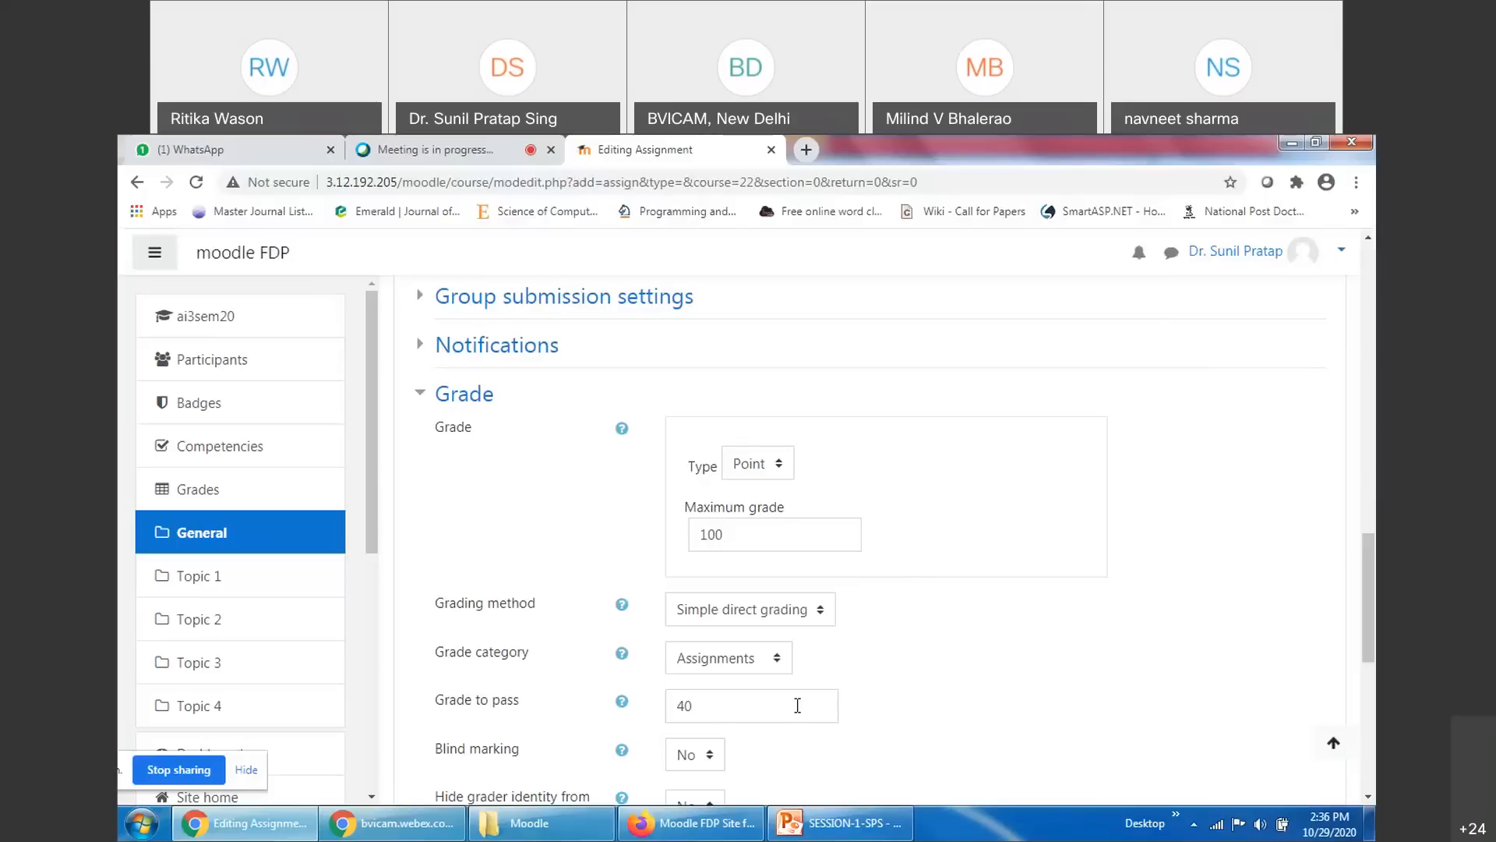
pyautogui.doubleClick(719, 704)
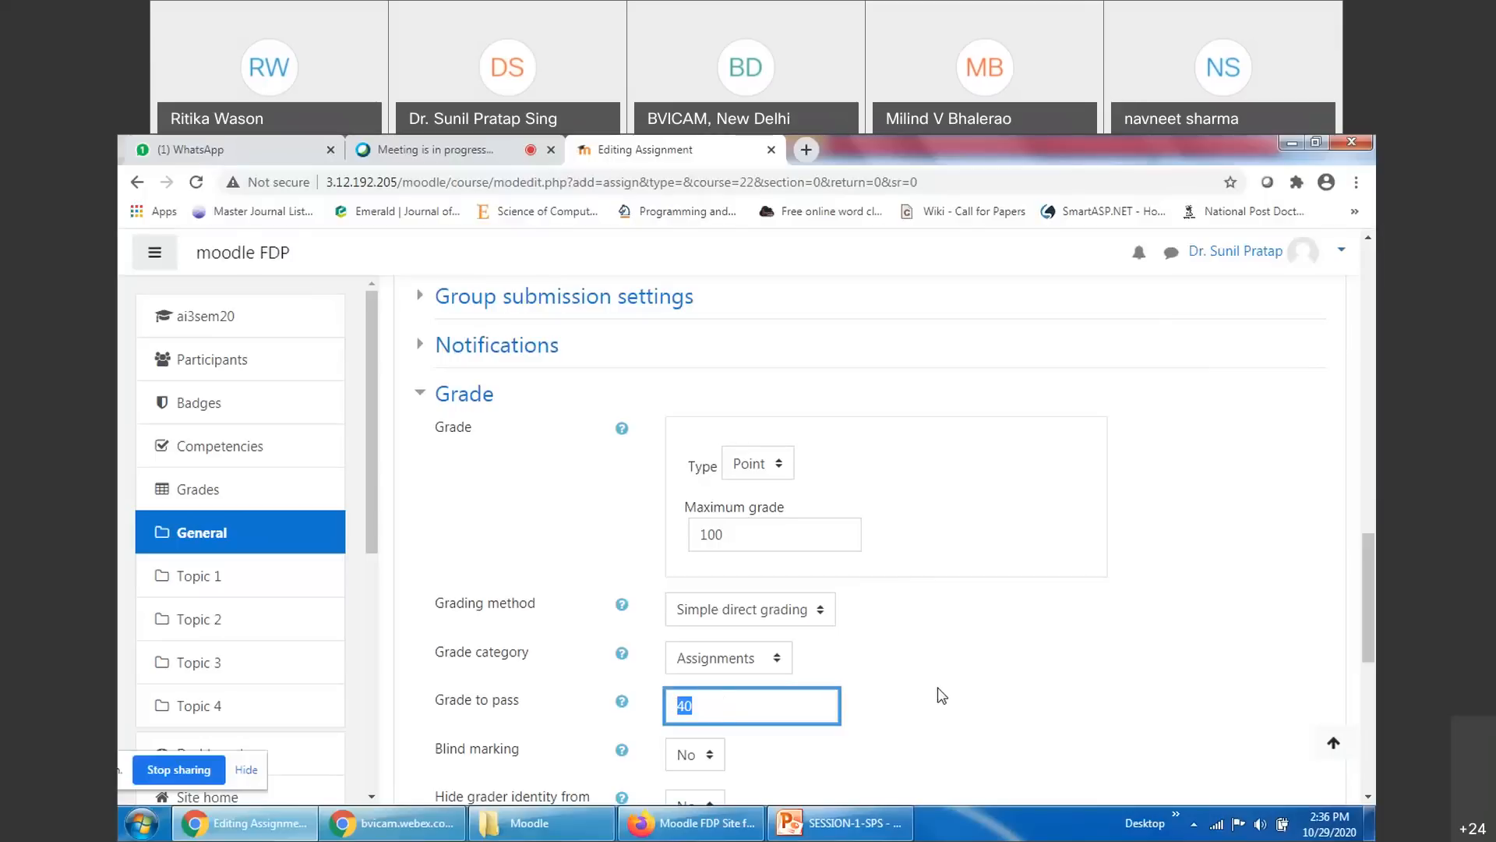
# Expand the group submission and submission settings, and review the options for reopening attempts
pyautogui.scroll(2, 942, 694)
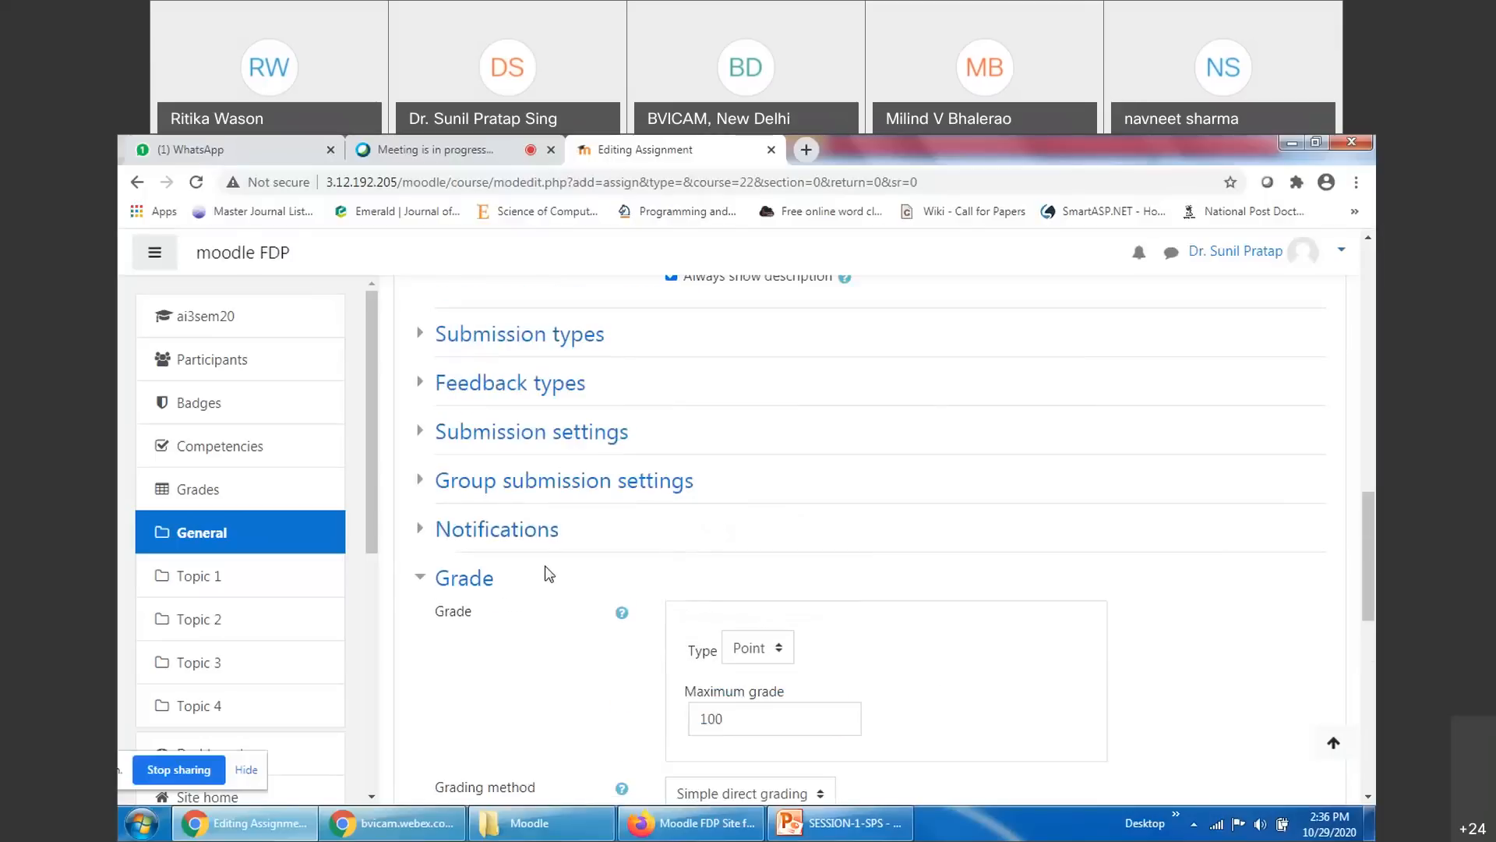
pyautogui.click(503, 482)
pyautogui.click(508, 434)
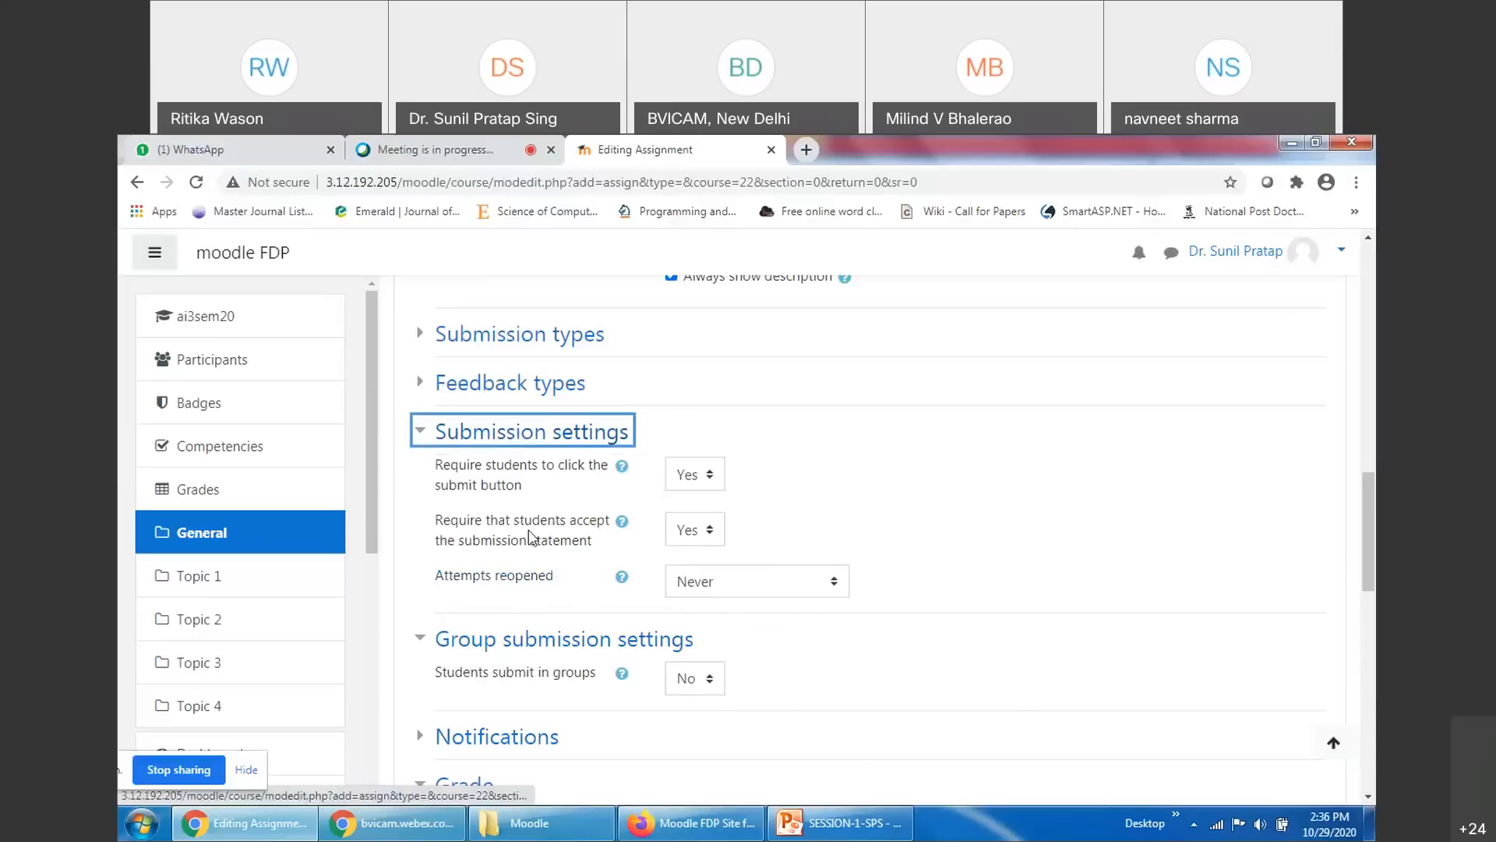
pyautogui.click(755, 583)
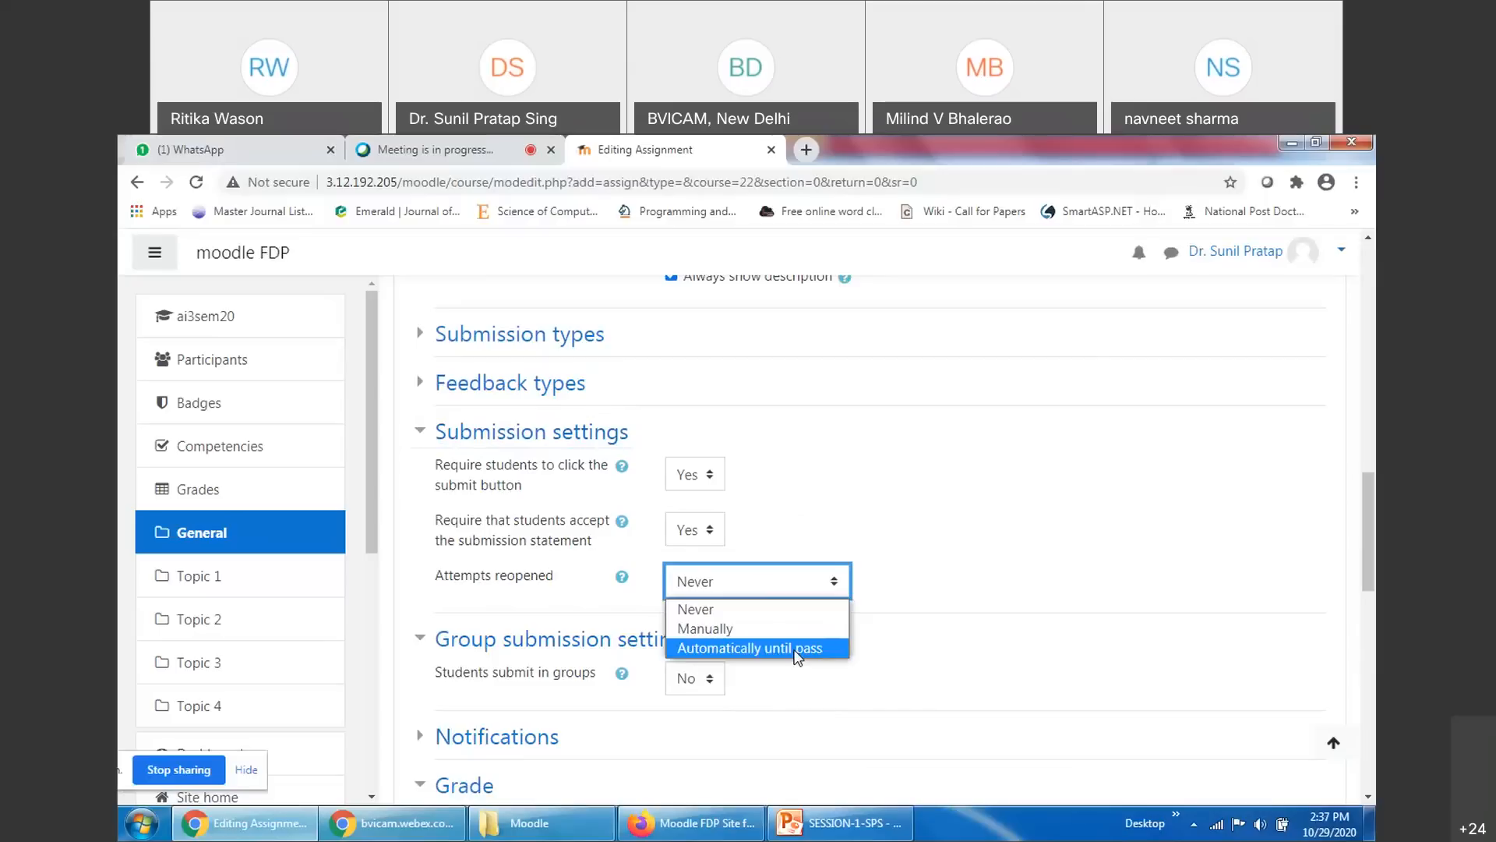
pyautogui.click(984, 536)
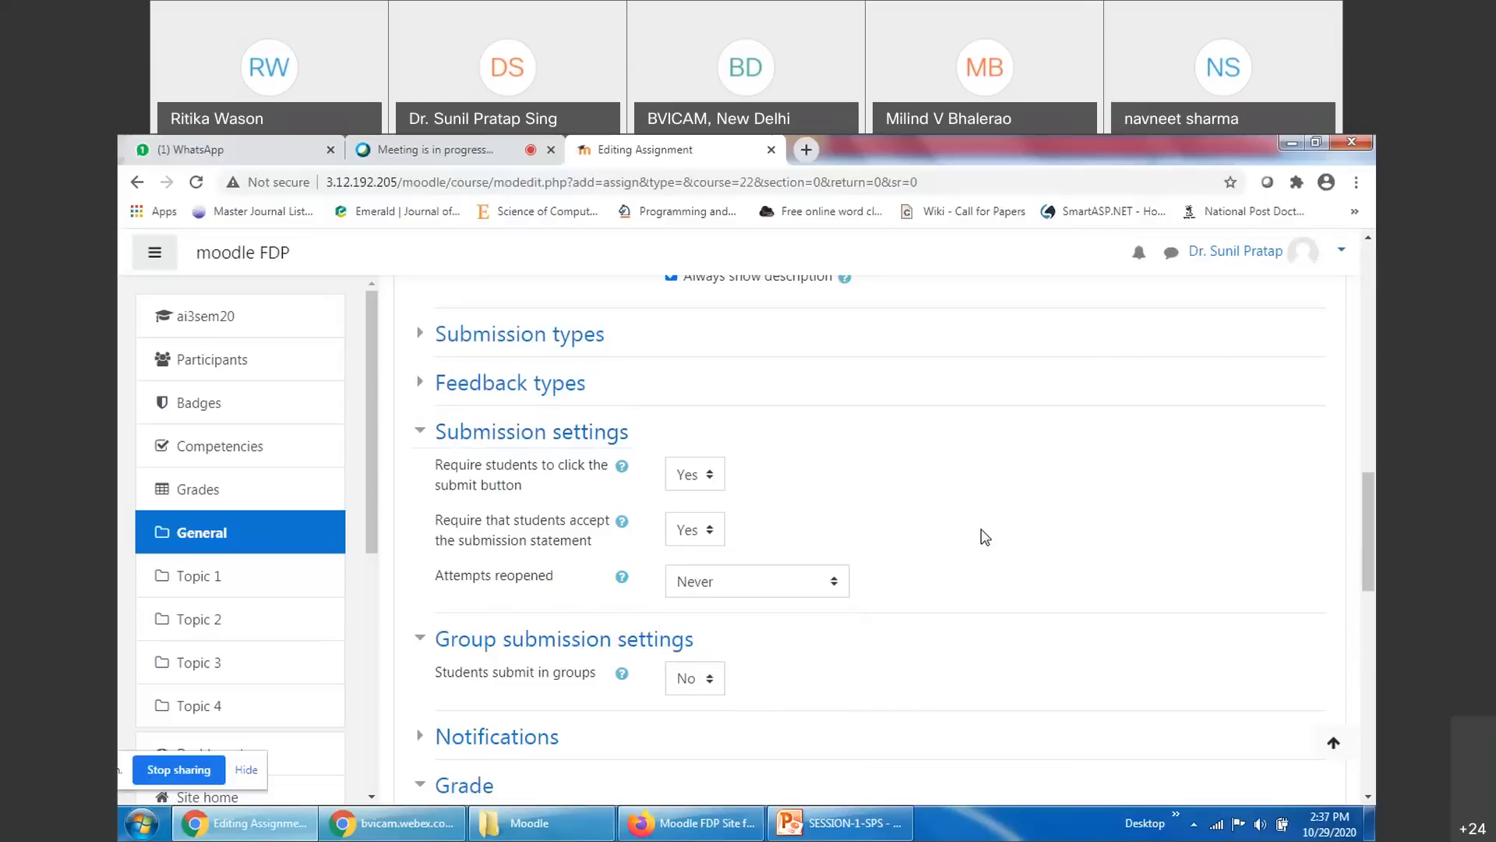
pyautogui.scroll(-2, 958, 586)
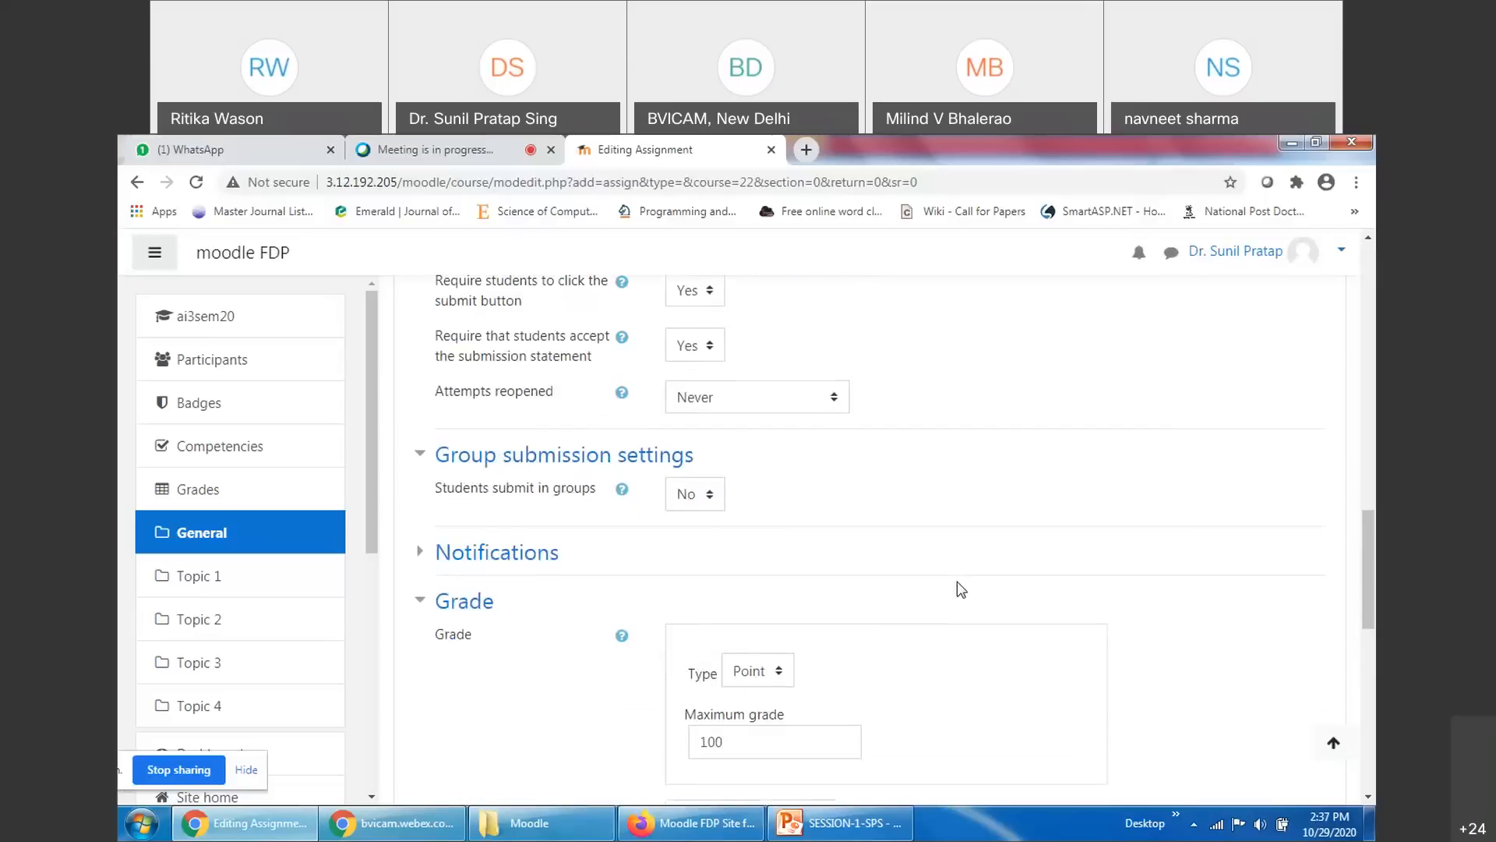
pyautogui.scroll(-5, 961, 590)
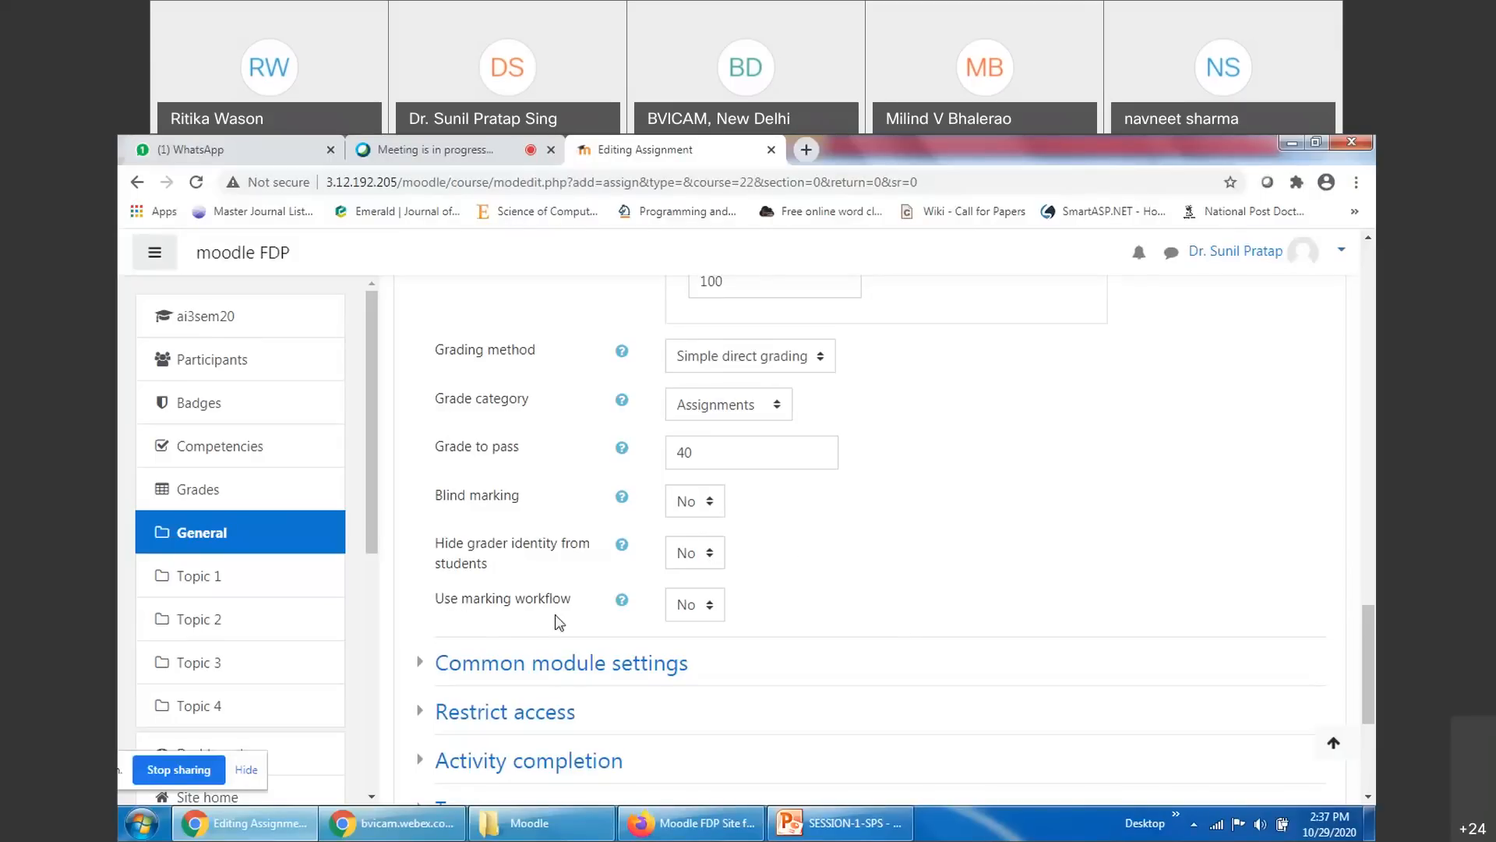
# Review the marking workflow and blind marking options in the assignment's grade settings
pyautogui.click(695, 608)
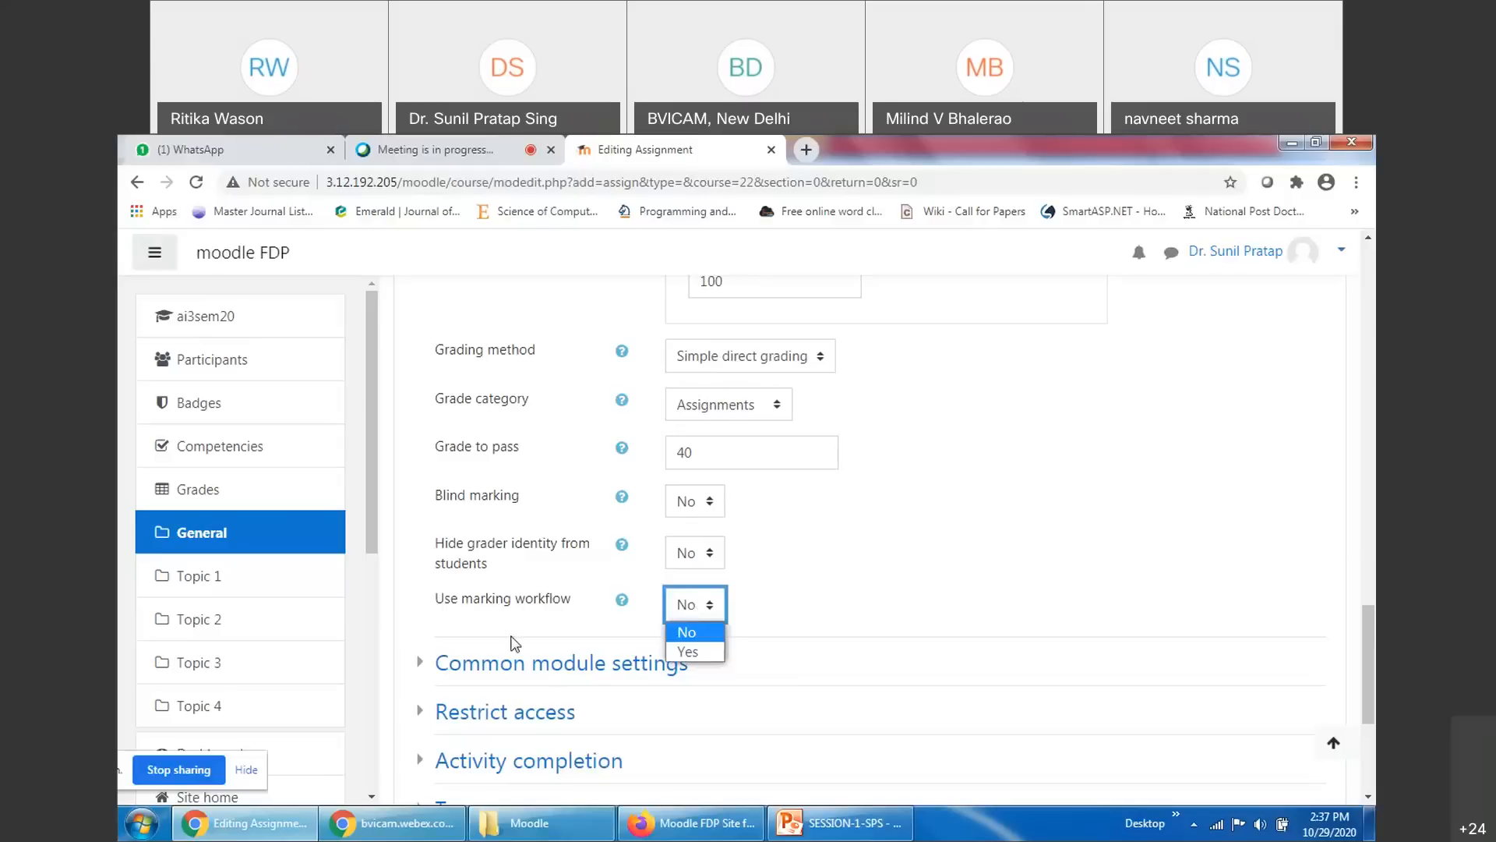
pyautogui.click(489, 602)
pyautogui.doubleClick(486, 602)
pyautogui.tripleClick(489, 604)
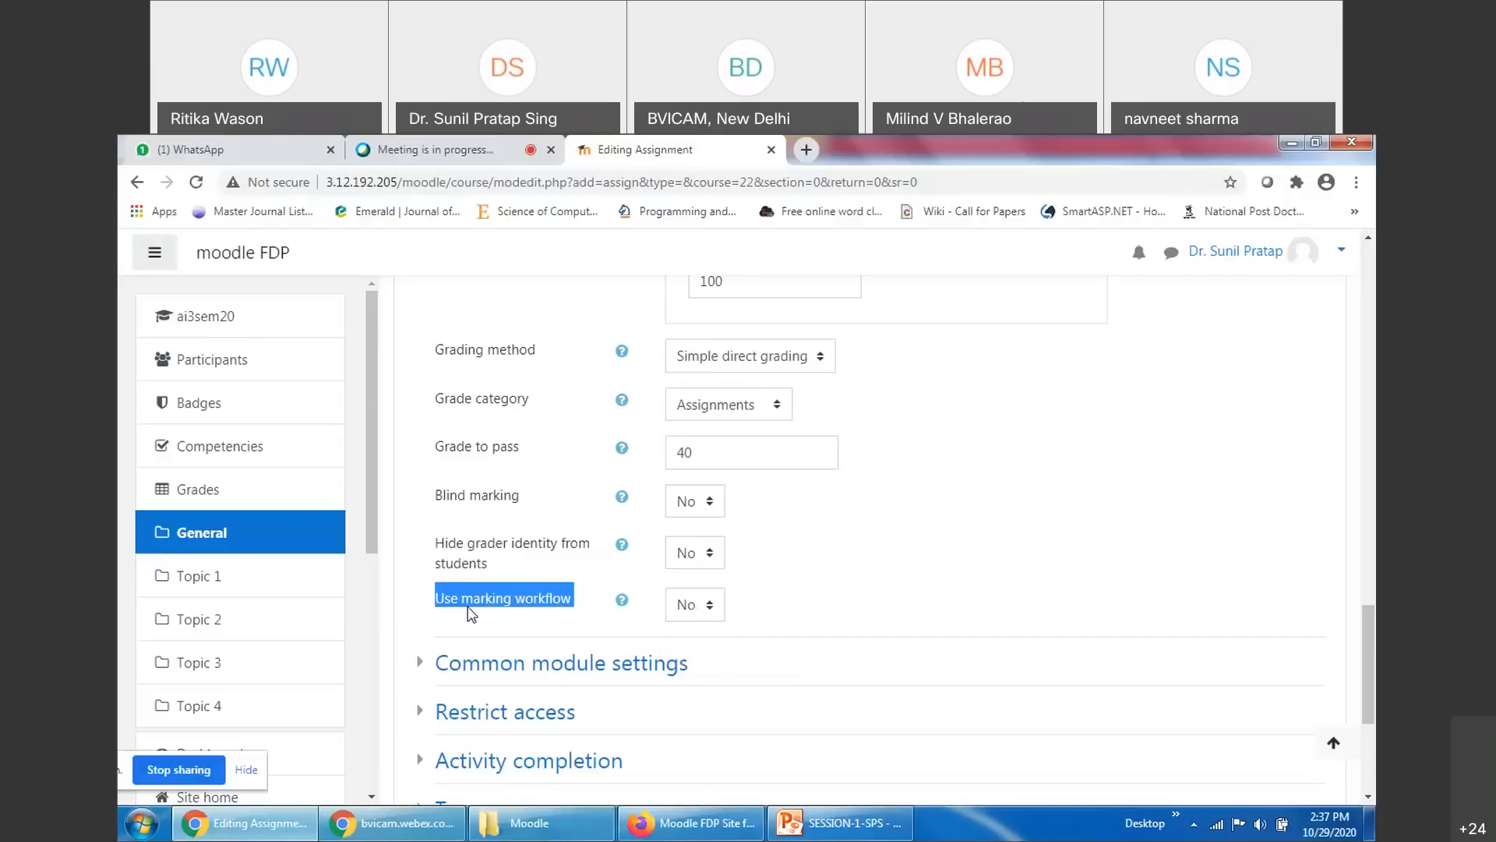
pyautogui.click(867, 590)
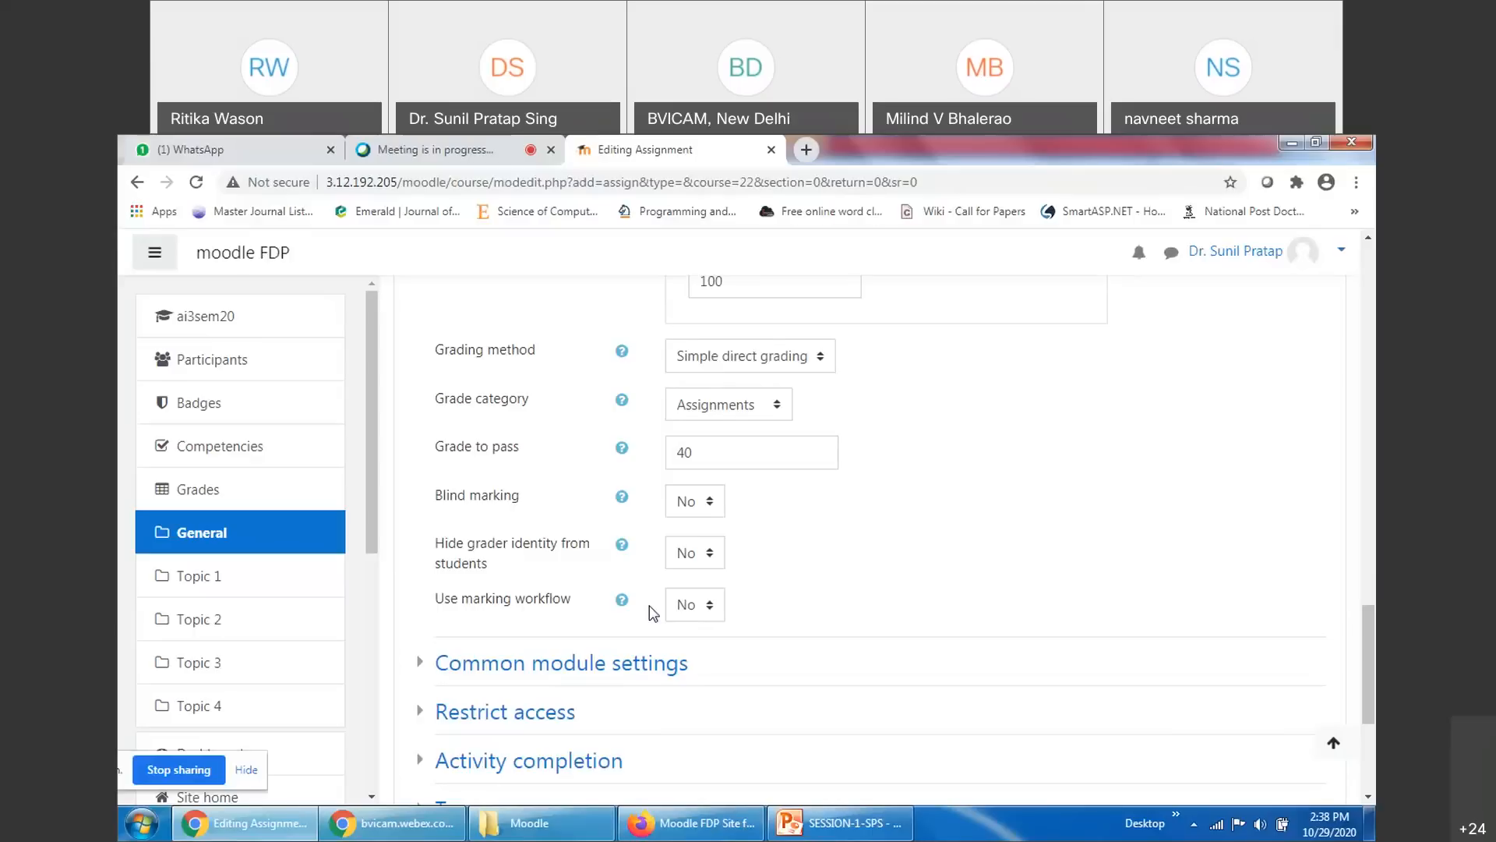
pyautogui.click(693, 611)
pyautogui.click(691, 610)
pyautogui.moveTo(438, 496); pyautogui.dragTo(519, 505)
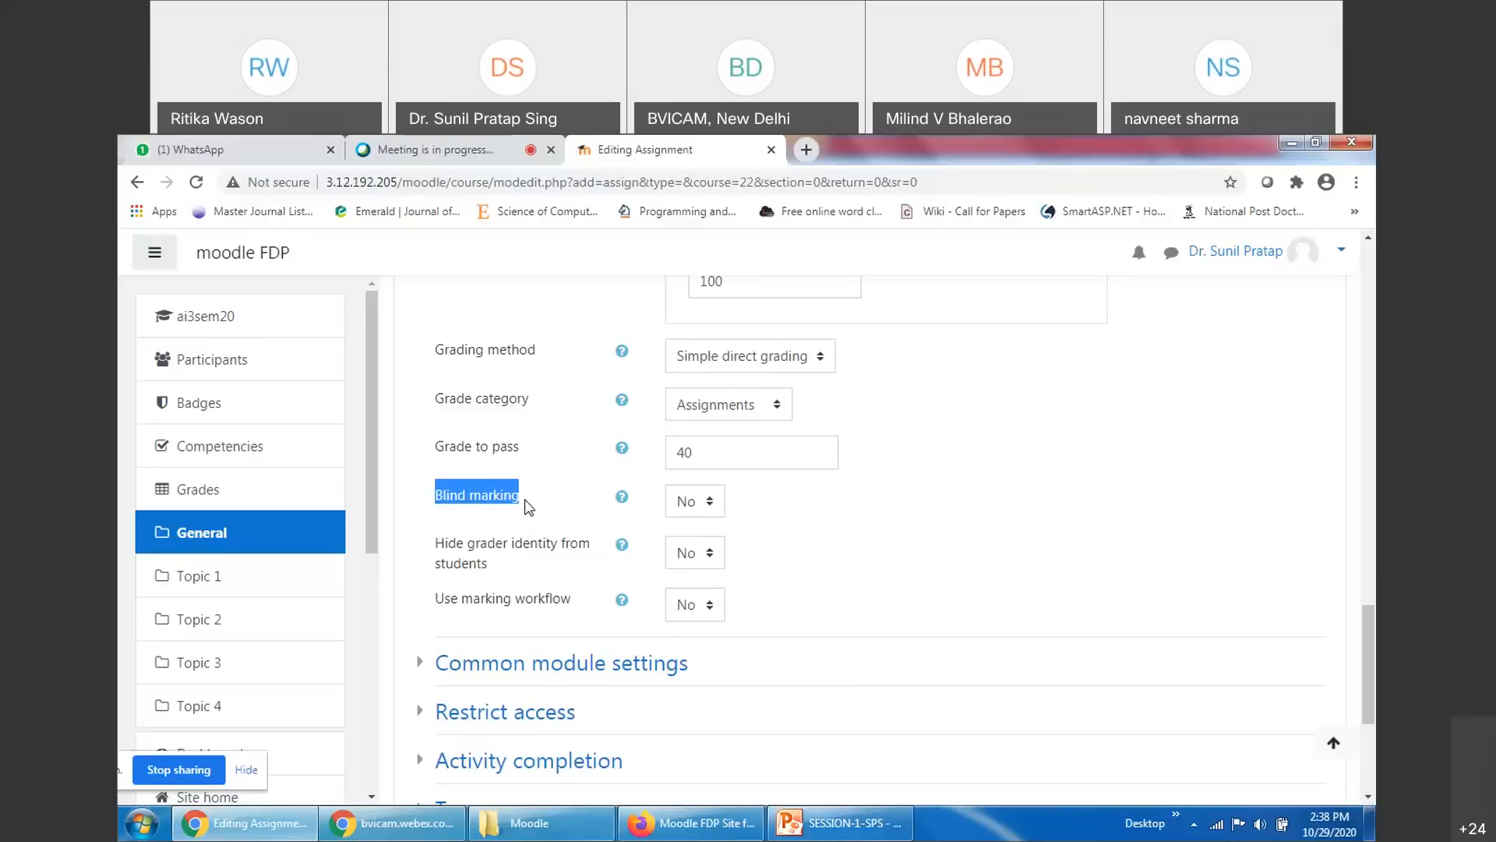
pyautogui.click(690, 508)
pyautogui.click(785, 551)
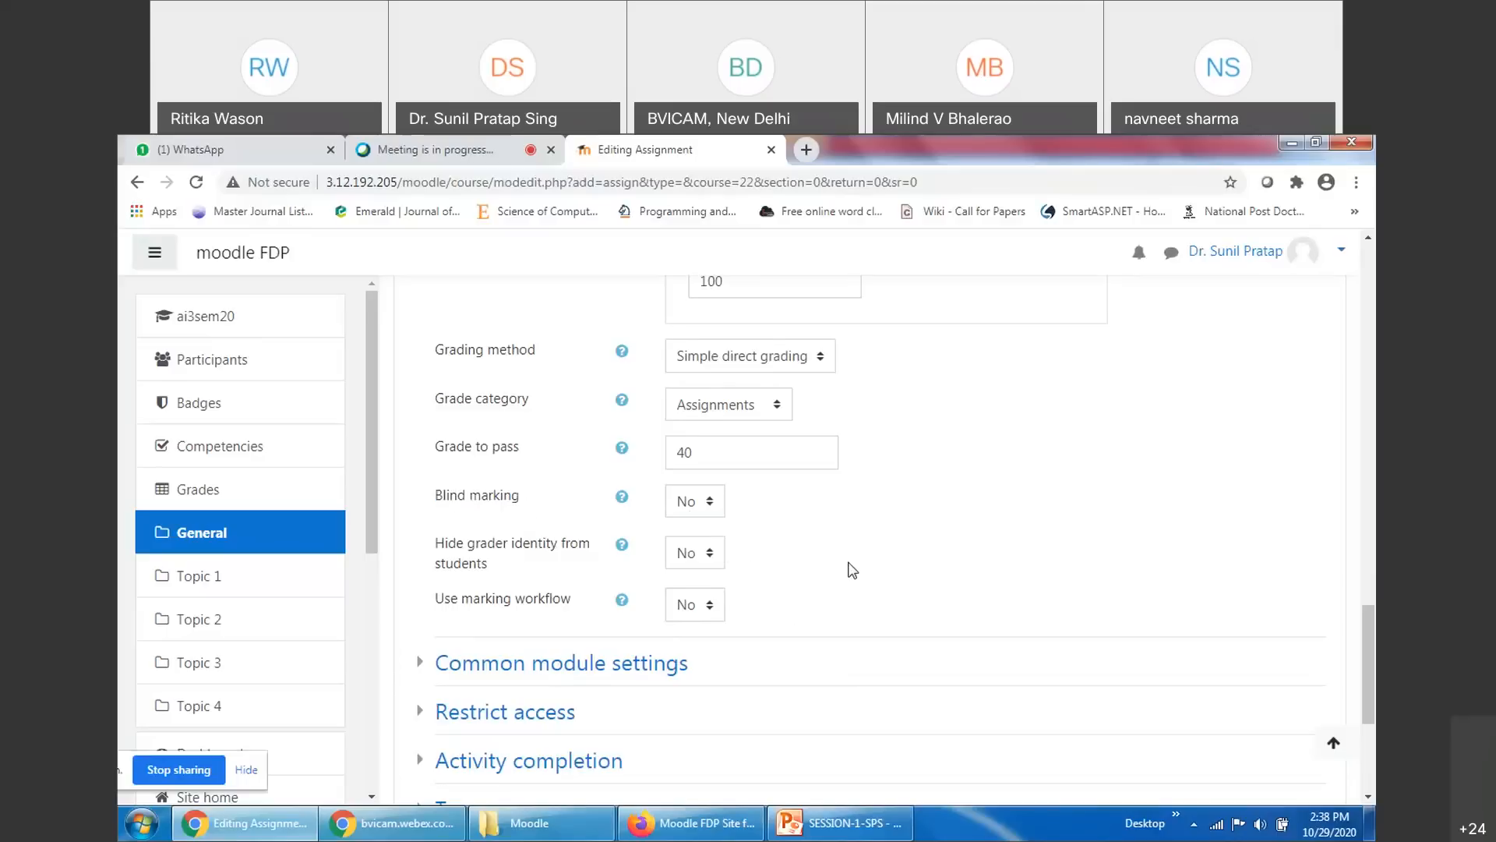
pyautogui.scroll(-2, 812, 518)
pyautogui.scroll(6, 834, 523)
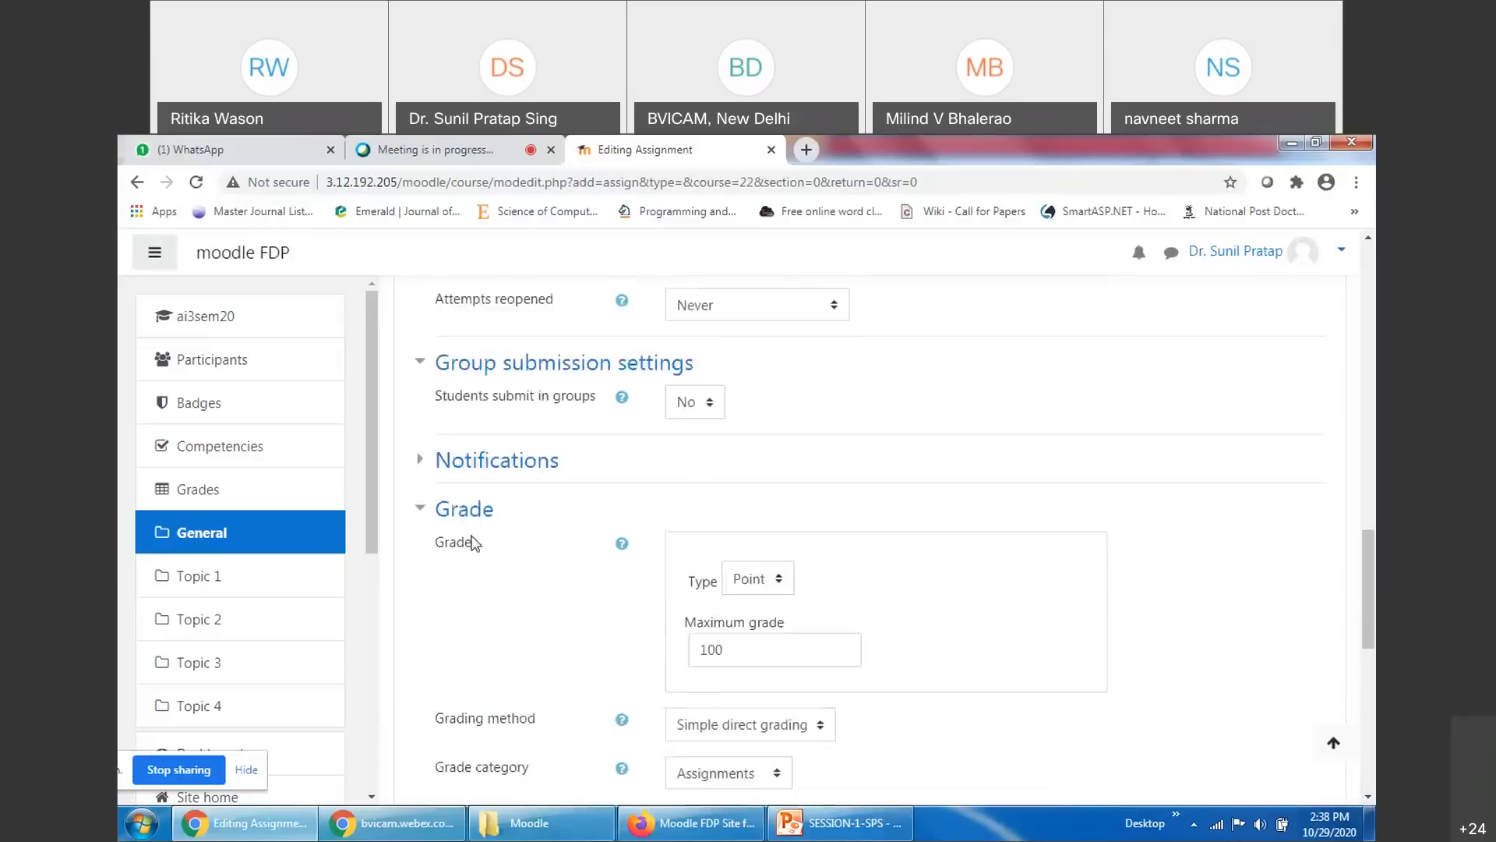
# Collapse the grade settings, and enter A1 as the ID number in the common module settings
pyautogui.click(420, 507)
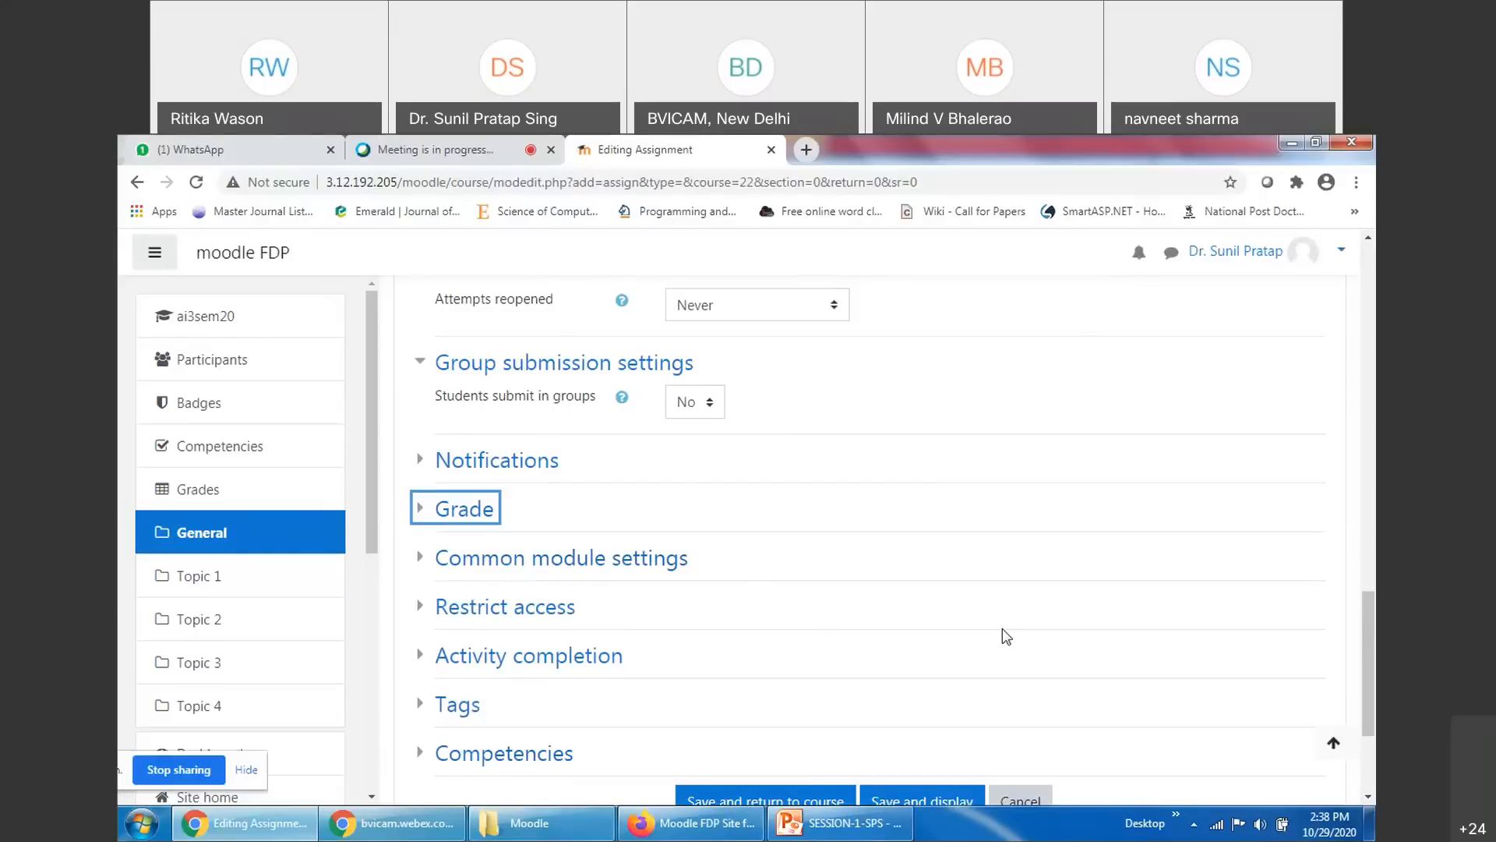
pyautogui.scroll(-2, 1002, 628)
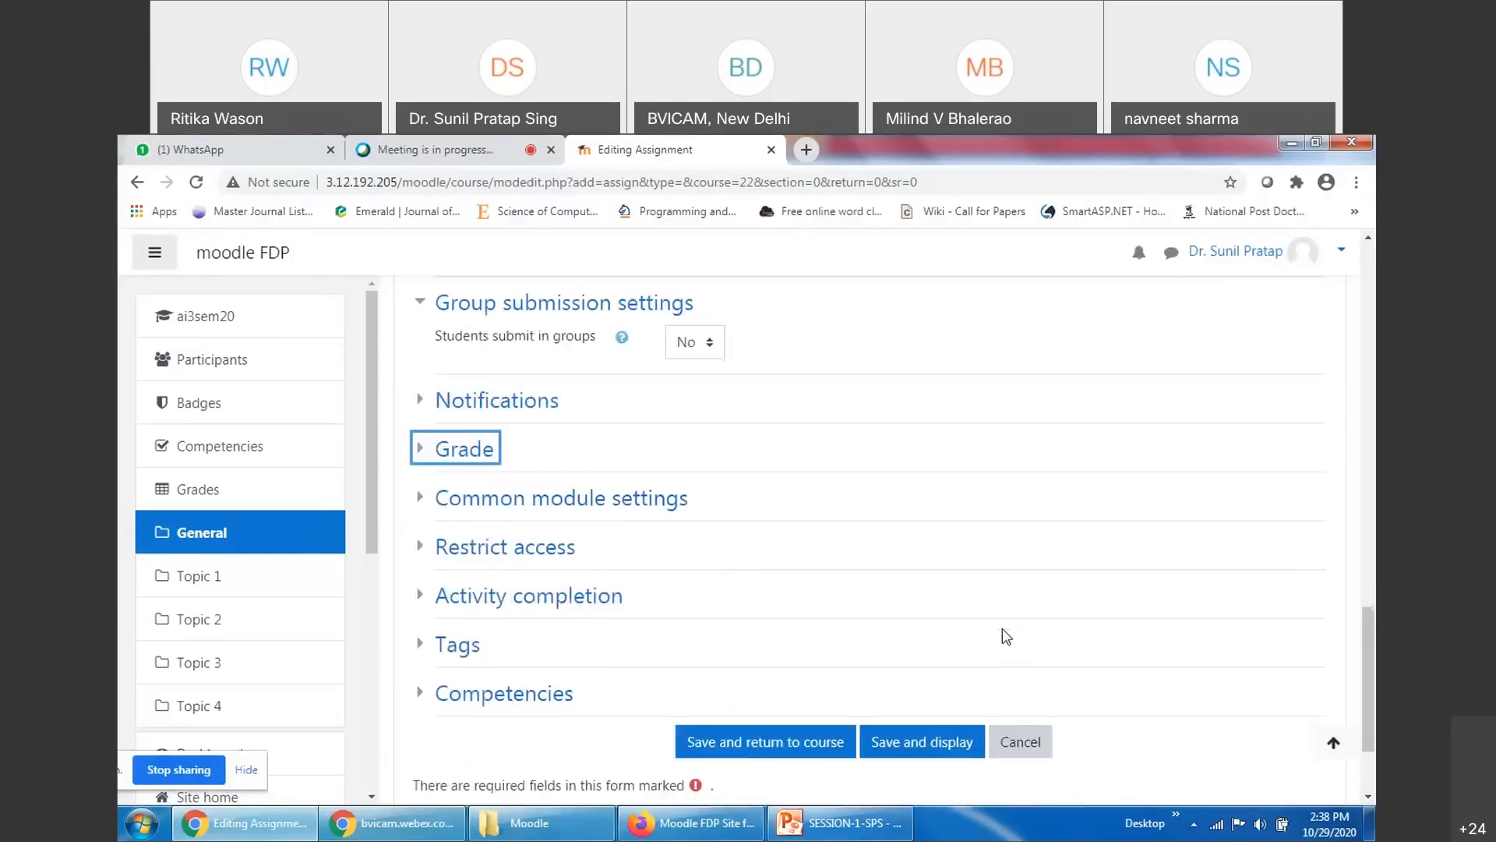
pyautogui.click(421, 471)
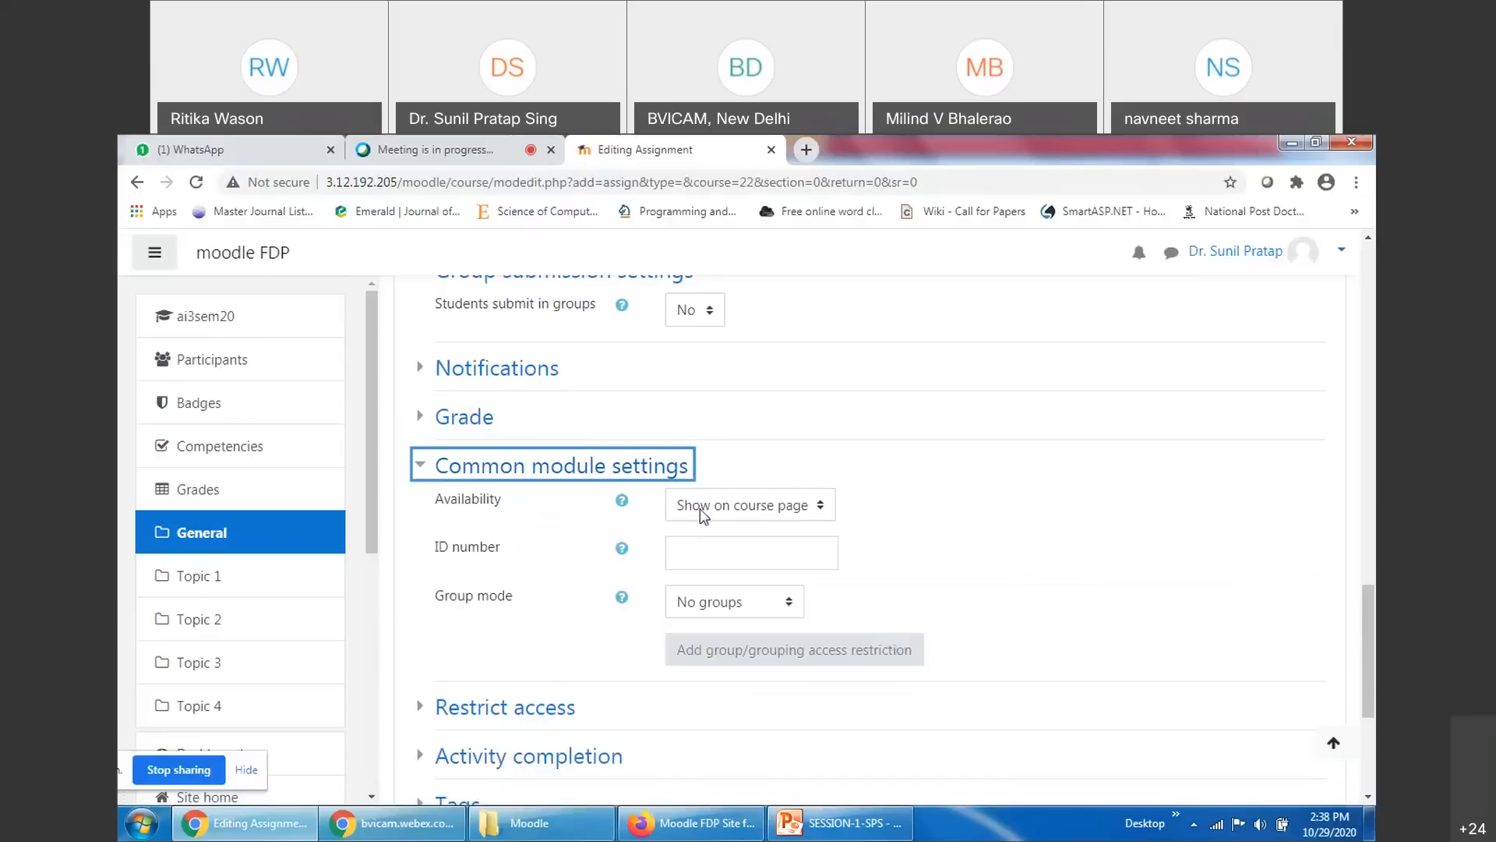
pyautogui.click(761, 508)
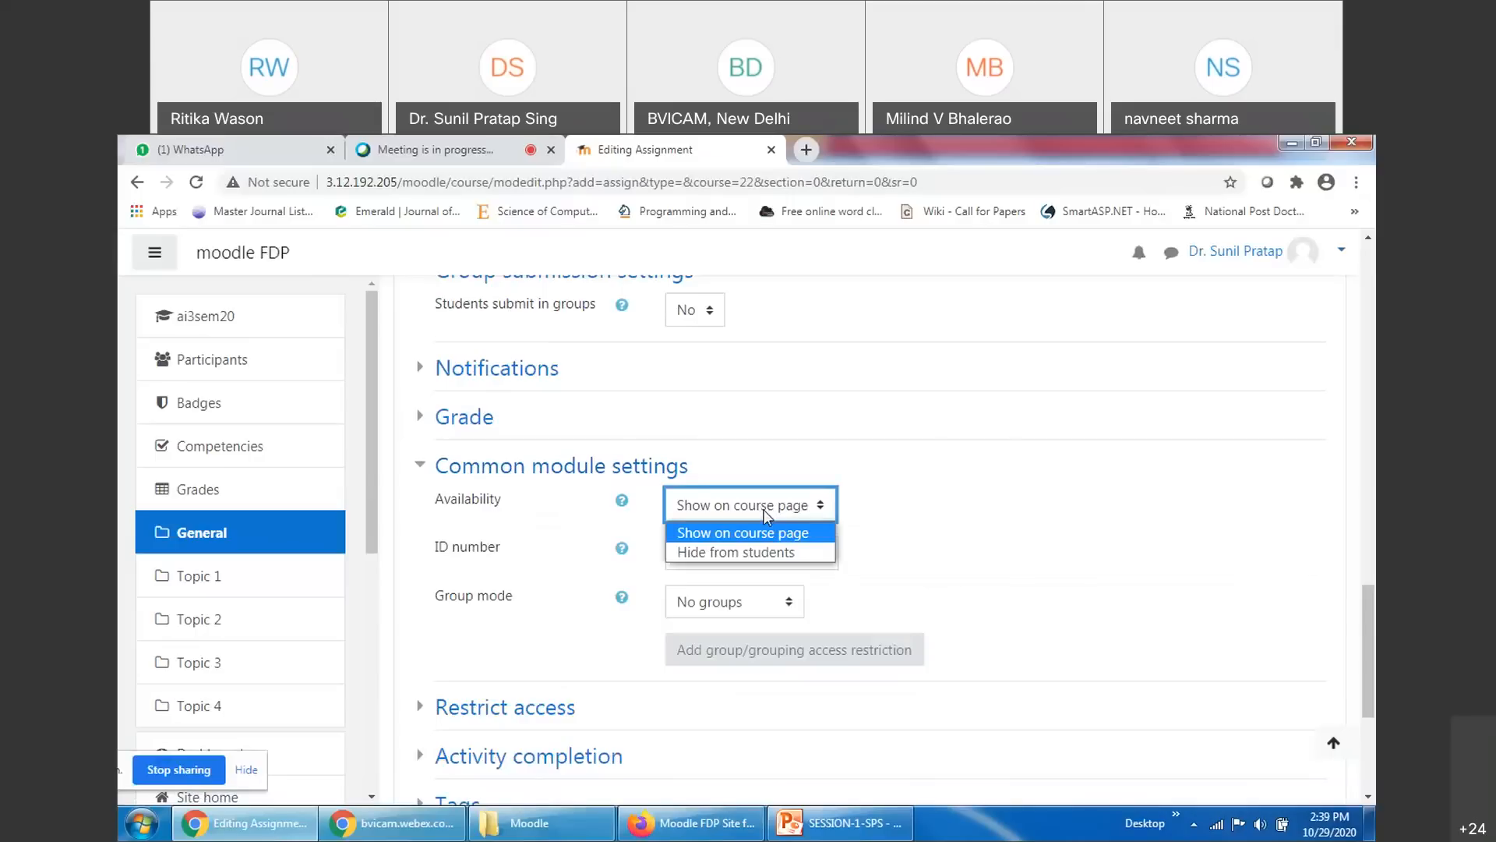
pyautogui.click(766, 515)
pyautogui.click(1103, 552)
pyautogui.click(710, 560)
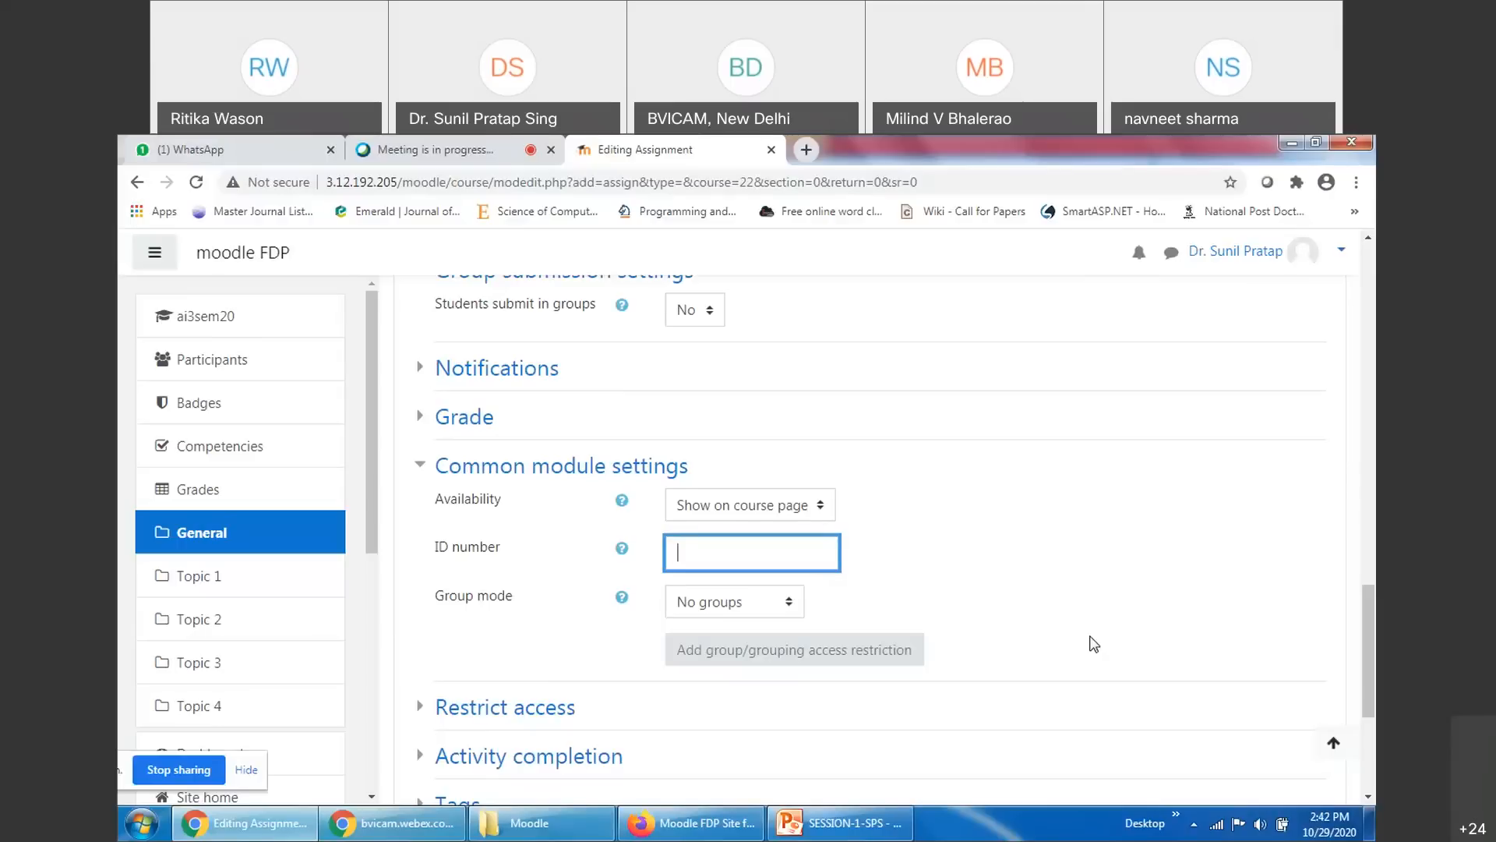
pyautogui.write('A1')
# Try Separate groups as the assignment's group mode, and return it to No groups
pyautogui.click(755, 605)
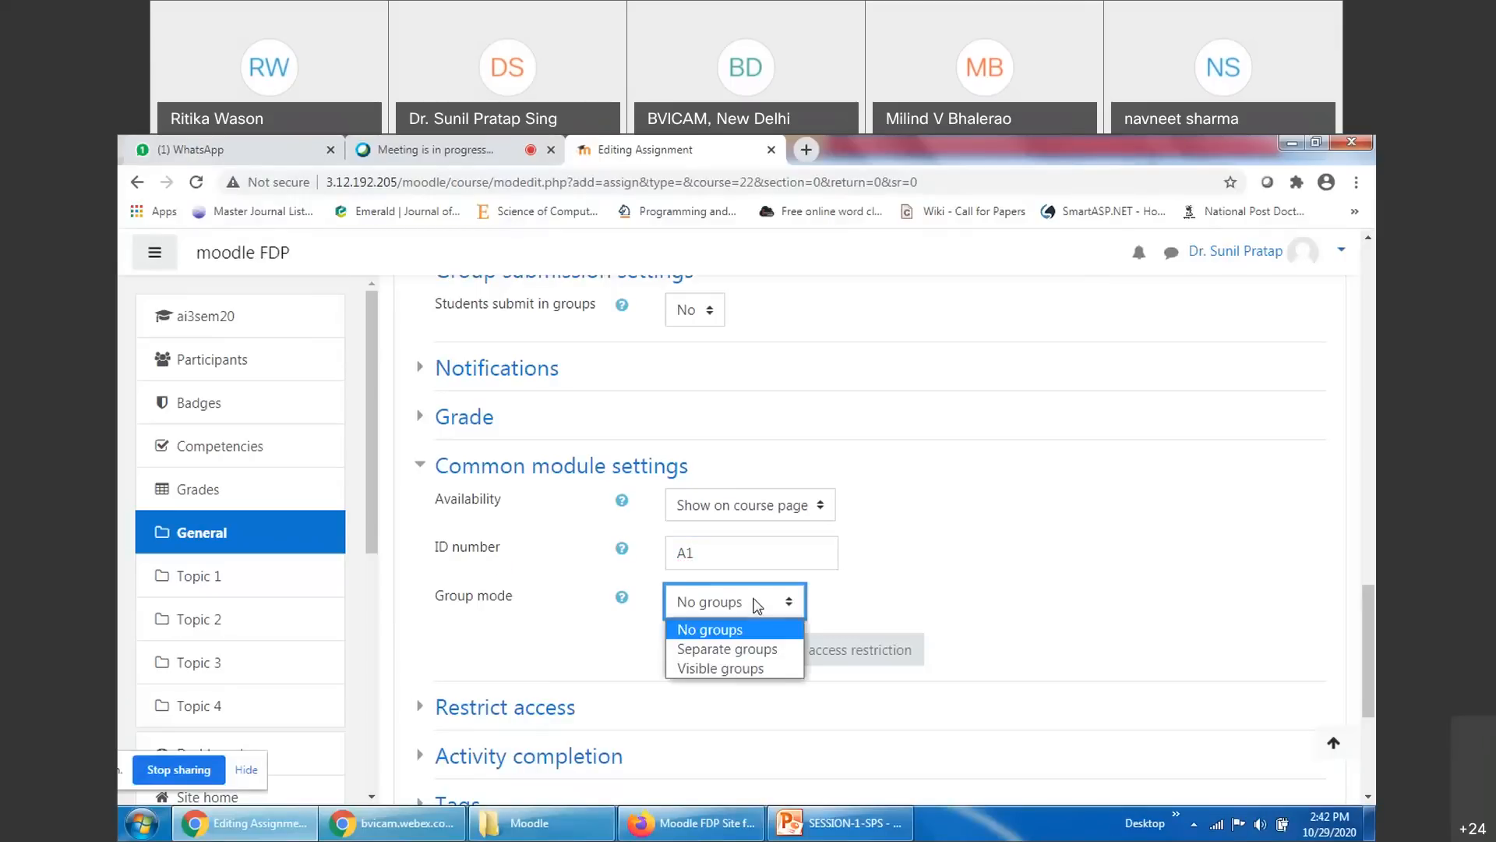
pyautogui.click(820, 714)
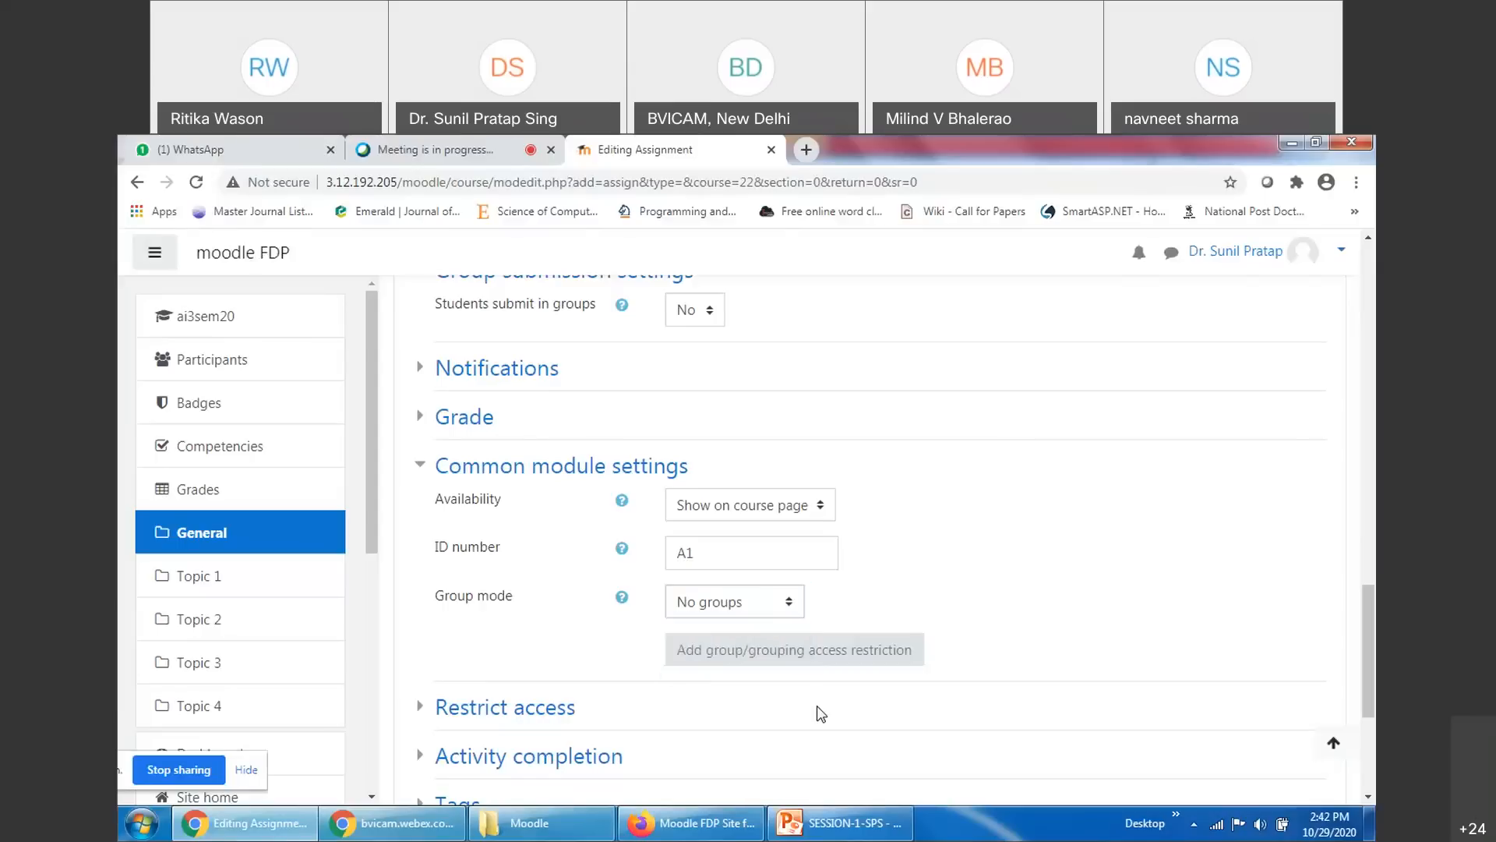
pyautogui.click(750, 611)
pyautogui.click(731, 646)
pyautogui.click(705, 650)
pyautogui.click(709, 647)
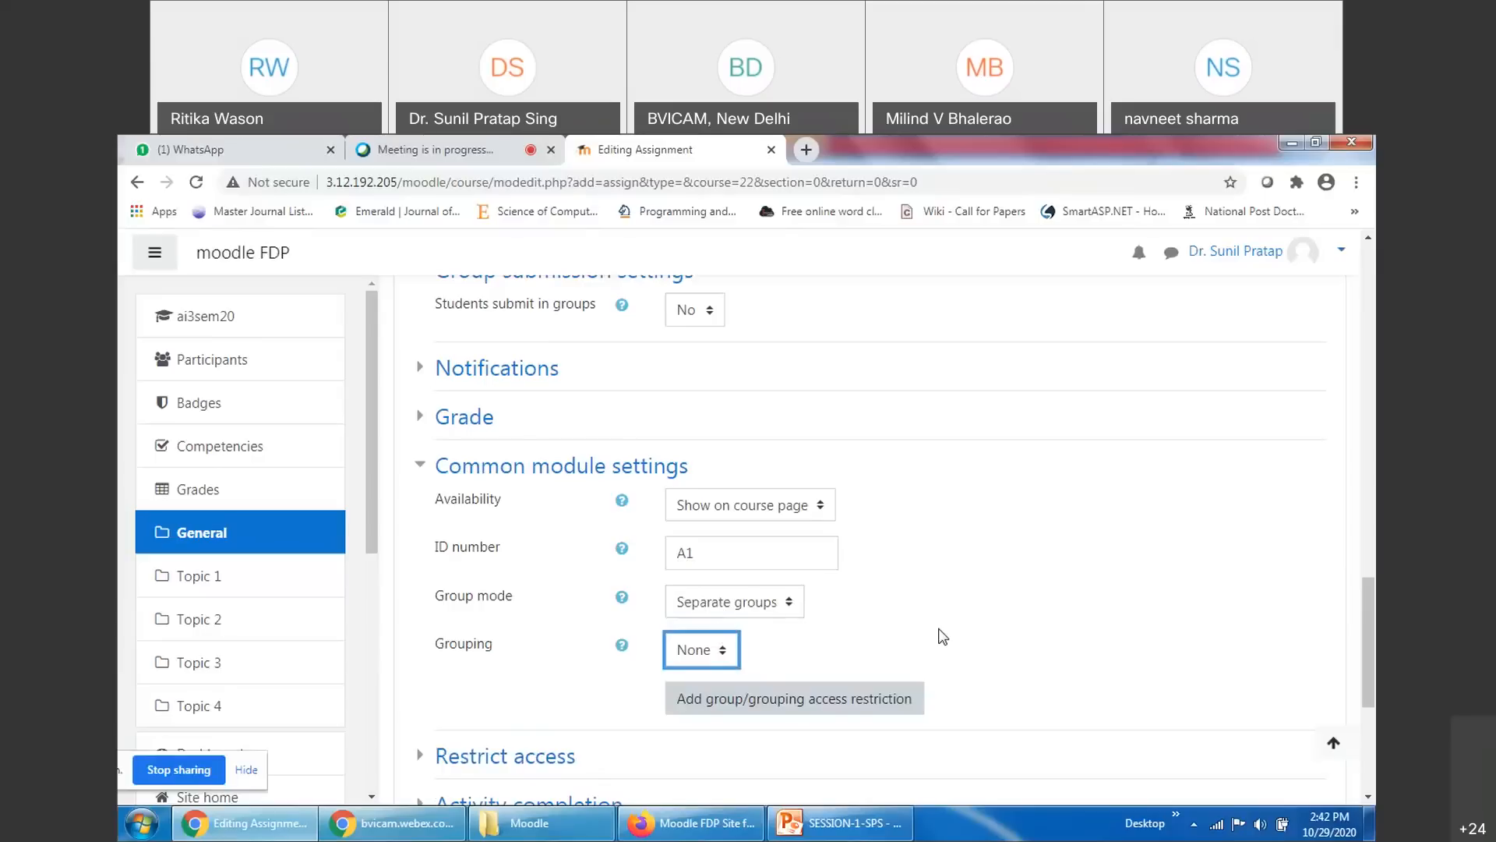
pyautogui.click(997, 616)
pyautogui.click(728, 615)
pyautogui.click(731, 628)
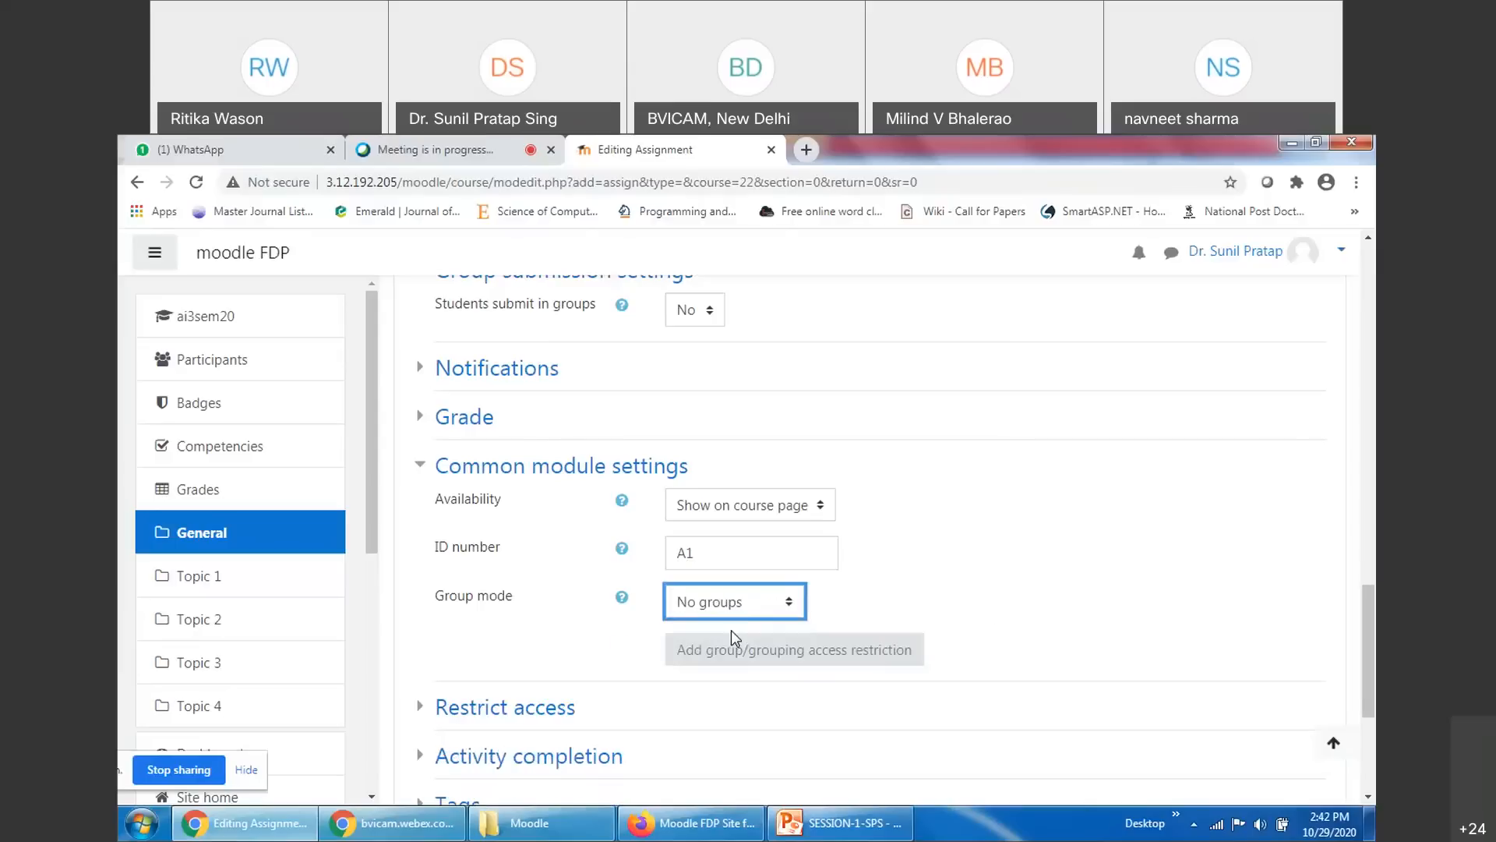
# Set the group mode to Separate groups and add a group access restriction
pyautogui.click(729, 607)
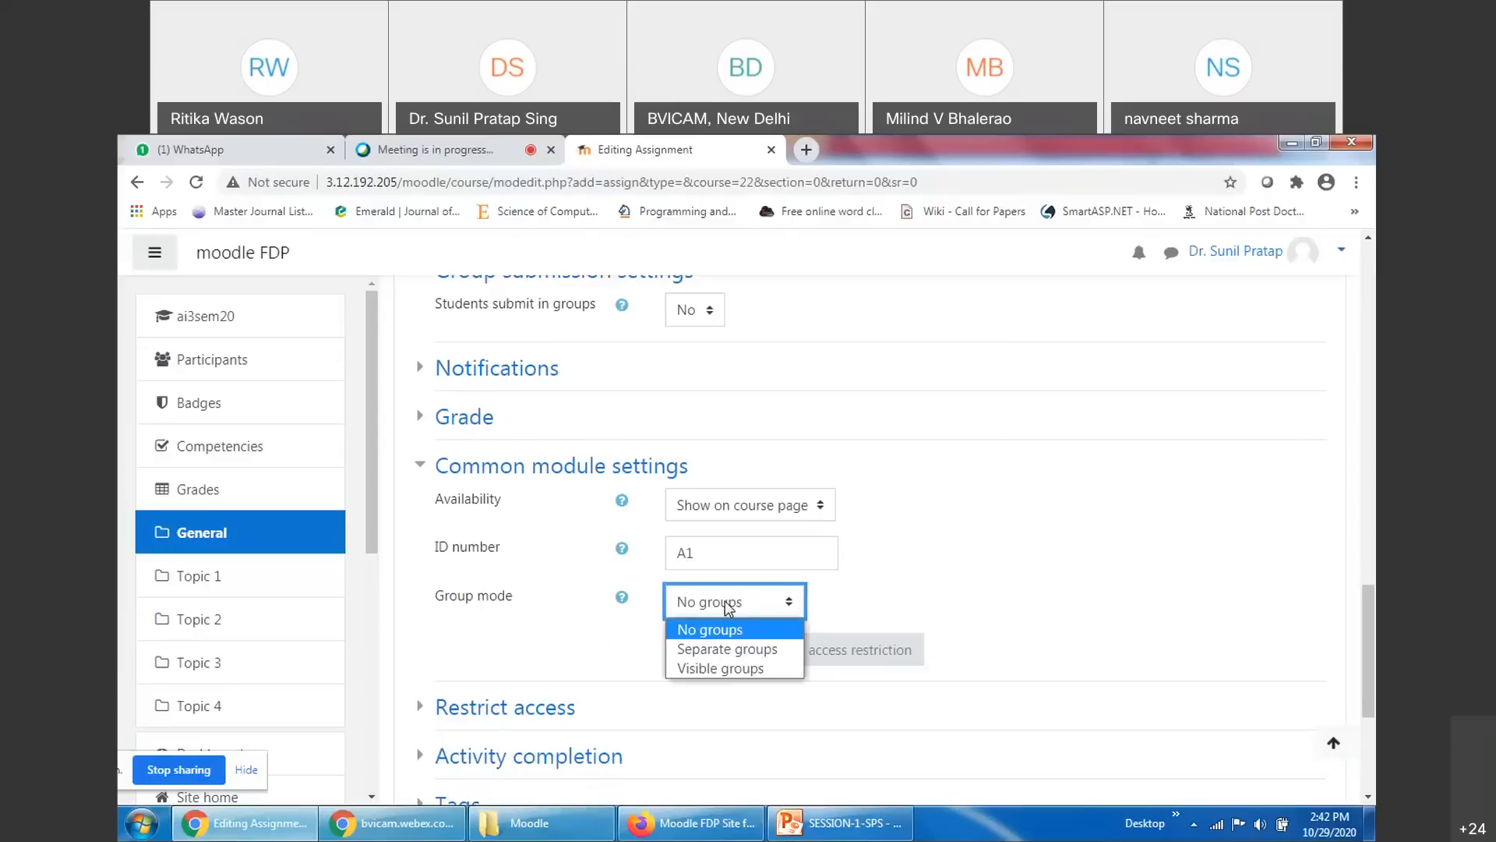
pyautogui.click(727, 648)
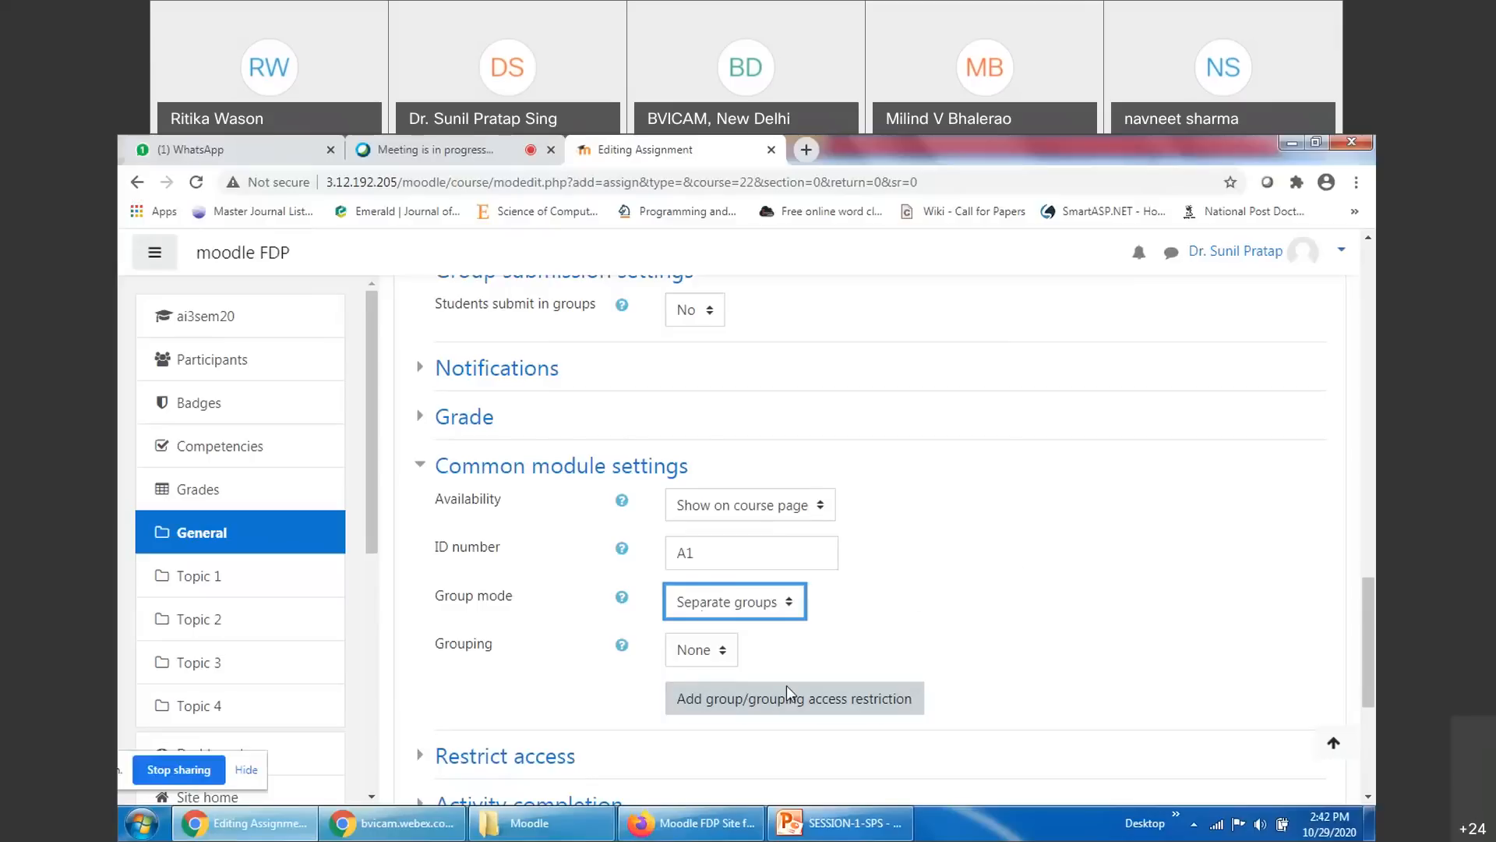
pyautogui.scroll(-2, 945, 727)
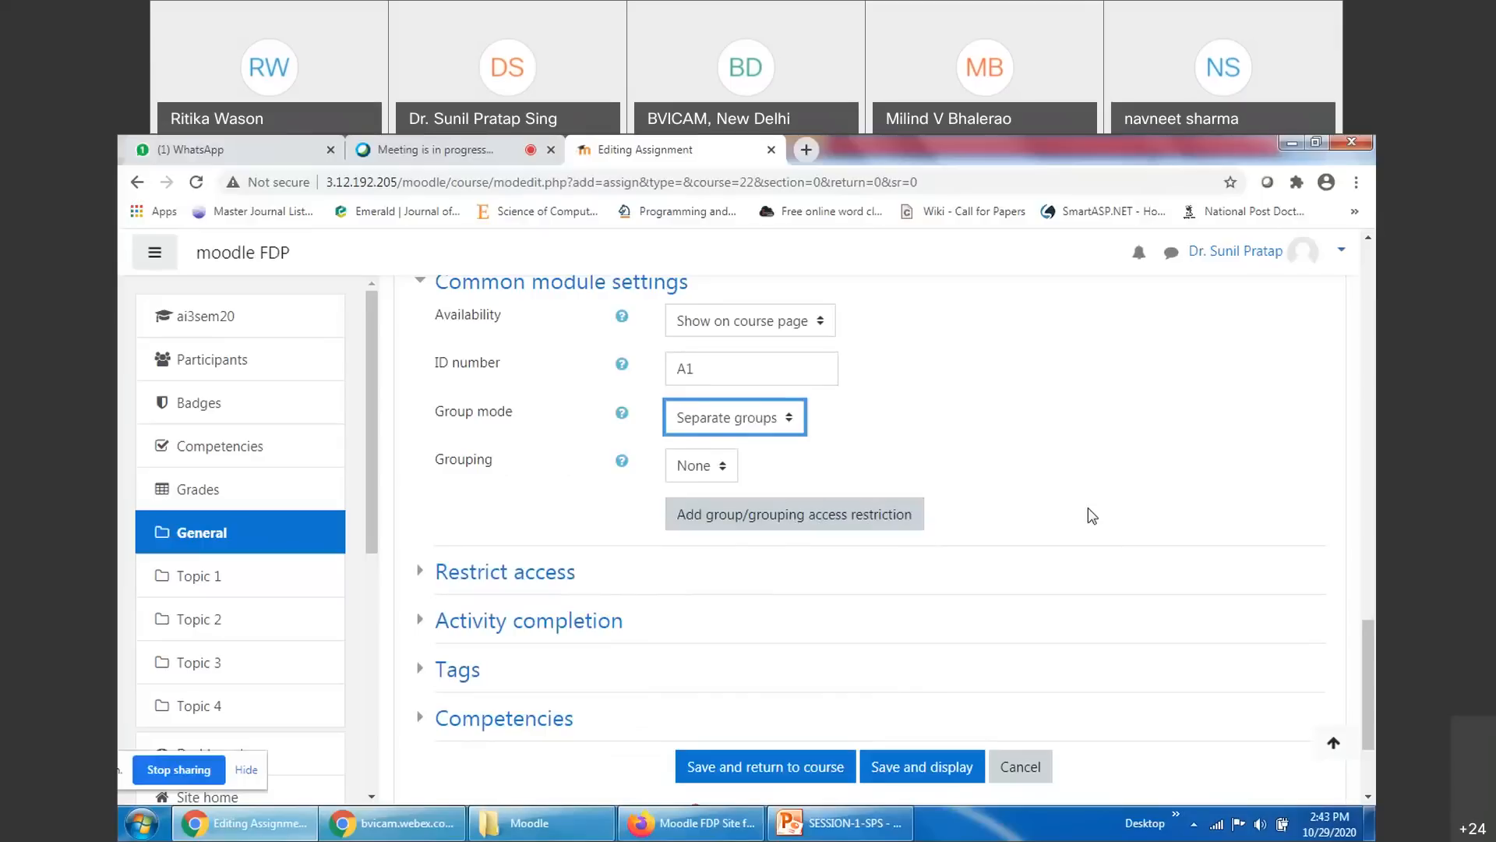
pyautogui.click(836, 520)
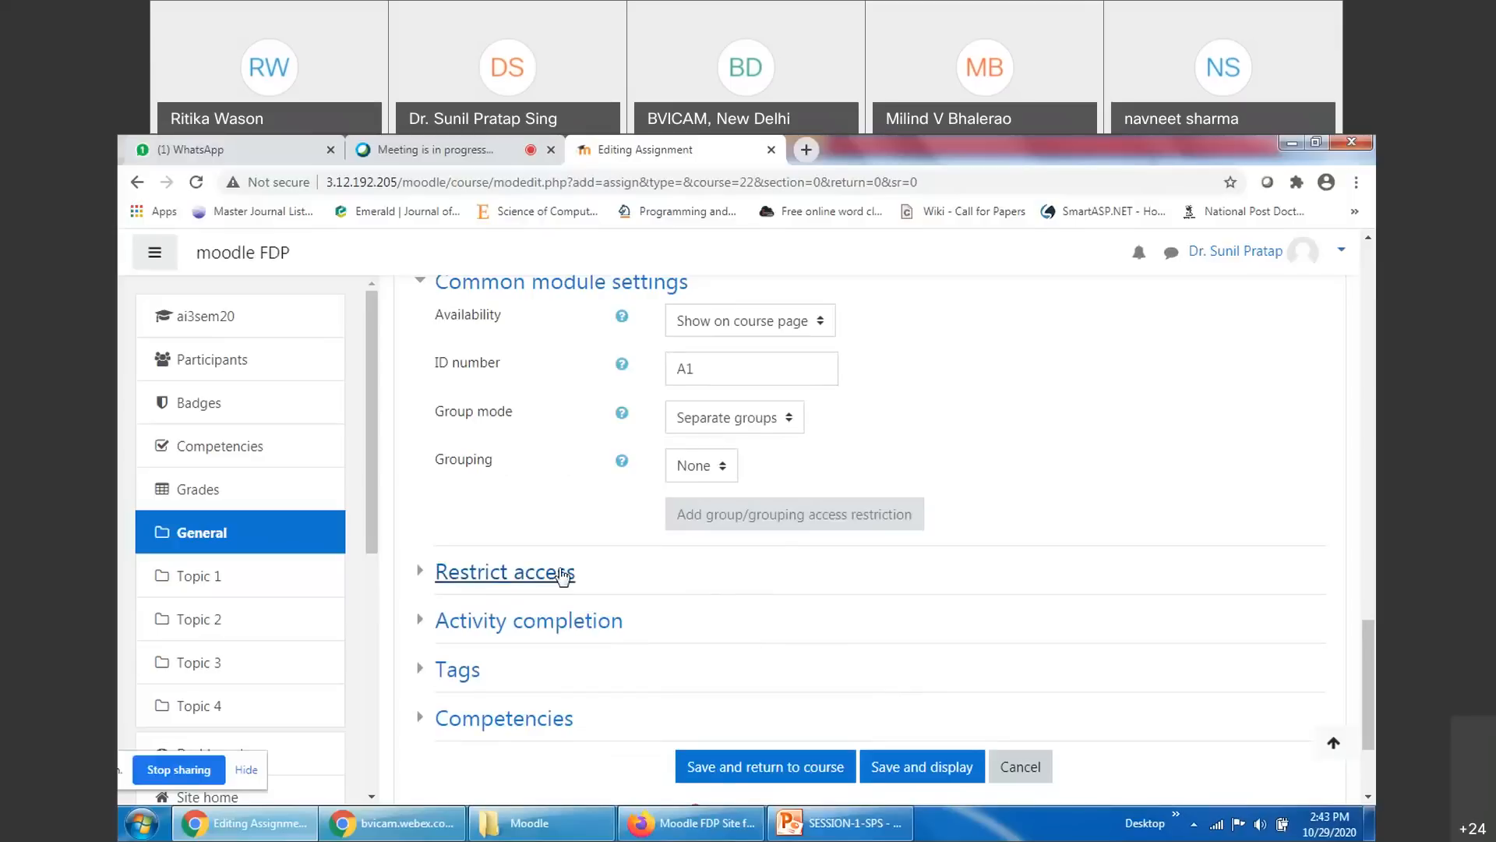
# Review the student matching condition of the group access restriction, and look back at the assignment's name
pyautogui.click(489, 575)
pyautogui.scroll(-1, 1251, 644)
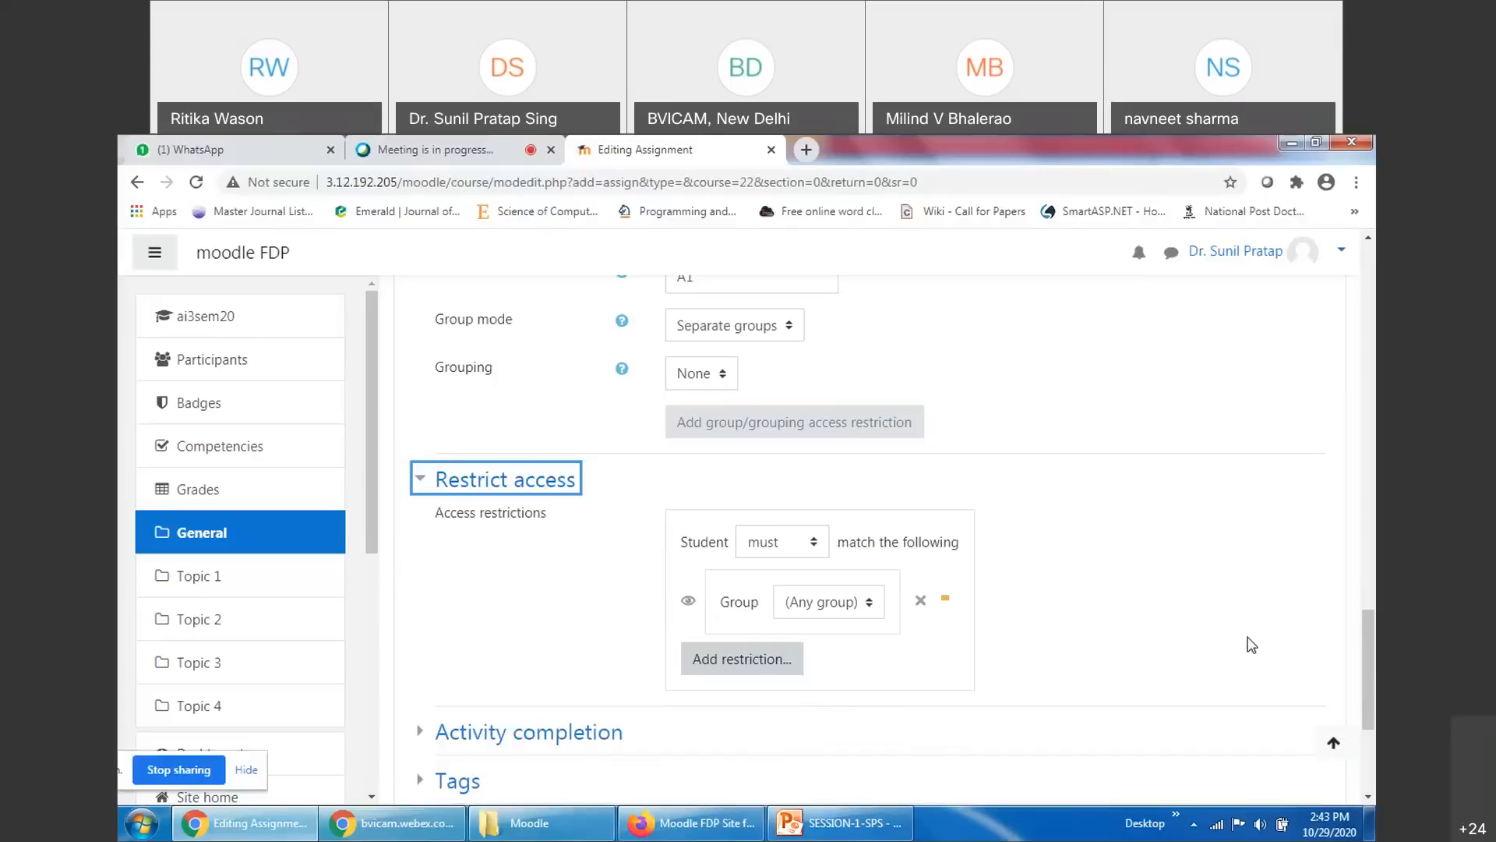
pyautogui.click(792, 540)
pyautogui.click(792, 541)
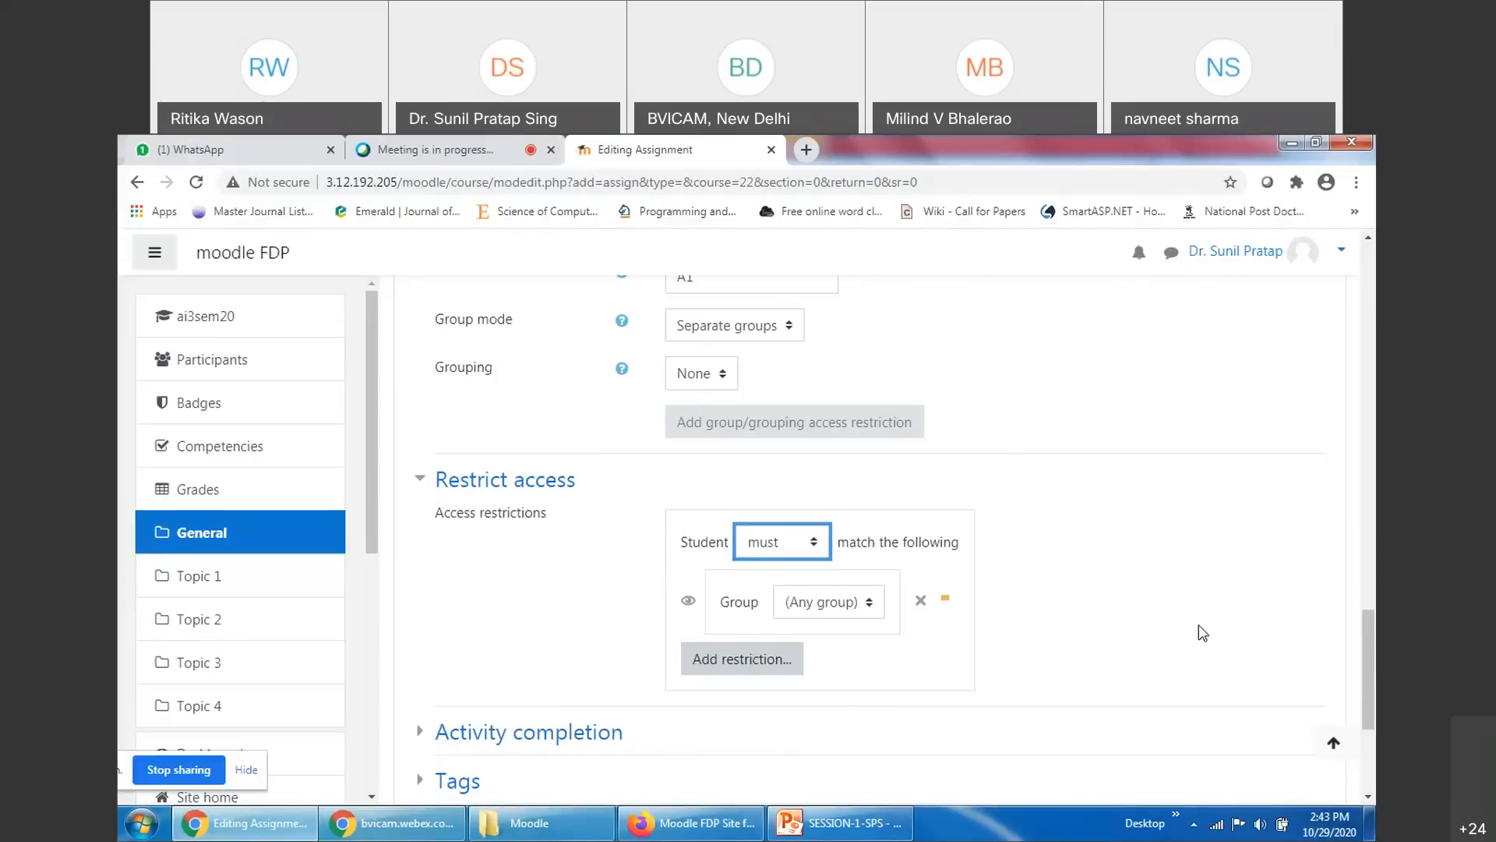
pyautogui.scroll(15, 919, 595)
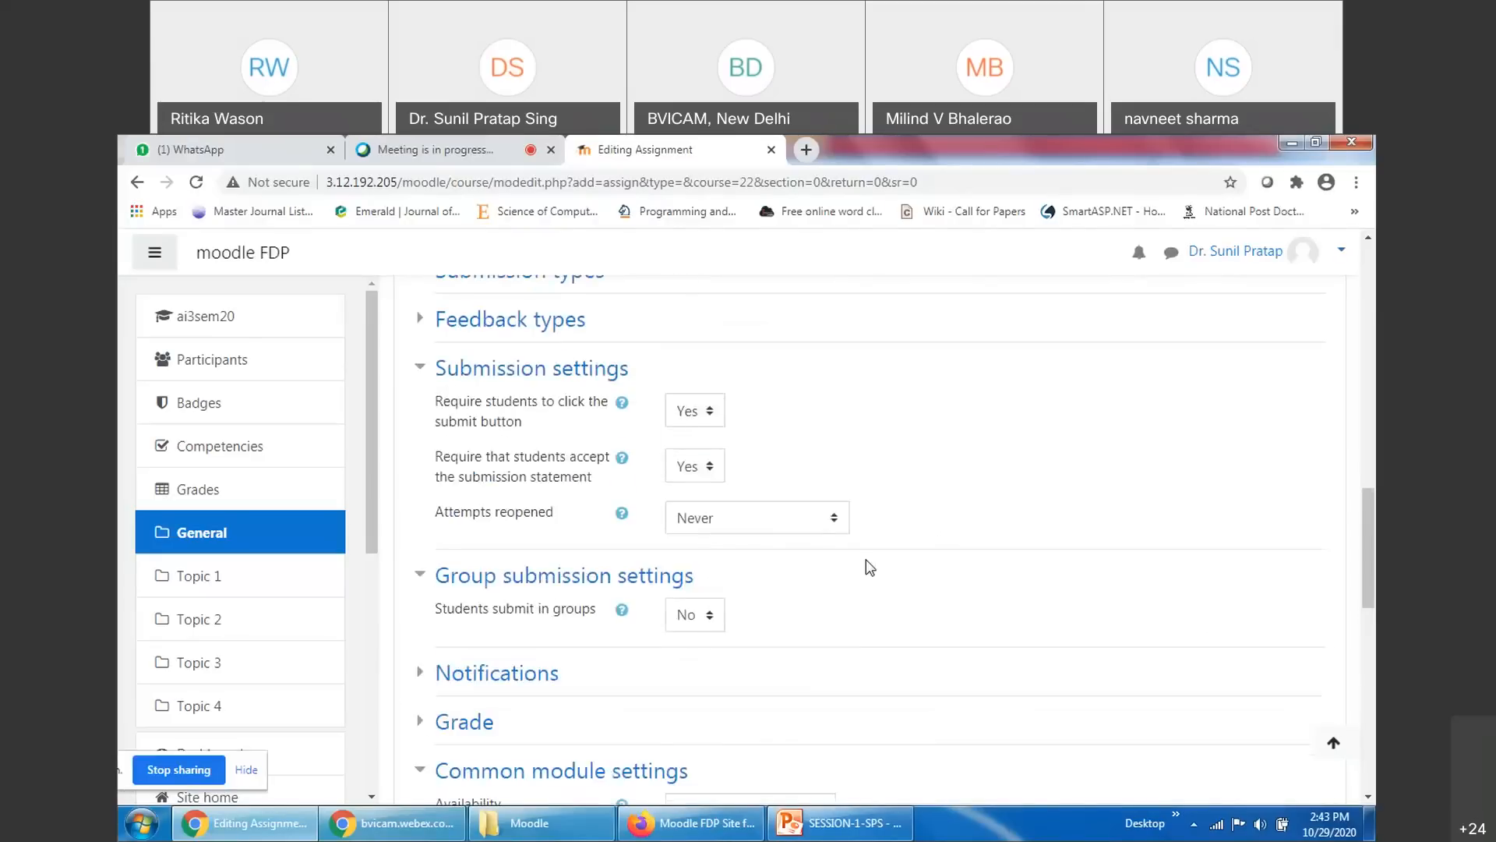
pyautogui.tripleClick(739, 566)
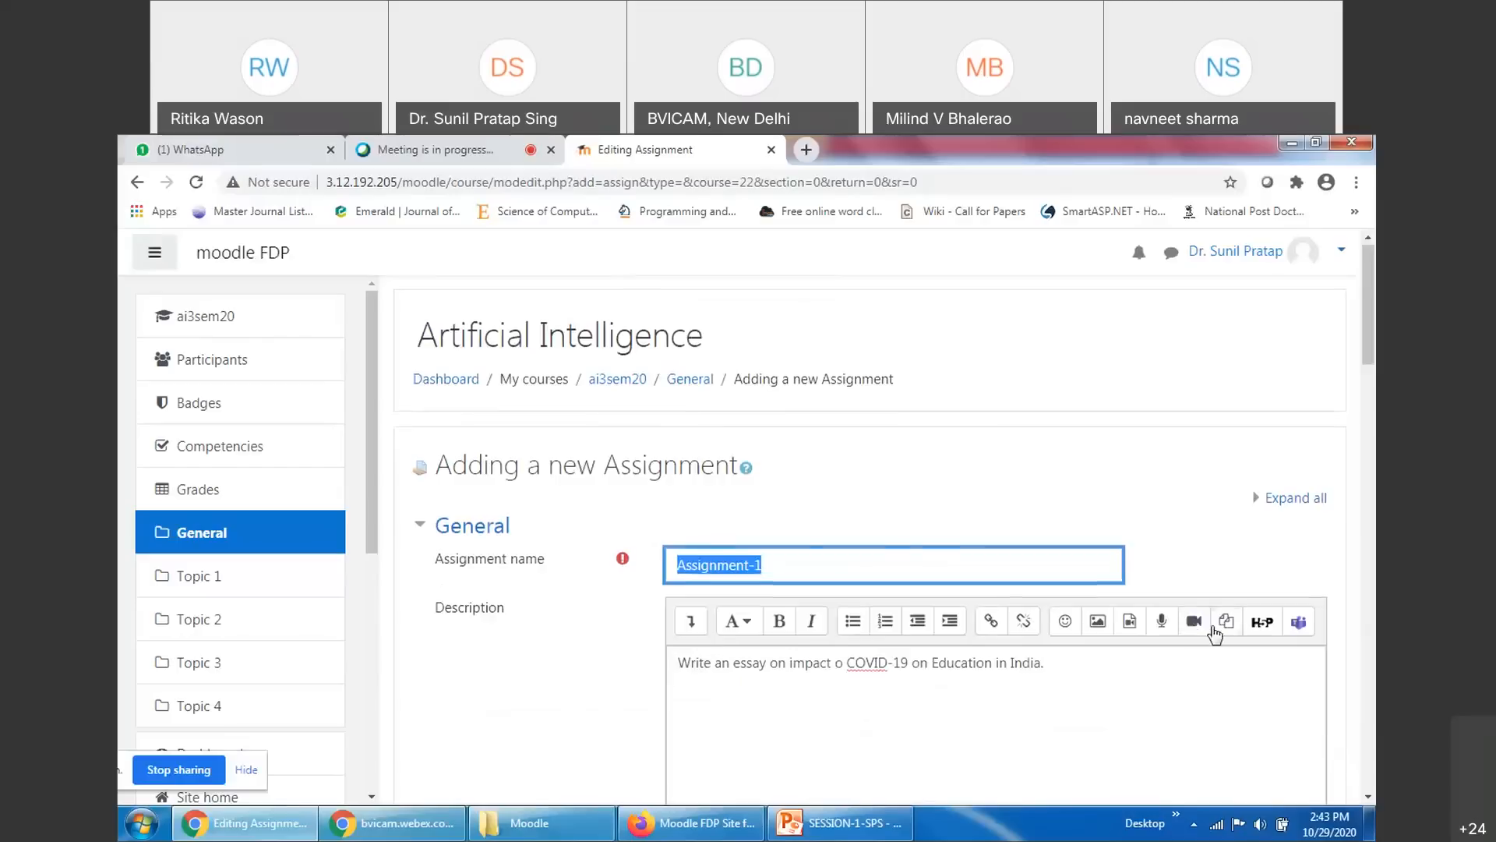
# Review the group choices available in the assignment's group access restriction
pyautogui.scroll(-10, 1214, 635)
pyautogui.scroll(-10, 1215, 635)
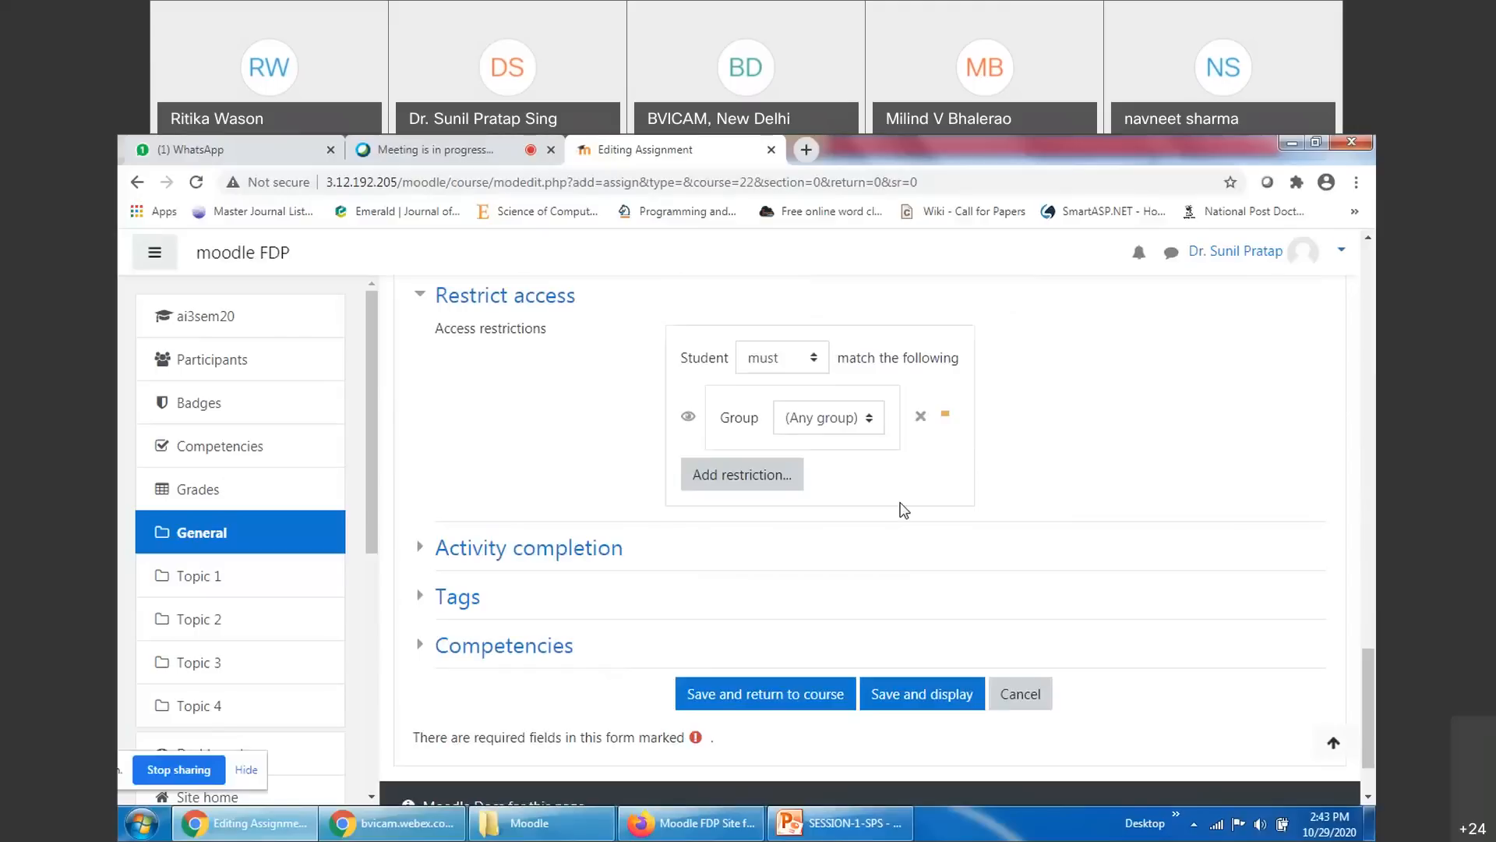
pyautogui.click(835, 422)
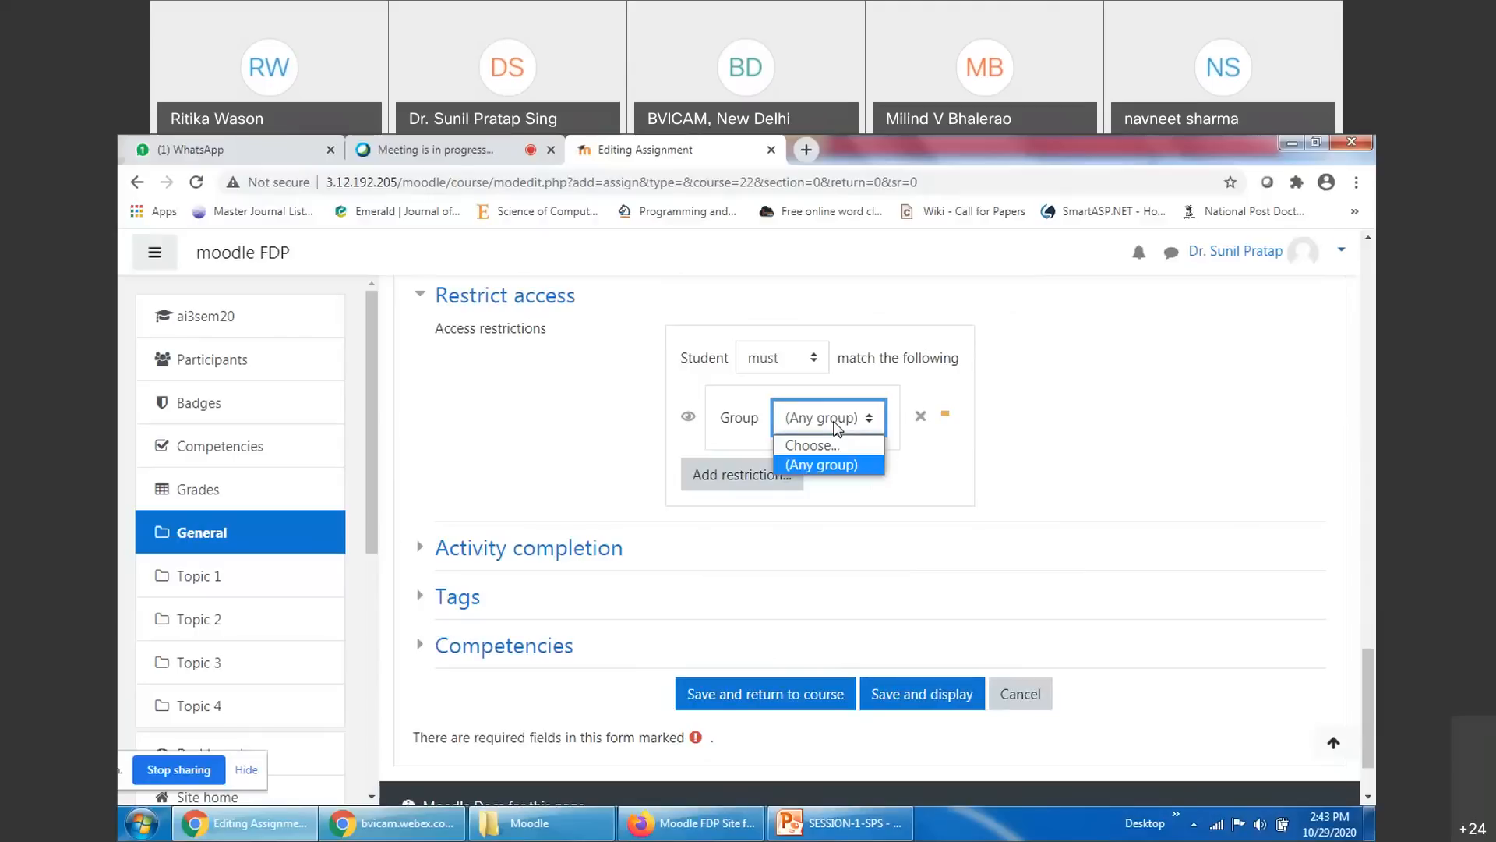
pyautogui.click(1198, 427)
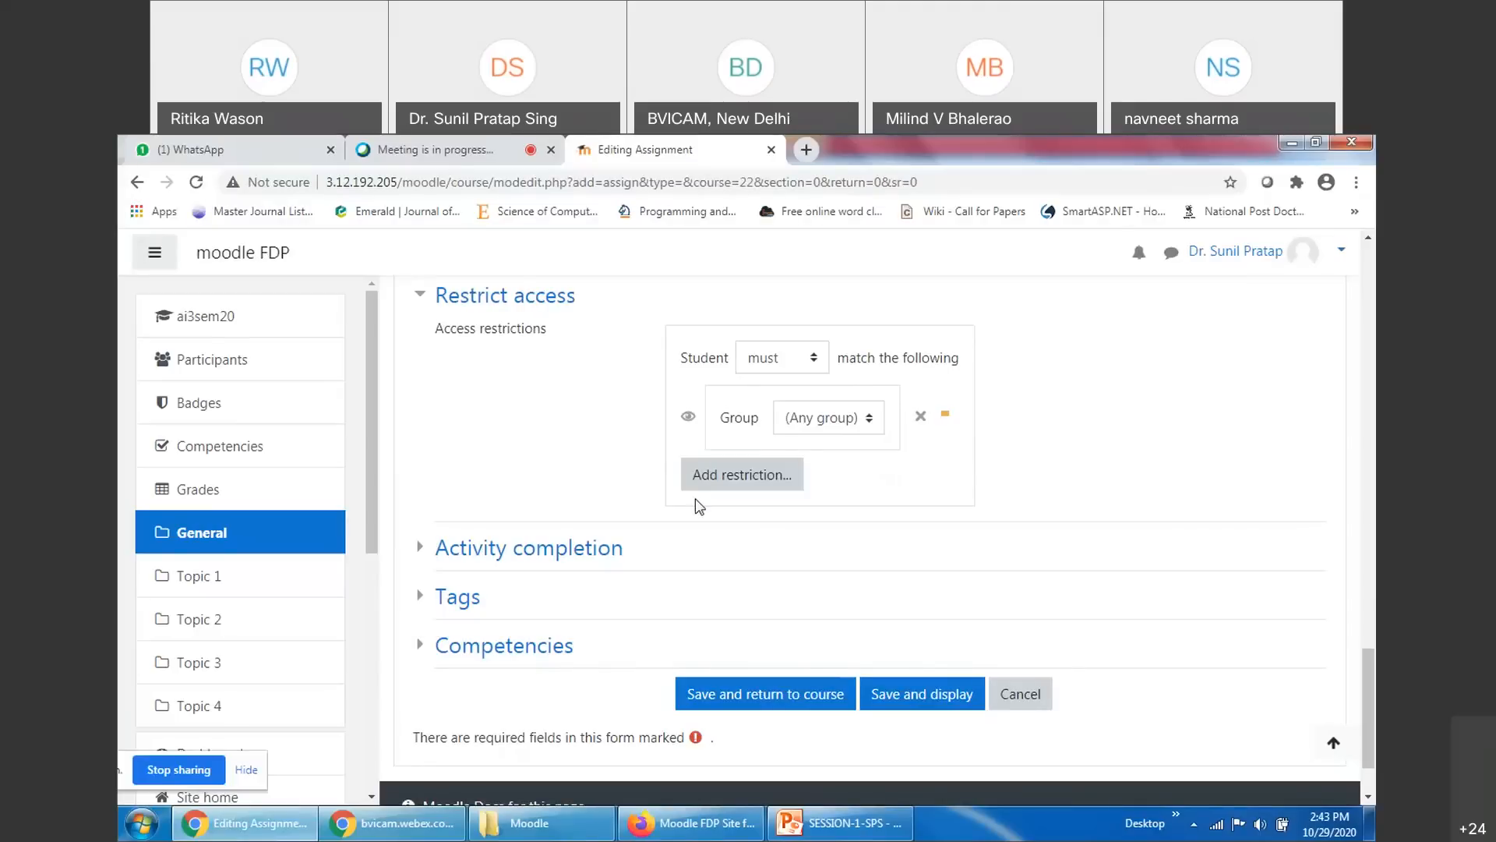
# Try a user profile access restriction based on Email address with the condition is equal to, and review the other profile fields
pyautogui.click(739, 484)
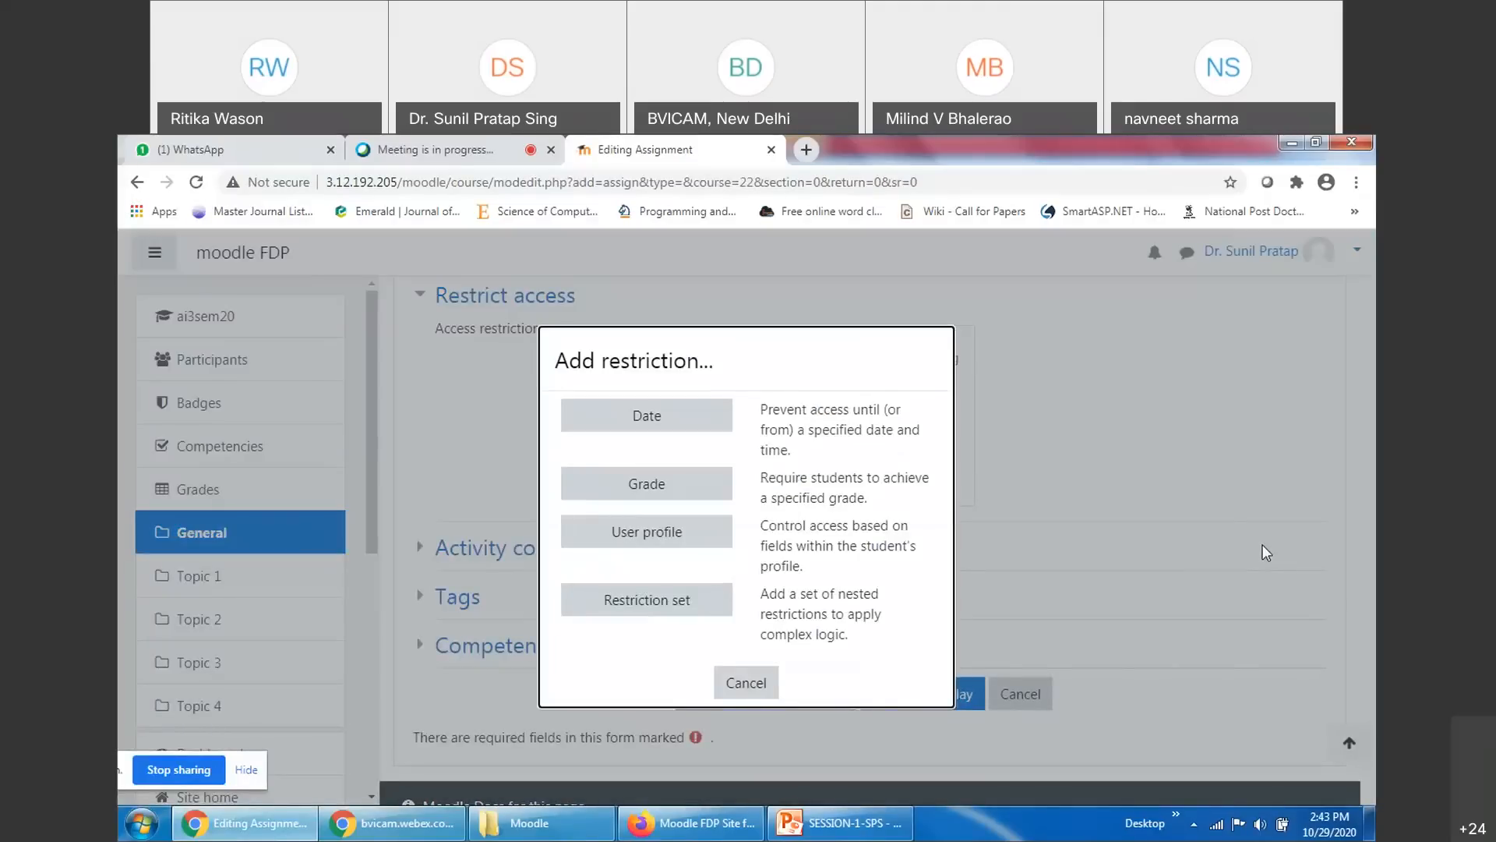
pyautogui.click(653, 531)
pyautogui.scroll(-2, 1029, 576)
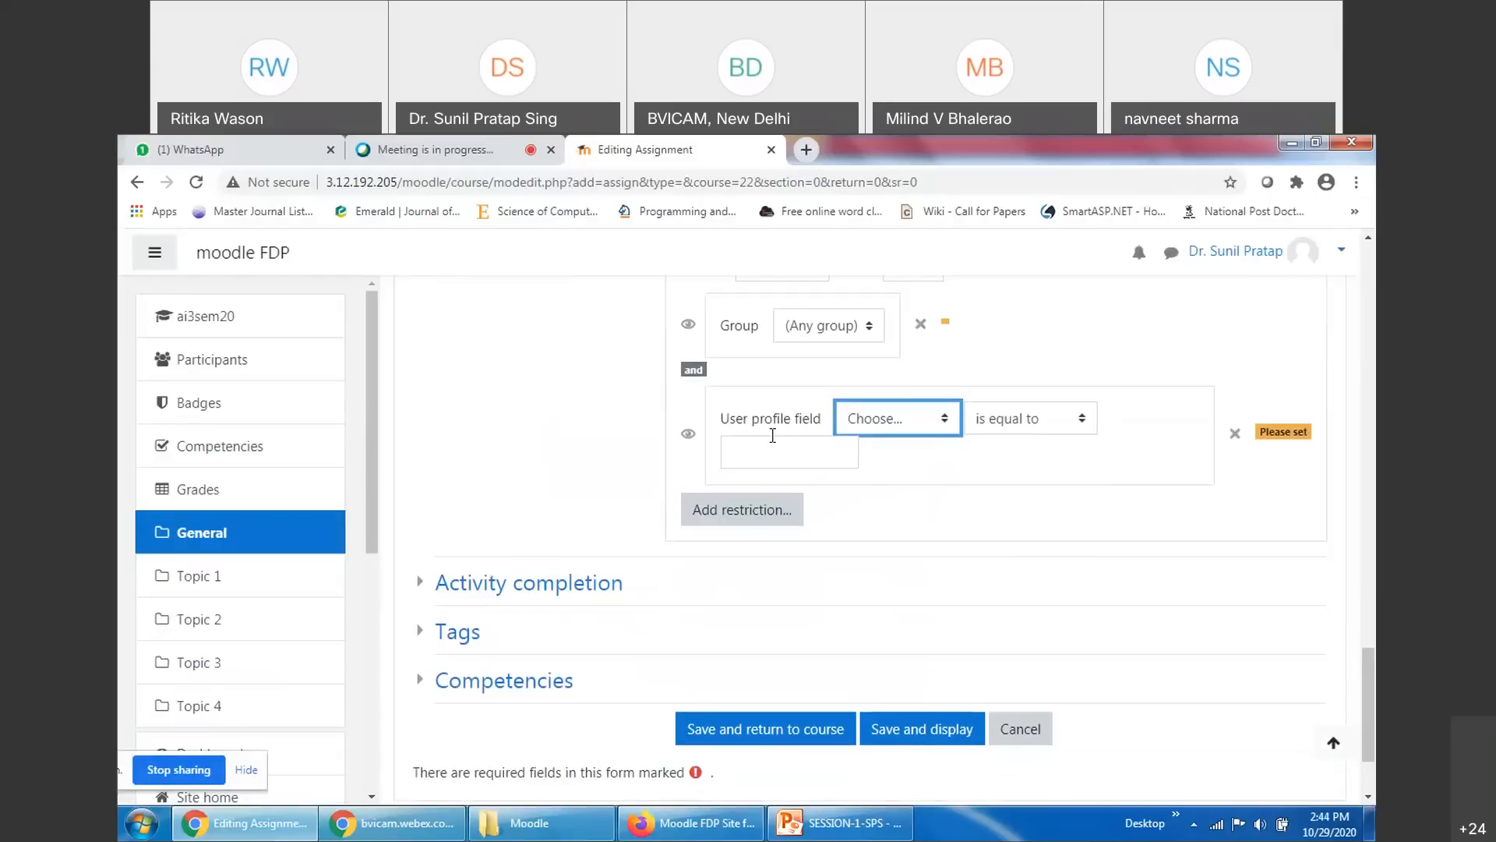
pyautogui.click(900, 424)
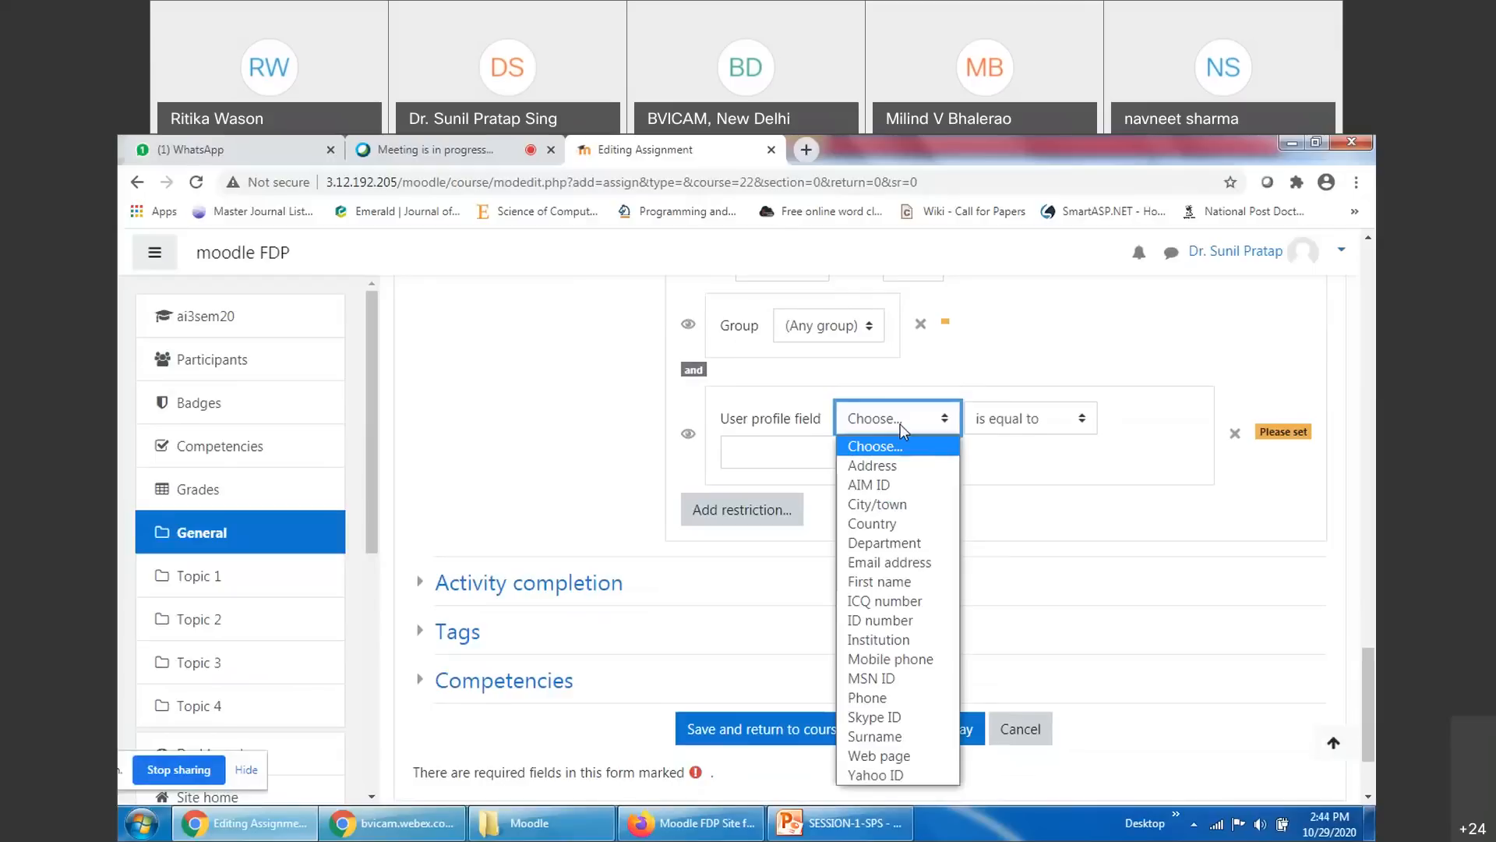
pyautogui.click(907, 568)
pyautogui.click(778, 446)
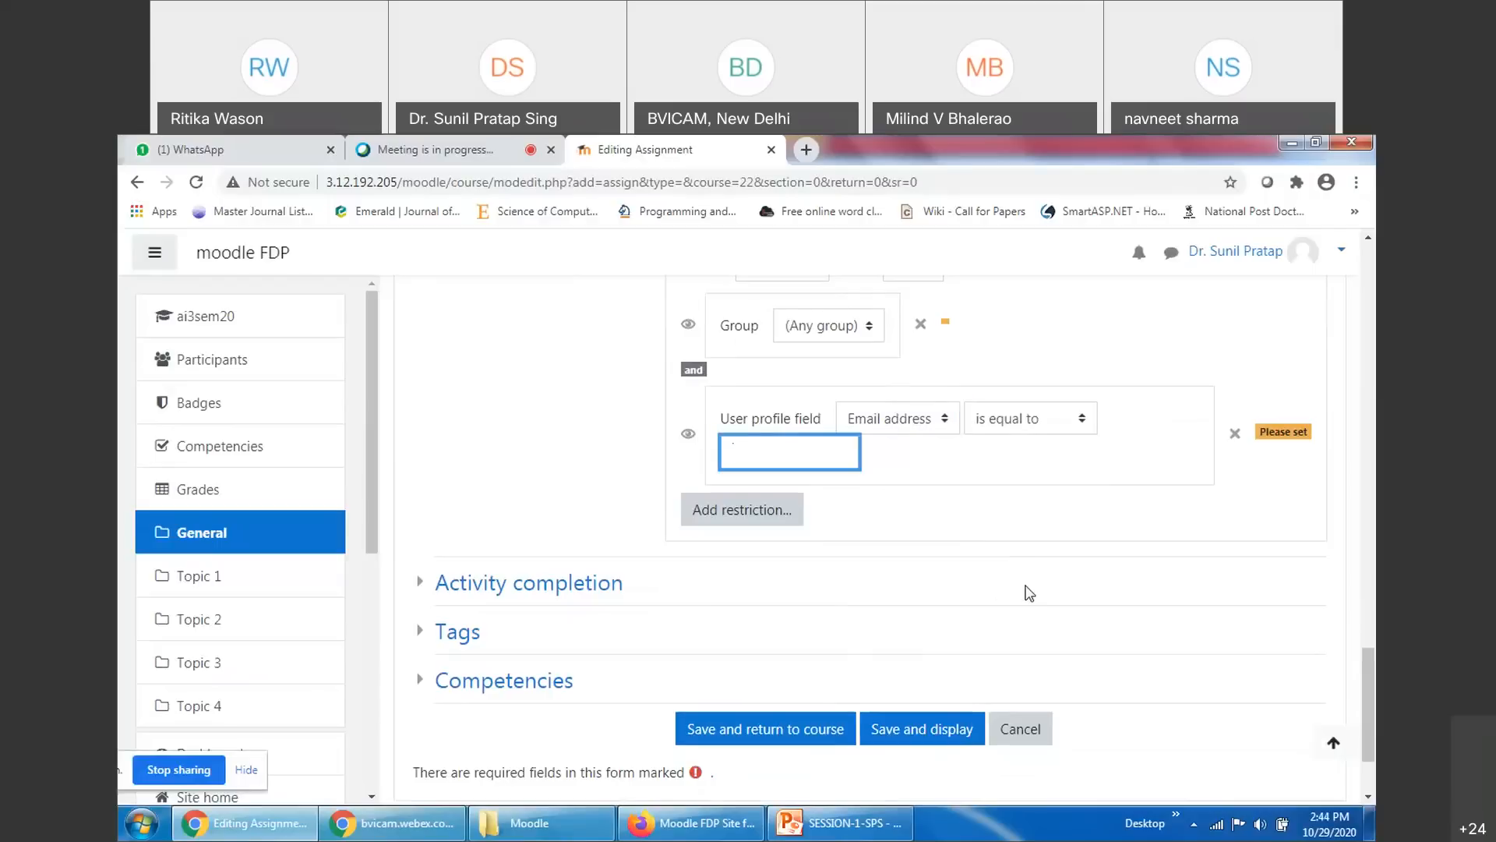
pyautogui.click(916, 425)
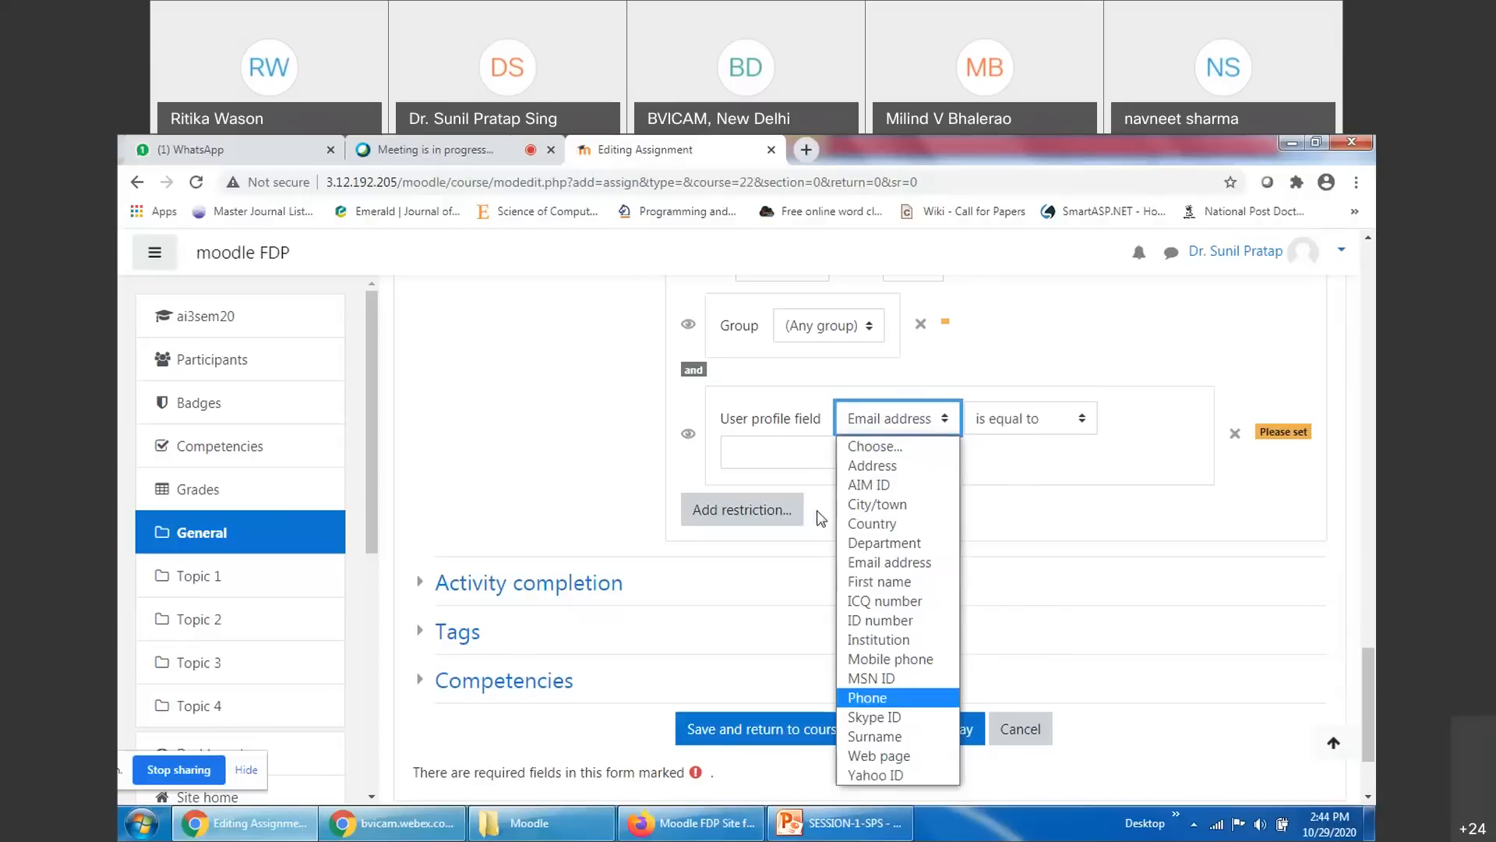
pyautogui.click(1065, 527)
# Remove the user profile and group access restrictions from the assignment
pyautogui.scroll(5, 755, 550)
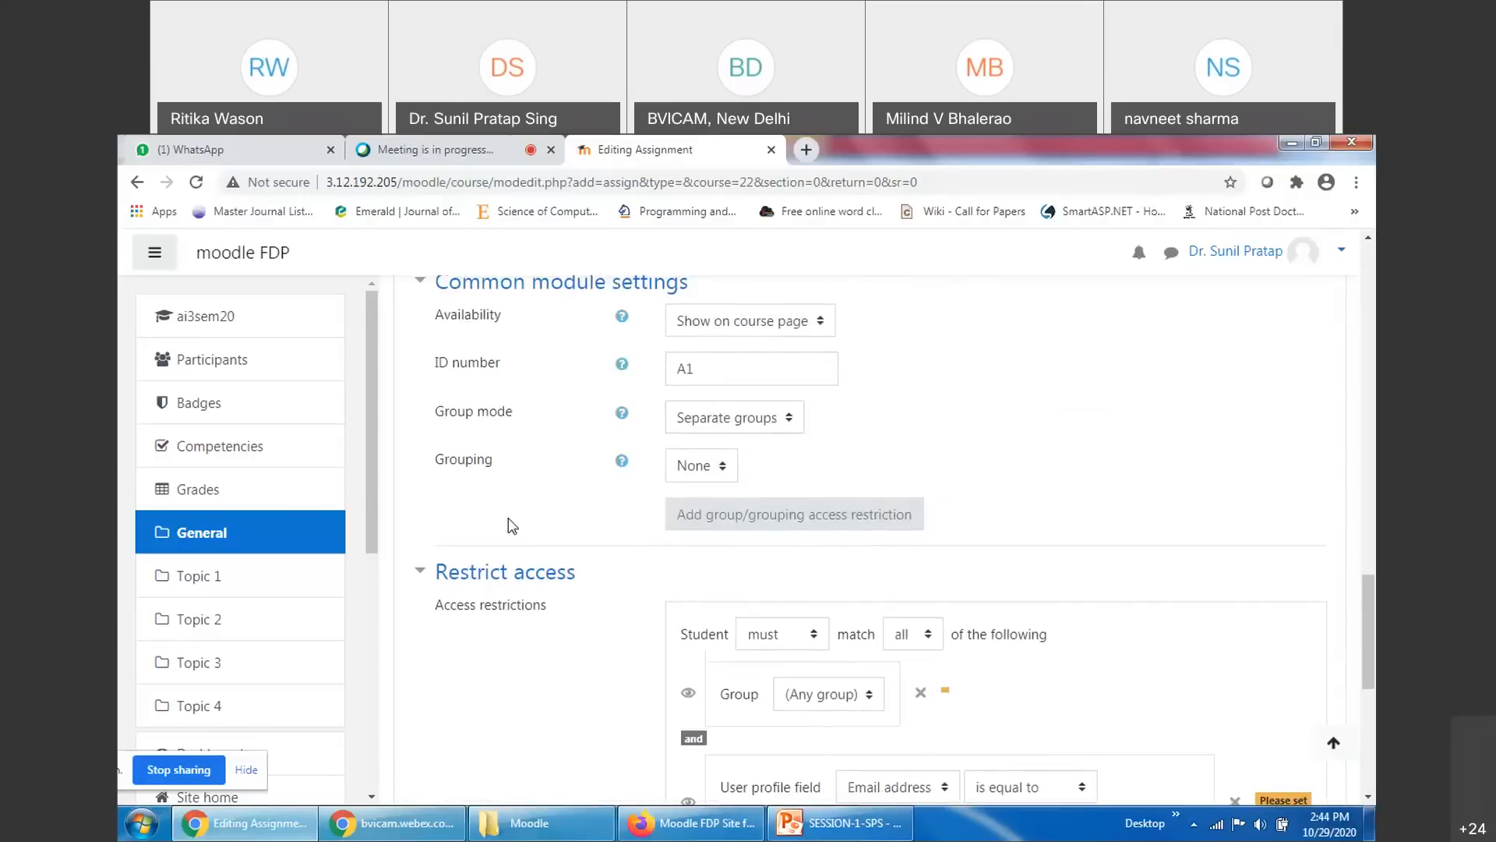
pyautogui.scroll(-3, 1011, 681)
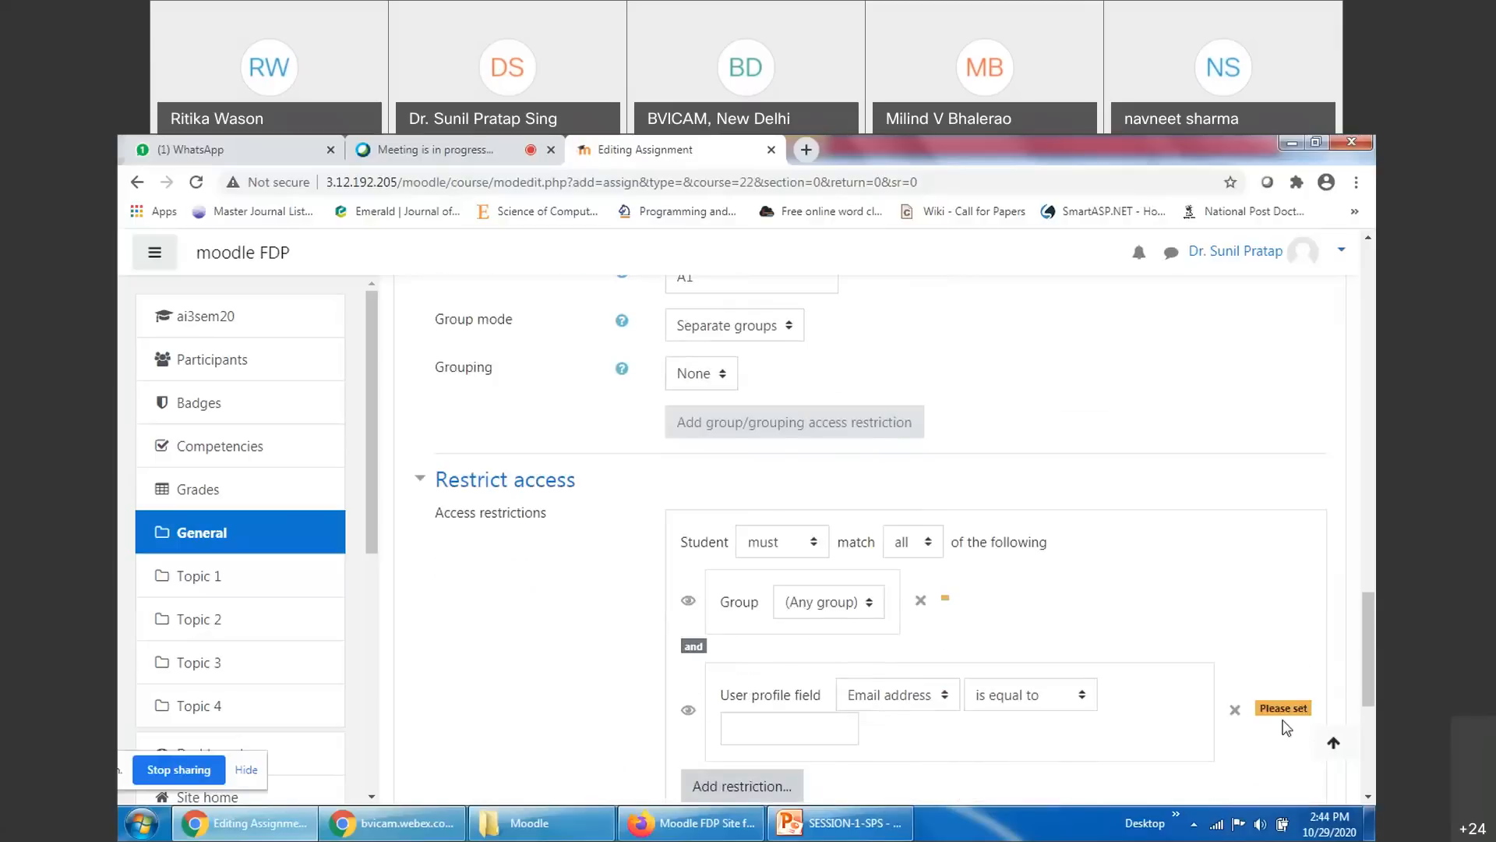
pyautogui.click(1235, 525)
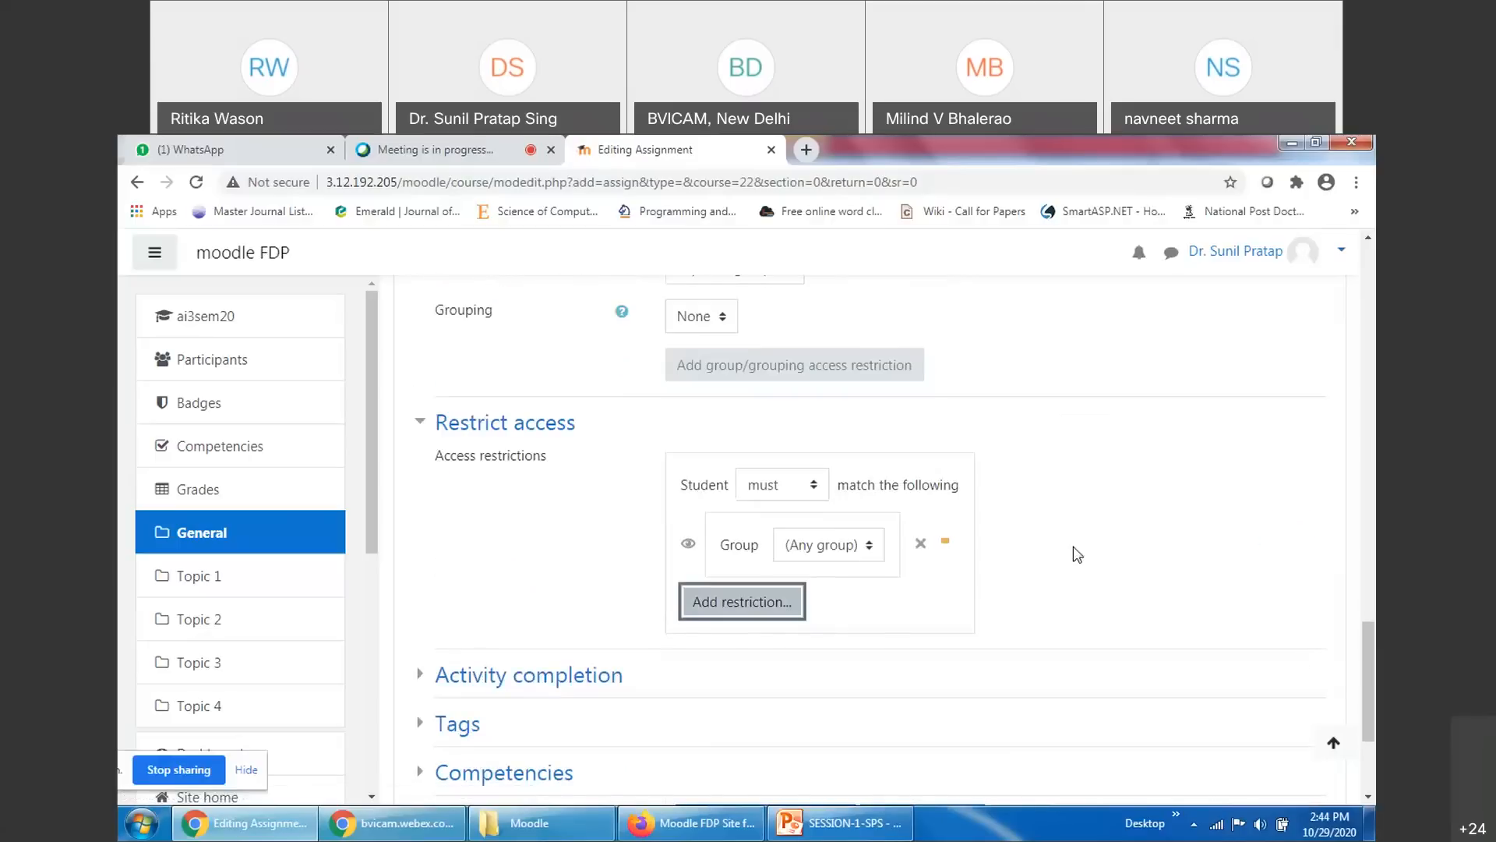
pyautogui.click(920, 544)
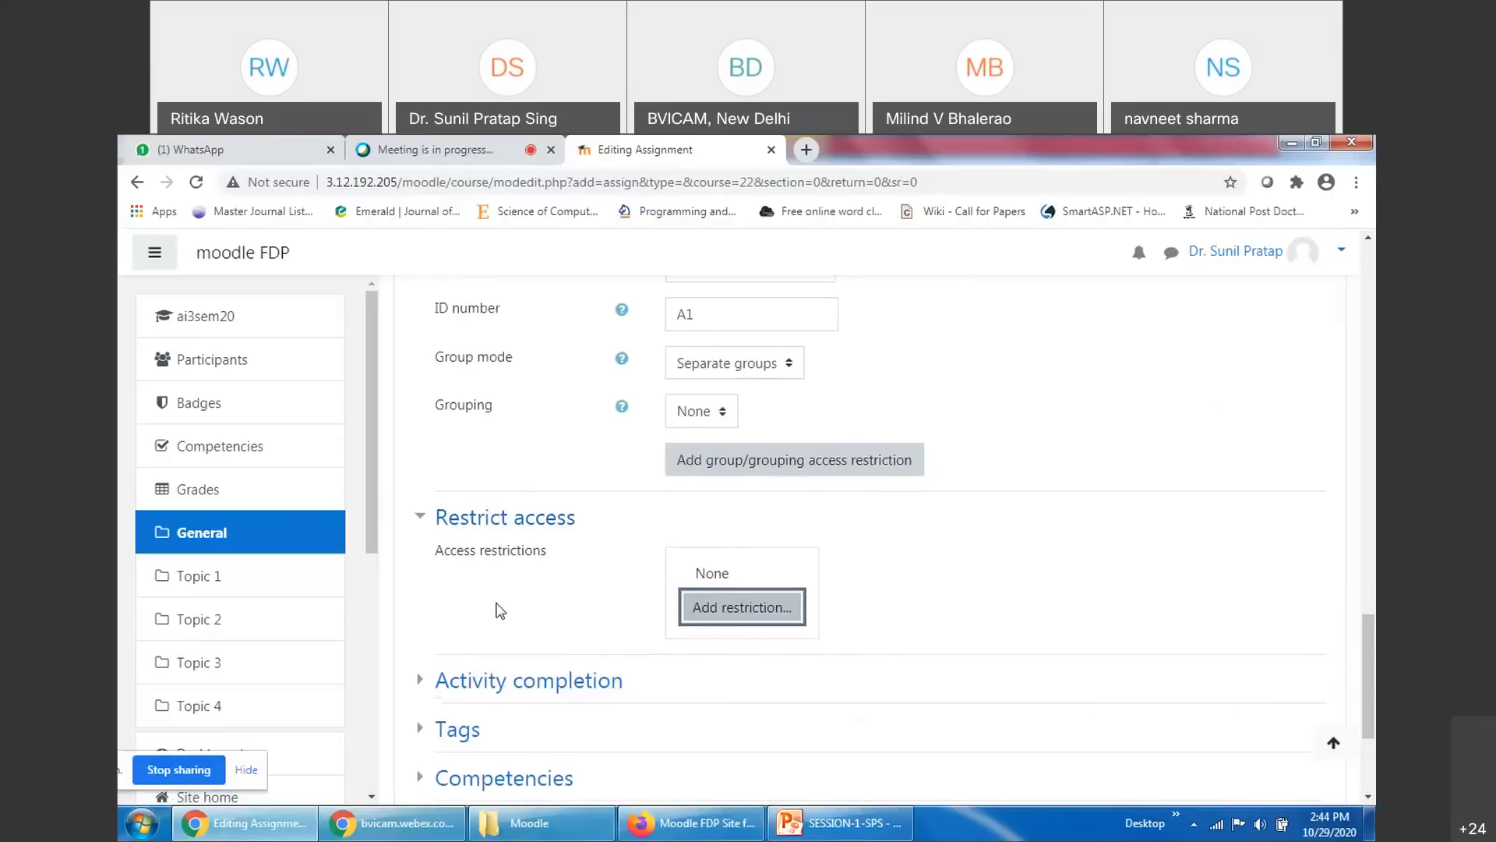
# Set the assignment's group mode to No groups in the common module settings
pyautogui.scroll(3, 702, 566)
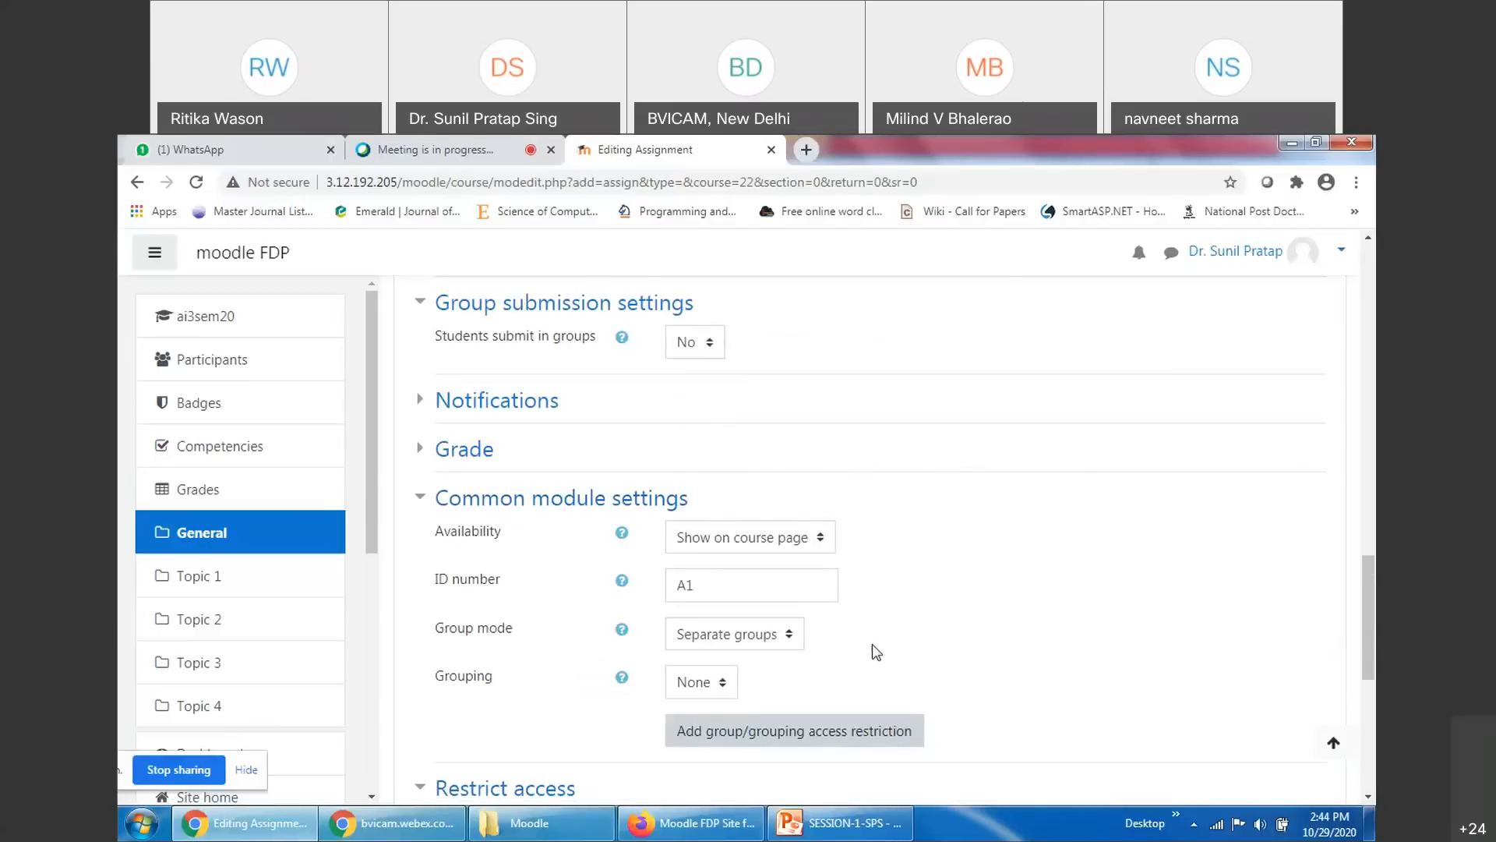
pyautogui.click(734, 642)
pyautogui.click(736, 665)
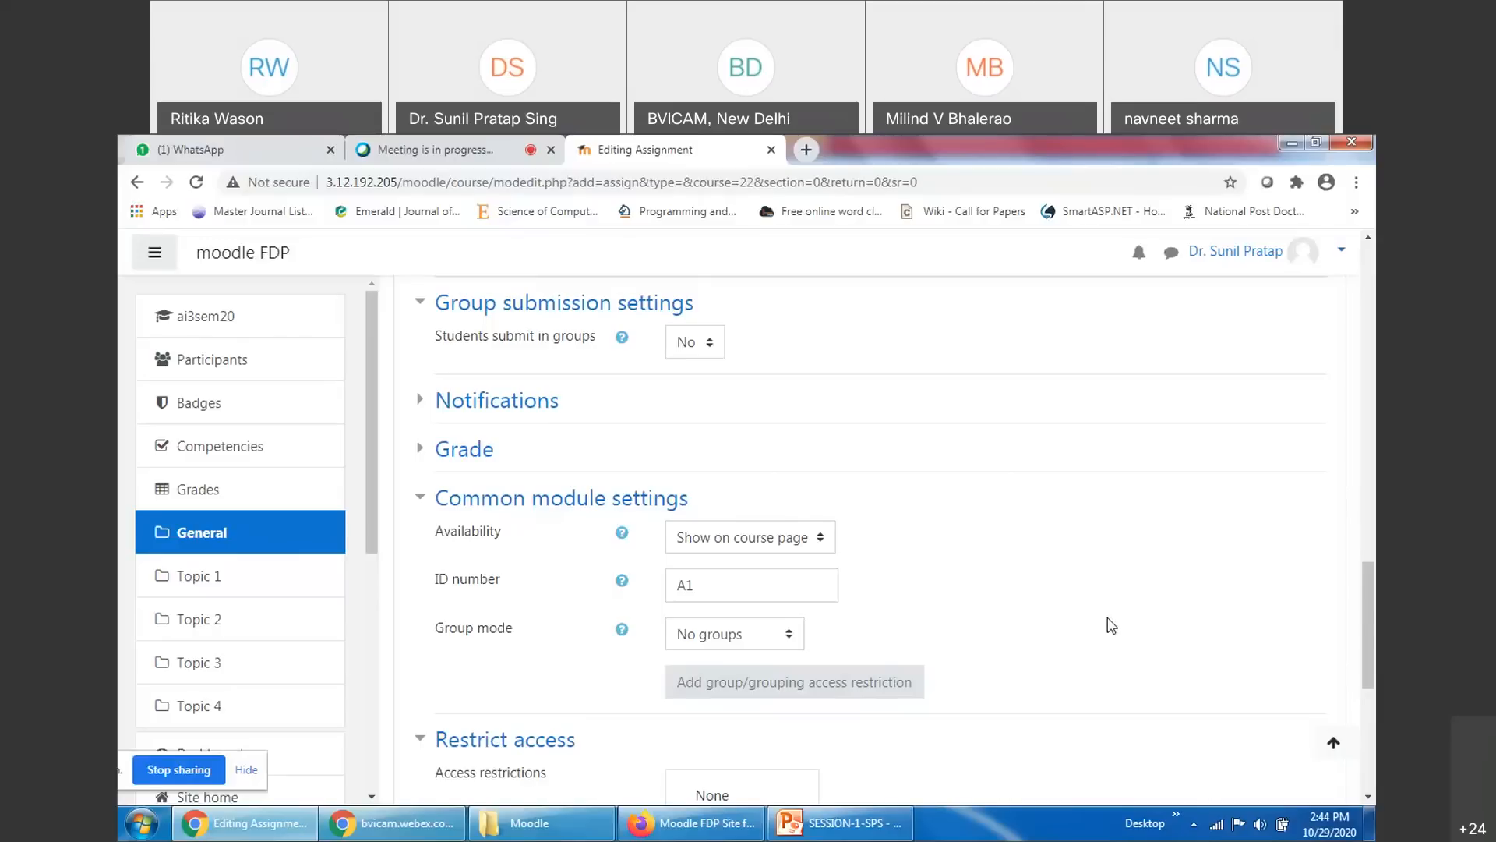
# Try a nested restriction set and a user profile access restriction on the assignment, removing each one
pyautogui.scroll(-4, 1111, 625)
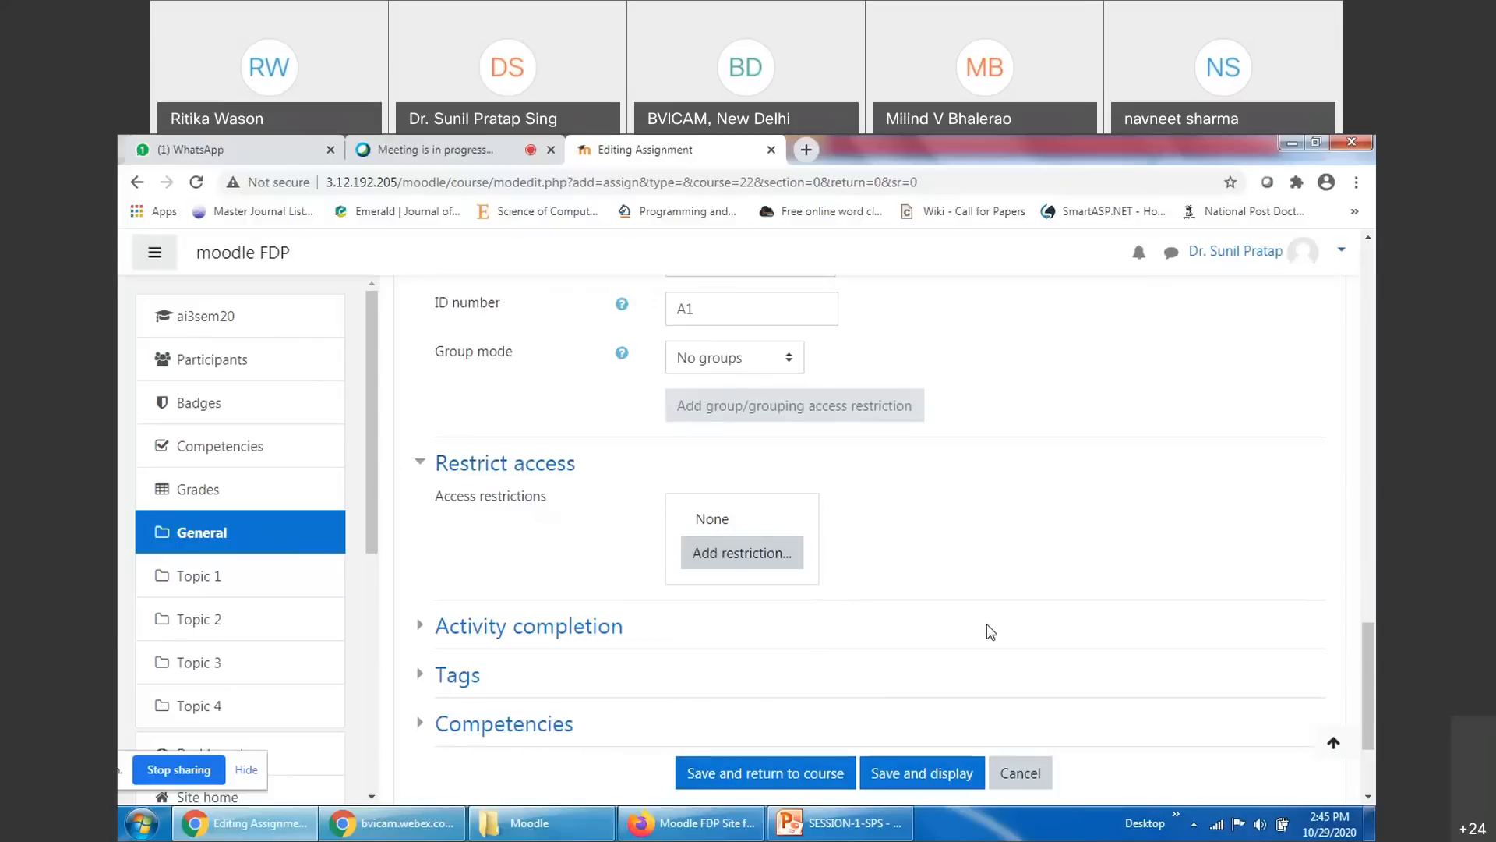
pyautogui.click(747, 558)
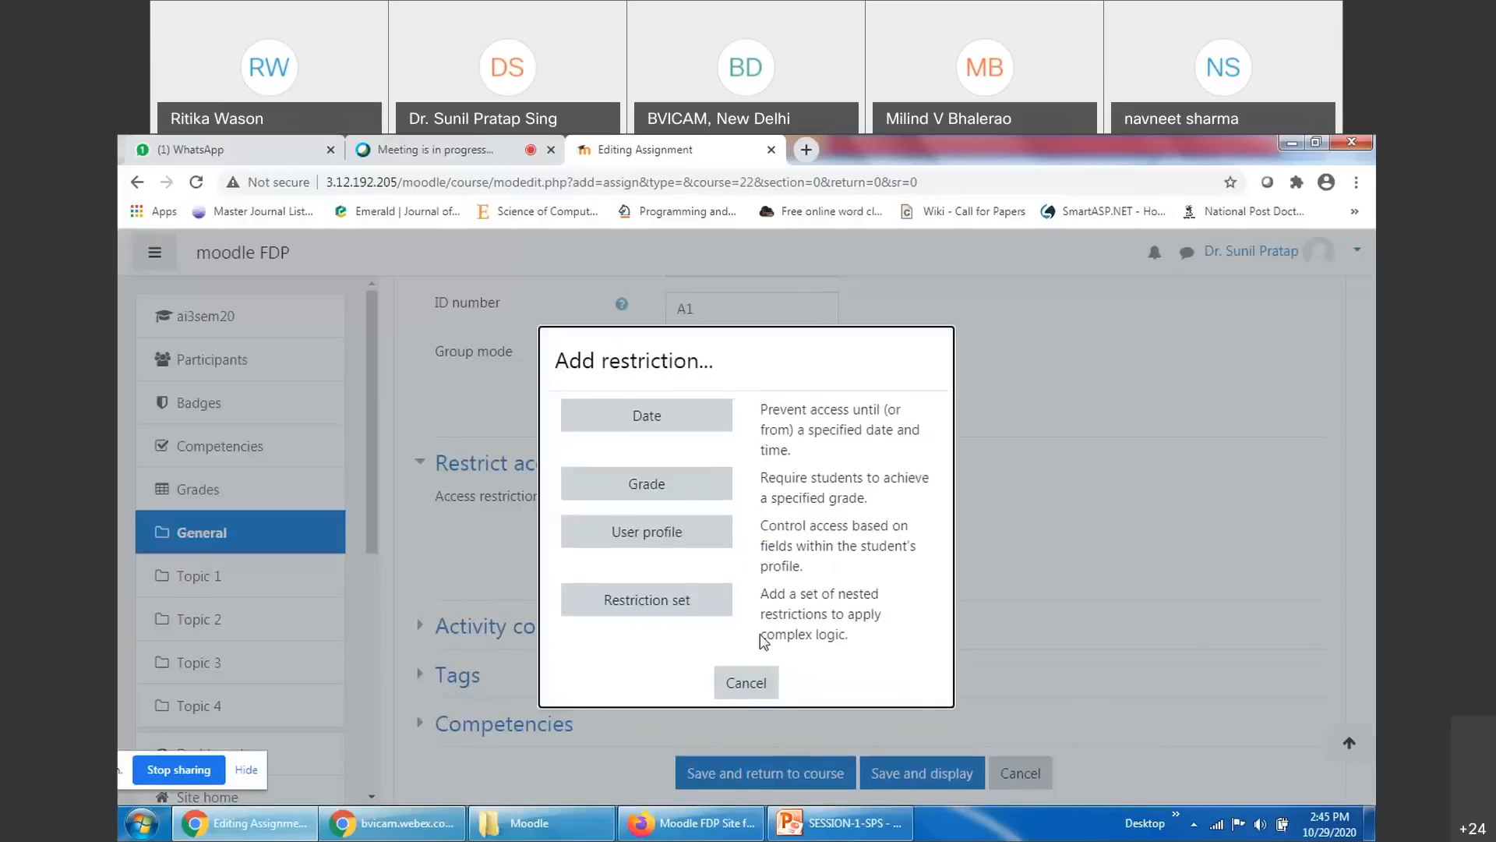
pyautogui.click(678, 600)
pyautogui.click(812, 608)
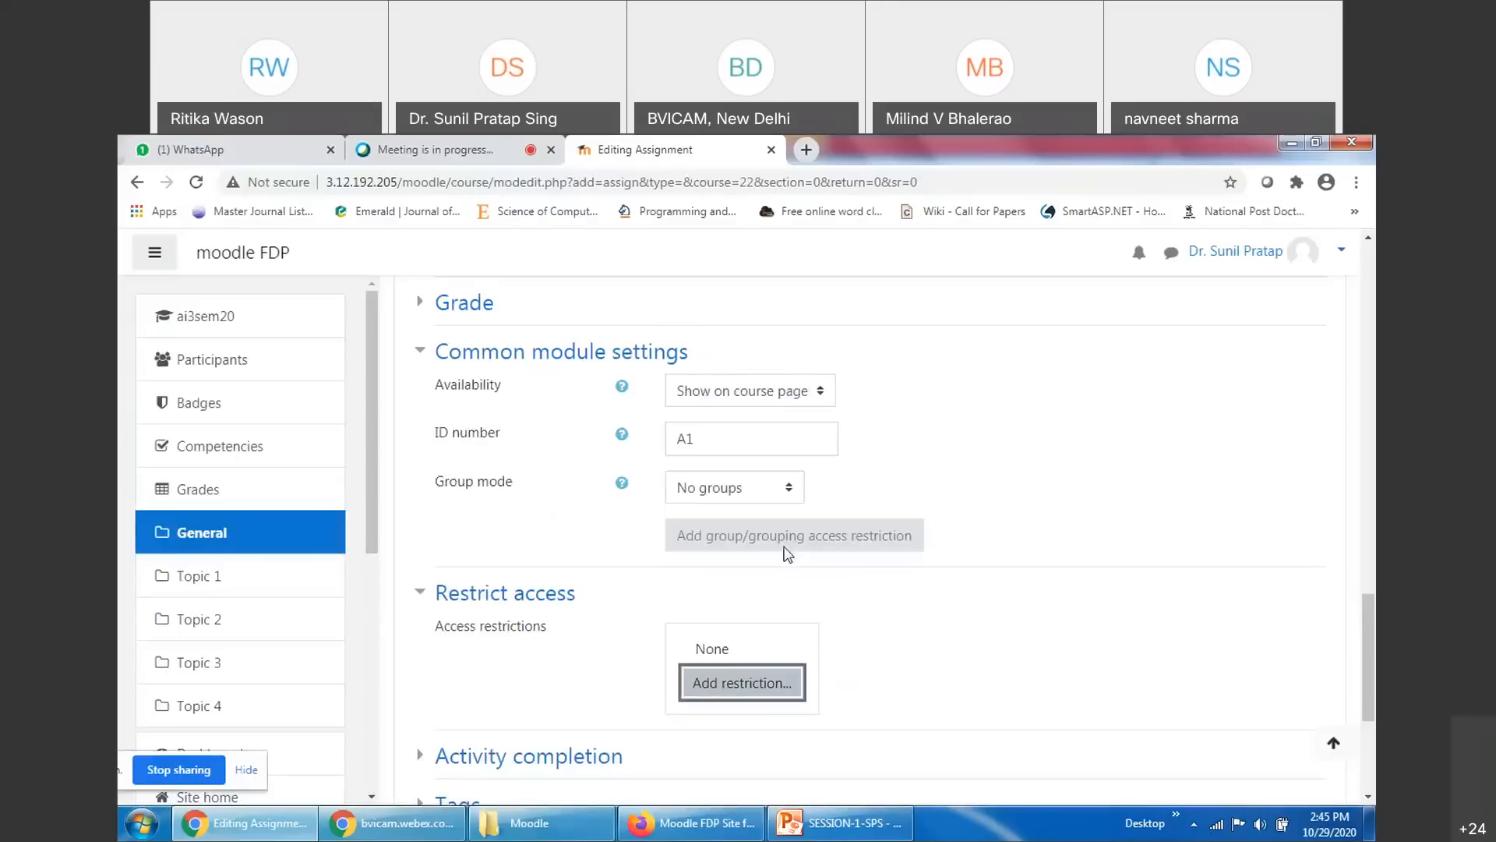
pyautogui.click(738, 685)
pyautogui.click(736, 528)
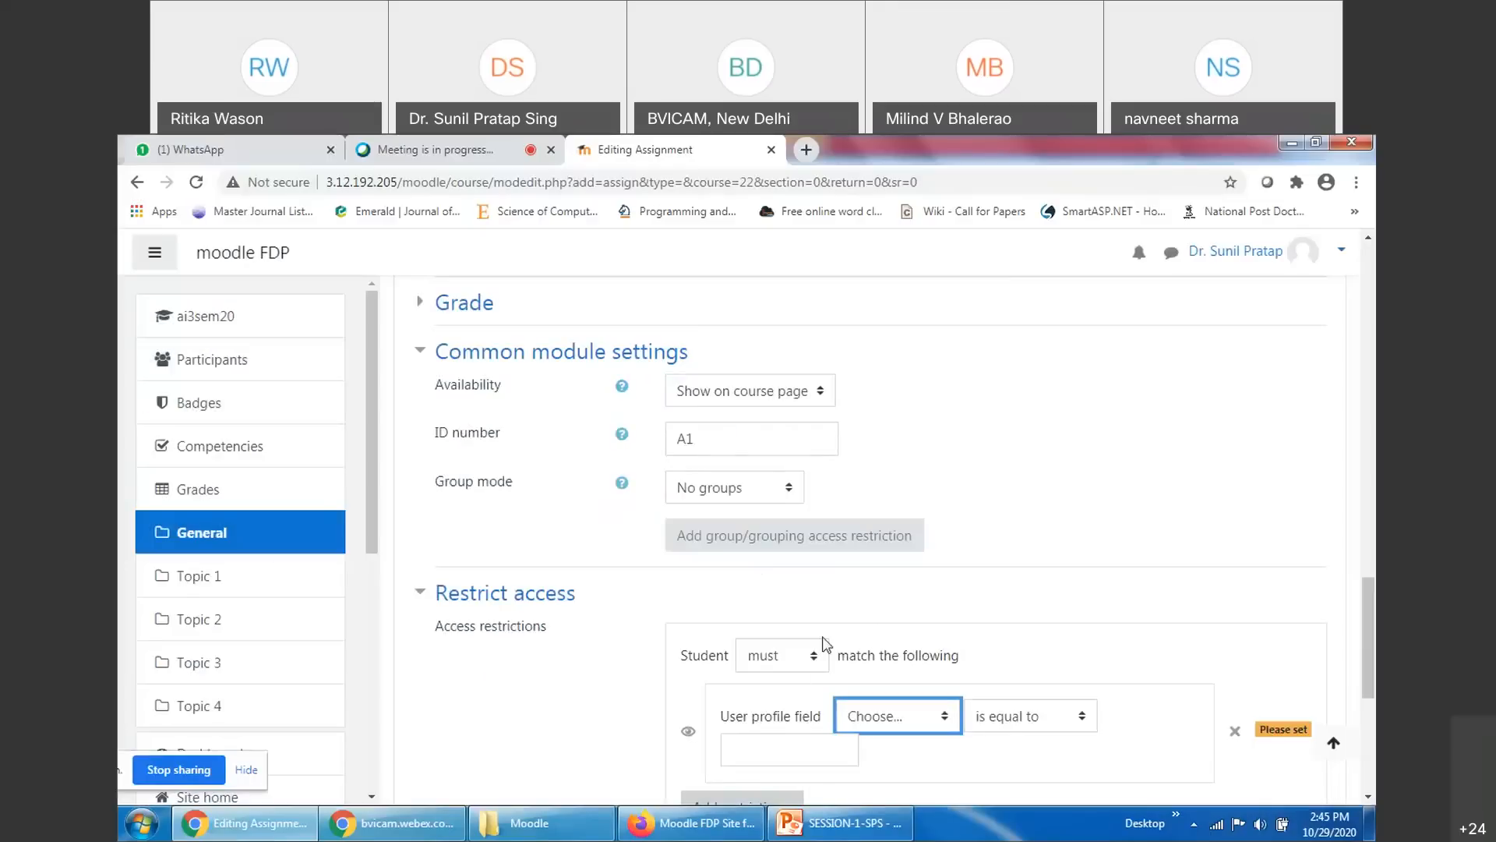
pyautogui.click(1235, 731)
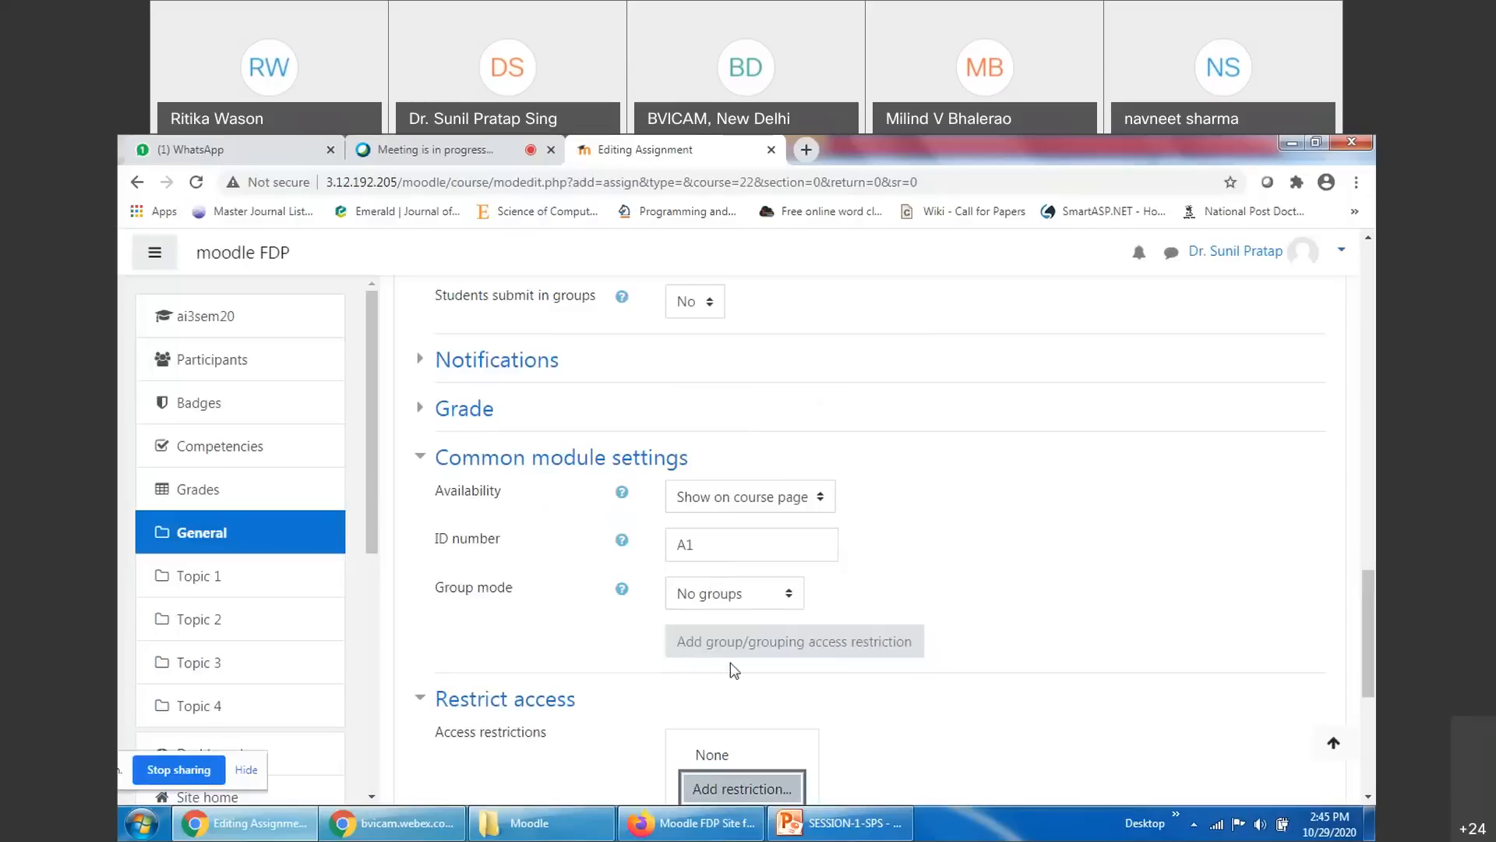
# Try a grade access restriction, review the grade items it offers, and remove the restriction
pyautogui.scroll(-5, 731, 669)
pyautogui.click(742, 417)
pyautogui.click(702, 490)
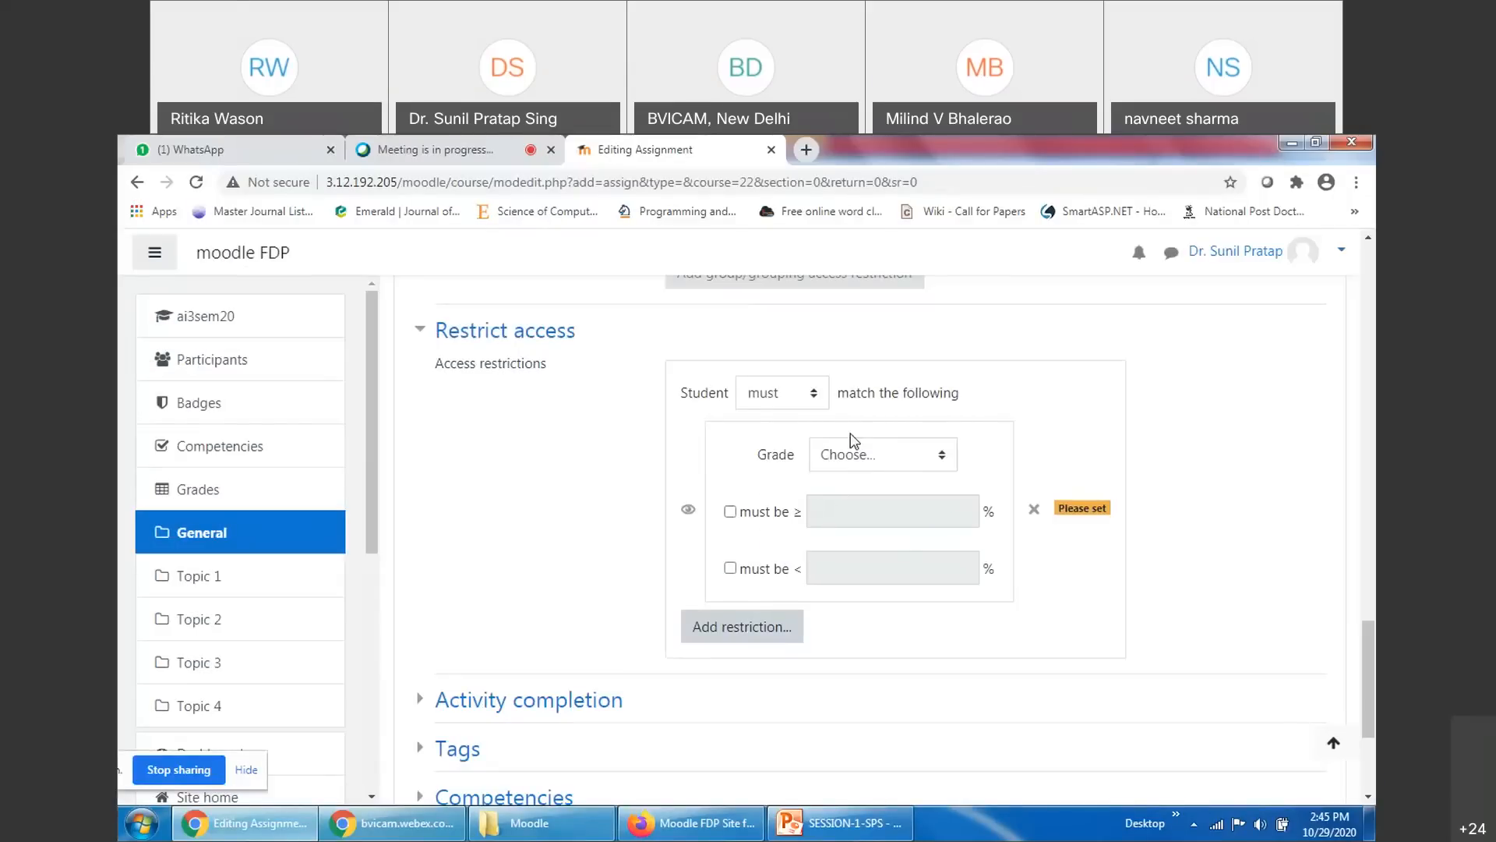
pyautogui.click(872, 456)
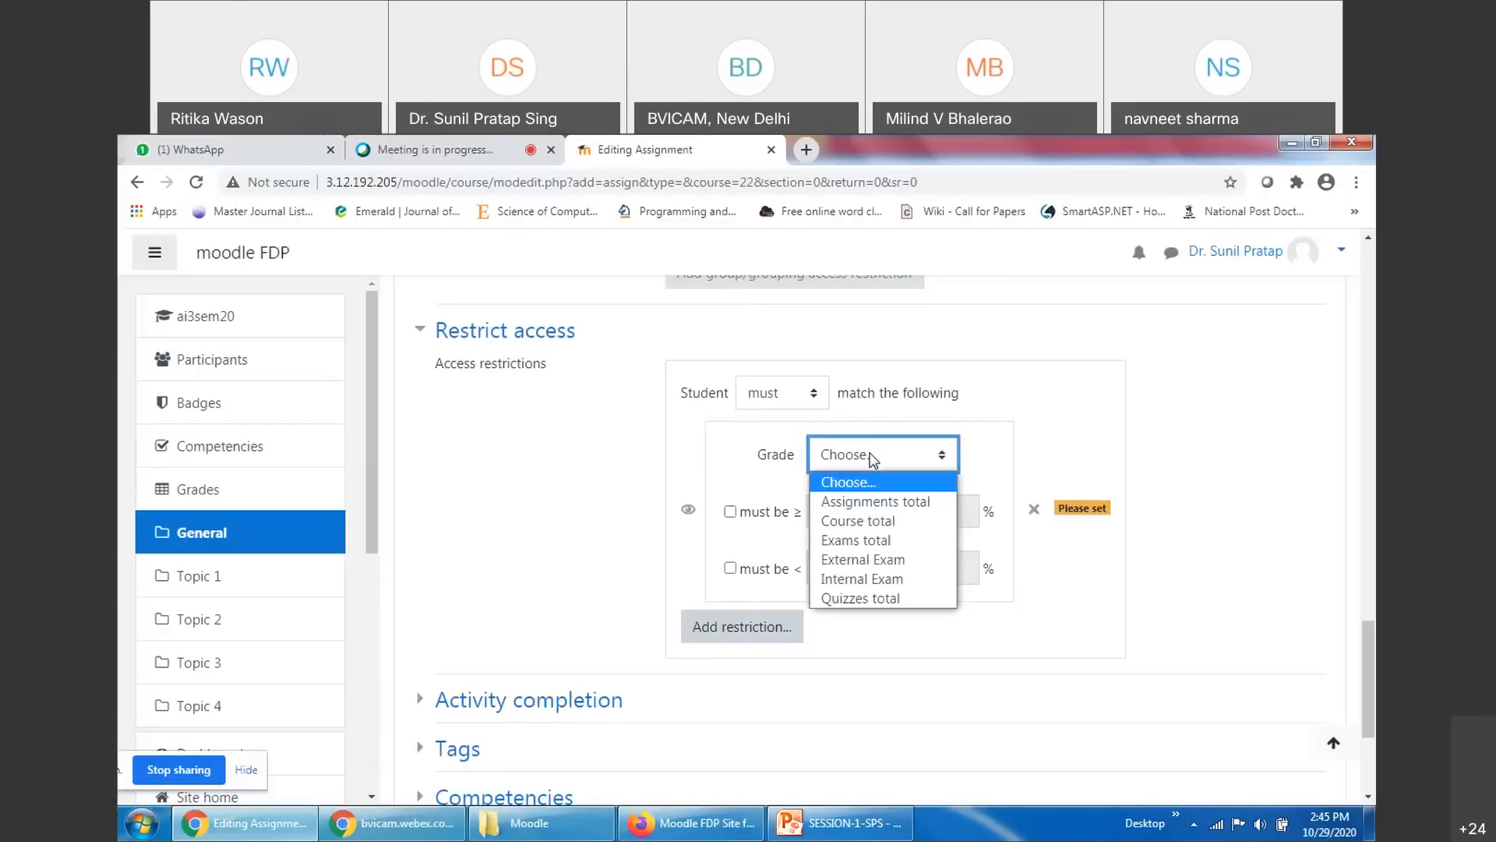
pyautogui.click(904, 634)
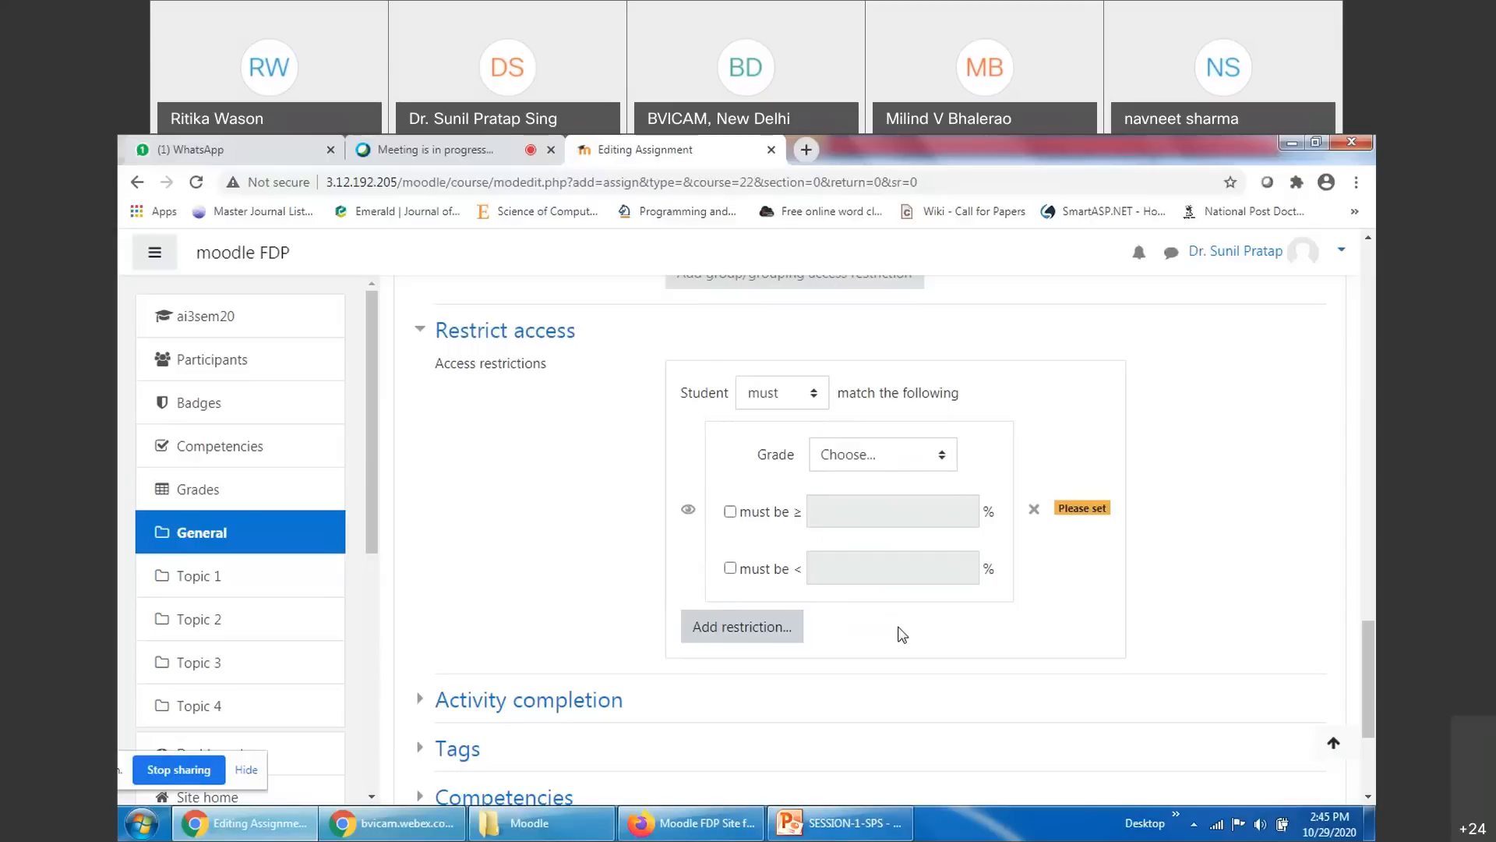
pyautogui.click(1035, 509)
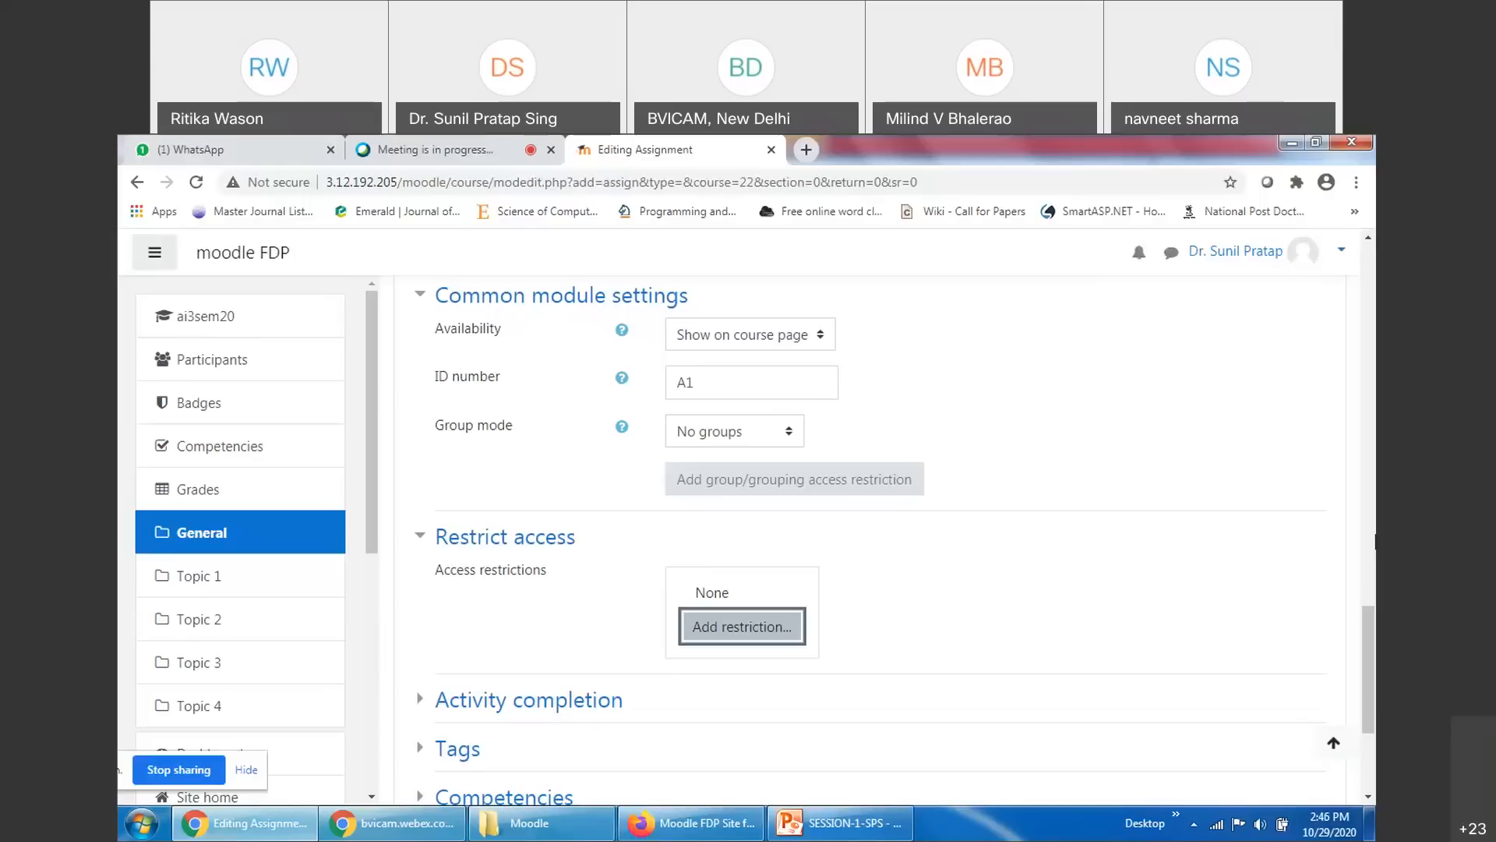
# Read the participants' messages in the Webex meeting chat, and return to the Moodle assignment form
pyautogui.click(436, 150)
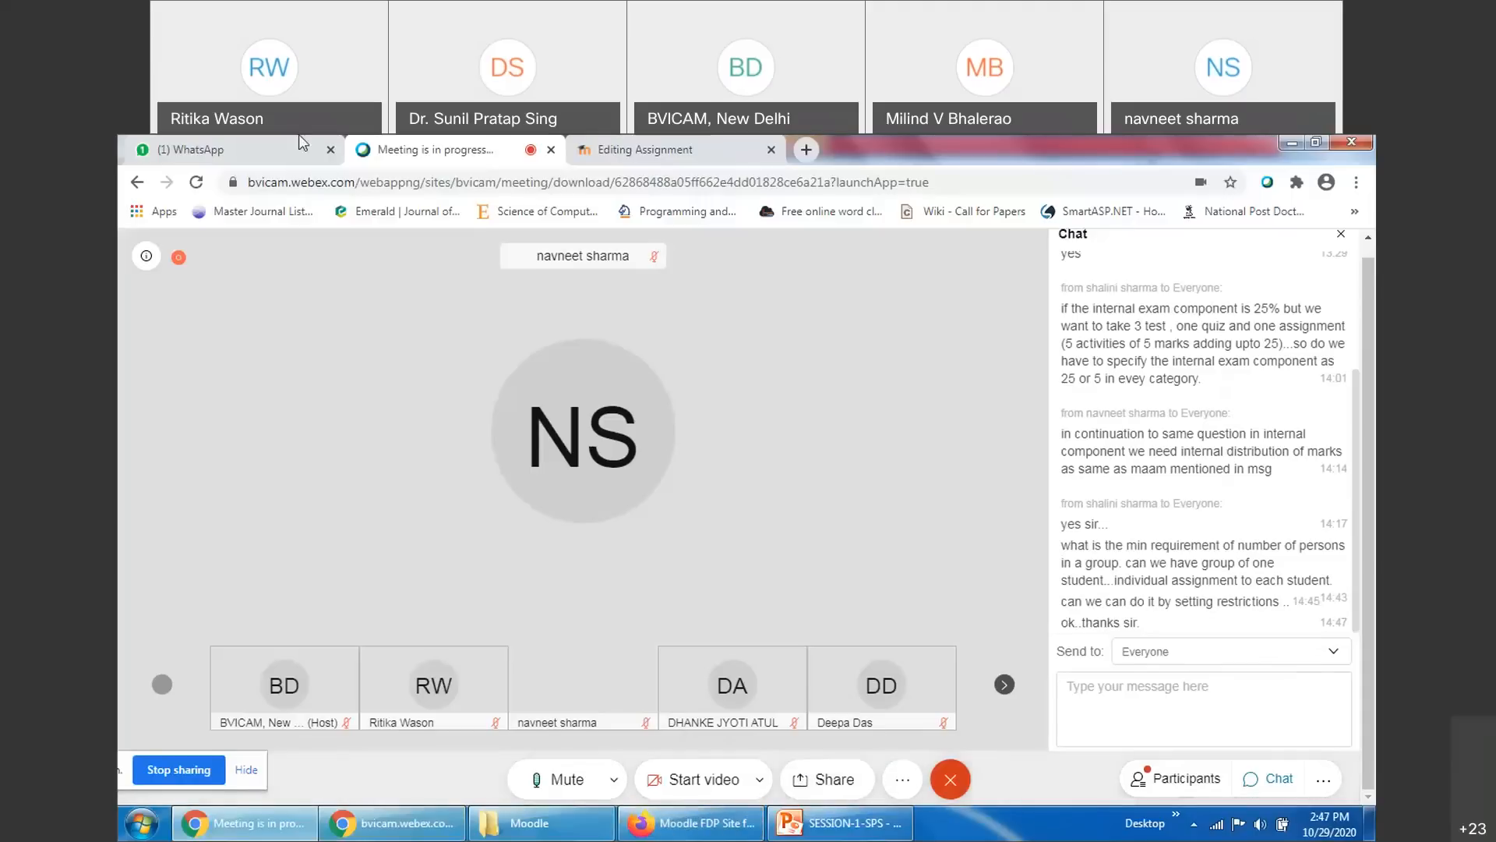
pyautogui.click(247, 137)
pyautogui.click(631, 149)
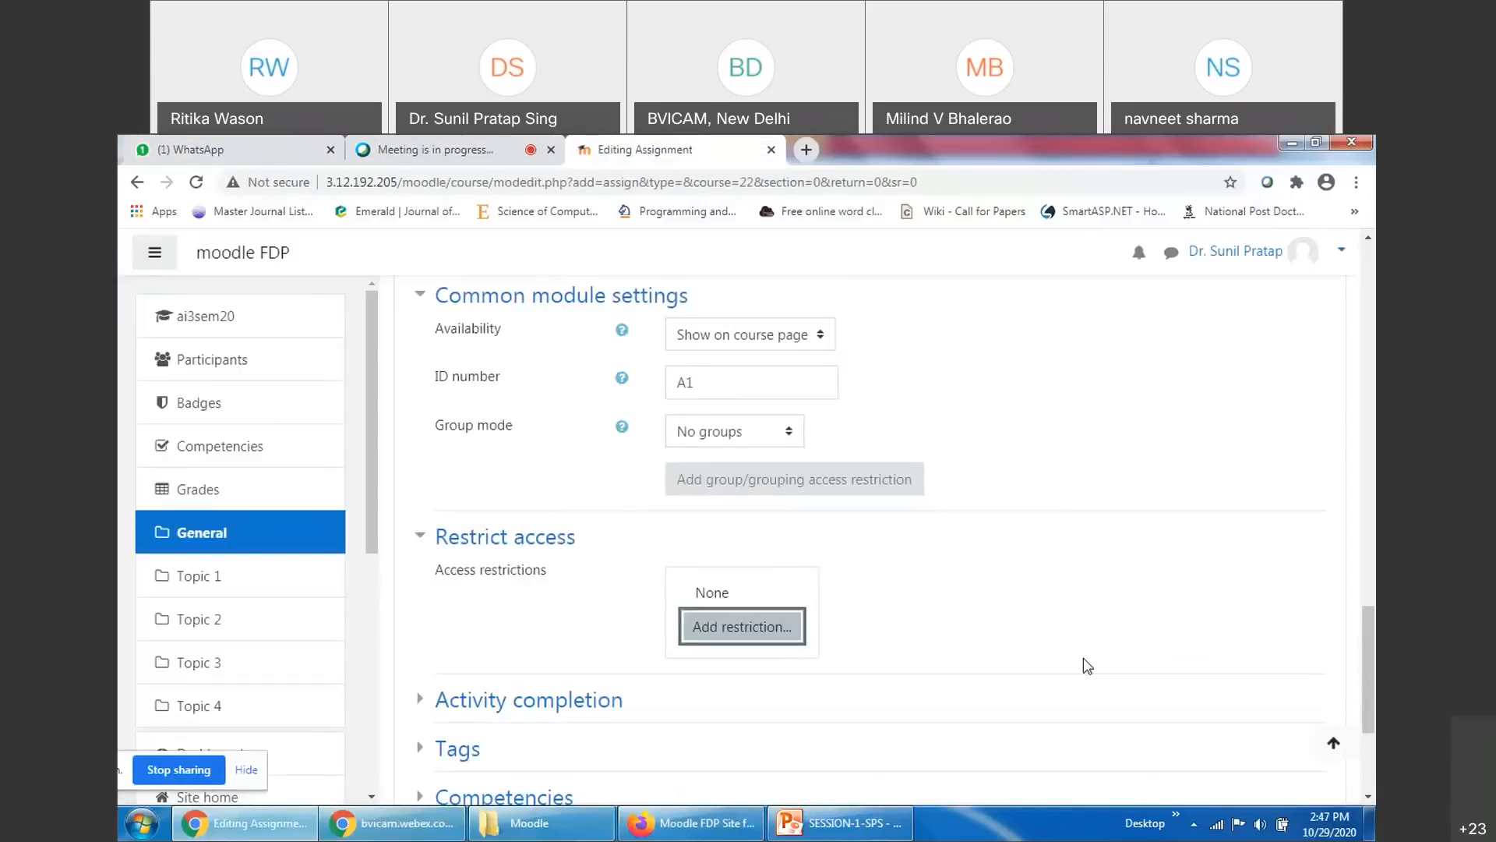
# Collapse the restrict access and common module settings, and expand the activity completion settings
pyautogui.click(421, 537)
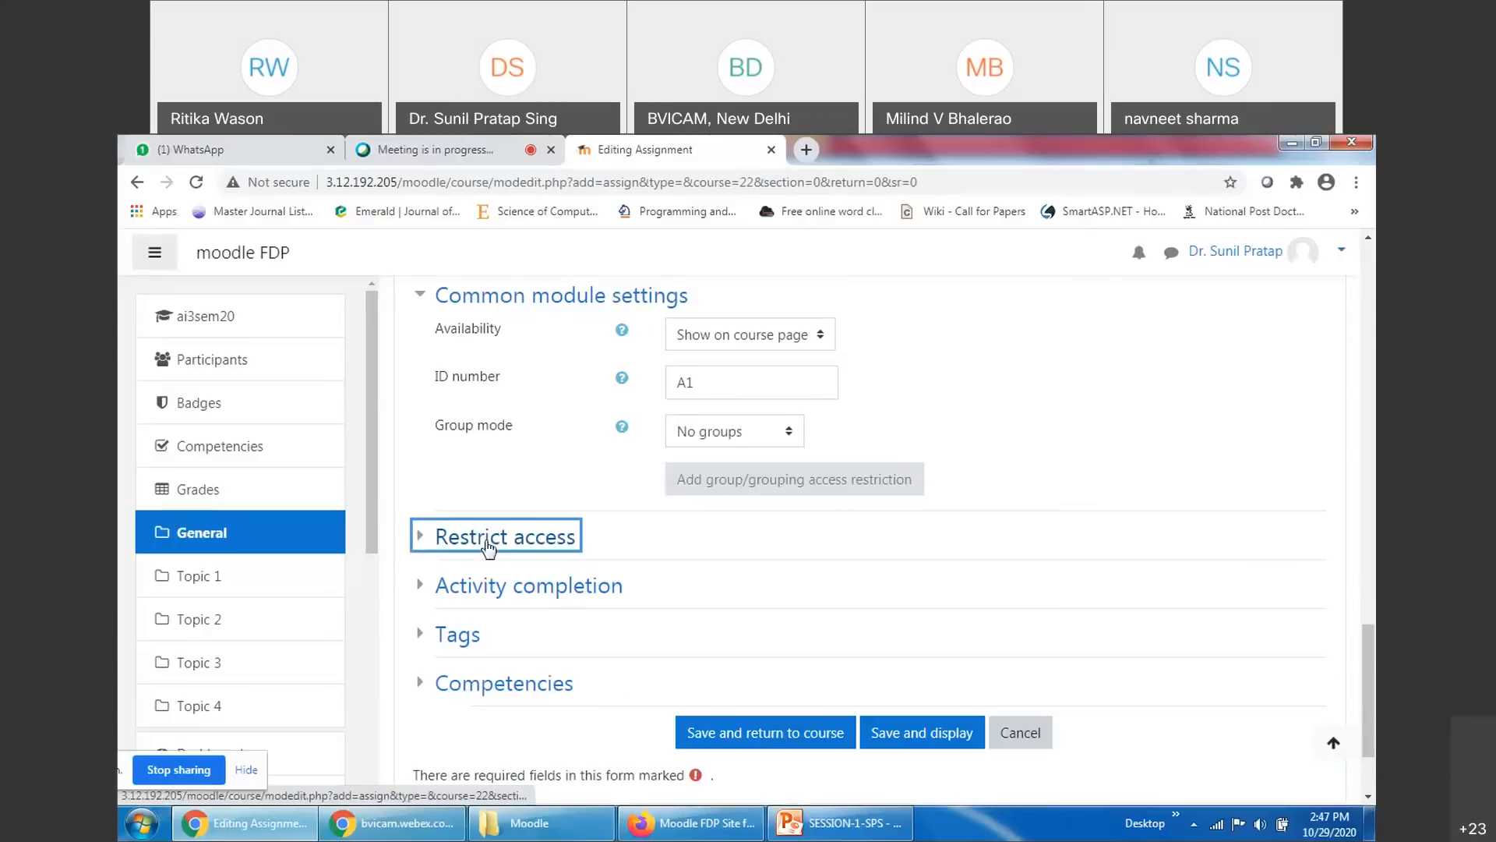
pyautogui.click(419, 295)
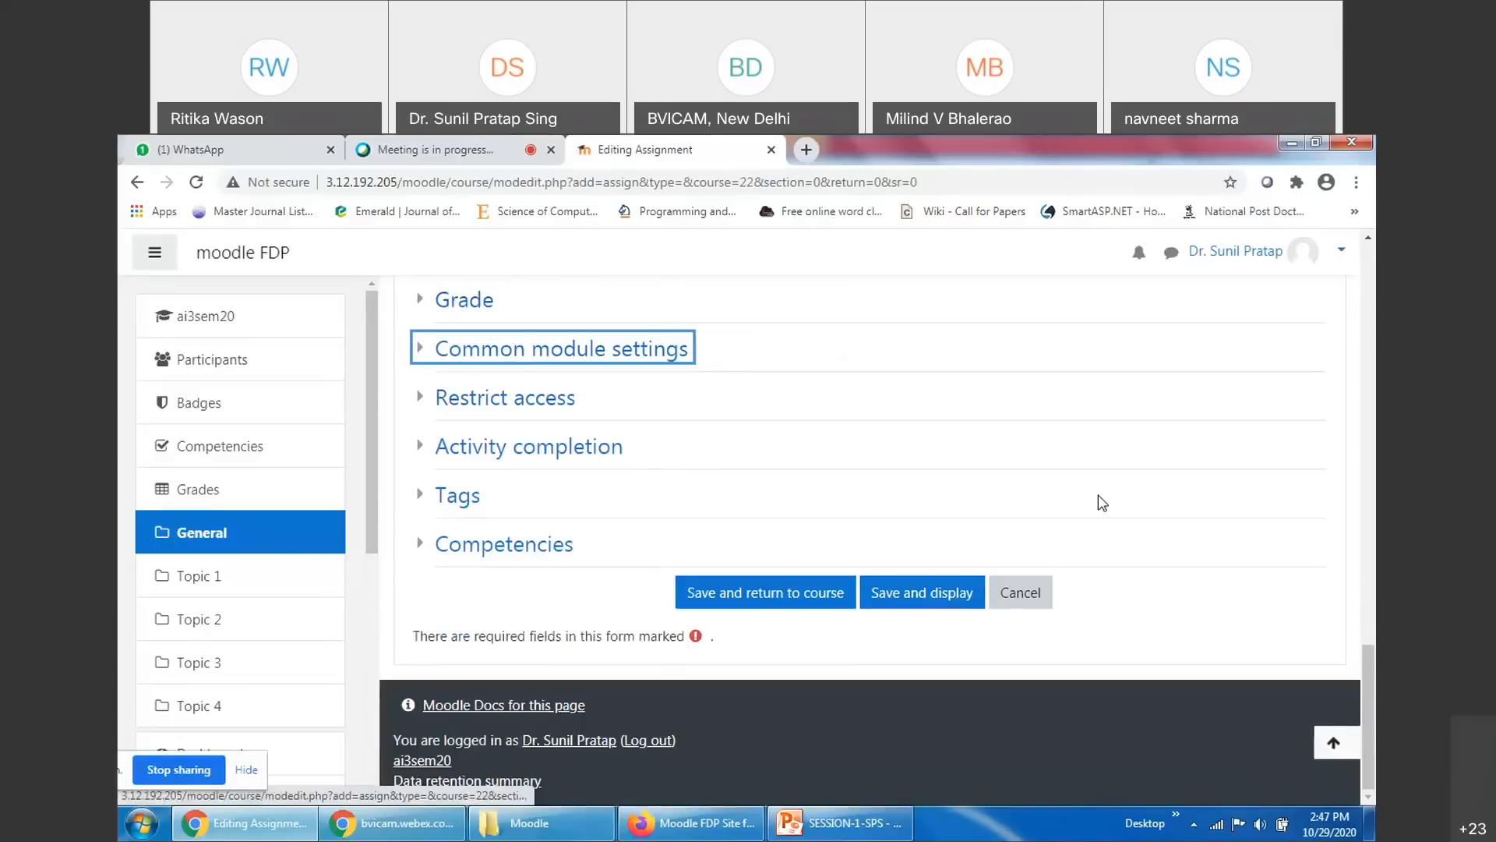
pyautogui.click(483, 447)
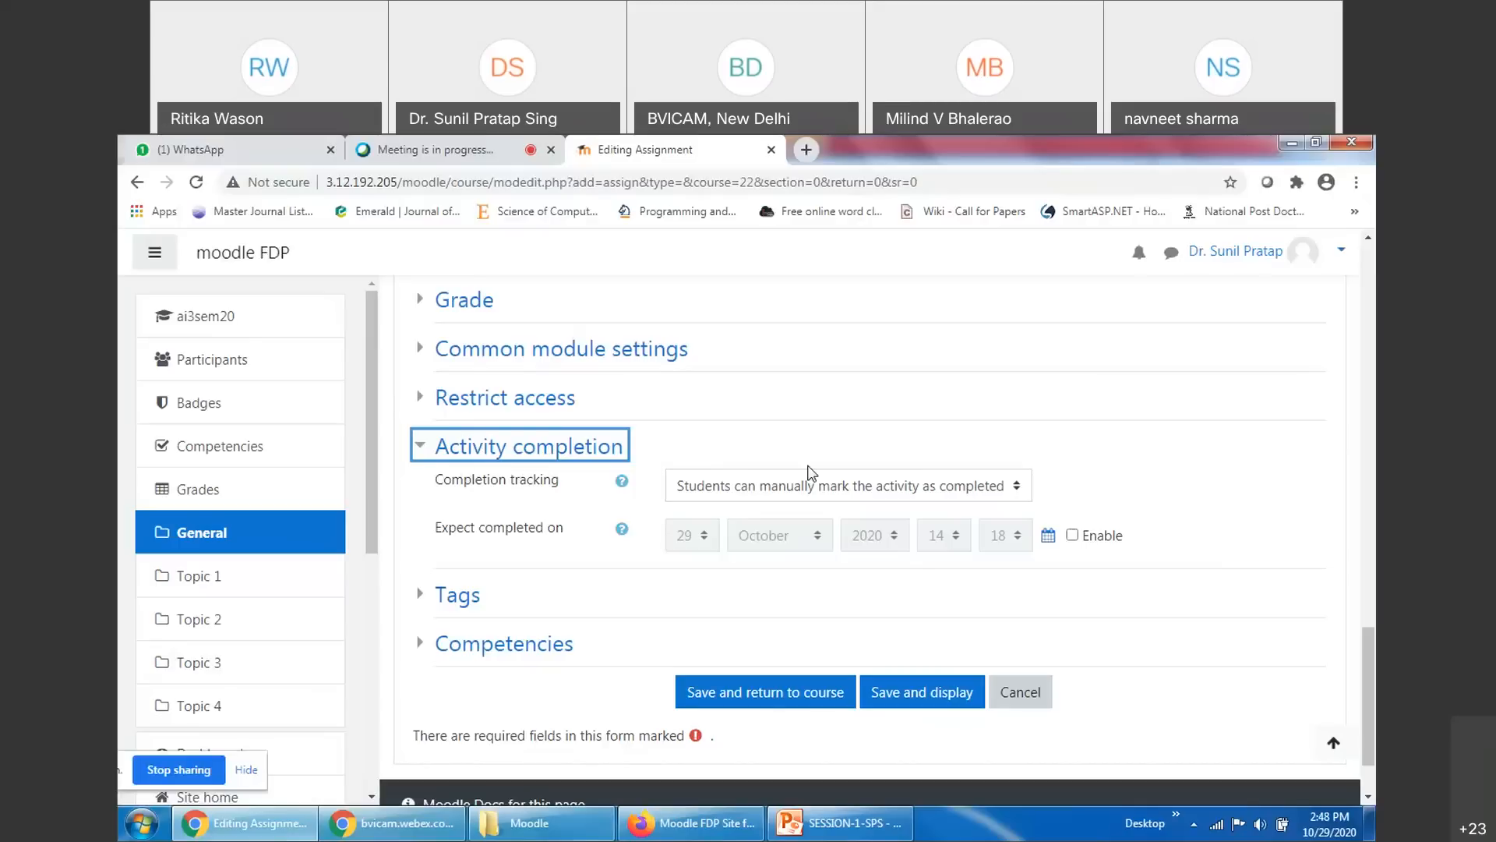
# Set completion tracking to Show activity as complete when conditions are met, and require students to receive a grade to complete the activity
pyautogui.click(796, 491)
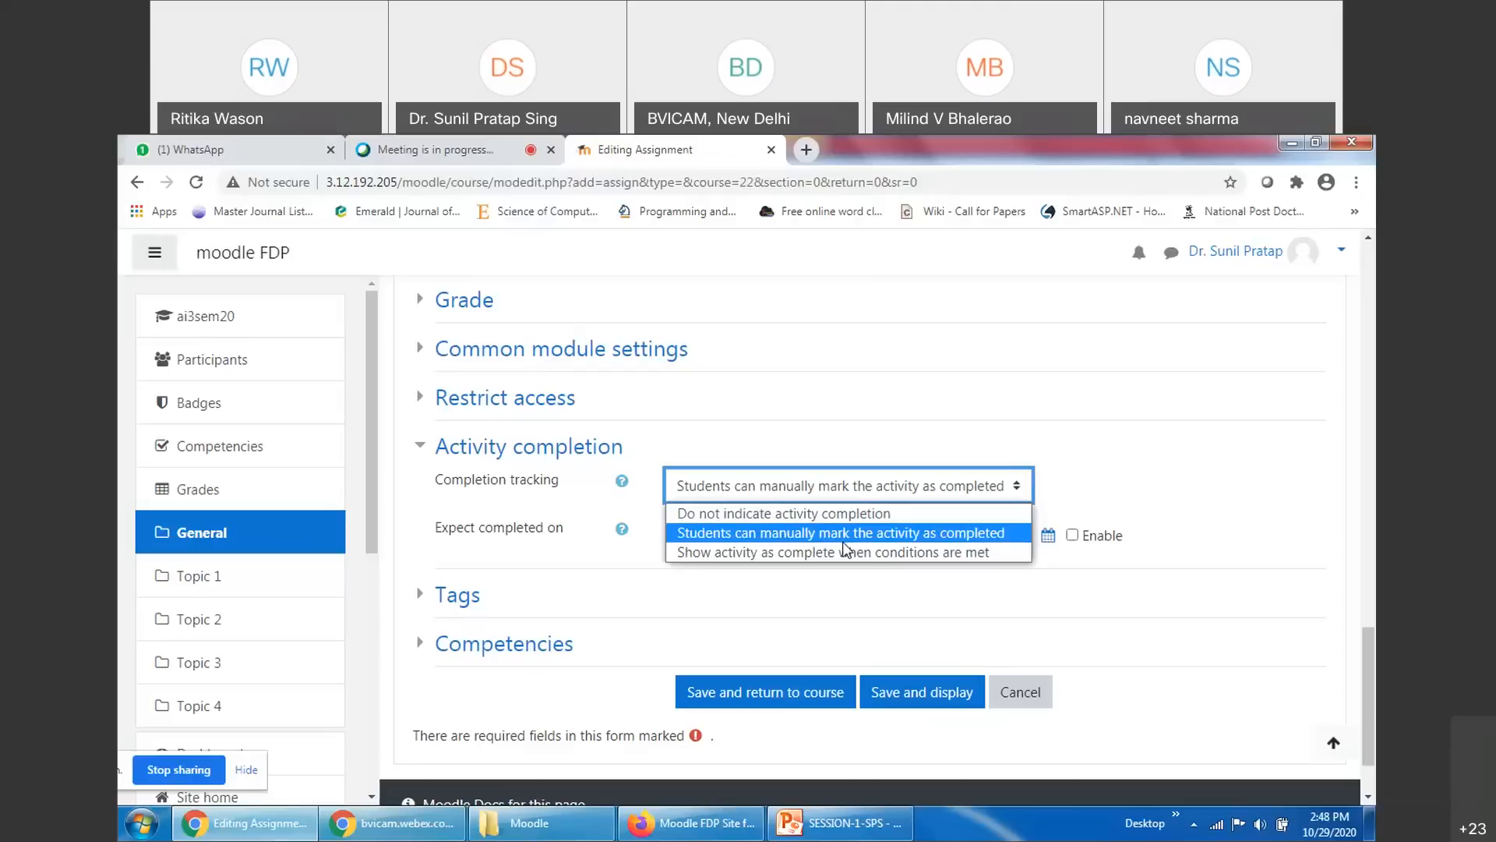
pyautogui.click(844, 541)
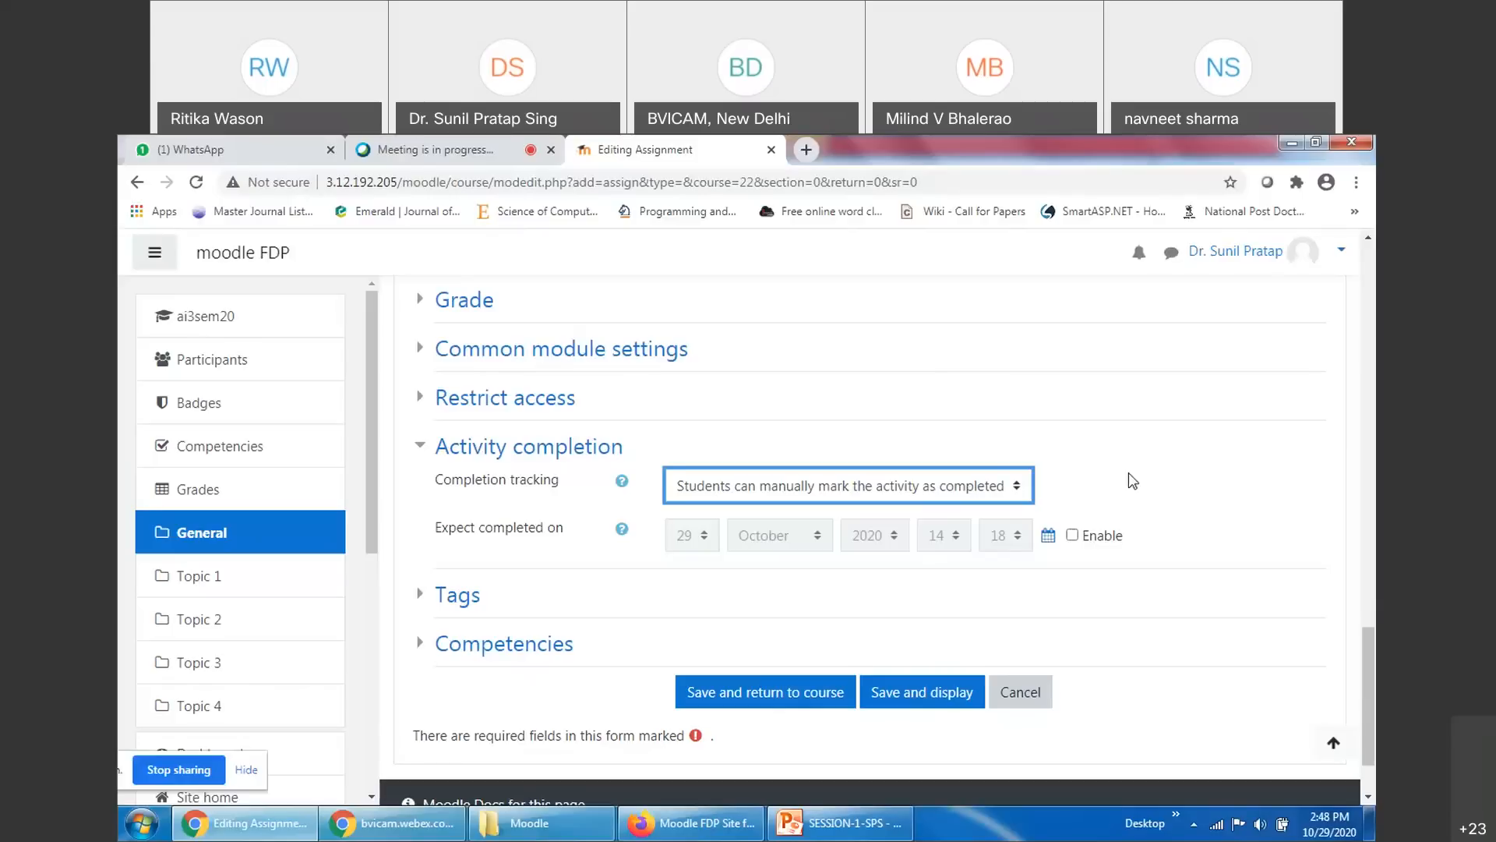
pyautogui.click(980, 486)
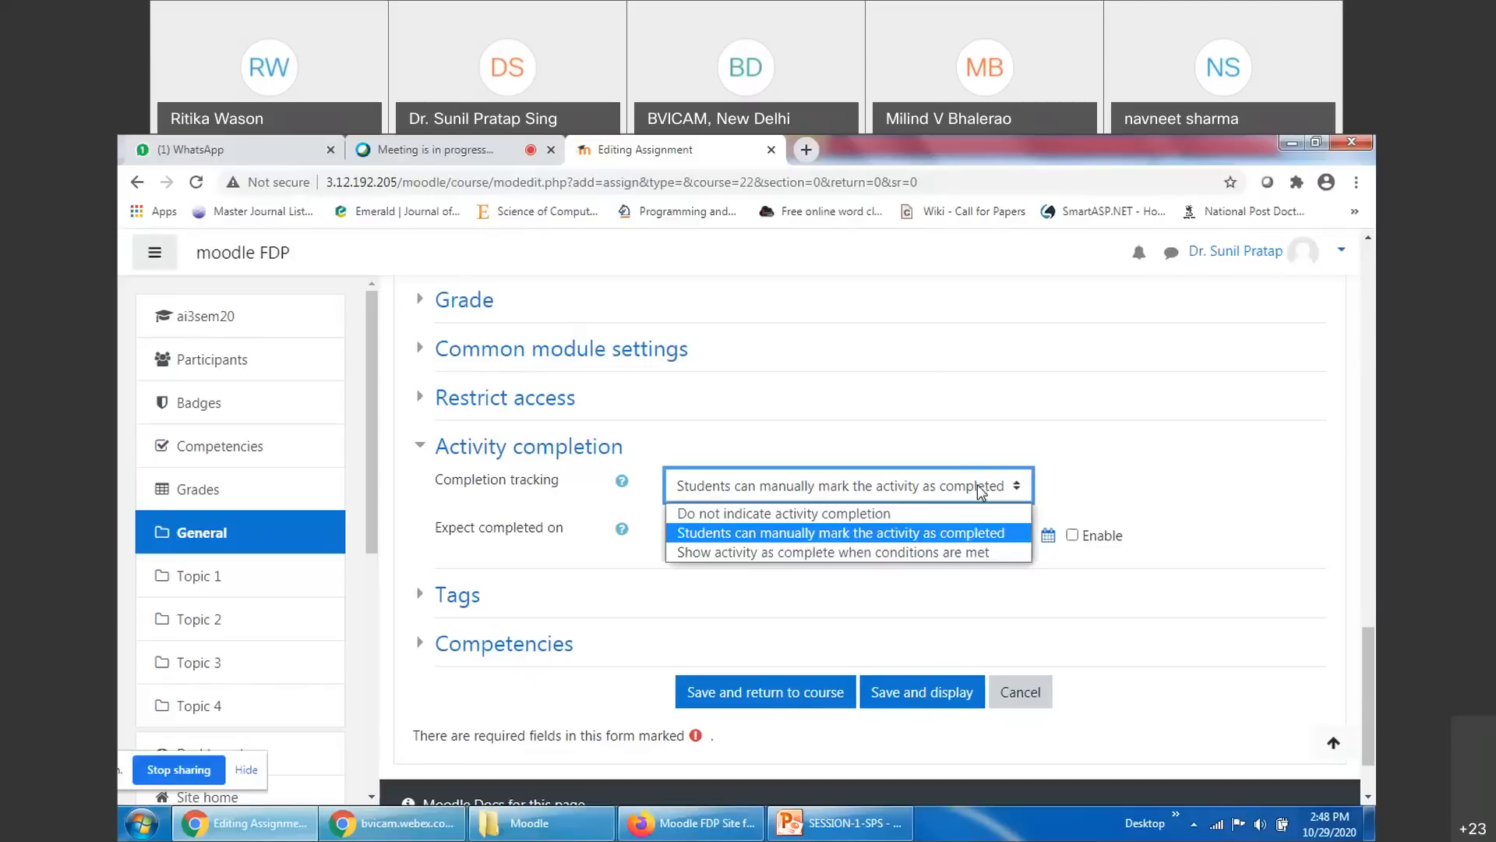
pyautogui.click(855, 555)
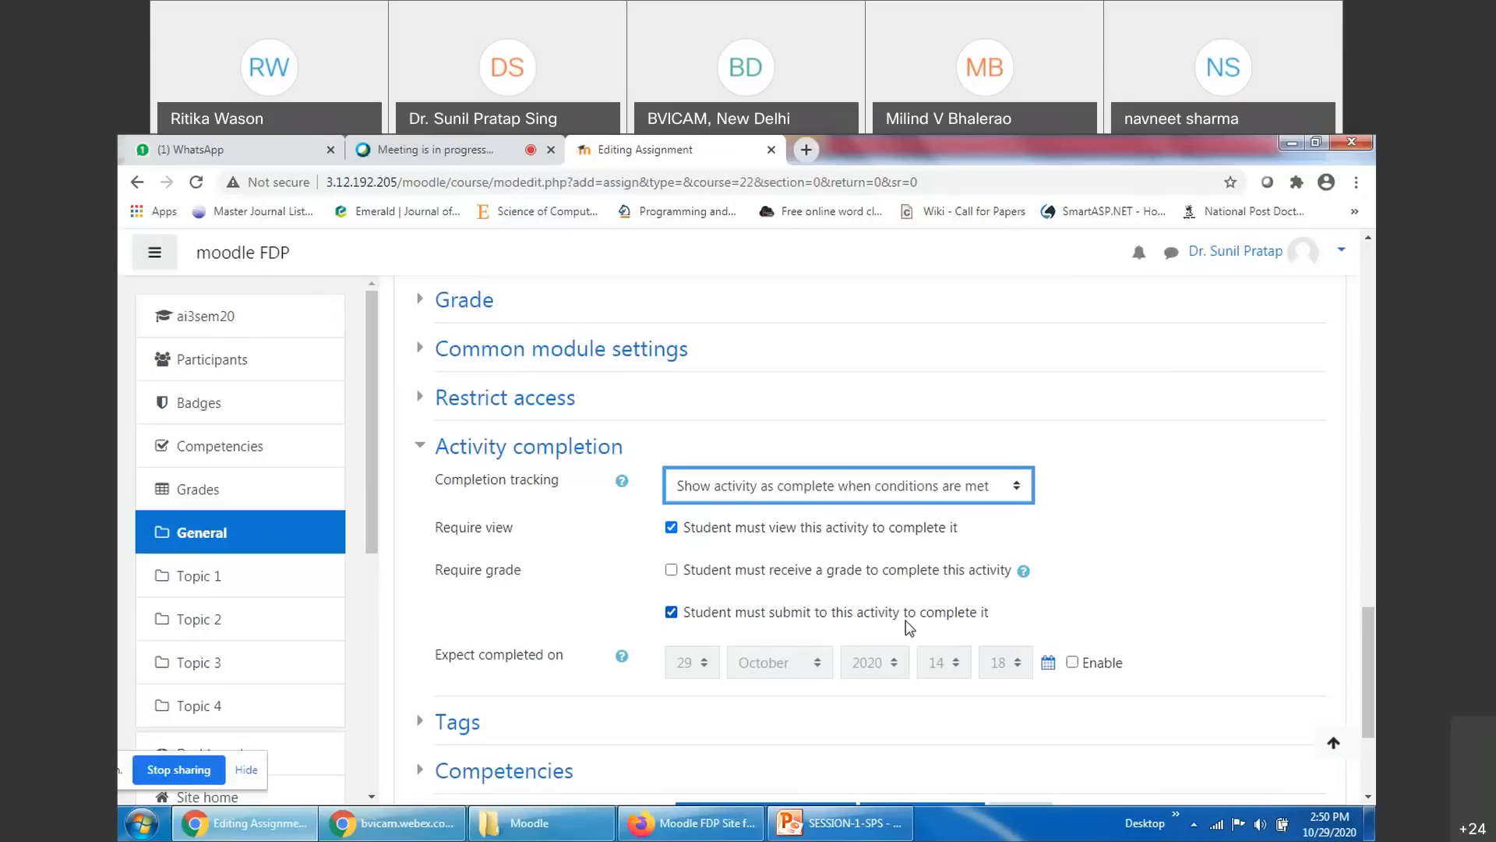
pyautogui.click(671, 570)
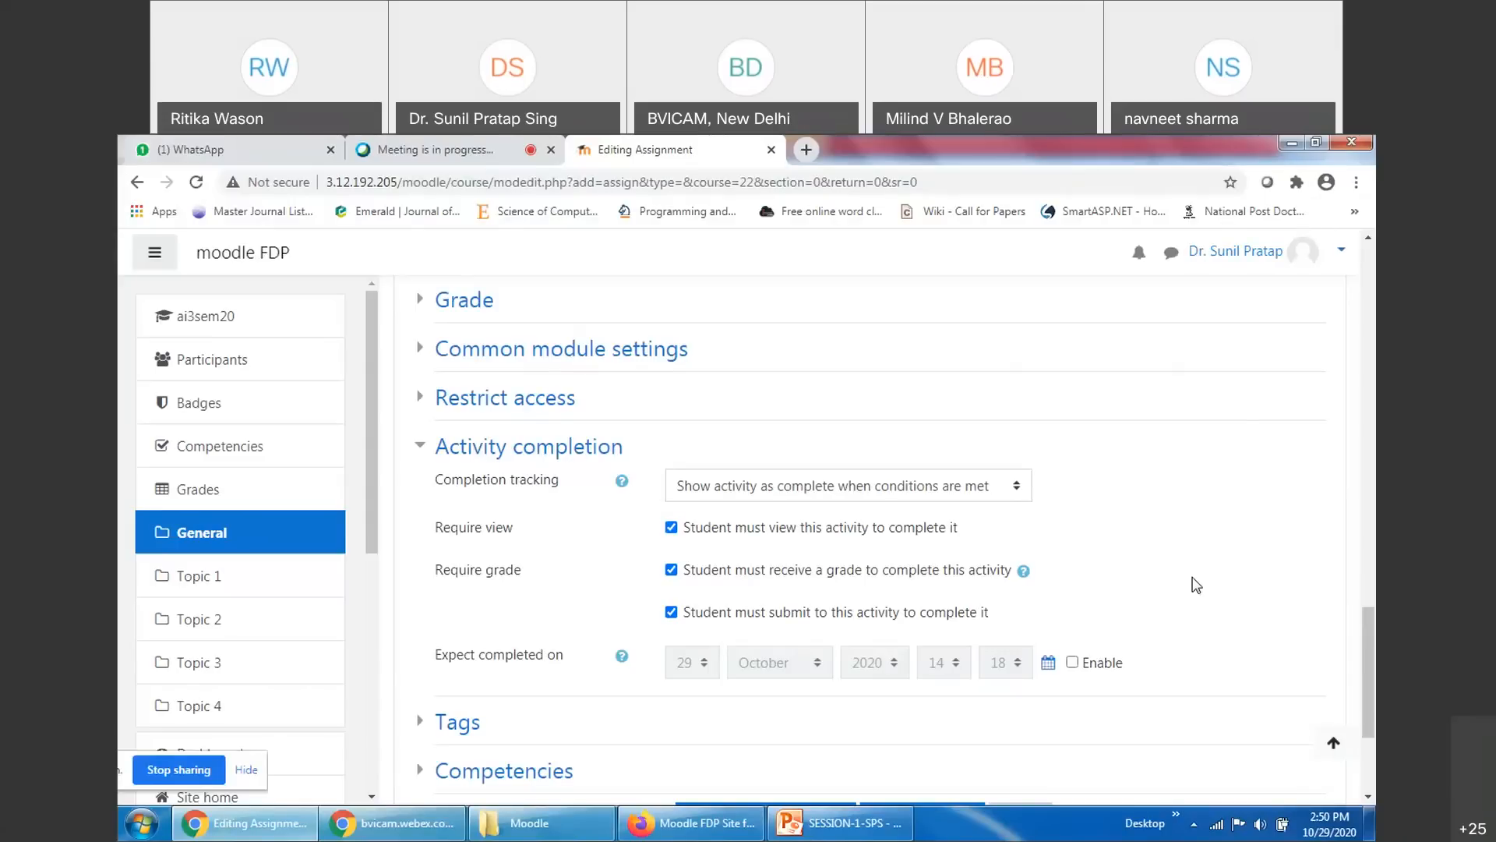
# Collapse the activity completion settings, and expand the Tags and Competencies sections for review
pyautogui.click(421, 448)
pyautogui.click(427, 492)
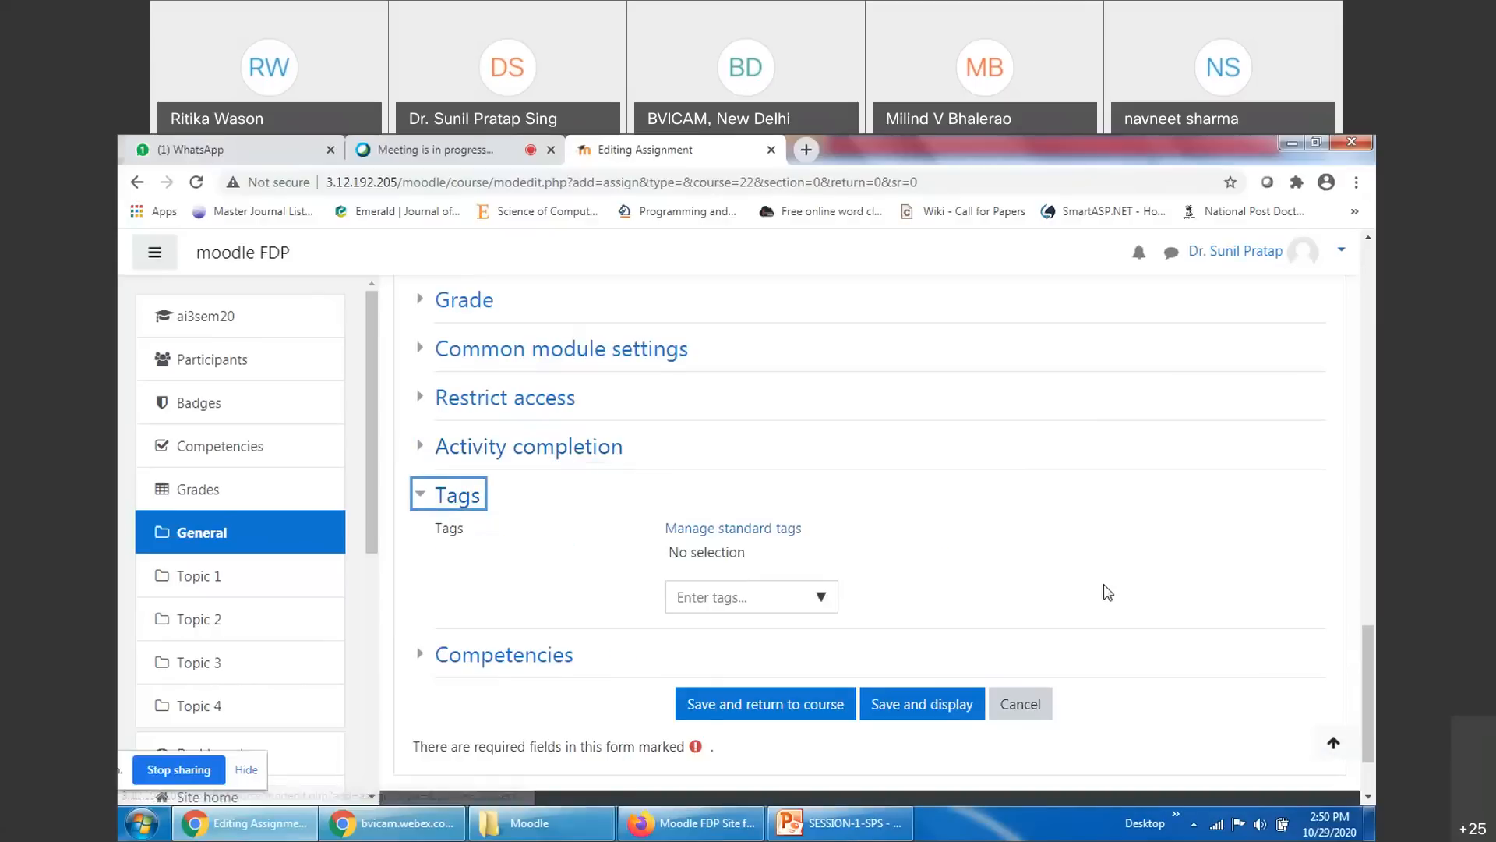
pyautogui.click(418, 661)
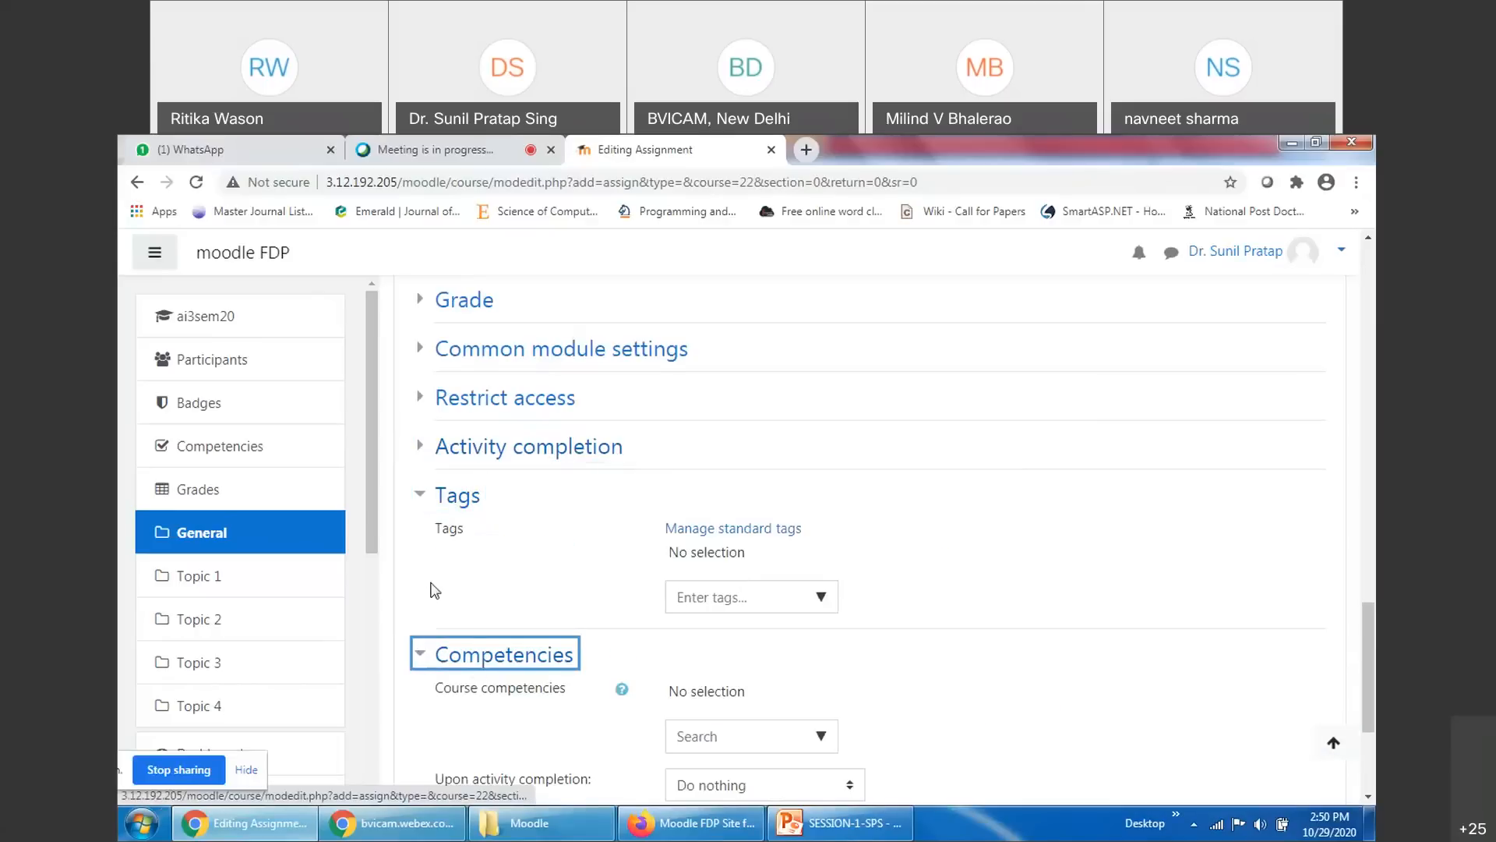
# Review the tag and competency options of the assignment form, and collapse the Tags and Competencies sections
pyautogui.click(735, 600)
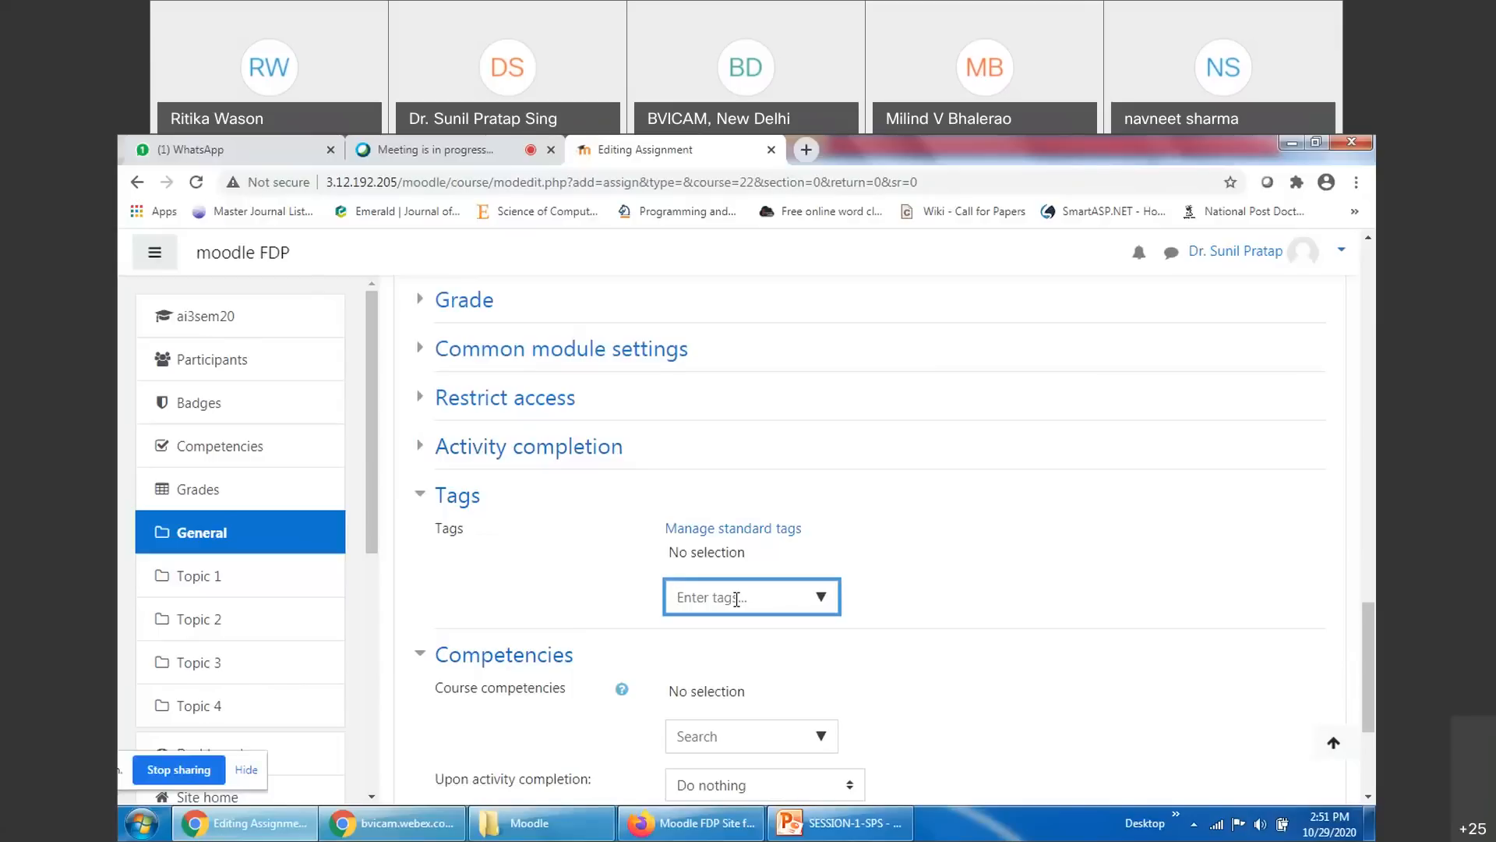
pyautogui.scroll(-3, 519, 674)
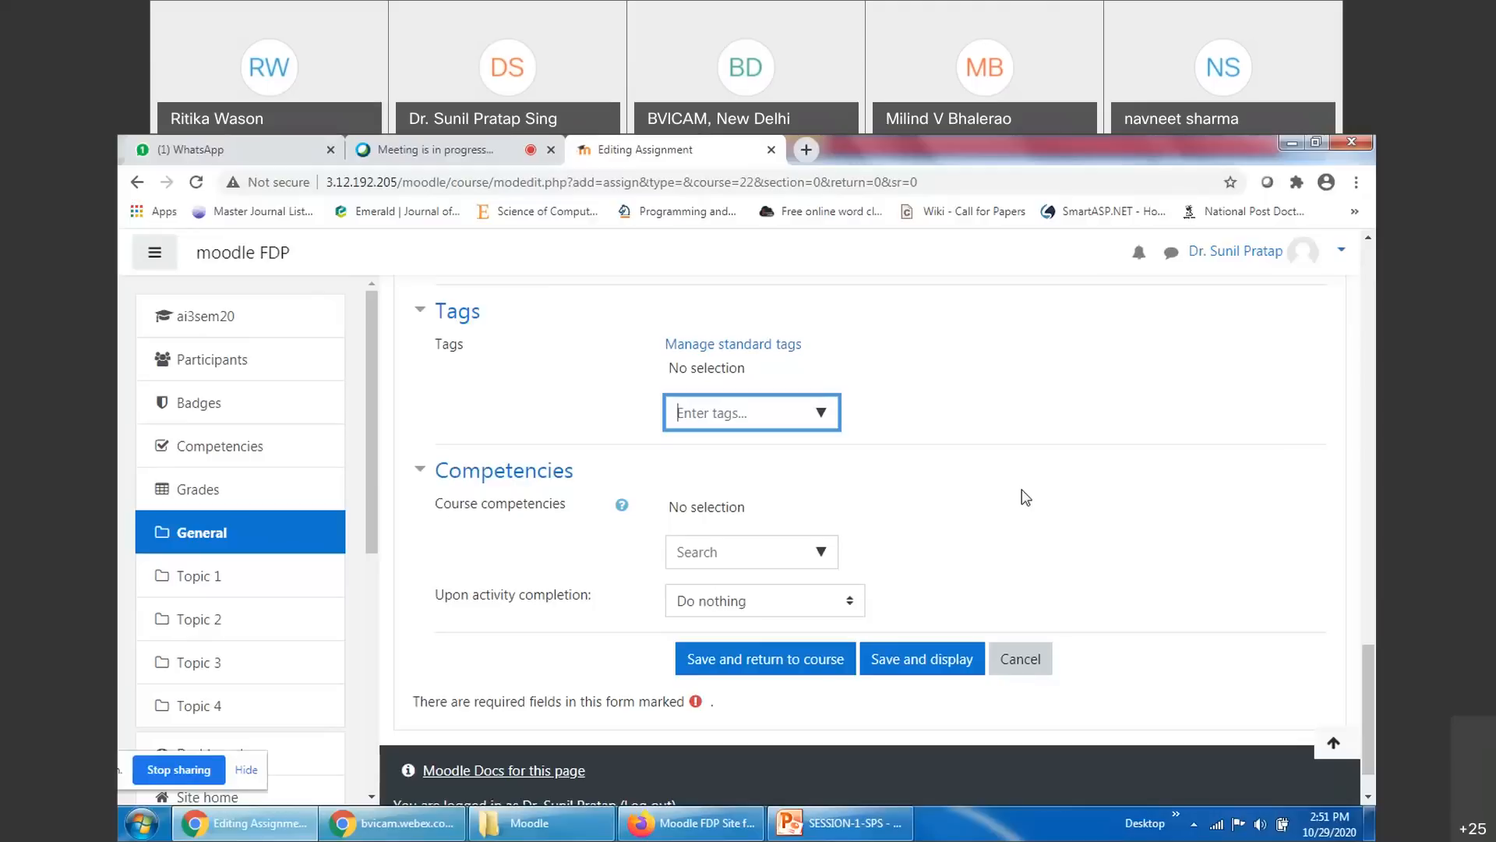
pyautogui.scroll(1, 1025, 497)
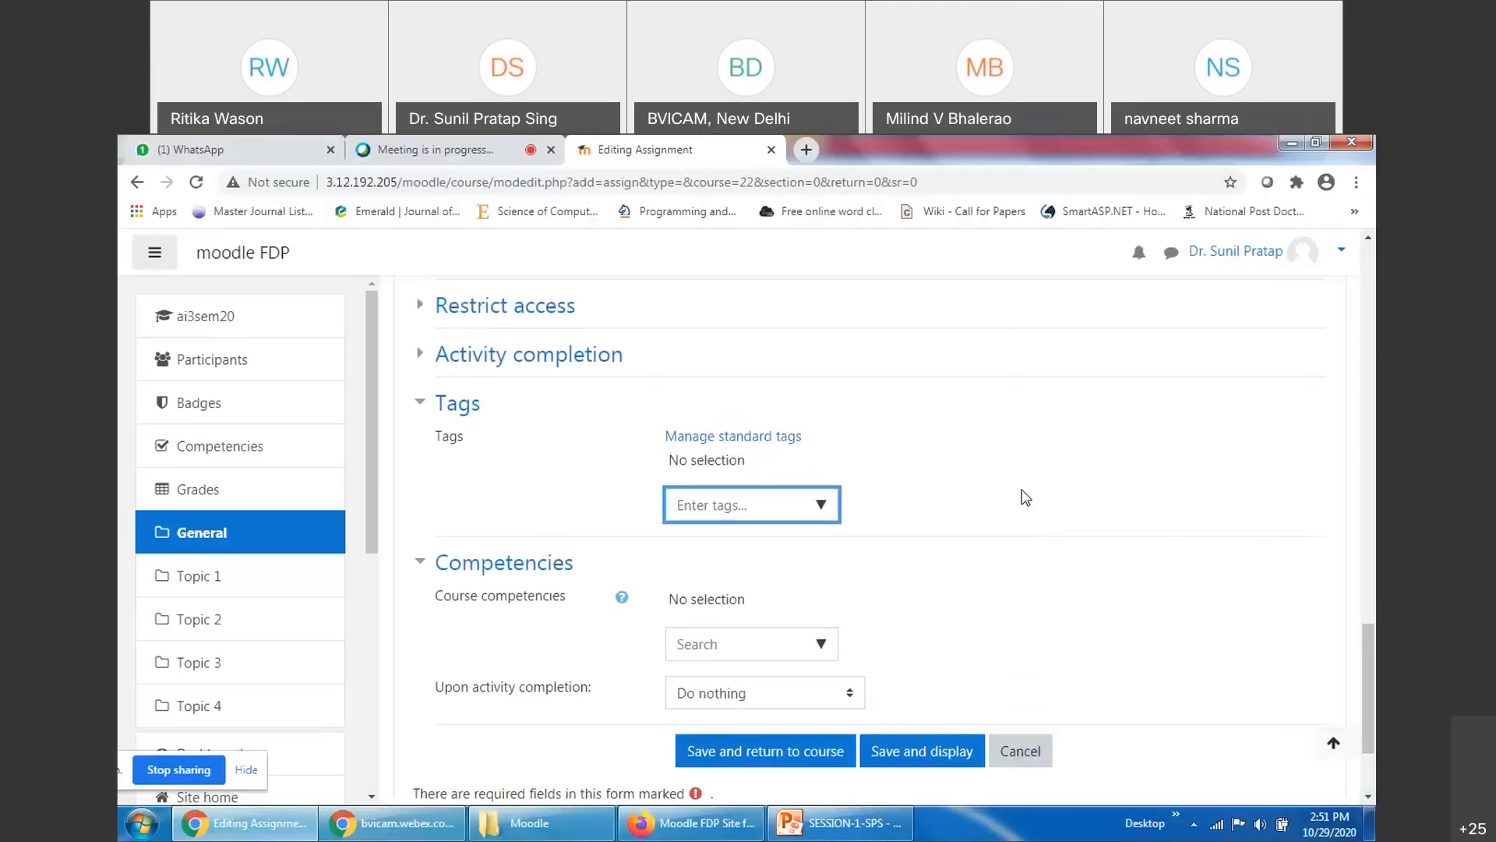
pyautogui.click(425, 403)
pyautogui.click(422, 459)
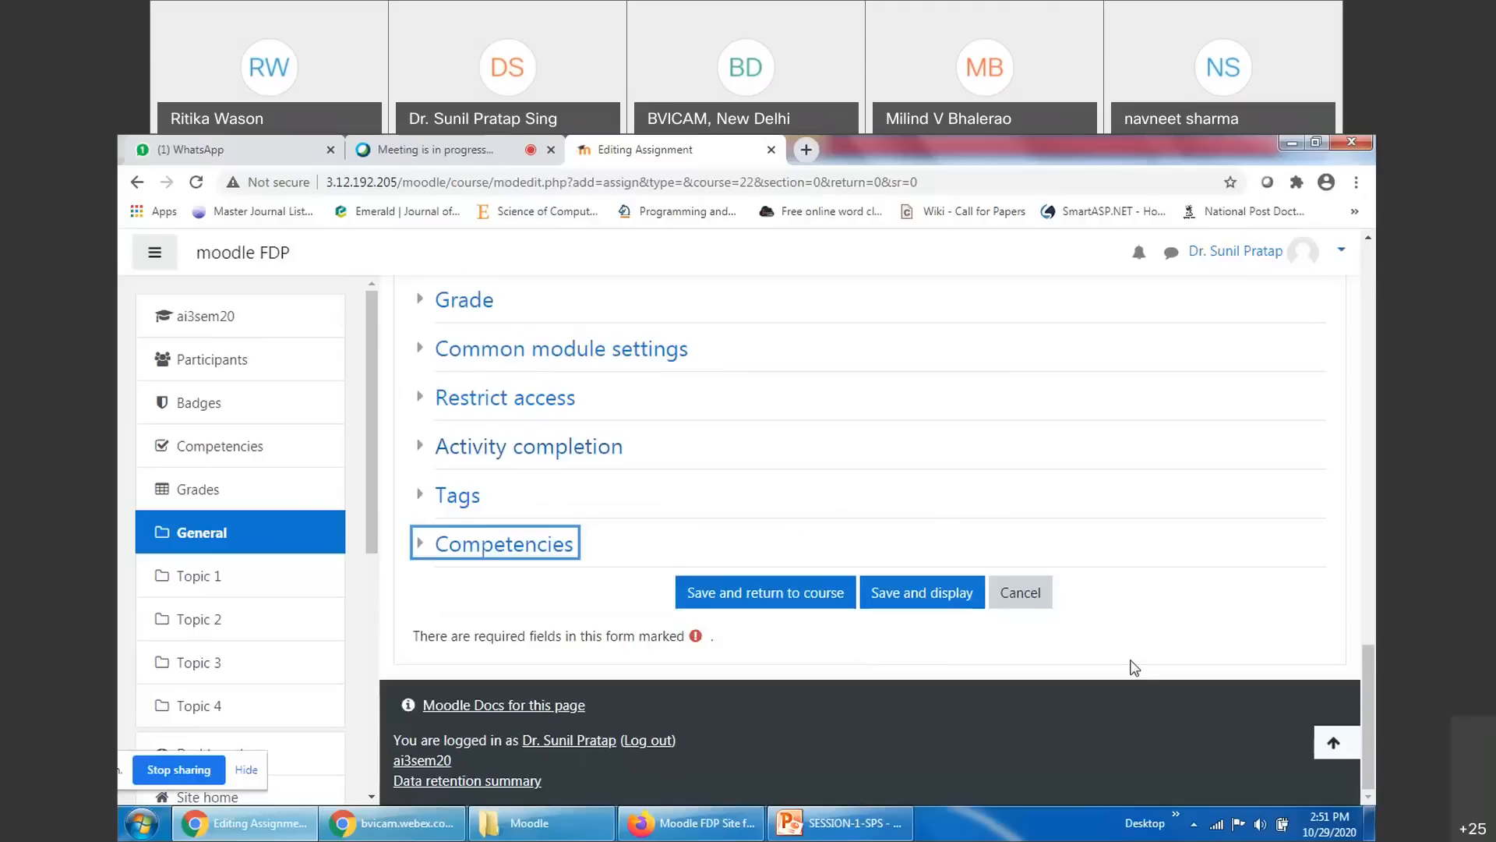
# Review the whole Assignment-1 form, then save the assignment and return to the course
pyautogui.scroll(10, 1135, 668)
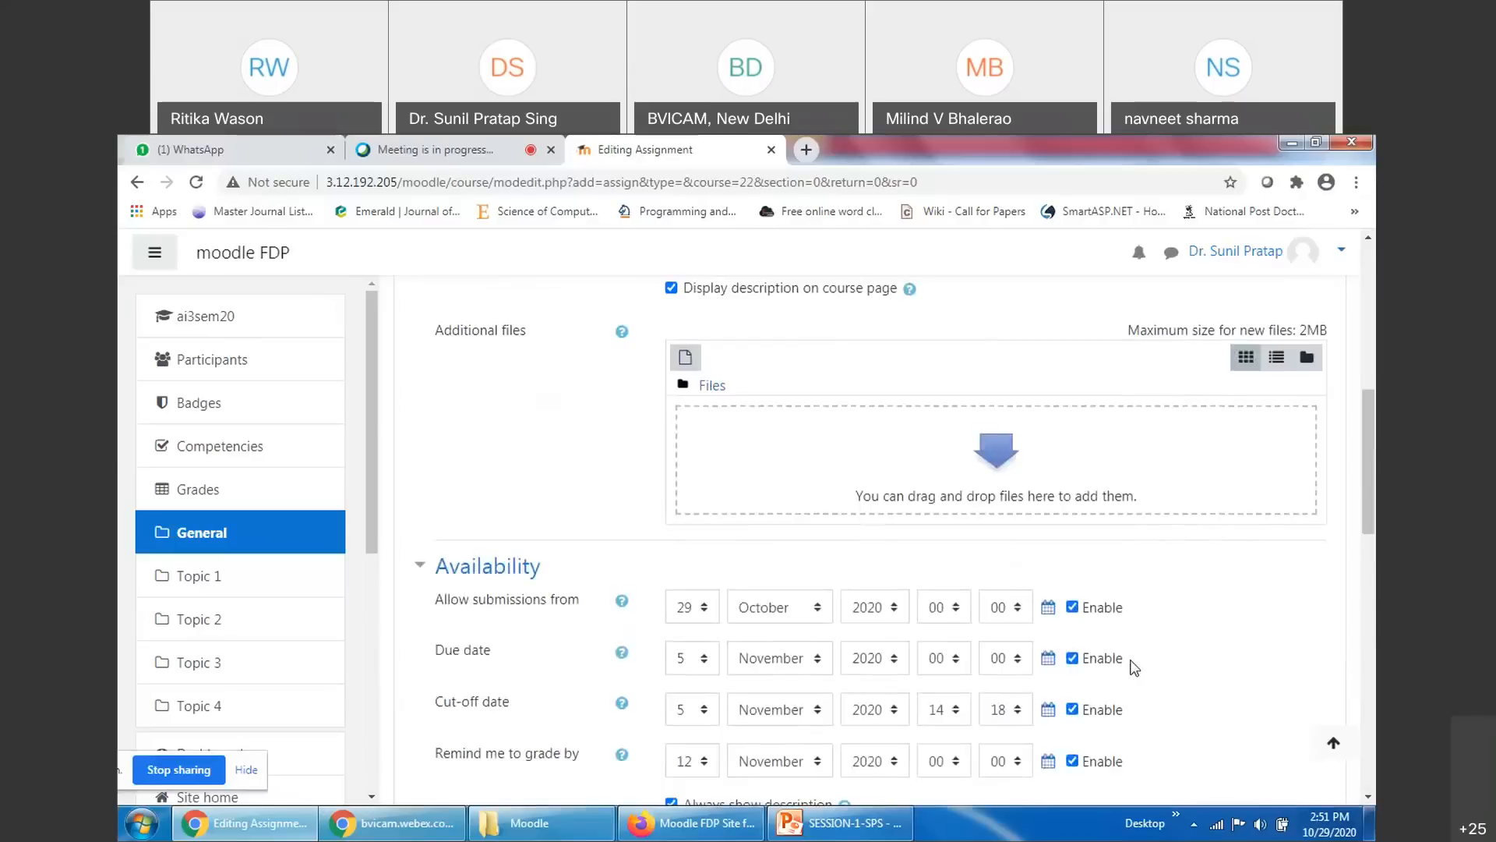
pyautogui.scroll(8, 1135, 667)
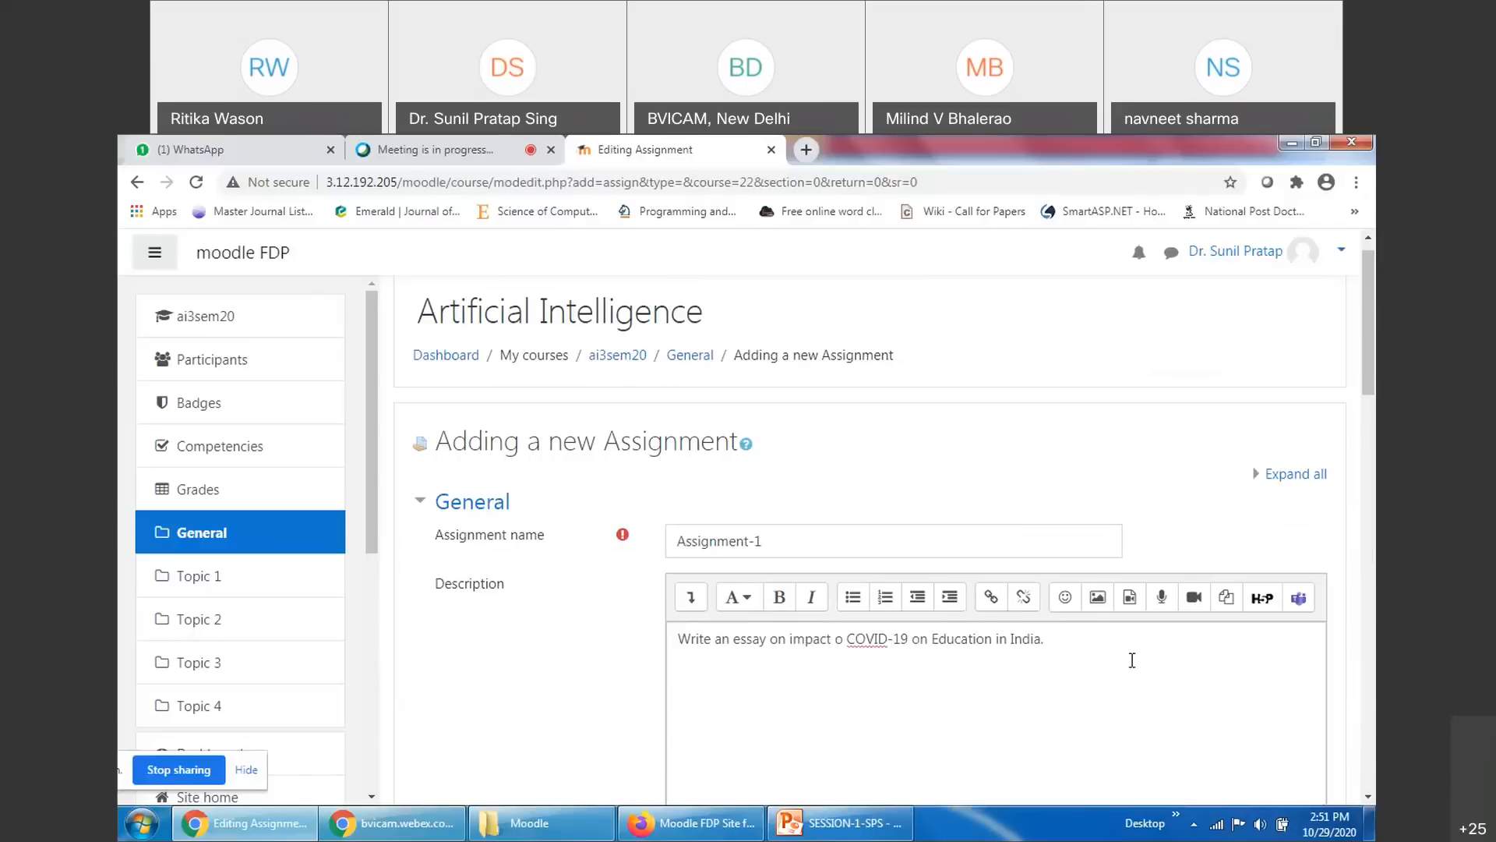
pyautogui.scroll(-15, 1132, 660)
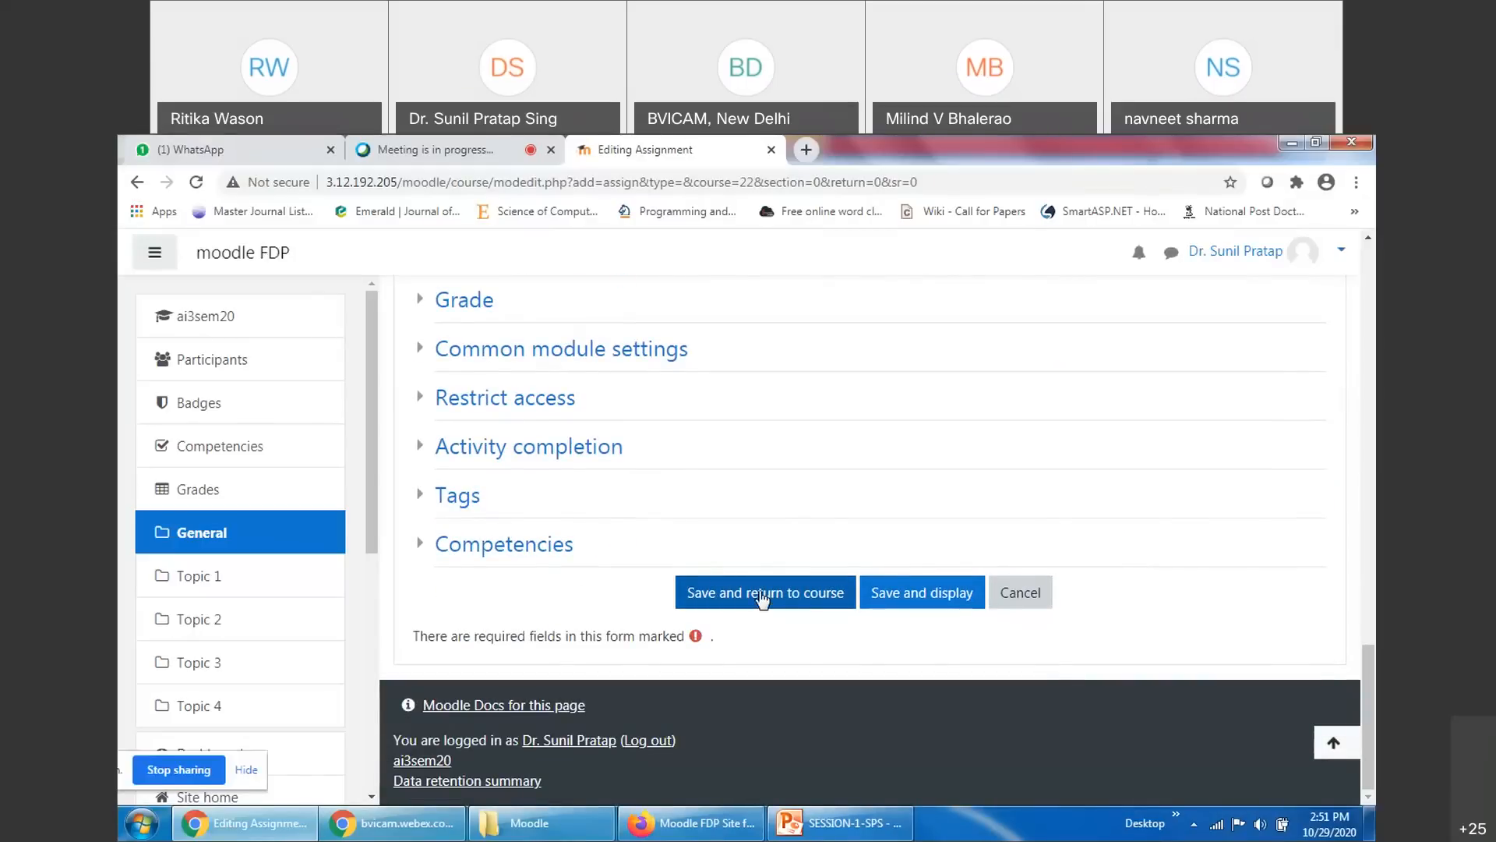
pyautogui.click(761, 598)
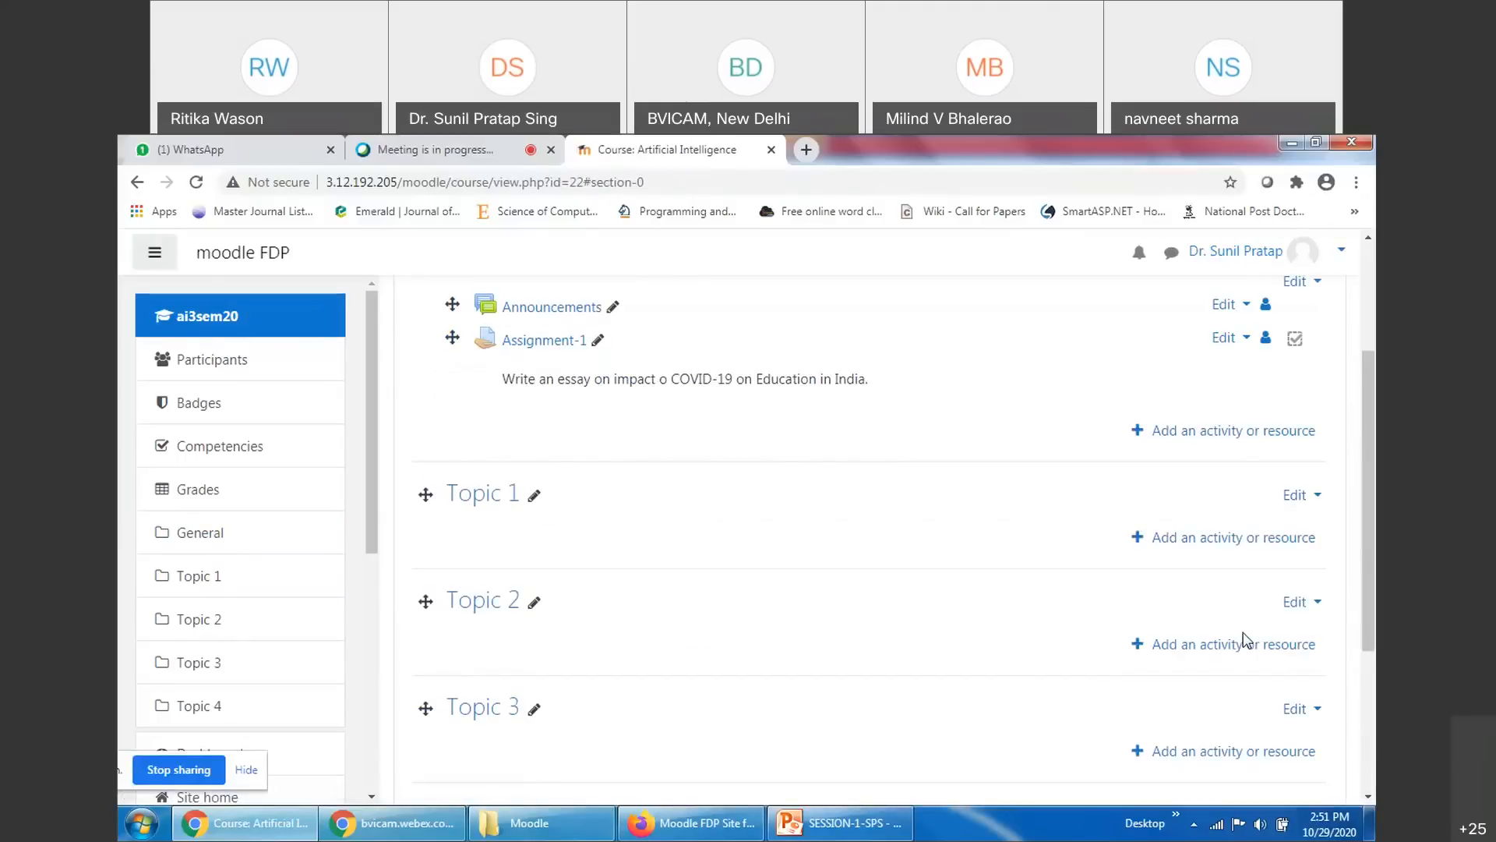
# Look at Assignment-1 on the course page, check the Webex meeting chat for messages, and return to the course page
pyautogui.scroll(3, 1245, 639)
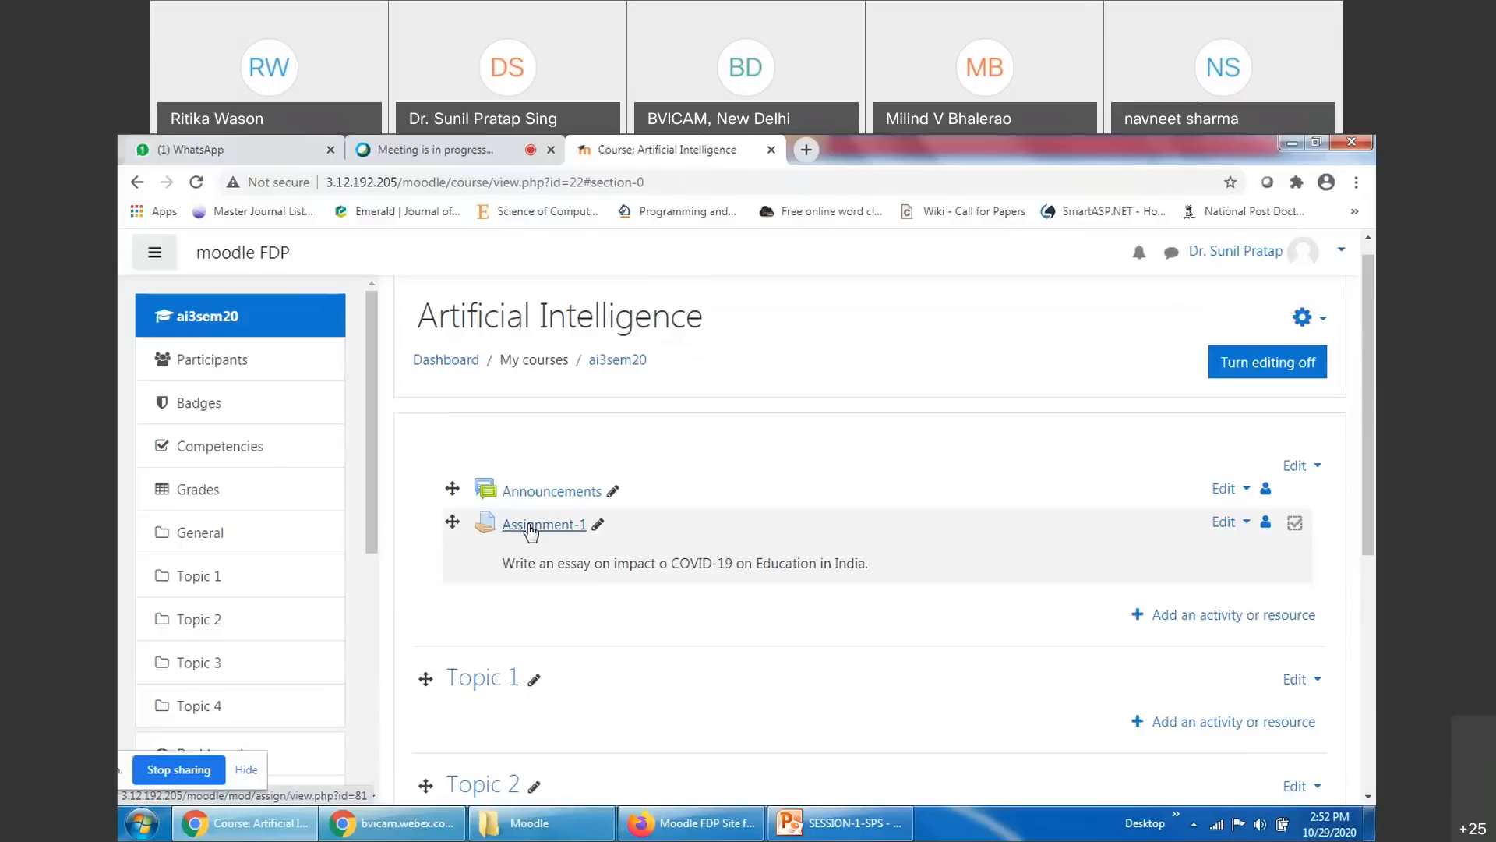
pyautogui.click(701, 828)
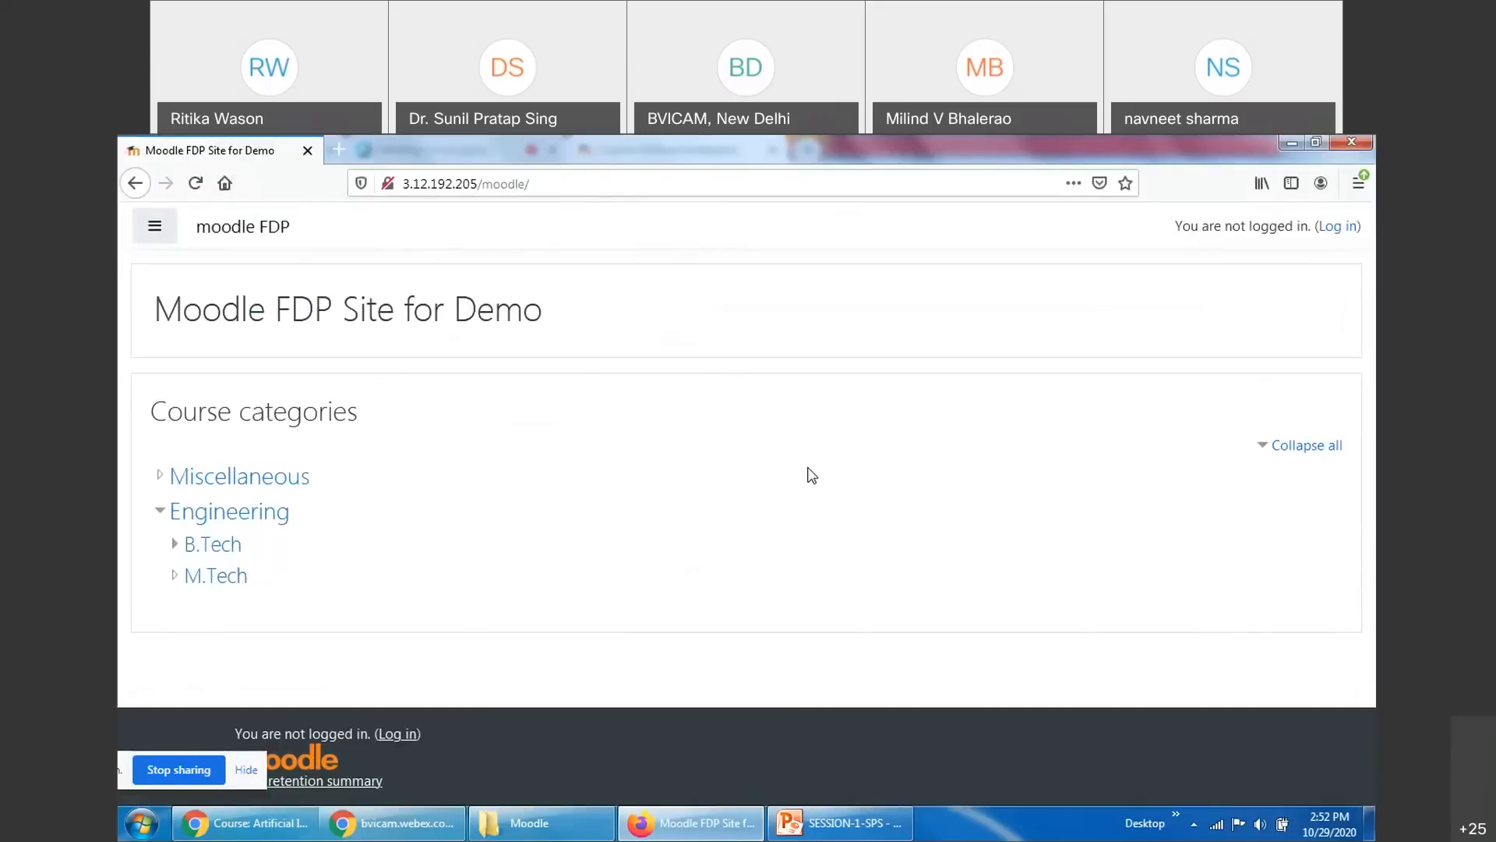
pyautogui.click(243, 823)
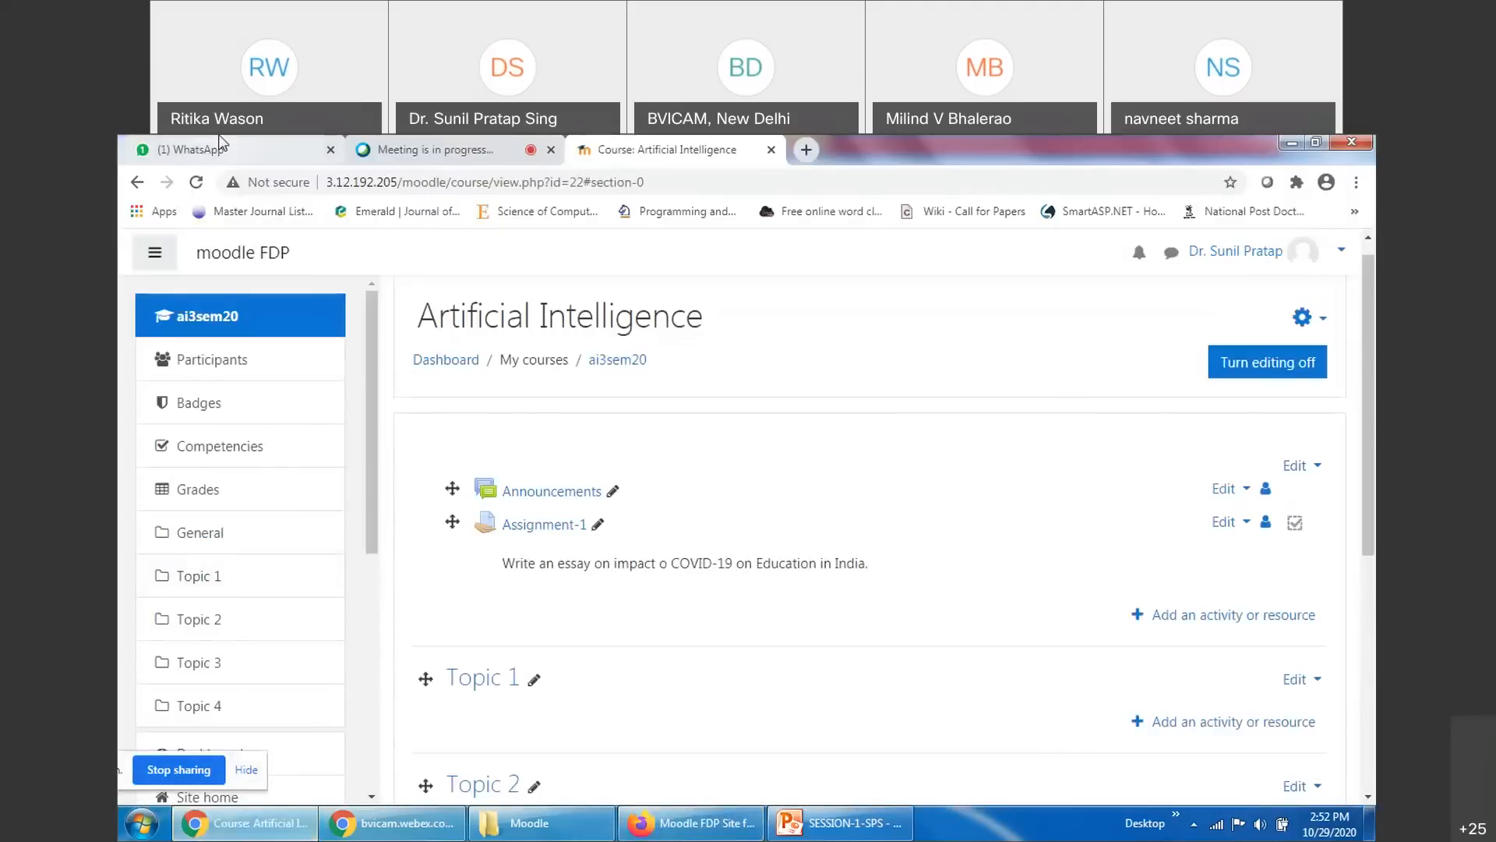
pyautogui.click(437, 149)
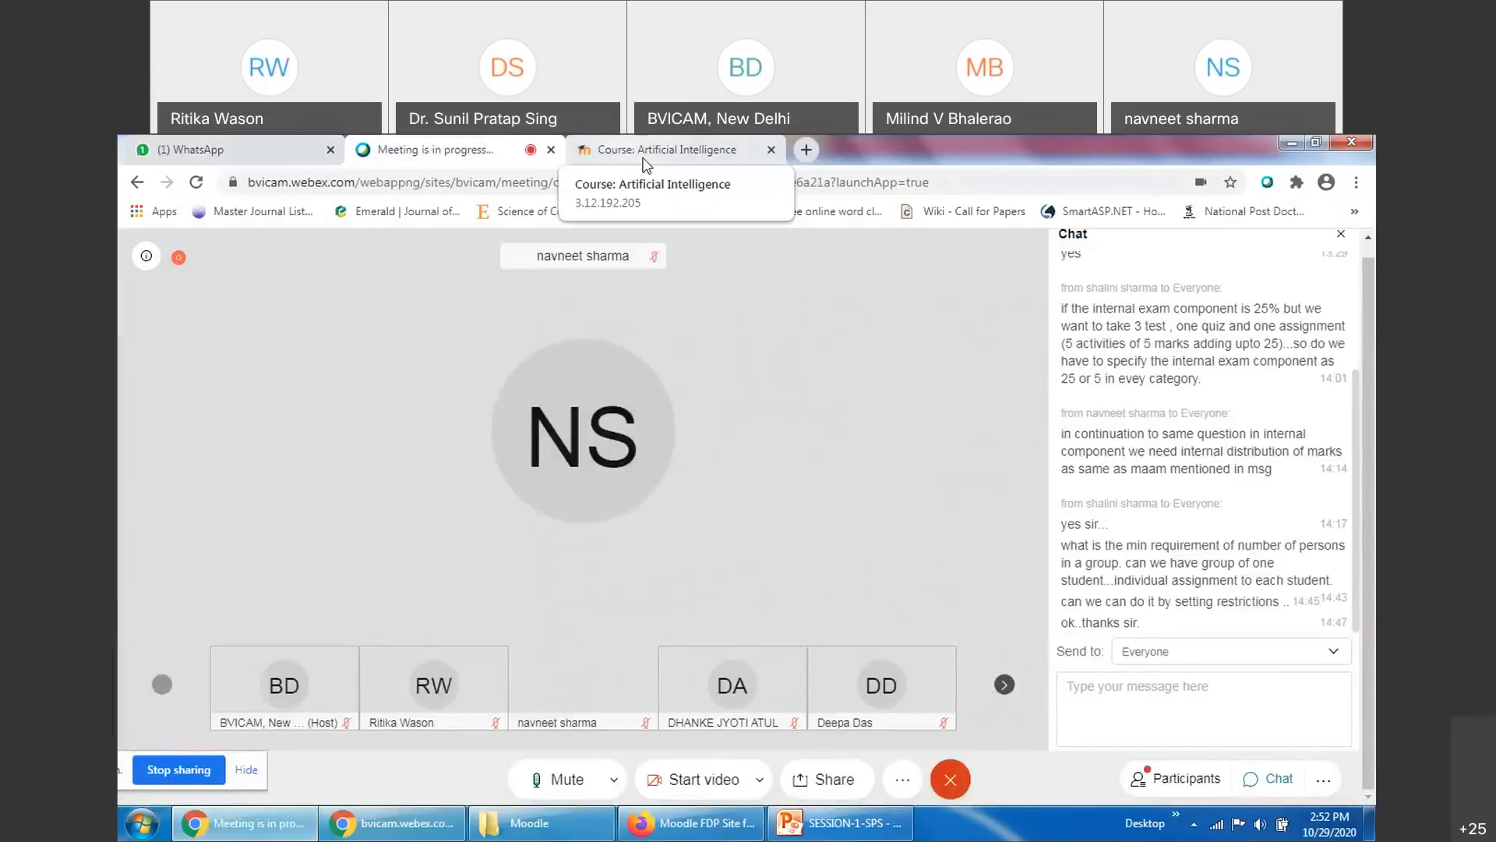
pyautogui.click(615, 146)
# Switch to Firefox and log in to the Moodle site with the student account's username and password, without saving the login
pyautogui.click(690, 823)
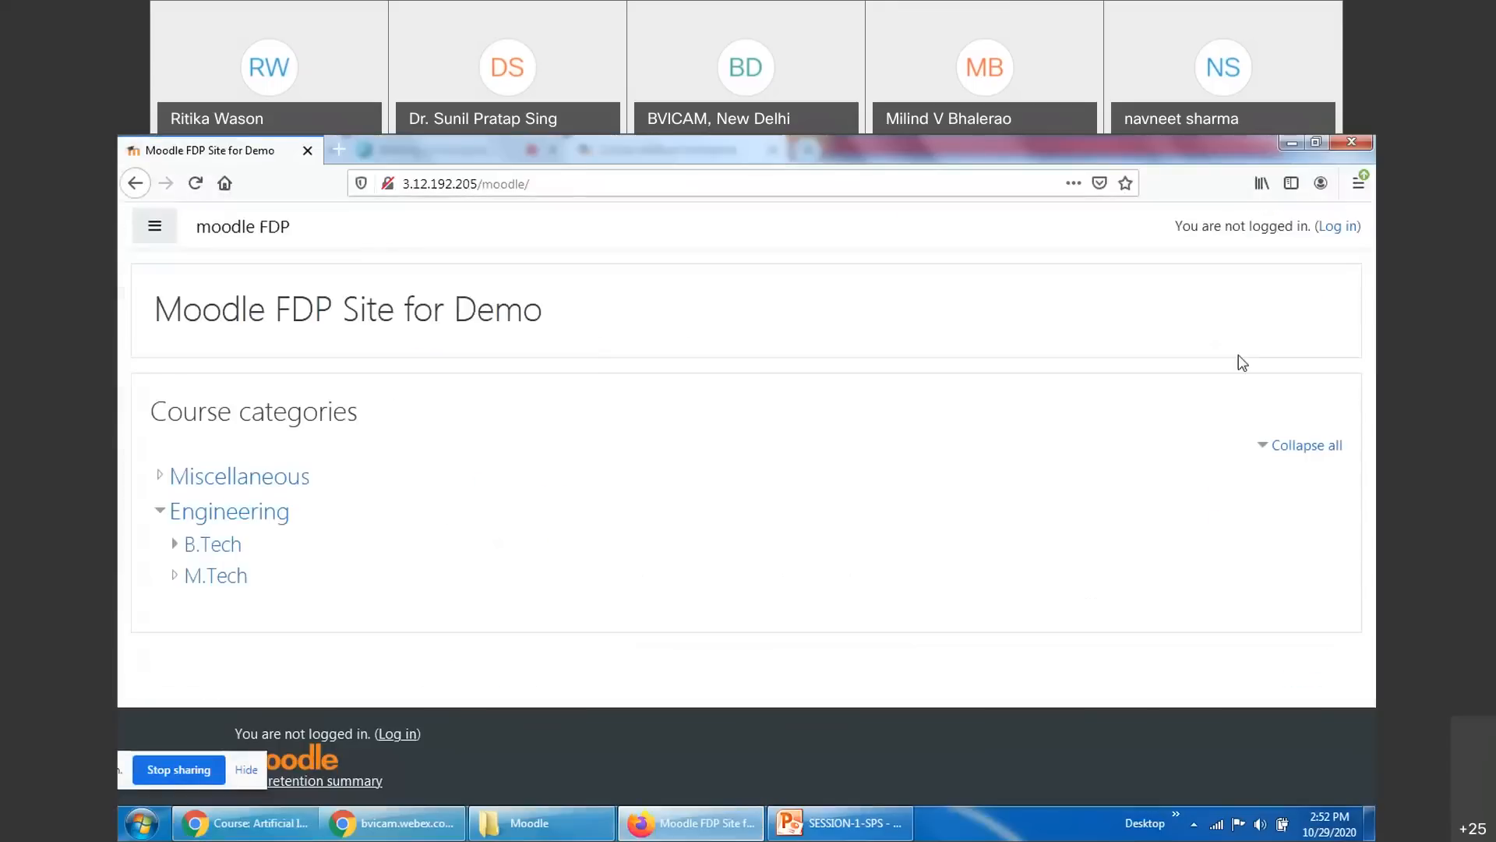
pyautogui.click(1339, 227)
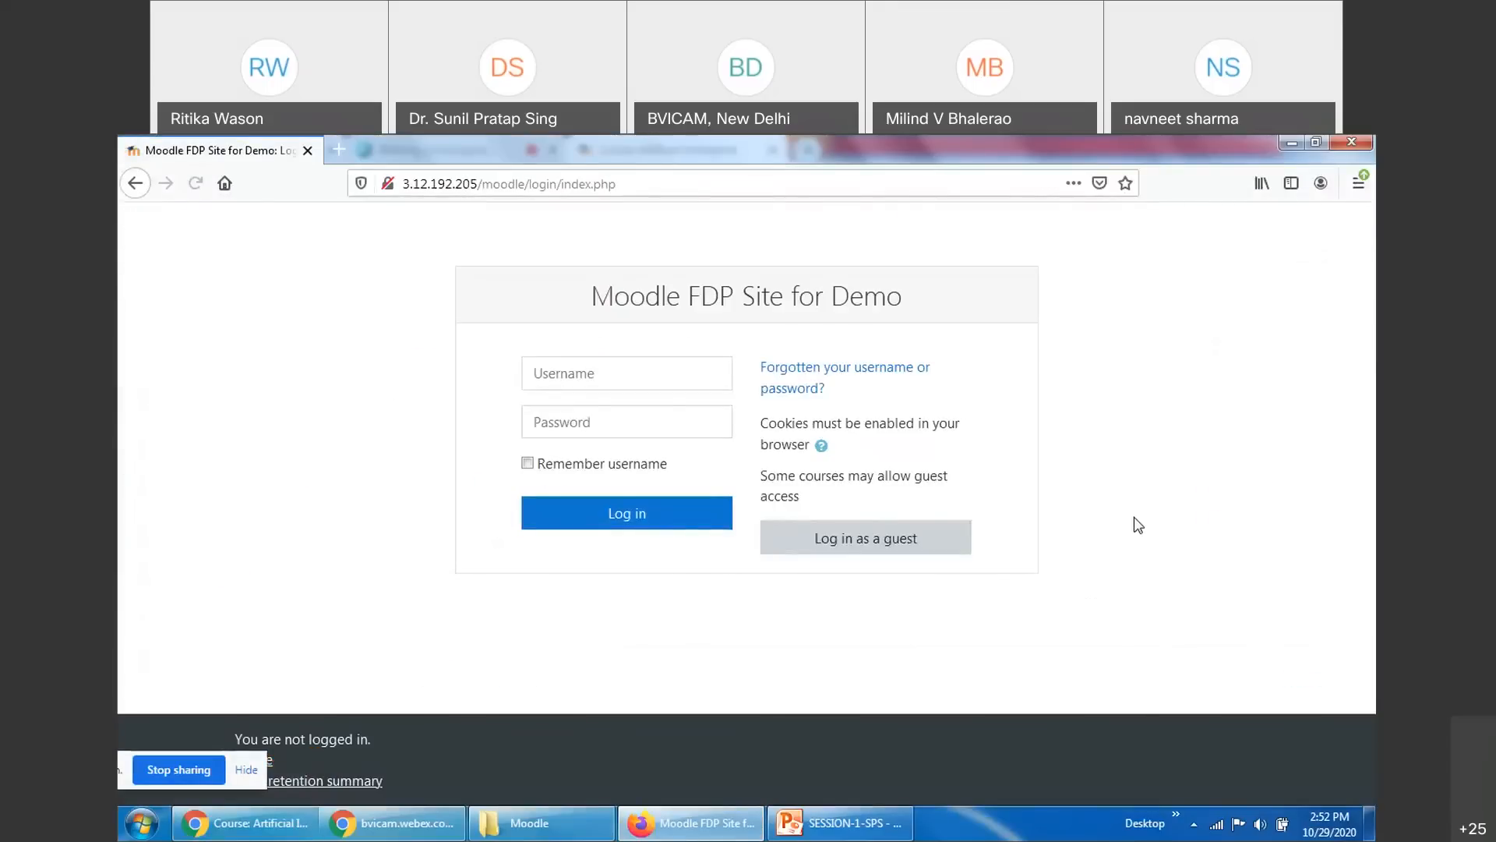
pyautogui.click(653, 371)
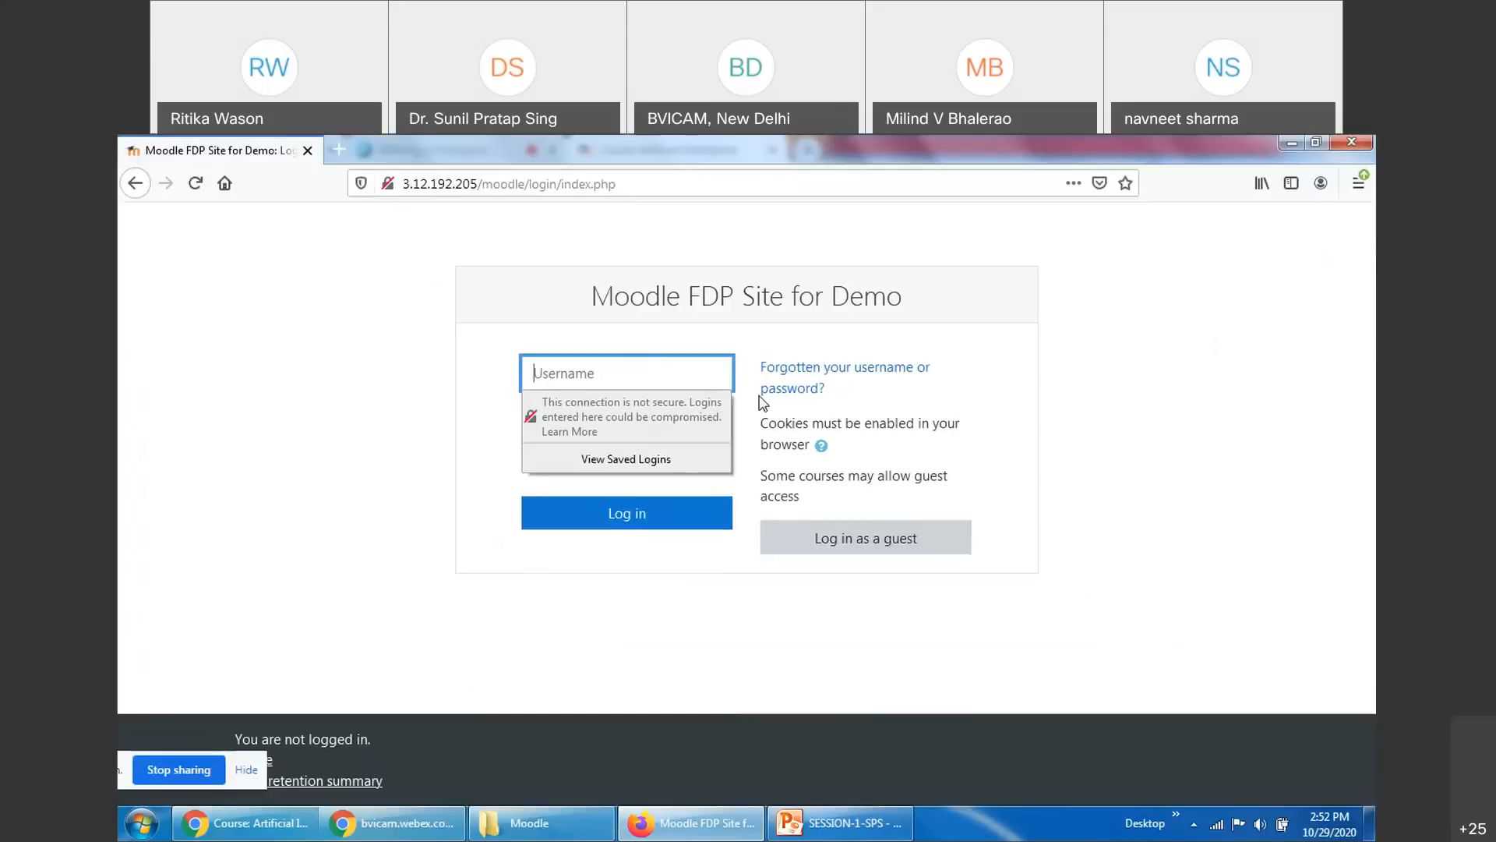
pyautogui.write('User20')
pyautogui.press('Tab')
pyautogui.write('********')
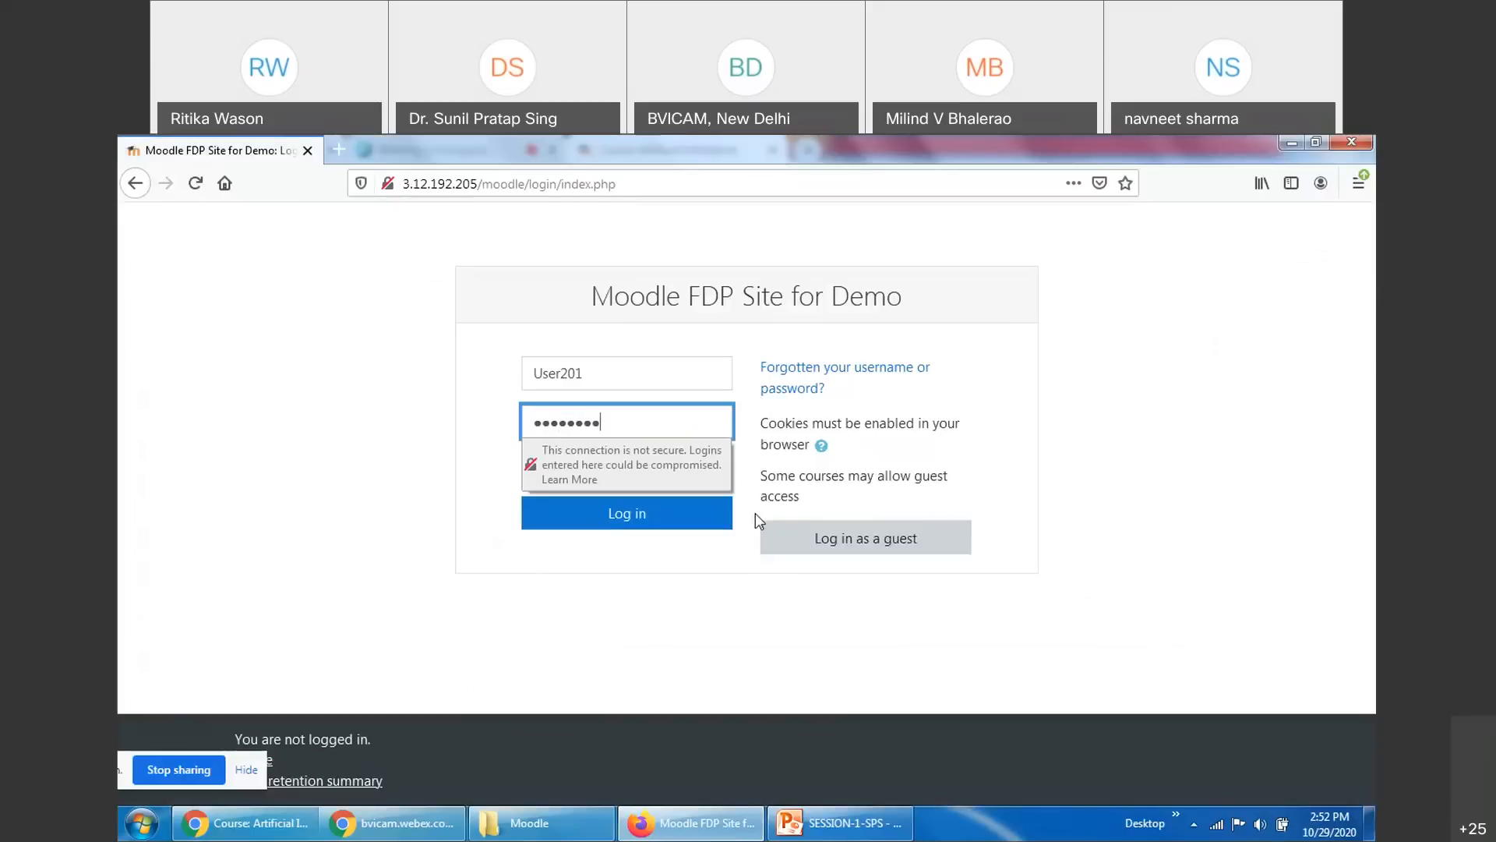
pyautogui.click(611, 515)
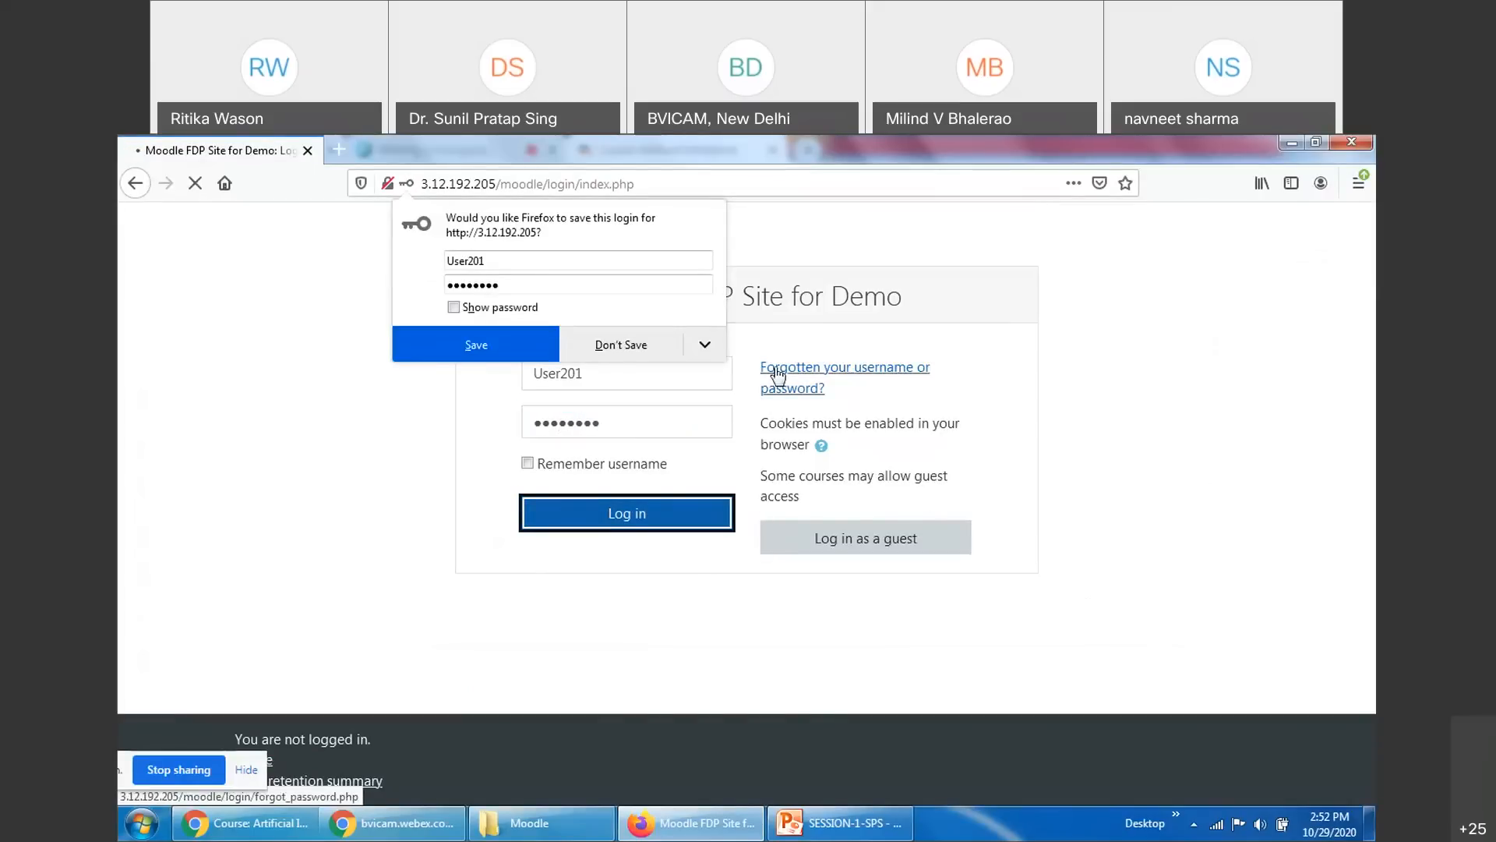
pyautogui.click(641, 342)
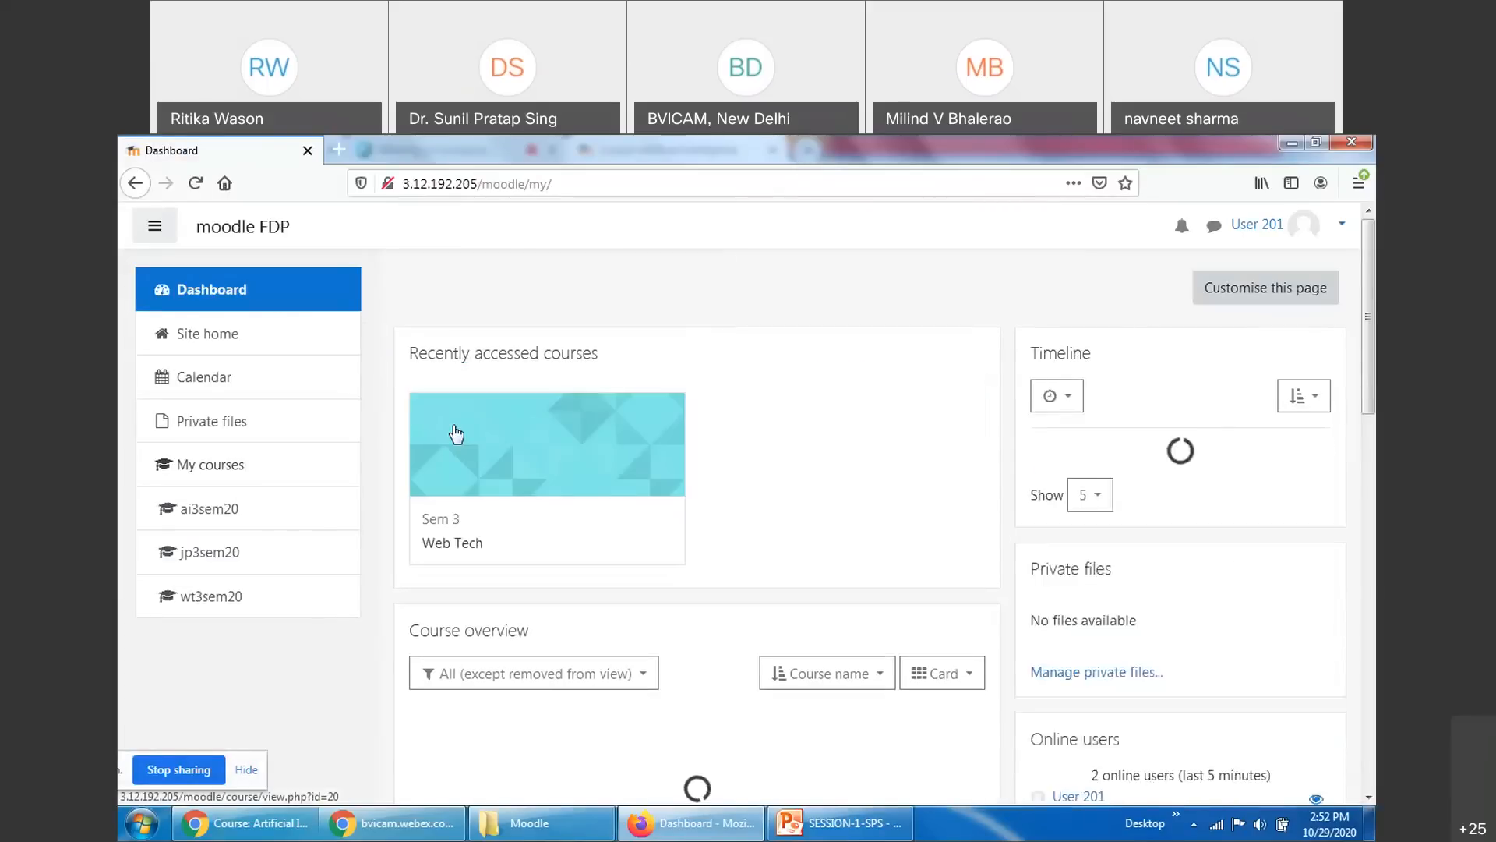
# Open the Artificial Intelligence course from the course overview on the student's dashboard
pyautogui.scroll(-3, 584, 569)
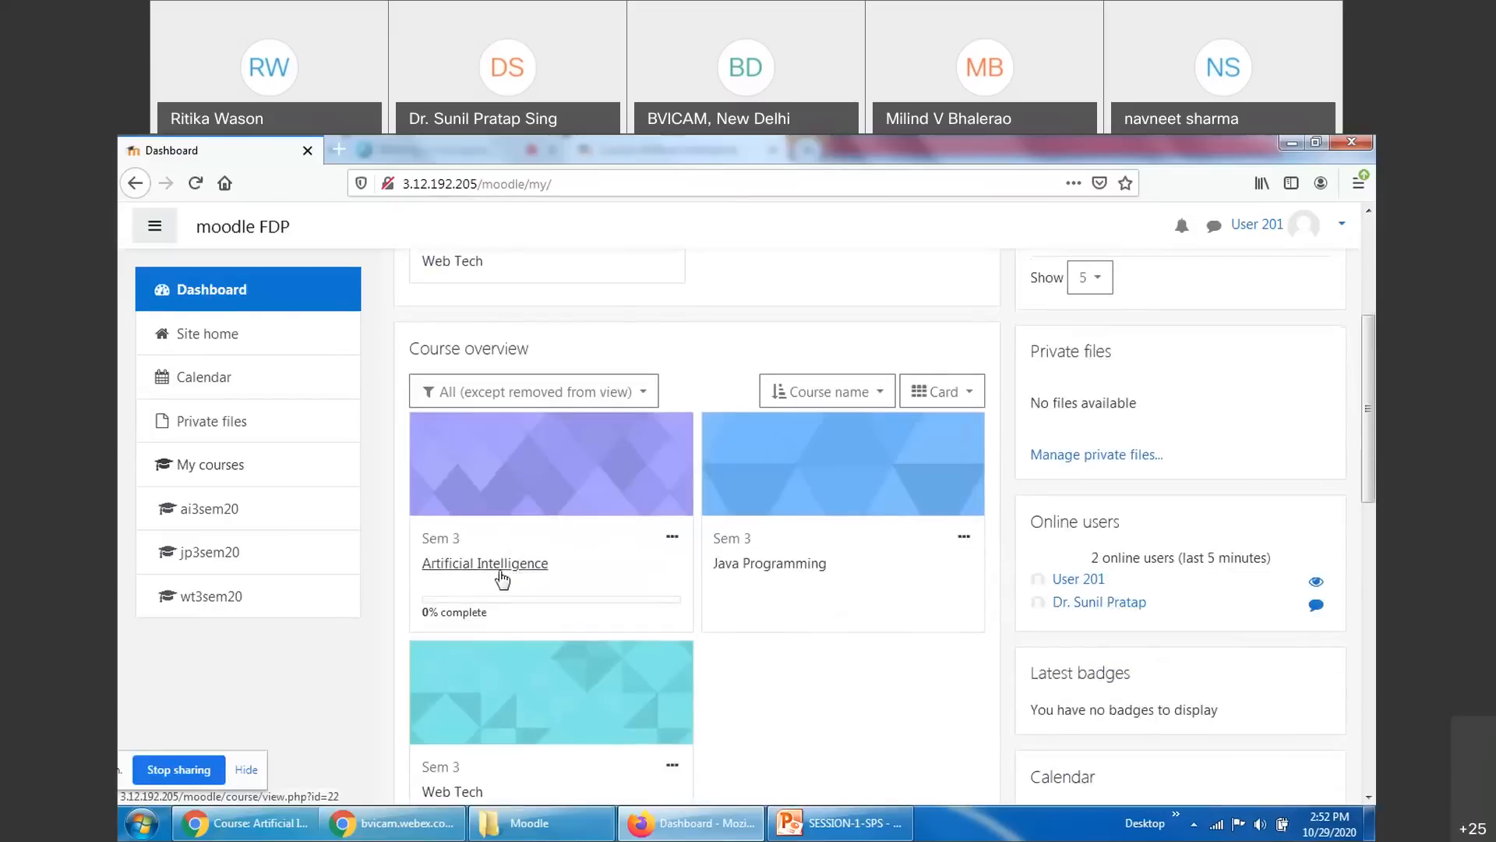
pyautogui.scroll(-3, 830, 530)
pyautogui.scroll(1, 833, 533)
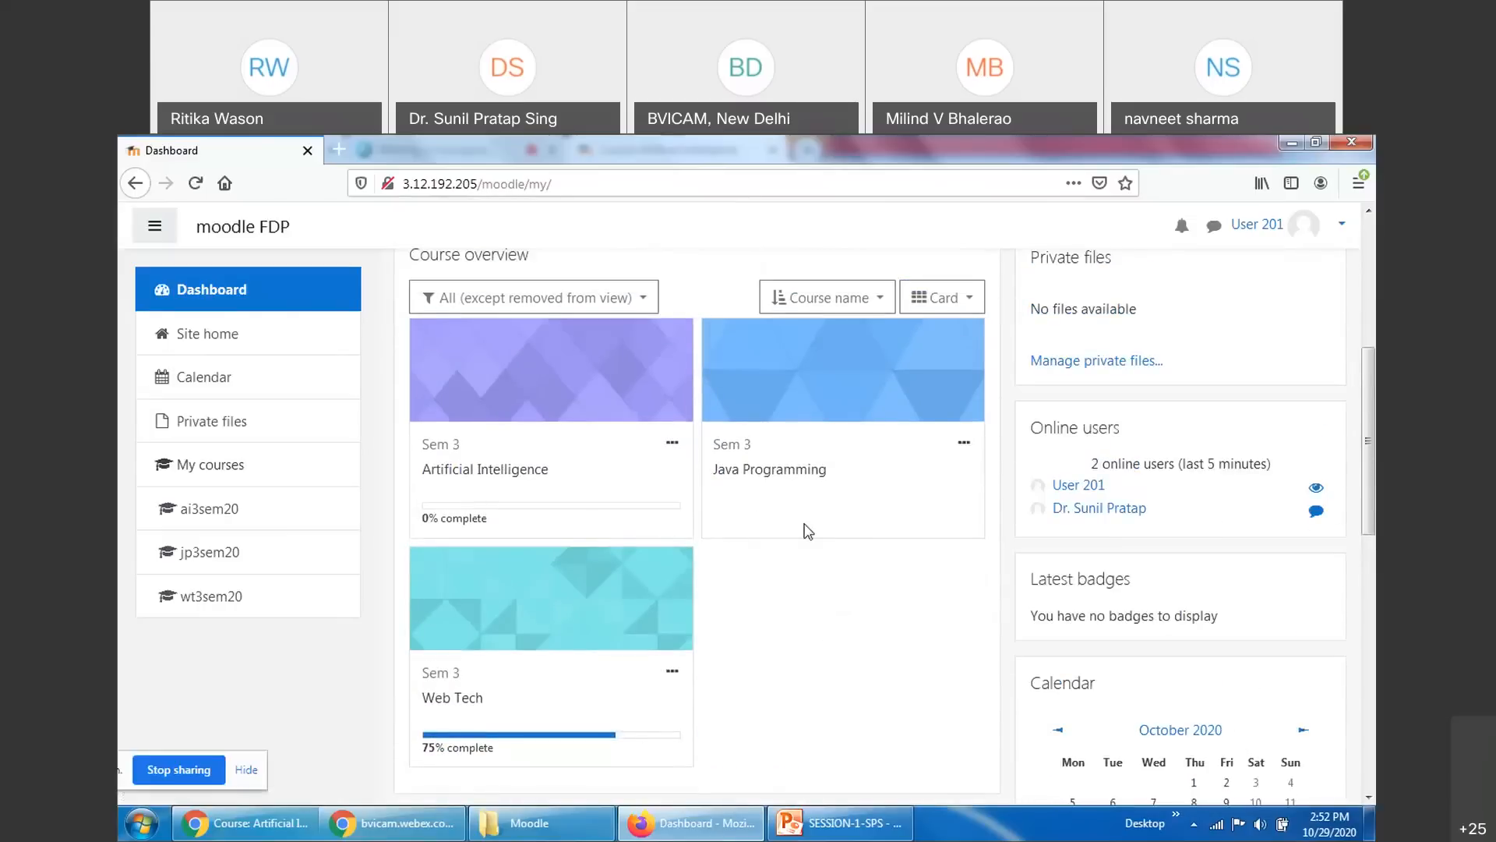
pyautogui.click(477, 472)
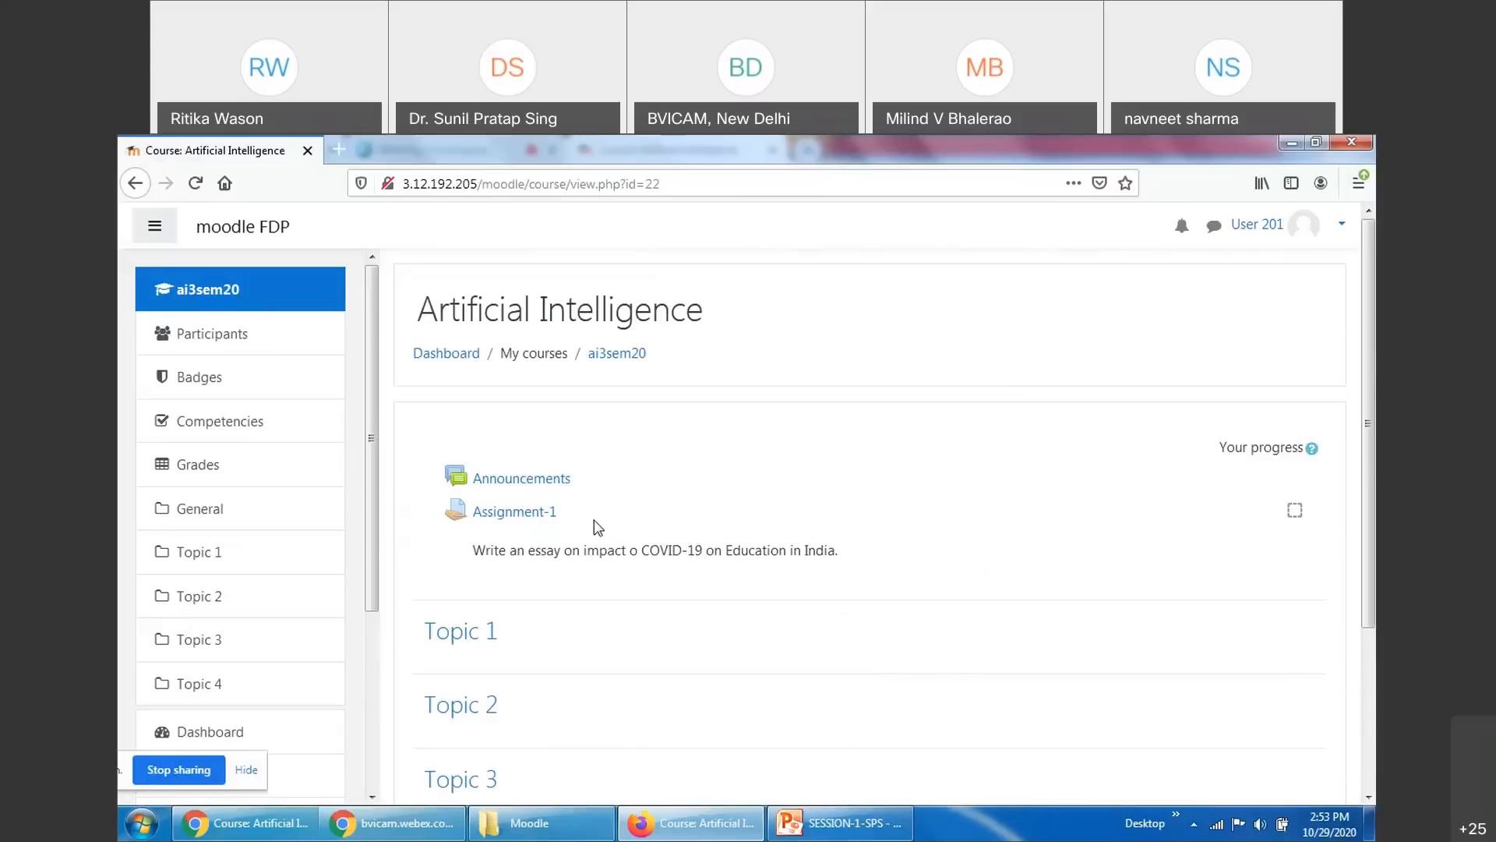
# Review the course page and Assignment-1's description as the student, and return to the dashboard
pyautogui.scroll(-3, 660, 570)
pyautogui.scroll(5, 455, 425)
pyautogui.moveTo(473, 551); pyautogui.dragTo(851, 564)
pyautogui.click(852, 564)
pyautogui.scroll(-3, 1306, 531)
pyautogui.scroll(3, 1308, 532)
pyautogui.click(535, 354)
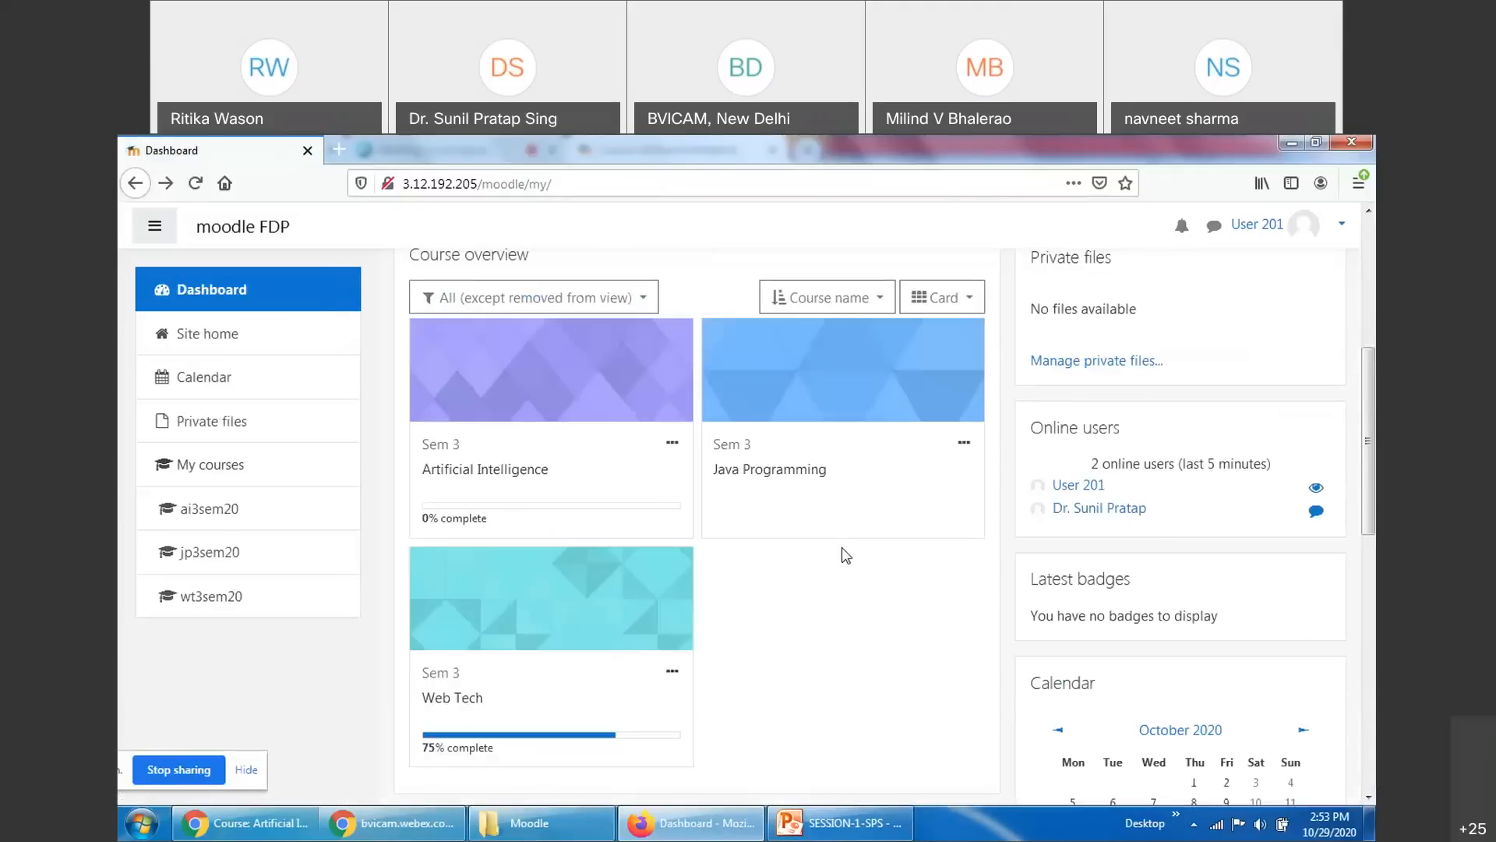
# Examine the completion progress of the student's courses in the course overview, especially the Artificial Intelligence course
pyautogui.scroll(-3, 846, 555)
pyautogui.scroll(4, 846, 555)
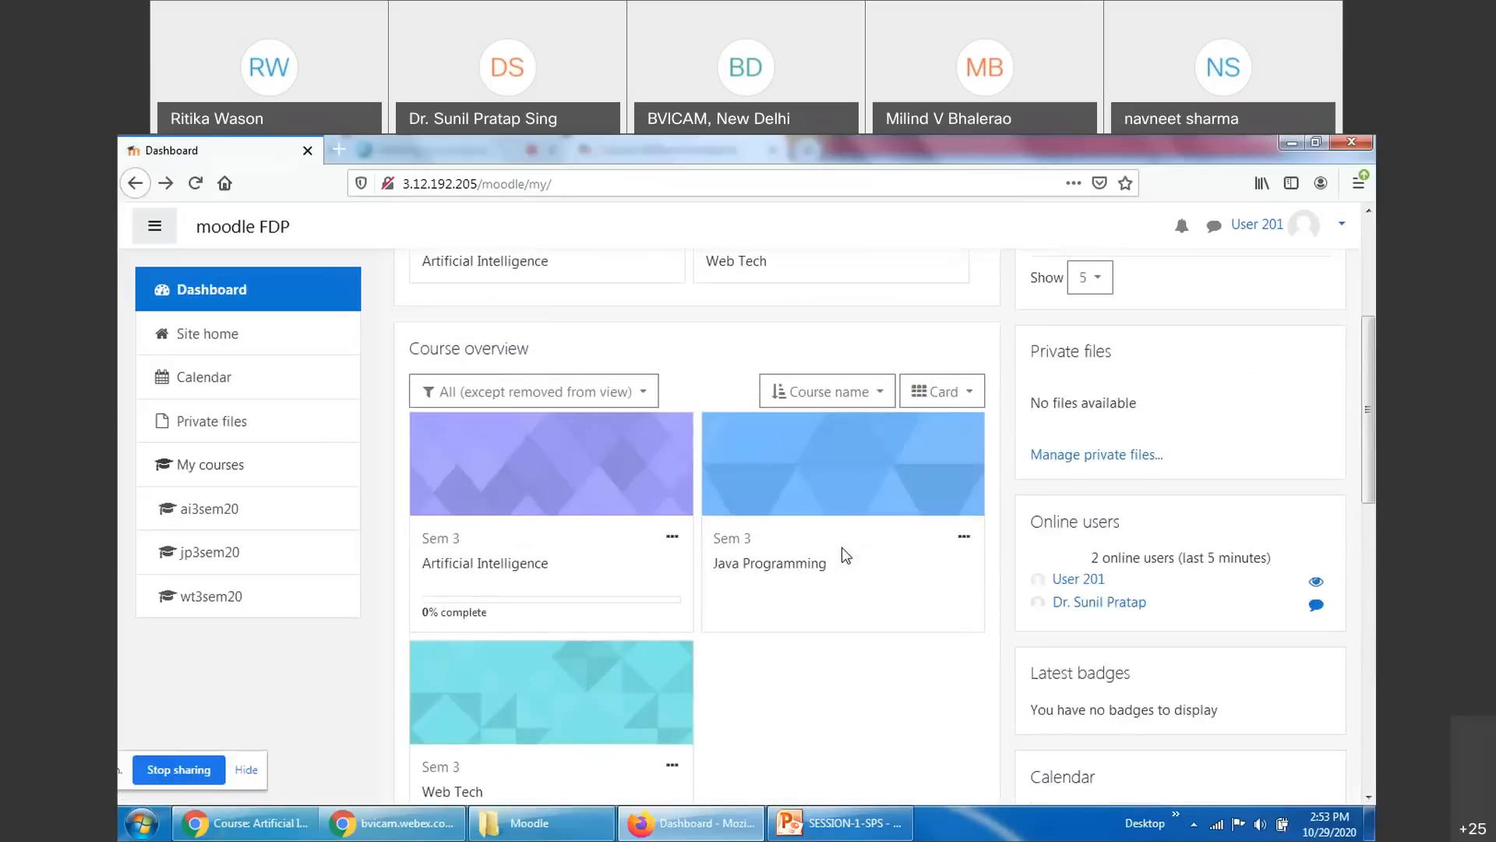
pyautogui.scroll(-3, 789, 606)
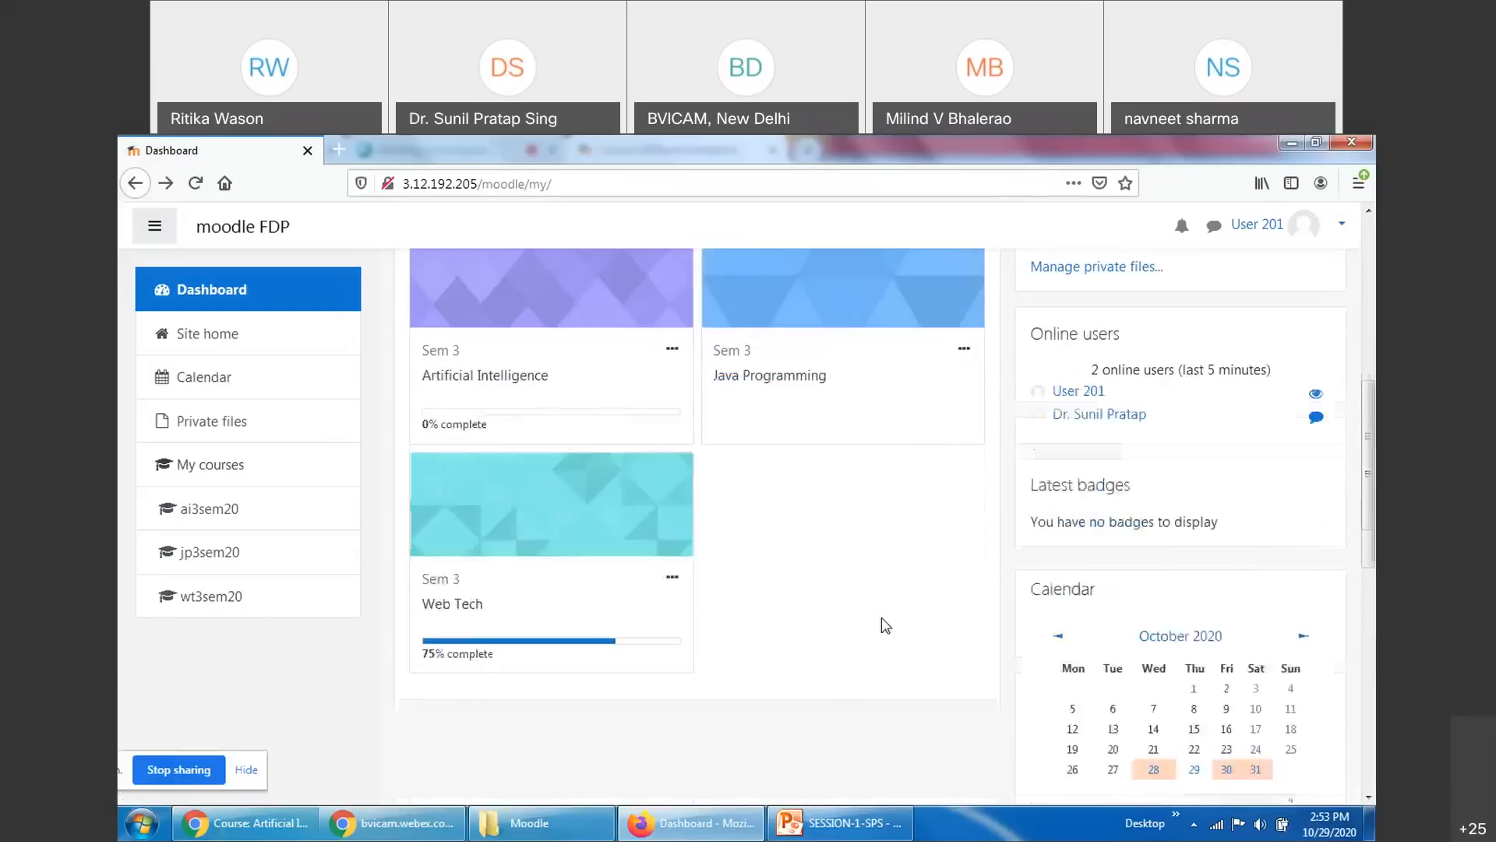
pyautogui.scroll(2, 553, 668)
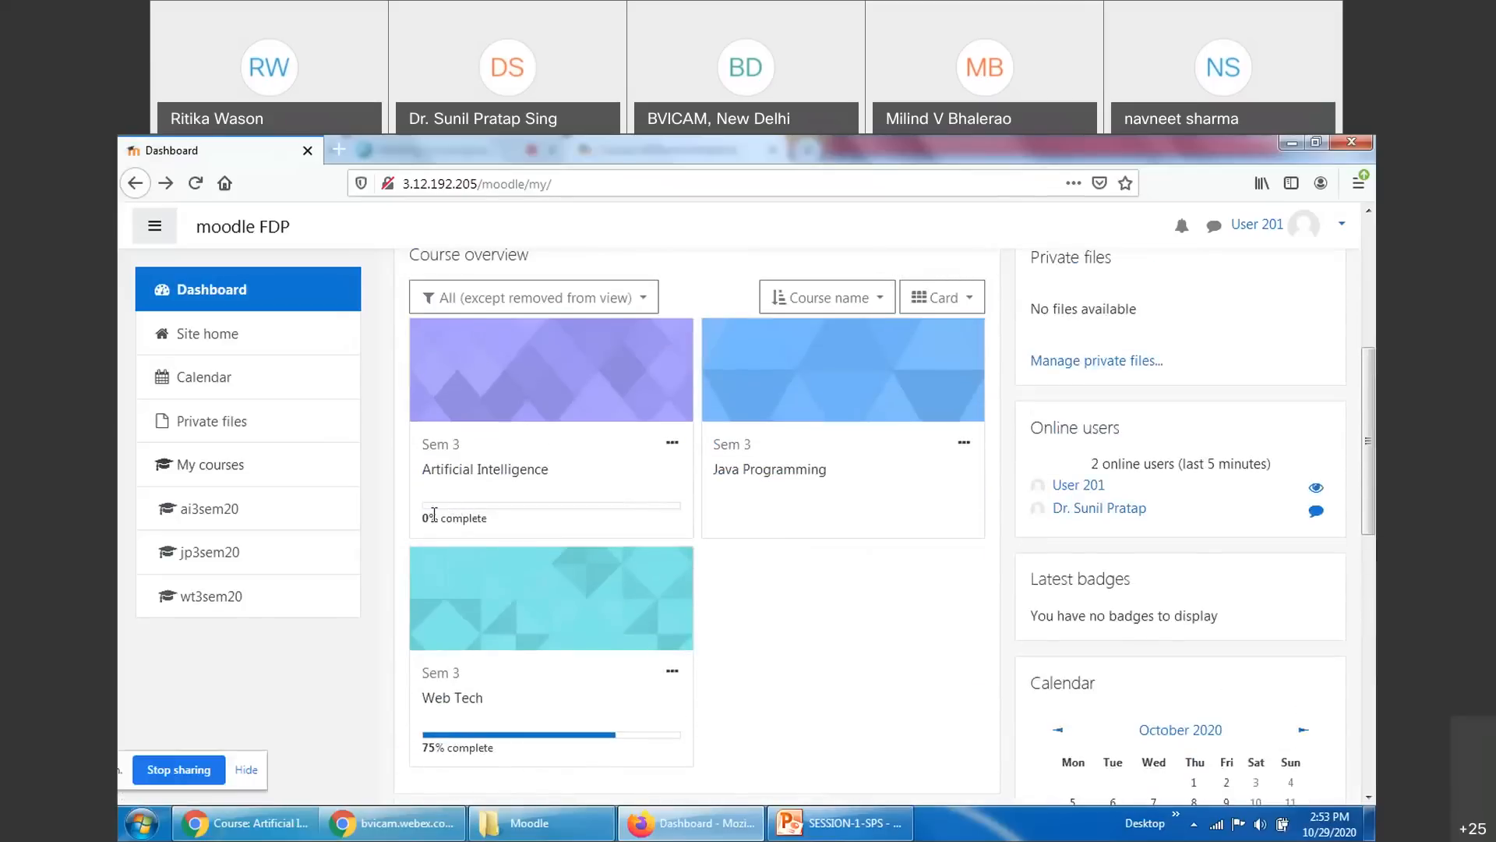
pyautogui.moveTo(424, 519); pyautogui.dragTo(492, 527)
pyautogui.click(465, 526)
pyautogui.doubleClick(466, 523)
pyautogui.click(466, 523)
# Open Assignment-1 from the Artificial Intelligence course as the student
pyautogui.click(484, 471)
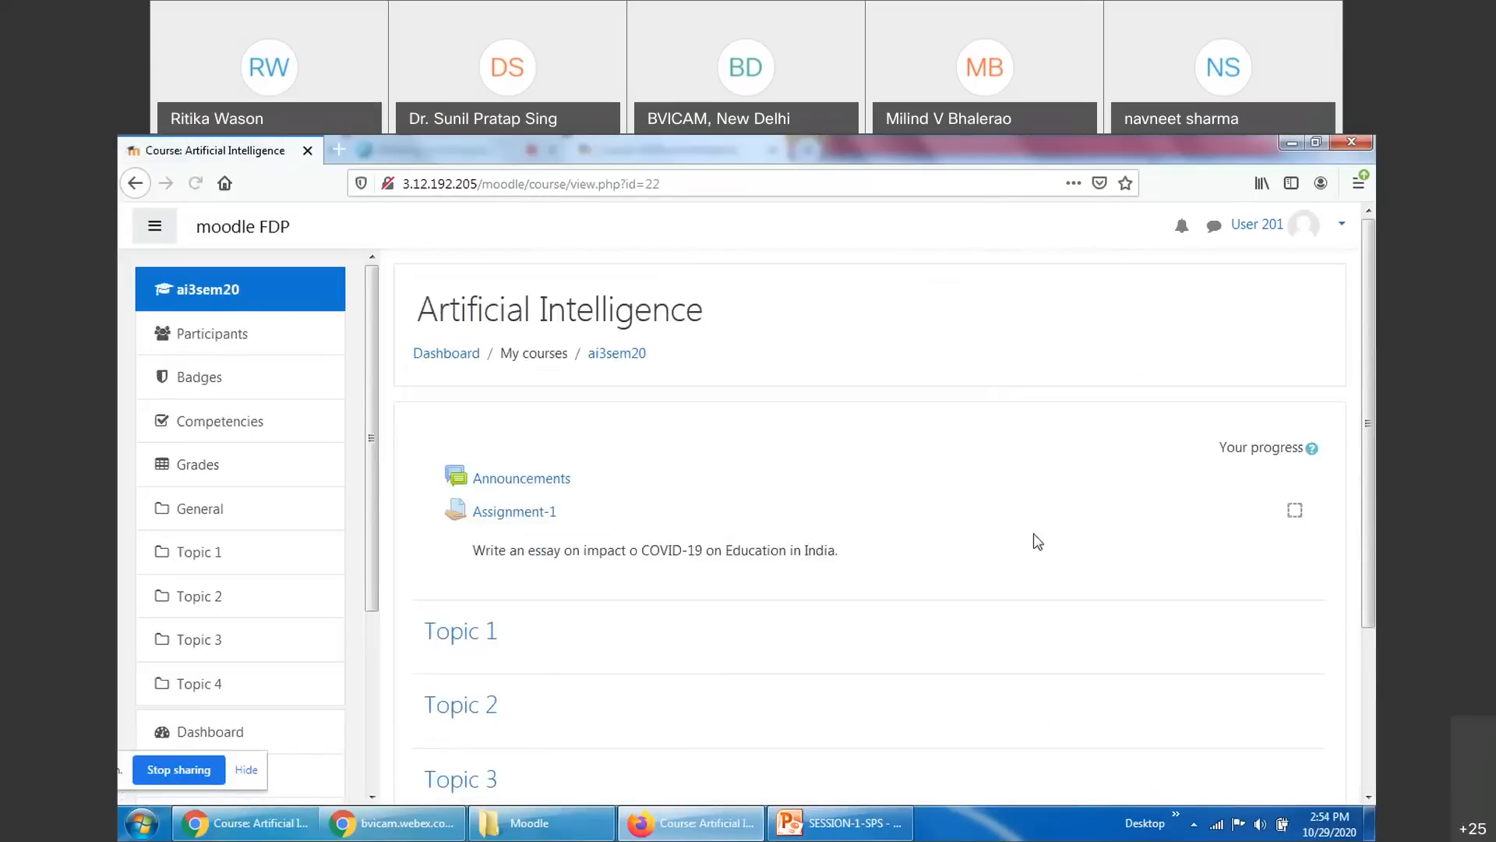
pyautogui.click(527, 516)
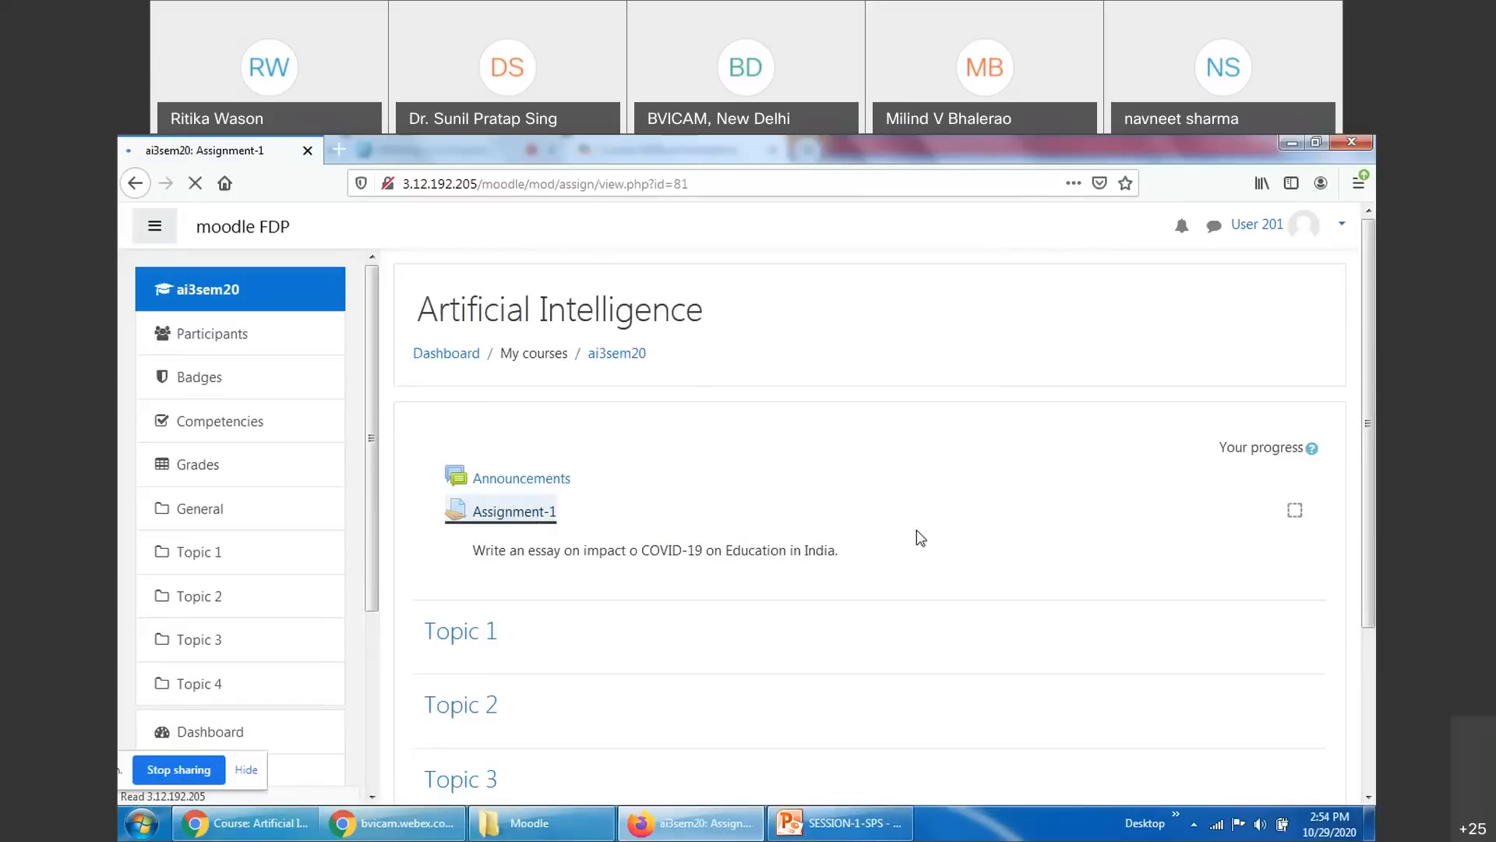
pyautogui.scroll(-3, 916, 530)
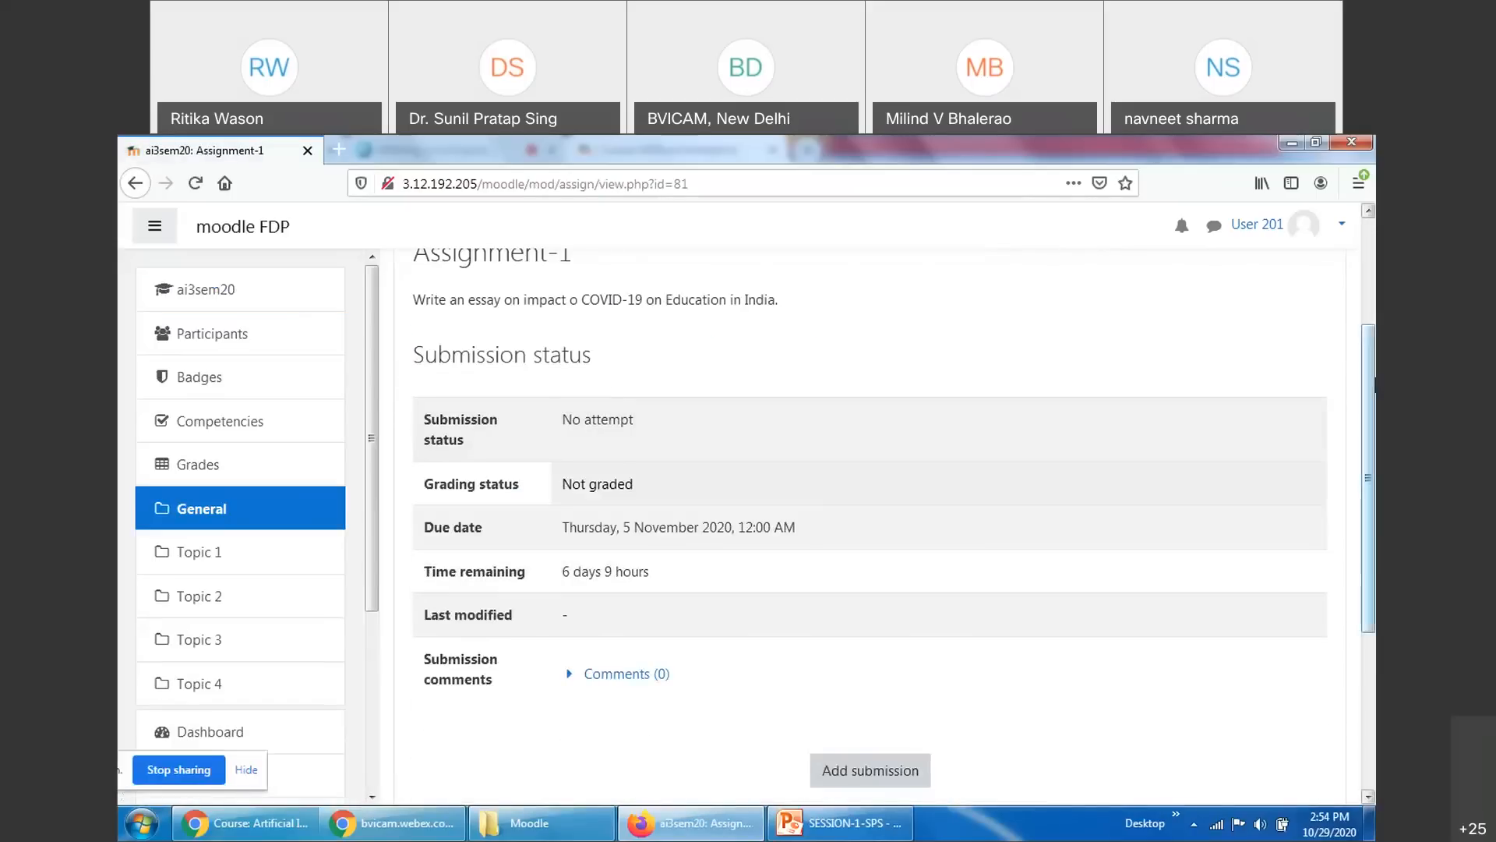
pyautogui.scroll(3, 670, 488)
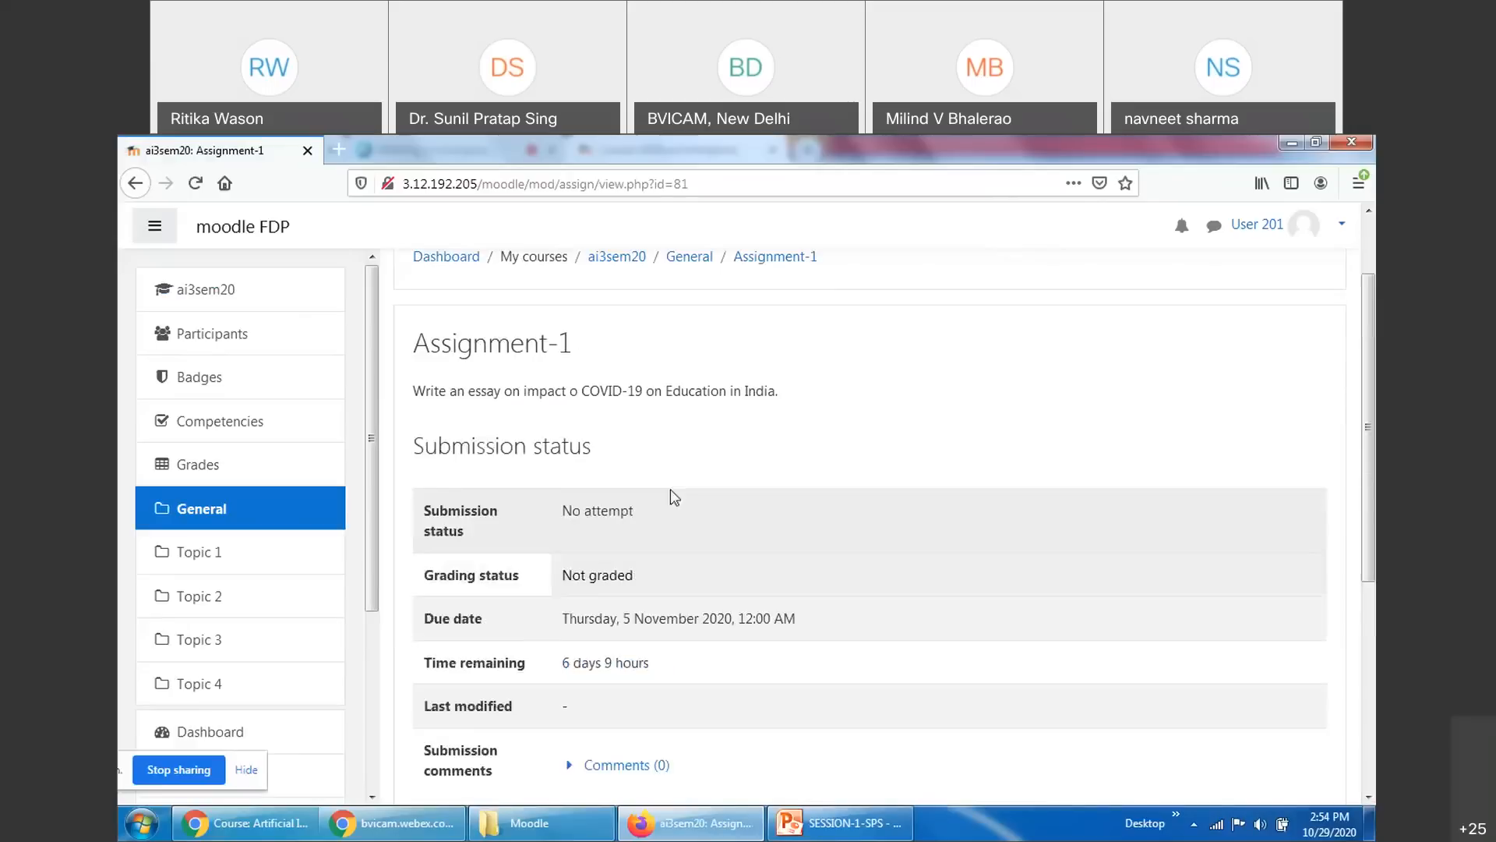
# Examine Assignment-1's title, essay description, submission status, grading status, due date and time remaining
pyautogui.moveTo(411, 348); pyautogui.dragTo(610, 358)
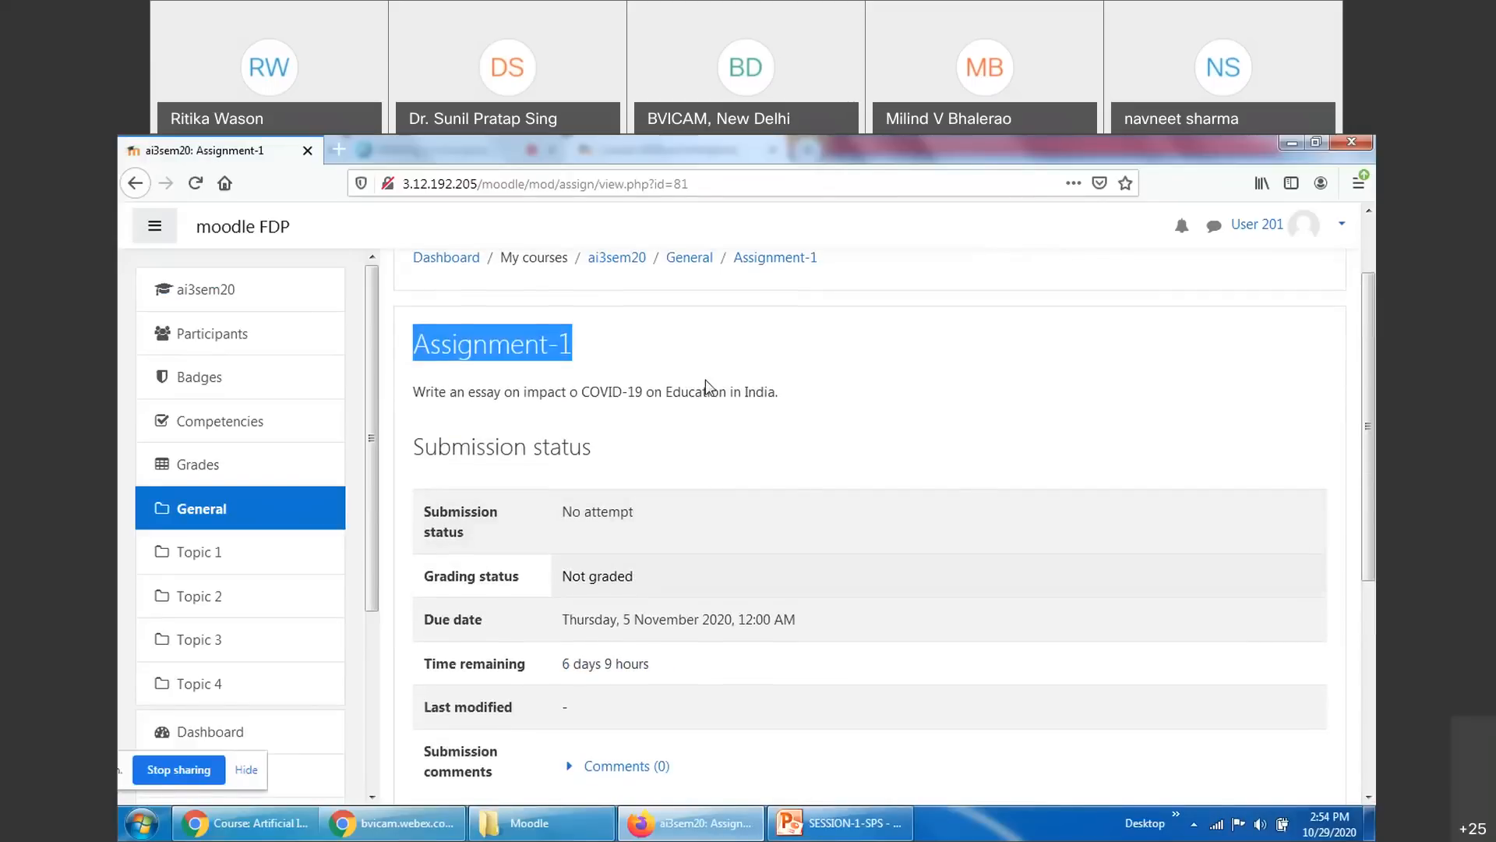
pyautogui.scroll(-3, 592, 374)
pyautogui.doubleClick(600, 327)
pyautogui.doubleClick(605, 389)
pyautogui.doubleClick(589, 477)
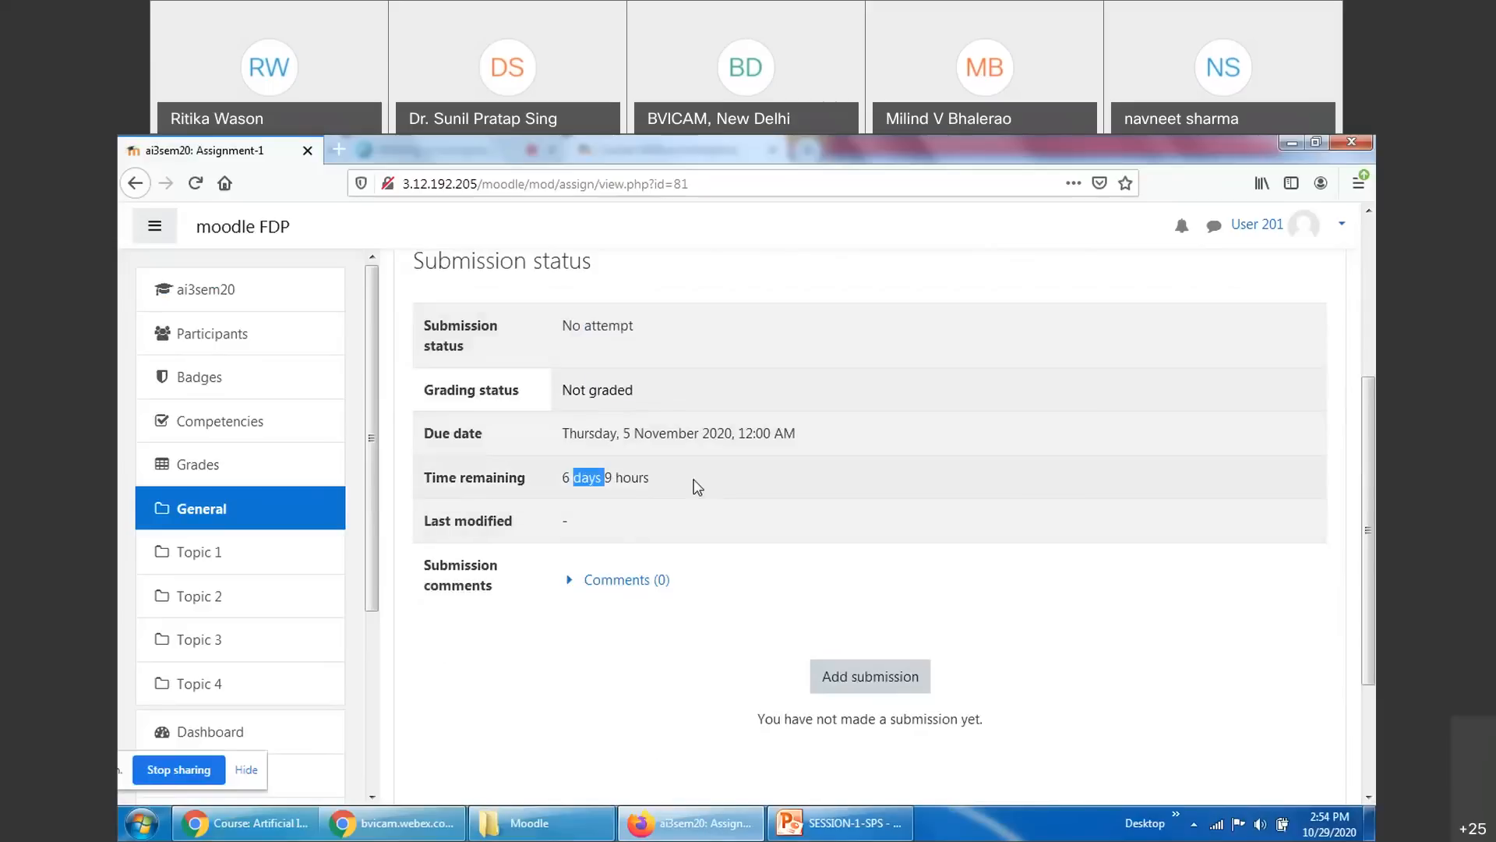
pyautogui.doubleClick(640, 436)
pyautogui.scroll(-3, 657, 548)
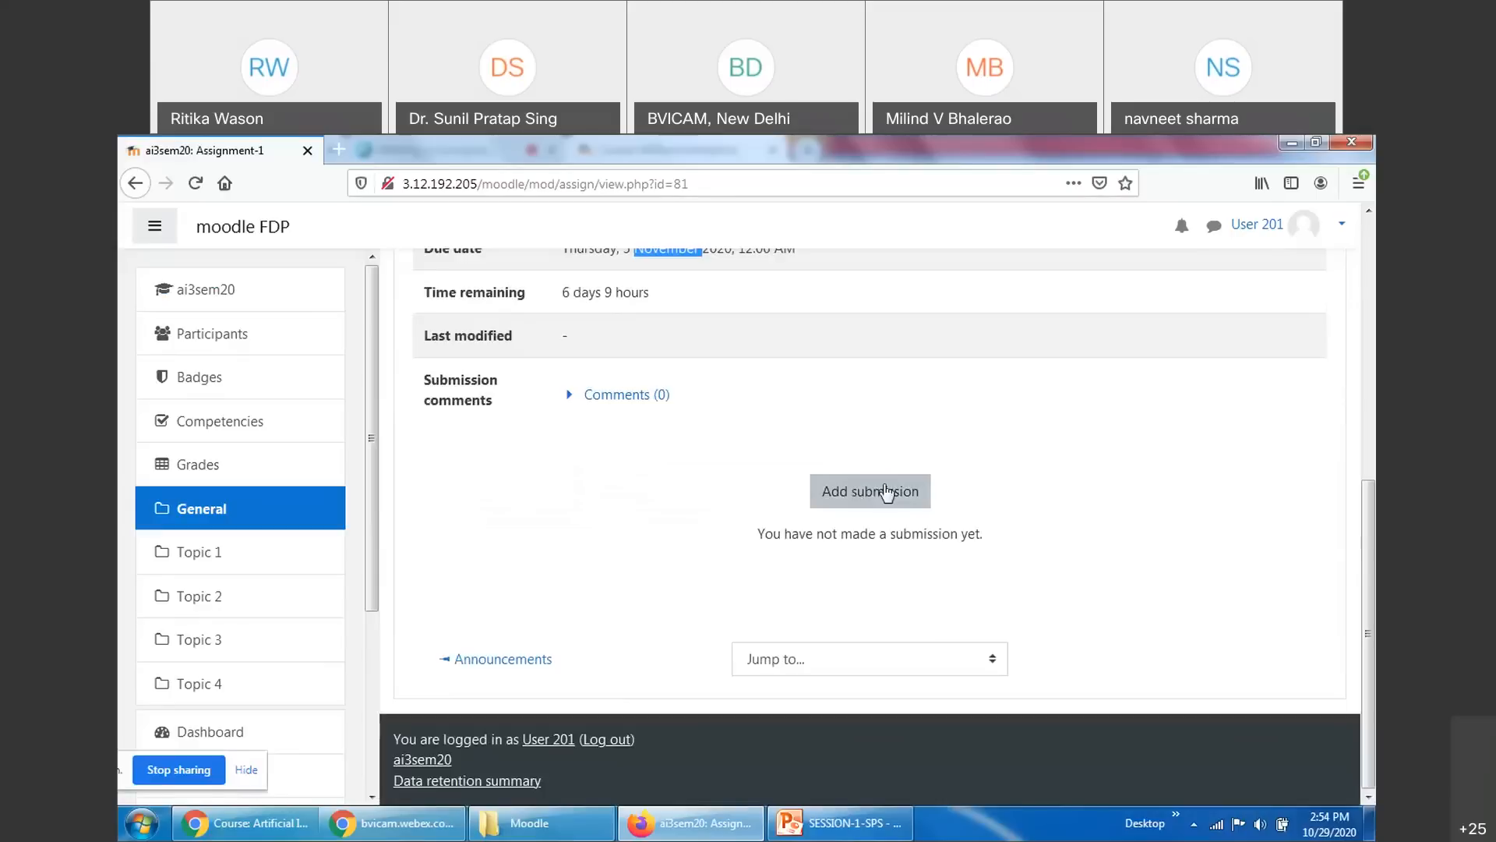
pyautogui.scroll(8, 608, 562)
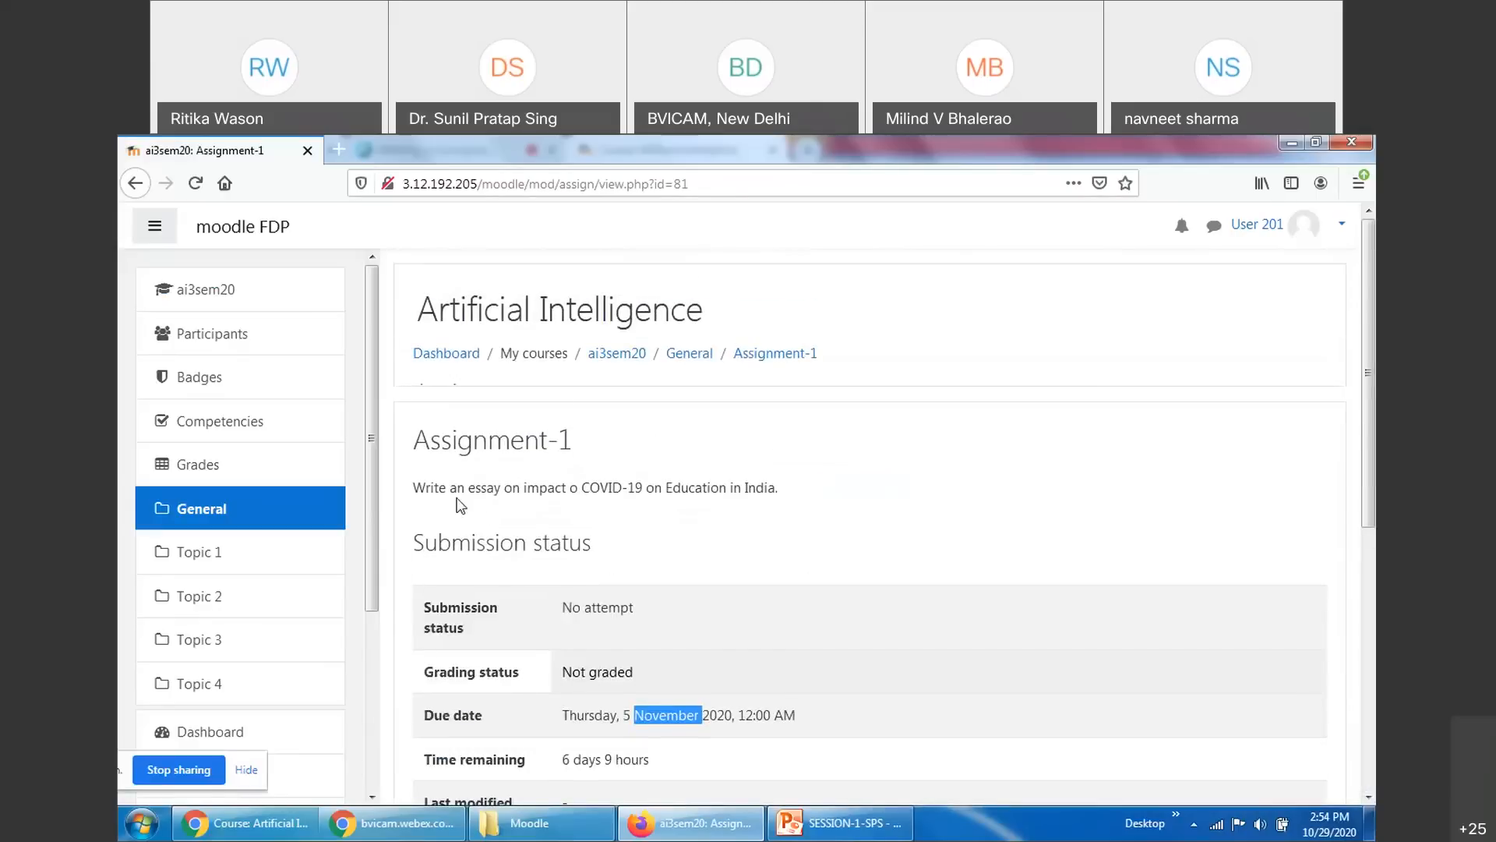
pyautogui.moveTo(451, 487); pyautogui.dragTo(788, 517)
pyautogui.click(790, 519)
# Add a submission to Assignment-1 with the online text "This is my essay on COVID-19 for education in India."
pyautogui.scroll(-8, 908, 577)
pyautogui.click(871, 491)
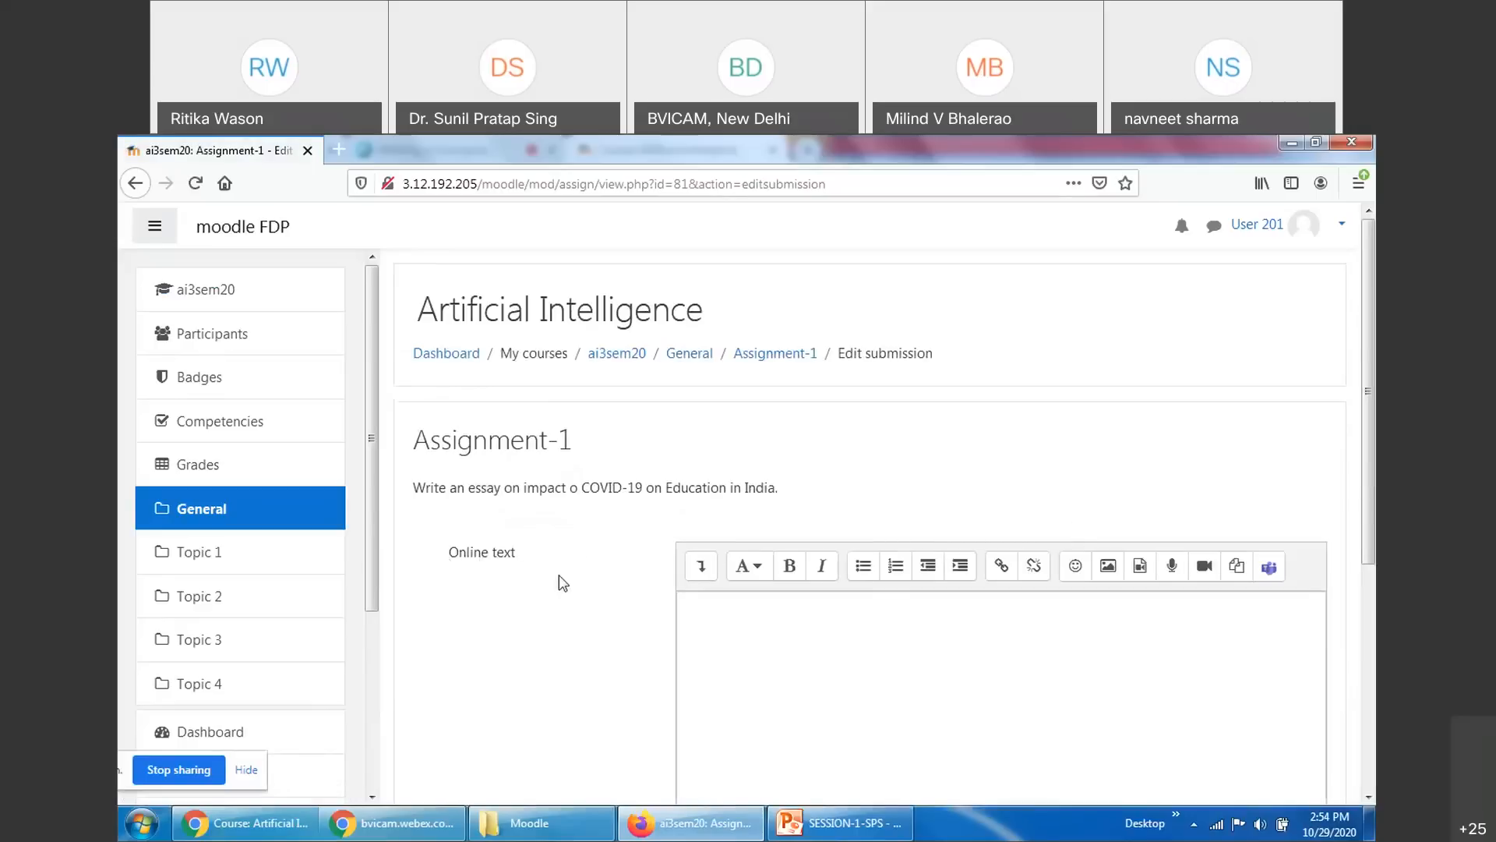
pyautogui.click(826, 662)
pyautogui.scroll(-2, 827, 662)
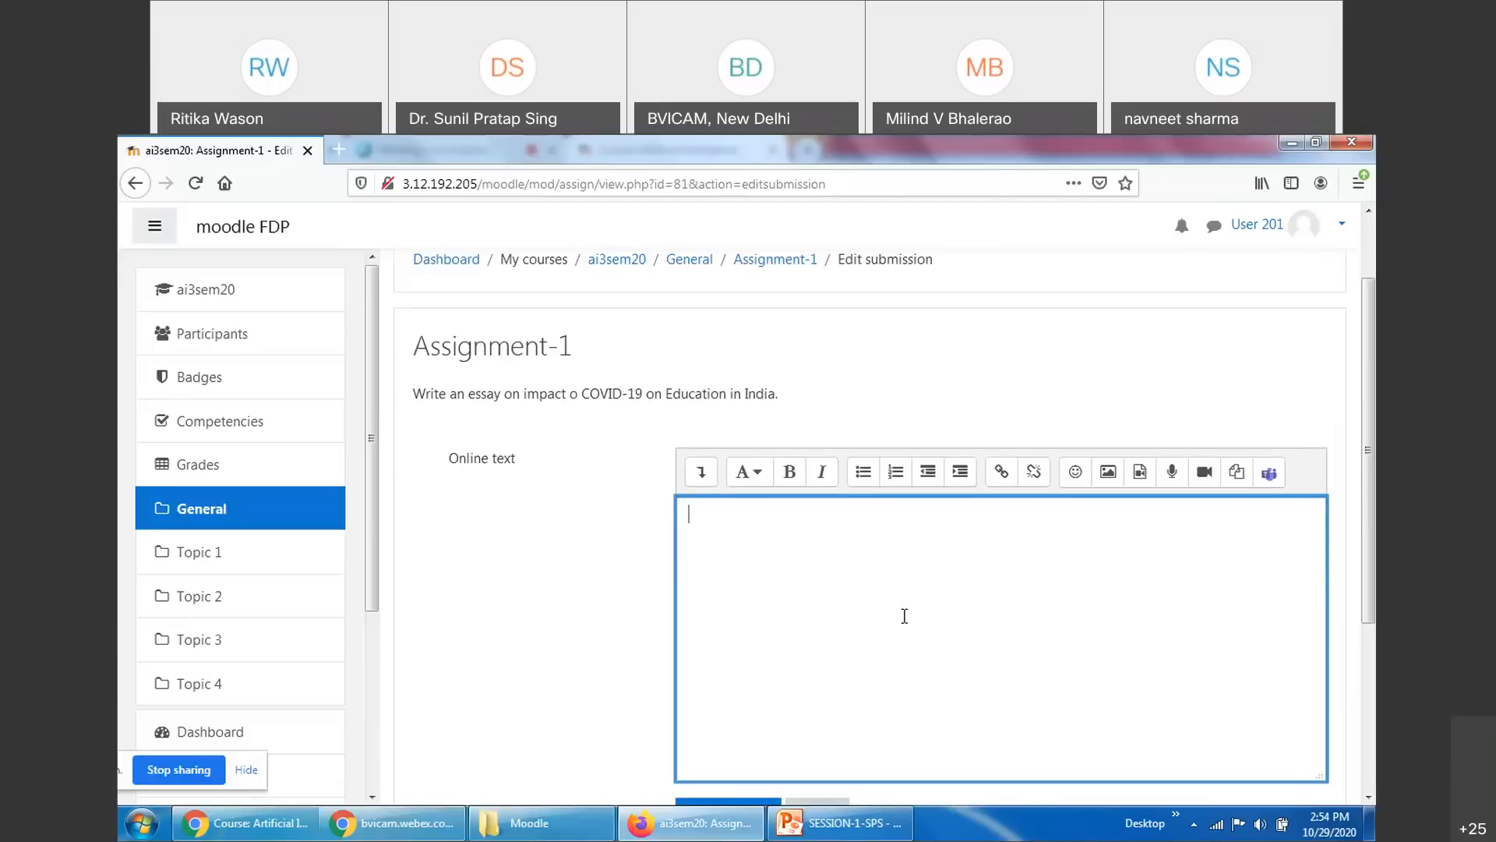
pyautogui.write('Th')
pyautogui.write('is is my essay on COBID-1')
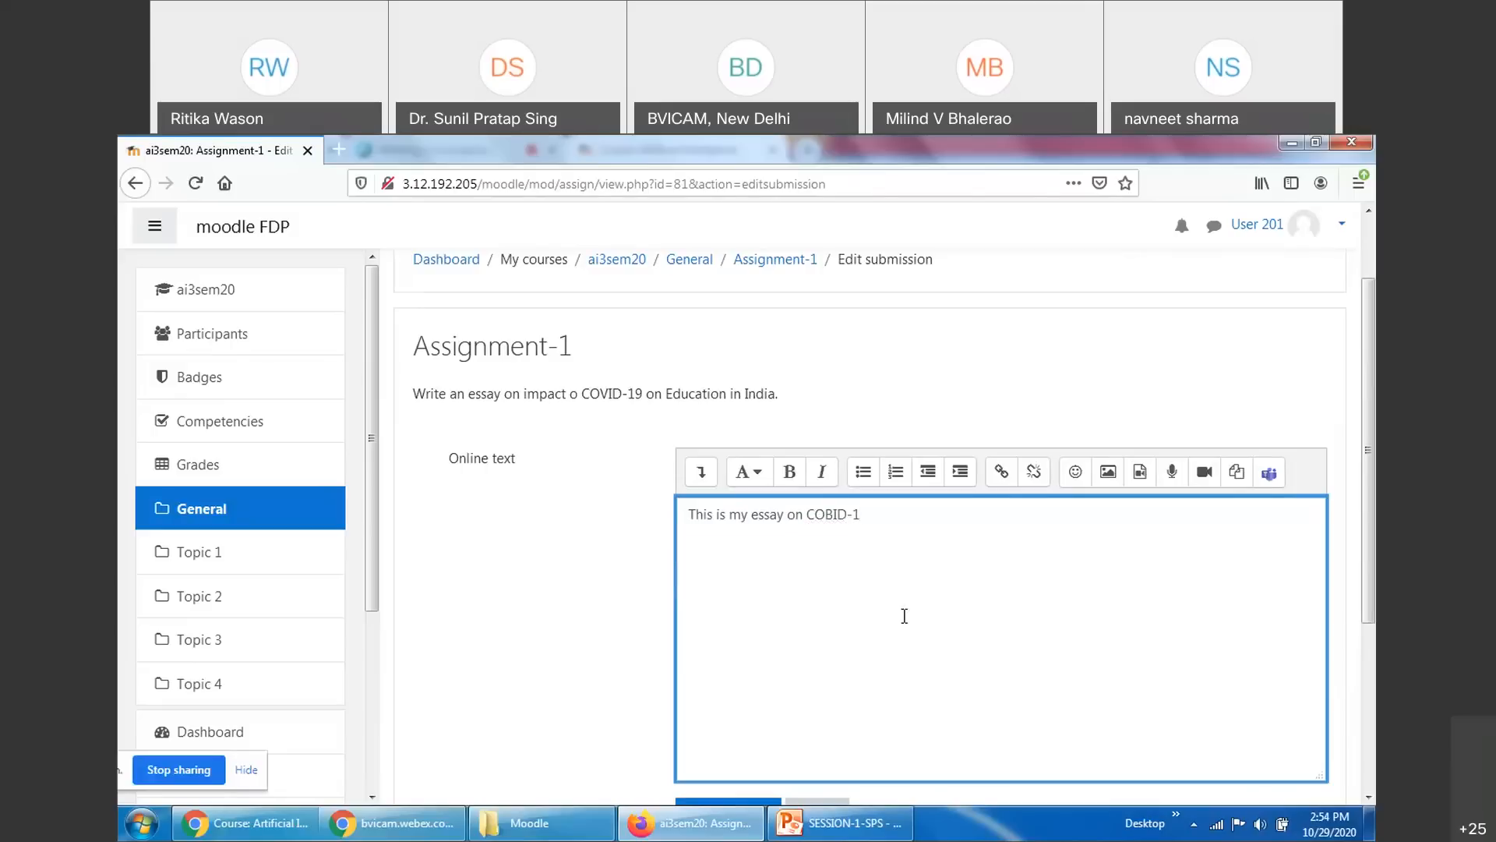
pyautogui.write('9')
pyautogui.press('BackSpace')
pyautogui.press('BackSpace')
pyautogui.press('BackSpace')
pyautogui.press('BackSpace')
pyautogui.press('BackSpace')
pyautogui.write('VID-19 for education in India.')
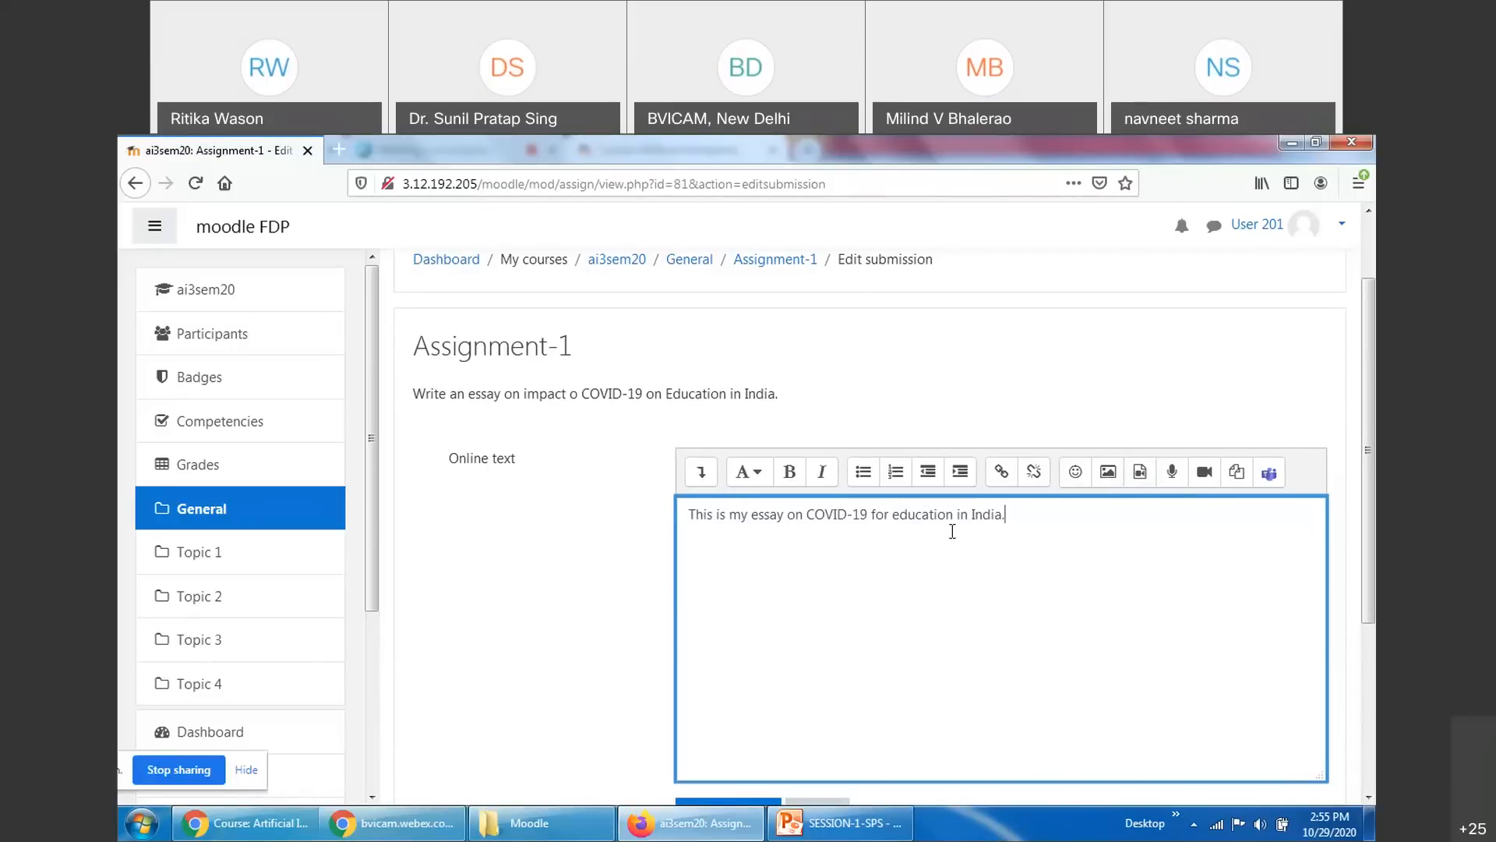
# Check the essay entry against the assignment description and save the submission
pyautogui.scroll(-4, 535, 544)
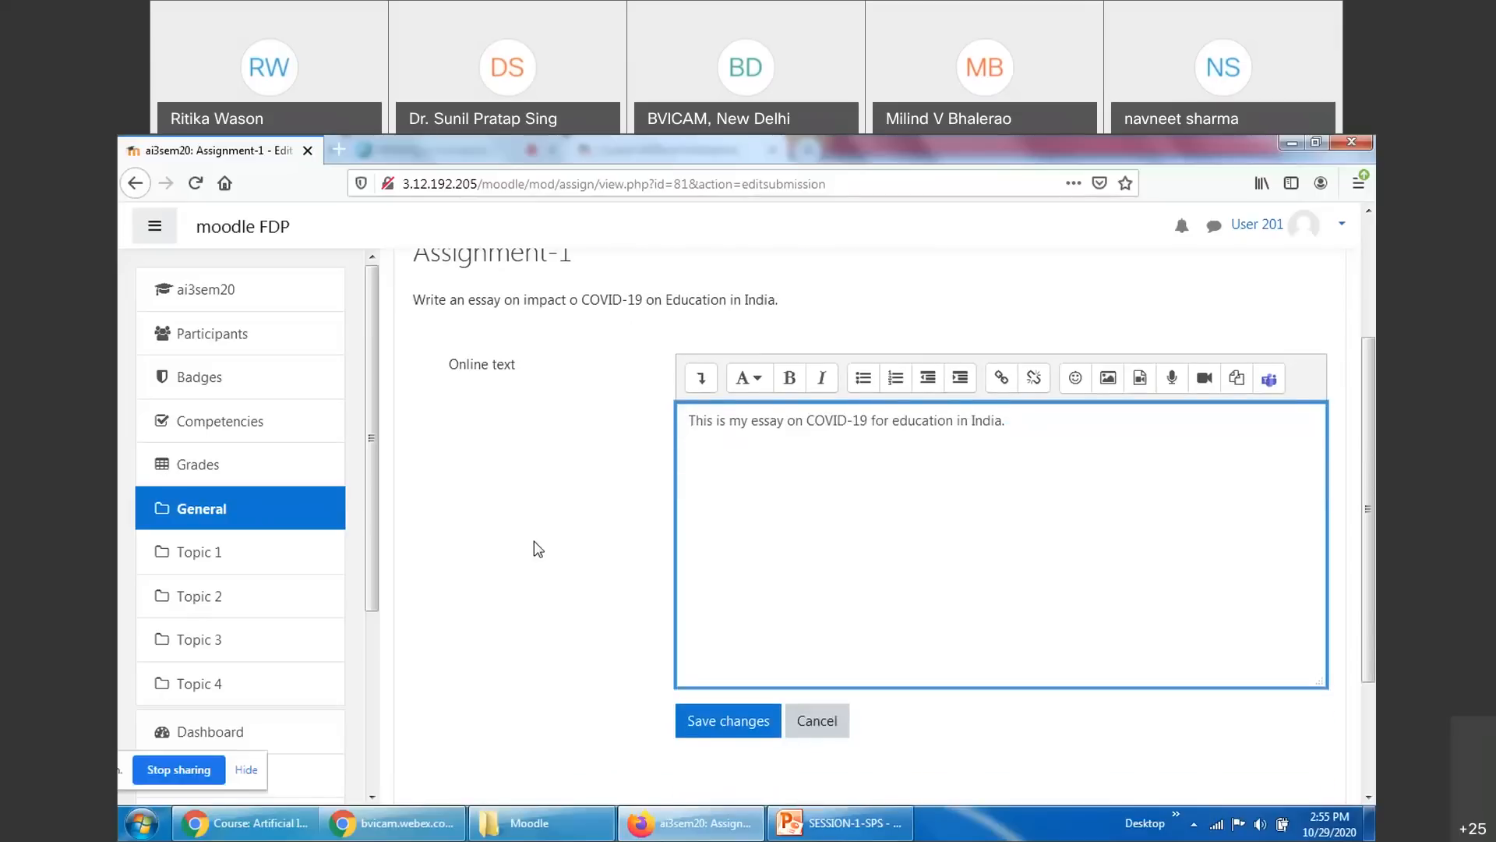
pyautogui.scroll(5, 468, 561)
pyautogui.scroll(-5, 446, 556)
pyautogui.click(728, 551)
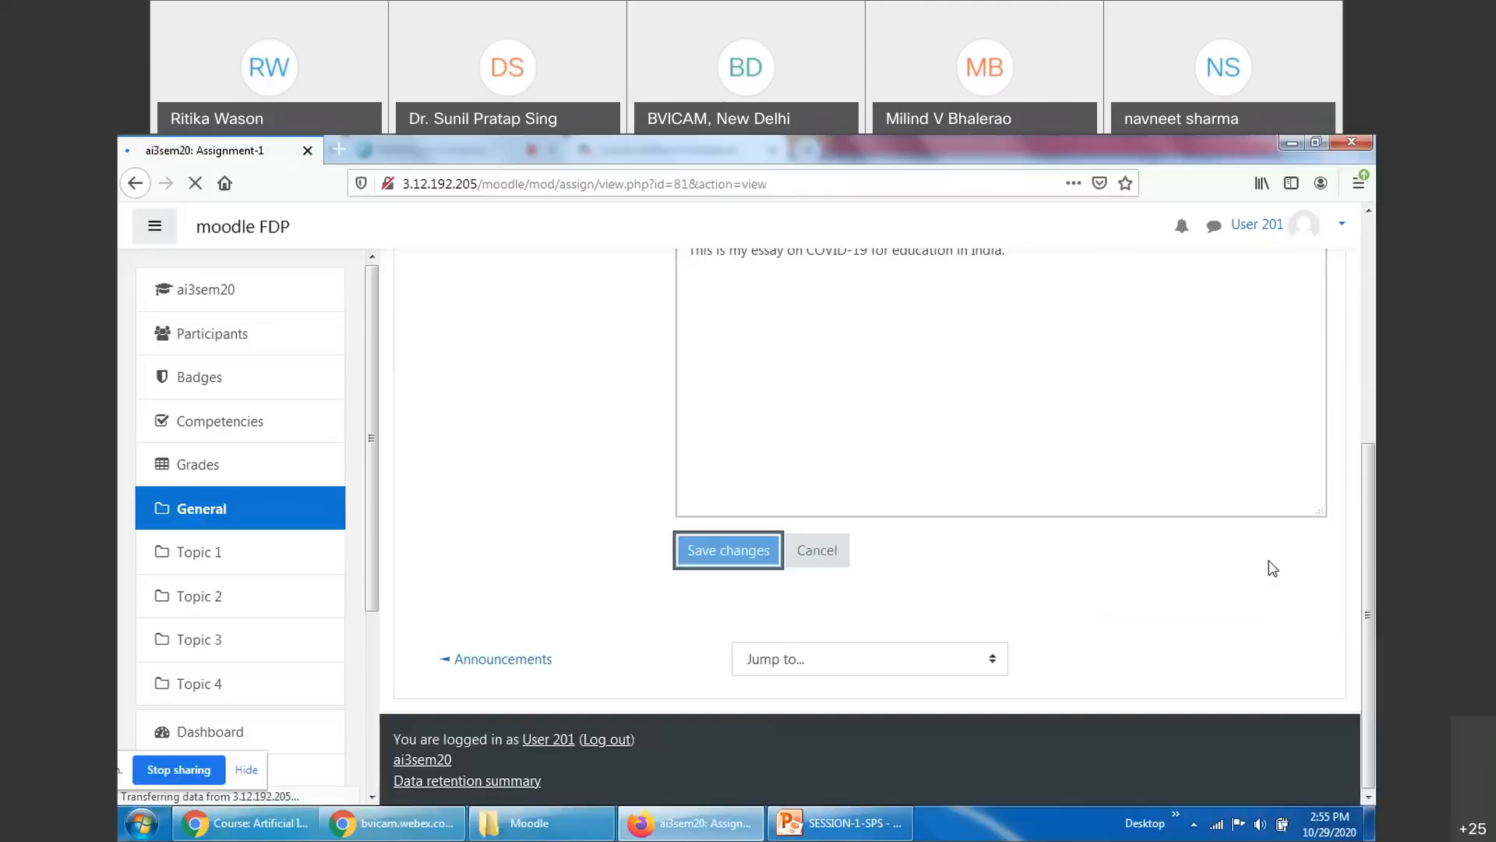
# Examine the saved submission's status, its online text and the options for editing, removing or submitting it
pyautogui.scroll(-5, 1161, 569)
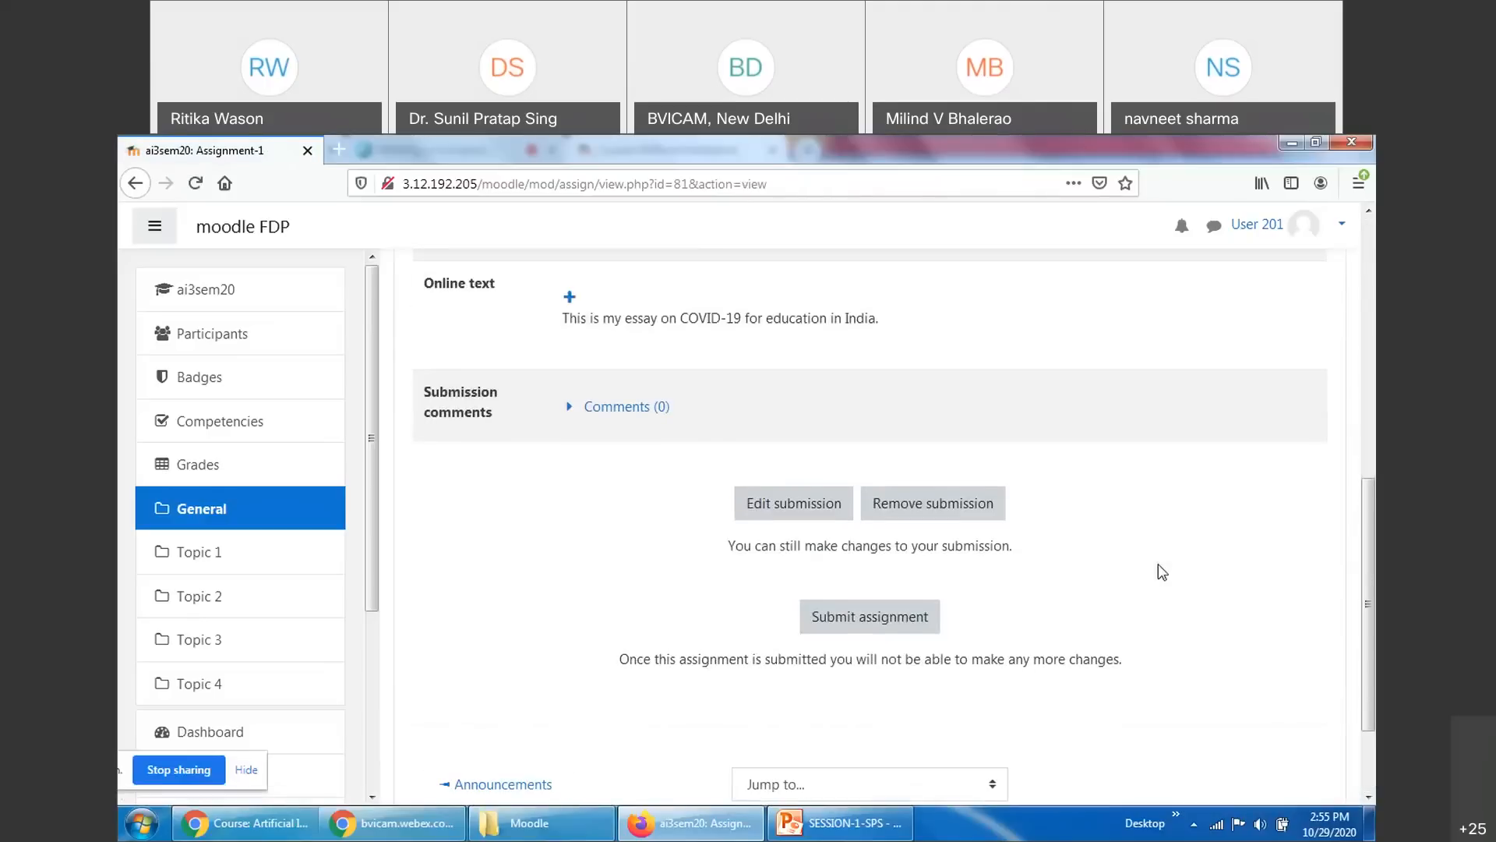
pyautogui.scroll(5, 1158, 563)
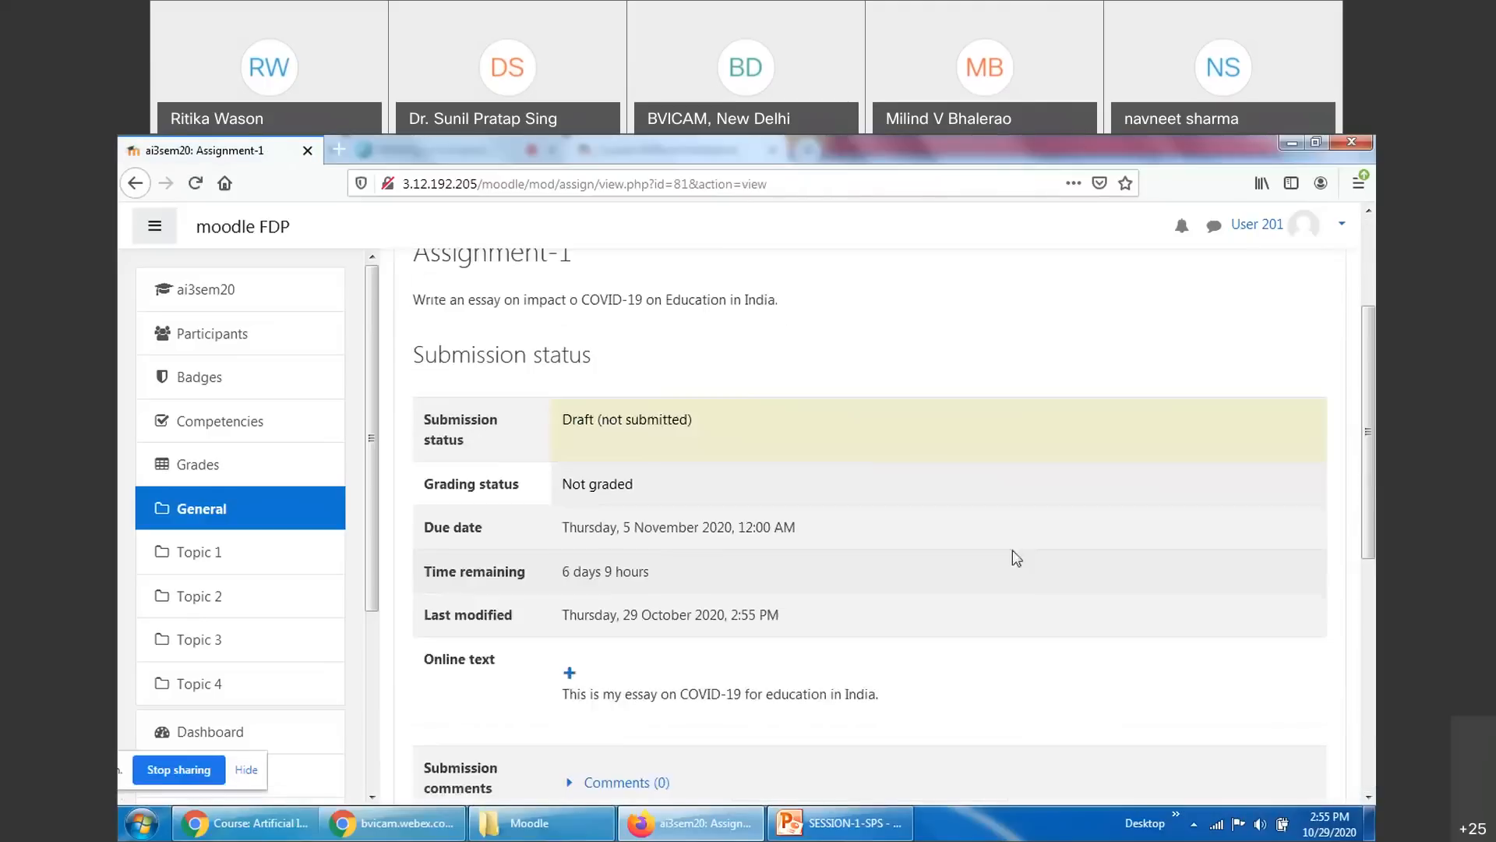
pyautogui.moveTo(562, 419); pyautogui.dragTo(692, 419)
pyautogui.click(631, 418)
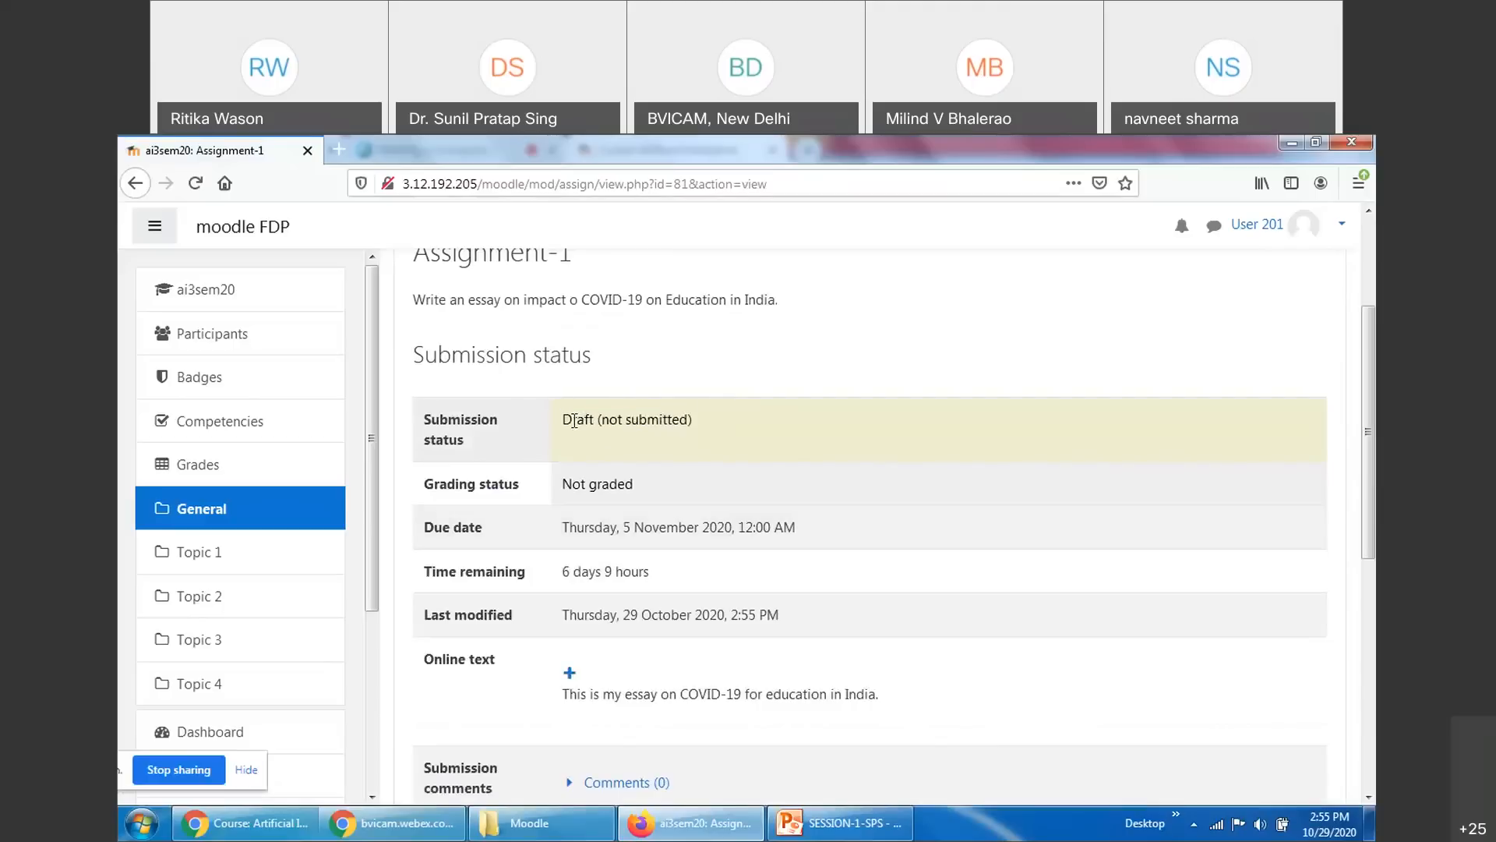
pyautogui.moveTo(570, 690); pyautogui.dragTo(873, 716)
pyautogui.click(893, 699)
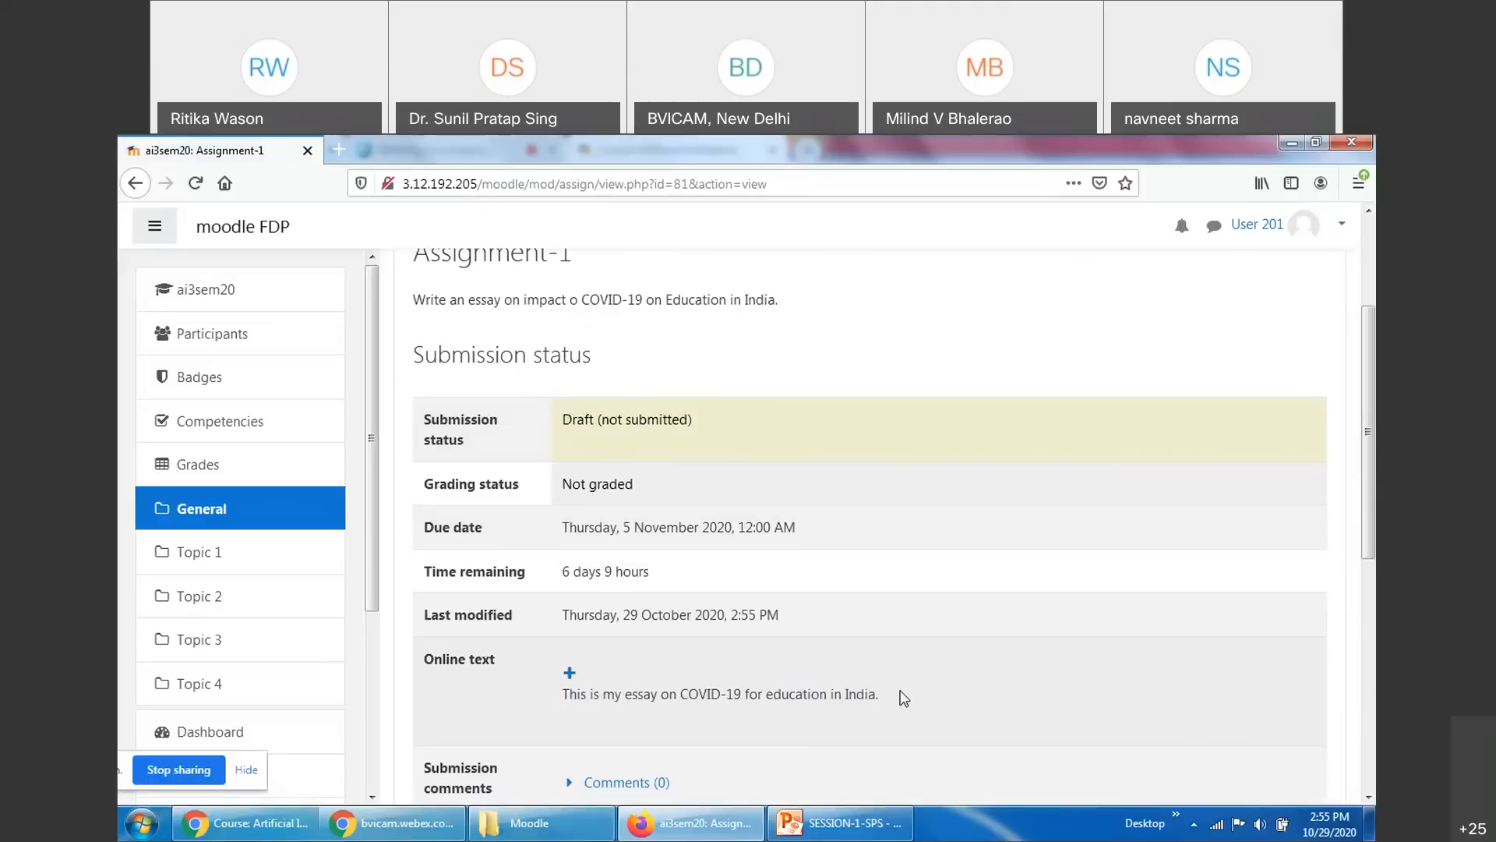
# Edit the submission to append a sentence stating which teacher assigned the essay, and save the changes
pyautogui.scroll(-3, 695, 525)
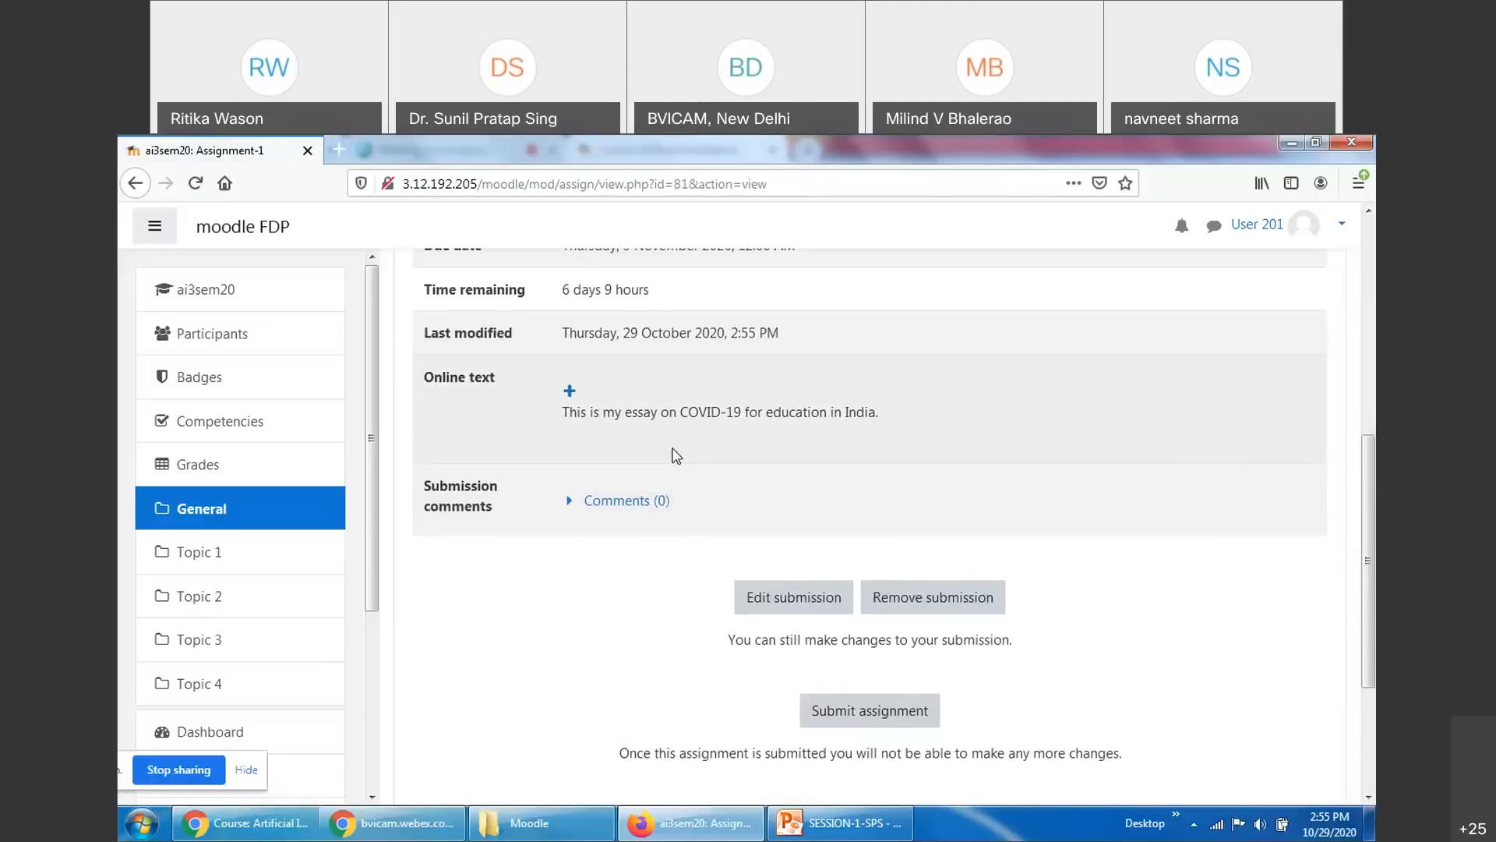
pyautogui.click(779, 596)
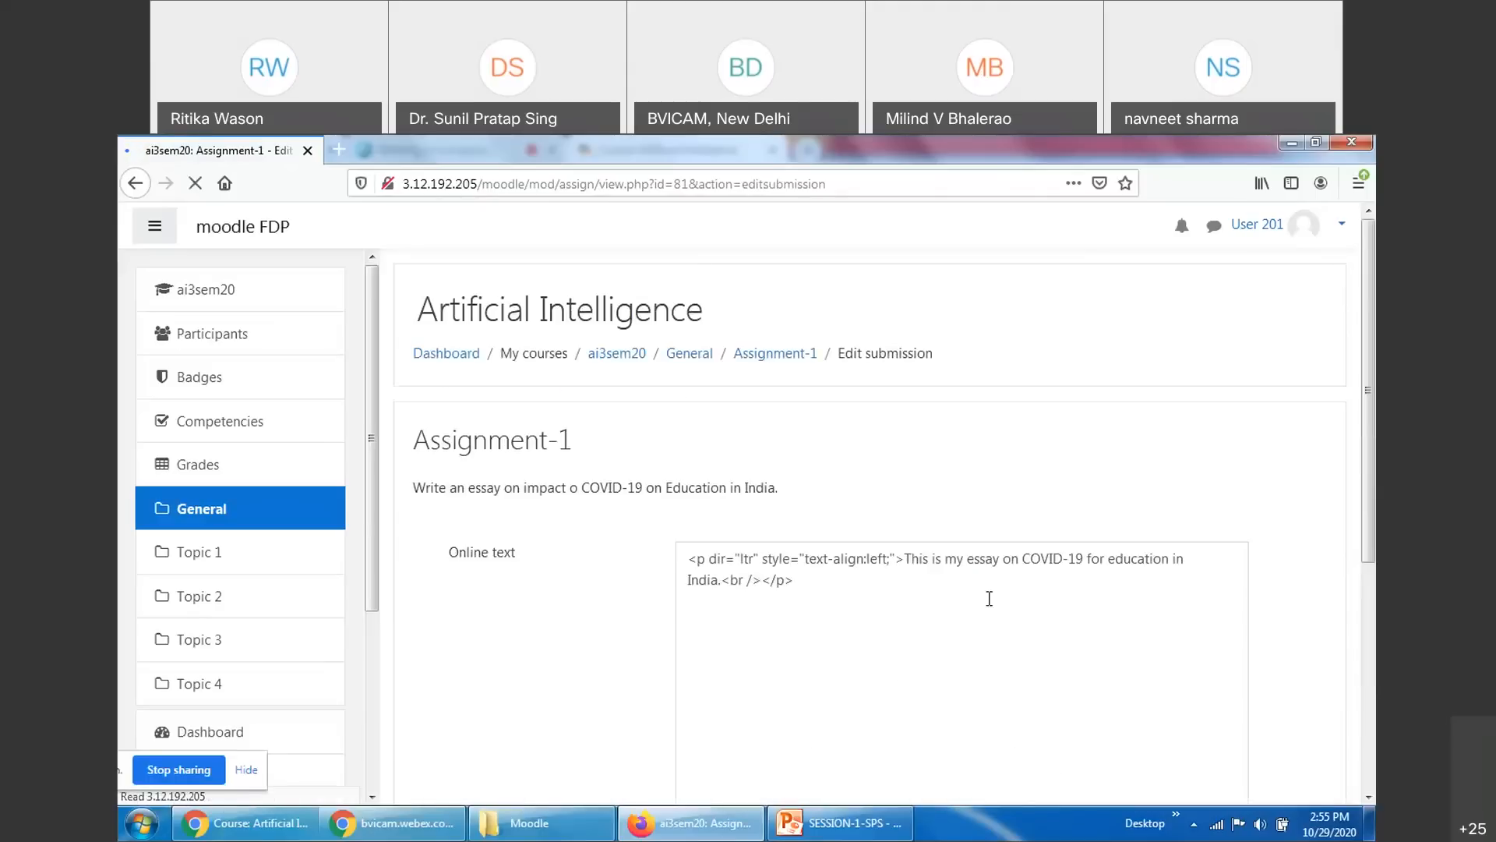
pyautogui.click(1058, 600)
pyautogui.write('This essay wa')
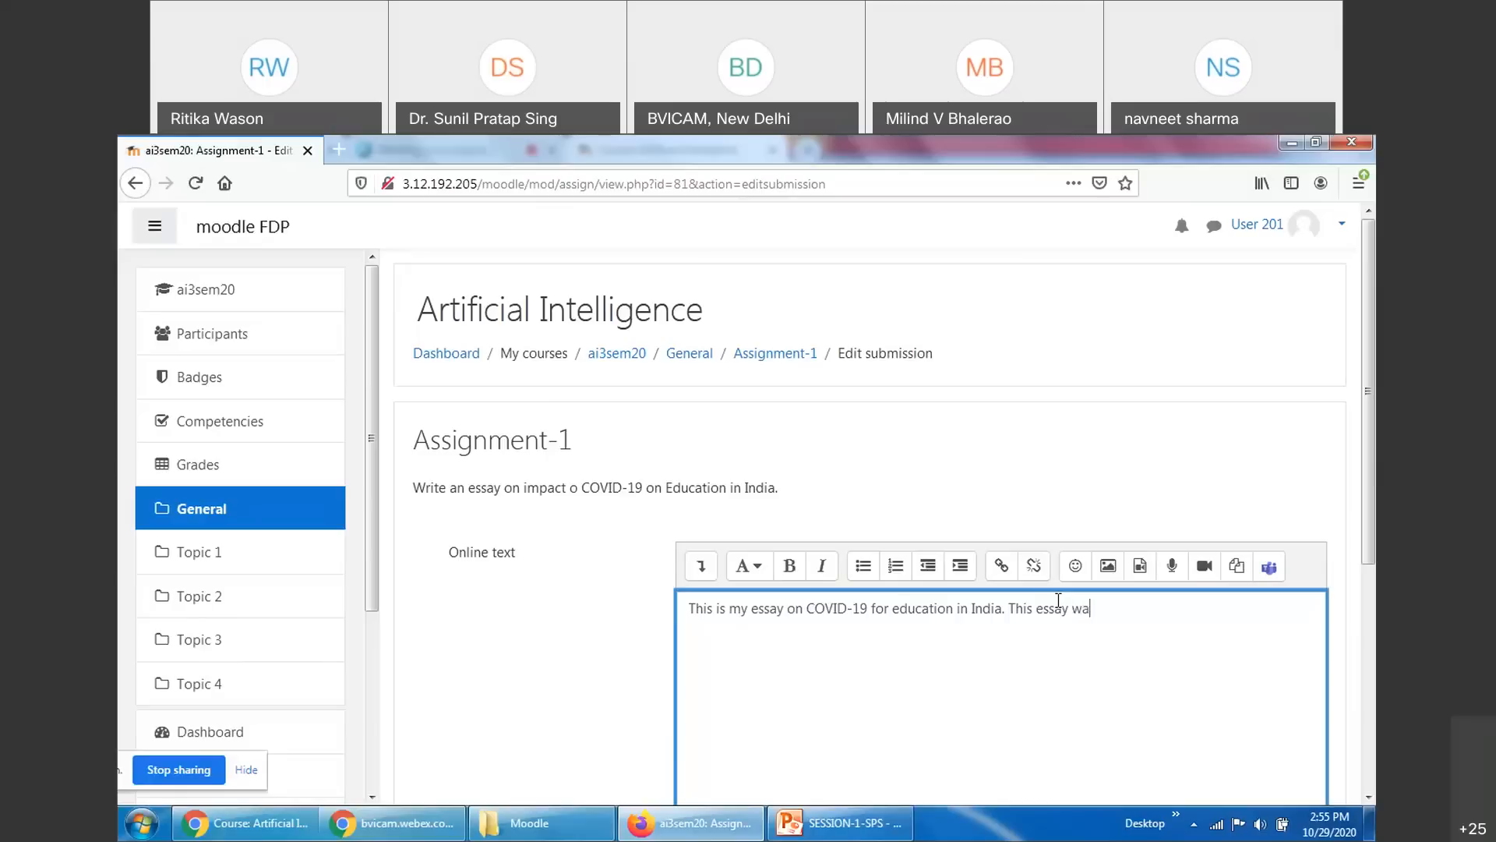
pyautogui.write('s assigned by Sunil Sir.')
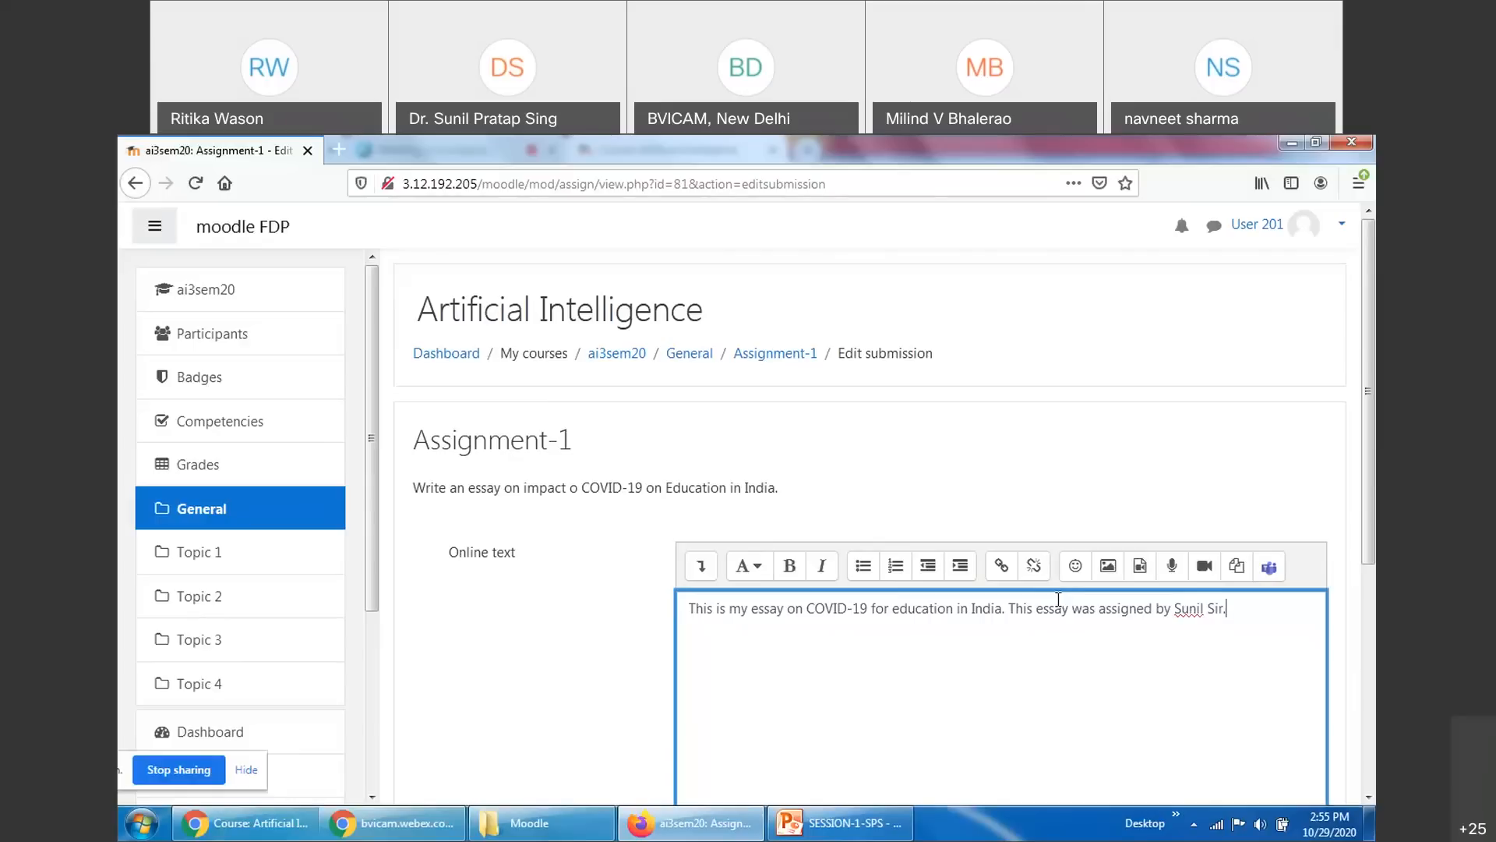
pyautogui.scroll(-5, 1013, 615)
pyautogui.click(712, 548)
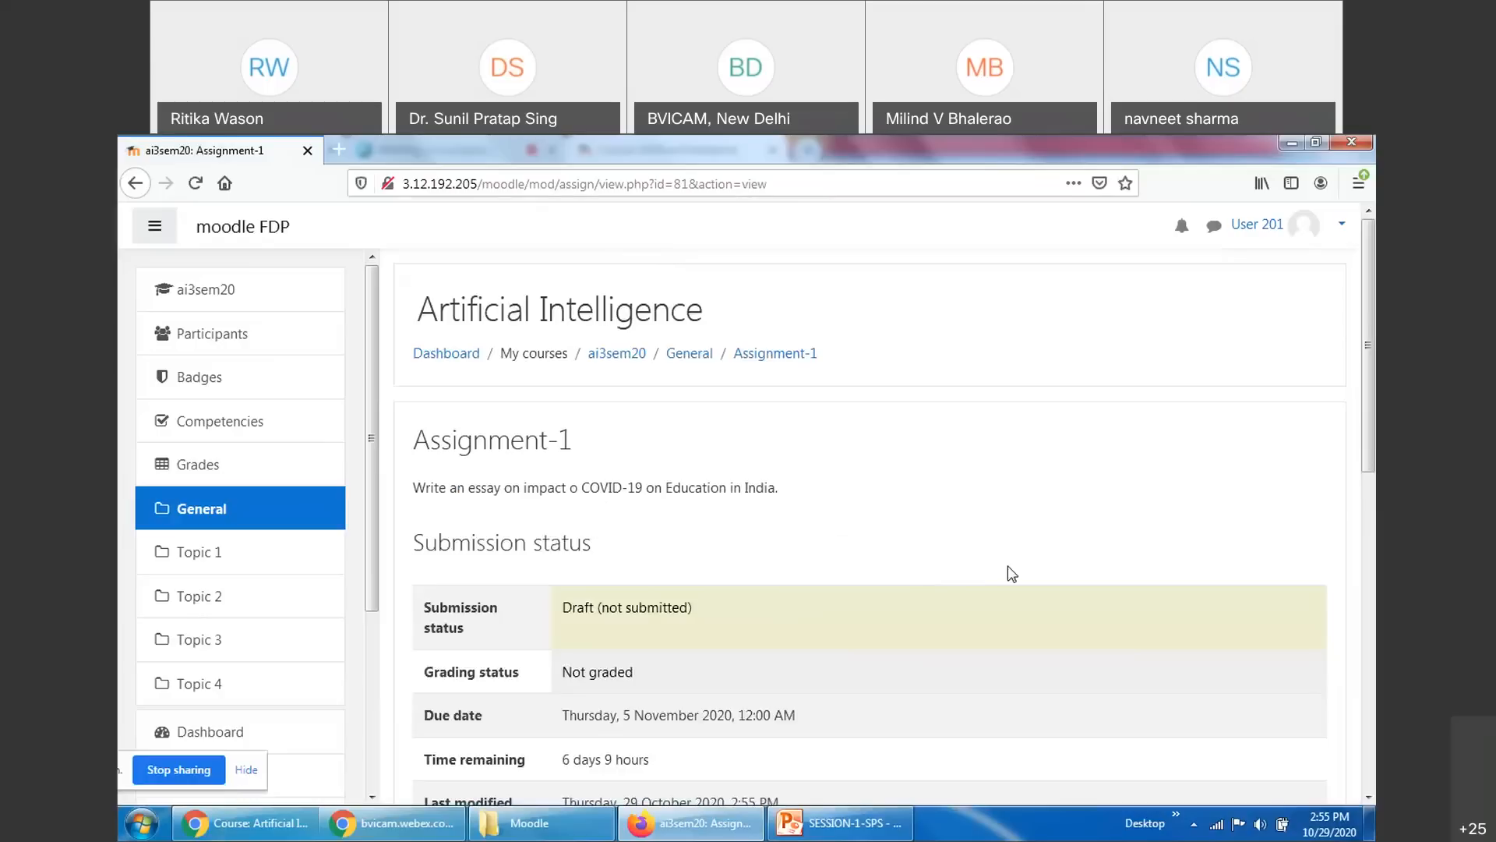
# Write "Work done." as a submission comment on the Assignment-1 submission
pyautogui.scroll(-6, 1011, 573)
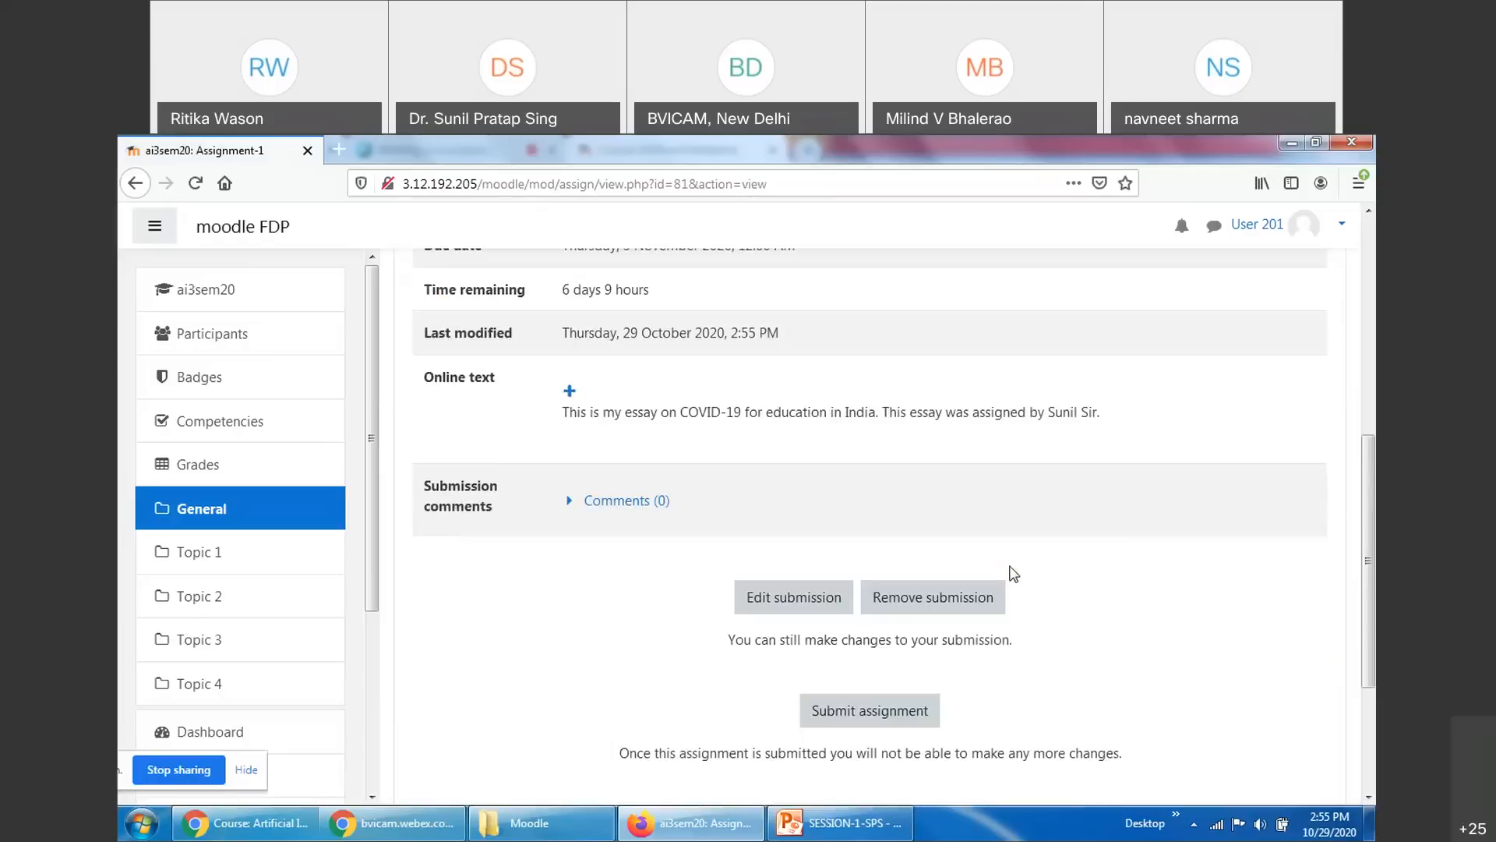
pyautogui.scroll(-3, 1051, 581)
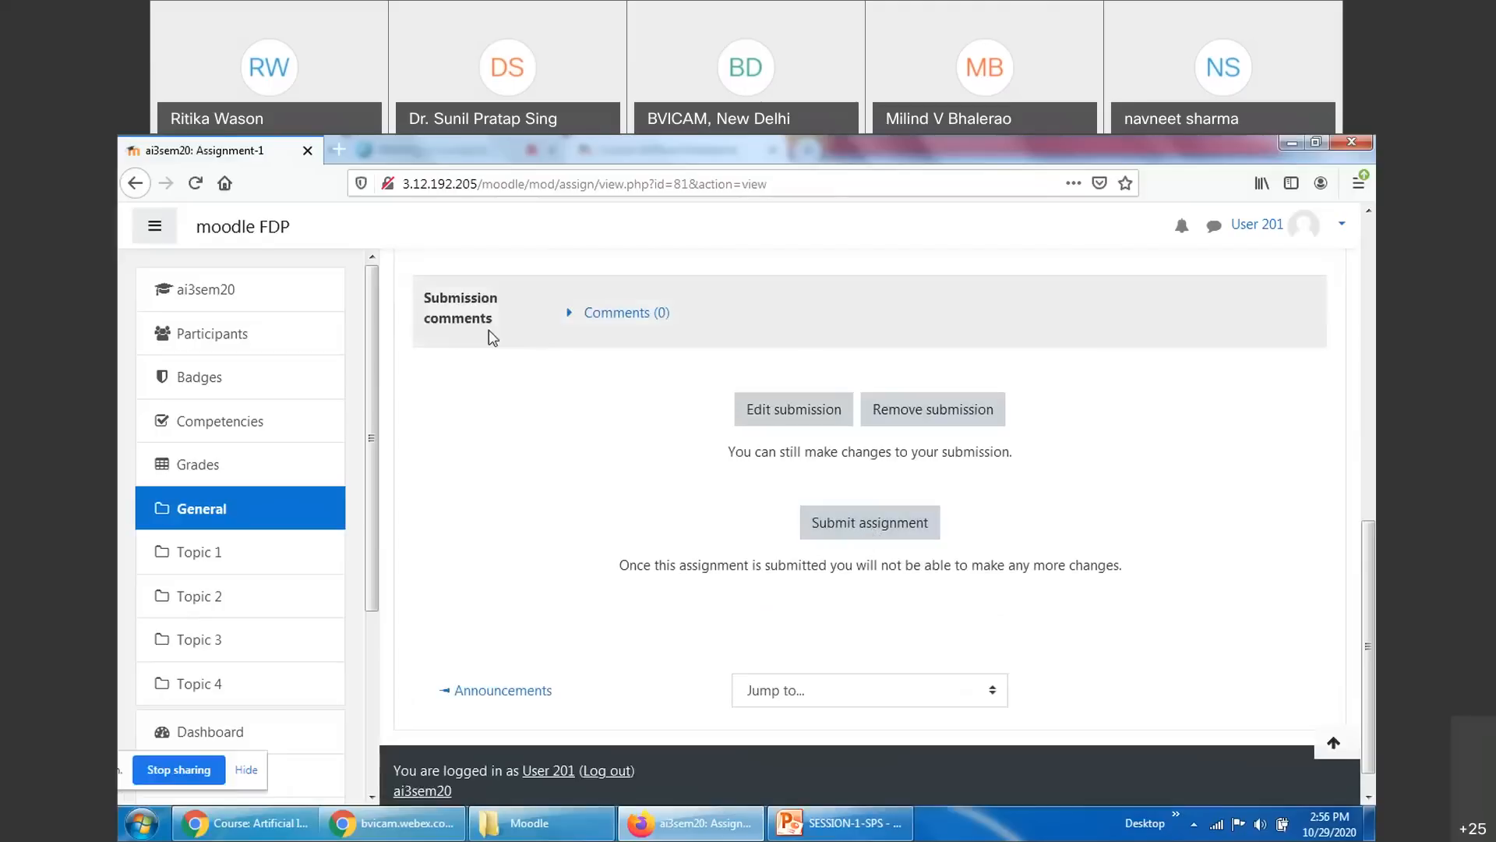
pyautogui.scroll(1, 554, 378)
pyautogui.scroll(2, 553, 378)
pyautogui.click(631, 407)
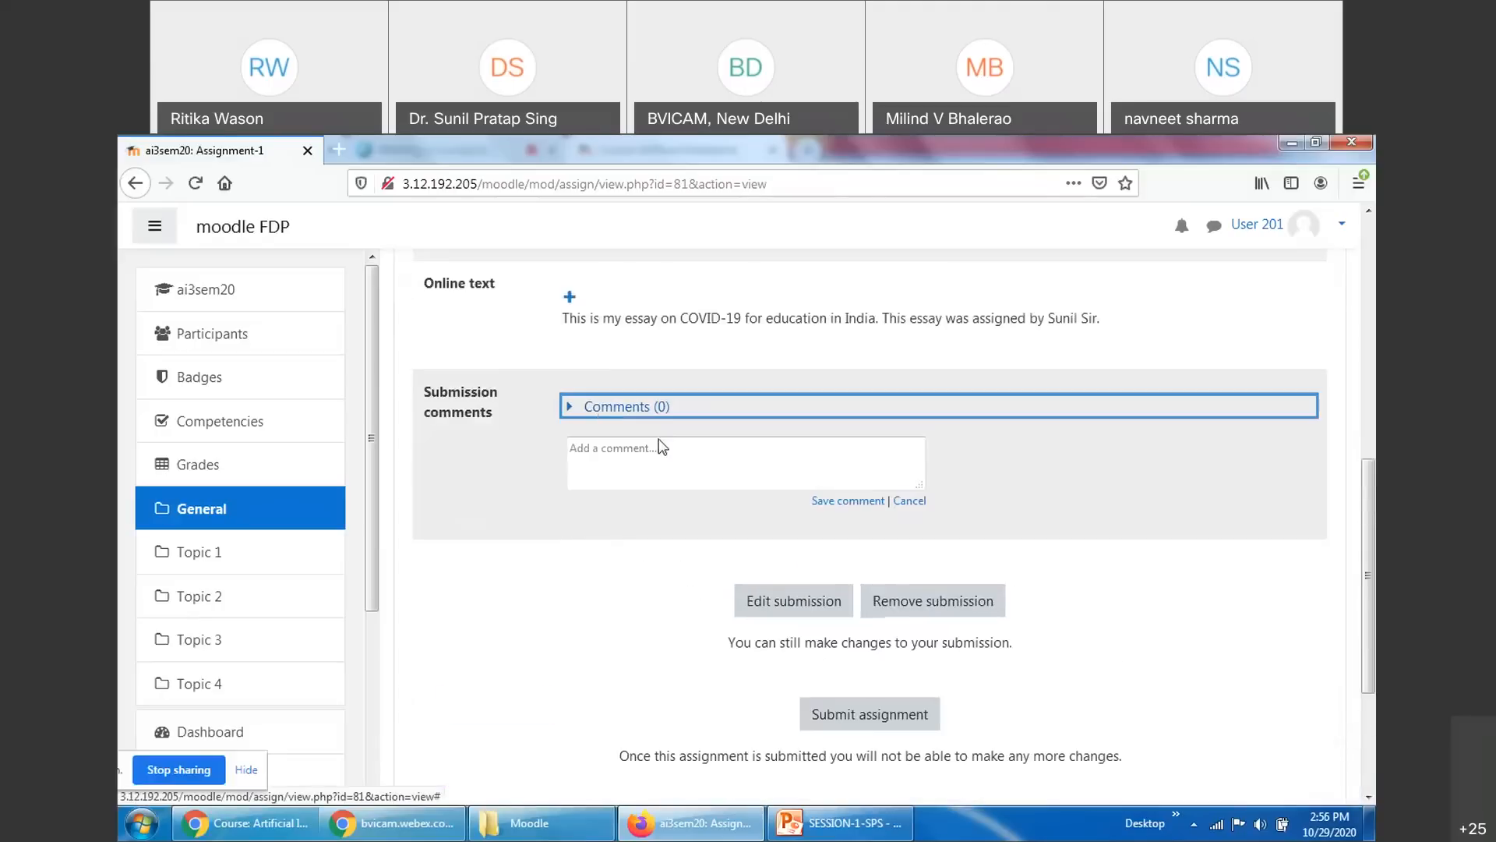
pyautogui.click(634, 450)
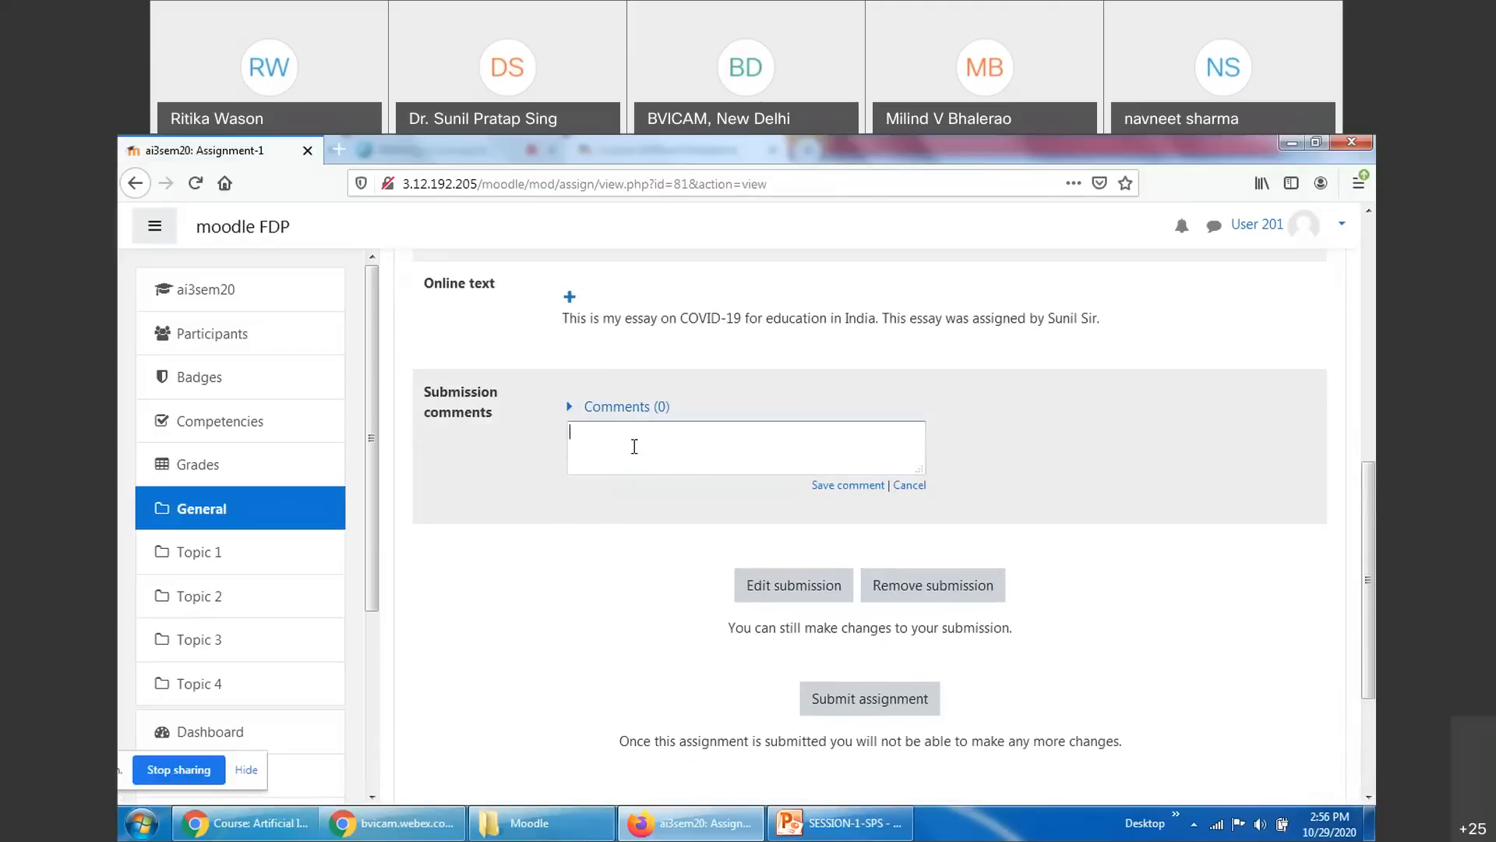
pyautogui.write('Work done.')
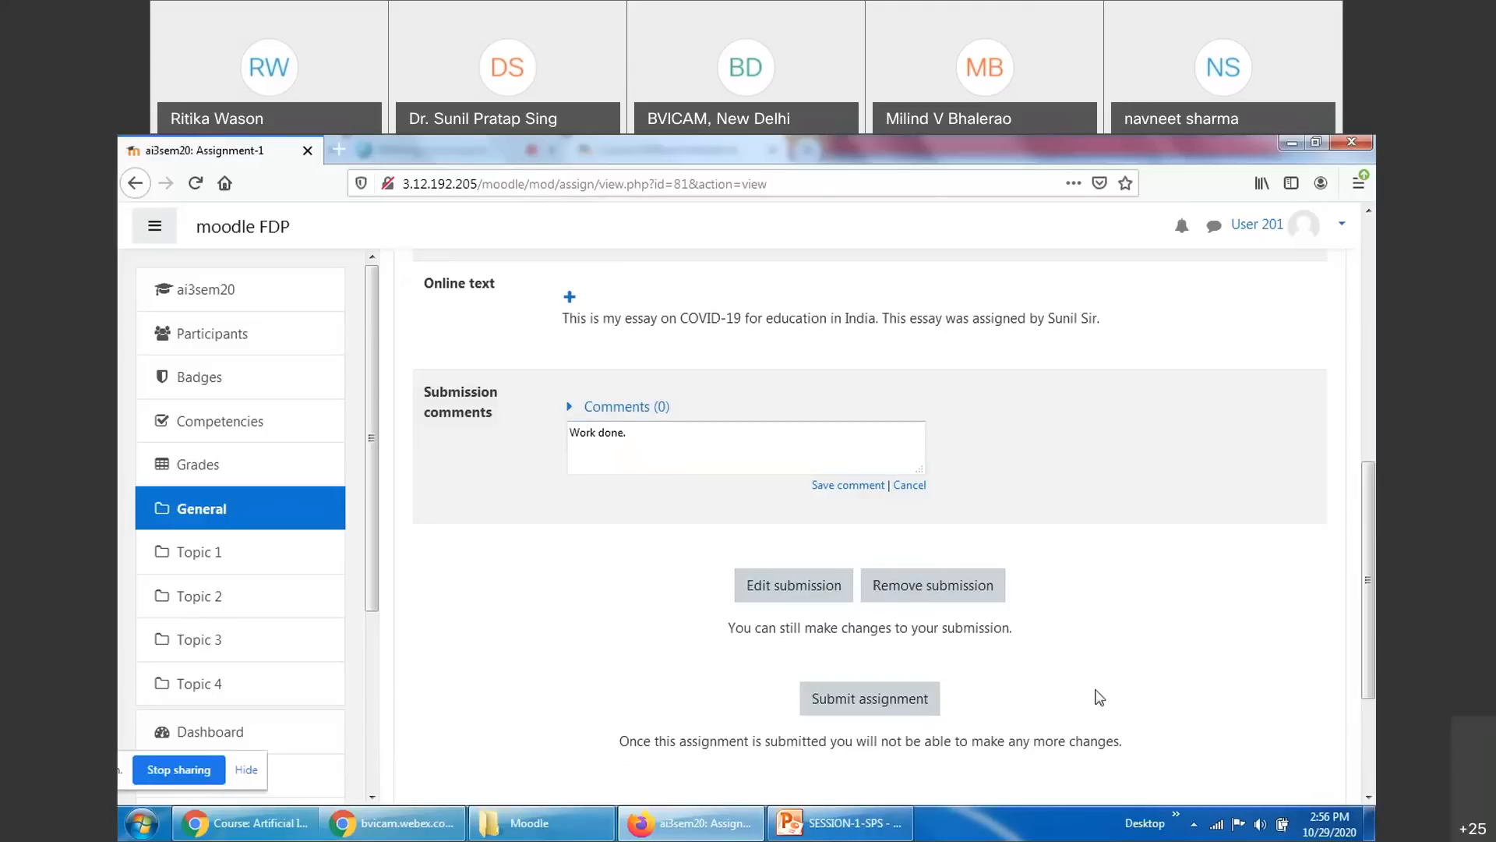
# Submit Assignment-1 for grading, accepting the statement that the submission is the student's own work
pyautogui.click(873, 705)
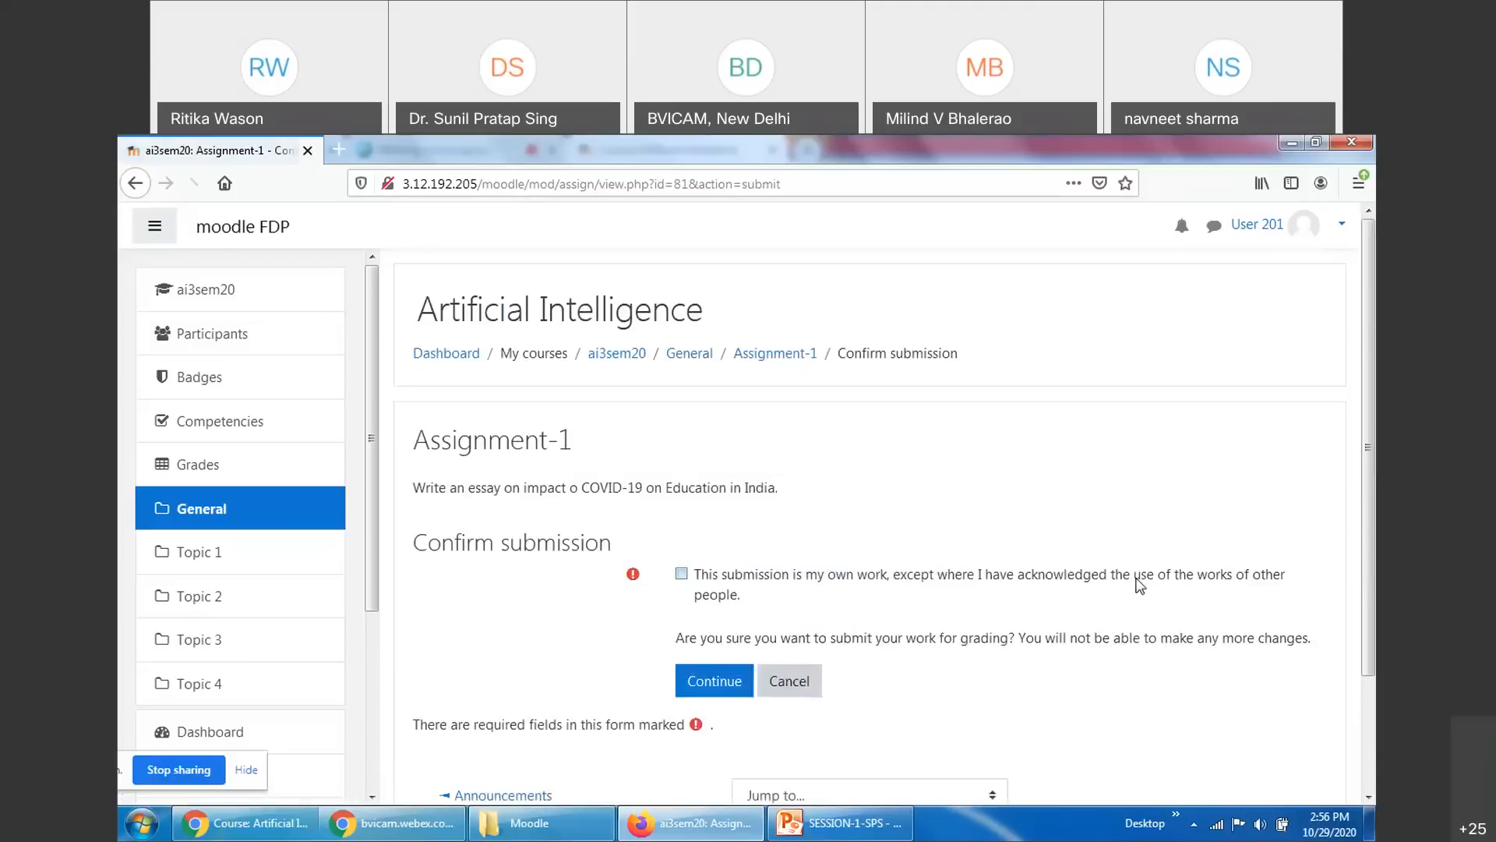
pyautogui.scroll(-2, 1138, 585)
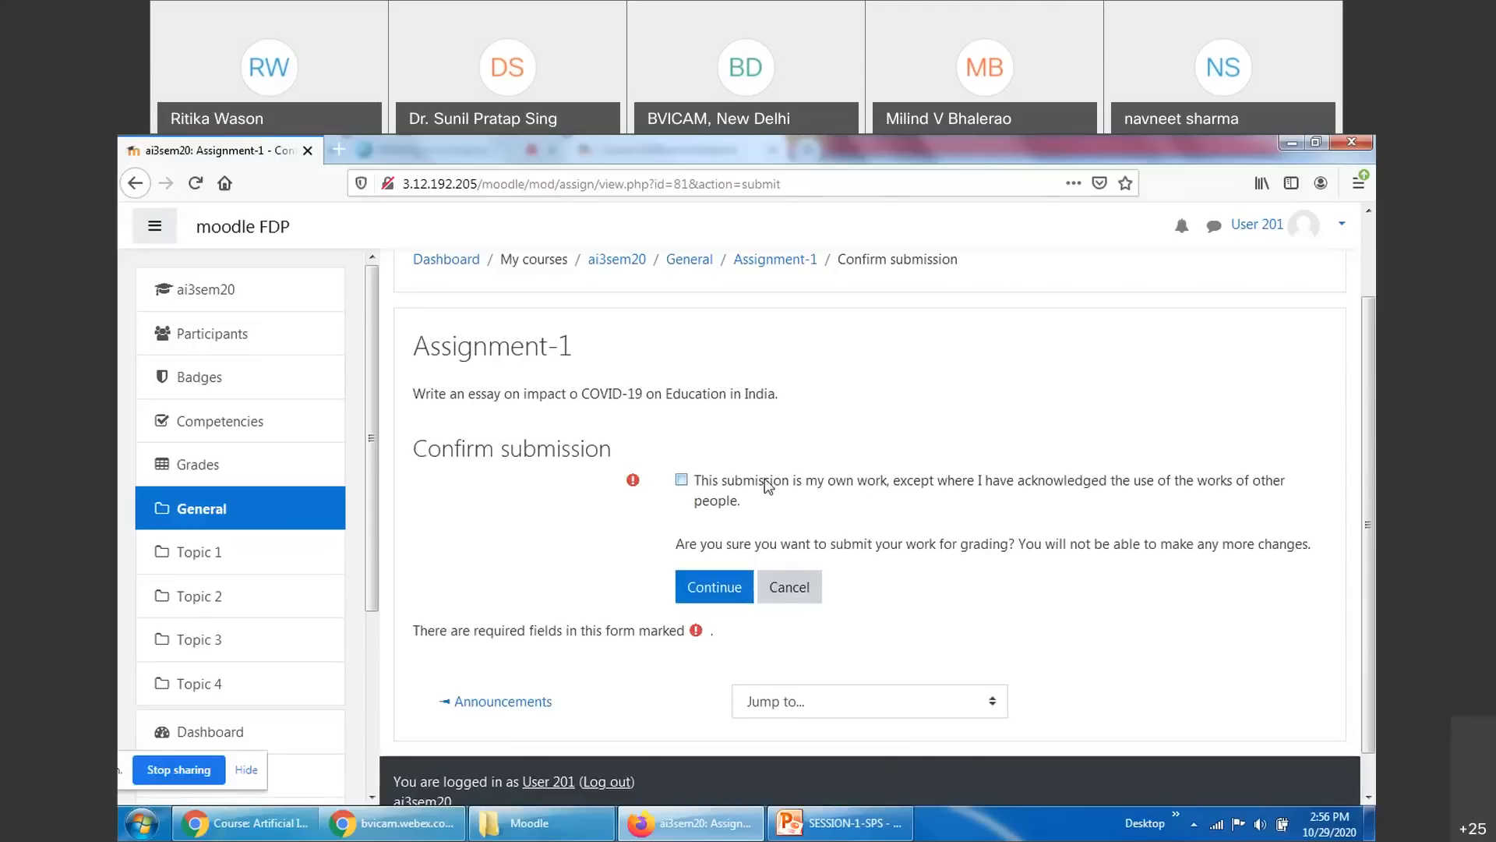
pyautogui.moveTo(697, 483); pyautogui.dragTo(741, 507)
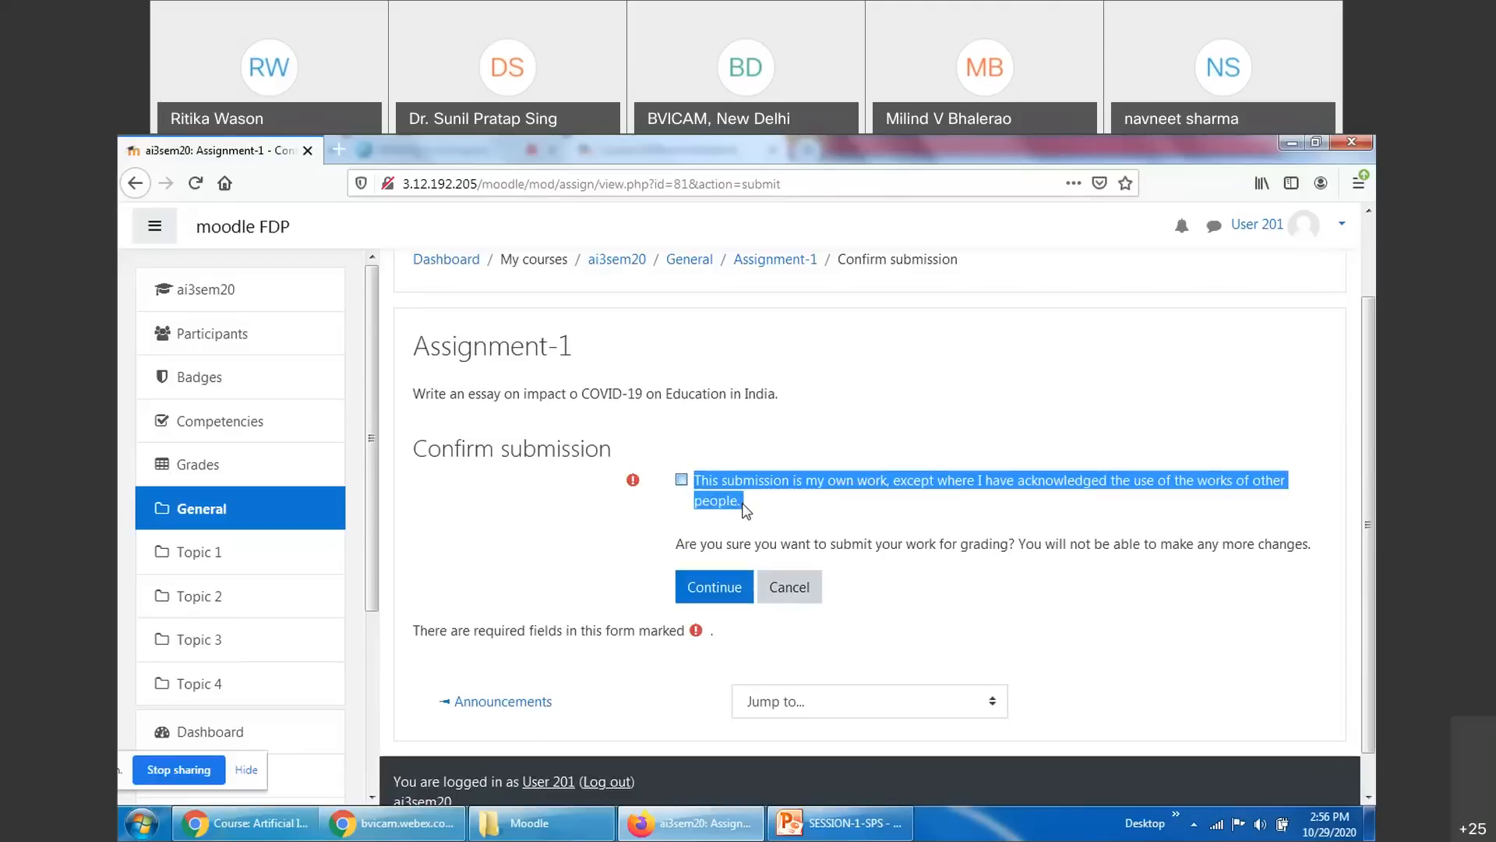
pyautogui.click(731, 505)
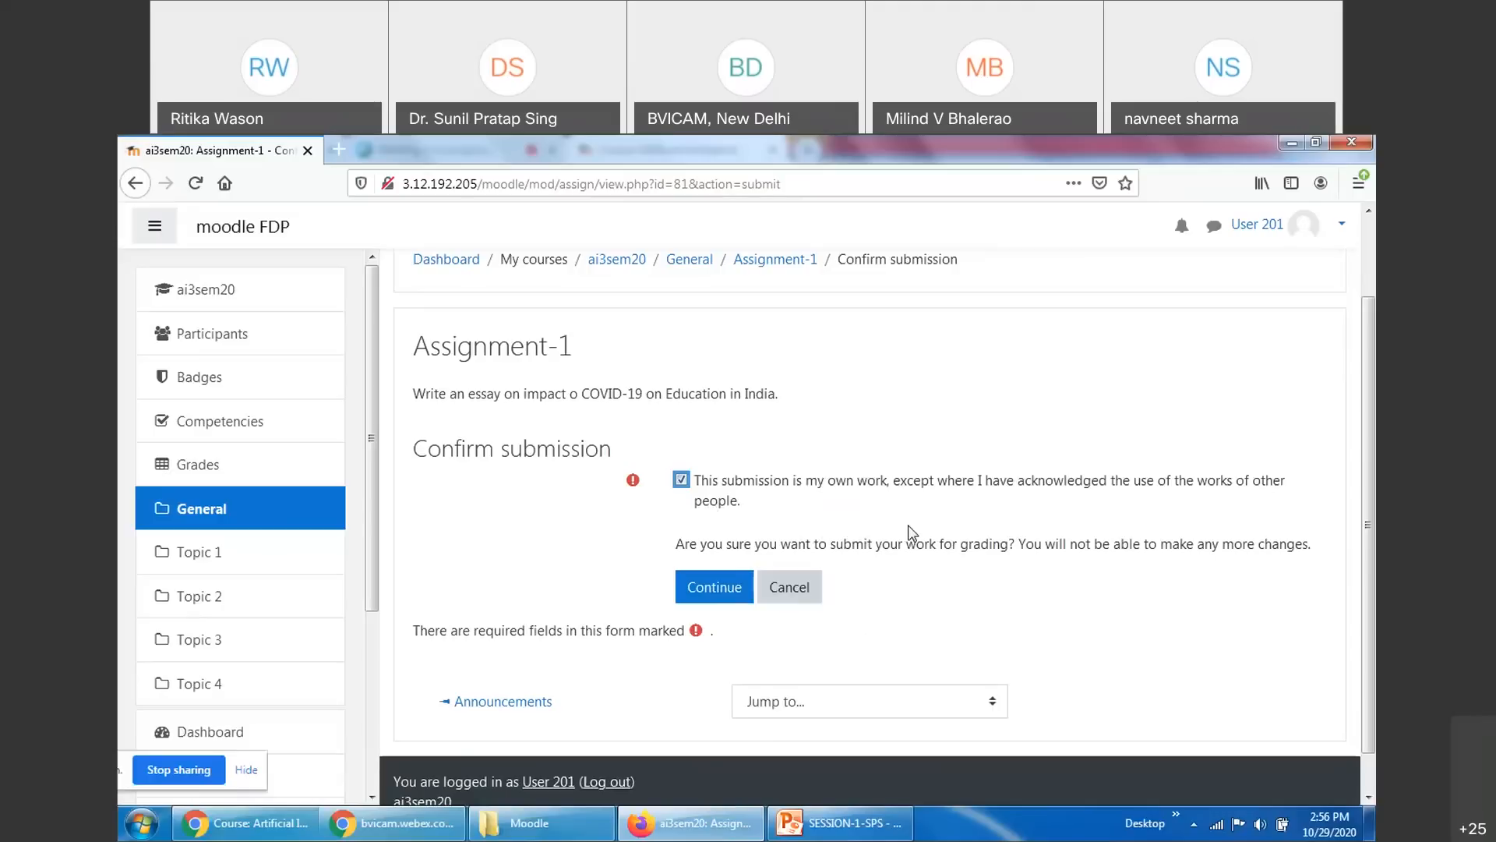
pyautogui.scroll(-1, 904, 527)
pyautogui.click(709, 551)
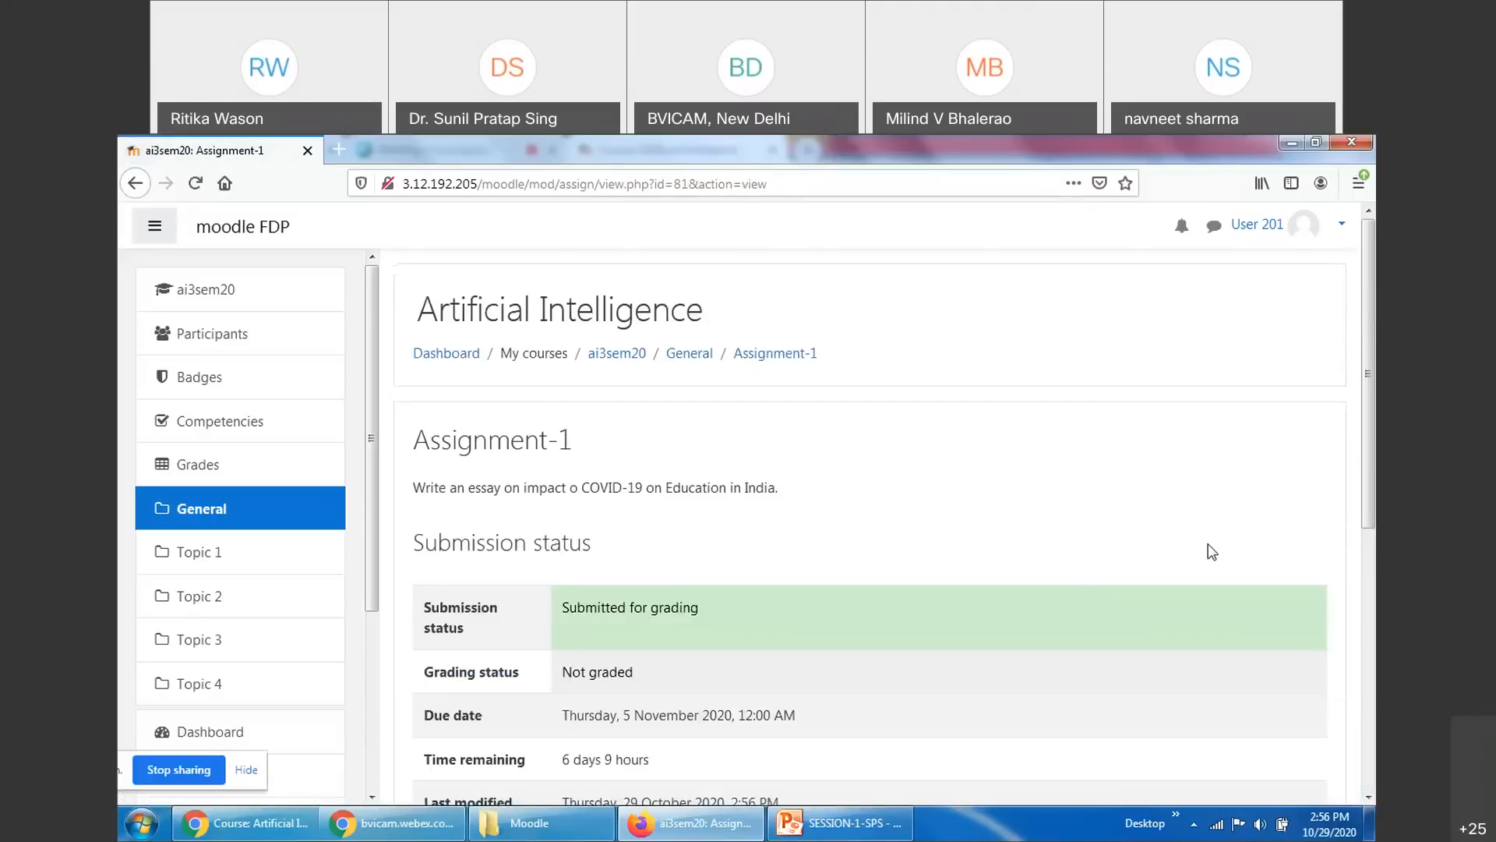
# Examine Assignment-1's submission status, grading status and online text after submitting it for grading
pyautogui.scroll(-4, 1212, 552)
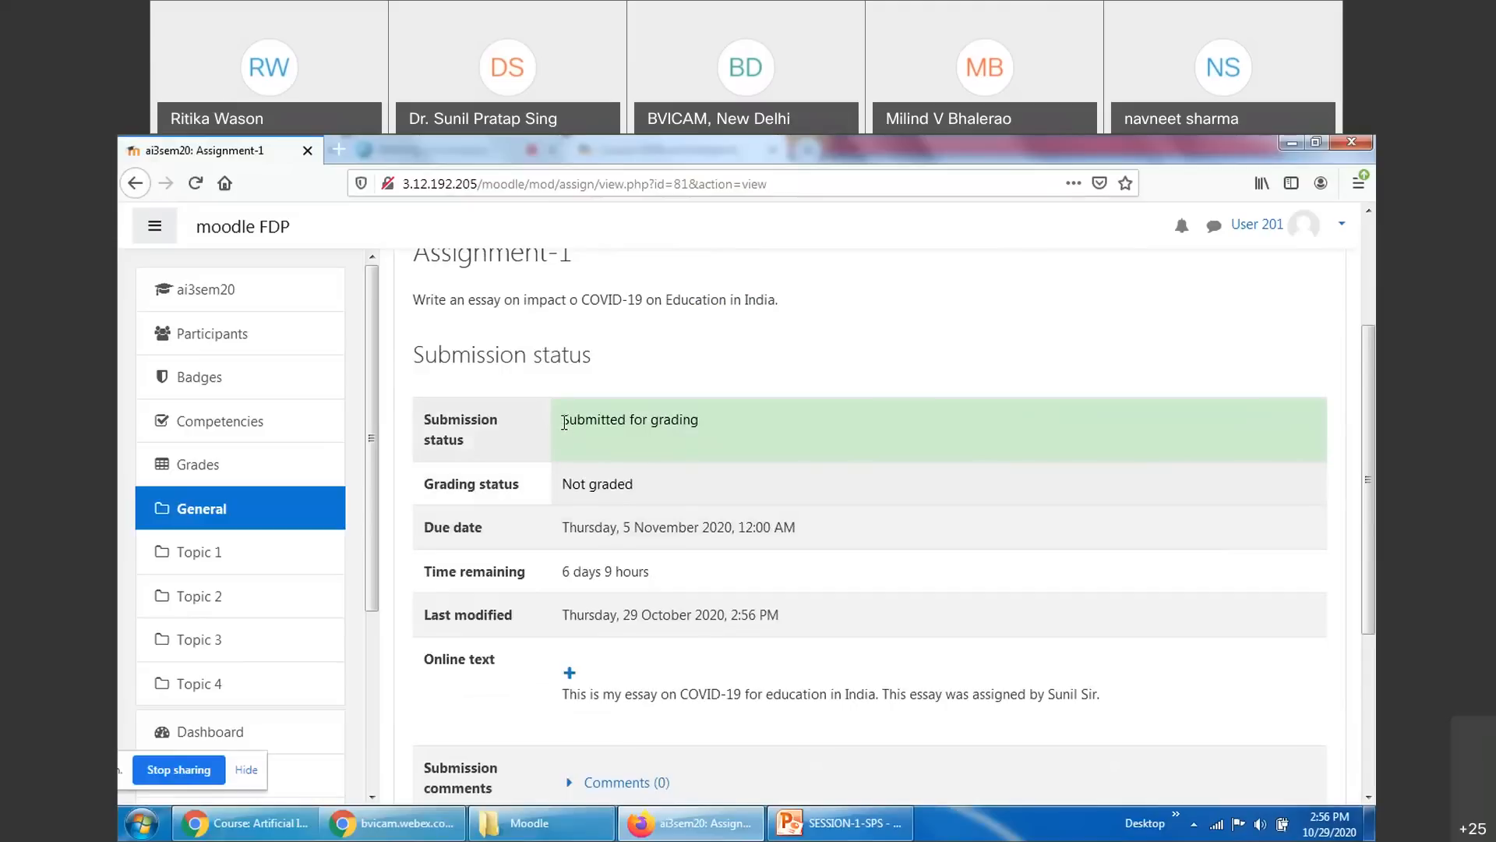
pyautogui.moveTo(564, 422); pyautogui.dragTo(729, 427)
pyautogui.scroll(-2, 913, 494)
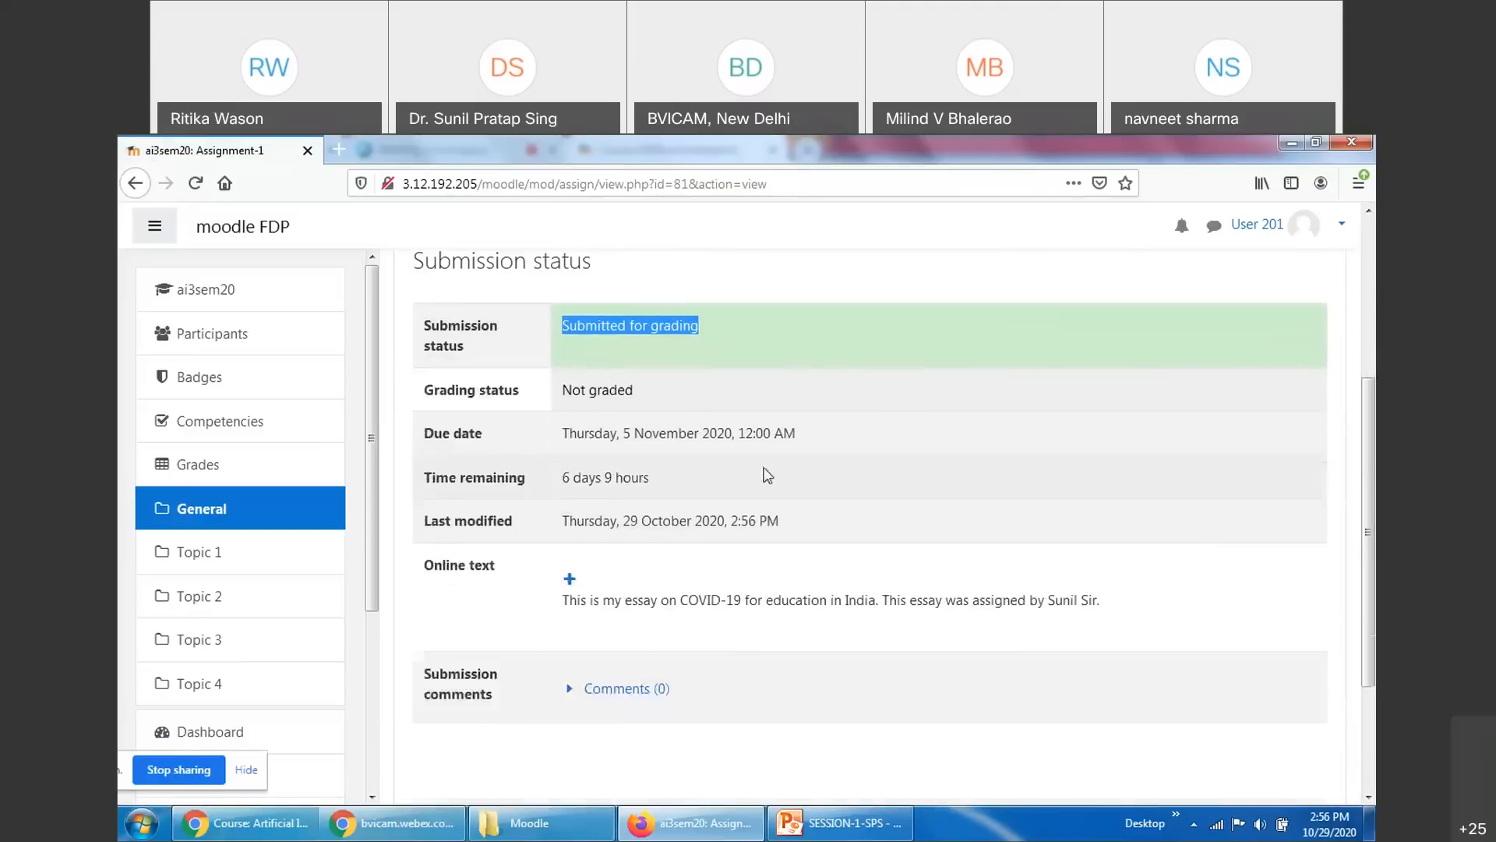
pyautogui.click(611, 328)
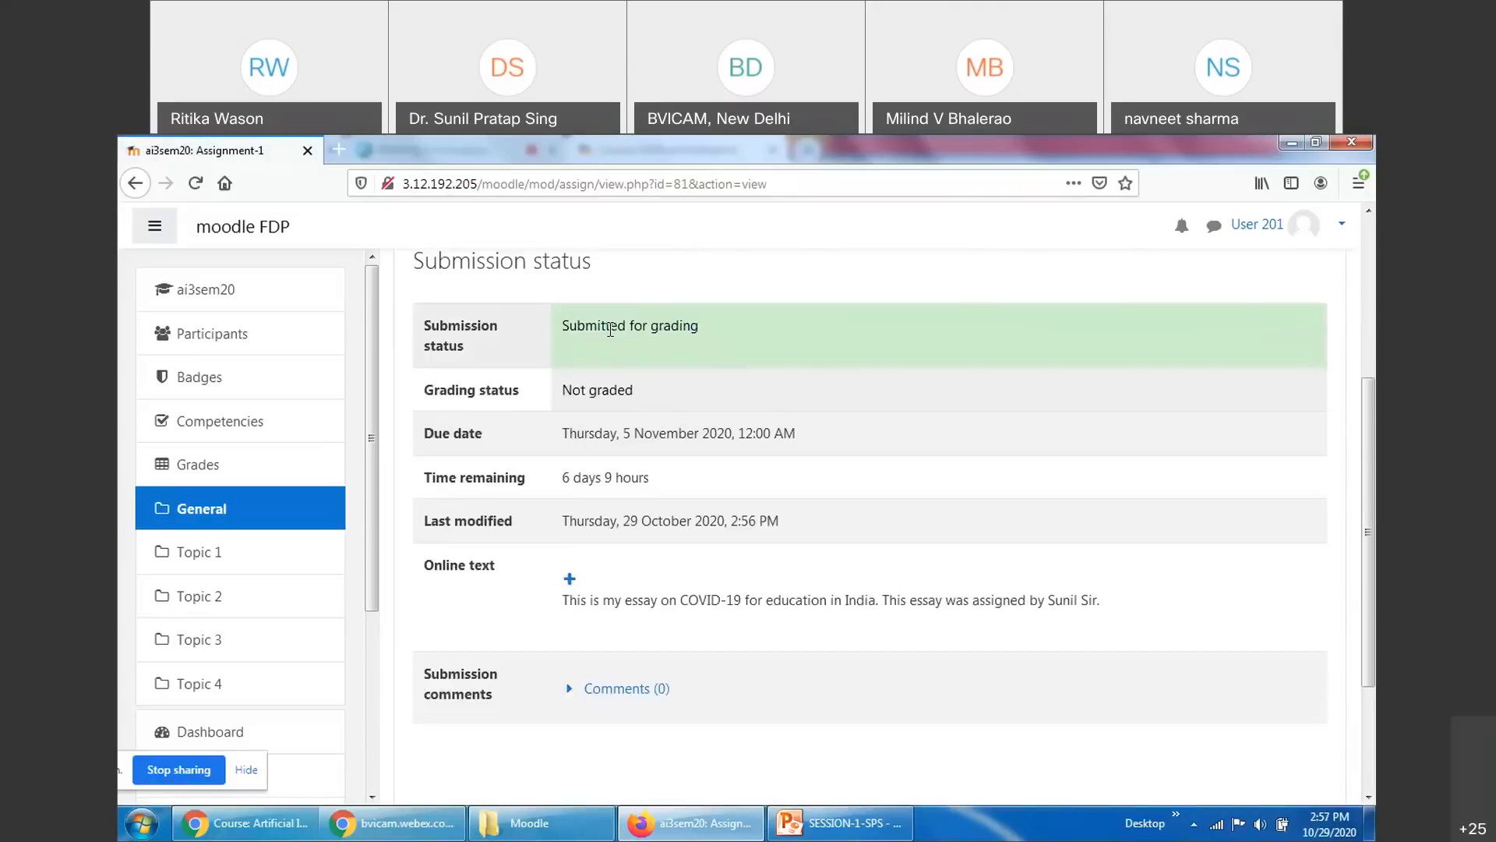
# Examine the student's submission status, online text and submission comments for Assignment-1
pyautogui.doubleClick(613, 328)
pyautogui.click(699, 330)
pyautogui.scroll(-4, 788, 468)
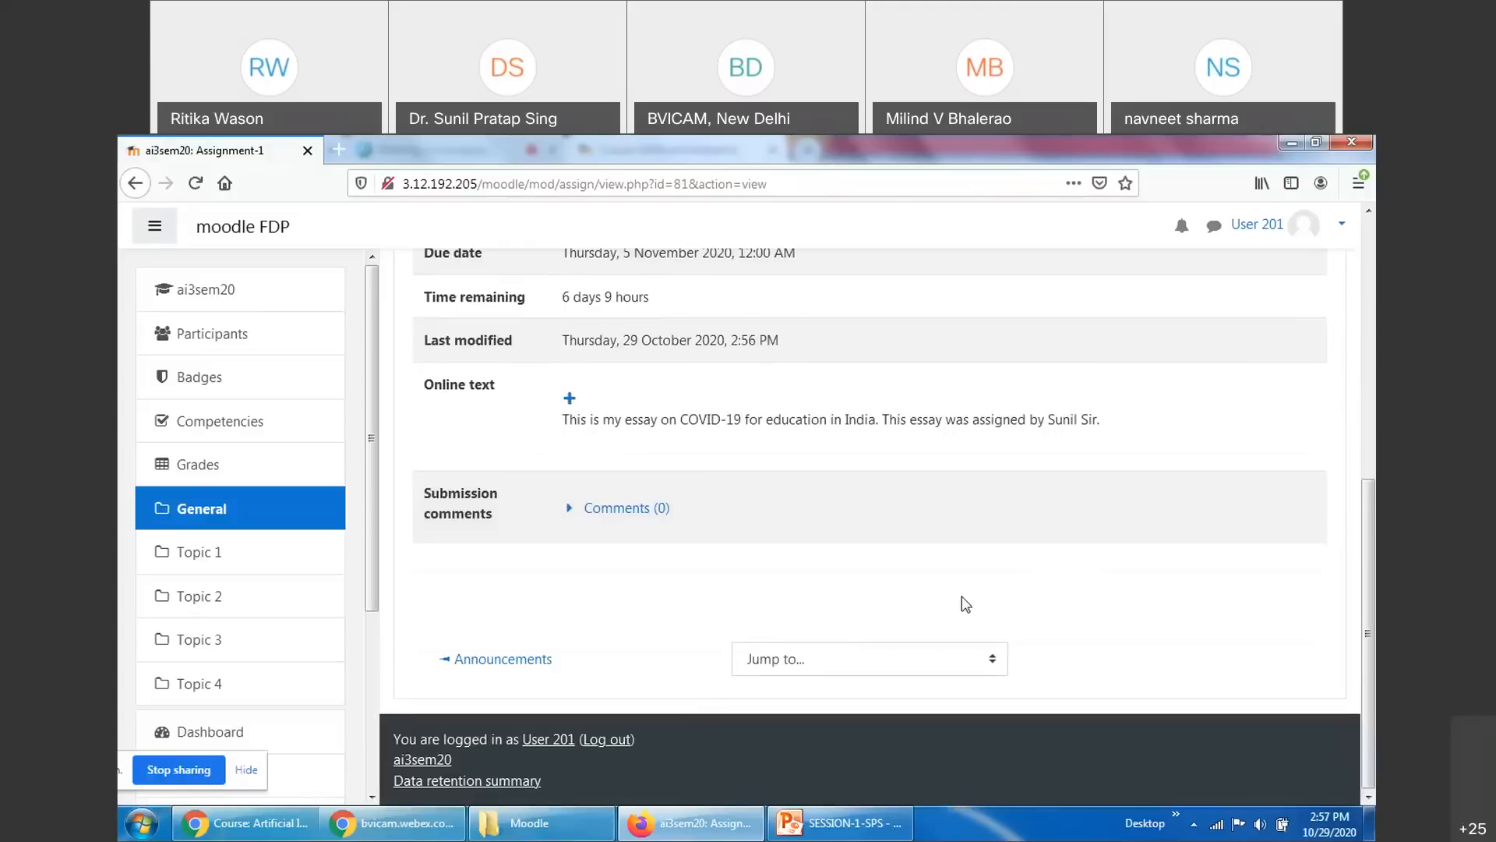
pyautogui.scroll(4, 962, 596)
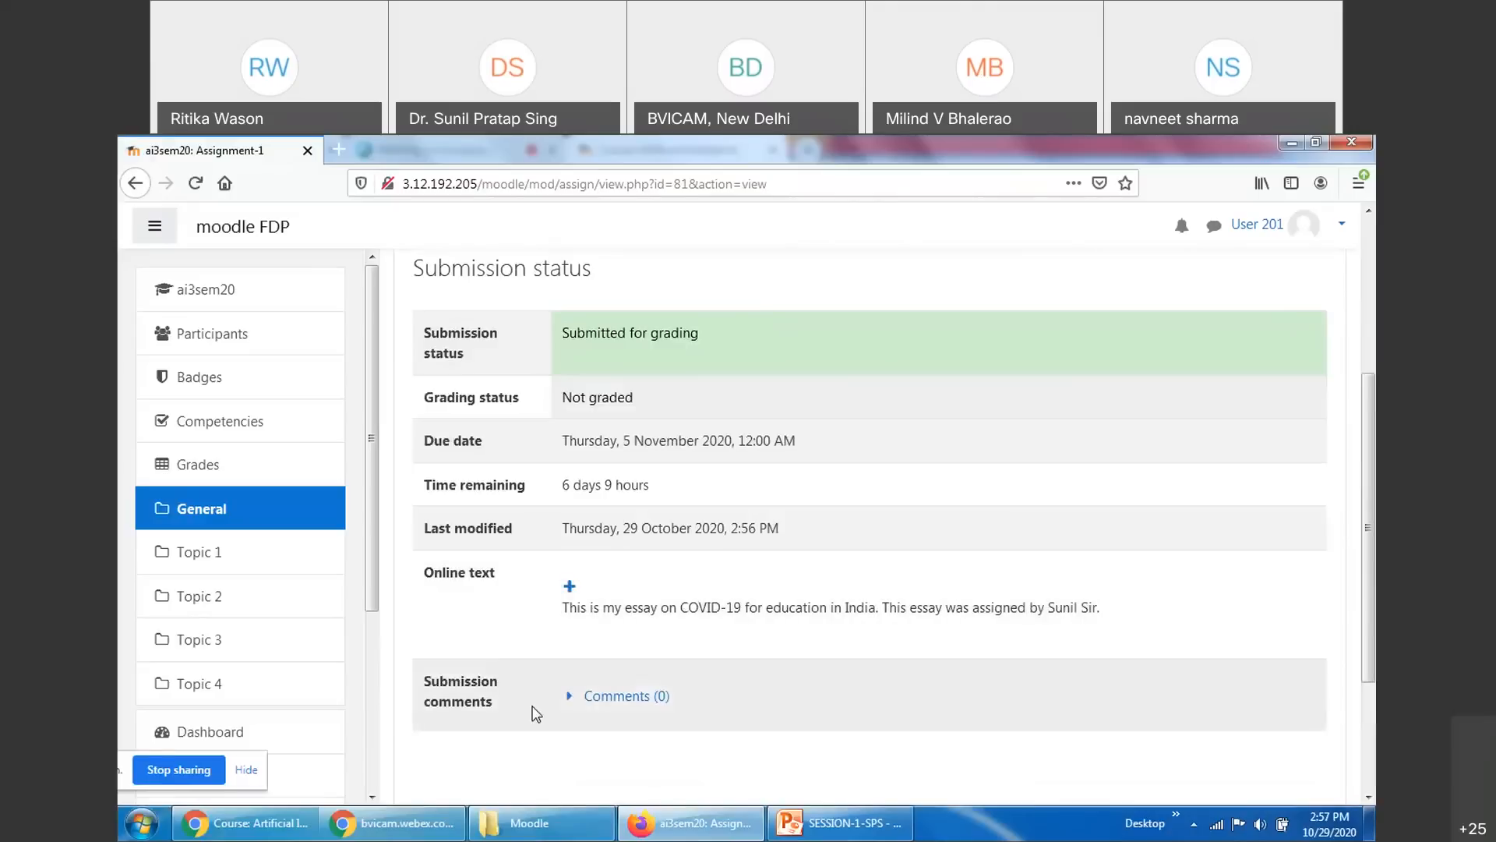
# Switch to the teacher's Chrome session, turn off editing for the Artificial Intelligence course and open Assignment-1
pyautogui.click(255, 836)
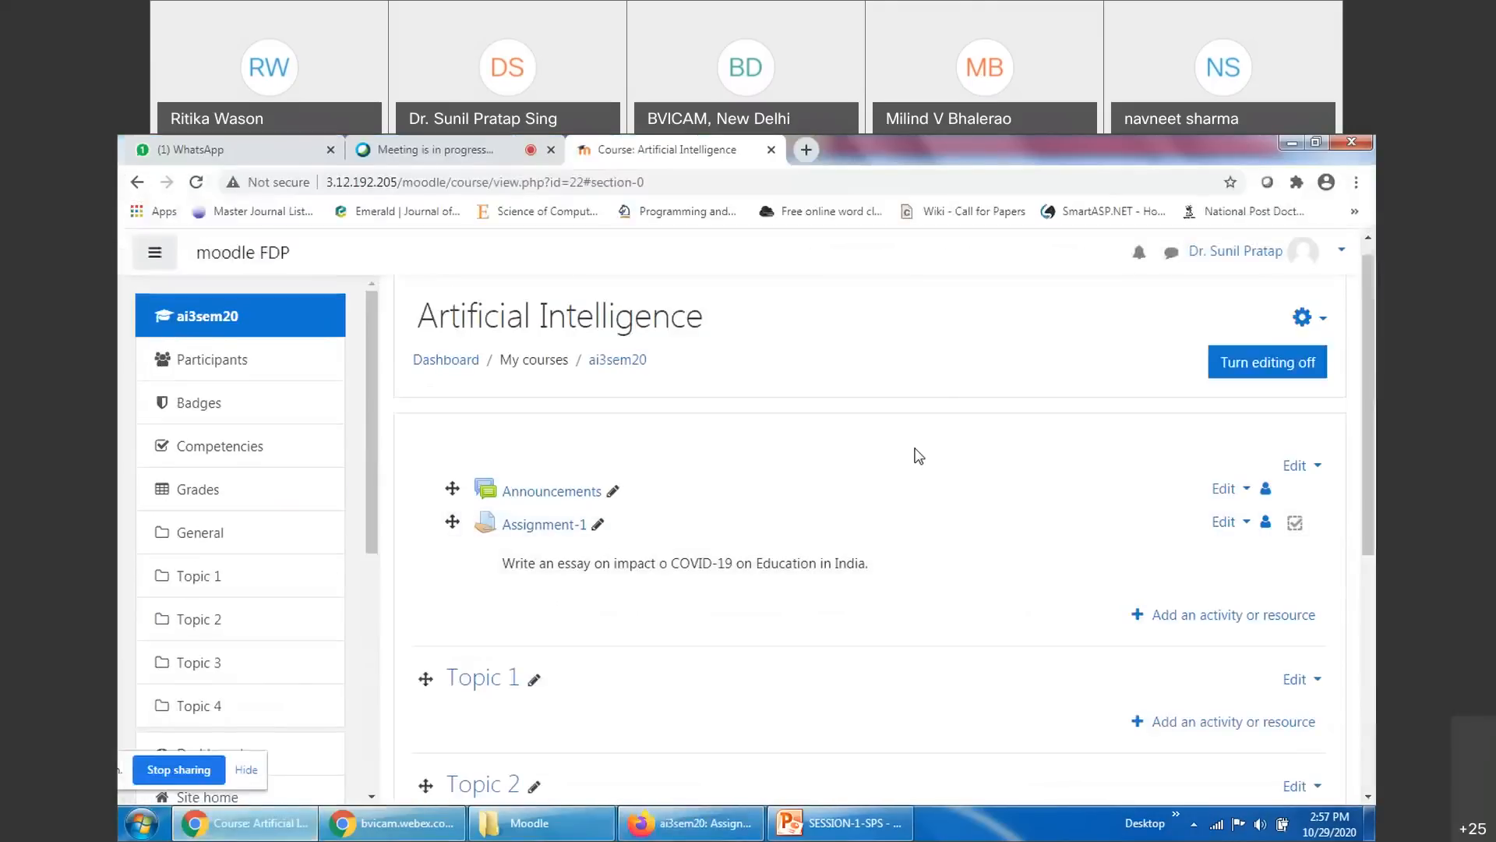
pyautogui.click(215, 327)
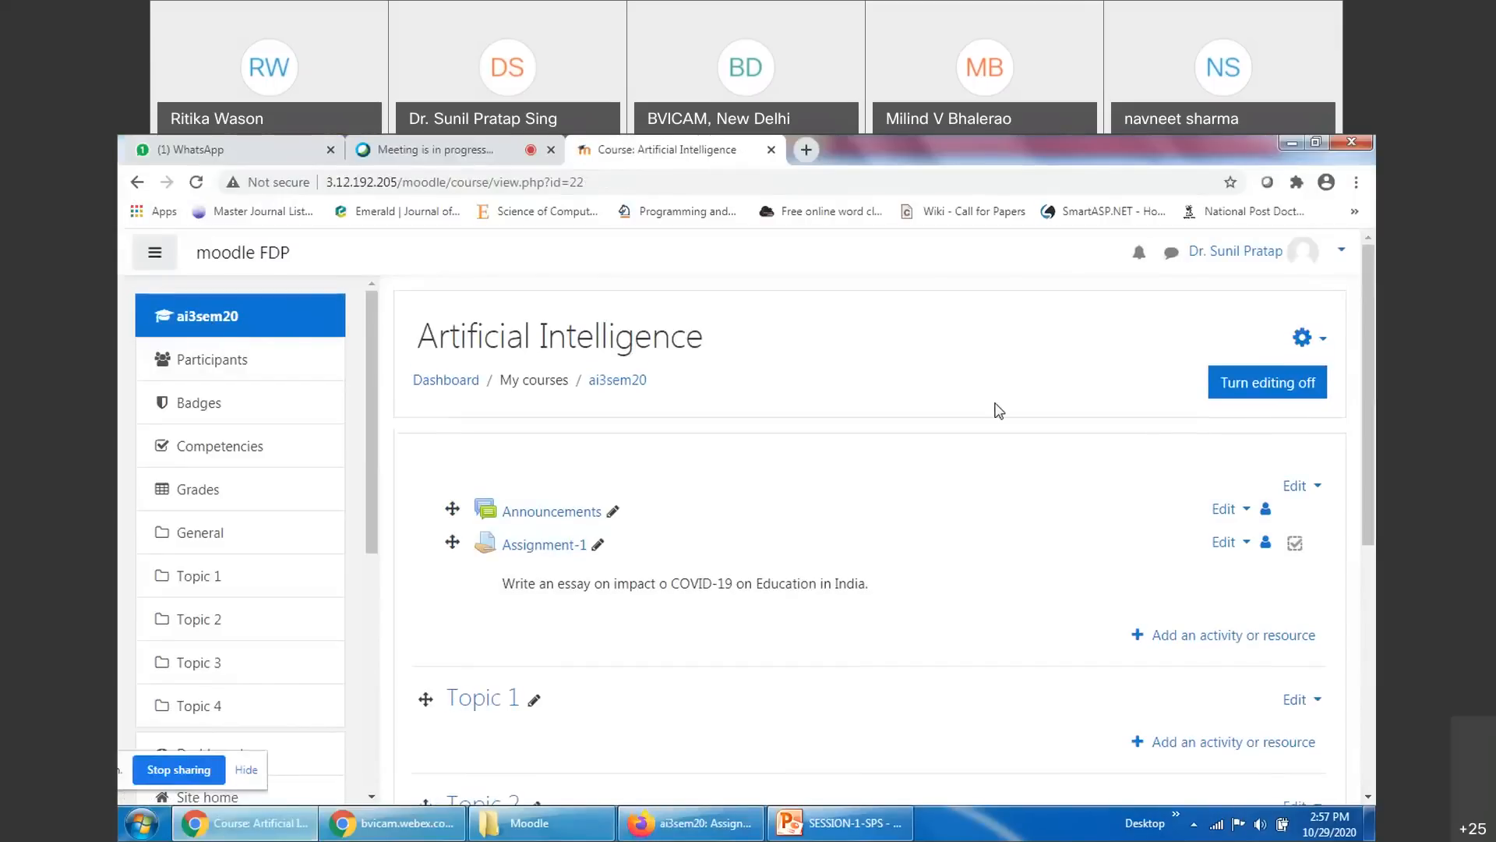
pyautogui.click(1268, 382)
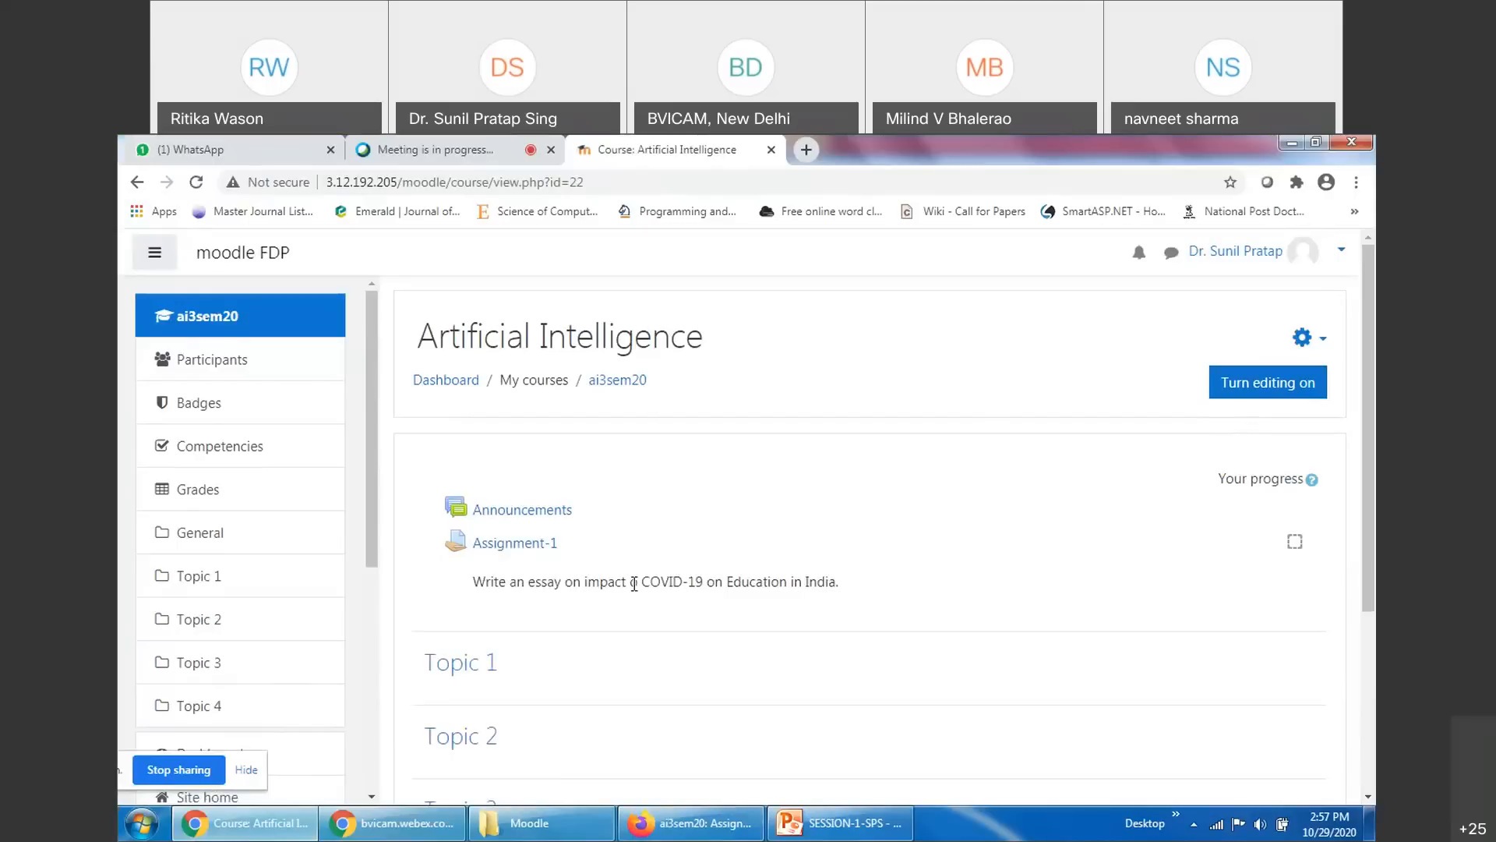
pyautogui.click(530, 544)
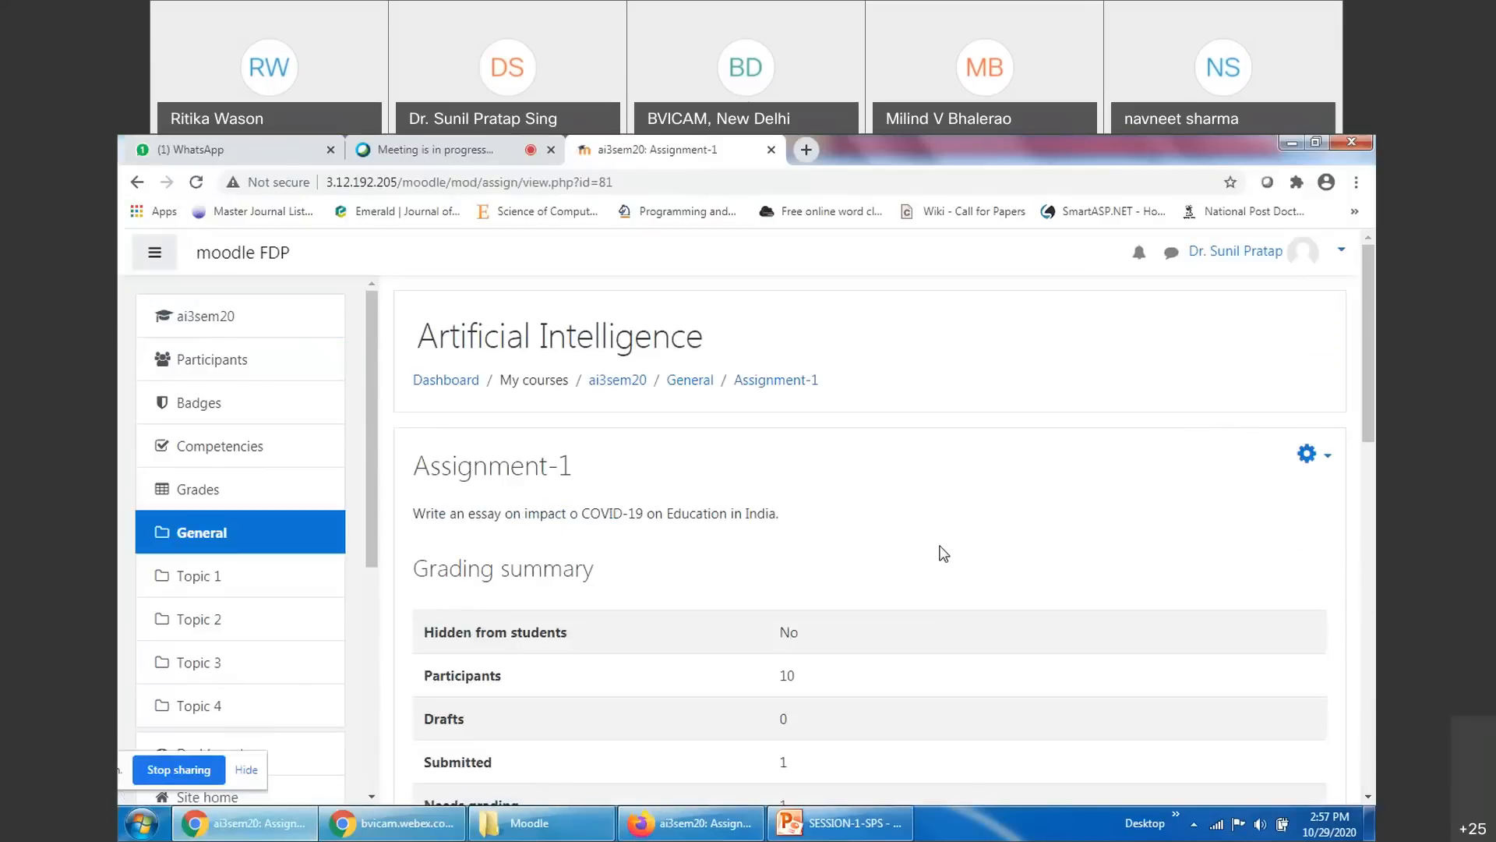
# Review Assignment-1's grading summary and submission status, including participants, submissions, items needing grading and the due date
pyautogui.scroll(-2, 943, 554)
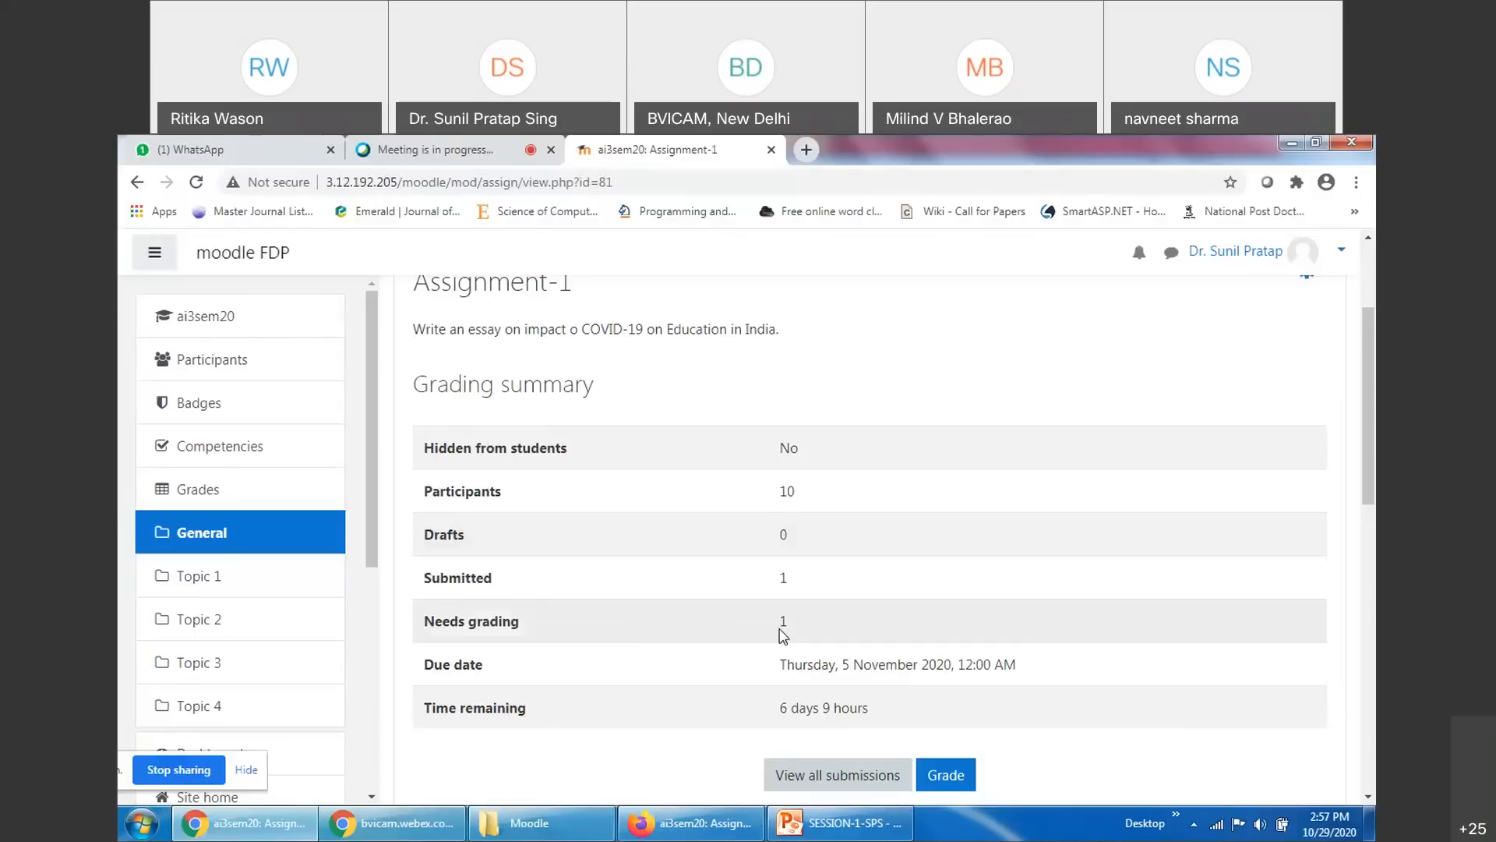
pyautogui.scroll(-2, 1013, 682)
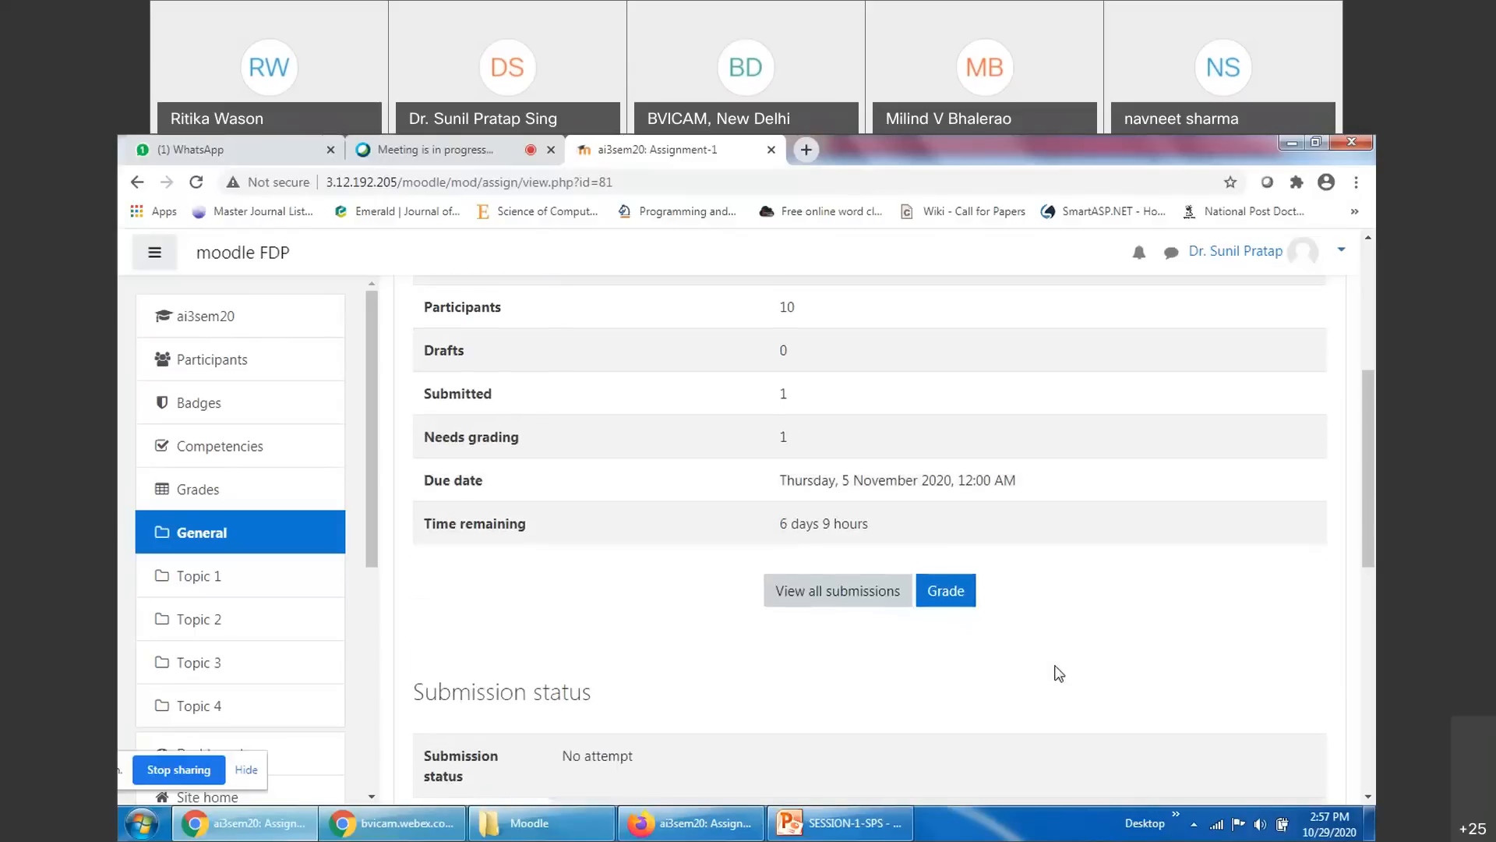
pyautogui.scroll(5, 1059, 672)
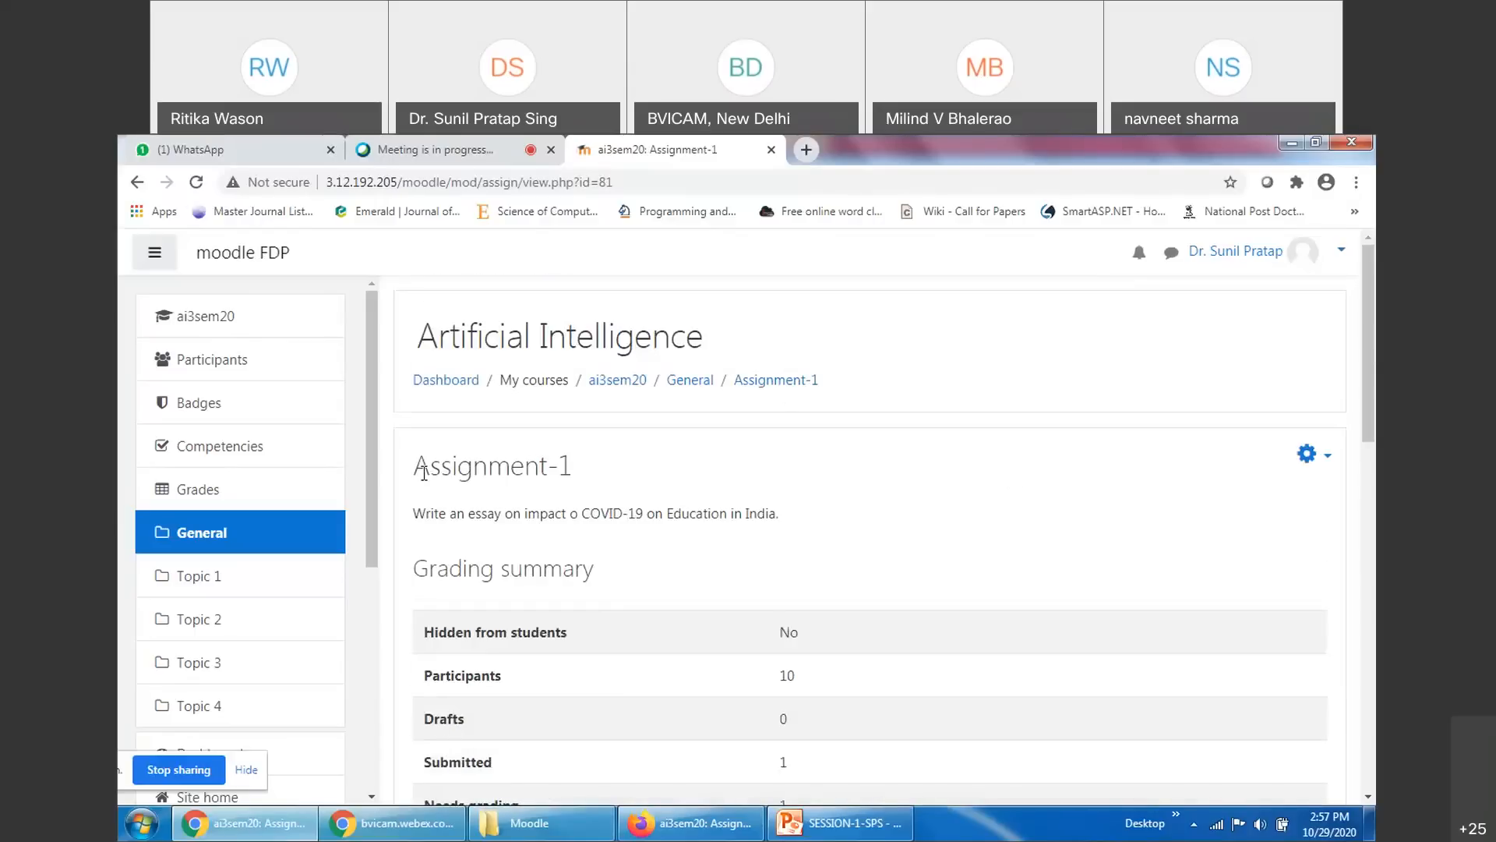
pyautogui.scroll(-2, 647, 530)
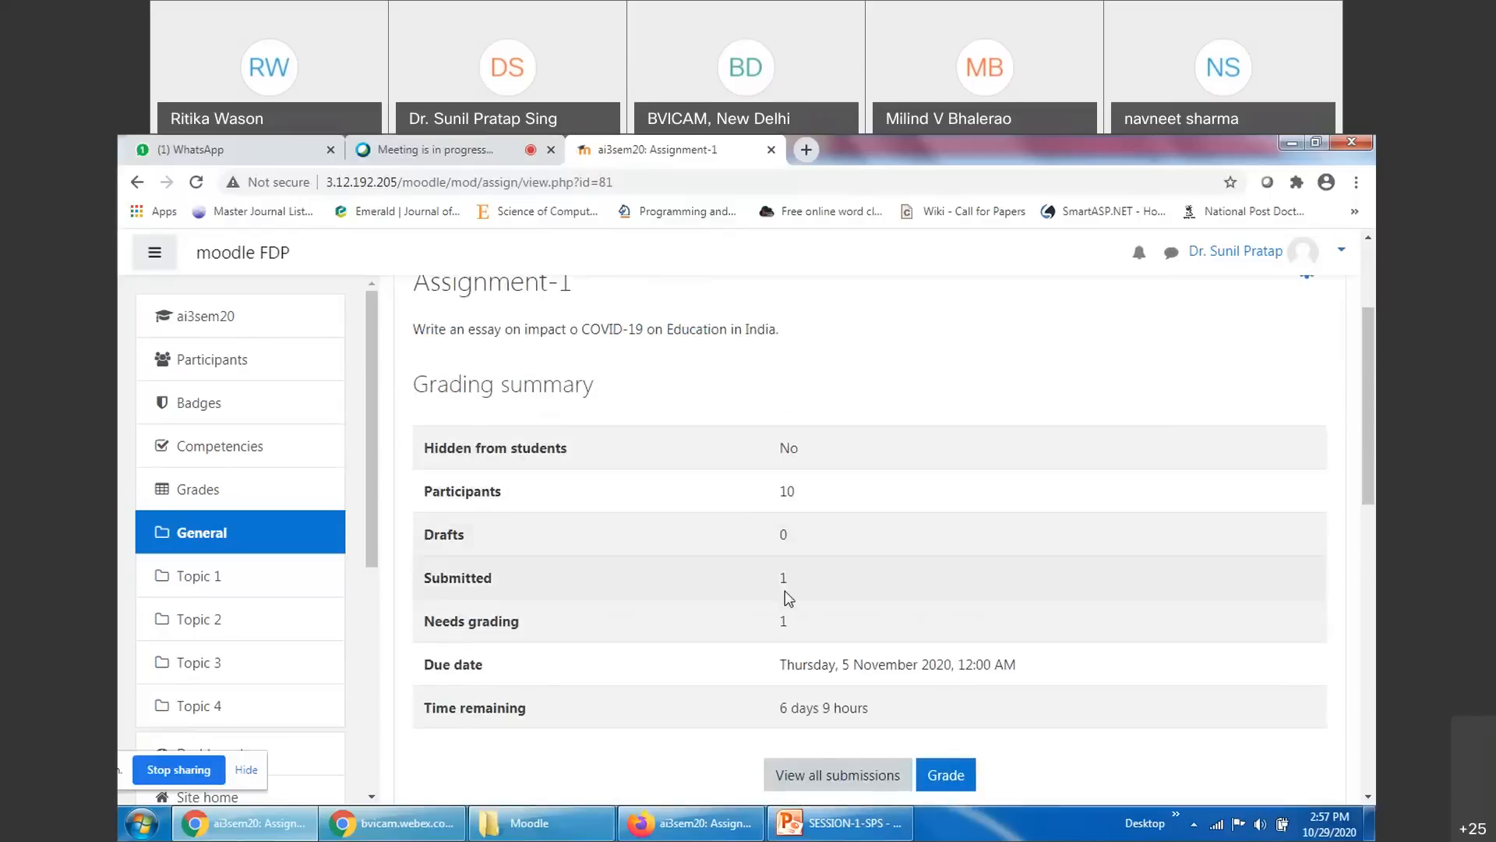
pyautogui.scroll(1, 824, 540)
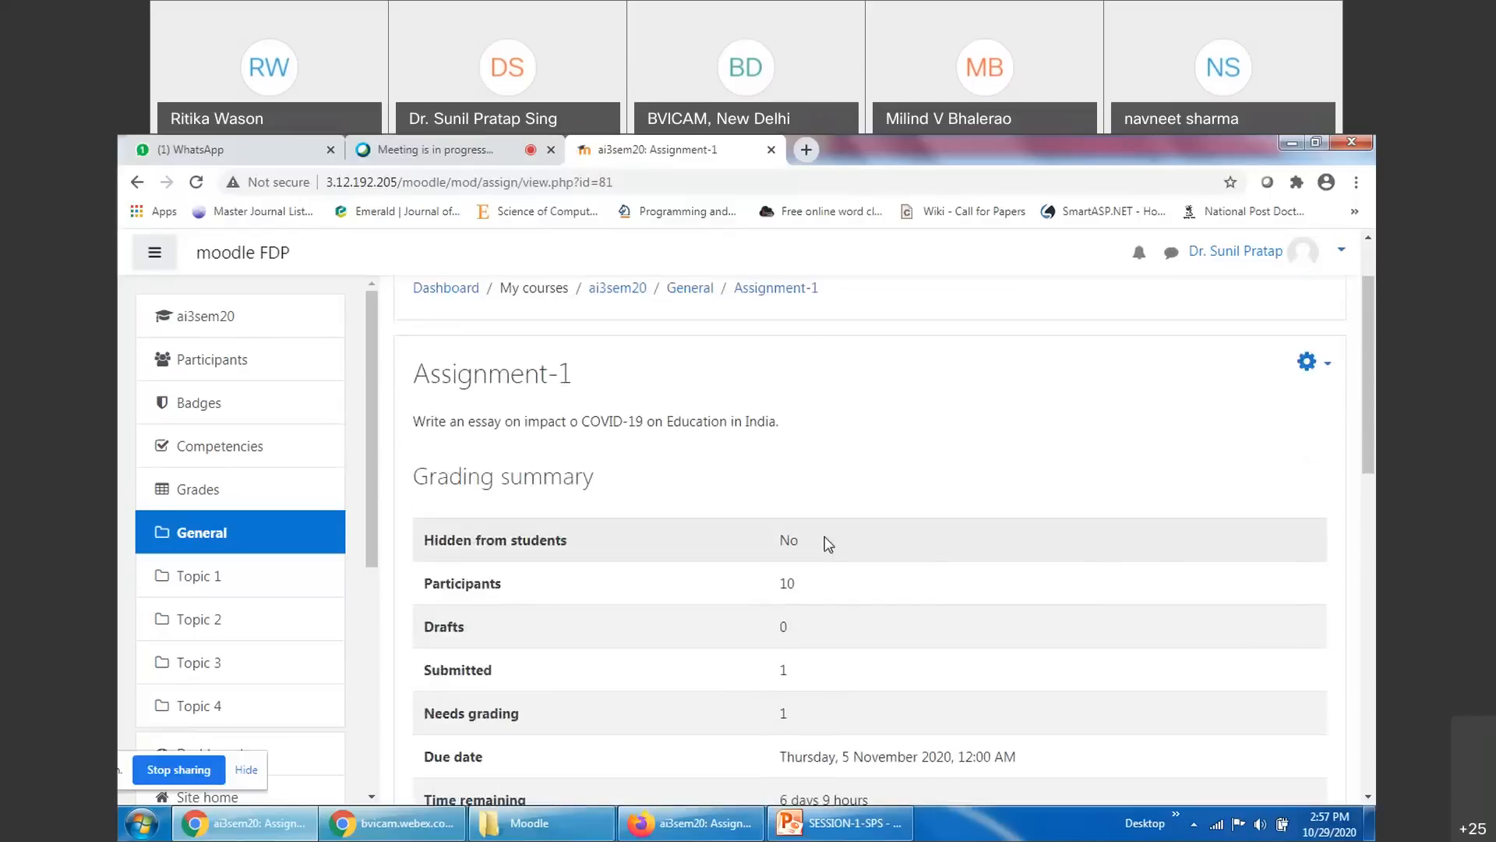
pyautogui.scroll(-5, 834, 550)
pyautogui.scroll(-3, 833, 548)
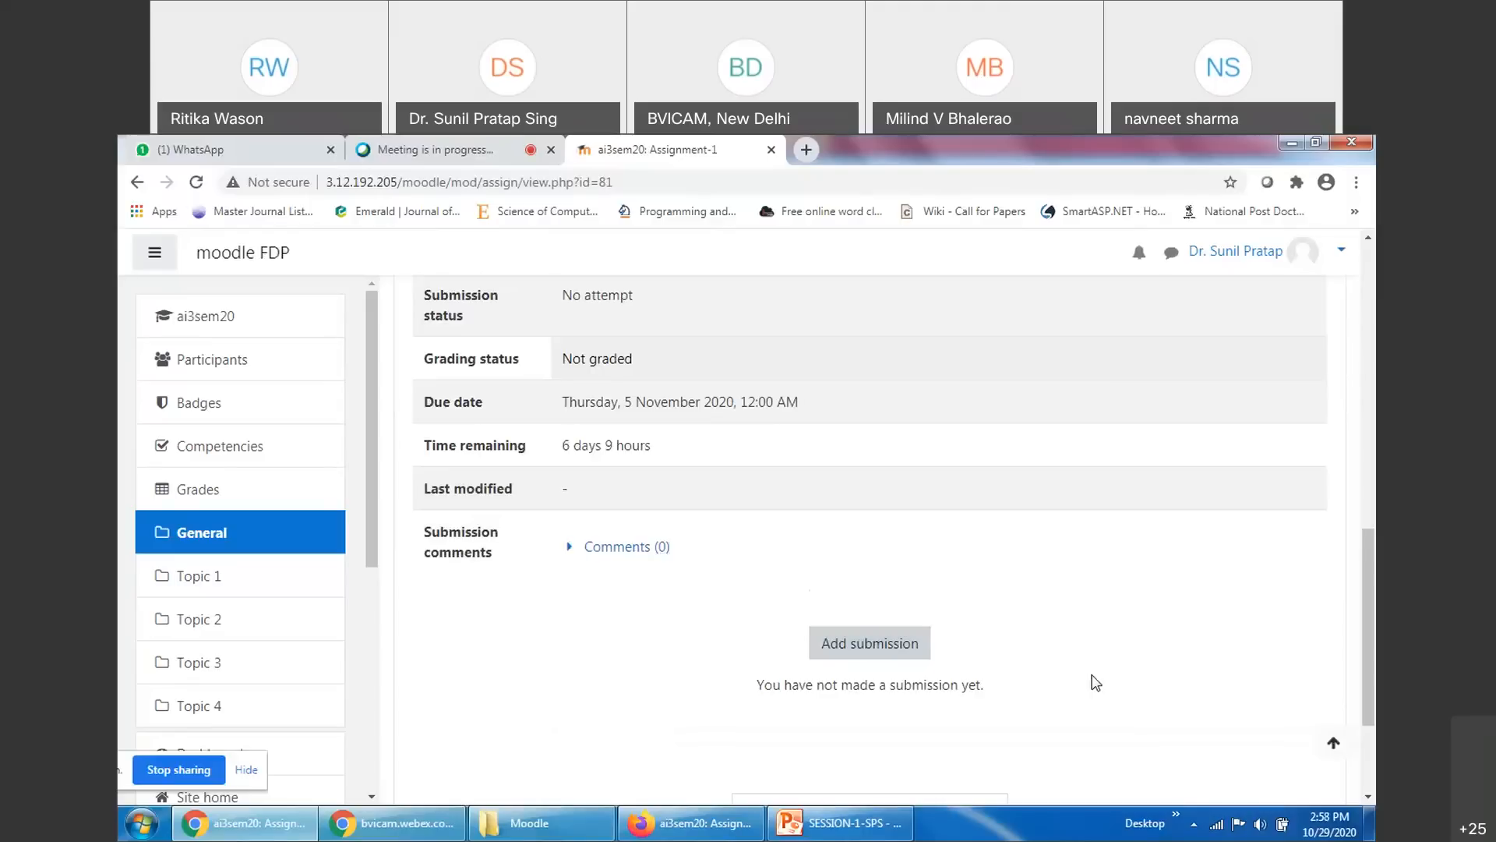
pyautogui.scroll(8, 1094, 683)
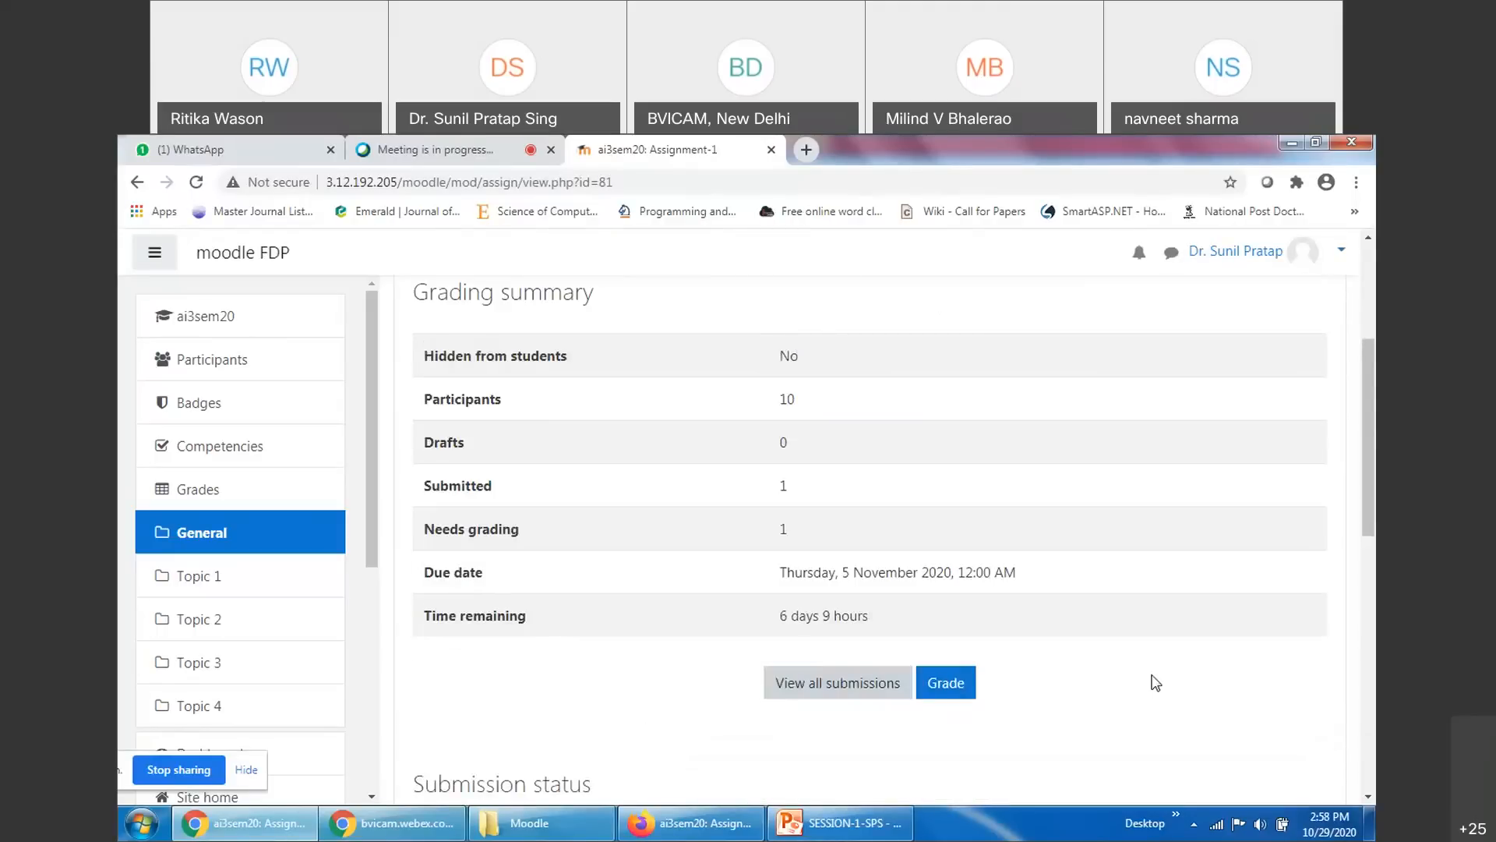
pyautogui.scroll(3, 1155, 682)
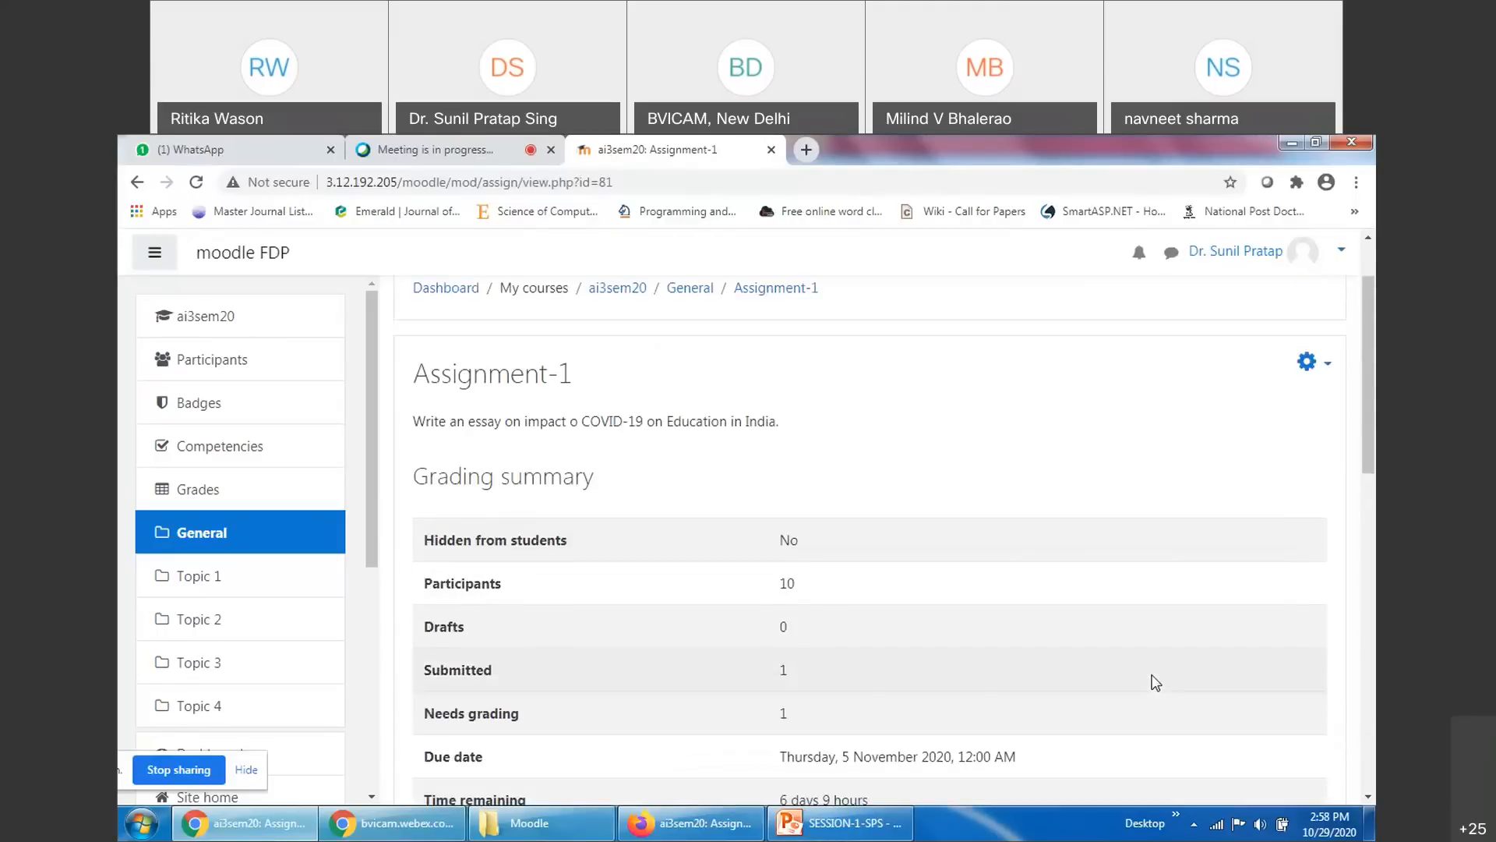
pyautogui.scroll(-1, 1156, 682)
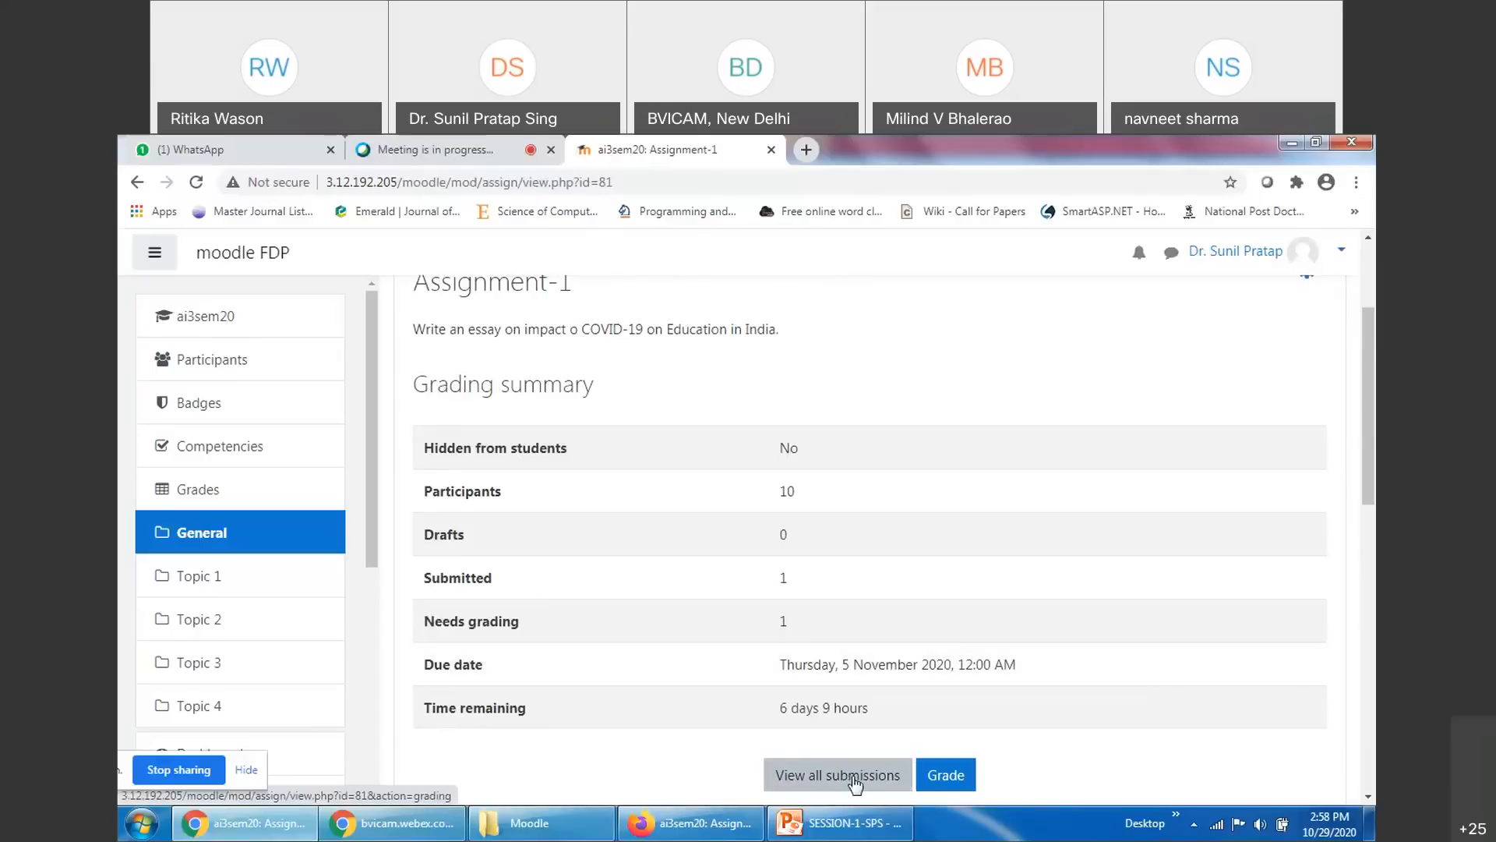
# Open the grading page for Assignment-1 and review the student's submitted essay and the grading fields
pyautogui.click(946, 775)
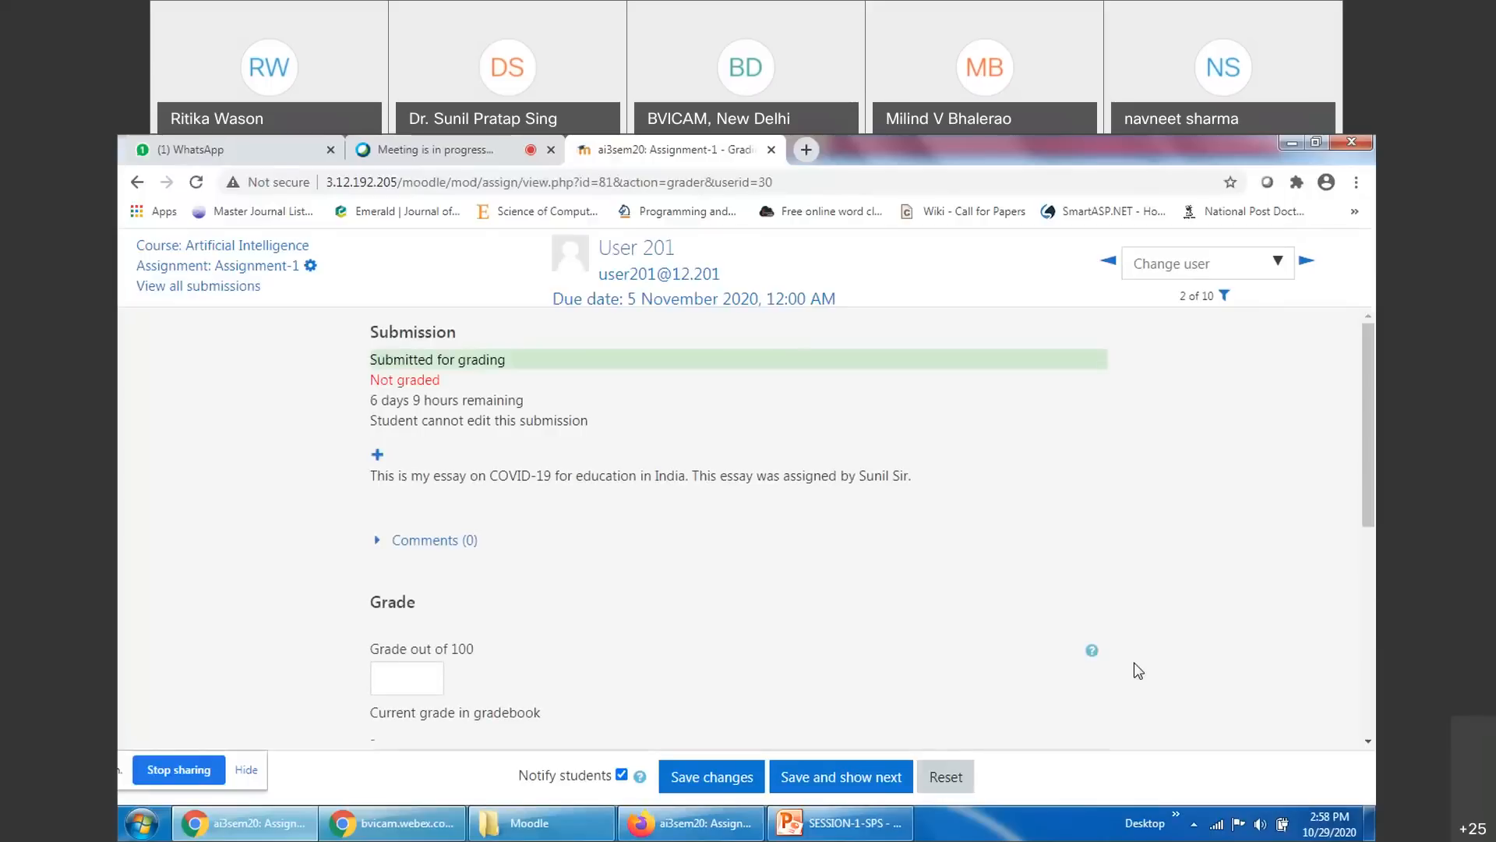
pyautogui.scroll(-2, 1138, 671)
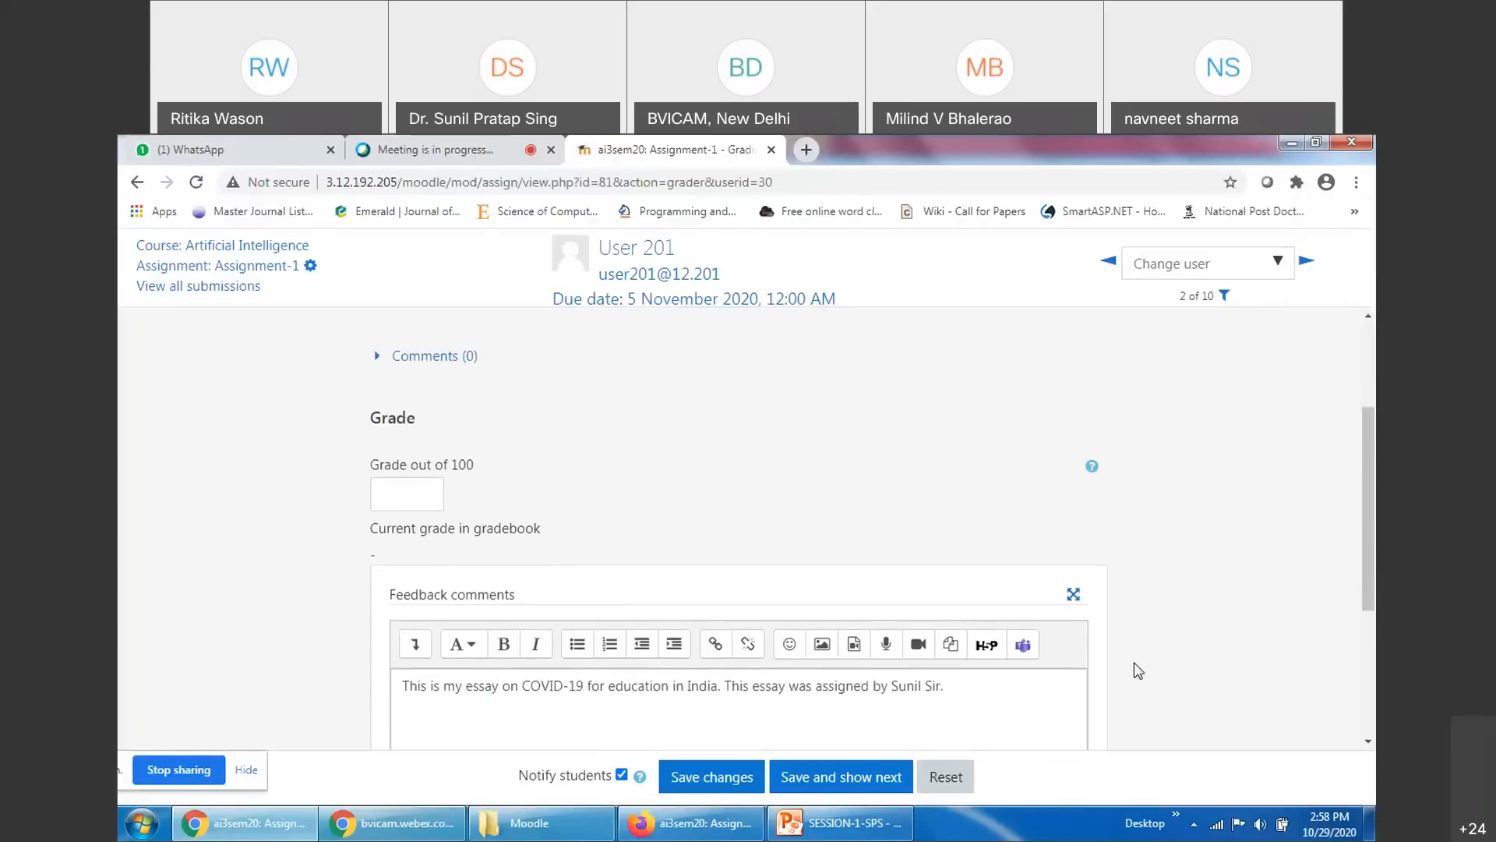
pyautogui.scroll(-1, 1138, 670)
pyautogui.scroll(3, 1138, 671)
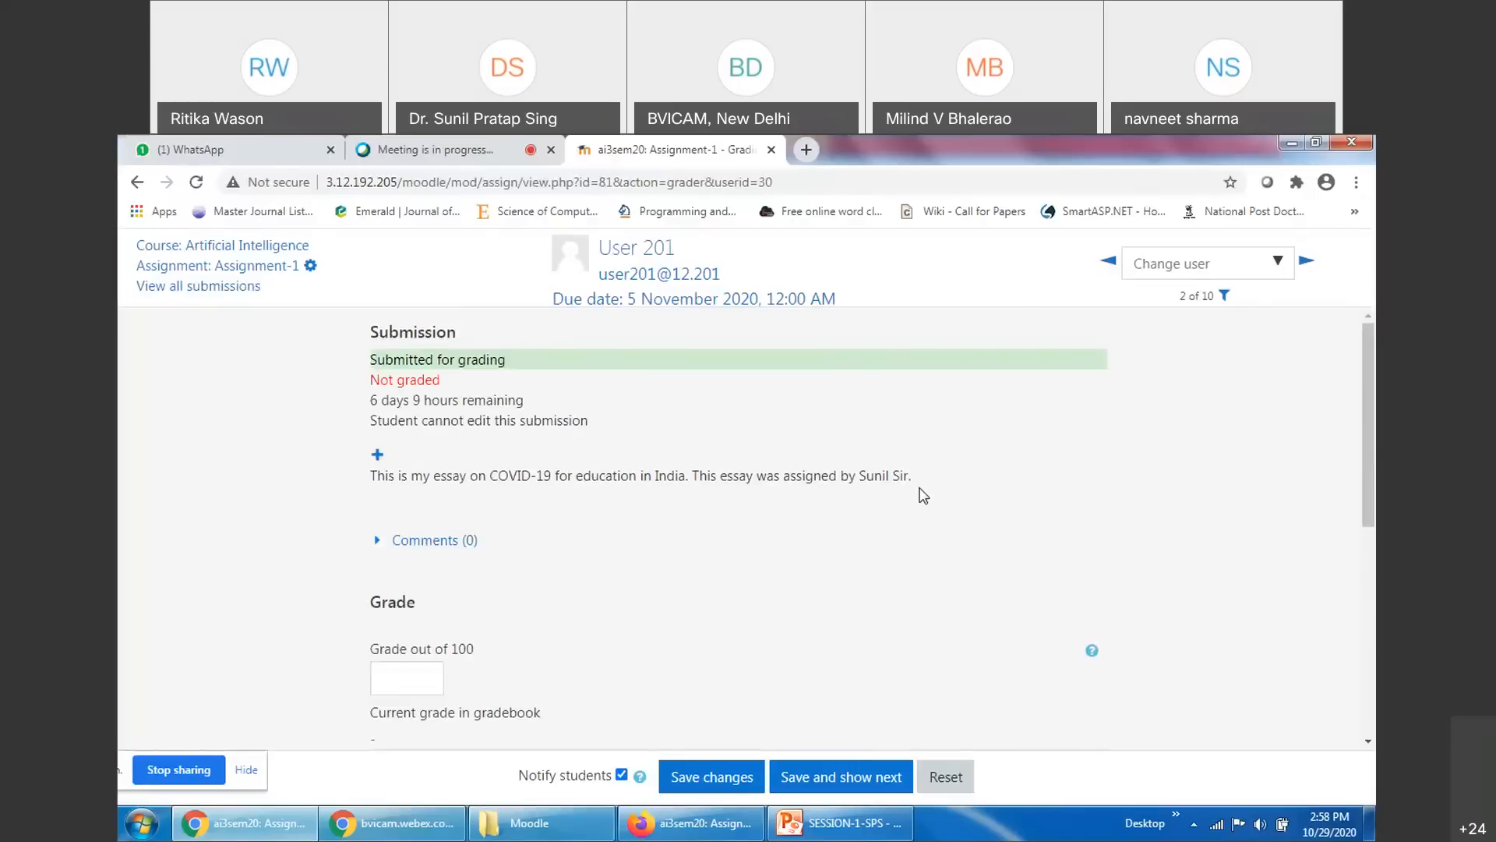
# Set the student's grade out of 100 to 85
pyautogui.scroll(-1, 924, 496)
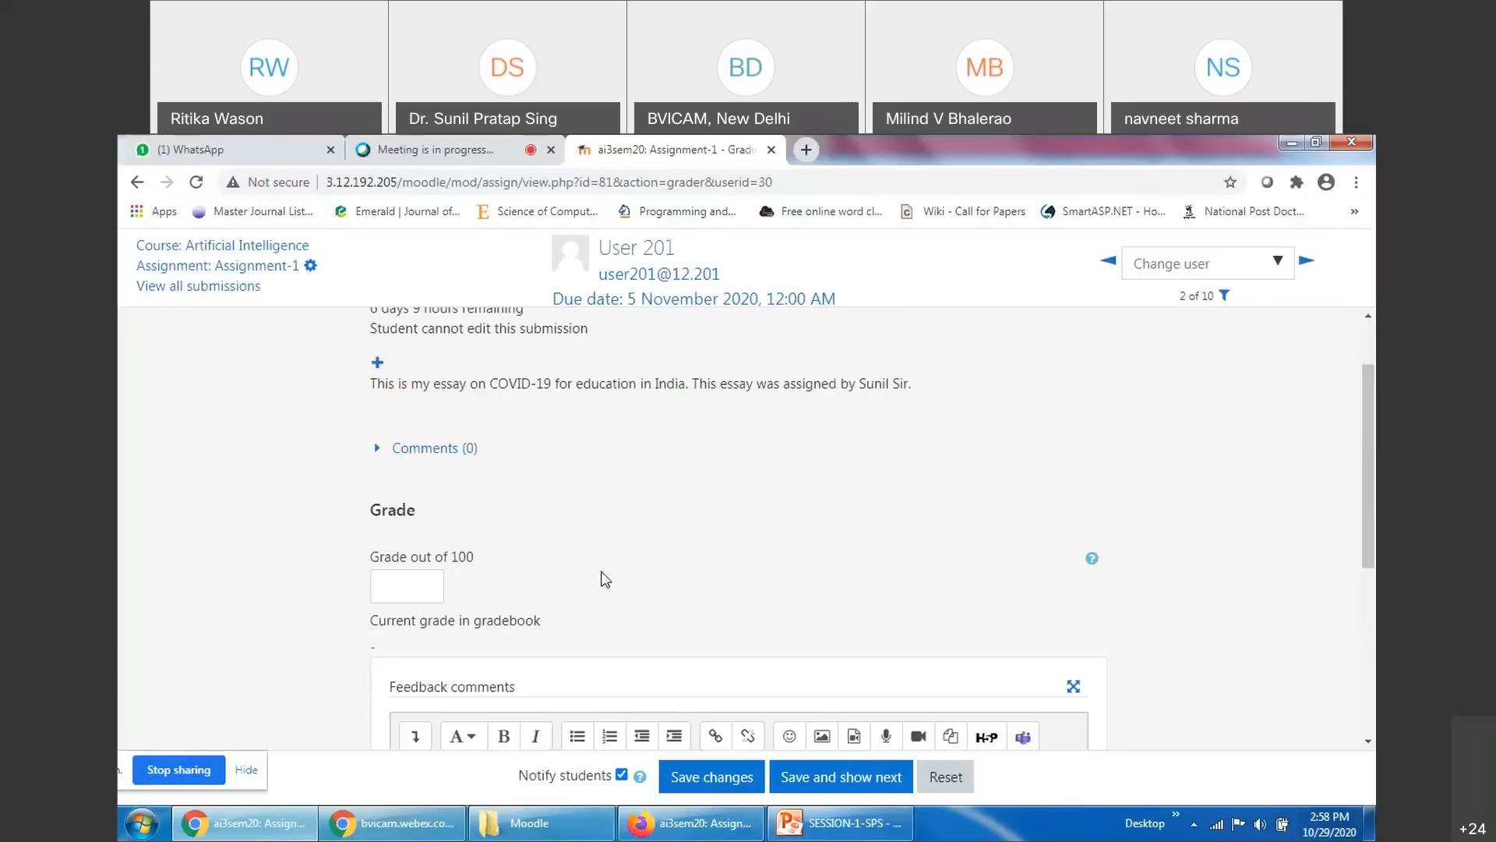
pyautogui.click(425, 593)
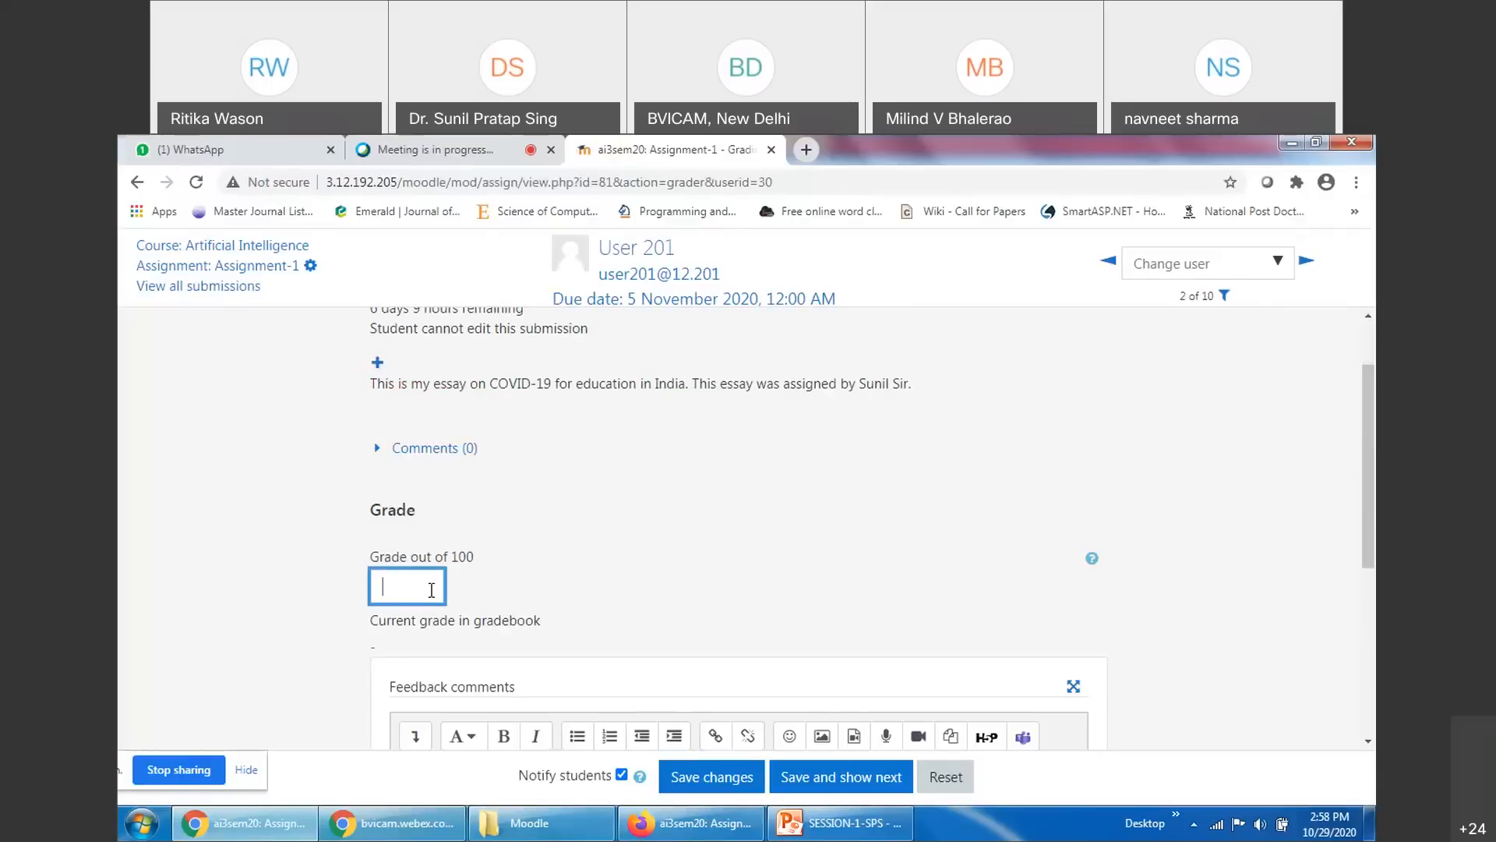
pyautogui.write('85')
pyautogui.scroll(-1, 659, 604)
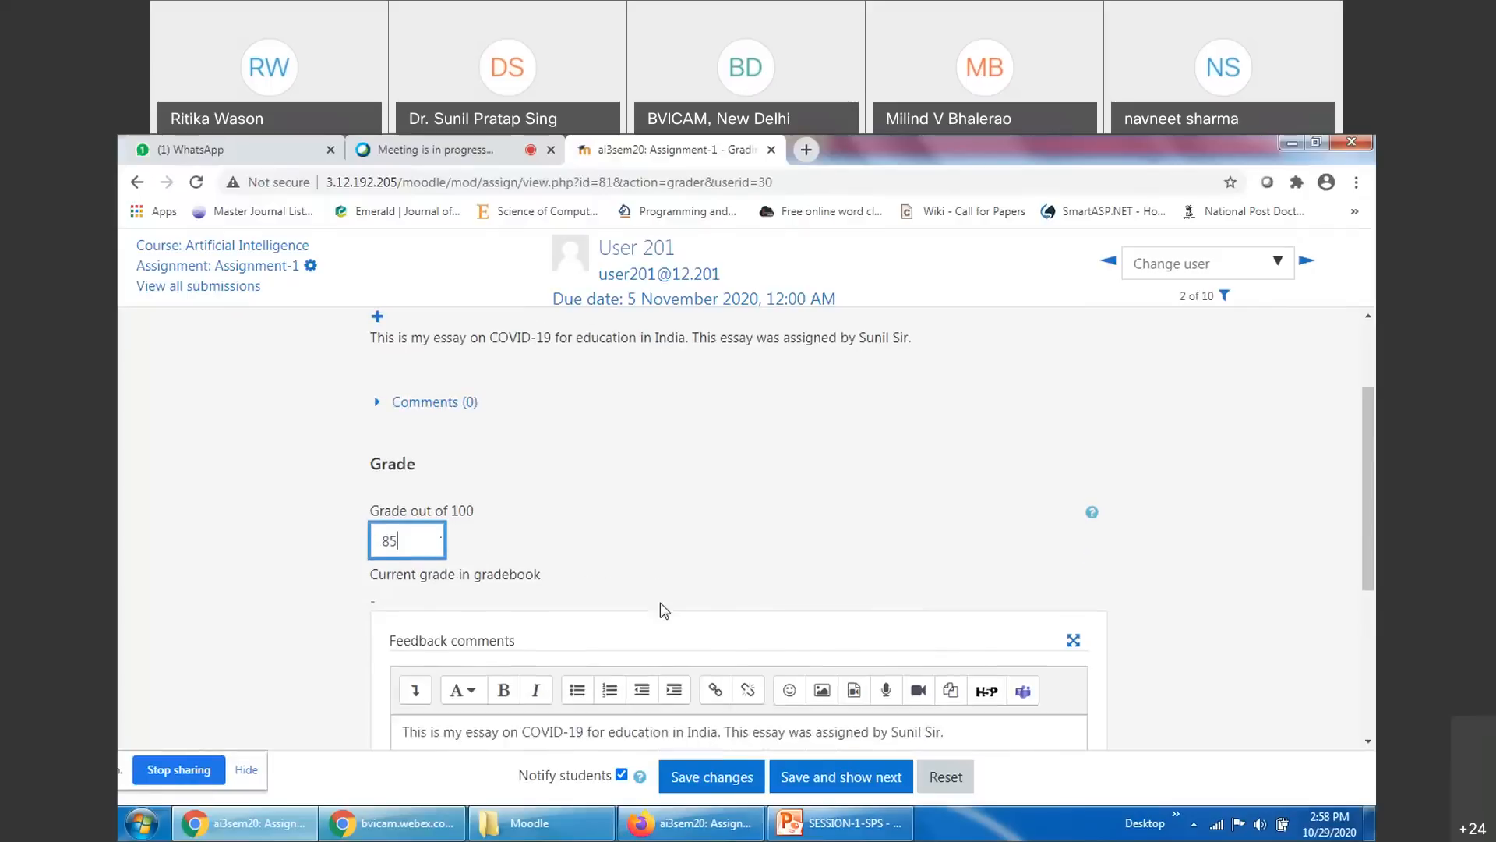
# Replace the second sentence of the feedback comments with "- Very Good Assignment." and save the grade and feedback
pyautogui.scroll(-2, 799, 509)
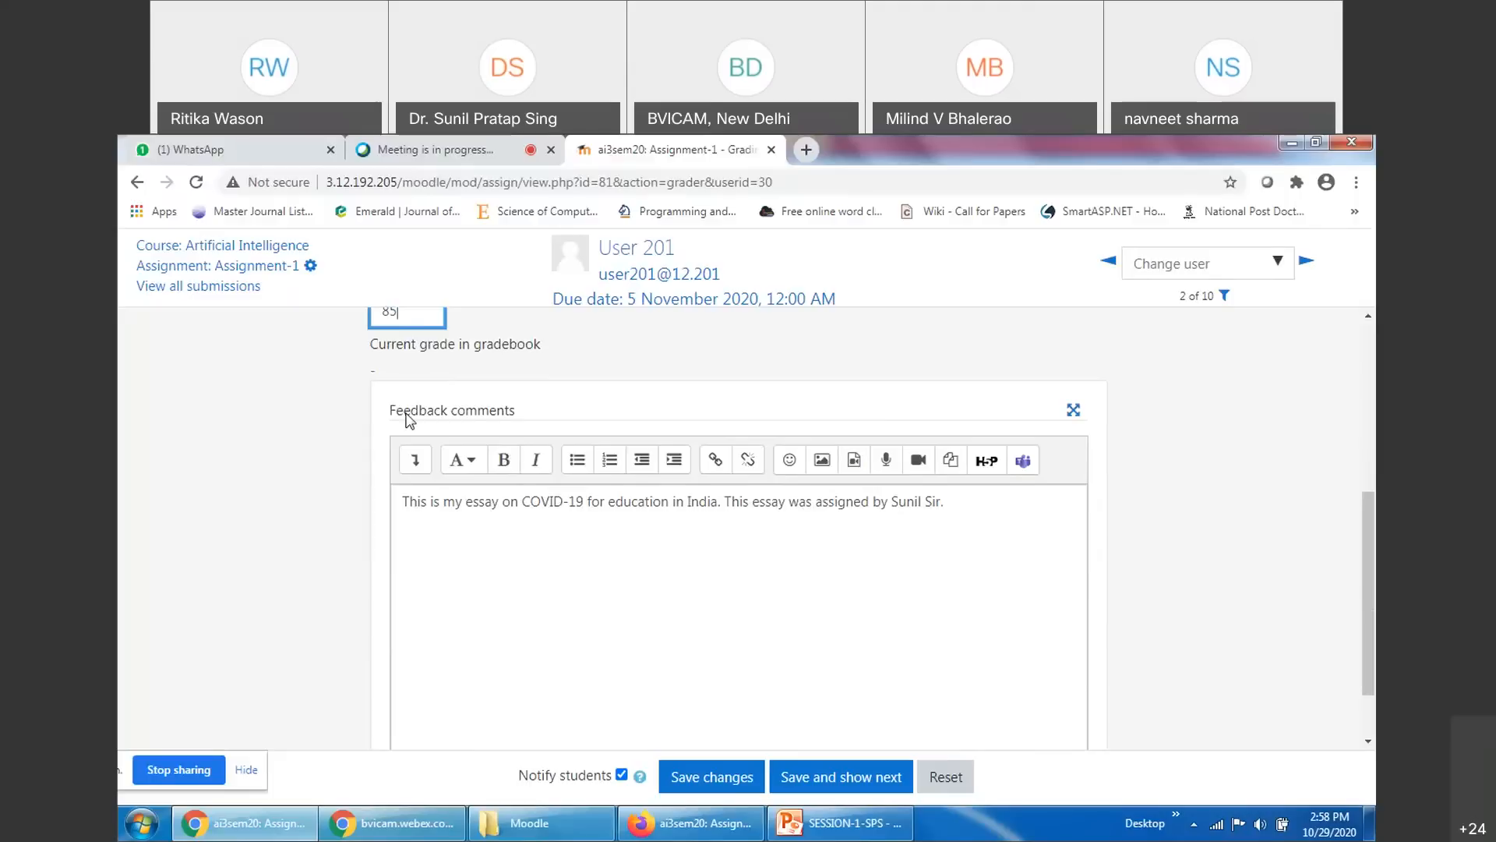
pyautogui.scroll(3, 546, 514)
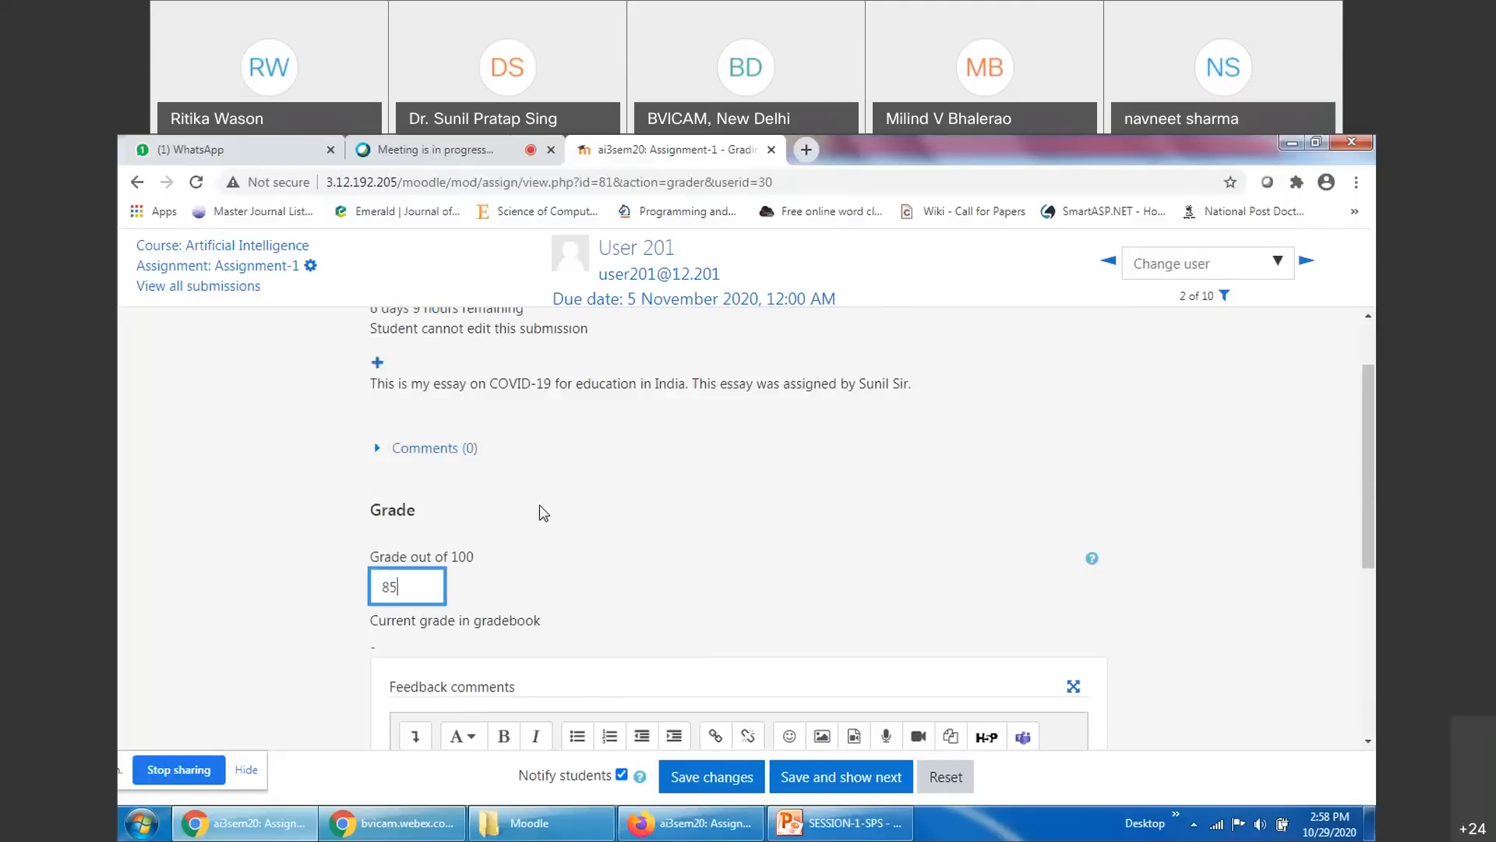
pyautogui.moveTo(364, 386); pyautogui.dragTo(922, 384)
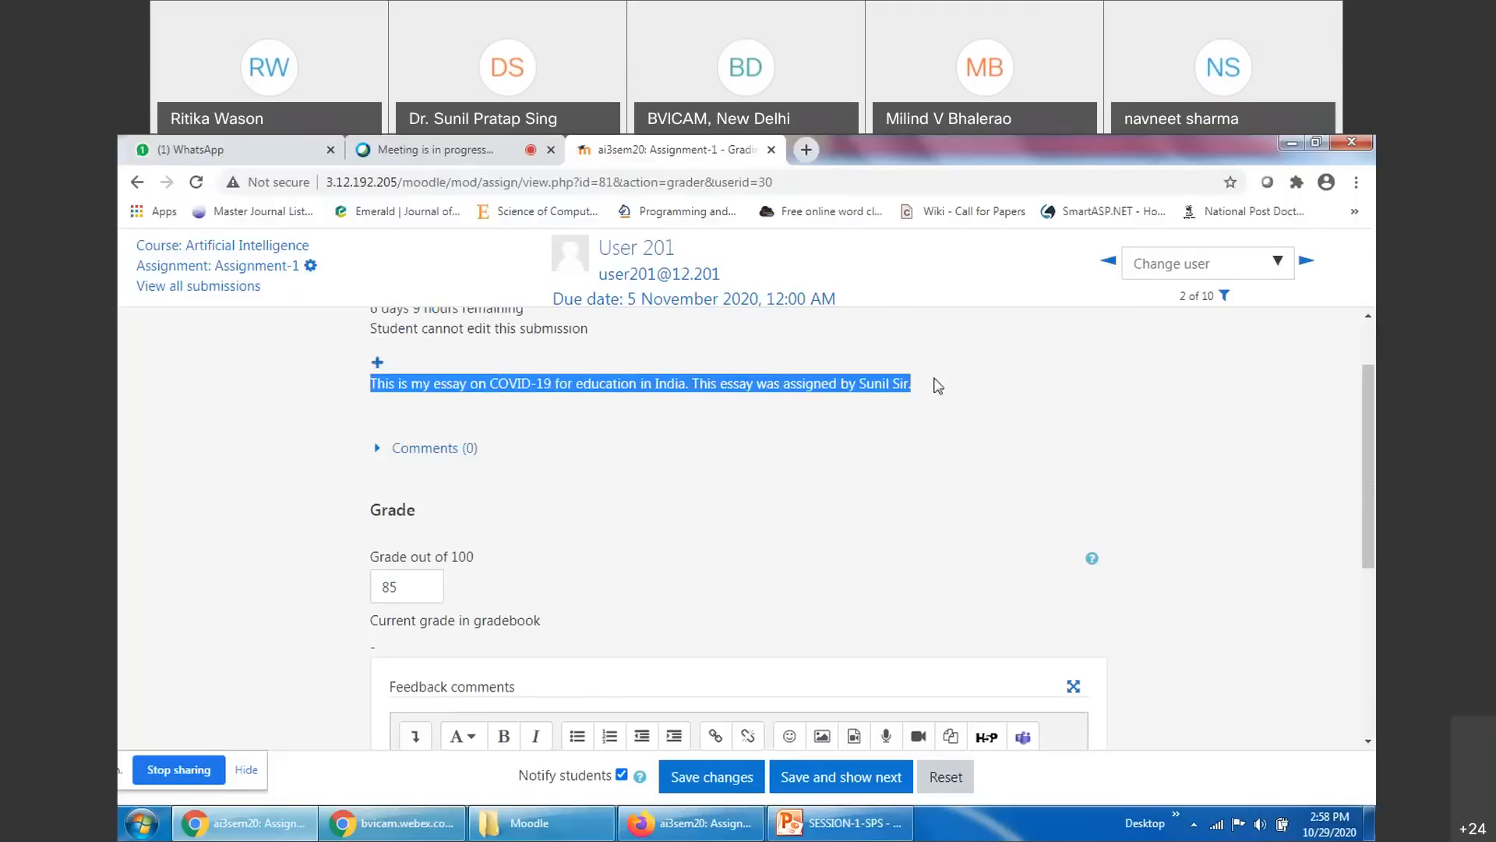
pyautogui.scroll(-4, 895, 488)
pyautogui.click(785, 419)
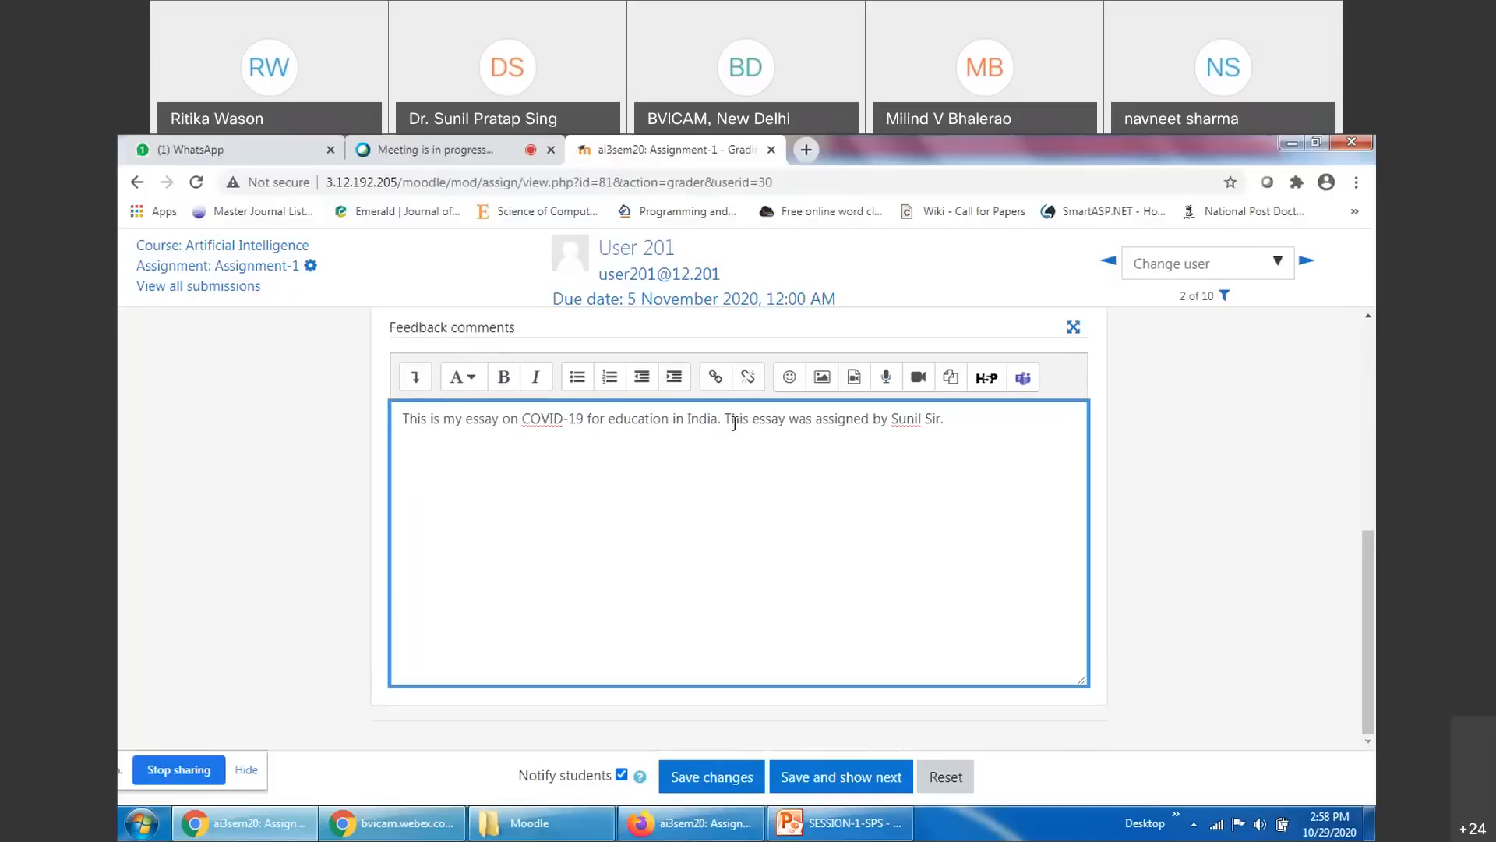
pyautogui.moveTo(722, 421); pyautogui.dragTo(1074, 423)
pyautogui.press('BackSpace')
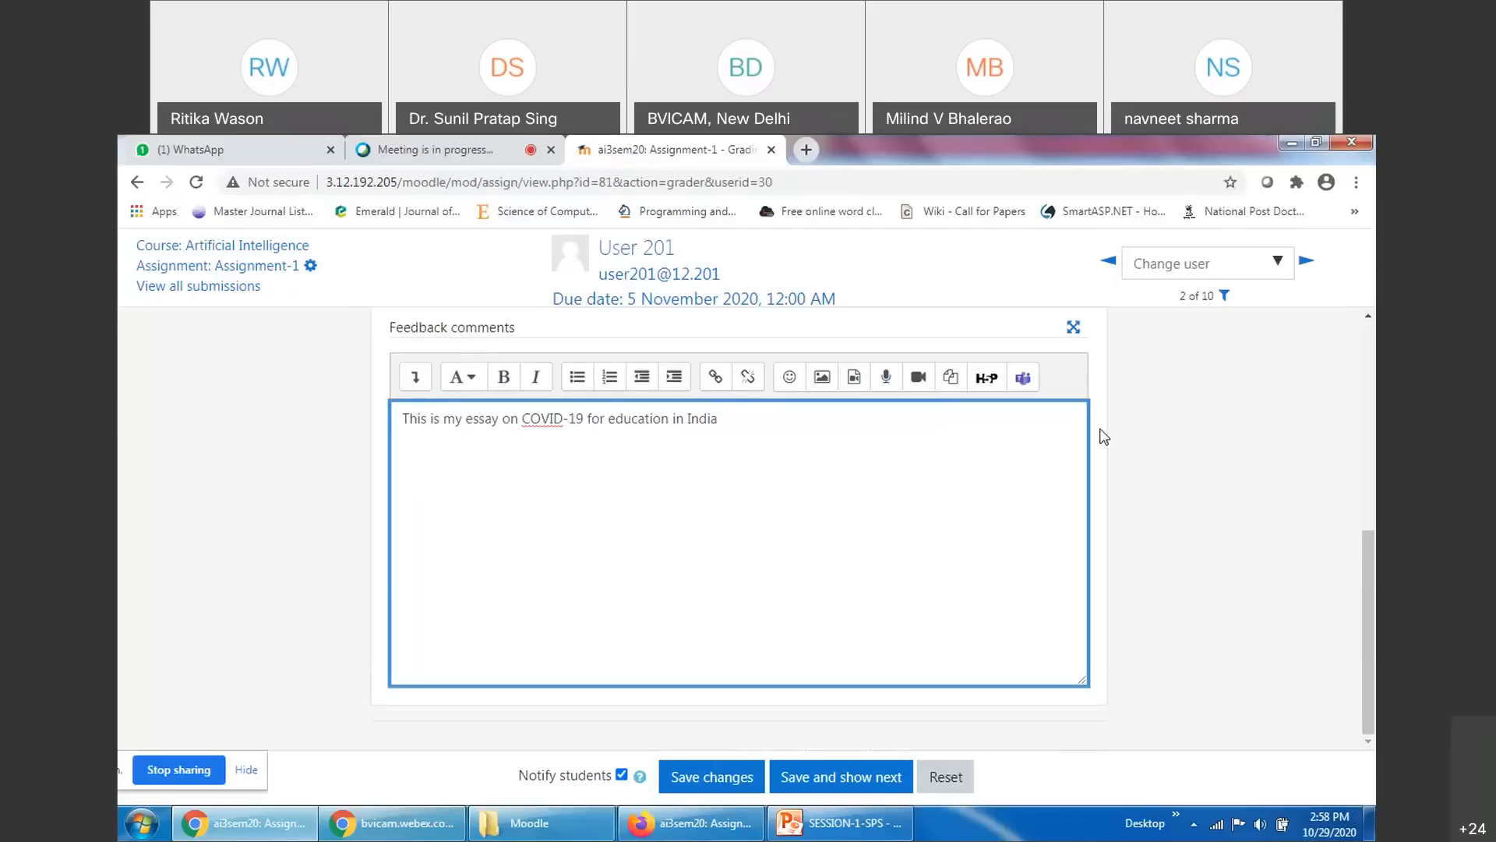
pyautogui.write('- Very Good Assignment.')
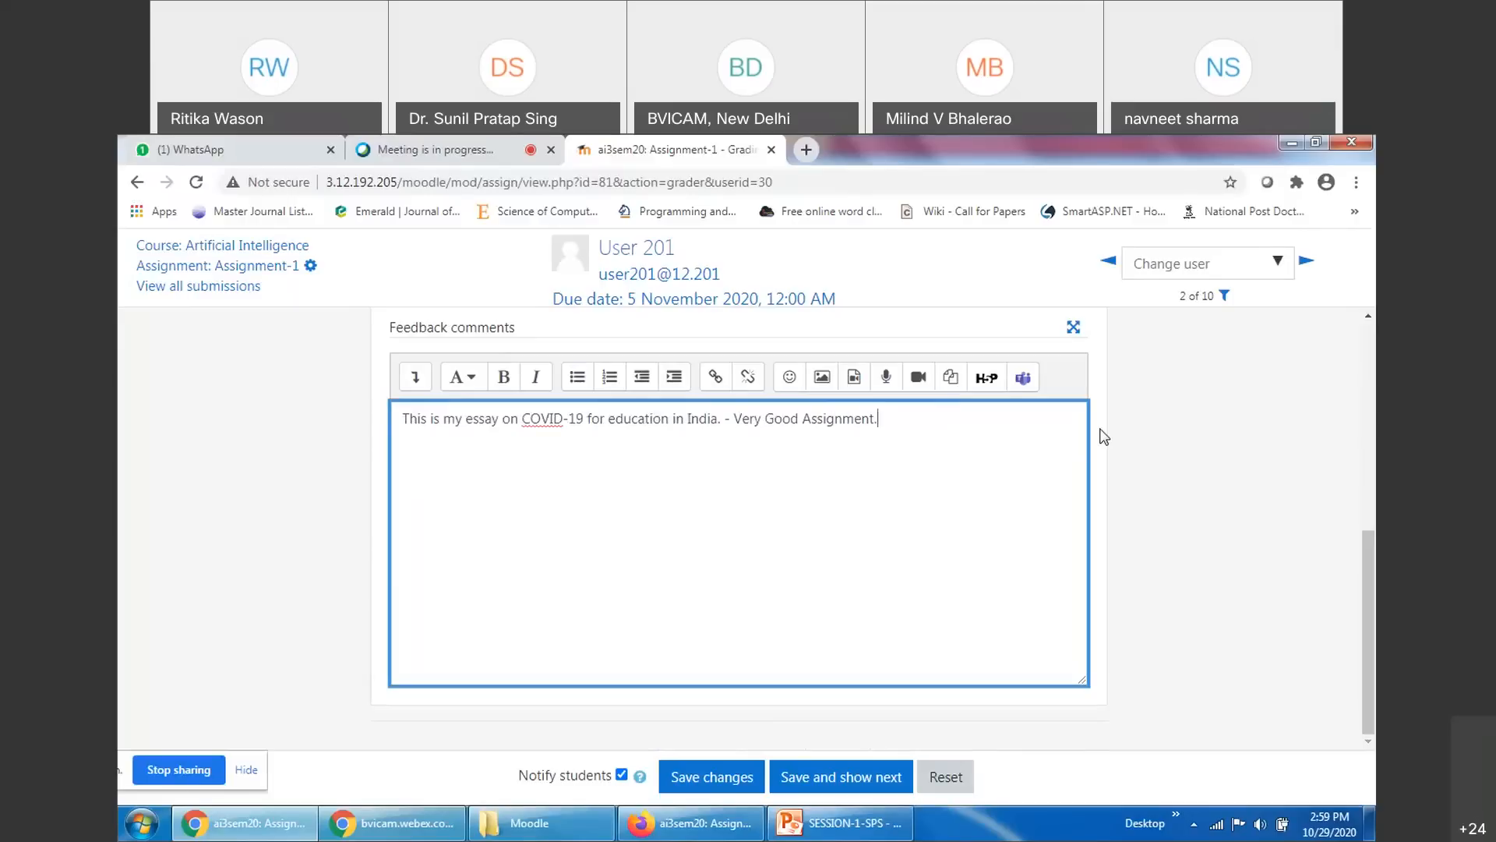
pyautogui.click(724, 777)
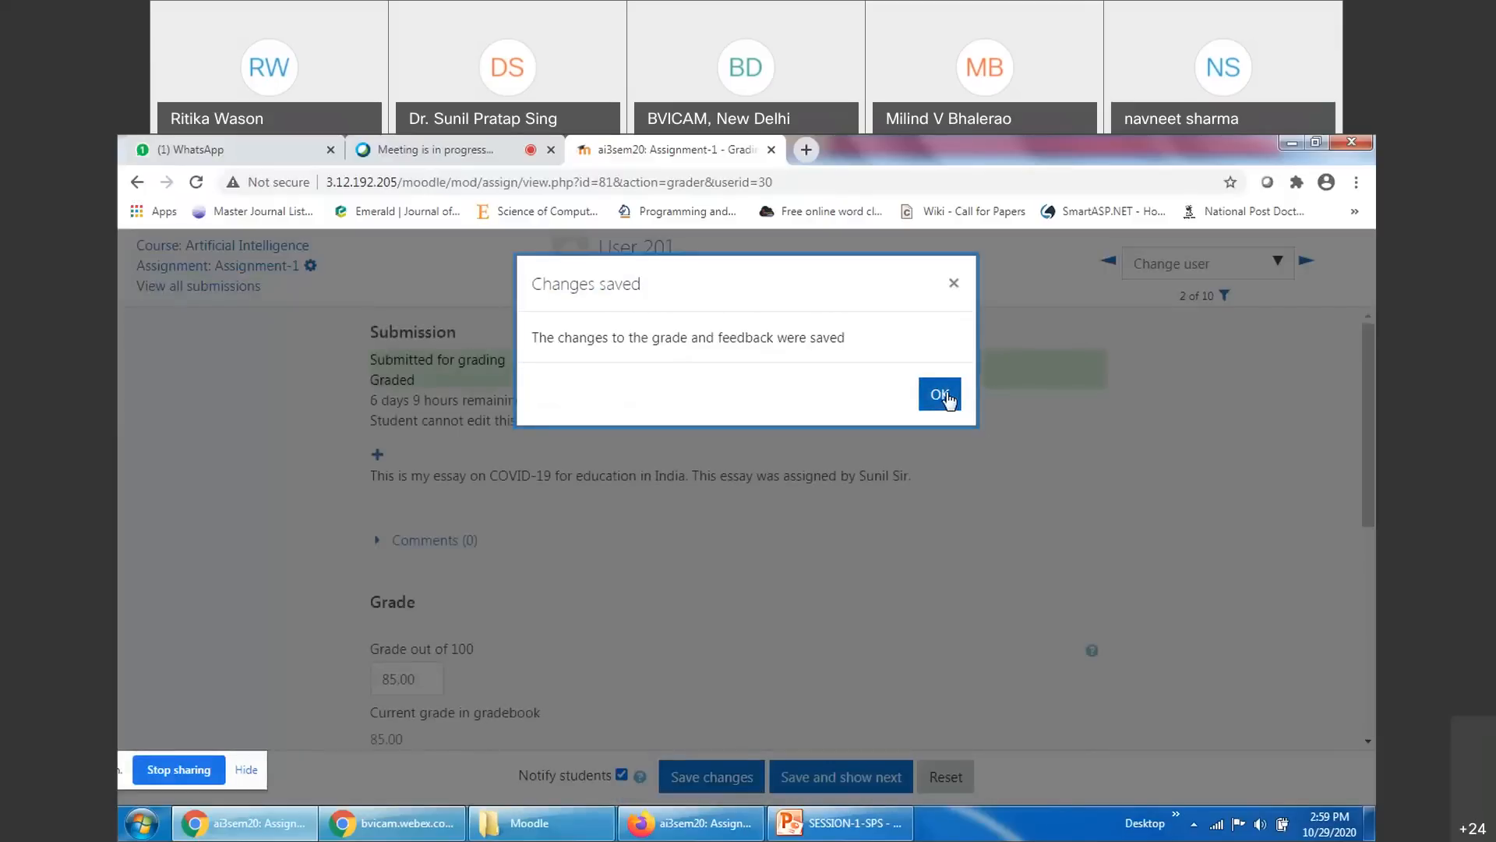
pyautogui.click(940, 393)
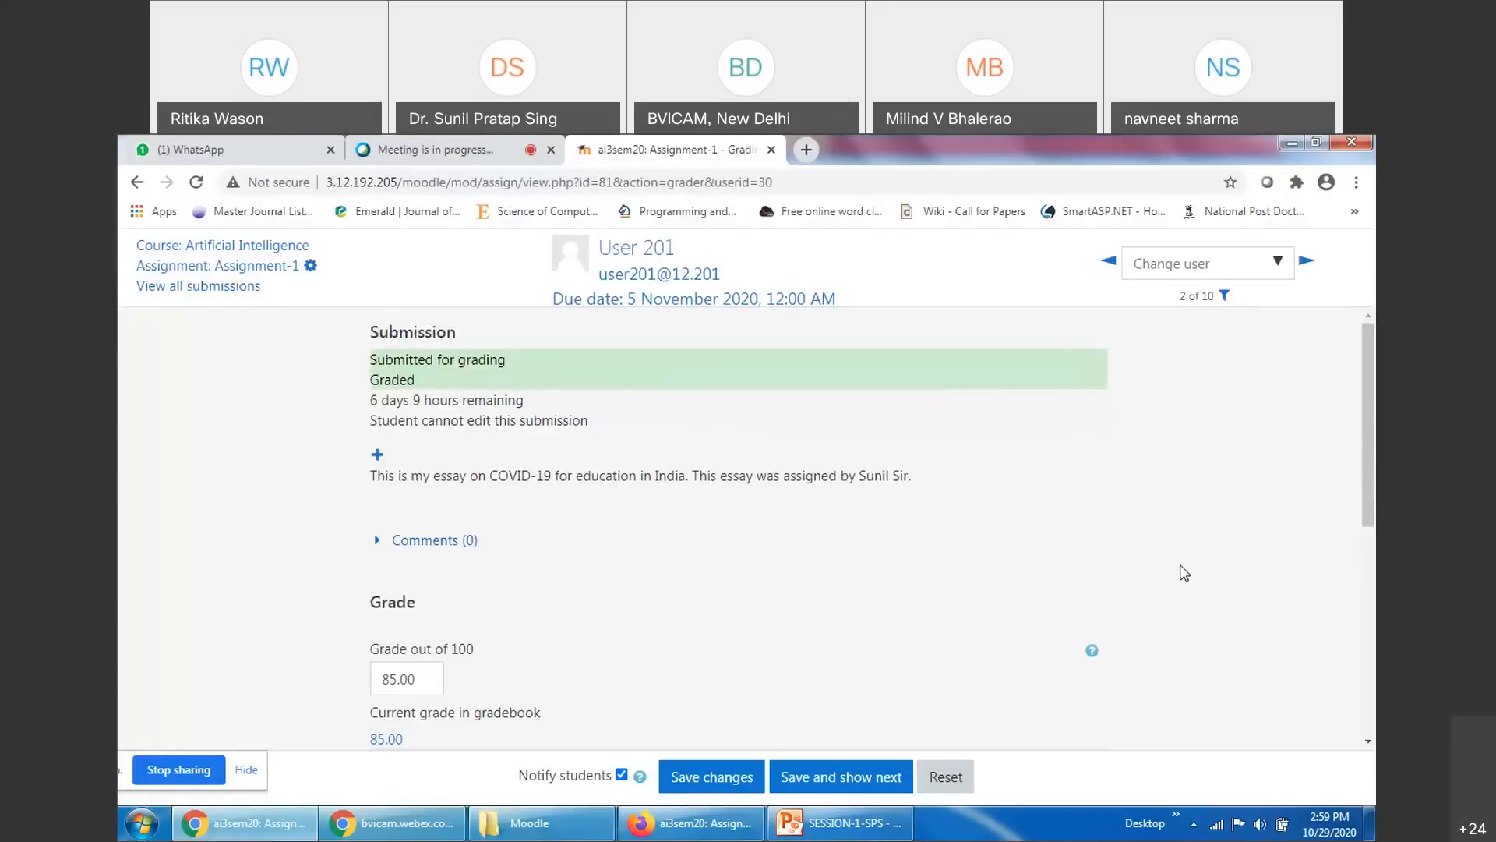
# Look through the next two students' grading pages, then return to the Artificial Intelligence course page and refresh it
pyautogui.click(1306, 265)
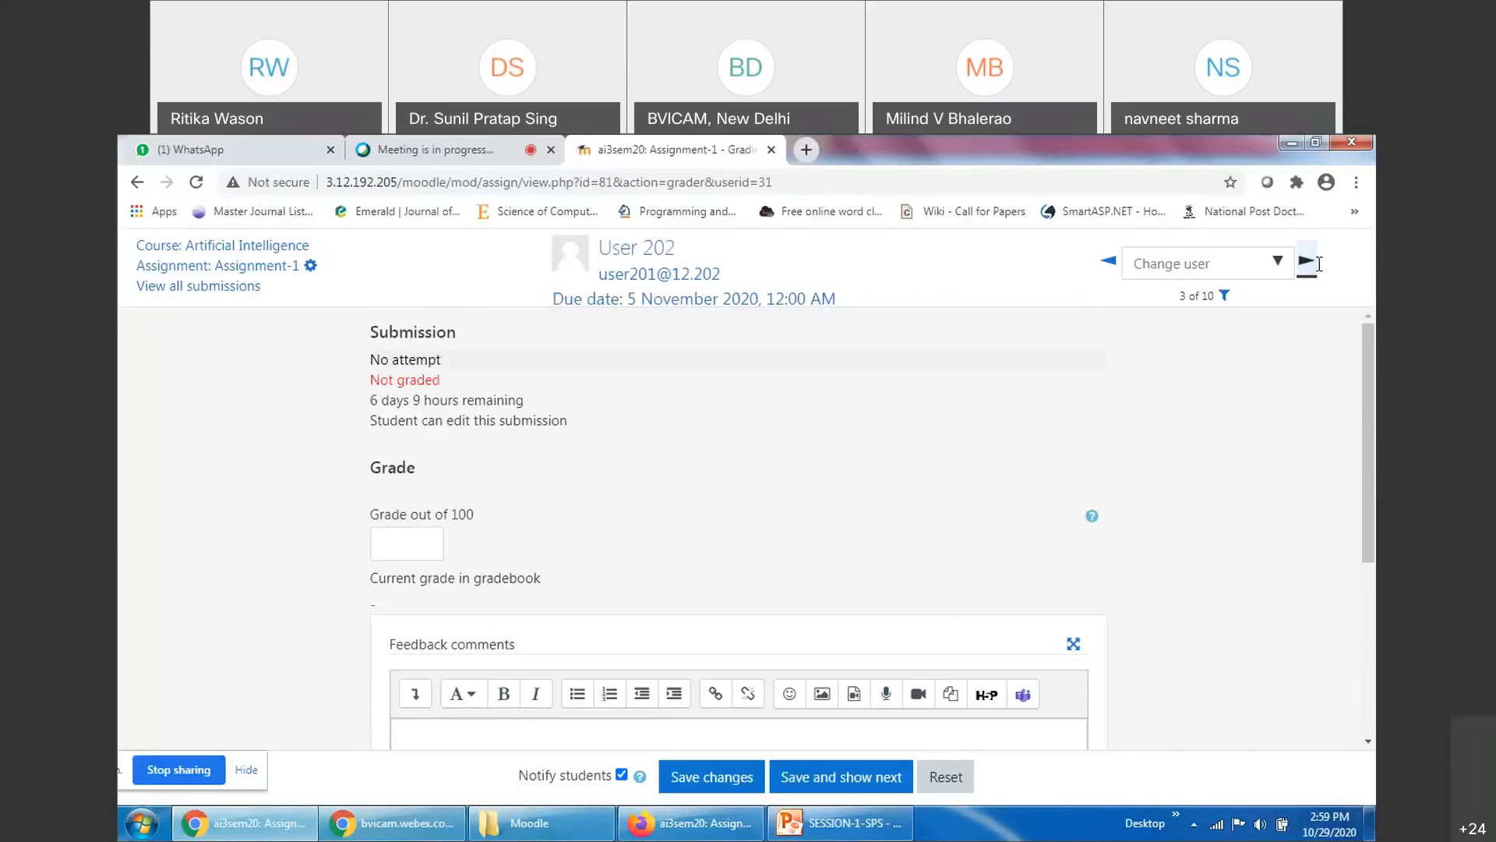
pyautogui.click(1310, 265)
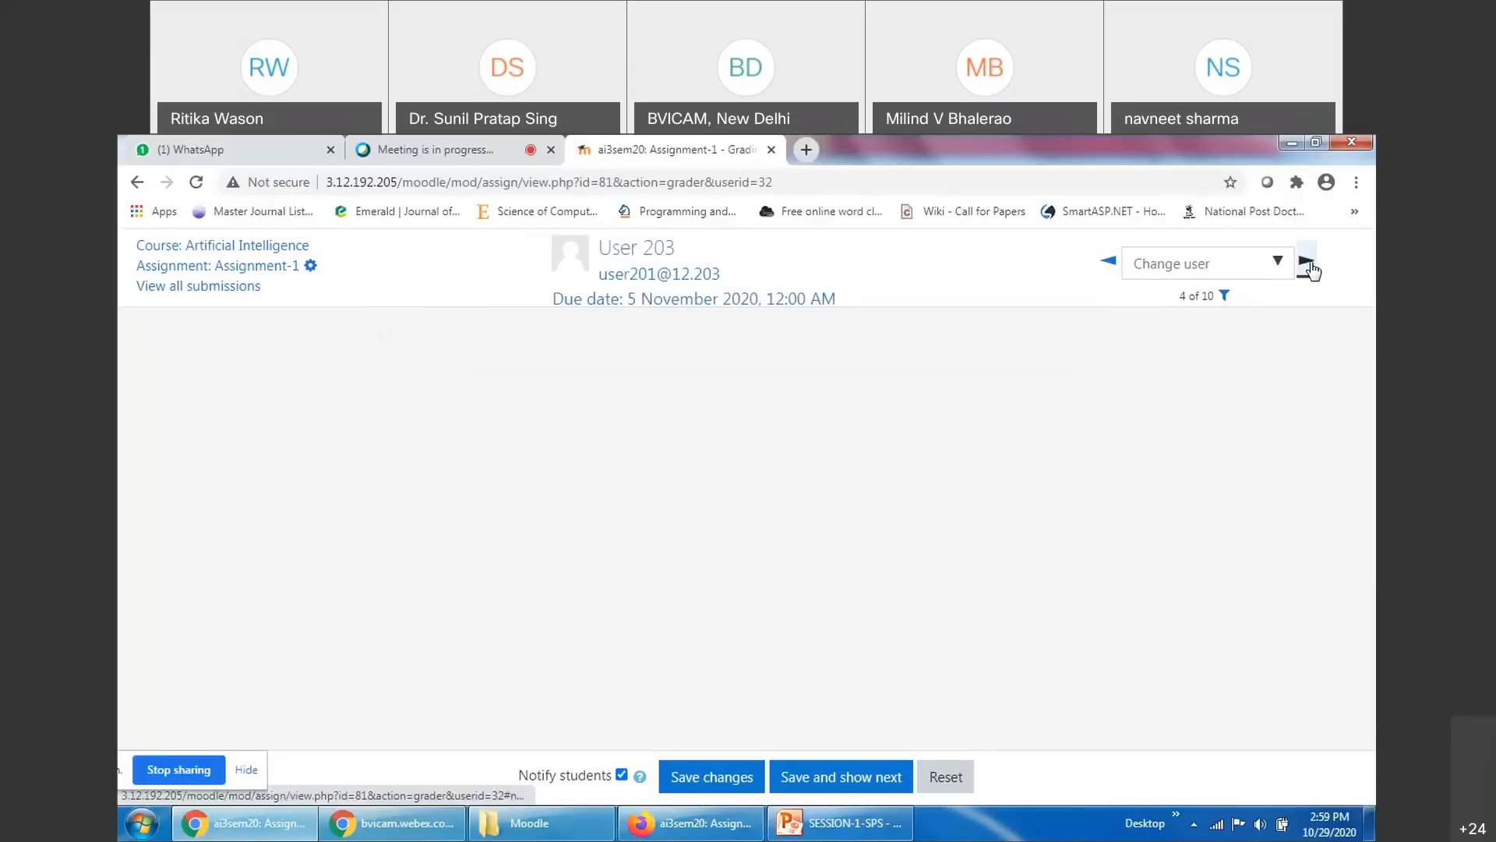
pyautogui.click(232, 248)
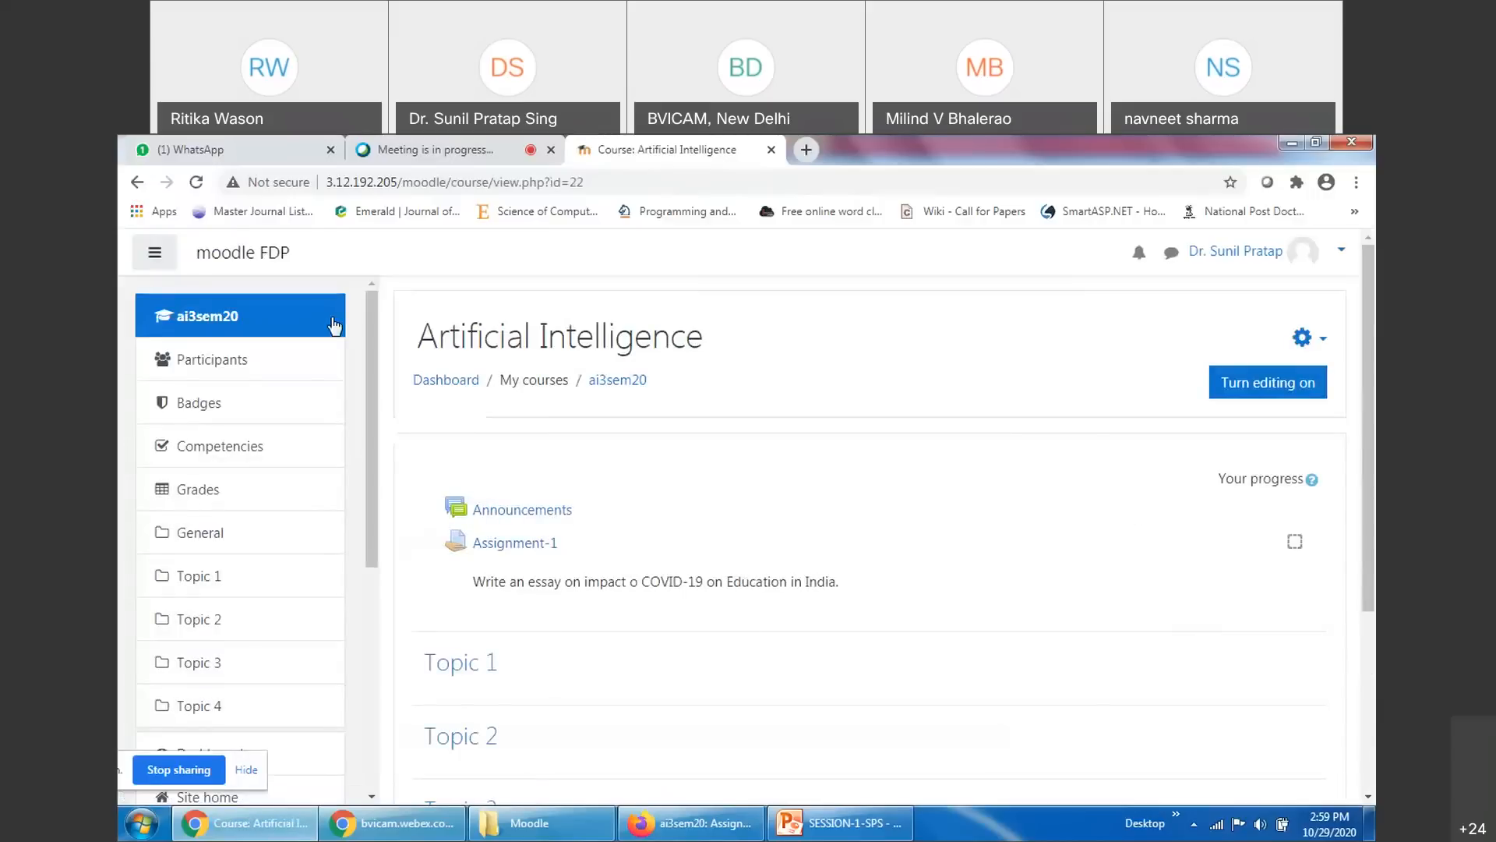
pyautogui.click(196, 181)
# Switch to the student's Firefox session, refresh the Assignment-1 page and check its grading status and feedback
pyautogui.click(686, 834)
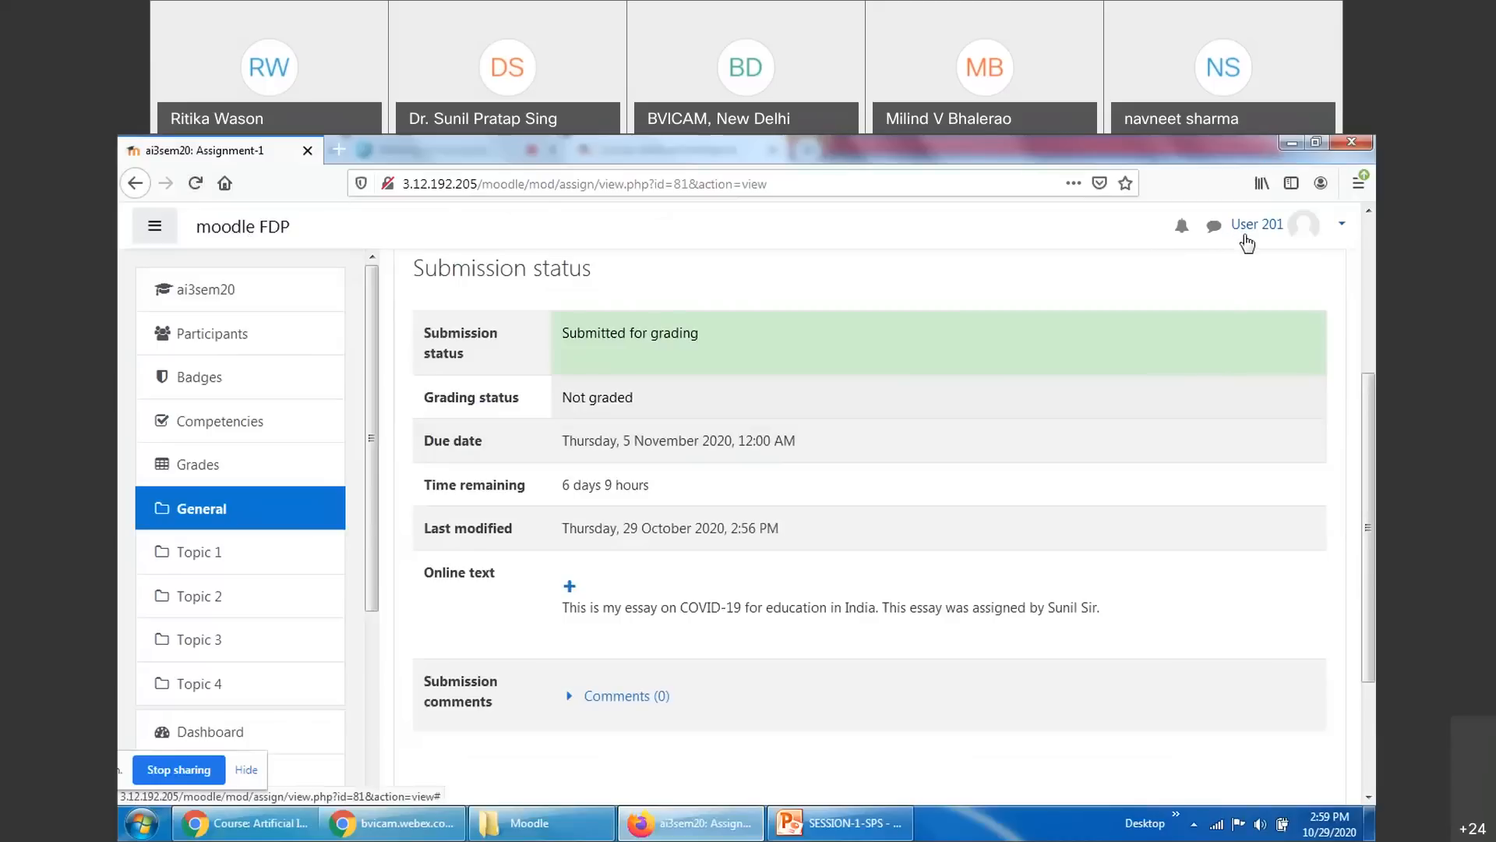
pyautogui.click(195, 183)
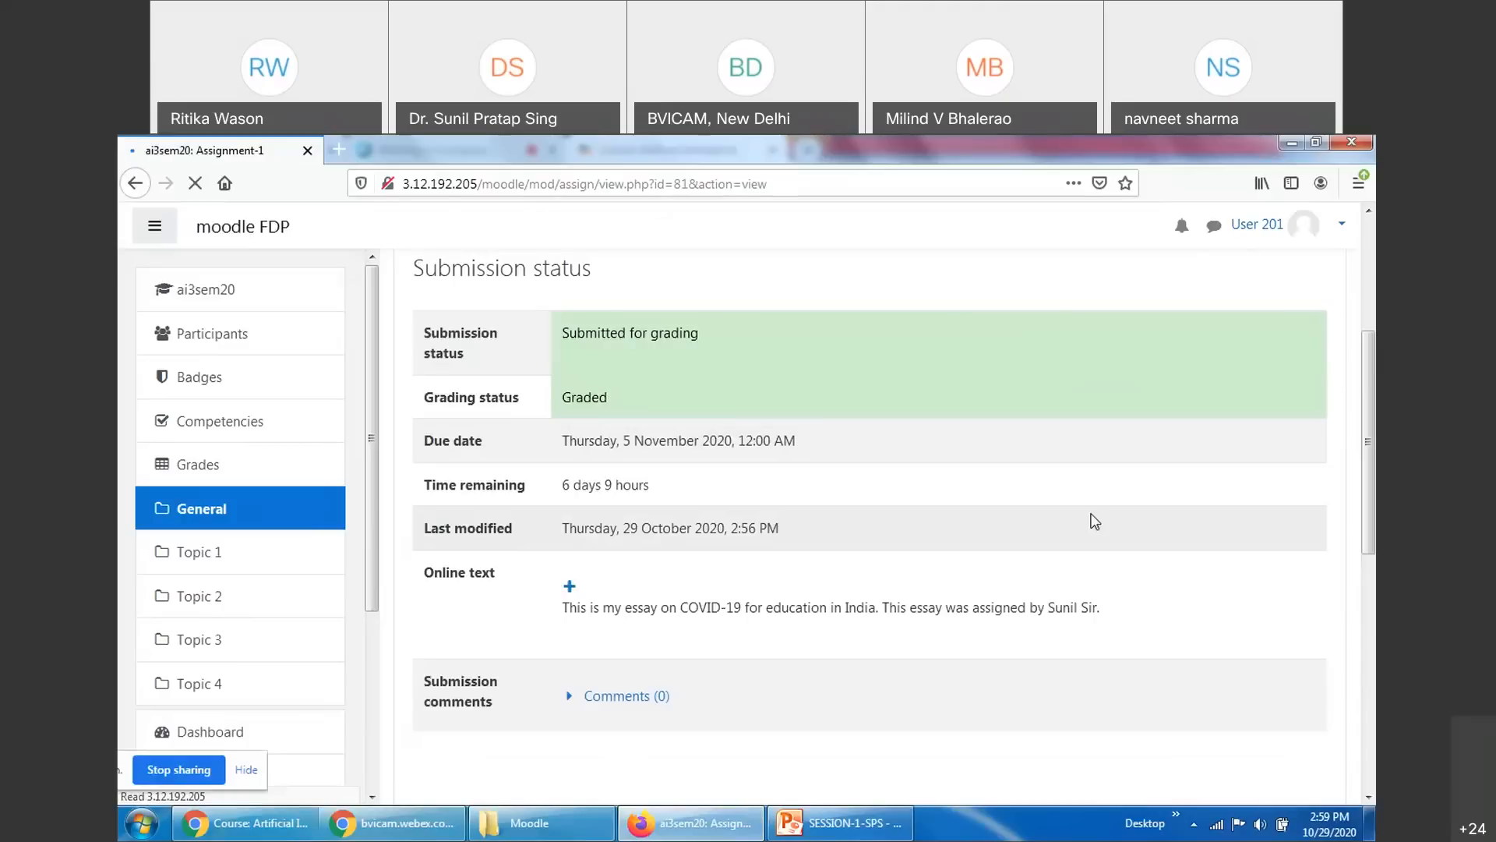
pyautogui.doubleClick(596, 397)
pyautogui.scroll(-5, 829, 484)
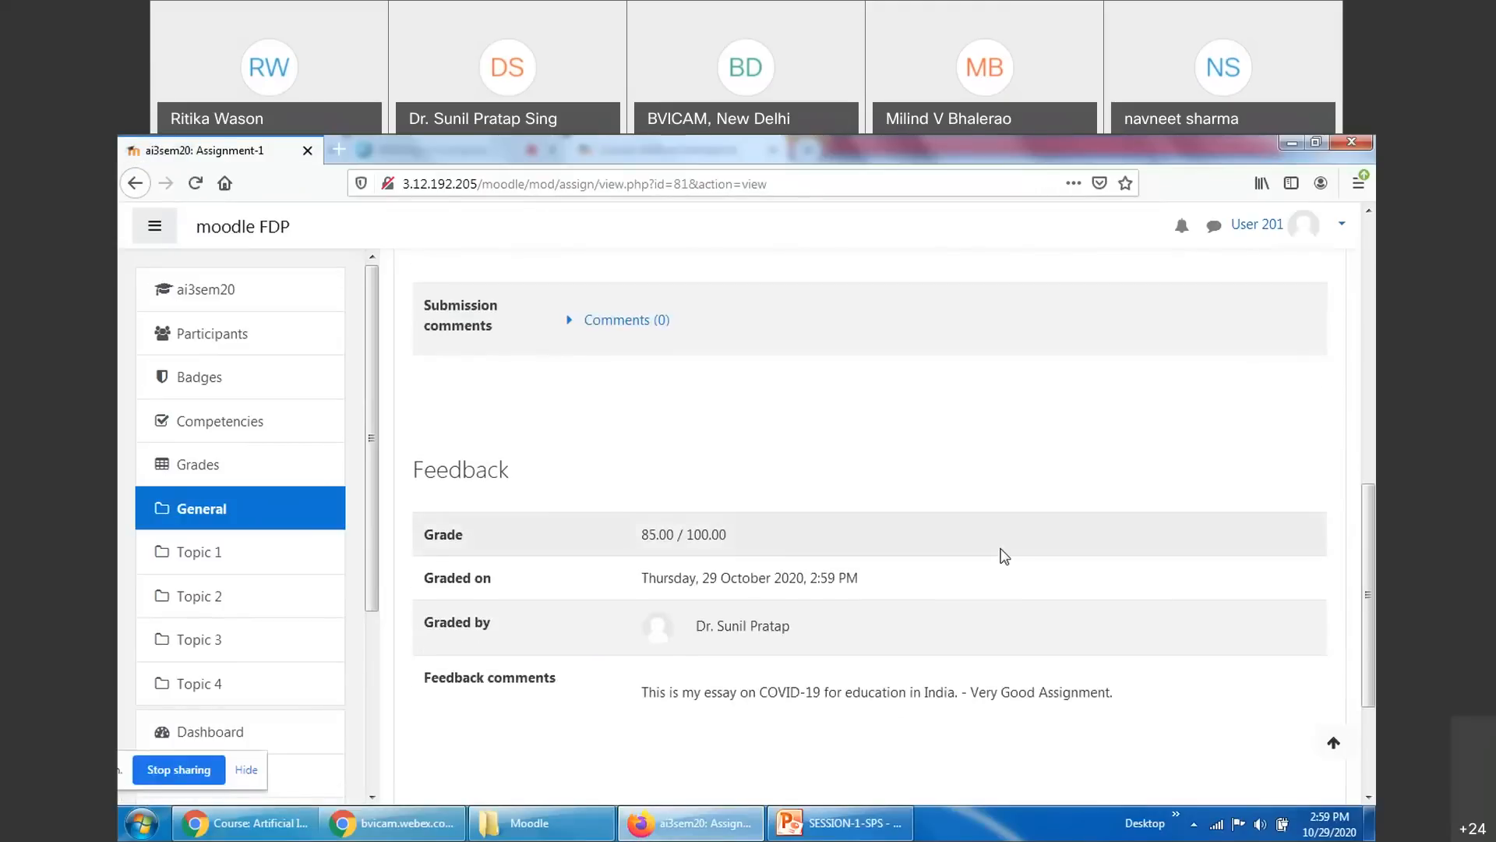
# Check the grade, grading date and grader in the Feedback section of the student's Assignment-1 page
pyautogui.doubleClick(661, 541)
pyautogui.click(730, 541)
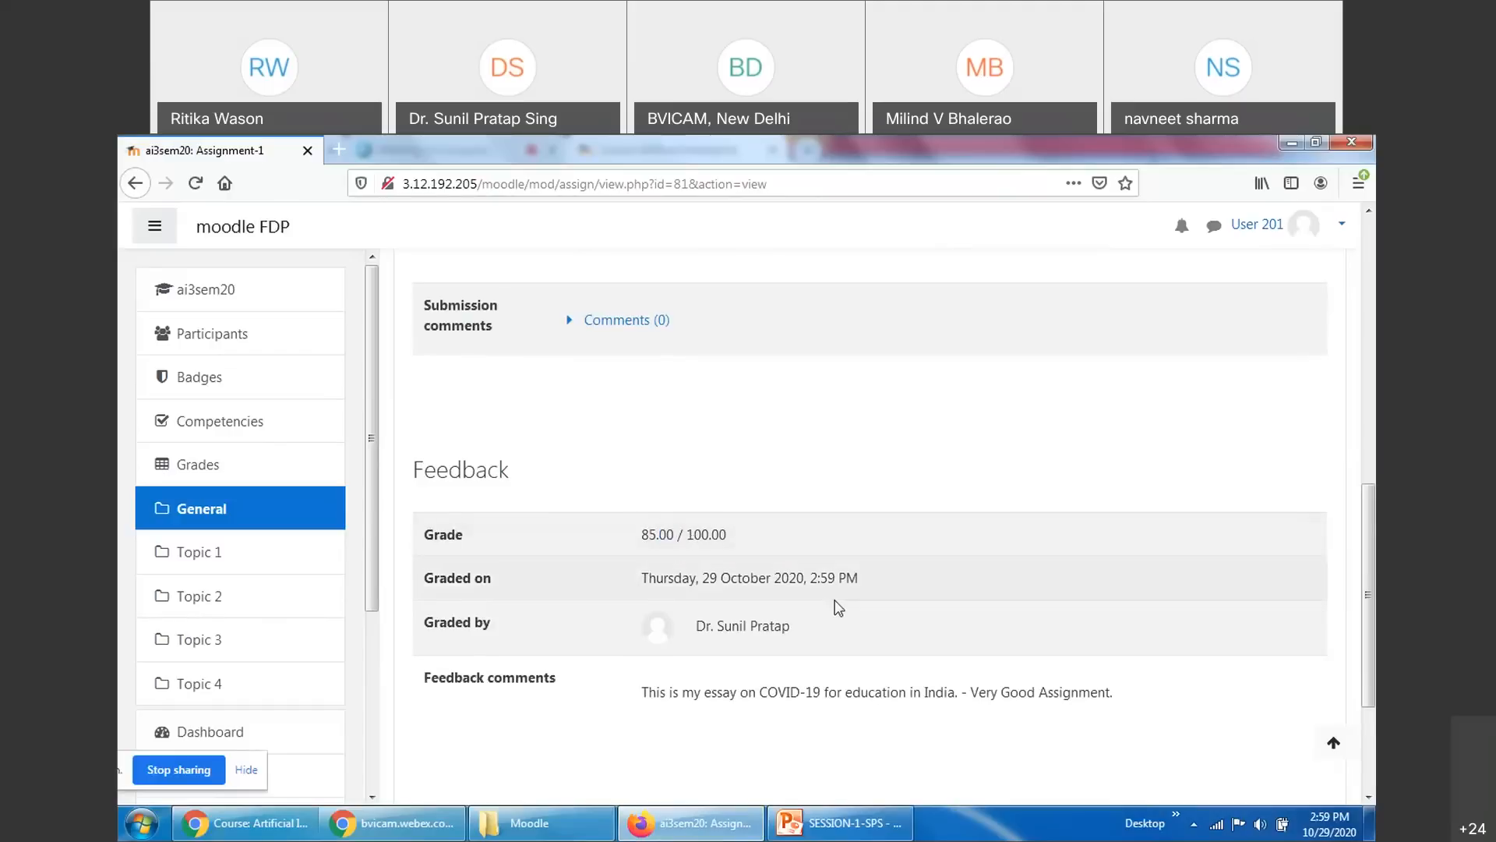
pyautogui.tripleClick(739, 633)
pyautogui.click(772, 631)
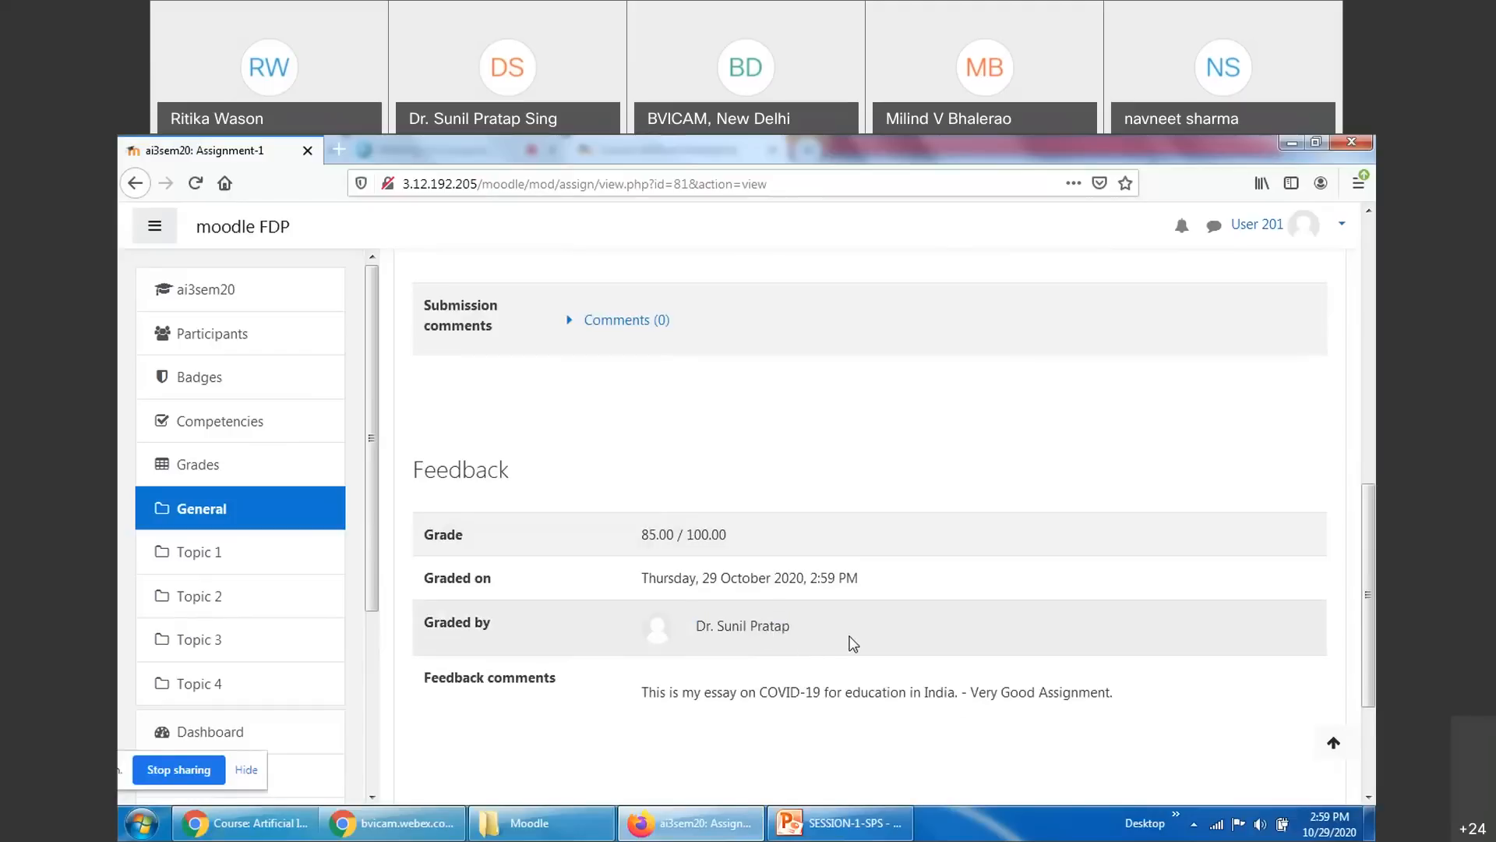
pyautogui.moveTo(701, 633); pyautogui.dragTo(818, 637)
pyautogui.click(816, 636)
pyautogui.scroll(-3, 910, 663)
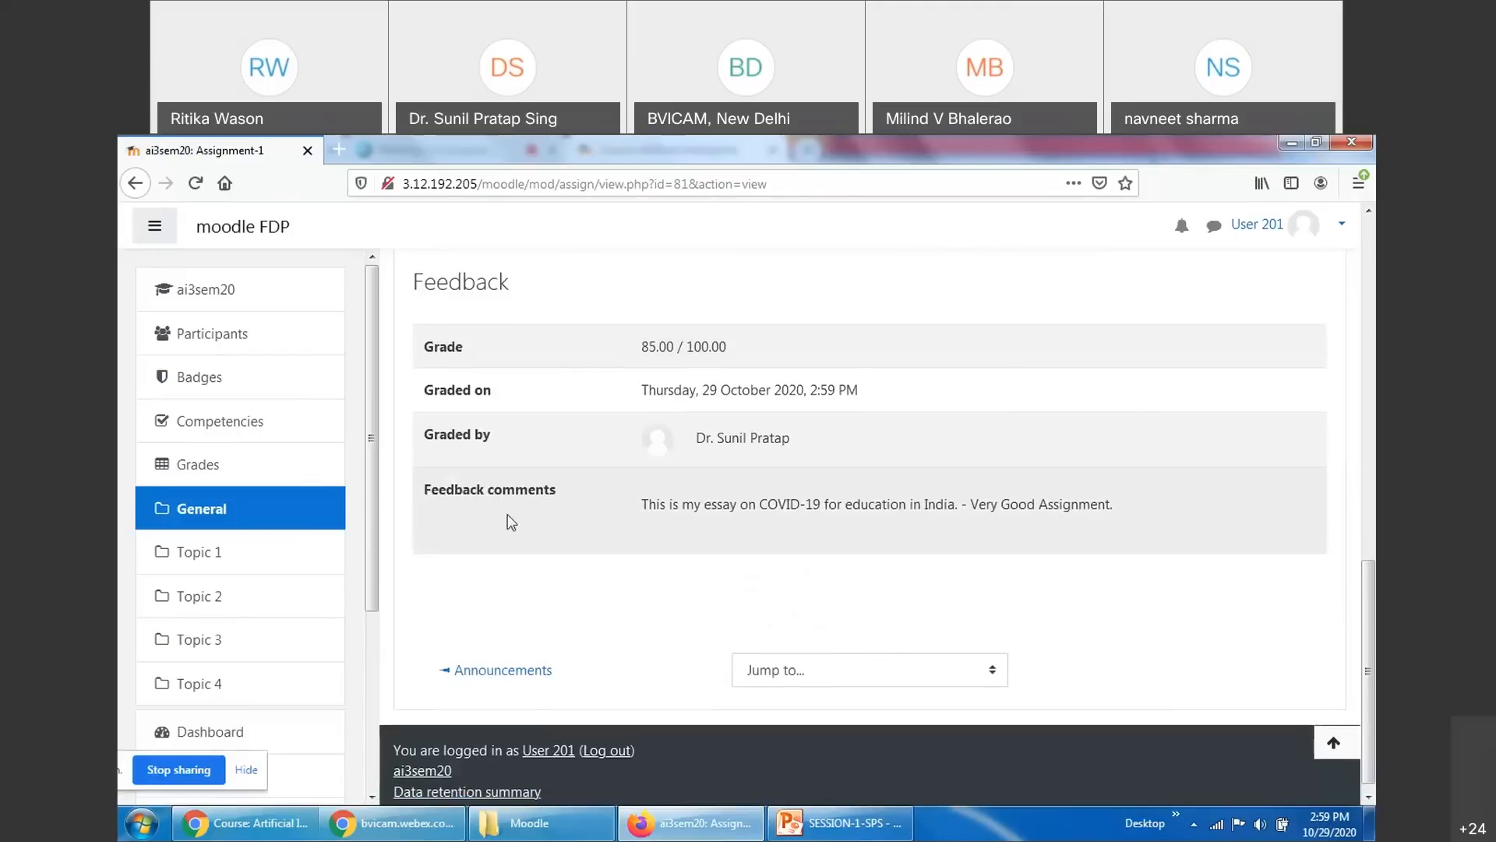
# Read the teacher's feedback comments on the student's Assignment-1 page
pyautogui.moveTo(642, 505); pyautogui.dragTo(1100, 501)
pyautogui.click(963, 505)
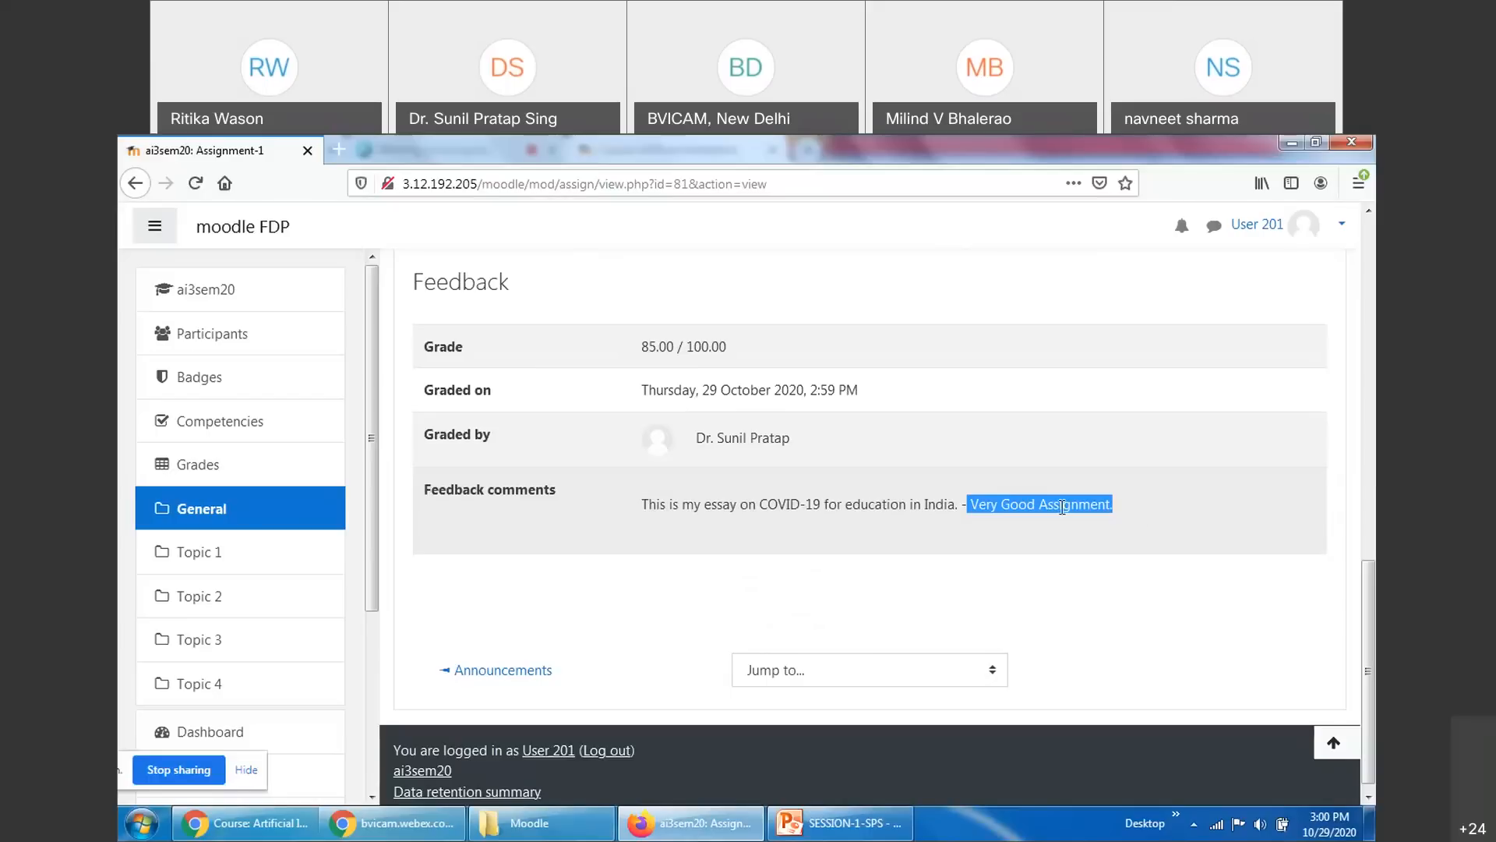
pyautogui.click(666, 515)
pyautogui.moveTo(618, 514); pyautogui.dragTo(1169, 511)
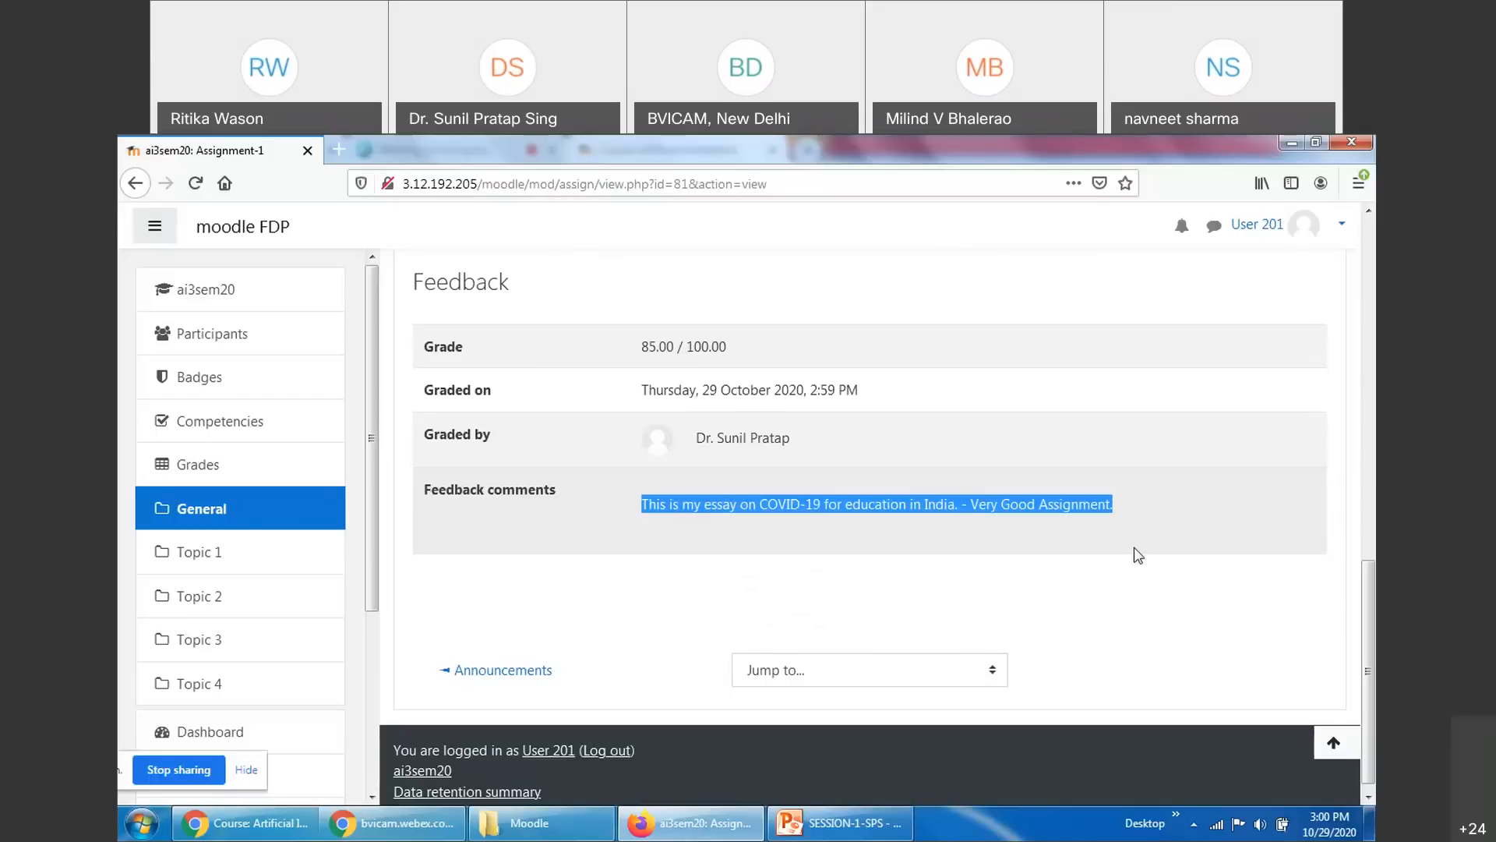
pyautogui.click(1130, 586)
pyautogui.scroll(2, 1130, 587)
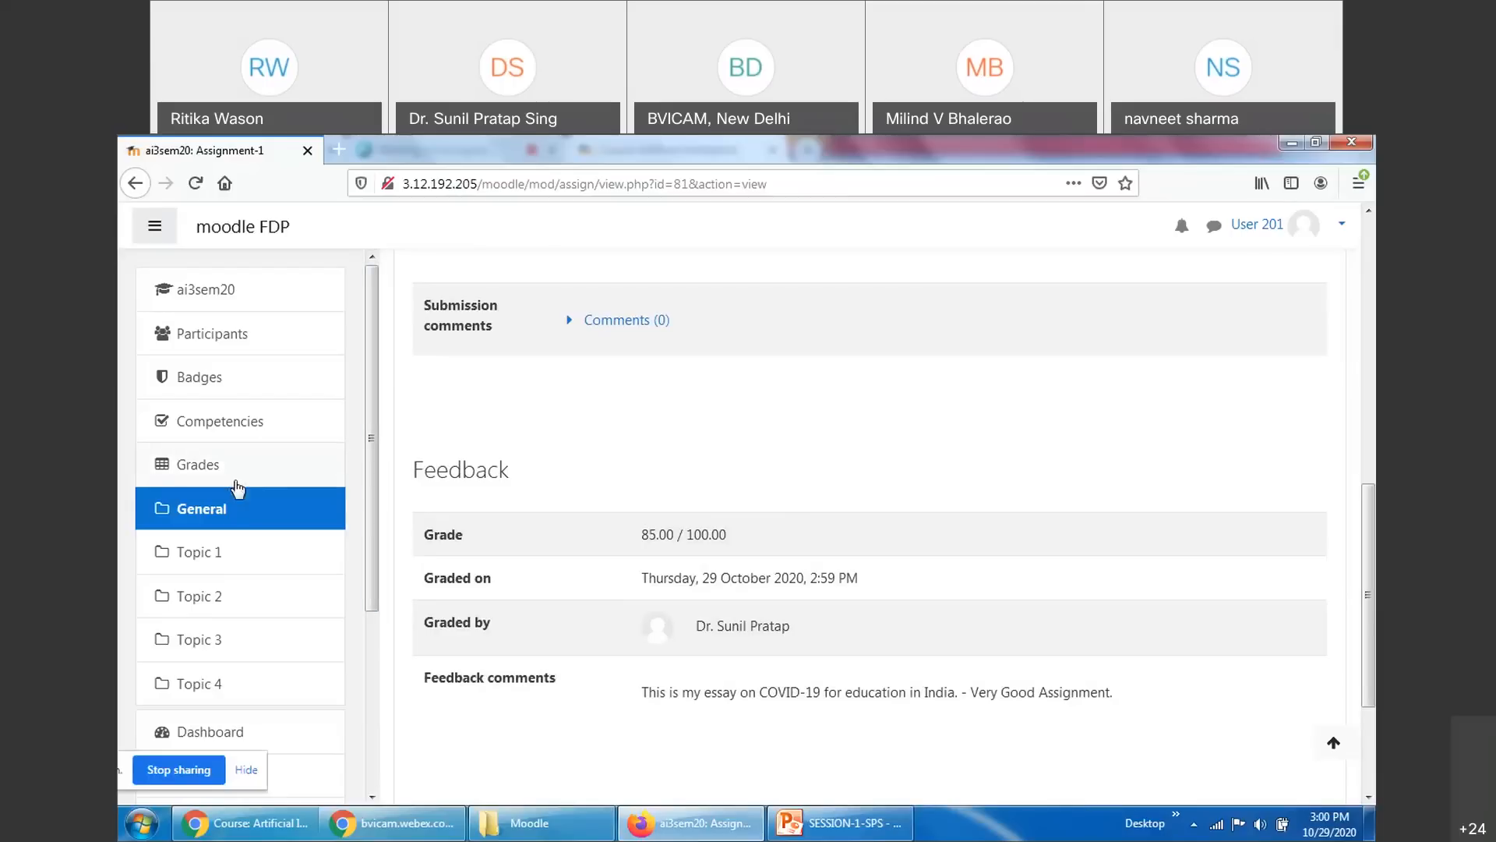
# Open the student's grades for the course and view the user report followed by the overview report
pyautogui.click(211, 466)
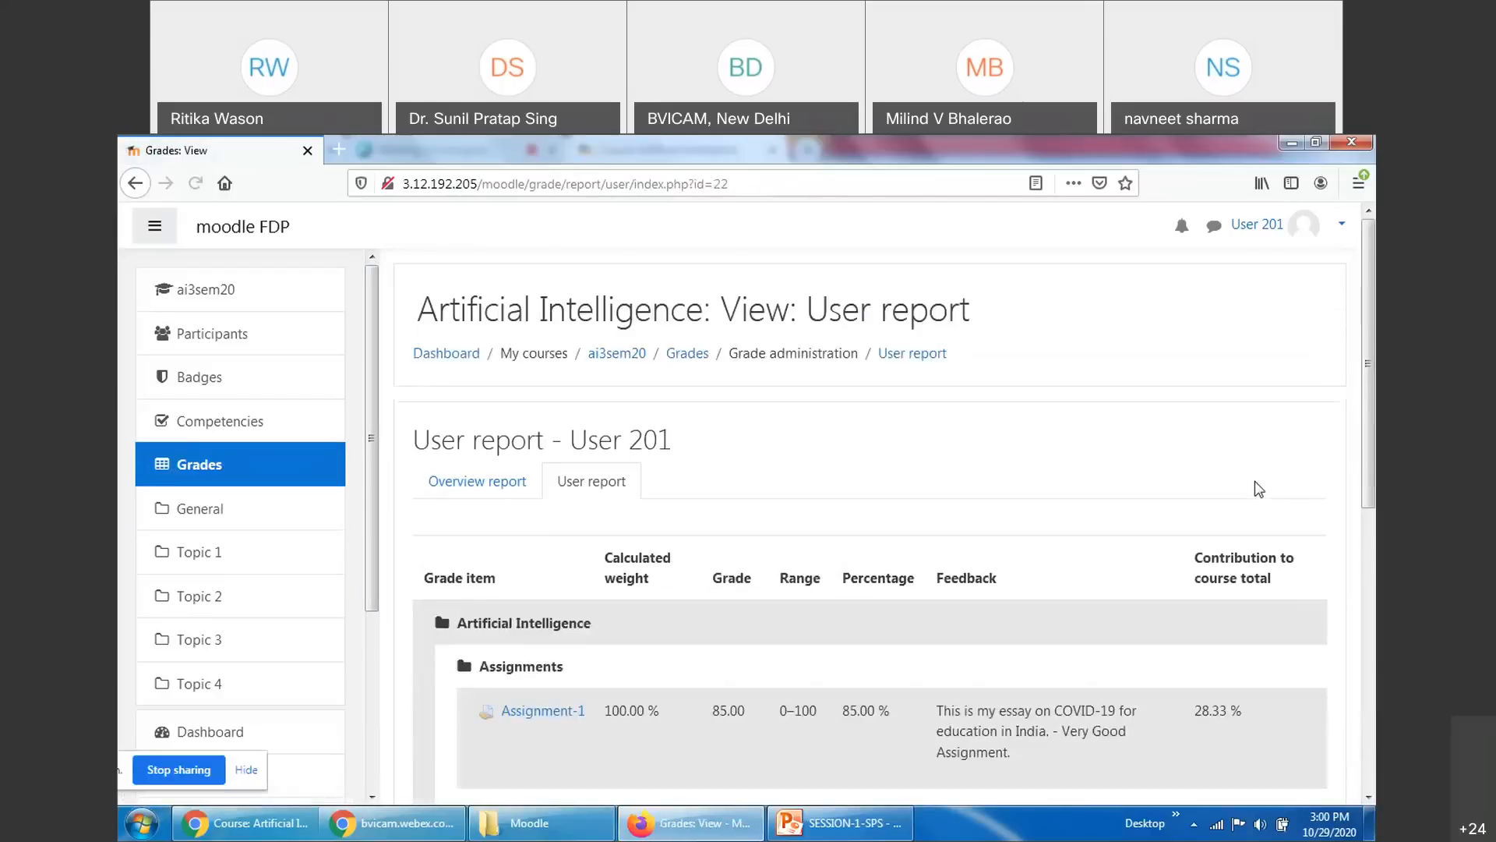
pyautogui.scroll(-3, 1243, 511)
pyautogui.scroll(3, 1243, 511)
pyautogui.click(477, 481)
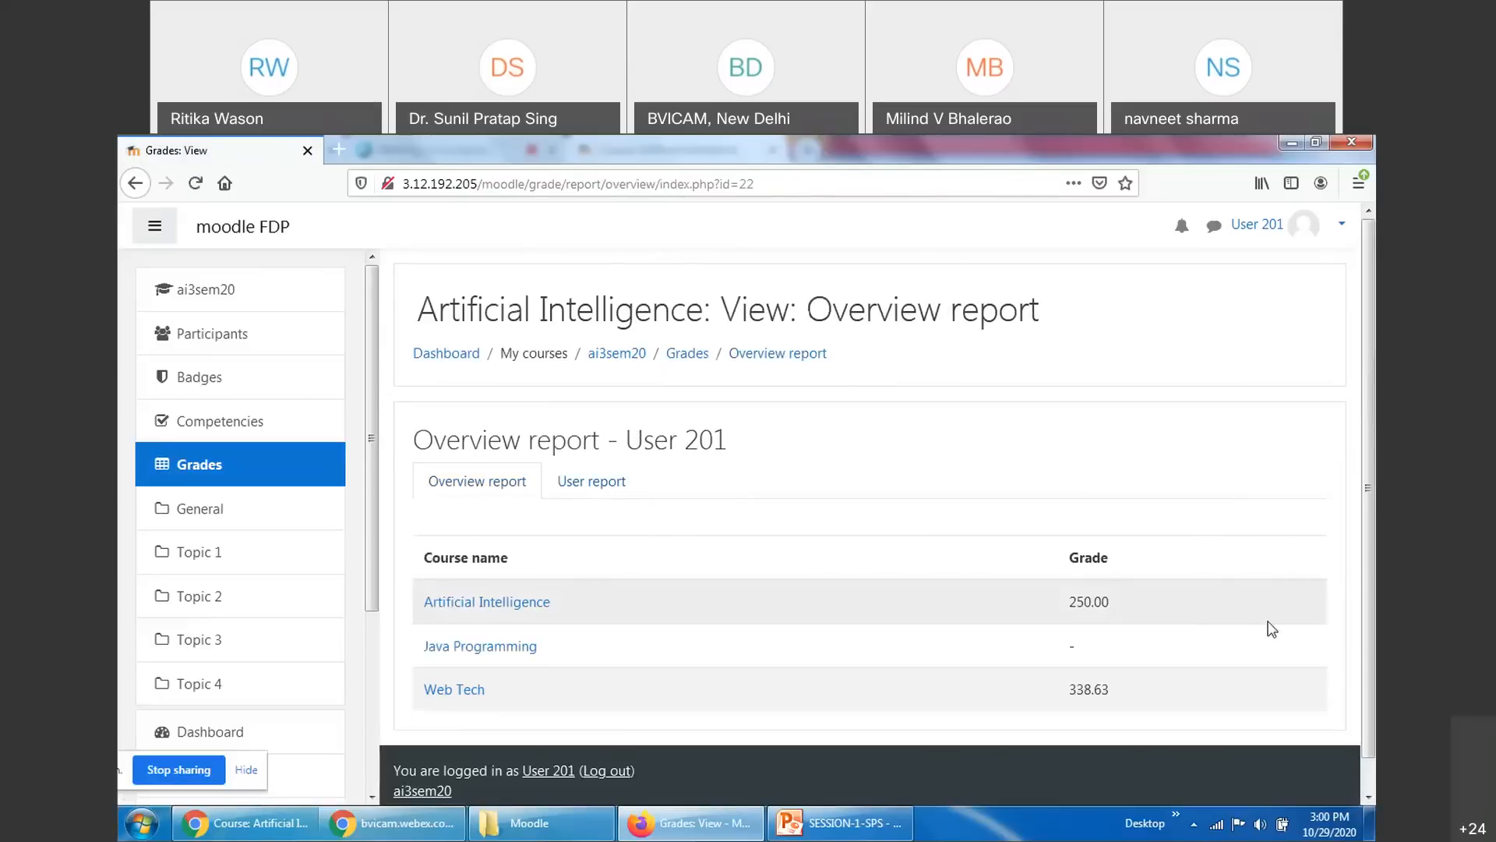
pyautogui.scroll(-1, 1269, 624)
# Review the assignment, quiz, exam and course total entries in the student's user report and return to the overview report
pyautogui.click(591, 450)
pyautogui.scroll(-4, 1001, 561)
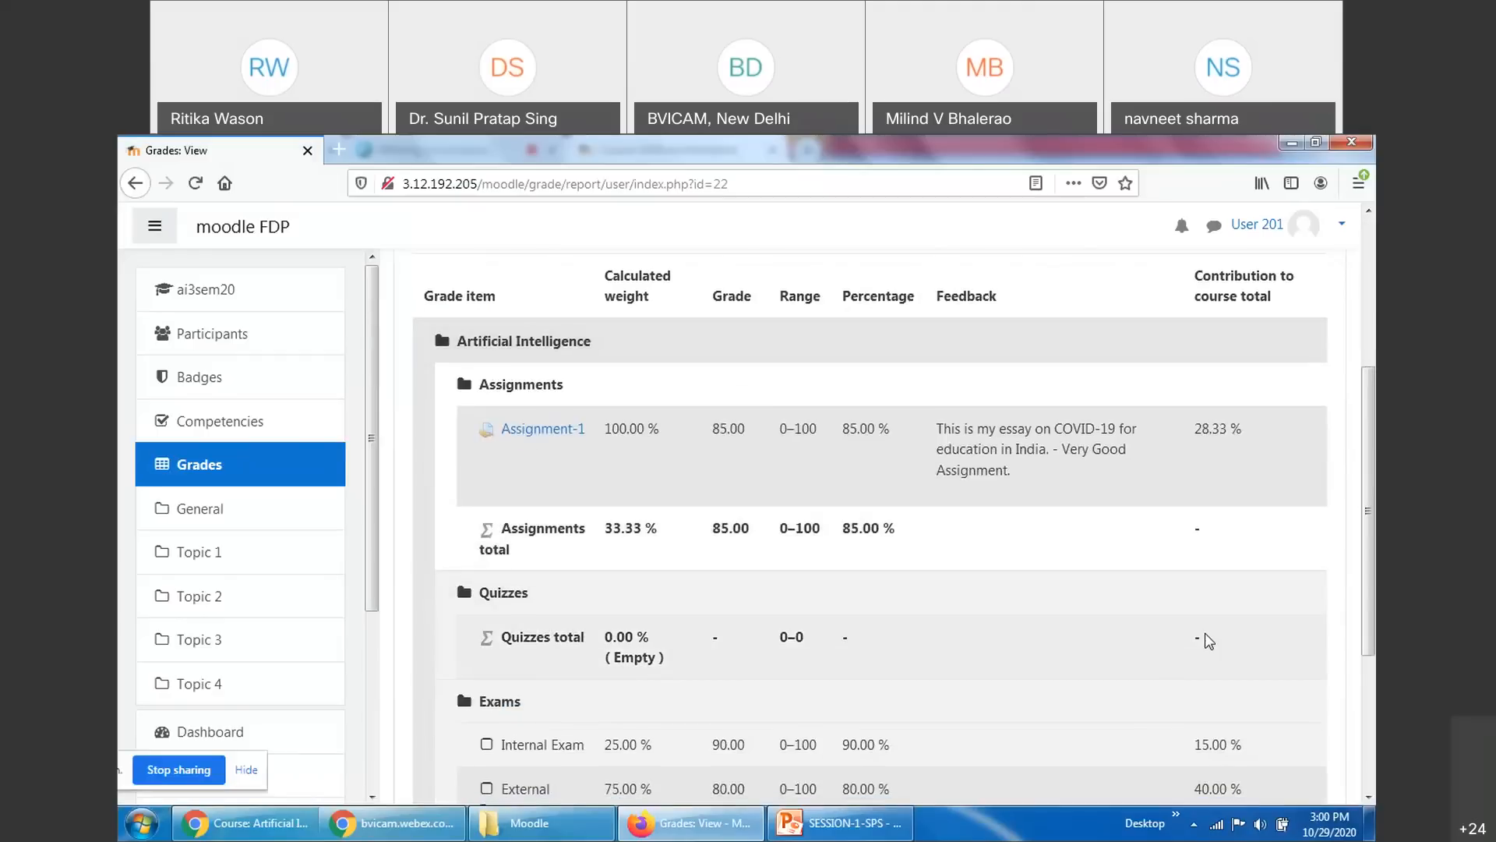
pyautogui.scroll(-3, 1209, 641)
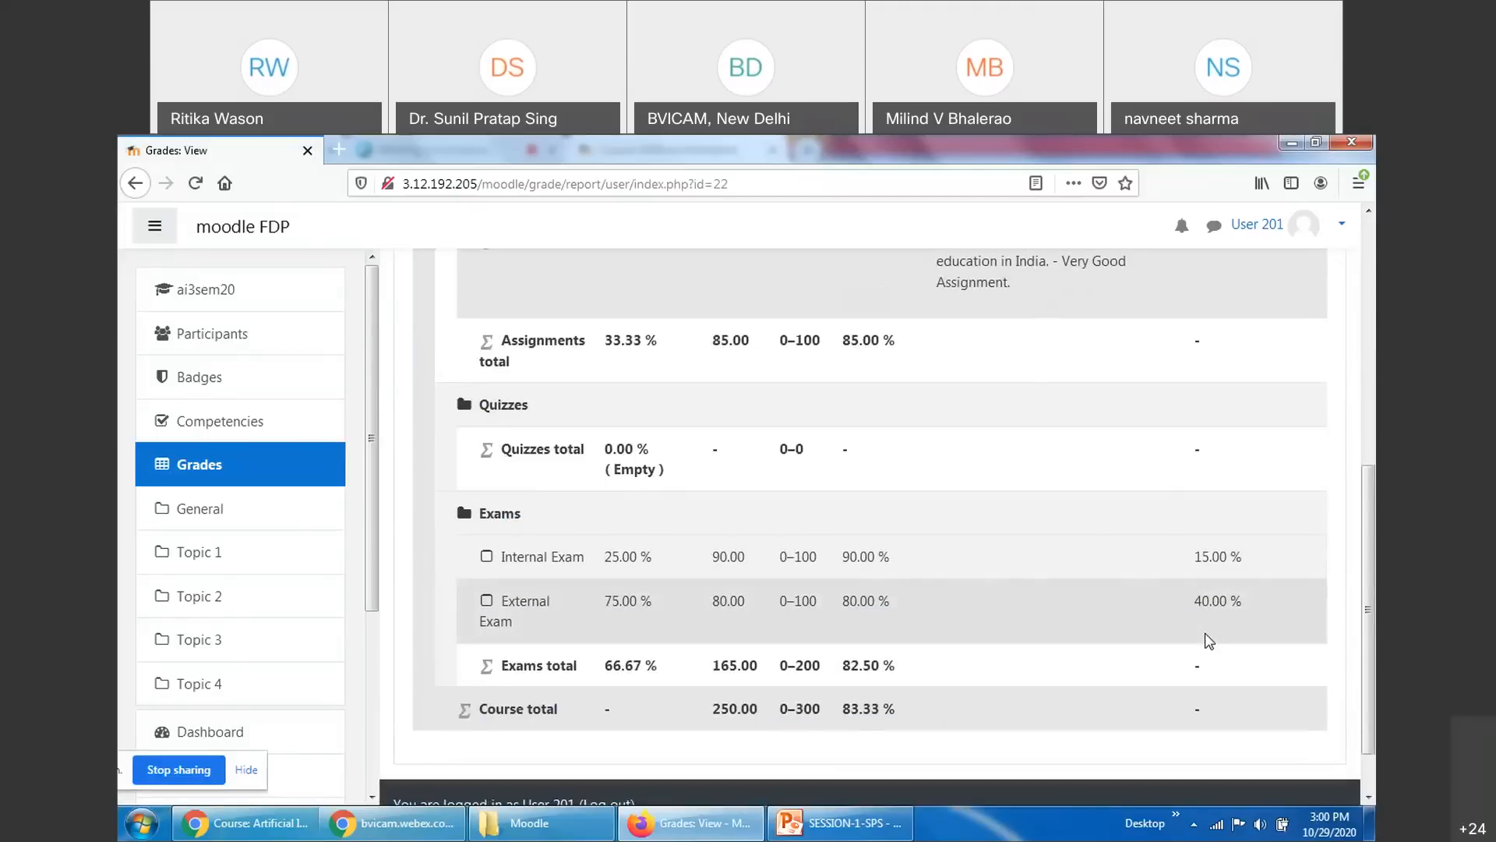
pyautogui.scroll(5, 1209, 641)
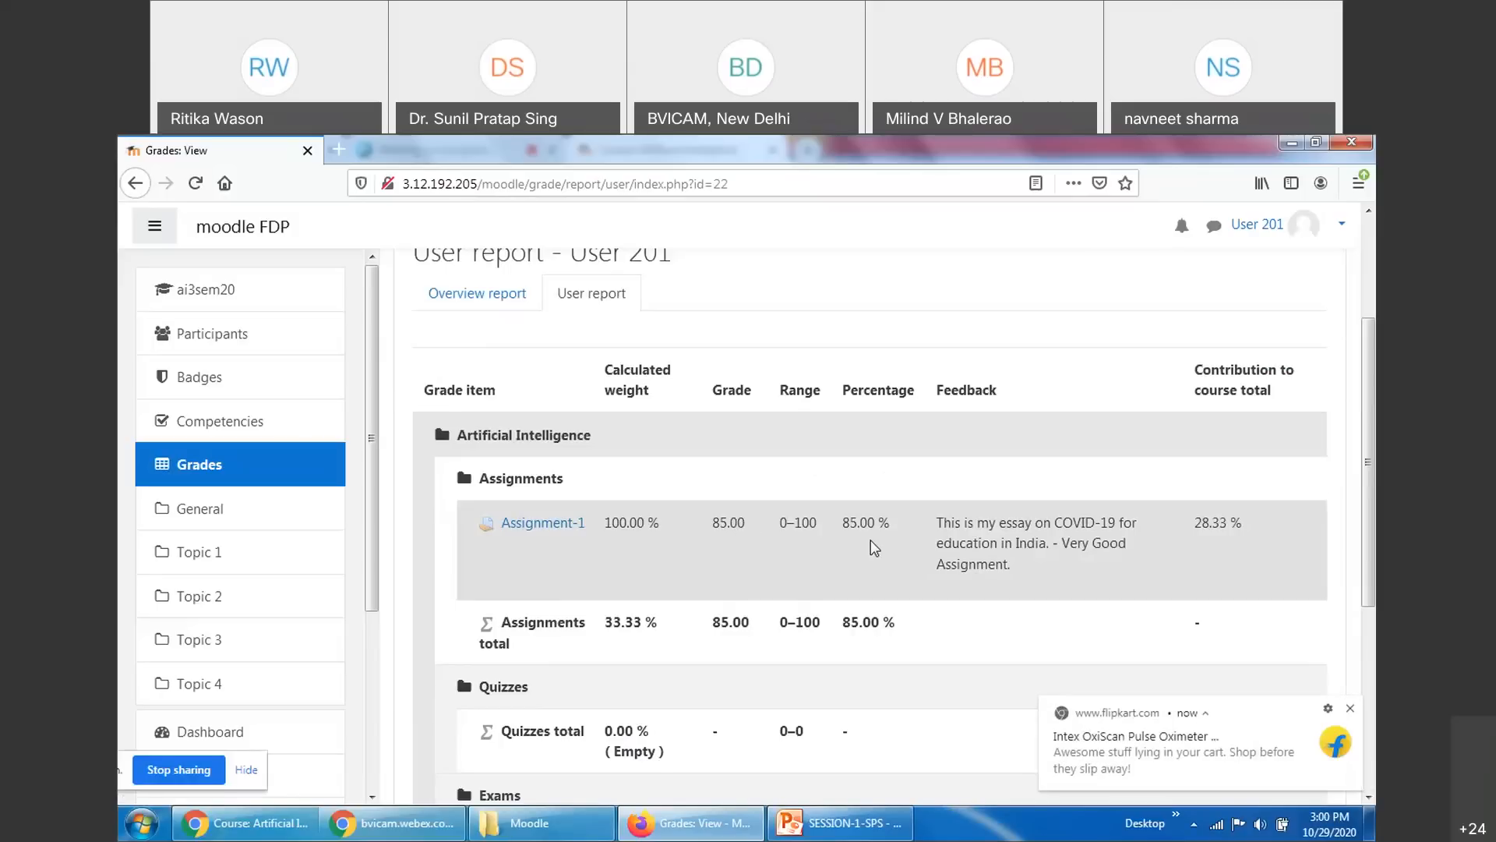
pyautogui.click(1353, 709)
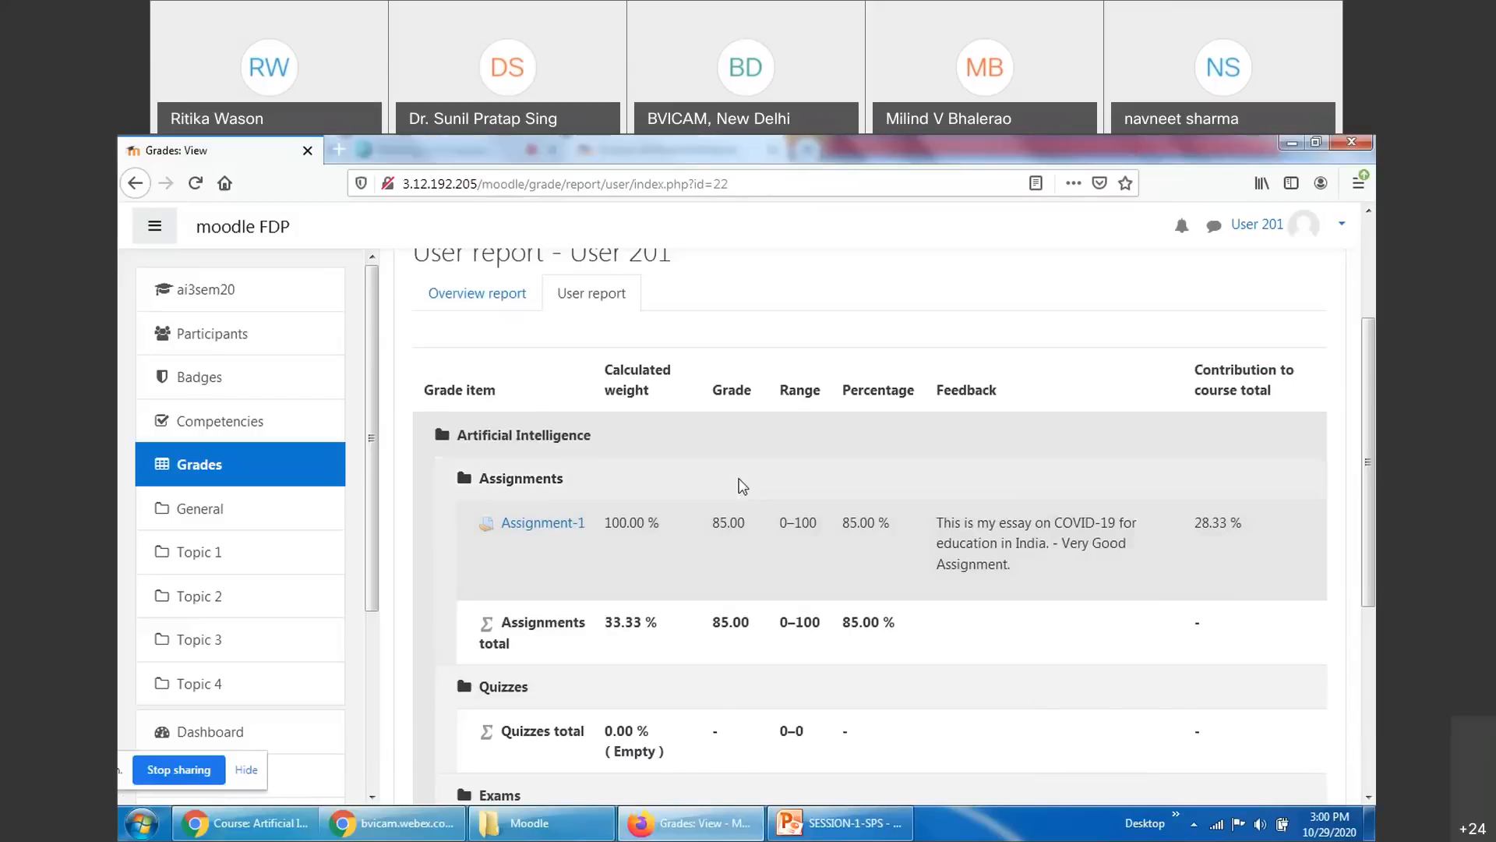
pyautogui.scroll(4, 1244, 551)
pyautogui.click(478, 491)
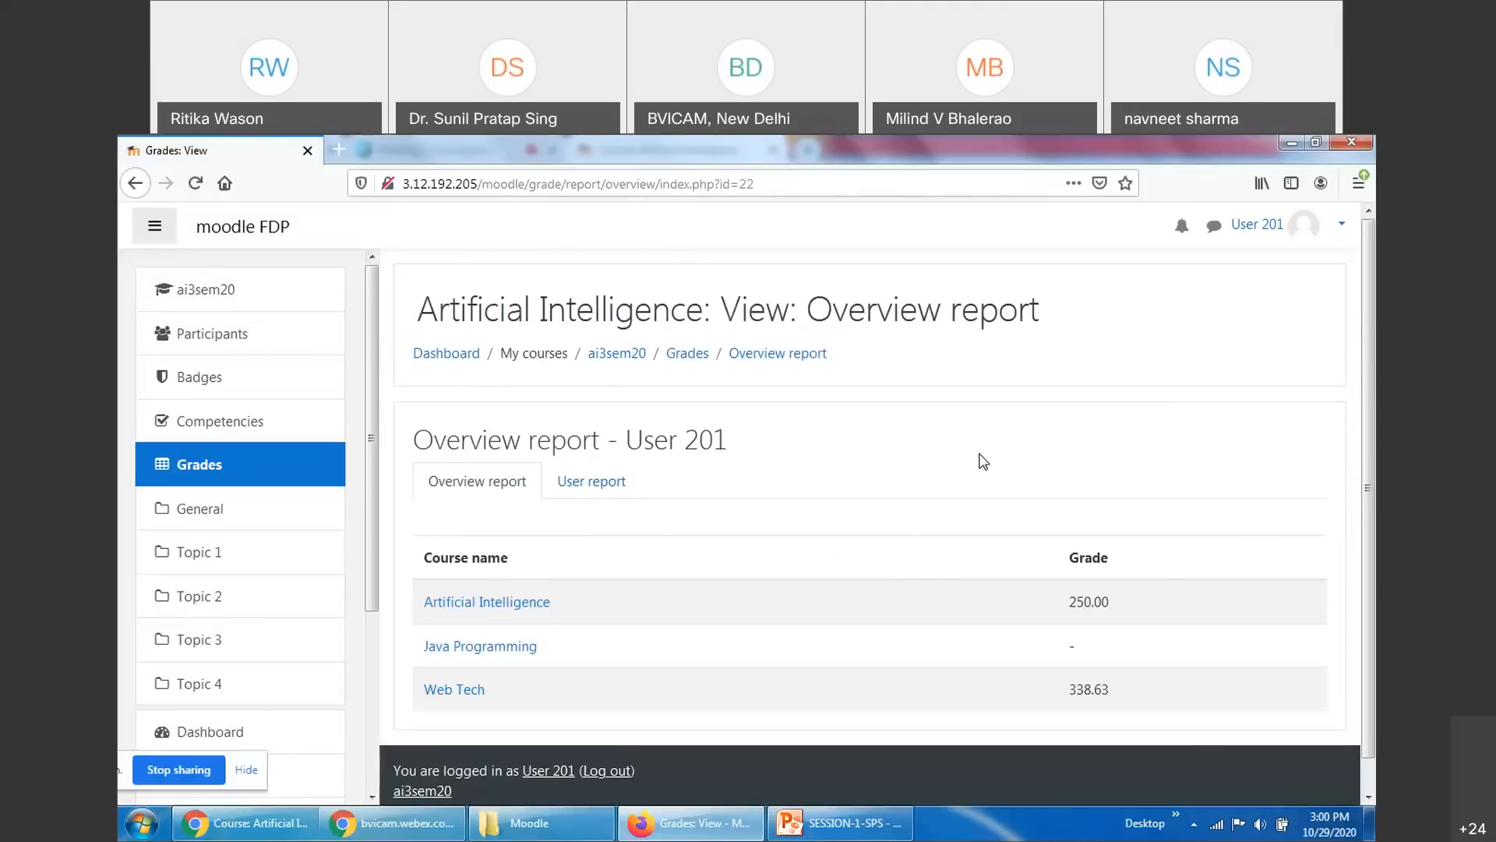
pyautogui.scroll(-1, 982, 471)
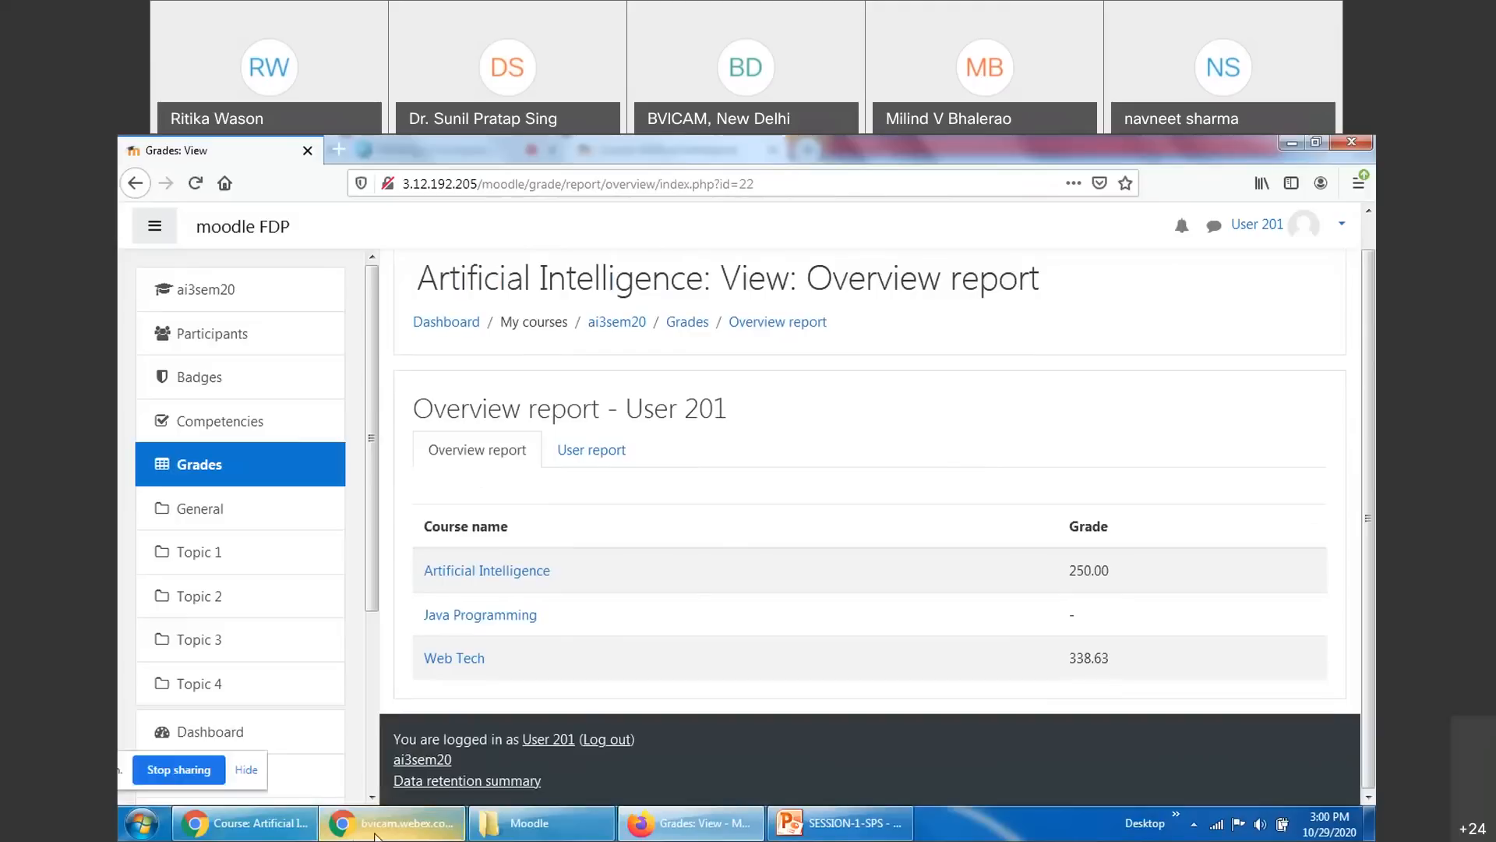
# Switch to the teacher's Chrome session, open the course's grader report and check the first student's Assignment-1 grade and assignments total
pyautogui.click(263, 828)
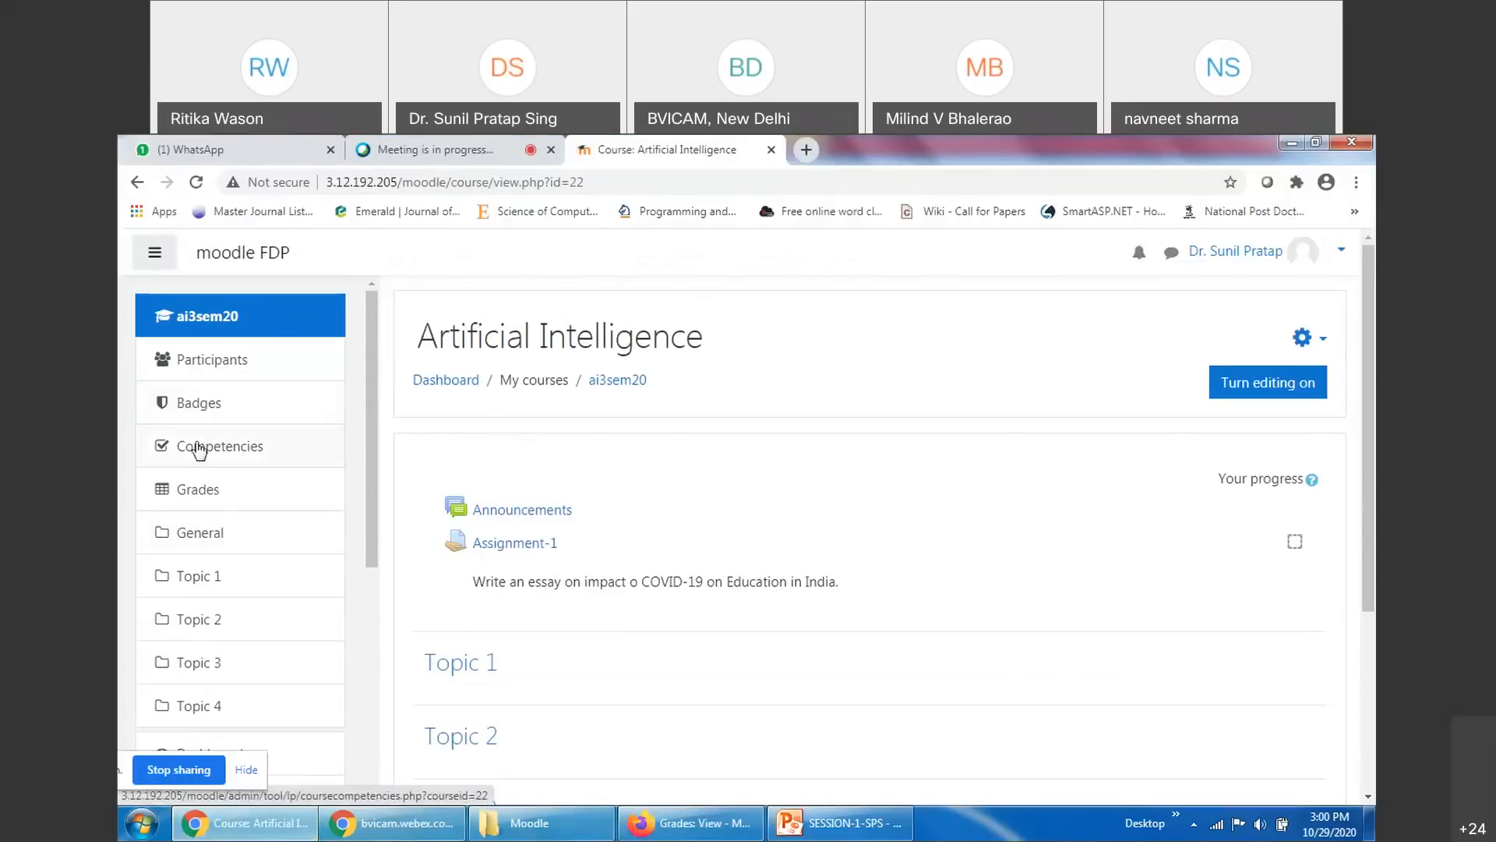
pyautogui.click(204, 492)
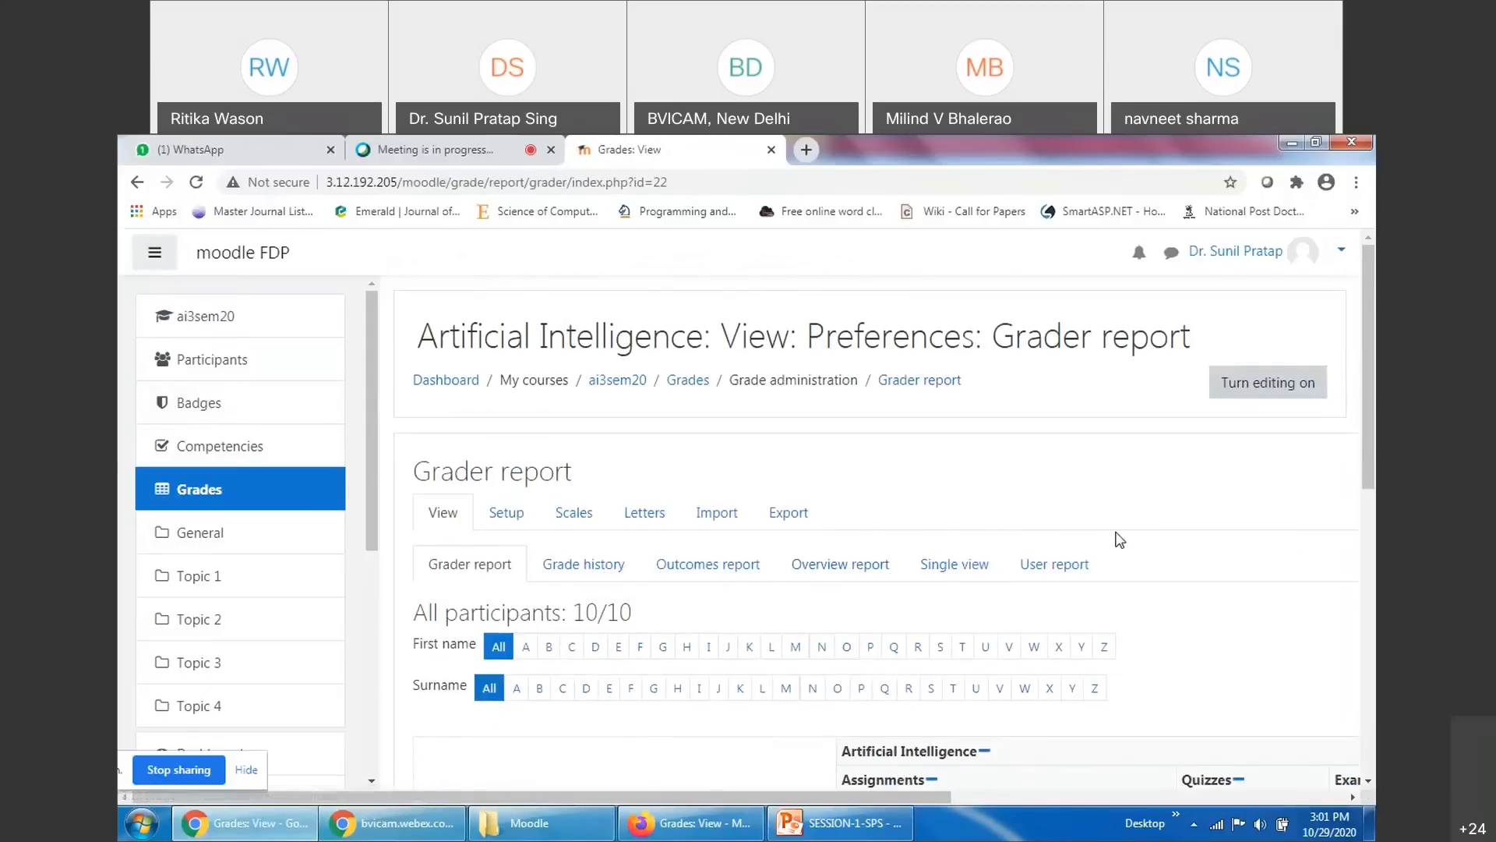
pyautogui.scroll(-5, 1120, 539)
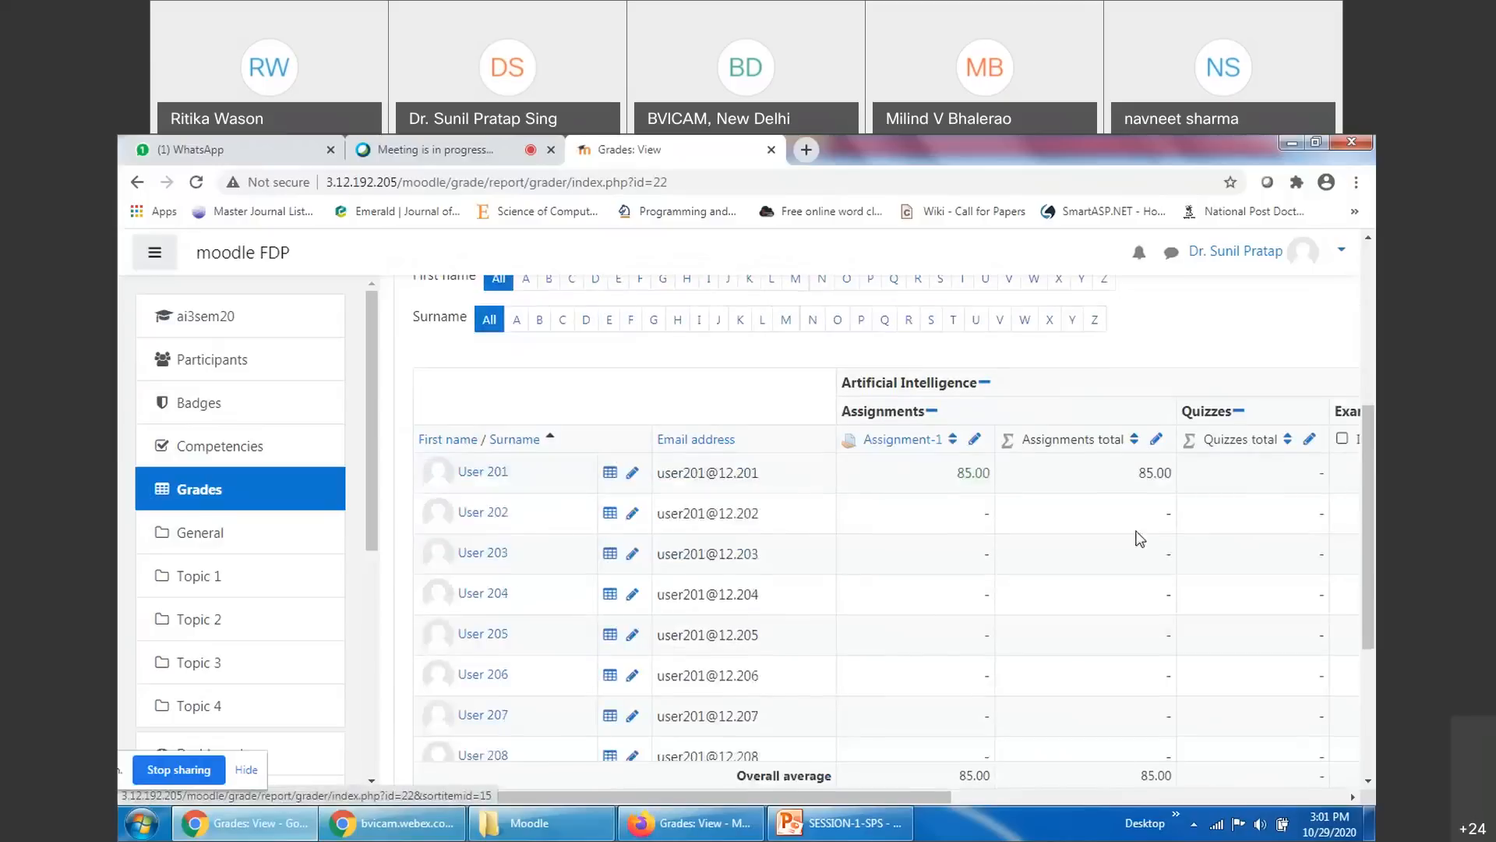
pyautogui.scroll(-2, 1137, 536)
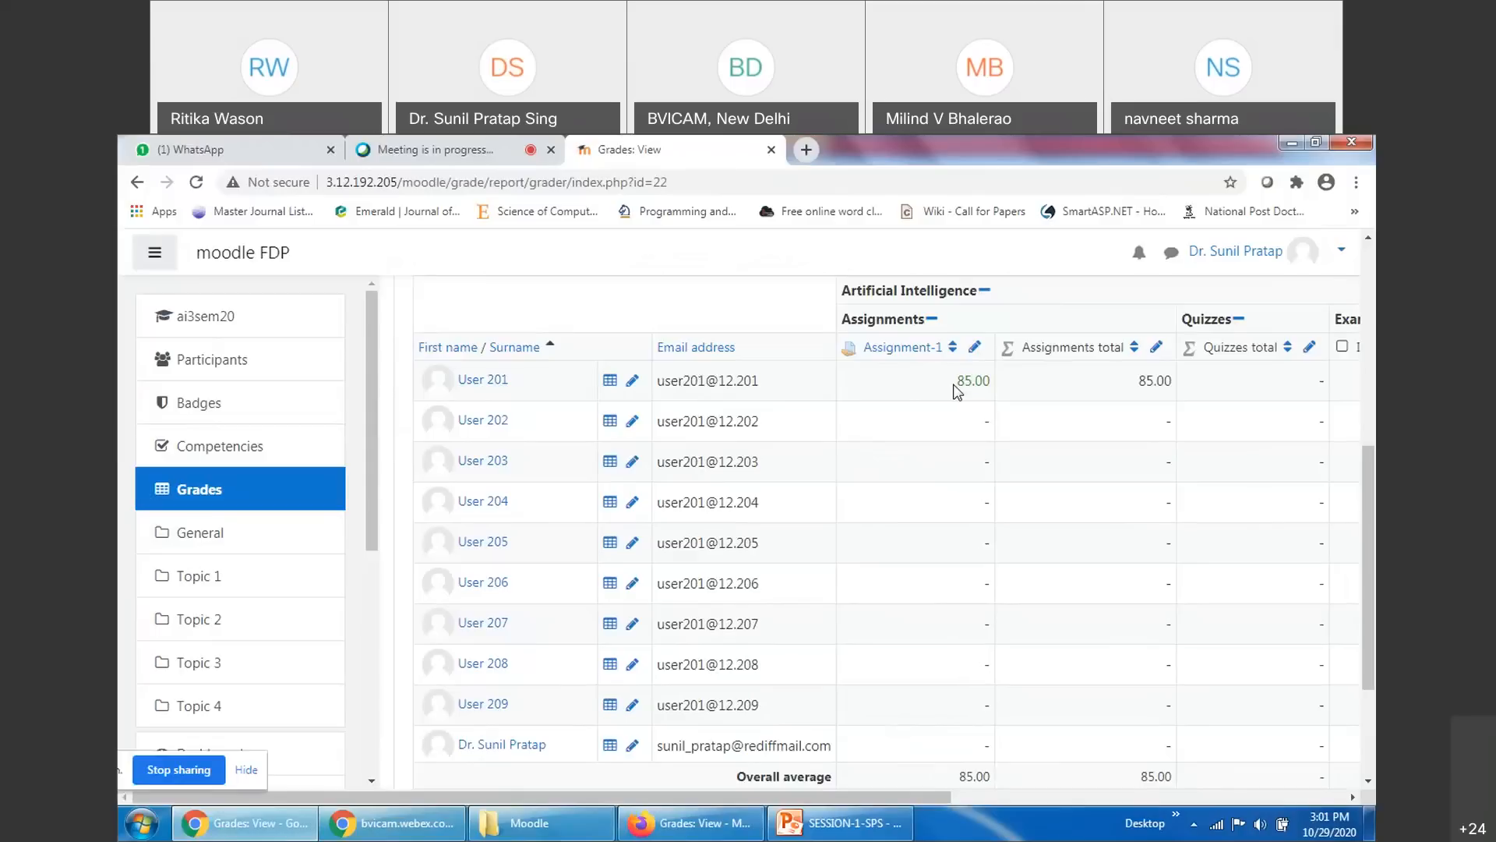
pyautogui.moveTo(956, 381); pyautogui.dragTo(983, 381)
pyautogui.moveTo(1139, 381); pyautogui.dragTo(1176, 387)
pyautogui.click(1151, 416)
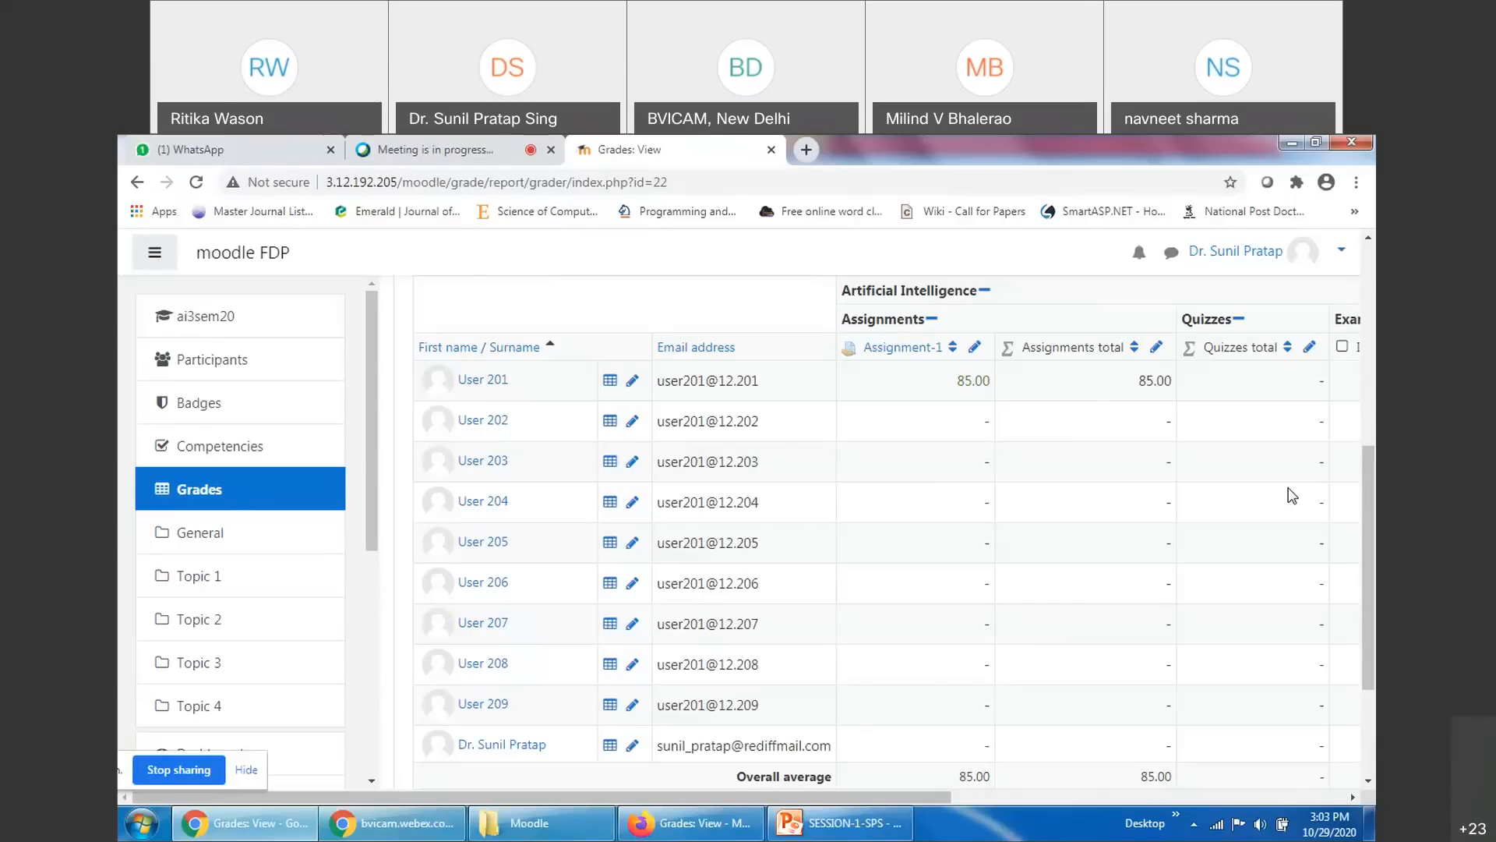
# Glance at the Webex meeting chat and review the exam and course total columns of the Moodle grader report
pyautogui.click(450, 145)
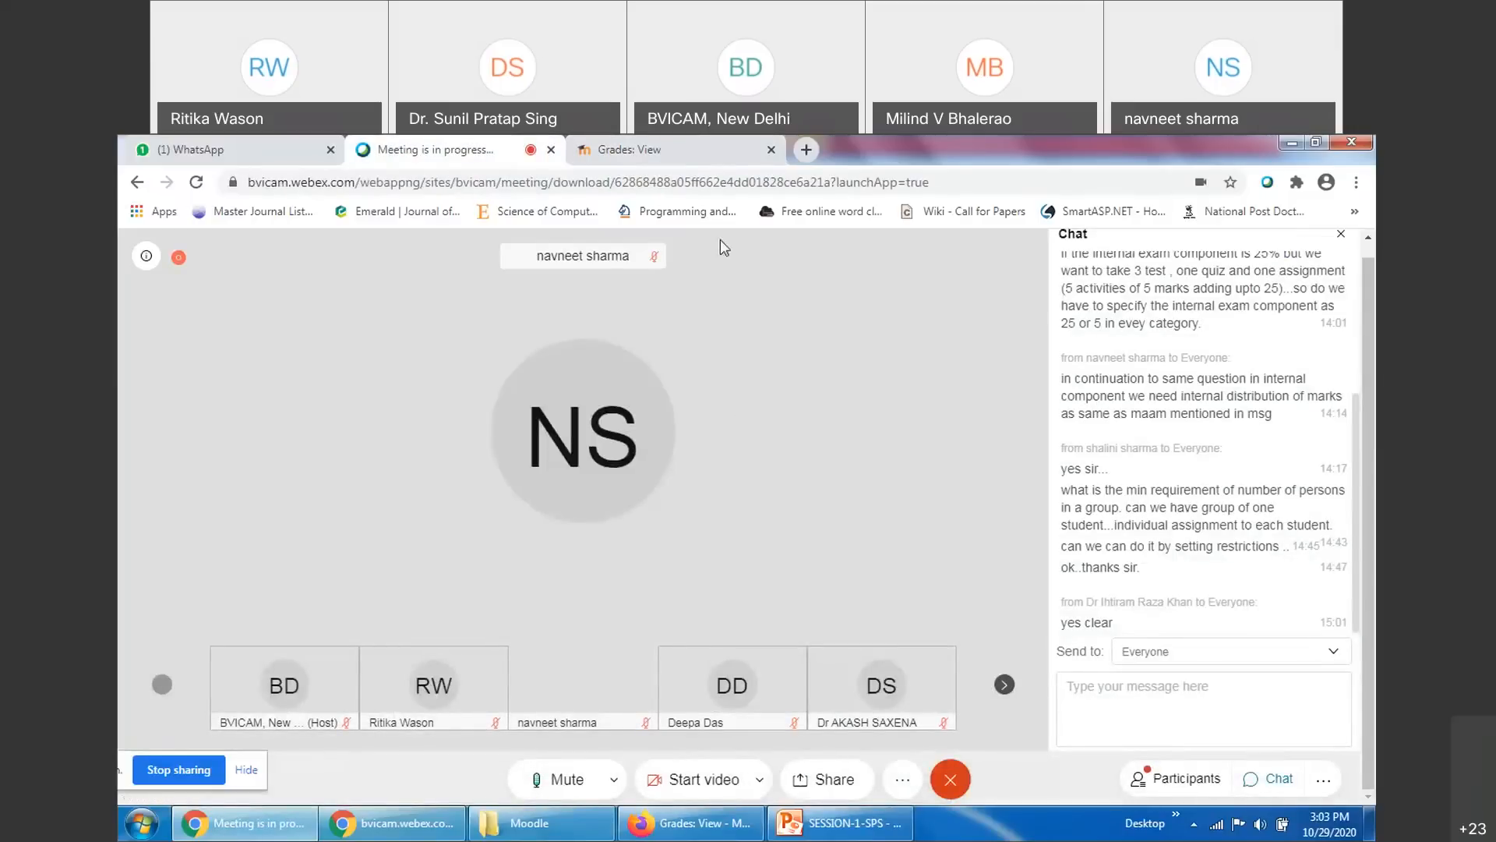
pyautogui.click(647, 138)
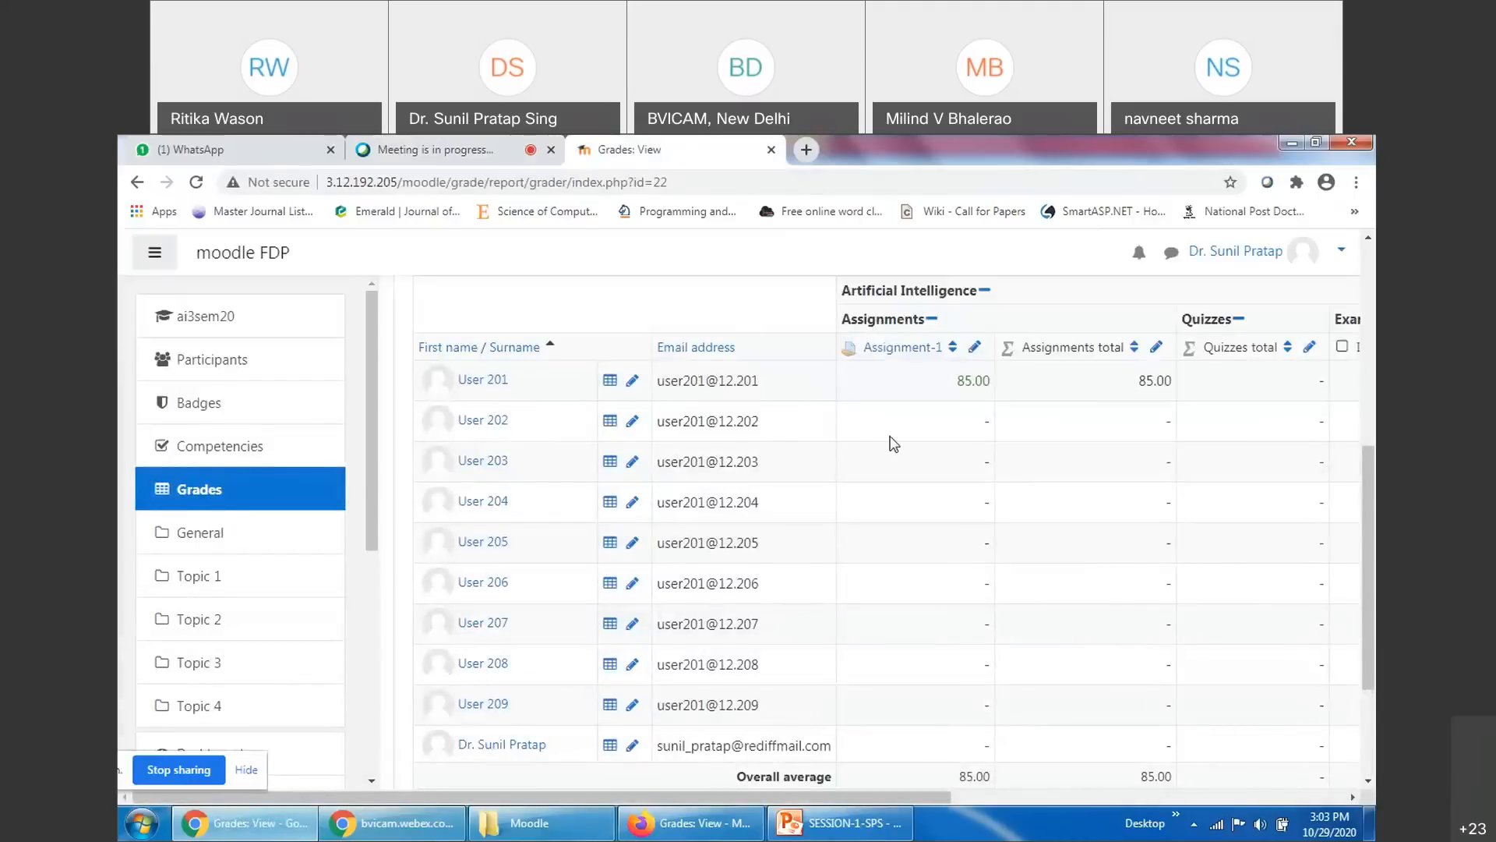
pyautogui.moveTo(918, 793); pyautogui.dragTo(1158, 774)
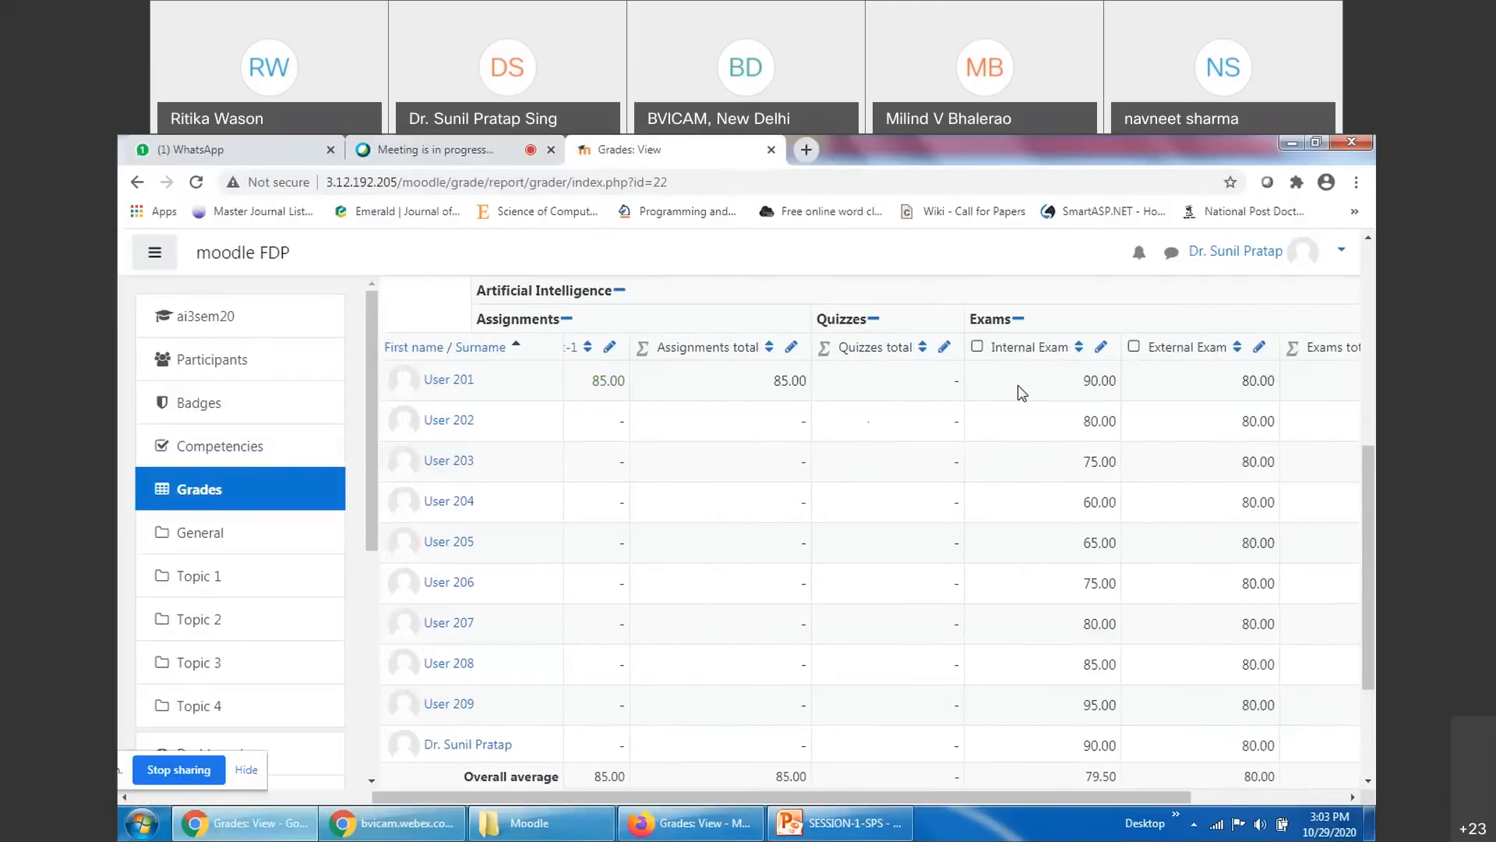
pyautogui.moveTo(1027, 796); pyautogui.dragTo(1182, 797)
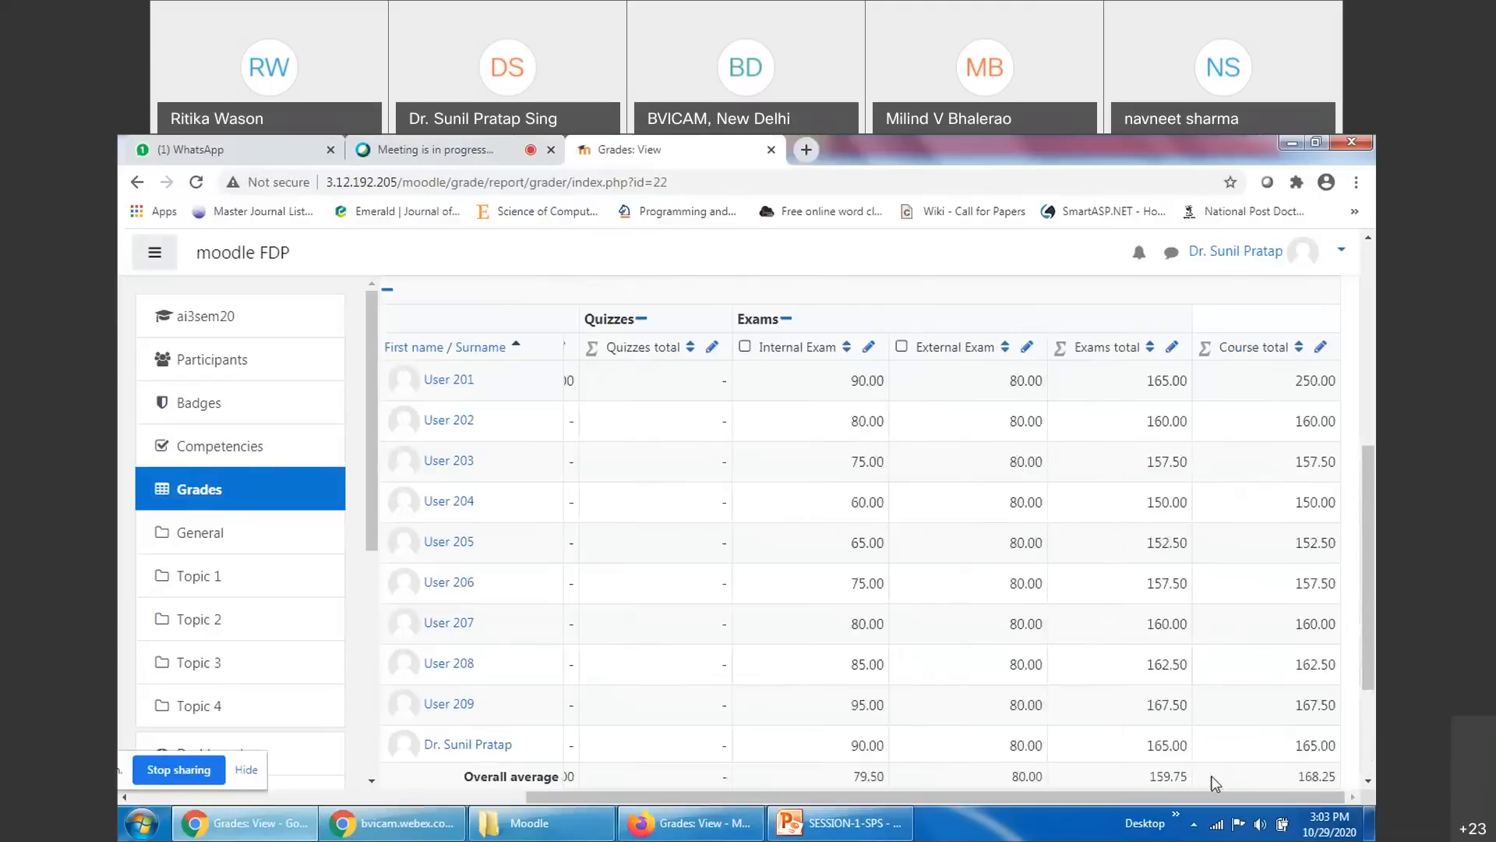
pyautogui.moveTo(954, 797); pyautogui.dragTo(561, 796)
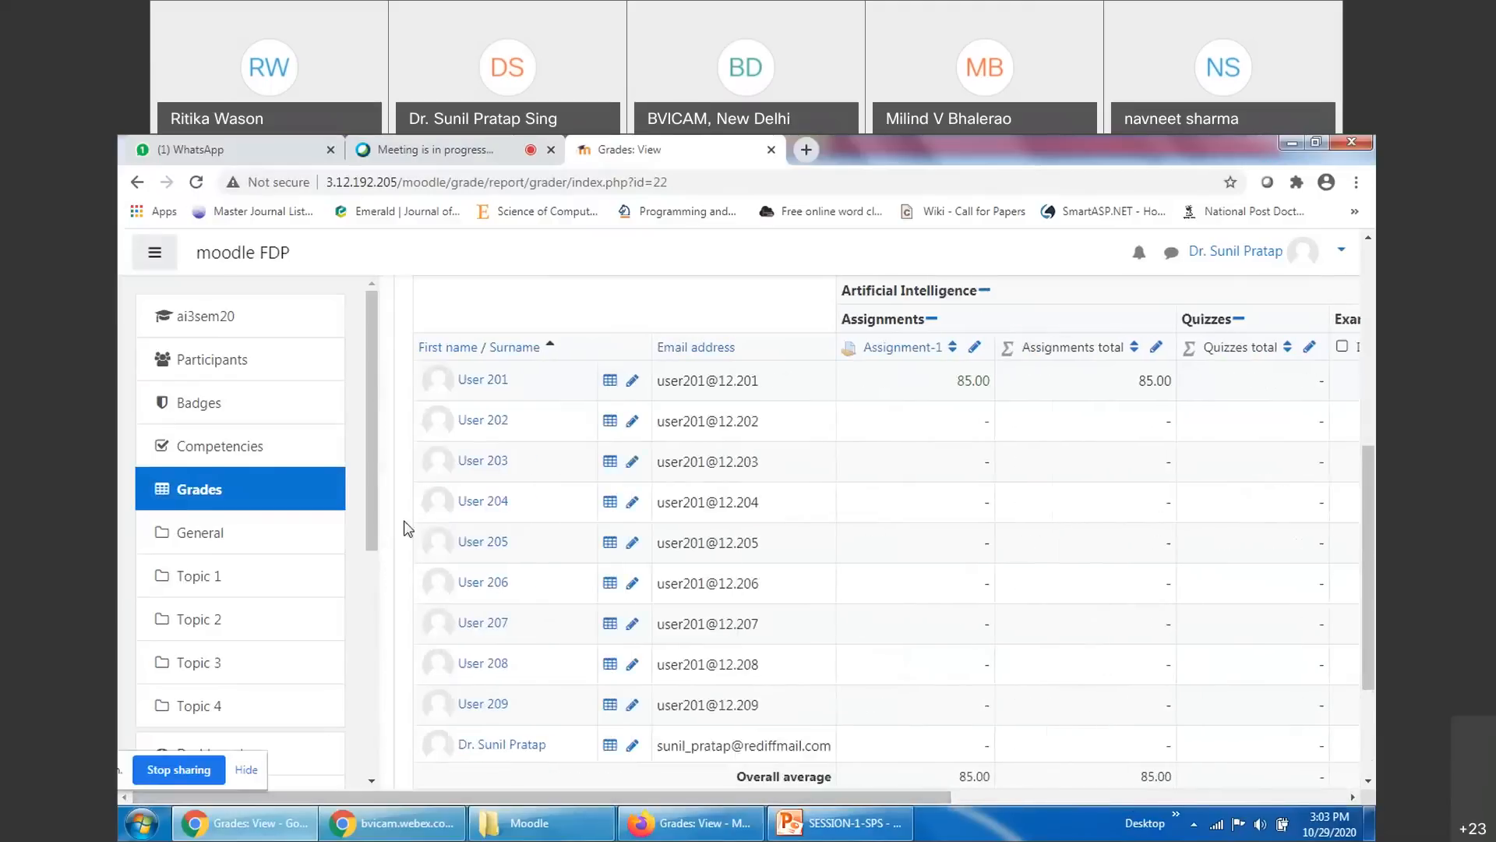
pyautogui.scroll(6, 399, 513)
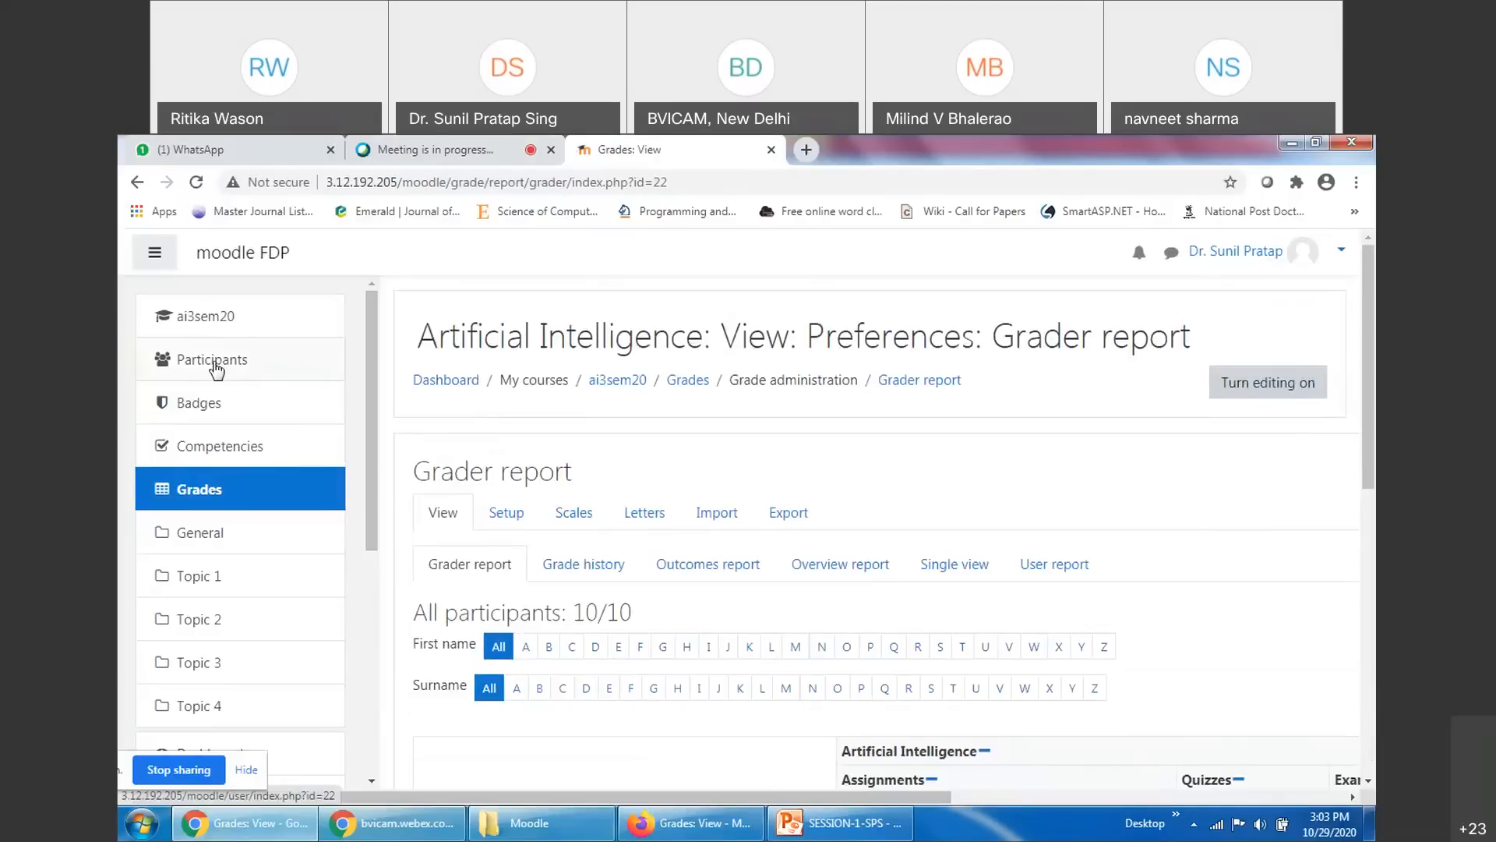
# Open the full Course administration page of the Artificial Intelligence course and look through its sections down to Question bank
pyautogui.click(219, 315)
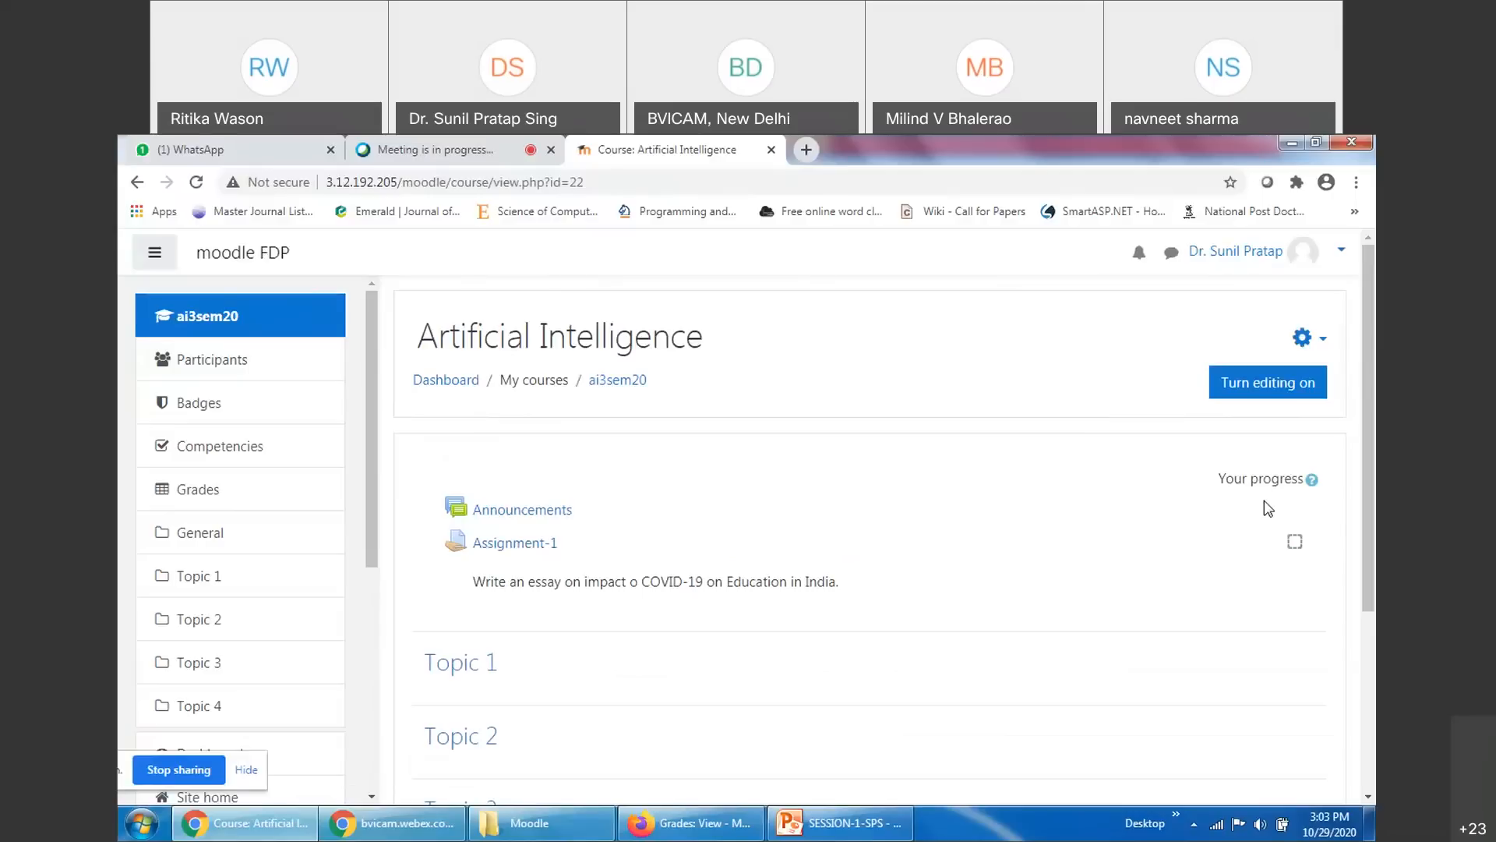
pyautogui.click(1324, 341)
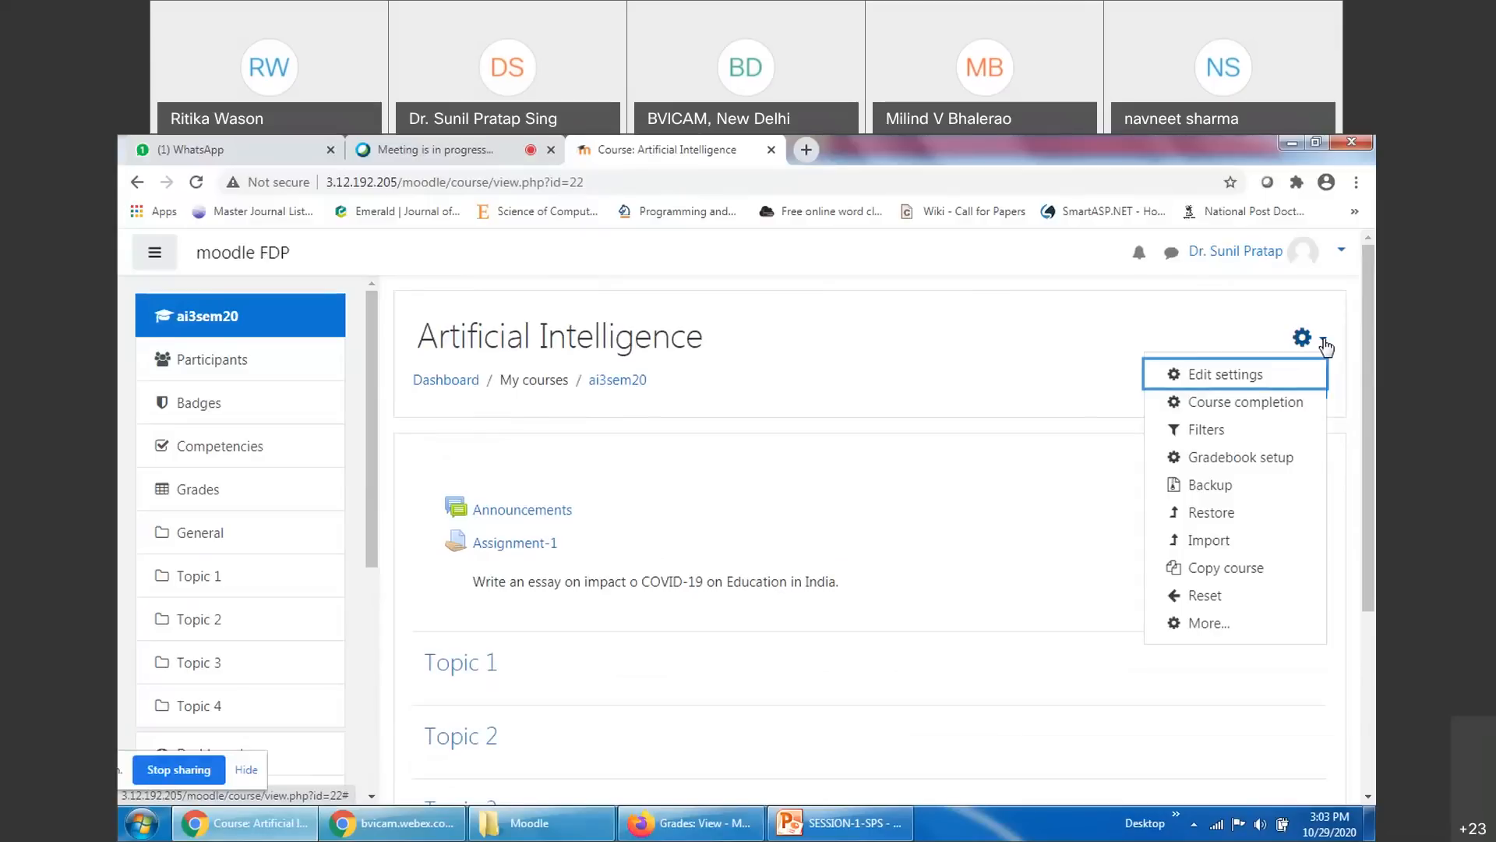
pyautogui.click(1207, 623)
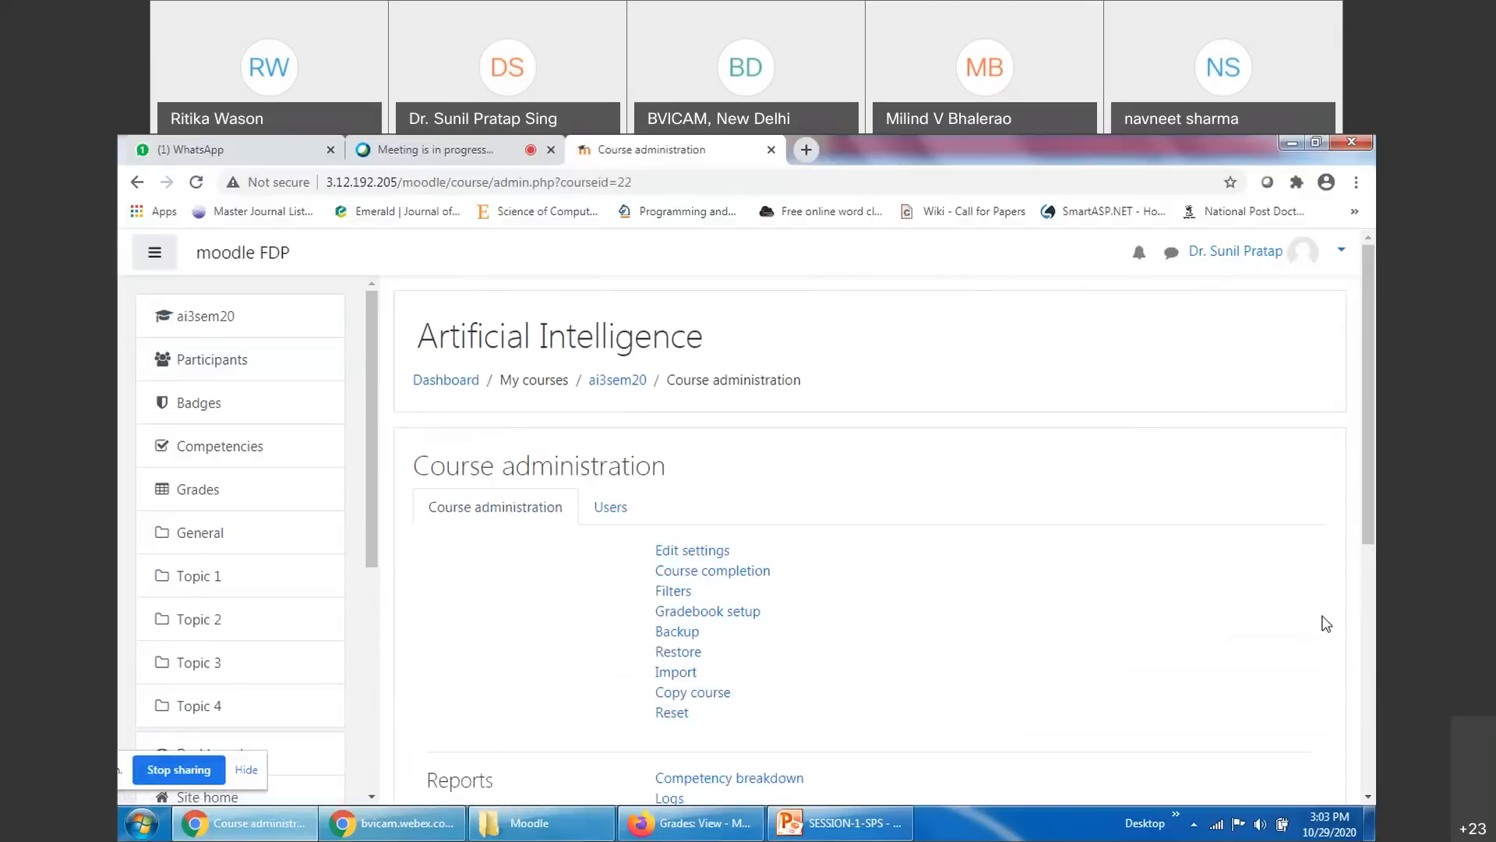
pyautogui.scroll(-5, 1193, 612)
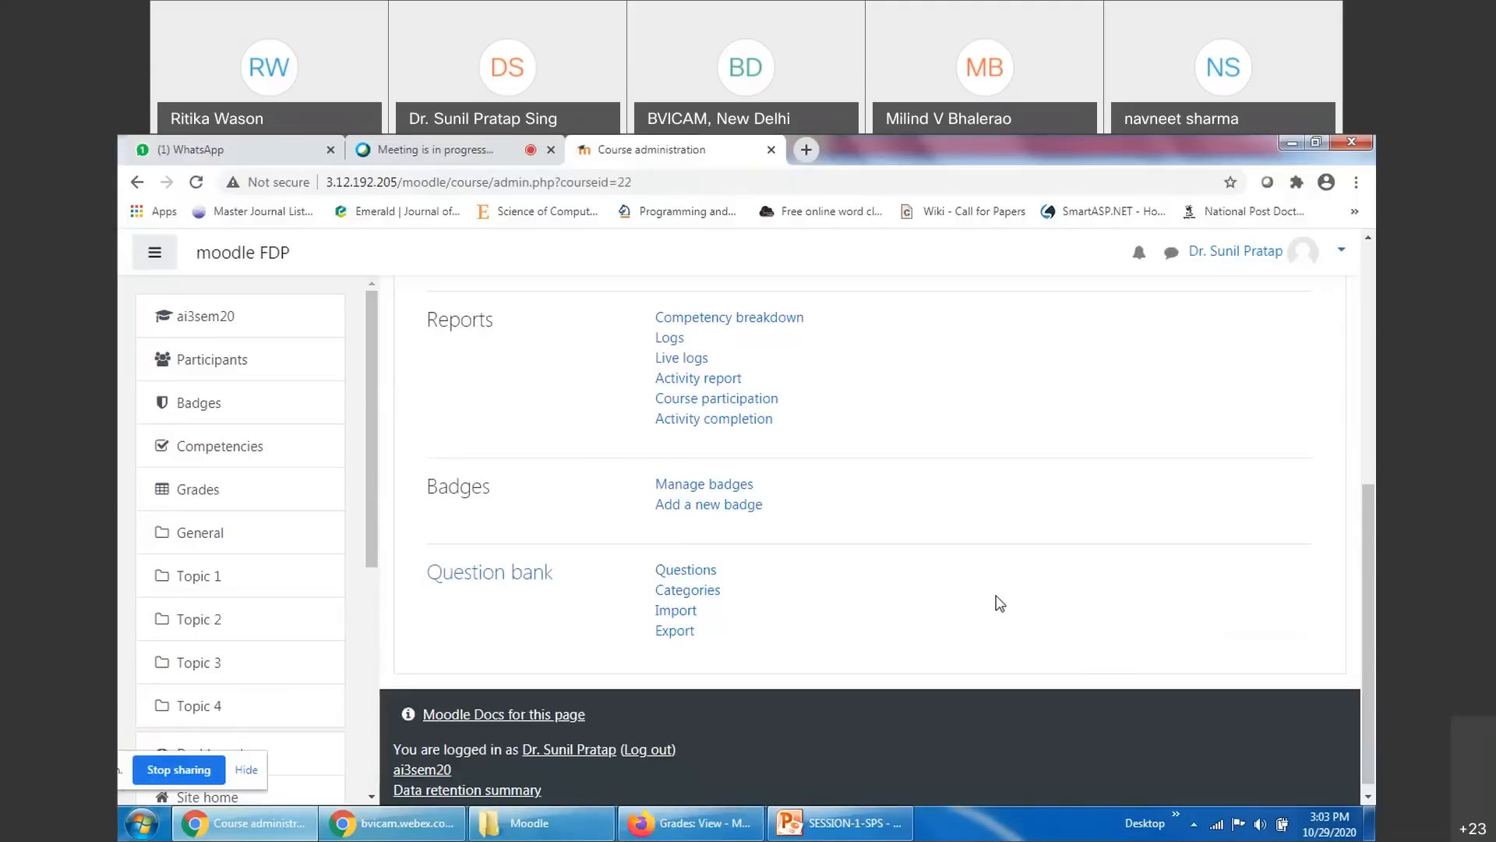
pyautogui.scroll(5, 1000, 603)
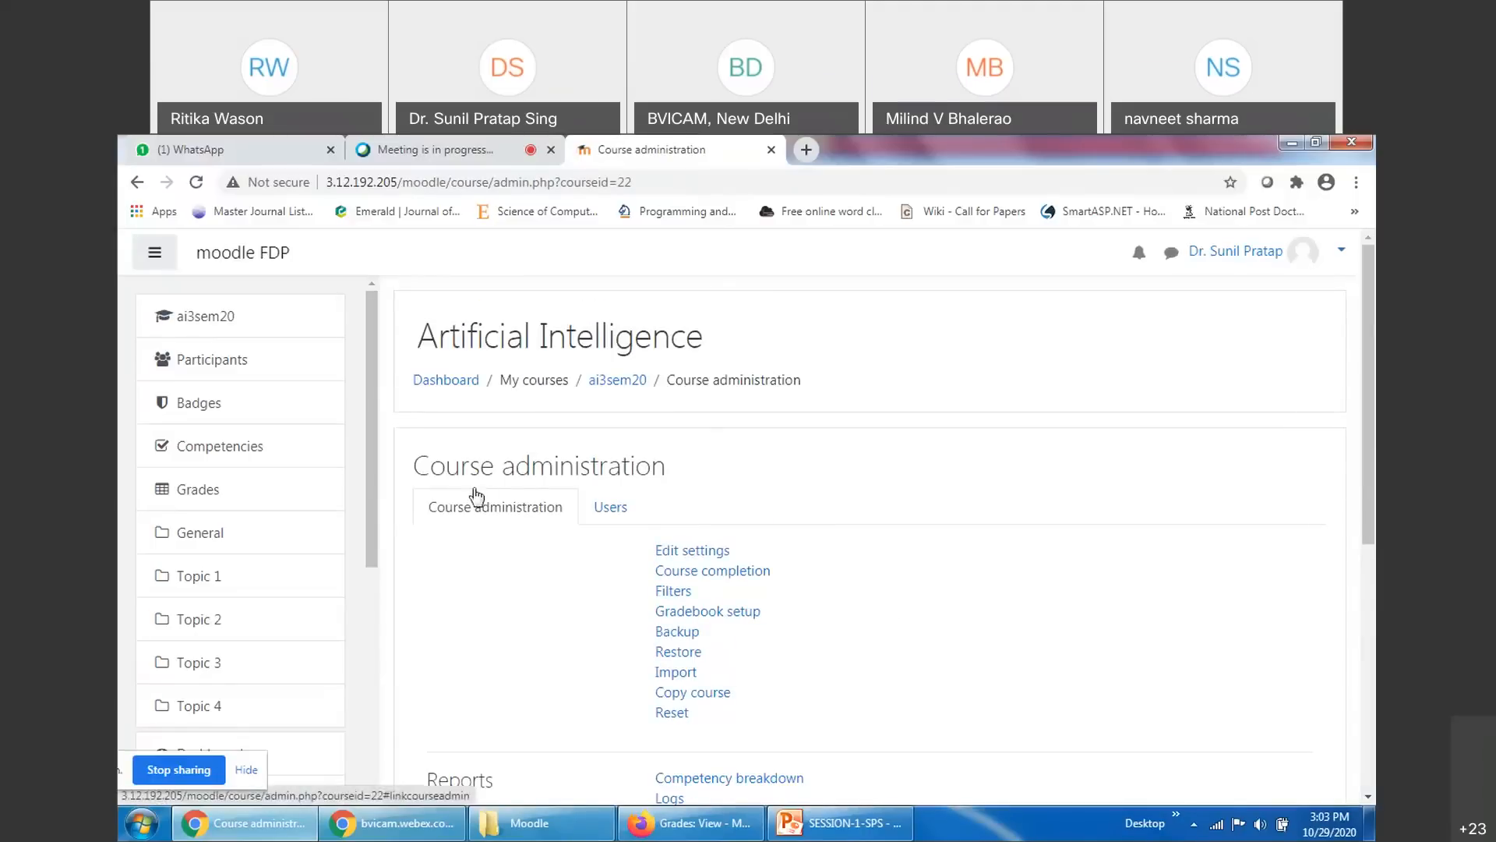
pyautogui.moveTo(414, 466); pyautogui.dragTo(674, 467)
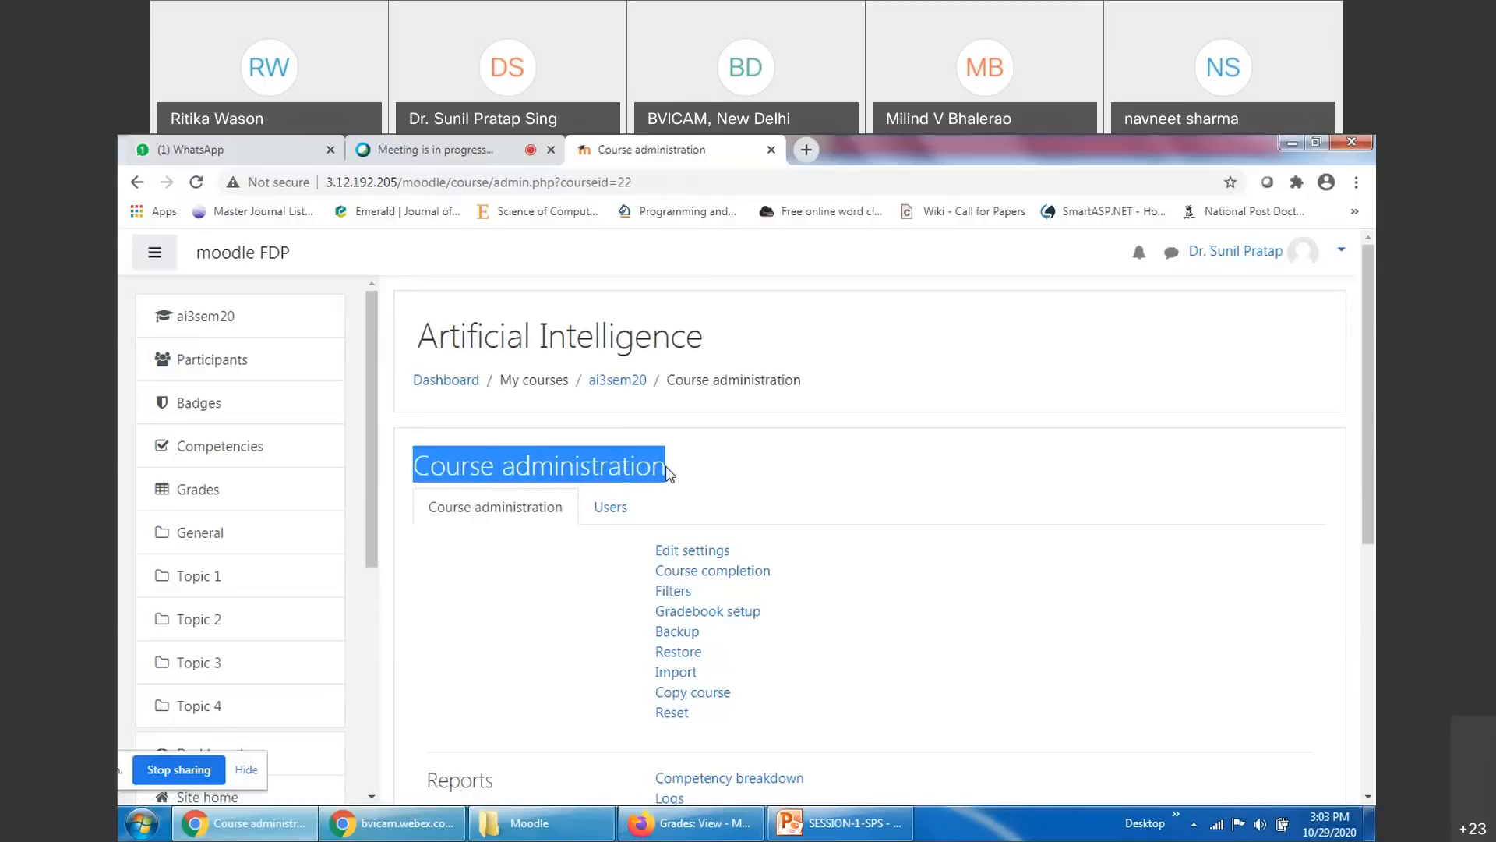
pyautogui.click(950, 532)
pyautogui.scroll(-6, 951, 531)
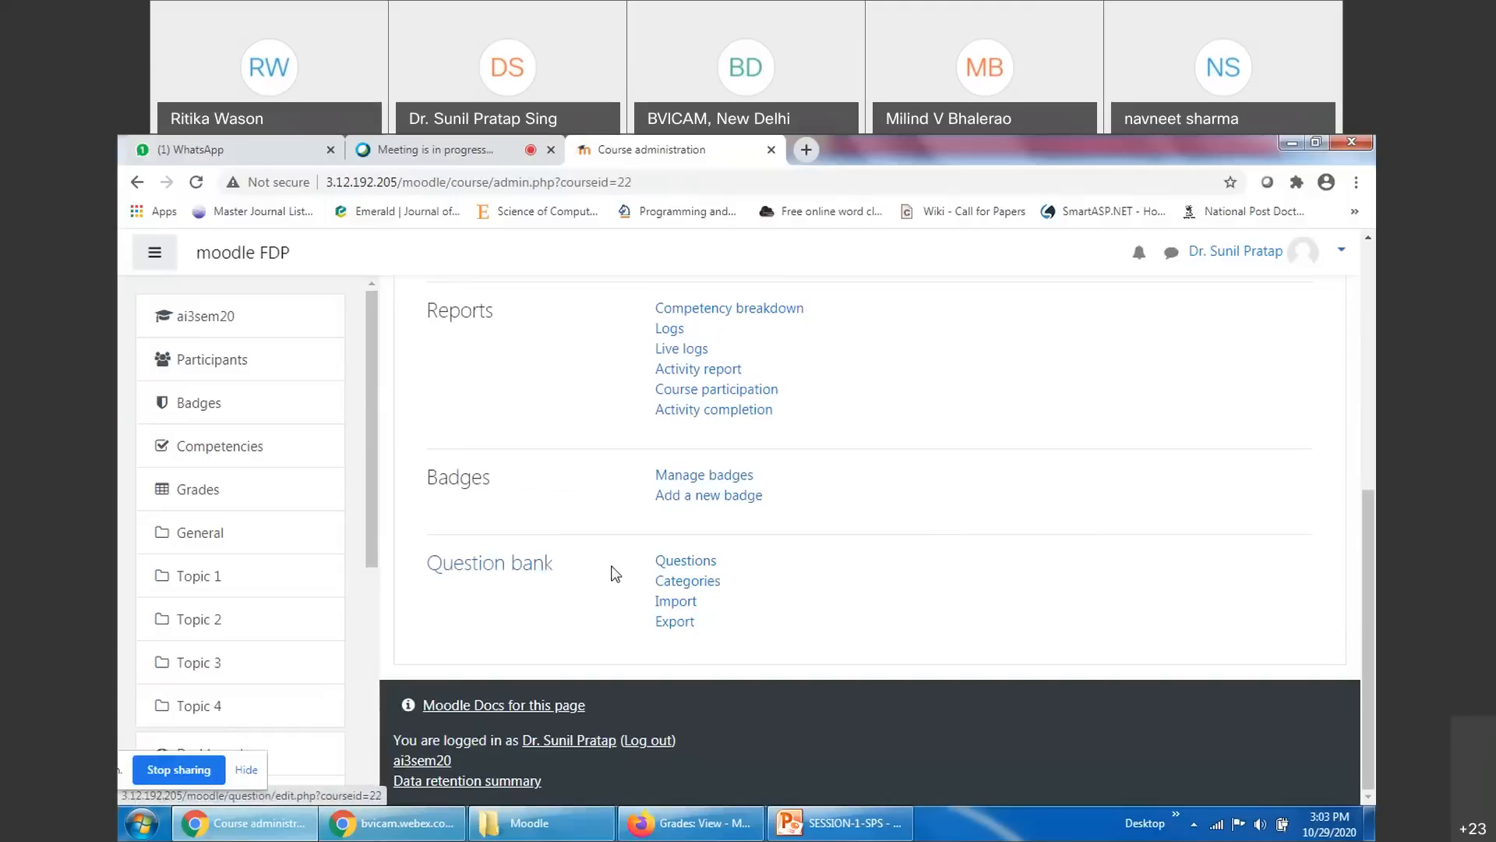
# Open the Questions page of the course's question bank and look over its options
pyautogui.click(685, 562)
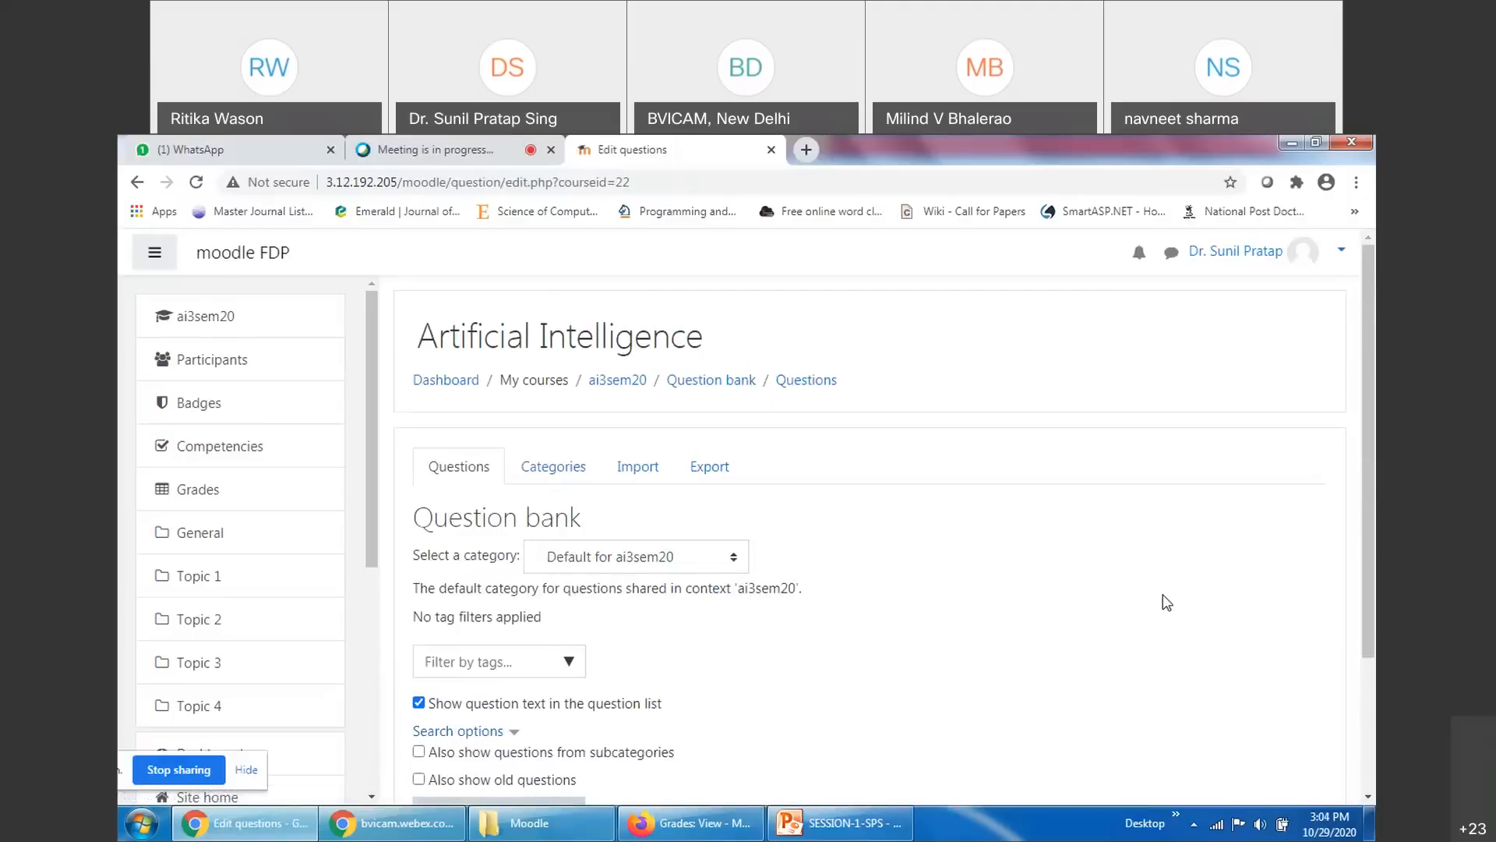
pyautogui.scroll(-2, 1114, 533)
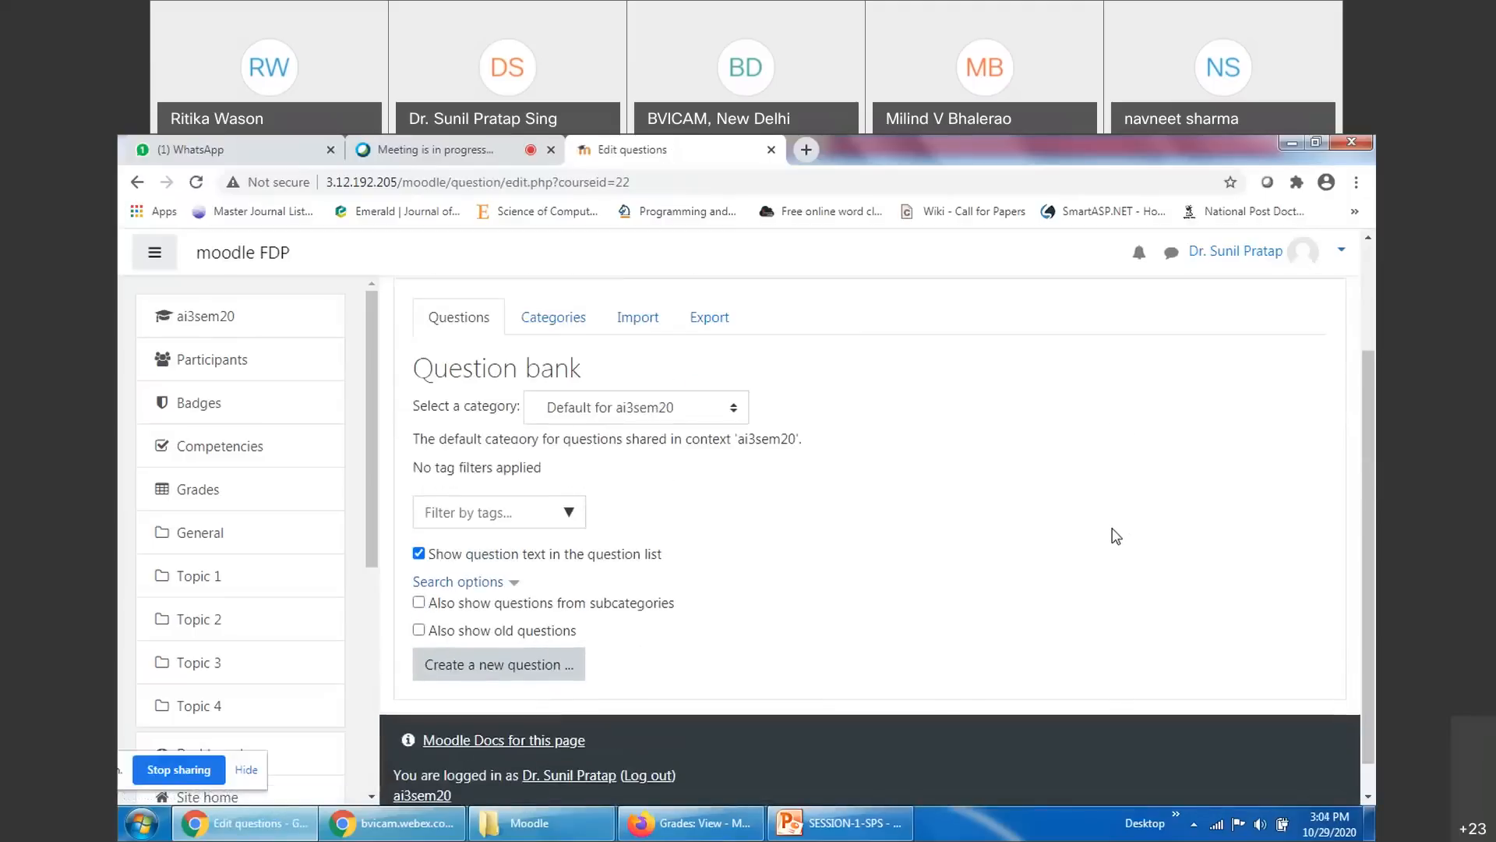
pyautogui.scroll(2, 1114, 536)
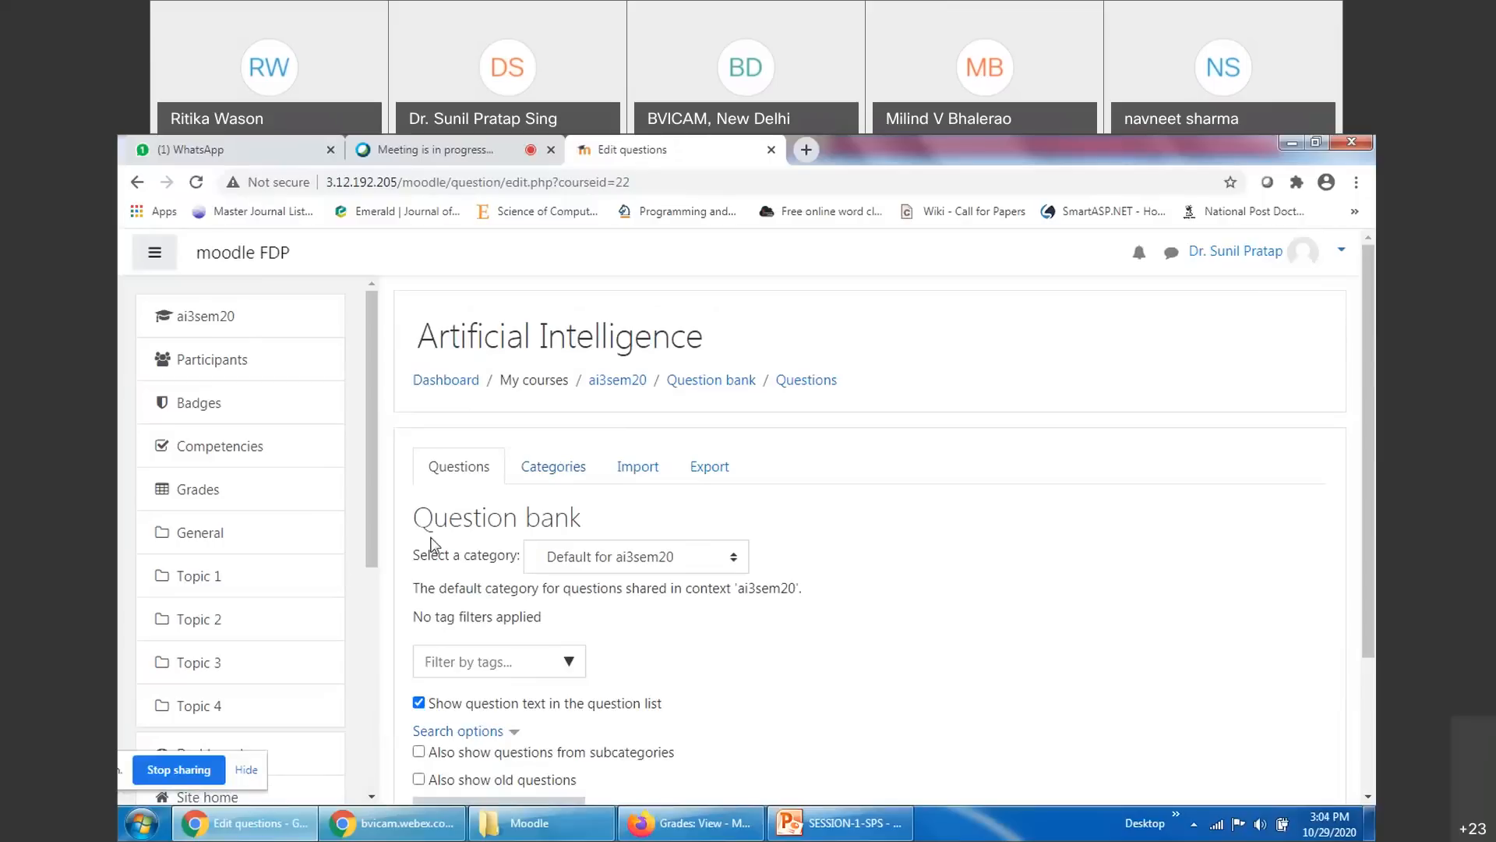
# Open the question bank's Categories page and look through the question categories from course to system level and the Add category form
pyautogui.scroll(-2, 924, 588)
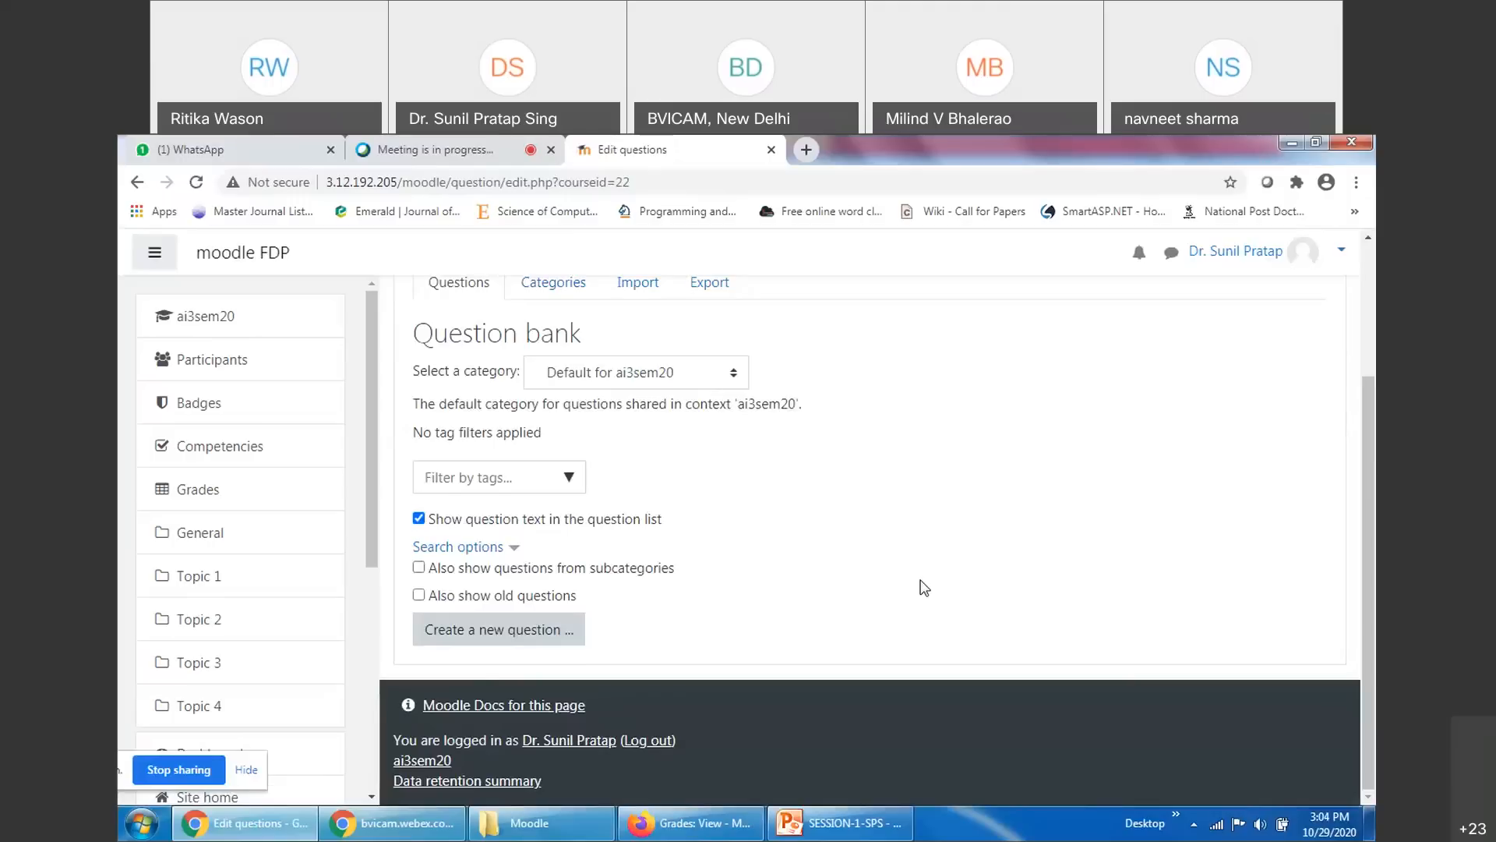
pyautogui.scroll(1, 924, 588)
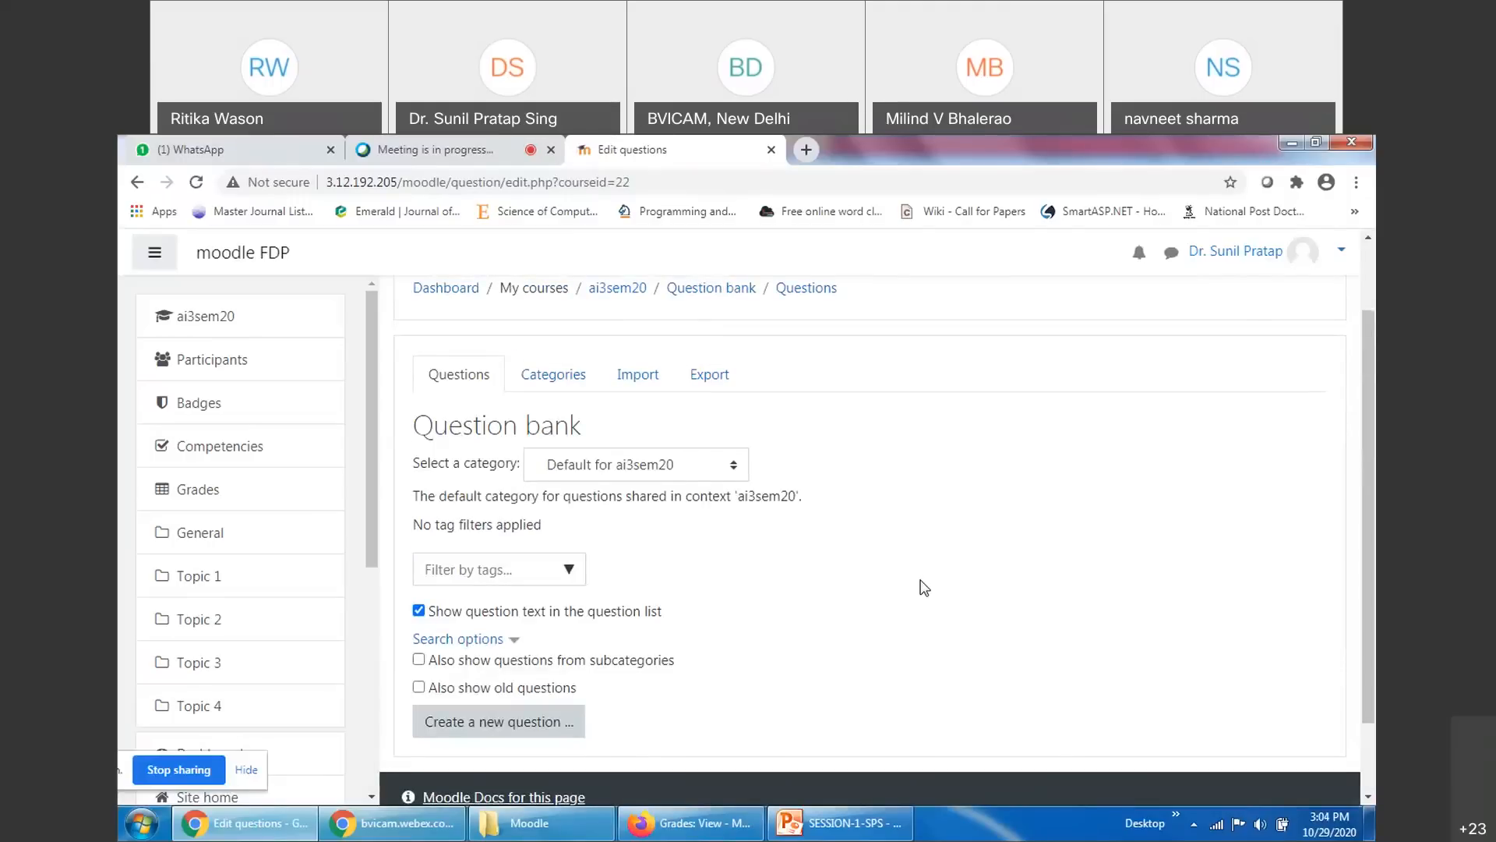
pyautogui.click(555, 382)
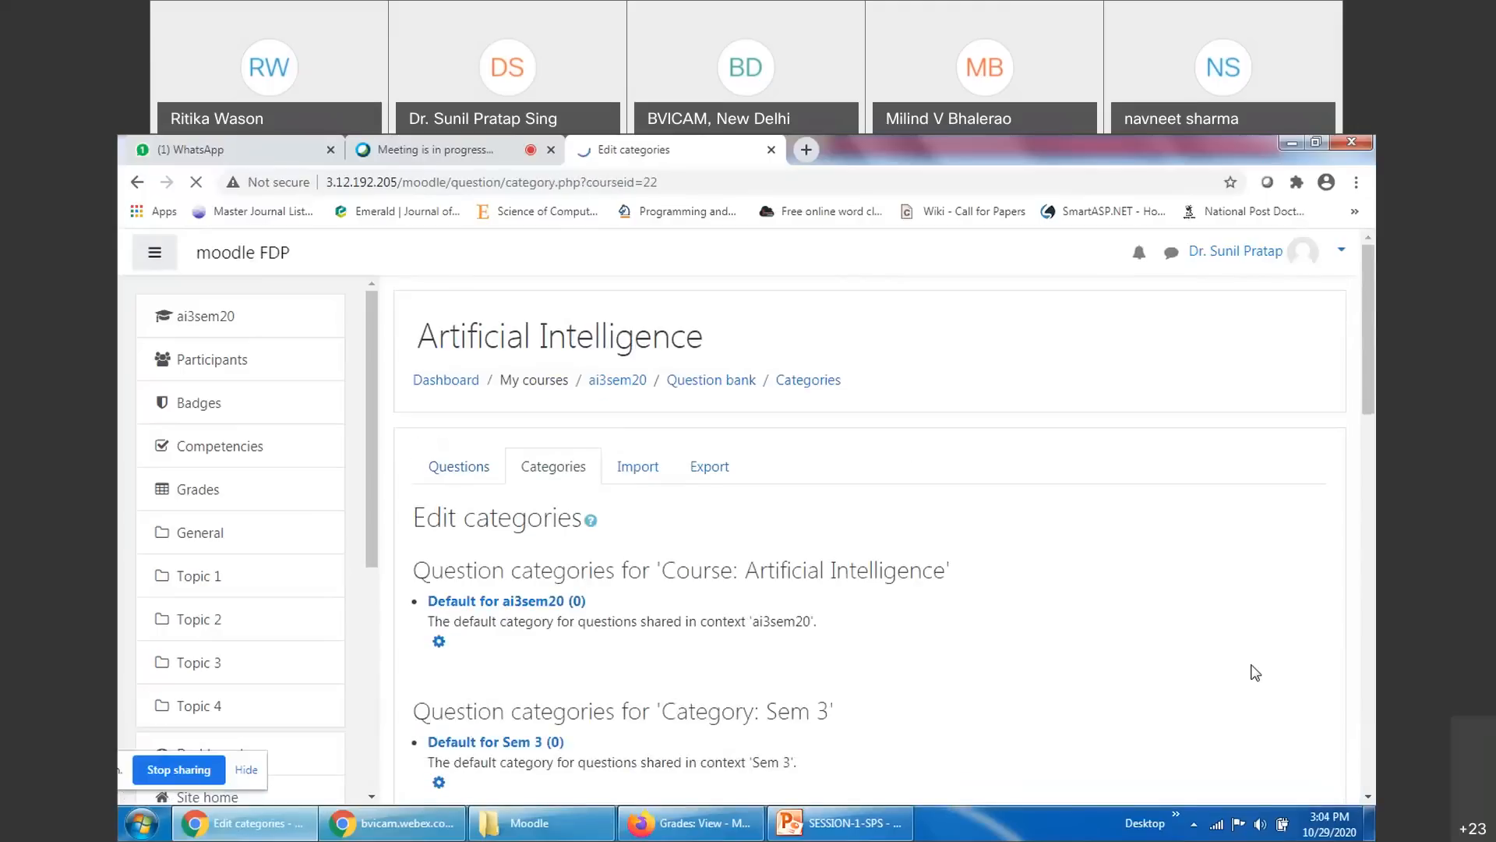
pyautogui.scroll(-6, 1254, 672)
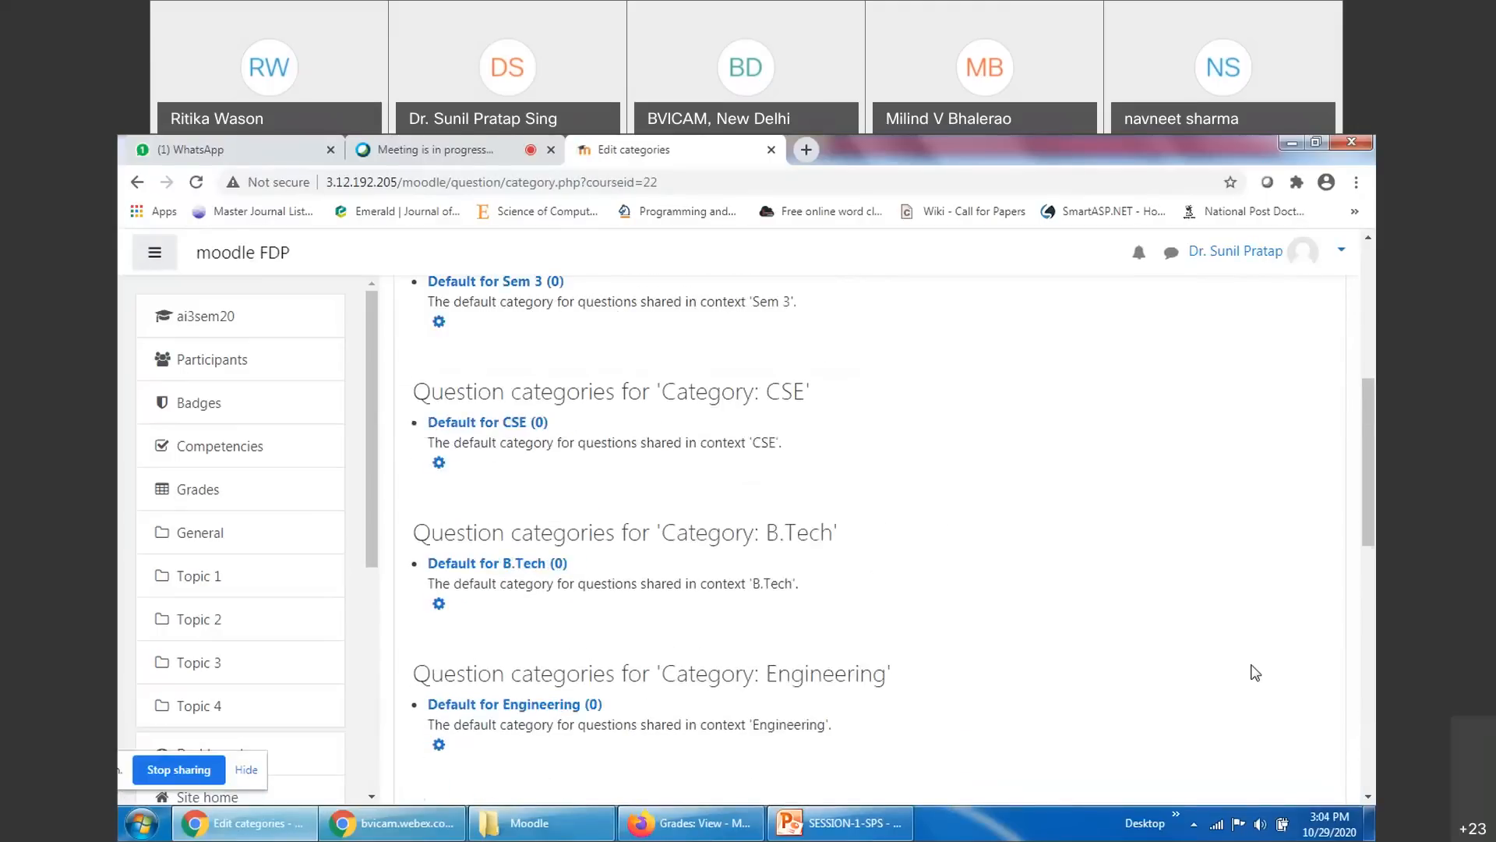
pyautogui.scroll(-7, 1255, 672)
pyautogui.scroll(6, 1254, 672)
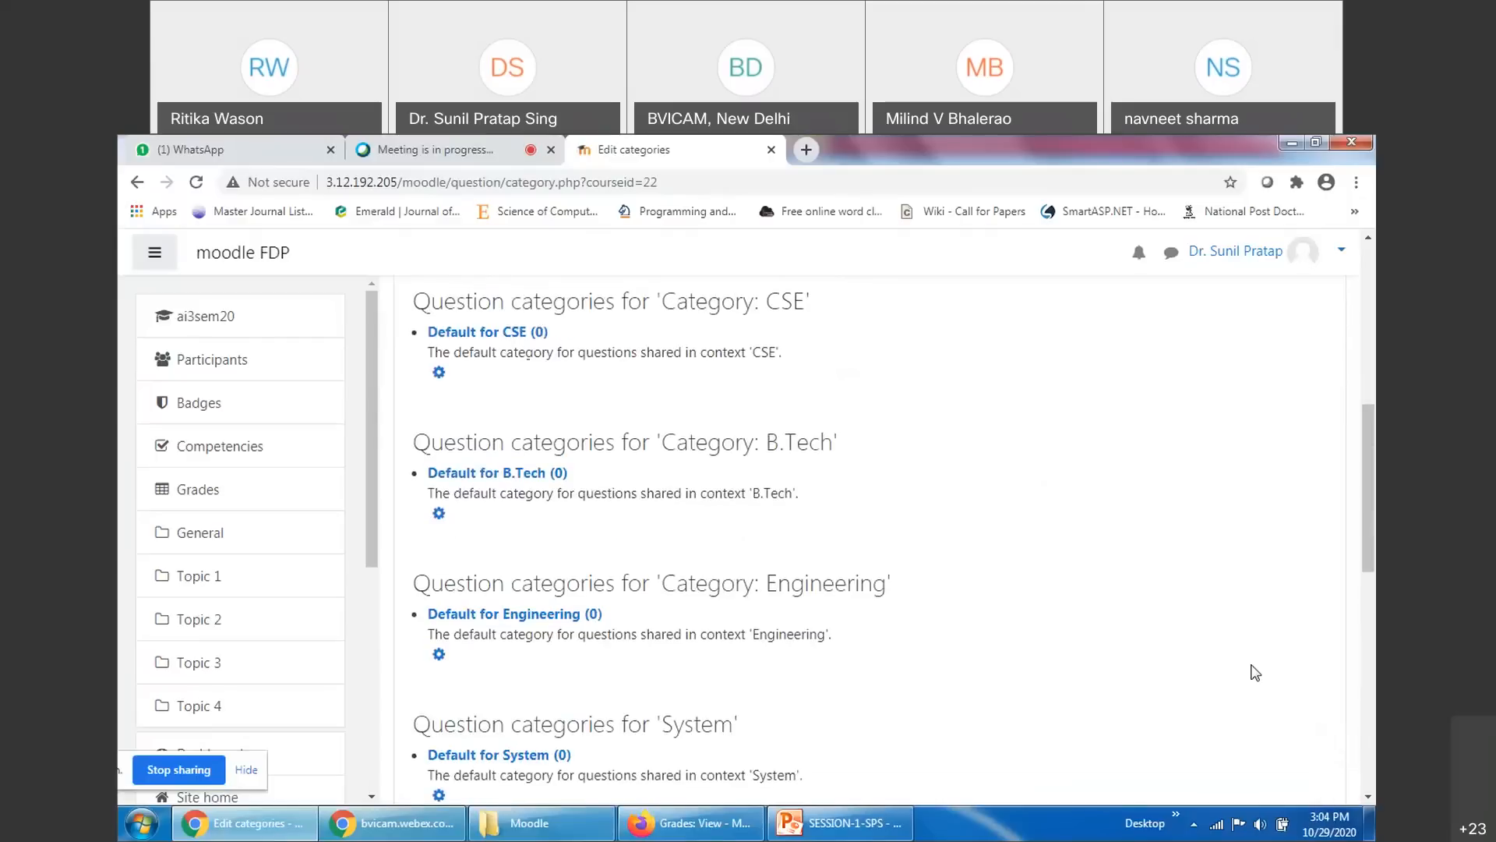
pyautogui.scroll(6, 1255, 672)
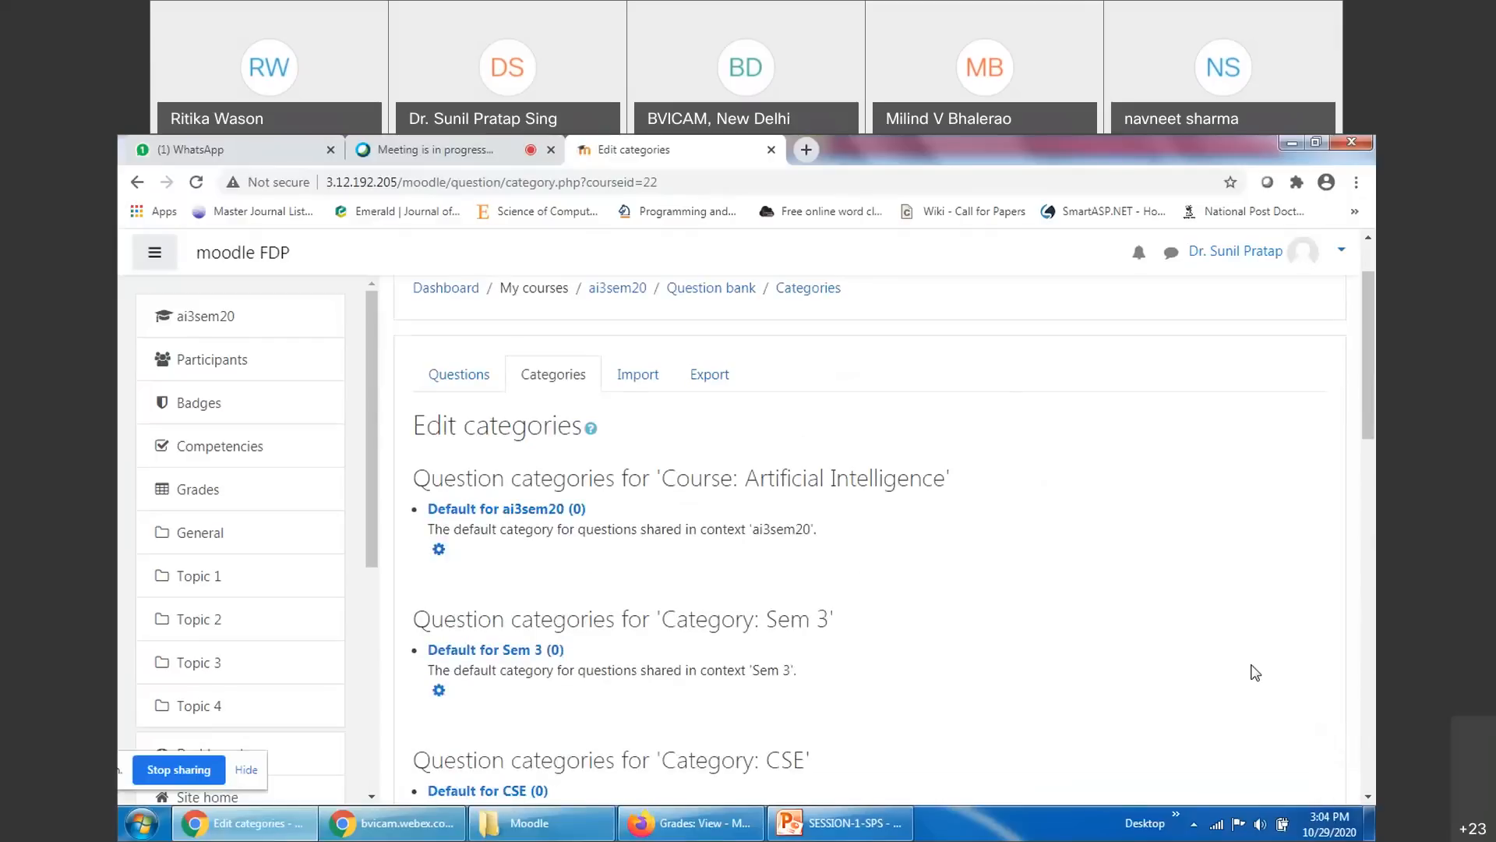
pyautogui.scroll(-7, 1255, 672)
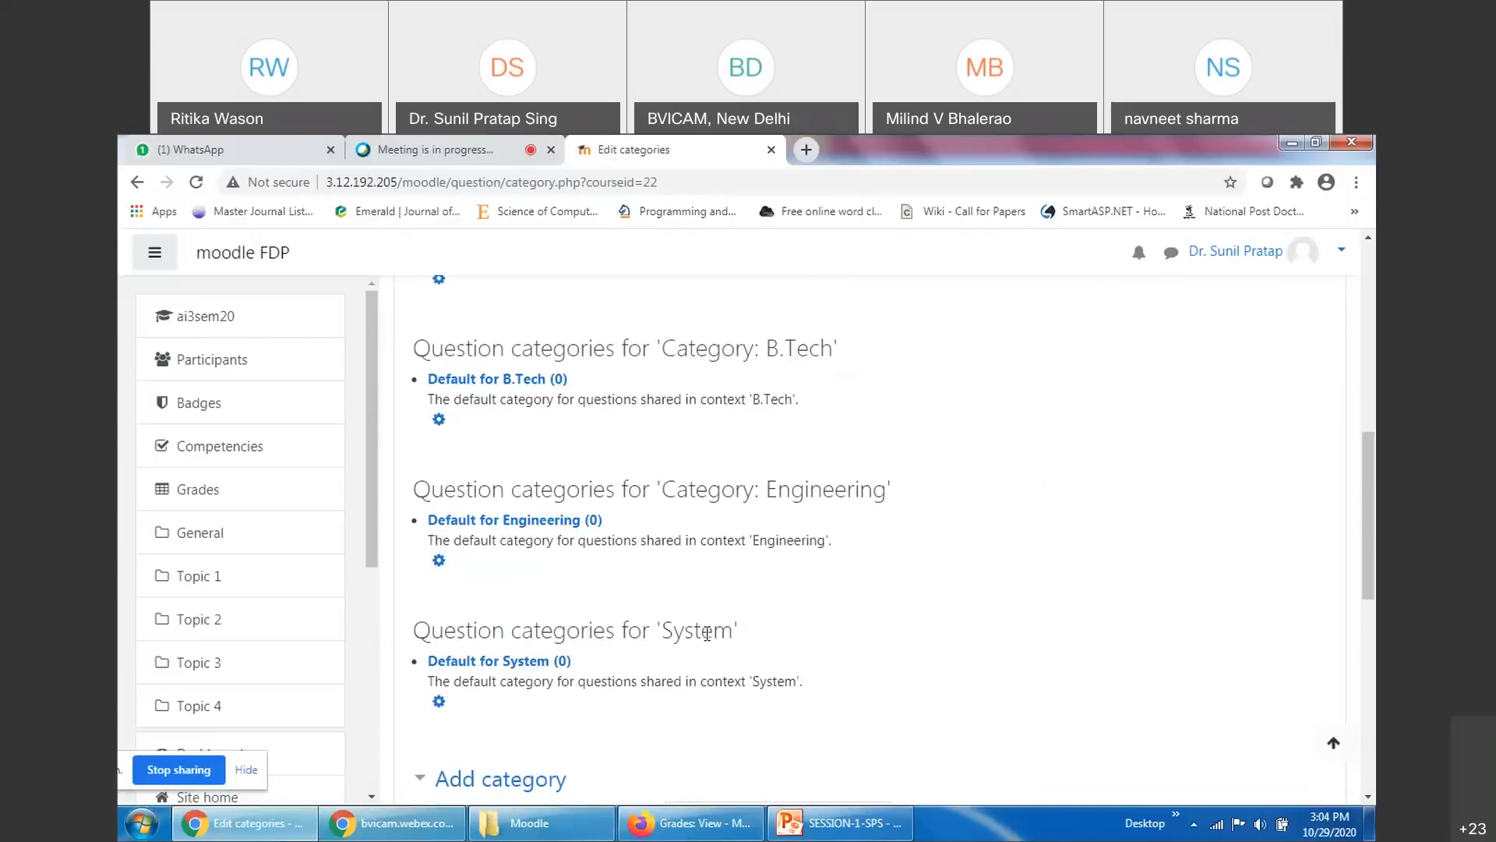
pyautogui.scroll(2, 822, 499)
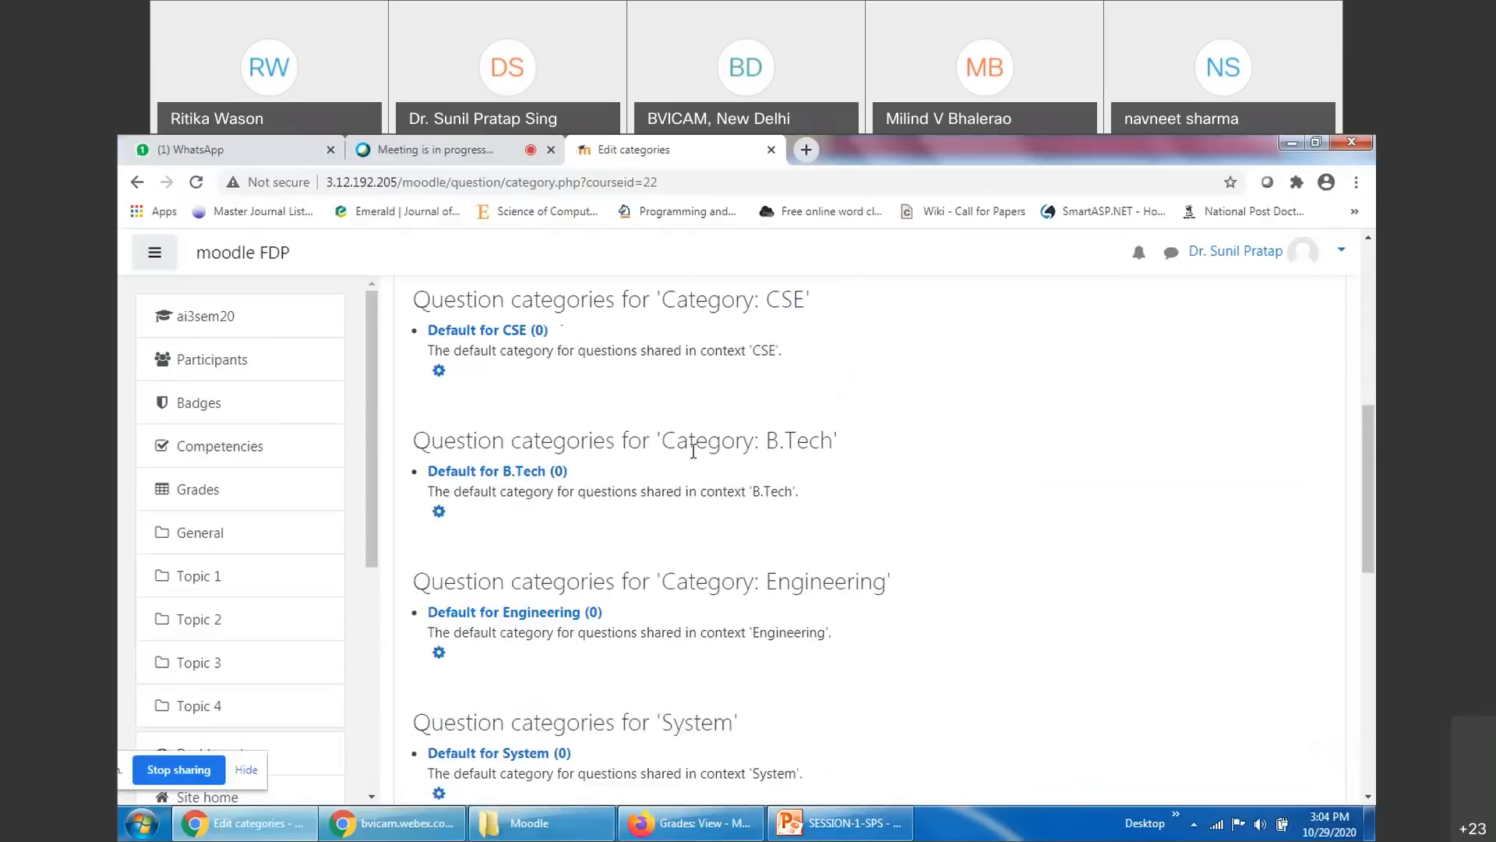
pyautogui.scroll(4, 834, 741)
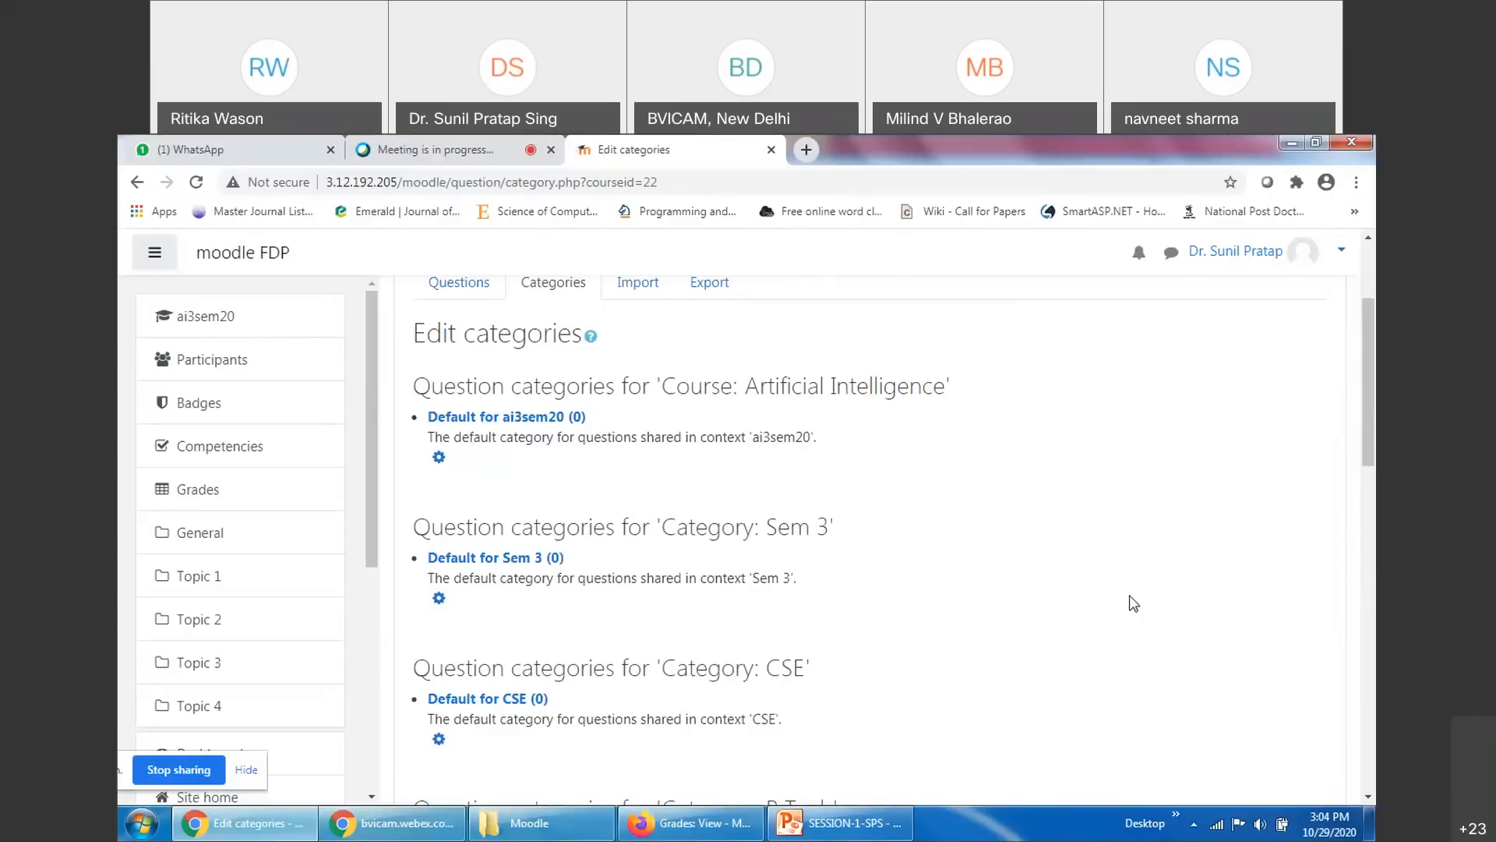
pyautogui.scroll(-2, 972, 606)
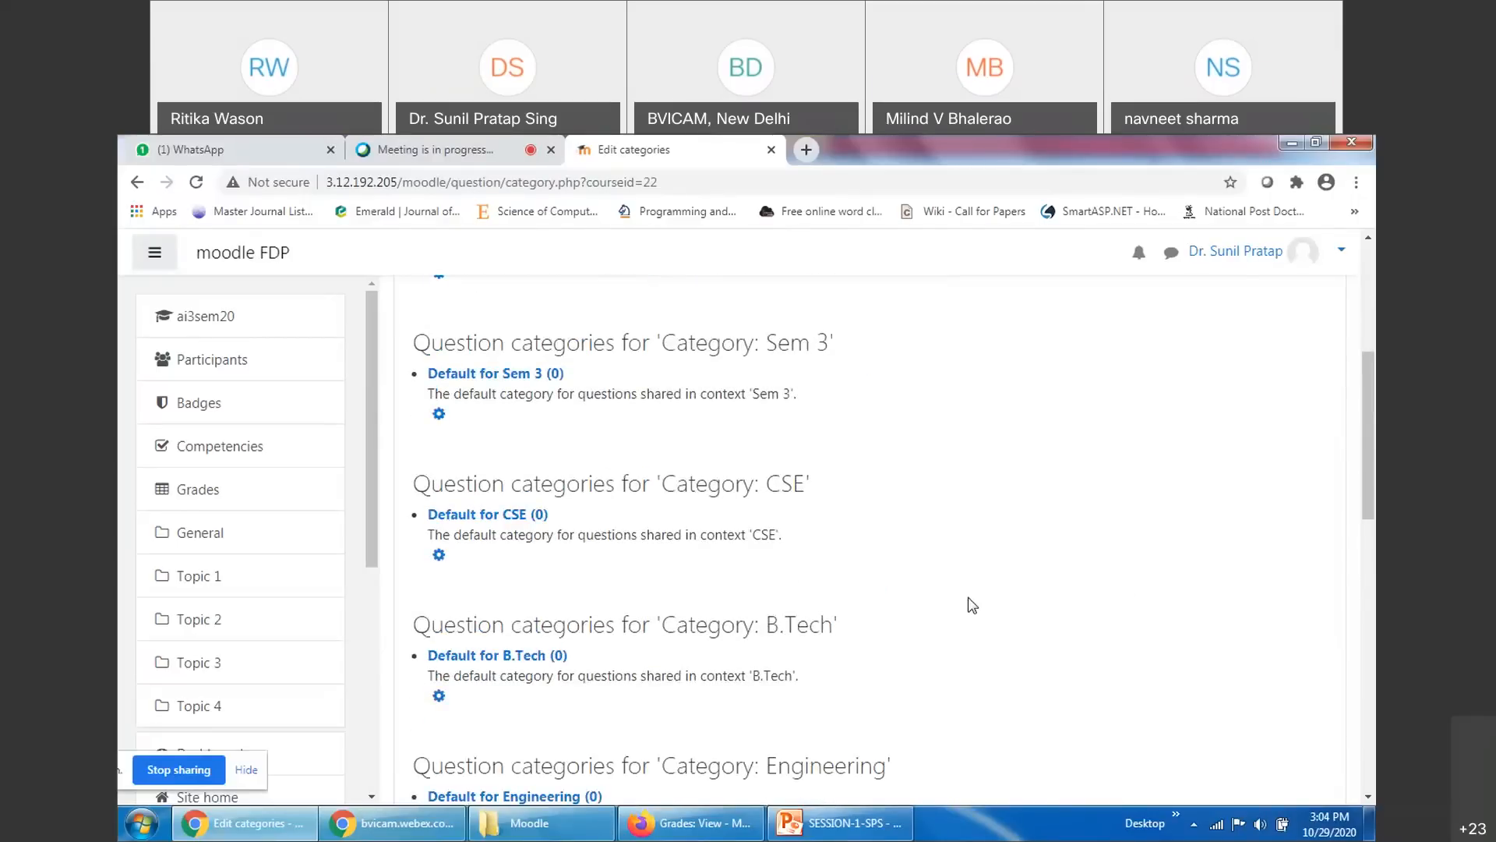
pyautogui.scroll(-2, 974, 618)
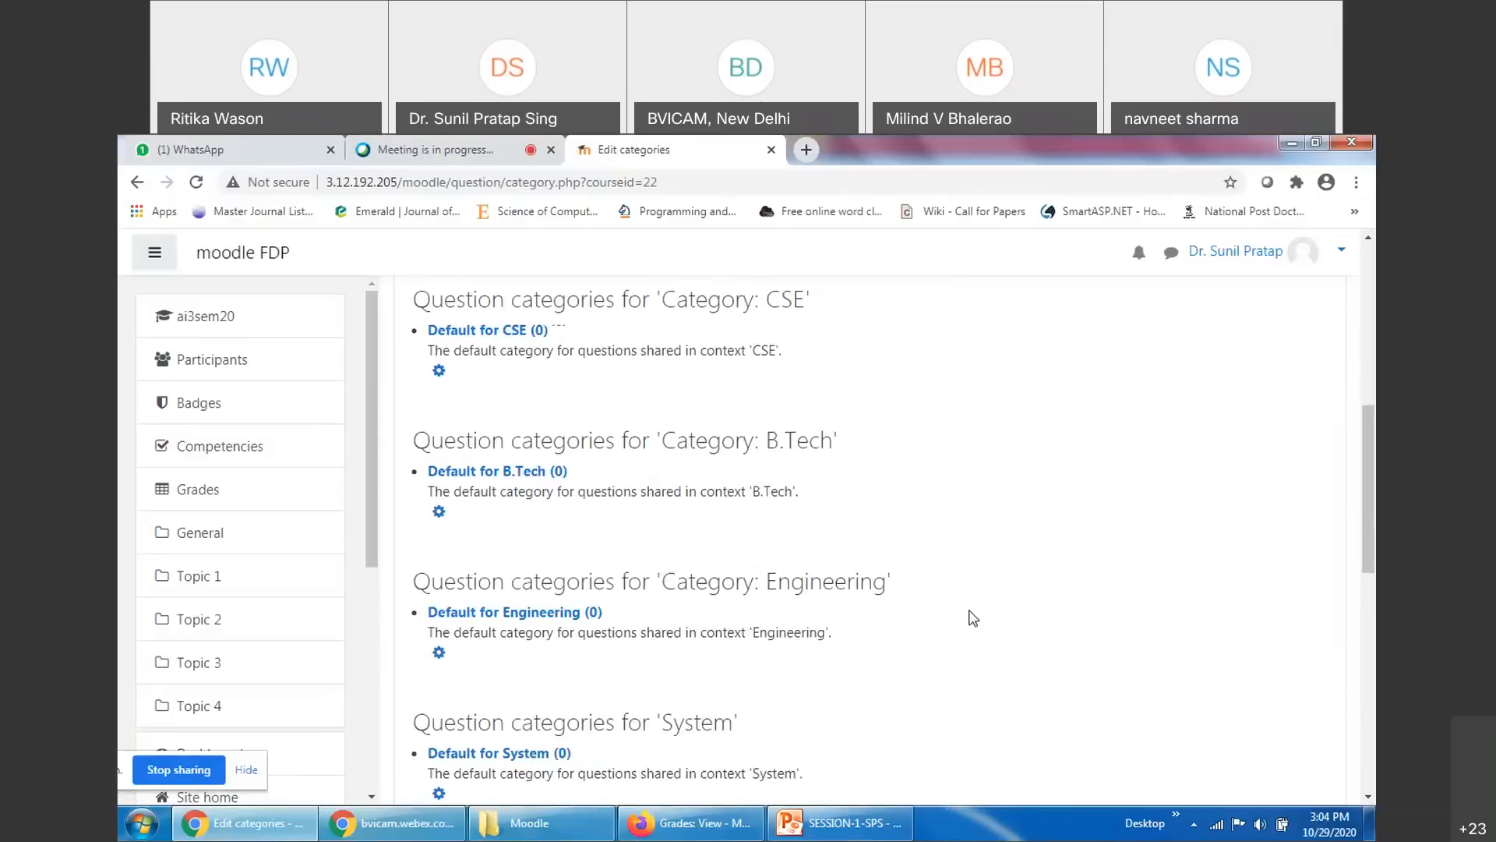
pyautogui.scroll(-3, 972, 616)
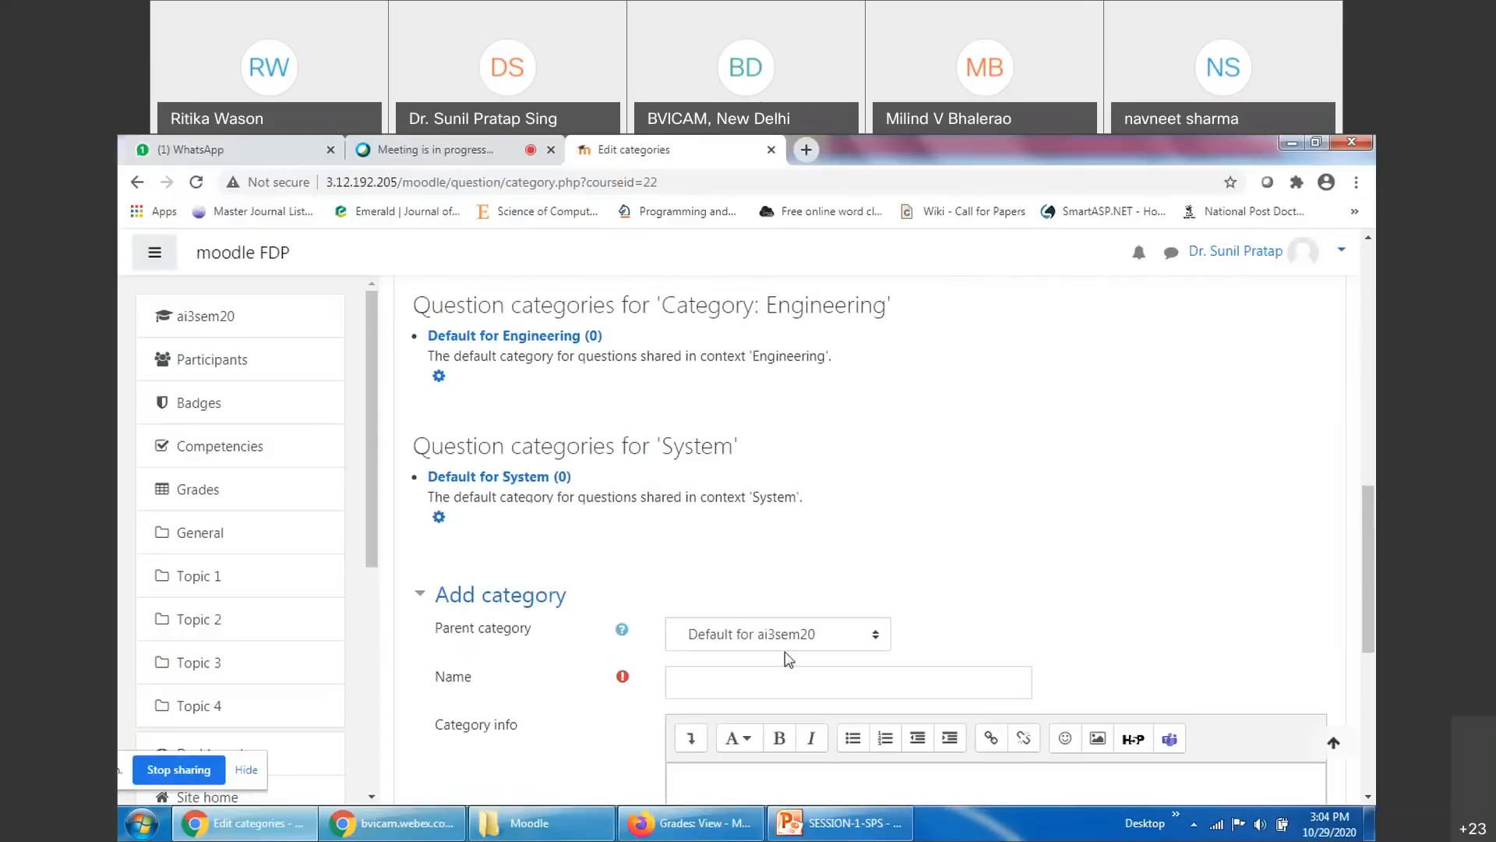
pyautogui.scroll(9, 633, 612)
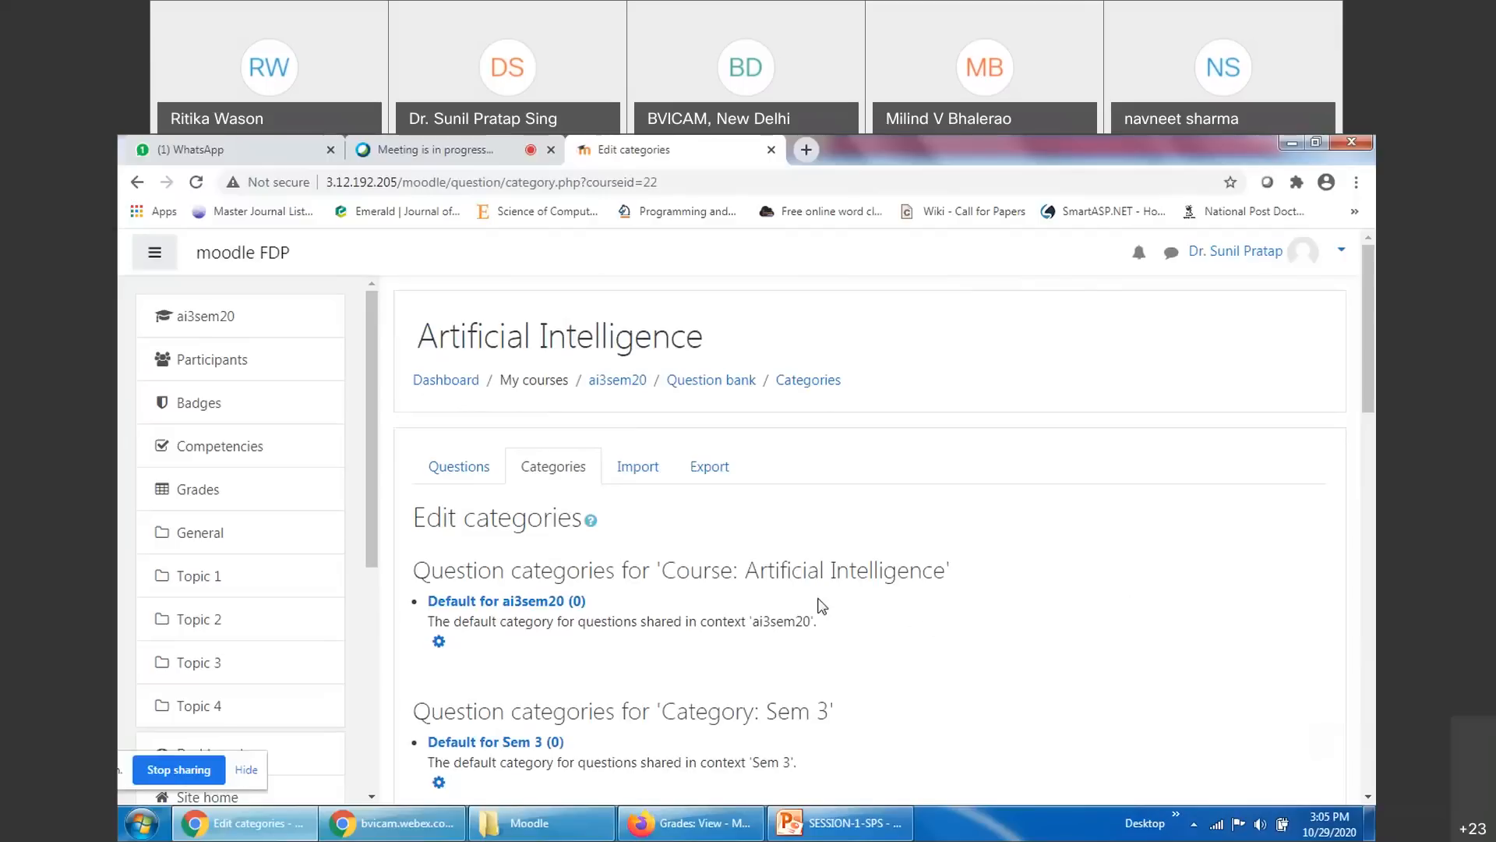
# Go over the category headings, pointing out the Artificial Intelligence course, Sem 3 and CSE levels
pyautogui.moveTo(748, 571); pyautogui.dragTo(948, 571)
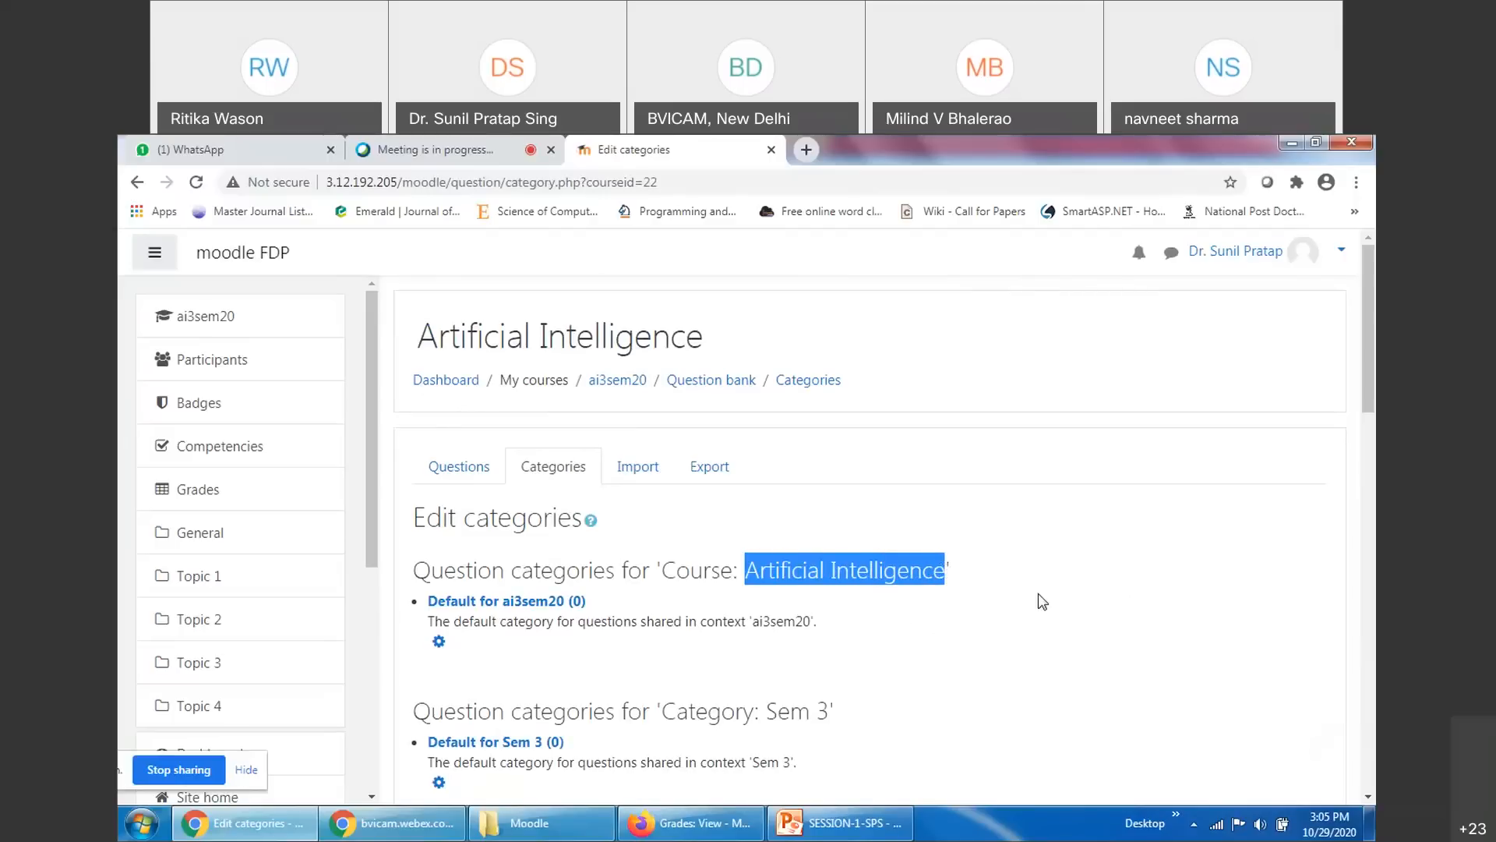
pyautogui.scroll(-1, 936, 671)
pyautogui.moveTo(662, 621); pyautogui.dragTo(827, 621)
pyautogui.moveTo(744, 760); pyautogui.dragTo(779, 759)
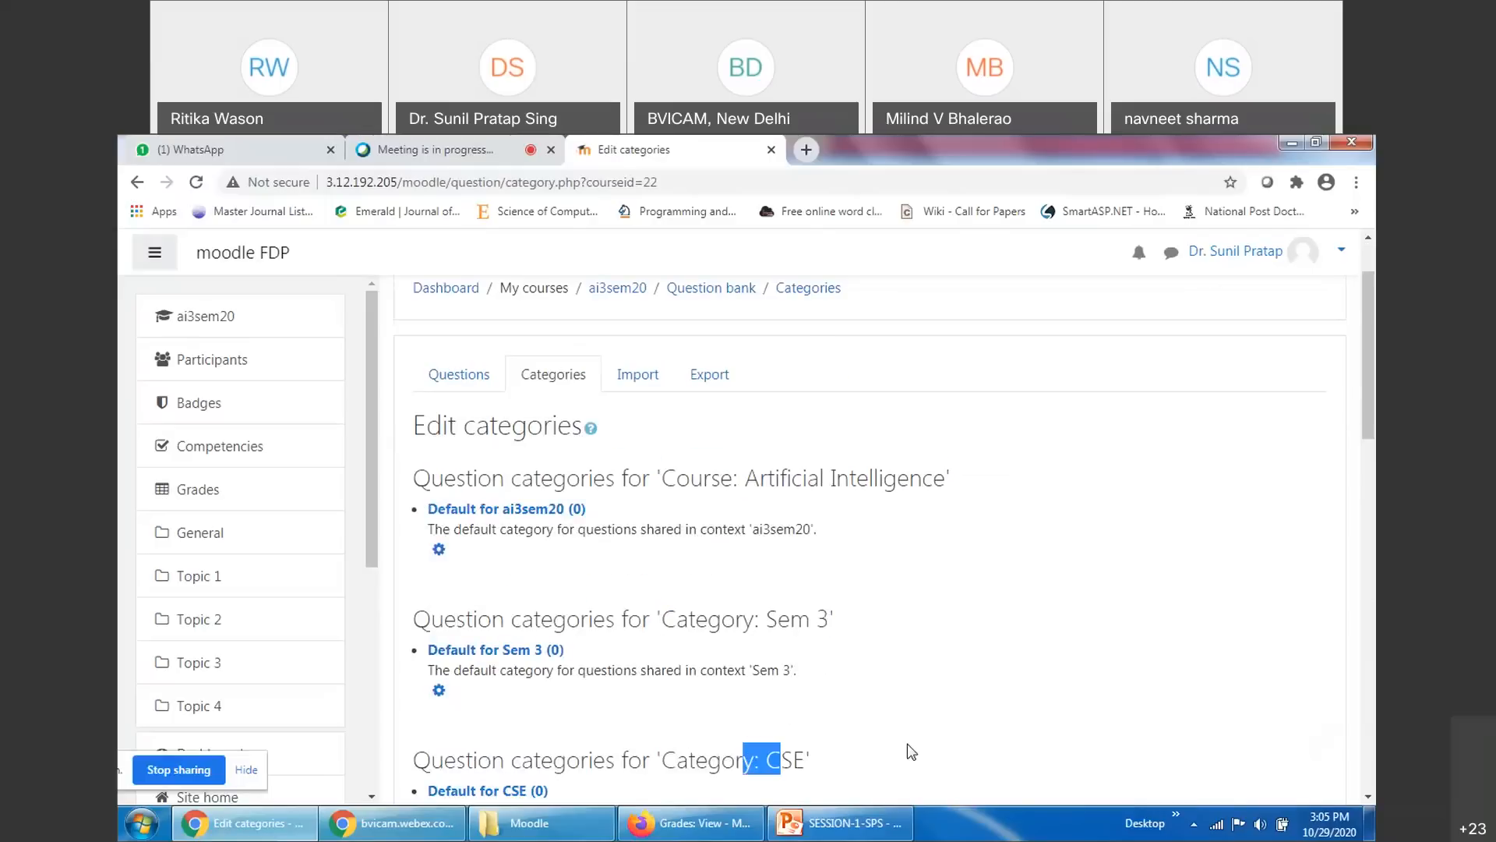
pyautogui.scroll(-6, 750, 572)
pyautogui.scroll(3, 889, 530)
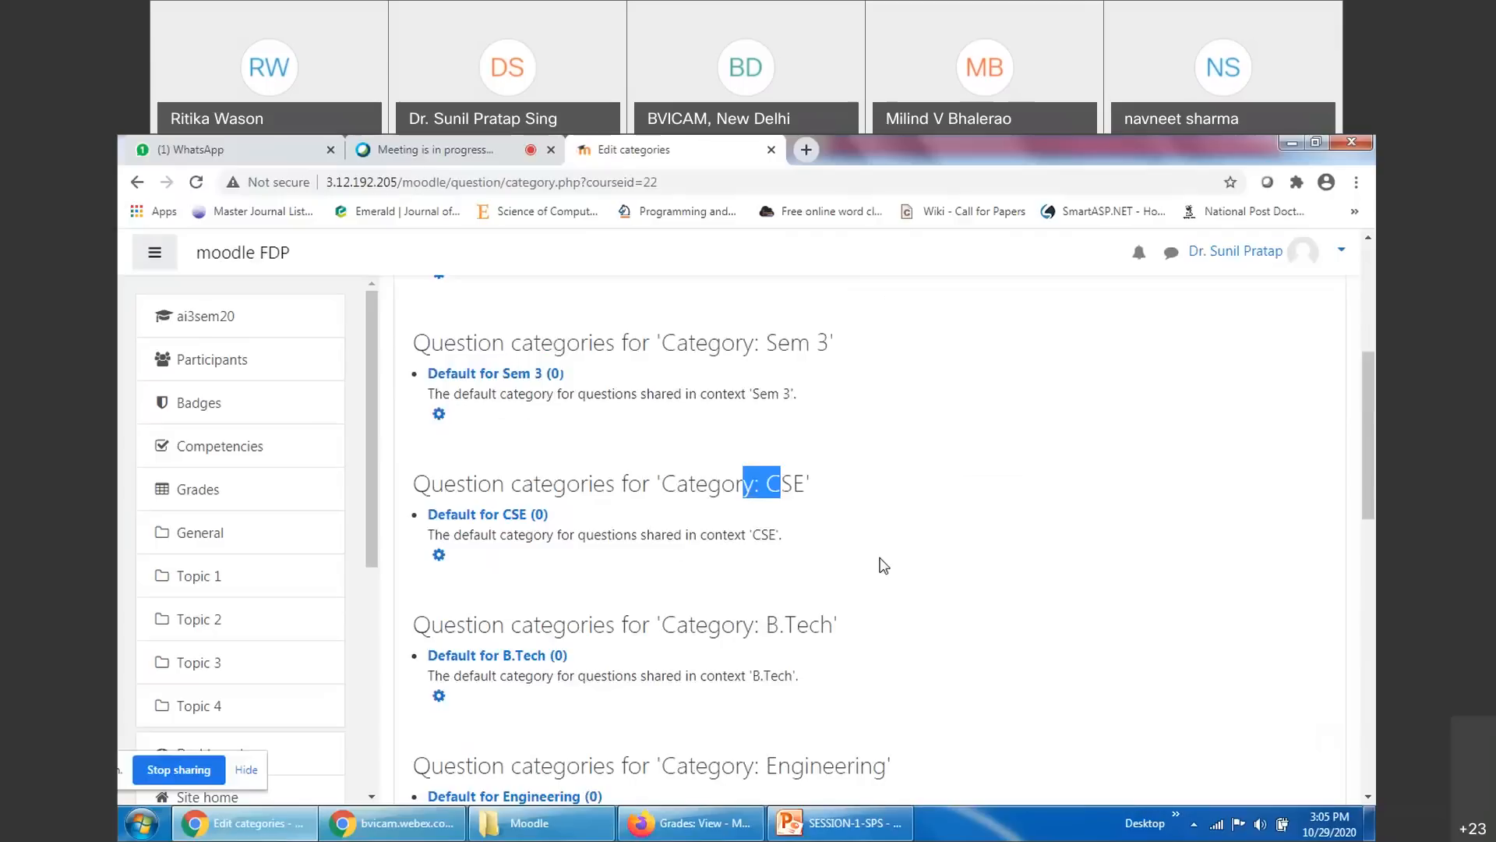
pyautogui.scroll(2, 894, 565)
pyautogui.click(753, 540)
pyautogui.scroll(2, 753, 540)
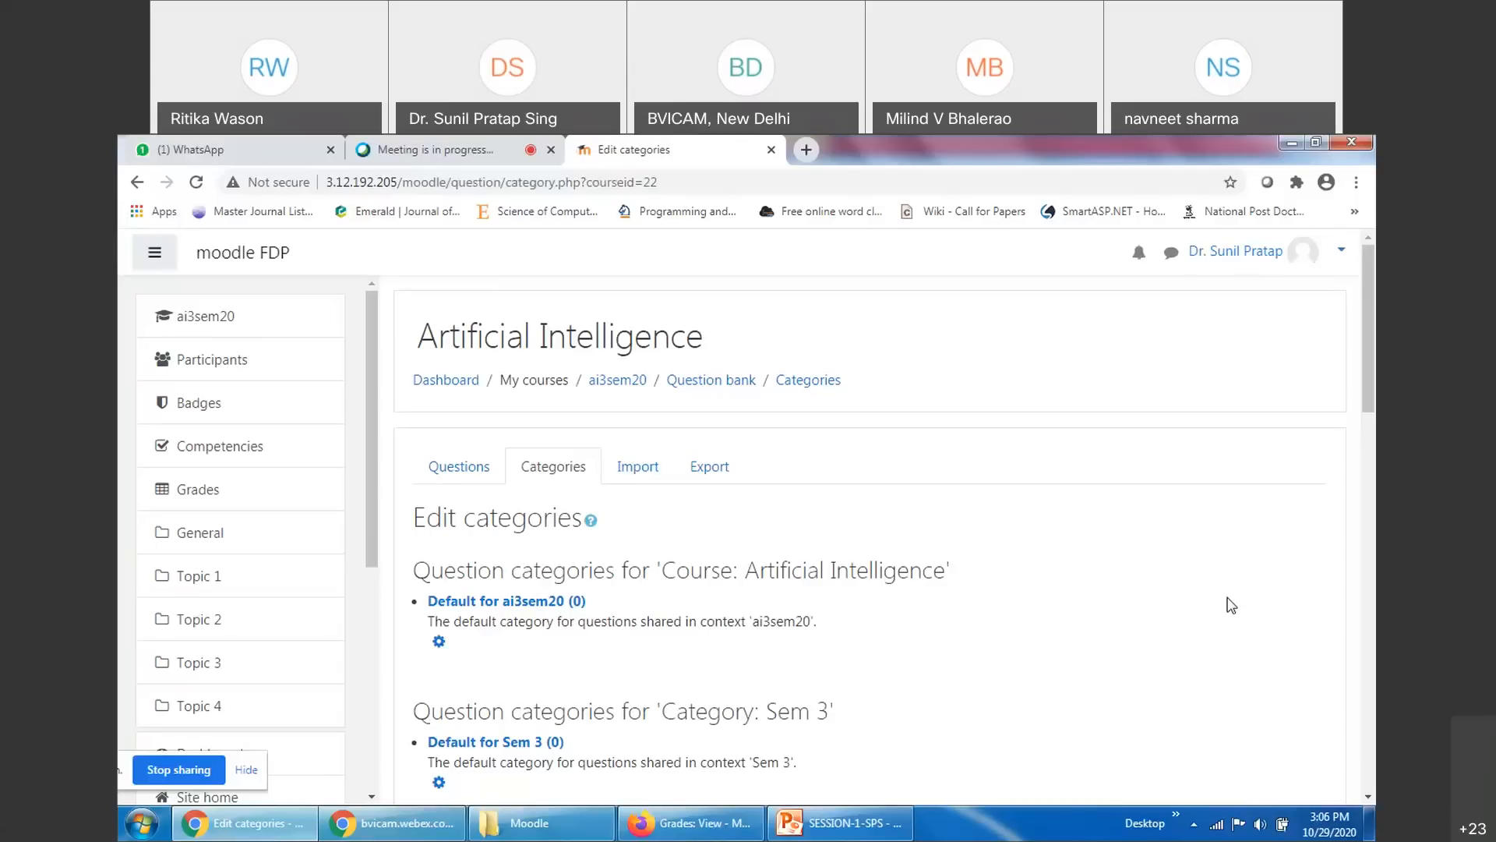
# View the available parent category choices in the Add category form without changing the selection
pyautogui.scroll(-2, 1091, 508)
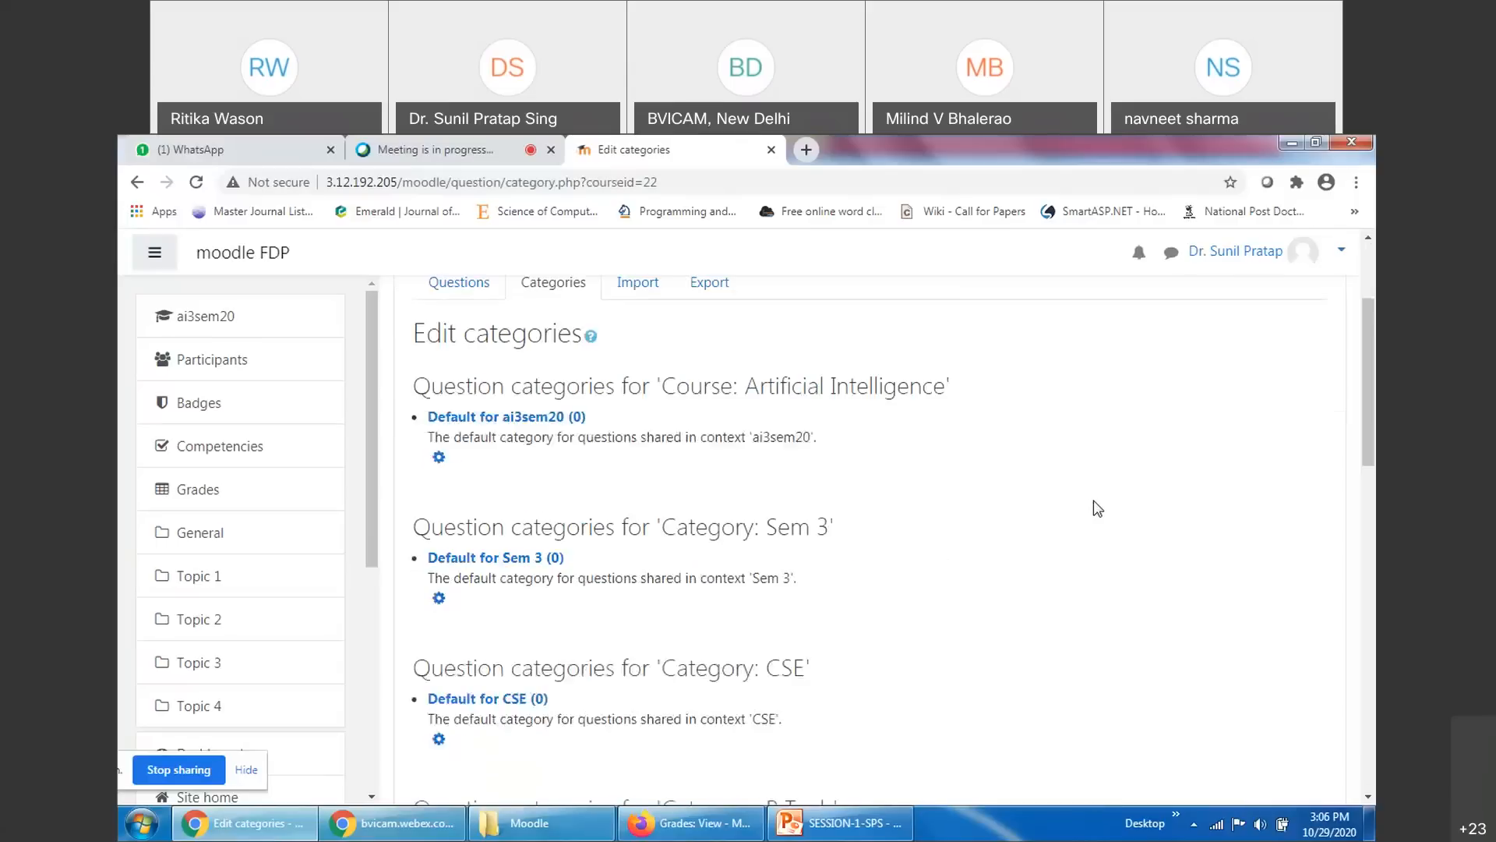
pyautogui.scroll(-6, 795, 476)
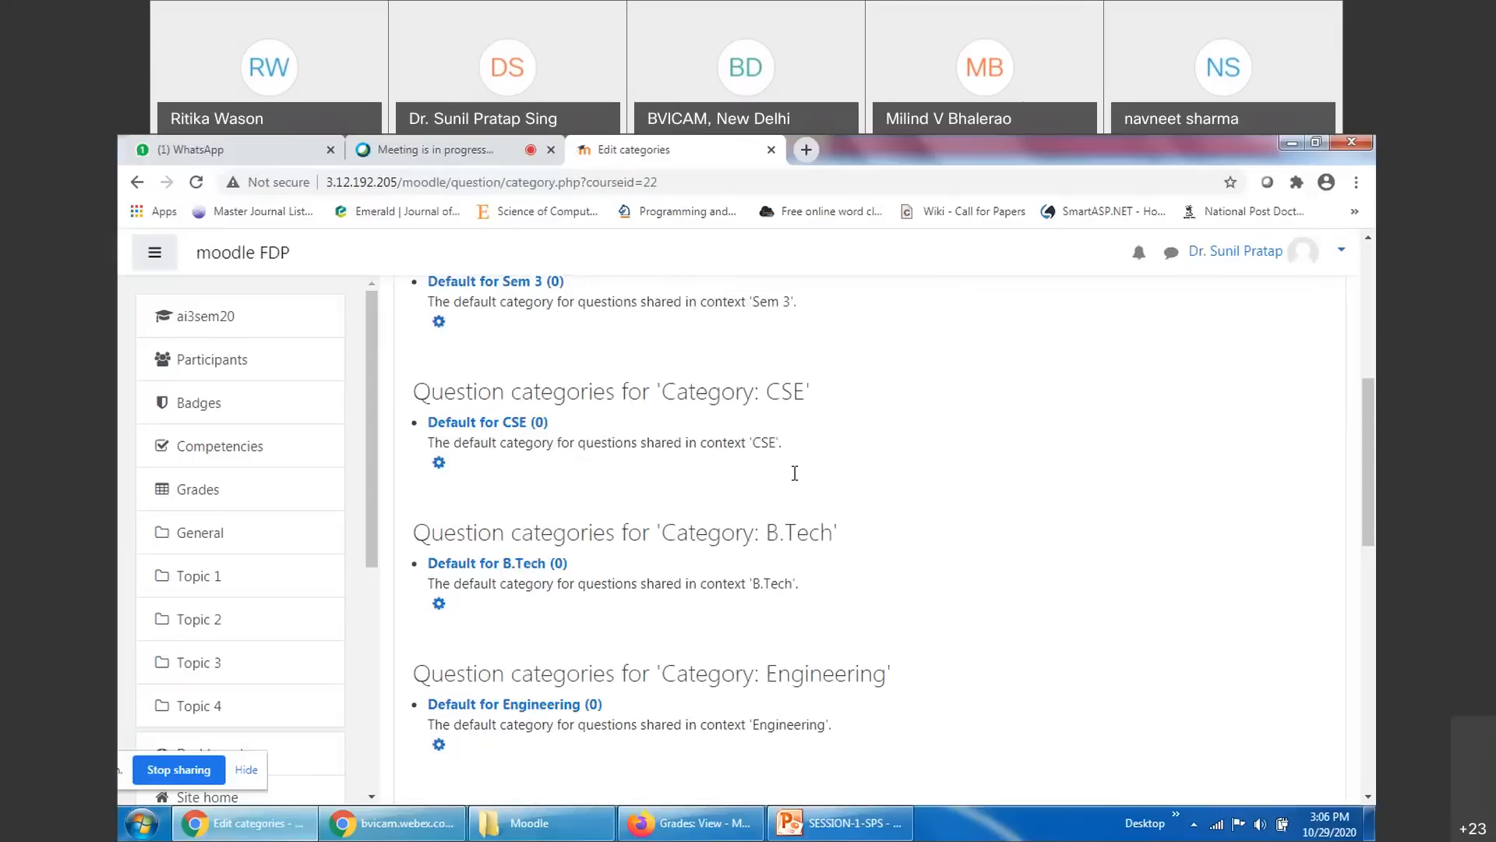
pyautogui.scroll(-4, 810, 468)
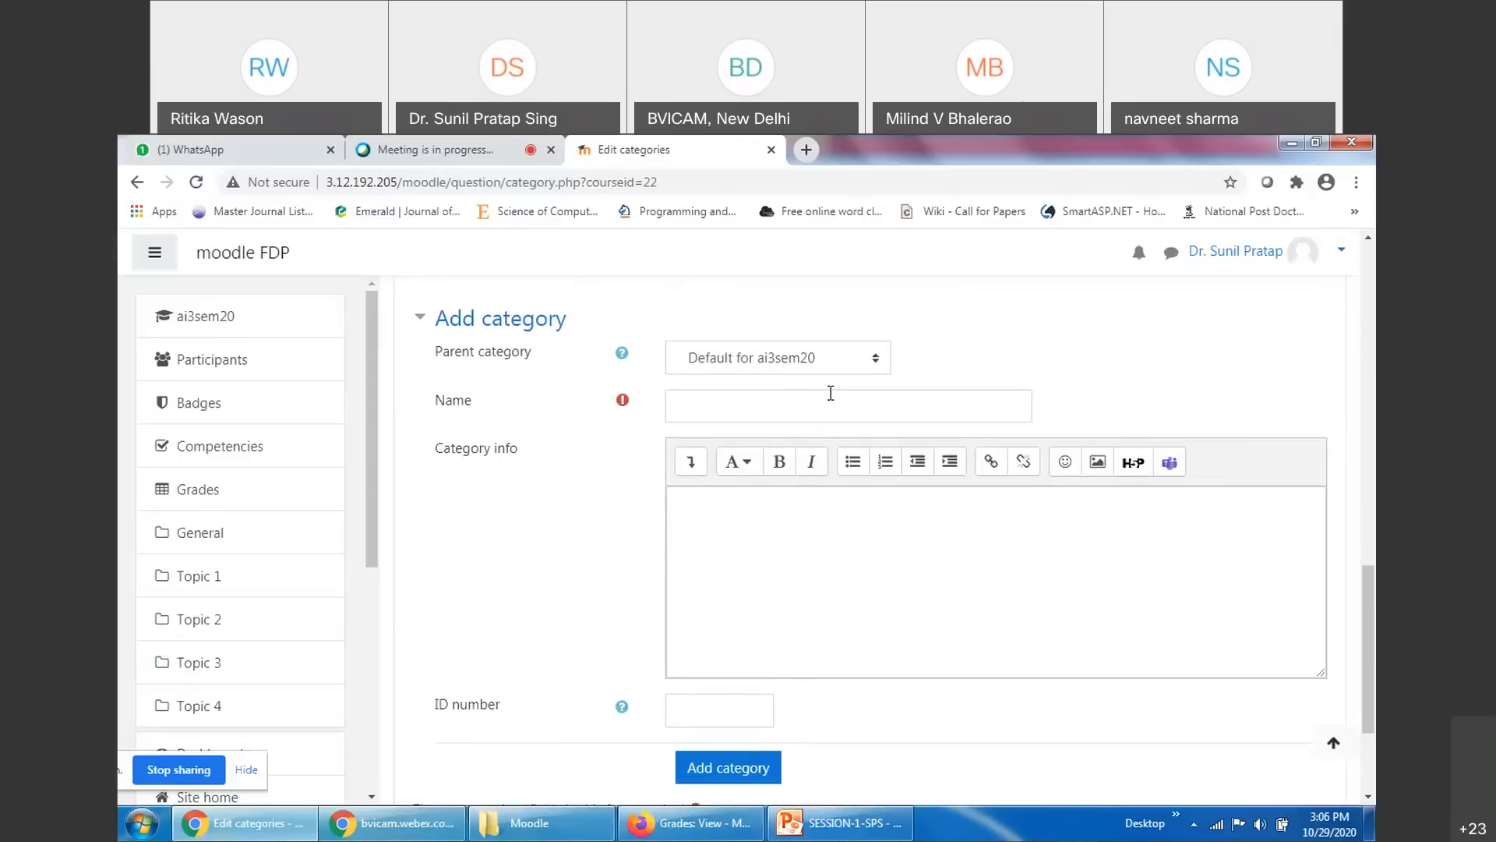
pyautogui.click(831, 360)
pyautogui.click(832, 363)
pyautogui.click(832, 363)
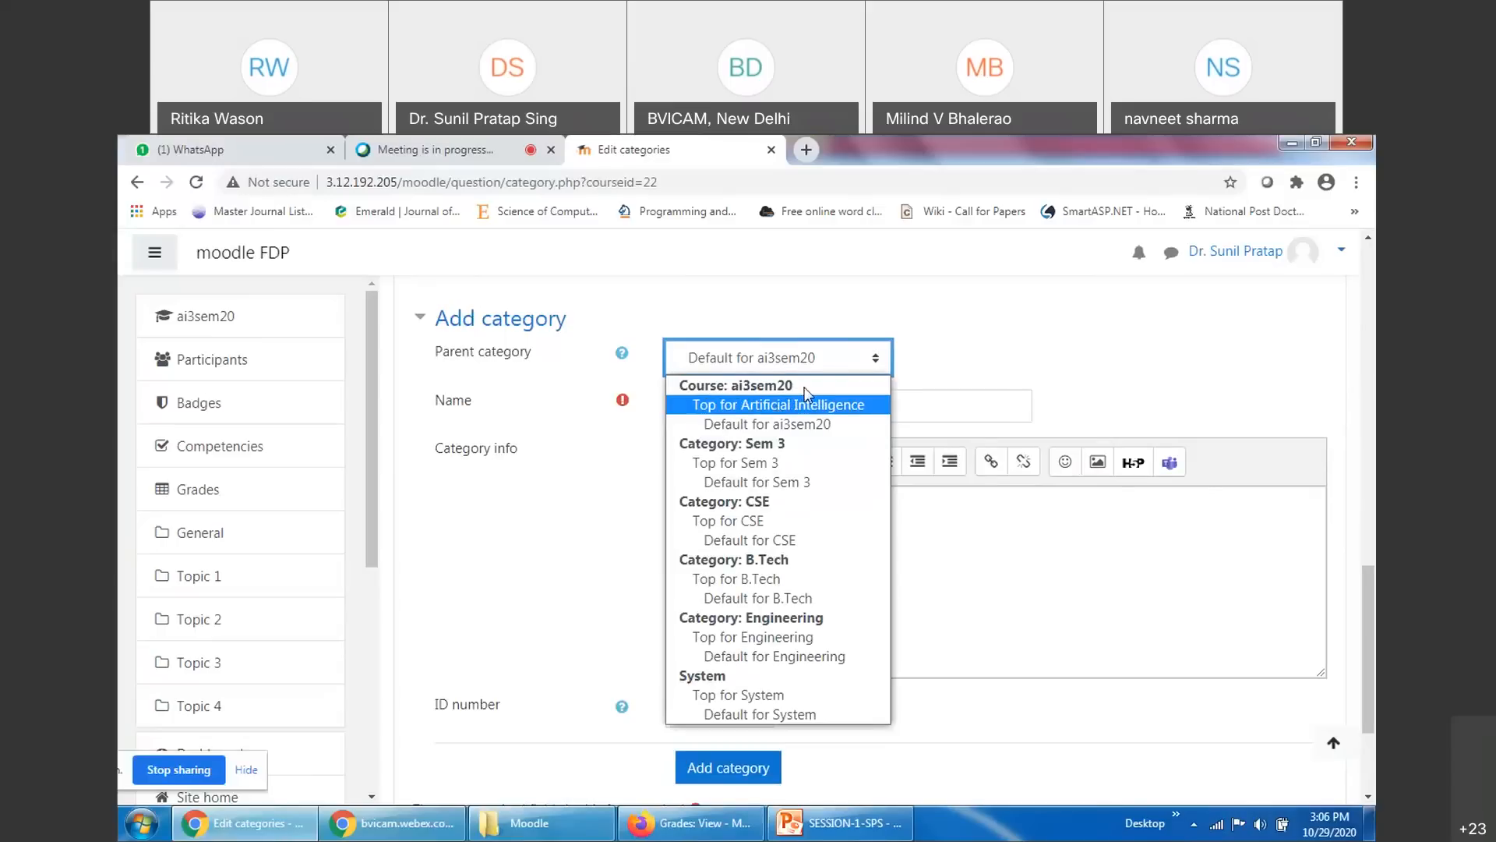
pyautogui.click(932, 388)
# Open the Default for ai3sem20 category for editing, view its details and return to the category list
pyautogui.scroll(10, 897, 449)
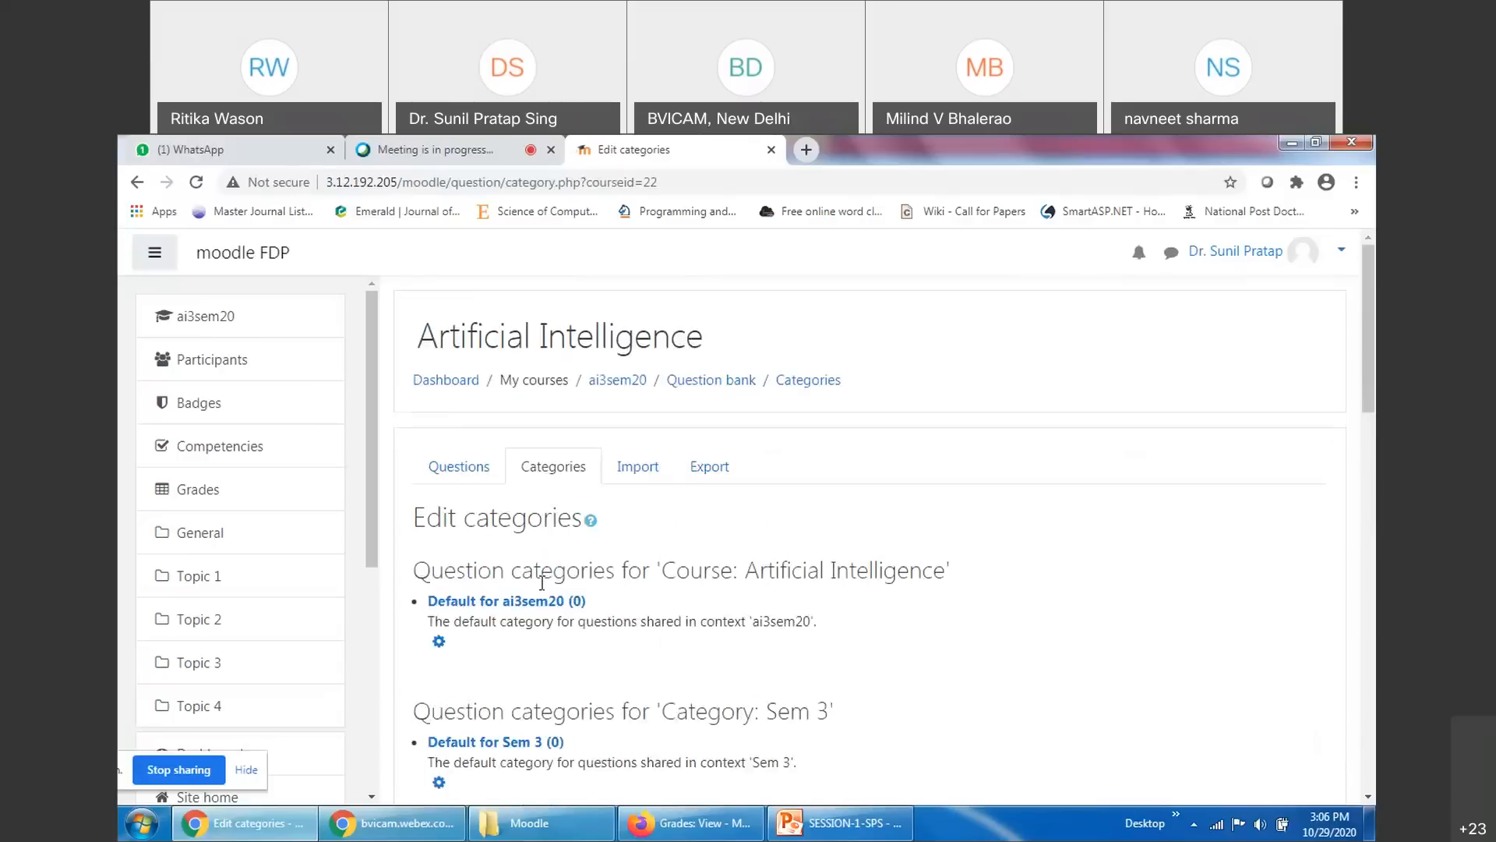
pyautogui.click(440, 645)
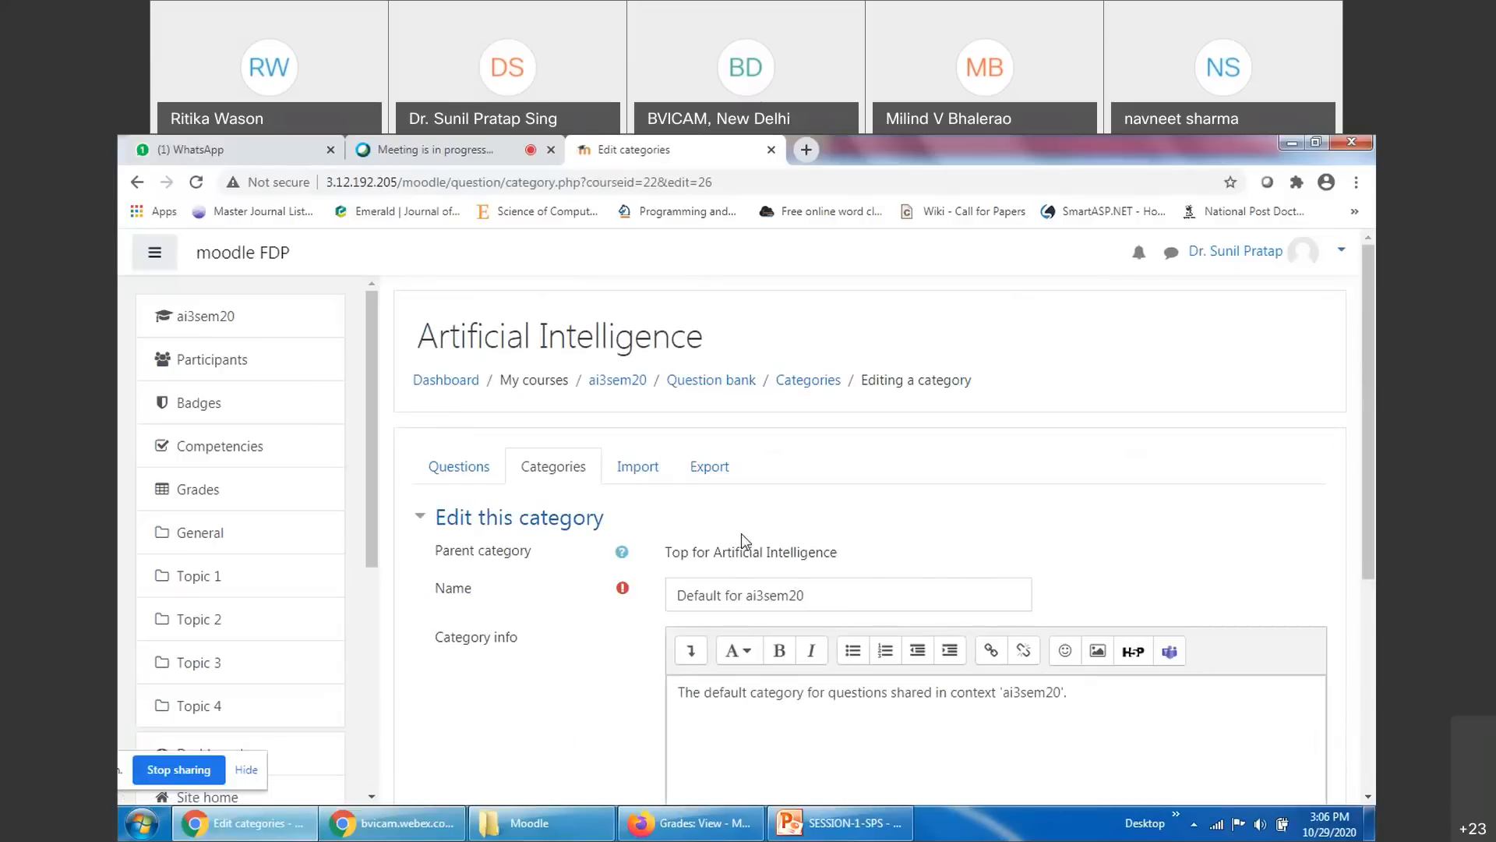
pyautogui.click(137, 181)
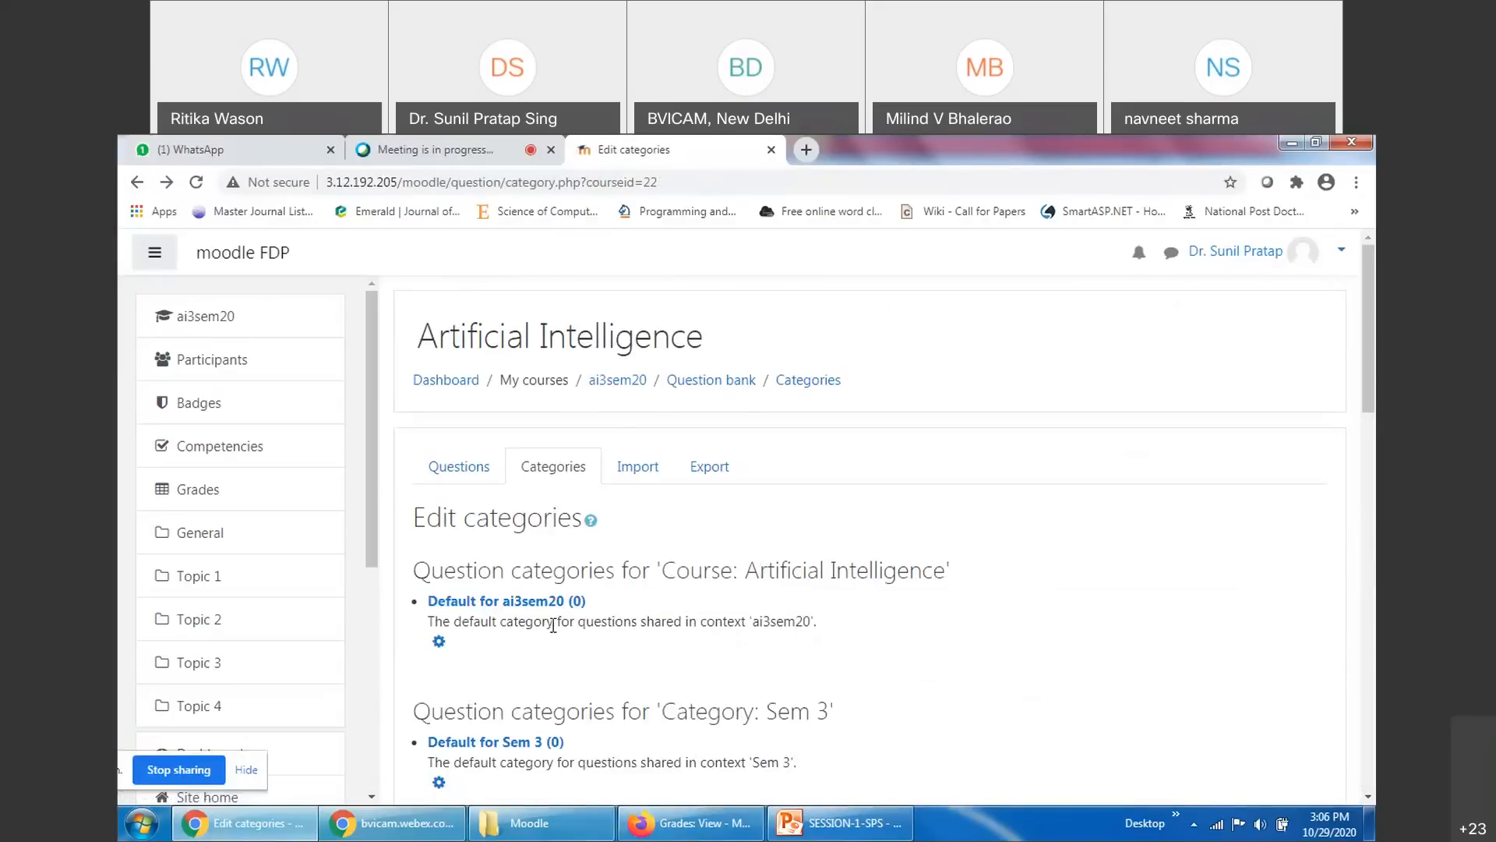
# Set the new question category's parent to Top for Artificial Intelligence
pyautogui.scroll(-1, 418, 353)
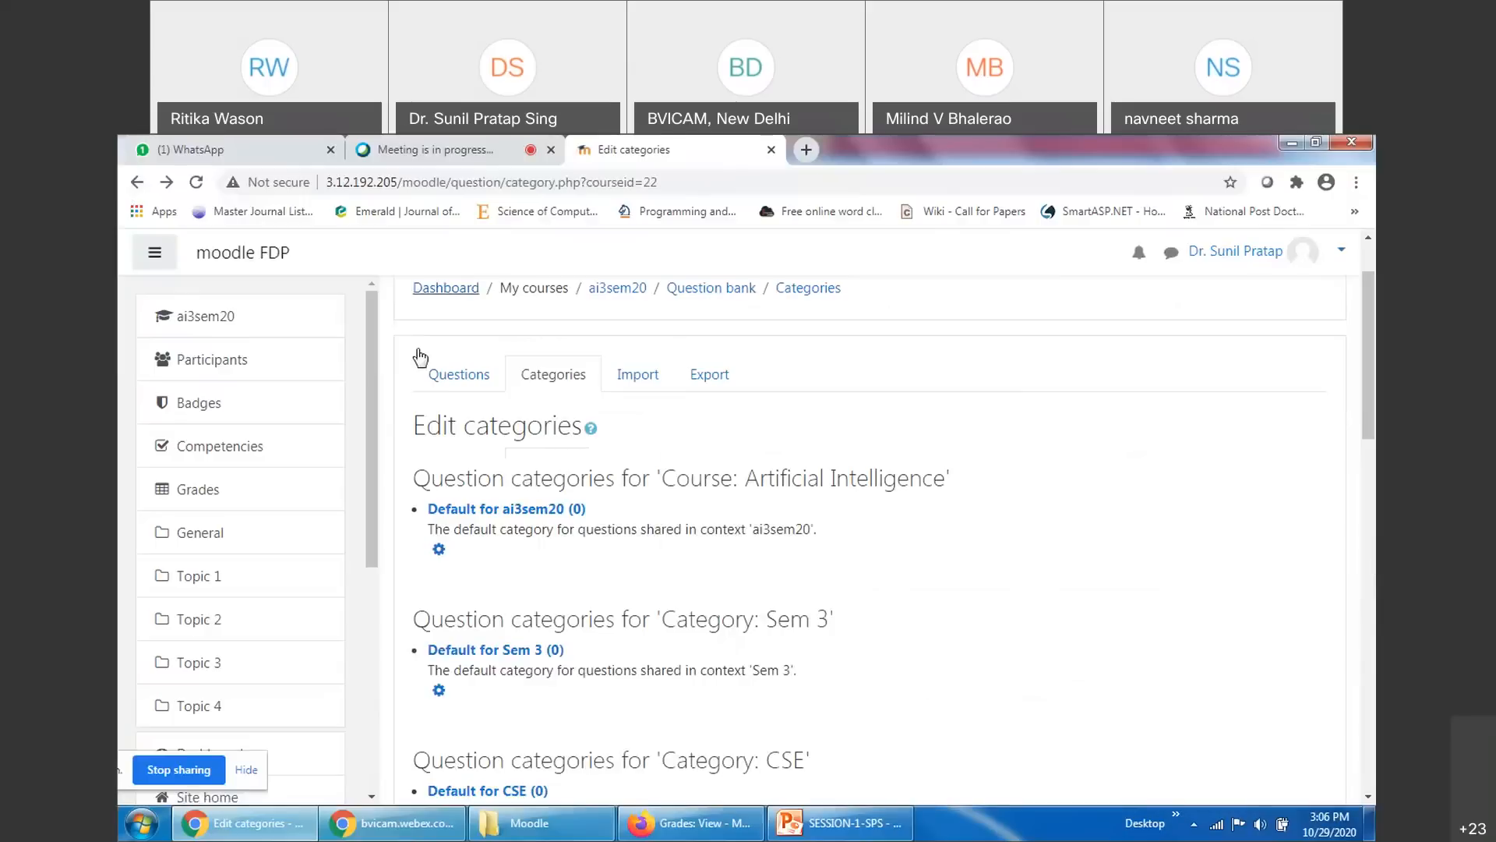
pyautogui.scroll(-6, 585, 658)
pyautogui.scroll(-5, 792, 548)
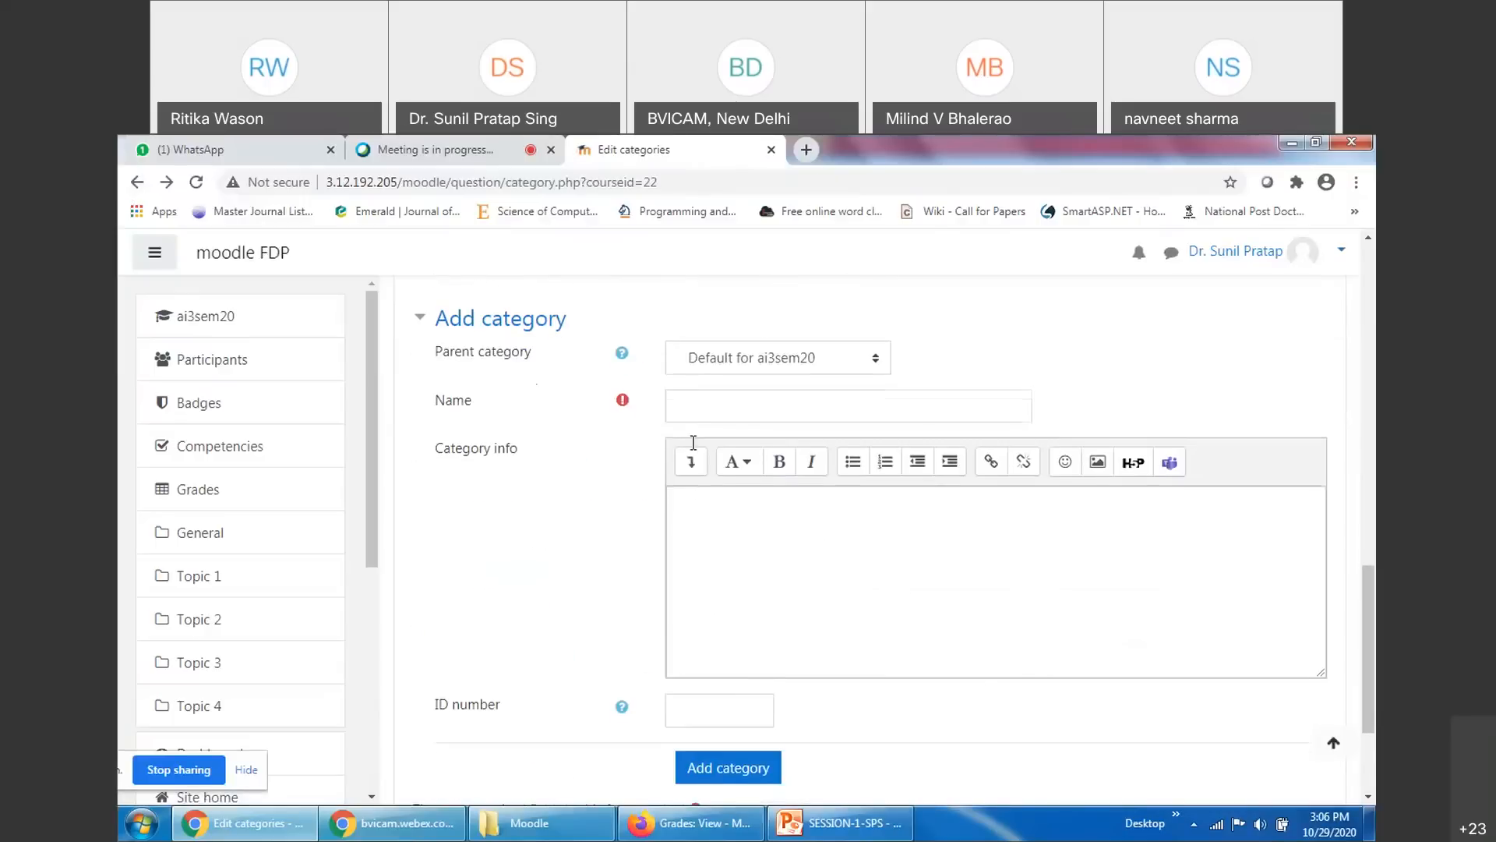
pyautogui.scroll(5, 702, 526)
pyautogui.scroll(-4, 734, 540)
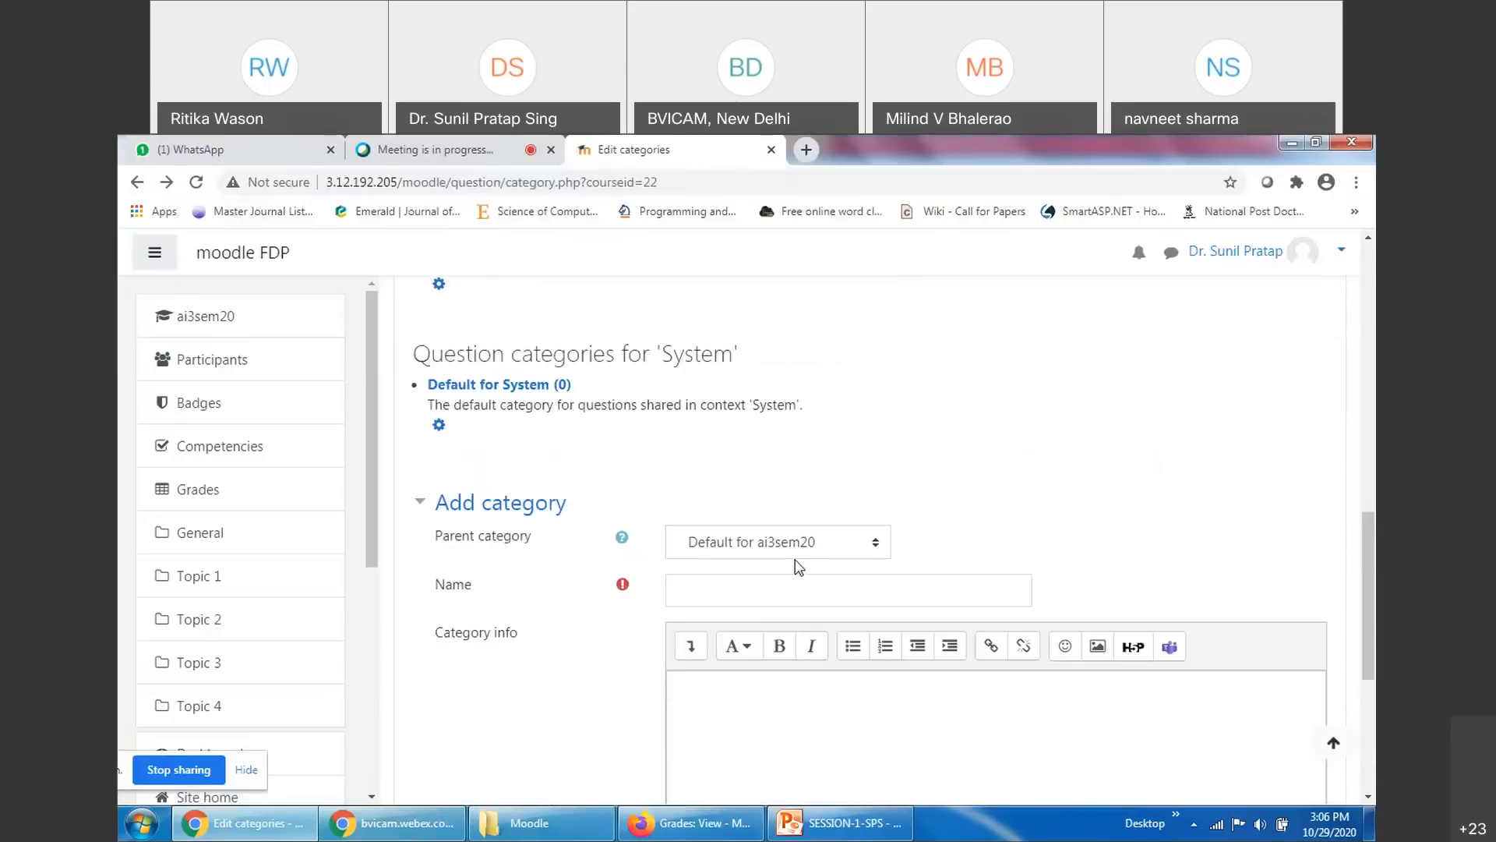
pyautogui.click(811, 545)
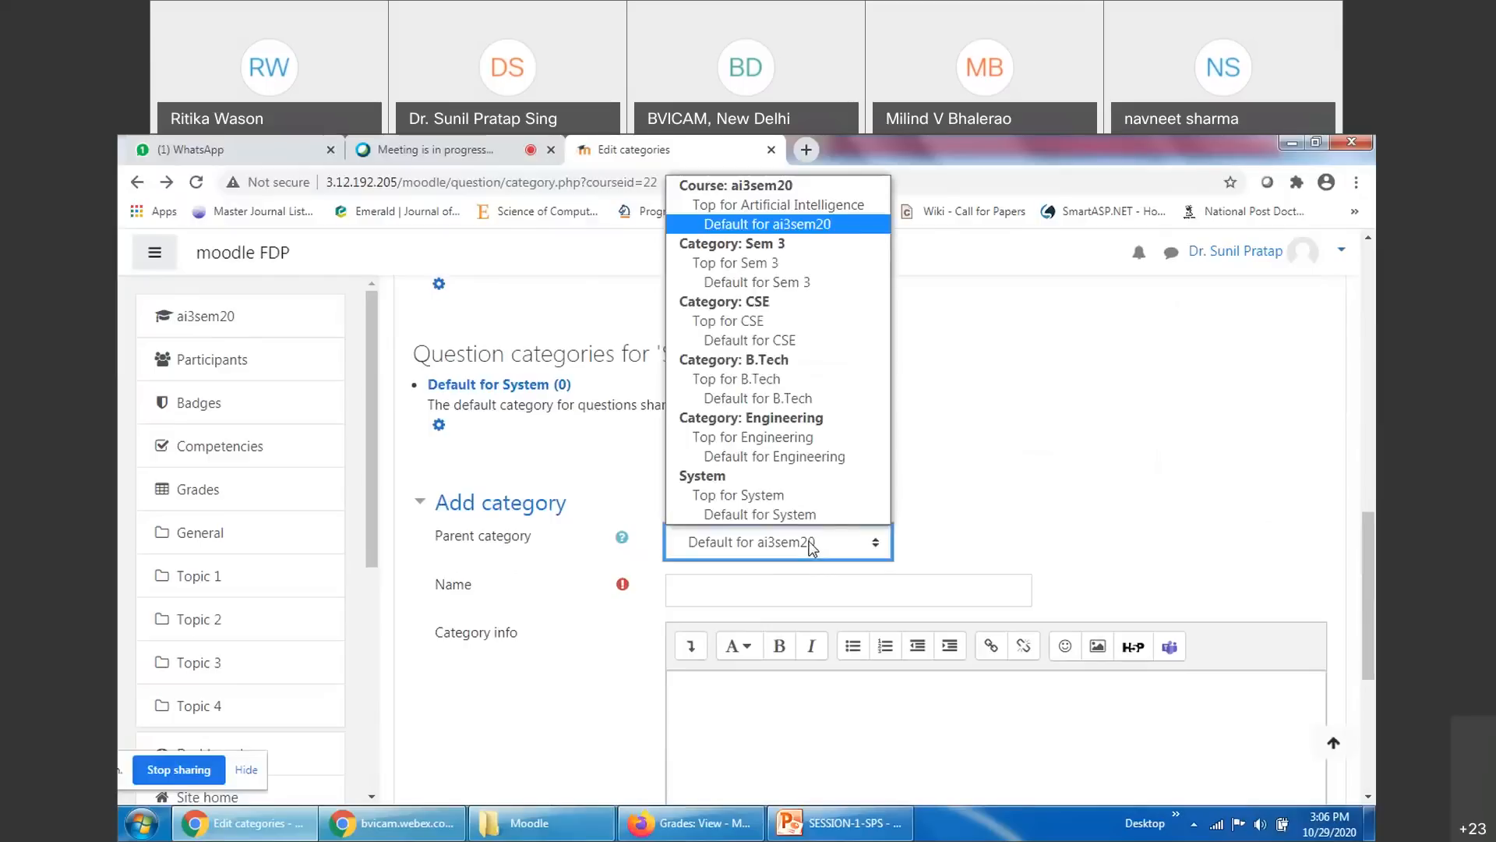
pyautogui.click(782, 206)
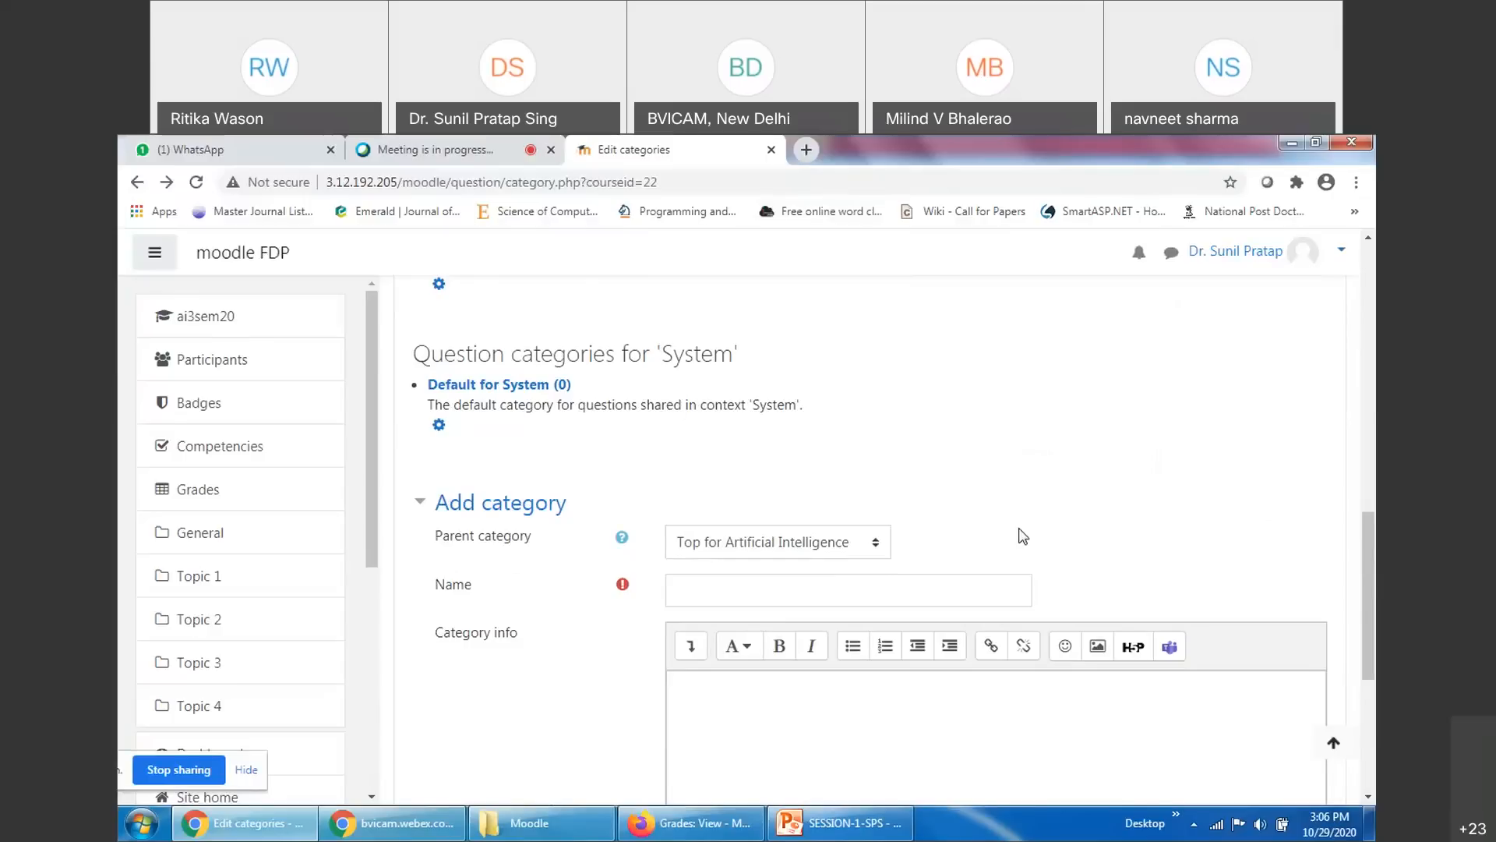
# Name the new question category "Multiple Choice Questions"
pyautogui.click(852, 591)
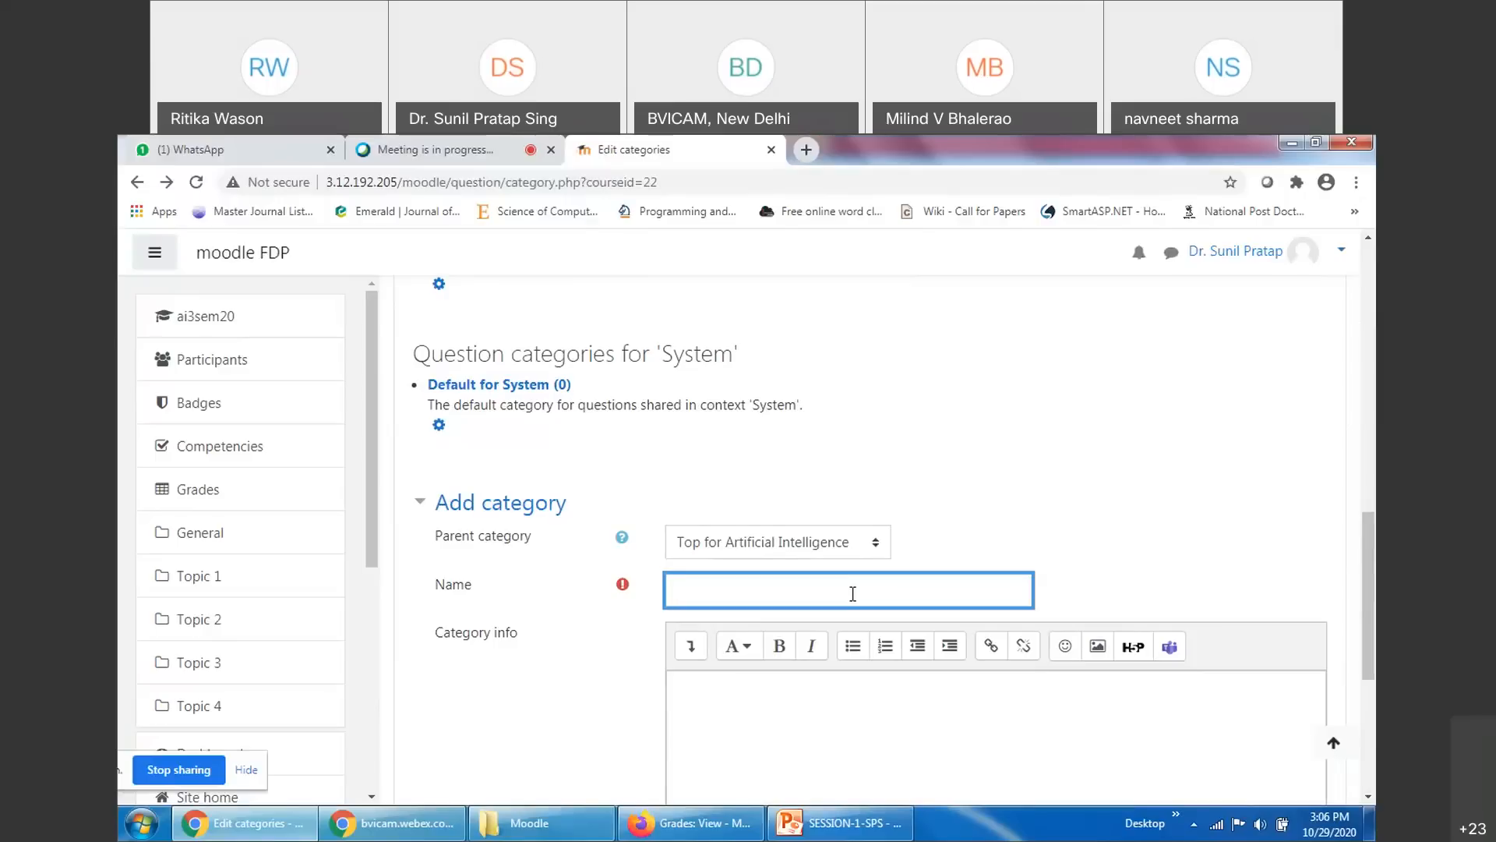
pyautogui.write('Multiple Choice Questi')
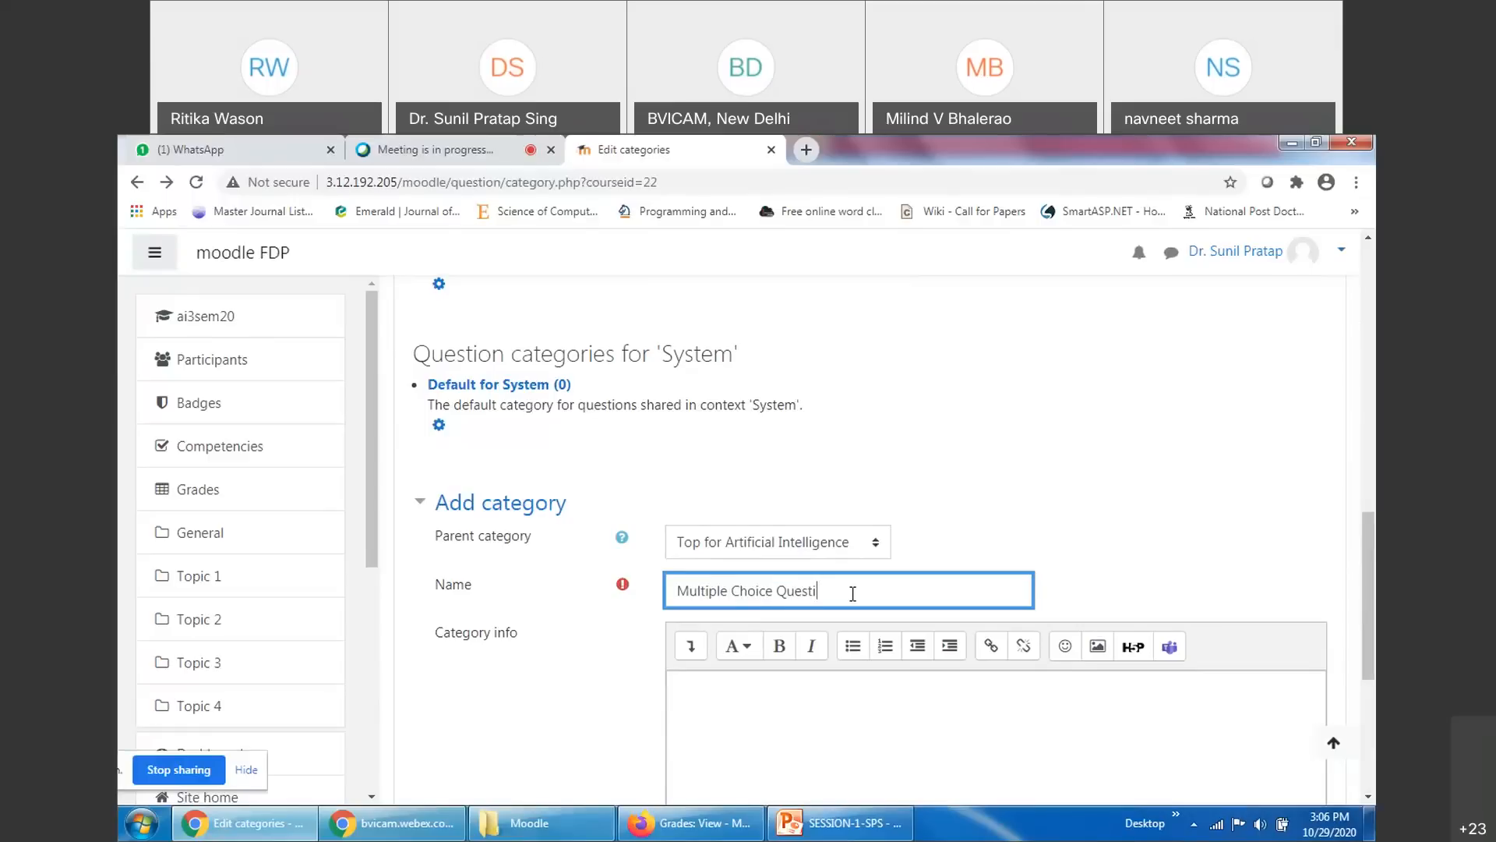
pyautogui.write('ons')
pyautogui.scroll(-2, 861, 594)
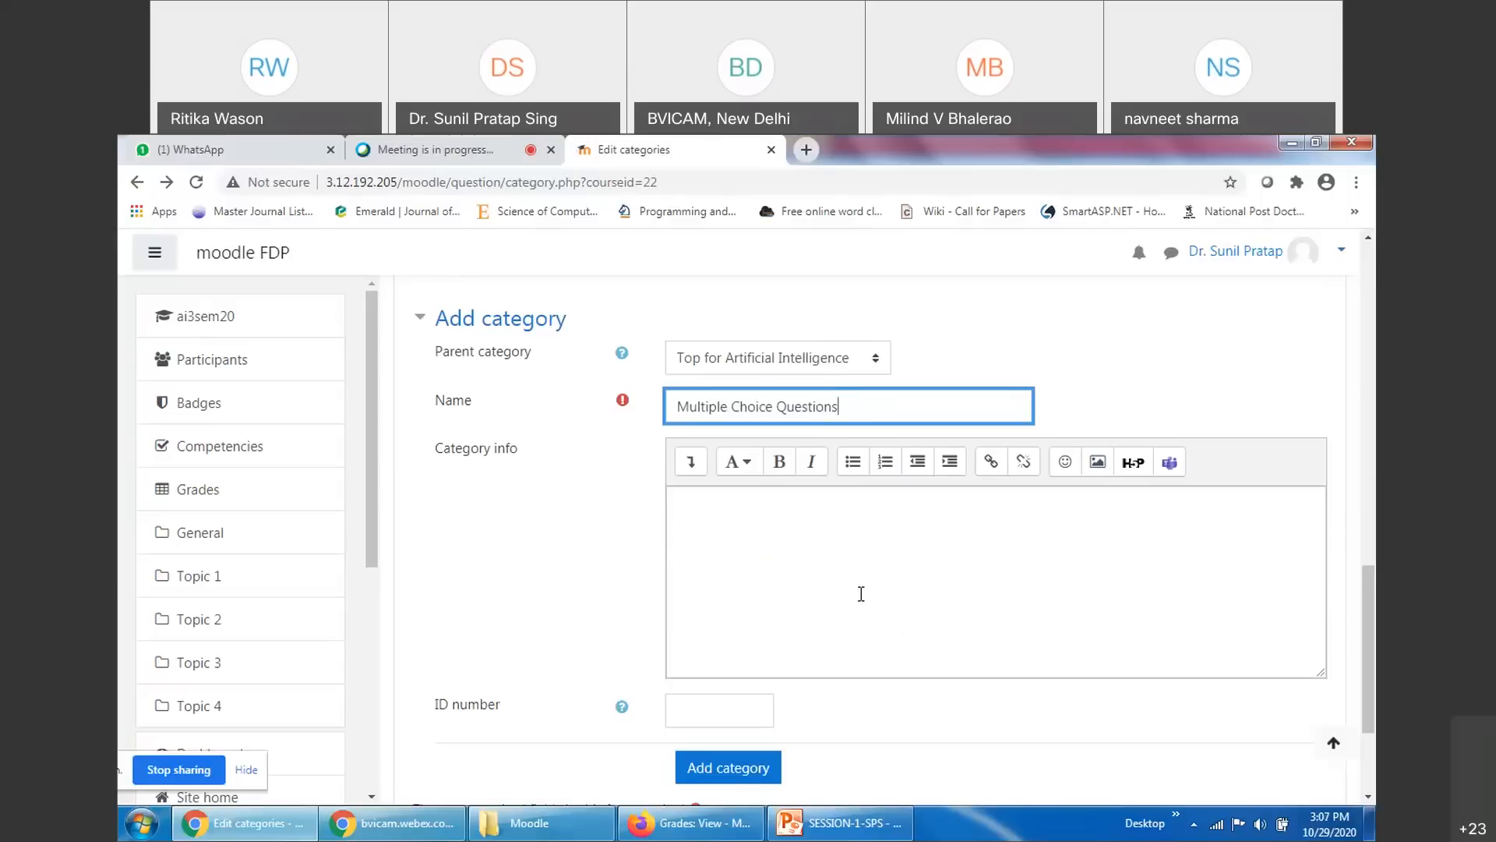
# Enter "Question Bank of Multiple Choice Questions" as the category info and add the category
pyautogui.click(861, 594)
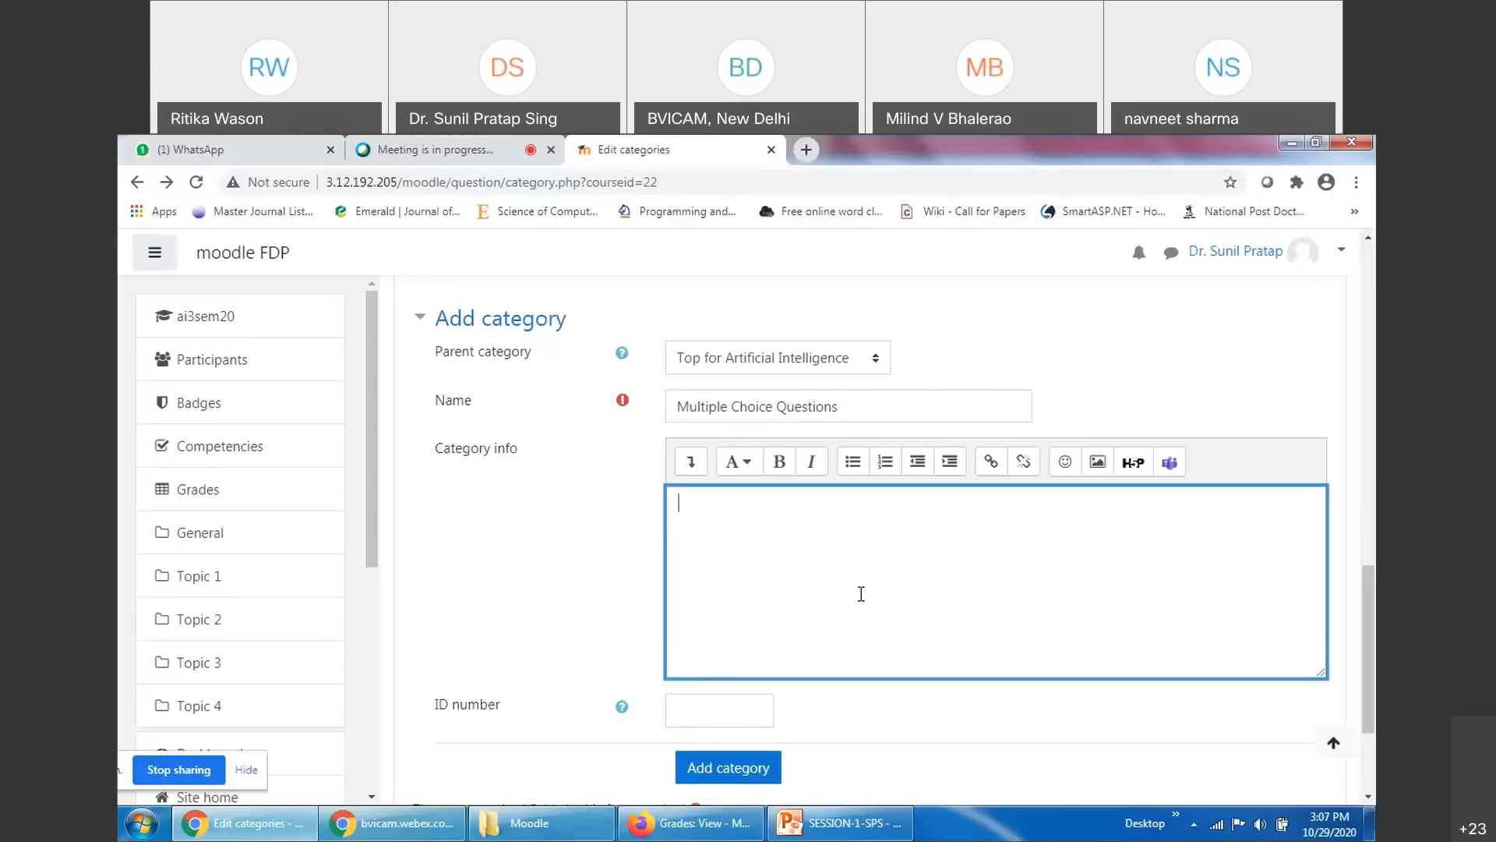
pyautogui.moveTo(852, 401); pyautogui.dragTo(668, 411)
pyautogui.hotkey('ctrl', 'c')
pyautogui.click(767, 551)
pyautogui.hotkey('ctrl', 'v')
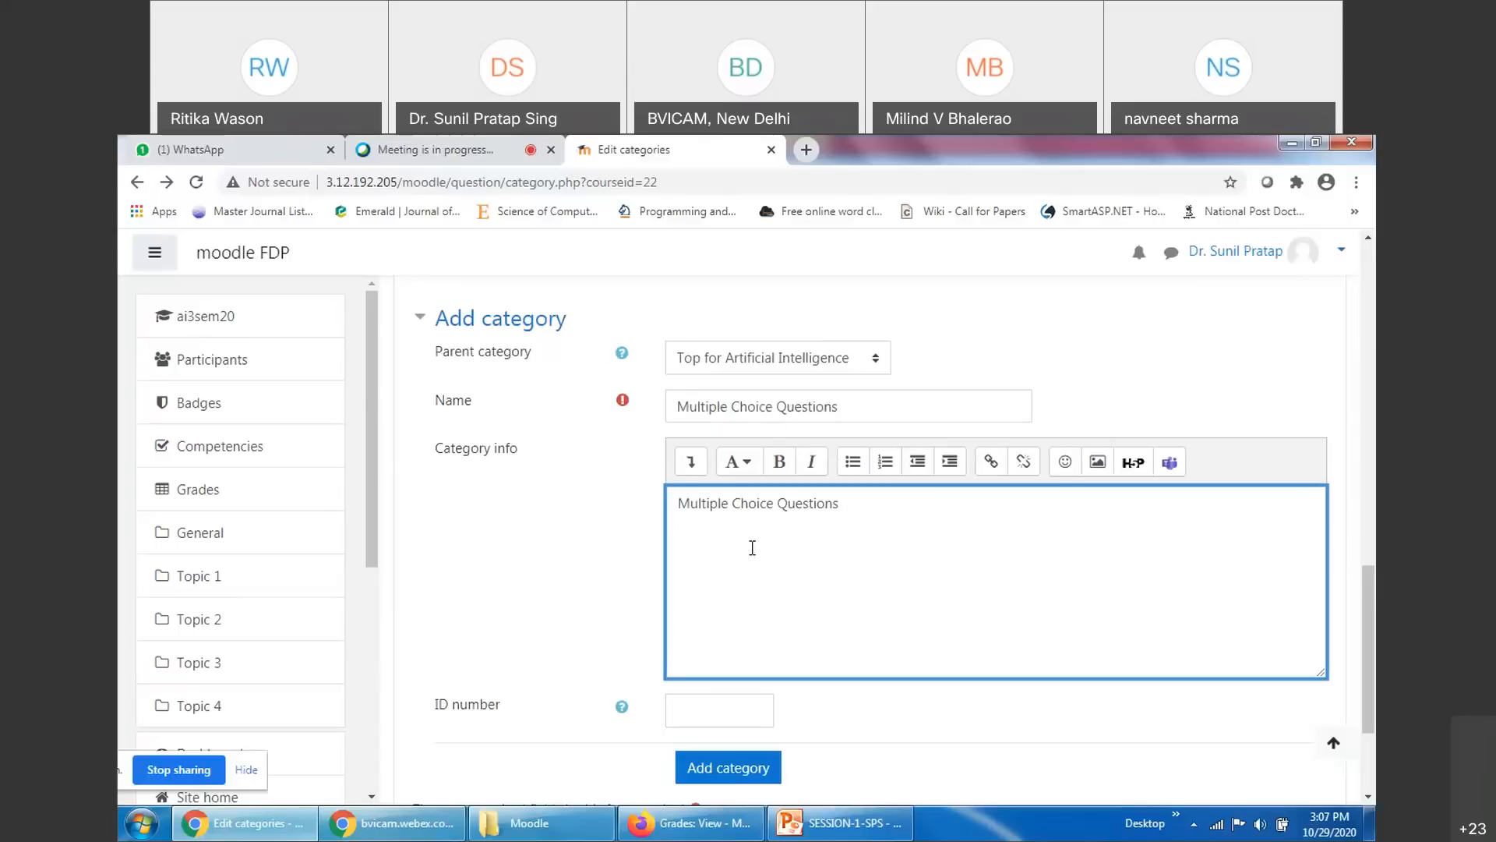
pyautogui.press('Home')
pyautogui.write('Questio')
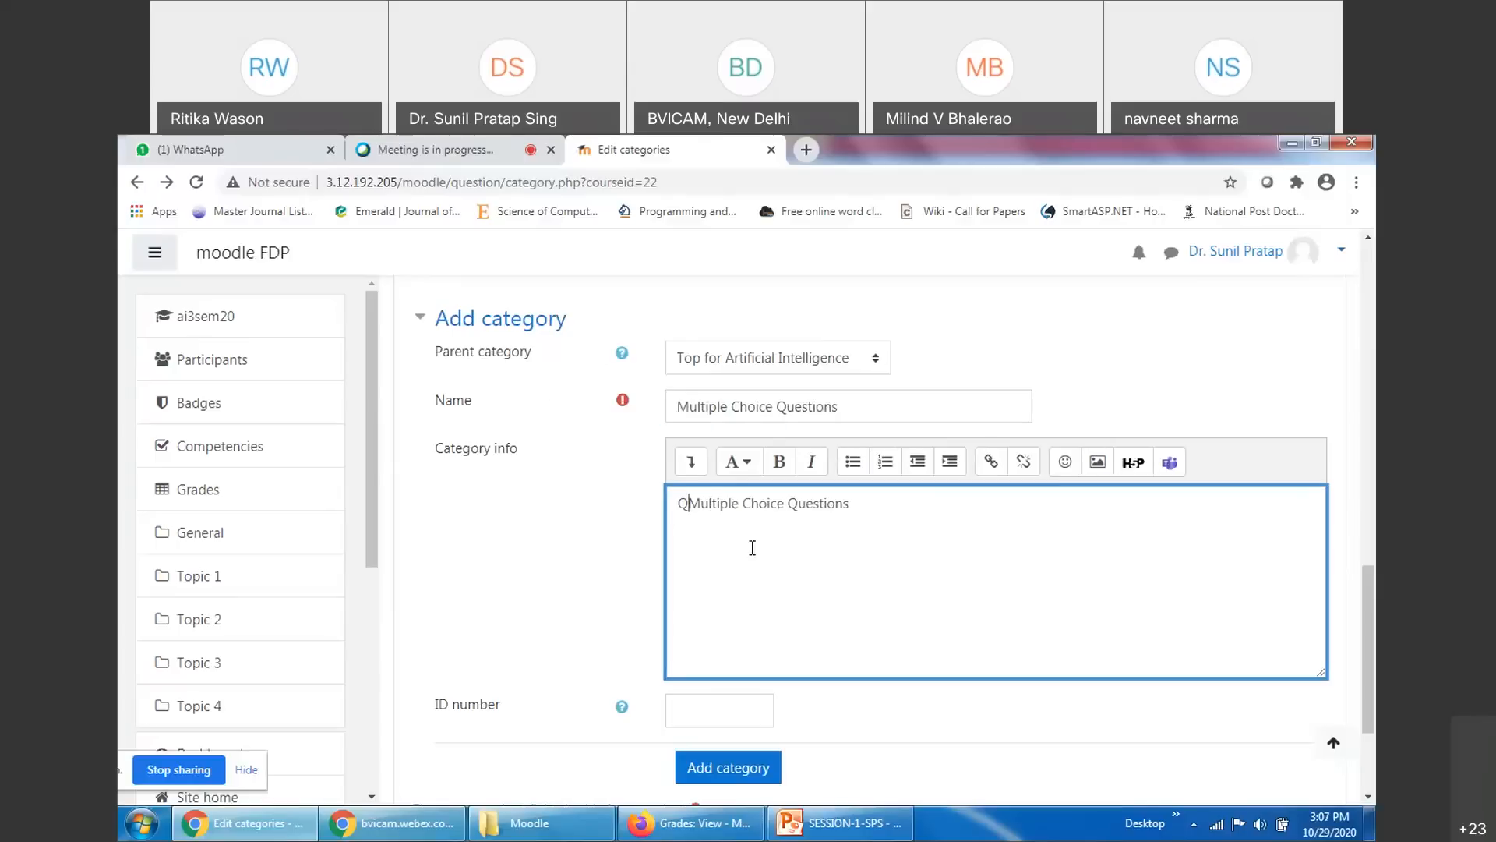
pyautogui.write('n Bank of')
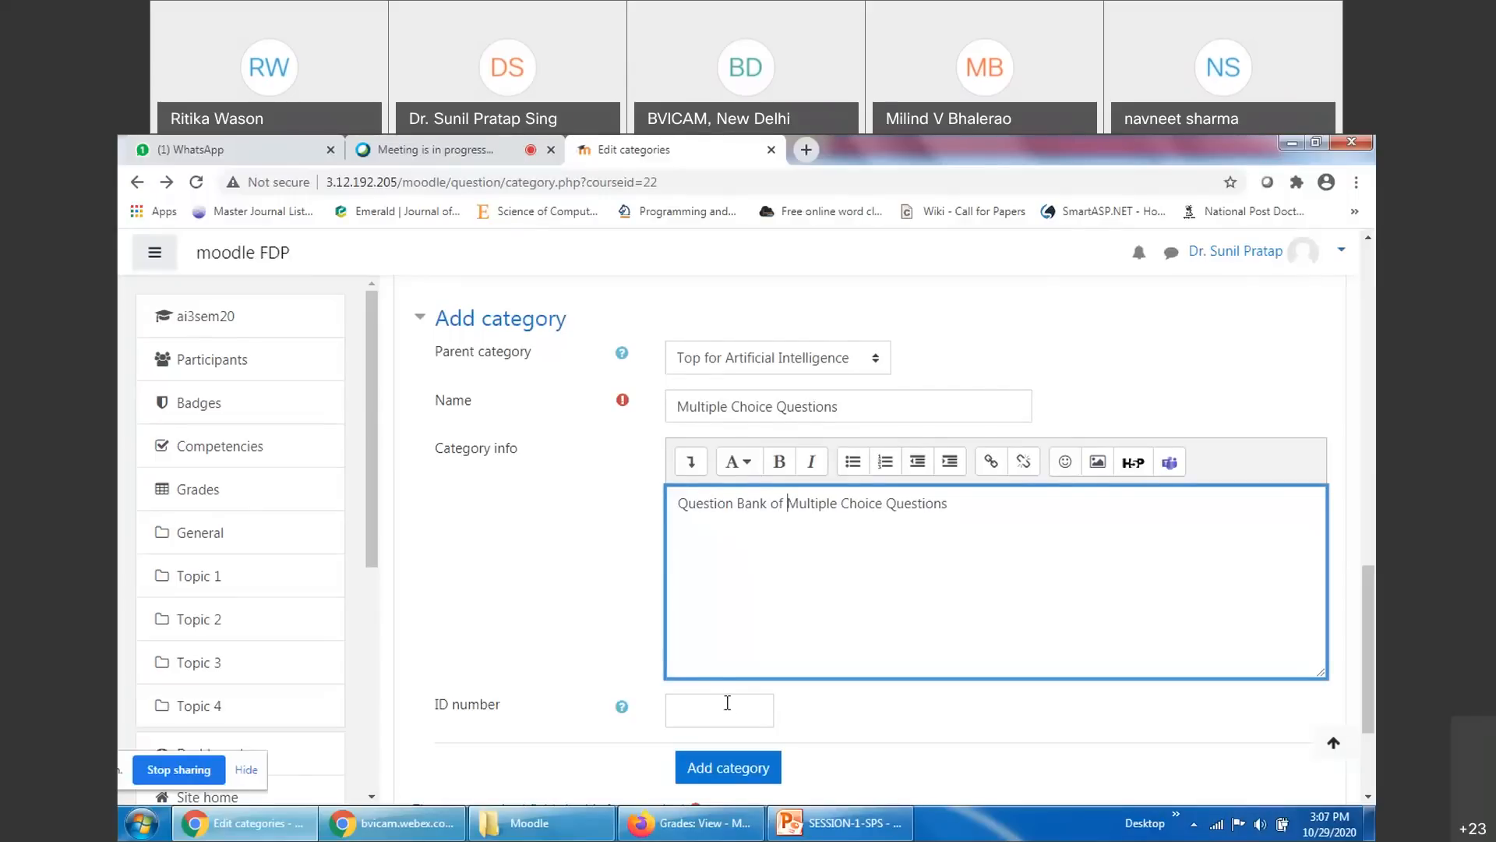
pyautogui.scroll(-3, 780, 663)
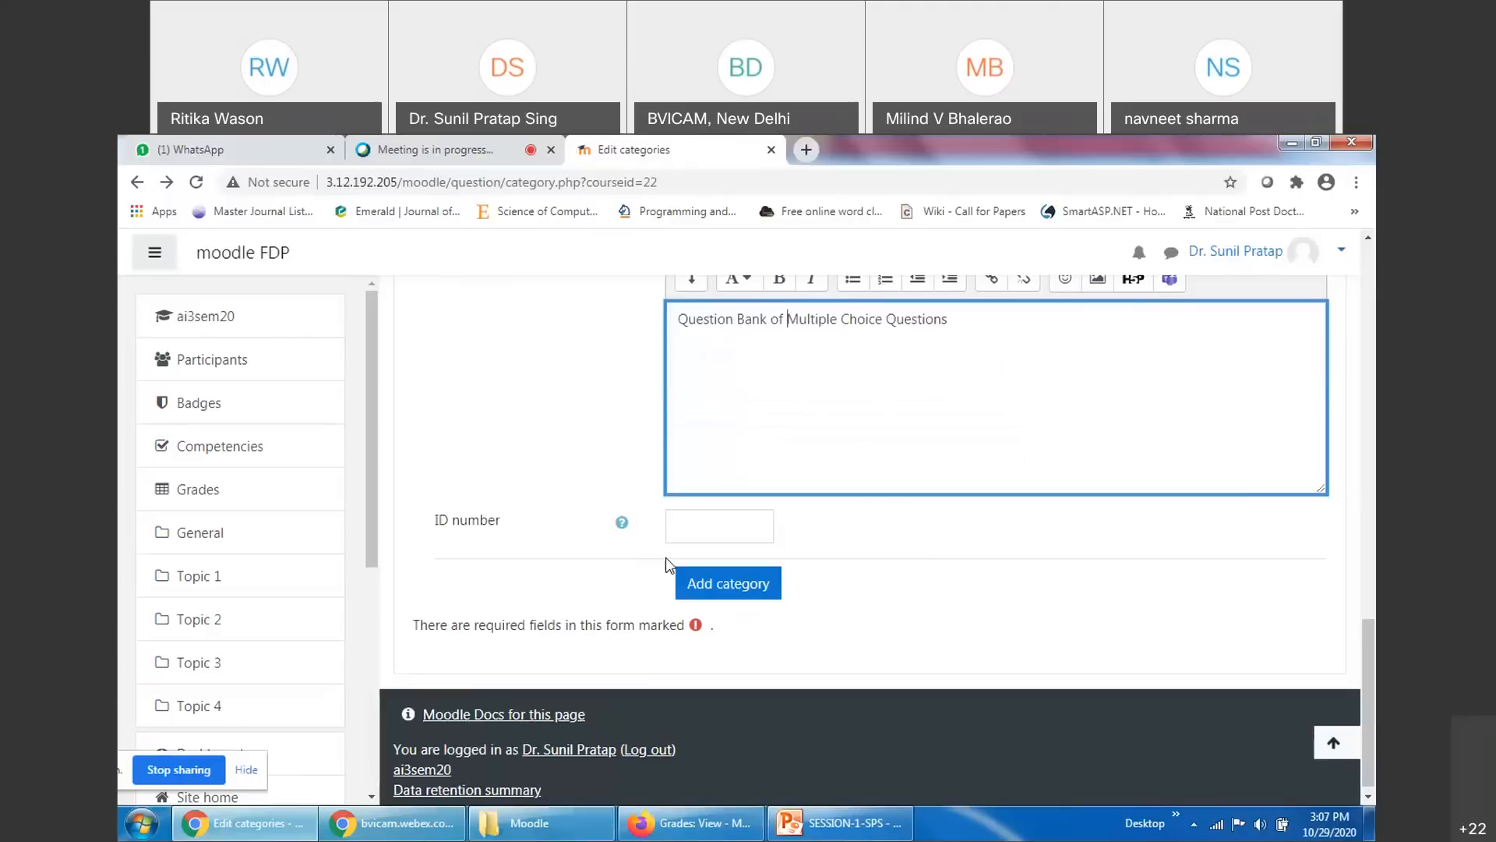
pyautogui.click(701, 582)
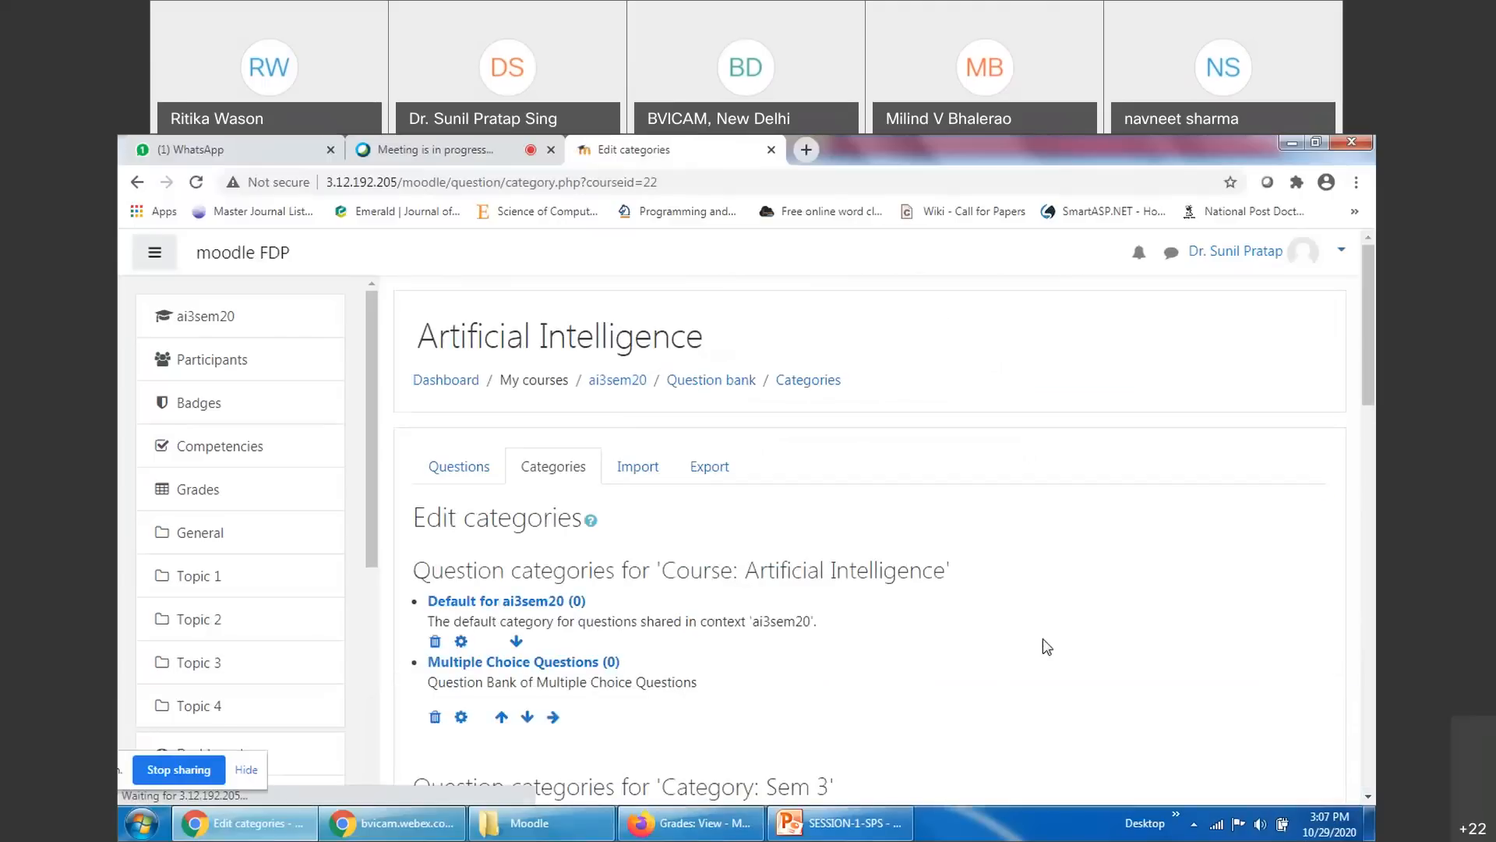
# Delete the Default for ai3sem20 question category from the Artificial Intelligence course
pyautogui.scroll(-1, 1052, 647)
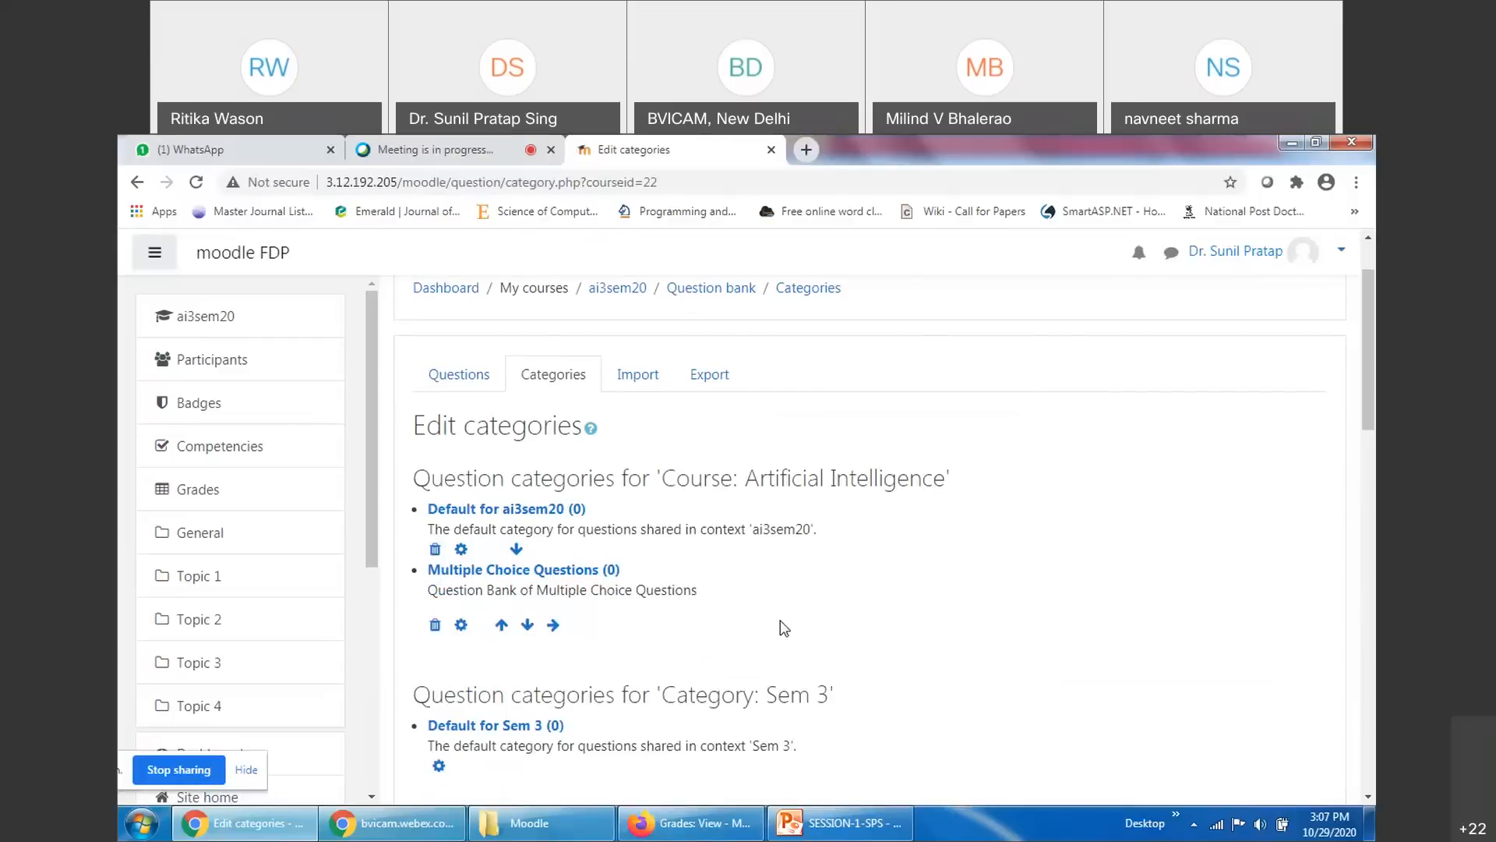
pyautogui.click(435, 551)
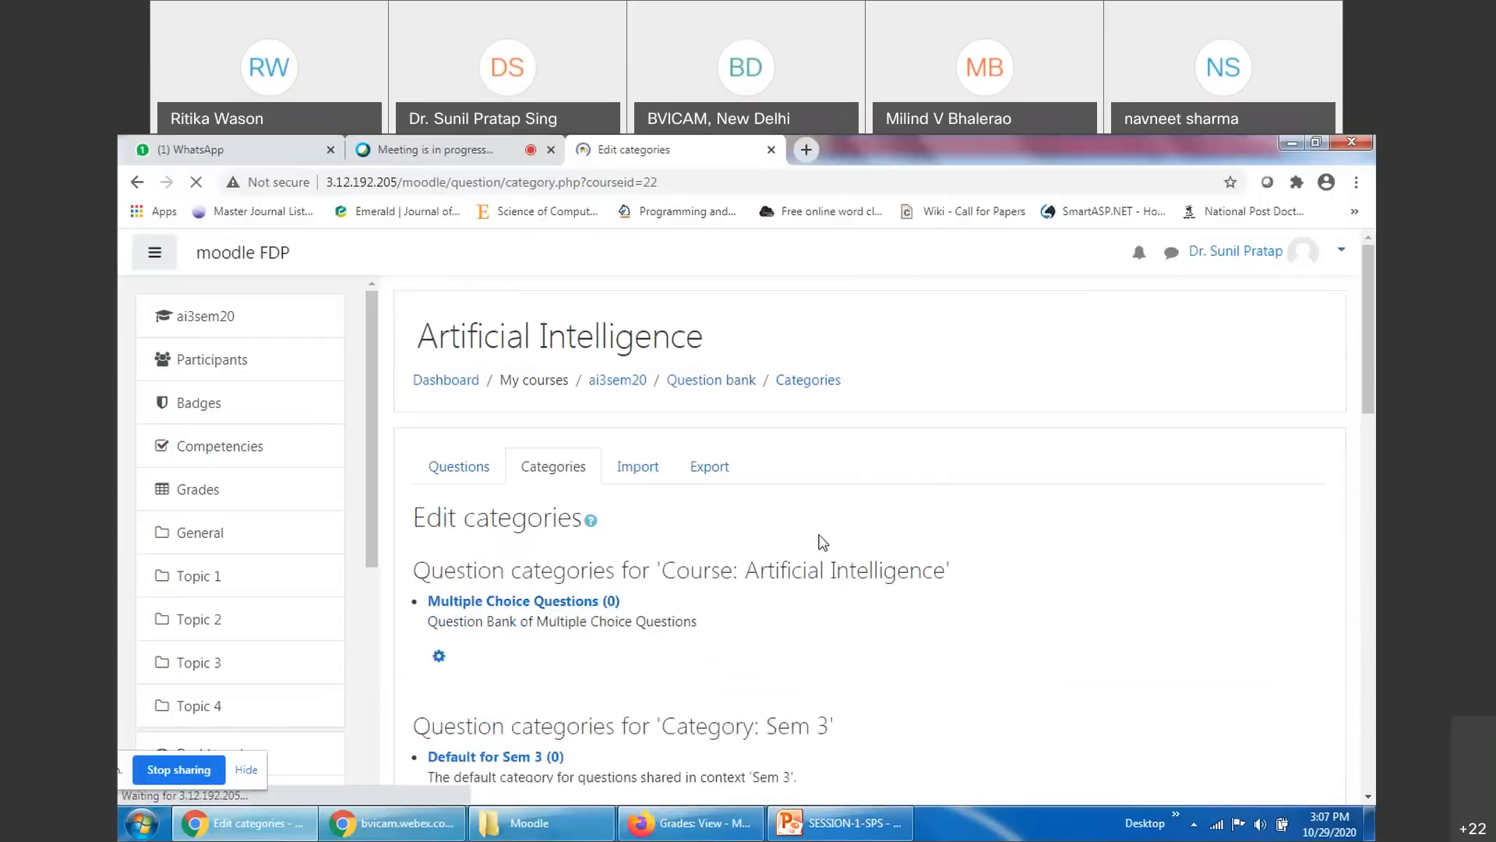
pyautogui.moveTo(746, 571); pyautogui.dragTo(951, 567)
pyautogui.scroll(-1, 930, 580)
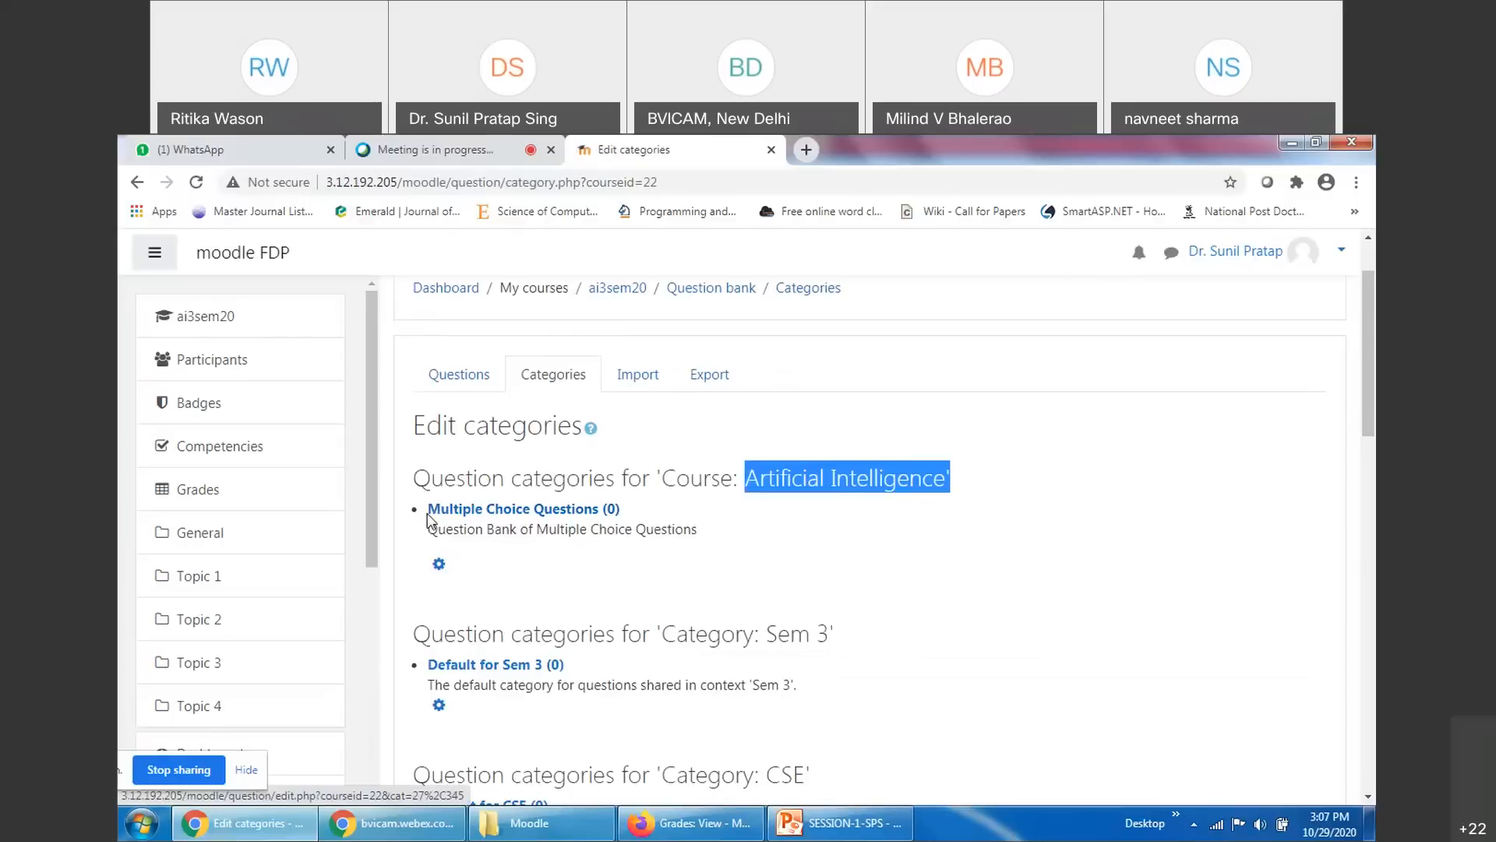
pyautogui.click(639, 516)
# Set the next new category's parent to Top for Artificial Intelligence and name it "True False Questions"
pyautogui.scroll(-5, 808, 661)
pyautogui.scroll(-5, 829, 686)
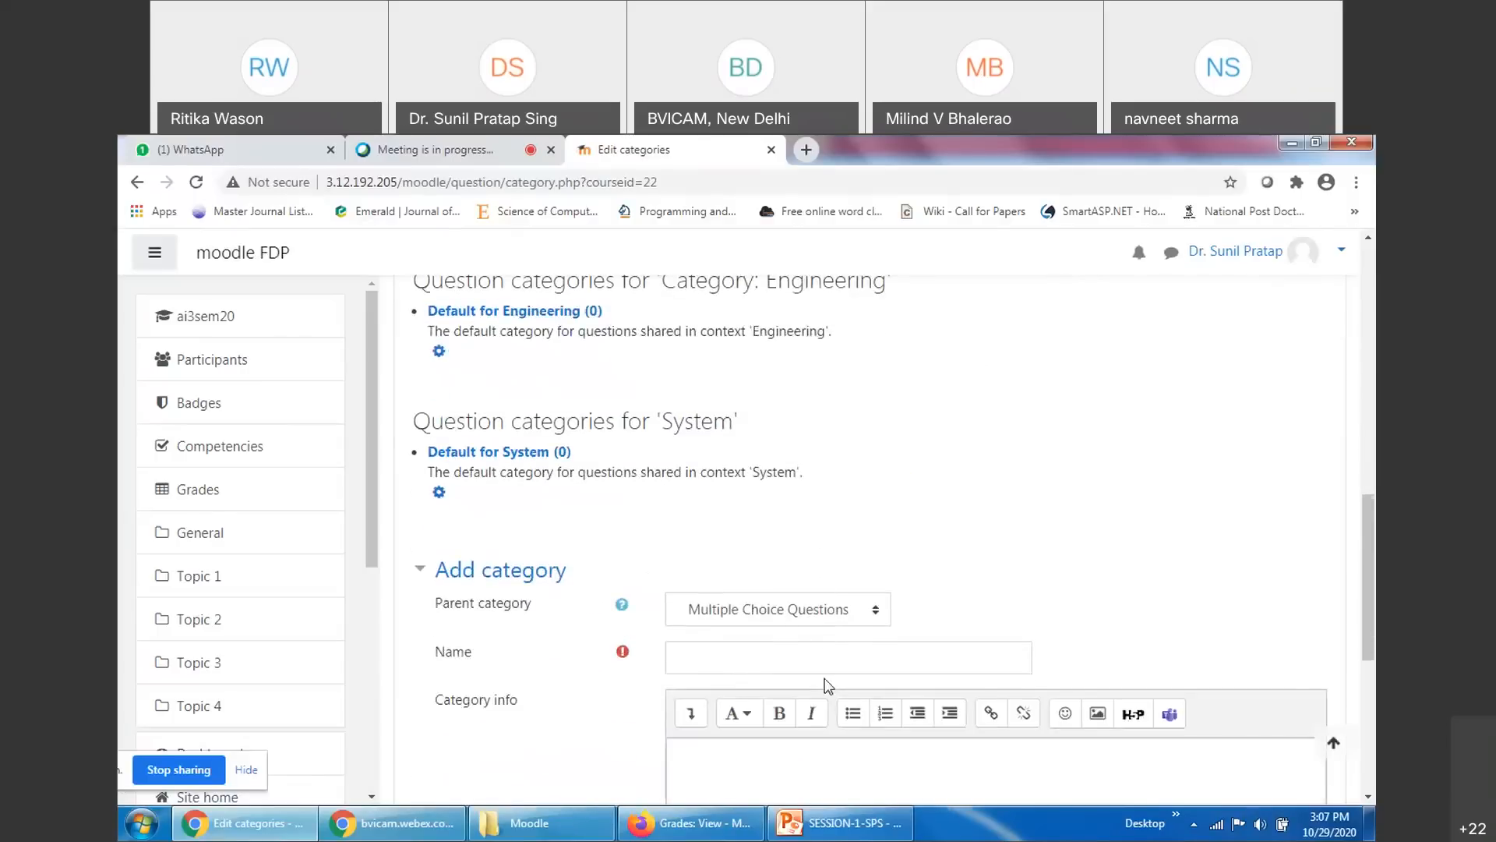
pyautogui.scroll(-2, 828, 686)
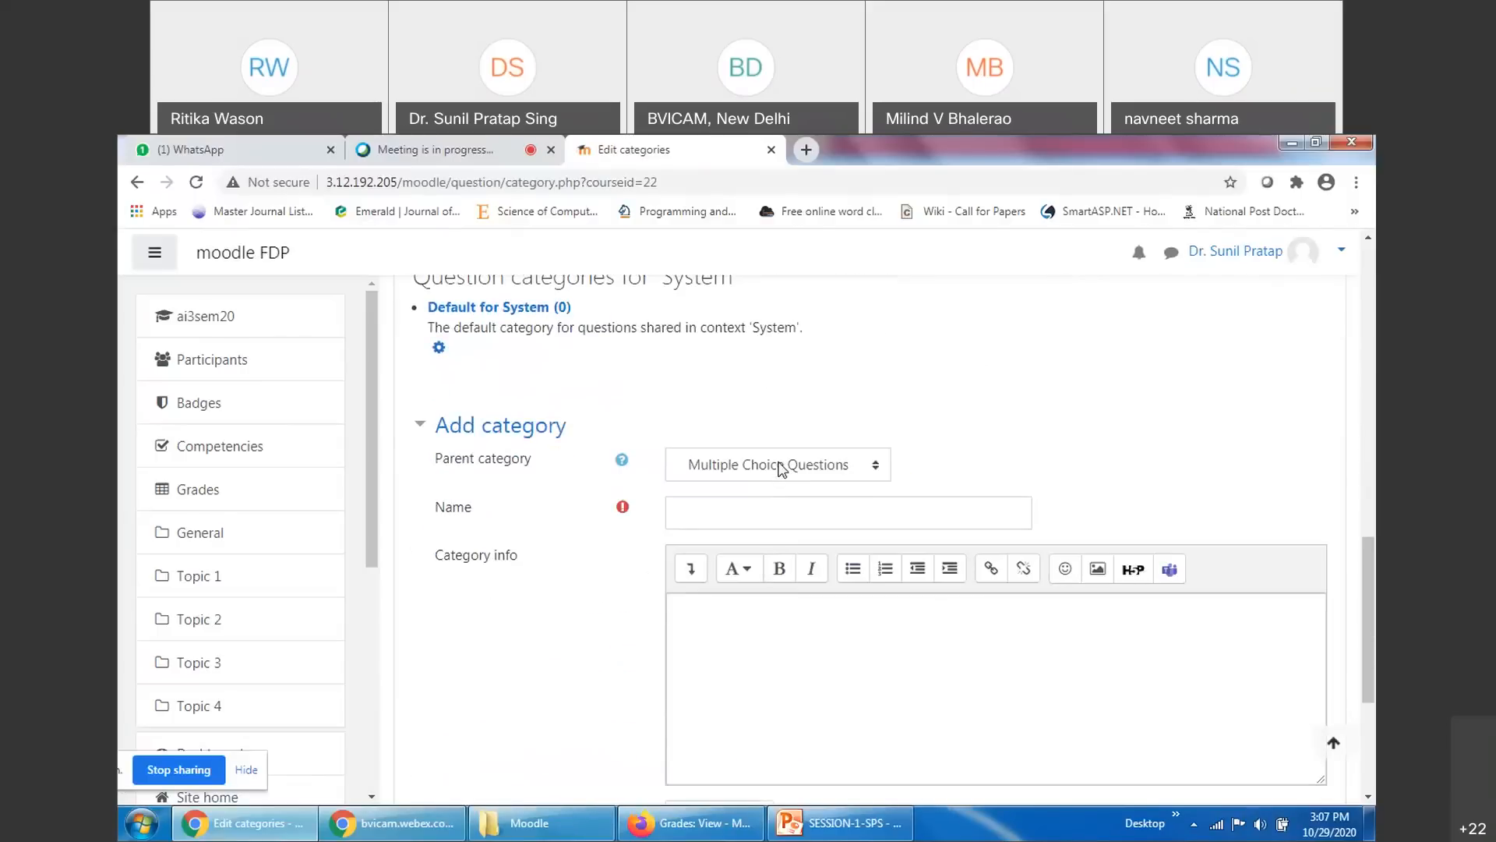
pyautogui.click(781, 466)
pyautogui.click(777, 507)
pyautogui.write('True Fals')
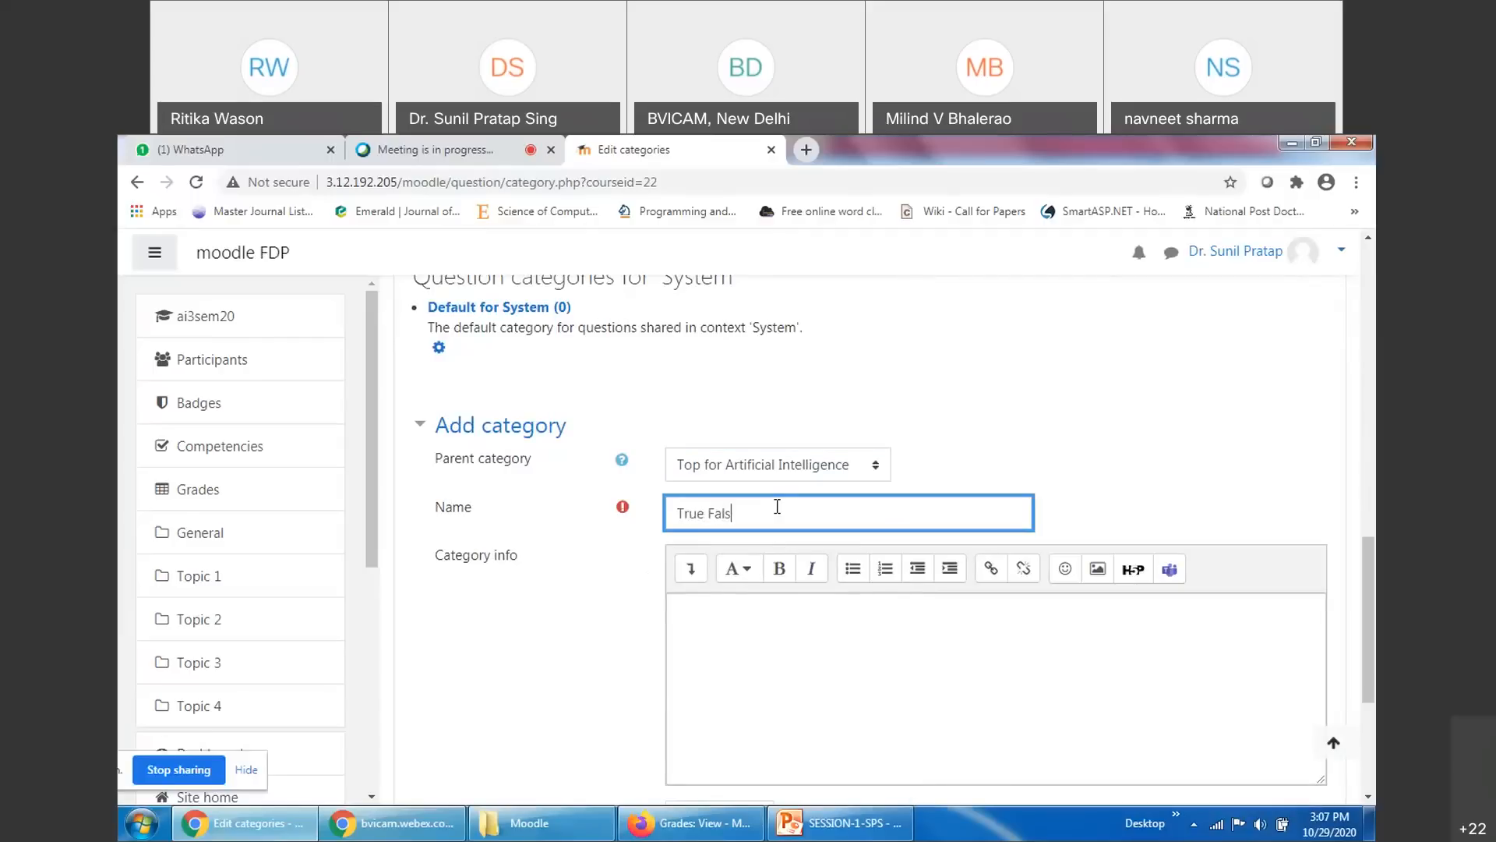
pyautogui.write('e Questions')
# Enter "Question Bank of True False Questions" as the category info and add the category
pyautogui.doubleClick(744, 519)
pyautogui.moveTo(744, 519); pyautogui.dragTo(653, 528)
pyautogui.hotkey('ctrl', 'c')
pyautogui.click(728, 612)
pyautogui.hotkey('ctrl', 'v')
pyautogui.click(677, 614)
pyautogui.write('Question oBank of')
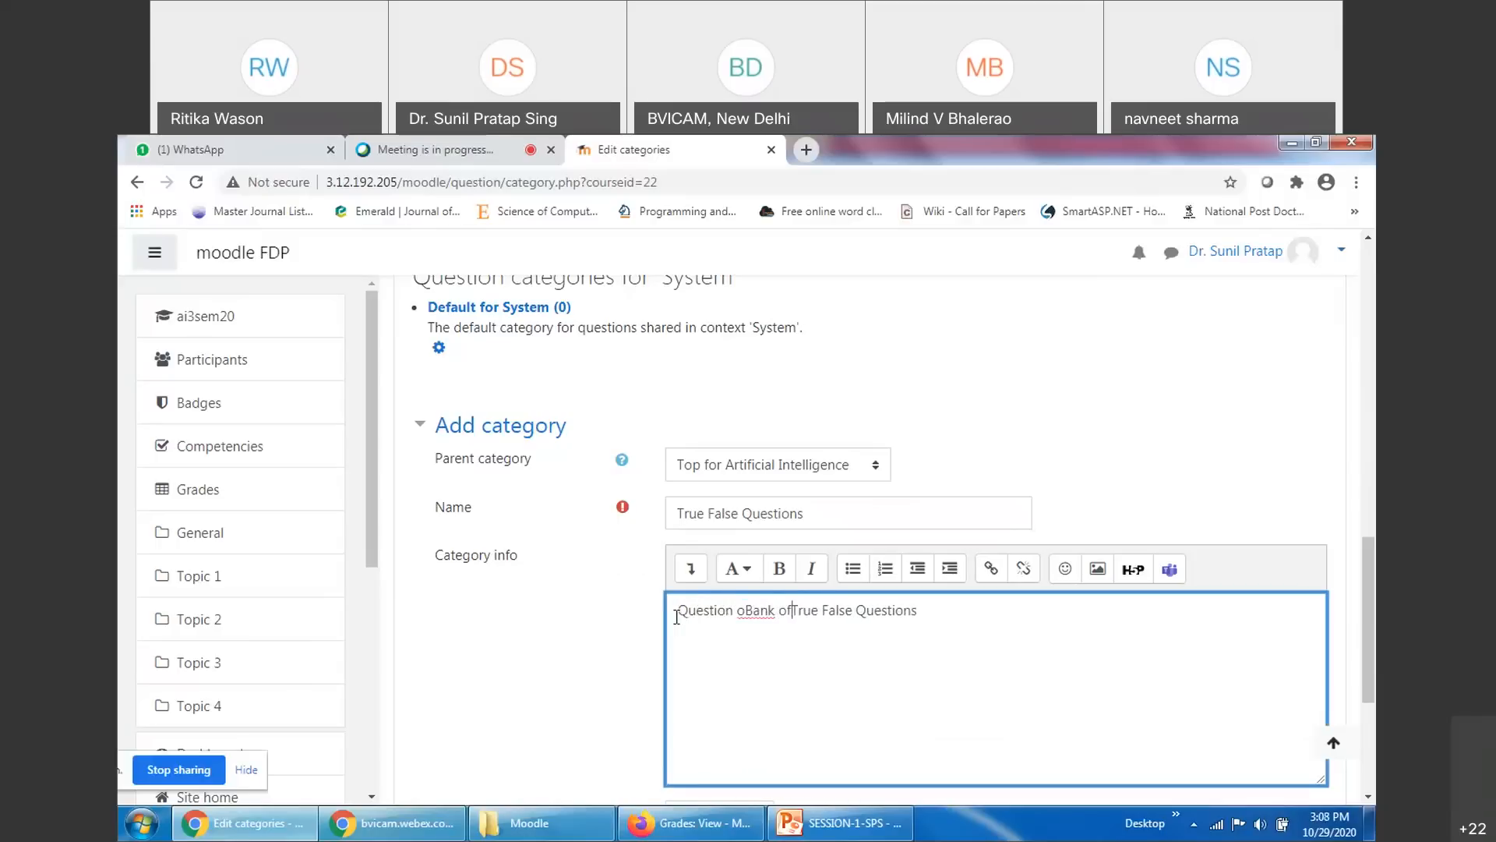
pyautogui.press('Left')
pyautogui.press('Left')
pyautogui.press('Left')
pyautogui.press('Left')
pyautogui.press('Left')
pyautogui.press('Left')
pyautogui.press('Left')
pyautogui.press('Left')
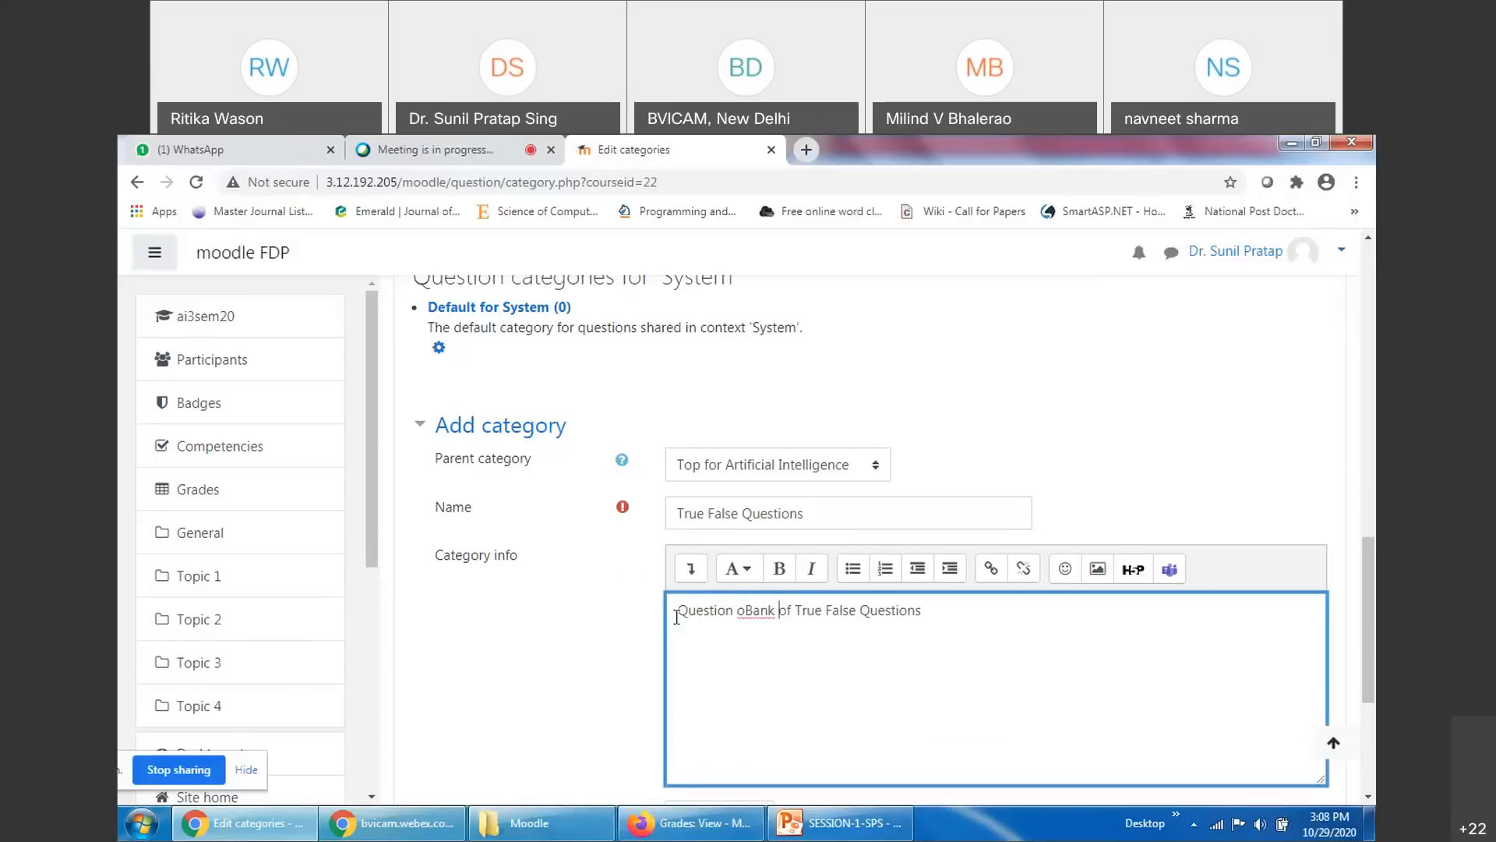
pyautogui.press('BackSpace')
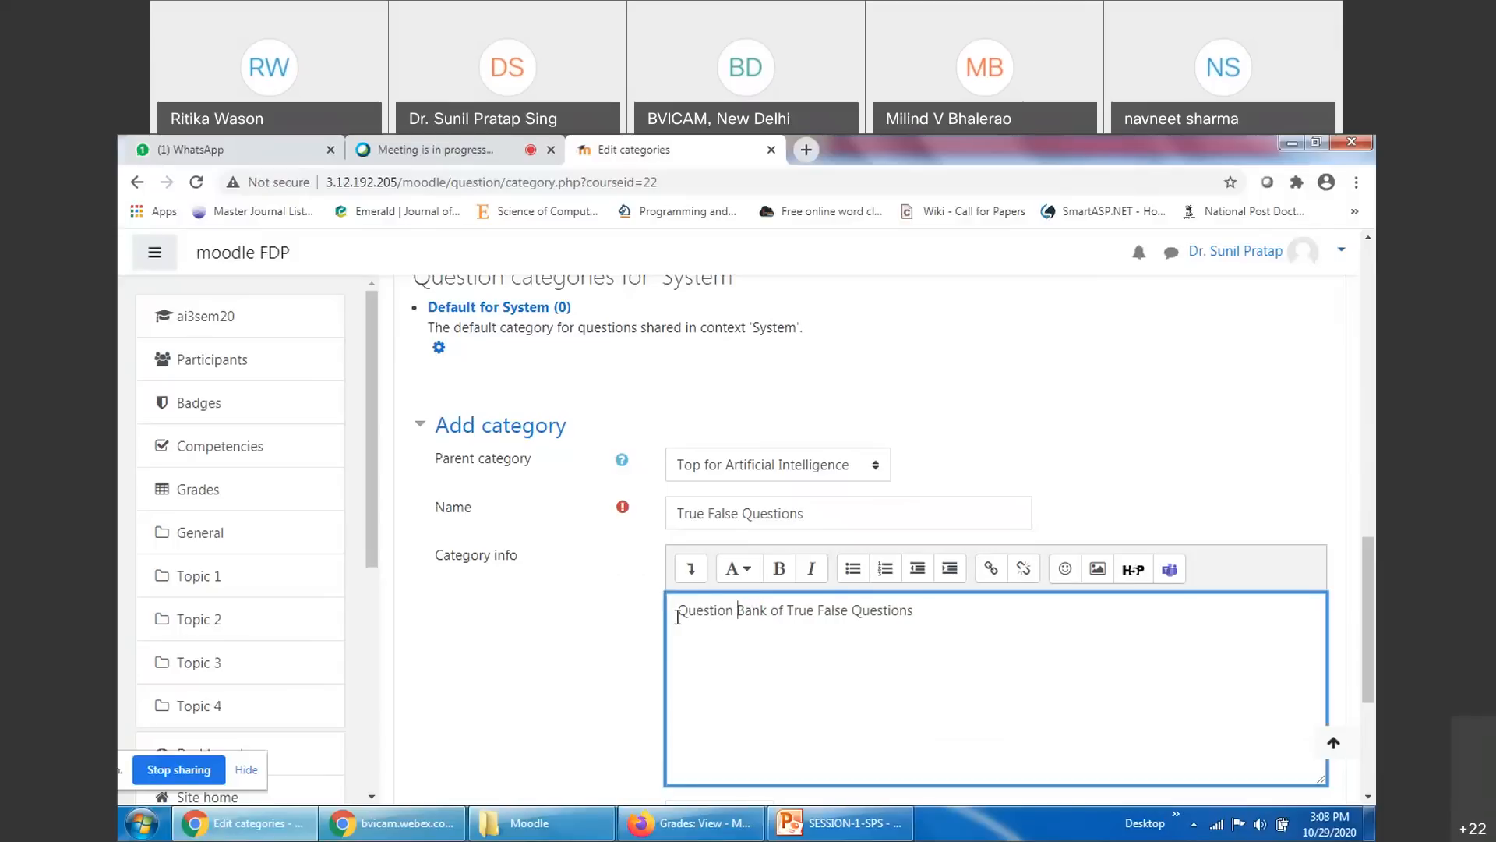
pyautogui.scroll(-4, 732, 647)
pyautogui.click(736, 614)
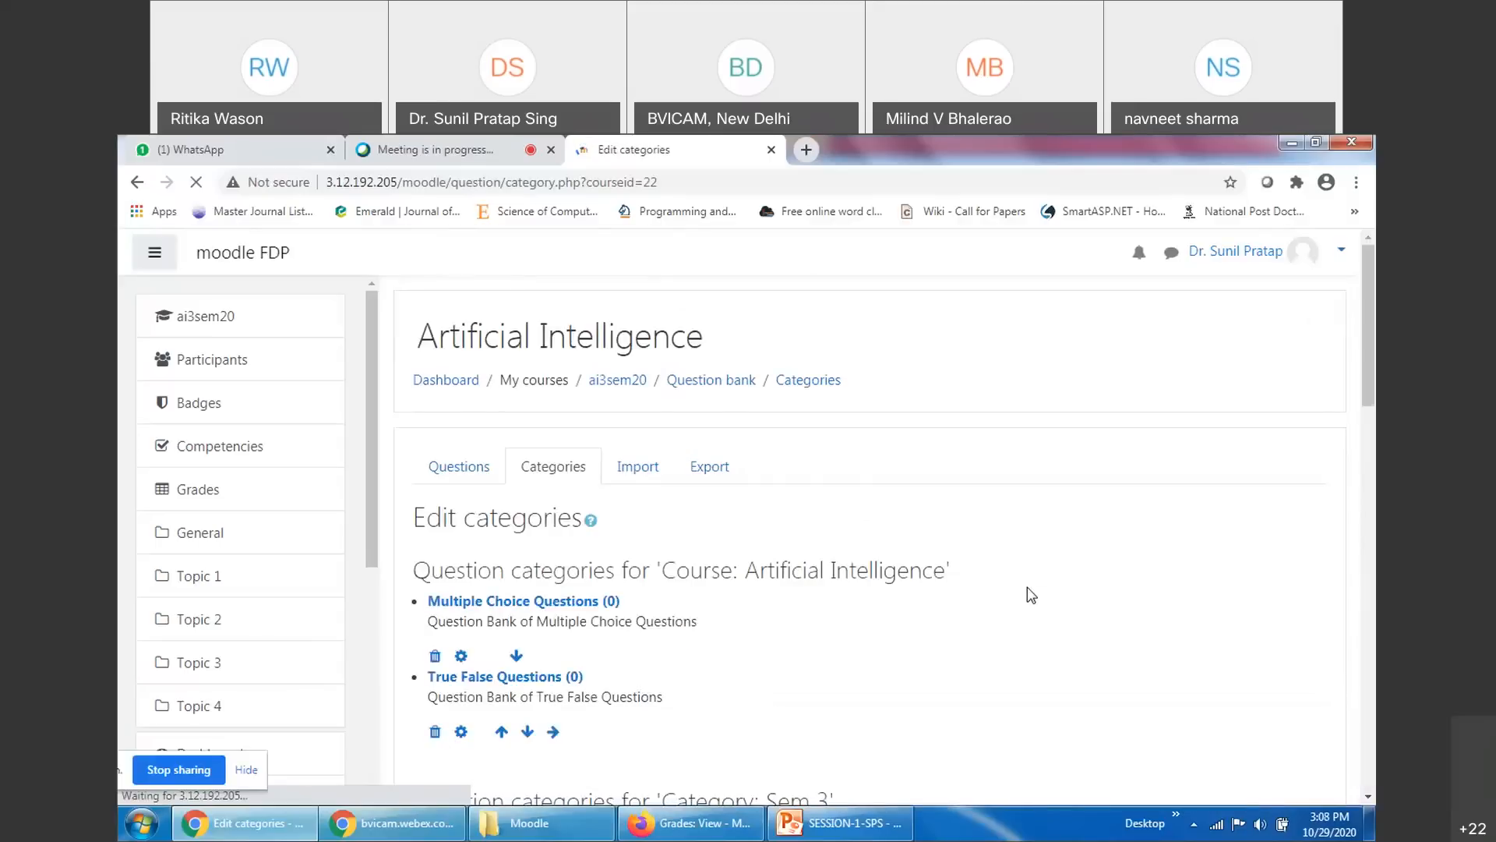
# Switch to the Webex meeting to check the participants' chat and return to the Moodle category list
pyautogui.scroll(-1, 1027, 589)
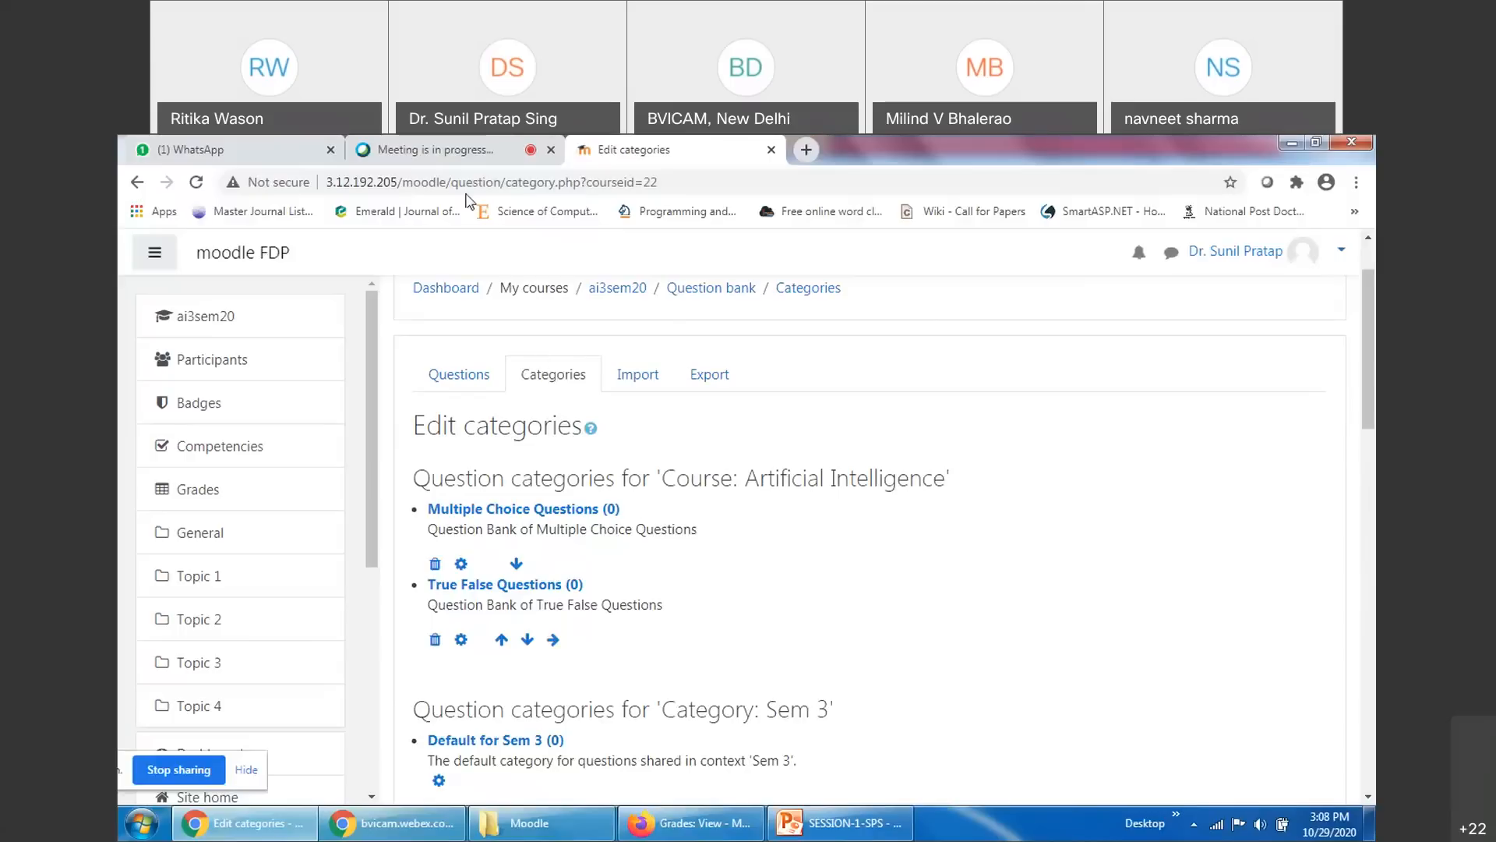
pyautogui.click(445, 149)
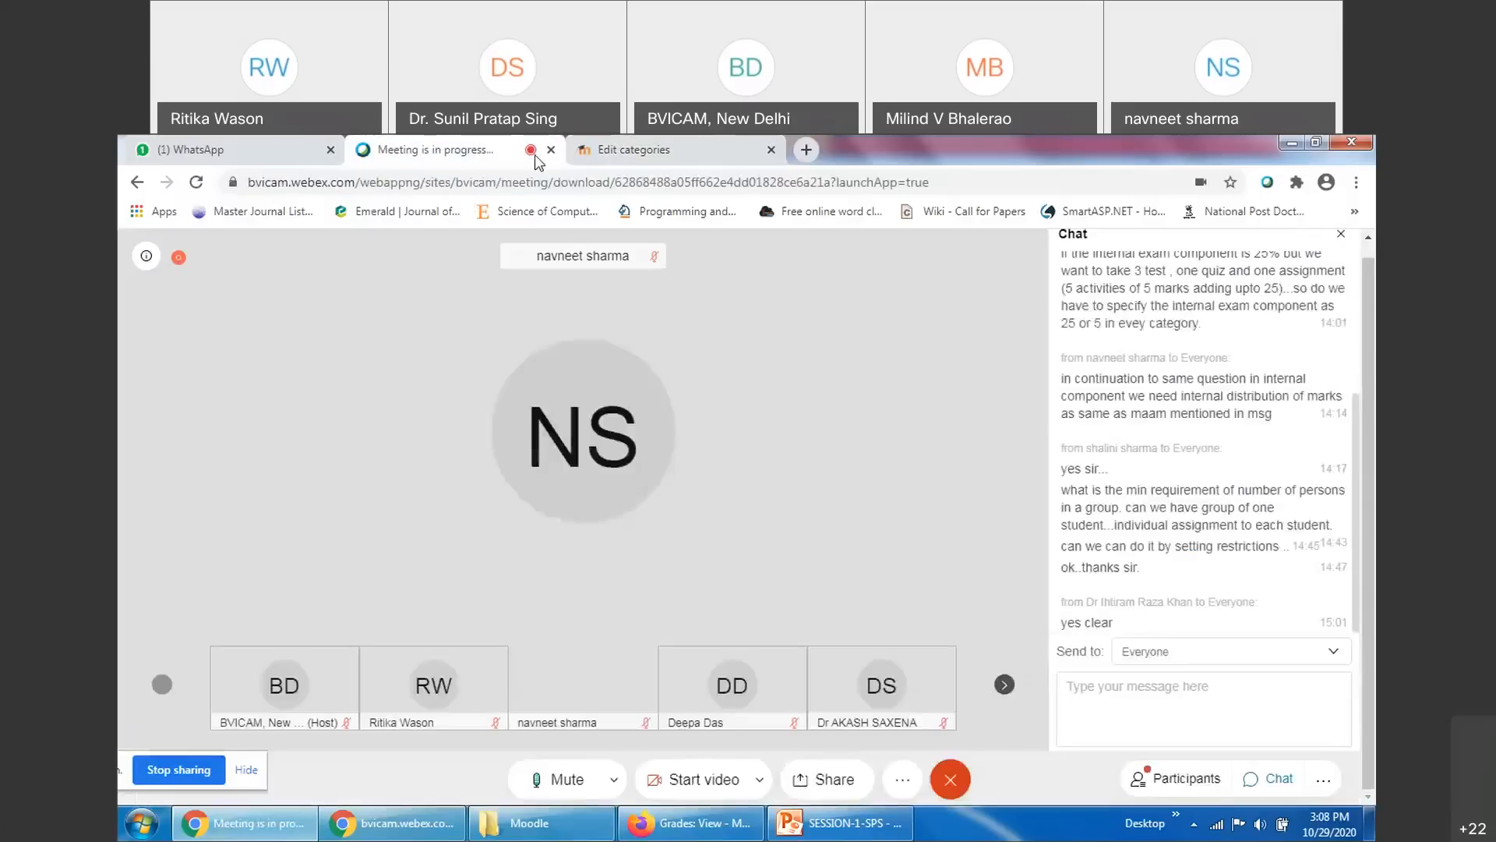
pyautogui.click(639, 153)
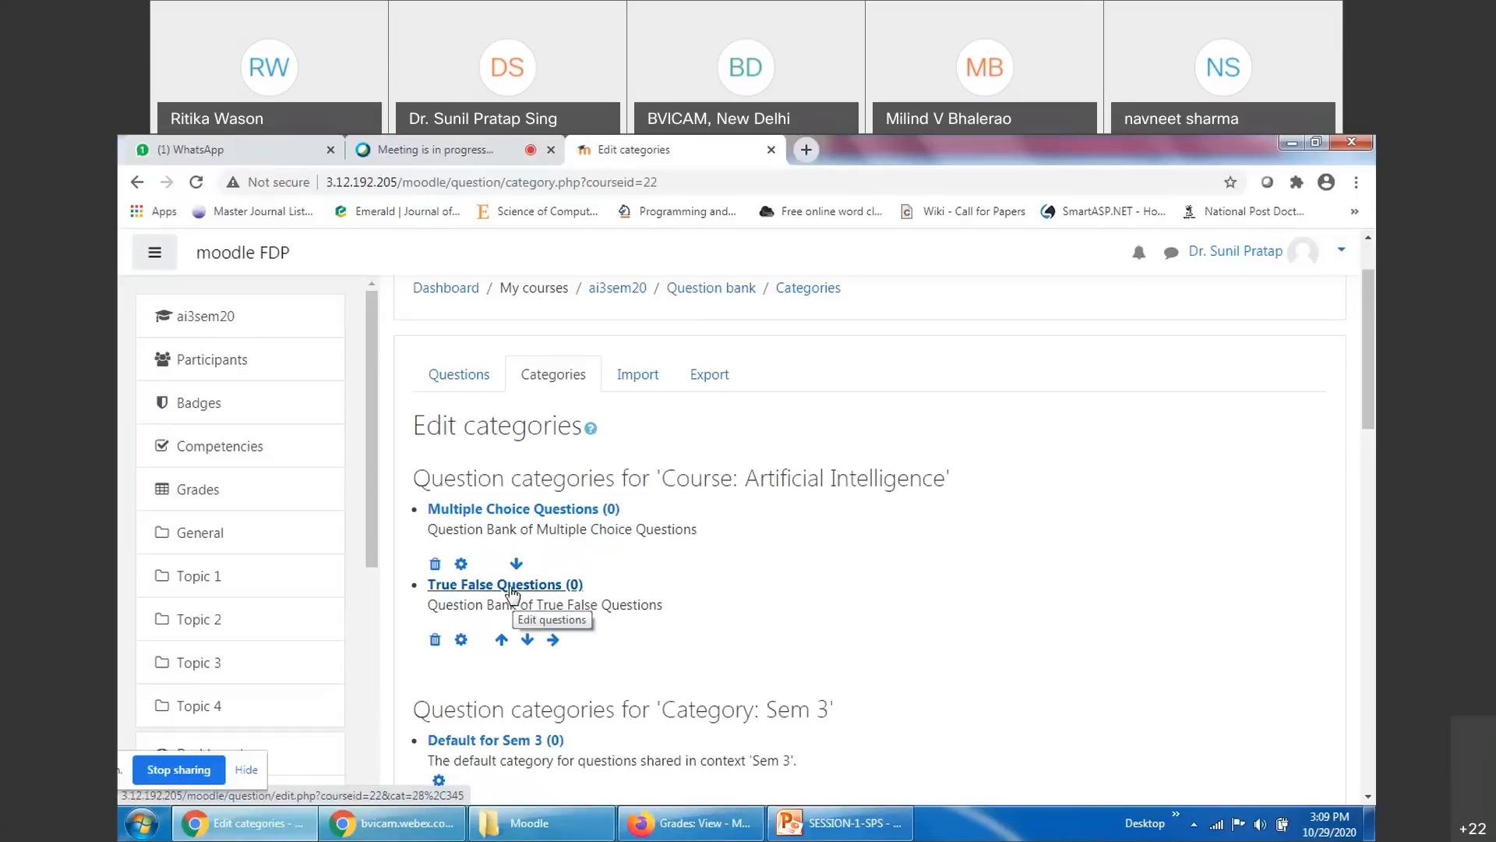
# Open the True False Questions category and start a new question of type True/False
pyautogui.click(474, 593)
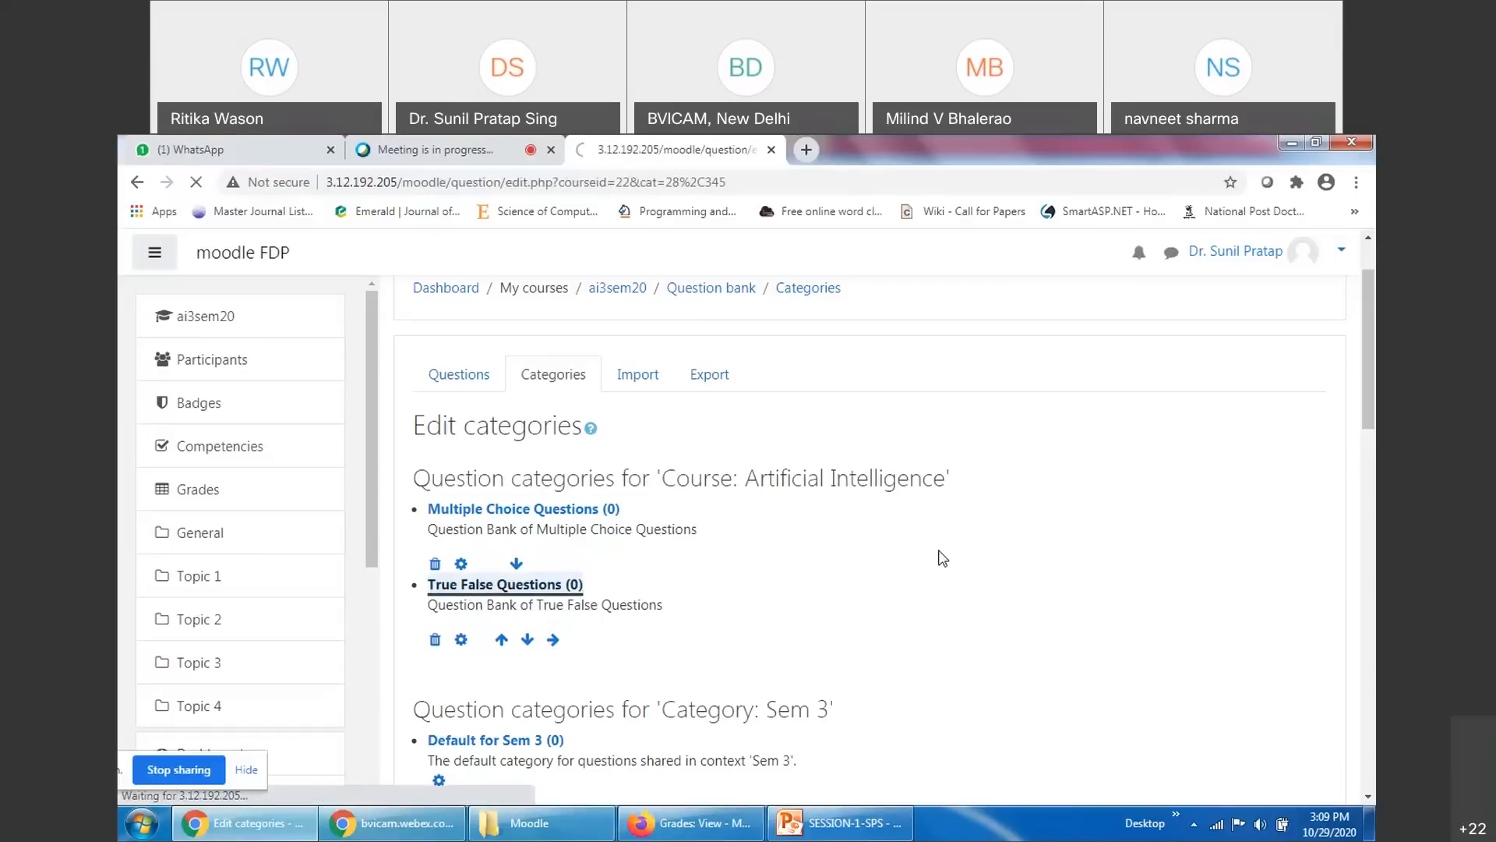
pyautogui.scroll(-3, 942, 558)
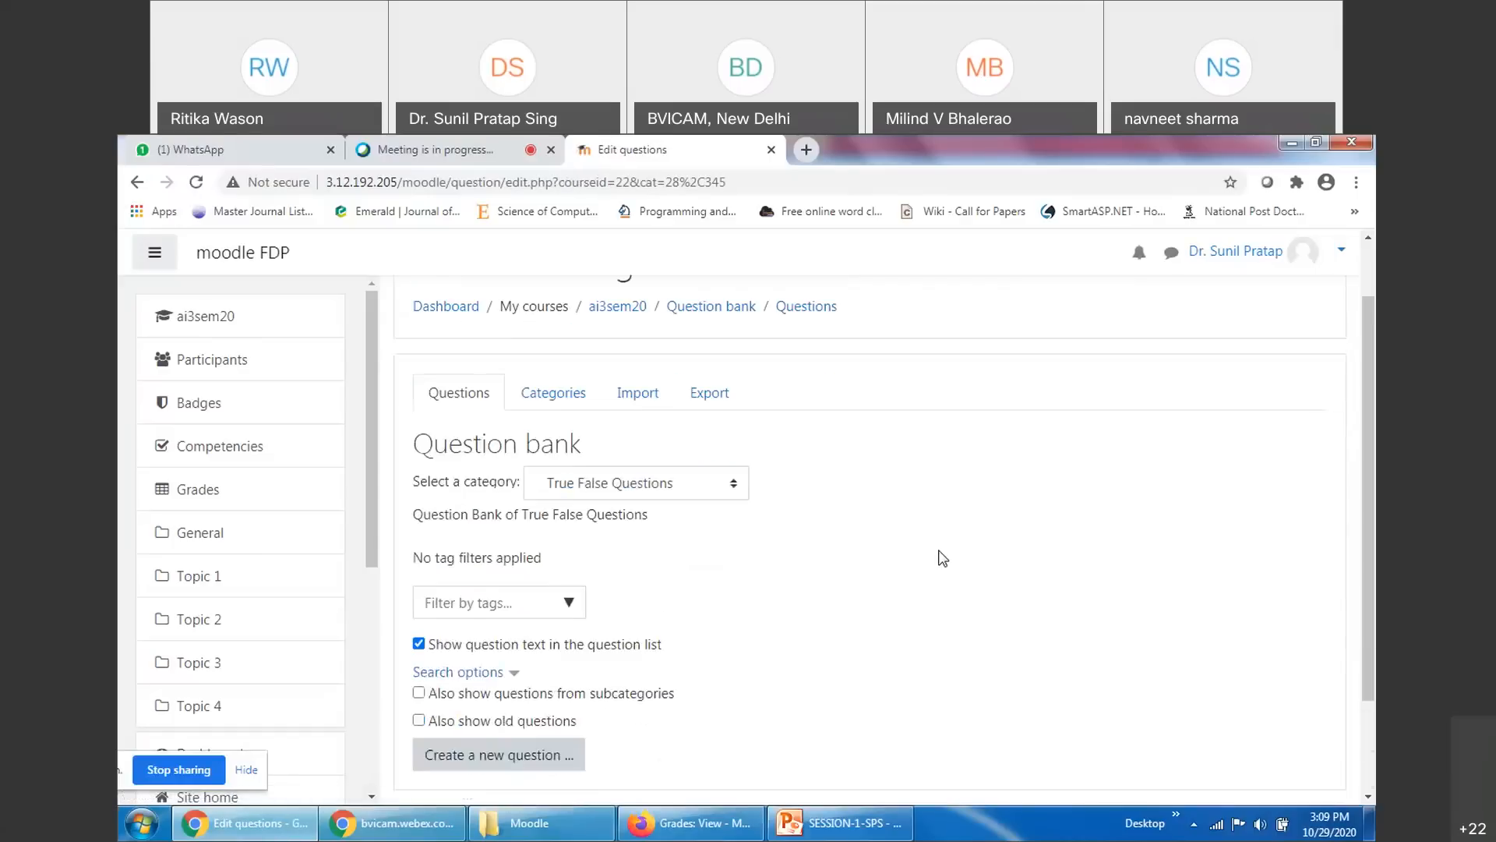
pyautogui.scroll(1, 939, 558)
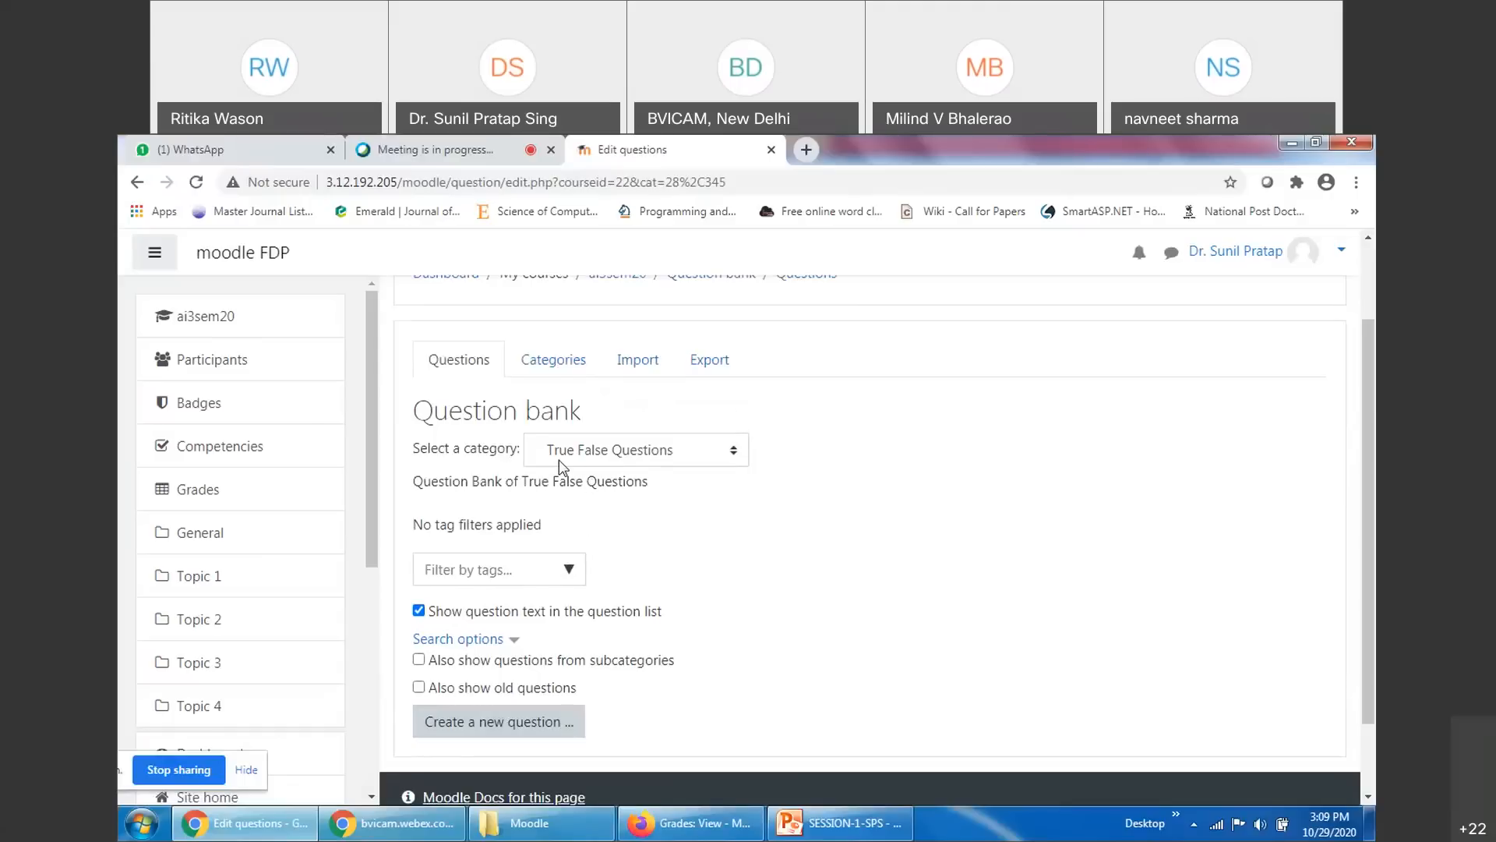
pyautogui.click(499, 722)
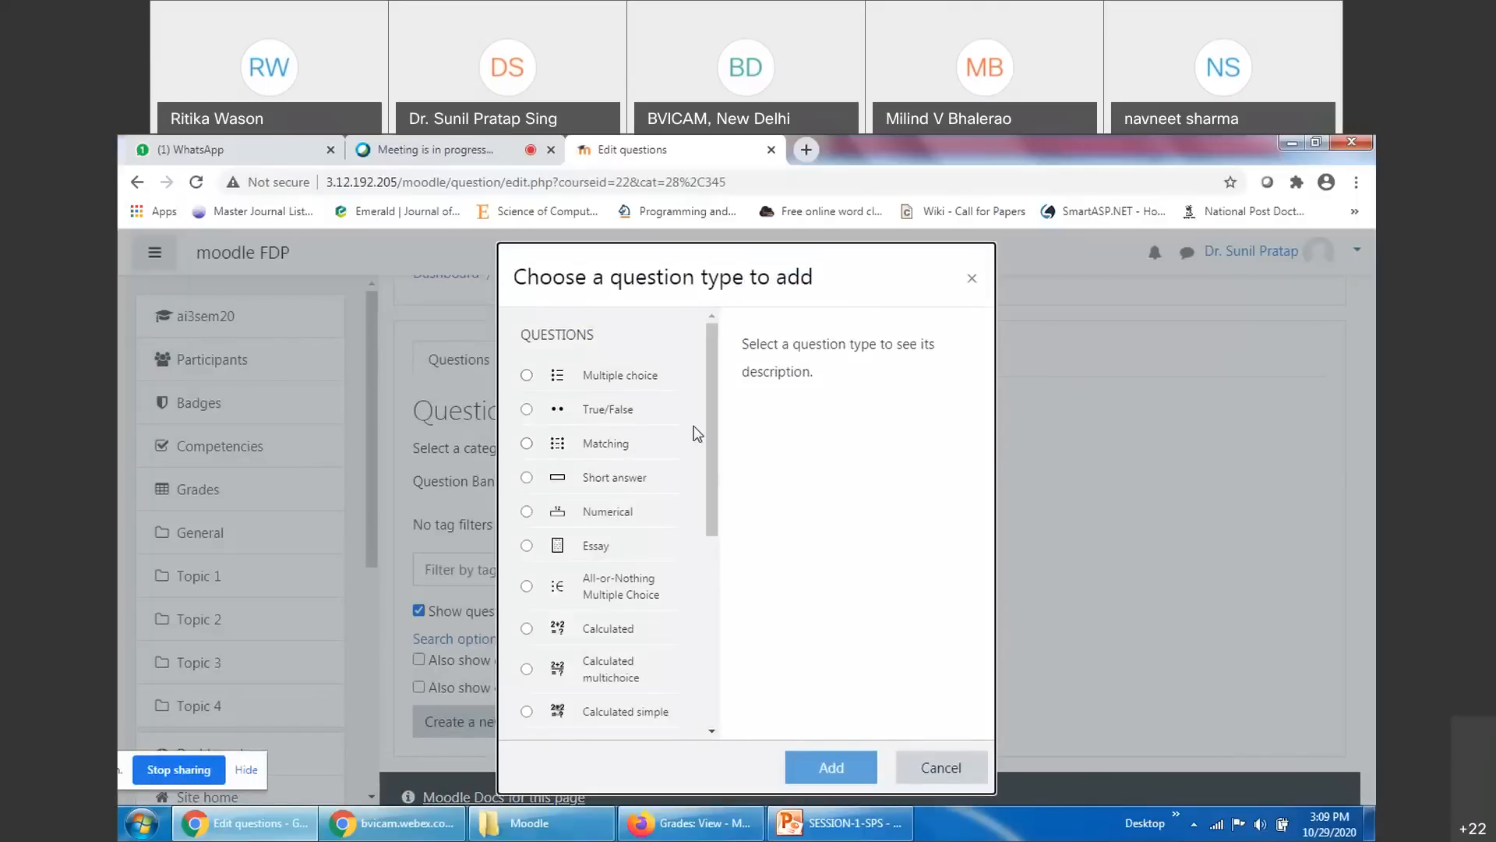
pyautogui.click(605, 417)
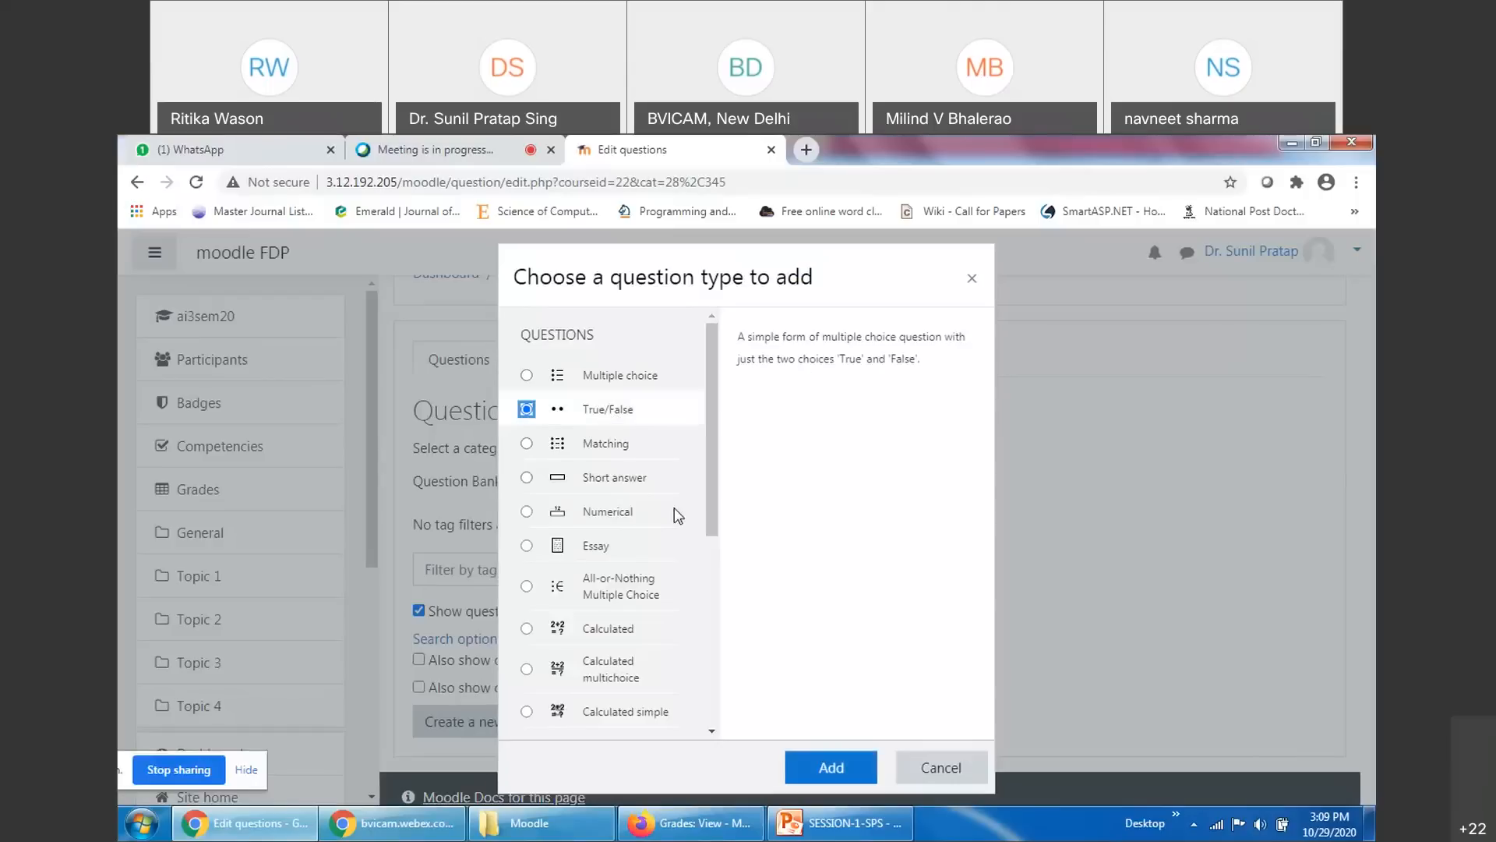
pyautogui.click(832, 768)
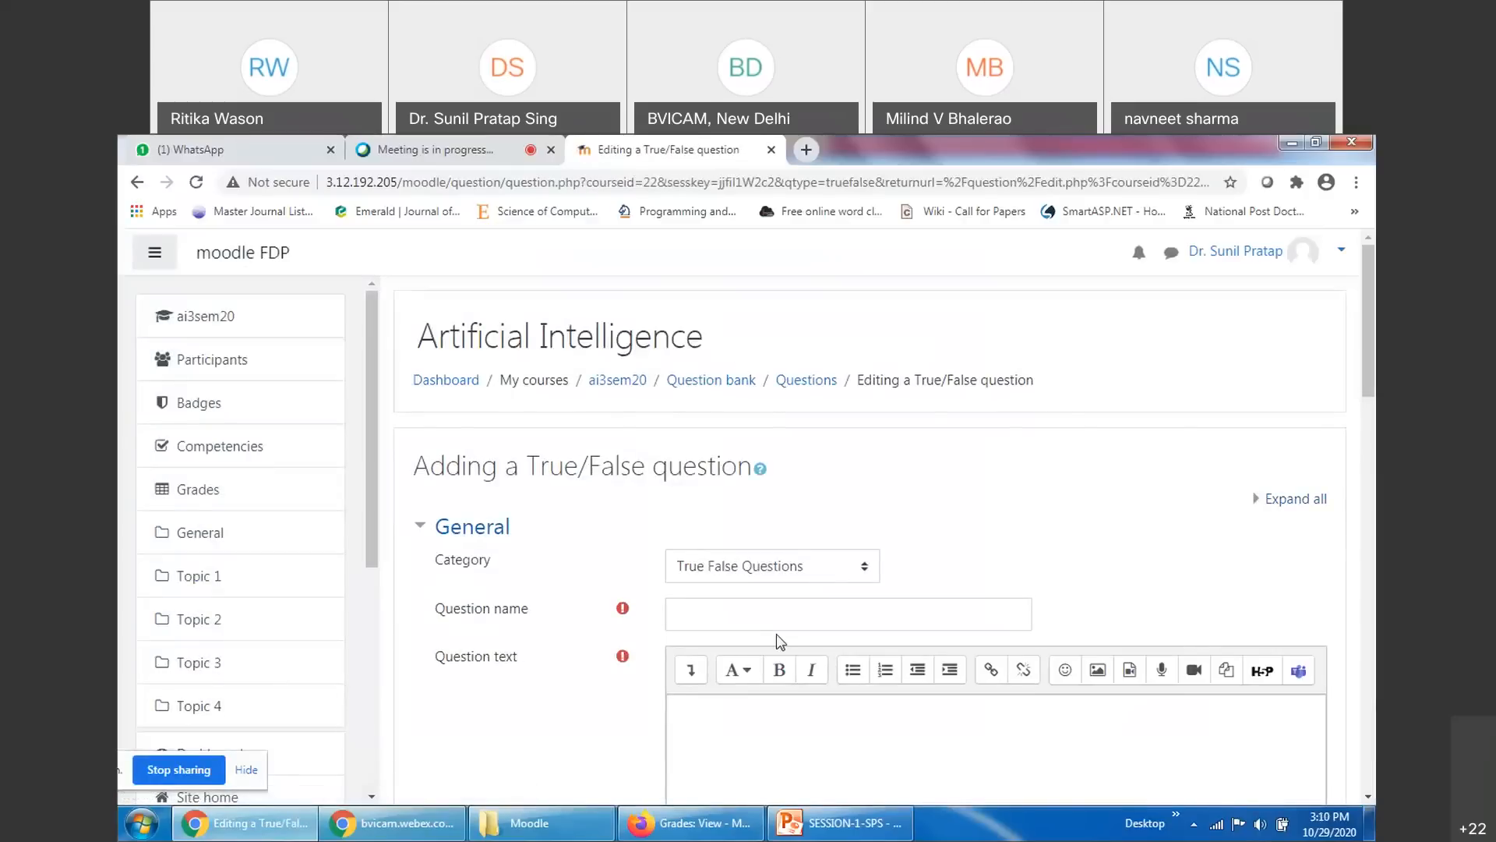
# Name the question "Q1" and enter "Moodle is a Learning Management System." as its question text
pyautogui.click(765, 614)
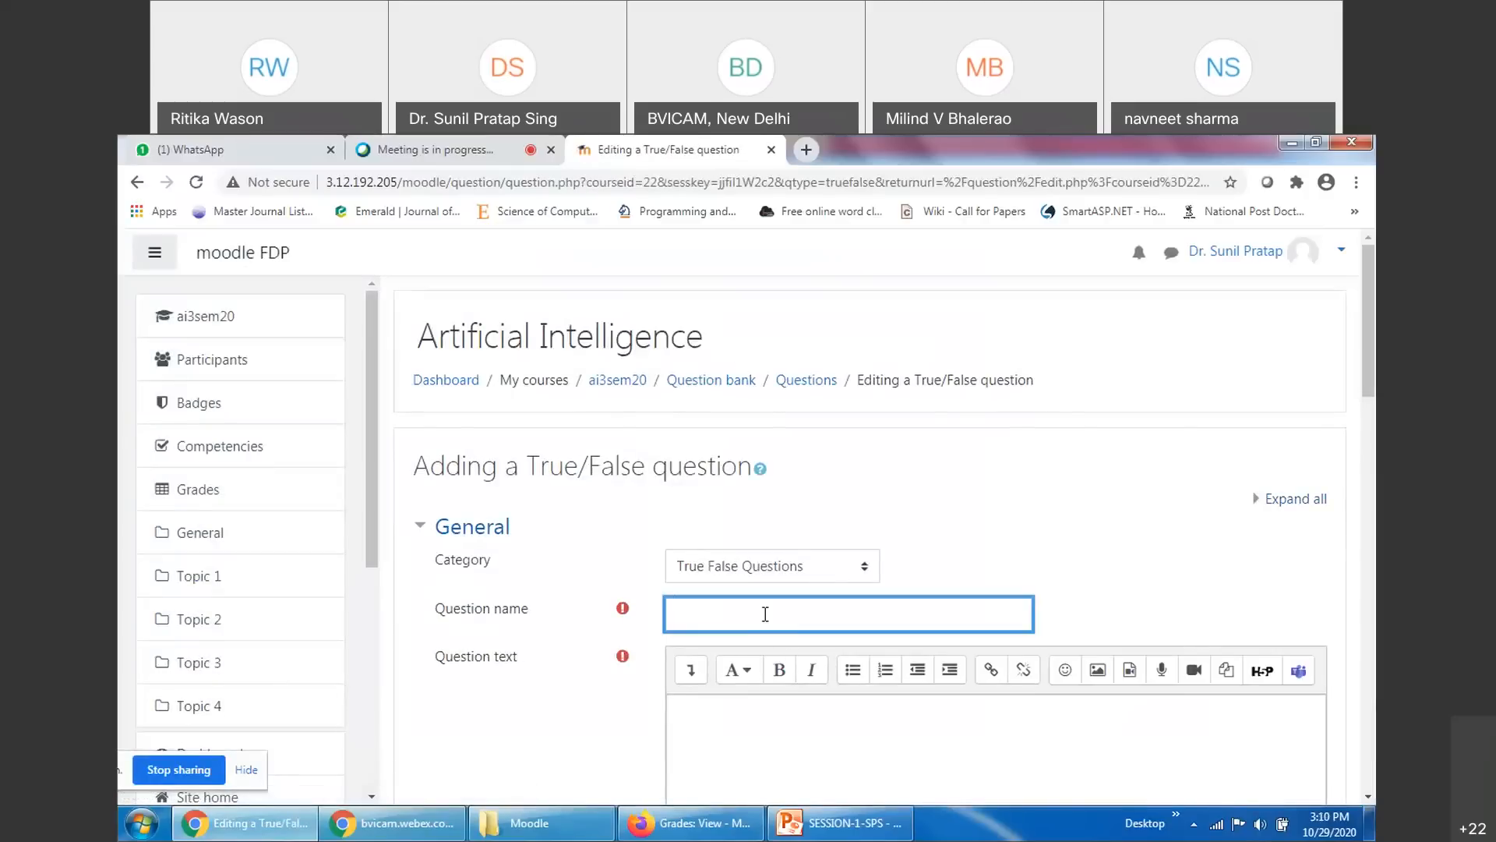
pyautogui.write('Q1')
pyautogui.click(758, 733)
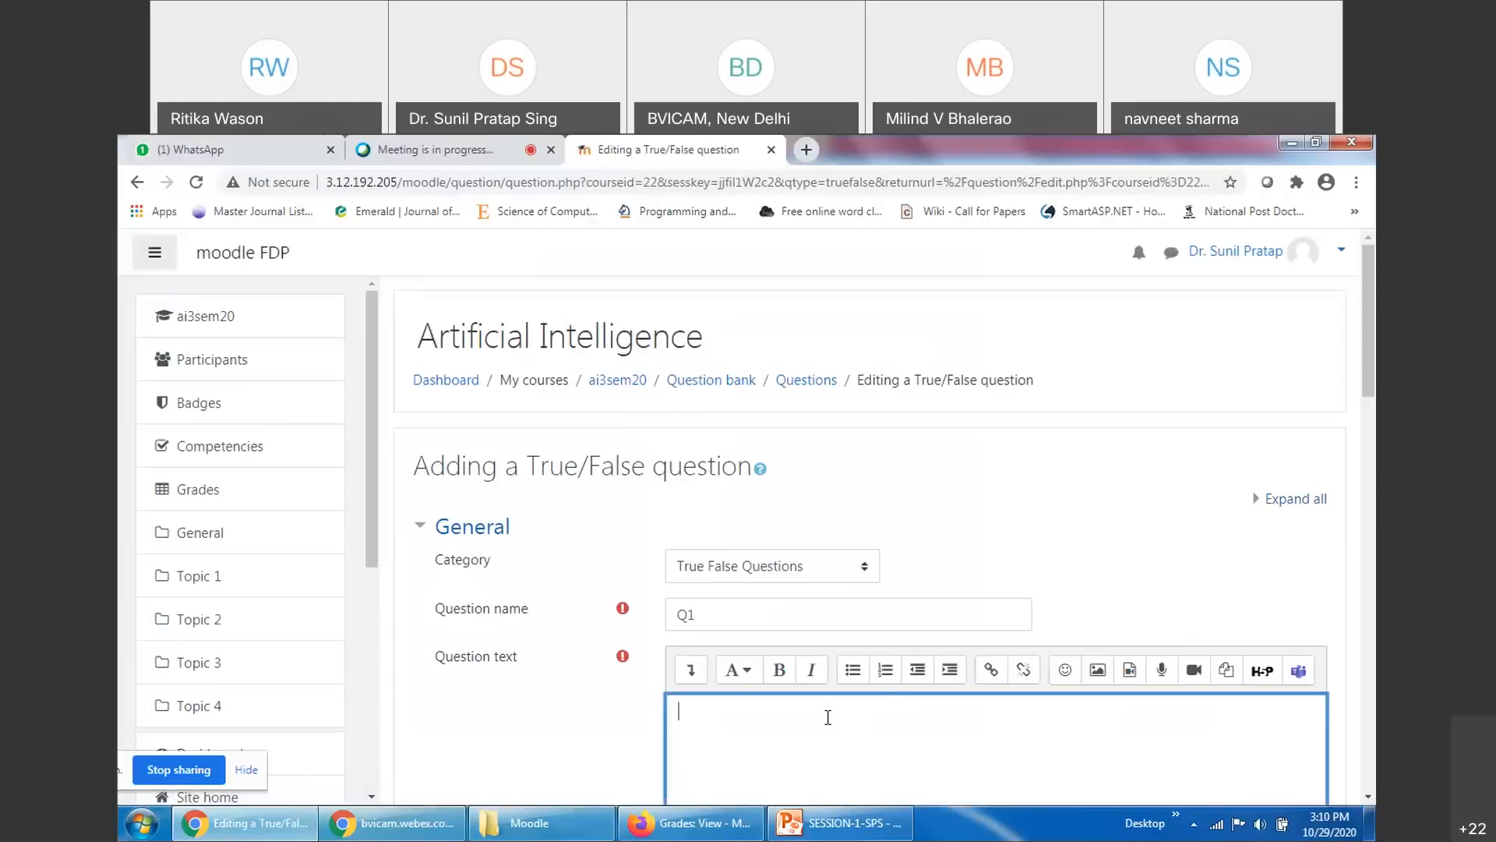
pyautogui.scroll(-2, 885, 685)
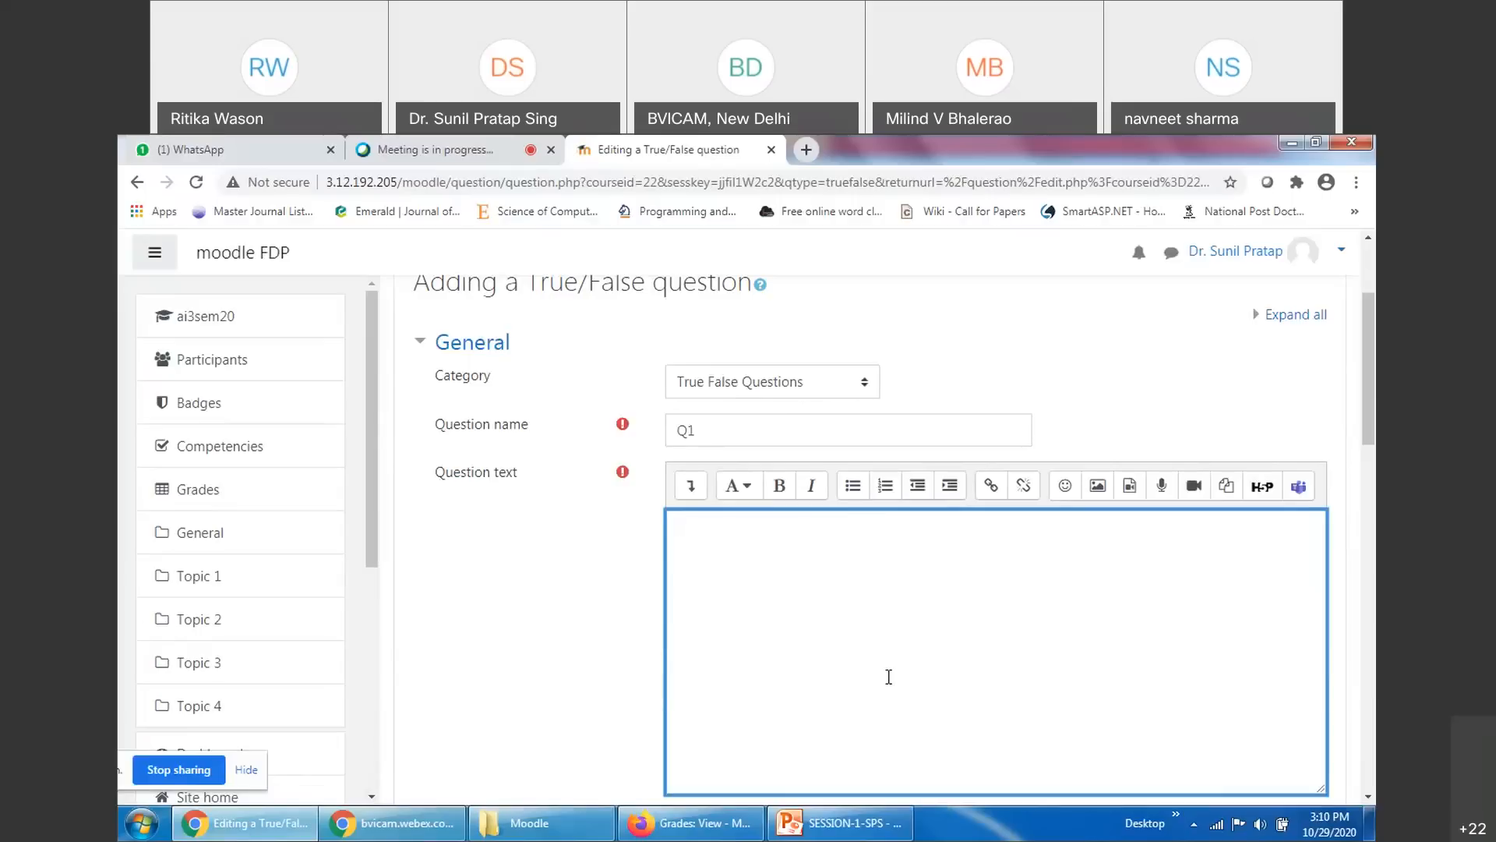
pyautogui.write('Moodle is a Learning Manage')
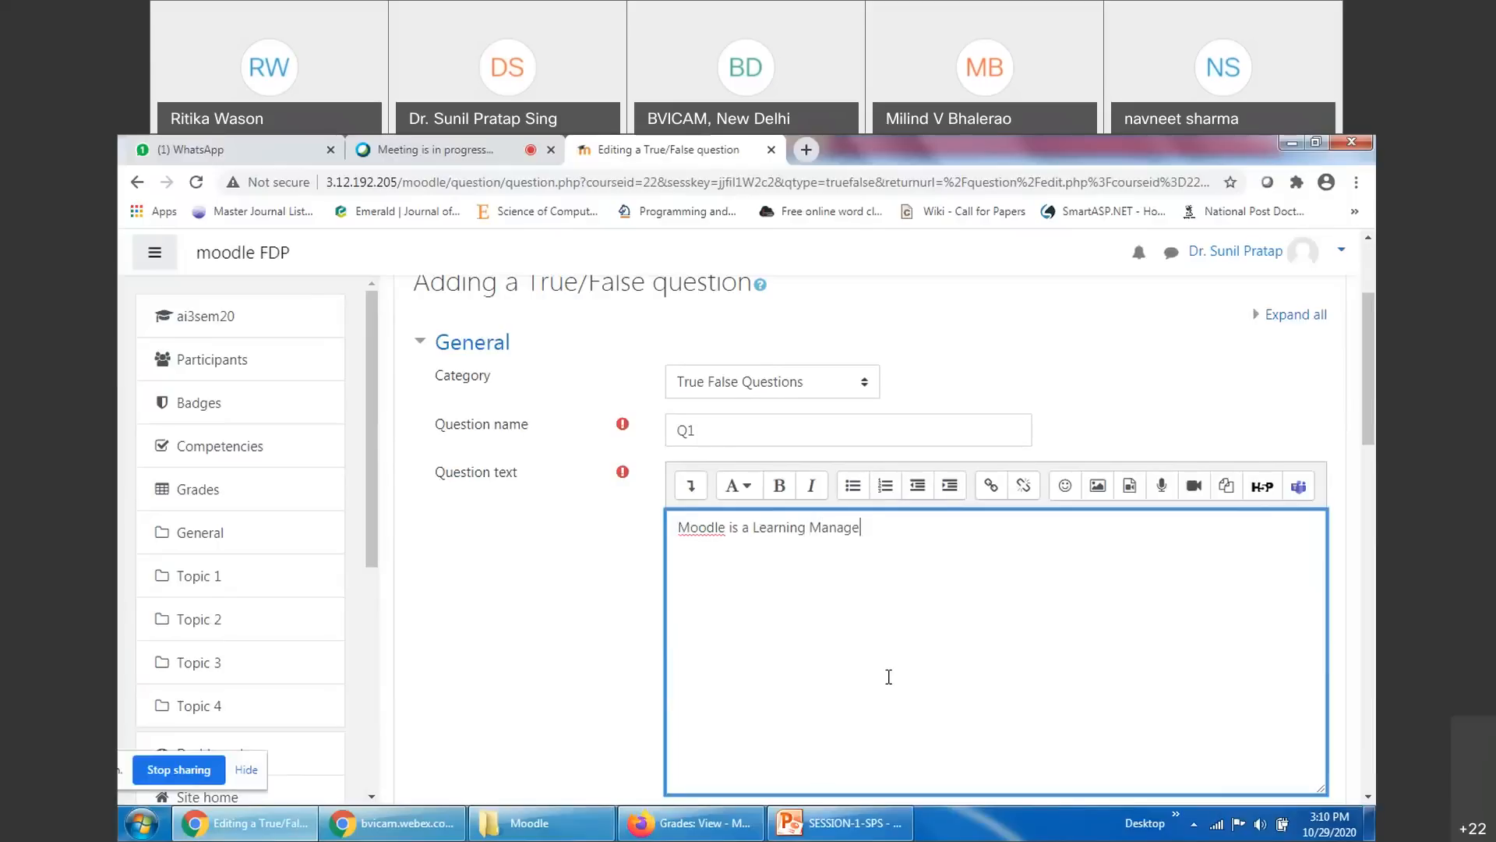
pyautogui.write('ment System.')
# Set the True/False question's default mark to 5
pyautogui.scroll(-3, 889, 677)
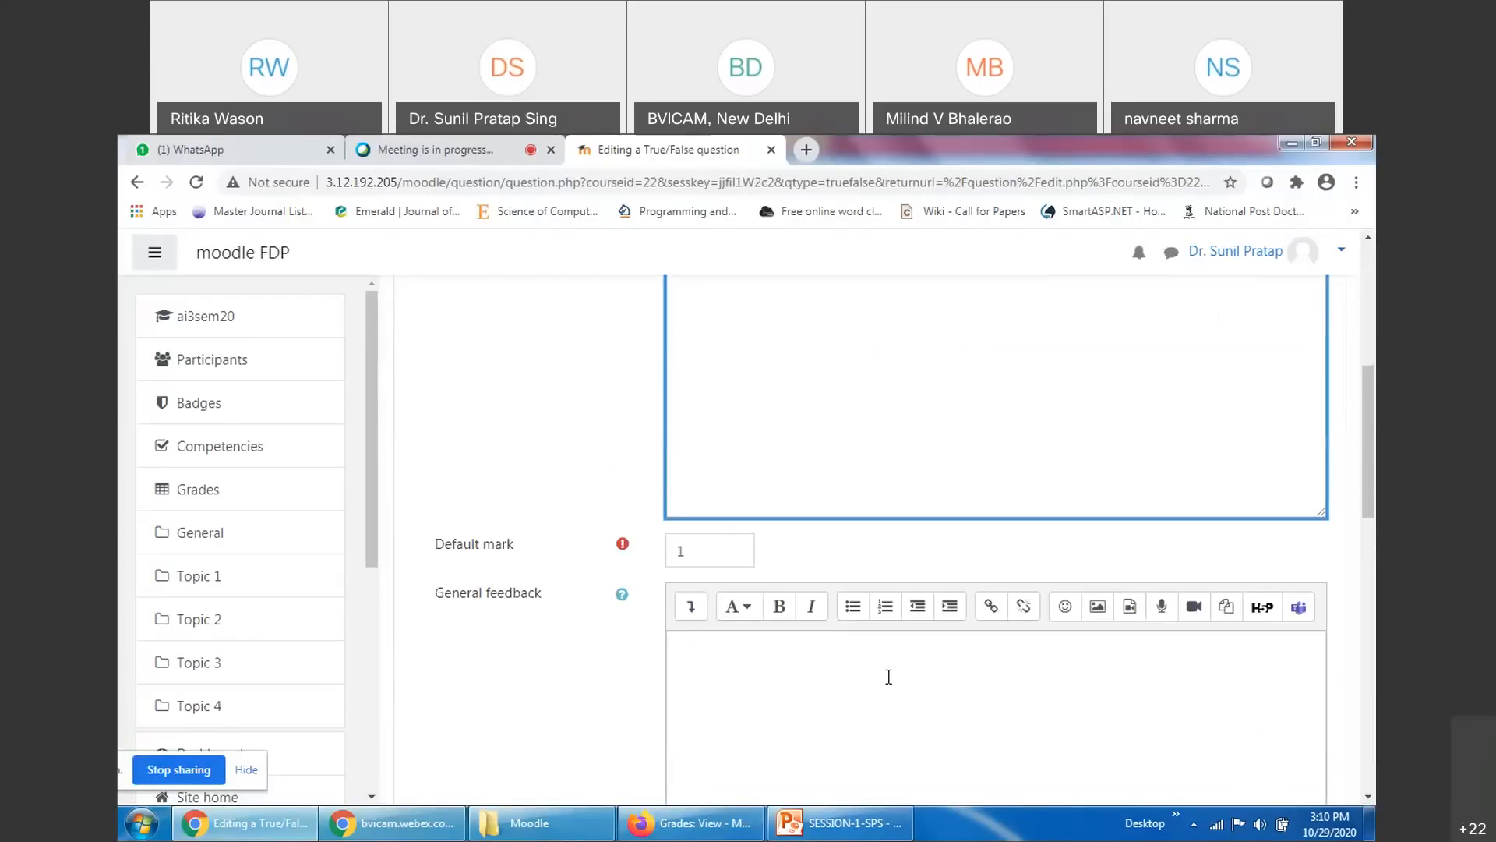
pyautogui.scroll(1, 888, 676)
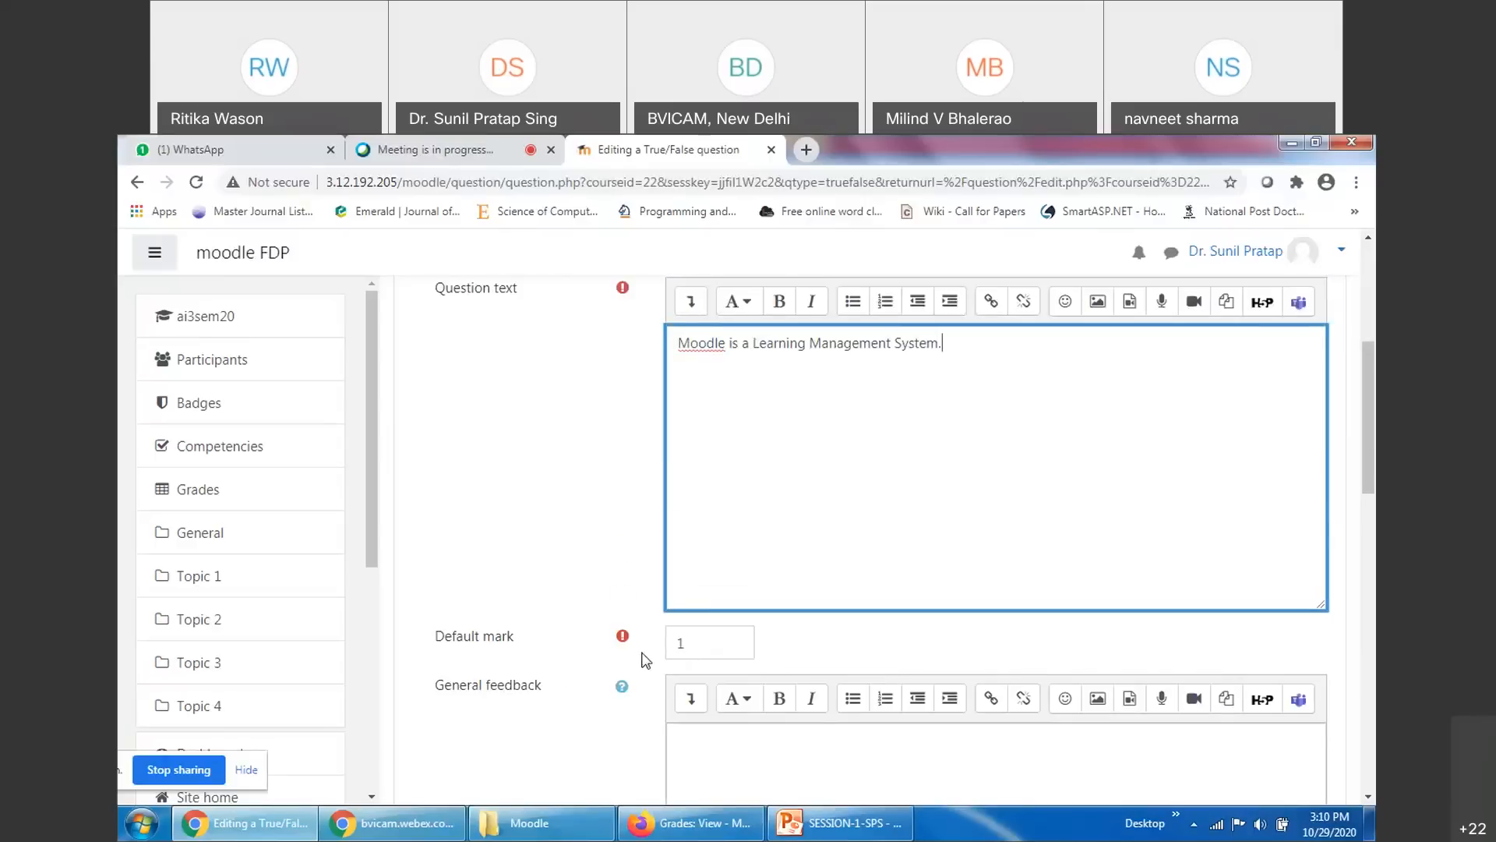
pyautogui.scroll(1, 858, 624)
pyautogui.scroll(-1, 896, 592)
pyautogui.moveTo(685, 642); pyautogui.dragTo(656, 650)
pyautogui.write('5')
pyautogui.click(831, 651)
# Review the empty General feedback field together with the question text and default mark of Q1
pyautogui.scroll(-2, 831, 651)
pyautogui.click(745, 609)
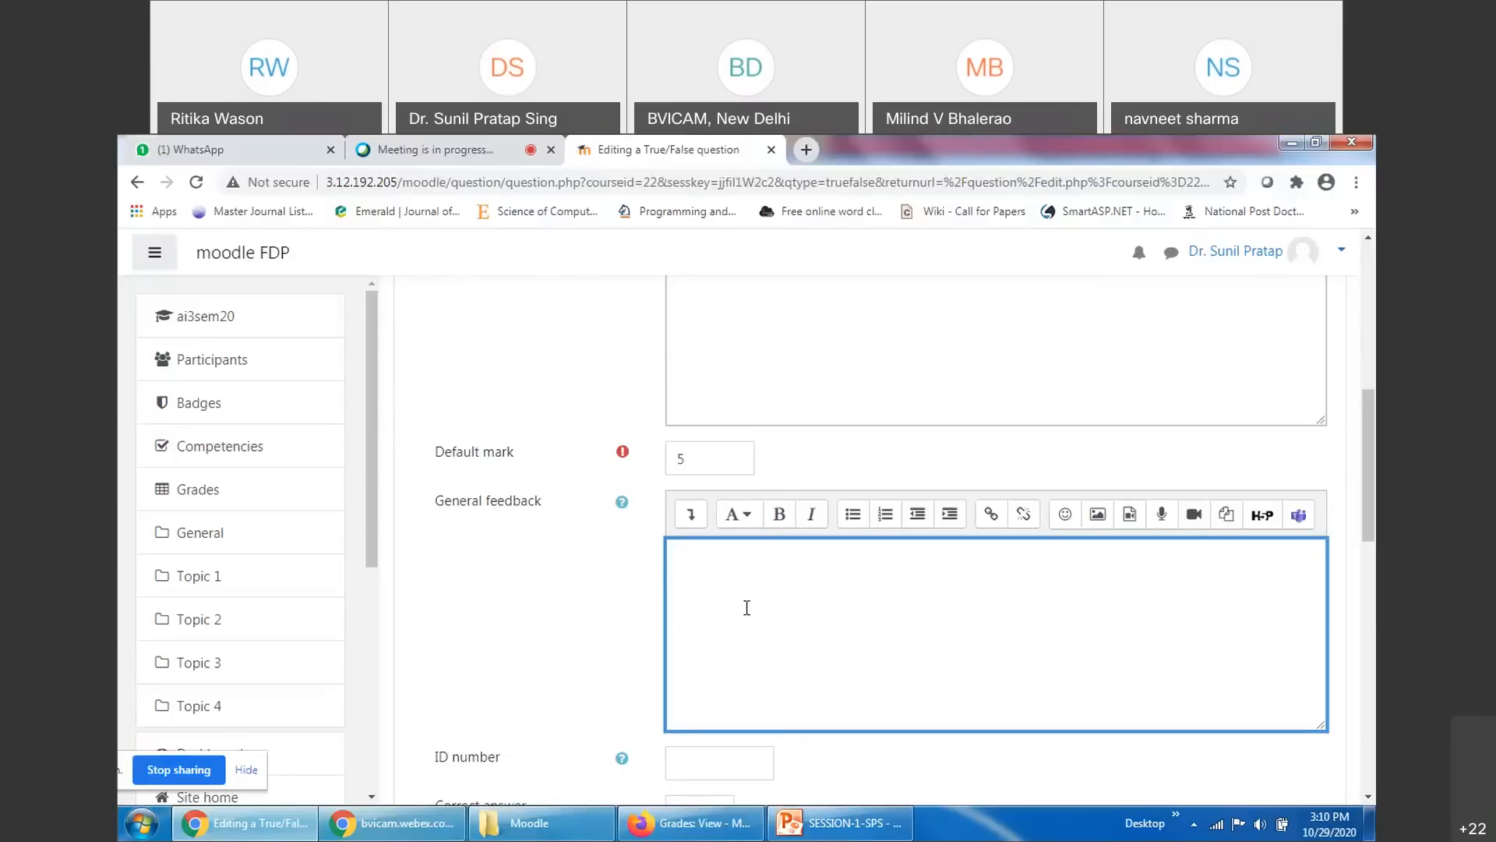
pyautogui.scroll(3, 747, 607)
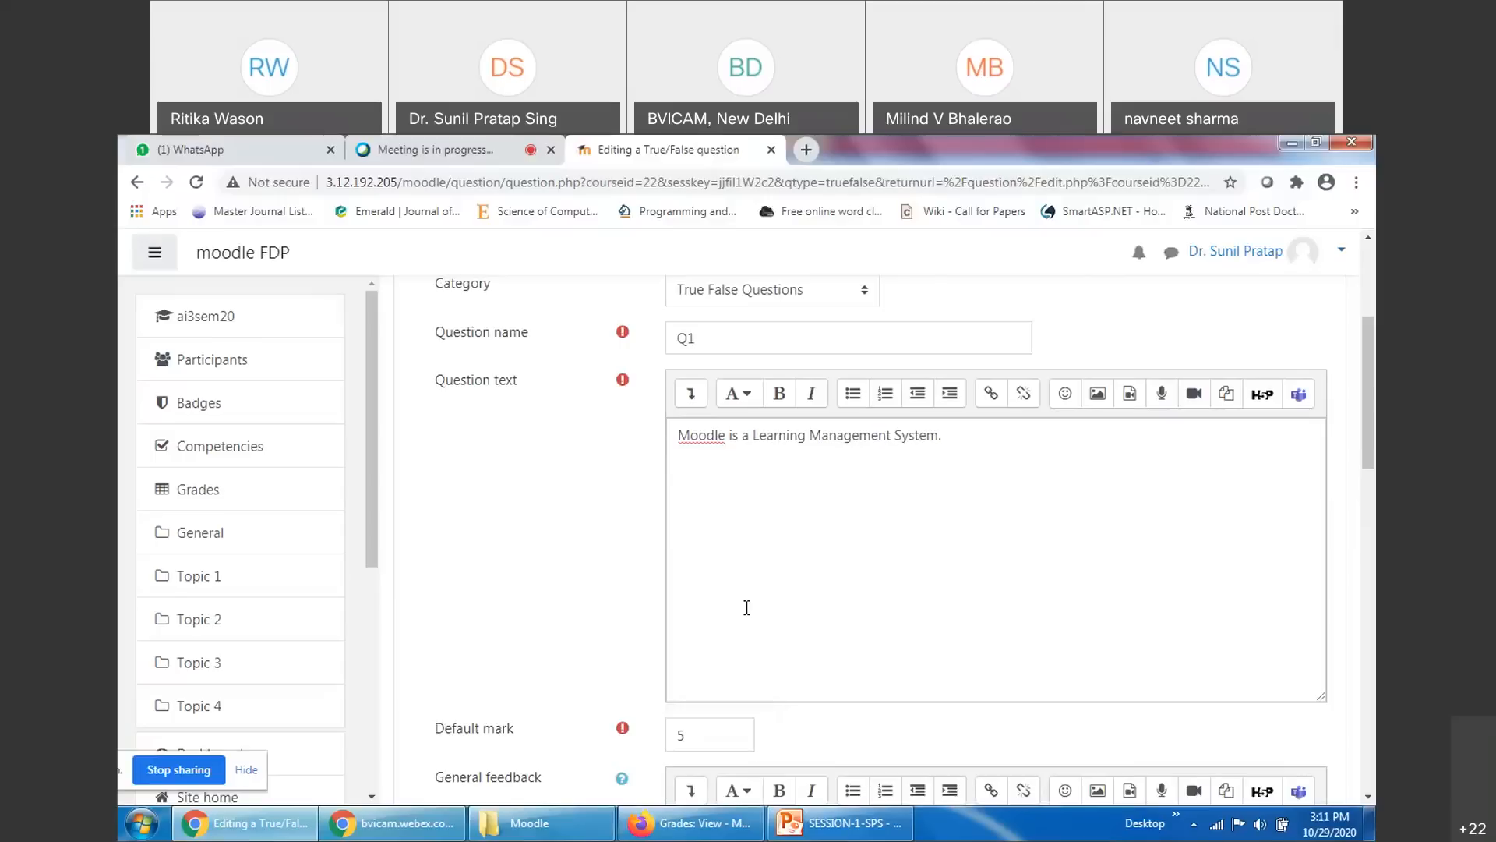
pyautogui.scroll(-3, 746, 608)
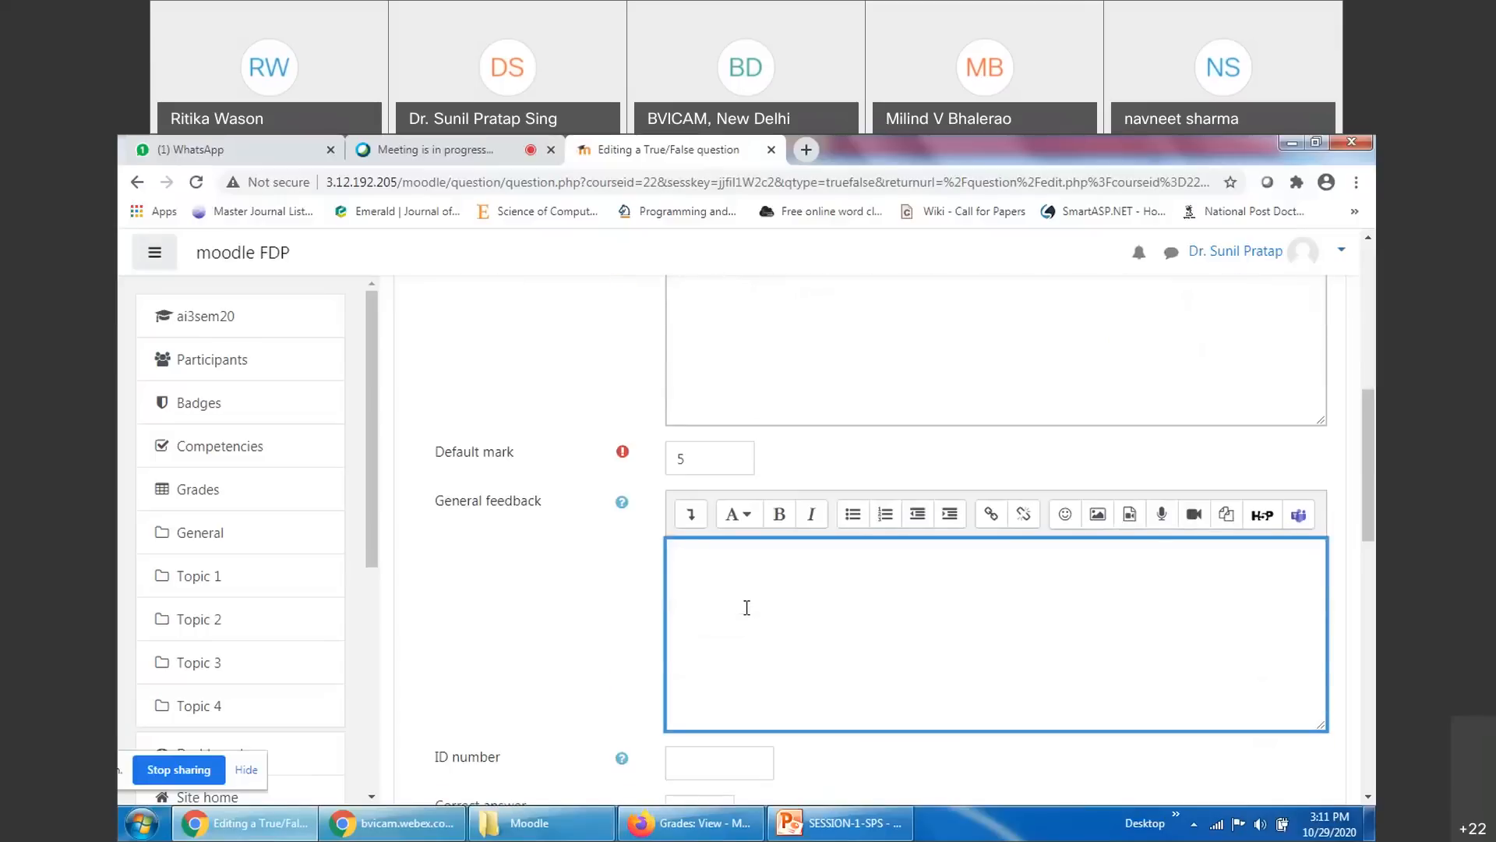
pyautogui.scroll(3, 746, 608)
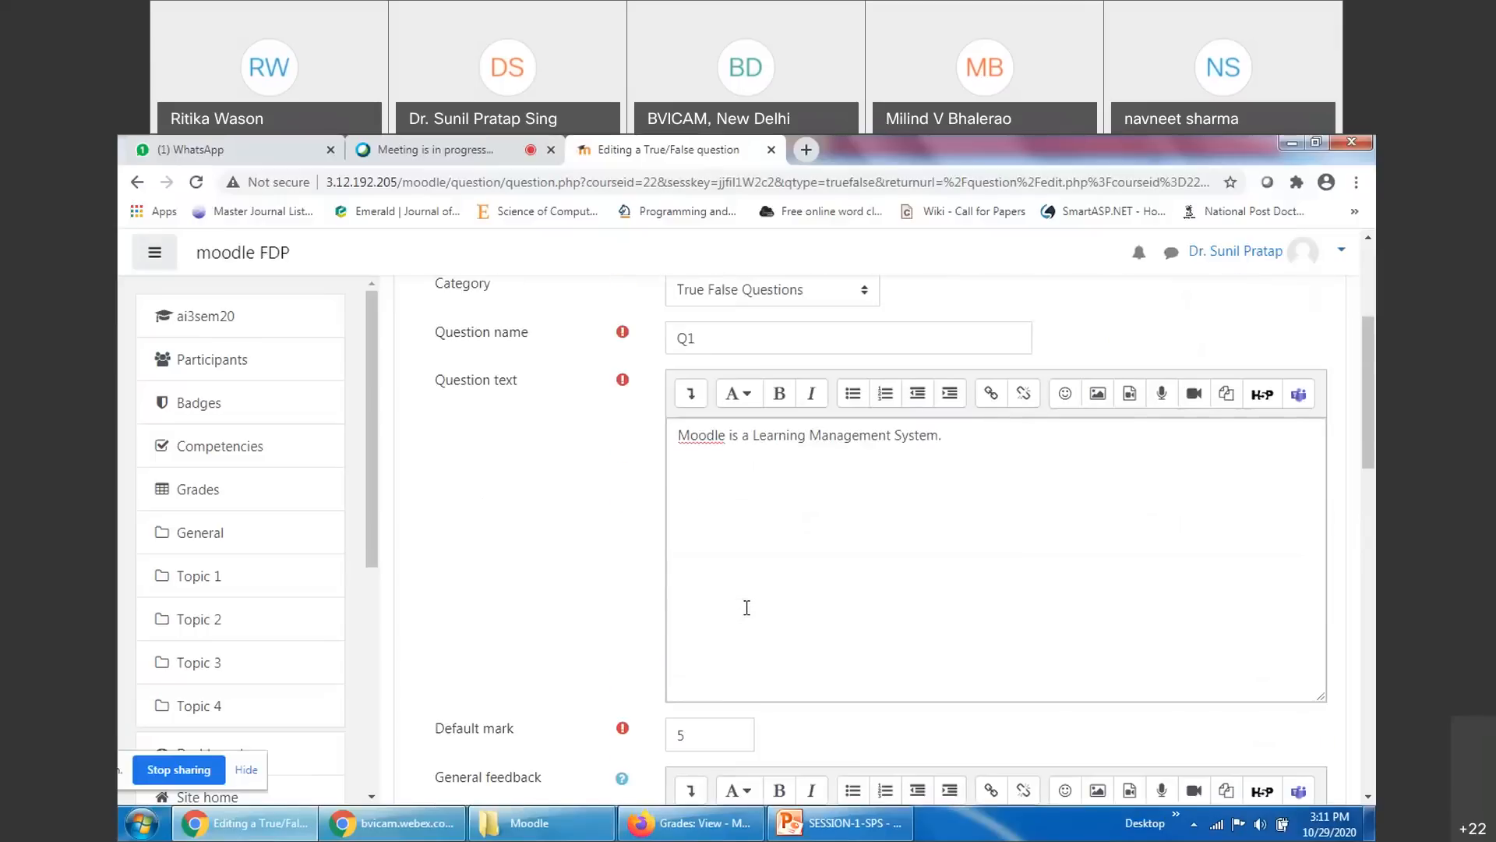
pyautogui.scroll(-3, 747, 608)
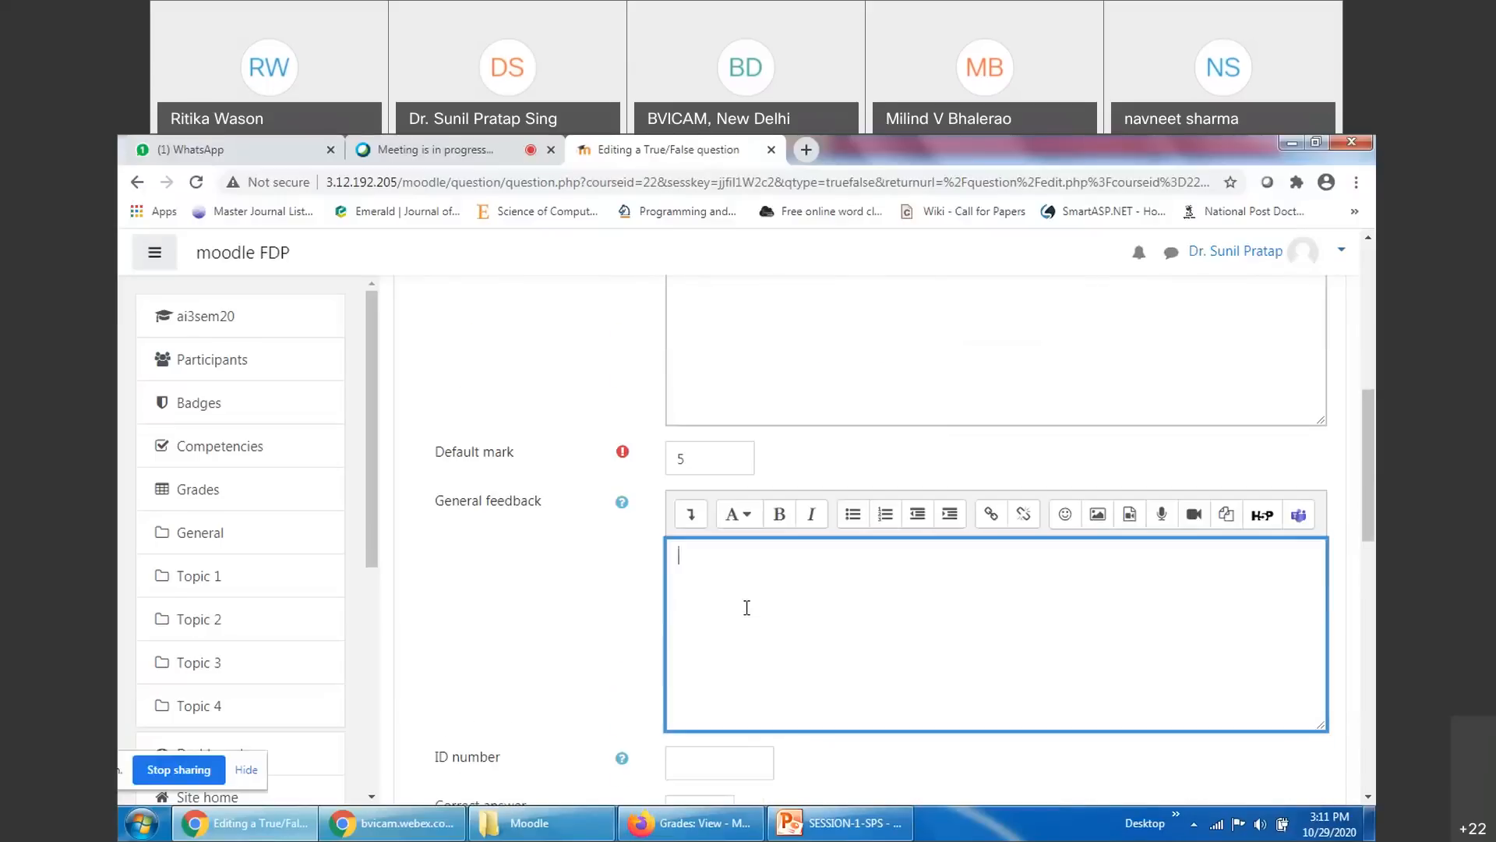
pyautogui.write('Refere to www.bvicam.in for answers on the question')
pyautogui.write('s.')
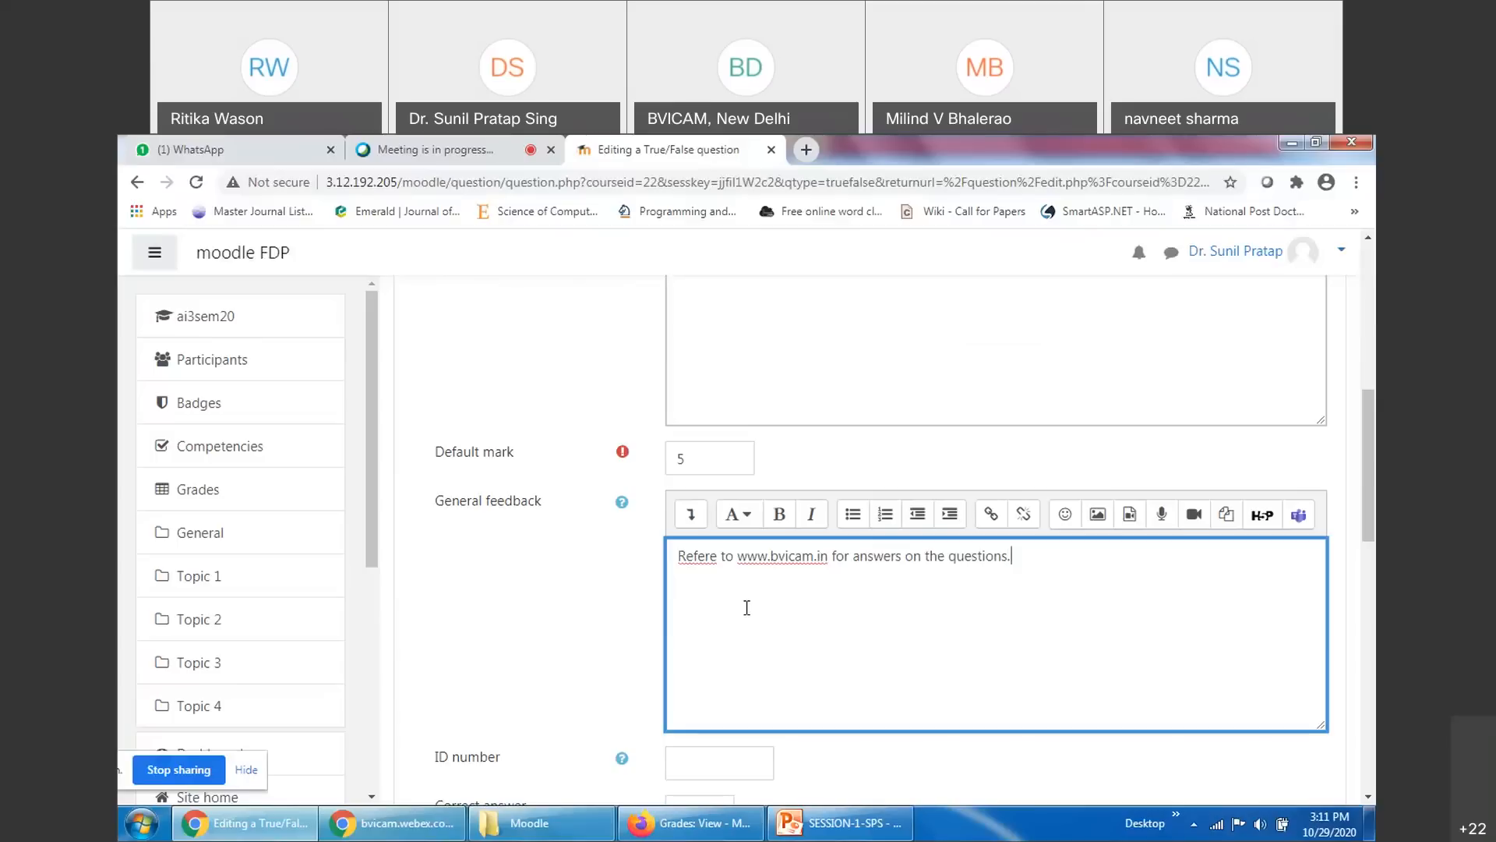
# Recheck Q1's question text and general feedback, and set the correct answer to True
pyautogui.scroll(3, 747, 608)
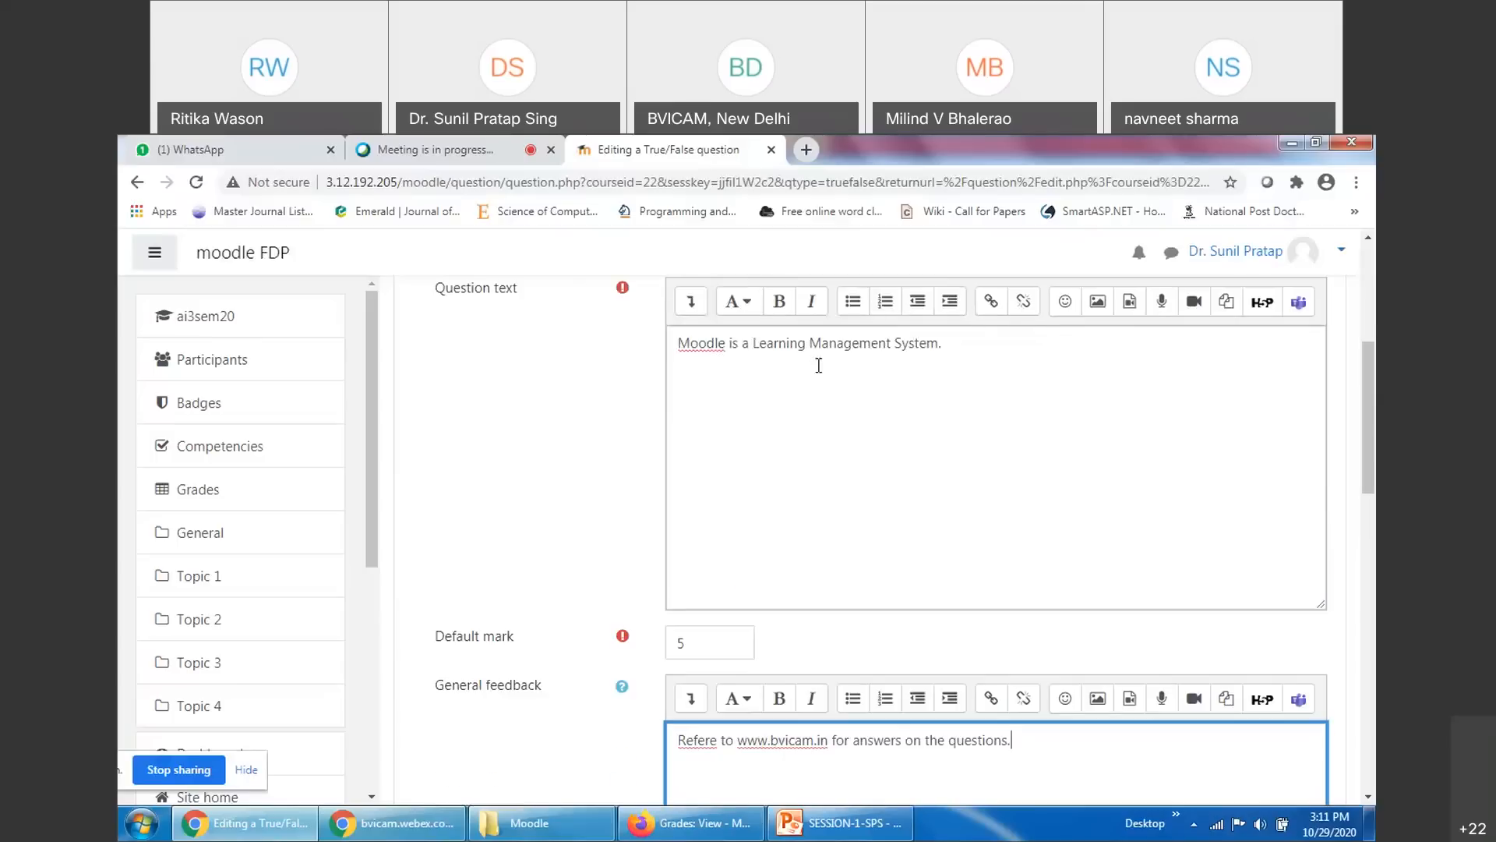
pyautogui.tripleClick(817, 344)
pyautogui.scroll(-6, 881, 413)
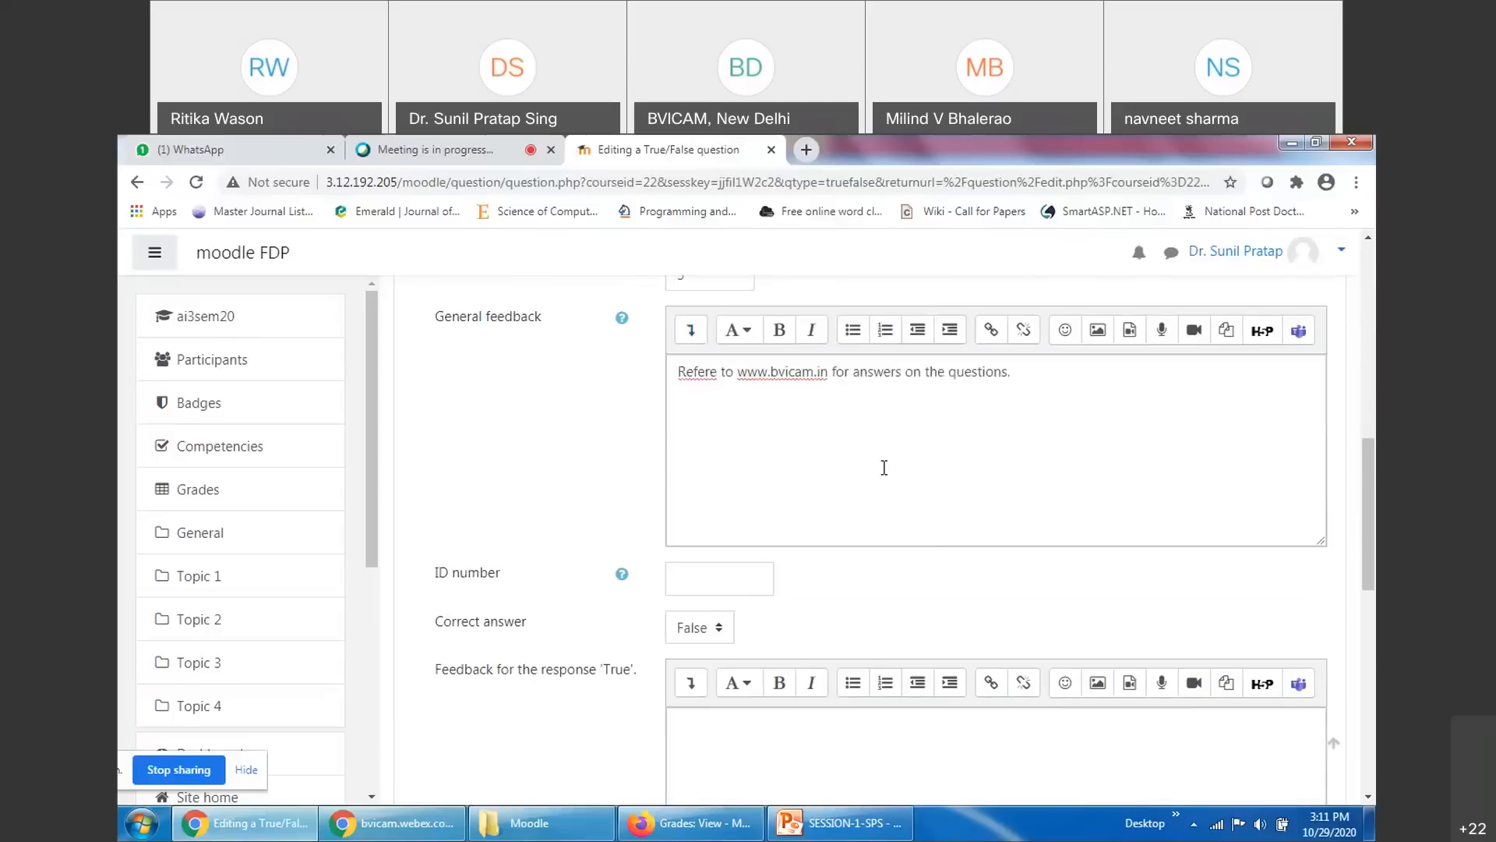
pyautogui.scroll(6, 921, 601)
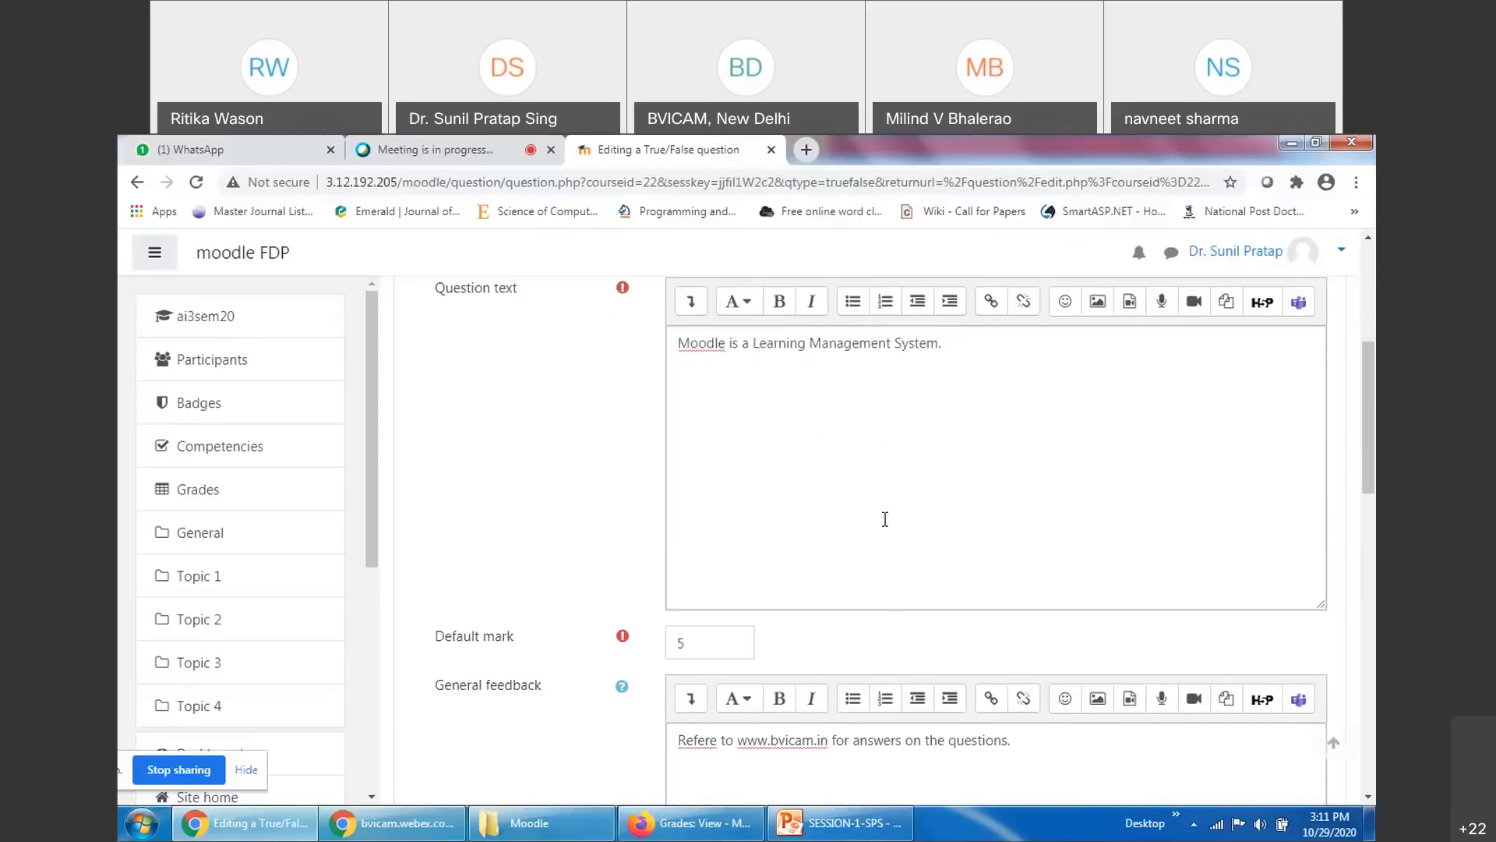
pyautogui.doubleClick(814, 345)
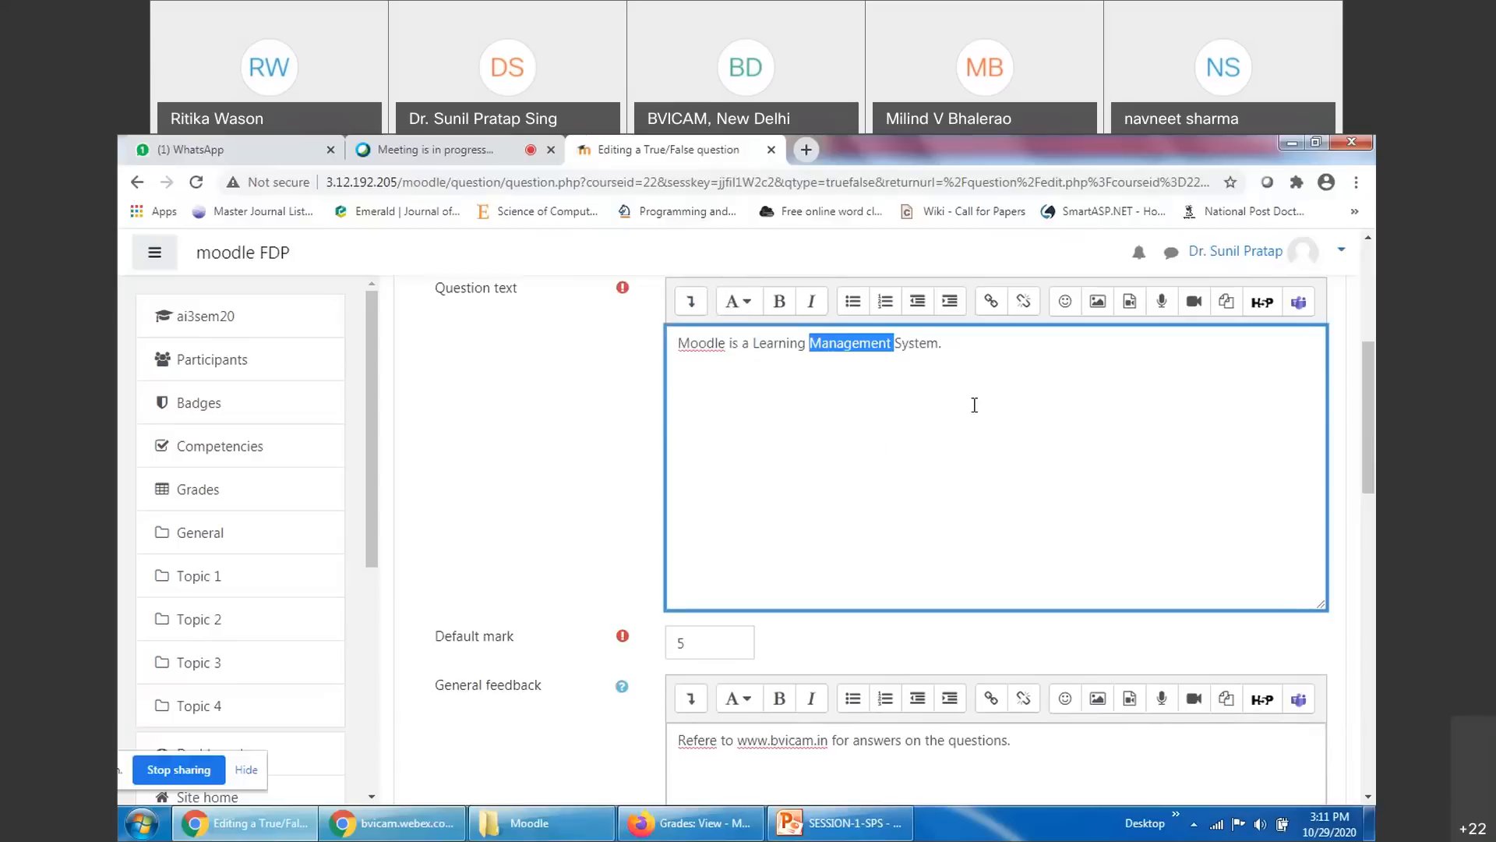
pyautogui.scroll(4, 974, 404)
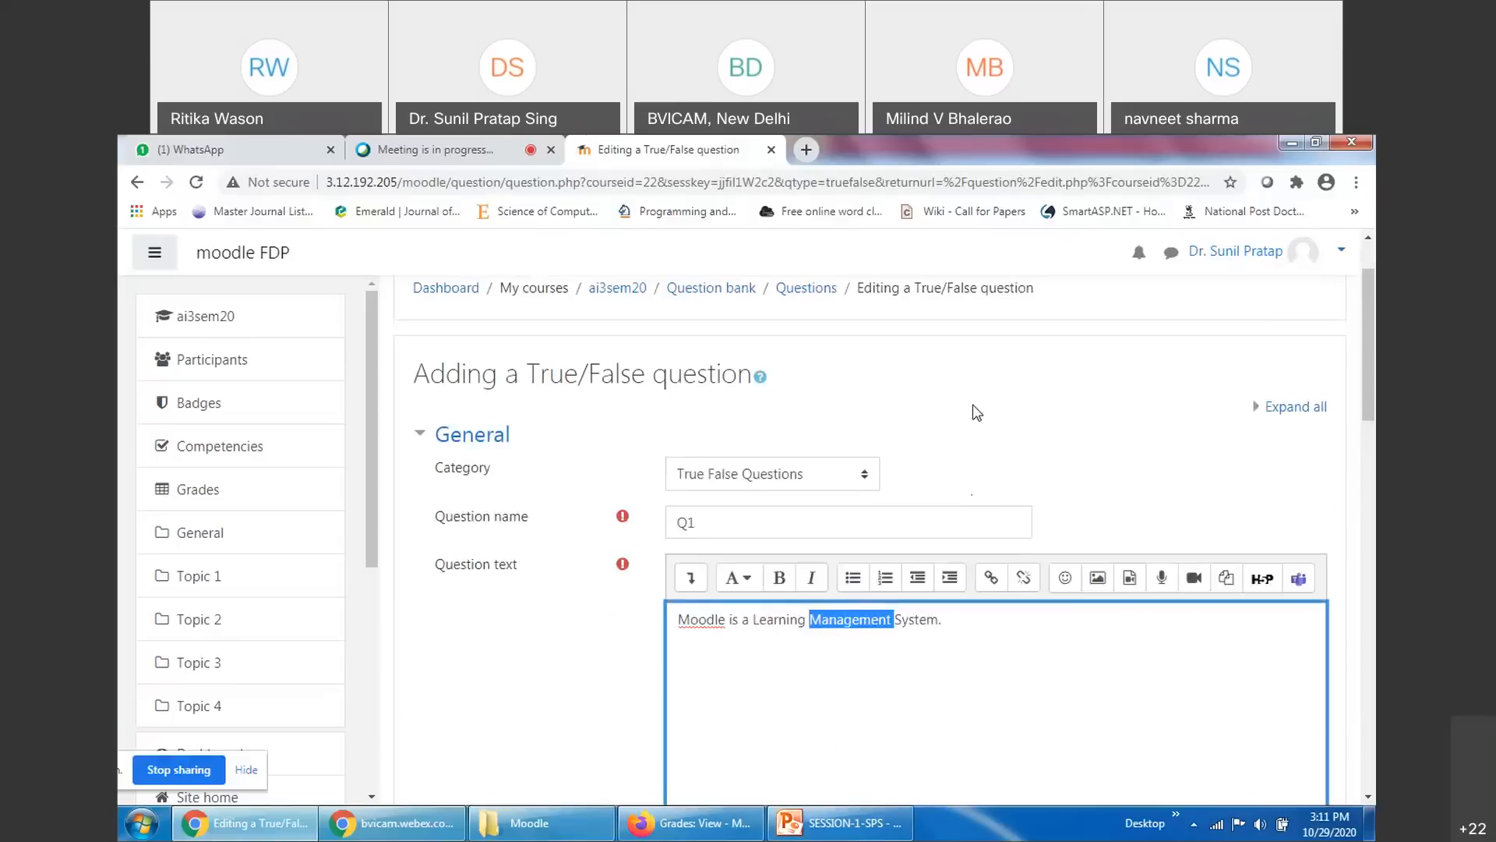
pyautogui.scroll(-12, 977, 412)
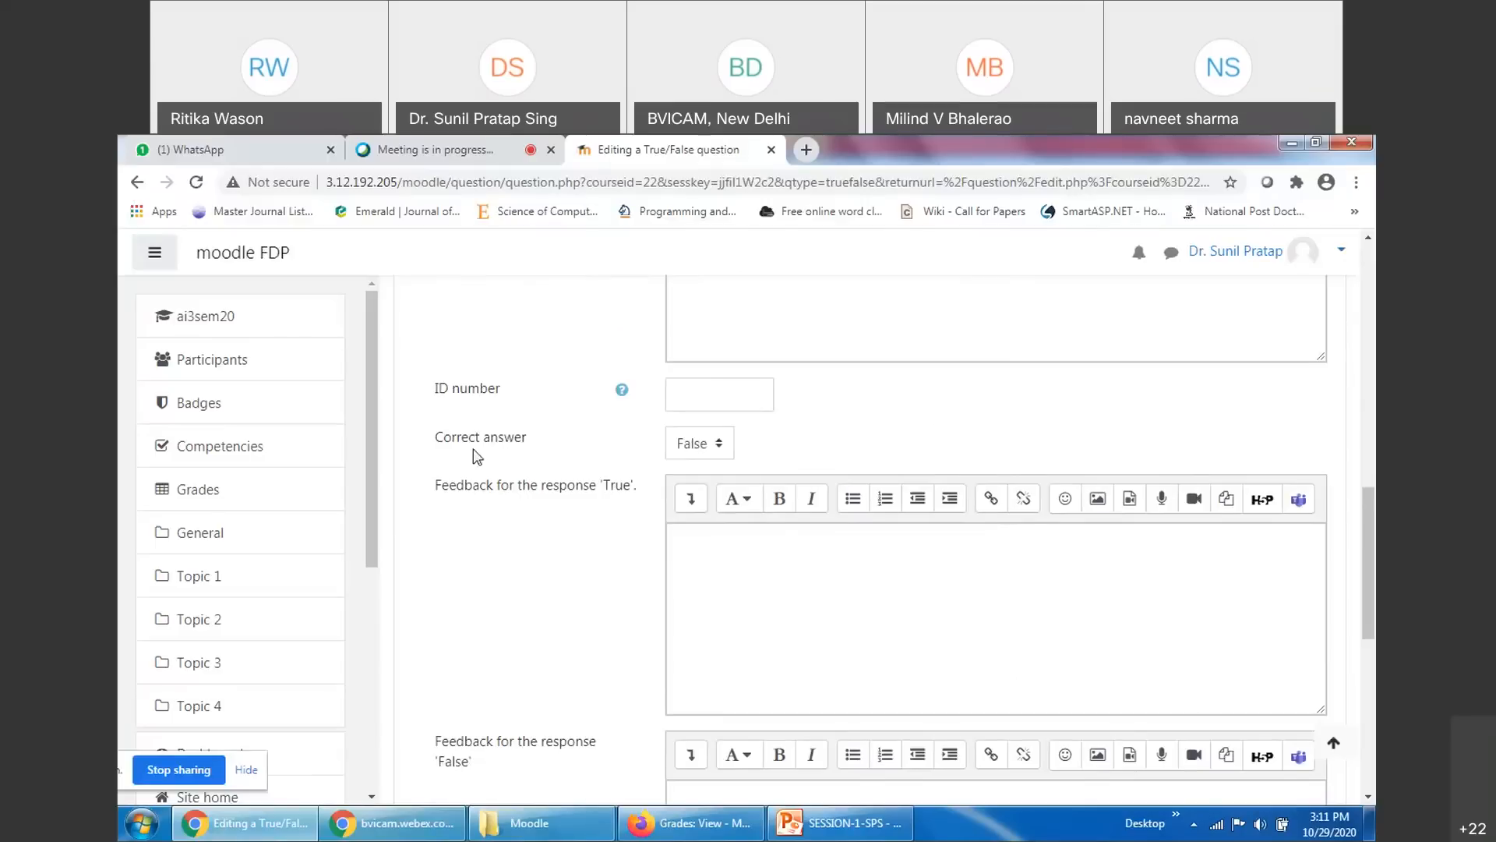
pyautogui.click(699, 445)
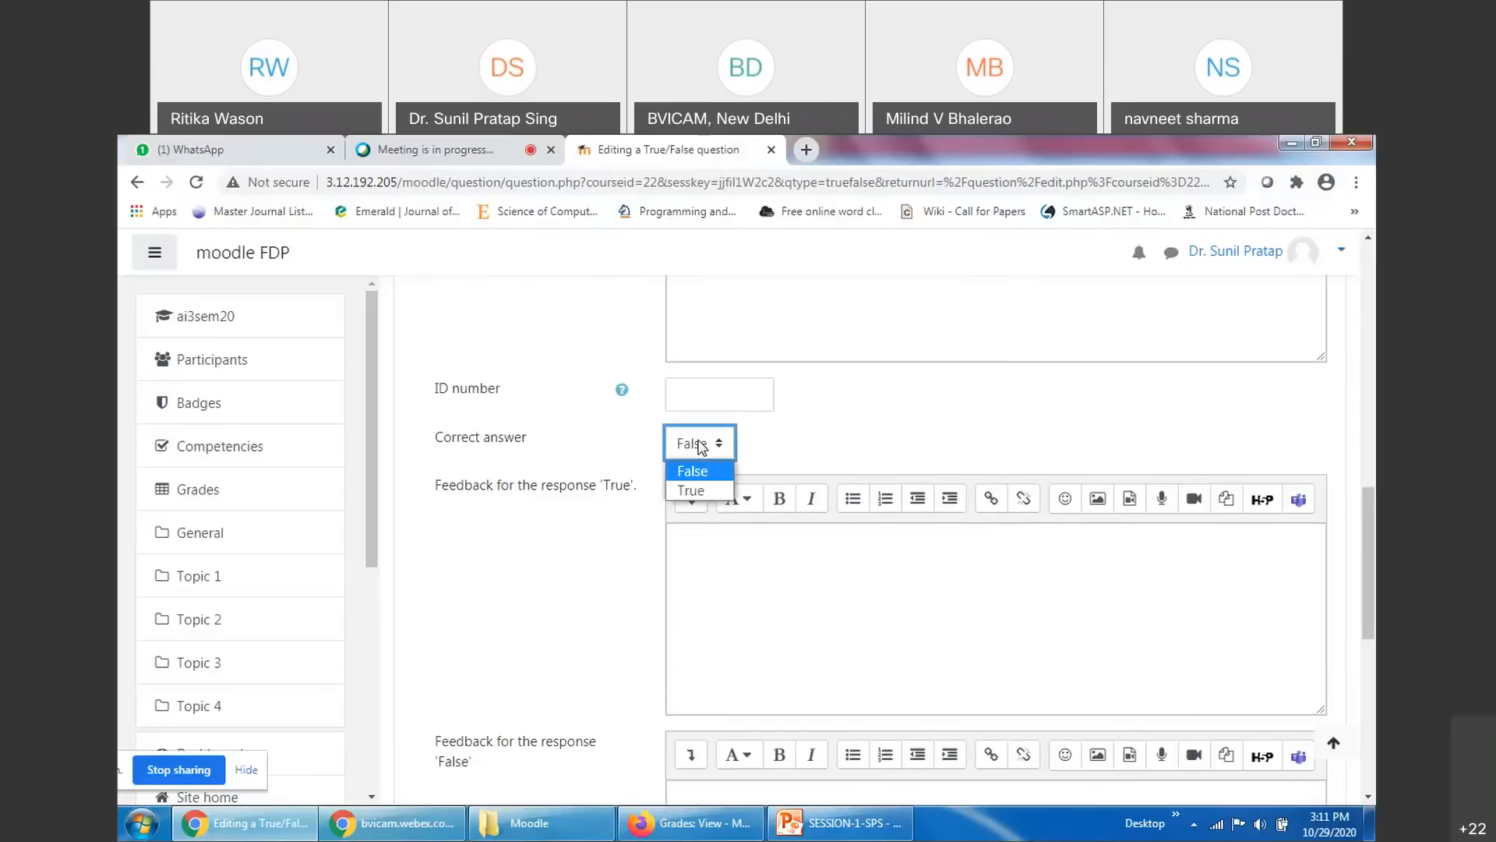
pyautogui.click(699, 493)
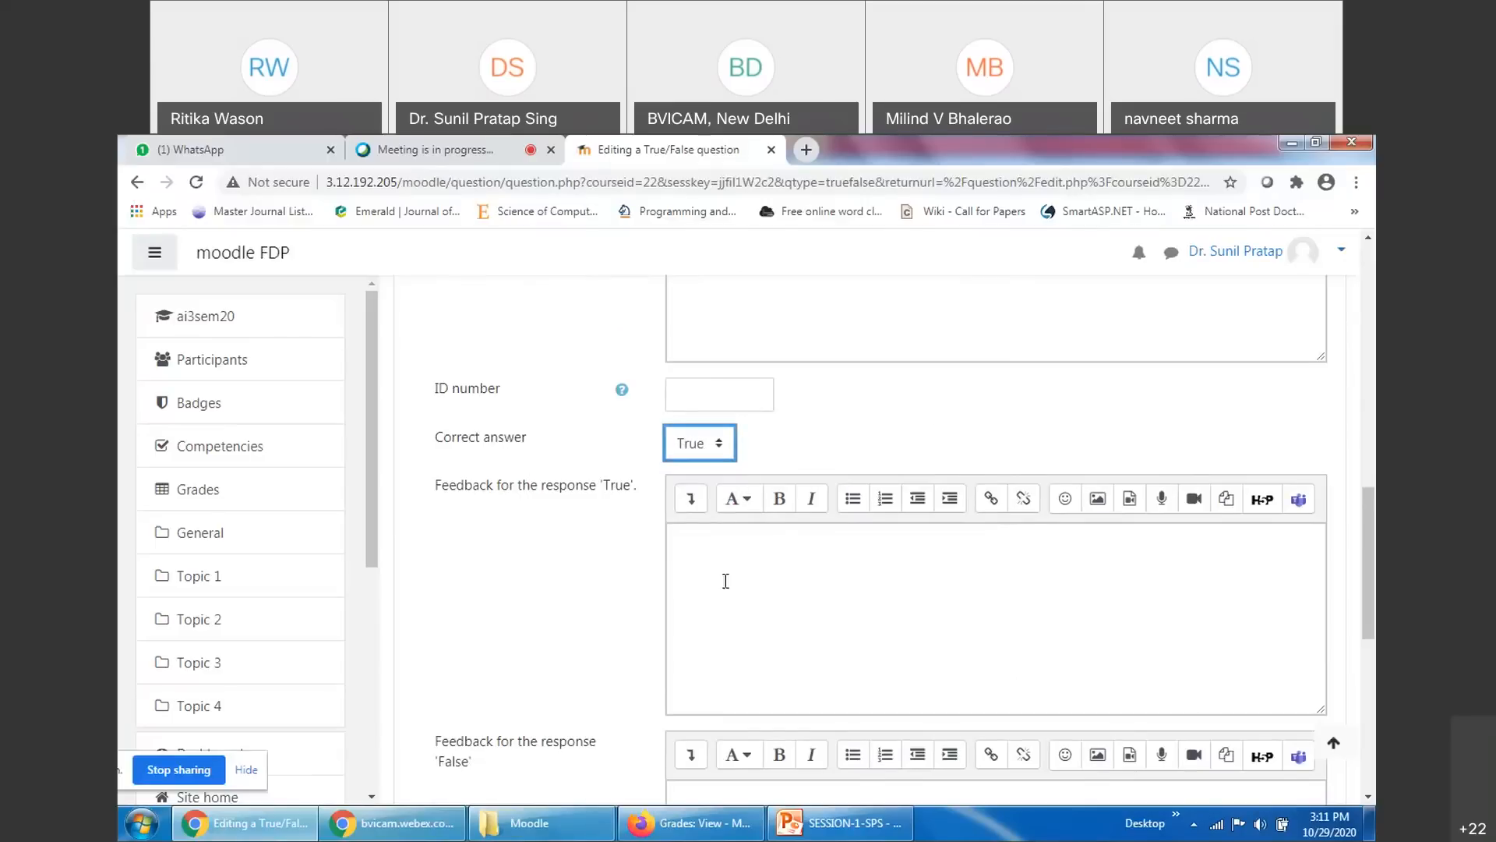
# Enter "Yes, Correct Answer!" as the feedback for the response 'True'
pyautogui.click(777, 631)
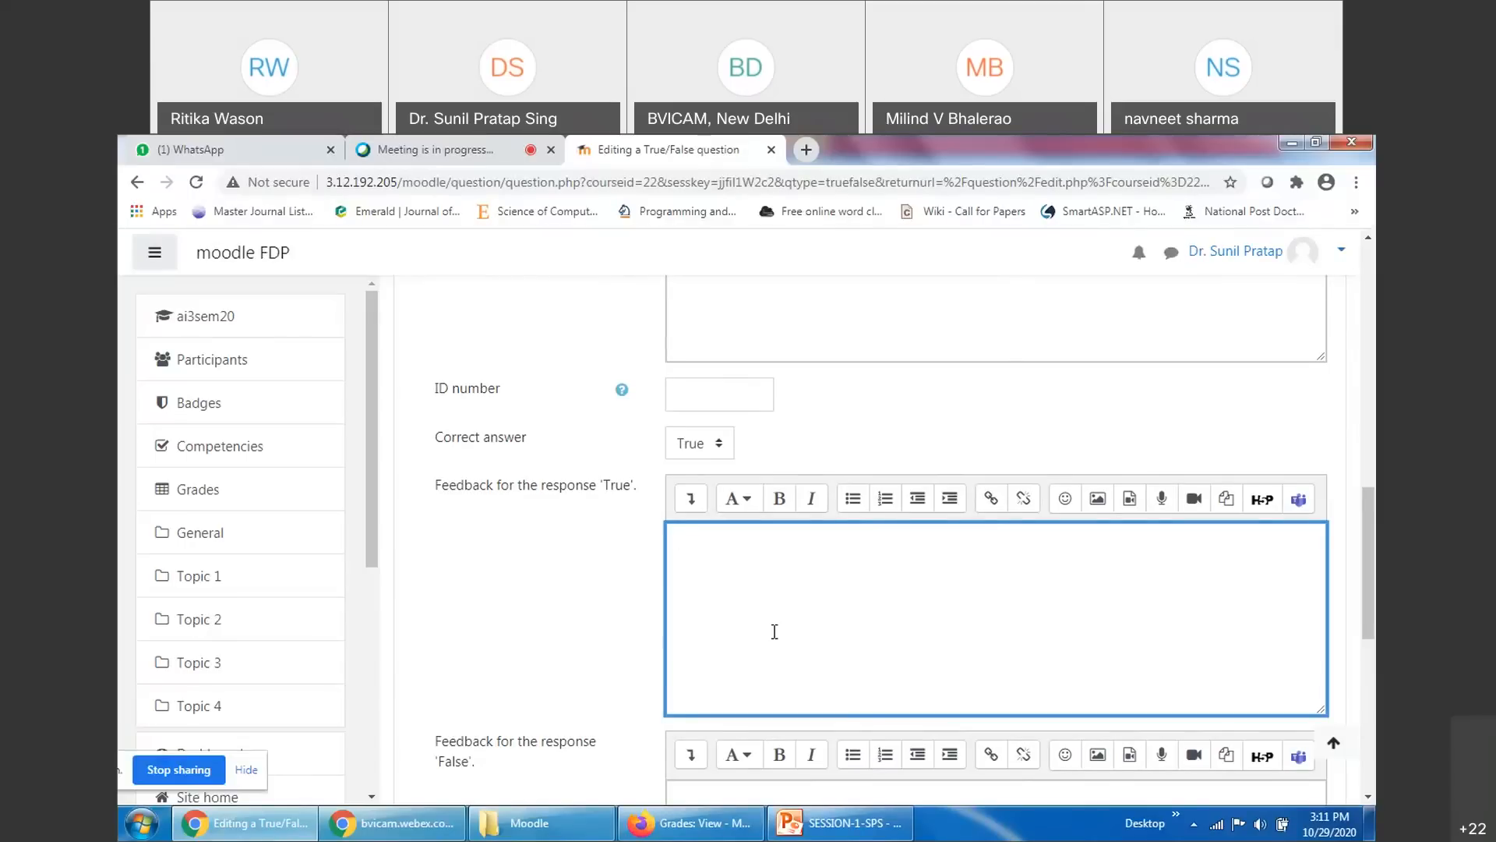
pyautogui.write('C')
pyautogui.press('BackSpace')
pyautogui.write('Yes')
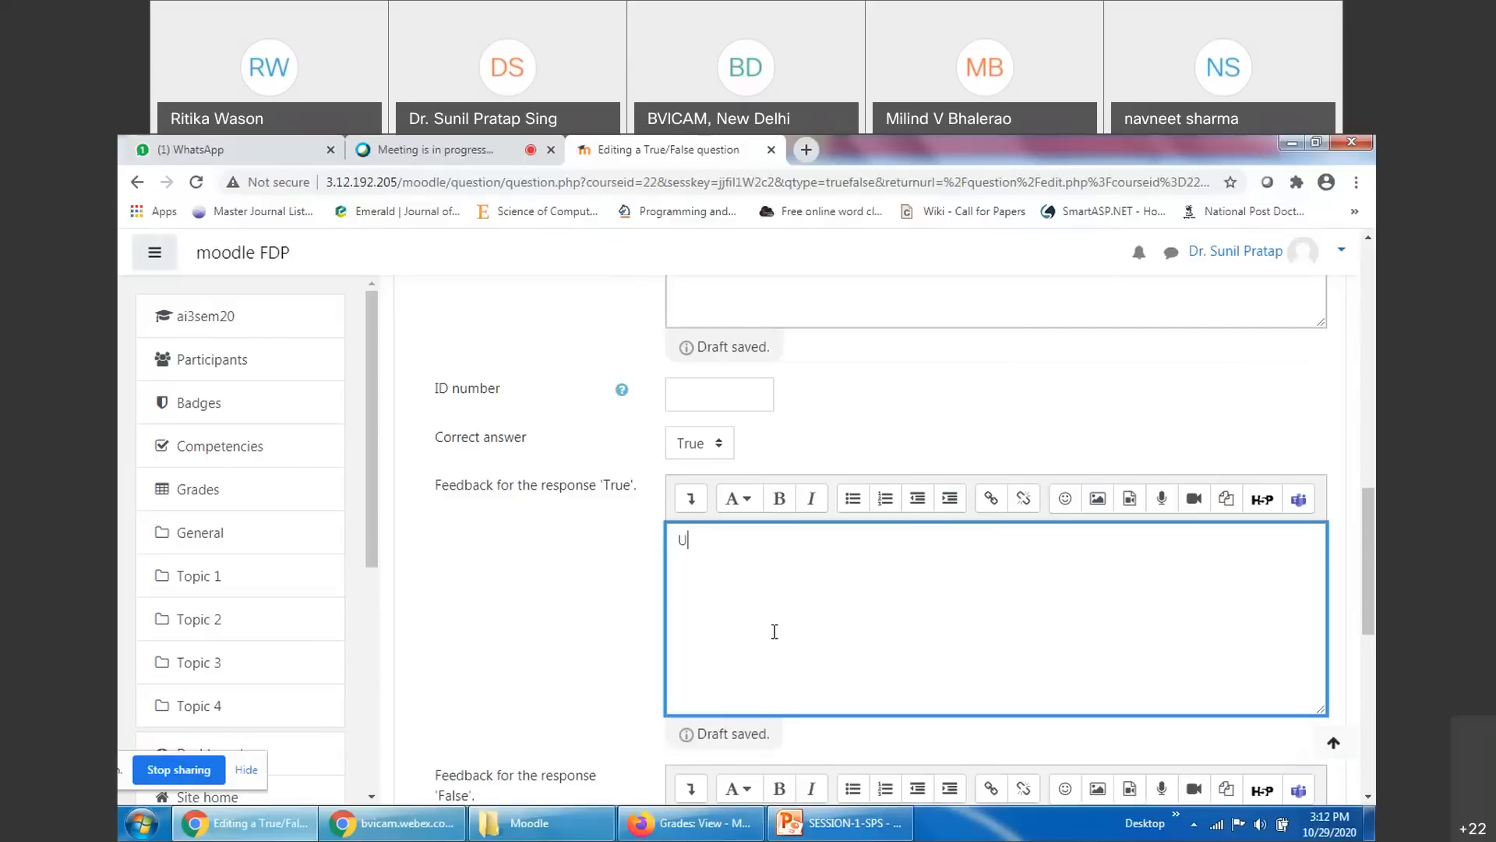
pyautogui.write(', Corretc')
pyautogui.press('BackSpace')
pyautogui.press('BackSpace')
pyautogui.press('BackSpace')
pyautogui.write('ct Answer!')
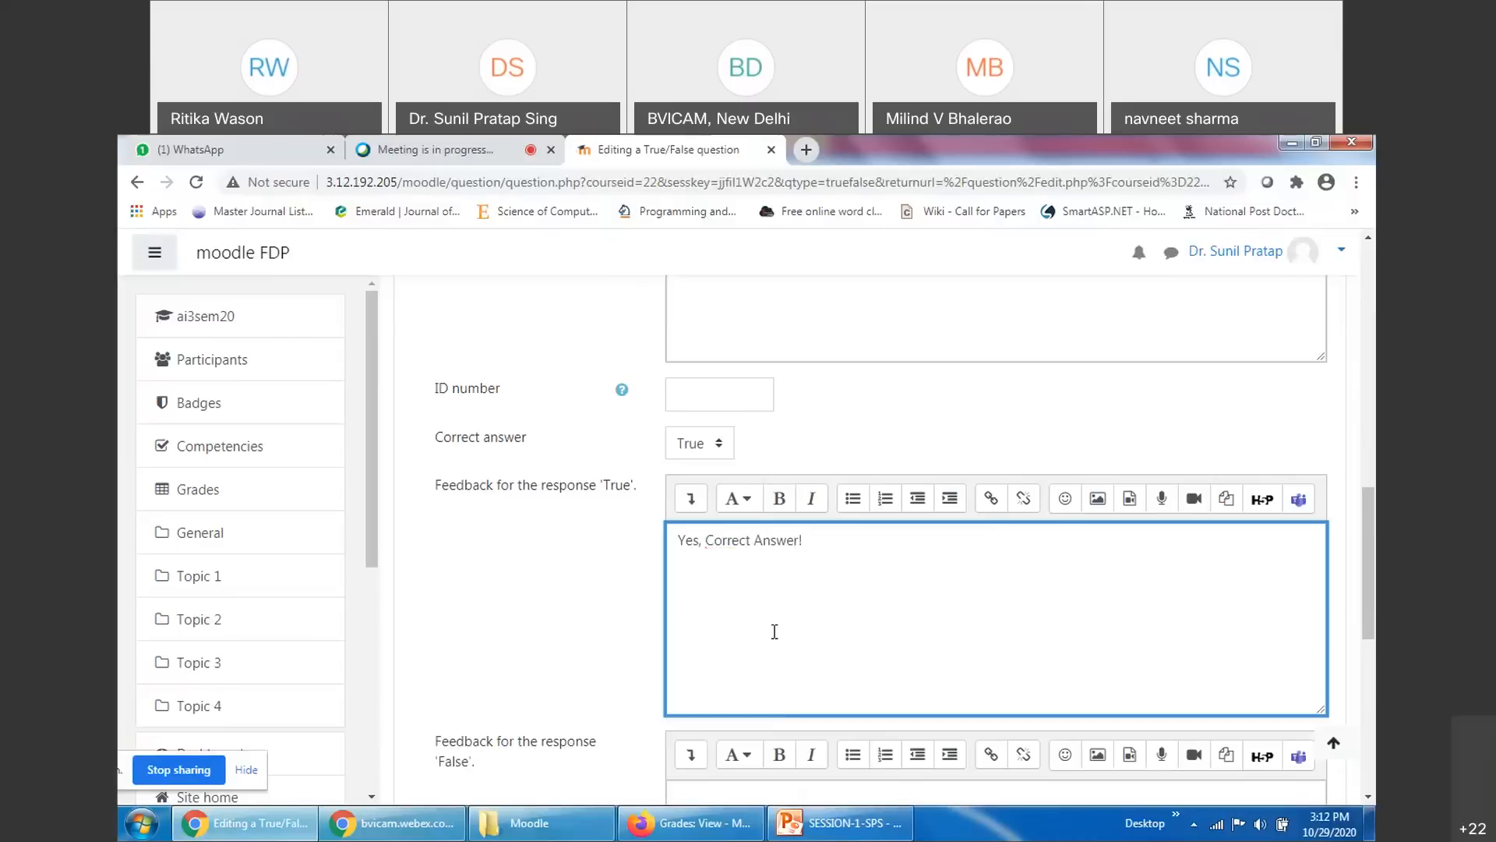
# Enter "No, Wrong Answer!" as the feedback for the response 'False'
pyautogui.scroll(-1, 775, 632)
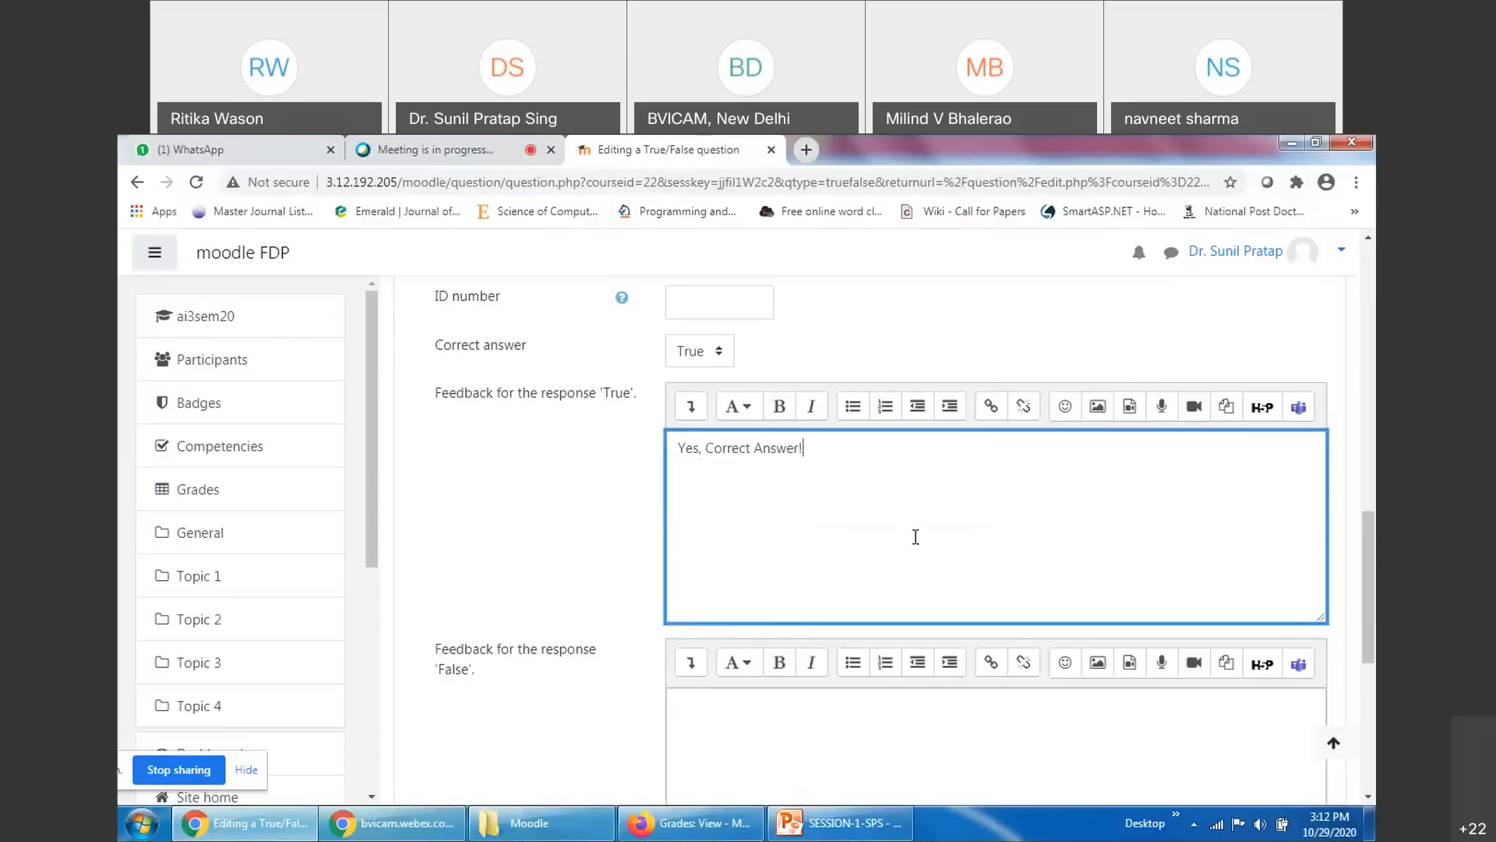
pyautogui.scroll(4, 915, 537)
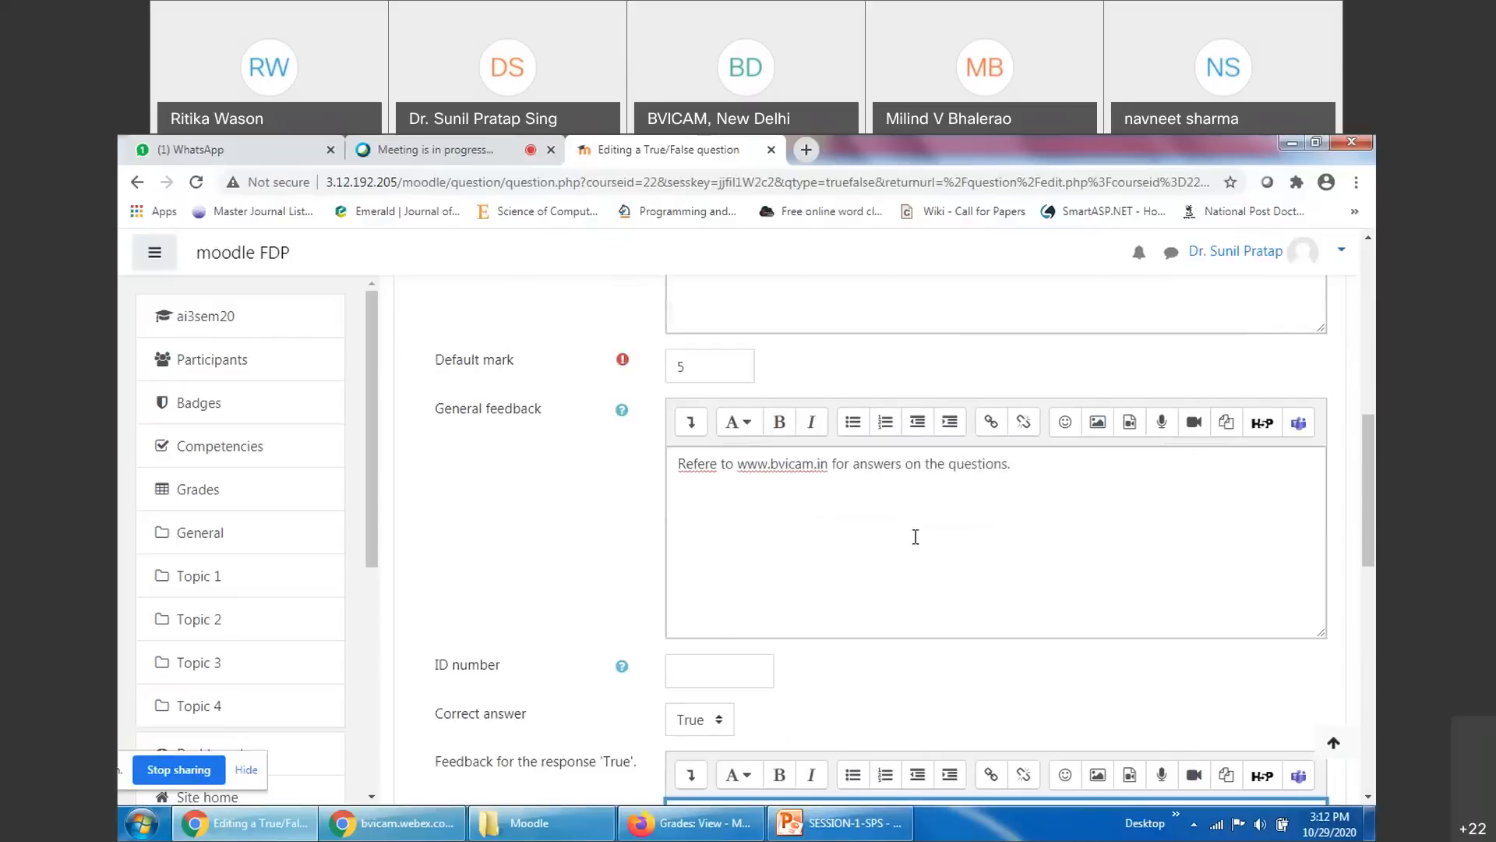
pyautogui.scroll(3, 916, 536)
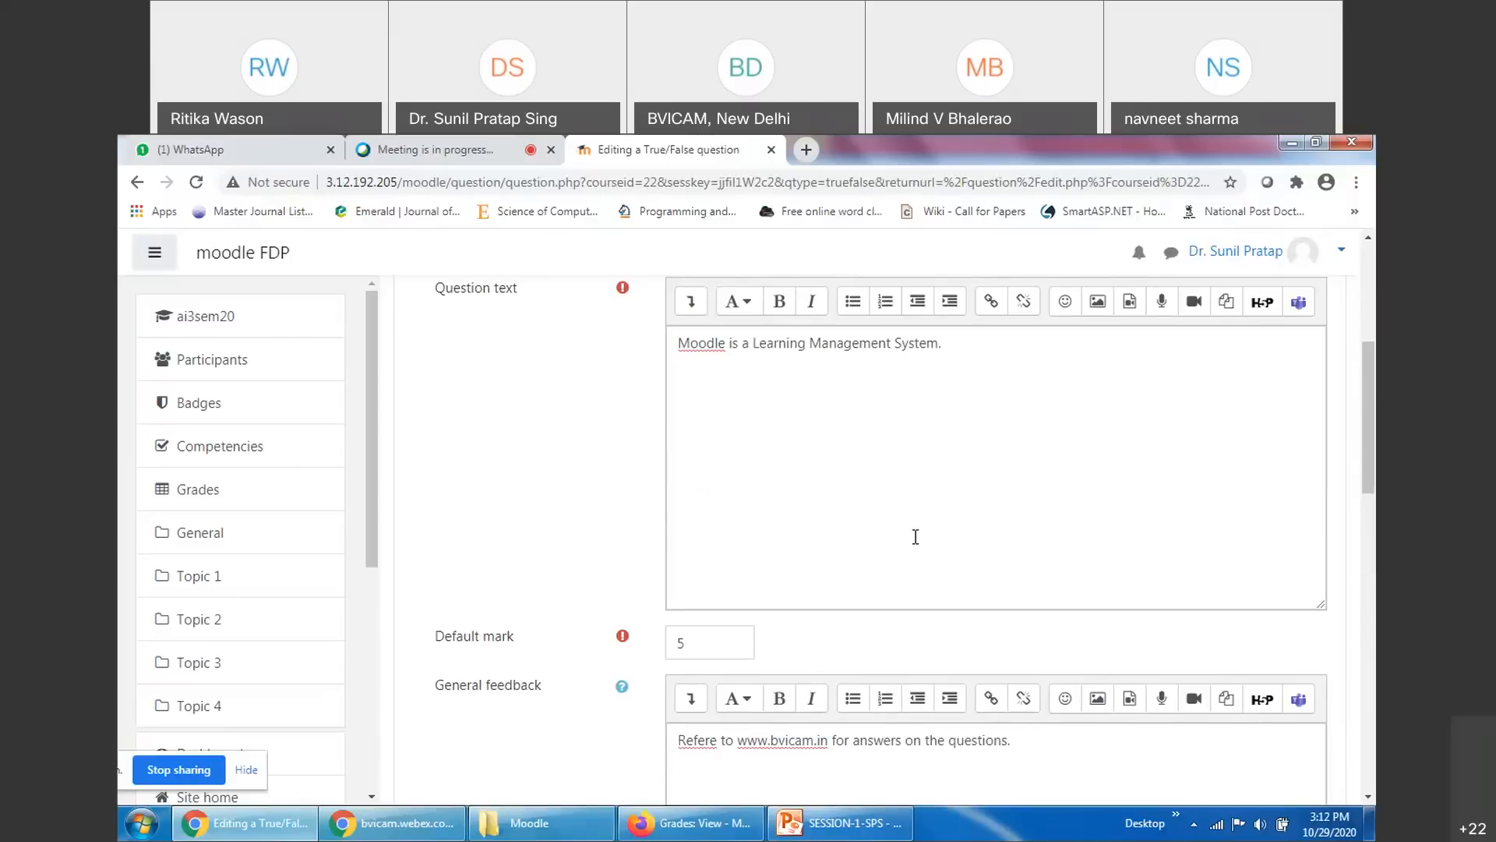
pyautogui.scroll(-8, 916, 536)
pyautogui.click(765, 486)
pyautogui.scroll(3, 792, 604)
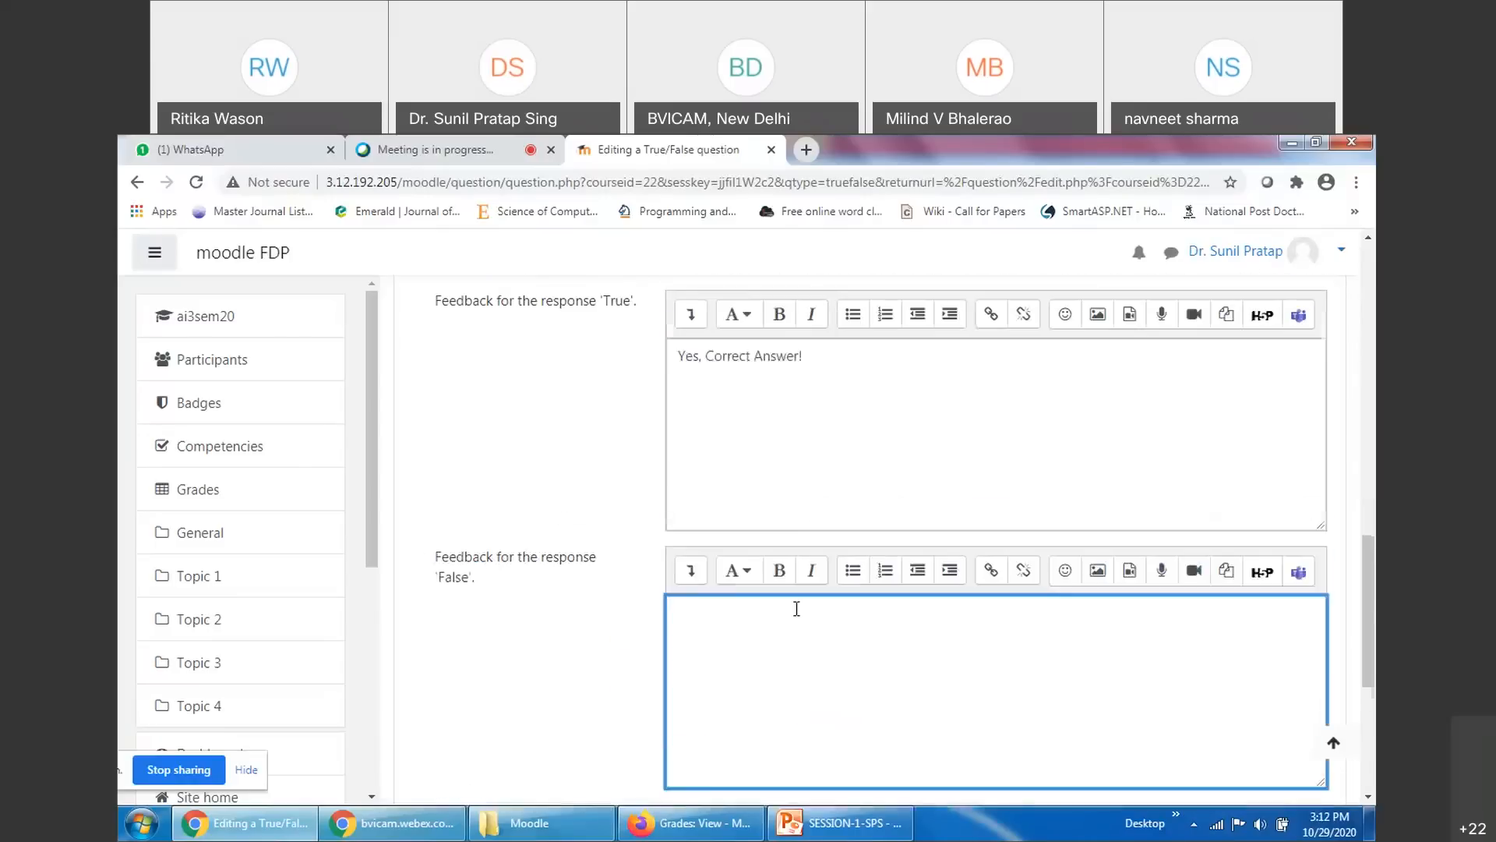
pyautogui.write('No, Wrong Answer!')
# Check the penalty setting under Multiple tries and save the True/False question to the question bank
pyautogui.scroll(-3, 1024, 593)
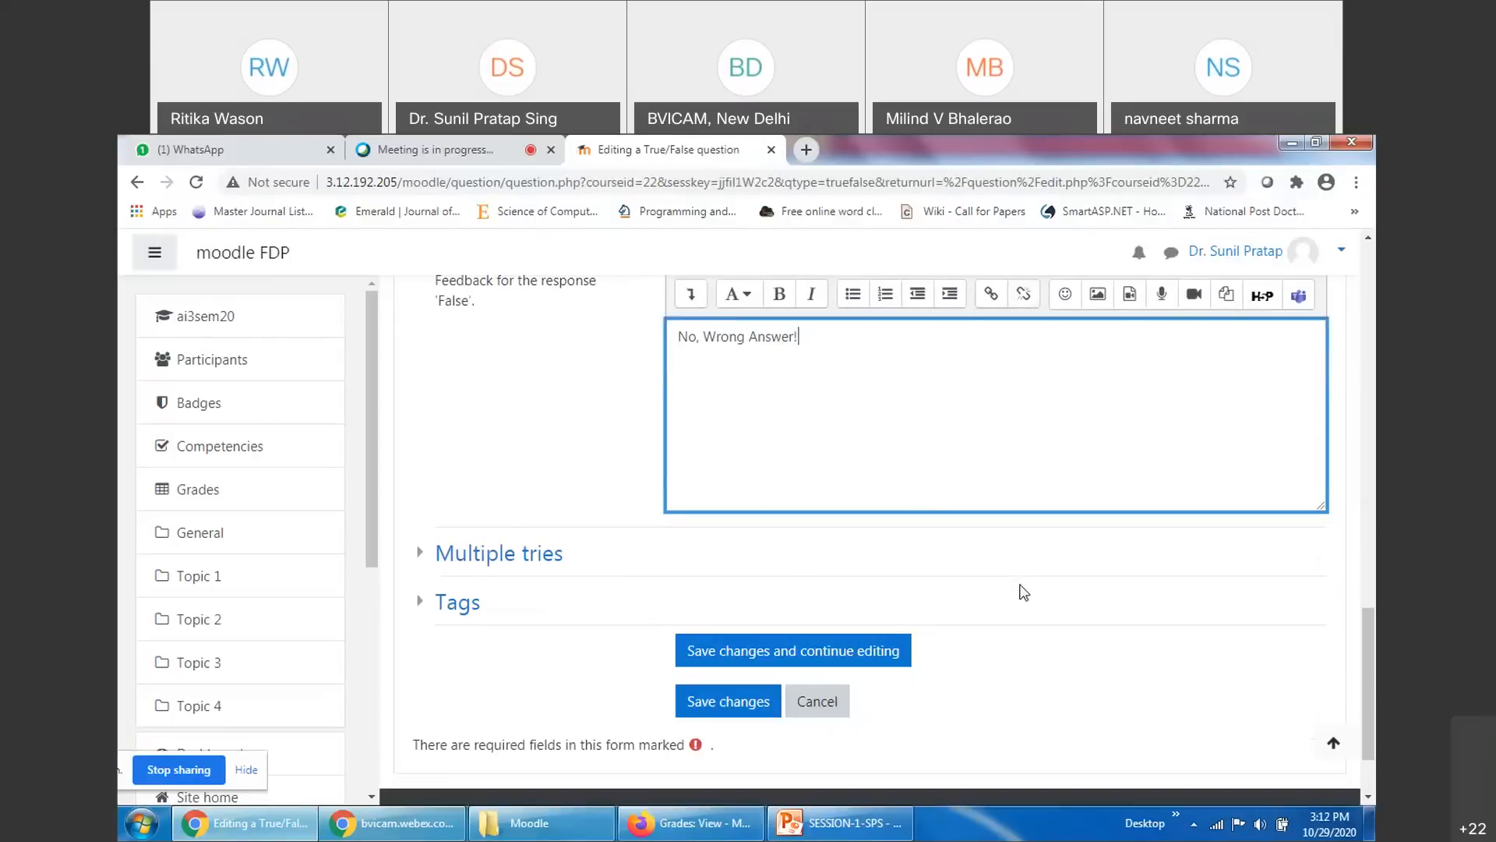
pyautogui.click(544, 559)
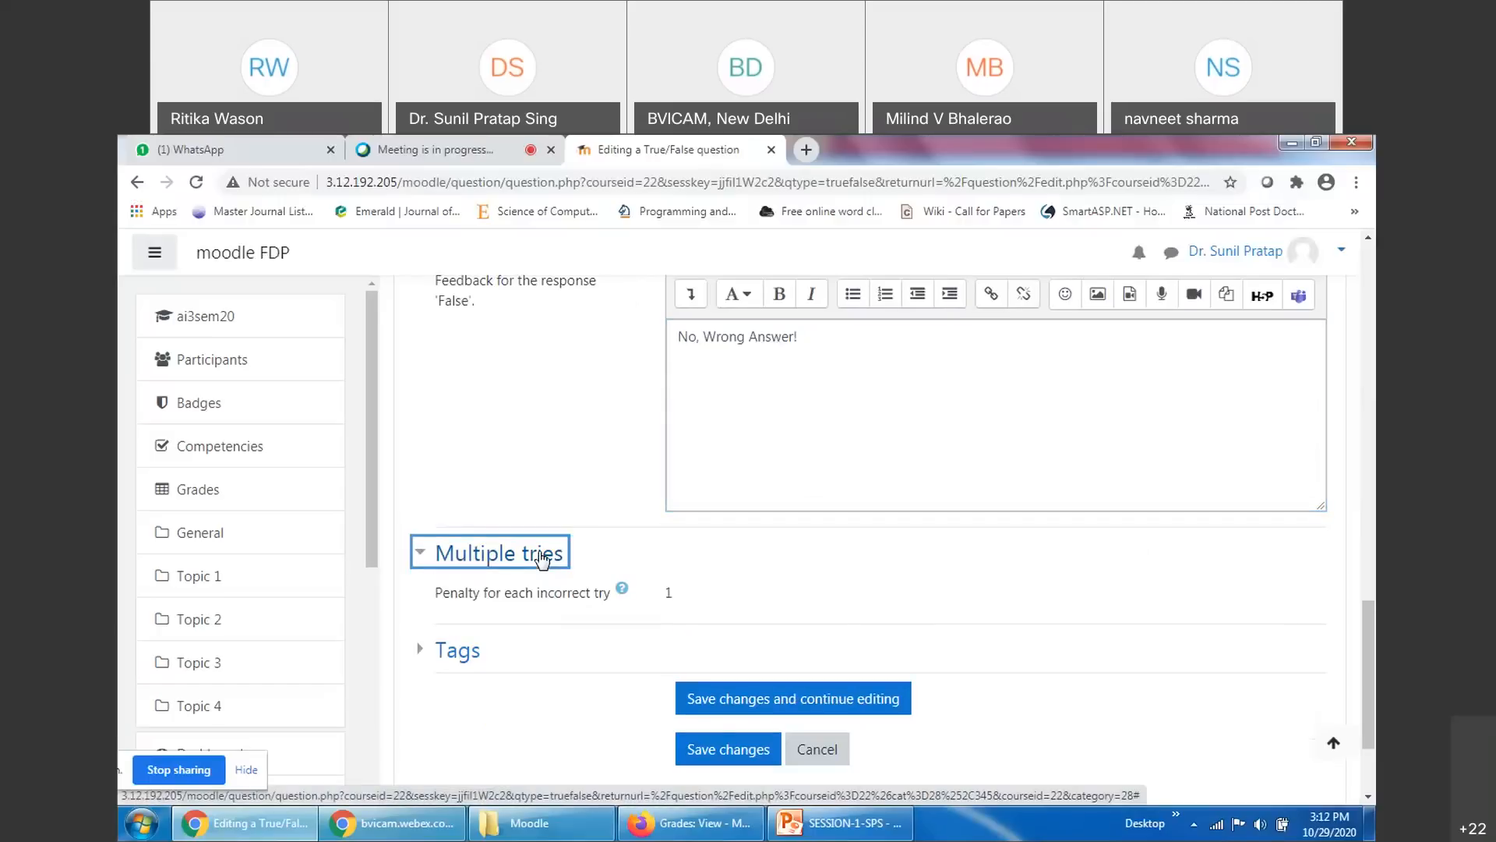
pyautogui.click(543, 559)
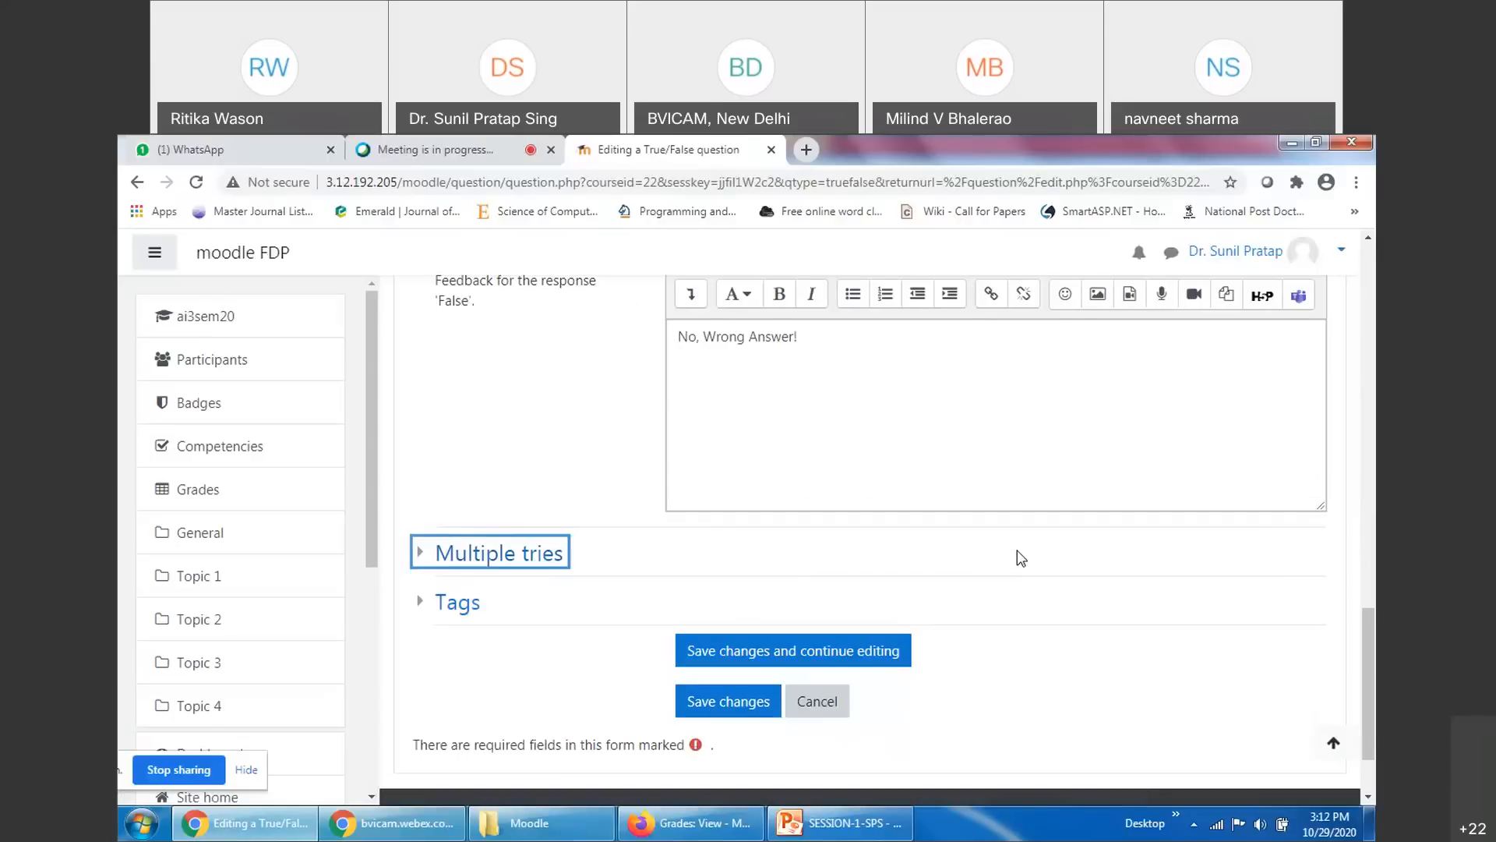
pyautogui.scroll(5, 1021, 558)
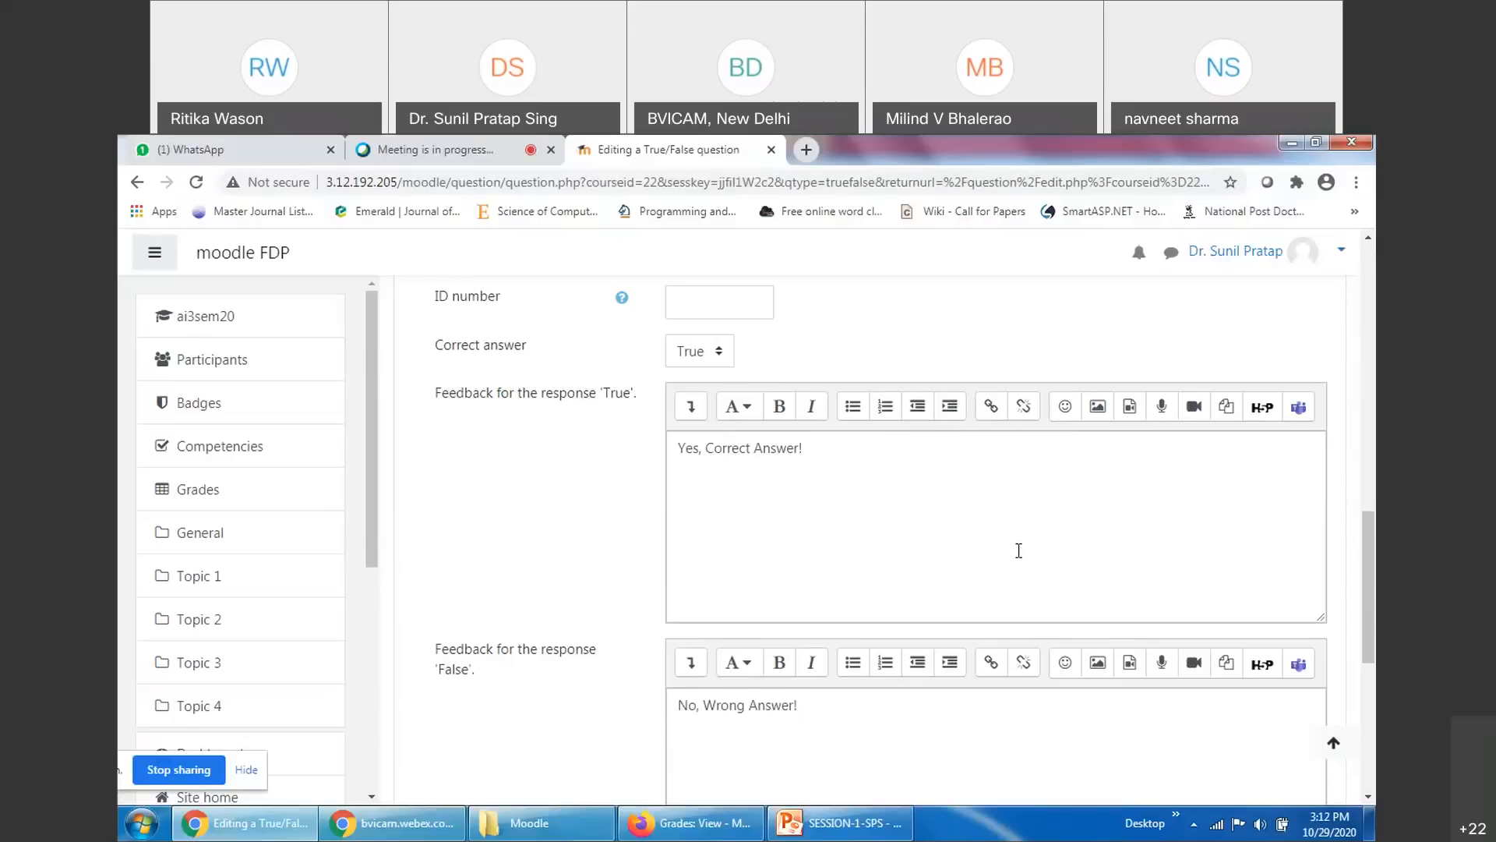
pyautogui.scroll(-5, 1018, 551)
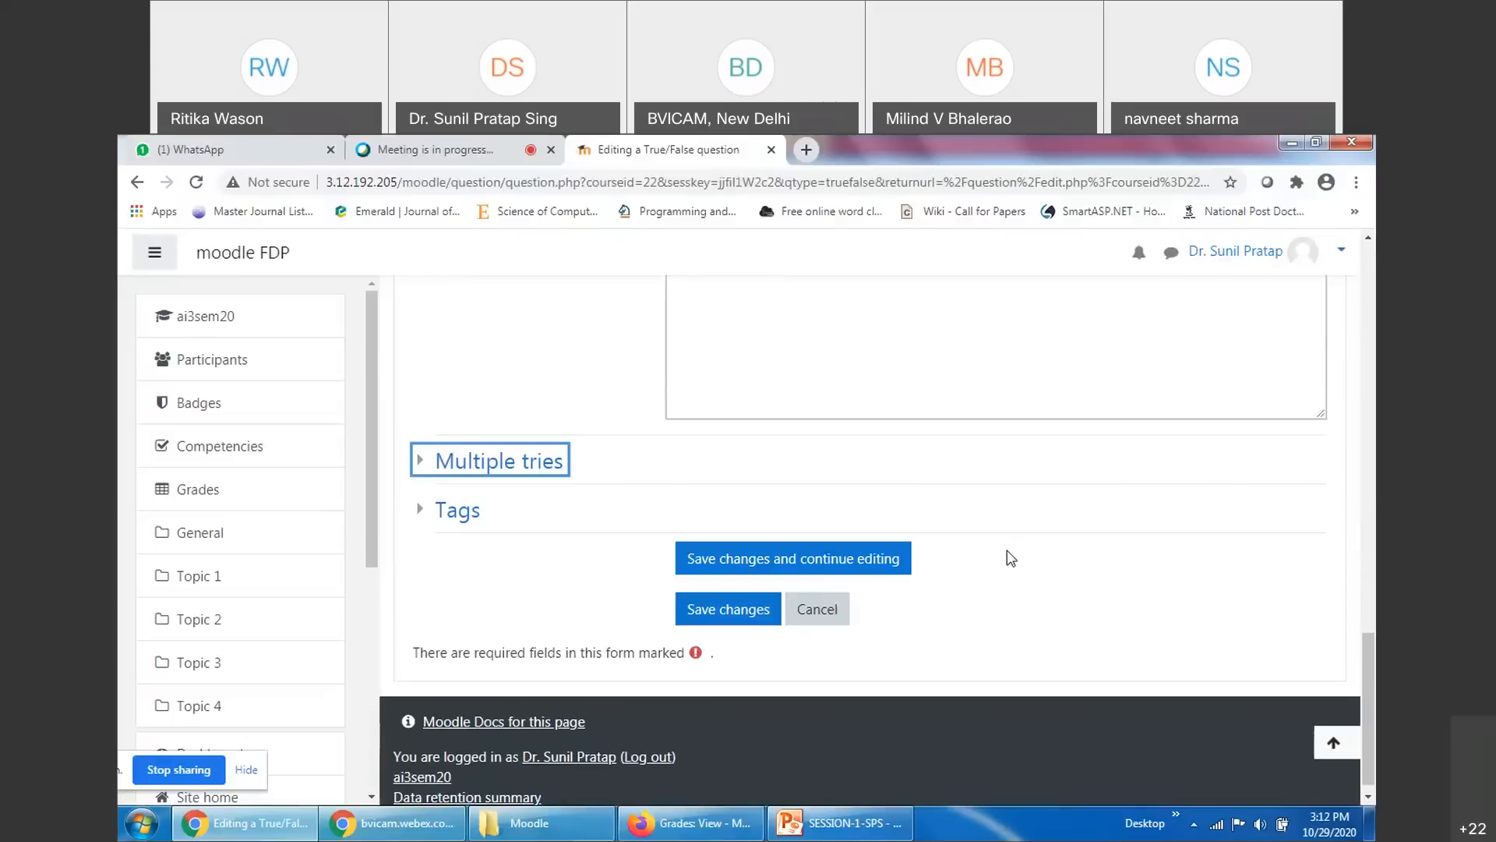
pyautogui.click(750, 614)
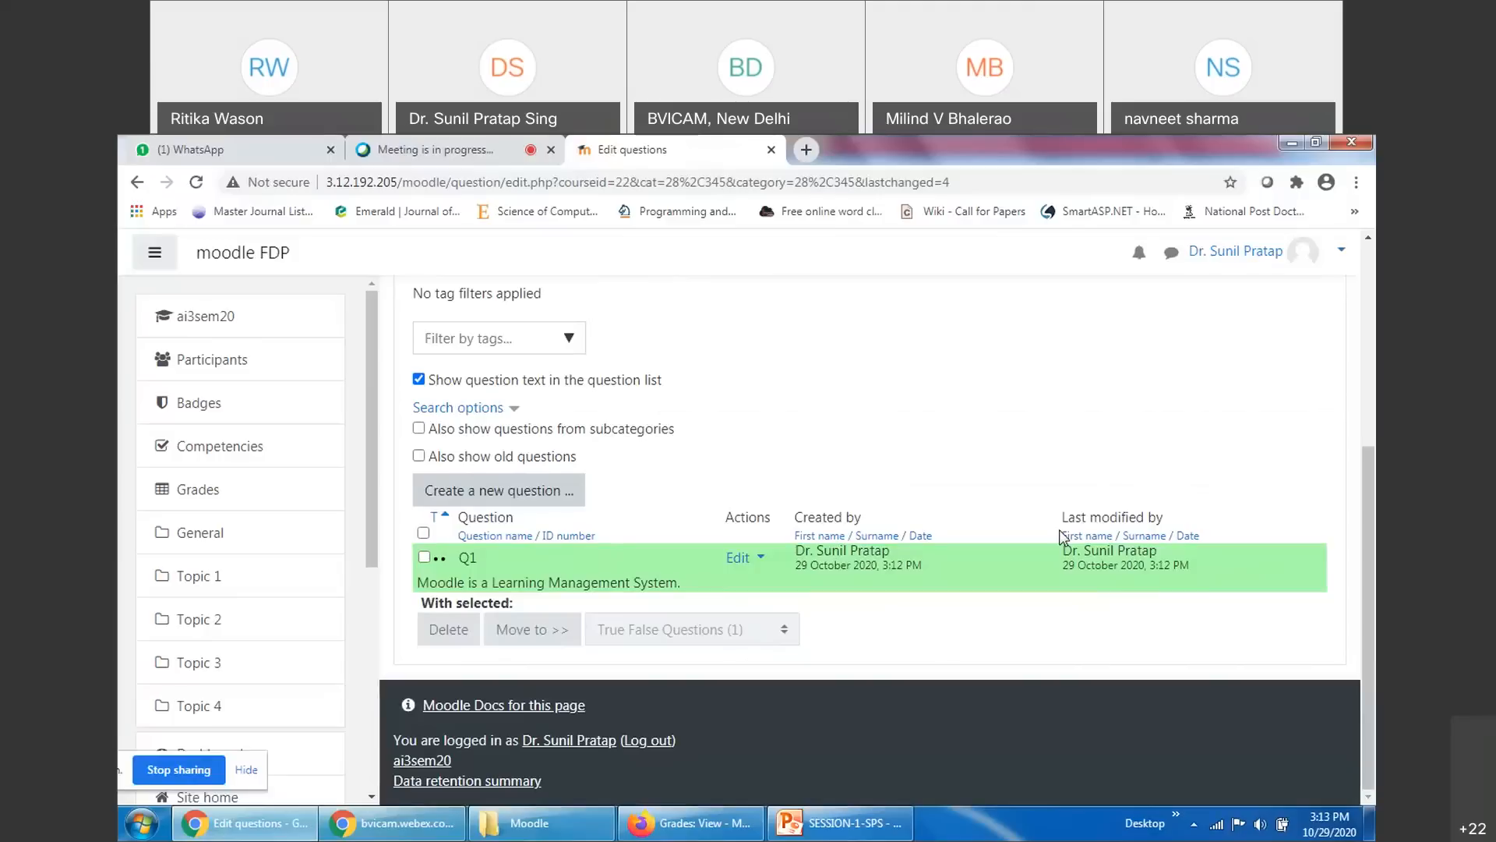
# Open a preview of Q1 from the question list, answer it with True, and submit and finish the attempt
pyautogui.click(761, 558)
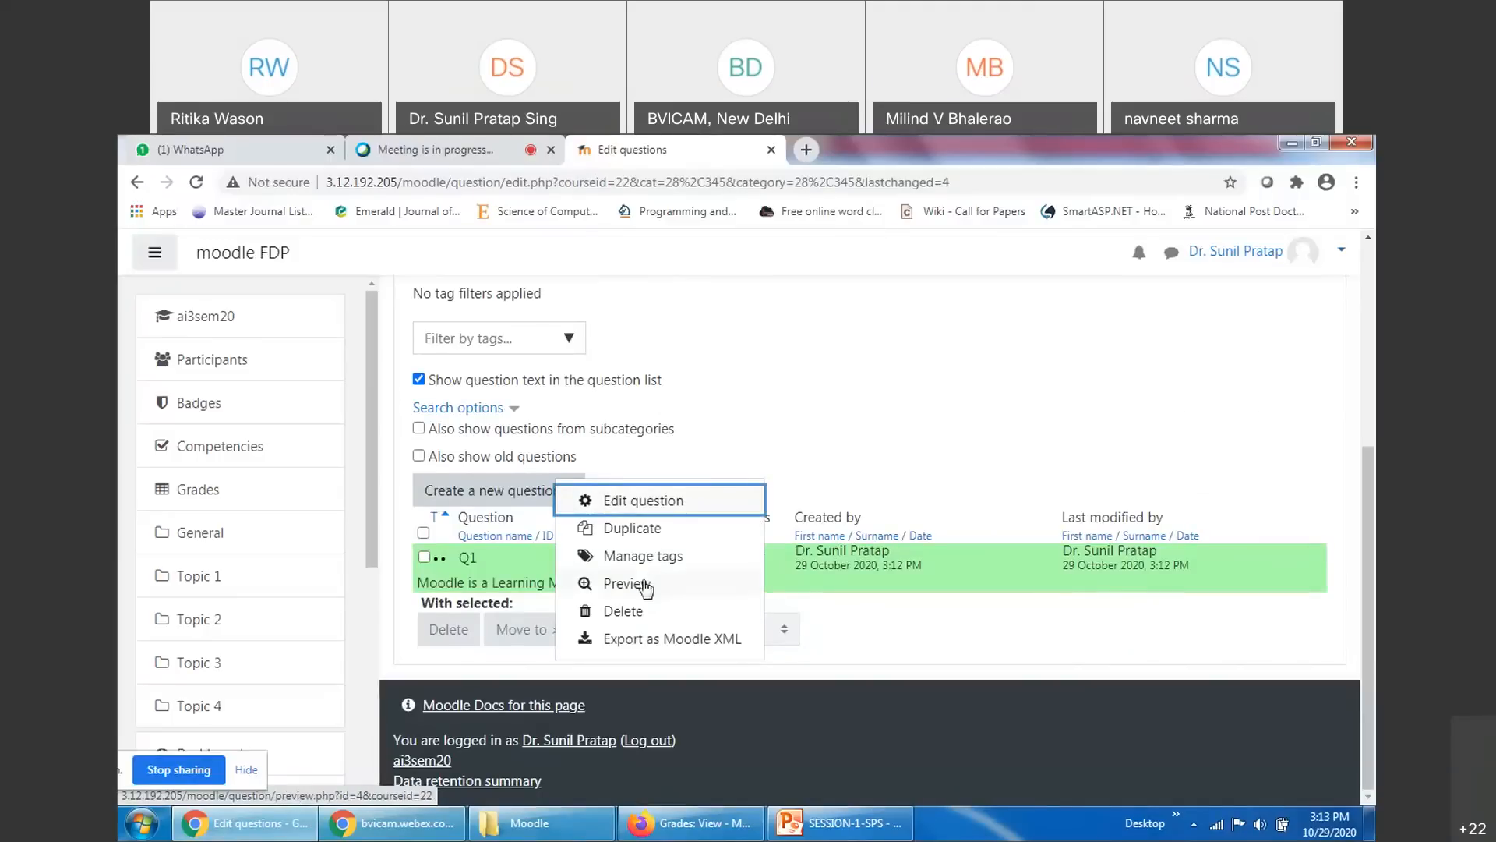
pyautogui.click(916, 457)
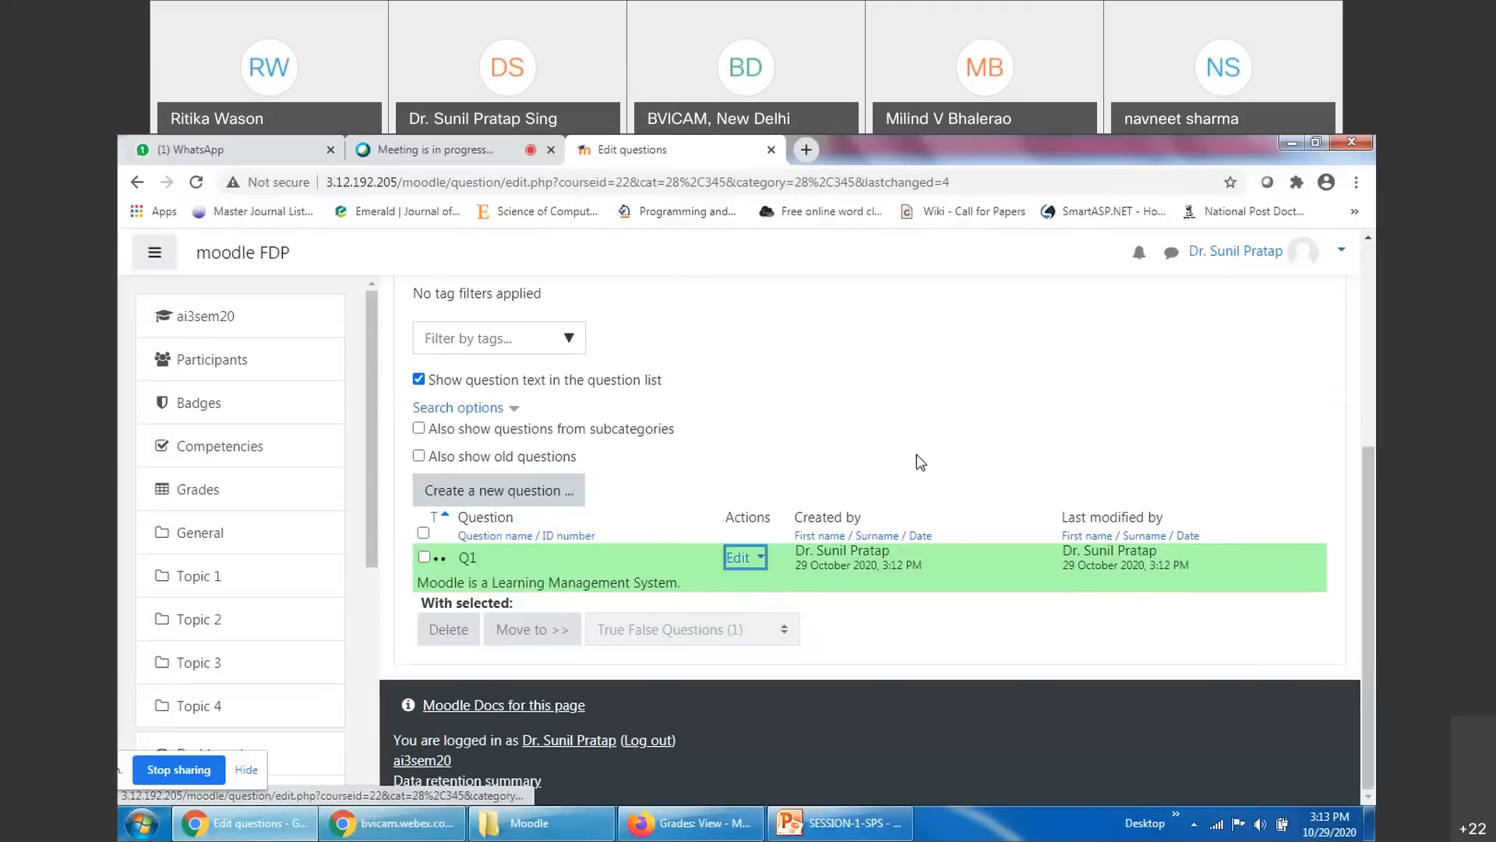
pyautogui.scroll(4, 917, 456)
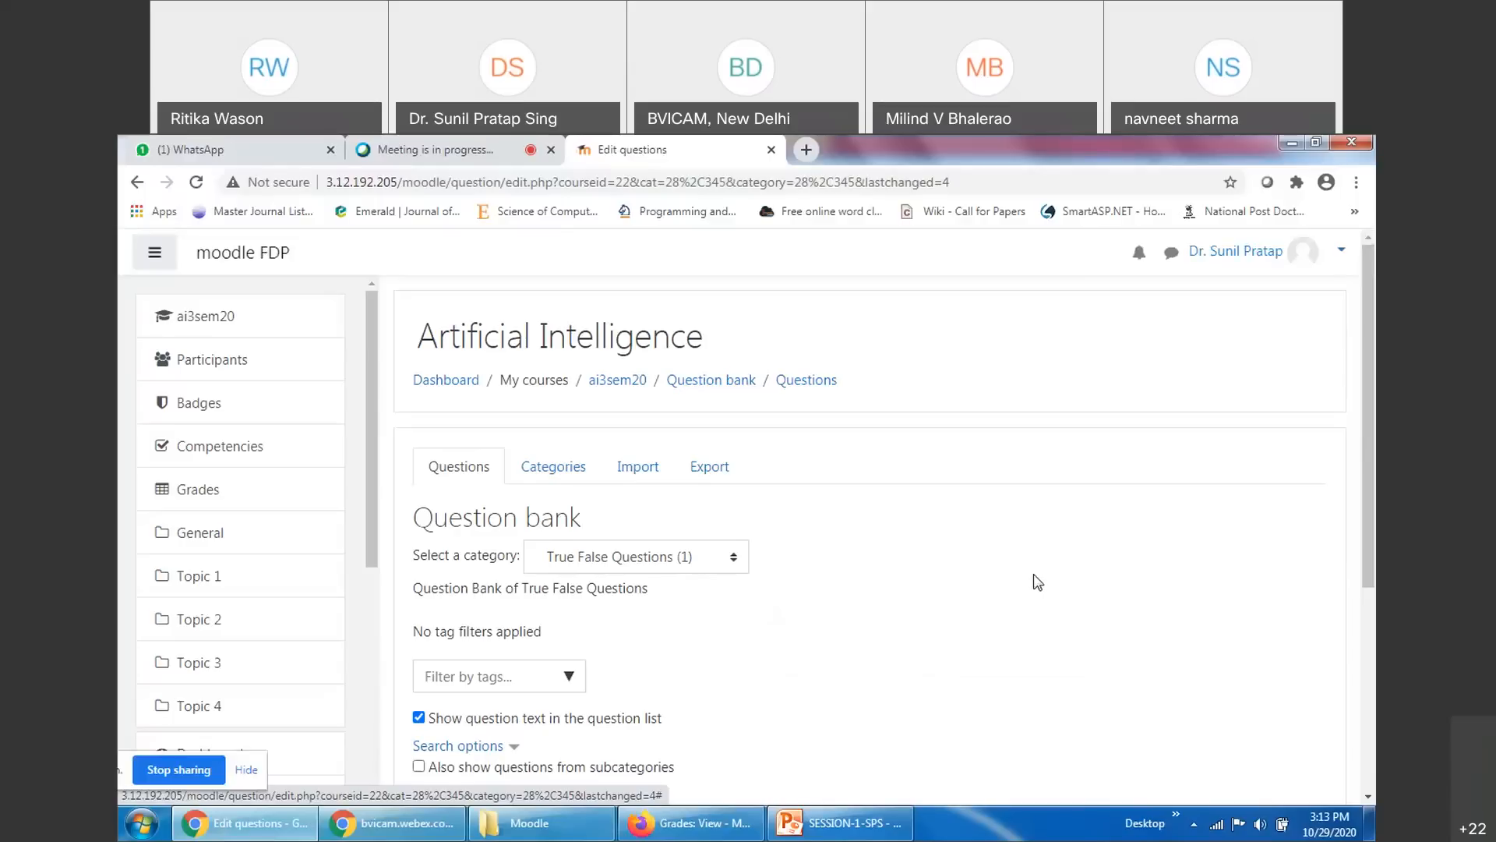
pyautogui.scroll(-4, 1039, 582)
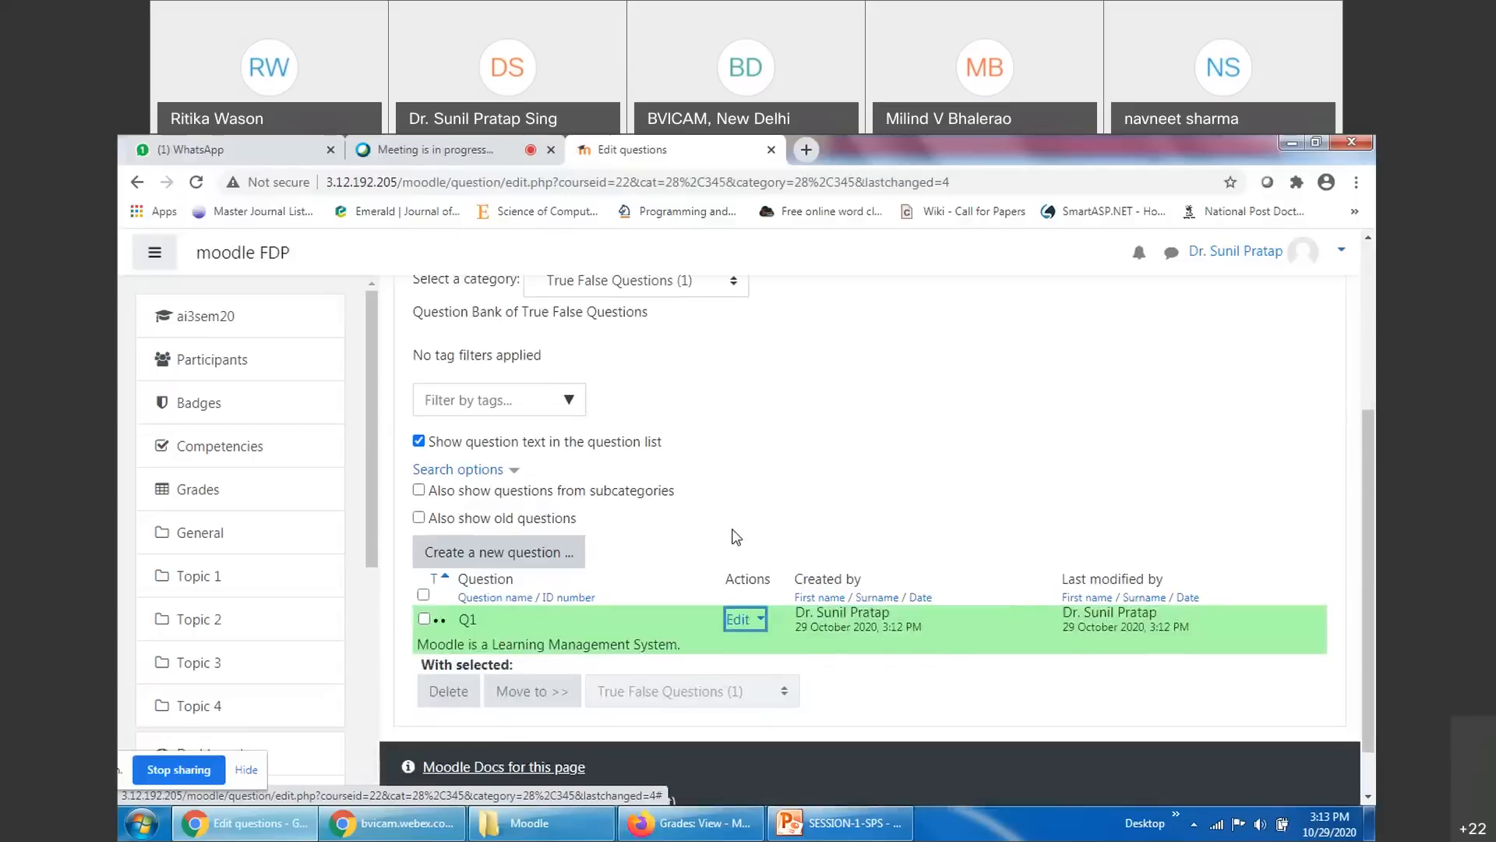
pyautogui.click(755, 620)
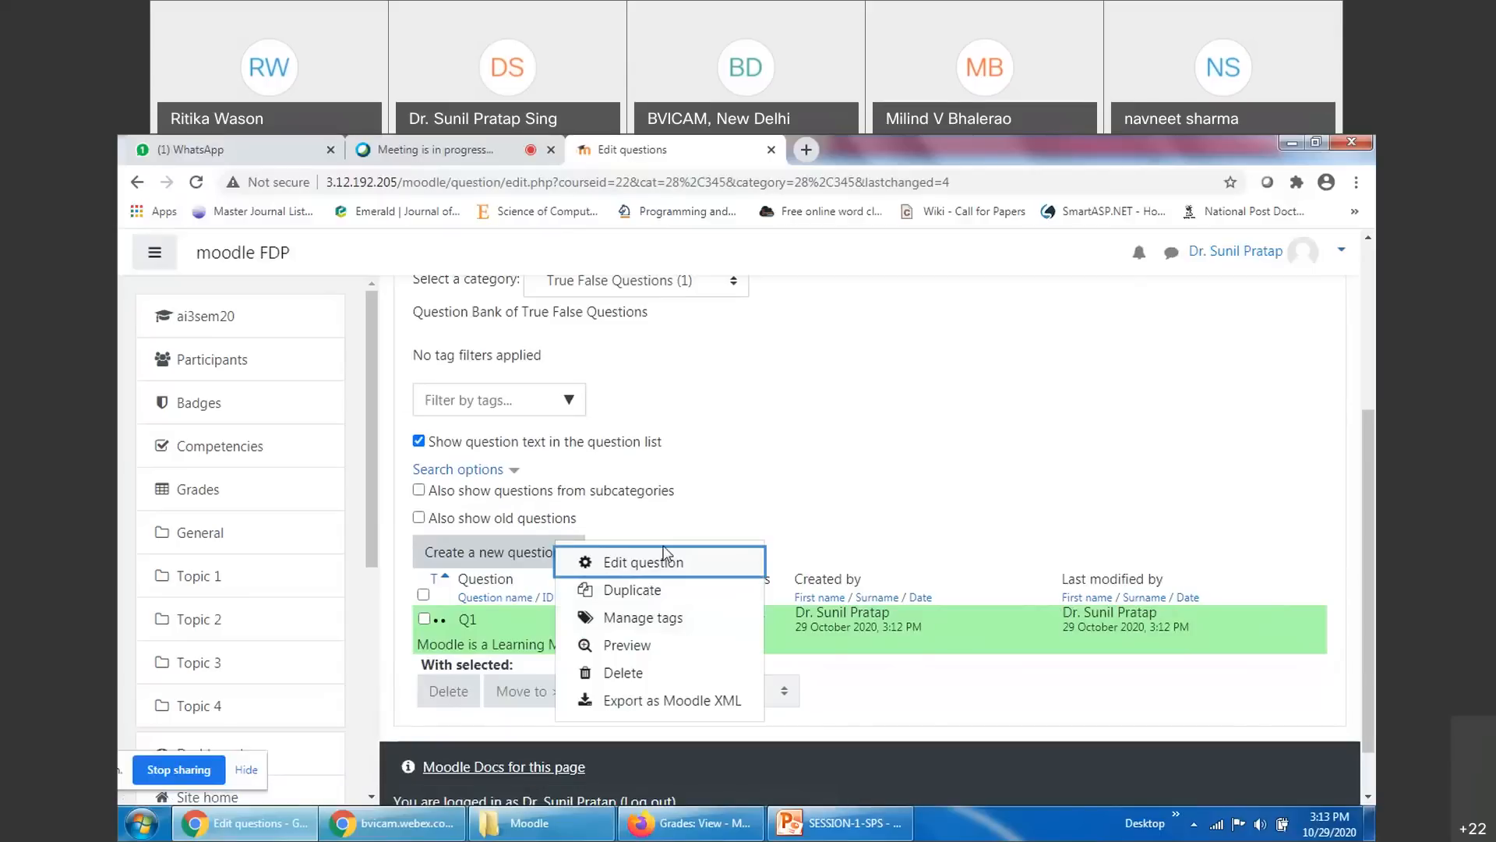
pyautogui.click(621, 650)
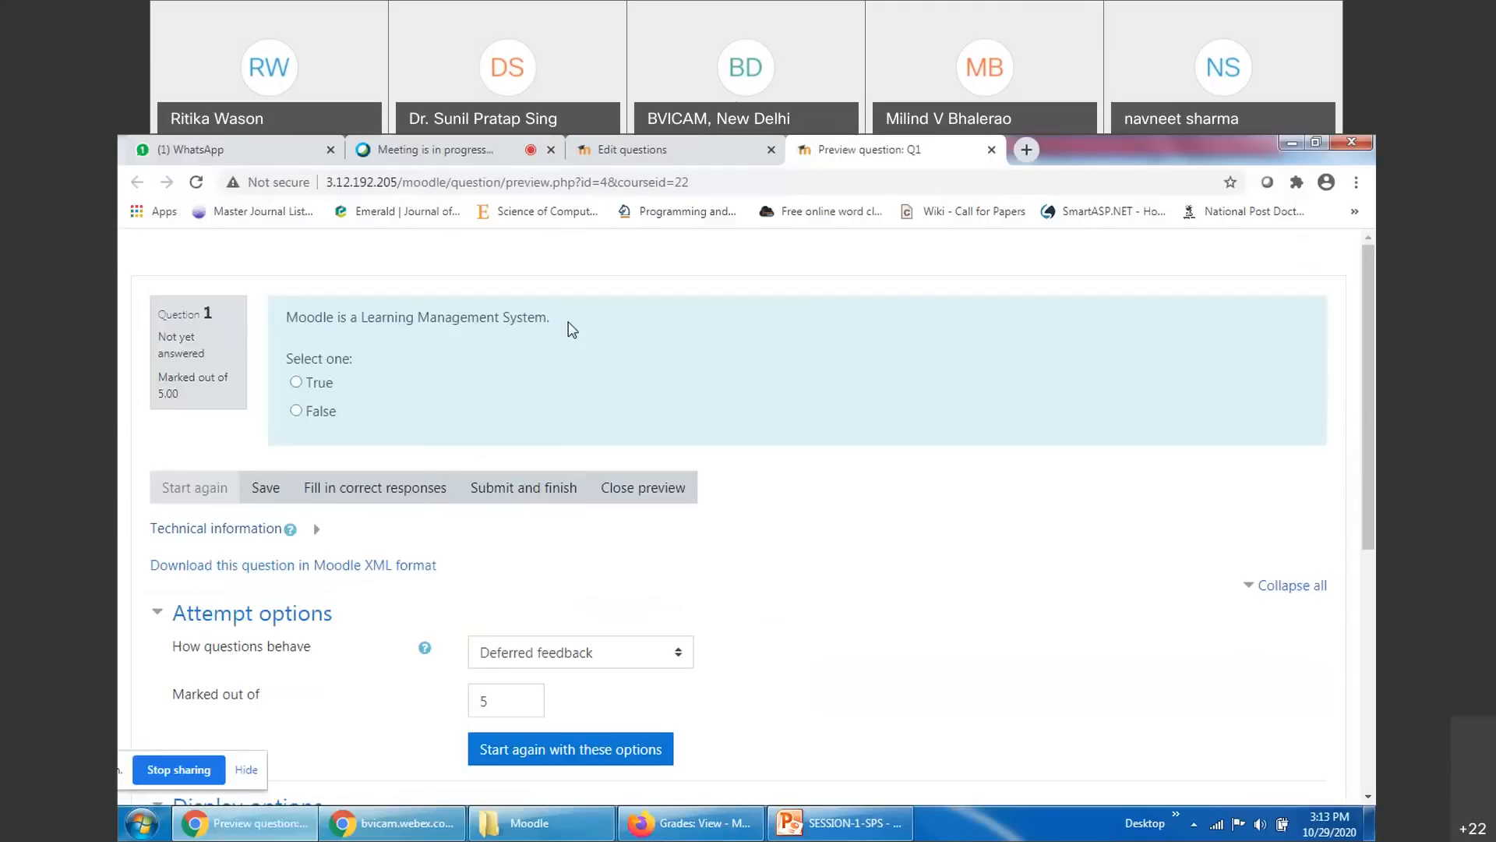
pyautogui.click(322, 387)
pyautogui.click(524, 503)
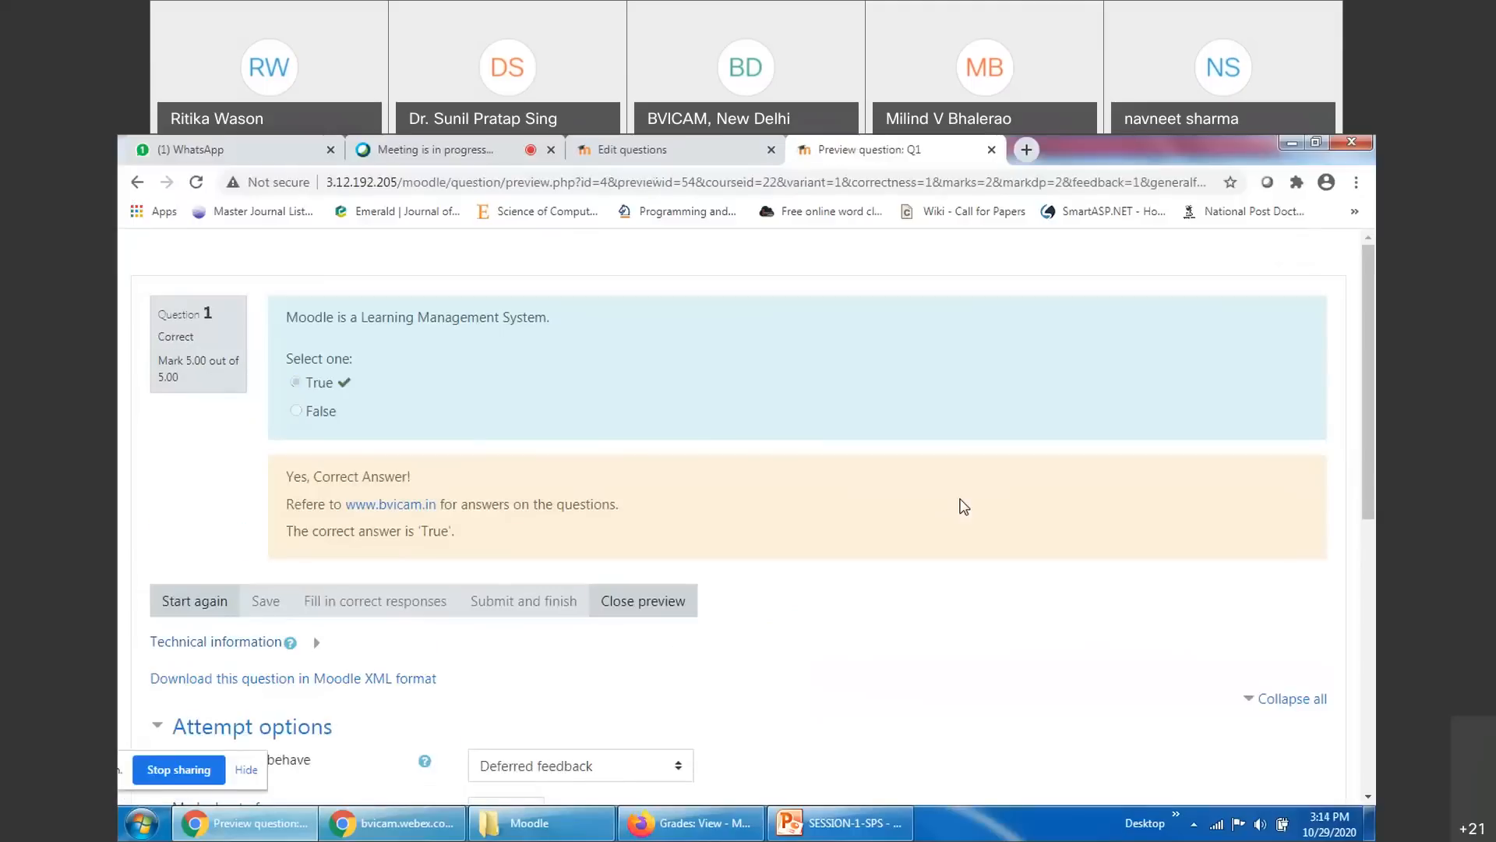
# Examine the response feedback, general feedback and correct answer line in Q1's preview, and close the preview
pyautogui.moveTo(287, 530); pyautogui.dragTo(458, 531)
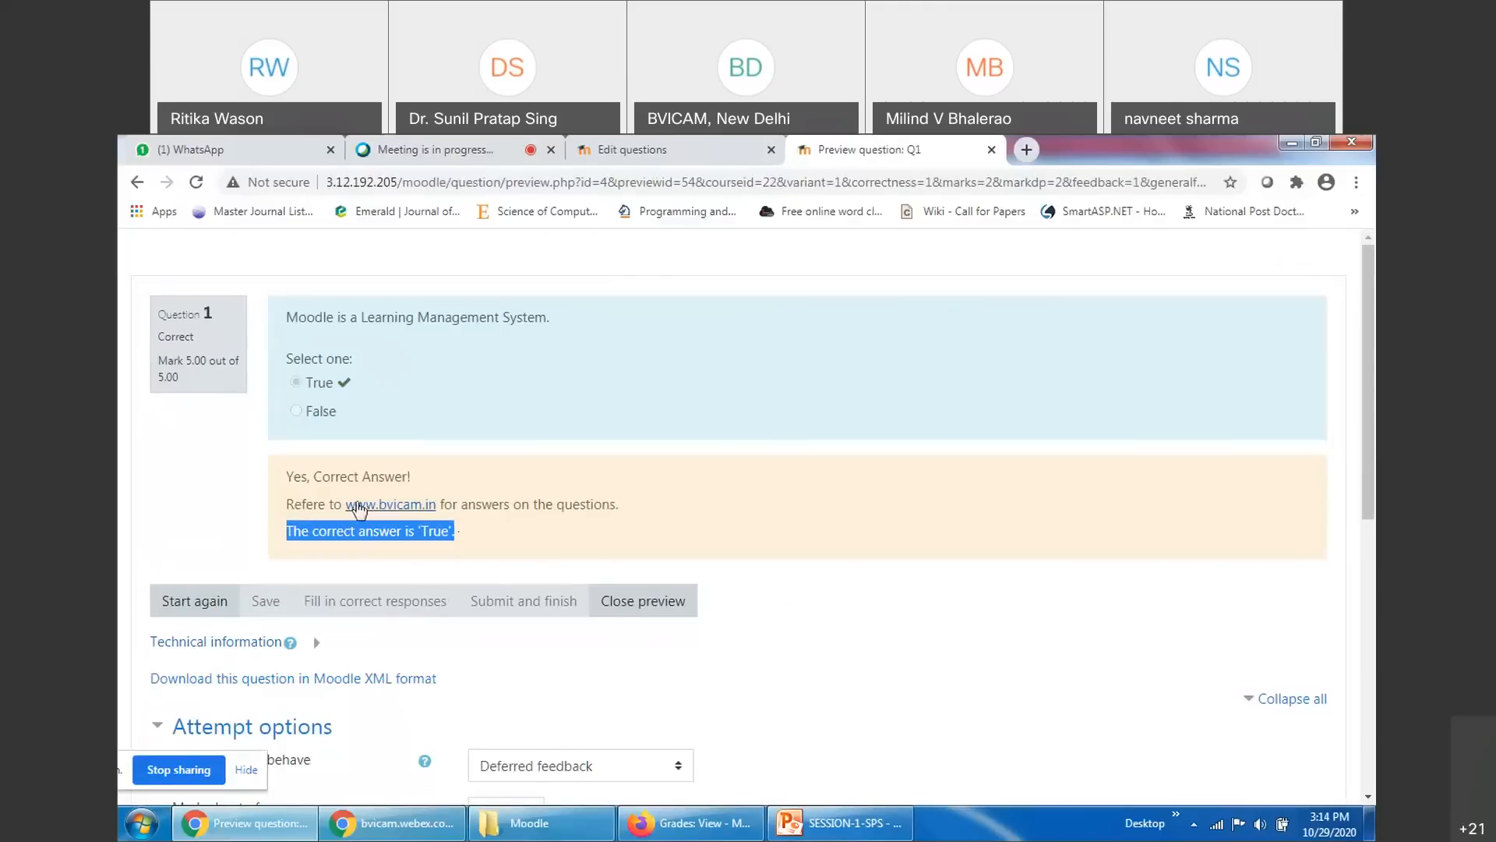
pyautogui.moveTo(287, 476); pyautogui.dragTo(419, 477)
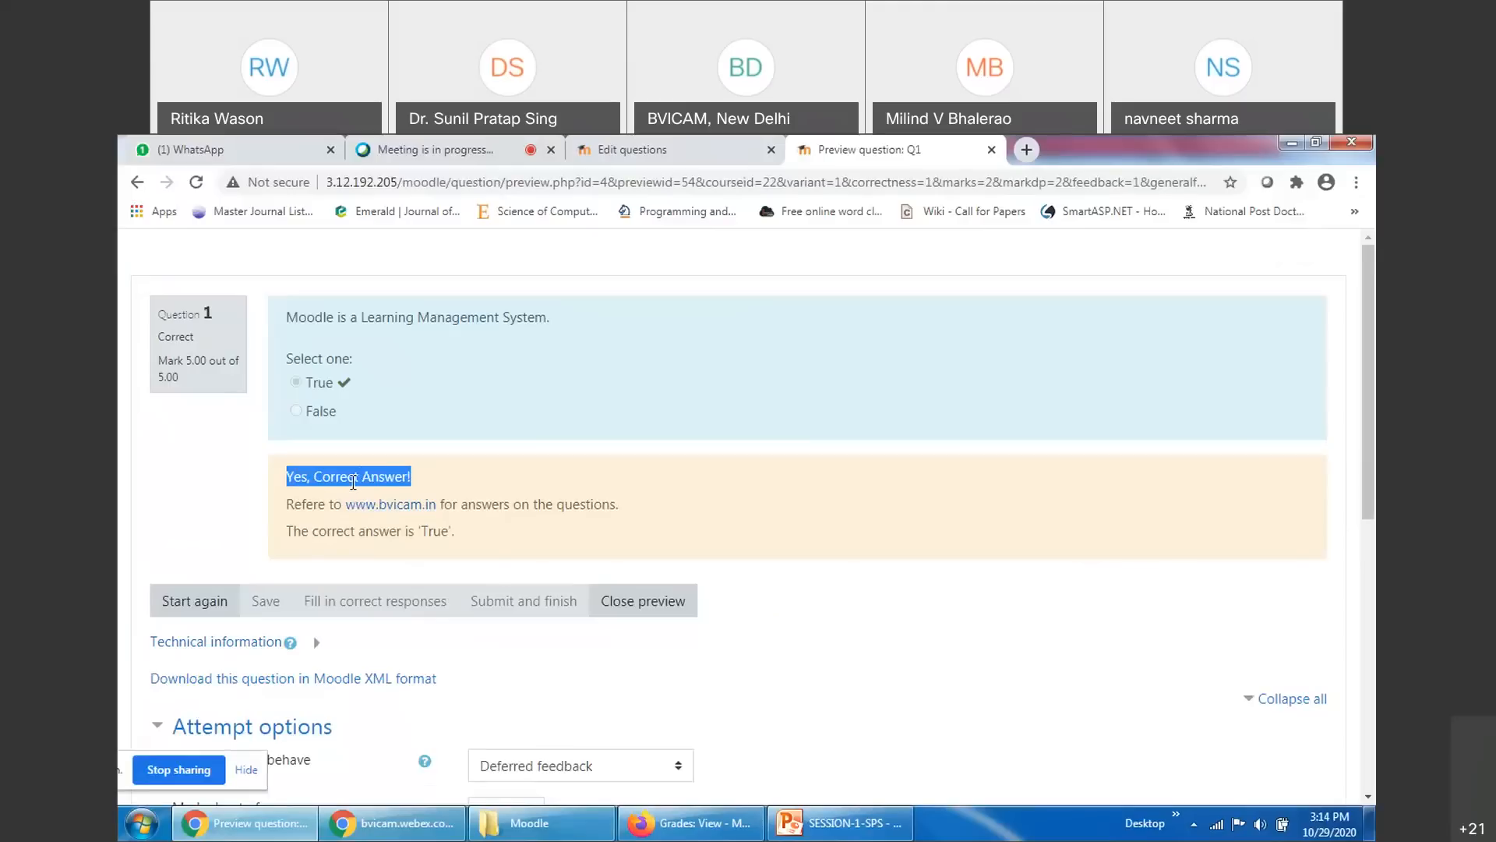
pyautogui.tripleClick(327, 477)
pyautogui.tripleClick(552, 502)
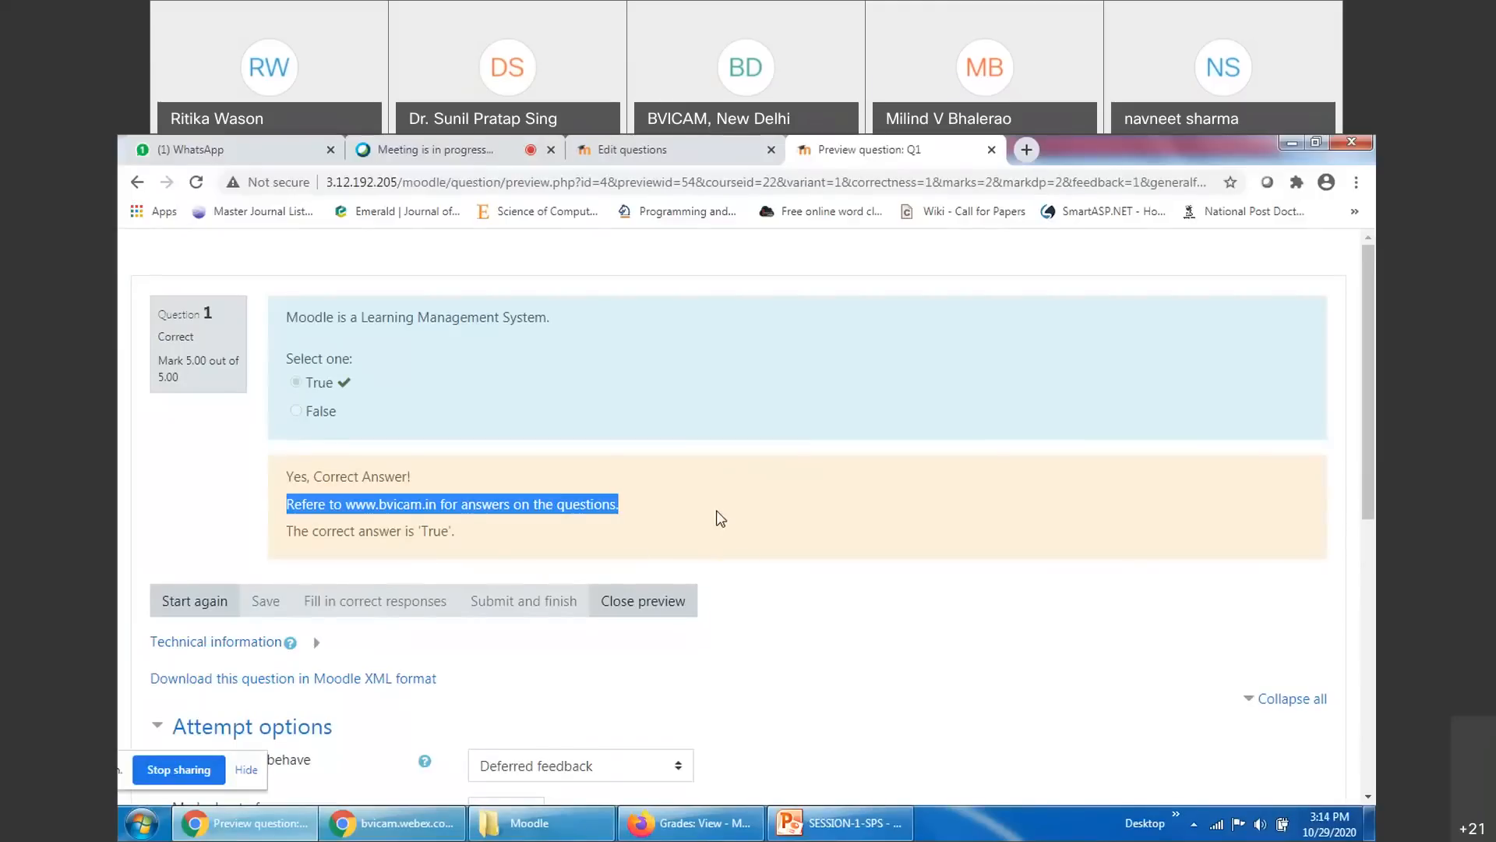
pyautogui.tripleClick(514, 502)
pyautogui.click(822, 510)
pyautogui.click(643, 608)
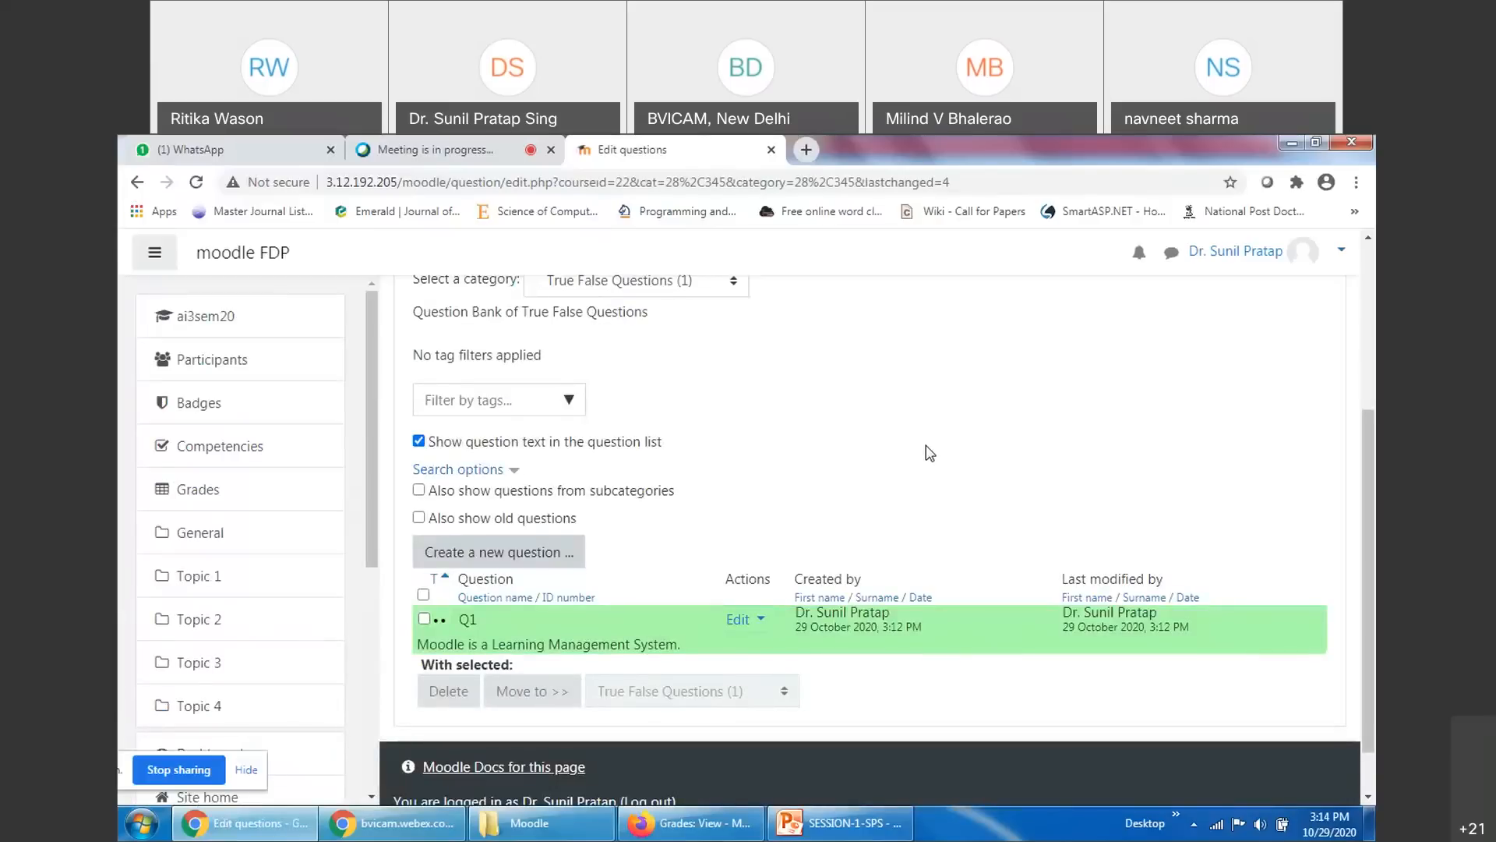
pyautogui.scroll(3, 925, 446)
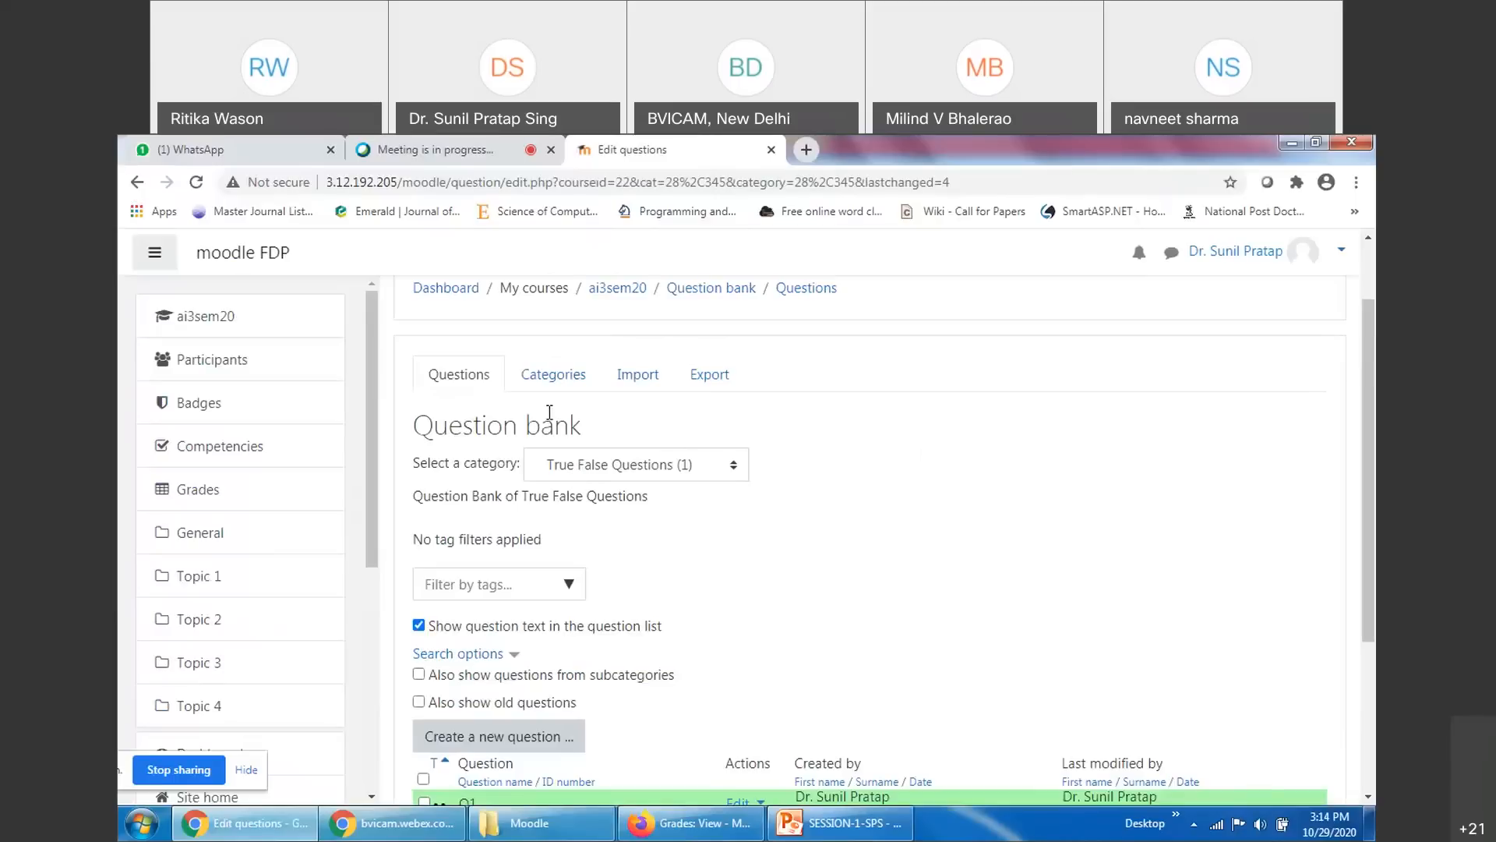
# Open the Multiple Choice Questions category from the Artificial Intelligence course's list of question categories
pyautogui.click(555, 375)
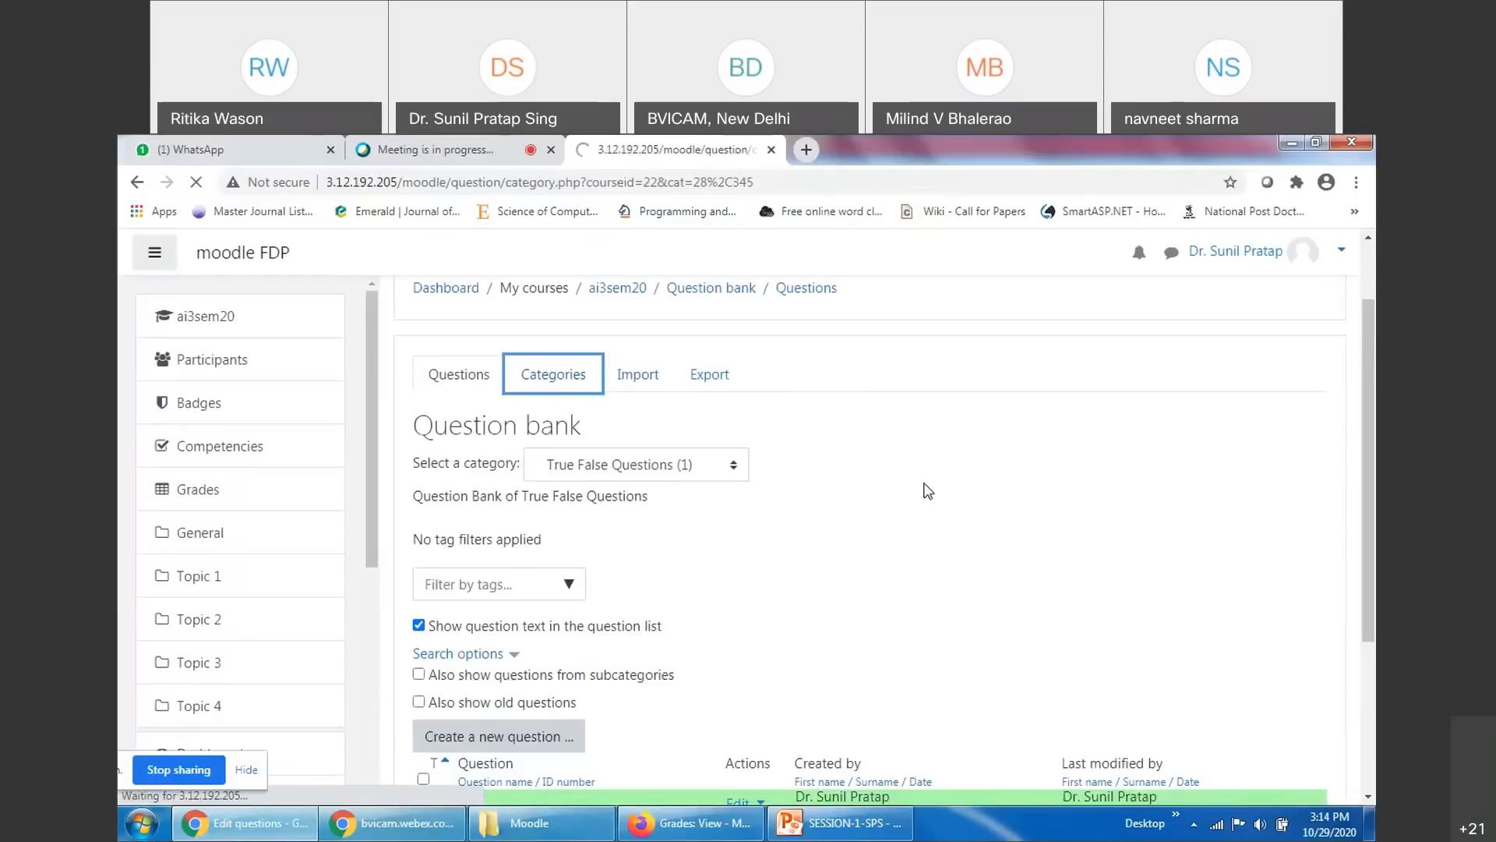
pyautogui.scroll(-2, 928, 490)
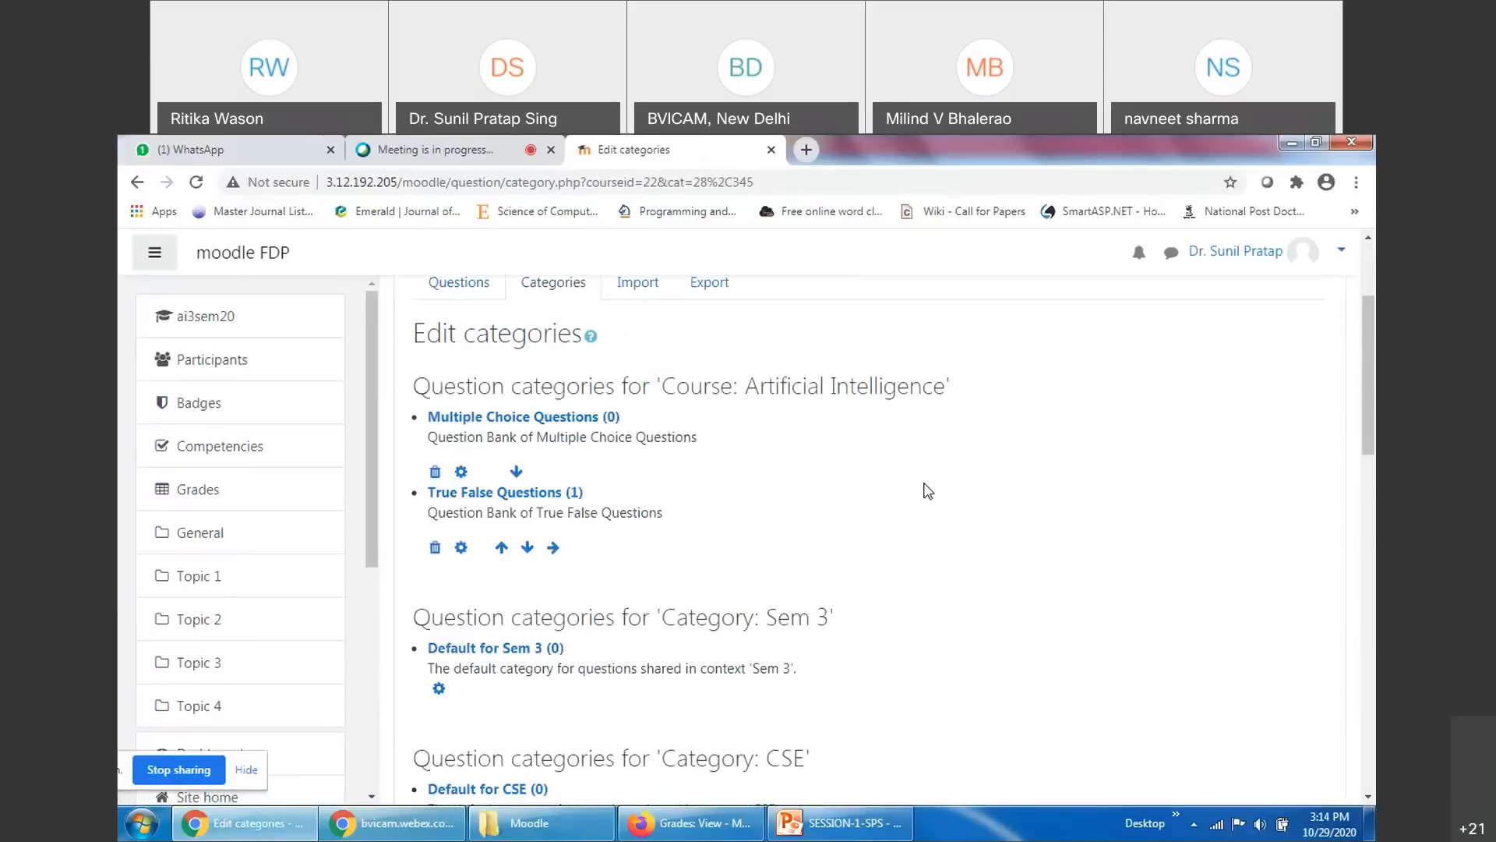
pyautogui.scroll(1, 928, 490)
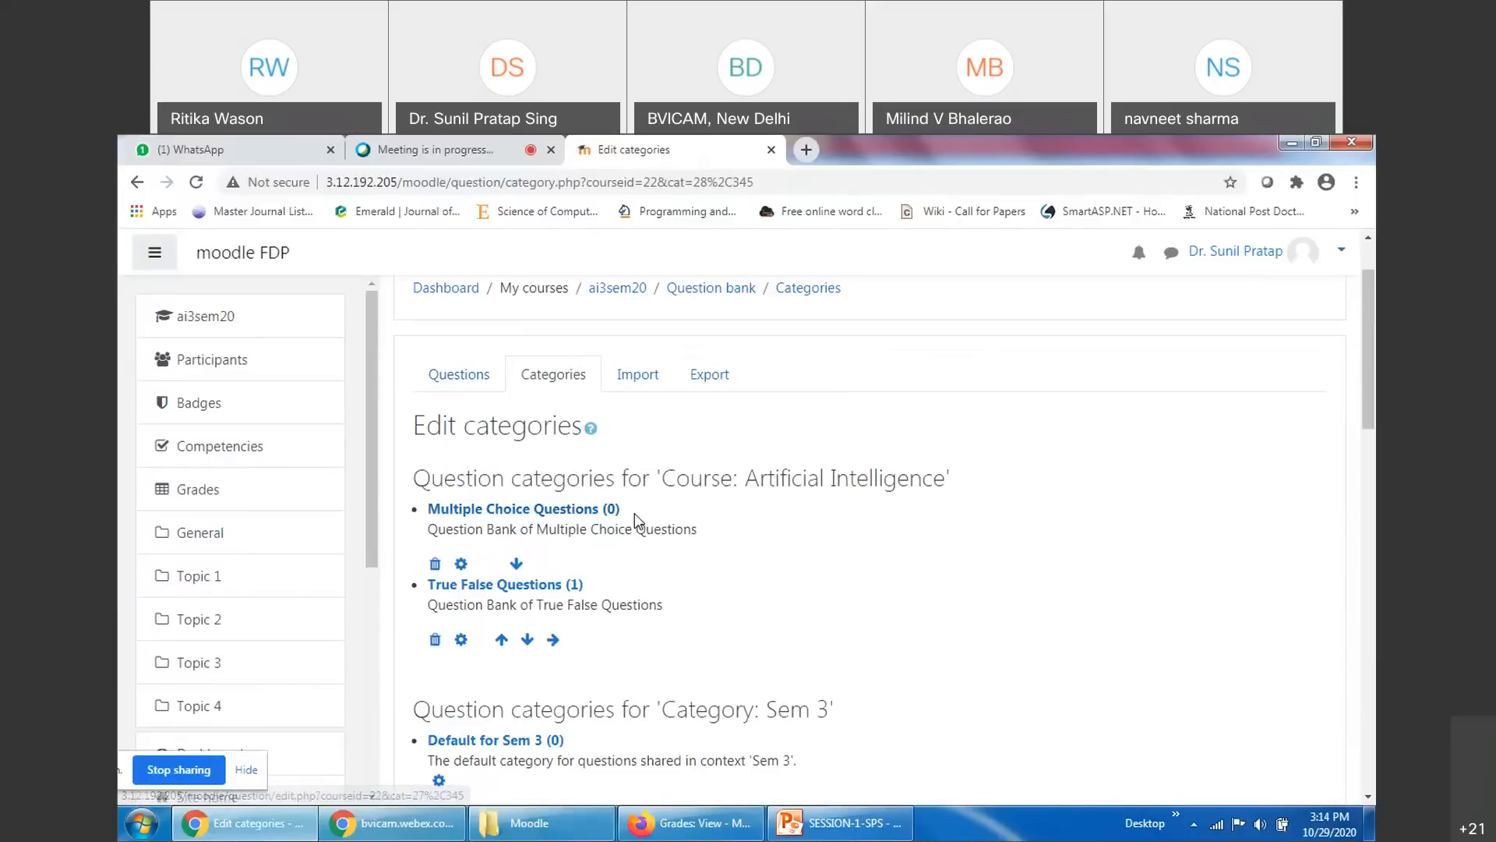
pyautogui.click(512, 510)
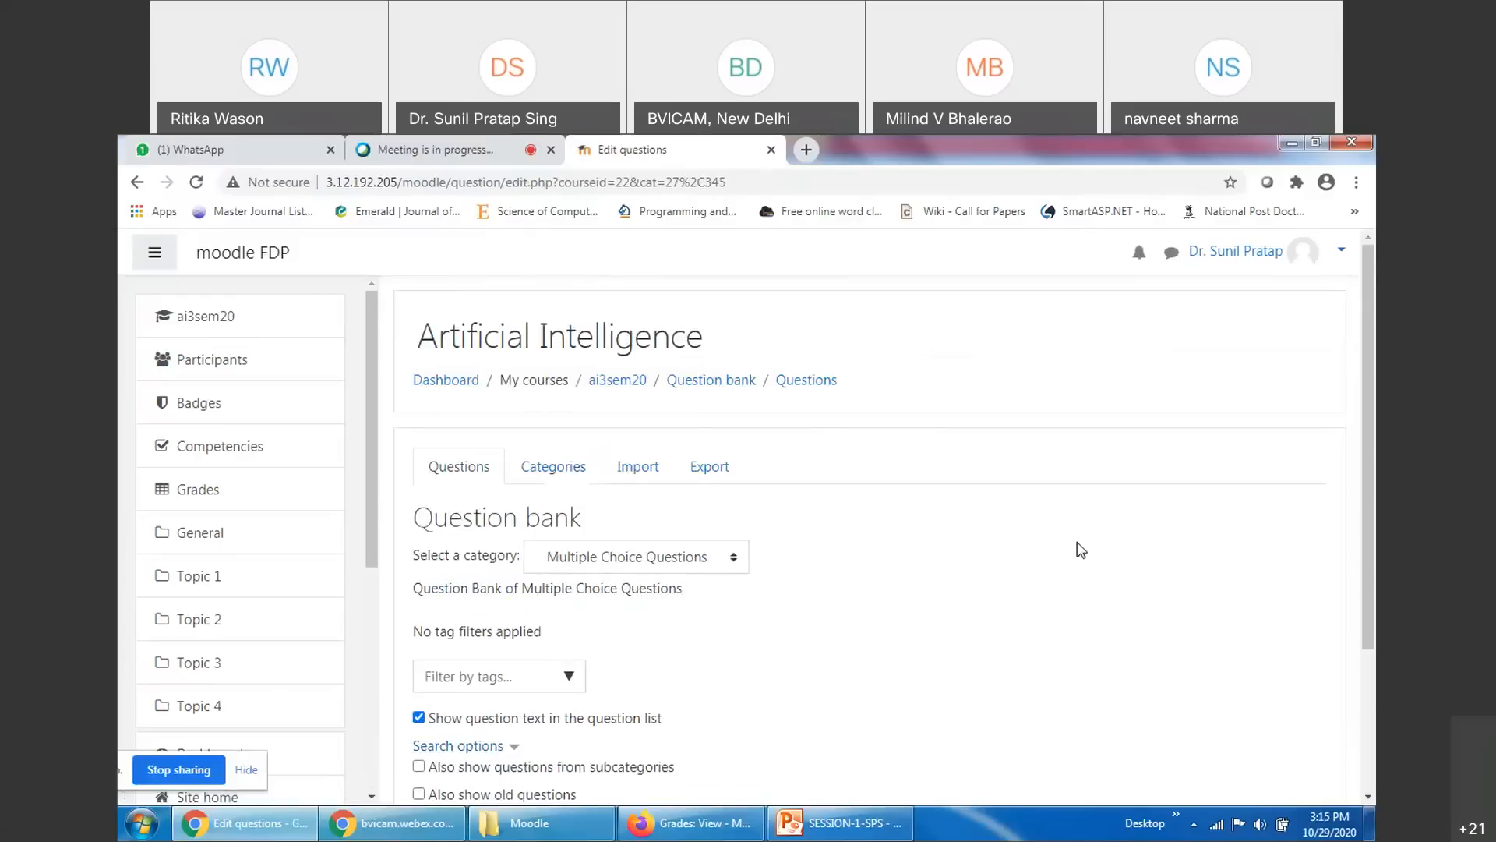
# Start creating a new question in the Multiple Choice Questions category
pyautogui.scroll(-2, 1081, 551)
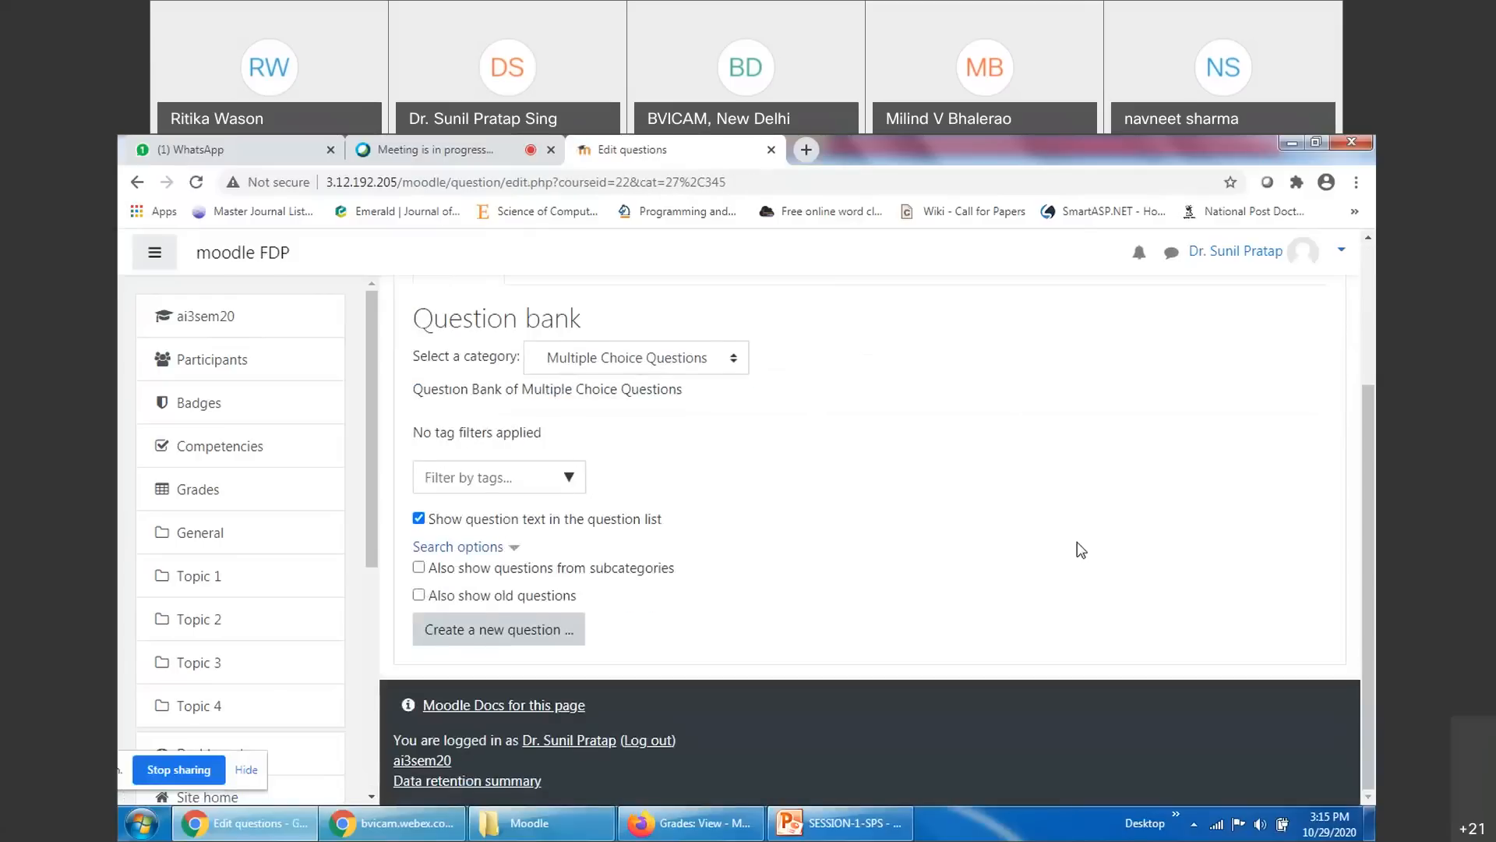
pyautogui.scroll(2, 774, 534)
pyautogui.scroll(-2, 877, 530)
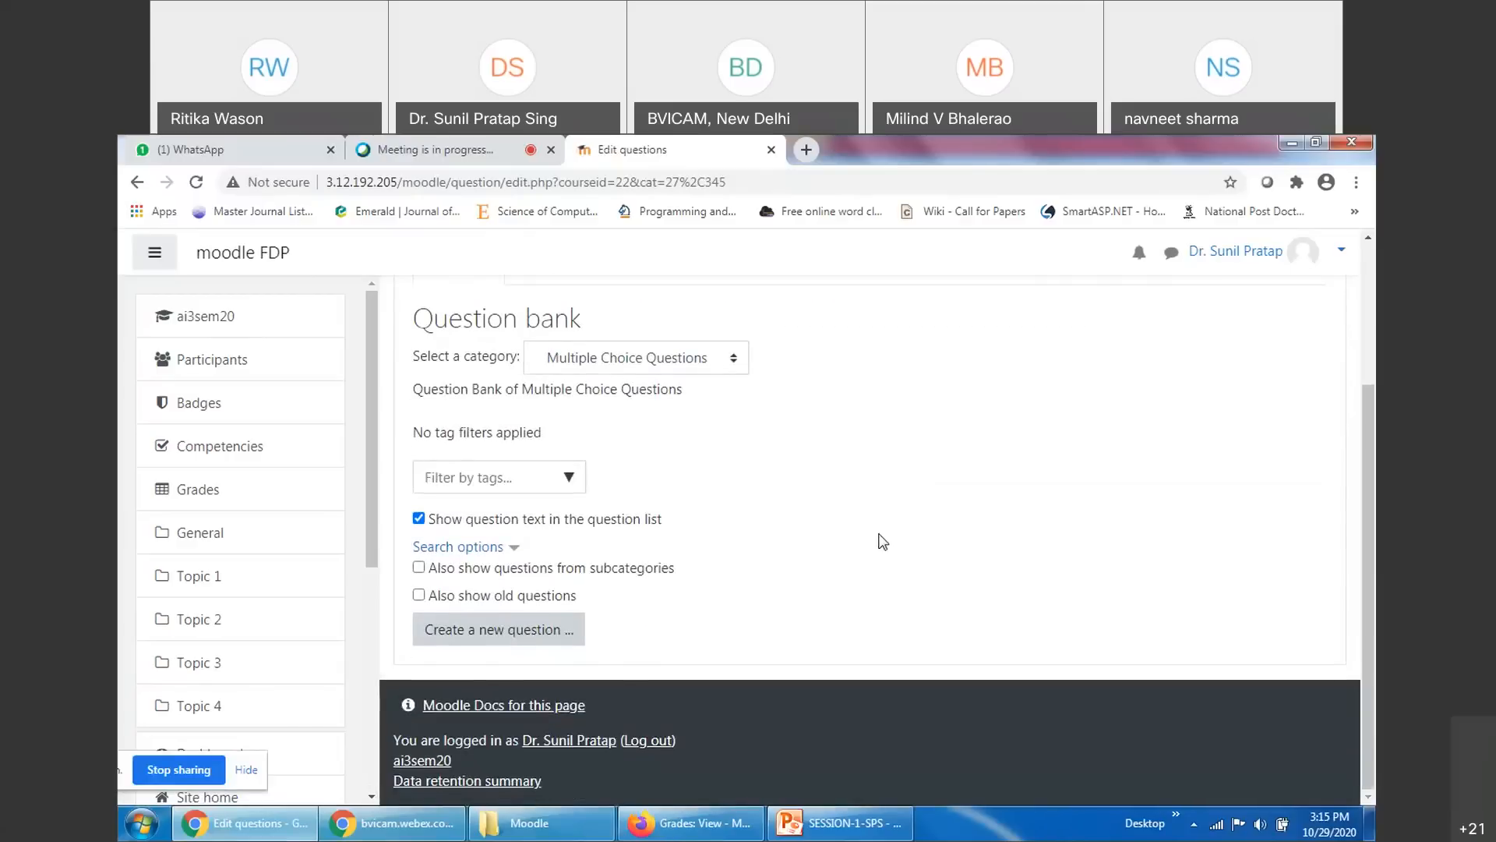
pyautogui.scroll(2, 881, 539)
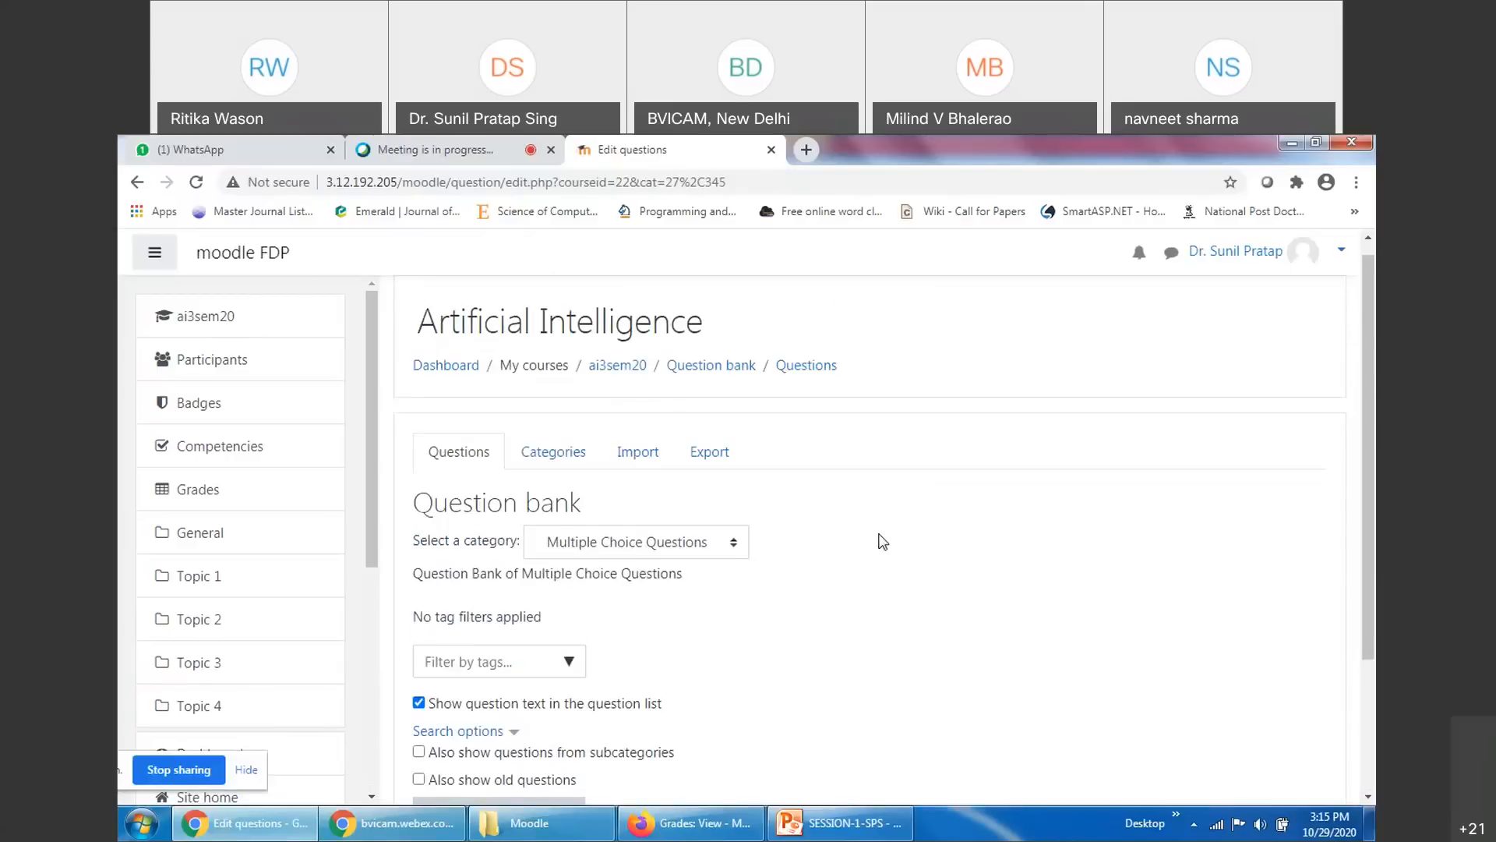
pyautogui.scroll(-2, 882, 541)
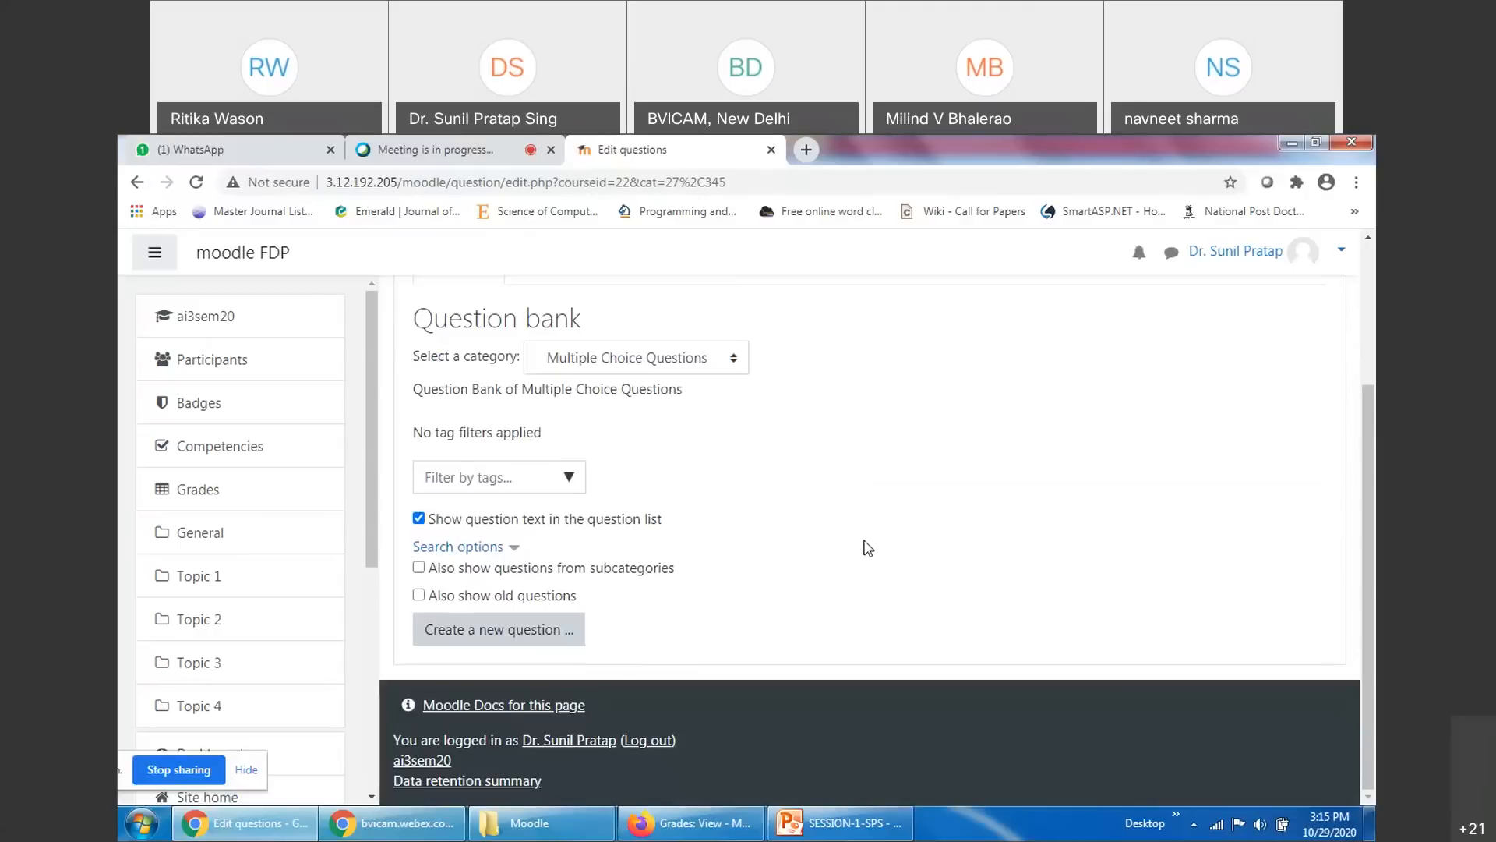
pyautogui.click(489, 638)
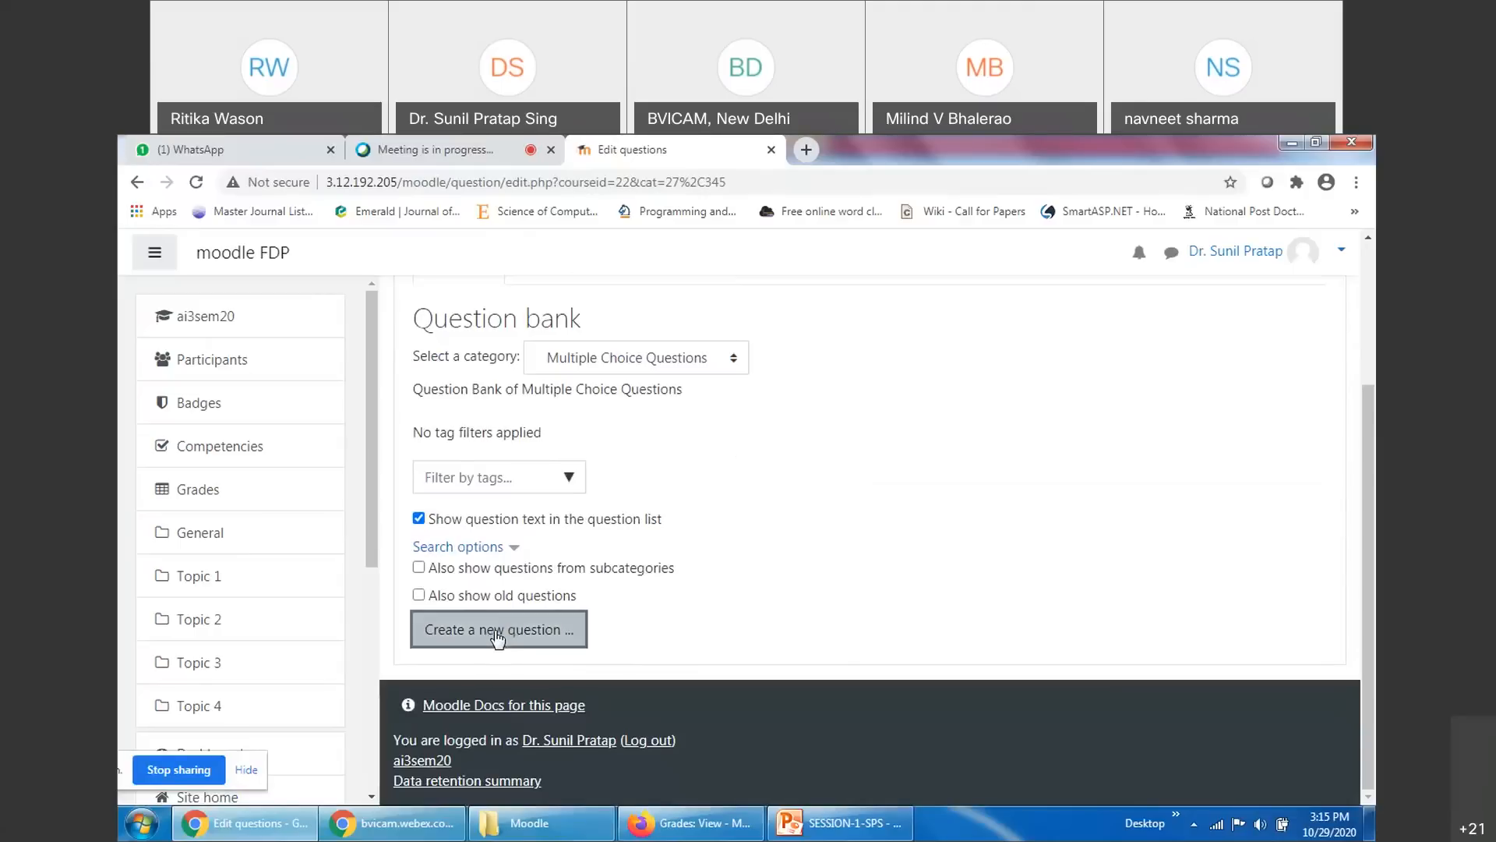
# Check the Webex meeting page and its chat, and return to Moodle's list of question types
pyautogui.click(434, 145)
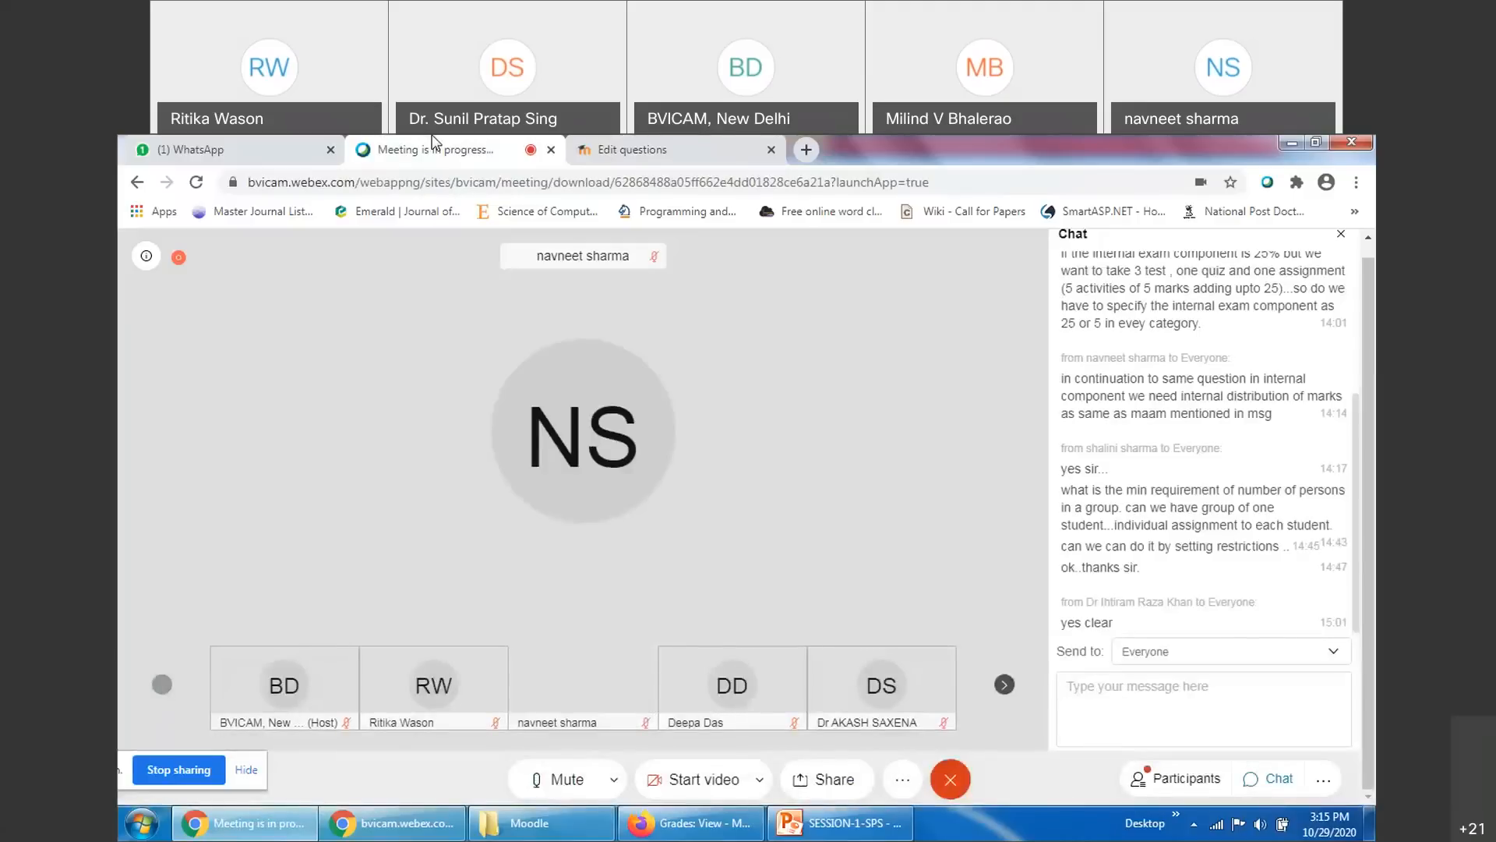
pyautogui.click(623, 142)
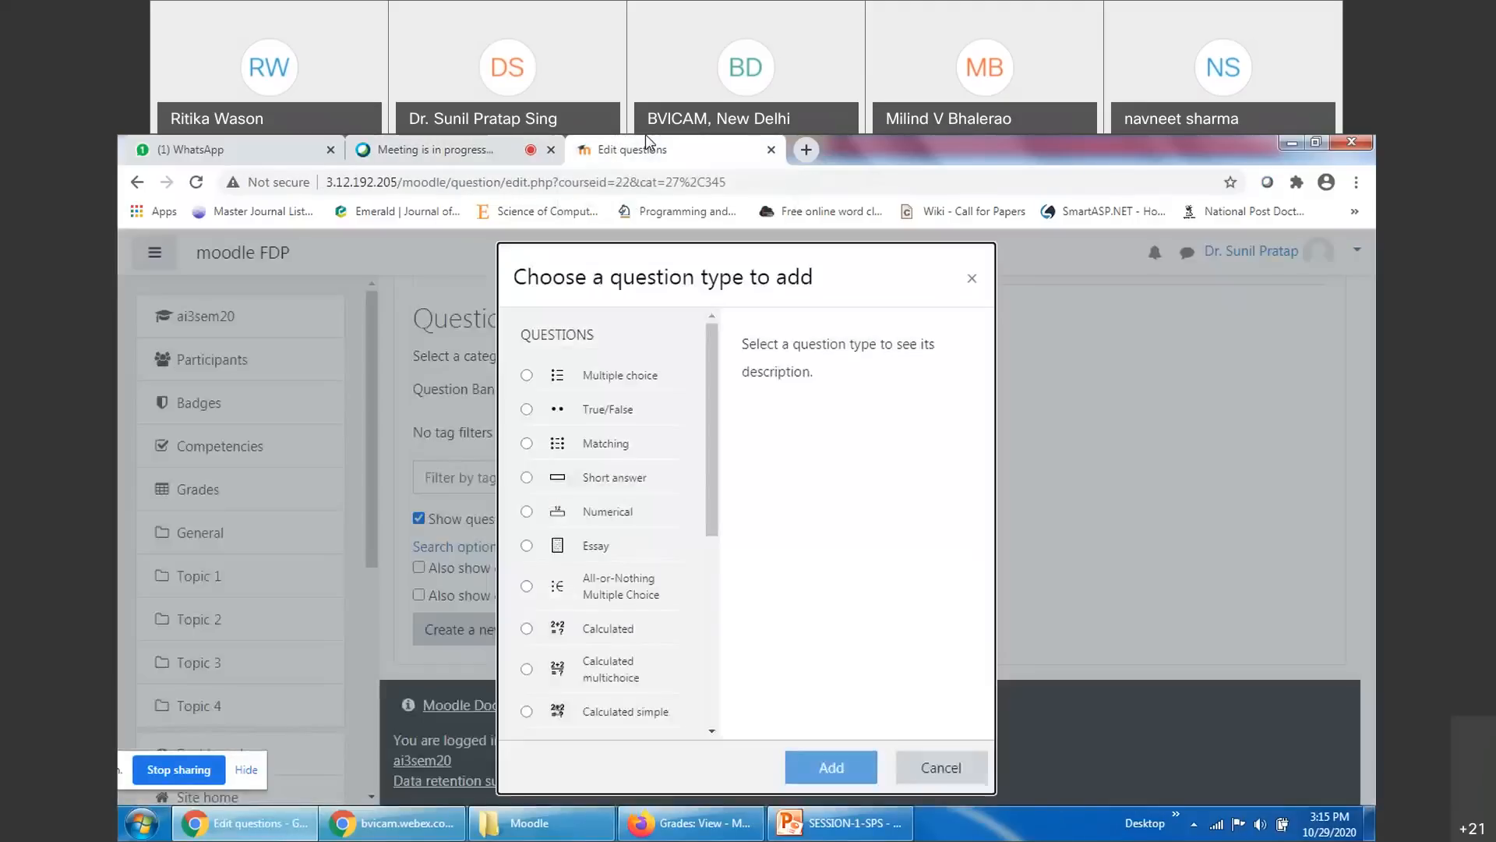
pyautogui.click(470, 144)
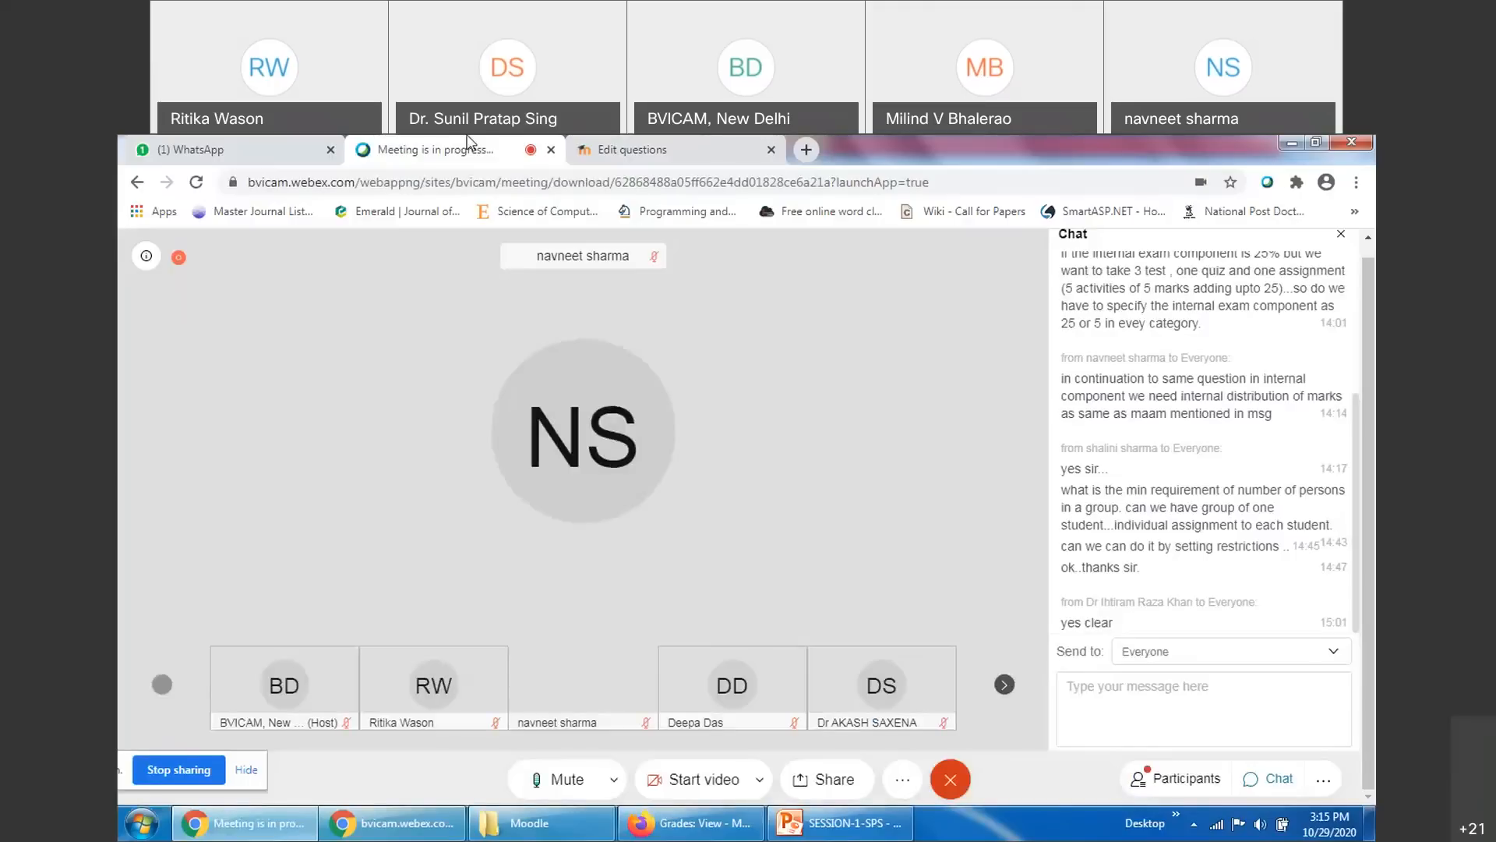
pyautogui.click(634, 144)
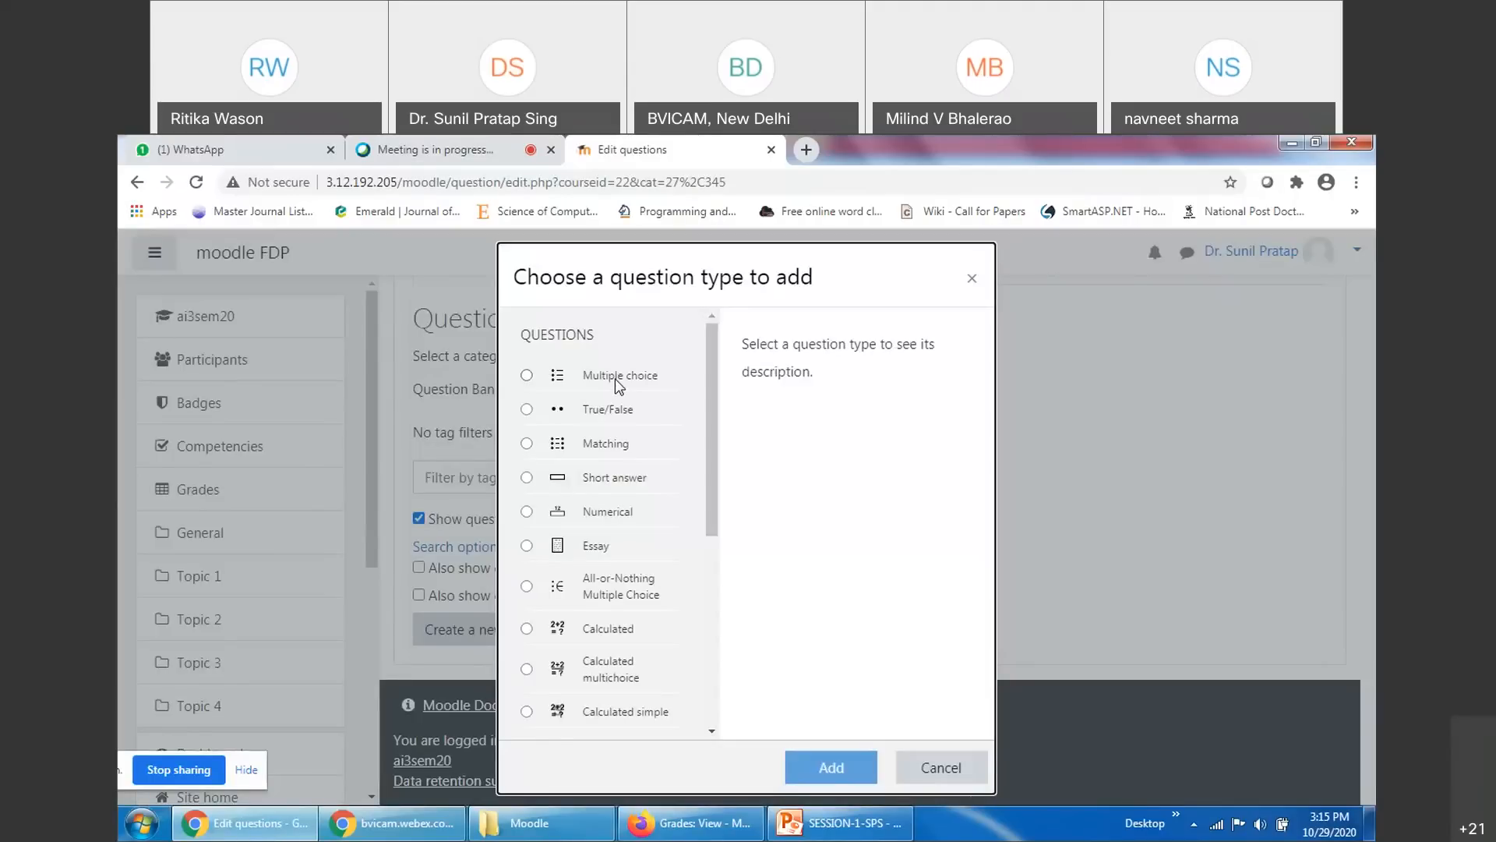
# Add a question of the type Multiple choice and name it Q1
pyautogui.click(527, 377)
pyautogui.click(833, 768)
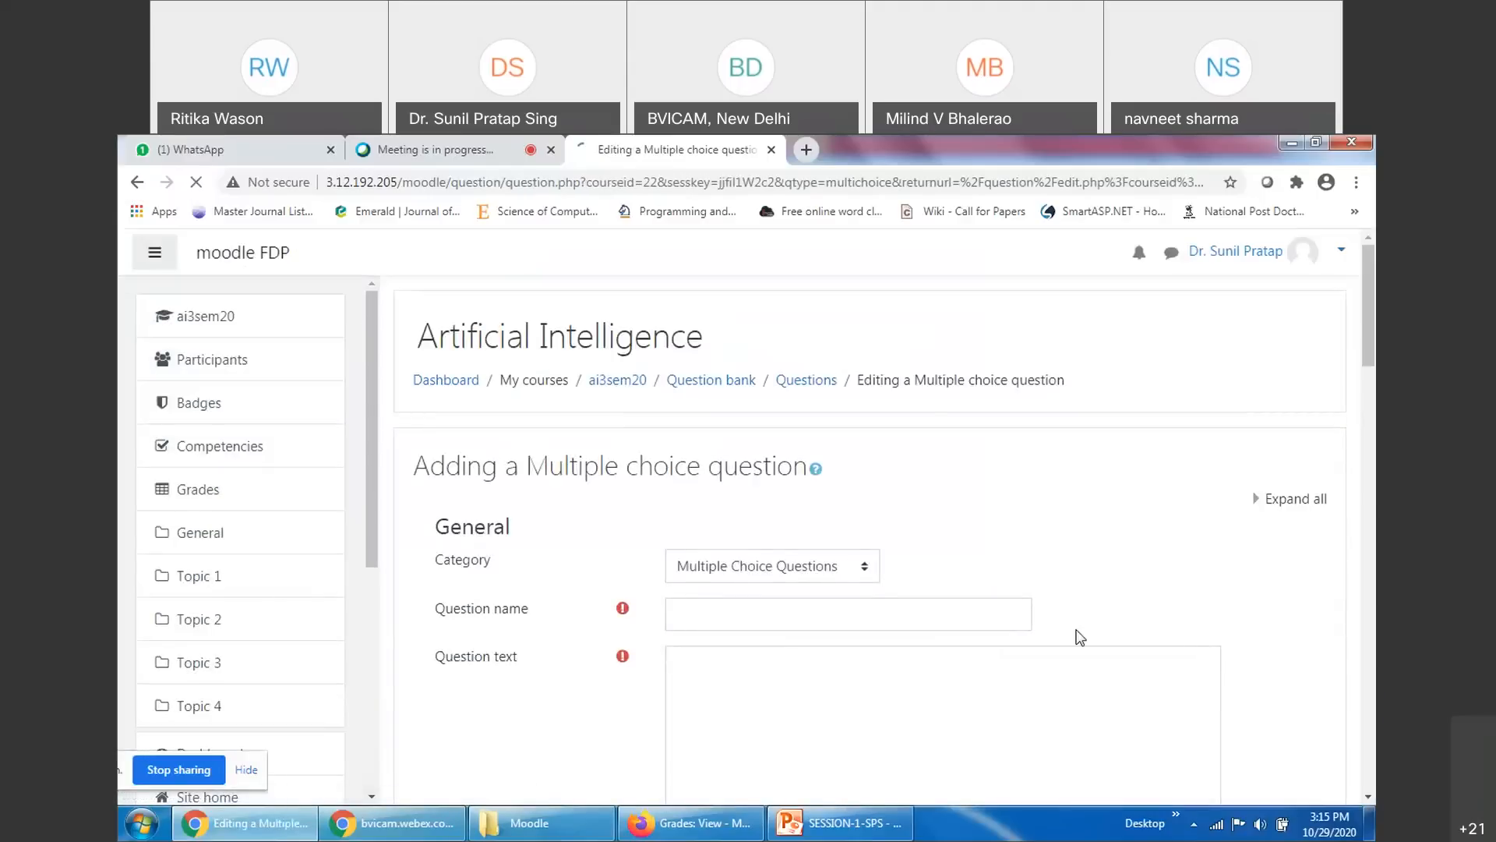
pyautogui.click(736, 617)
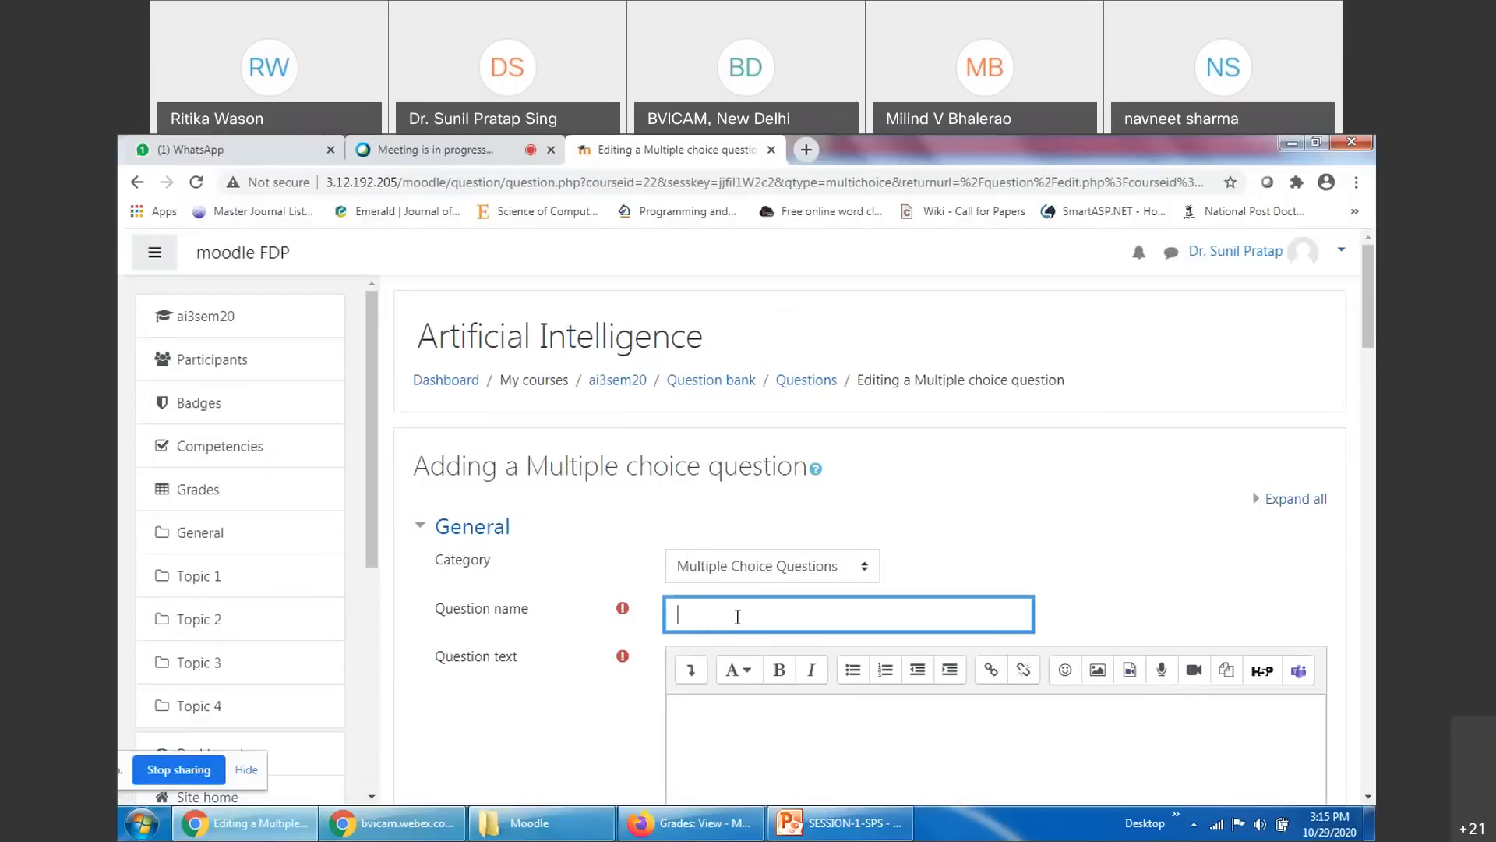
pyautogui.write('Q1')
# Enter "Which of the following is a Learning Management System?" as the question text
pyautogui.scroll(-2, 742, 640)
pyautogui.click(751, 584)
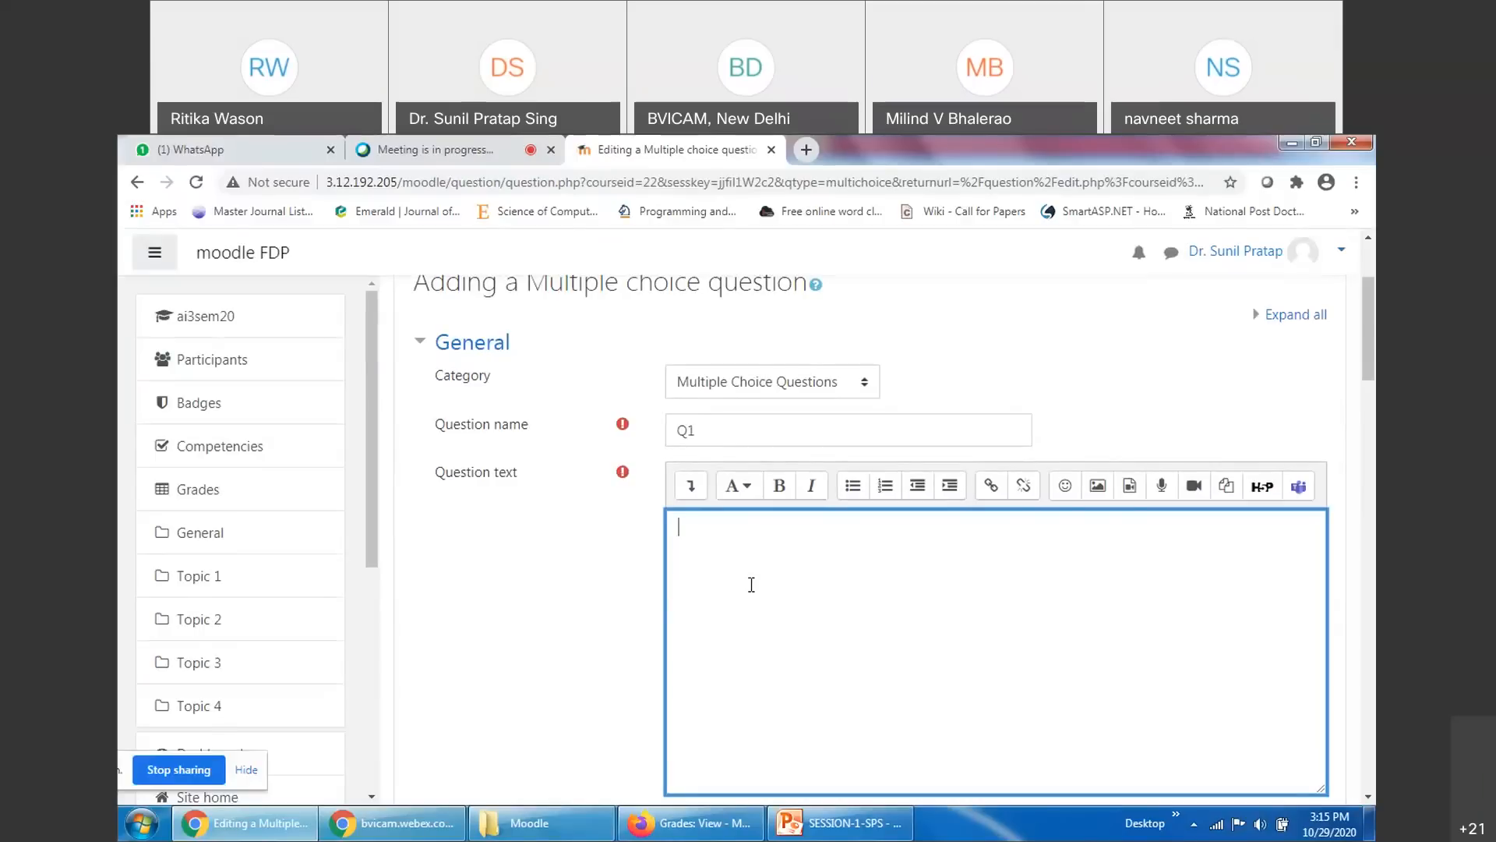
pyautogui.write('Which o')
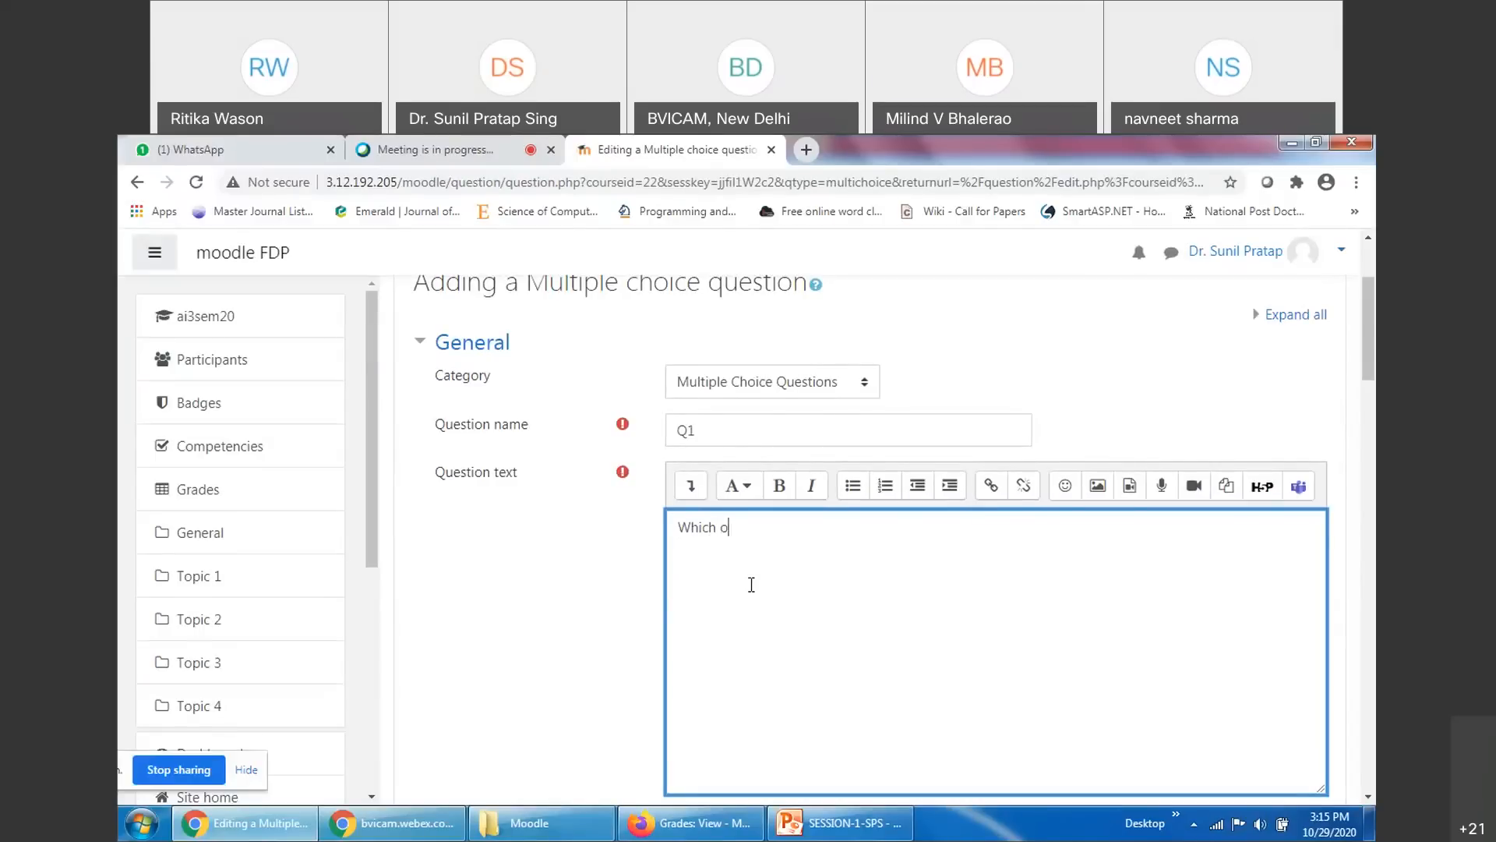
pyautogui.write('f the following is a Learning Management S')
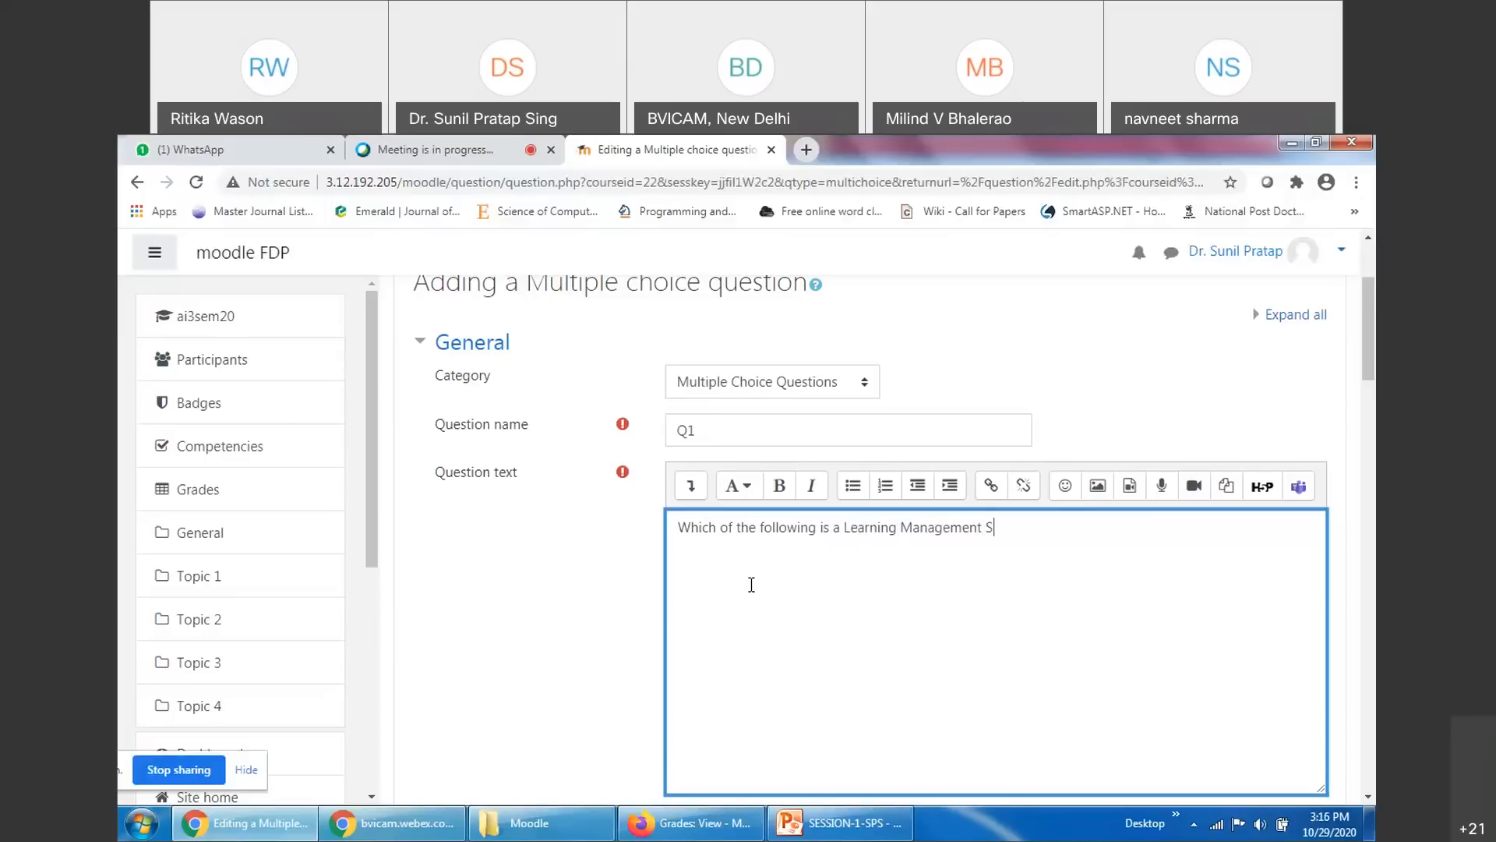
pyautogui.write('ystem?')
# Set the default mark of the multiple choice question to 5
pyautogui.scroll(-3, 910, 560)
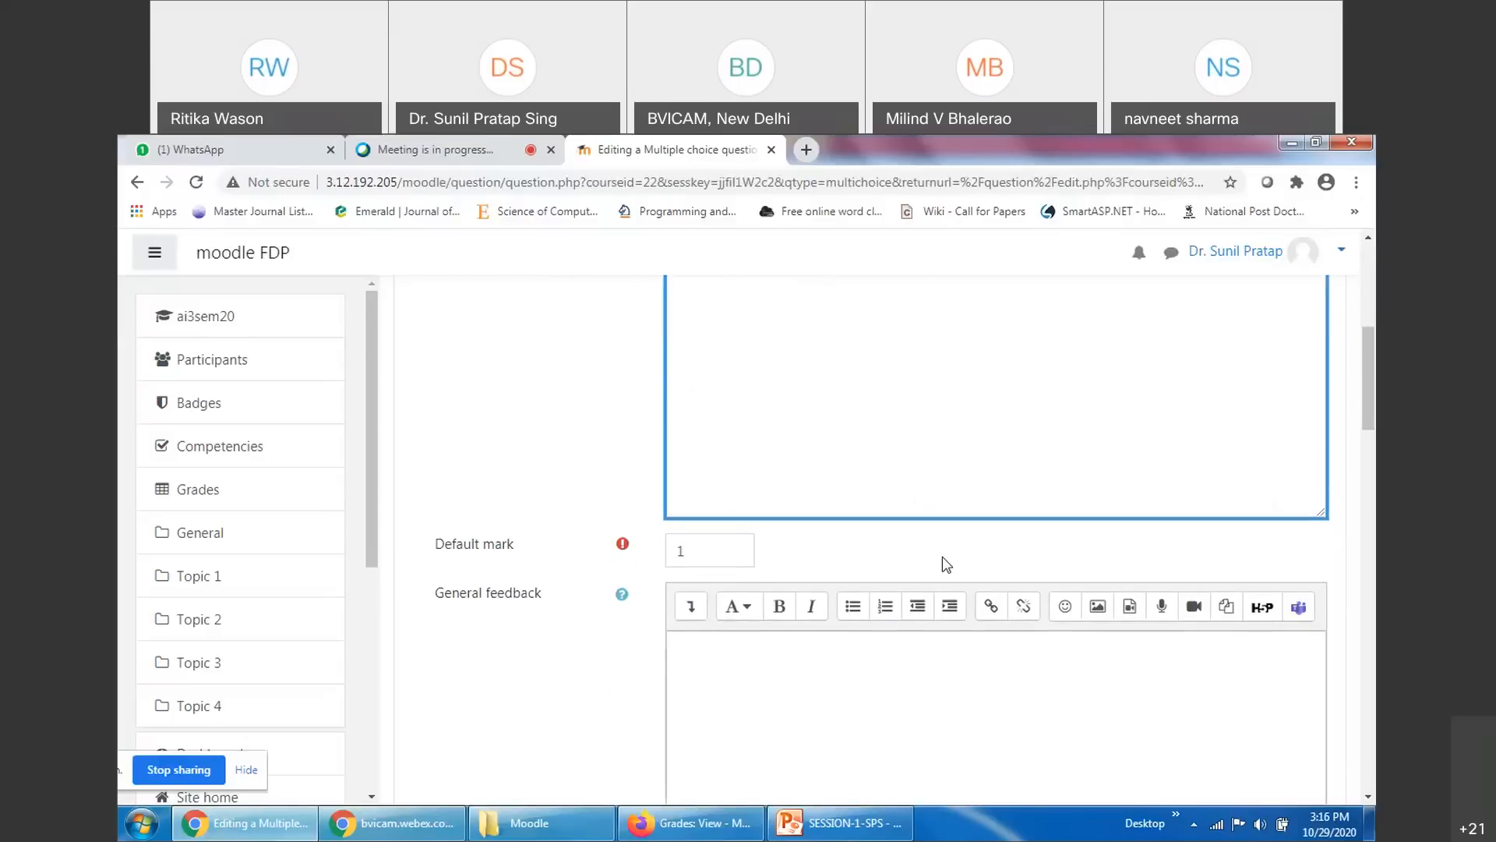
pyautogui.scroll(2, 946, 564)
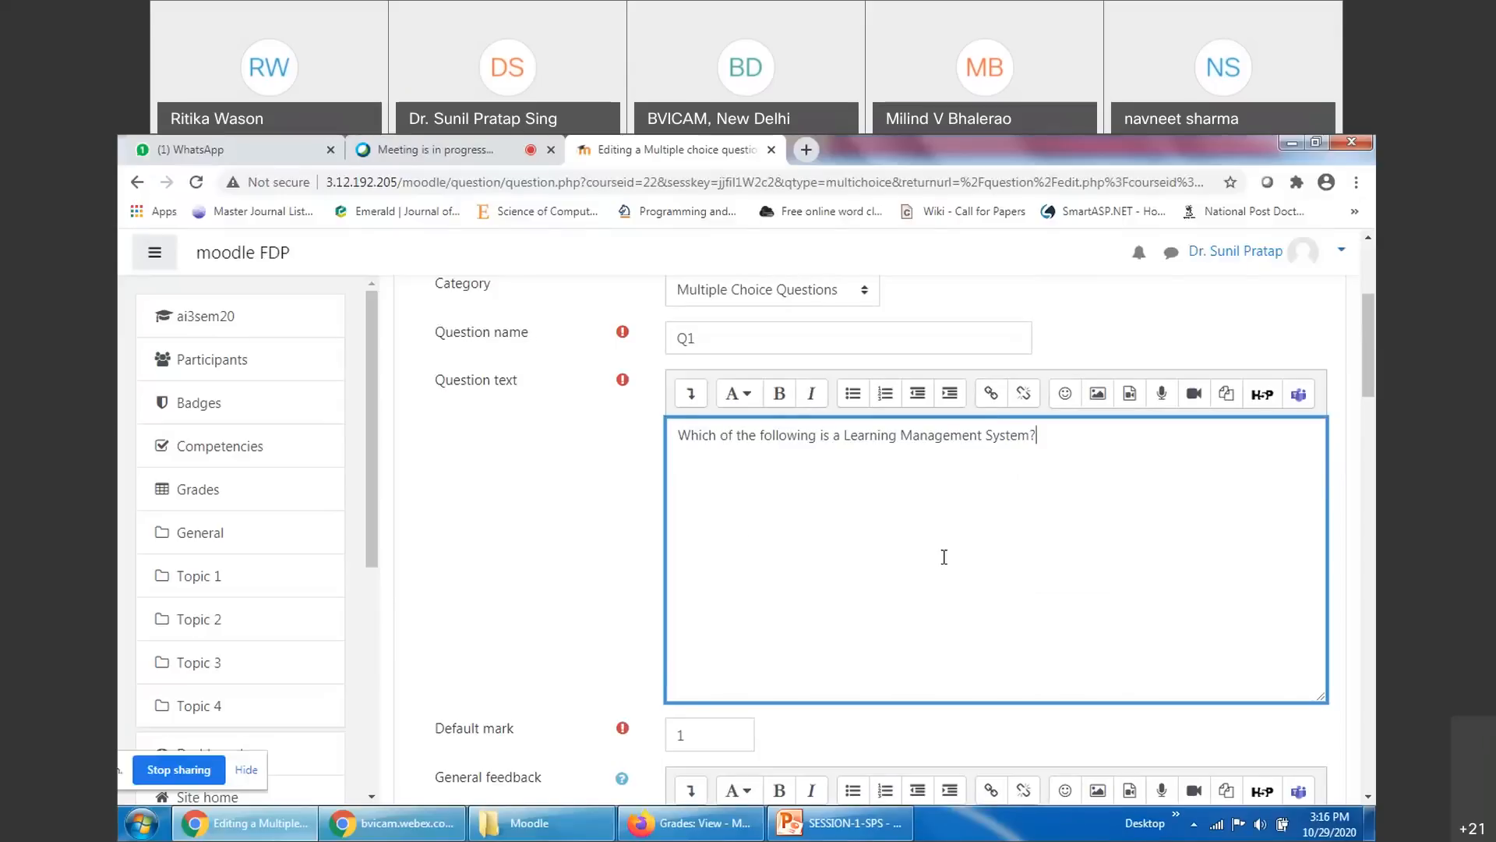
pyautogui.scroll(-1, 943, 557)
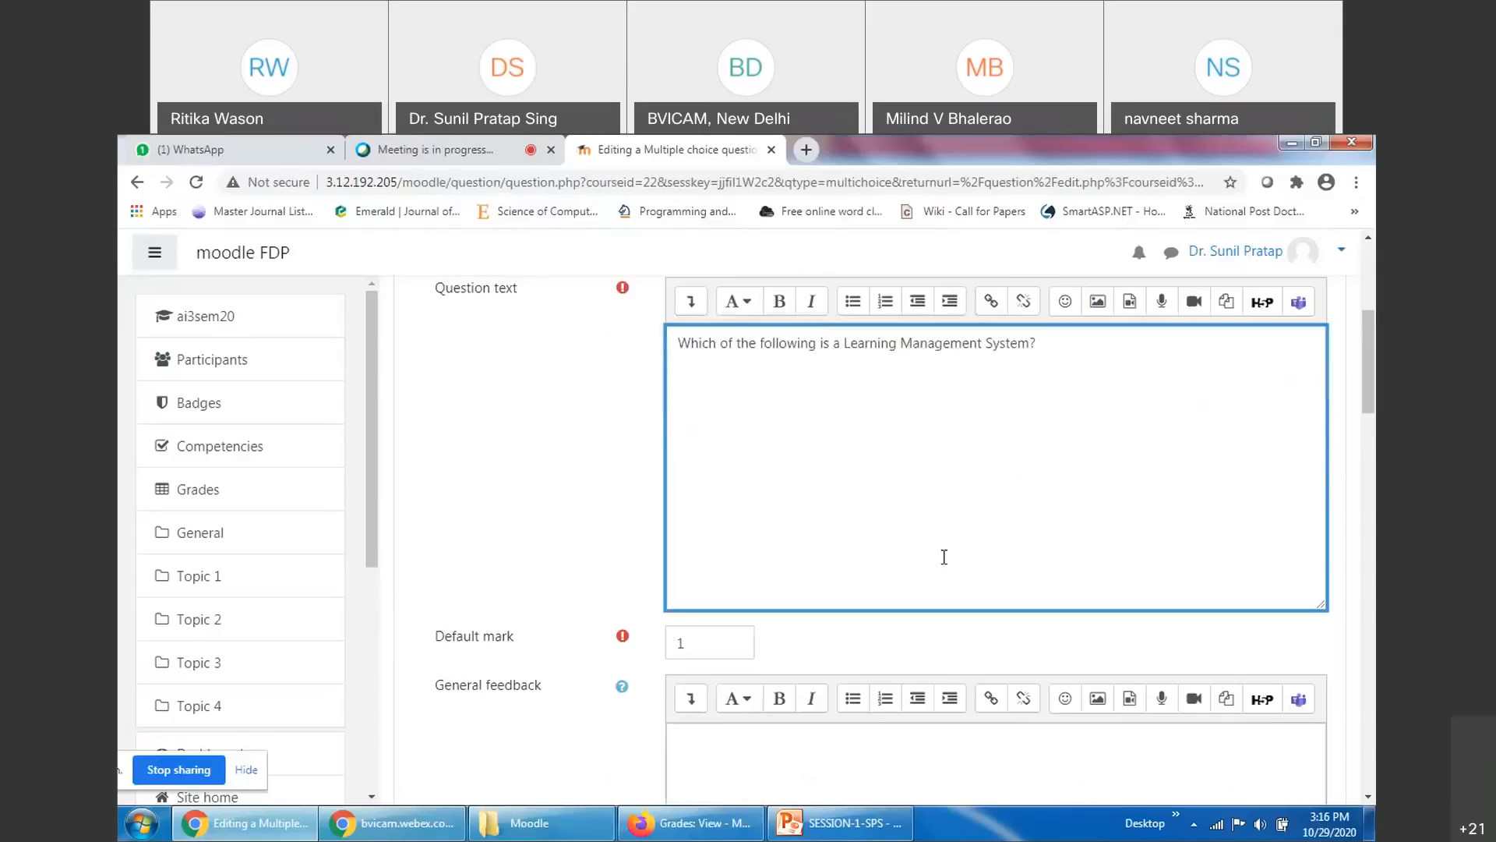
pyautogui.scroll(2, 879, 558)
pyautogui.scroll(-2, 916, 651)
pyautogui.click(707, 653)
pyautogui.press('BackSpace')
pyautogui.write('5')
pyautogui.click(803, 659)
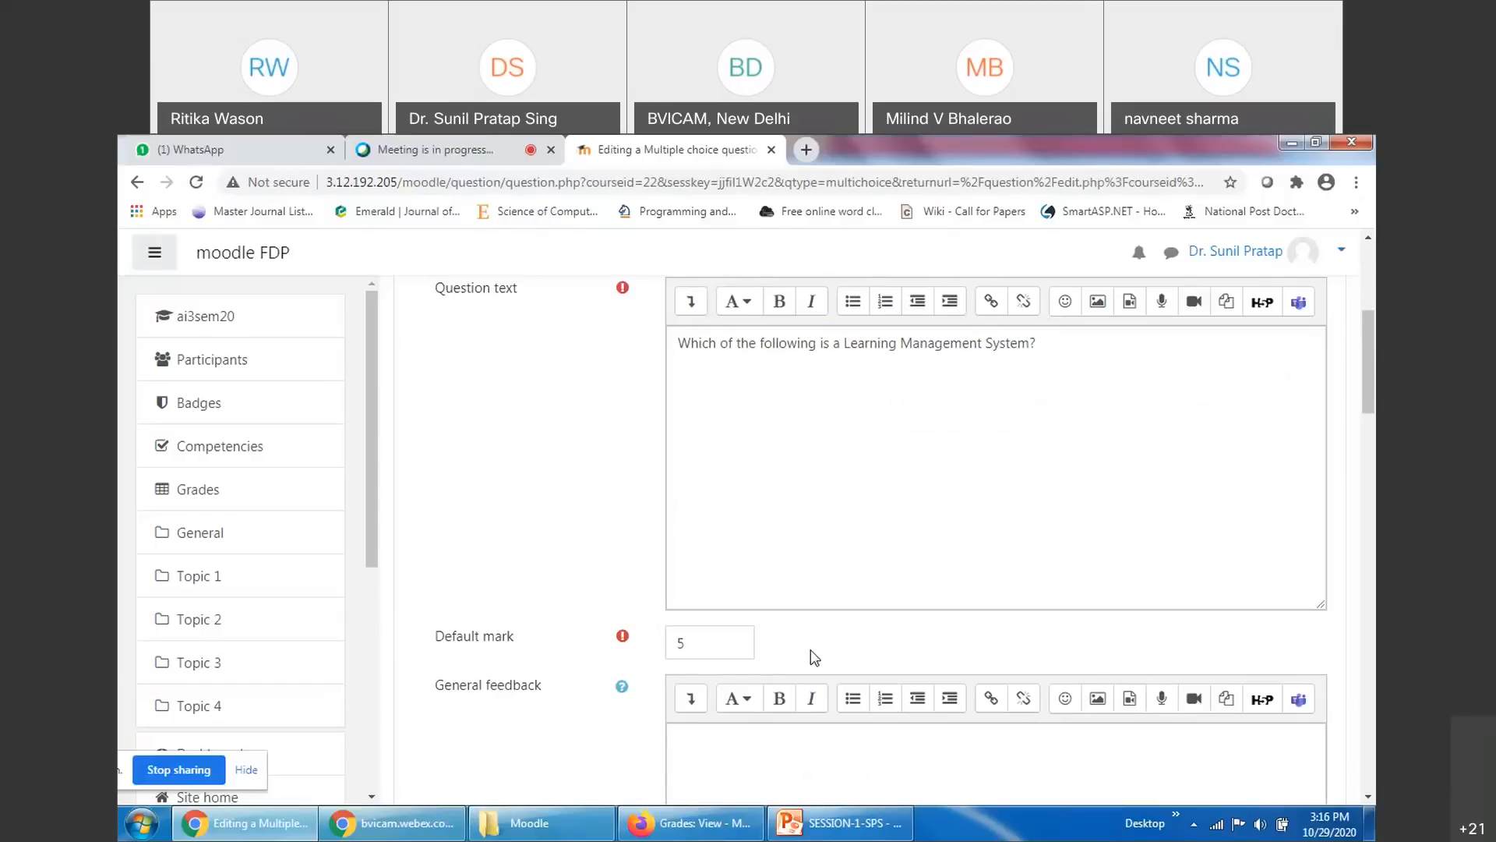
pyautogui.scroll(-2, 846, 653)
pyautogui.click(837, 633)
pyautogui.write('Right')
pyautogui.press('BackSpace')
pyautogui.press('BackSpace')
pyautogui.press('BackSpace')
pyautogui.press('BackSpace')
pyautogui.write('ed')
pyautogui.press('BackSpace')
pyautogui.write('fer to www.bvica,')
pyautogui.press('BackSpace')
pyautogui.write('m.in')
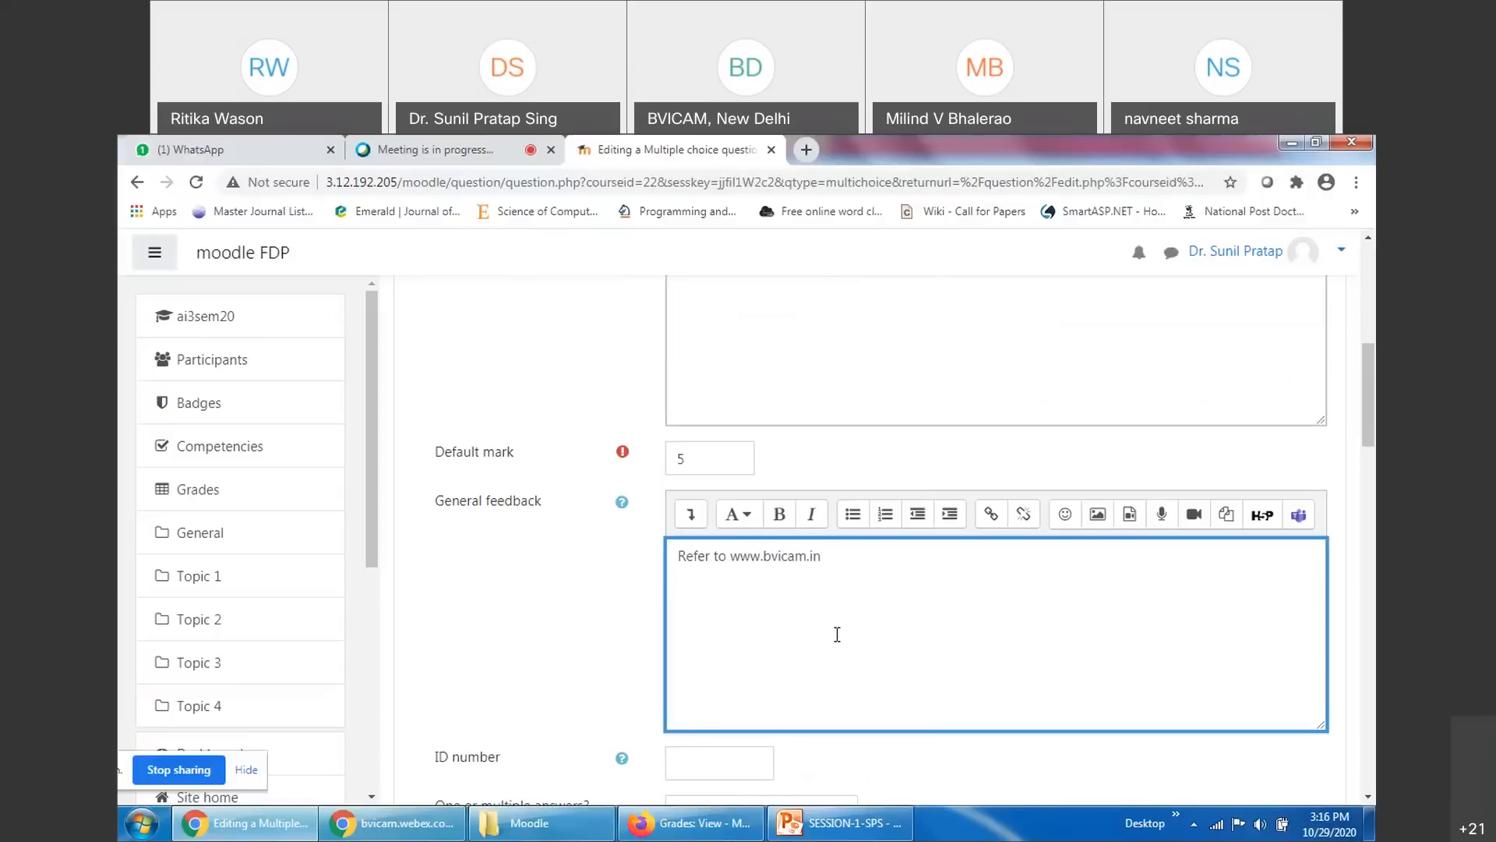
# Review the question's general settings and choose 'One answer only' for the number of answers allowed
pyautogui.scroll(-4, 837, 634)
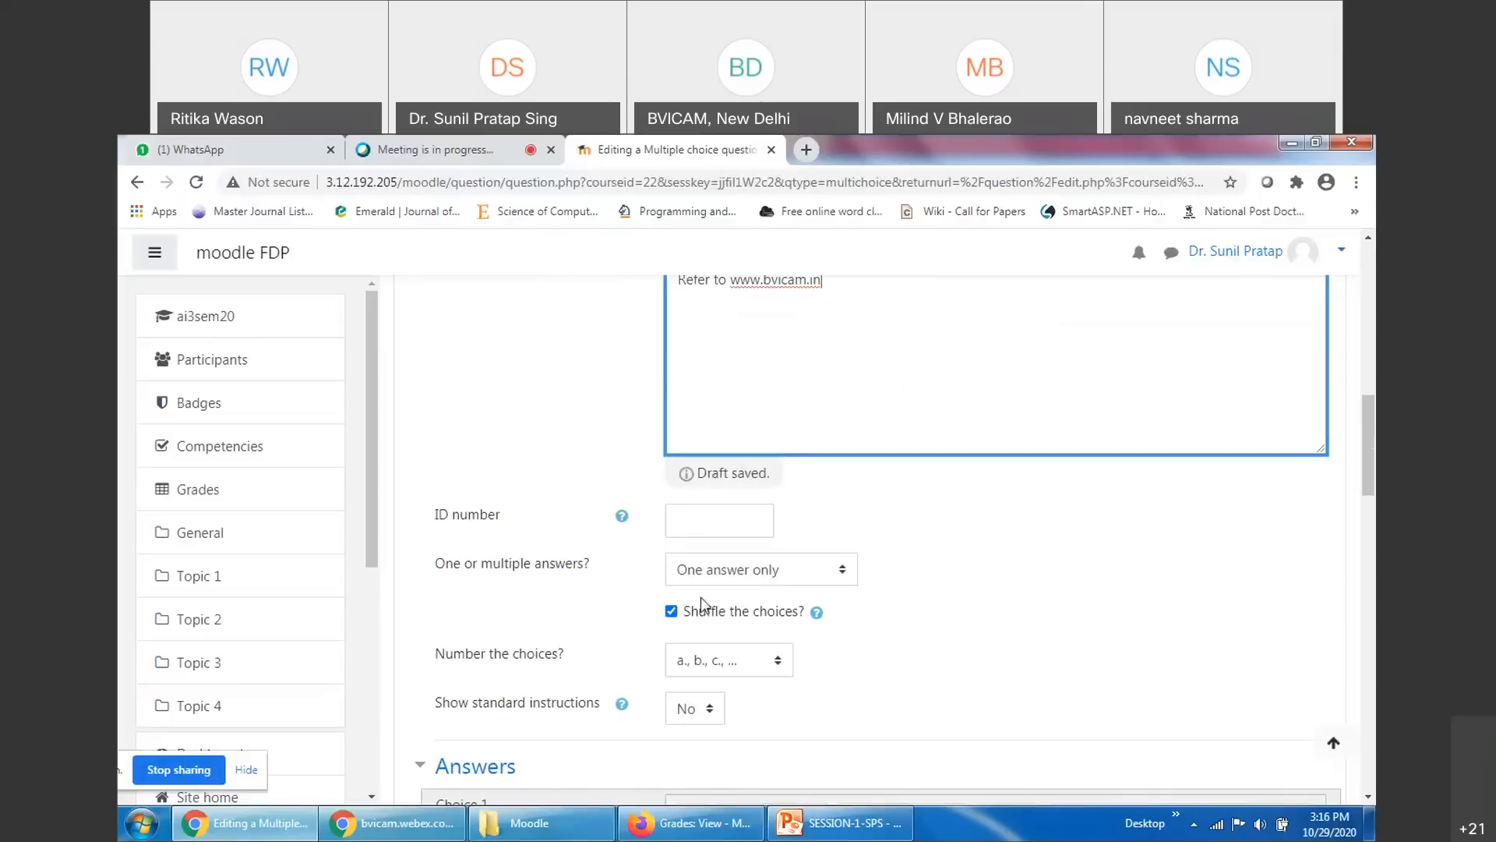
pyautogui.scroll(-1, 846, 569)
pyautogui.scroll(-1, 846, 569)
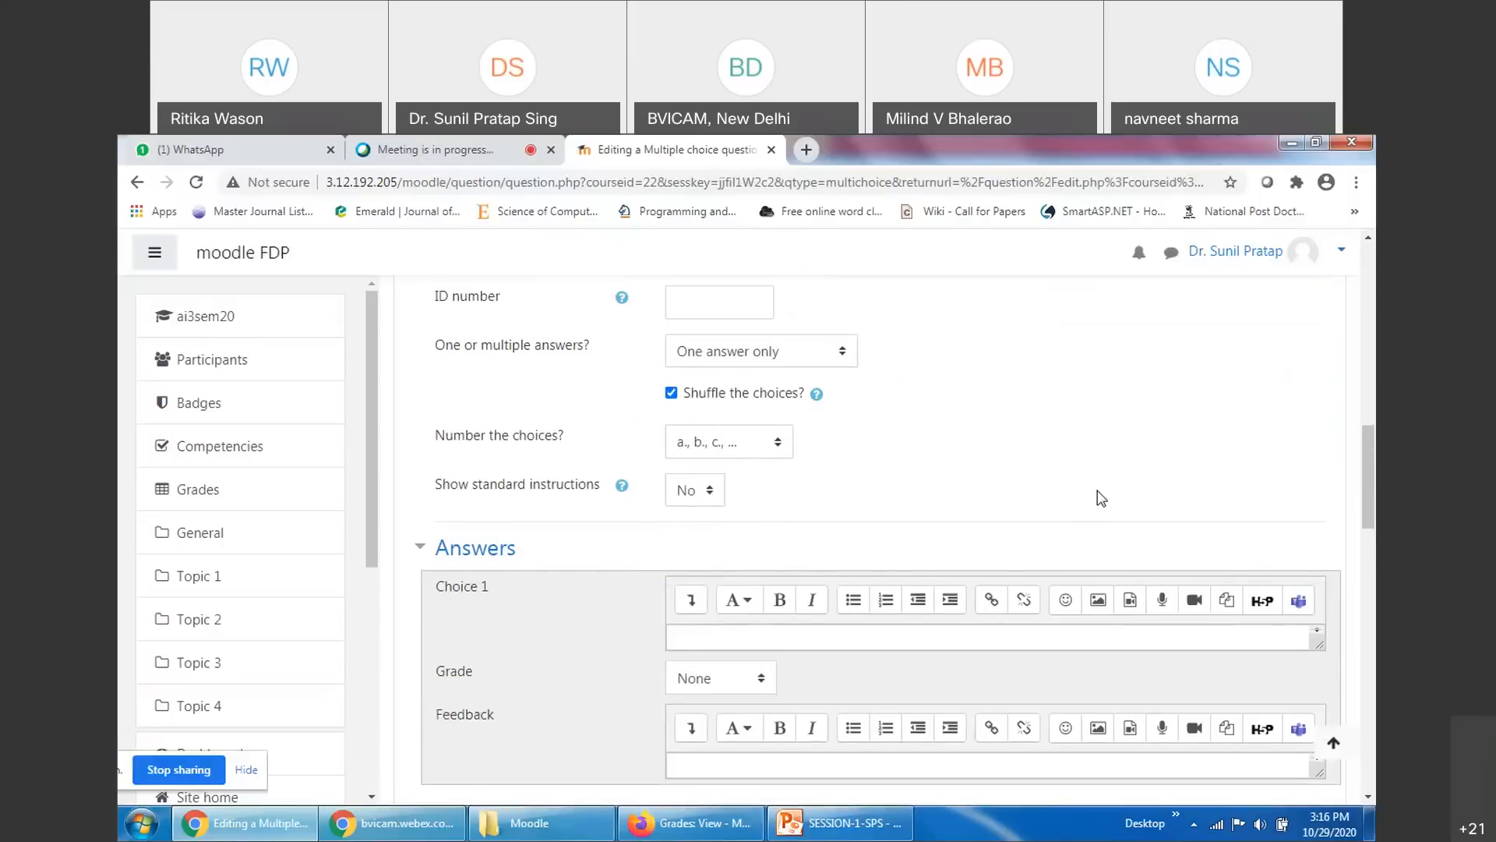
pyautogui.scroll(10, 1090, 506)
pyautogui.scroll(-10, 1088, 503)
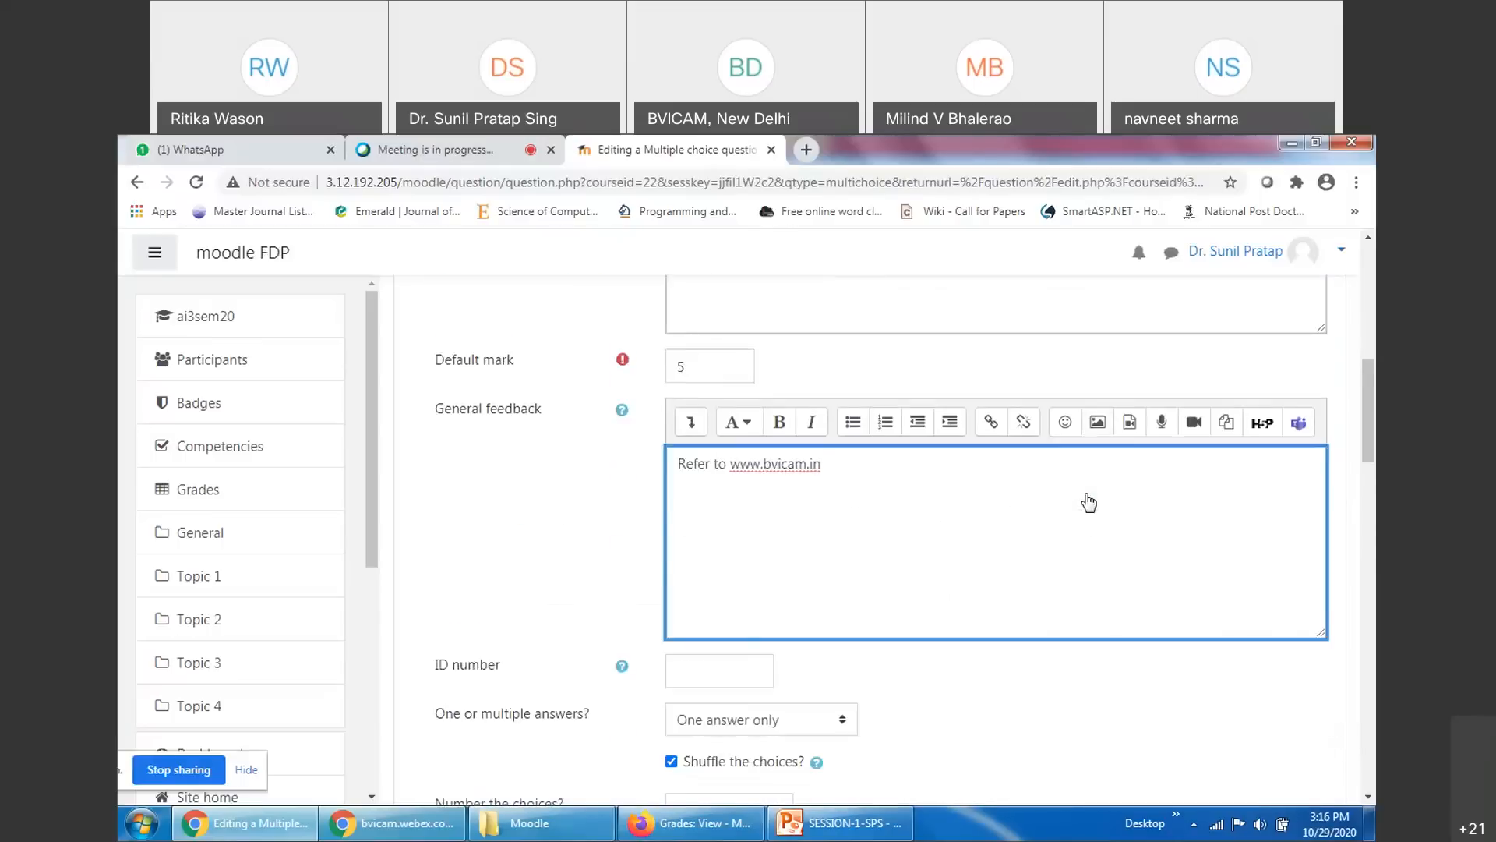
pyautogui.scroll(-1, 810, 616)
pyautogui.scroll(7, 678, 534)
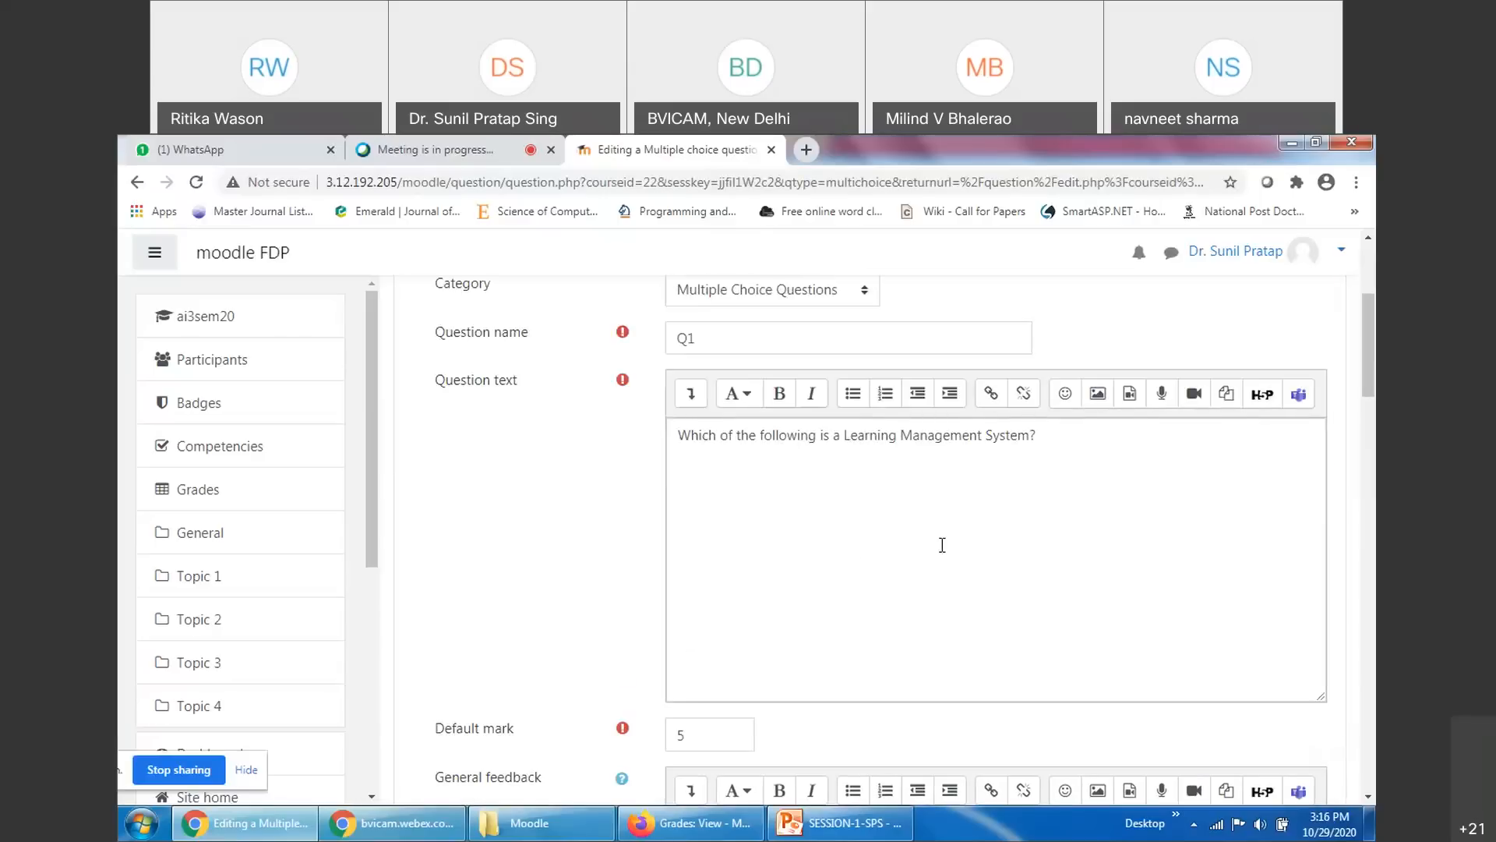
pyautogui.scroll(-3, 942, 545)
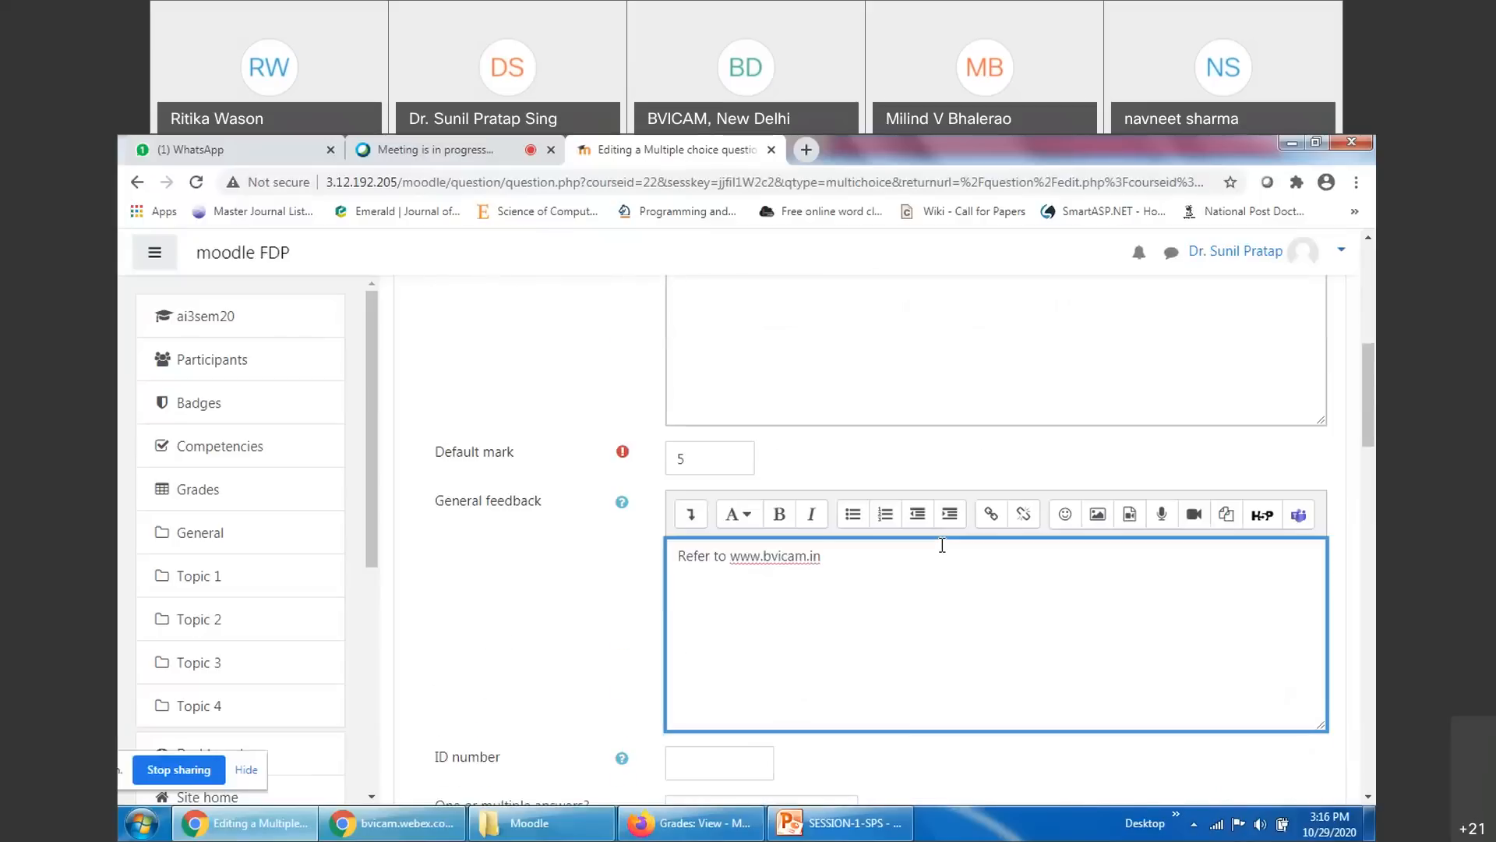
pyautogui.scroll(-3, 943, 545)
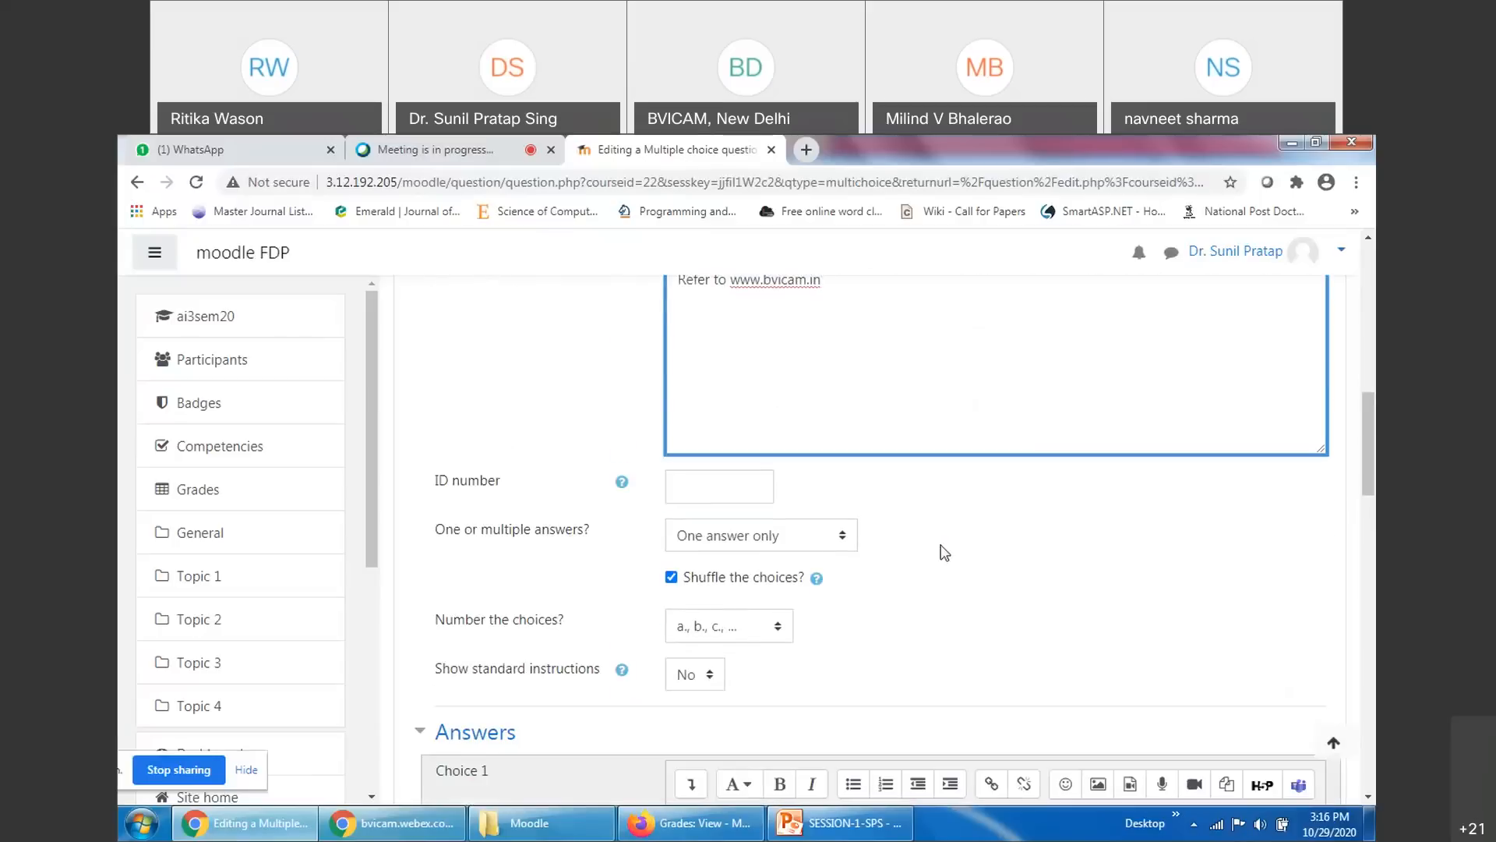
pyautogui.click(718, 543)
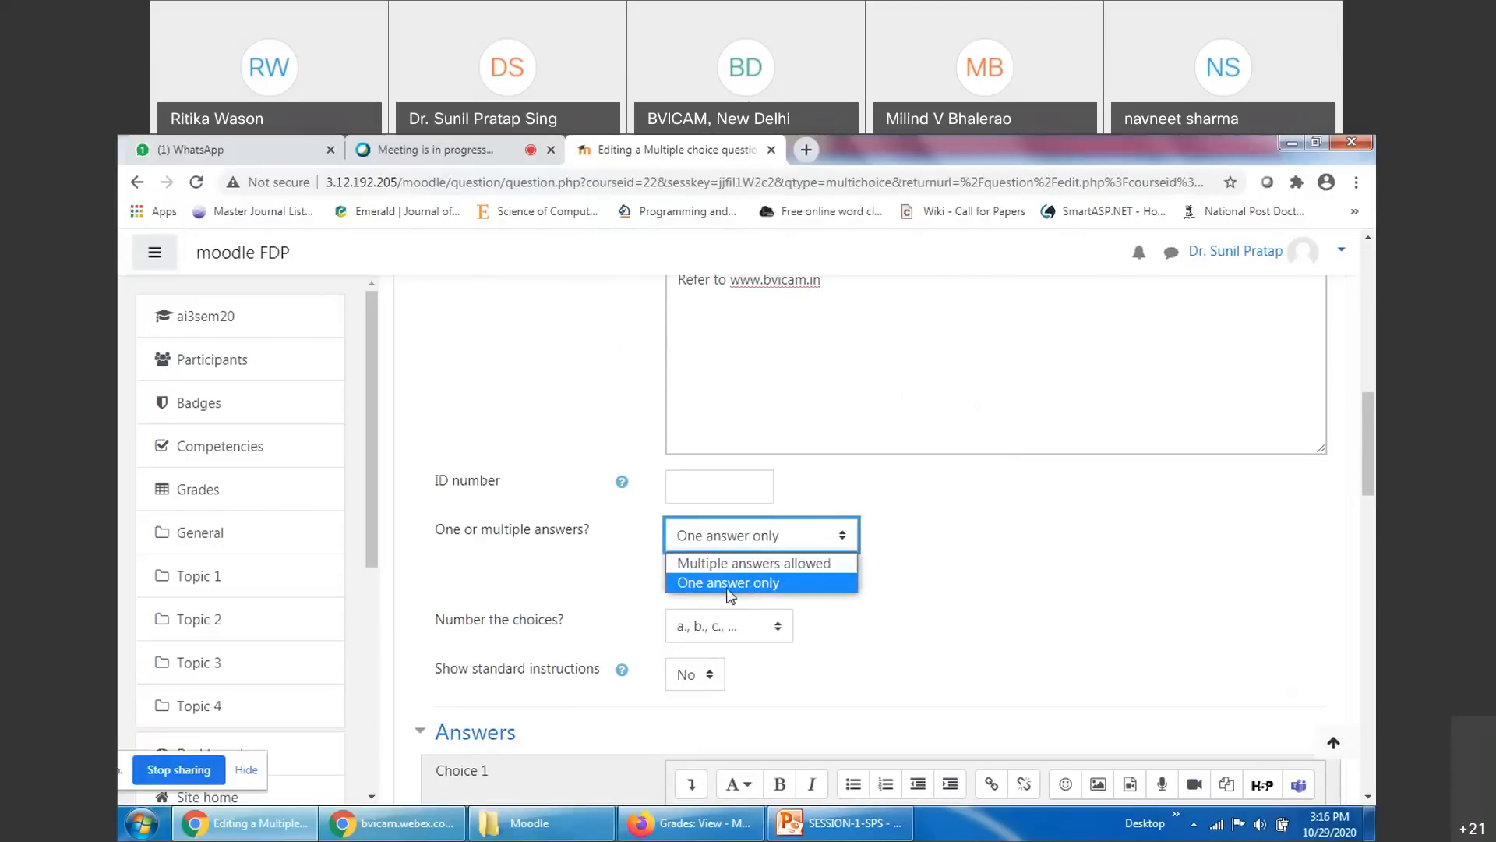
pyautogui.click(787, 581)
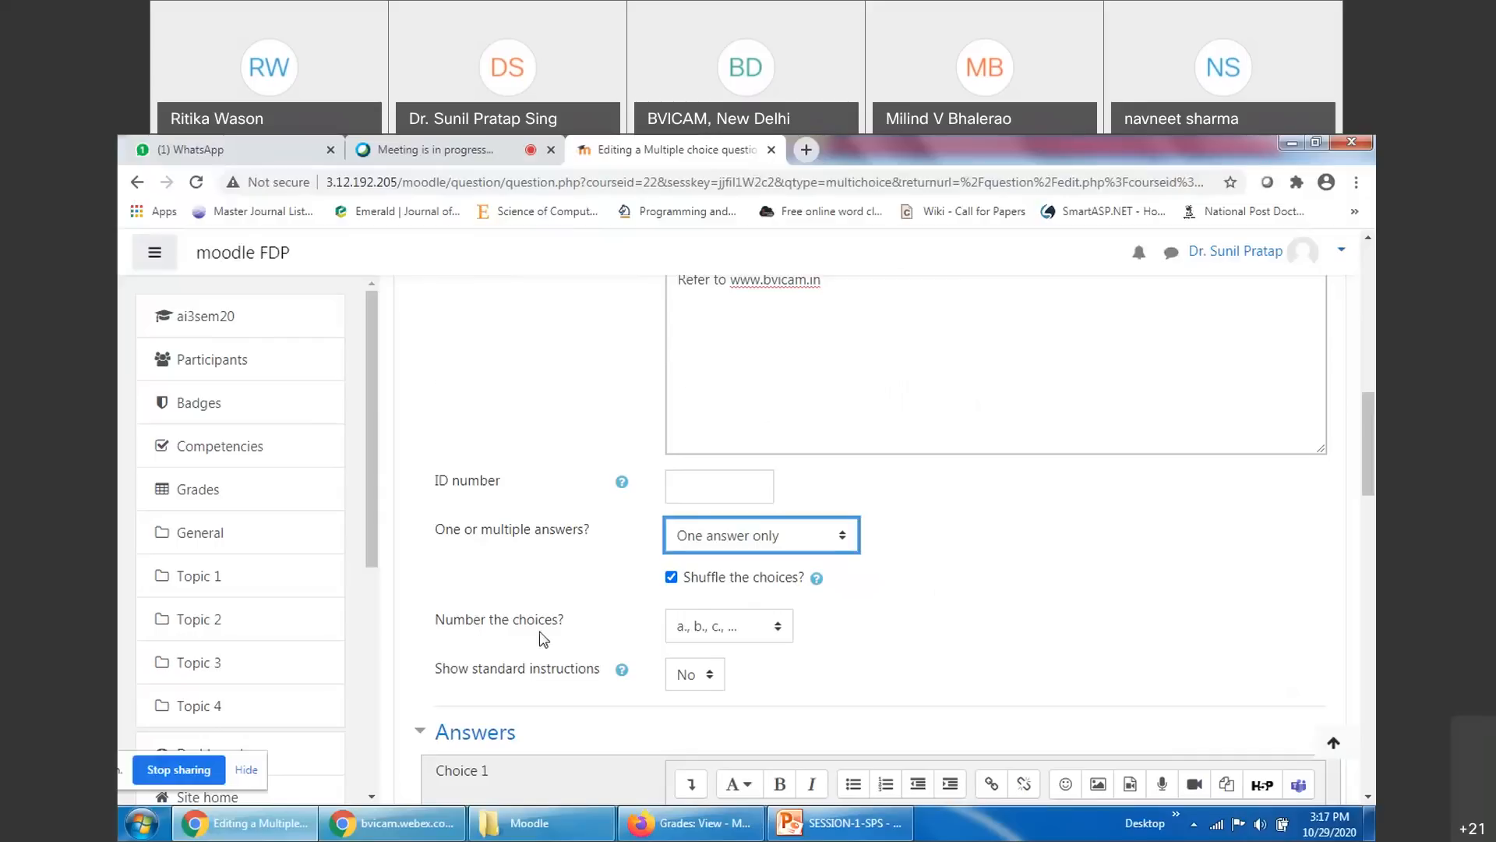
# Set the numbering of the choices to 'No numbering' and read the help on showing standard instructions
pyautogui.click(718, 628)
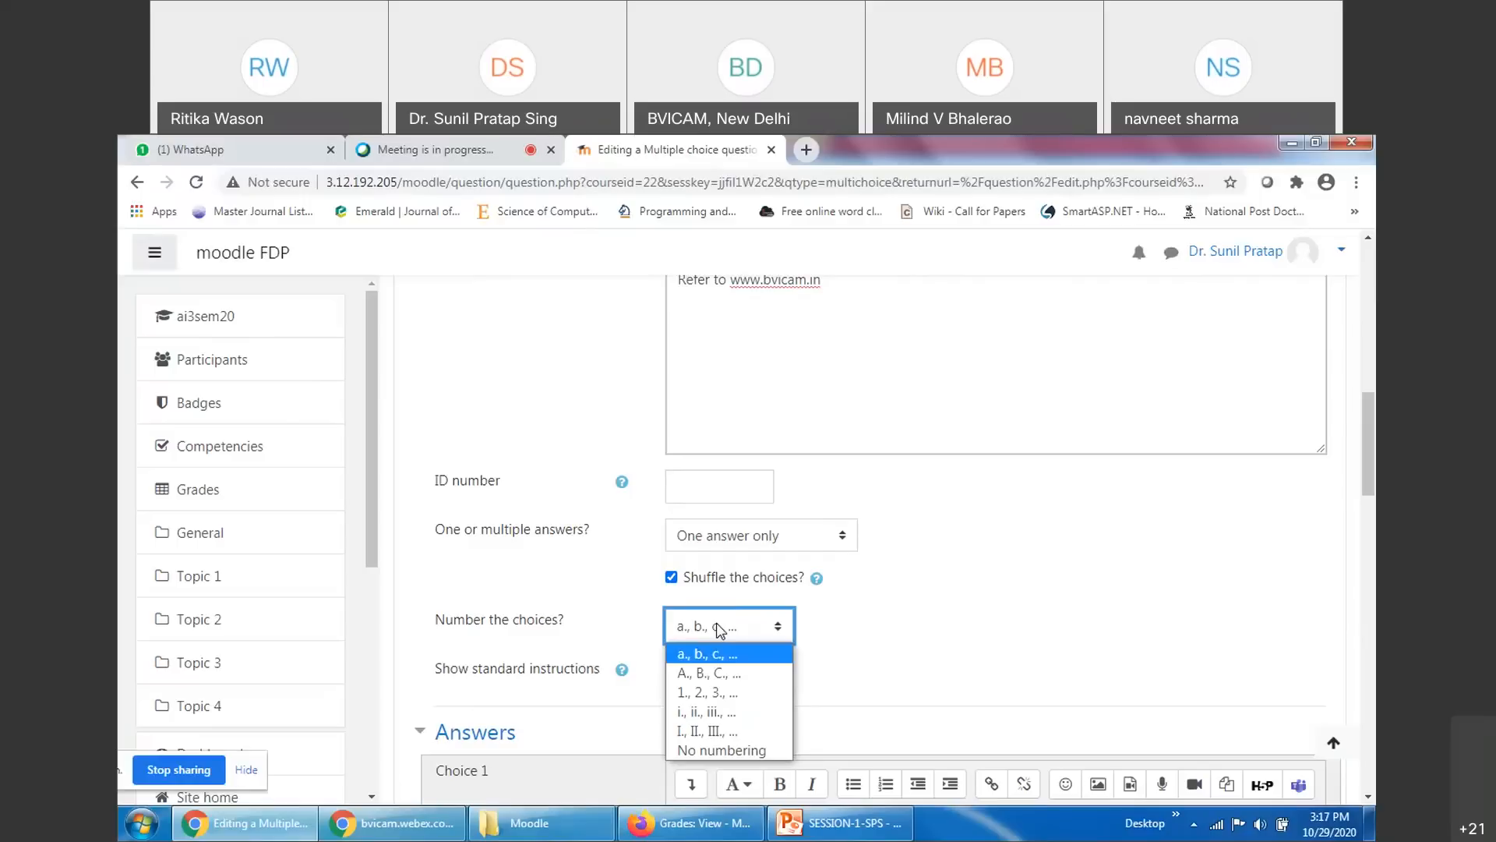
pyautogui.click(727, 750)
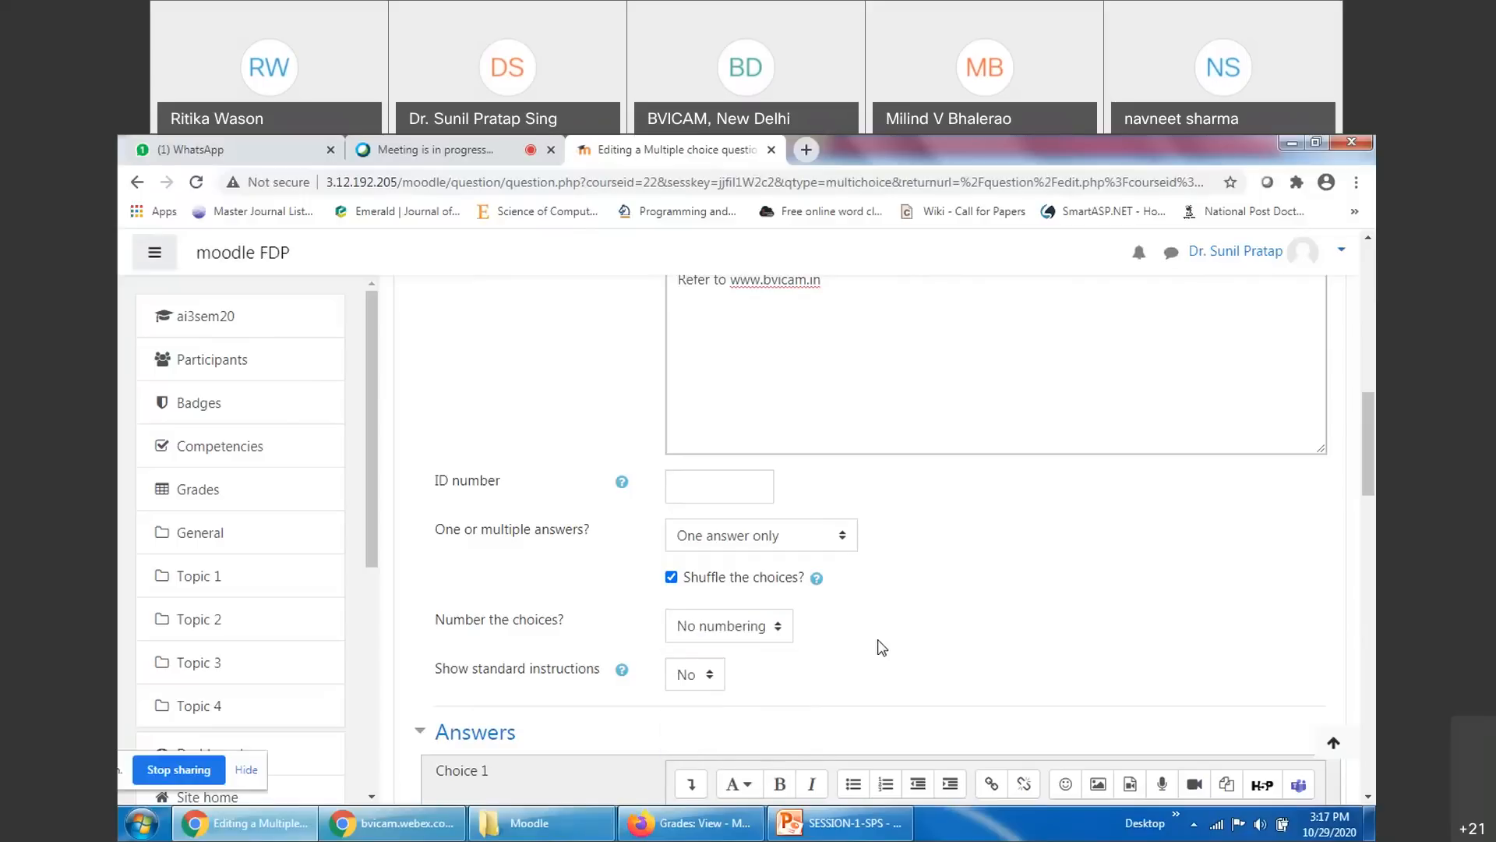
pyautogui.click(623, 672)
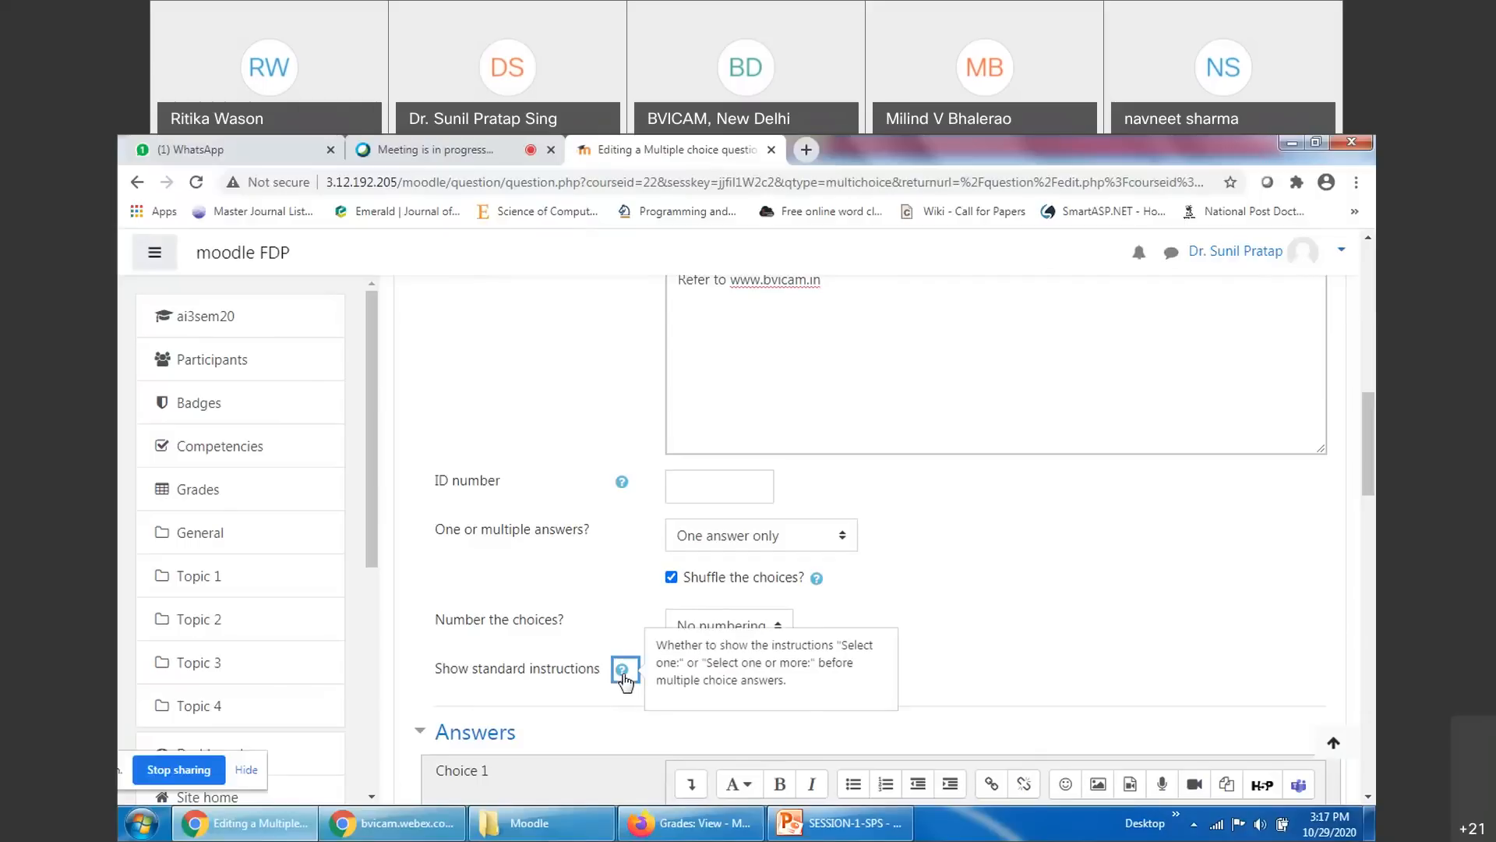
pyautogui.click(1013, 601)
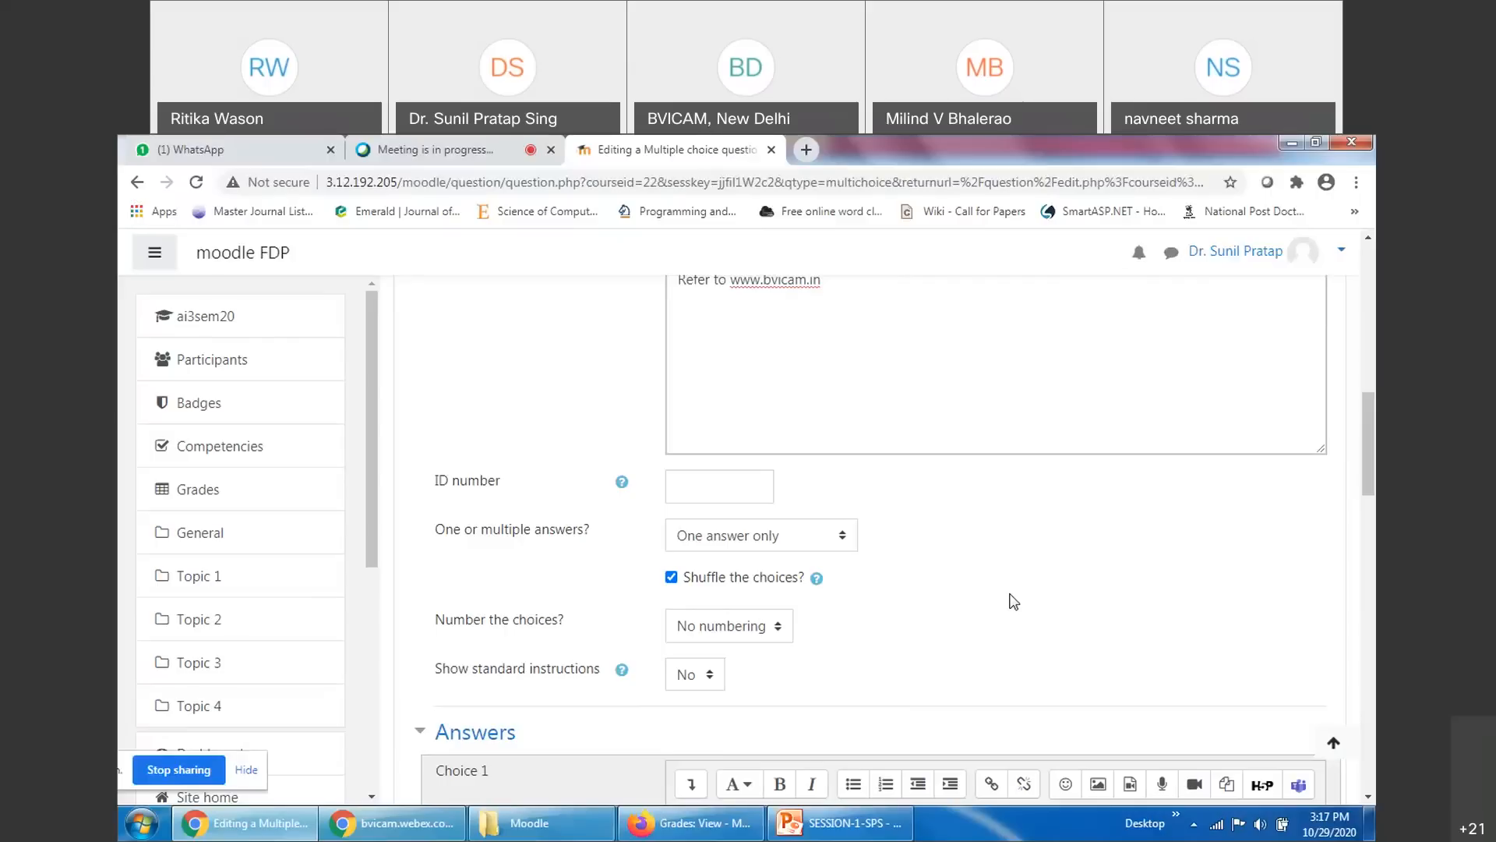
# Try the other setting for showing standard instructions on the multiple choice question and set it back to No
pyautogui.click(695, 675)
pyautogui.click(699, 719)
pyautogui.click(988, 631)
pyautogui.click(696, 672)
pyautogui.click(691, 700)
pyautogui.click(1098, 625)
# Enter "Google" as the text of choice 1 in the answers of the multiple choice question
pyautogui.scroll(-5, 1118, 581)
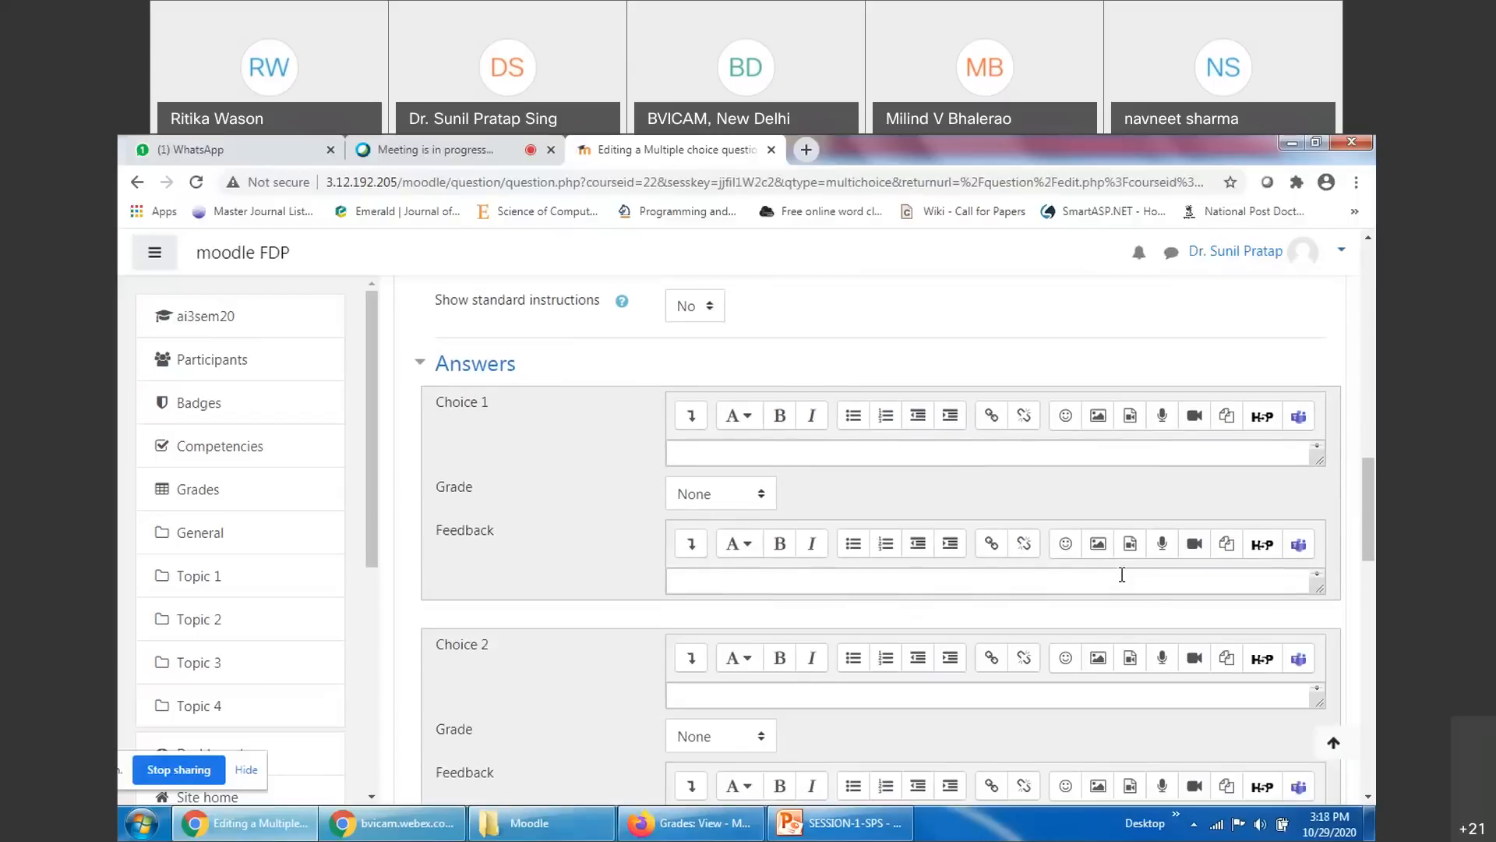
pyautogui.scroll(12, 1119, 574)
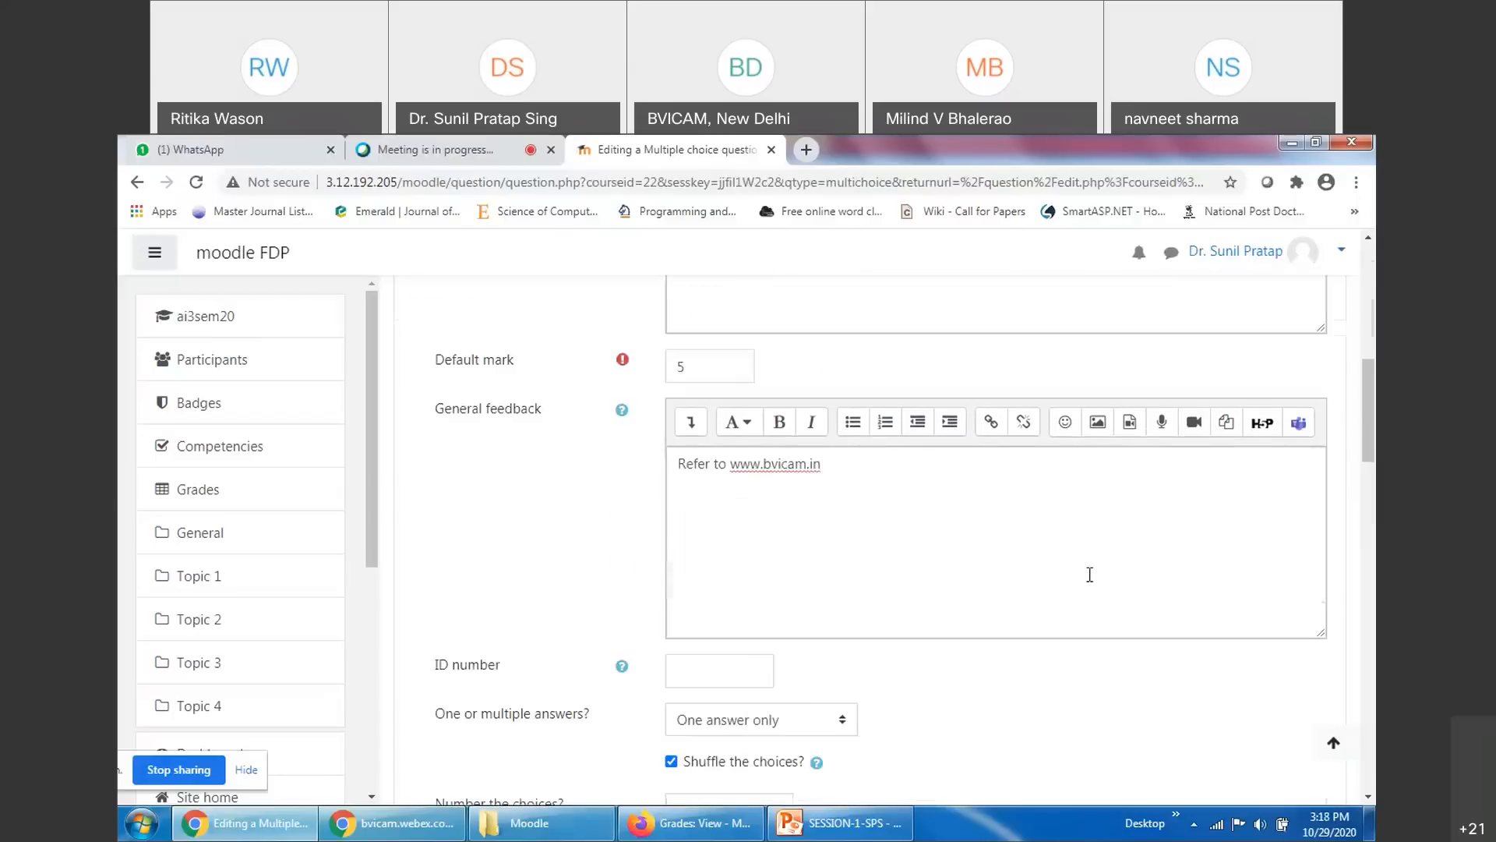
pyautogui.tripleClick(838, 615)
pyautogui.scroll(-8, 998, 616)
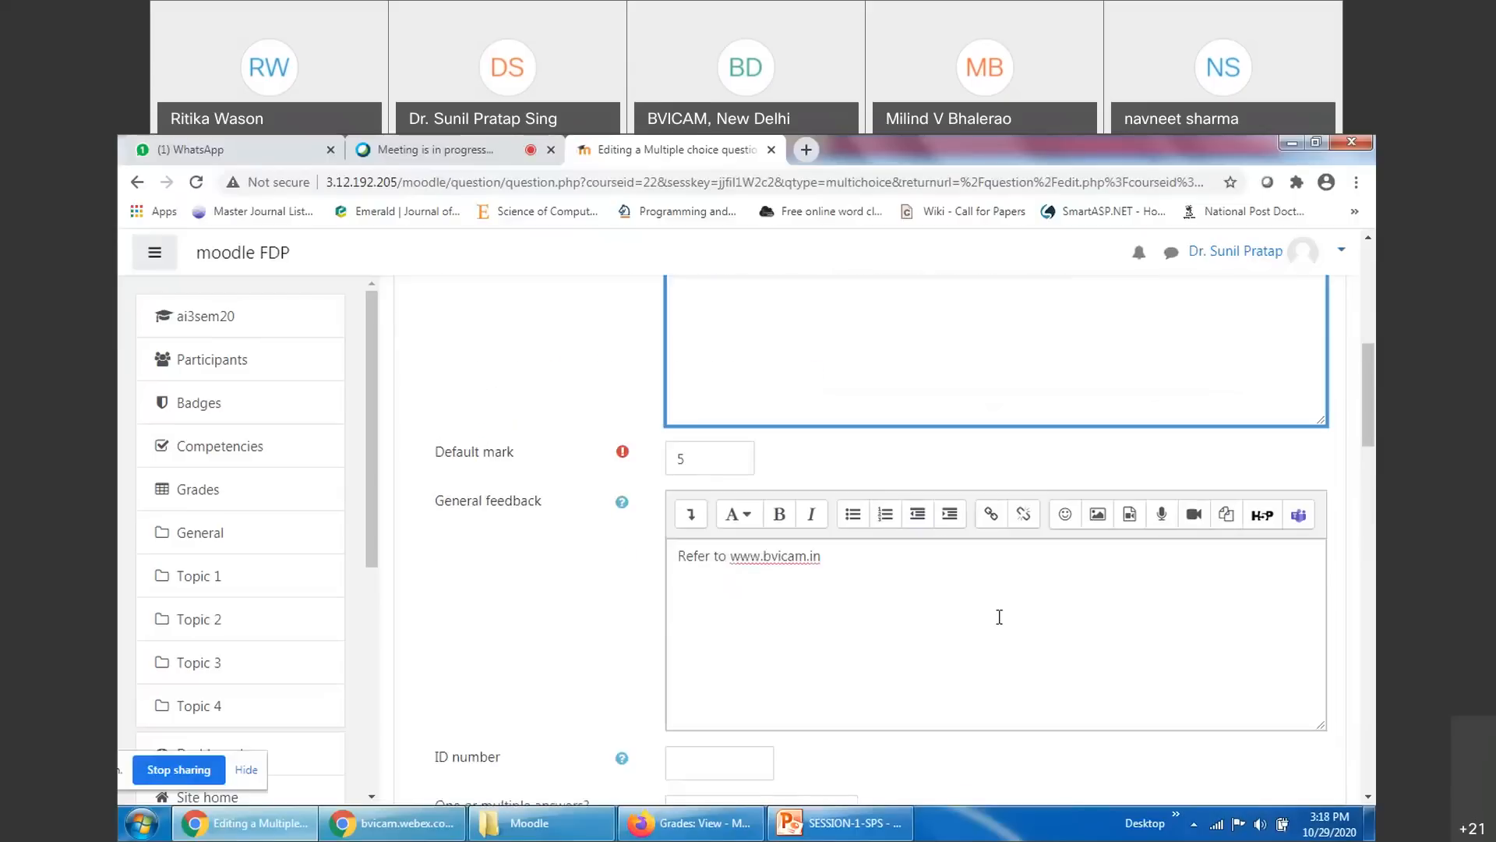
pyautogui.scroll(-3, 998, 616)
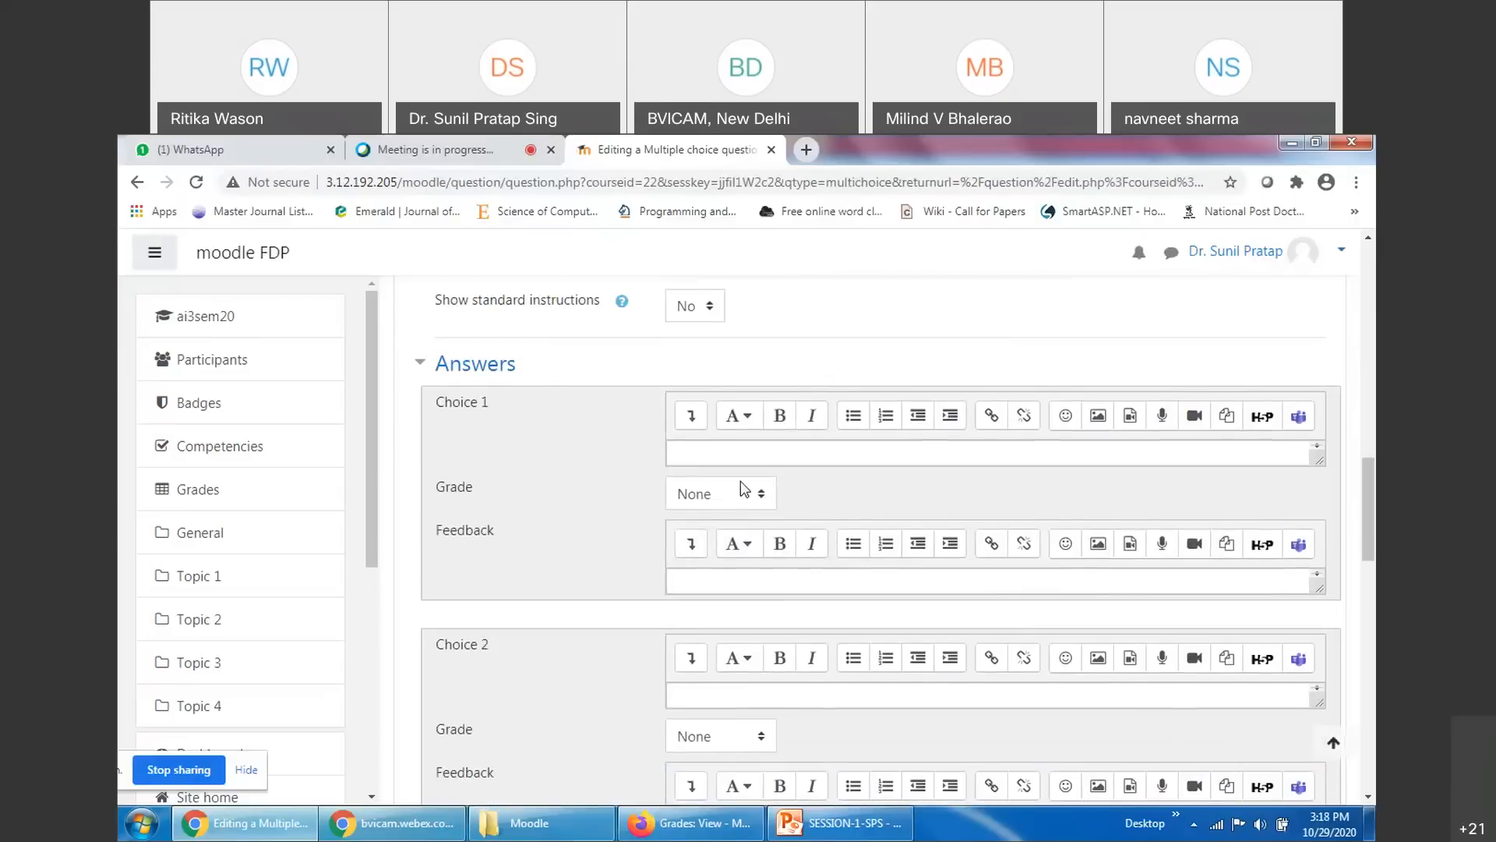
pyautogui.click(735, 453)
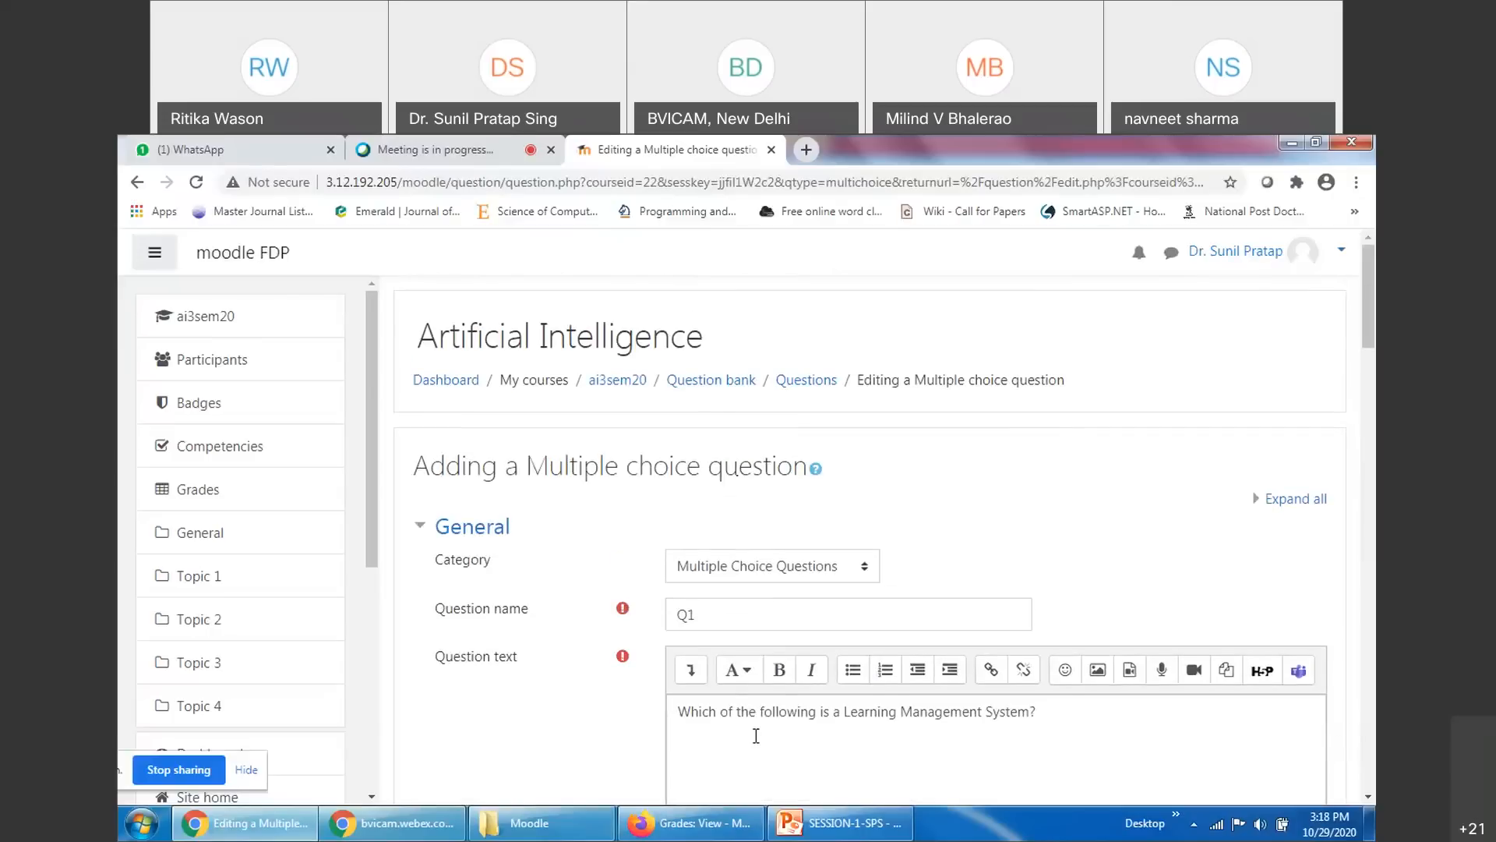
pyautogui.scroll(-7, 1045, 712)
pyautogui.scroll(-6, 1005, 702)
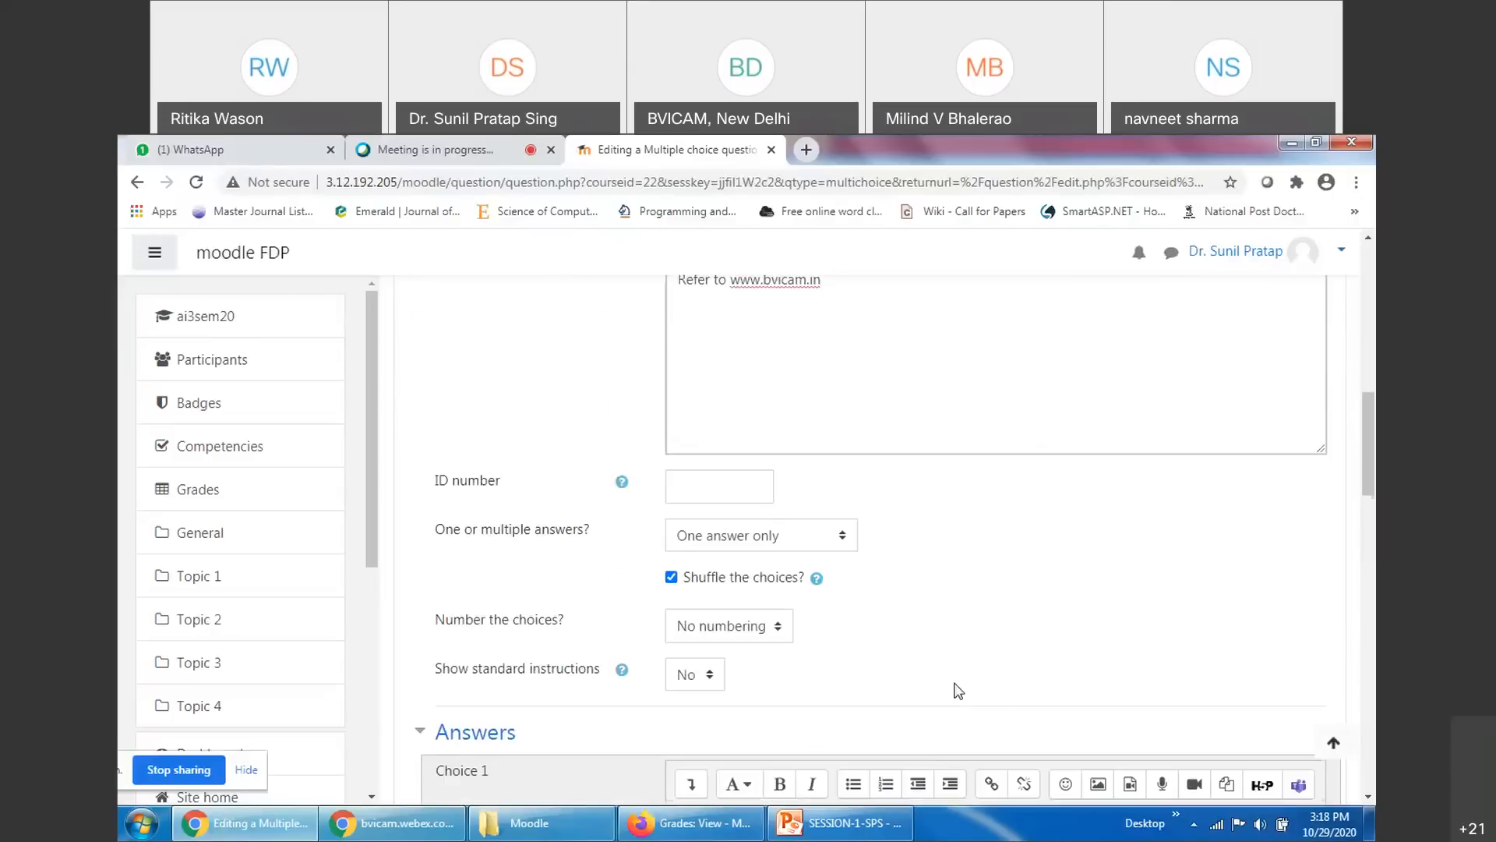
pyautogui.write('Google')
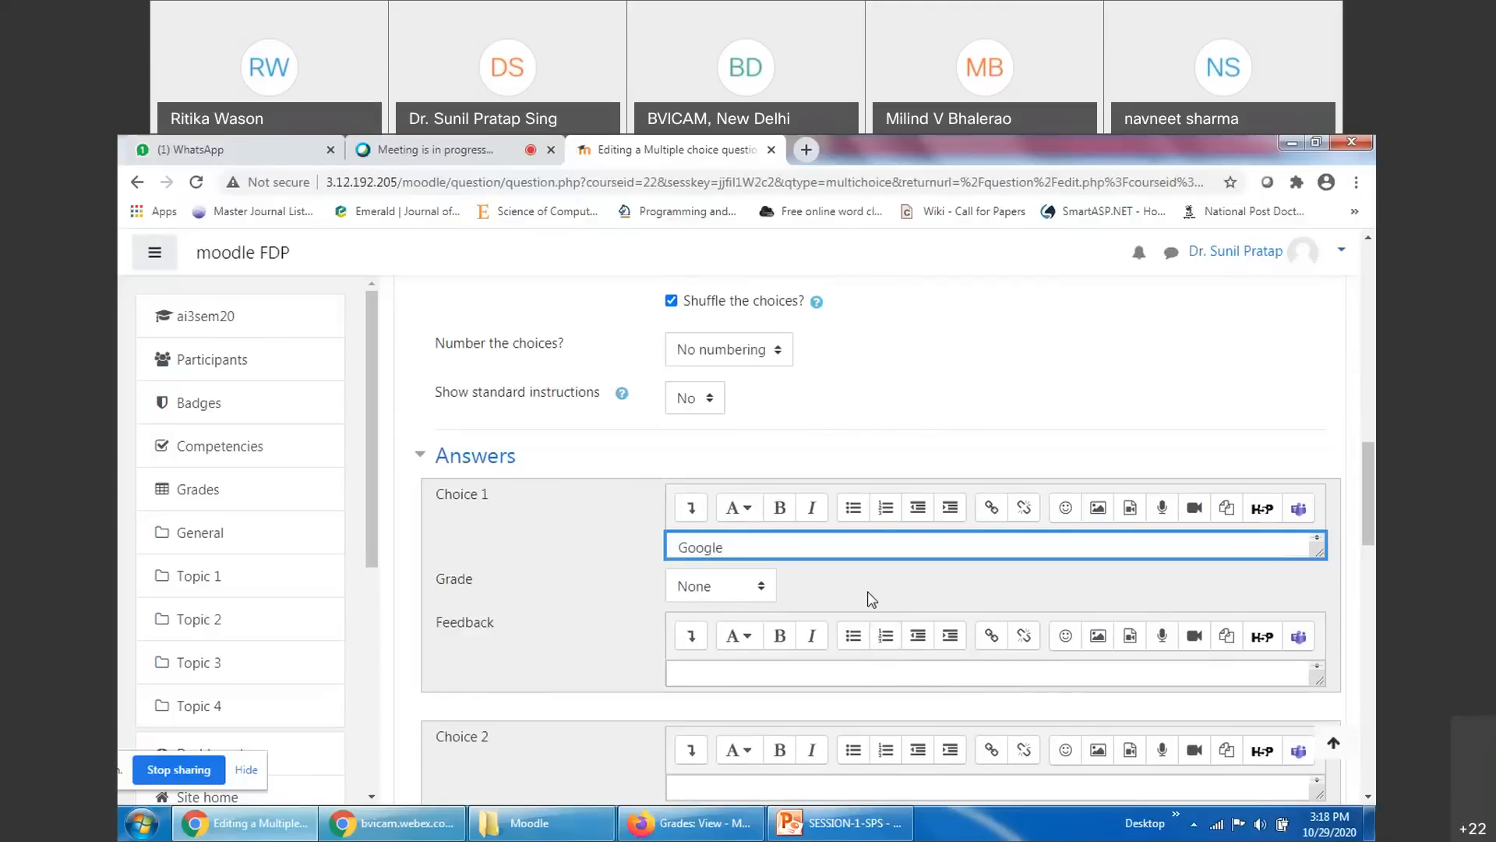
pyautogui.click(869, 599)
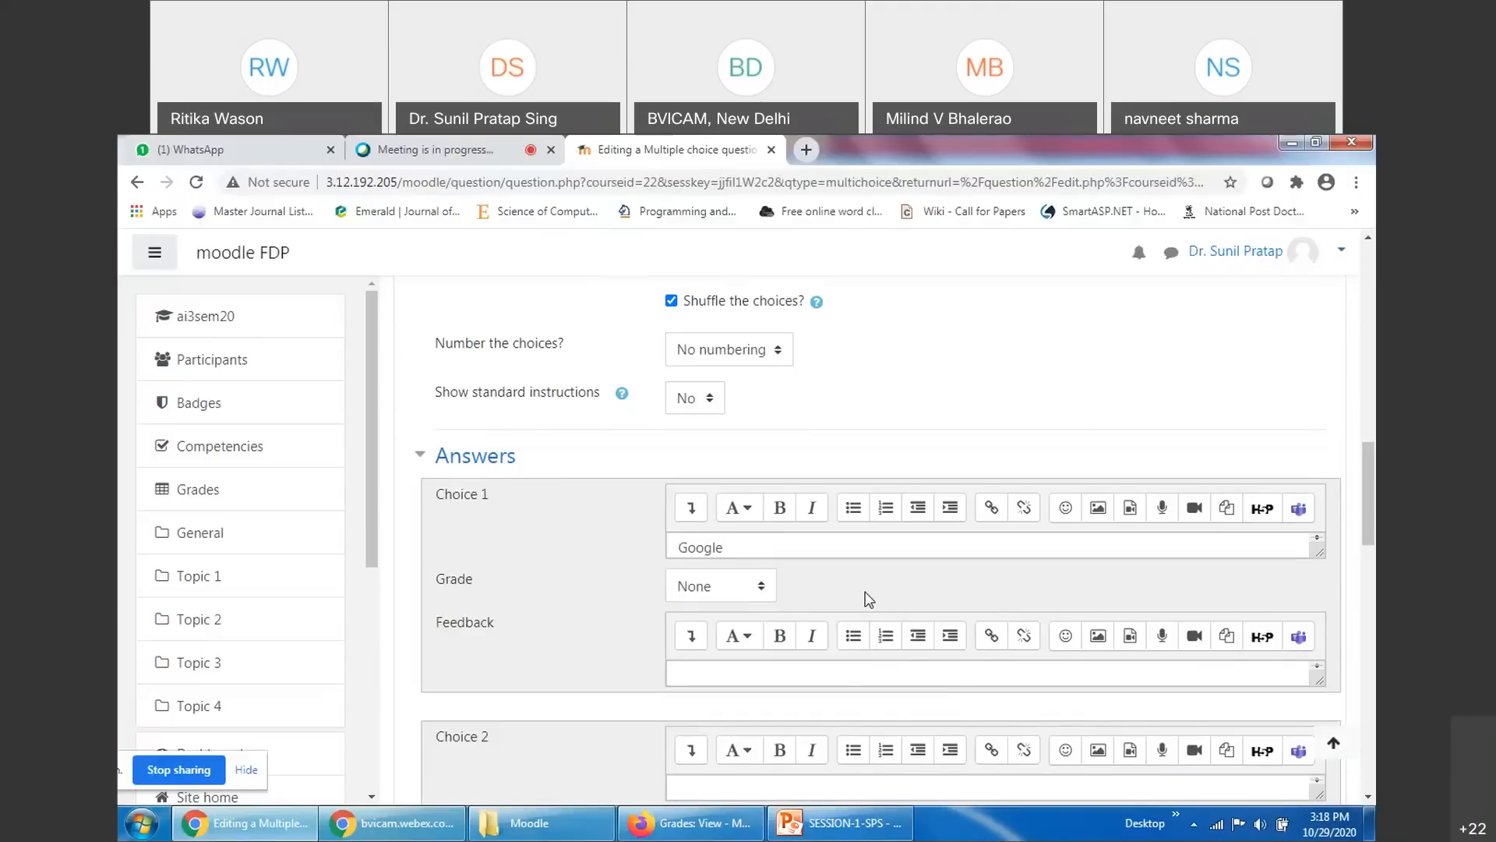
# Recheck the question text and view the grade options of choice 1, leaving the grade at None
pyautogui.scroll(10, 869, 599)
pyautogui.doubleClick(813, 713)
pyautogui.tripleClick(813, 713)
pyautogui.scroll(-10, 1018, 711)
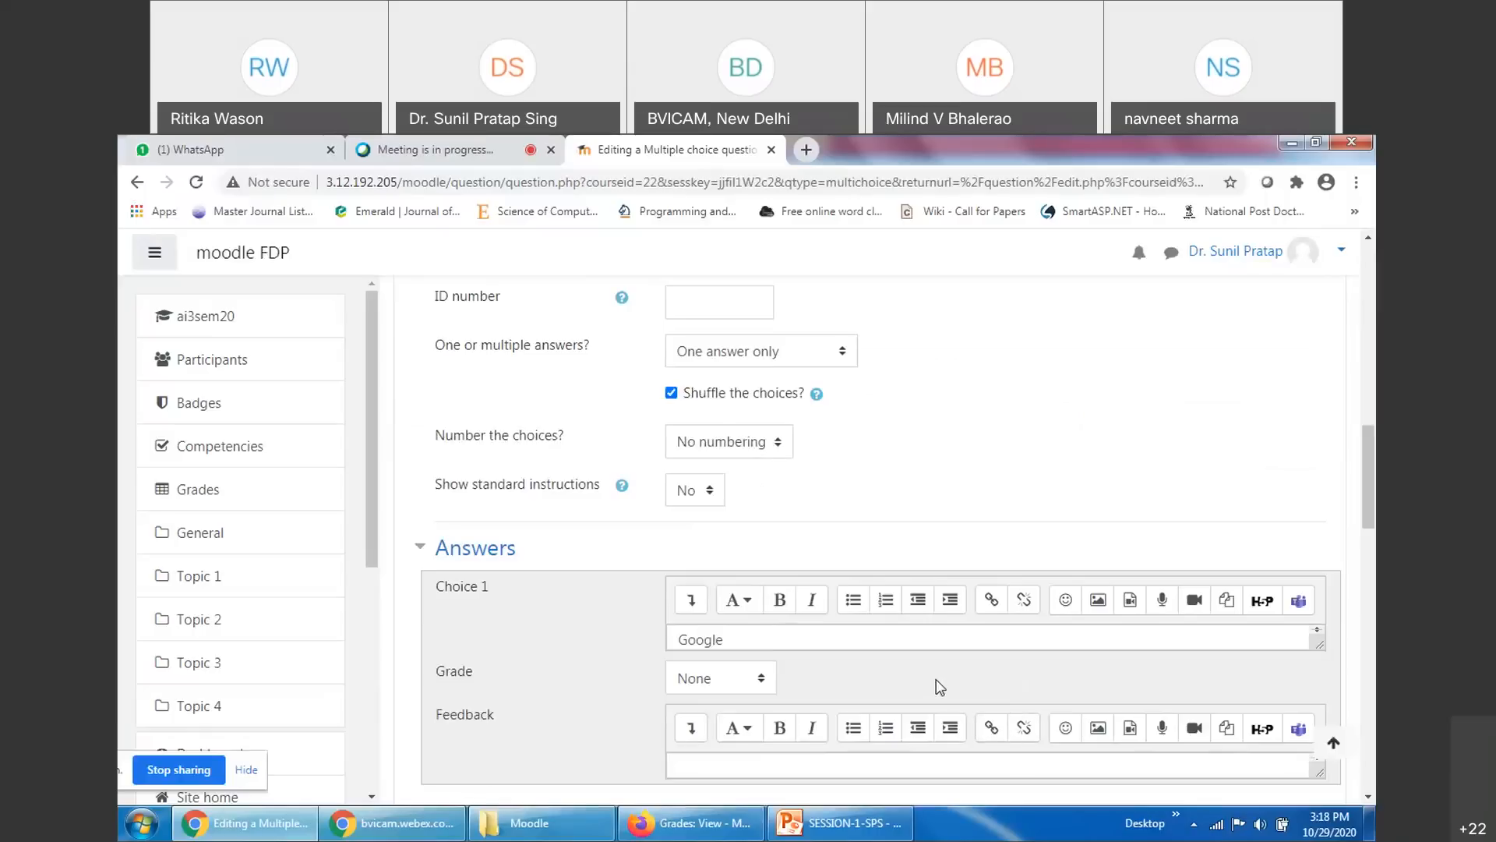
pyautogui.click(733, 689)
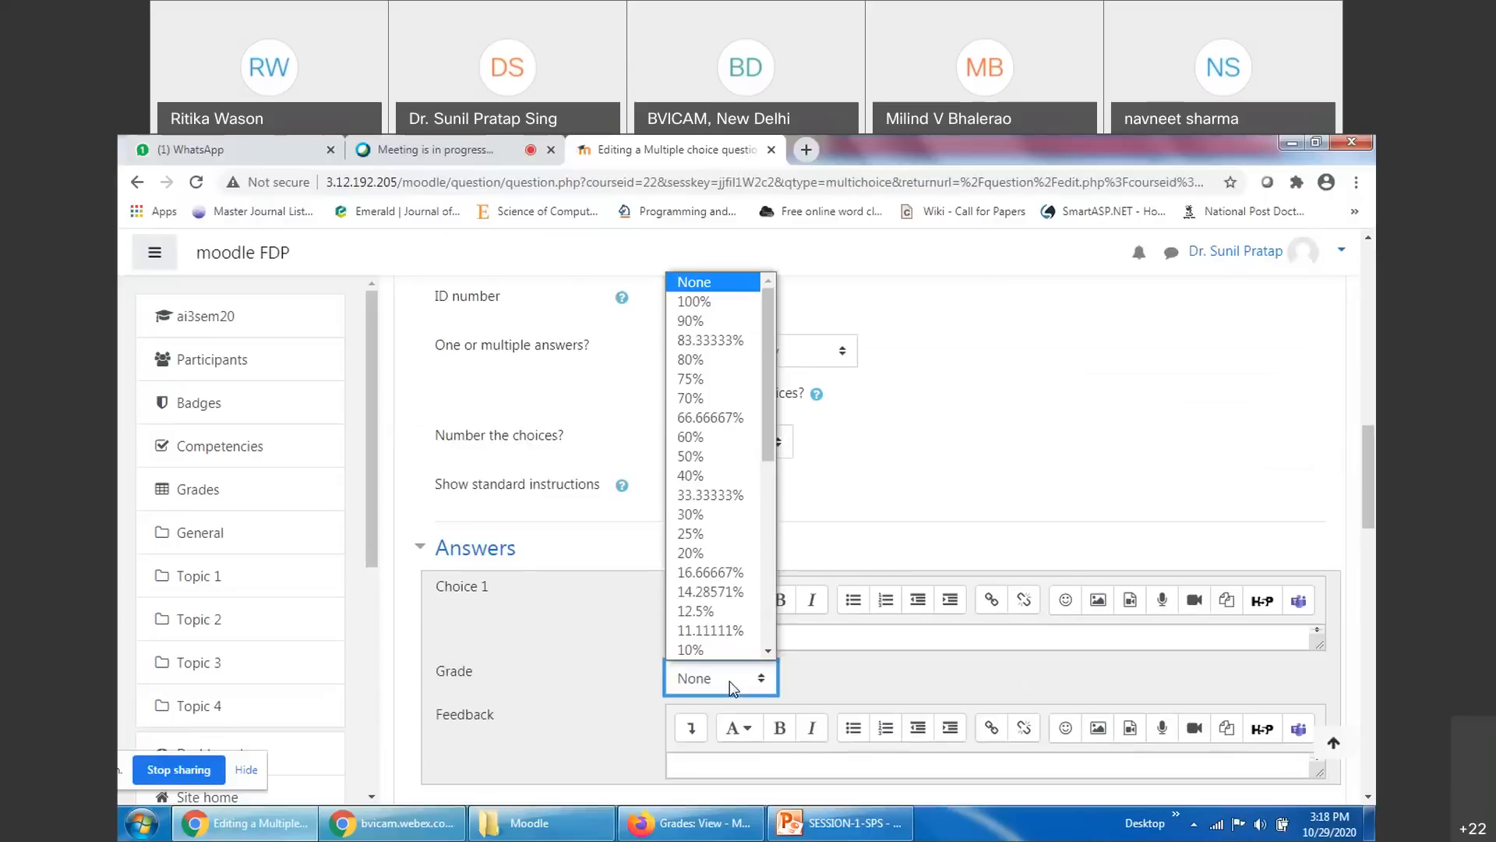
pyautogui.click(733, 688)
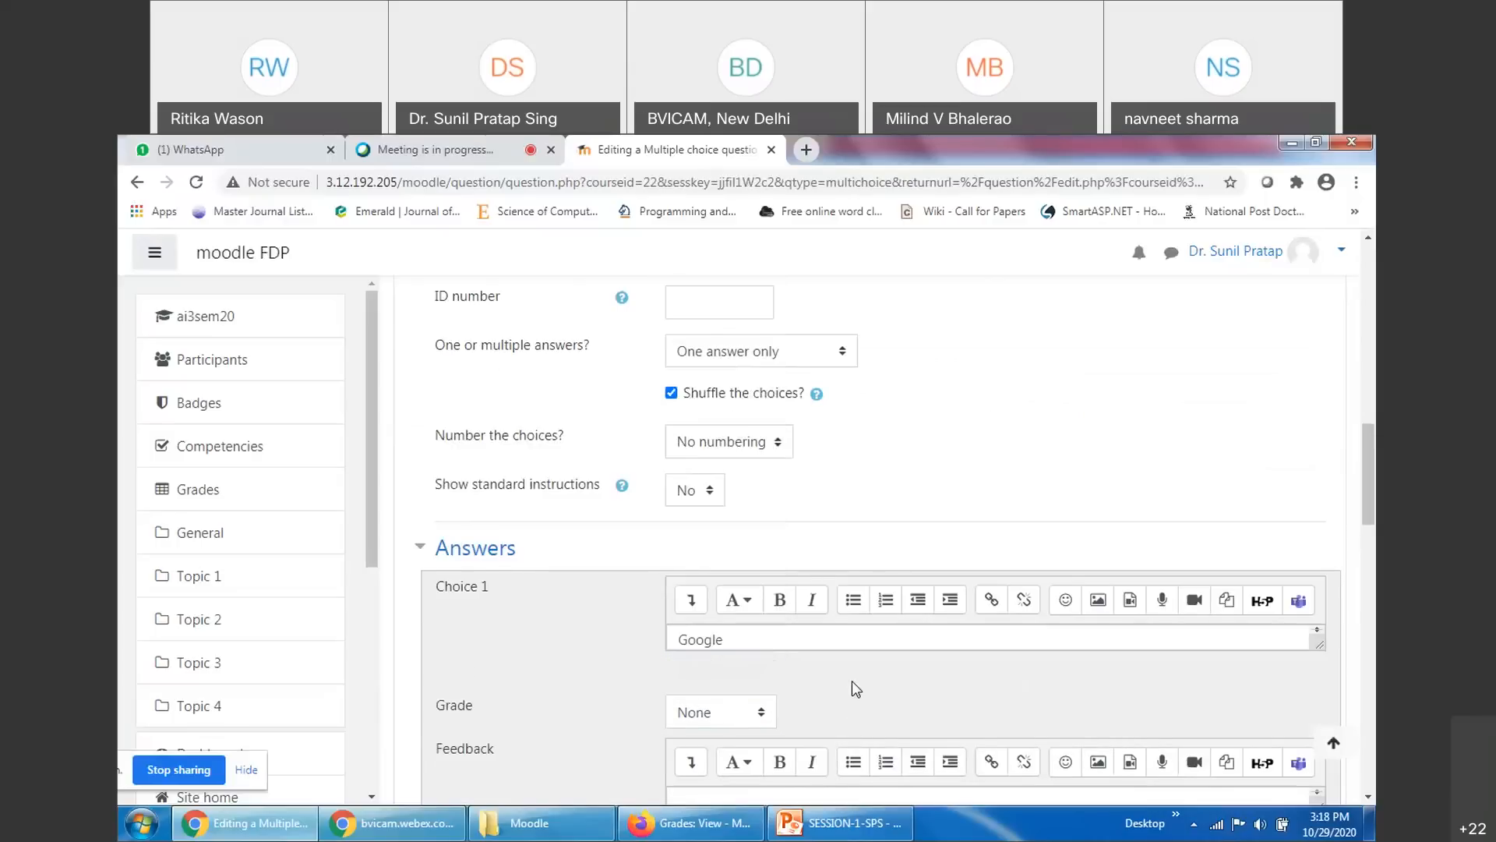
# Enter "Wrong Answer!" as the feedback of choice 1 and copy that text
pyautogui.scroll(-3, 853, 680)
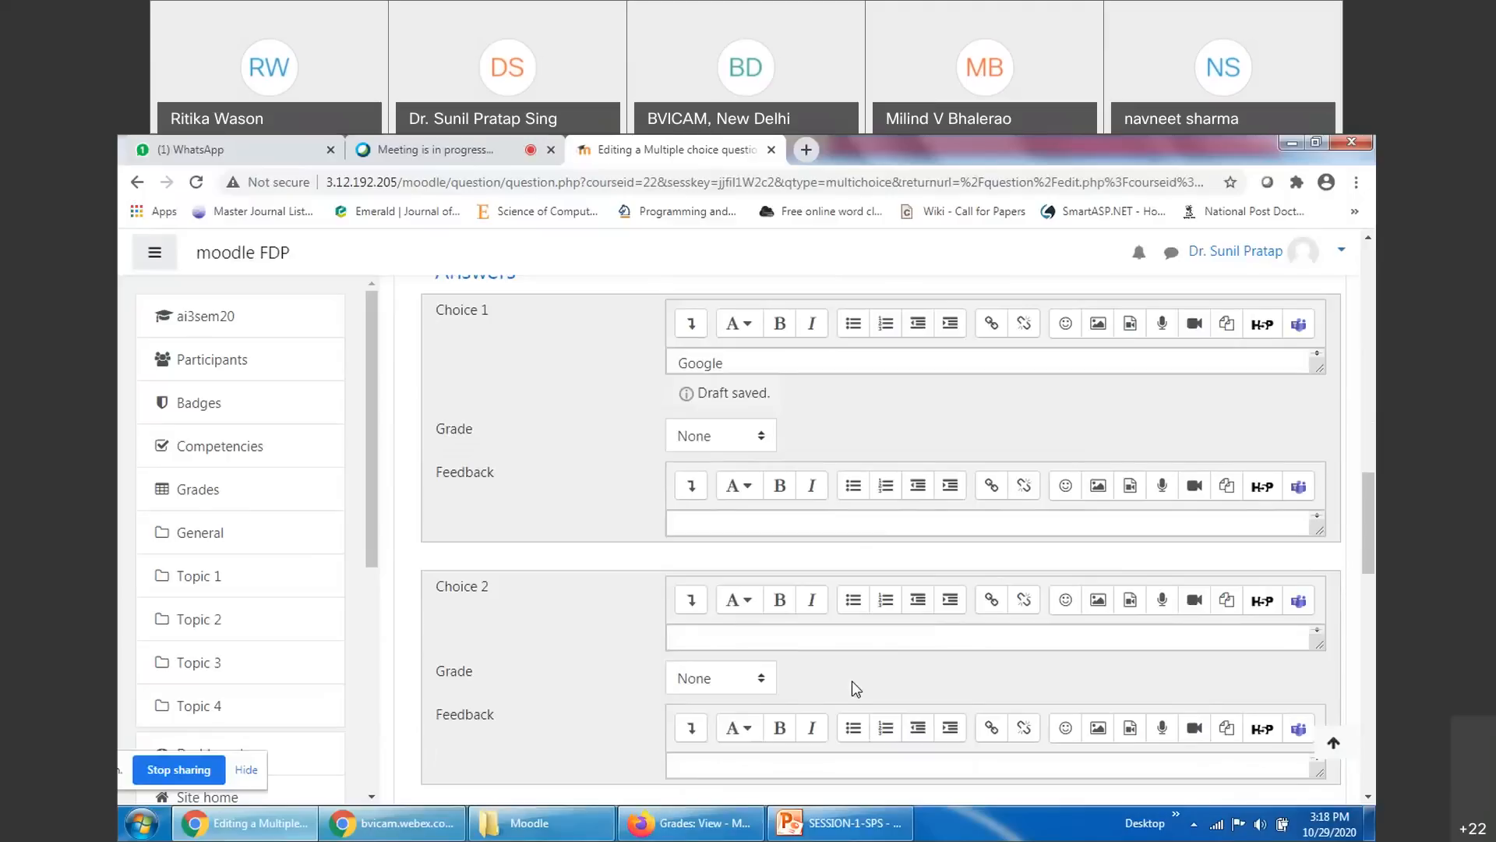
pyautogui.click(691, 489)
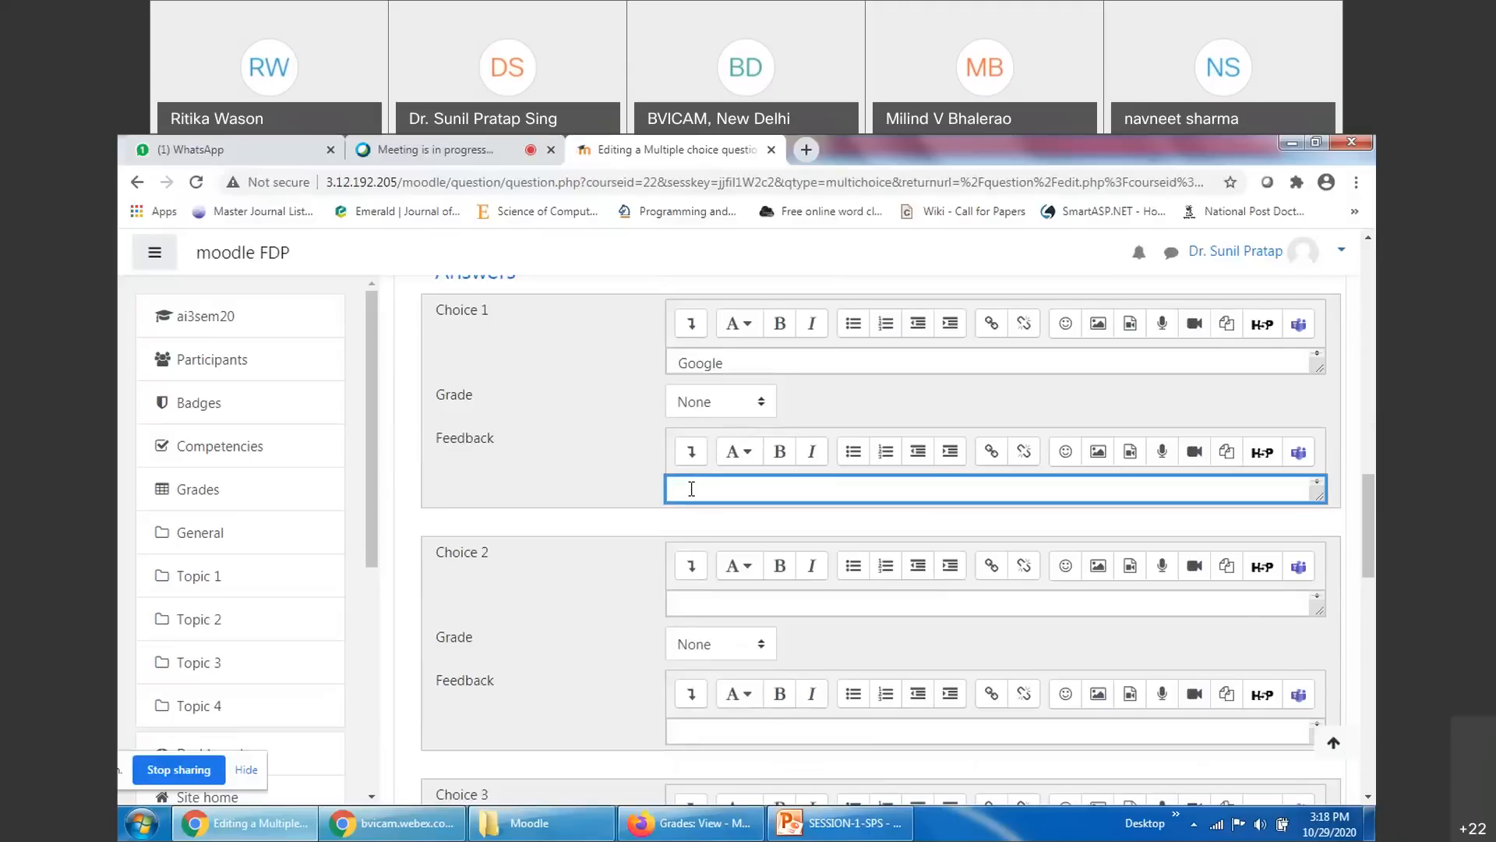
pyautogui.write('Wrong Answer!')
pyautogui.moveTo(796, 492); pyautogui.dragTo(662, 492)
pyautogui.hotkey('ctrl', 'c')
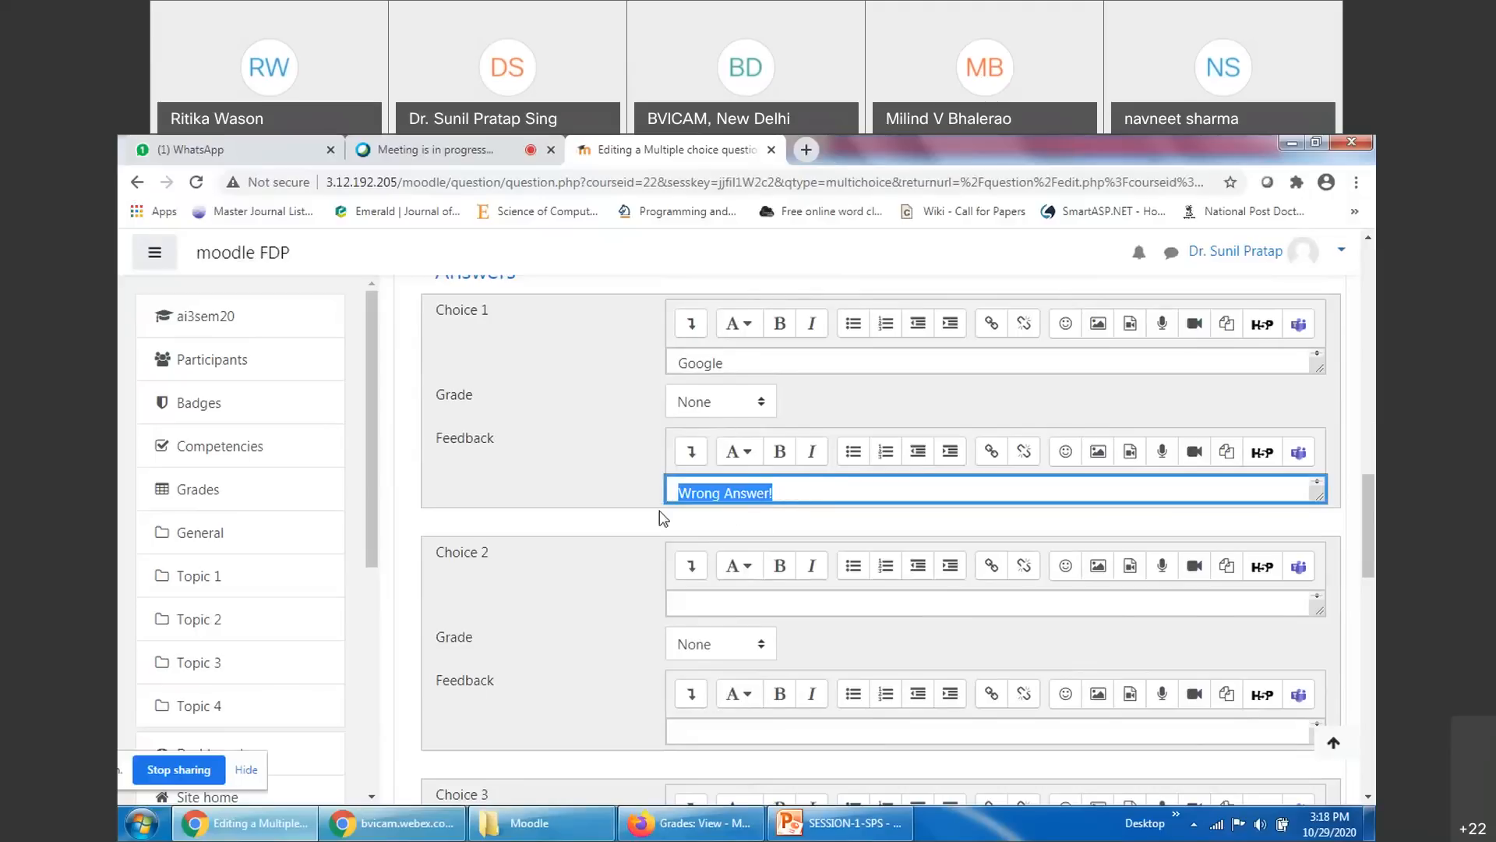
pyautogui.click(572, 550)
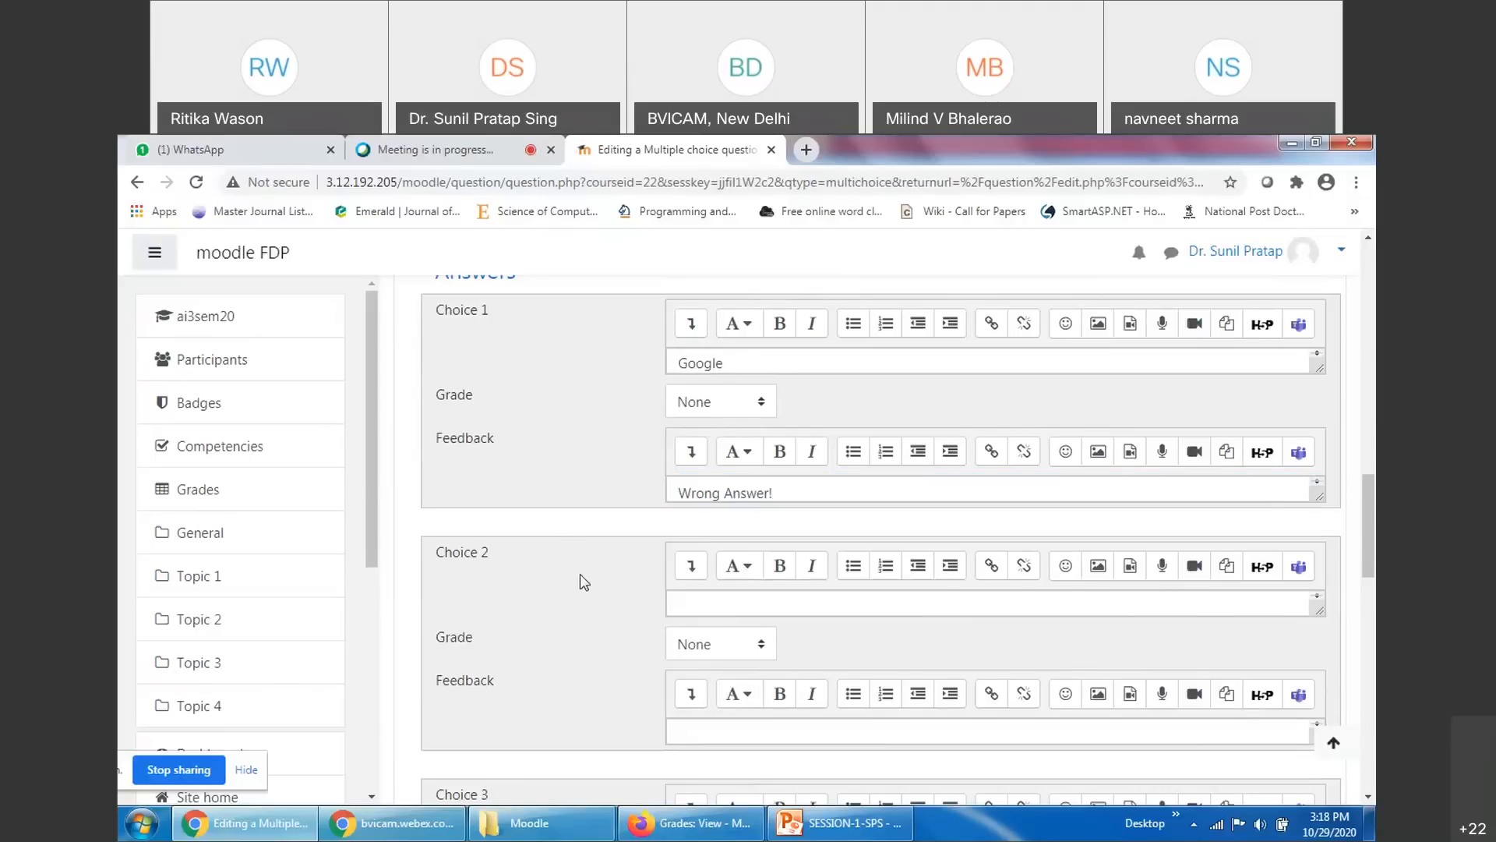
# Enter "Moodle" as the text of choice 2 and set its grade to 100%
pyautogui.click(711, 600)
pyautogui.write('Moodle')
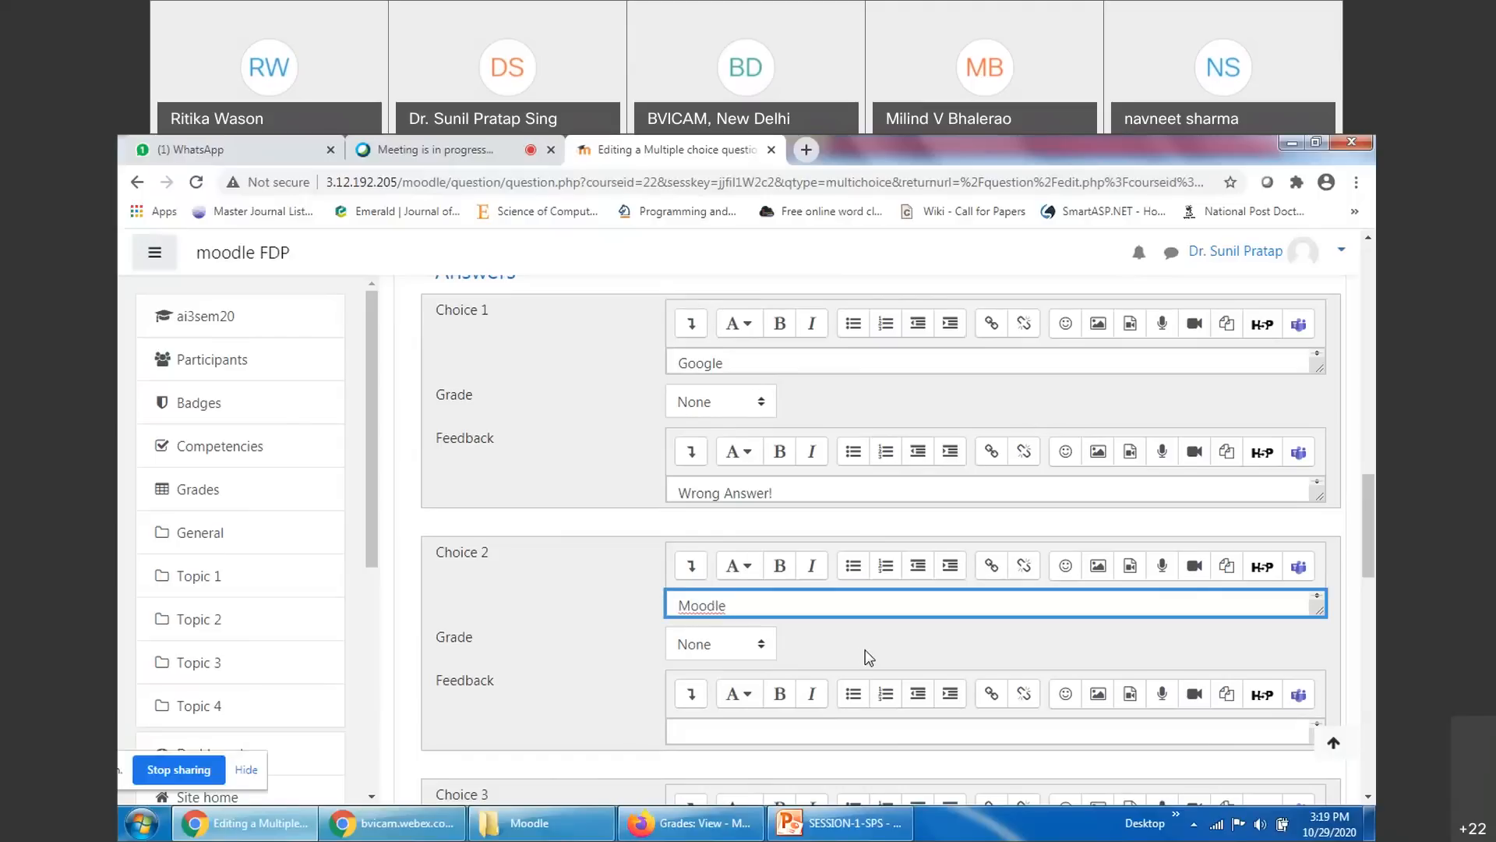
pyautogui.click(720, 645)
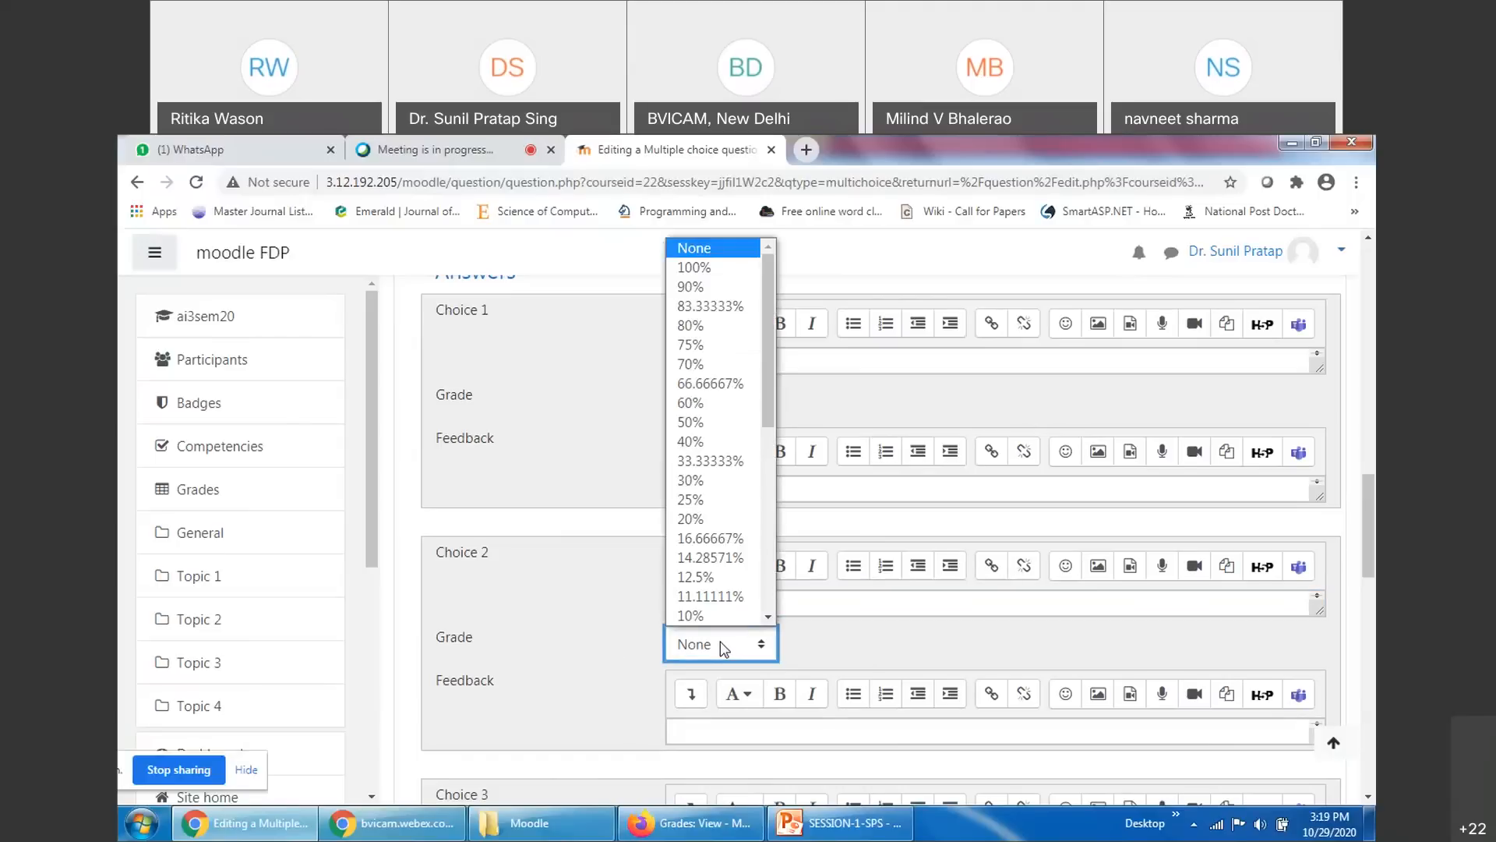
pyautogui.click(693, 267)
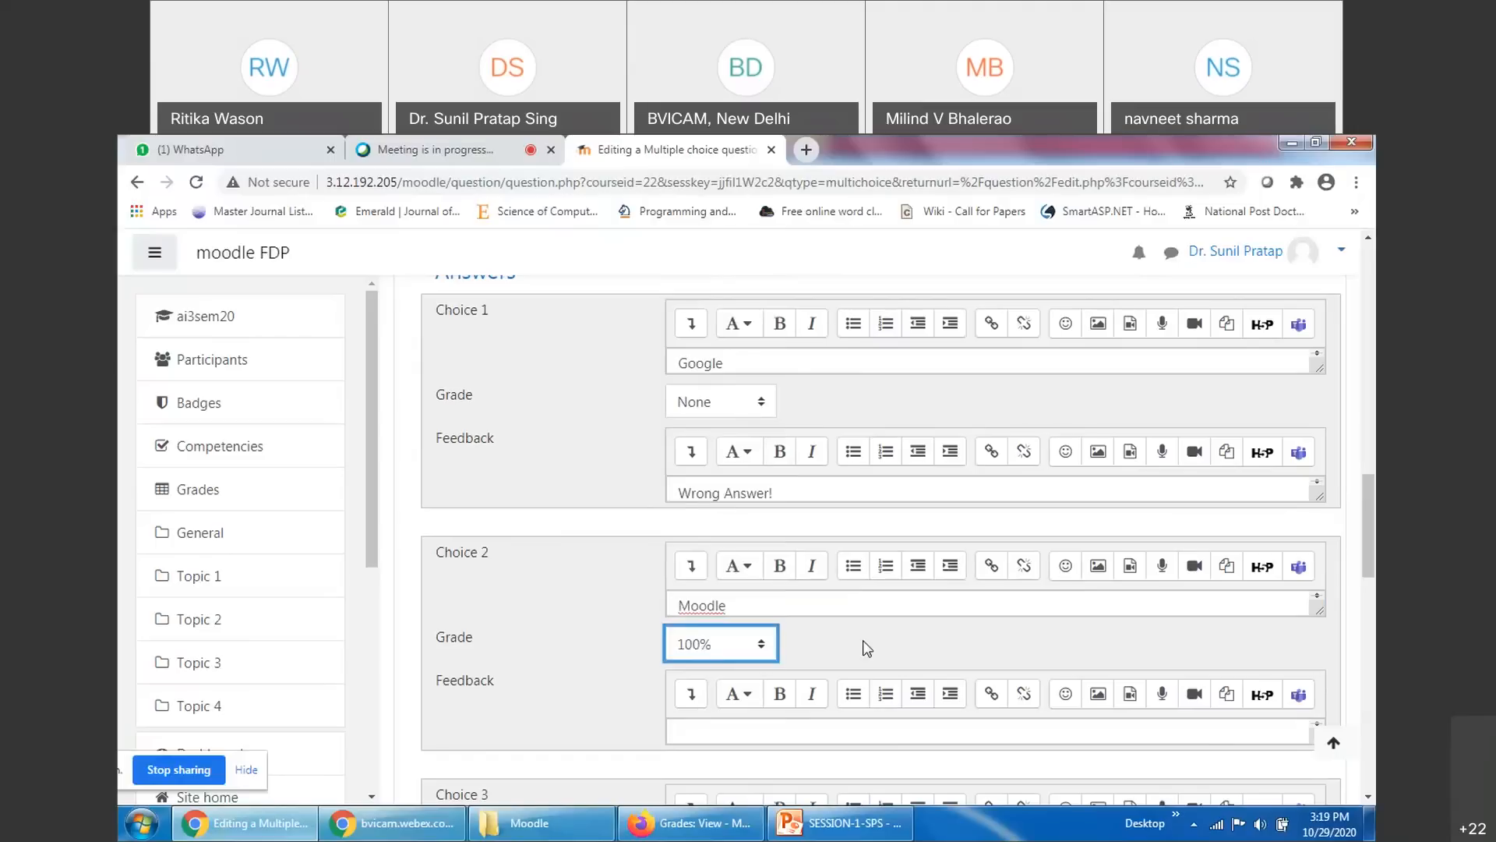
# Check the default mark of the multiple choice question and return to the grade of choice 2
pyautogui.scroll(10, 868, 648)
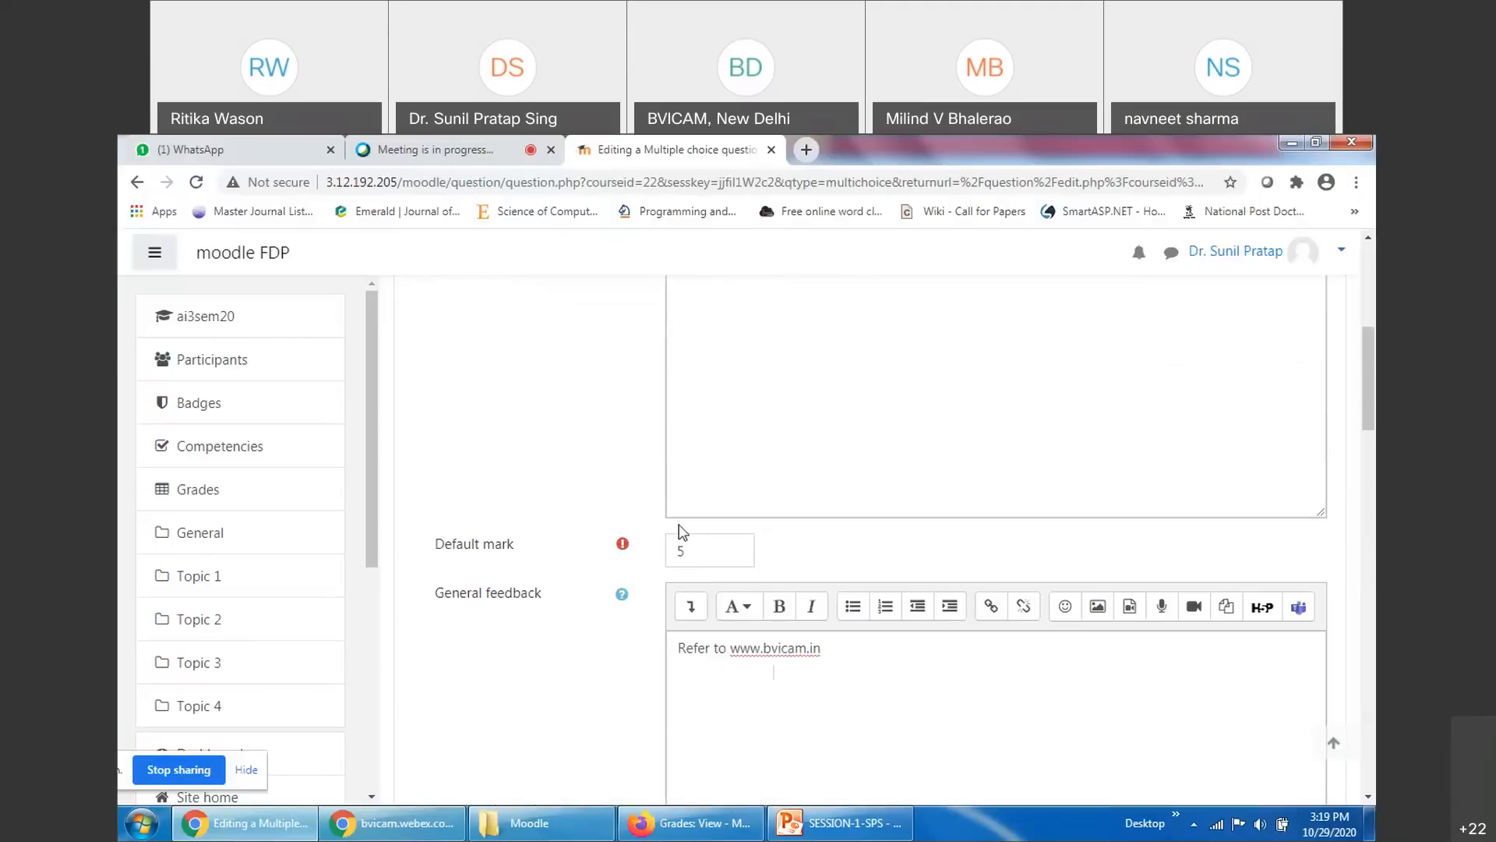
pyautogui.doubleClick(698, 553)
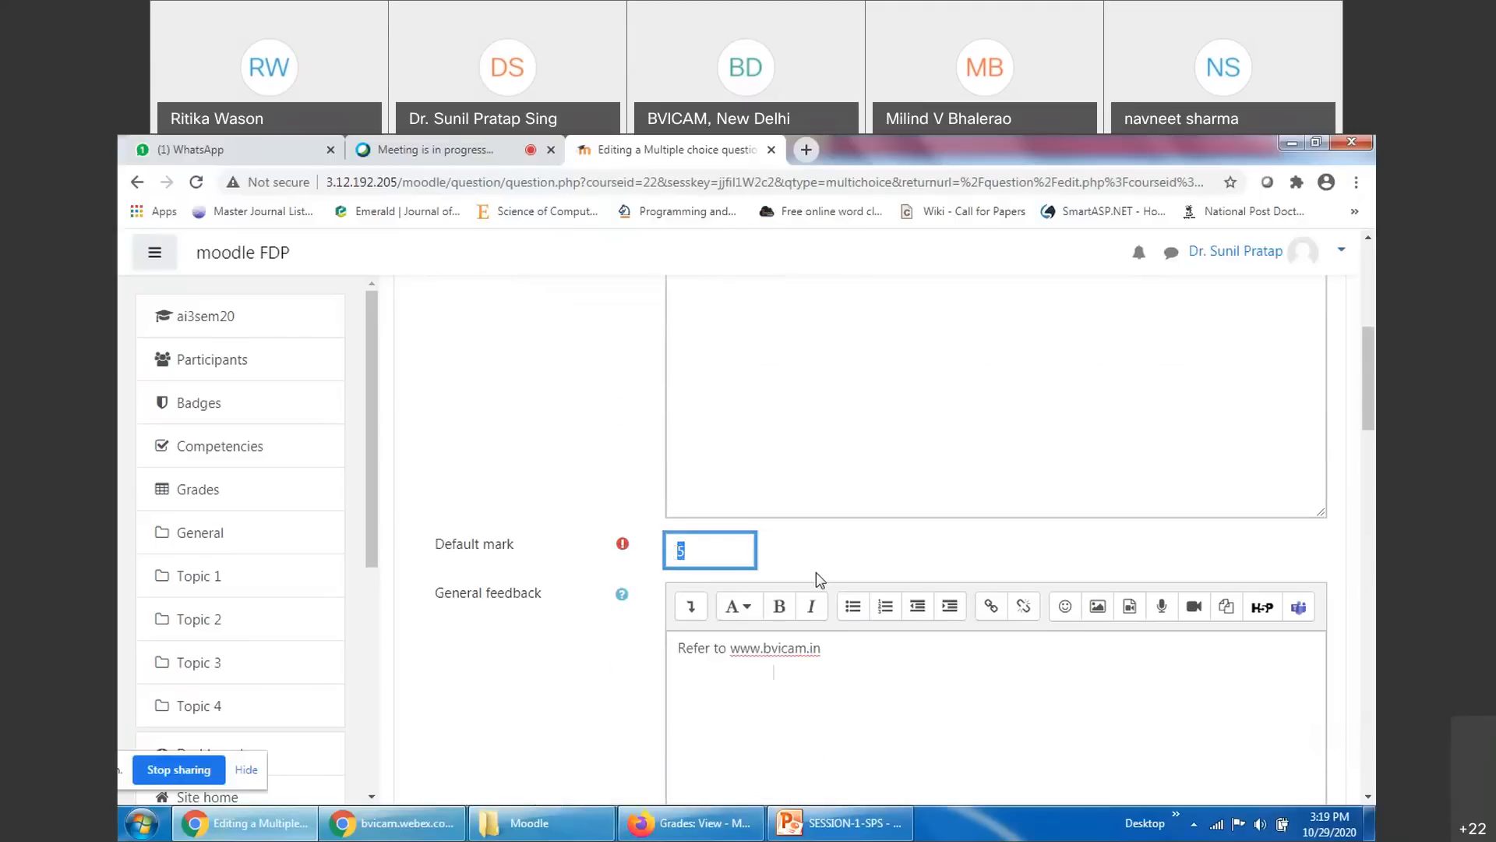
pyautogui.scroll(-10, 845, 554)
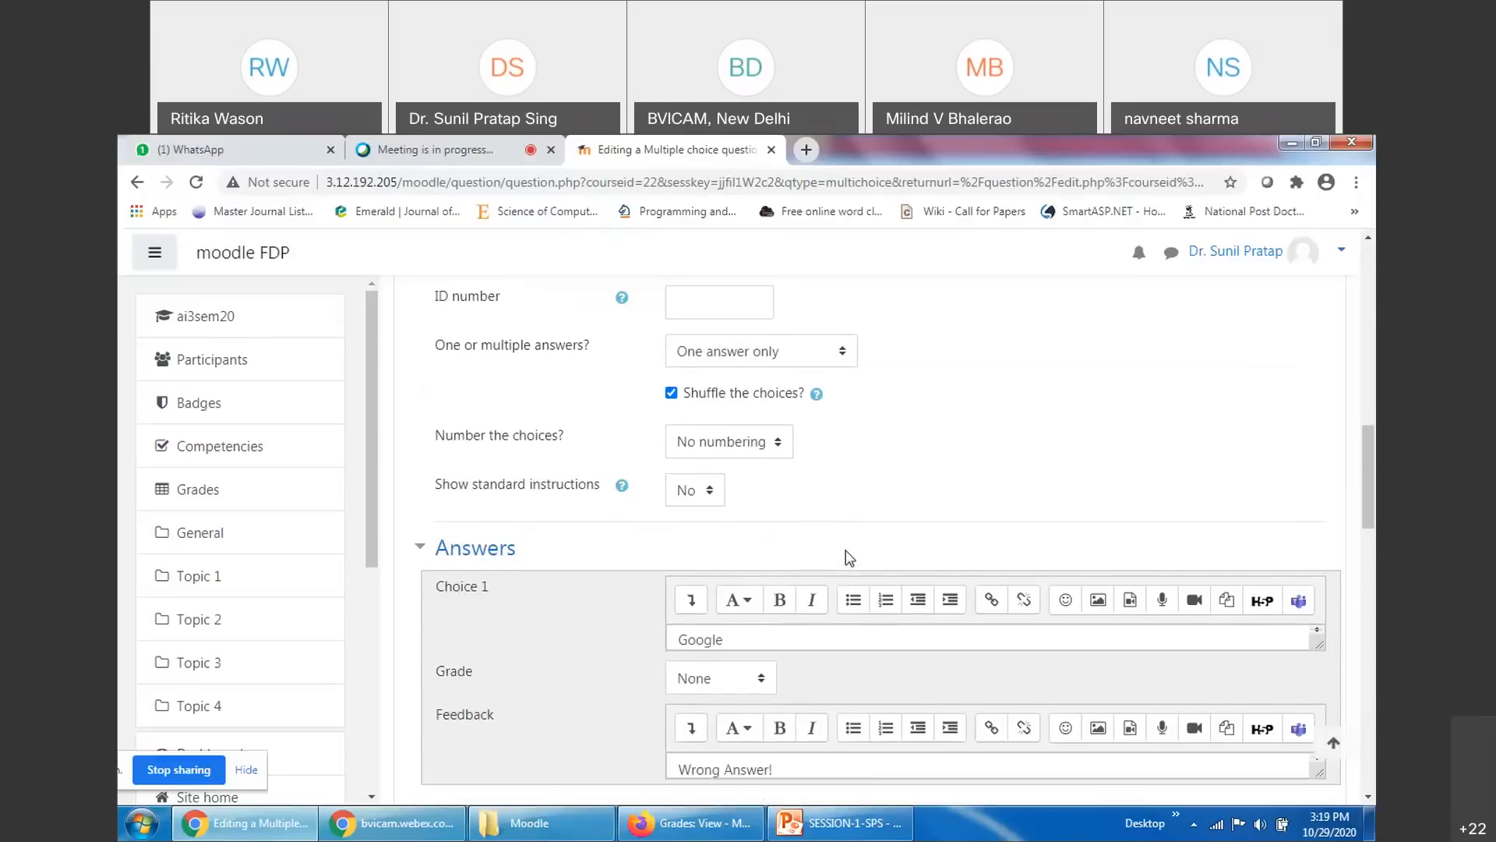
pyautogui.scroll(-2, 847, 555)
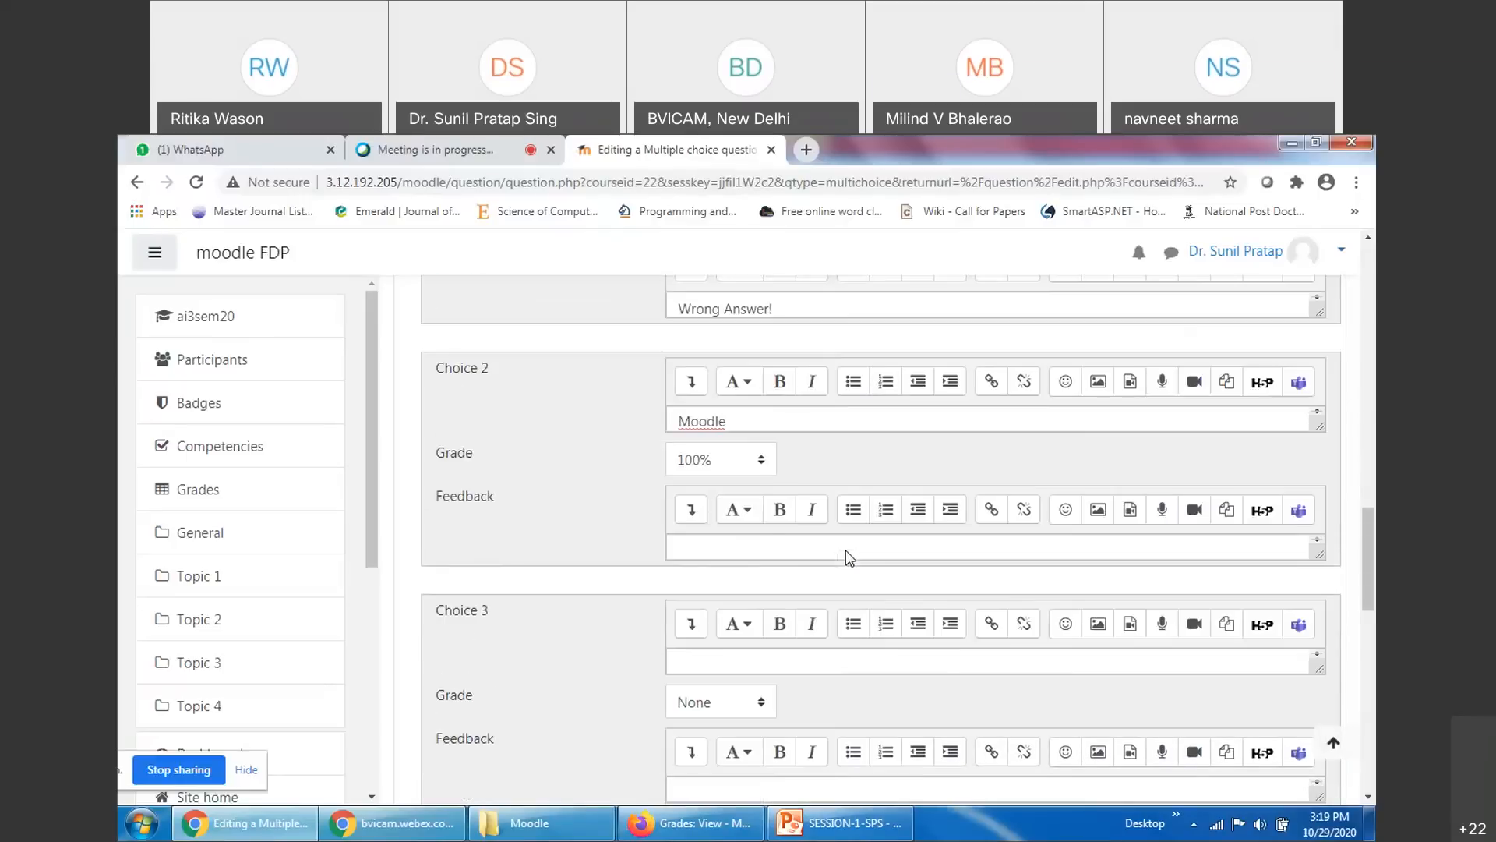
# Set the grades of choice 2 and choice 3 to 50% each
pyautogui.click(729, 462)
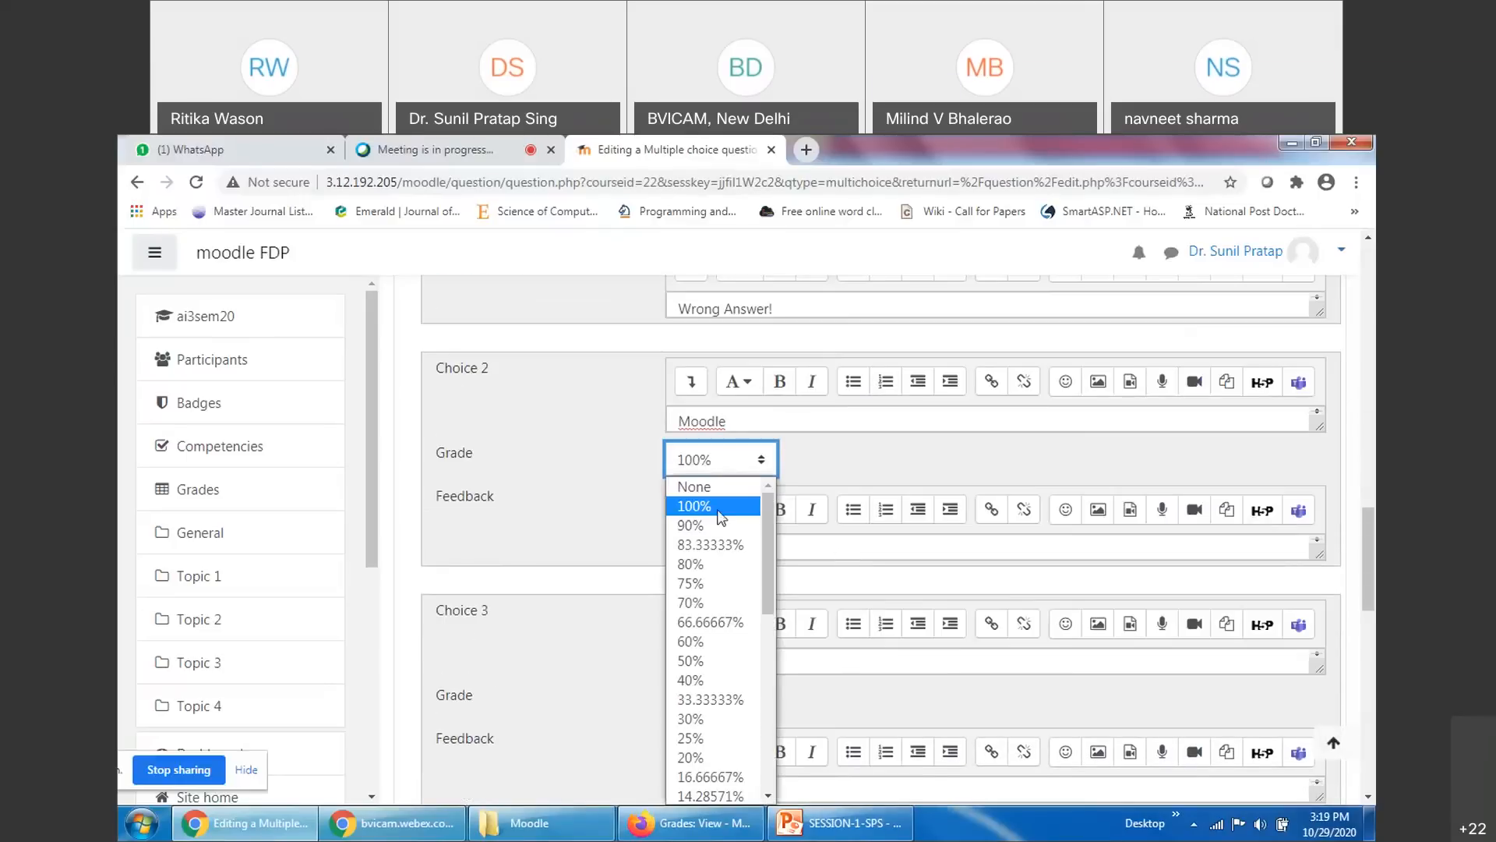
pyautogui.click(709, 660)
pyautogui.click(710, 705)
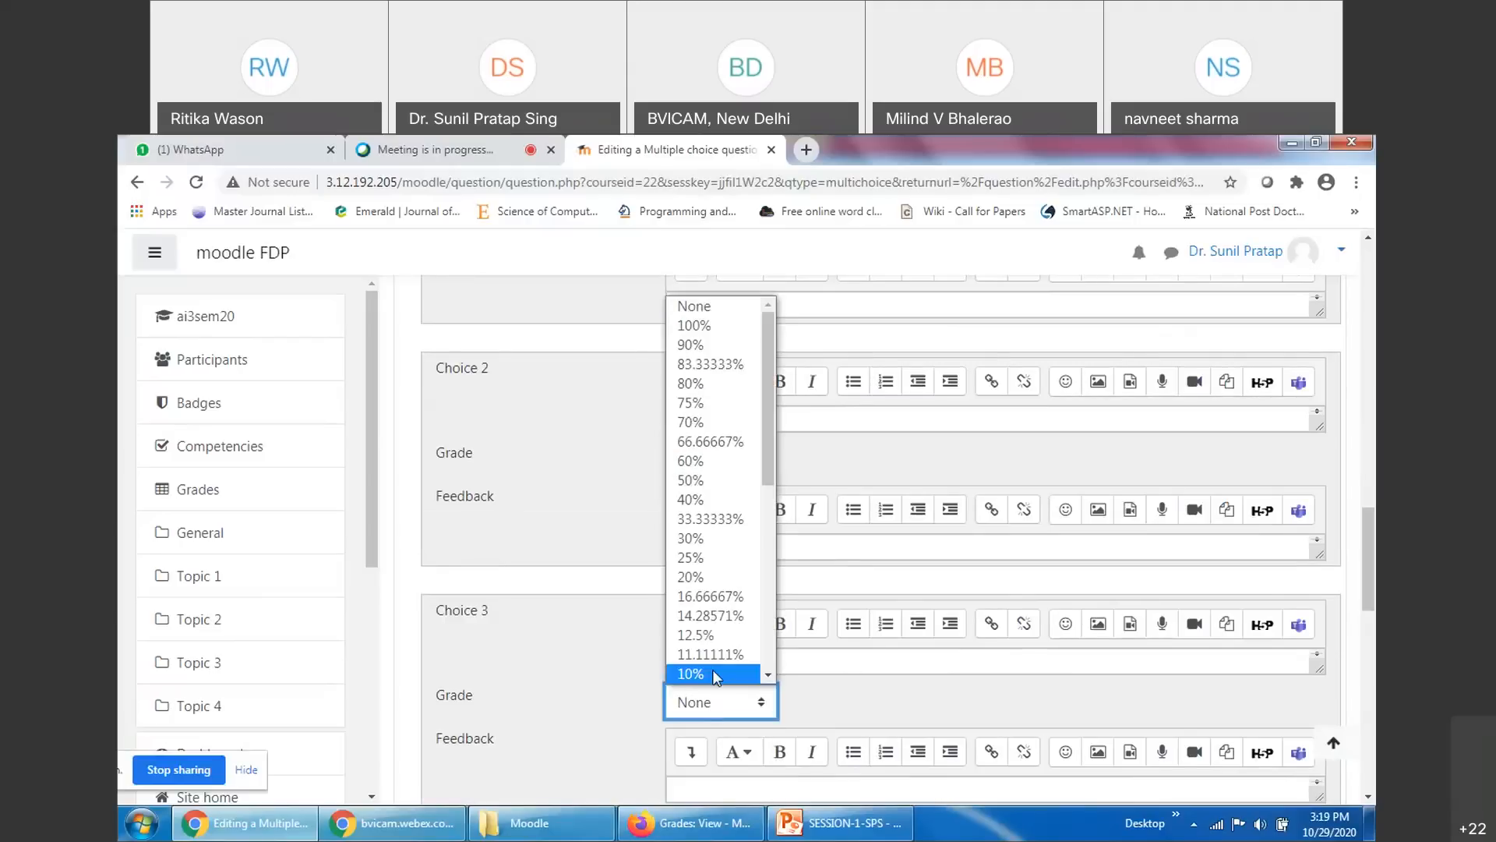
pyautogui.click(706, 480)
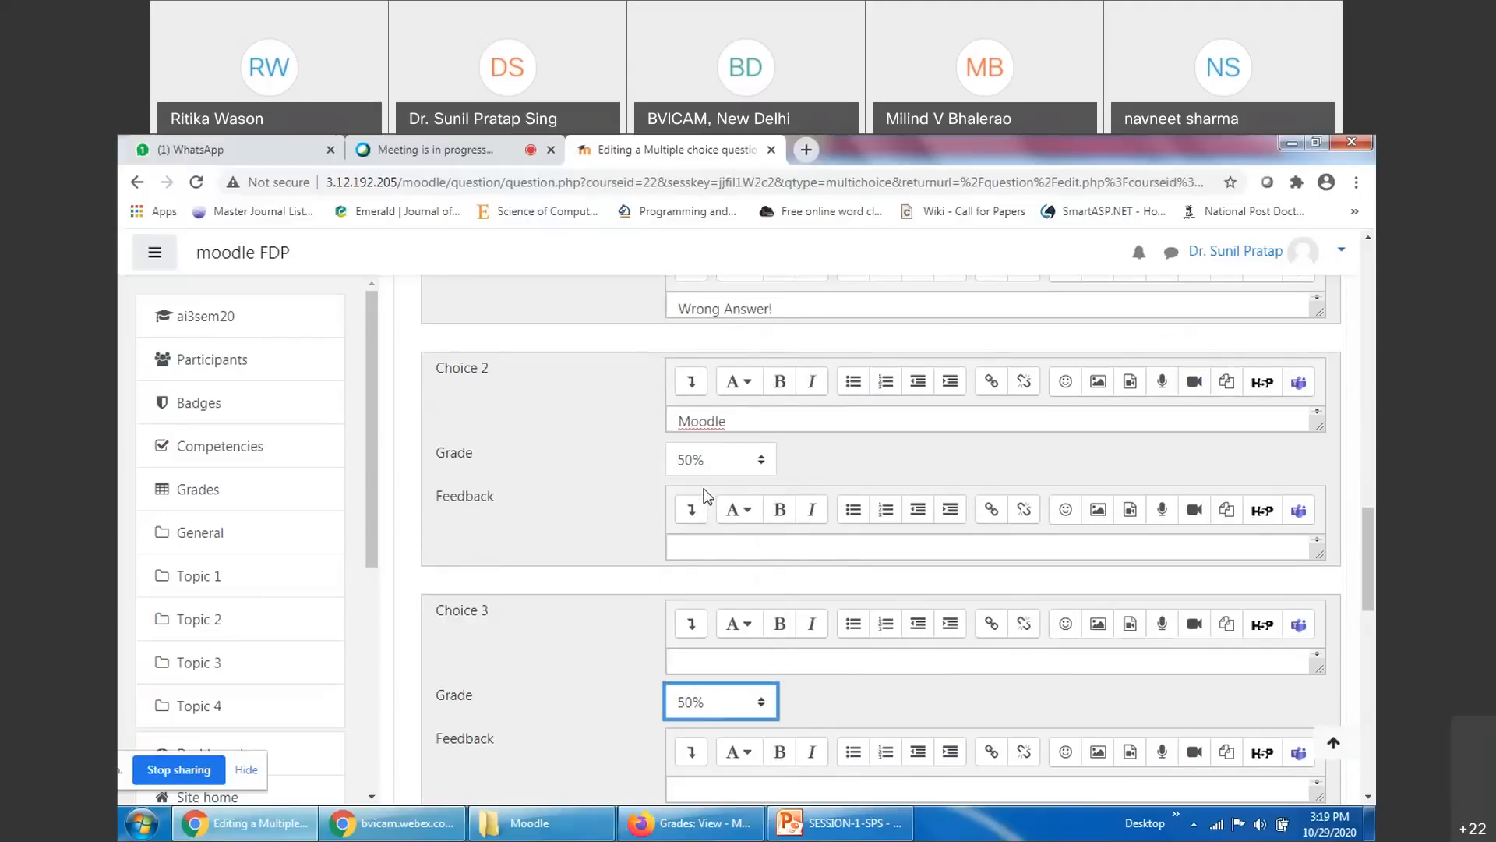
# Set the grade of choice 2 back to 100% and the grade of choice 3 back to None
pyautogui.click(717, 464)
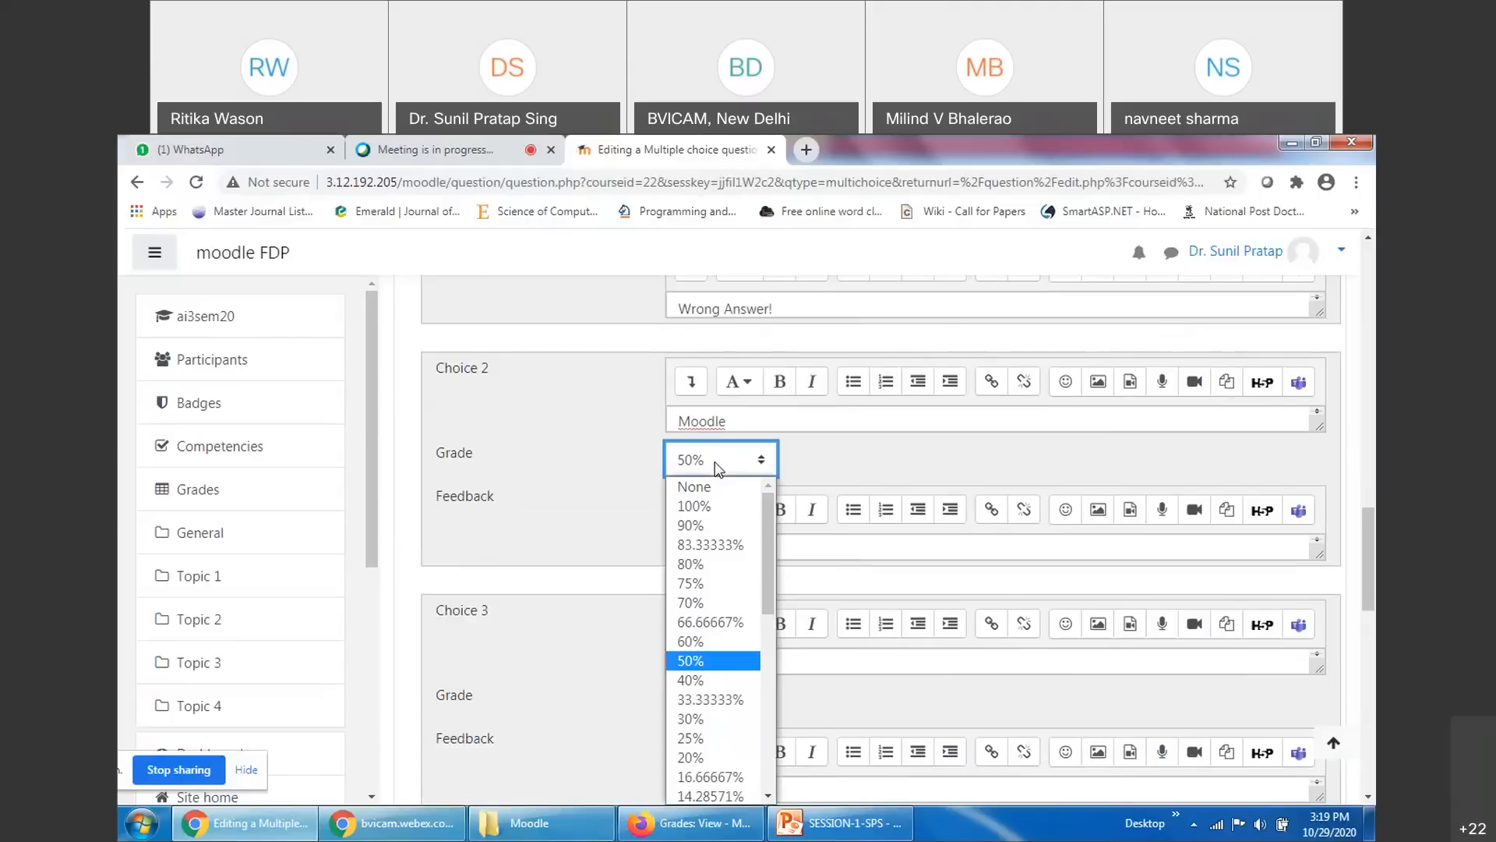
pyautogui.click(709, 511)
pyautogui.click(709, 703)
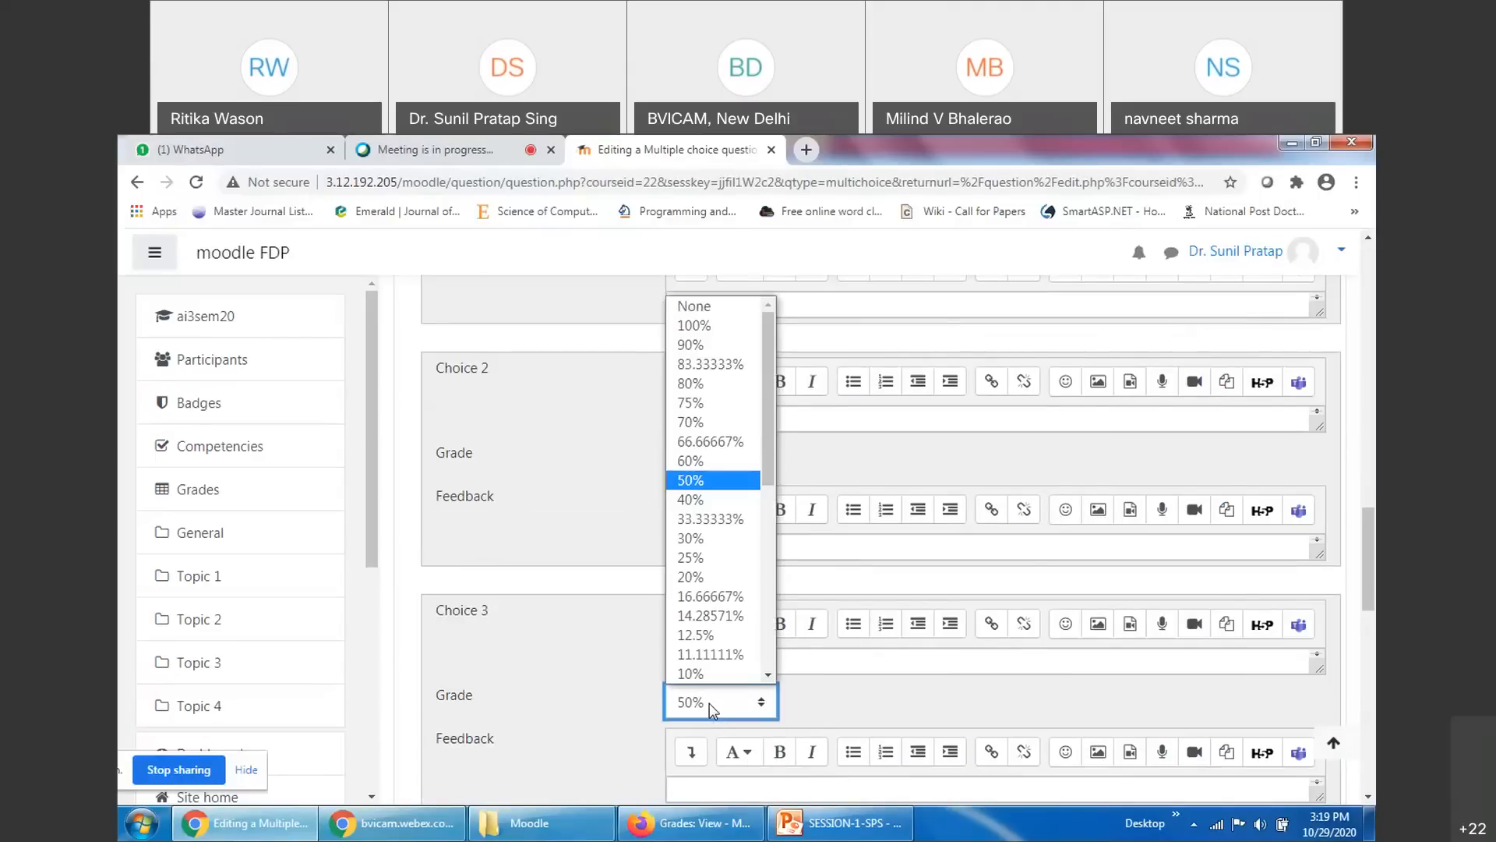
pyautogui.click(693, 306)
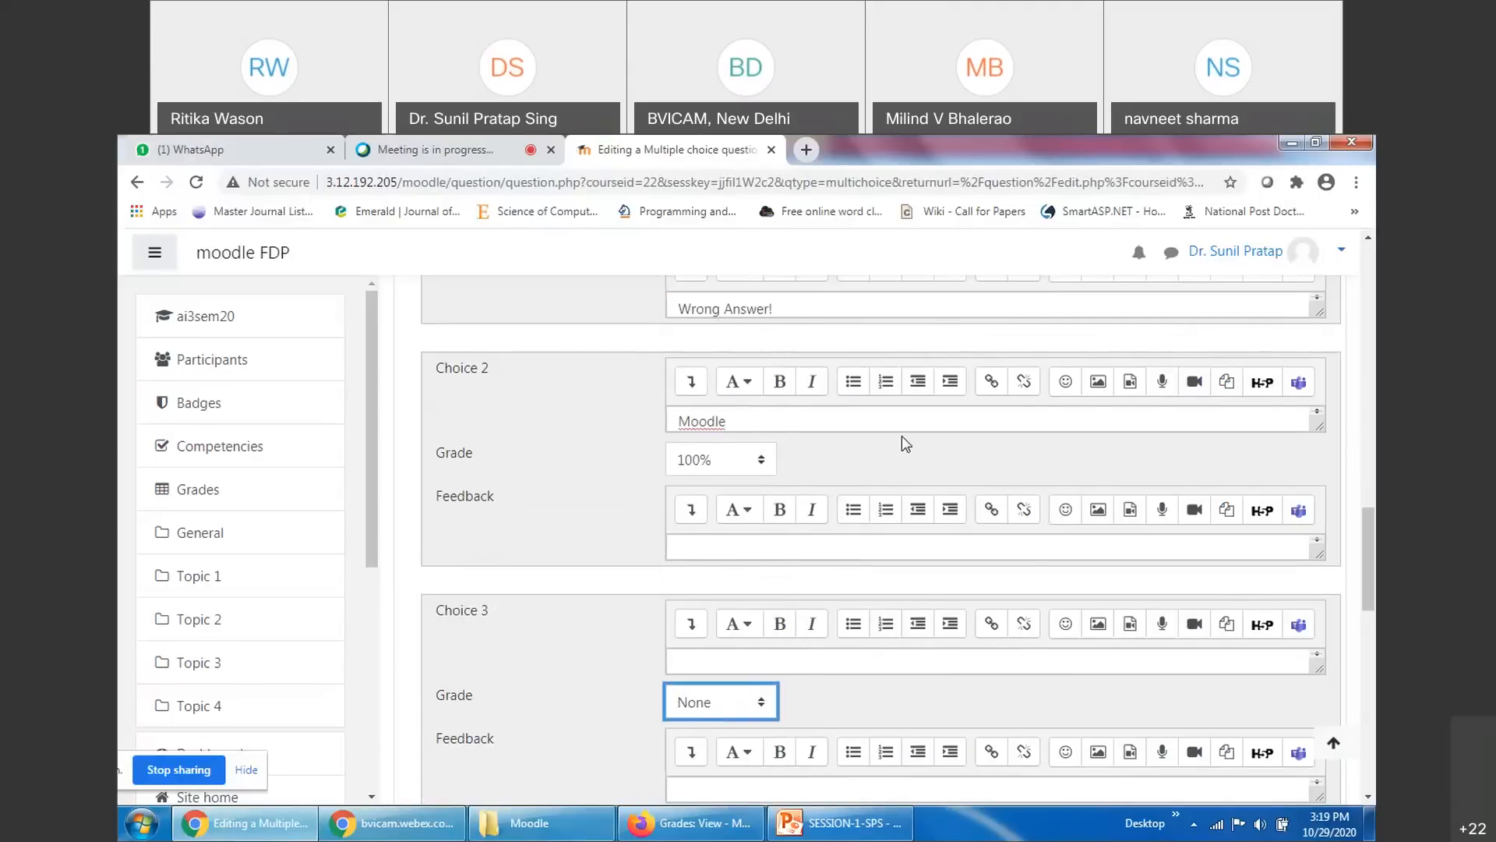
# View the options for one or multiple answers and keep 'One answer only'
pyautogui.scroll(6, 901, 441)
pyautogui.click(807, 439)
pyautogui.click(745, 447)
pyautogui.click(746, 446)
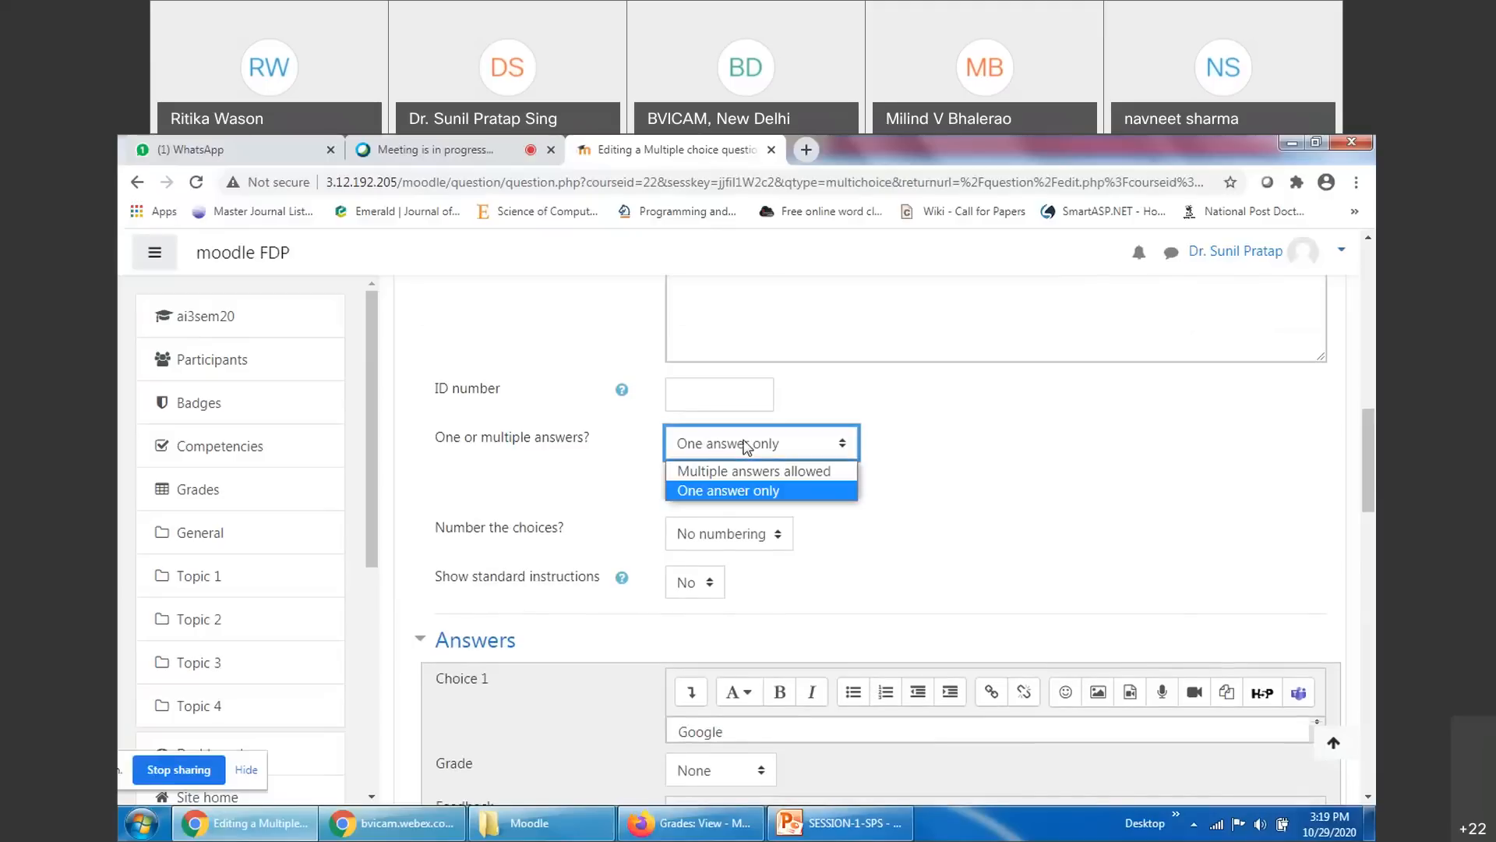
pyautogui.click(746, 447)
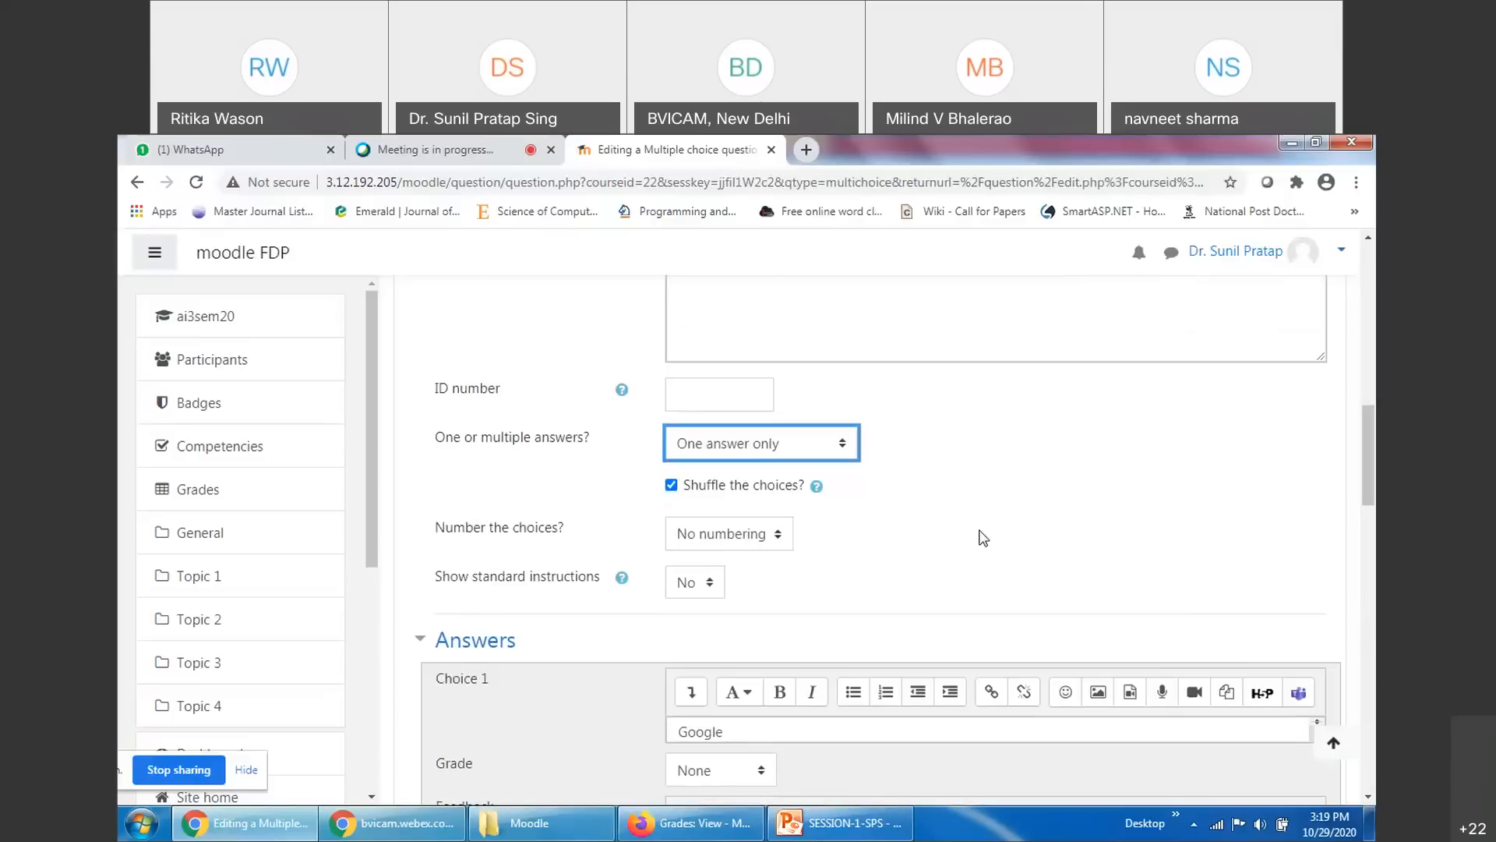
# Enter "Android" as the text of choice 3 and paste "Wrong Answer!" as its feedback
pyautogui.scroll(-5, 980, 536)
pyautogui.scroll(-3, 982, 536)
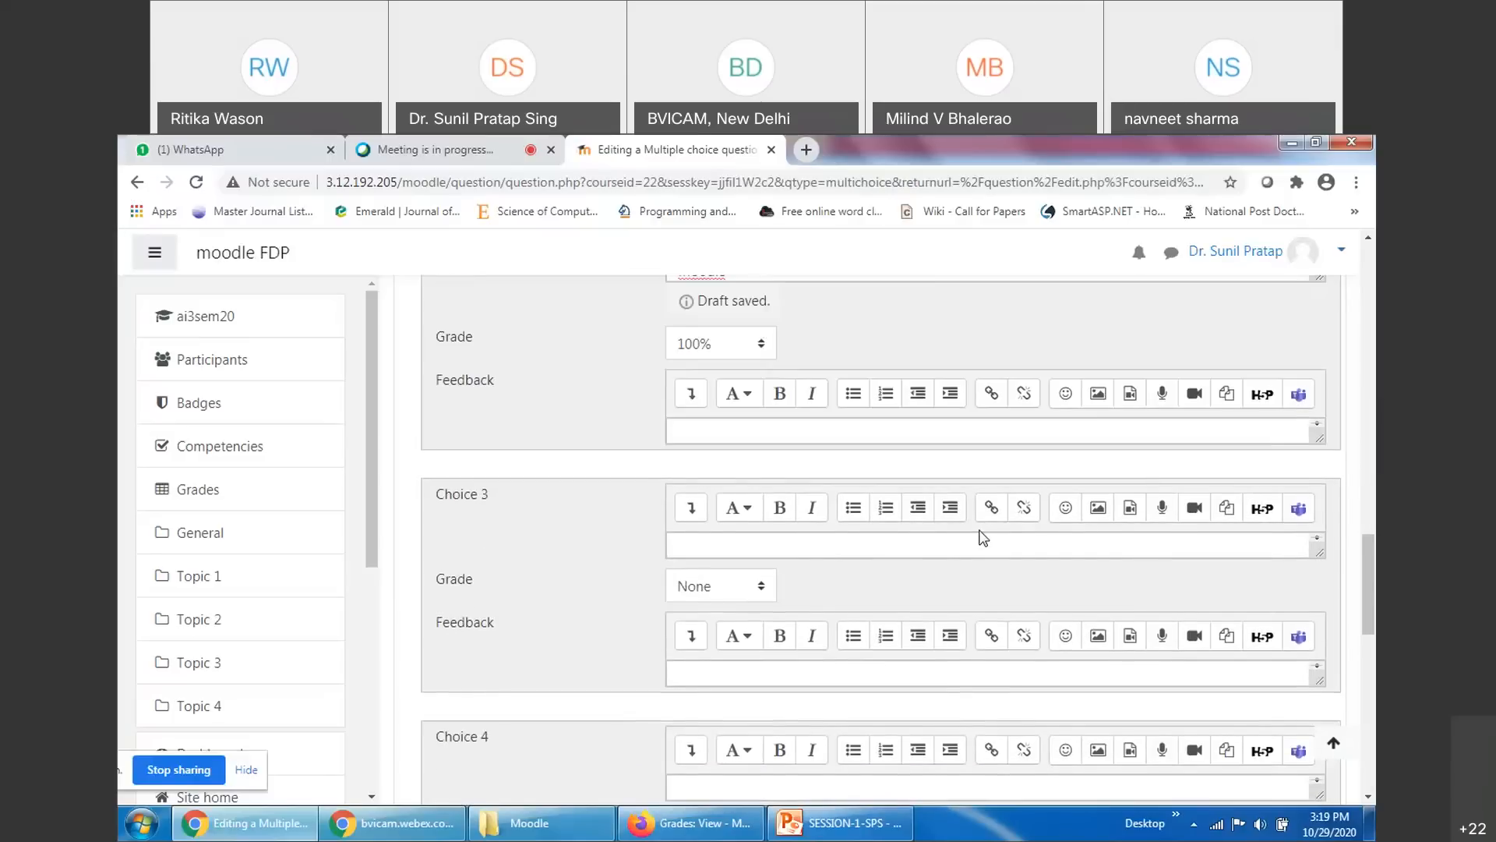
pyautogui.scroll(2, 886, 545)
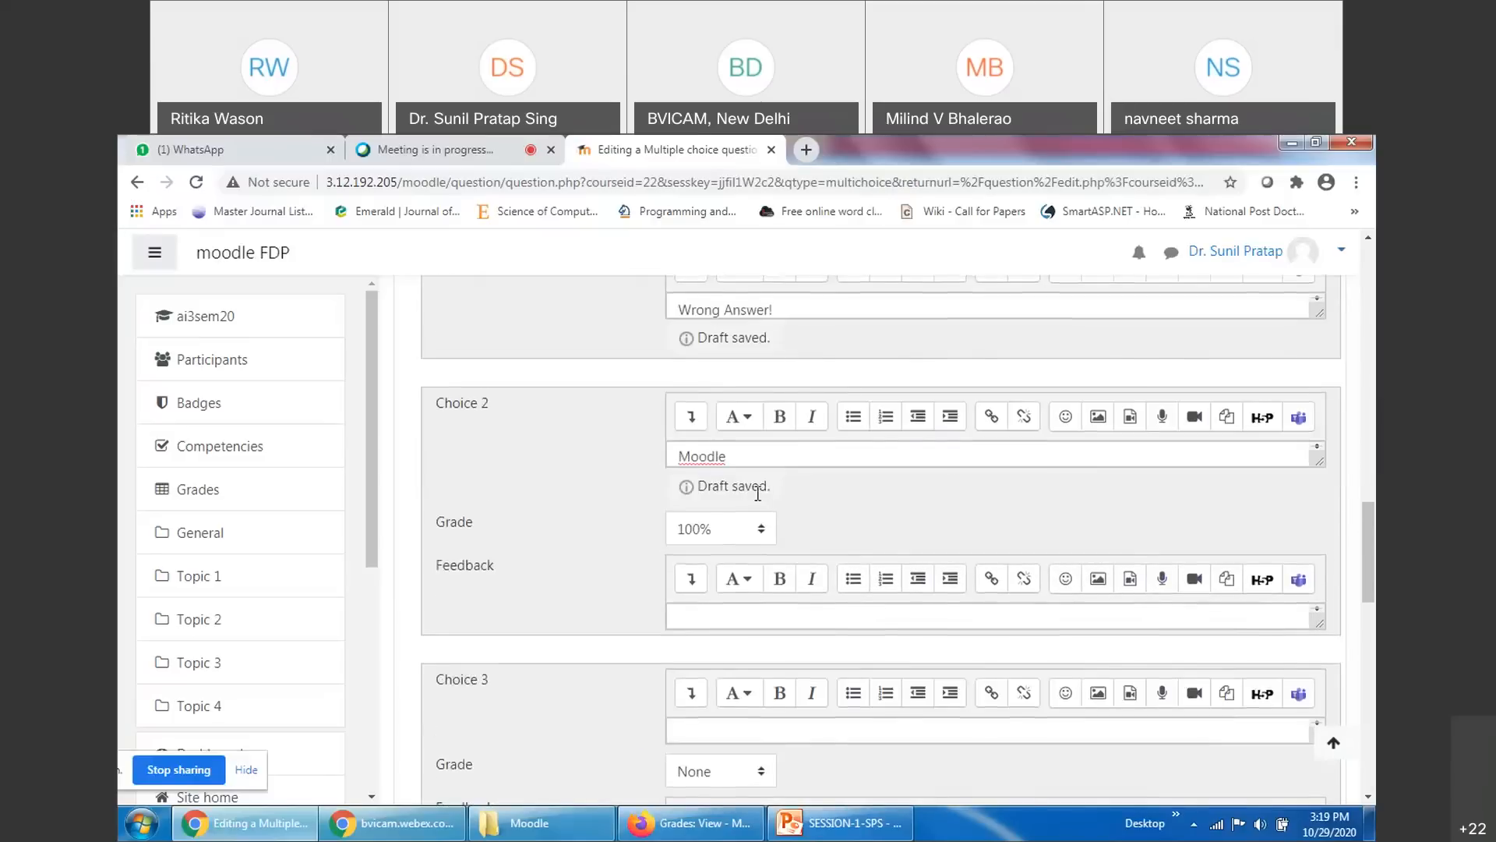
pyautogui.scroll(1, 752, 491)
pyautogui.scroll(-3, 748, 527)
pyautogui.click(701, 505)
pyautogui.write('Android')
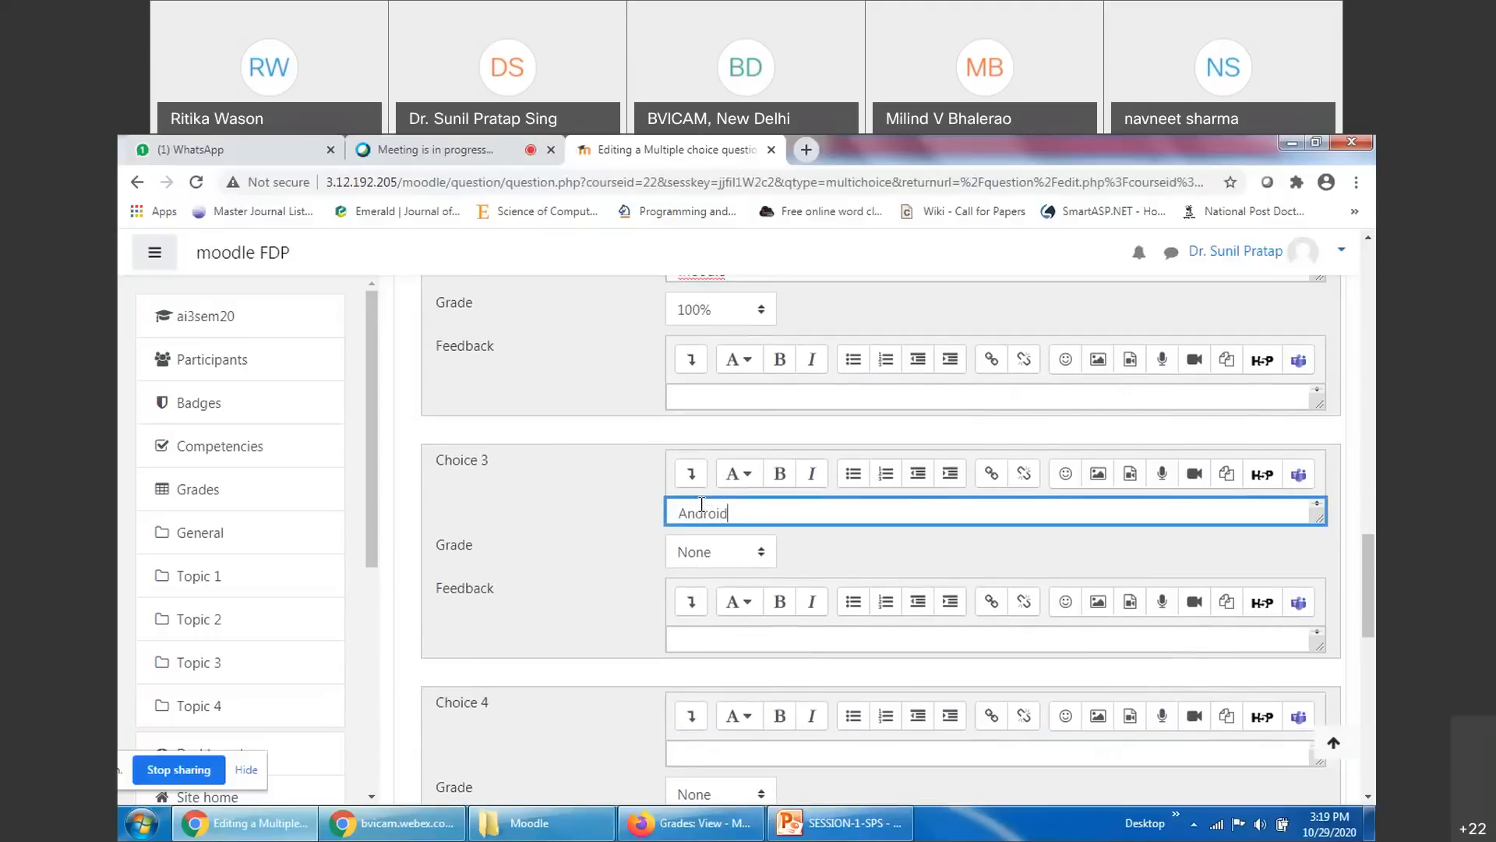
pyautogui.click(706, 640)
pyautogui.hotkey('ctrl', 'v')
pyautogui.press('Return')
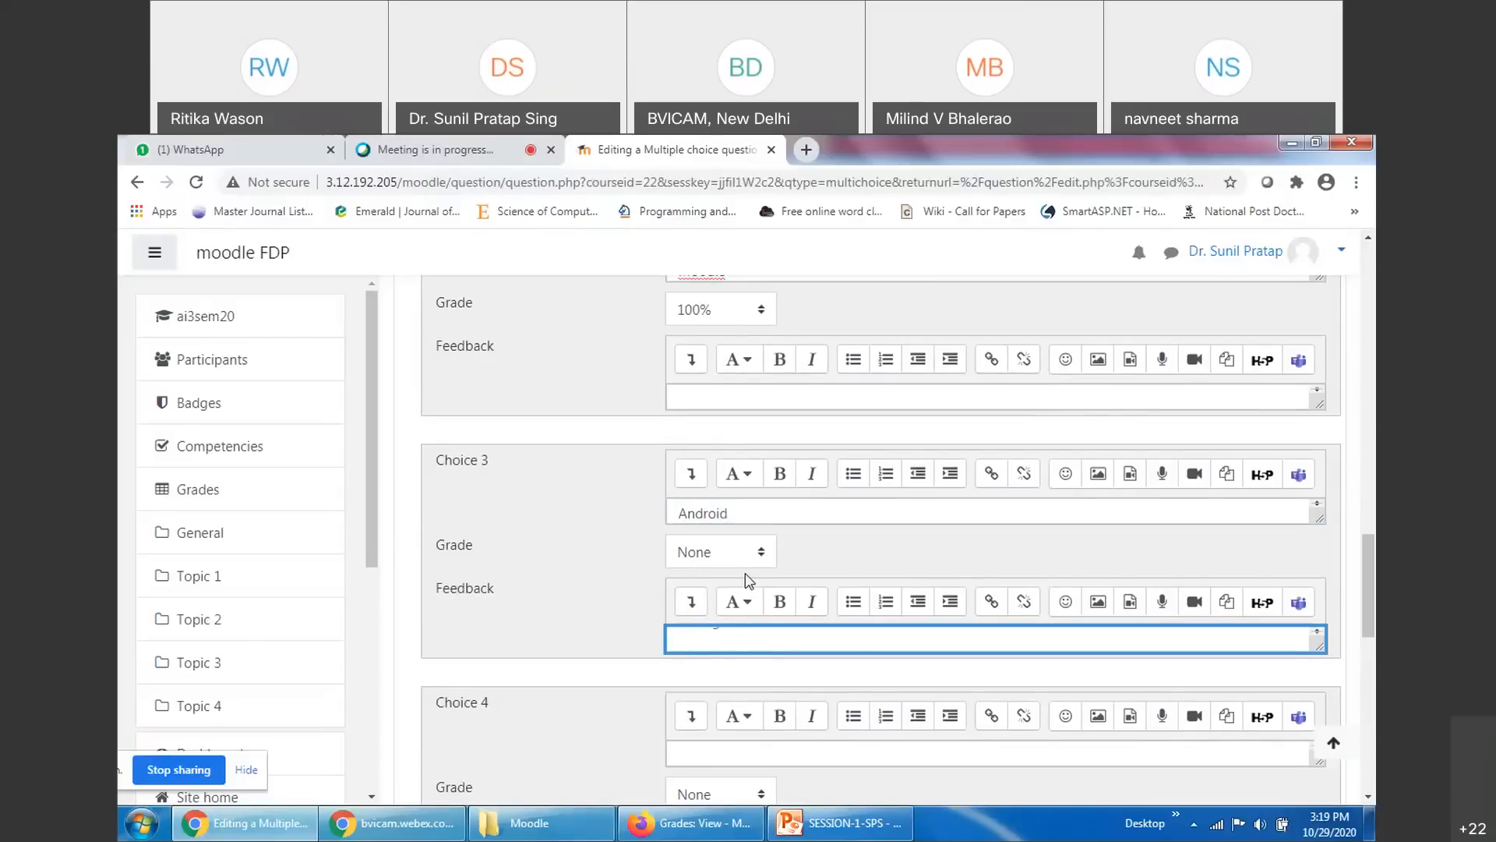
# Enter "Correct Answer!" as the feedback of choice 2
pyautogui.click(708, 394)
pyautogui.write('Corr')
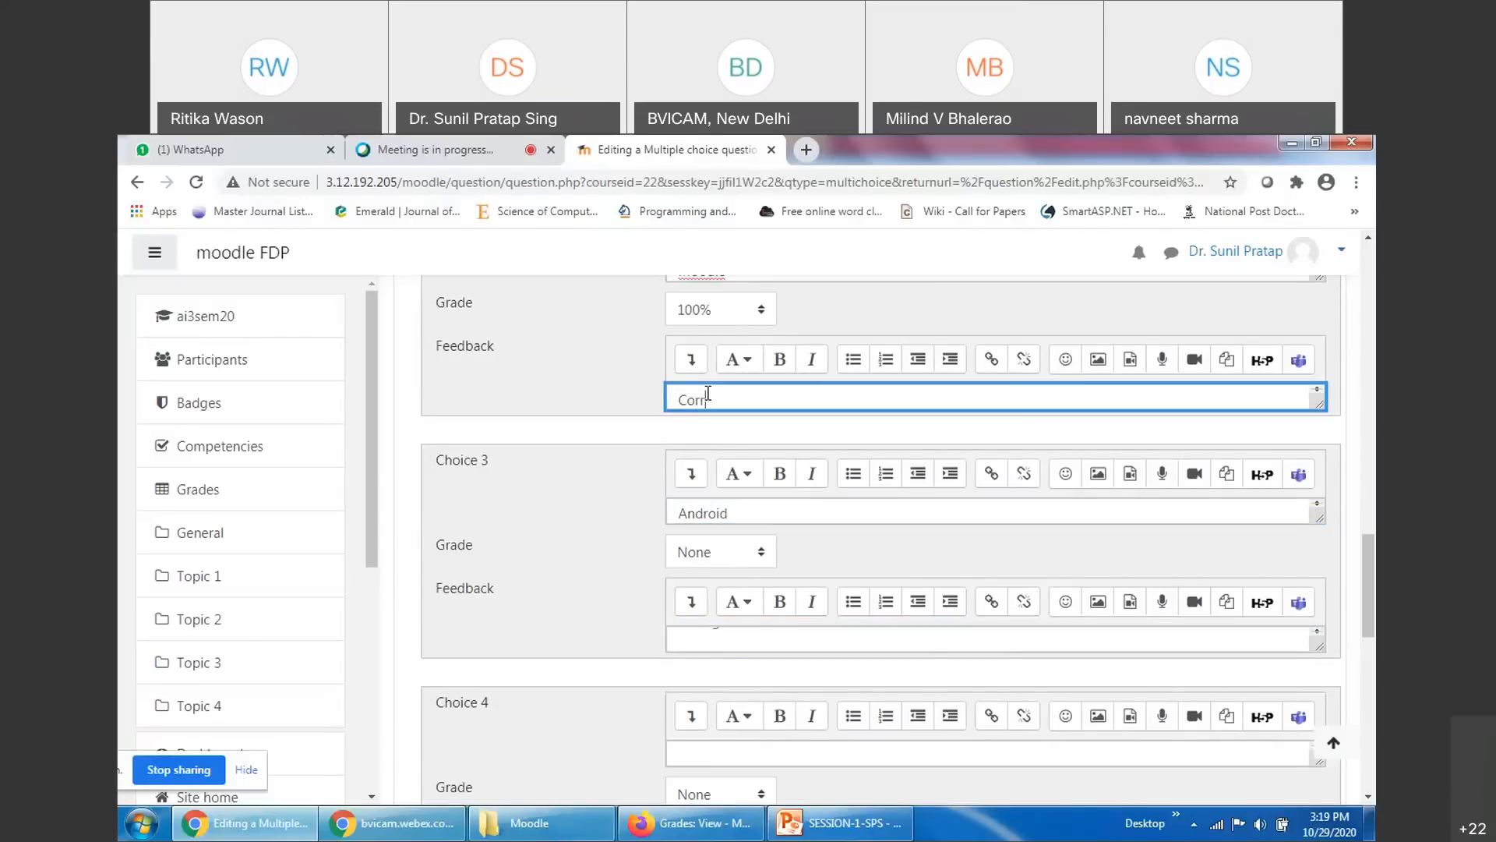
pyautogui.write('ect Answer!')
# Review the texts, grades and feedback of choices 1 to 3 and the blank choices 4 and 5
pyautogui.scroll(-1, 818, 557)
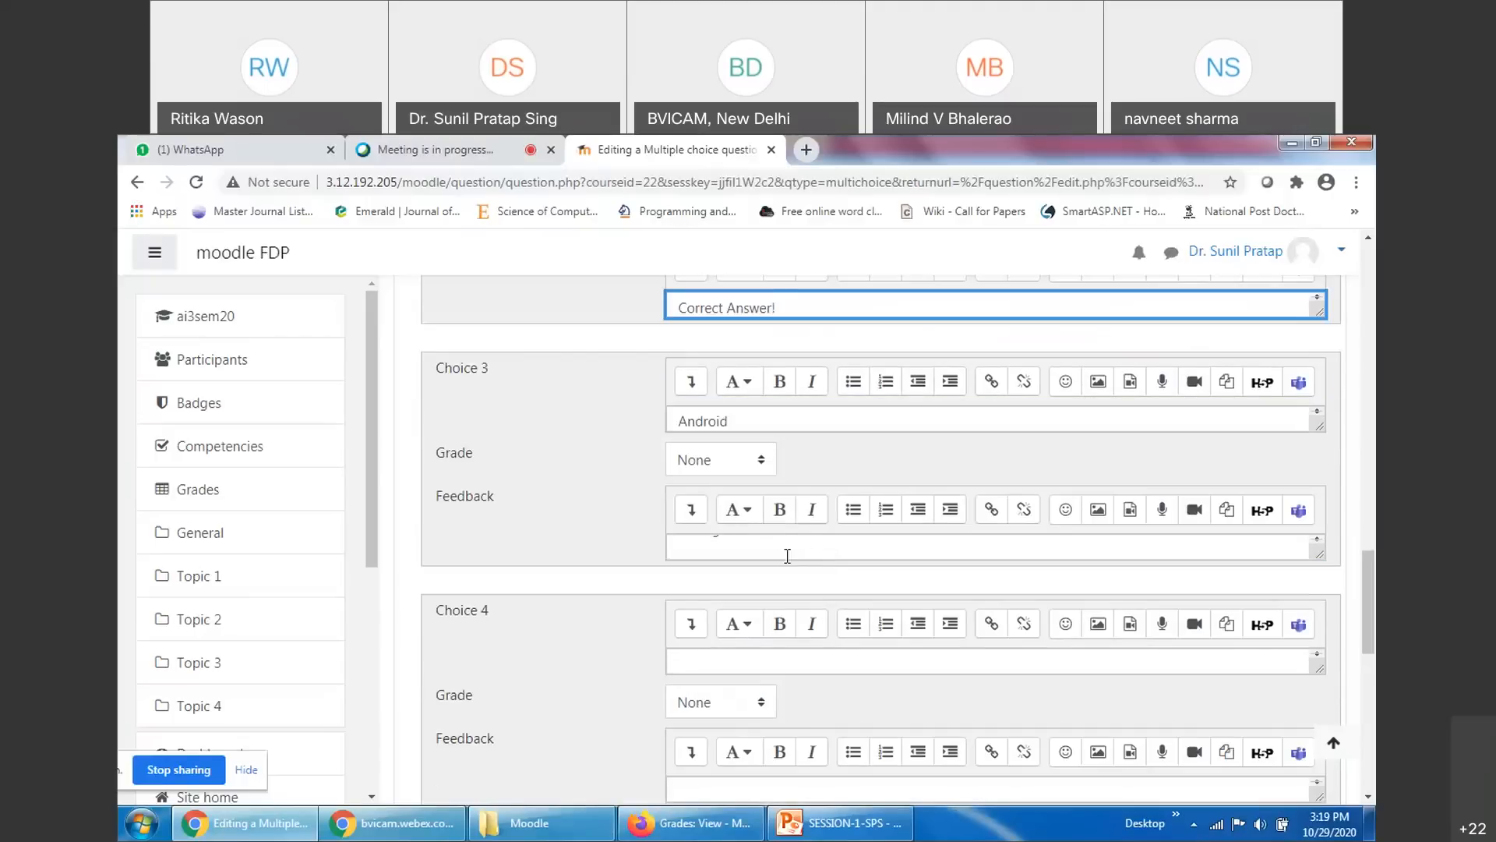
pyautogui.click(757, 538)
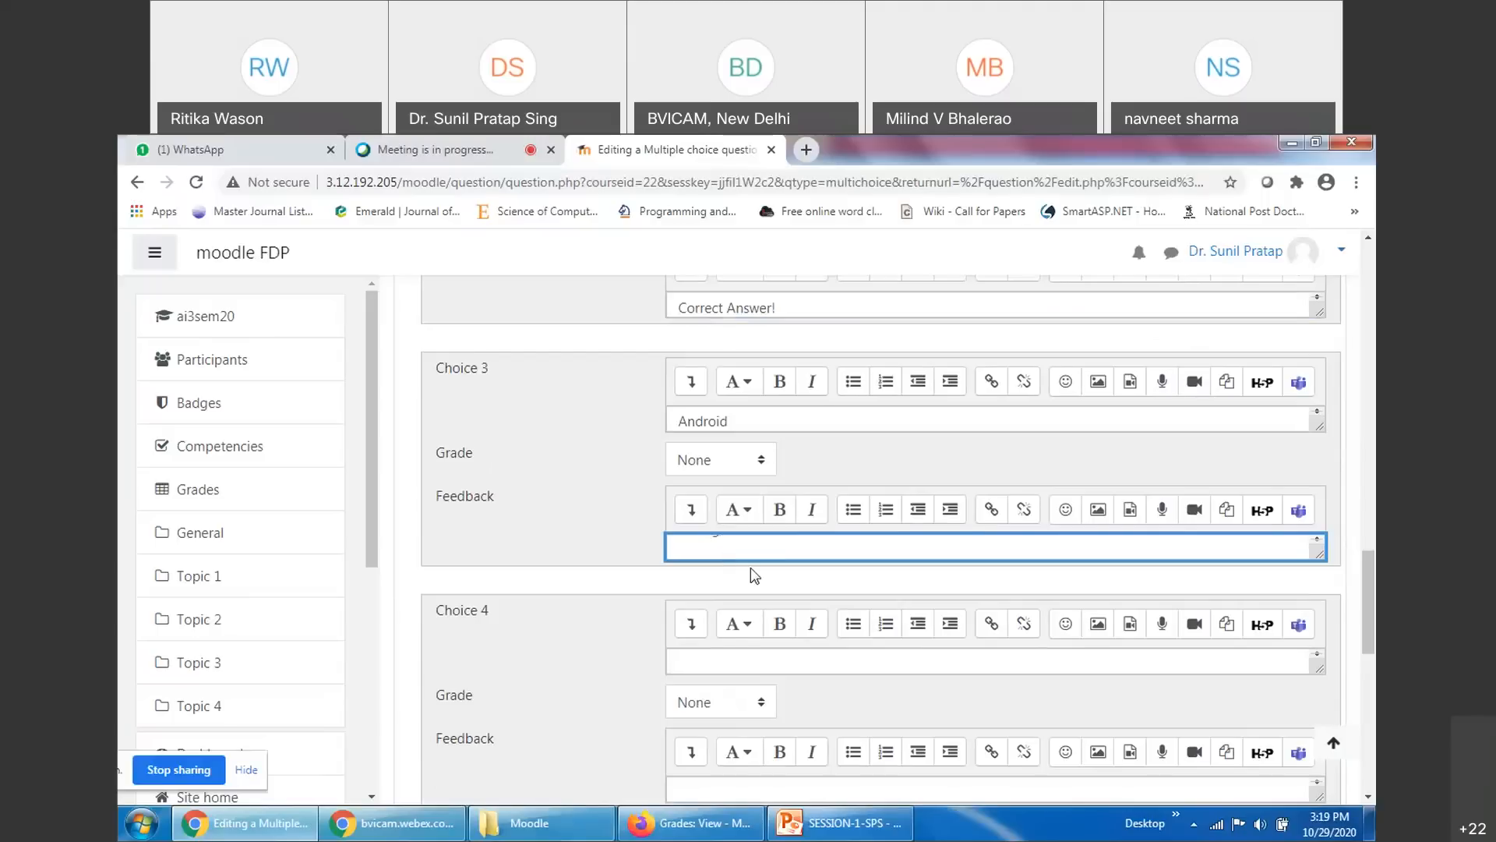
pyautogui.scroll(2, 750, 568)
pyautogui.scroll(-3, 938, 657)
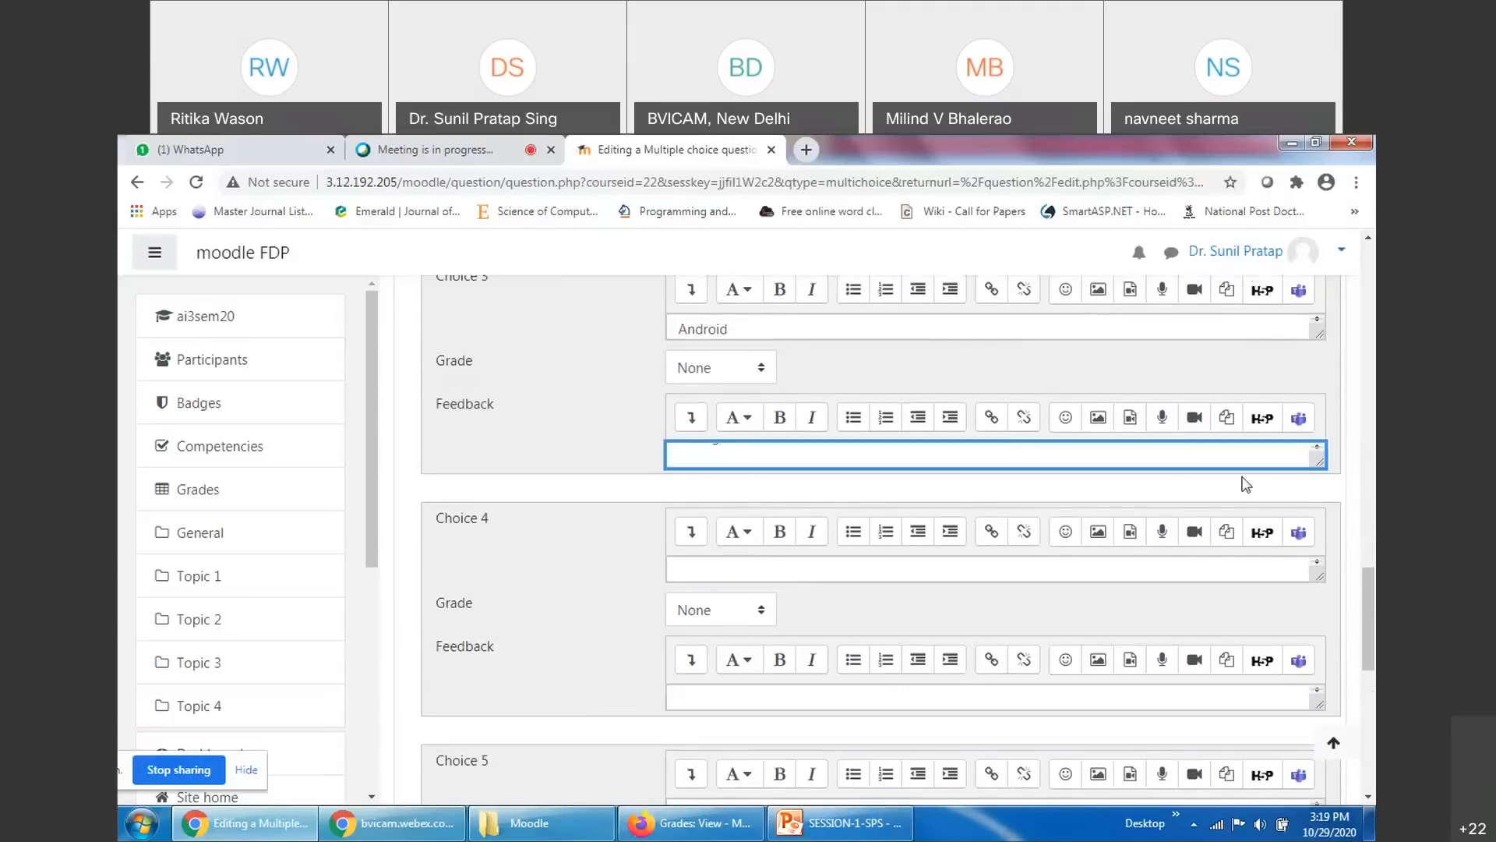
pyautogui.press('Home')
pyautogui.scroll(-3, 795, 531)
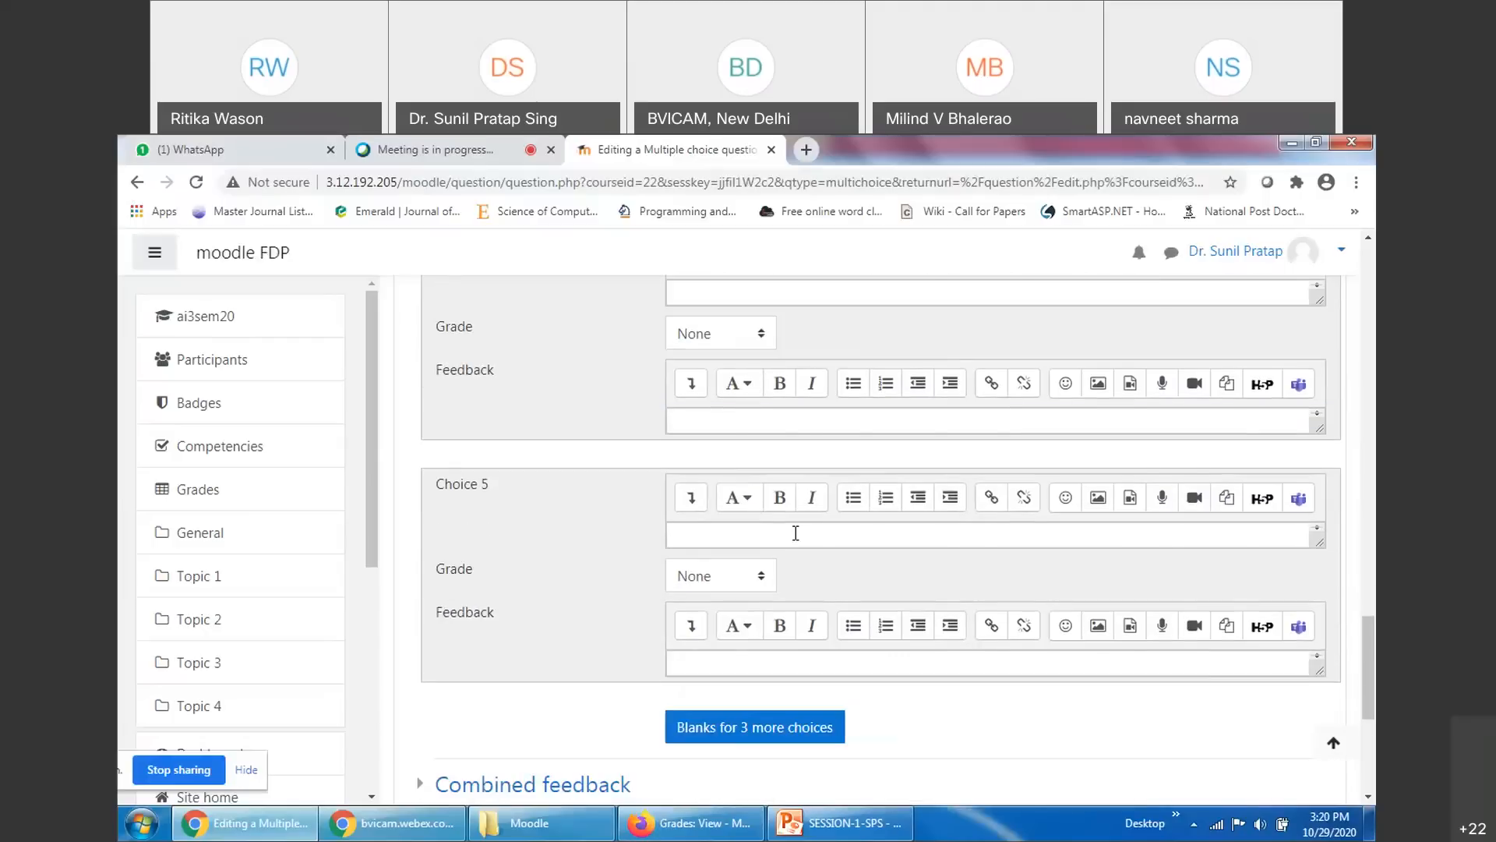
pyautogui.scroll(2, 795, 533)
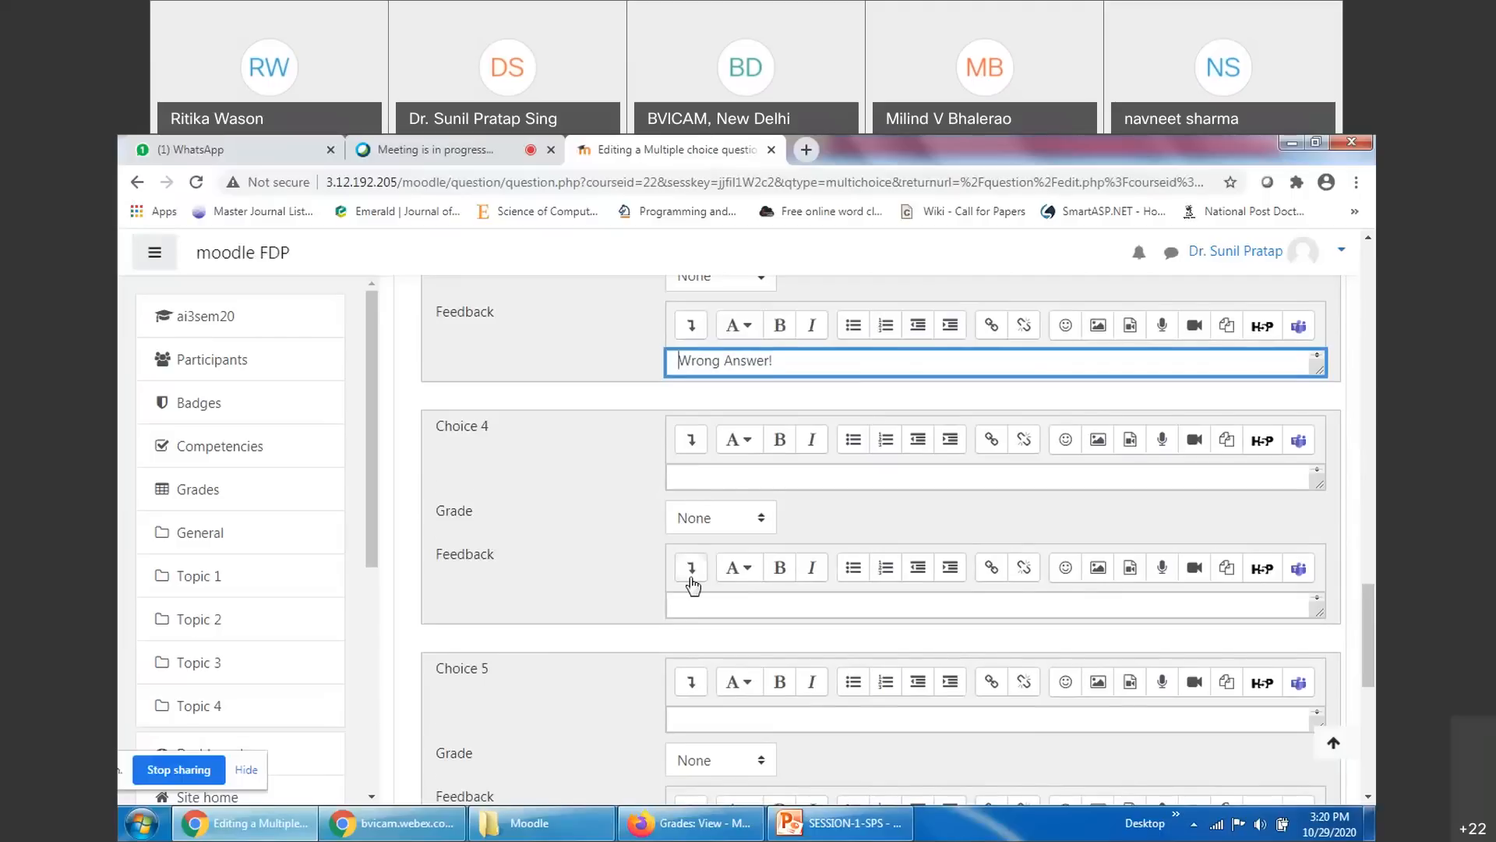
pyautogui.scroll(-3, 693, 585)
pyautogui.scroll(2, 699, 577)
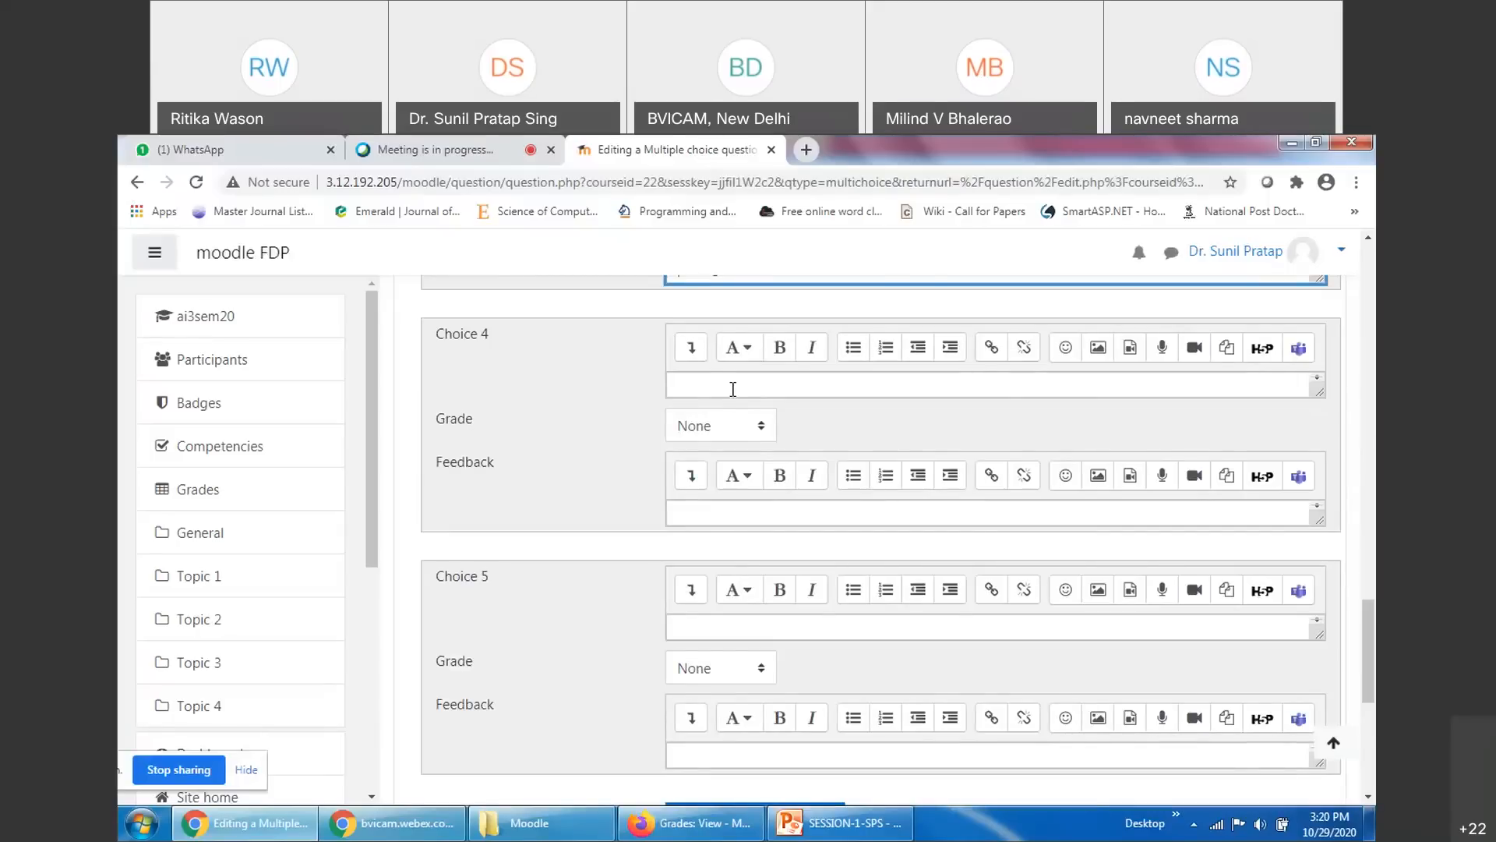
pyautogui.scroll(5, 569, 615)
pyautogui.scroll(-3, 577, 612)
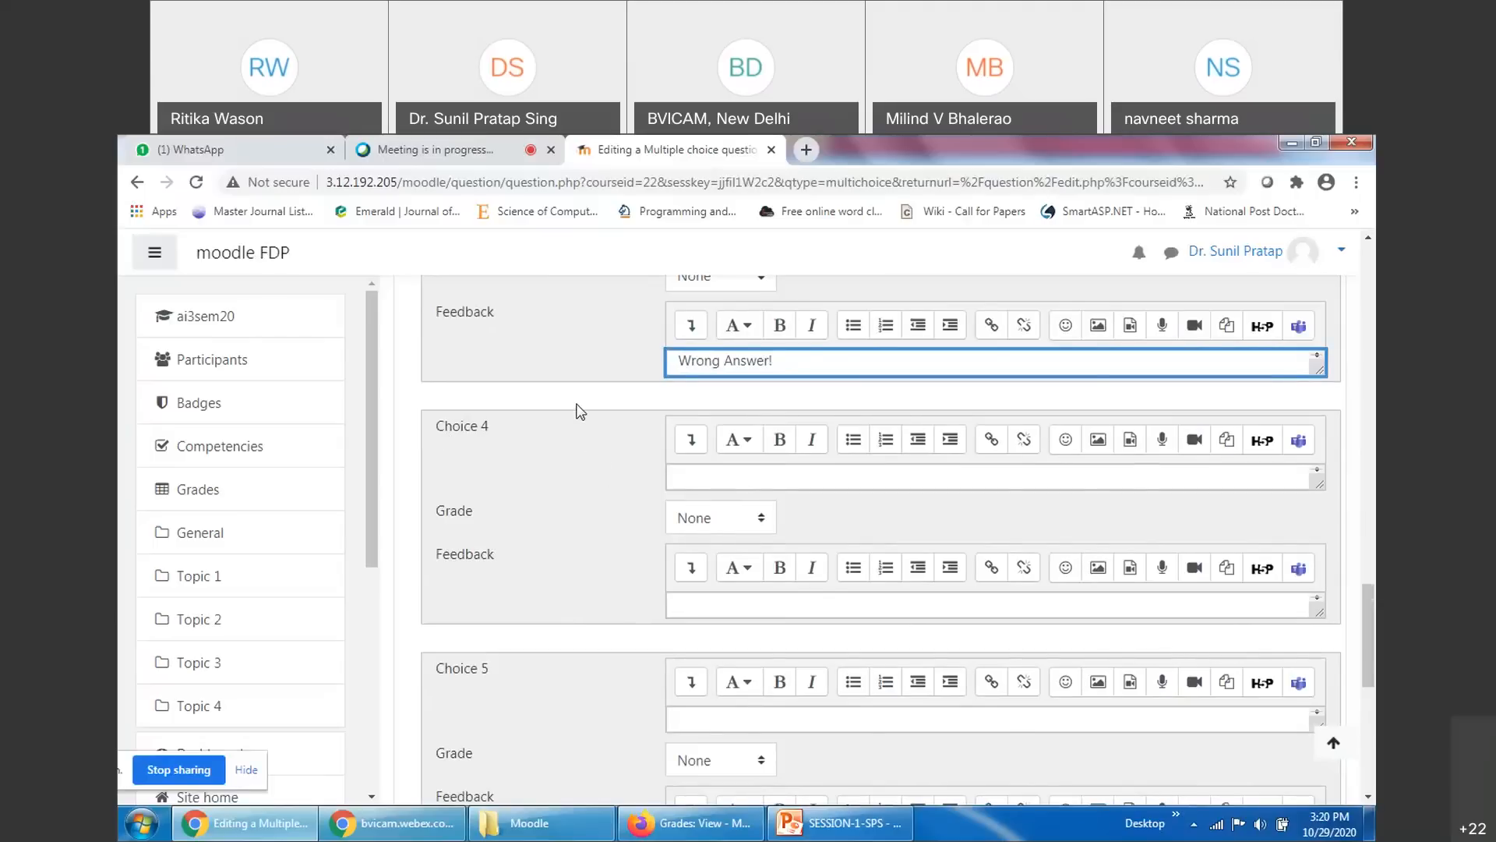
pyautogui.scroll(3, 581, 510)
pyautogui.scroll(-6, 609, 525)
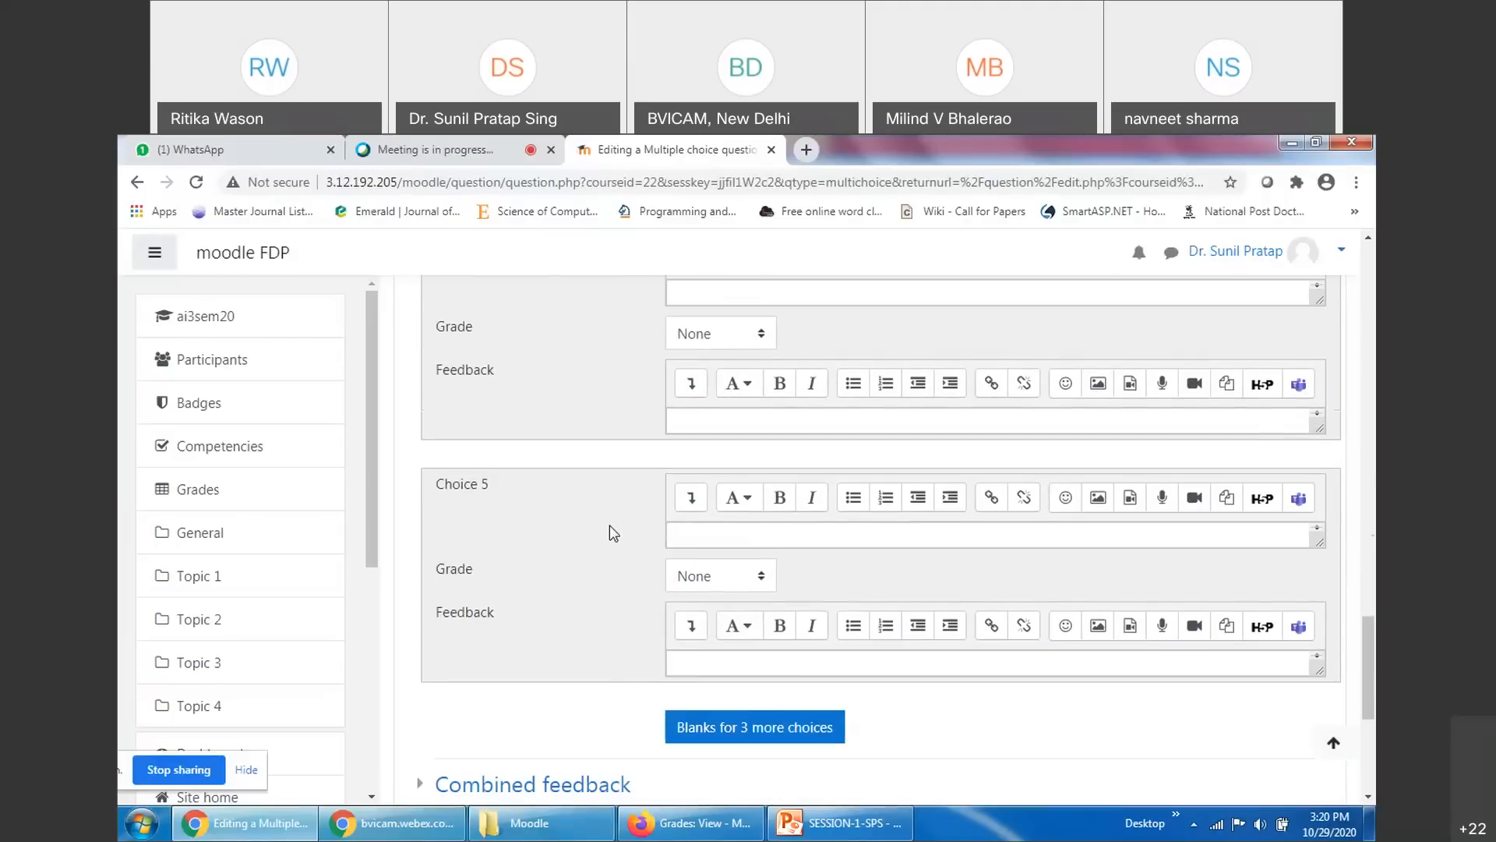
pyautogui.scroll(15, 577, 526)
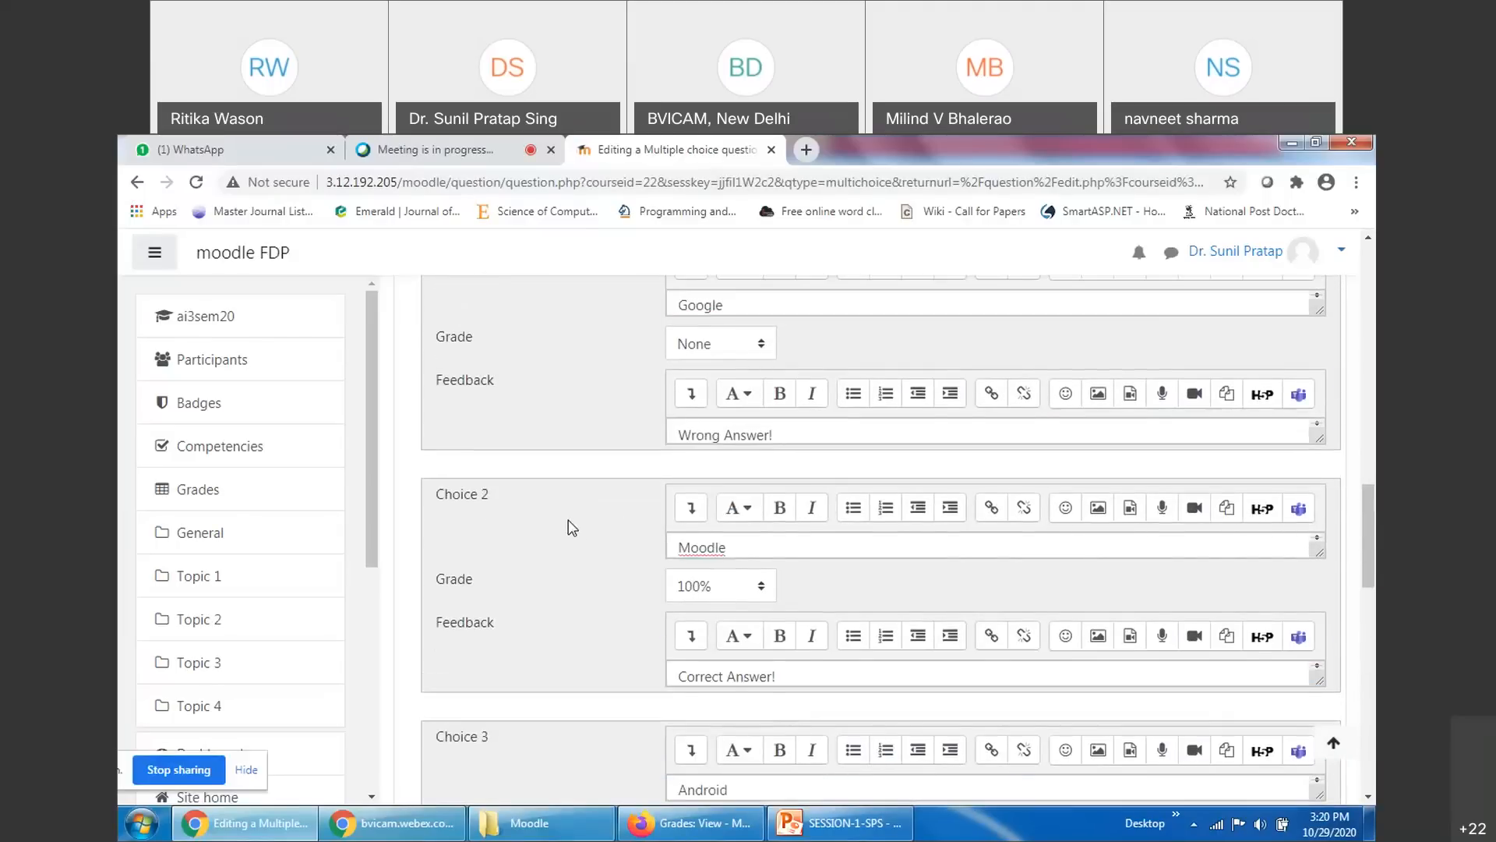
pyautogui.scroll(-15, 792, 530)
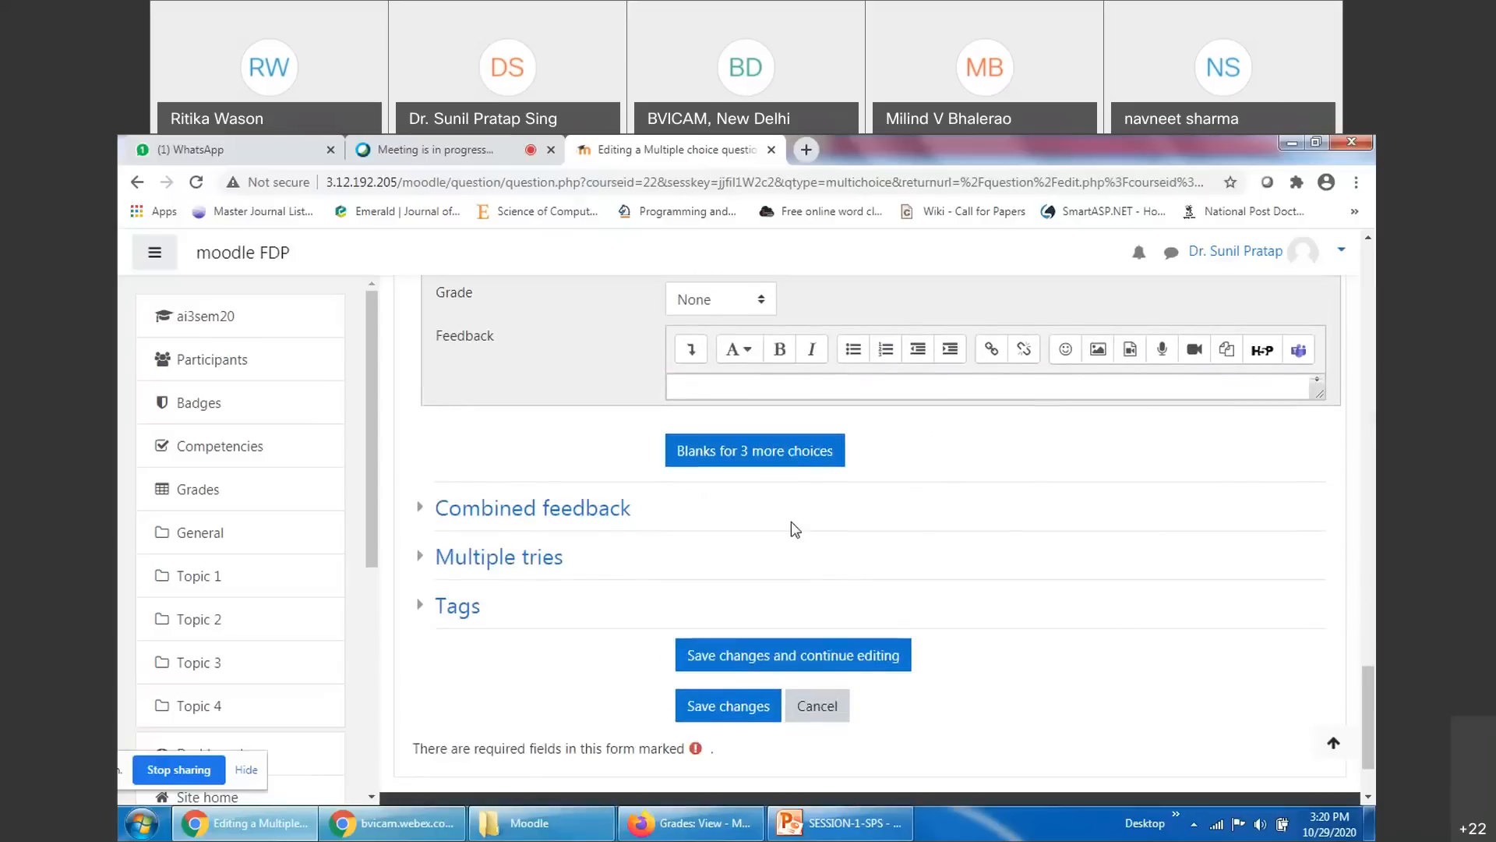
# Expand the Combined feedback section and examine the messages for correct, partially correct and incorrect responses
pyautogui.click(426, 507)
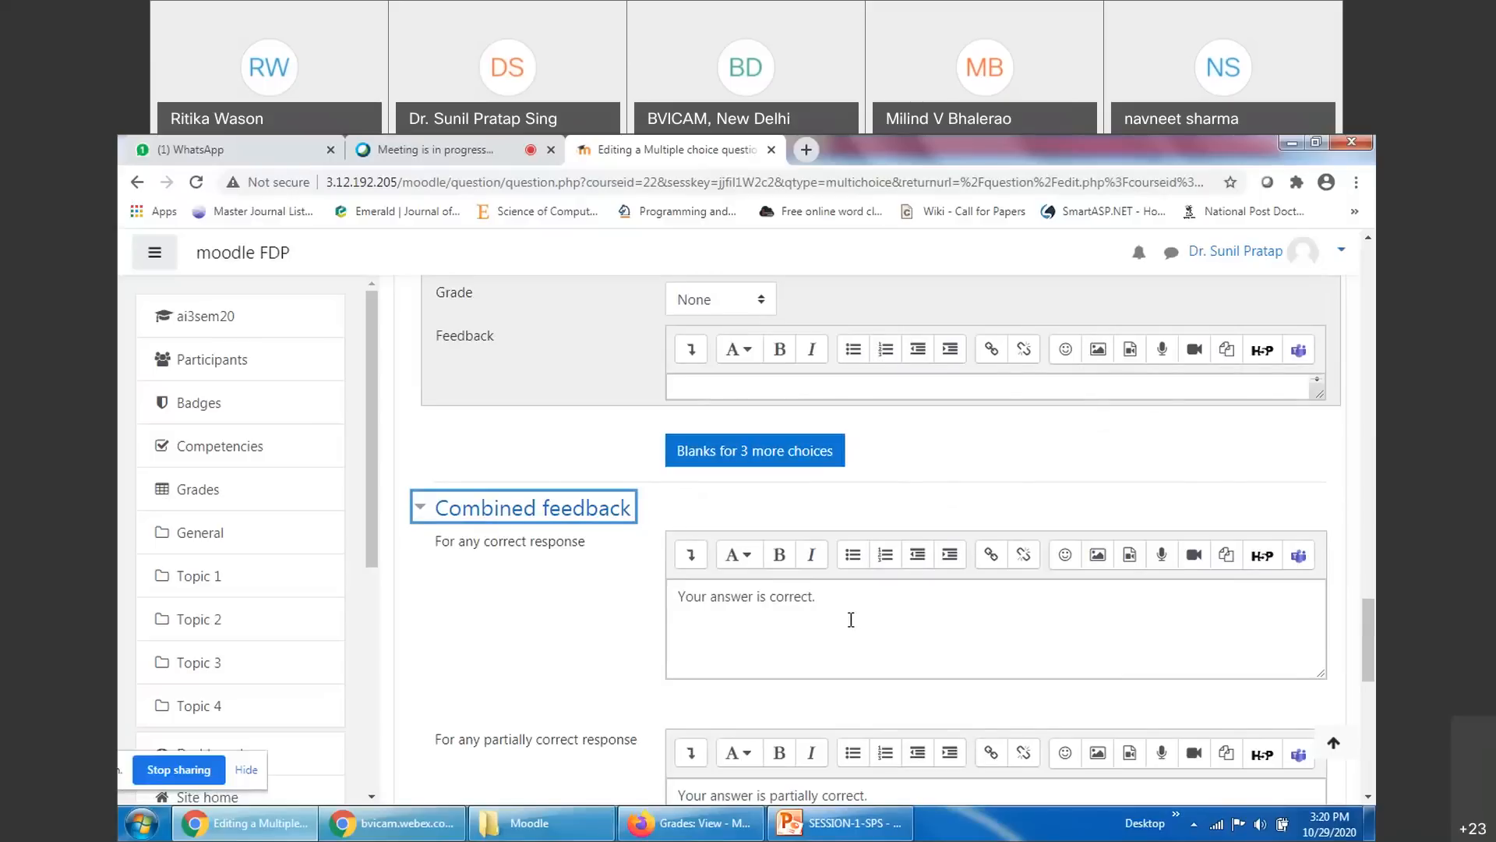
pyautogui.scroll(-3, 851, 619)
pyautogui.scroll(12, 849, 620)
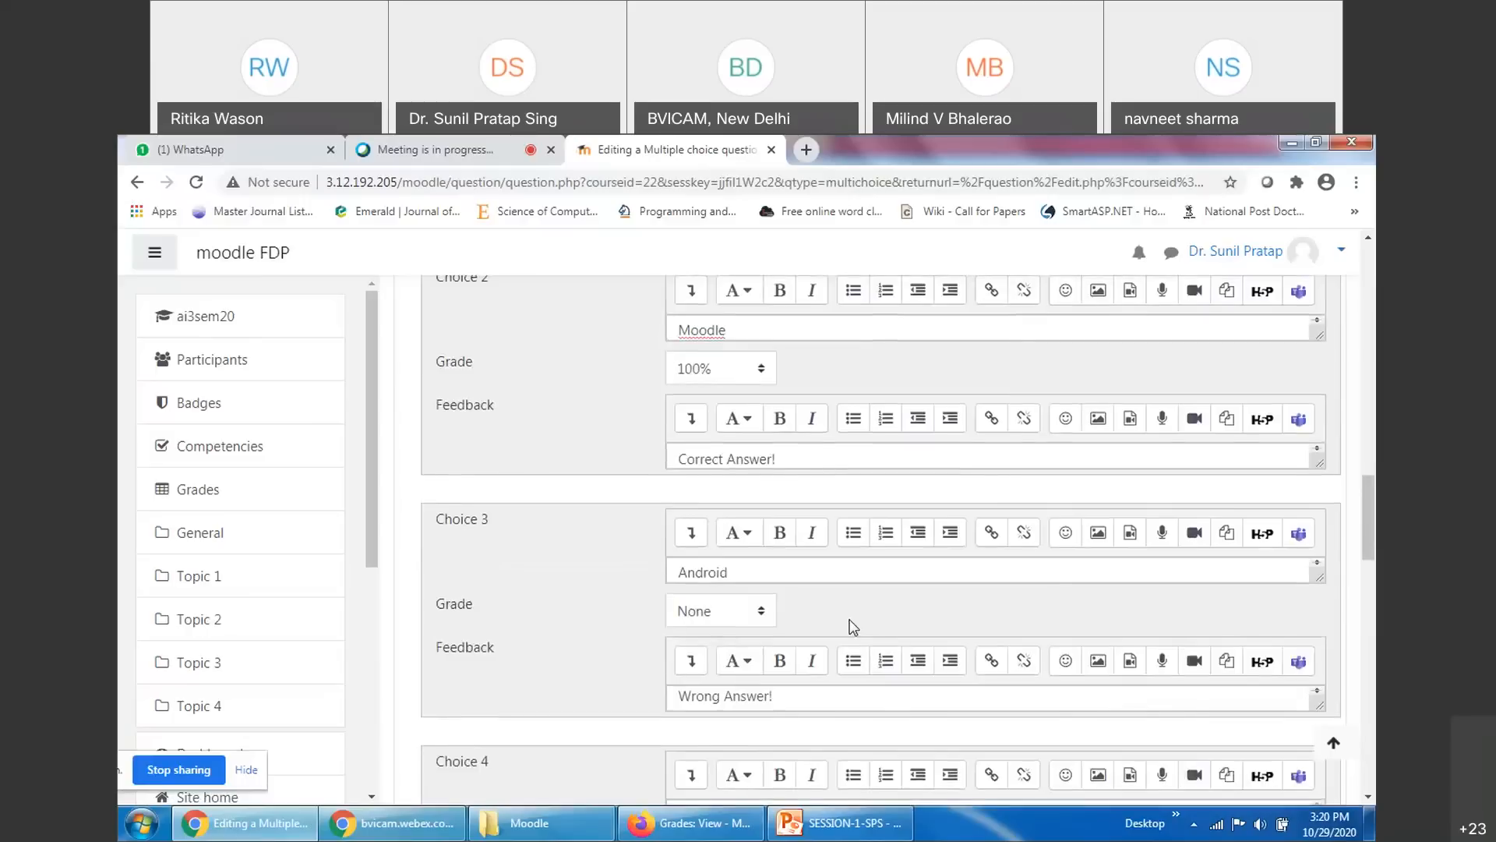
pyautogui.scroll(10, 851, 626)
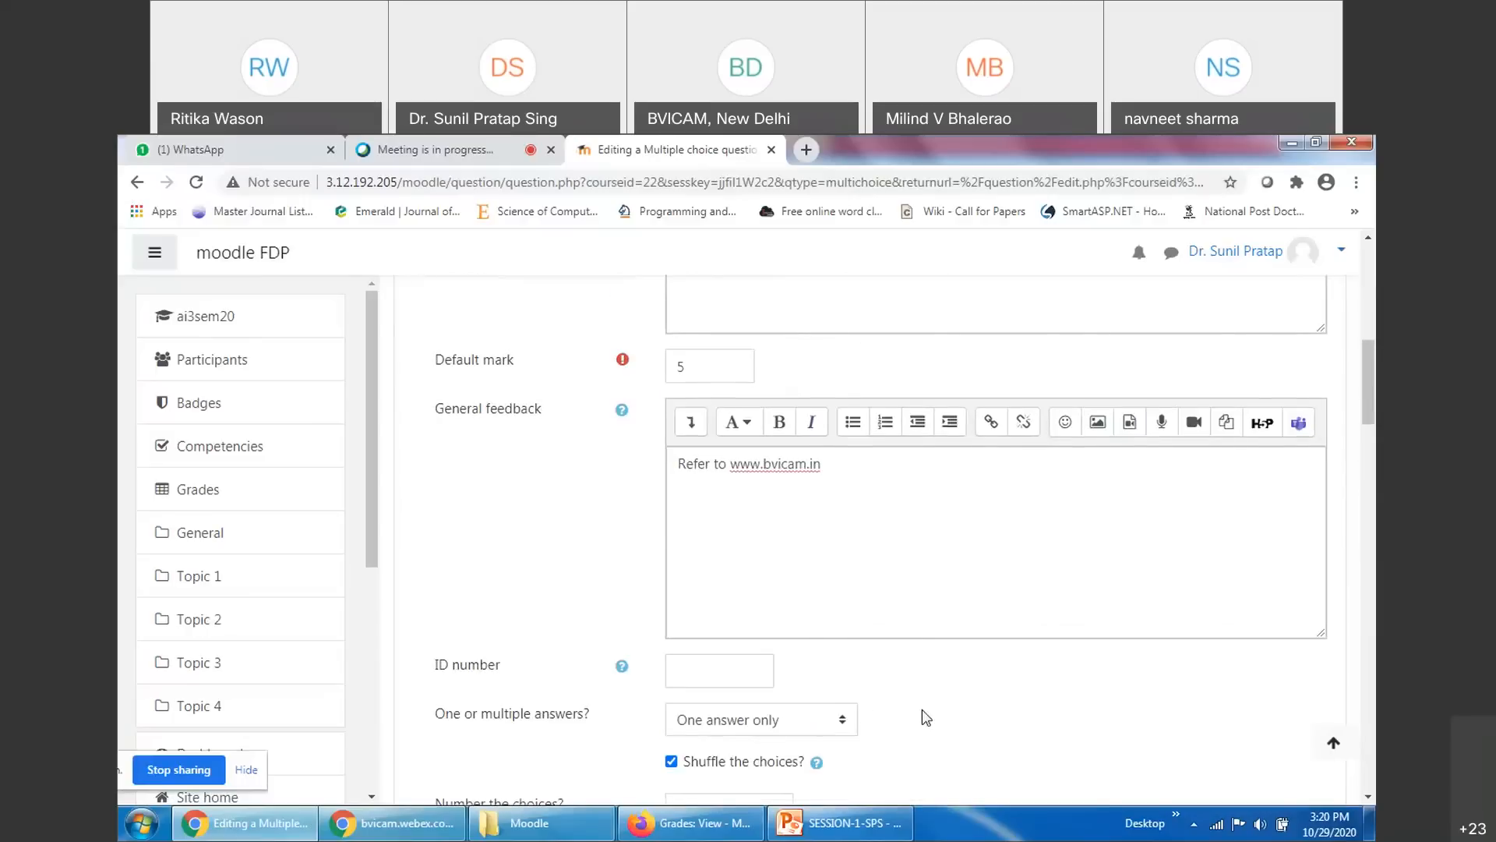
pyautogui.scroll(-15, 1035, 704)
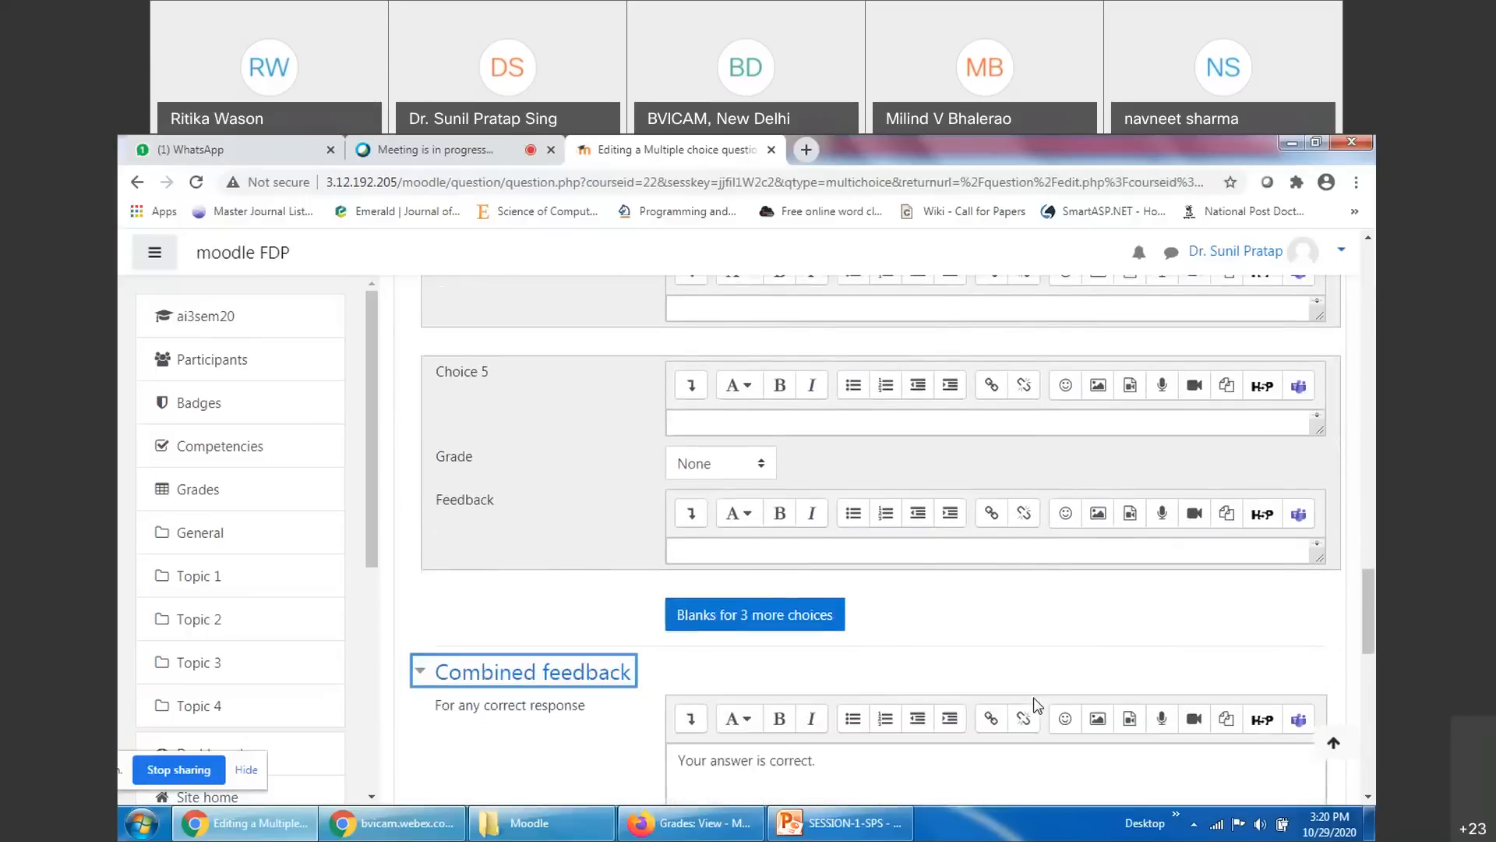
pyautogui.scroll(-1, 1036, 706)
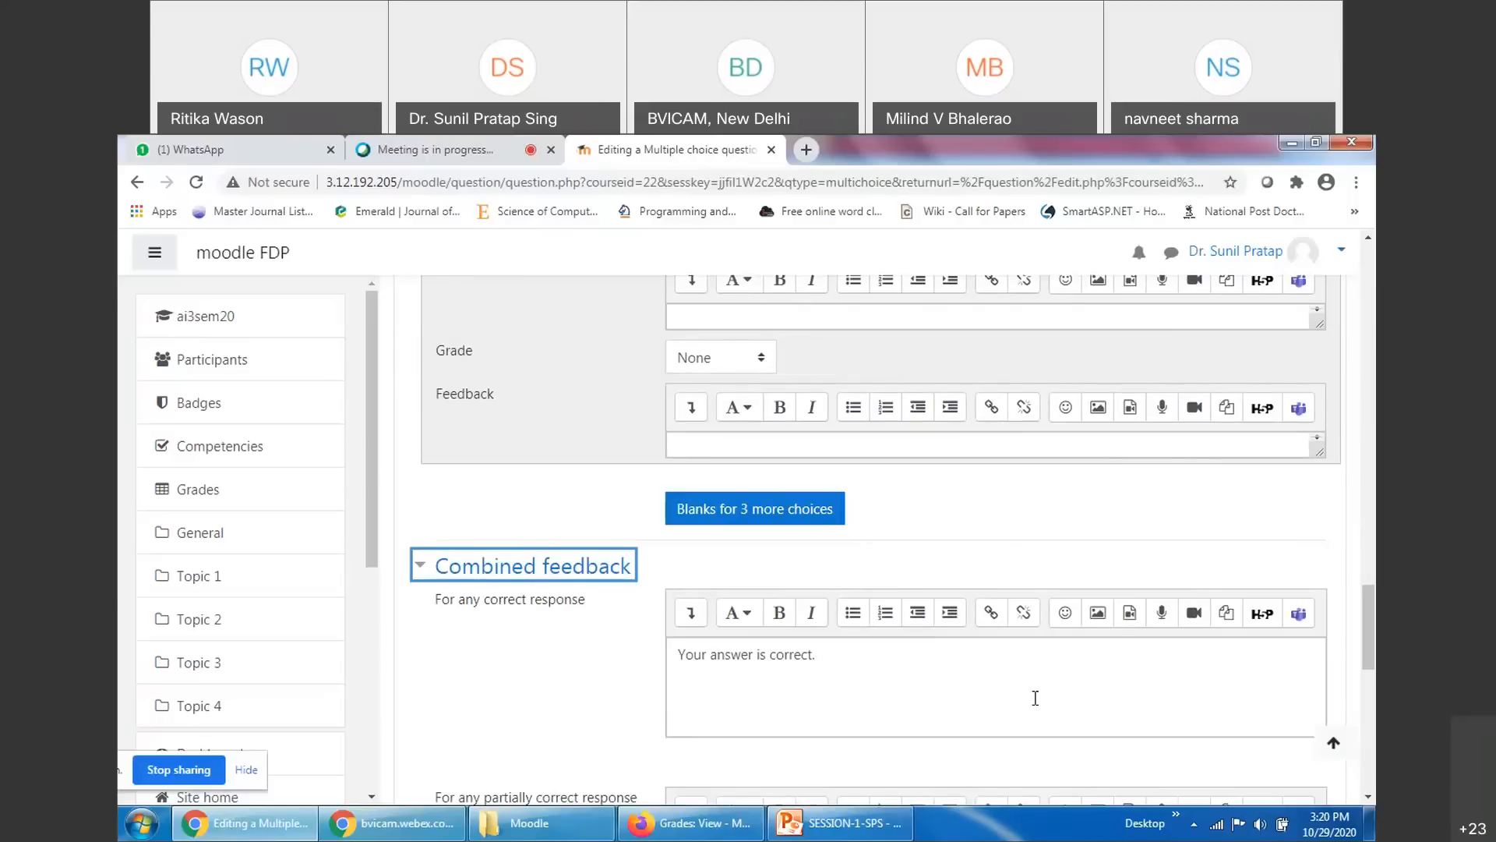
pyautogui.scroll(-4, 1035, 698)
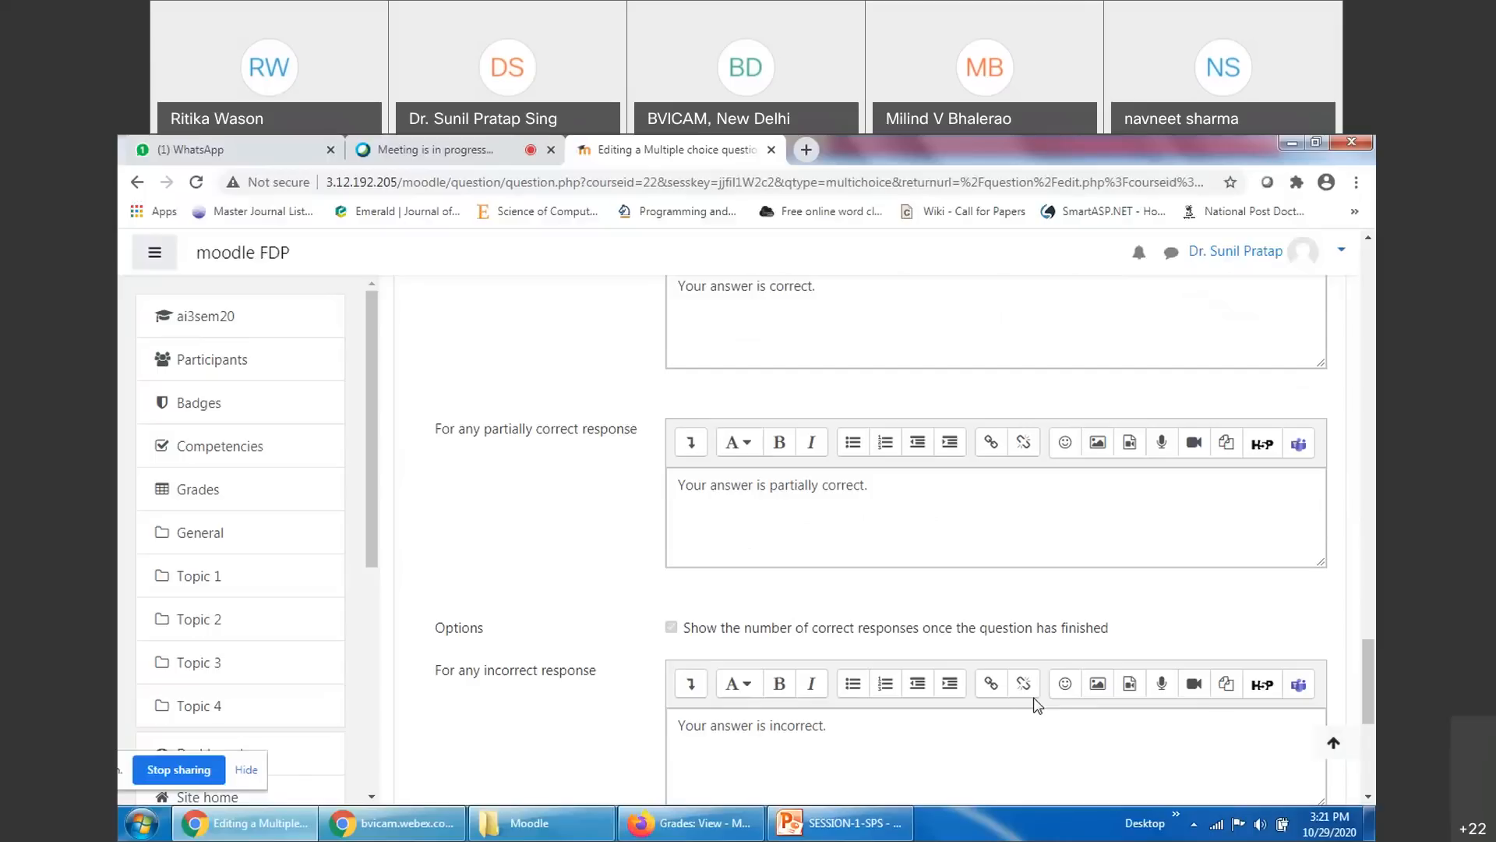
pyautogui.scroll(-5, 1037, 706)
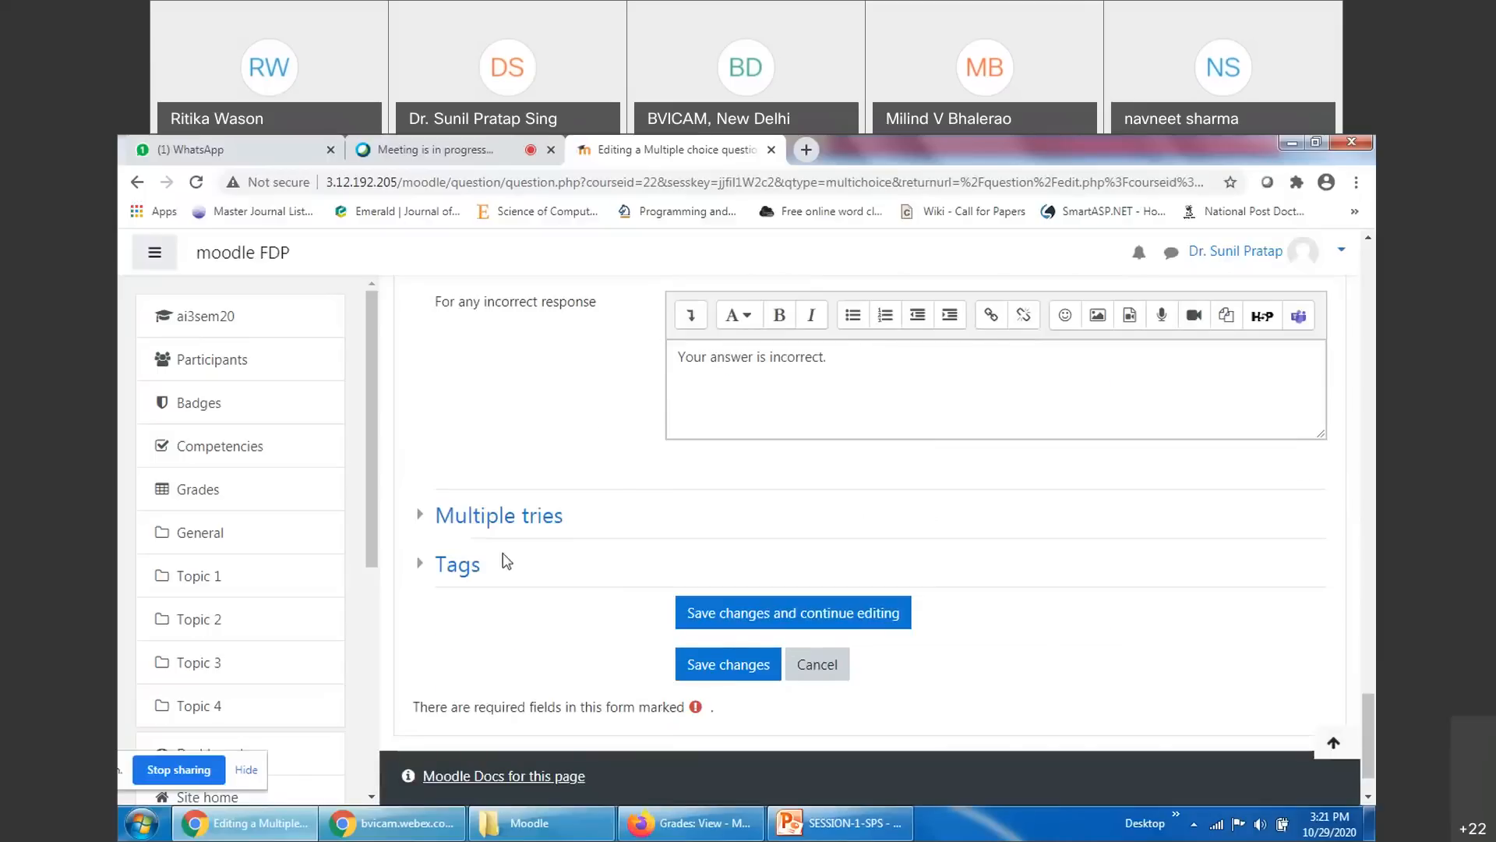
# Expand the Multiple tries section and view the penalty options for each incorrect try and the hint fields
pyautogui.click(495, 521)
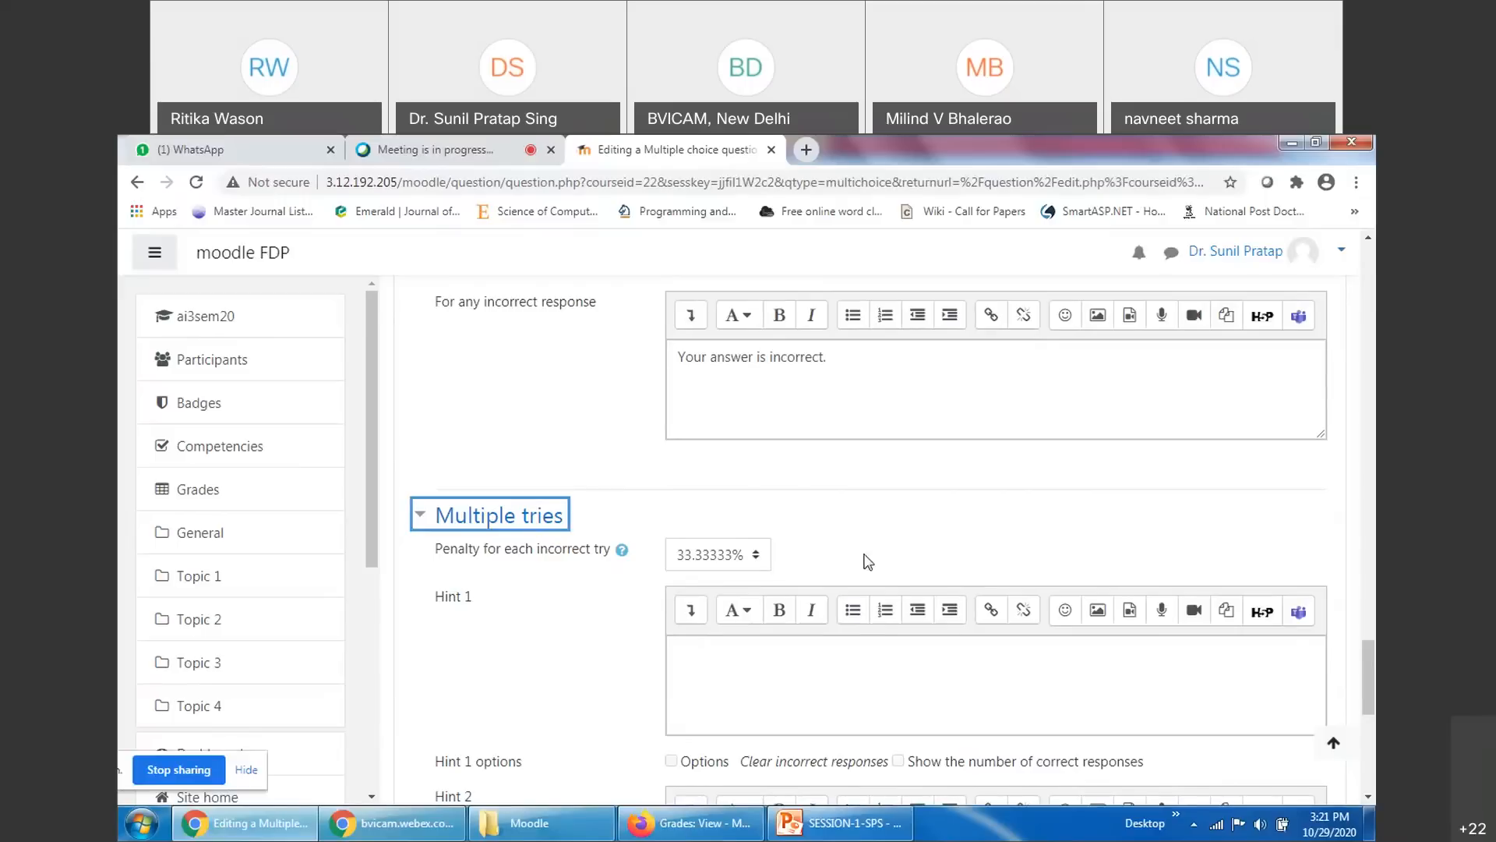
pyautogui.click(720, 560)
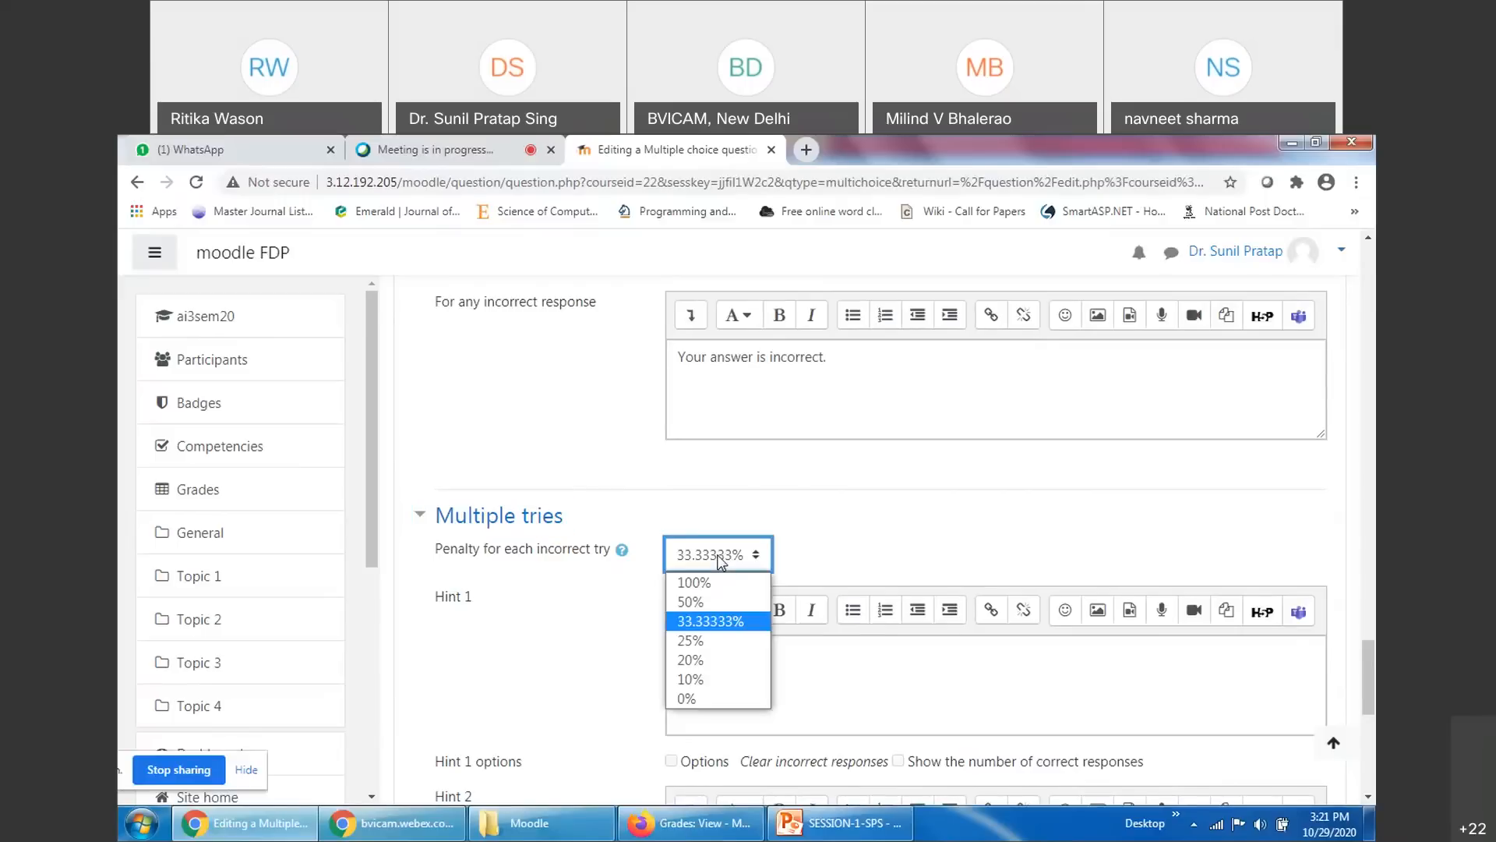
pyautogui.scroll(-7, 779, 560)
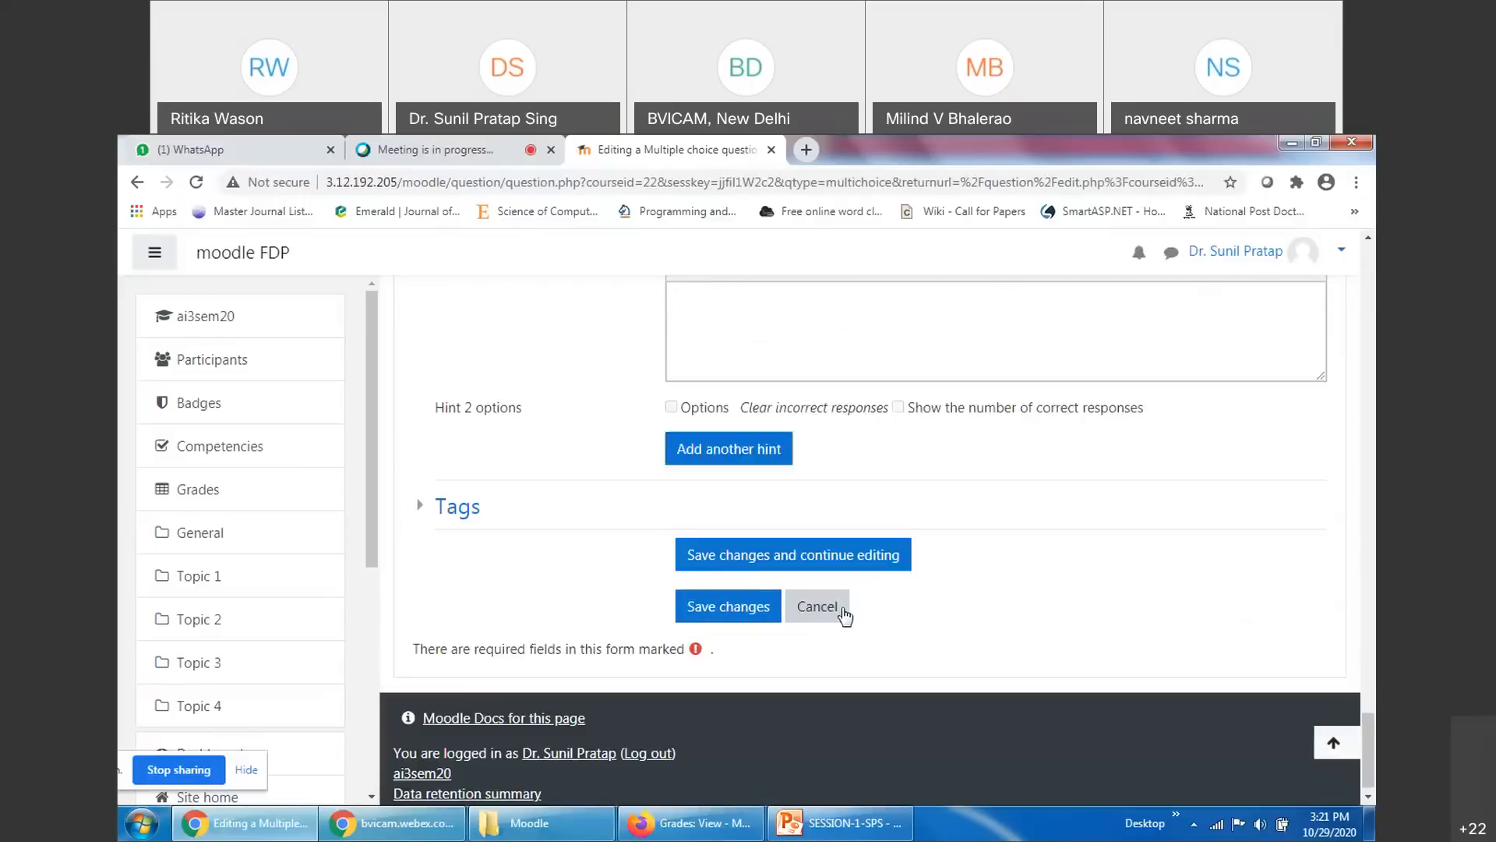
# Save the multiple choice question and view it in the Multiple Choice Questions category of the question bank
pyautogui.click(734, 617)
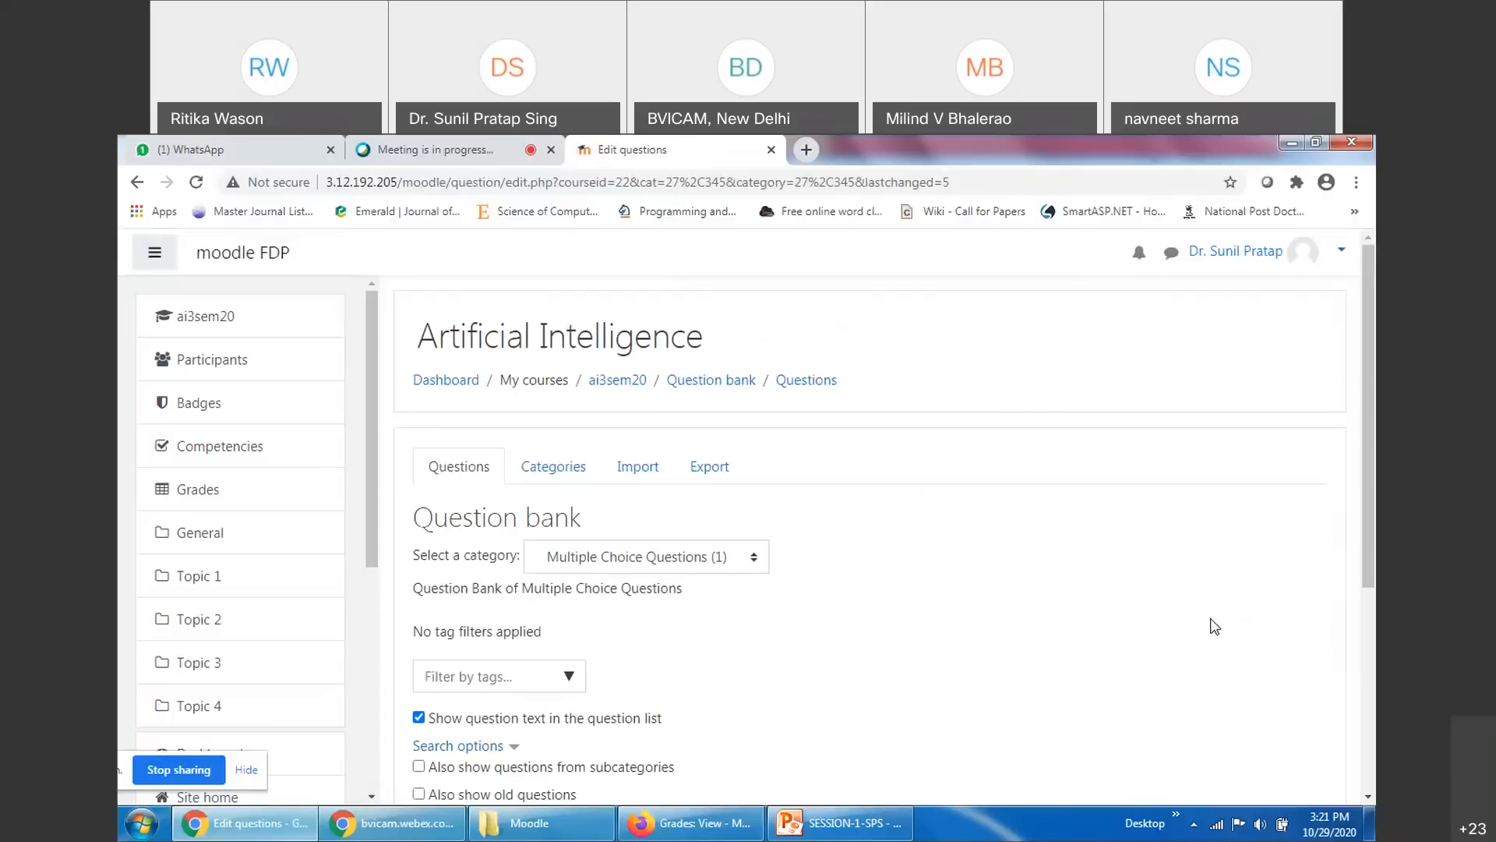
pyautogui.scroll(-1, 1215, 625)
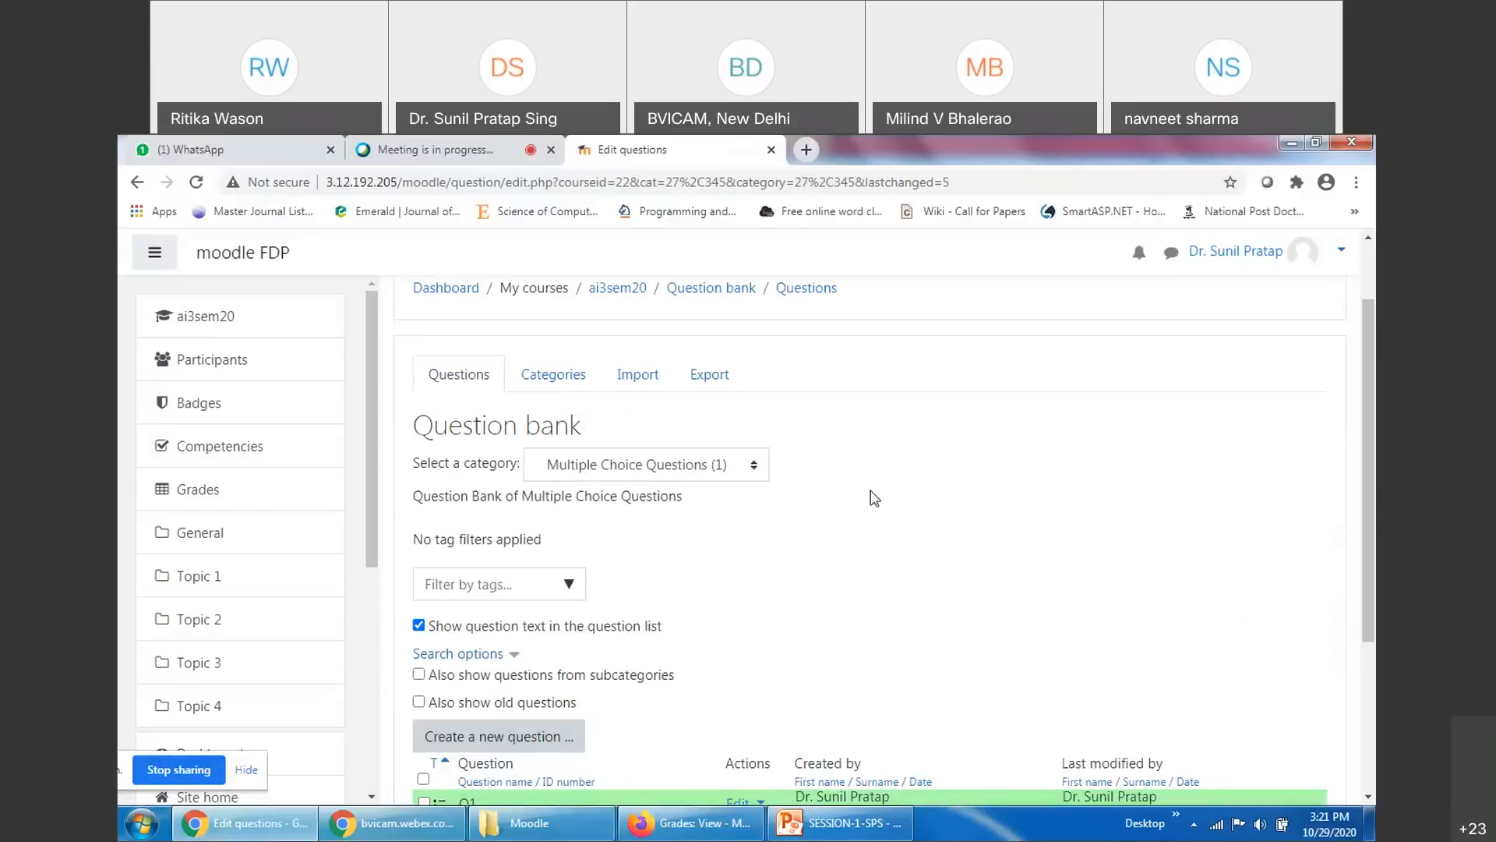
pyautogui.scroll(-3, 1017, 520)
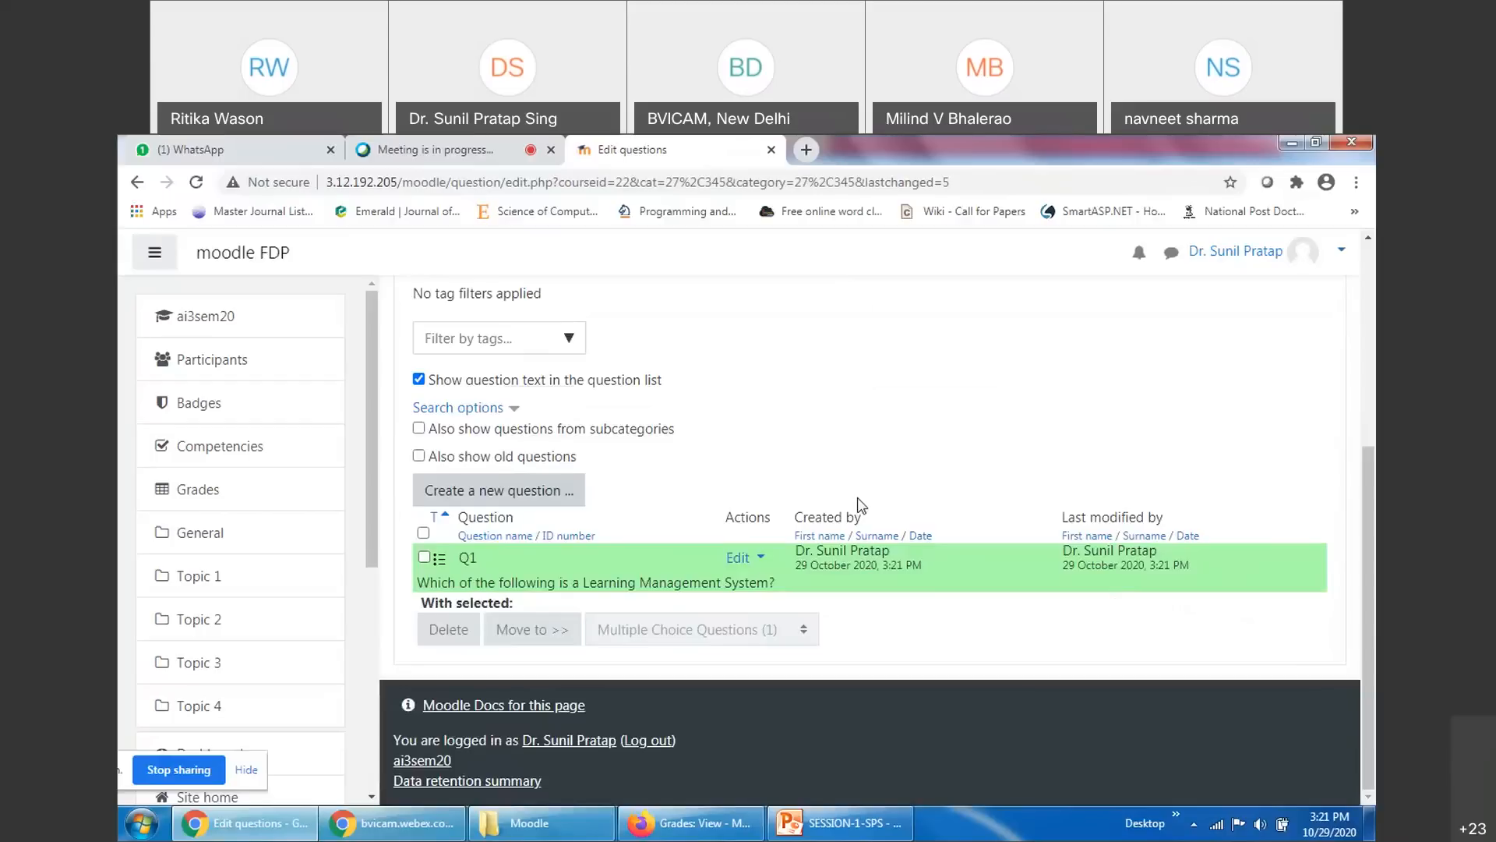
# Preview question Q1, choose "Moodle" as the answer and submit the attempt
pyautogui.click(759, 568)
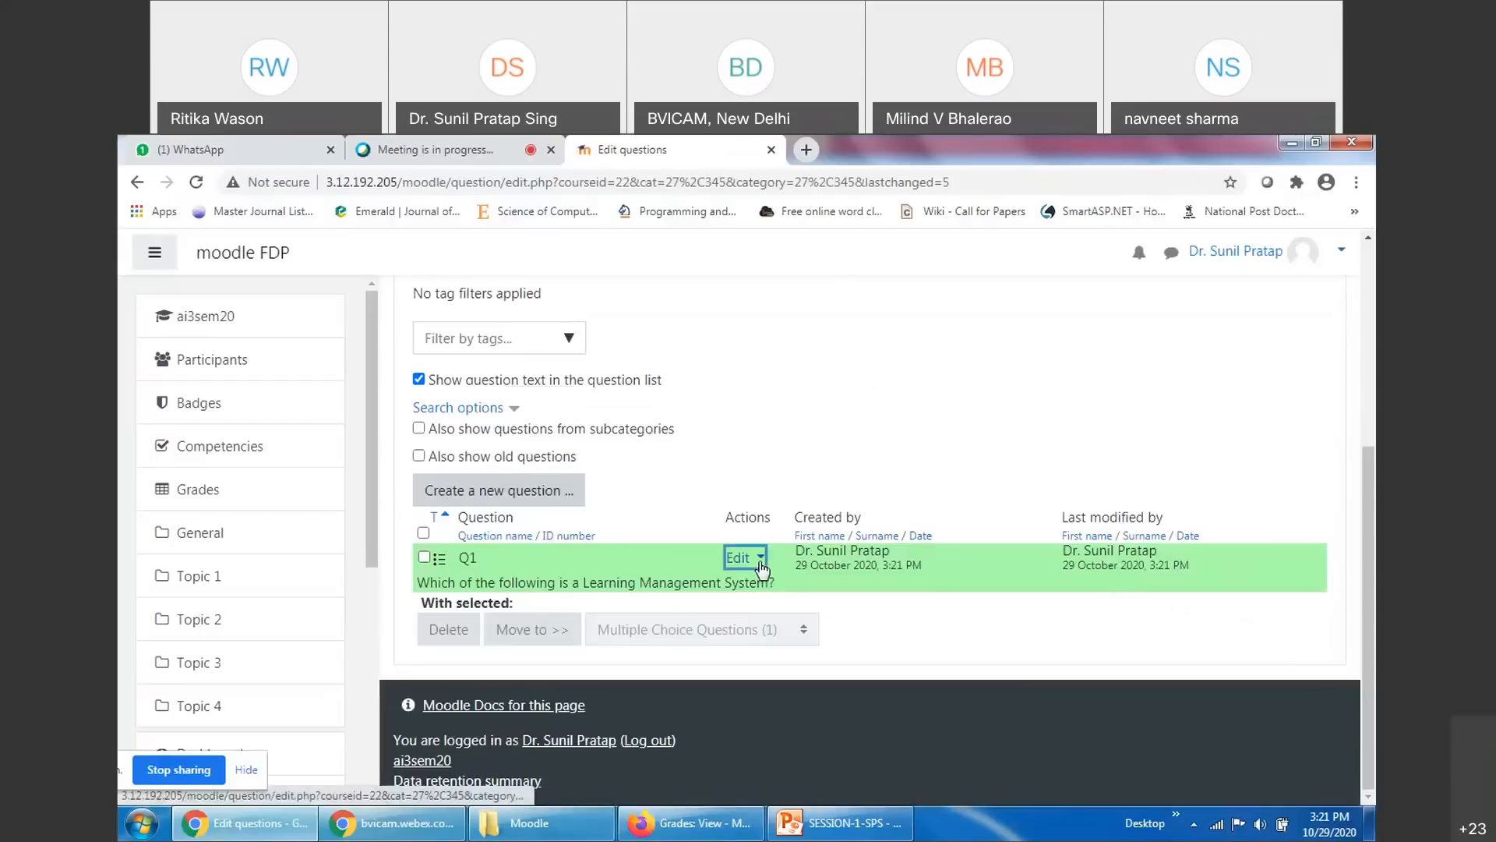
pyautogui.click(633, 583)
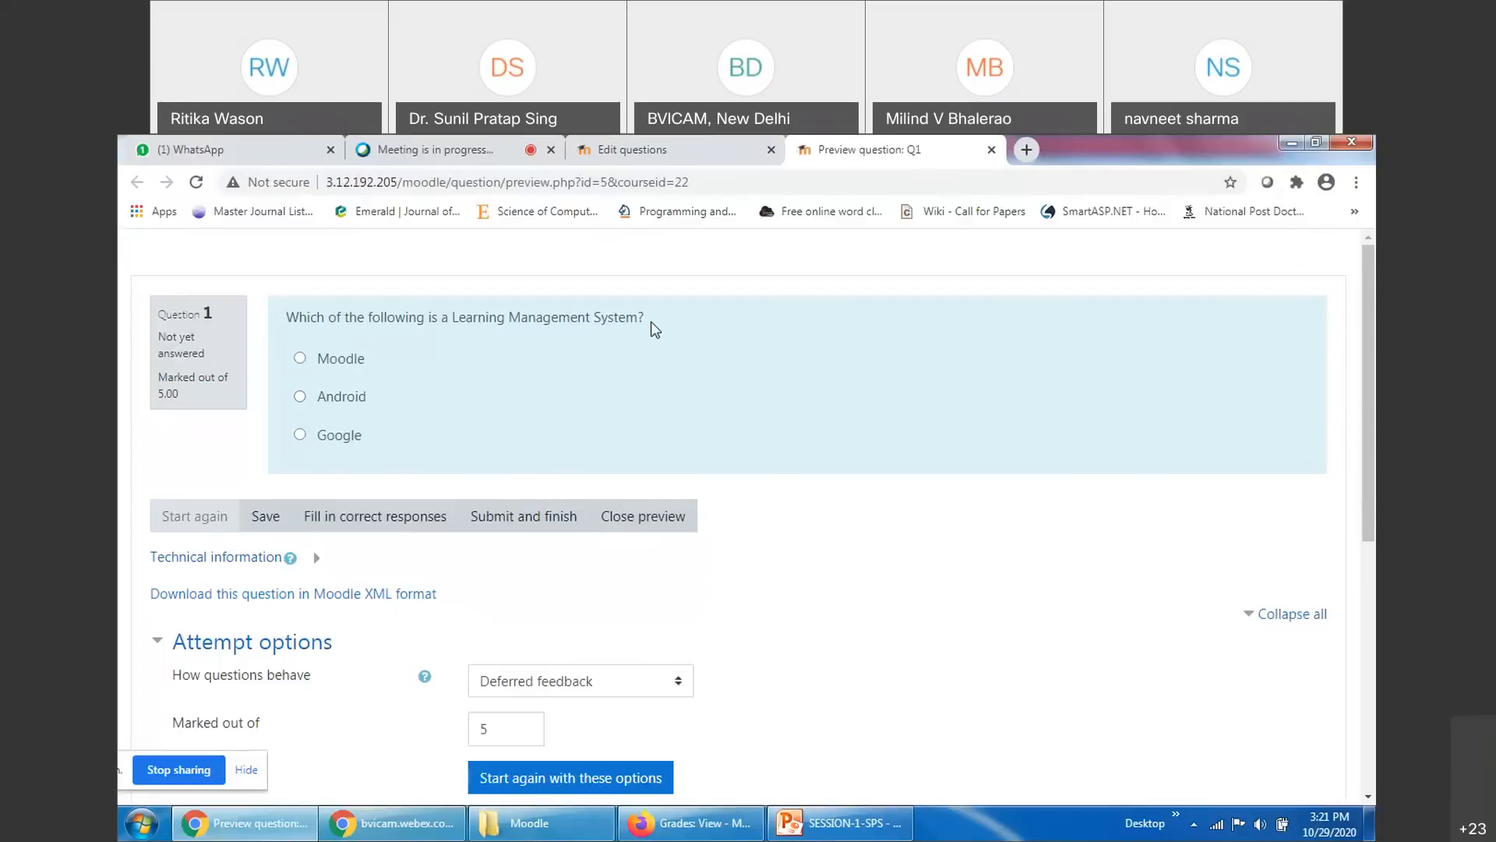
pyautogui.click(321, 358)
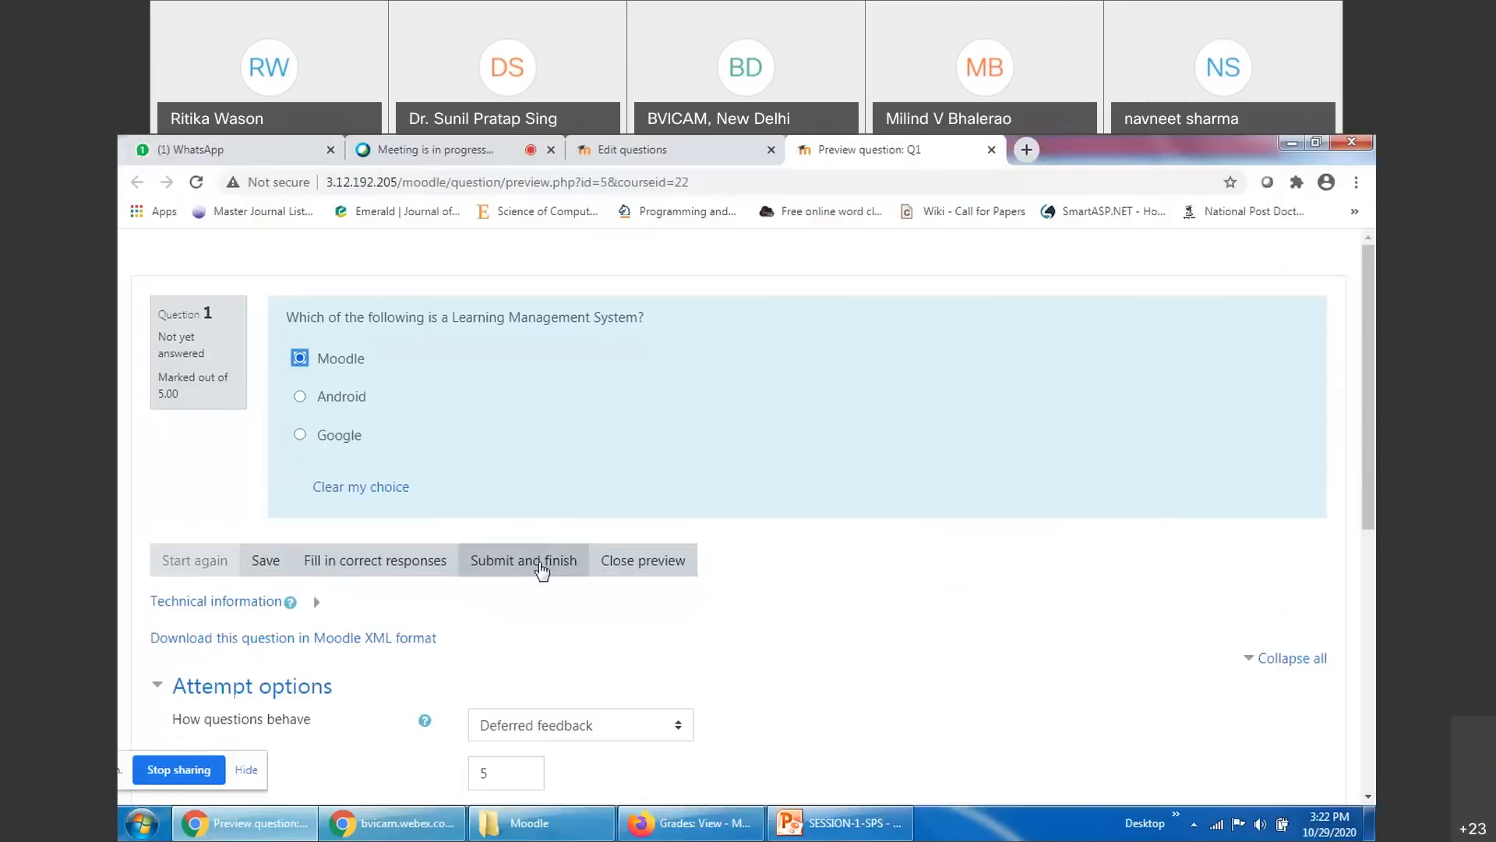
pyautogui.click(540, 566)
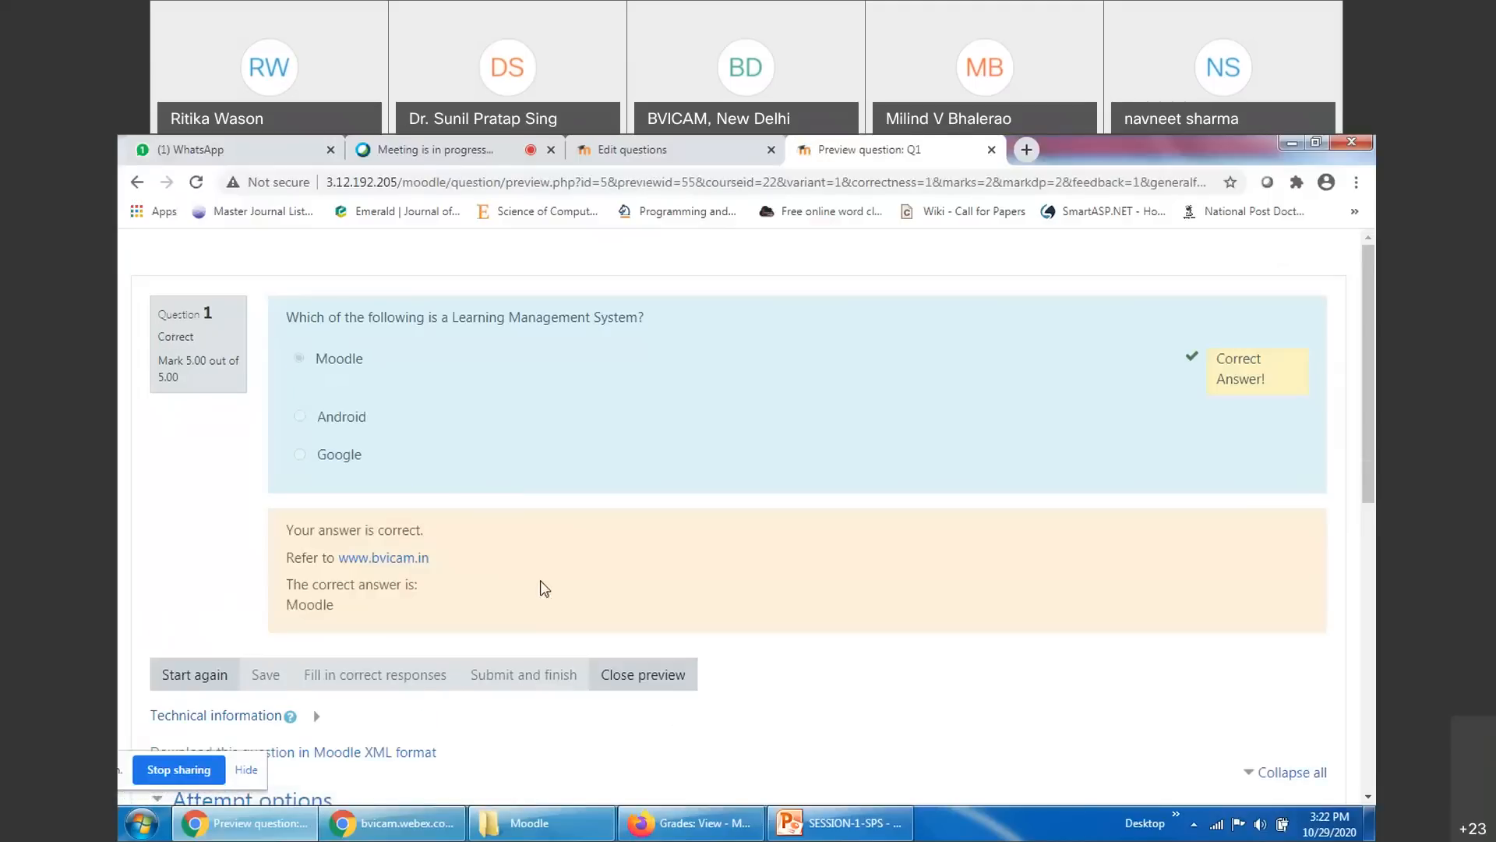
# Examine the feedback, correct answer and attempt options in the Q1 preview, and close the preview
pyautogui.tripleClick(358, 531)
pyautogui.tripleClick(338, 586)
pyautogui.click(376, 619)
pyautogui.scroll(-3, 1169, 417)
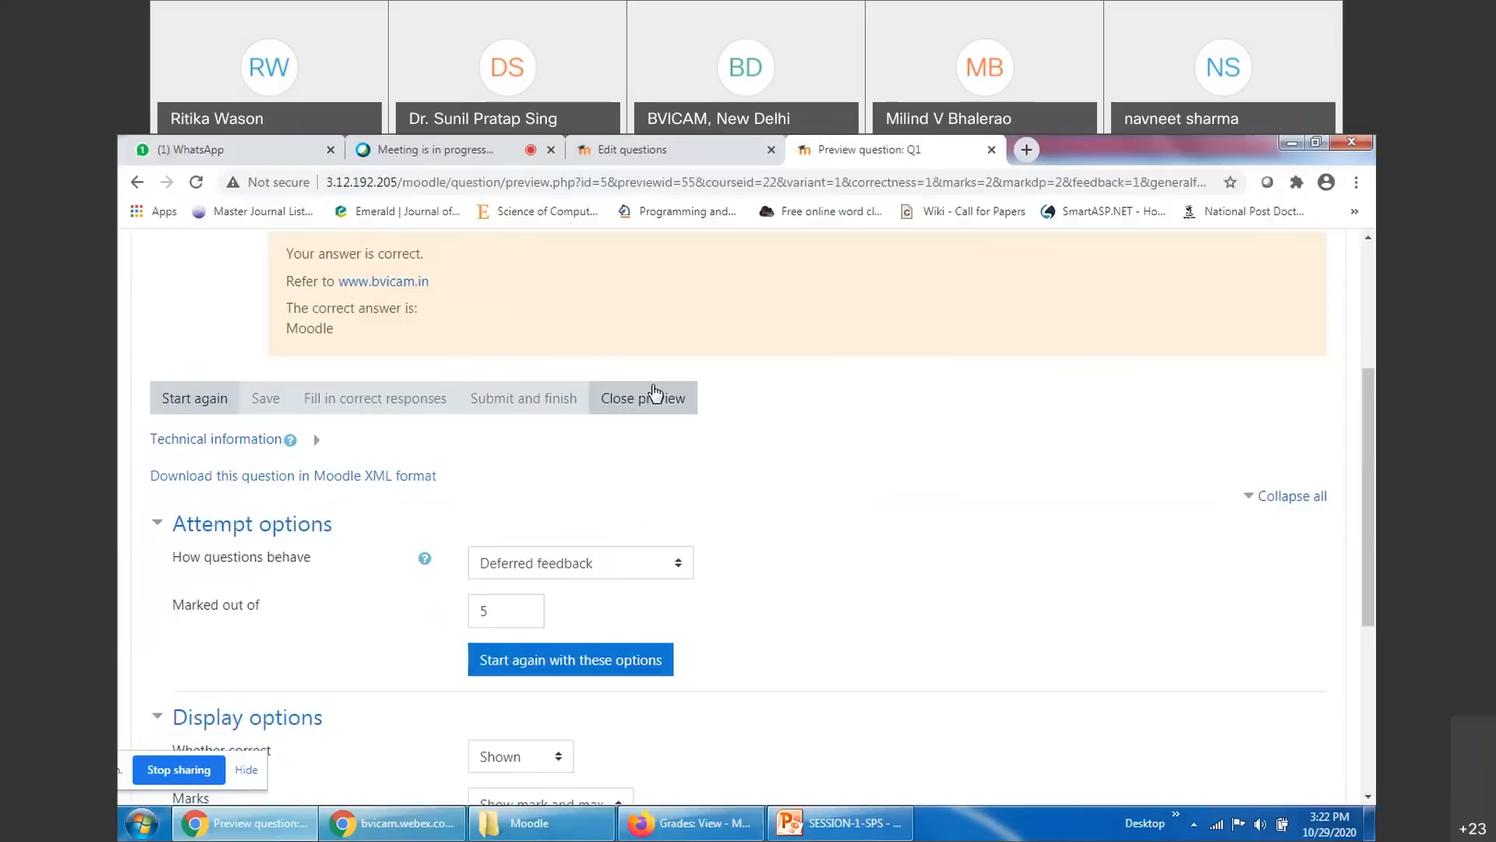
pyautogui.click(653, 394)
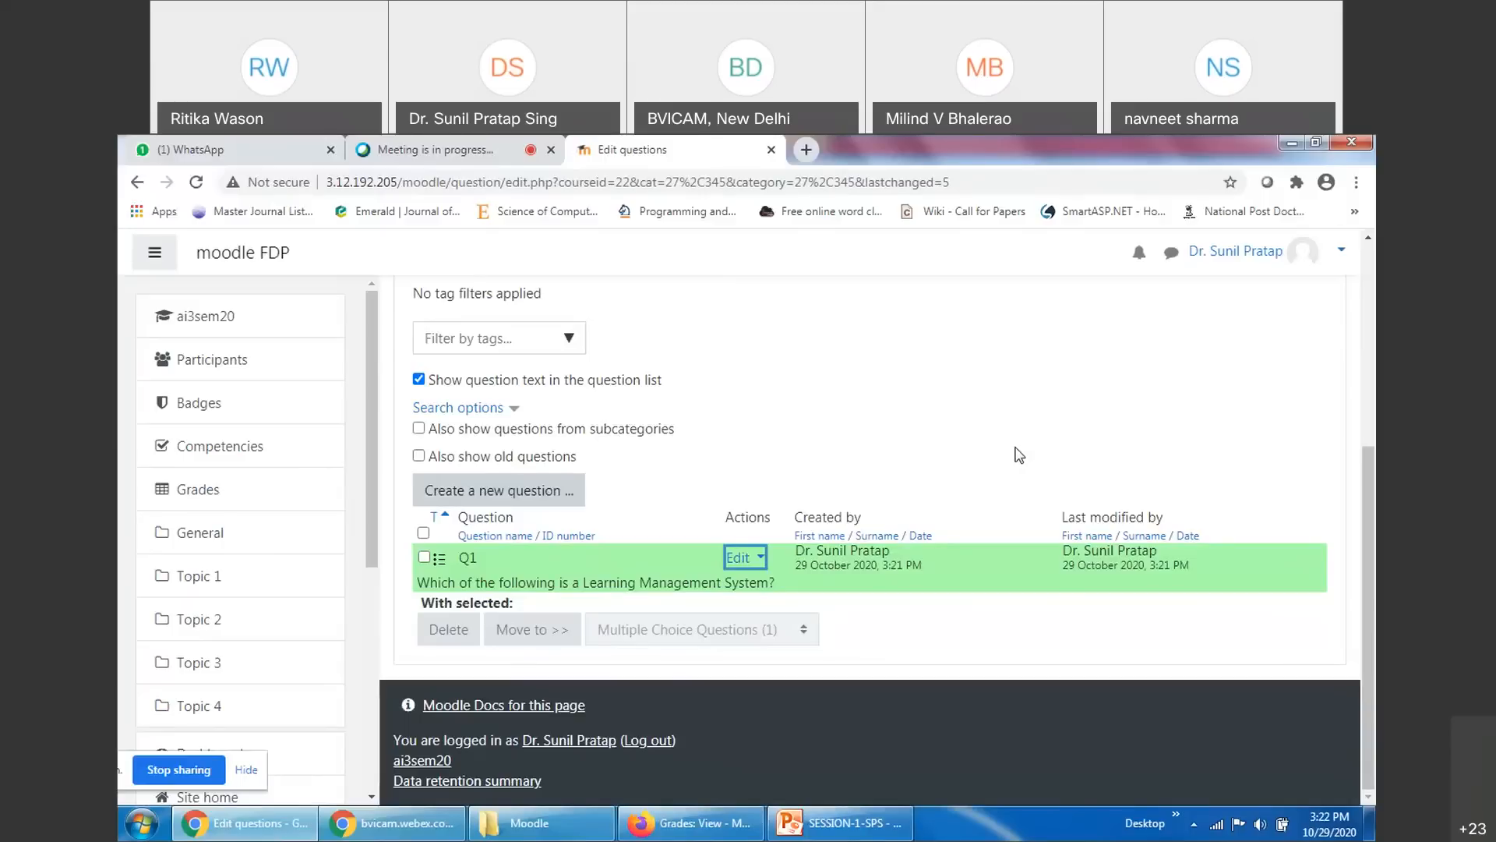
# Switch to the Webex meeting and view its chat
pyautogui.click(414, 148)
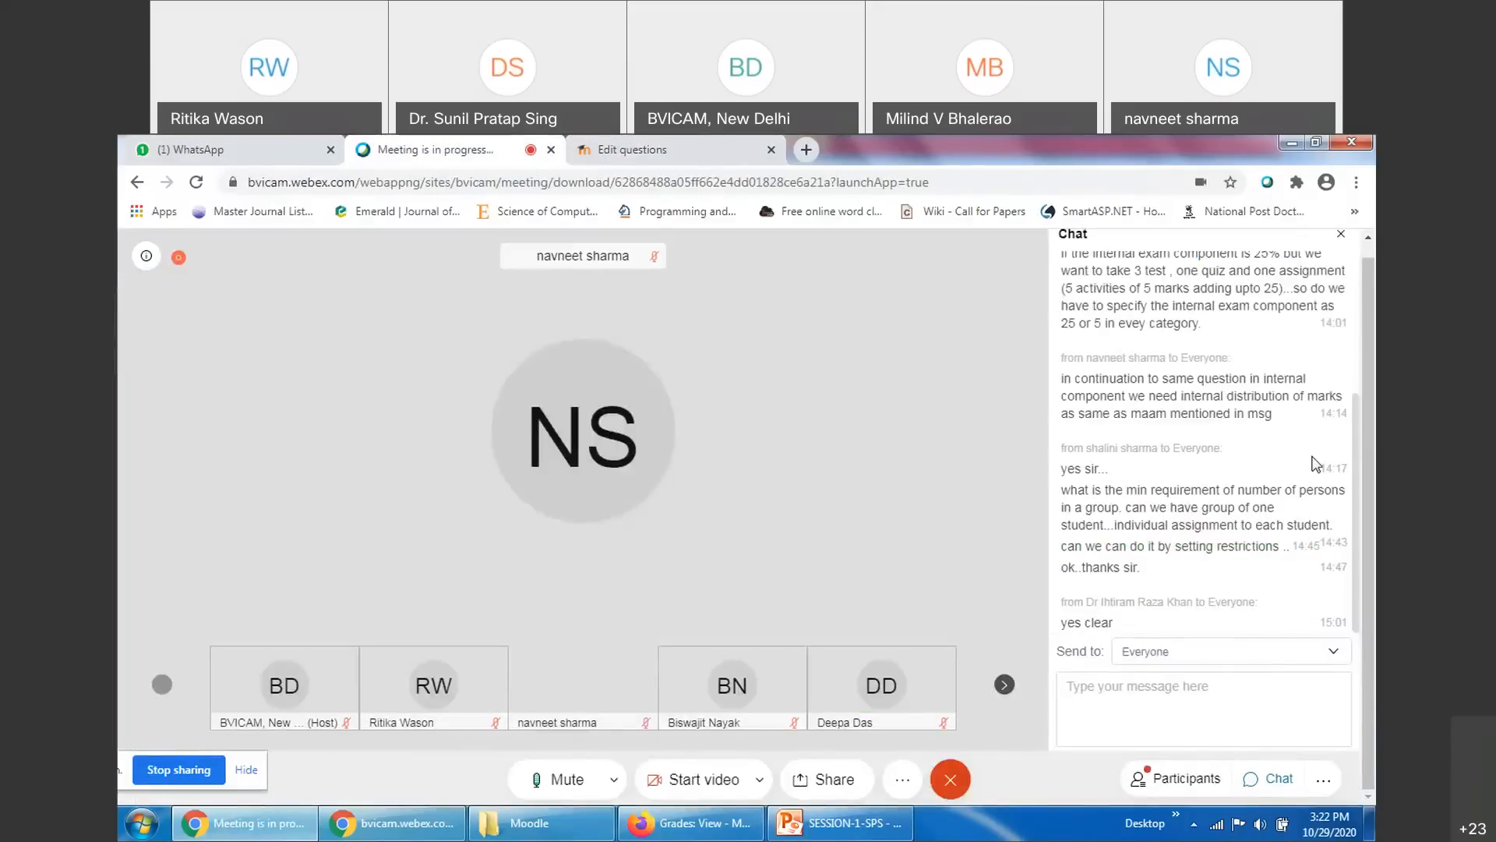